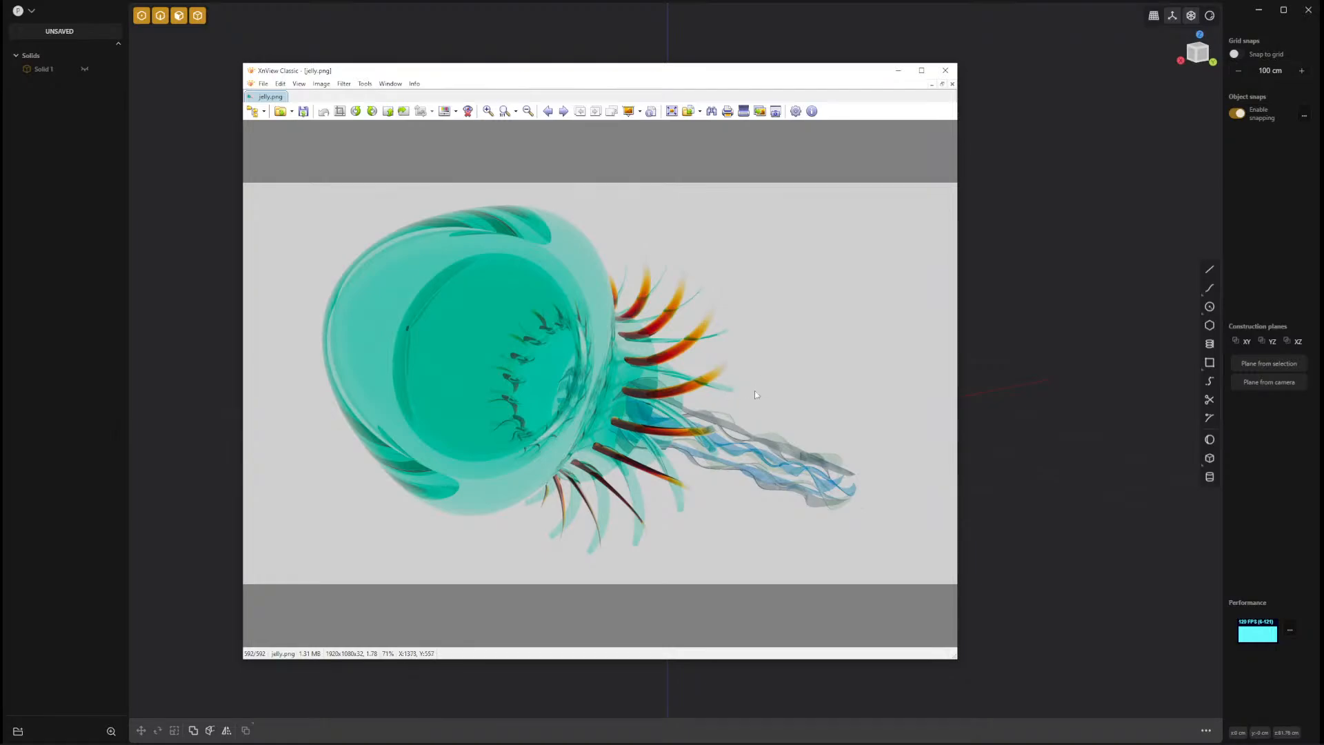
# Close the jellyfish reference image and create a vertical four-turn spiral of about 28.3 cm radius along the Z axis.
pyautogui.click(945, 71)
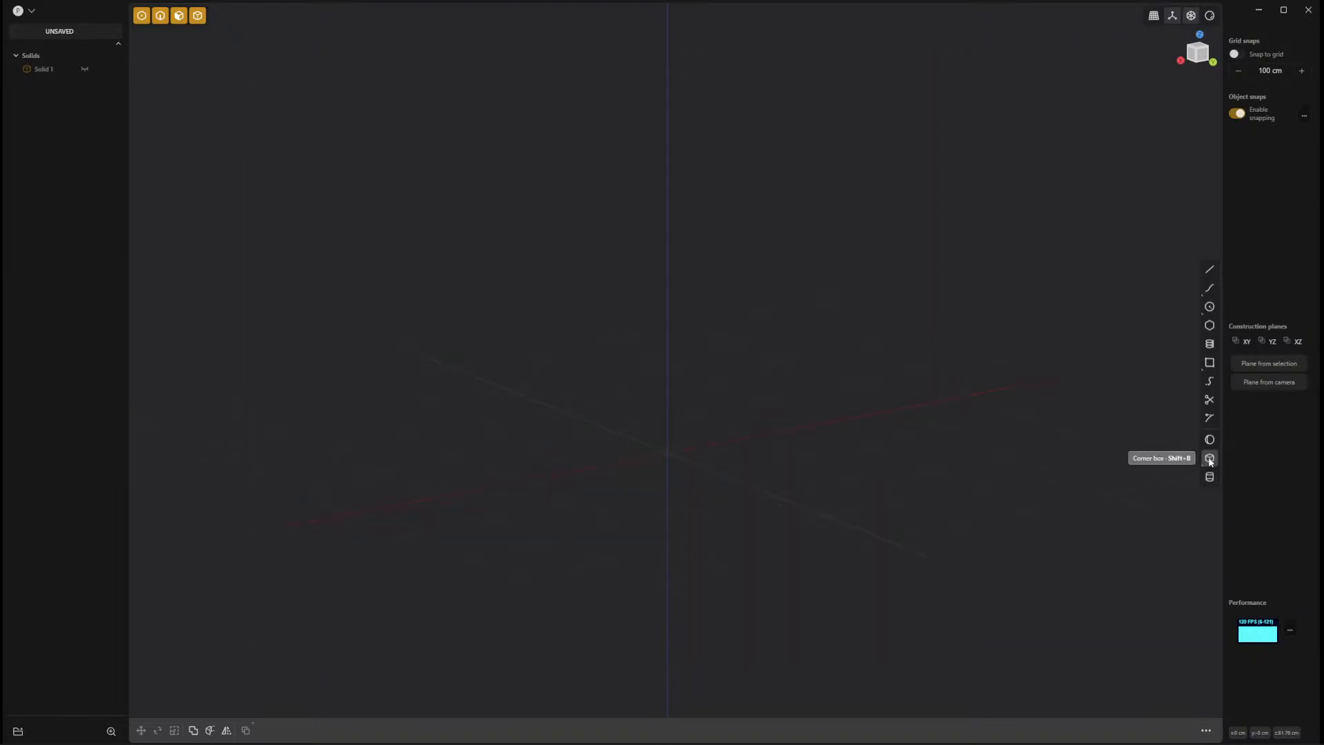
pyautogui.click(1210, 344)
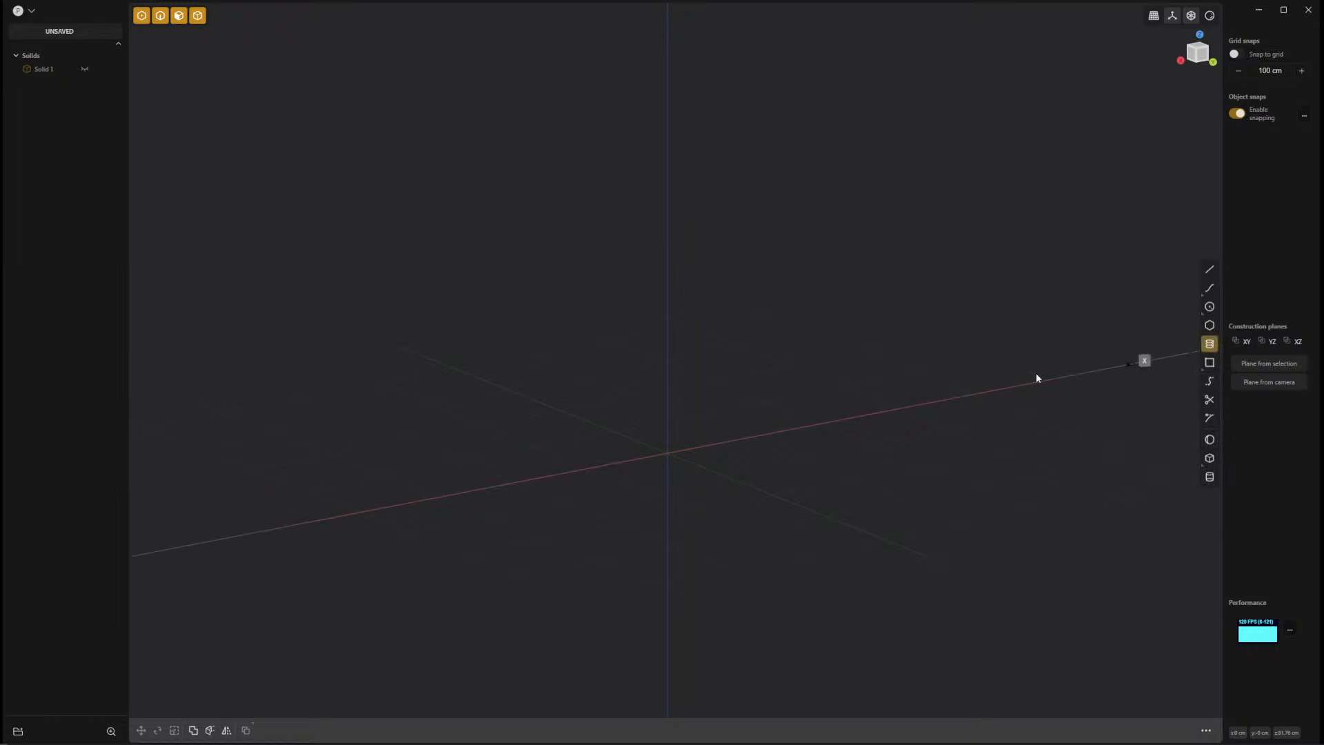
pyautogui.click(667, 271)
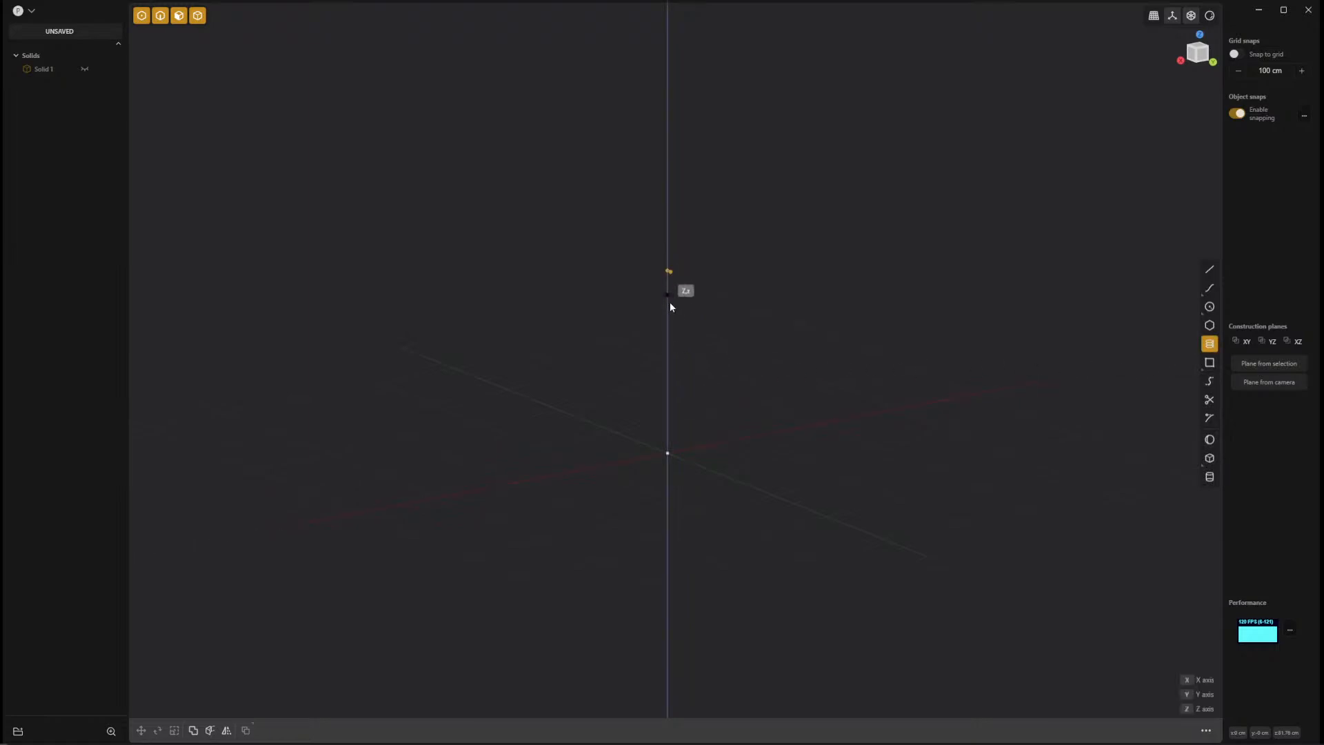
pyautogui.click(672, 539)
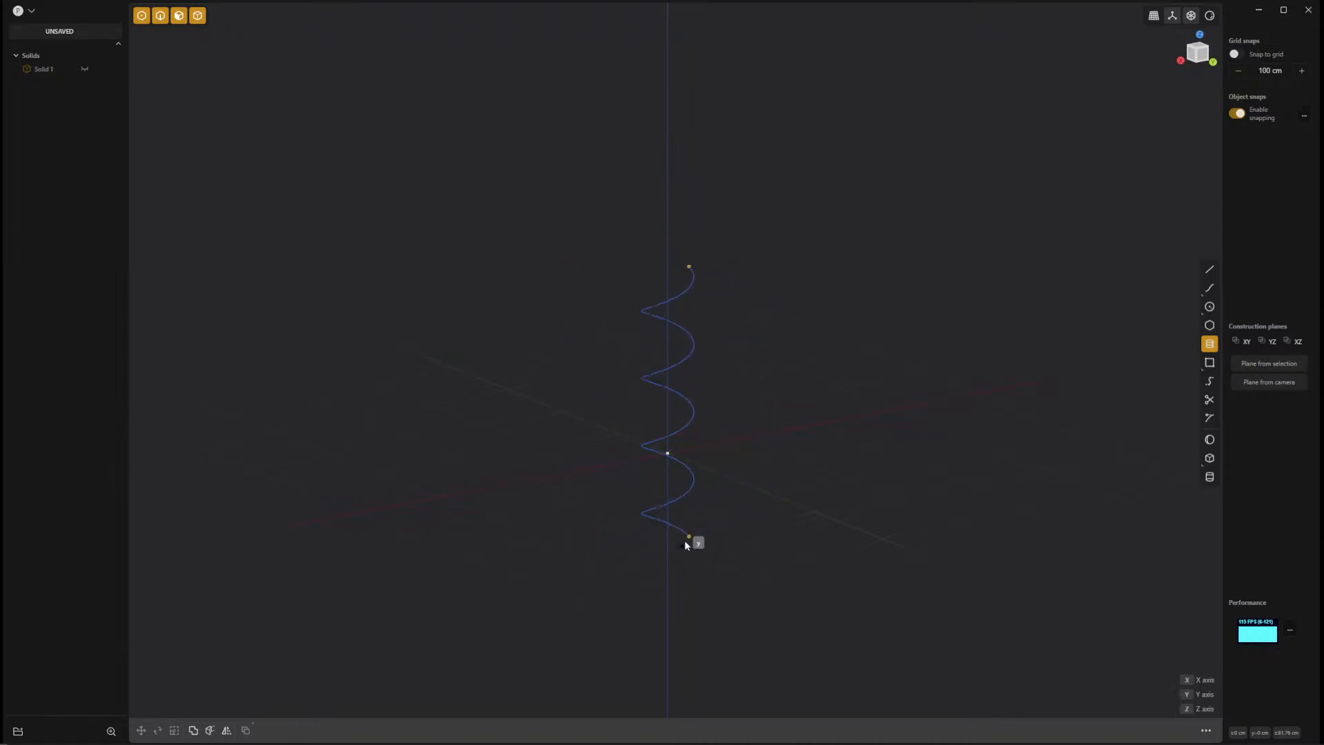
pyautogui.click(687, 545)
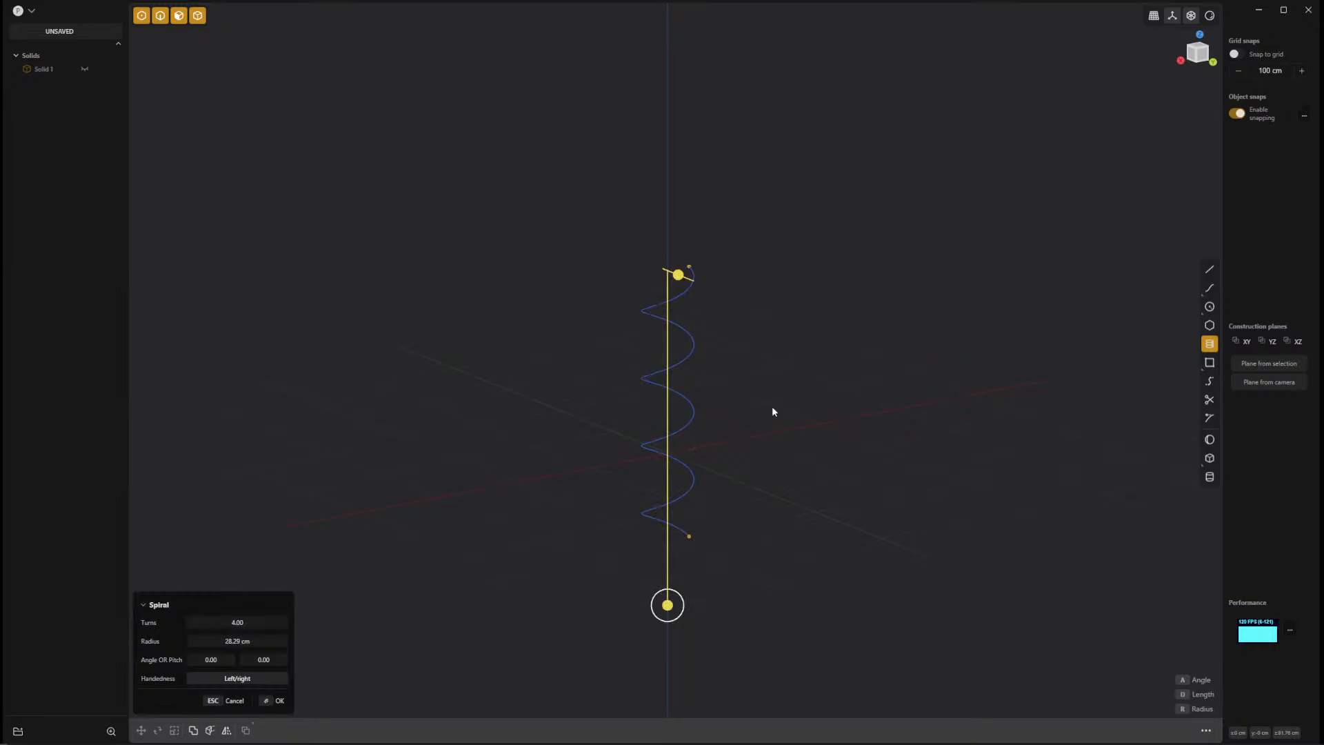
pyautogui.press('Return')
# Build a Constrained Surface through points picked along the spiral from its upper end to its lower end.
pyautogui.press('f')
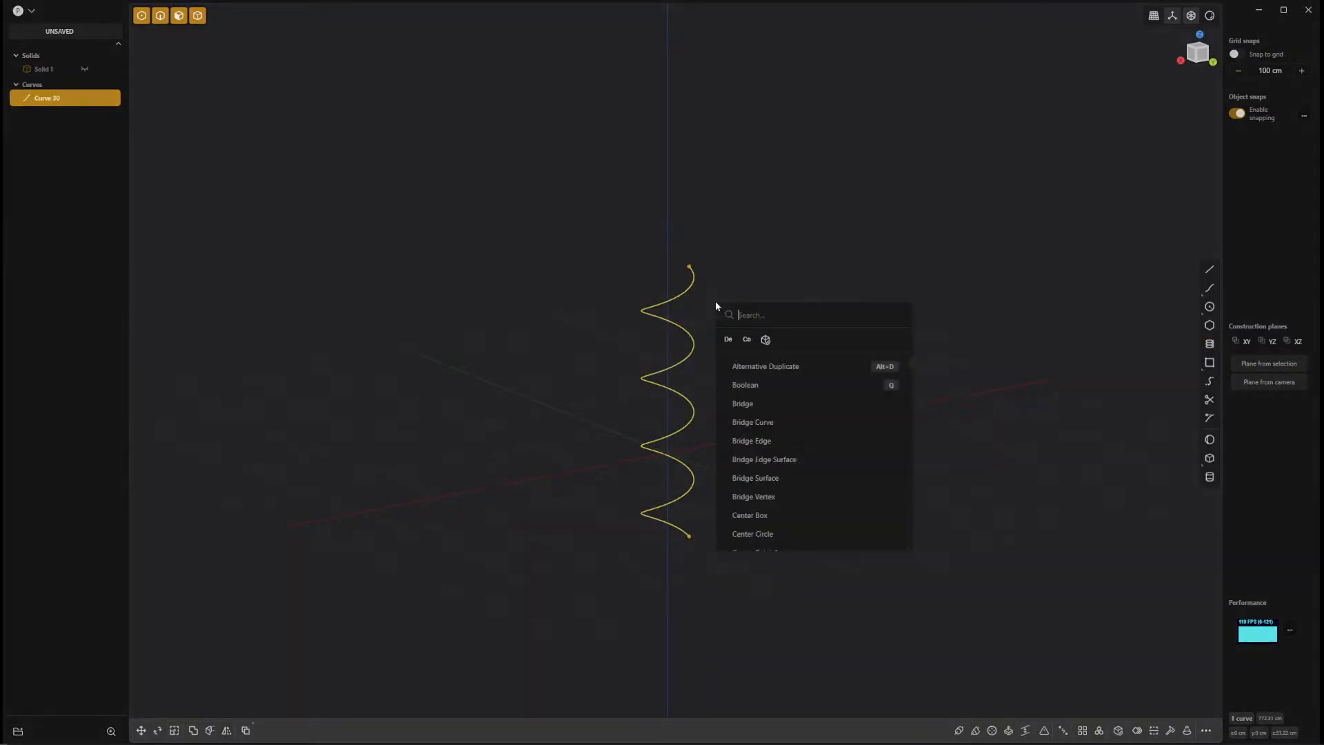
pyautogui.click(747, 340)
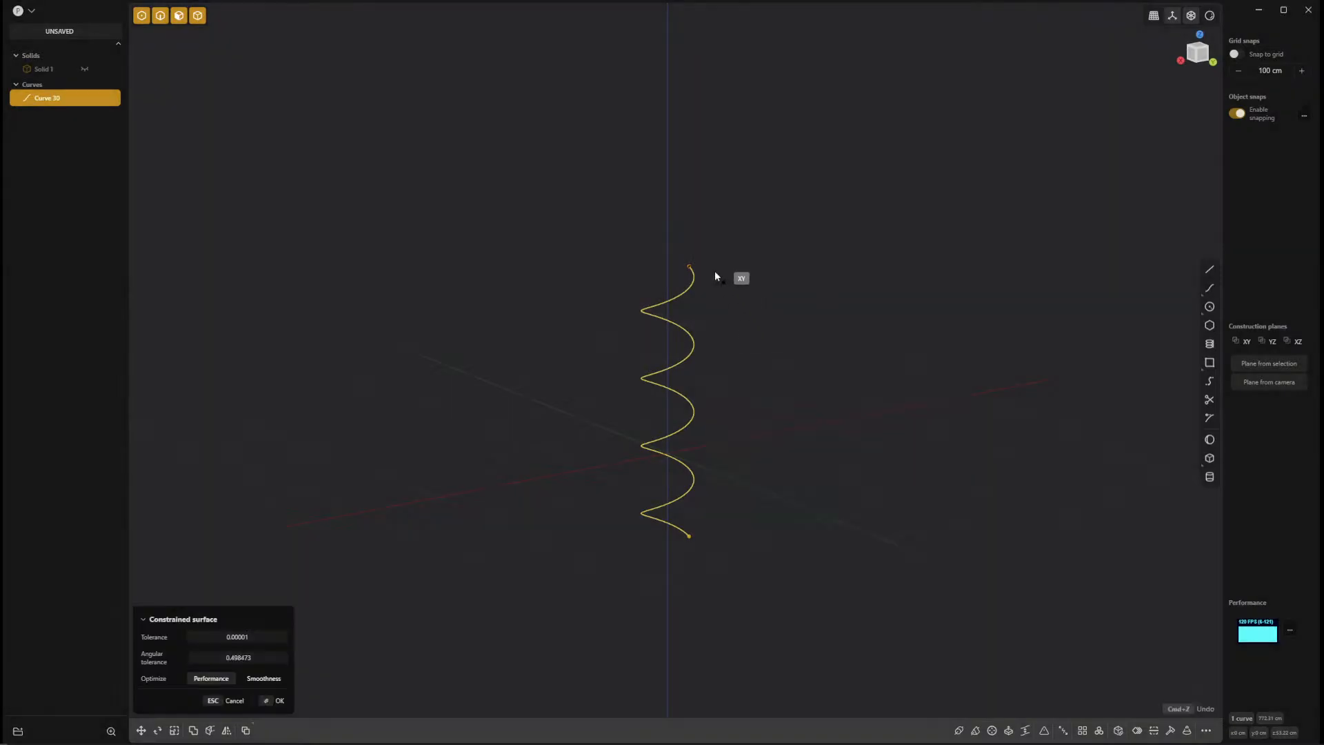
pyautogui.click(692, 265)
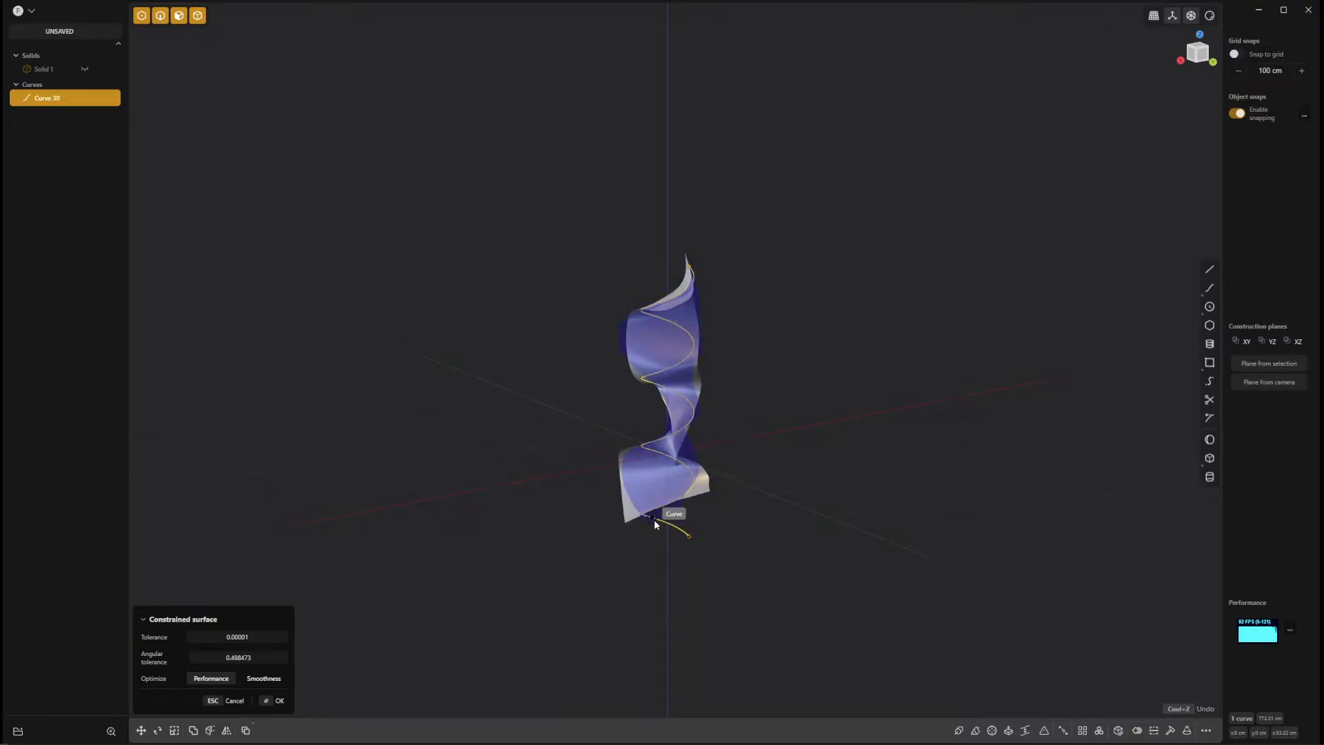
pyautogui.click(688, 535)
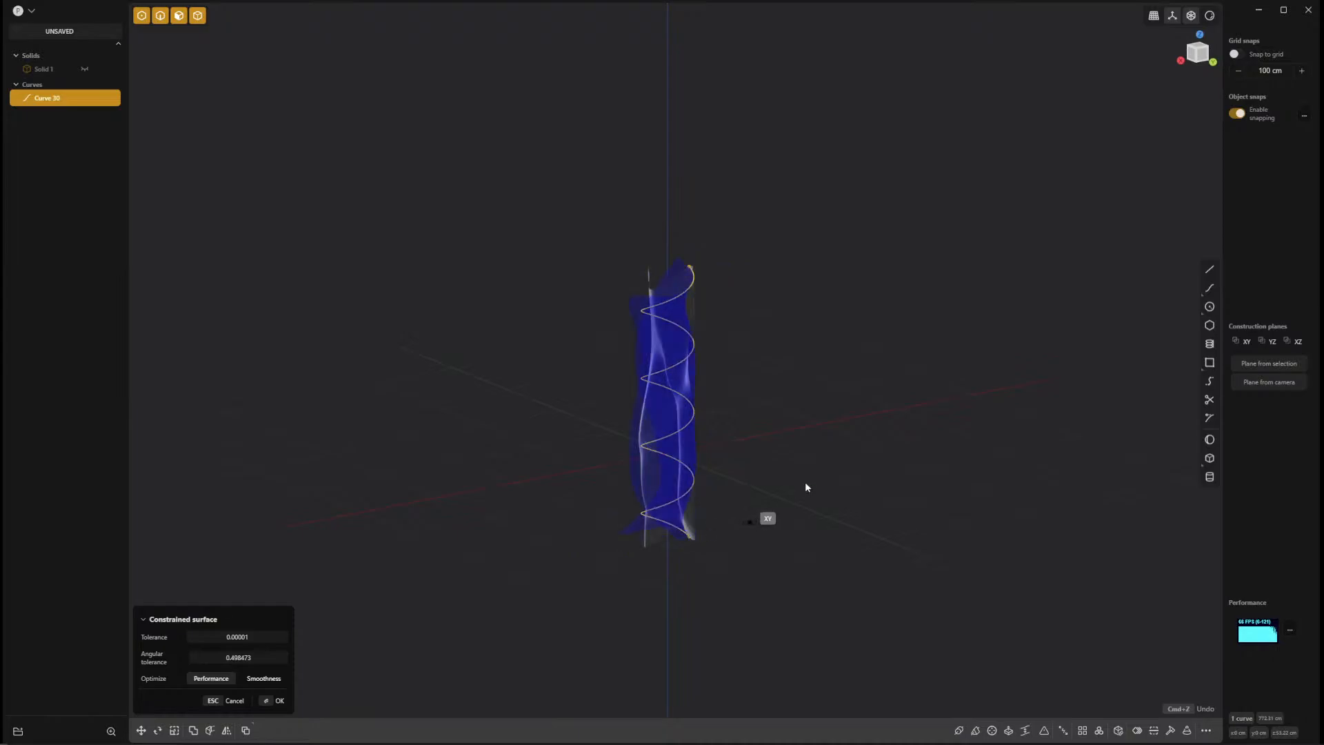
pyautogui.press('Return')
# Scale the wavy sheet into a thin strip, reducing it to about 0.27 along X and also narrowing it along Y.
pyautogui.moveTo(774, 438); pyautogui.dragTo(747, 526, button='middle')
pyautogui.press('s')
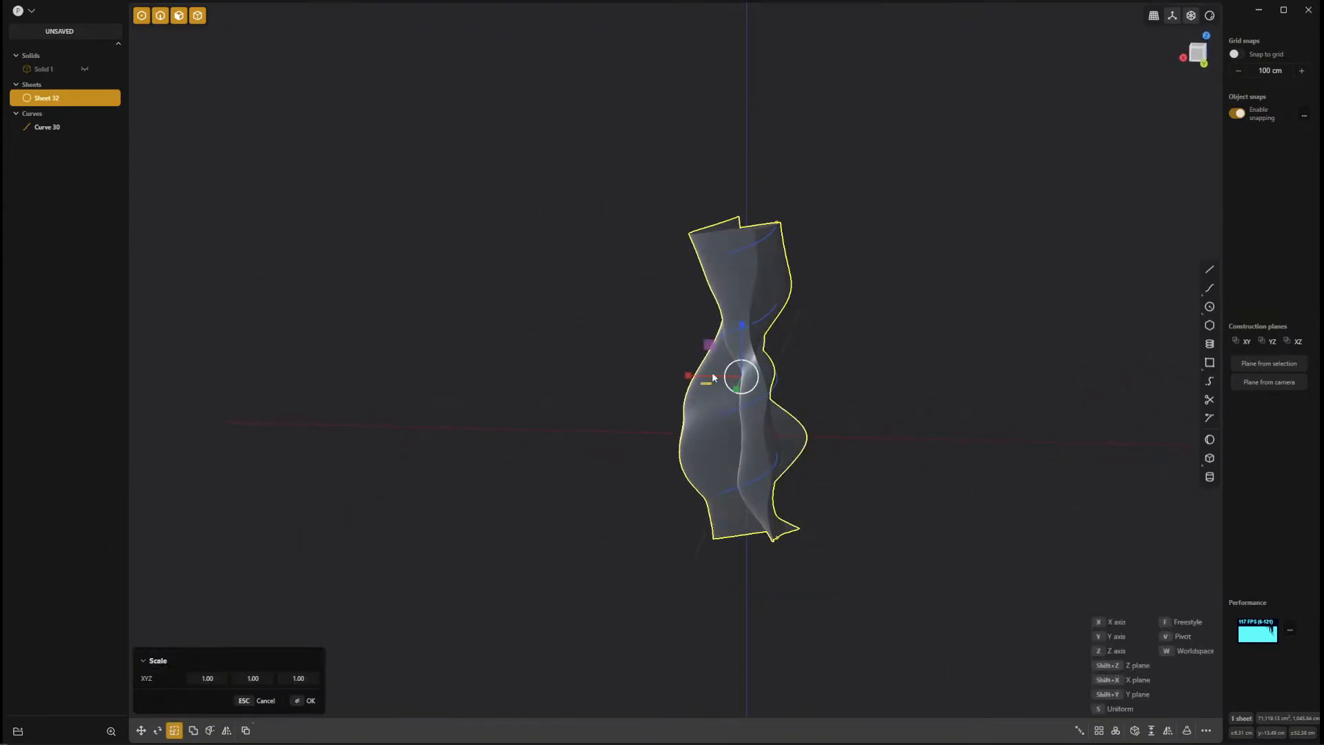
pyautogui.moveTo(685, 376); pyautogui.dragTo(733, 378)
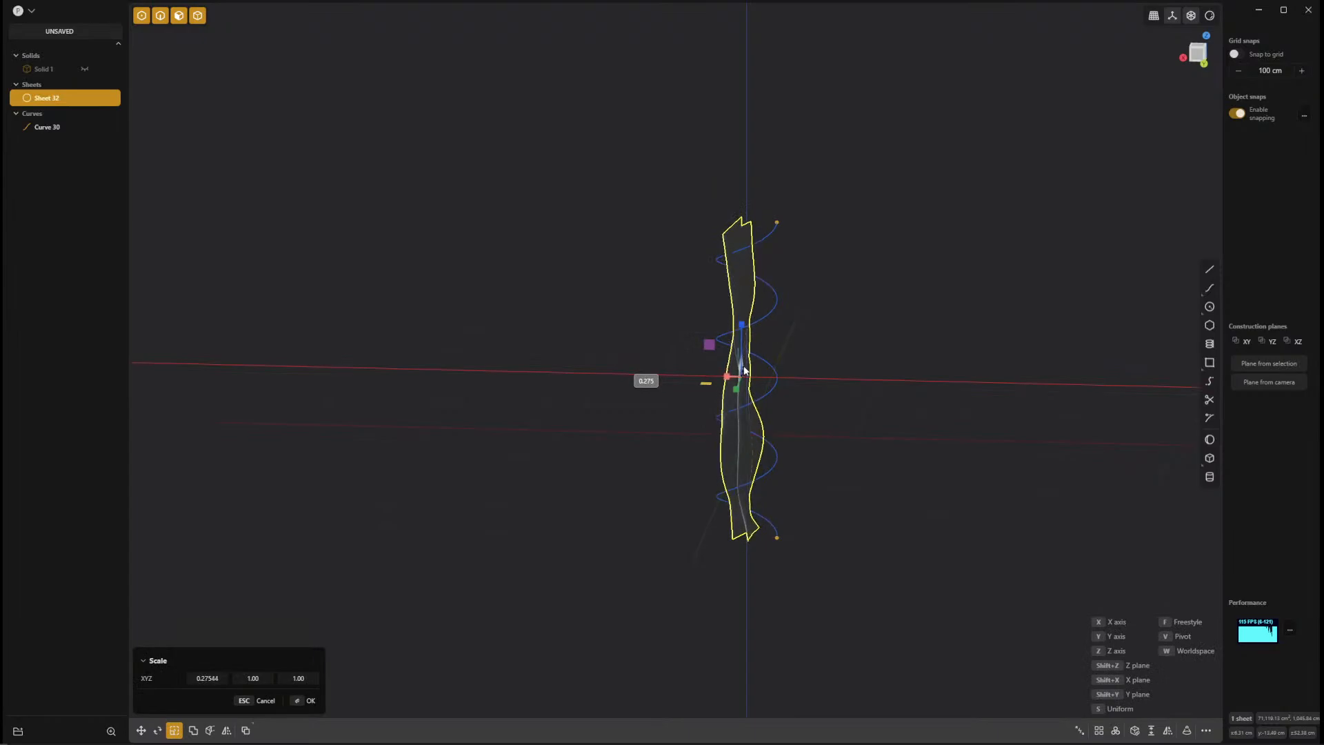
pyautogui.moveTo(878, 416); pyautogui.dragTo(854, 447, button='middle')
pyautogui.moveTo(894, 404); pyautogui.dragTo(844, 407)
pyautogui.moveTo(927, 481); pyautogui.dragTo(787, 479, button='middle')
pyautogui.scroll(4, 850, 470)
pyautogui.scroll(-3, 787, 479)
pyautogui.moveTo(711, 392); pyautogui.dragTo(1068, 398, button='middle')
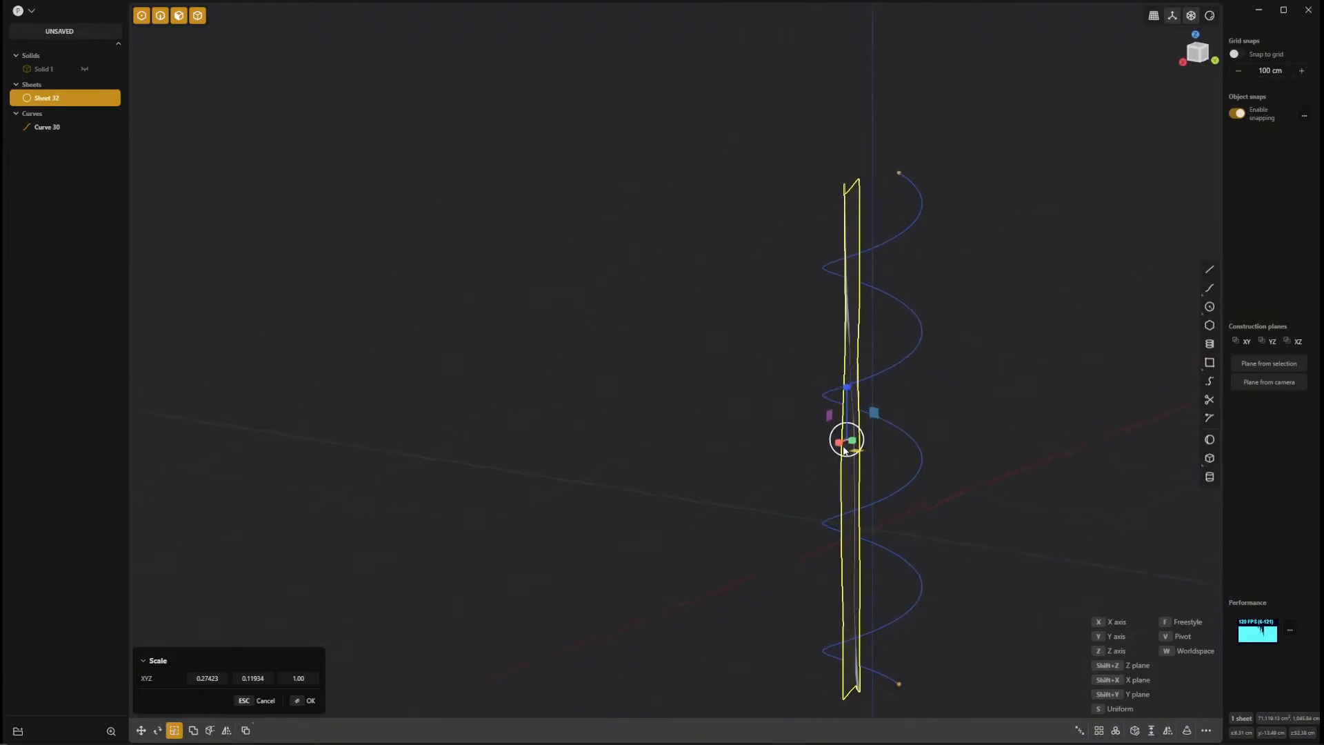
pyautogui.moveTo(851, 444); pyautogui.dragTo(865, 449)
pyautogui.moveTo(969, 487); pyautogui.dragTo(796, 433, button='middle')
pyautogui.moveTo(907, 435); pyautogui.dragTo(858, 439, button='middle')
pyautogui.rightClick(854, 403)
# Scale the sheet to about 0.25 along X around a pivot picked on its surface, and delete the sheet.
pyautogui.press('s')
pyautogui.press('v')
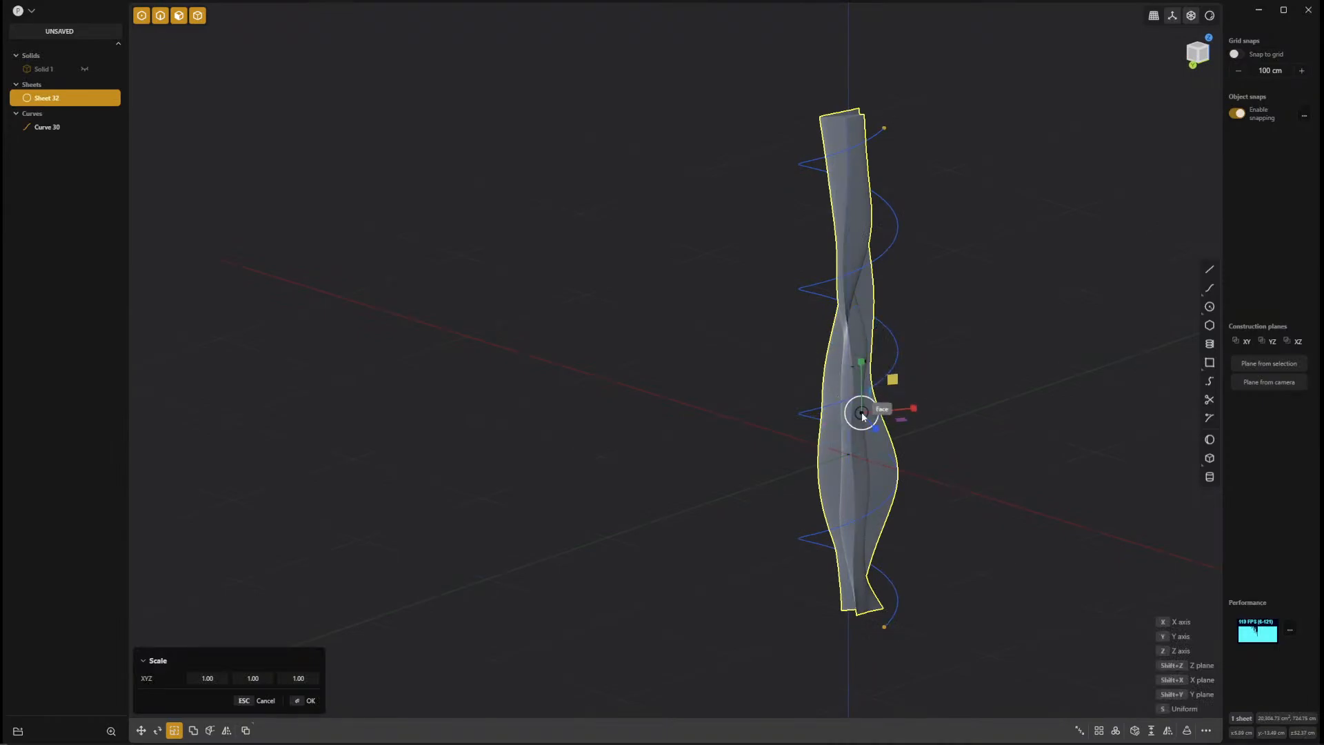
pyautogui.click(839, 473)
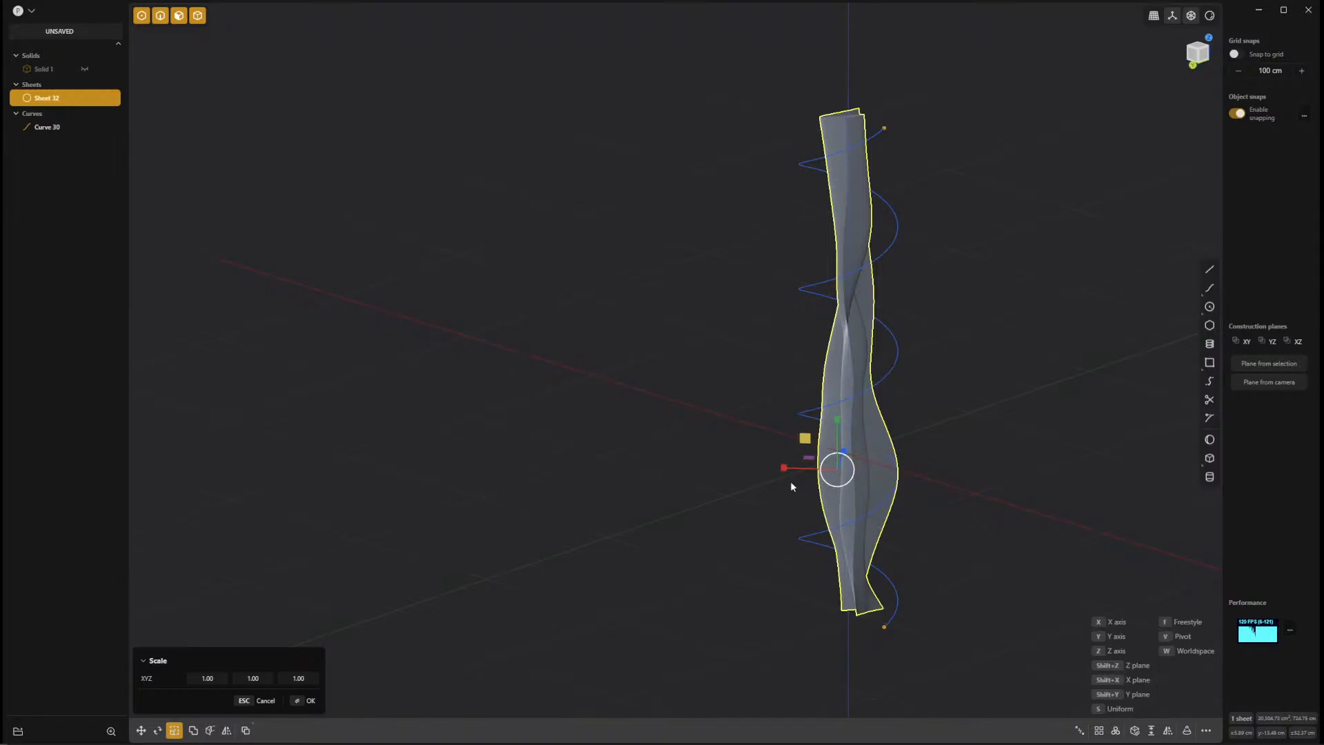
pyautogui.moveTo(787, 470); pyautogui.dragTo(826, 473)
pyautogui.moveTo(957, 419)
pyautogui.mouseDown(button='middle')
pyautogui.moveTo(1052, 437)
pyautogui.moveTo(1148, 379)
pyautogui.moveTo(1184, 421)
pyautogui.moveTo(1156, 370)
pyautogui.moveTo(1133, 370)
pyautogui.moveTo(963, 411)
pyautogui.moveTo(1014, 387)
pyautogui.moveTo(973, 425)
pyautogui.mouseUp(button='middle')
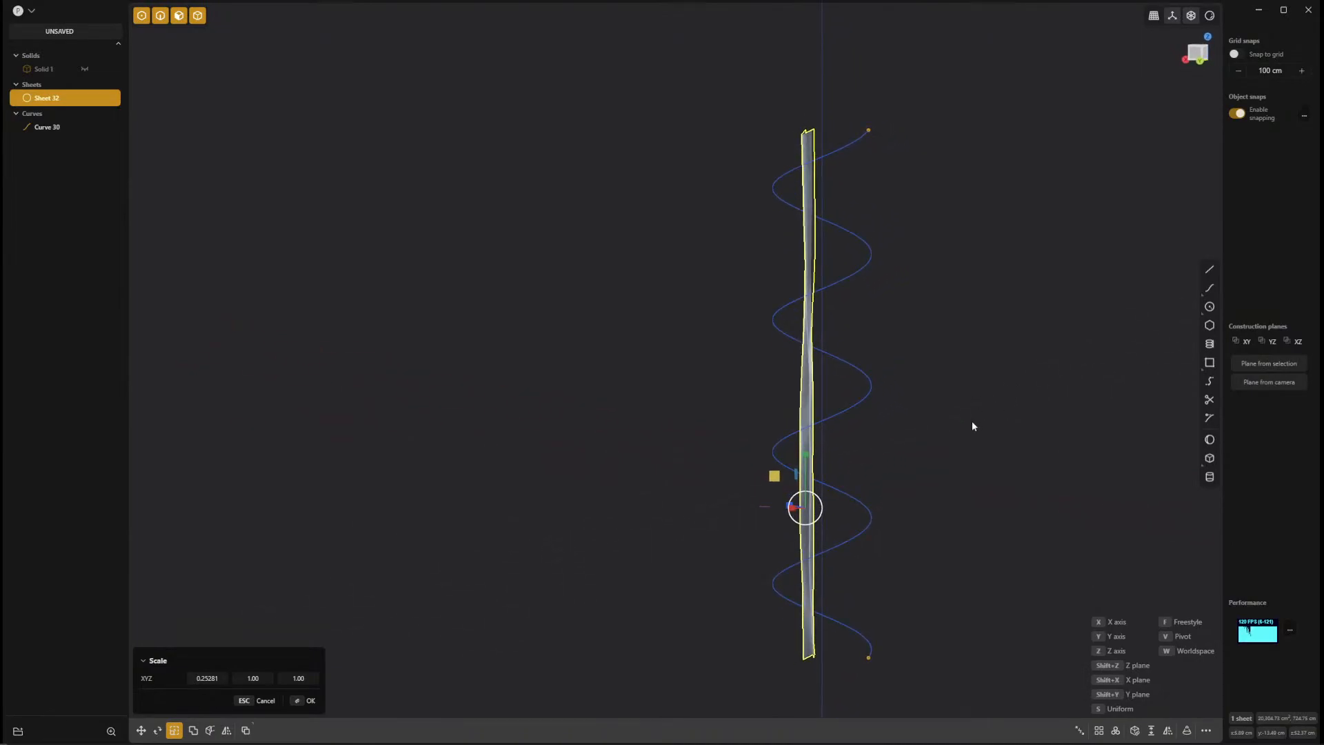
pyautogui.press('Delete')
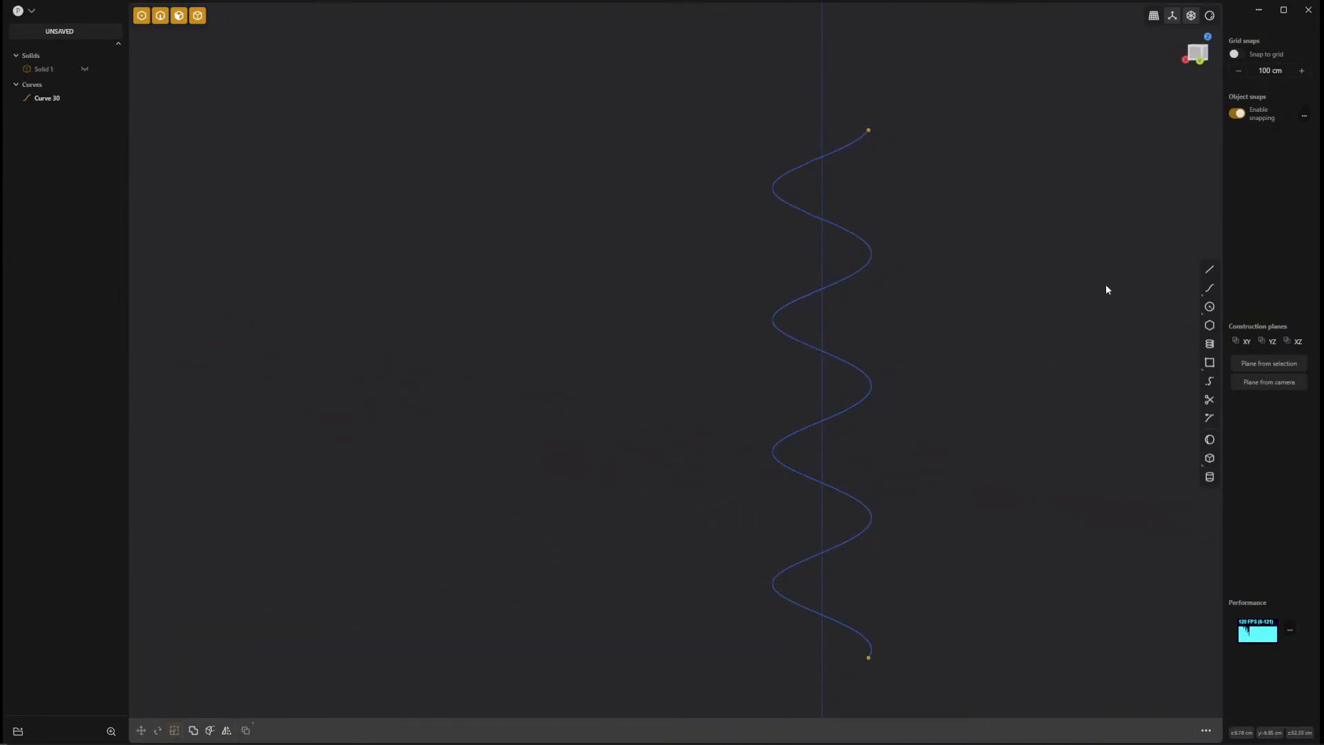
# Build a new Constrained Surface through a series of points picked by hand down the spiral, from its upper end to near its lower end.
pyautogui.press('f')
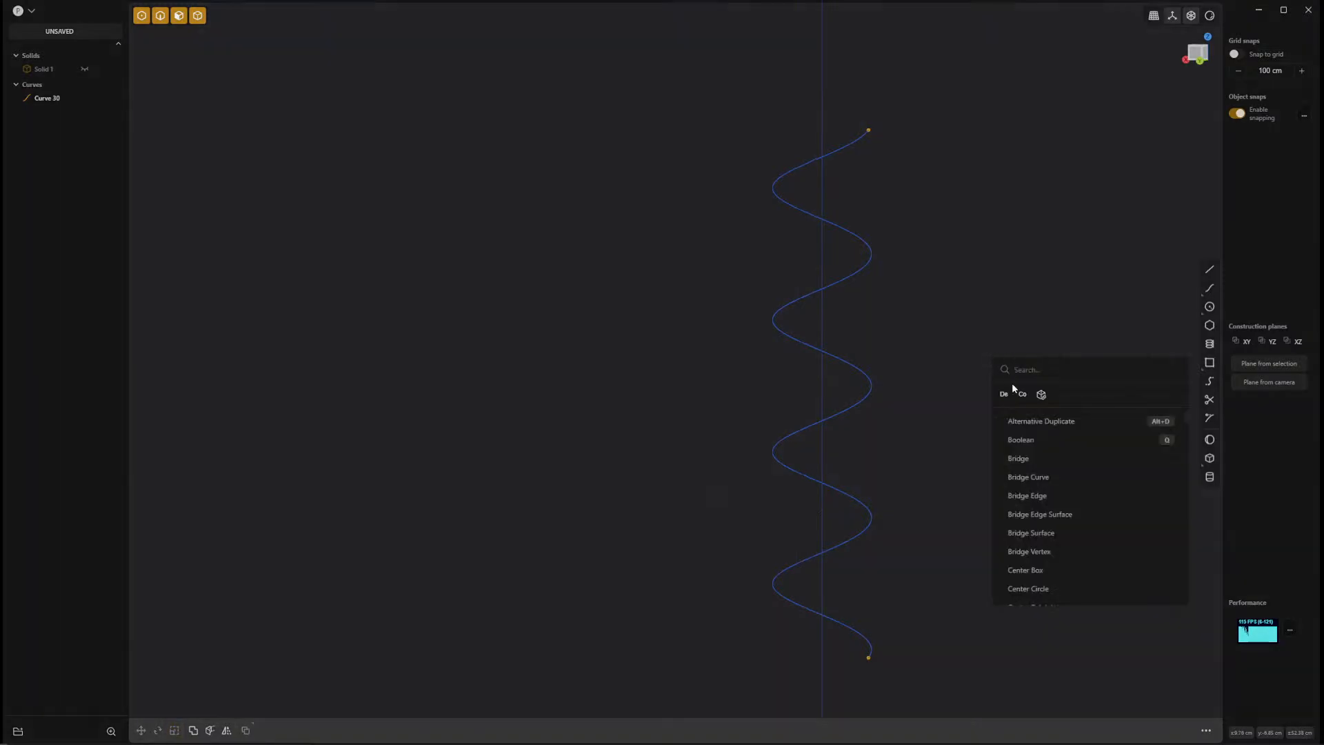
pyautogui.click(962, 379)
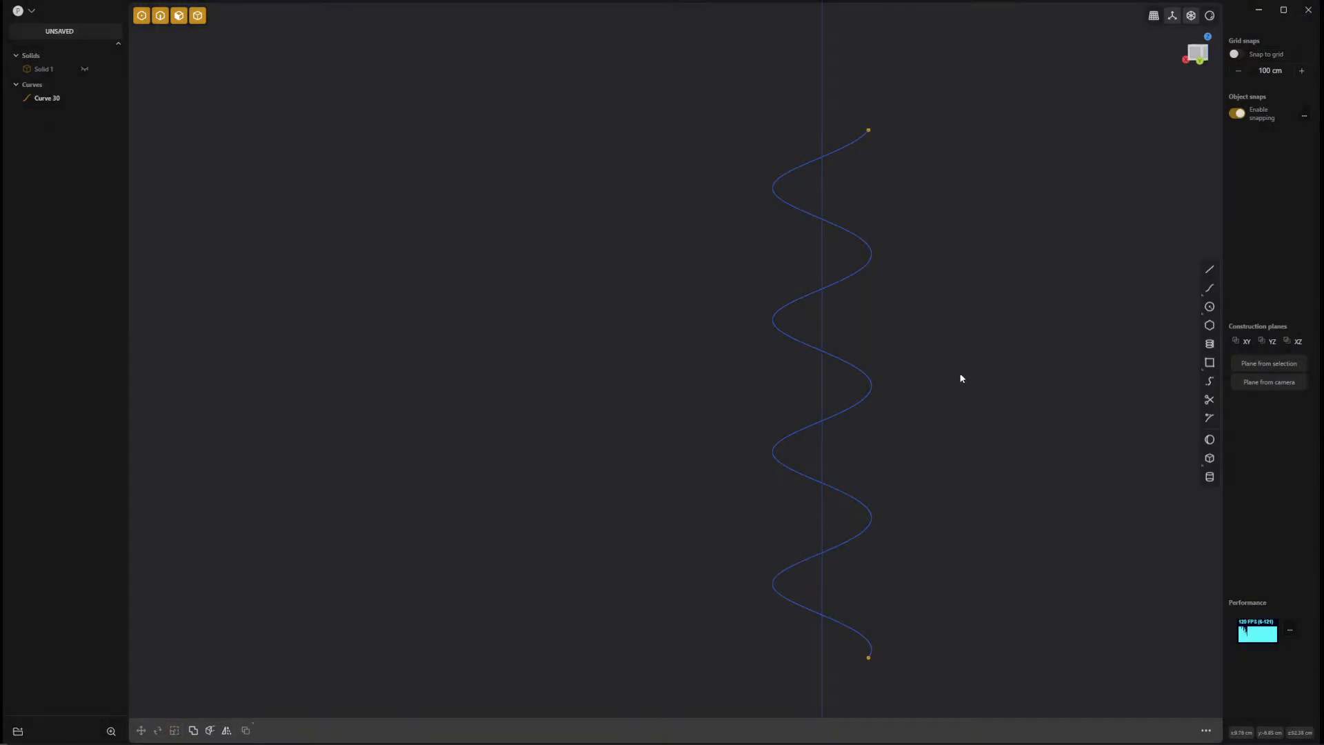
pyautogui.press('f')
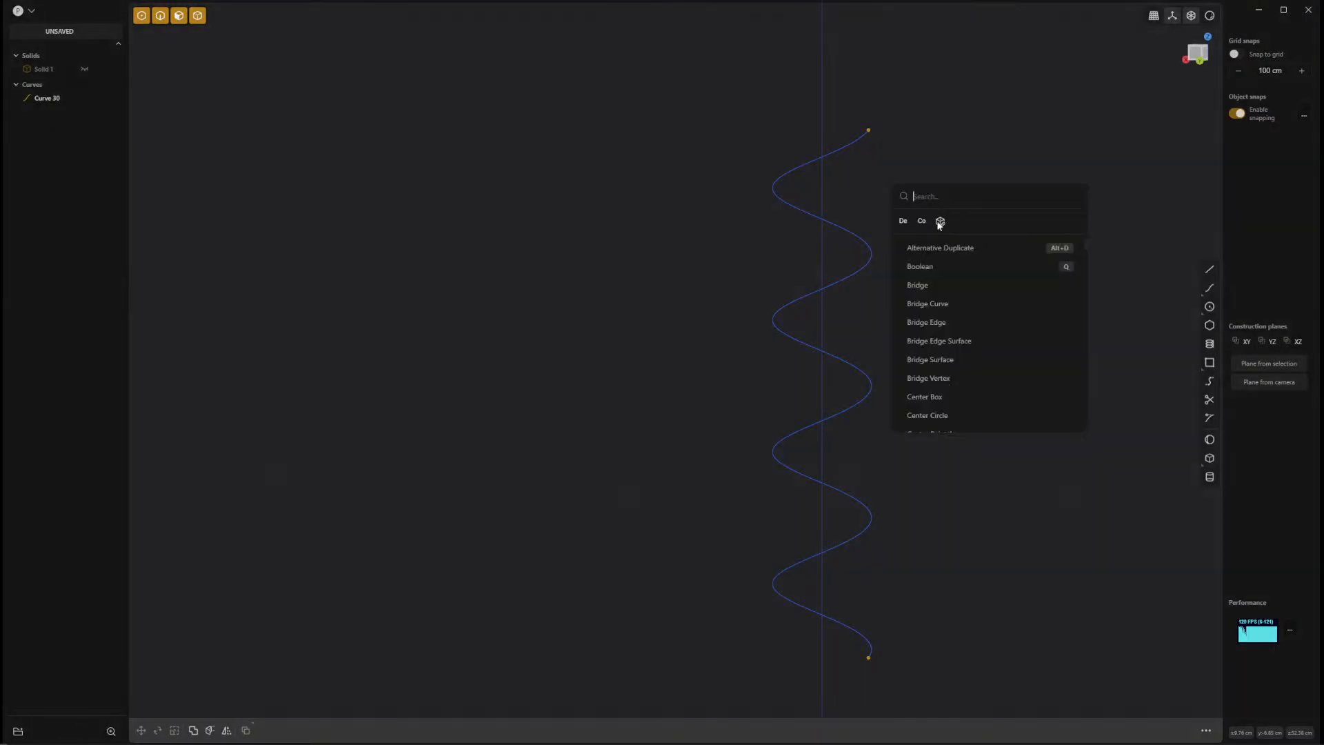
pyautogui.click(923, 222)
pyautogui.click(869, 130)
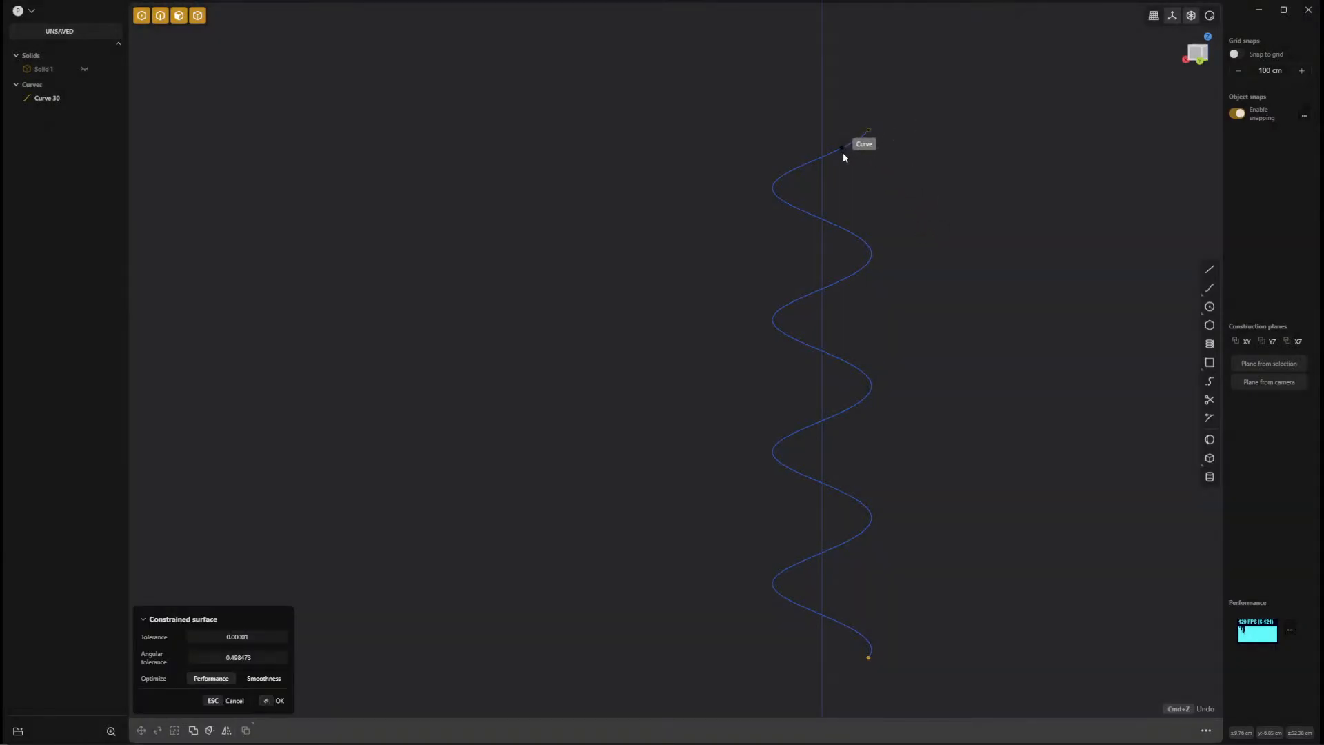
pyautogui.click(843, 152)
pyautogui.click(802, 171)
pyautogui.click(775, 193)
pyautogui.click(830, 217)
pyautogui.click(866, 256)
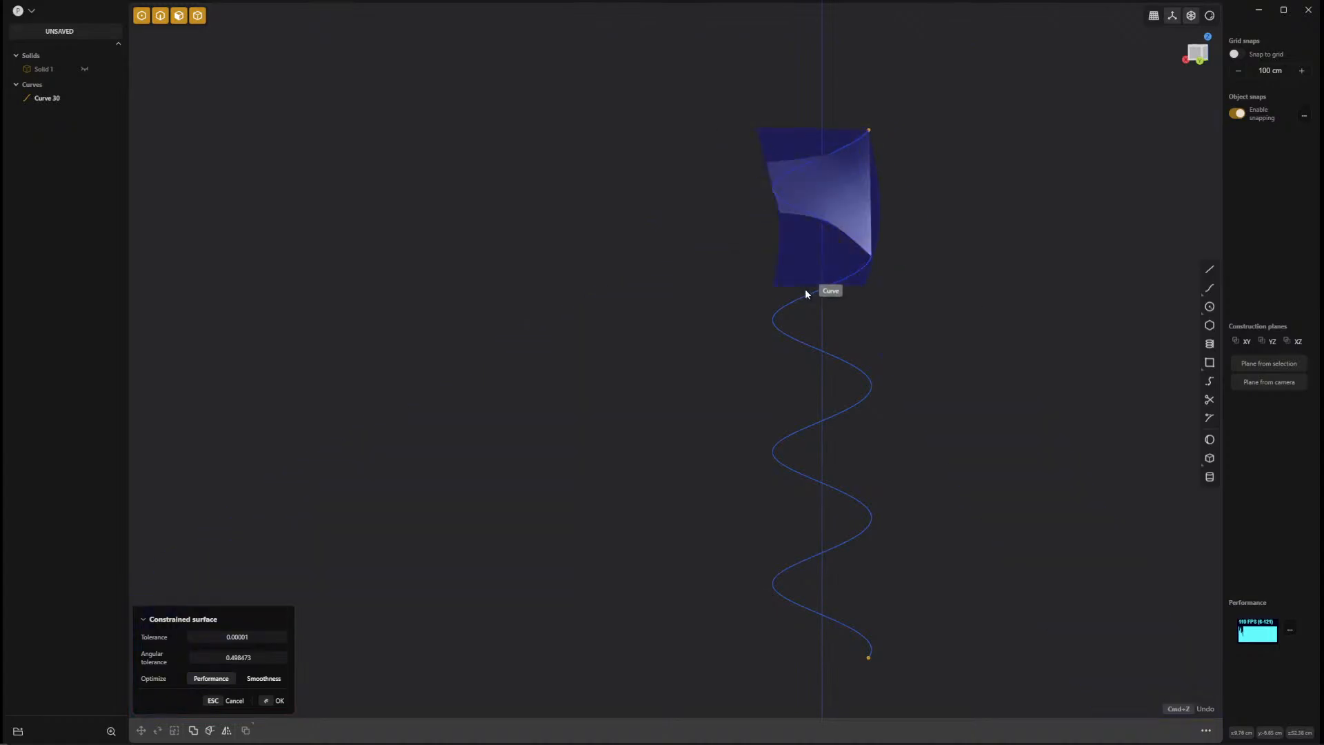
pyautogui.click(814, 295)
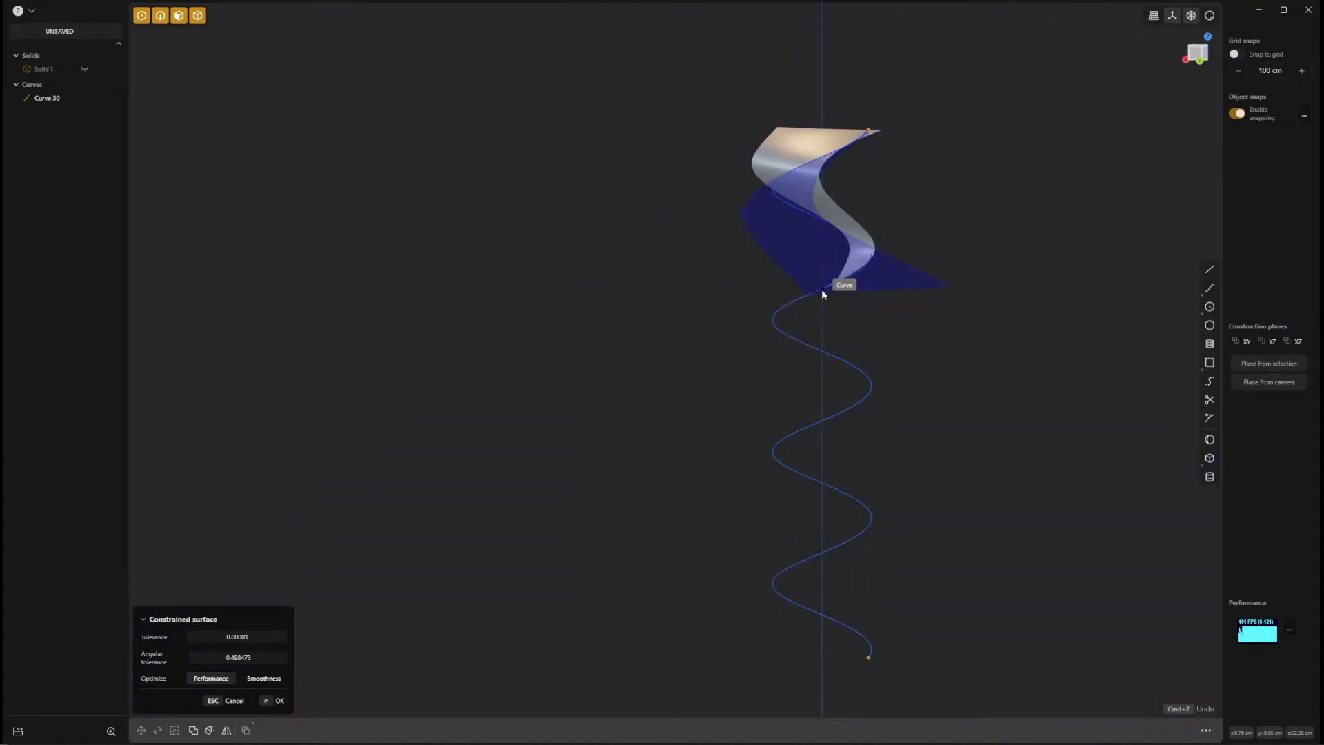
pyautogui.click(835, 349)
pyautogui.click(838, 358)
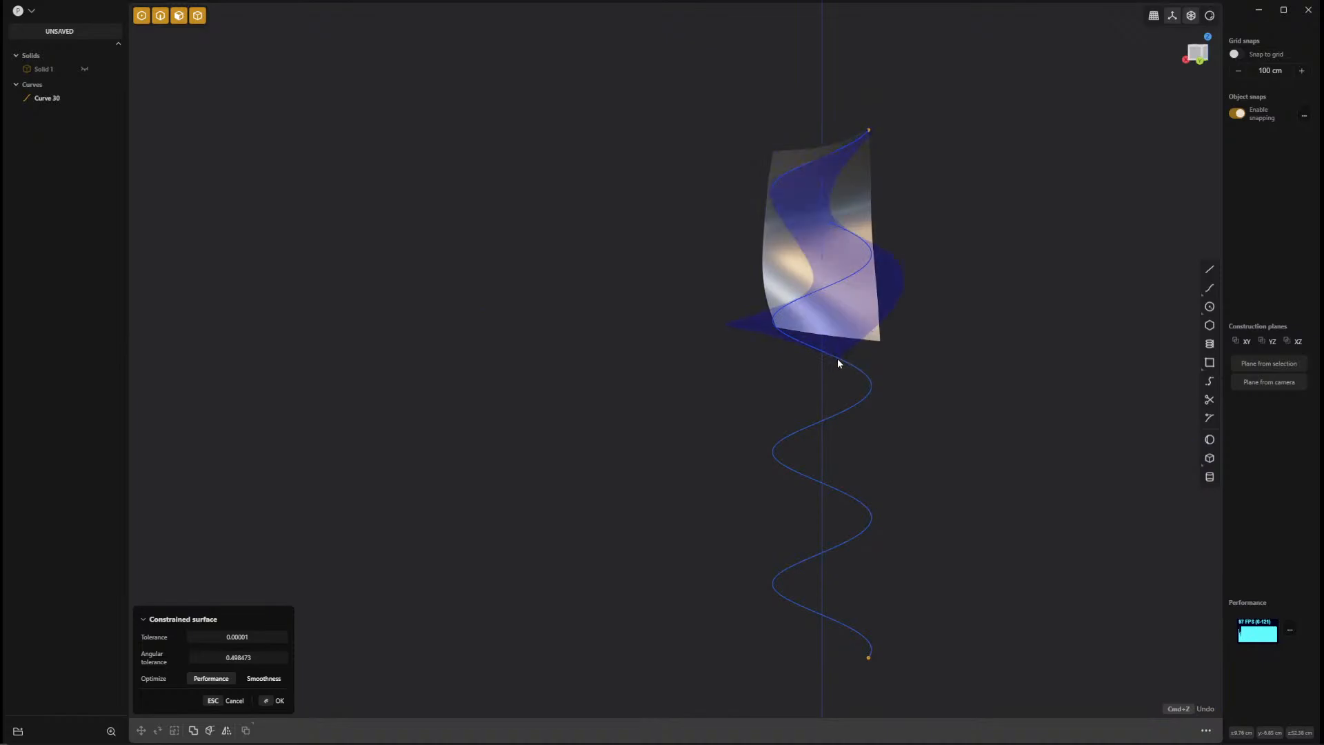
pyautogui.click(854, 408)
pyautogui.moveTo(889, 453); pyautogui.dragTo(784, 475, button='middle')
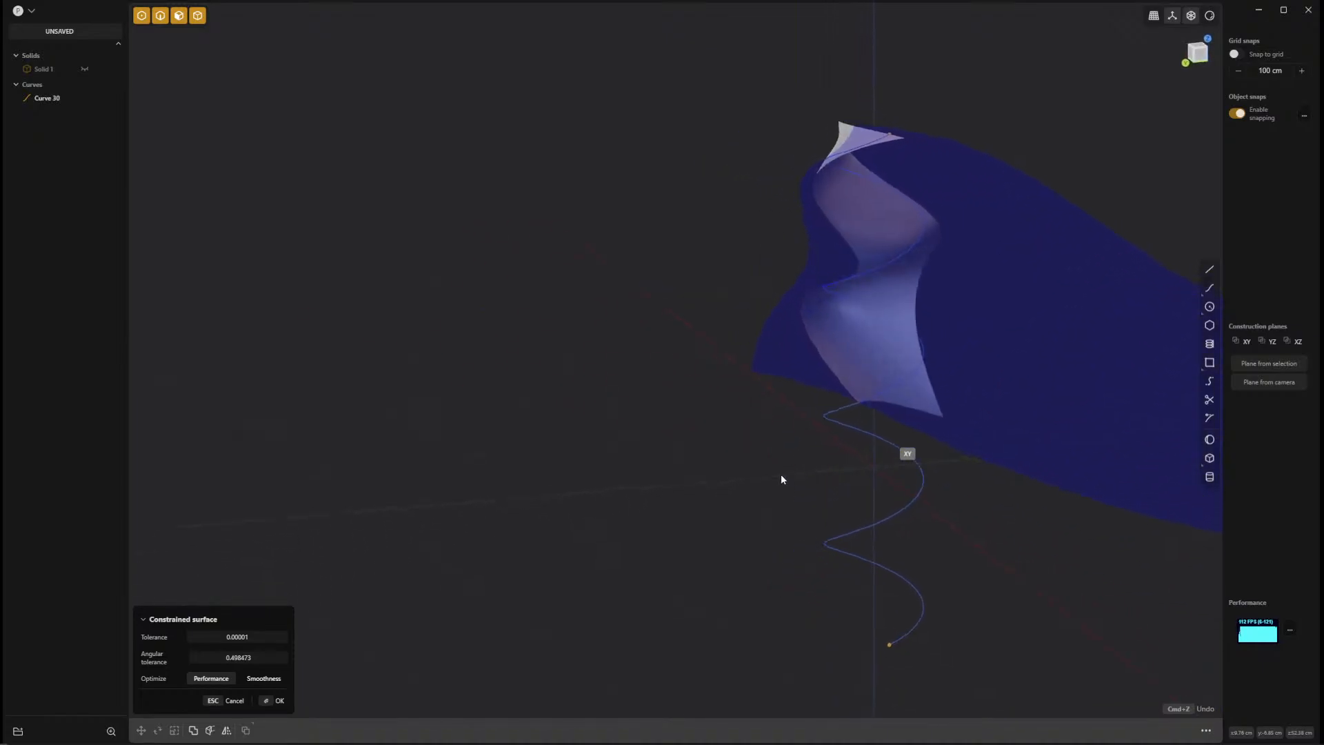
pyautogui.click(835, 419)
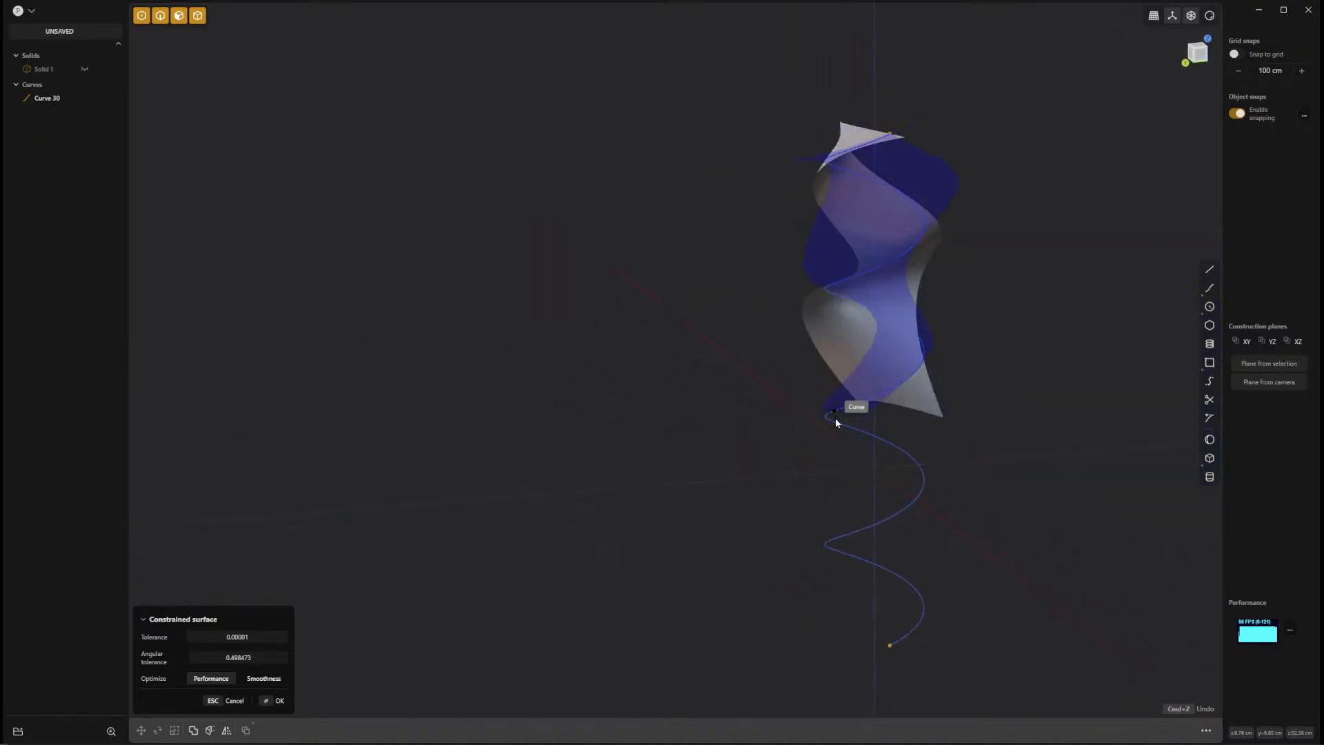
pyautogui.click(900, 448)
pyautogui.click(919, 489)
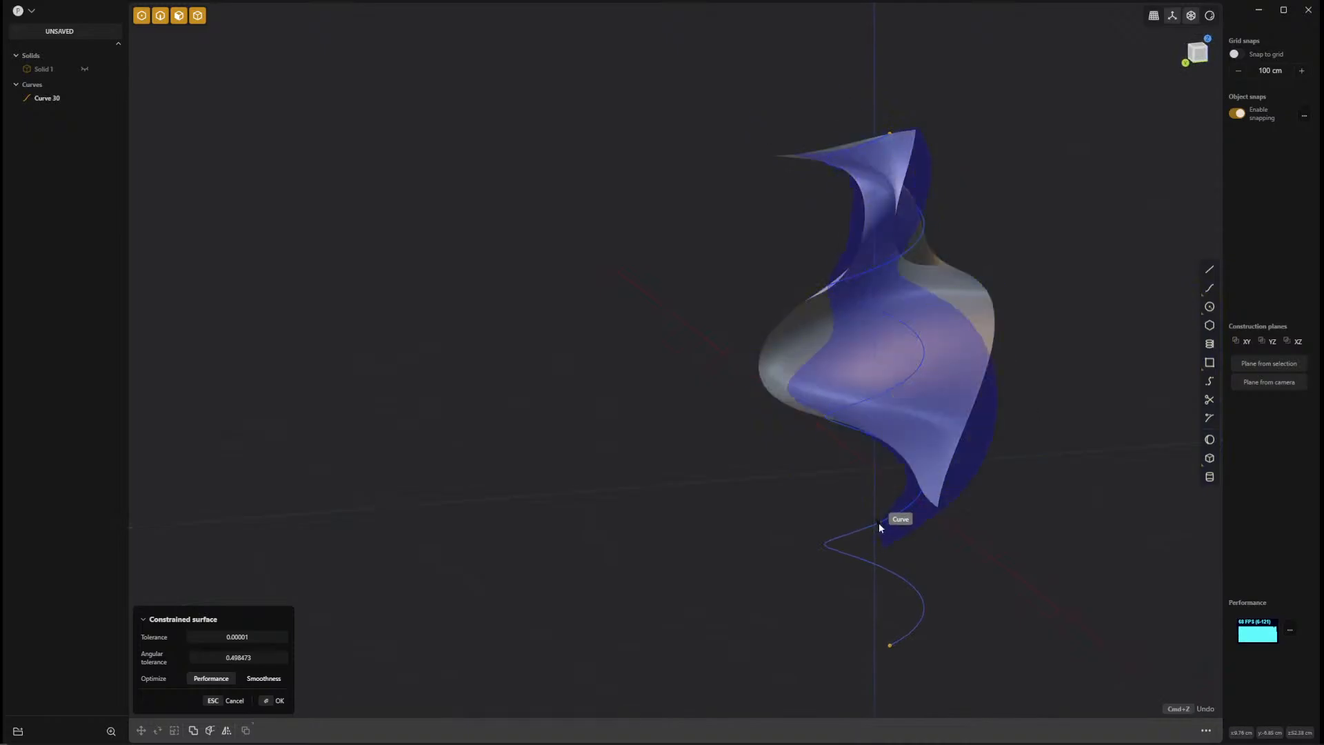
pyautogui.click(858, 530)
pyautogui.click(842, 544)
pyautogui.click(854, 556)
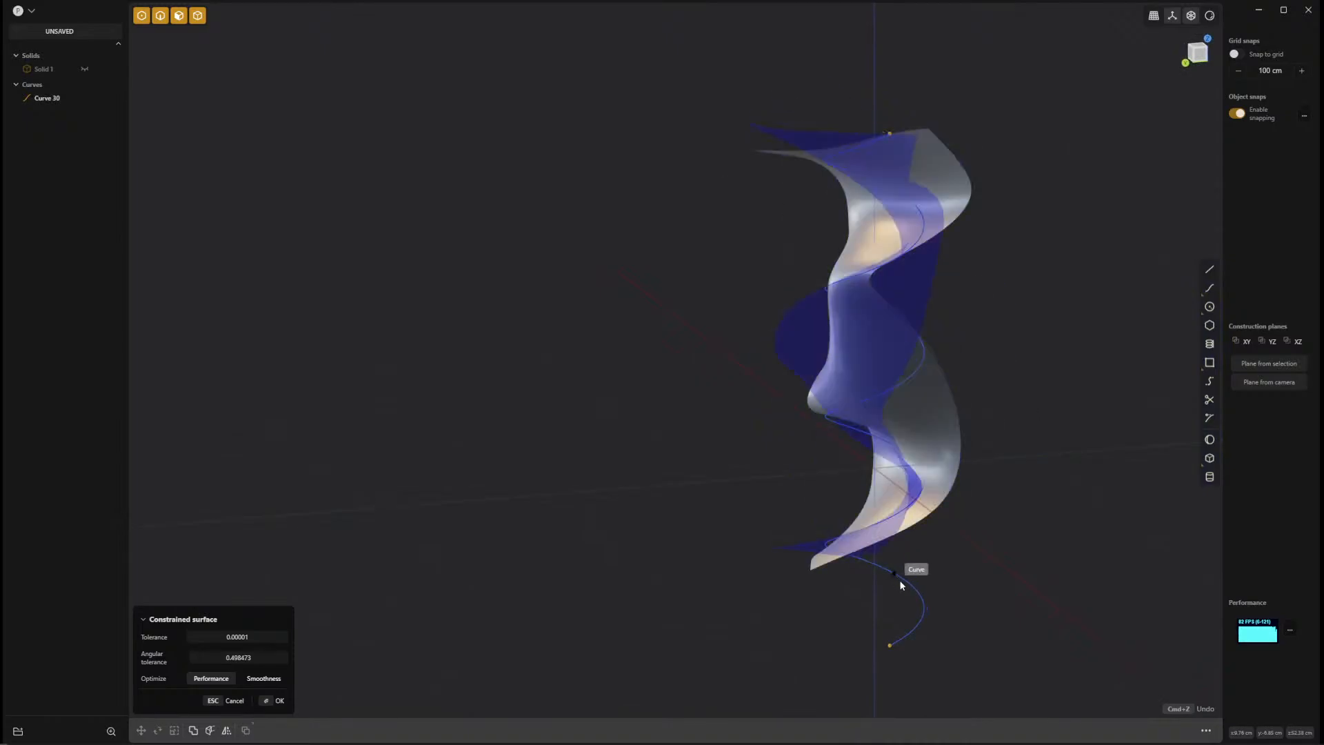
pyautogui.click(909, 613)
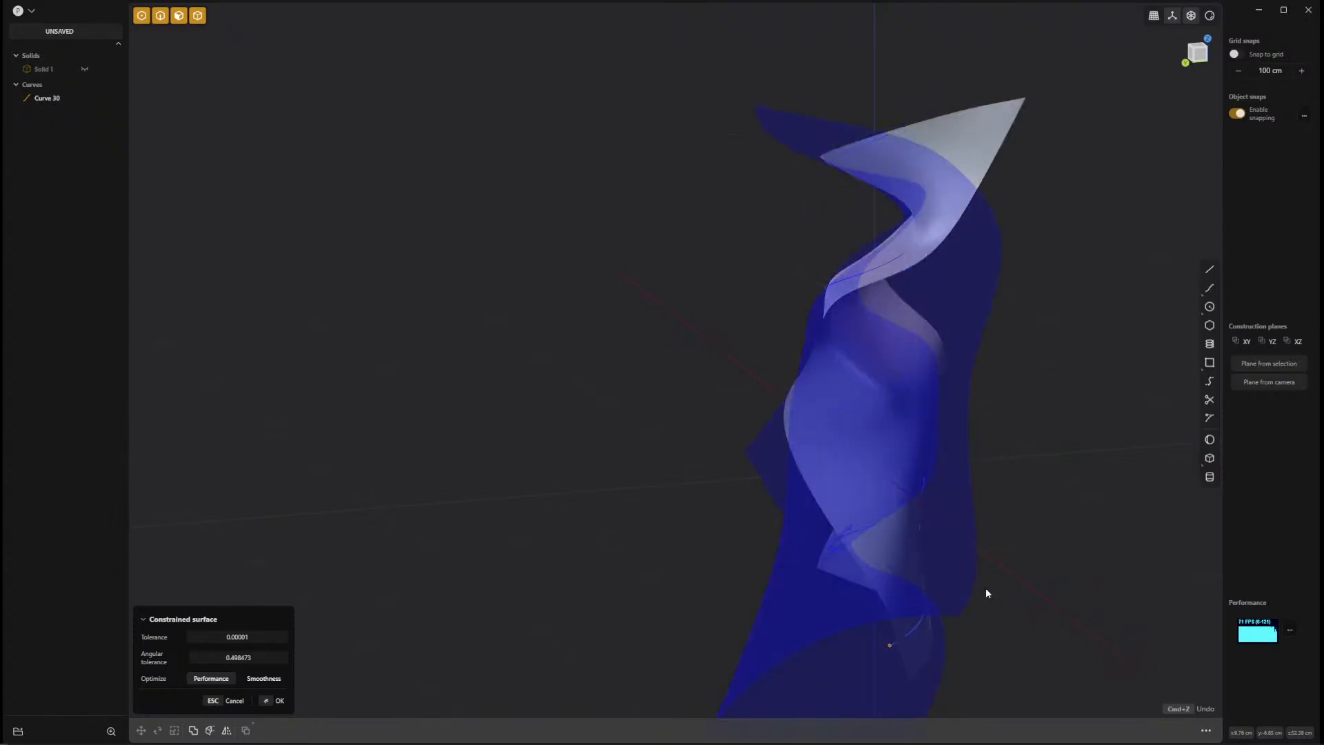
pyautogui.press('Return')
# Scale the new twisted sheet down along X and Y into a narrow ribbon, keeping its height.
pyautogui.moveTo(979, 438); pyautogui.dragTo(957, 412, button='middle')
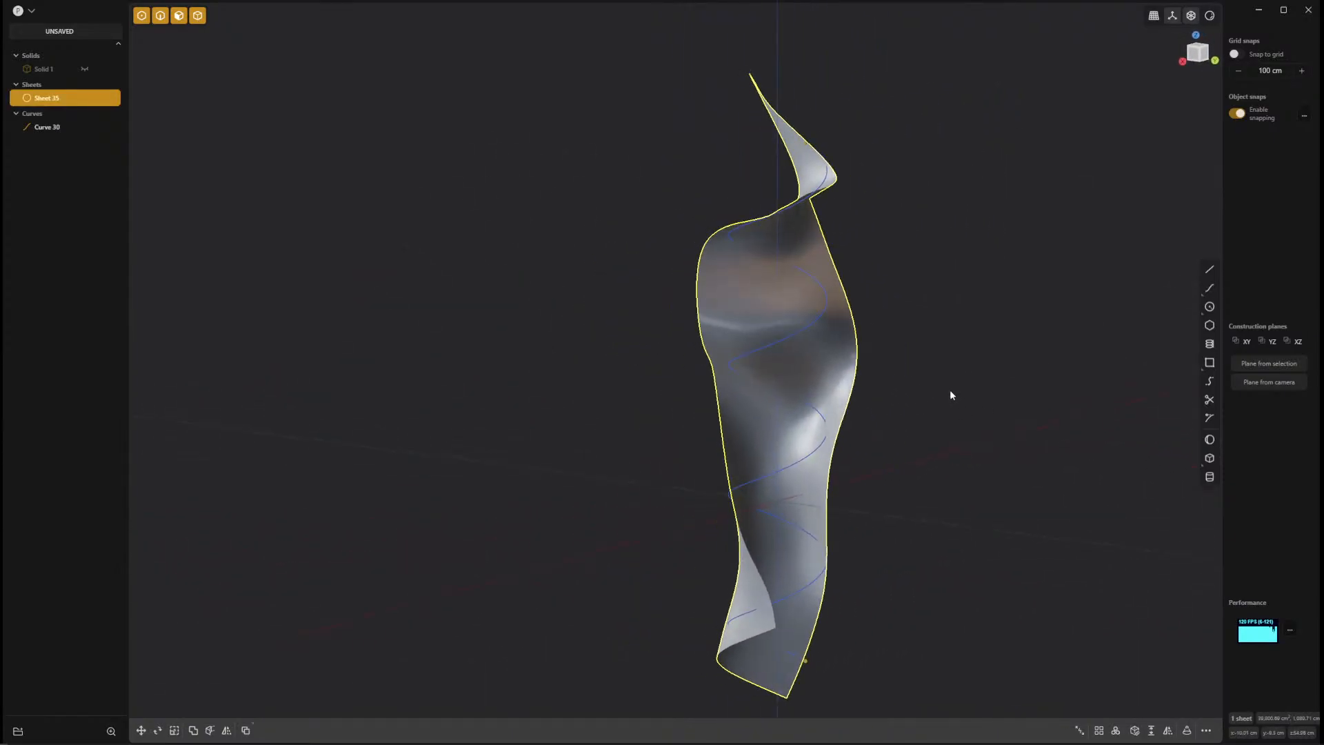
pyautogui.press('s')
pyautogui.moveTo(815, 407); pyautogui.dragTo(771, 407)
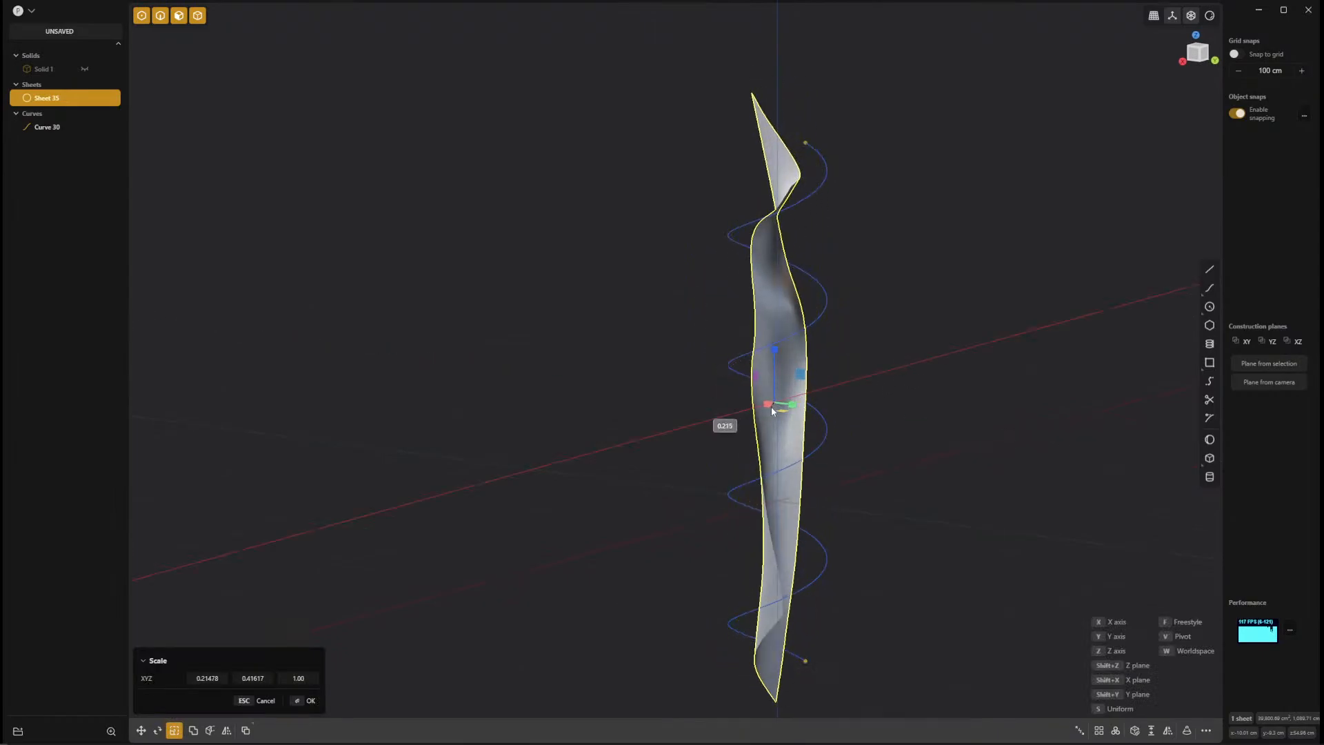
pyautogui.moveTo(771, 407); pyautogui.dragTo(685, 342, button='middle')
pyautogui.moveTo(723, 330); pyautogui.dragTo(737, 335)
pyautogui.moveTo(979, 339); pyautogui.dragTo(825, 338, button='middle')
pyautogui.press('Return')
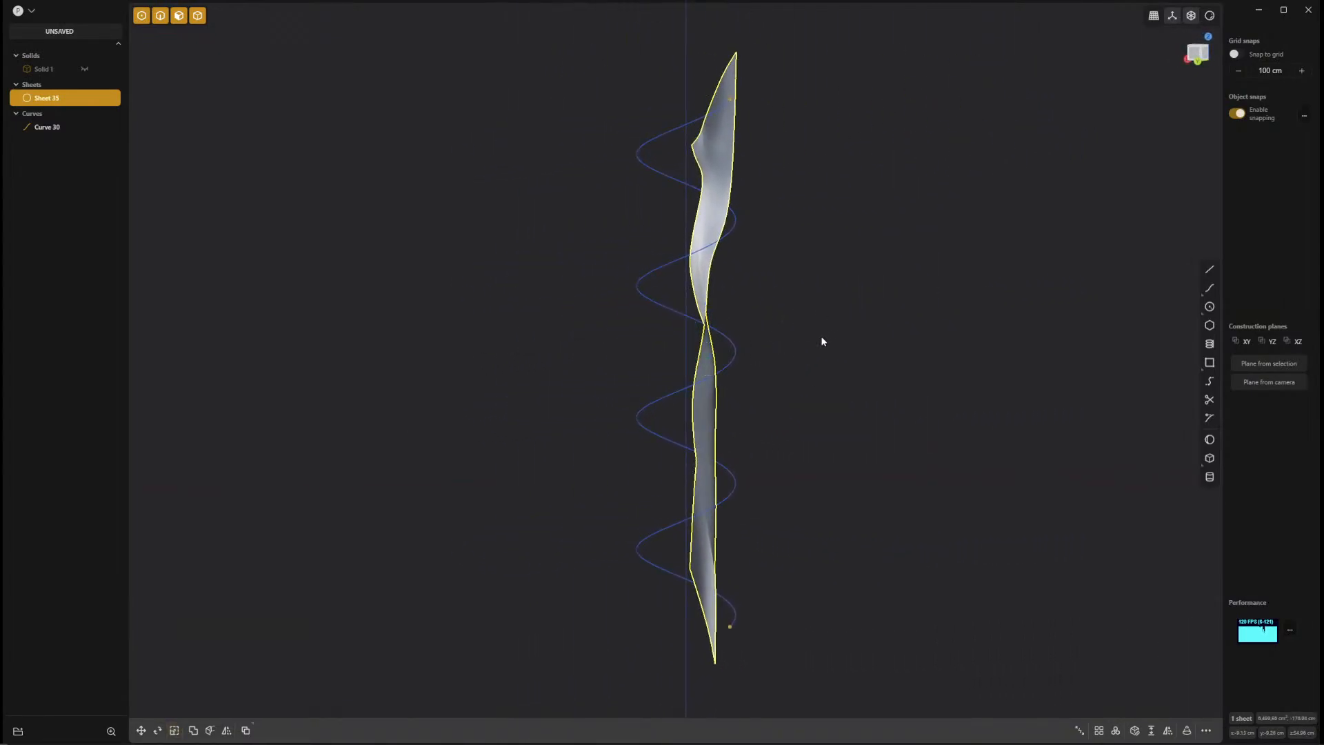
# Select the ribbon sheet together with the spiral curve and delete both.
pyautogui.moveTo(808, 24); pyautogui.dragTo(556, 686)
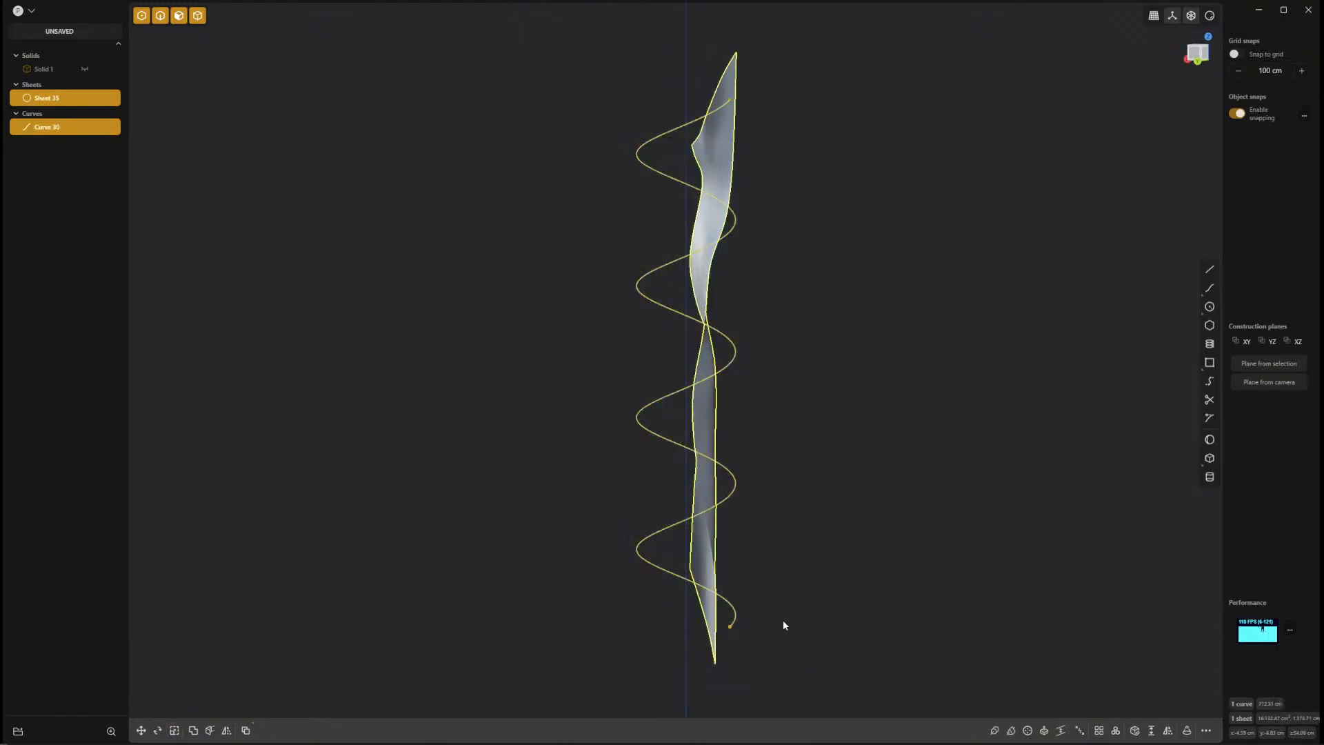
pyautogui.press('Delete')
# Create a corner box starting at the origin, with a square base about 101 cm wide and a slightly smaller height.
pyautogui.moveTo(747, 516); pyautogui.dragTo(763, 527, button='middle')
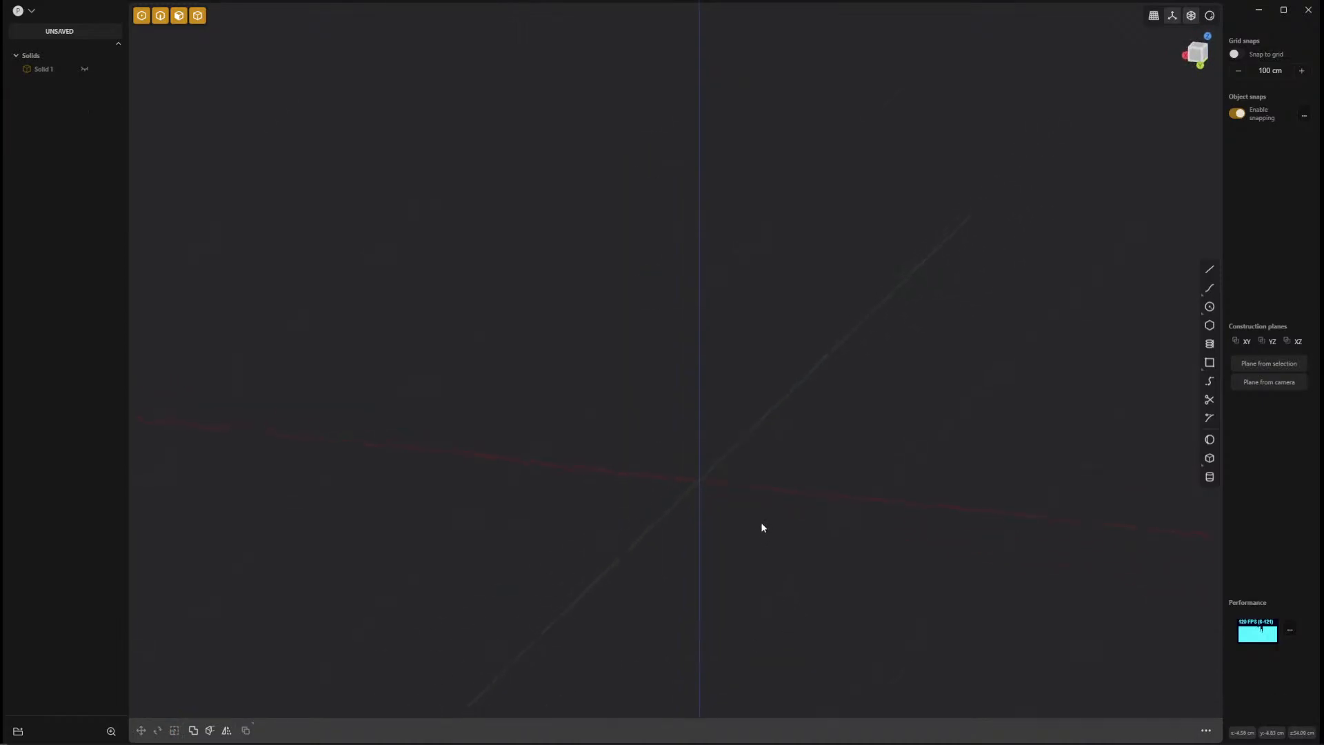
pyautogui.moveTo(780, 587); pyautogui.dragTo(811, 515, button='middle')
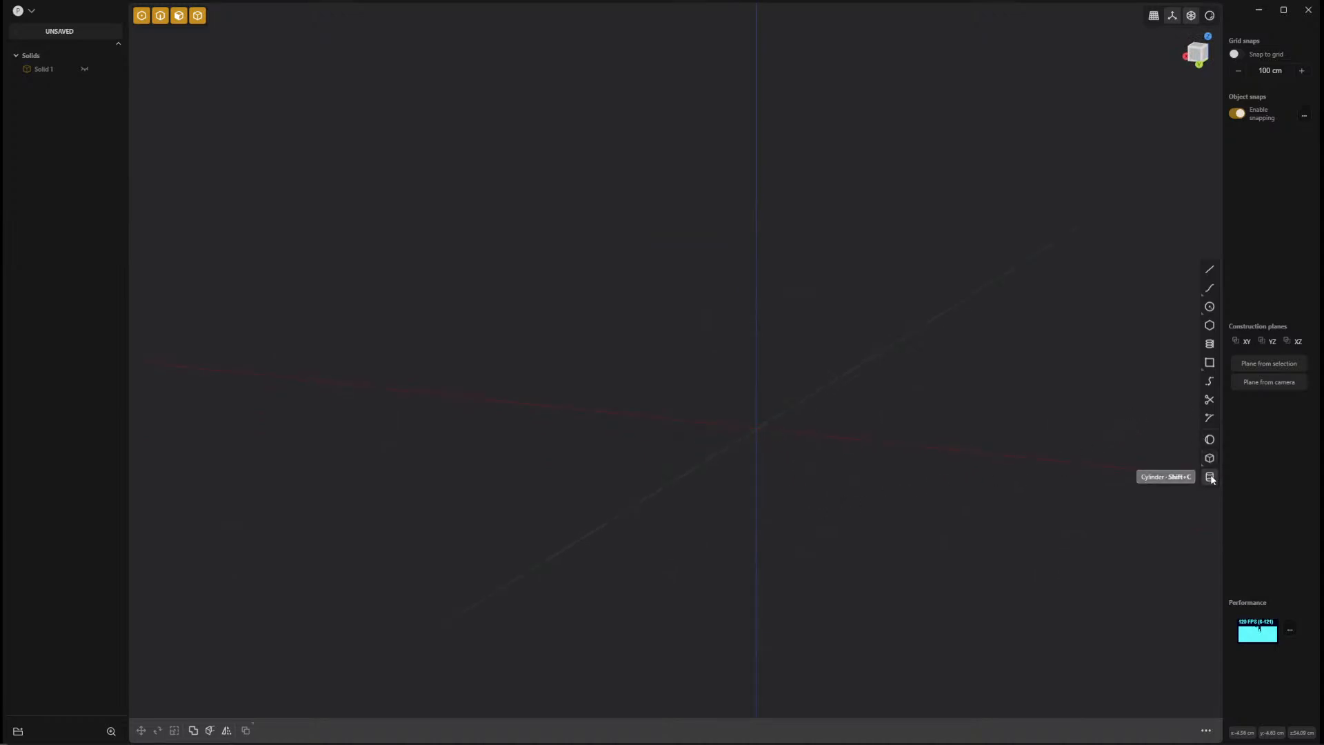
pyautogui.click(1210, 458)
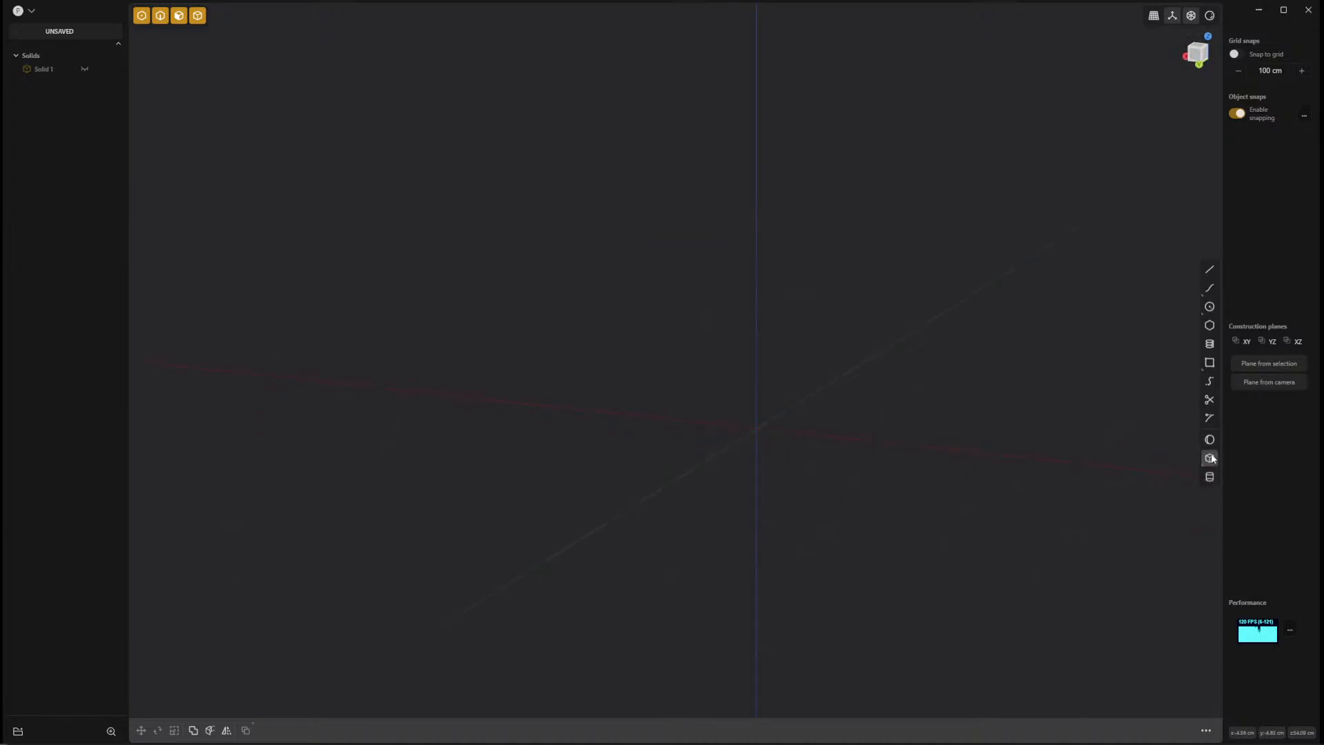
pyautogui.click(752, 432)
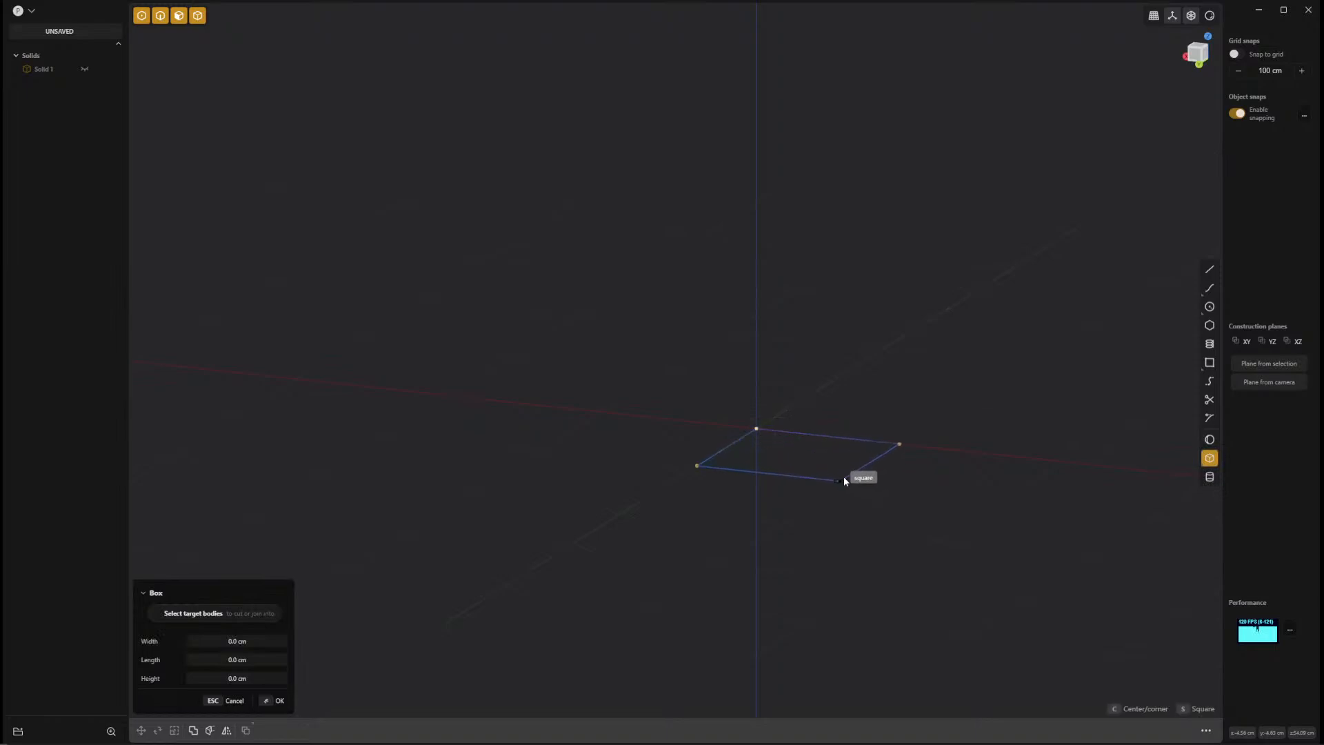
pyautogui.click(847, 484)
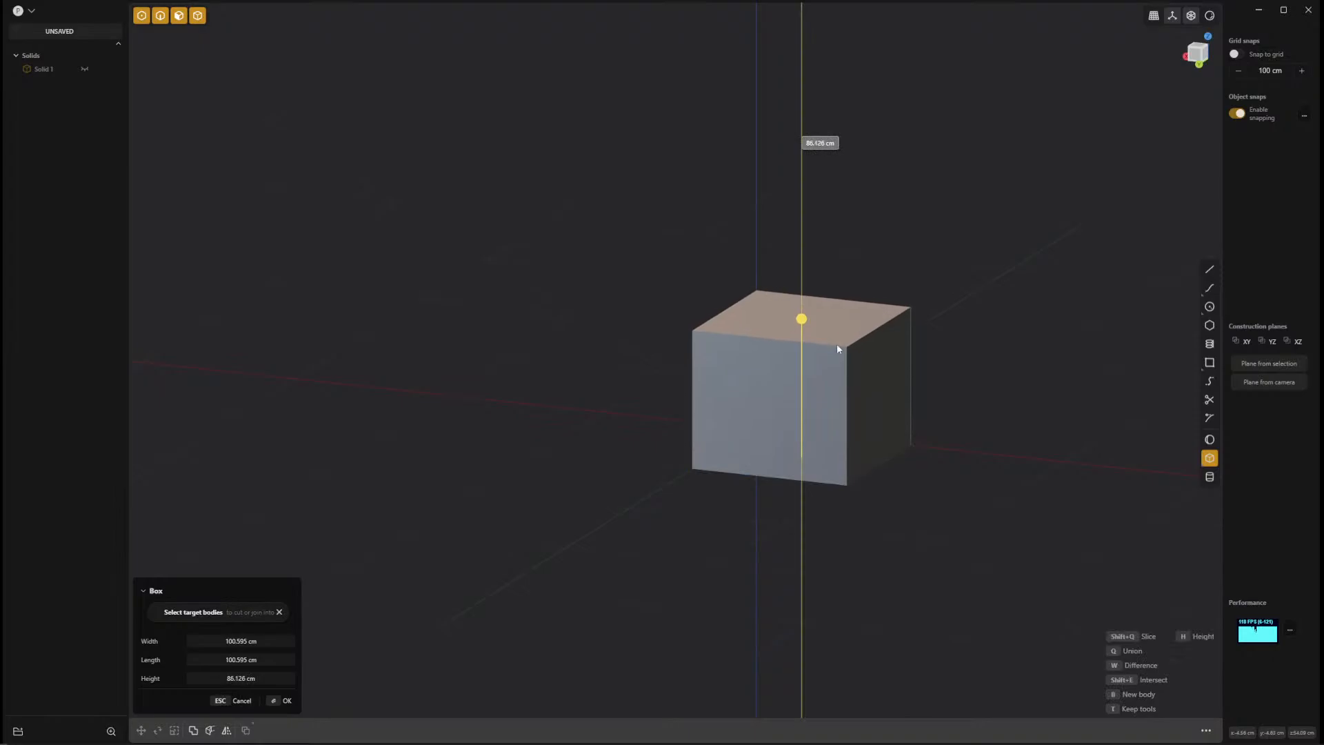
pyautogui.click(836, 331)
pyautogui.moveTo(761, 442); pyautogui.dragTo(537, 444, button='middle')
pyautogui.press('Return')
# Rotate the box 45 degrees about the vertical axis, using its bottom corner at the origin as the pivot.
pyautogui.keyDown('shift'); pyautogui.moveTo(732, 488); pyautogui.dragTo(908, 514, button='middle'); pyautogui.keyUp('shift')
pyautogui.press('r')
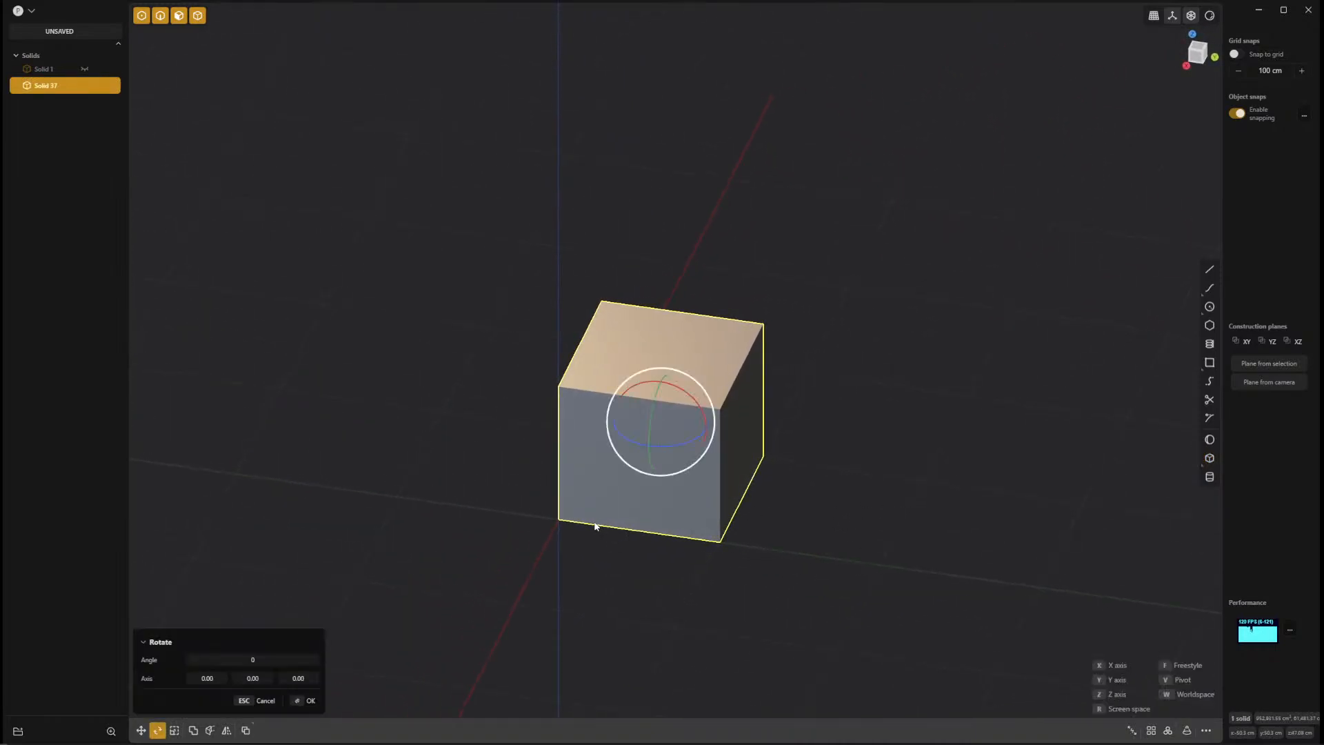
pyautogui.press('v')
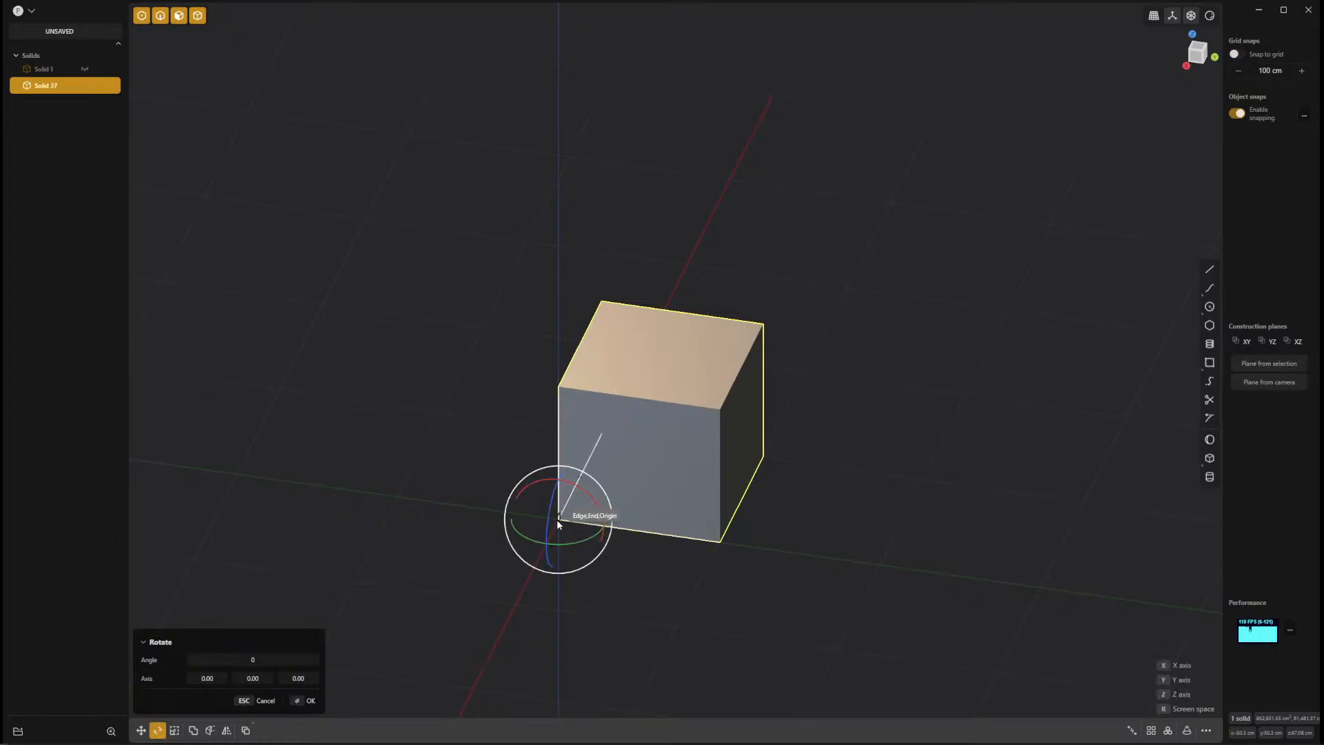
pyautogui.click(559, 521)
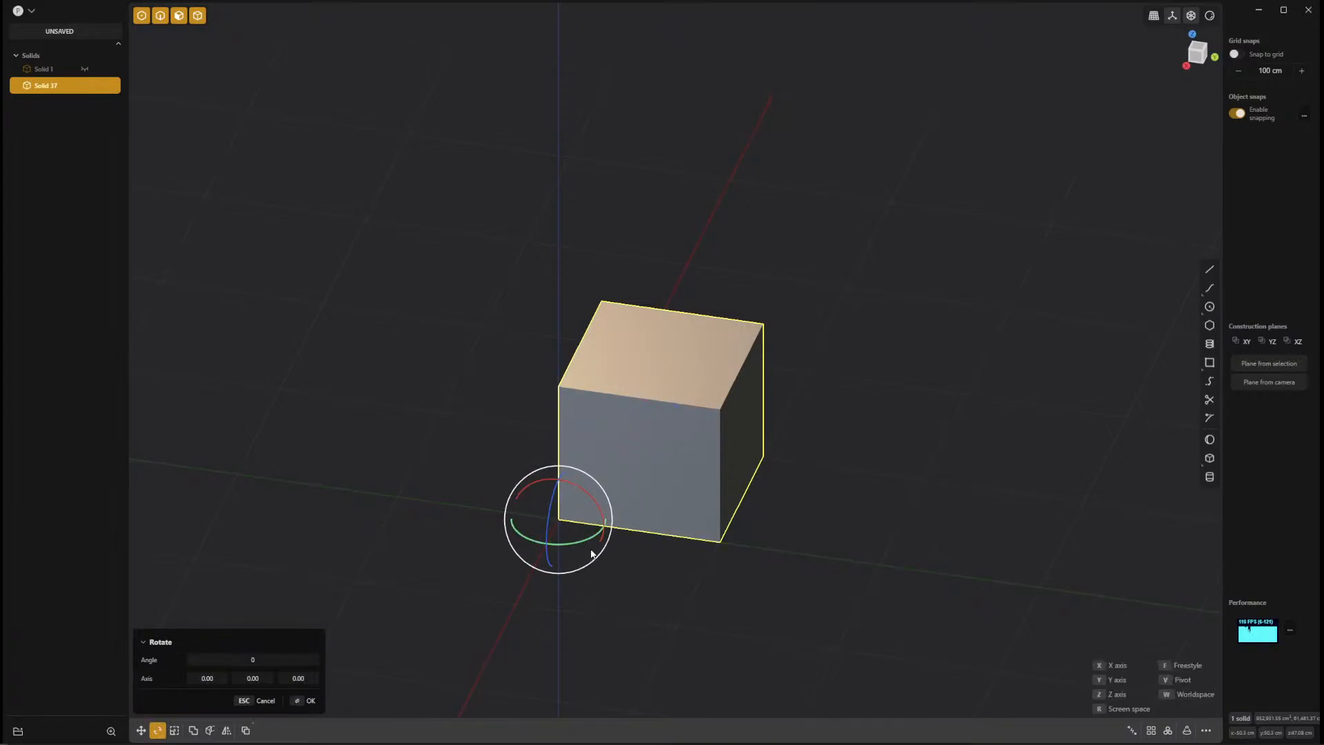
pyautogui.moveTo(594, 541); pyautogui.dragTo(681, 603, button='middle')
pyautogui.moveTo(687, 431); pyautogui.dragTo(526, 484)
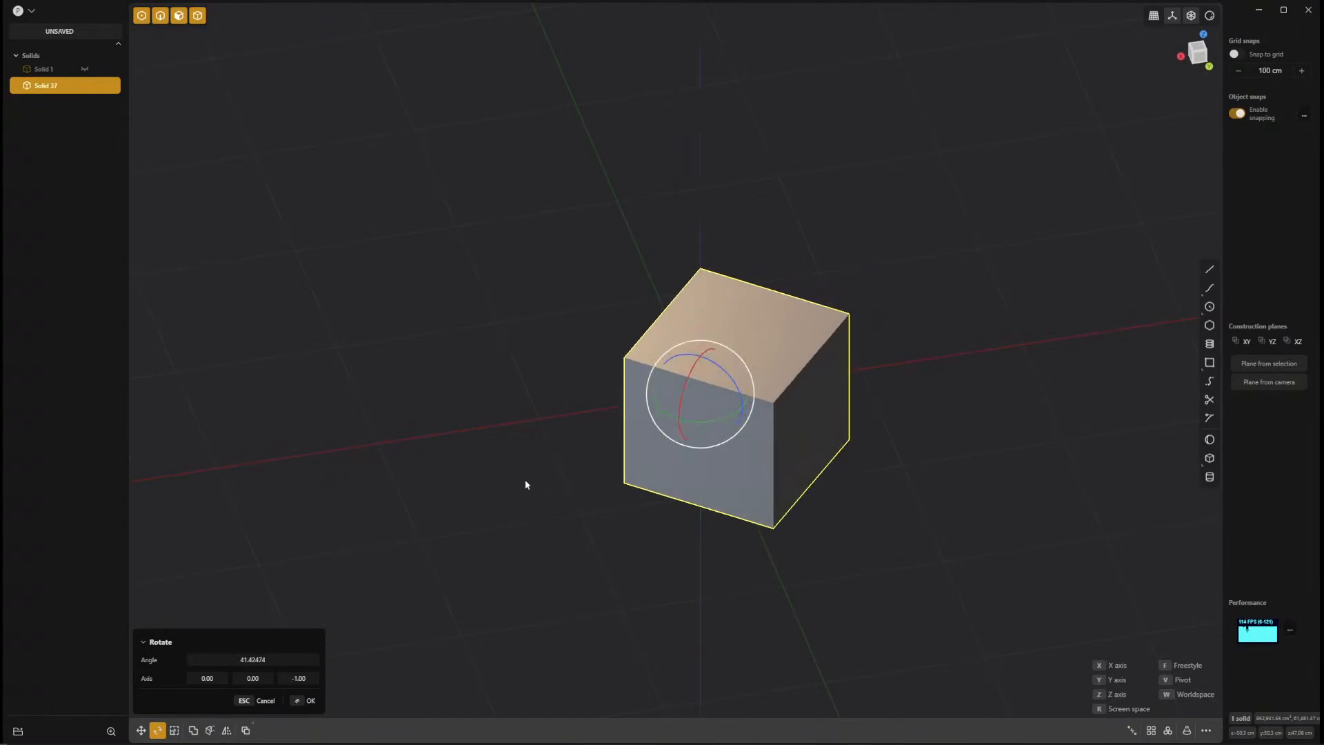
pyautogui.click(262, 660)
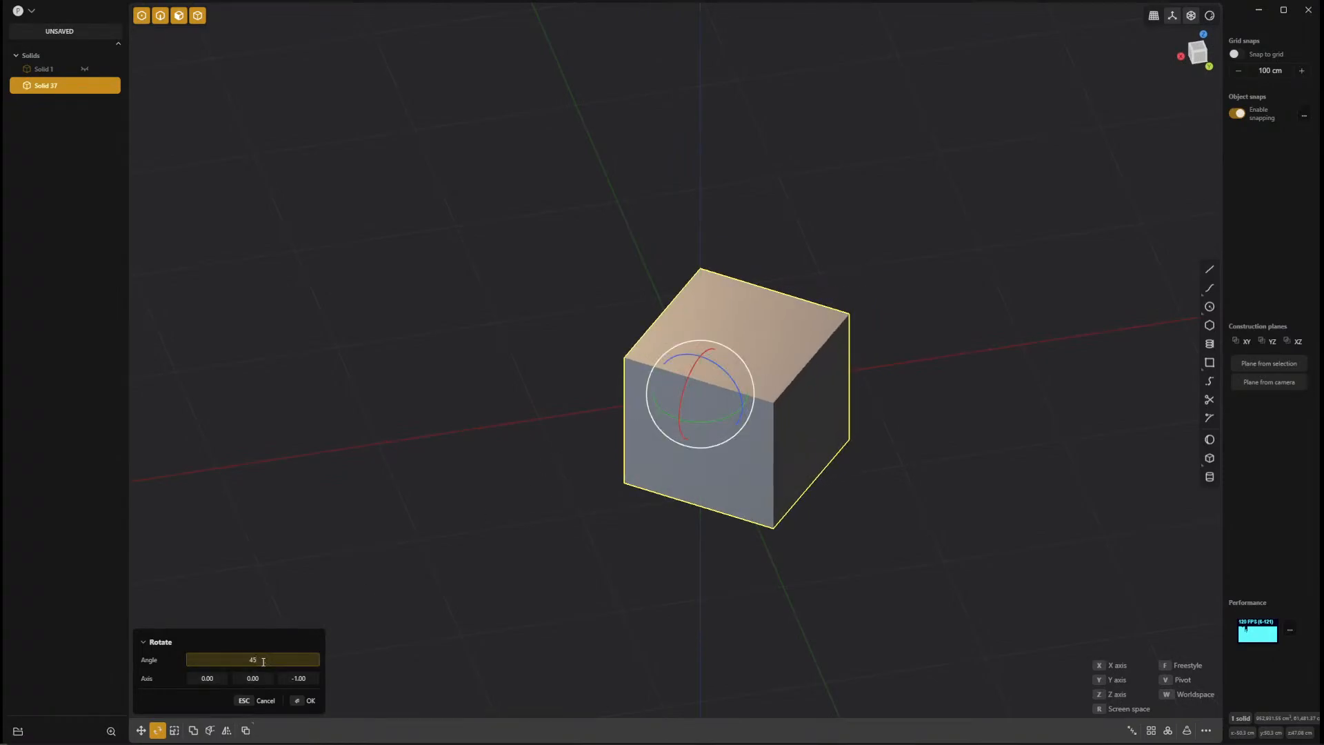
pyautogui.press('Return')
pyautogui.press('Return')
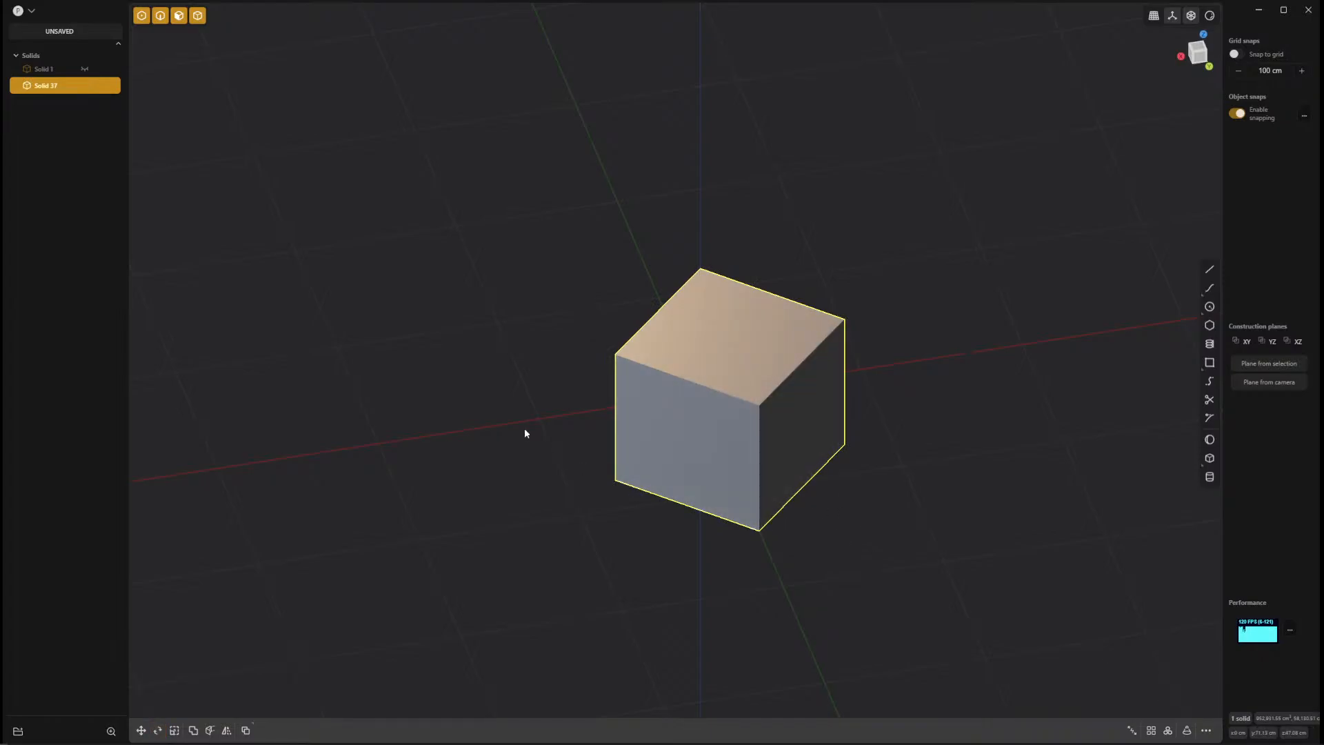
# Tilt the box's top face around its corner above the origin so it slopes down toward the opposite corner.
pyautogui.moveTo(677, 517); pyautogui.dragTo(825, 480, button='middle')
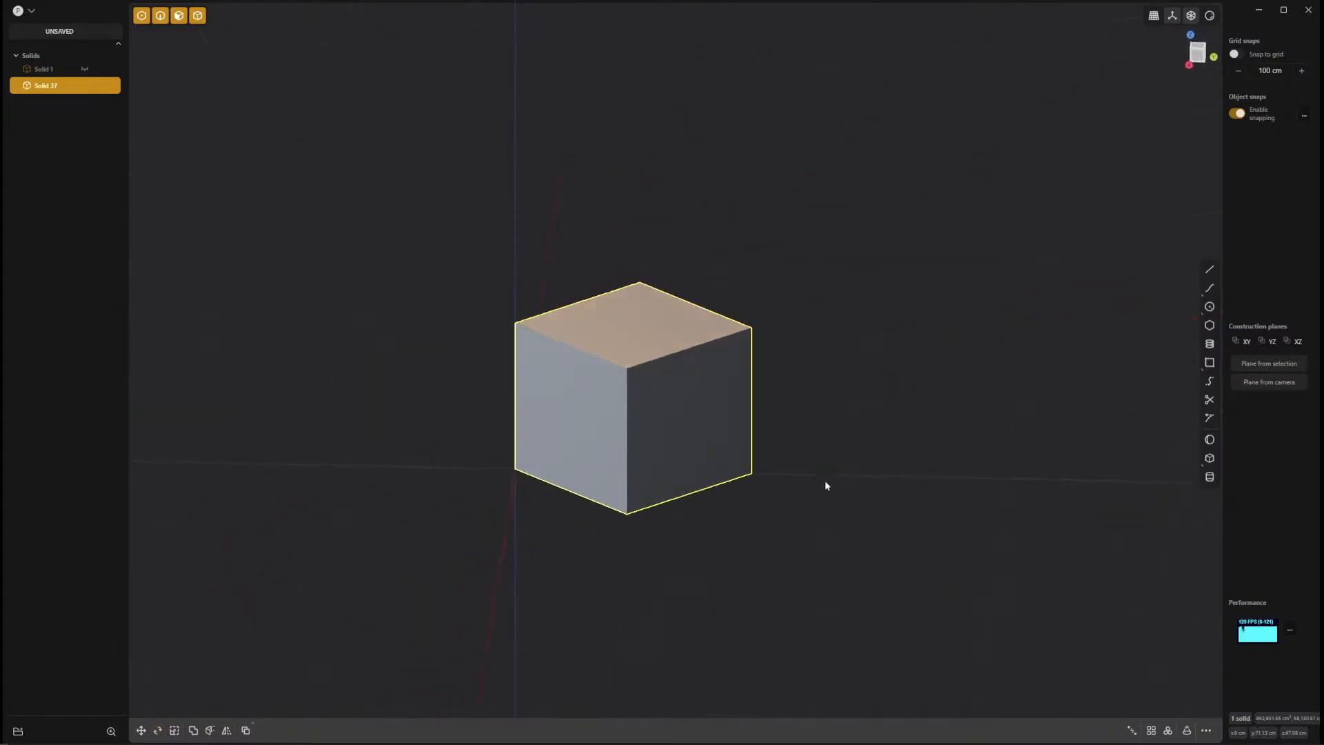
pyautogui.click(675, 328)
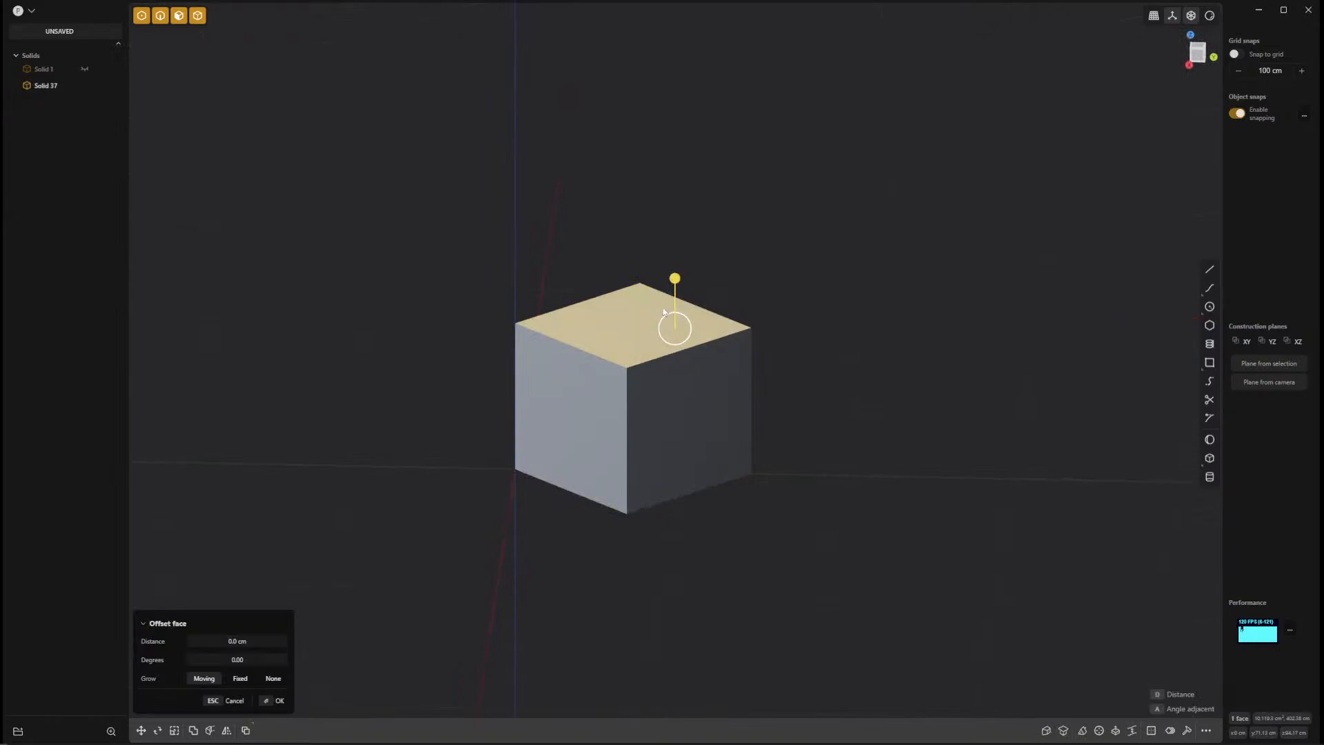
pyautogui.press('r')
pyautogui.press('v')
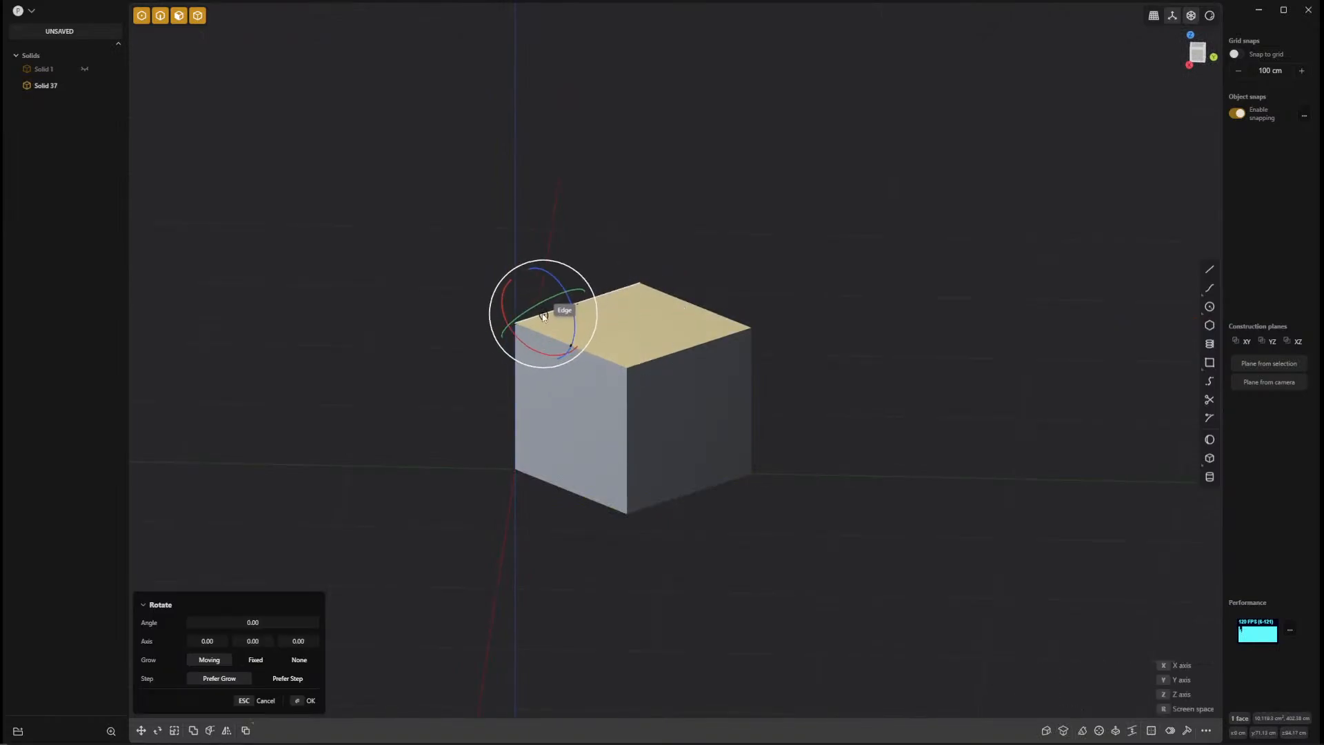
pyautogui.click(514, 324)
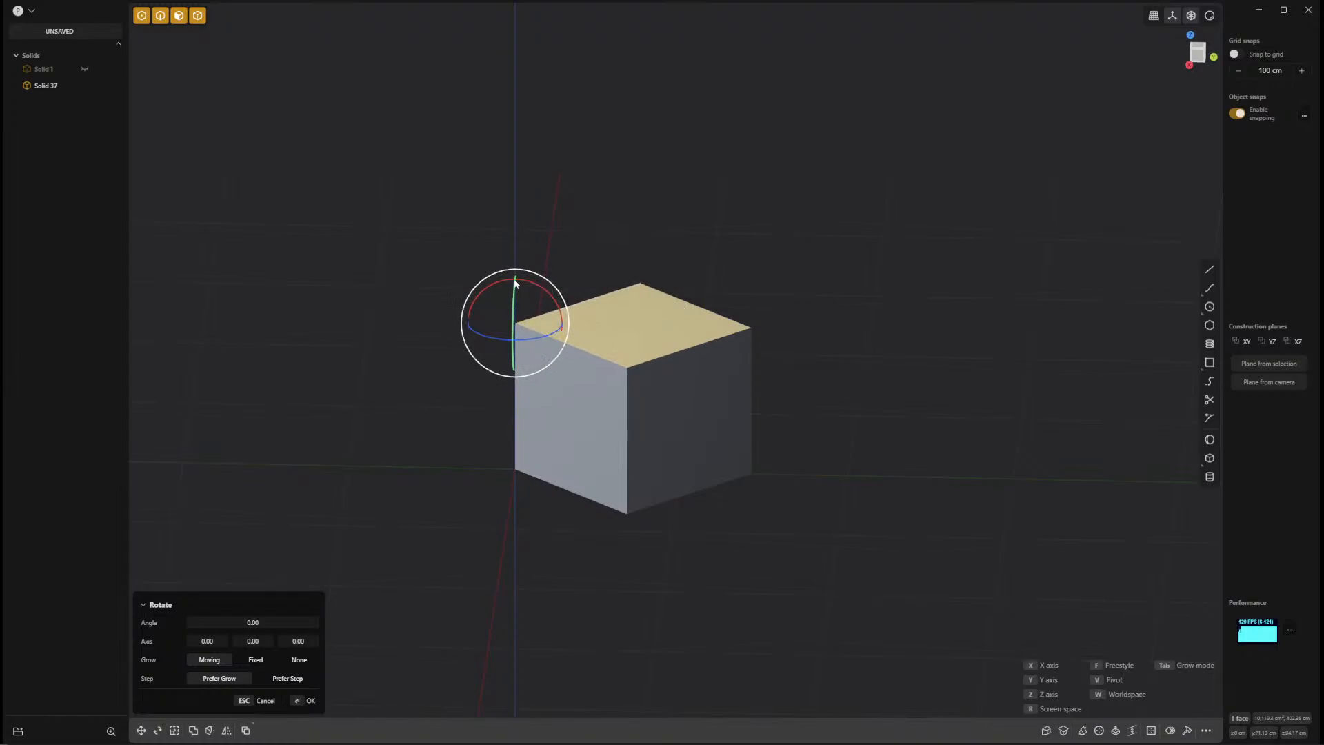
pyautogui.moveTo(515, 282); pyautogui.dragTo(545, 294)
pyautogui.rightClick(872, 441)
# Offset the sloped top face outward to make the box taller, and clear the face selection.
pyautogui.moveTo(872, 440); pyautogui.dragTo(710, 502, button='middle')
pyautogui.keyDown('shift'); pyautogui.moveTo(655, 435); pyautogui.dragTo(228, 552, button='middle'); pyautogui.keyUp('shift')
pyautogui.scroll(2, 698, 462)
pyautogui.keyDown('shift'); pyautogui.moveTo(502, 602); pyautogui.dragTo(788, 594, button='middle'); pyautogui.keyUp('shift')
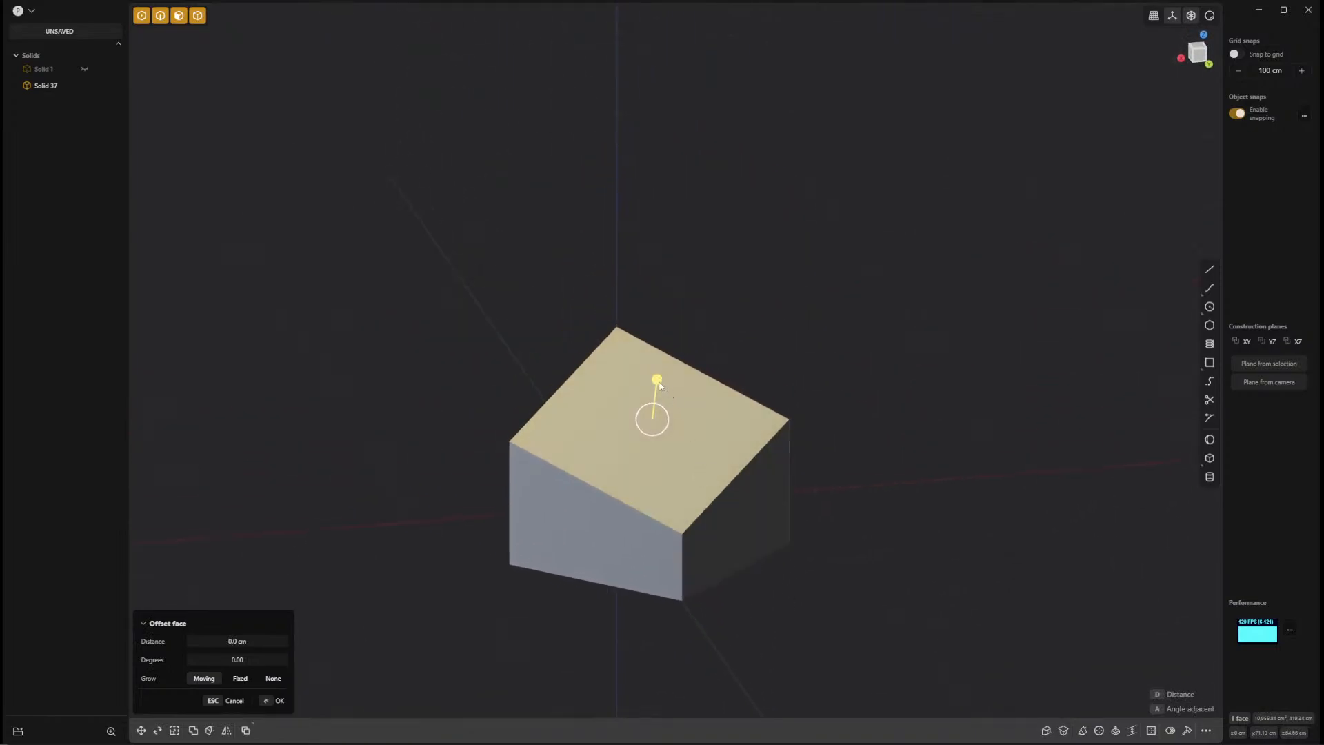
pyautogui.moveTo(659, 384); pyautogui.dragTo(673, 356)
pyautogui.rightClick(879, 424)
pyautogui.moveTo(937, 566); pyautogui.dragTo(892, 584, button='middle')
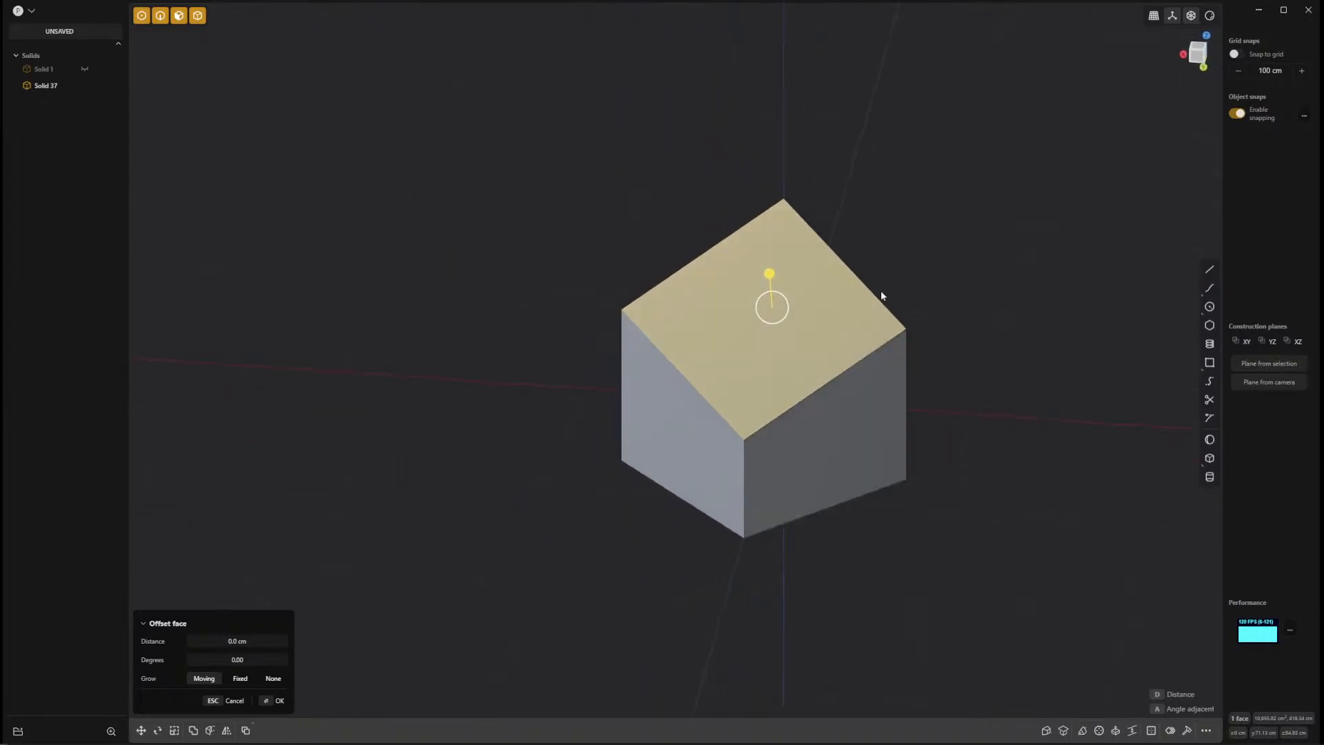
pyautogui.moveTo(852, 520); pyautogui.dragTo(1005, 402, button='middle')
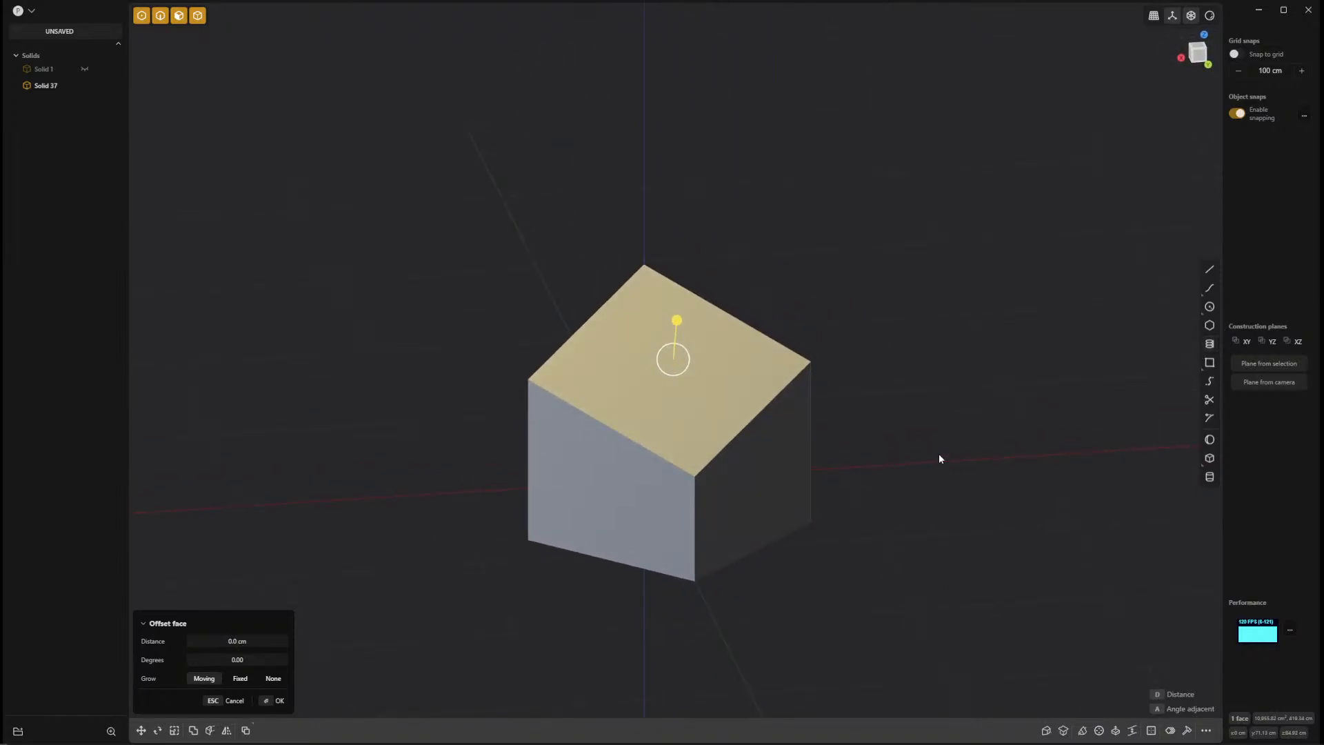
pyautogui.press('Escape')
pyautogui.press('Escape')
# Try a Constrained Surface through the sloped face's four corners and the bottom corner below its lowest point, and delete the sheet.
pyautogui.press('f')
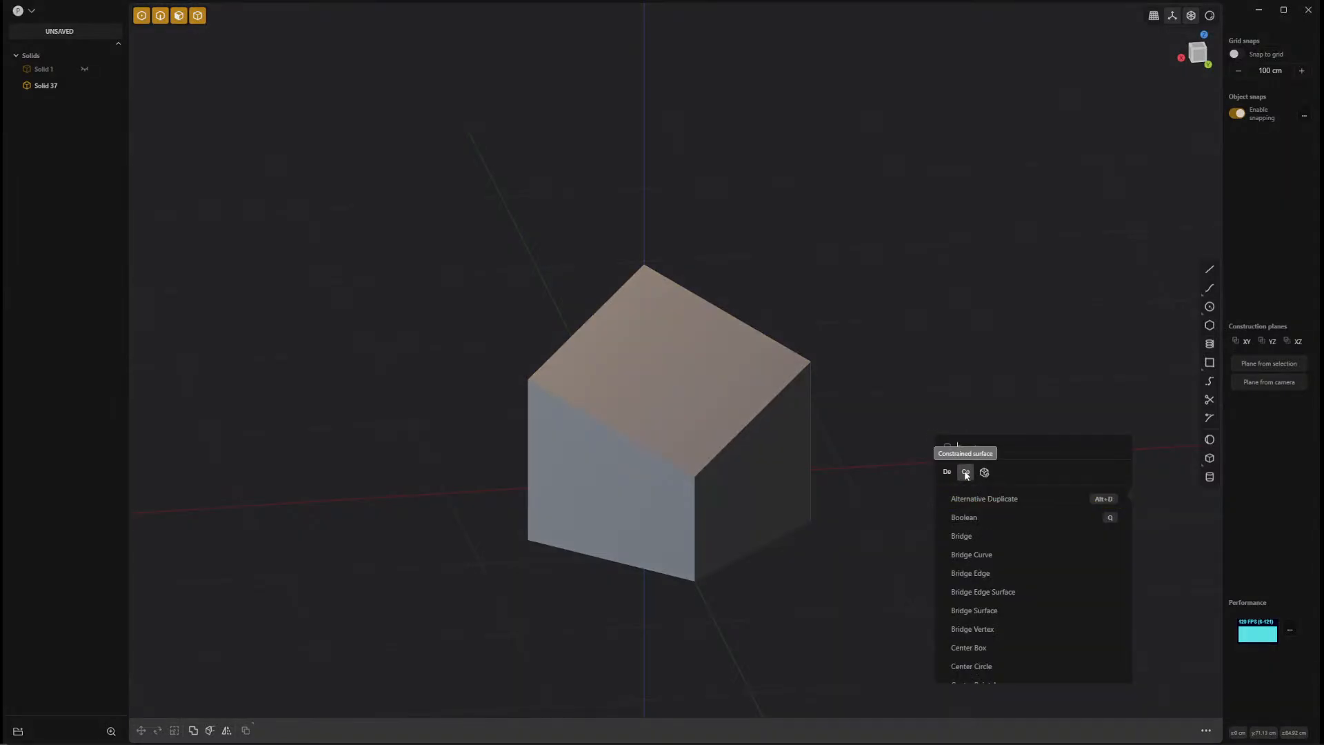
pyautogui.scroll(-3, 988, 573)
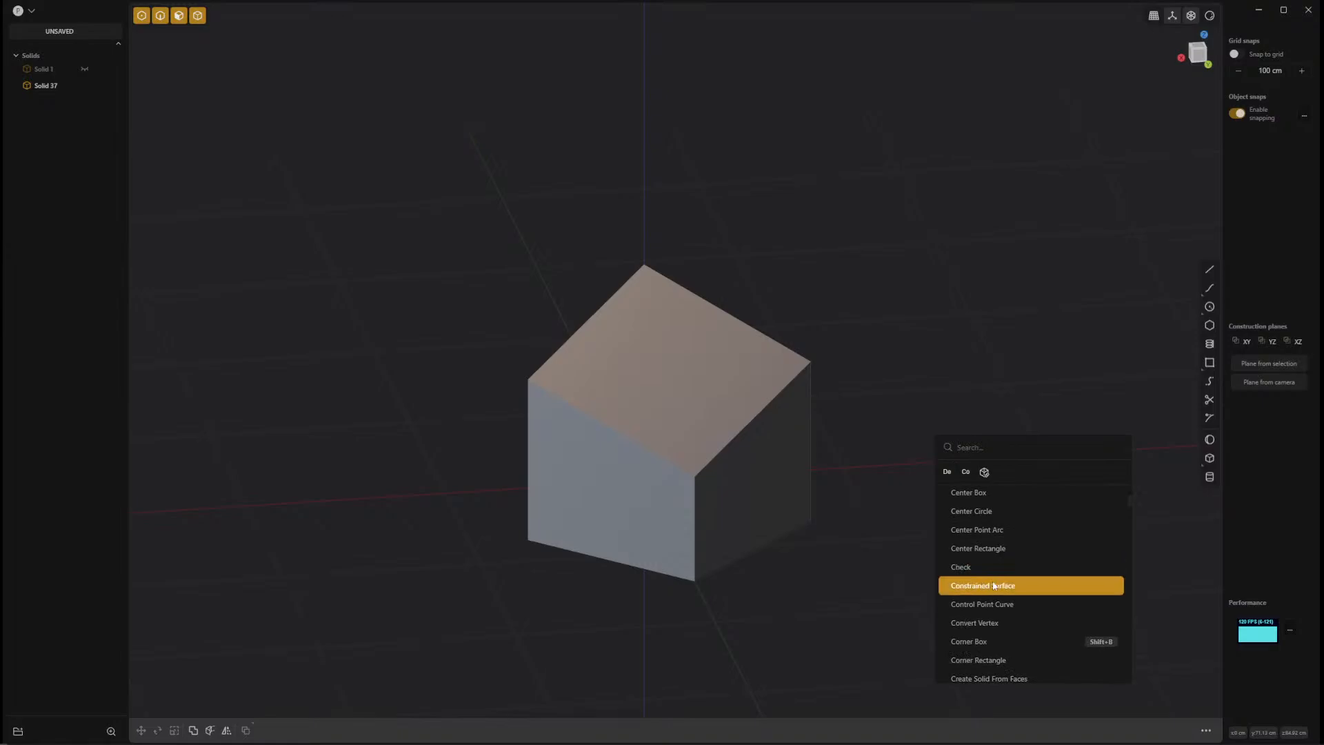
pyautogui.click(967, 472)
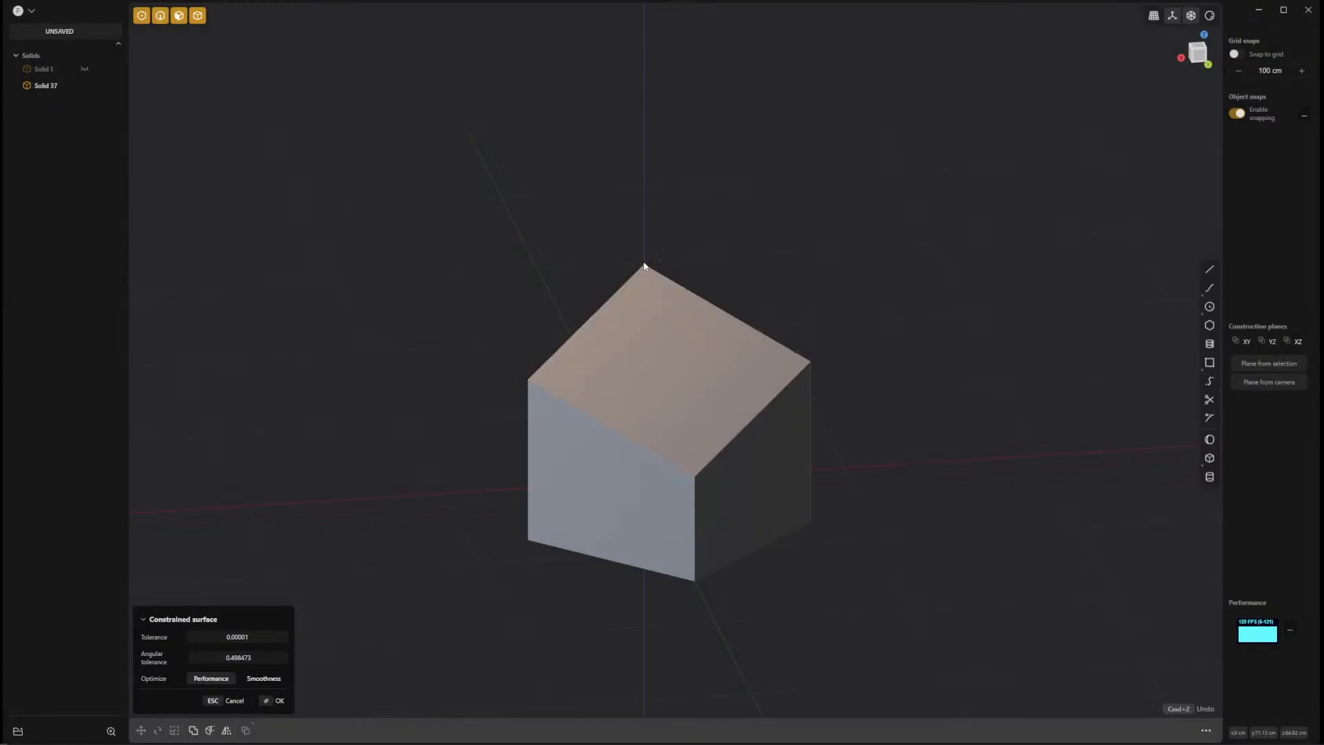
pyautogui.click(530, 382)
pyautogui.click(810, 363)
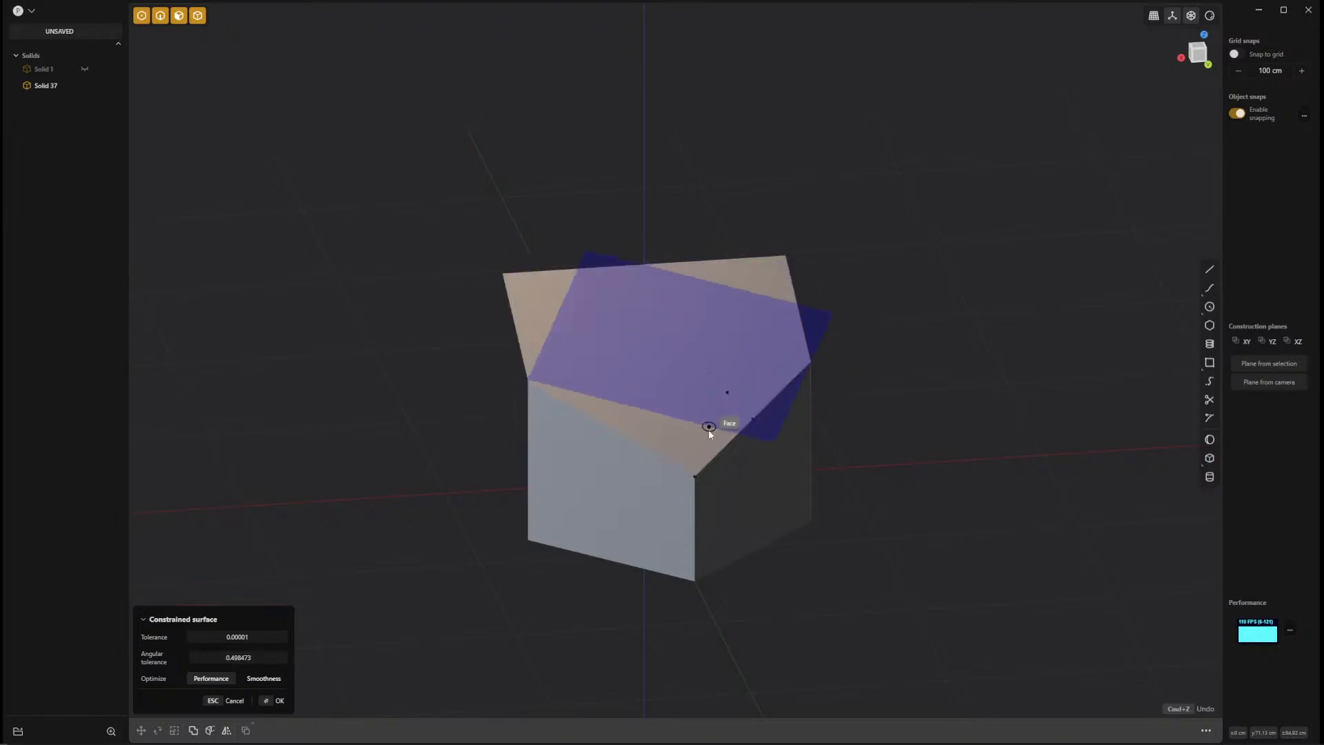
pyautogui.click(700, 475)
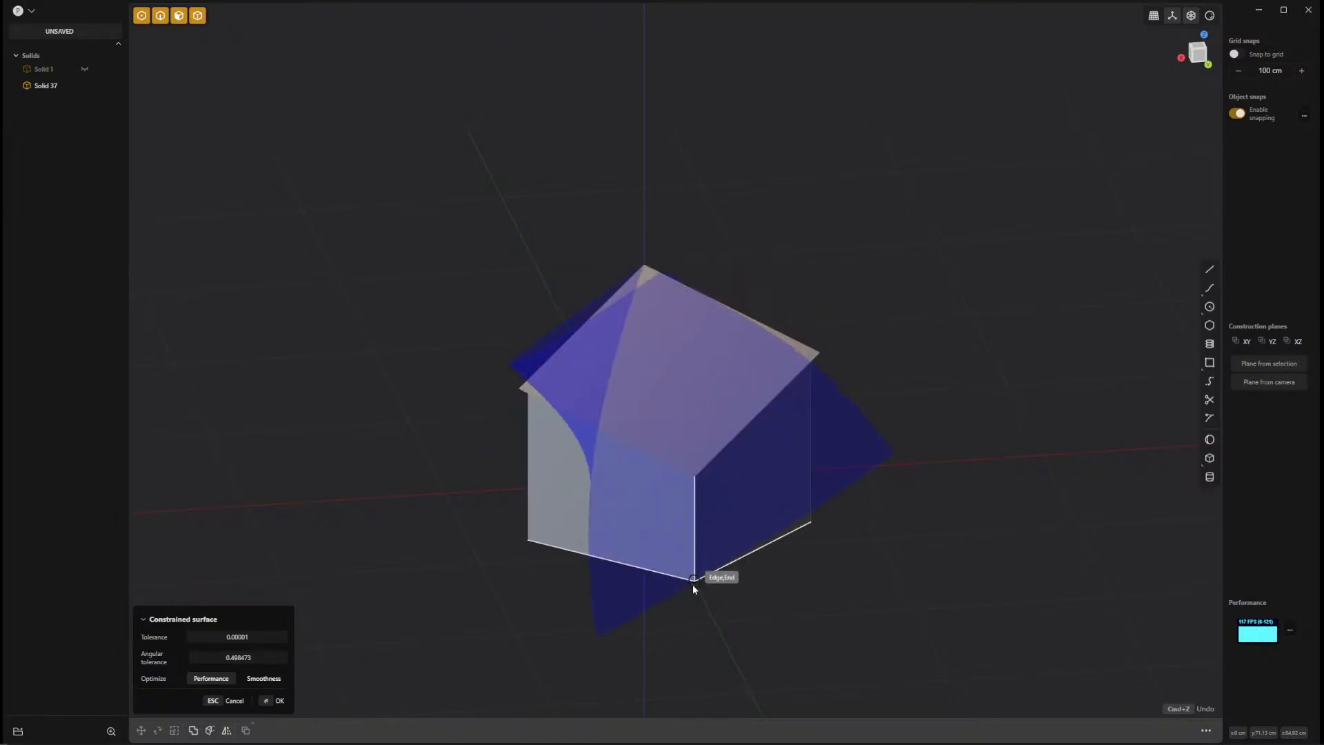
pyautogui.click(694, 583)
pyautogui.press('Return')
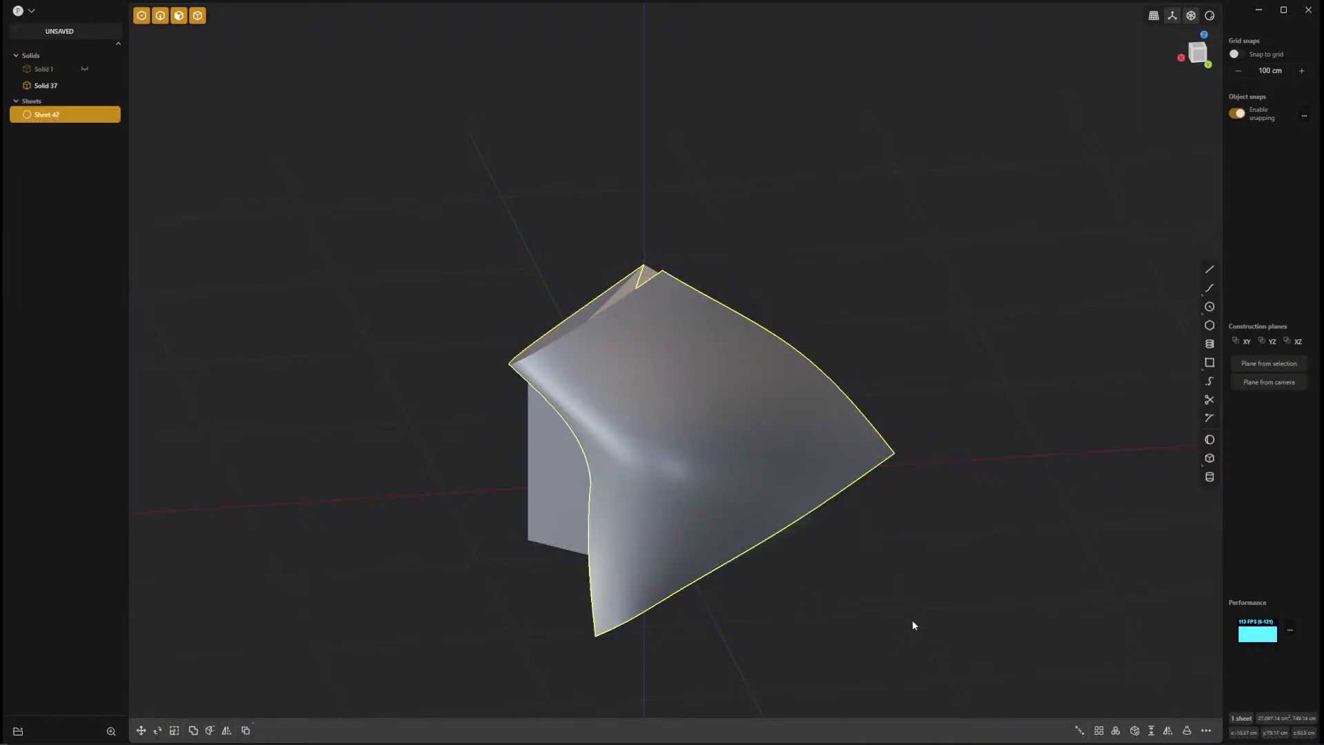
pyautogui.moveTo(912, 620); pyautogui.dragTo(1009, 551, button='middle')
pyautogui.moveTo(852, 544); pyautogui.dragTo(734, 577, button='middle')
pyautogui.press('Delete')
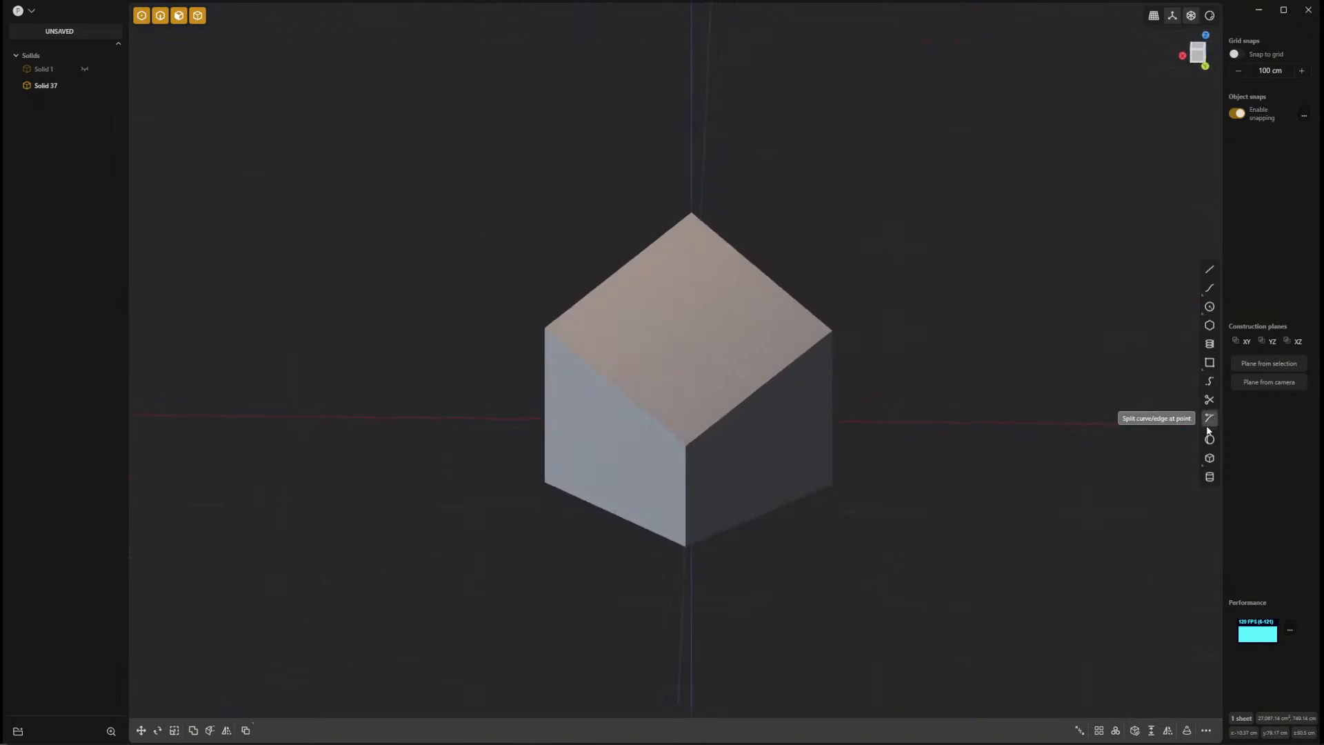
# Rebuild the Constrained Surface through the same five box corners, picking the bottom corner last, and delete the resulting sheet.
pyautogui.press('f')
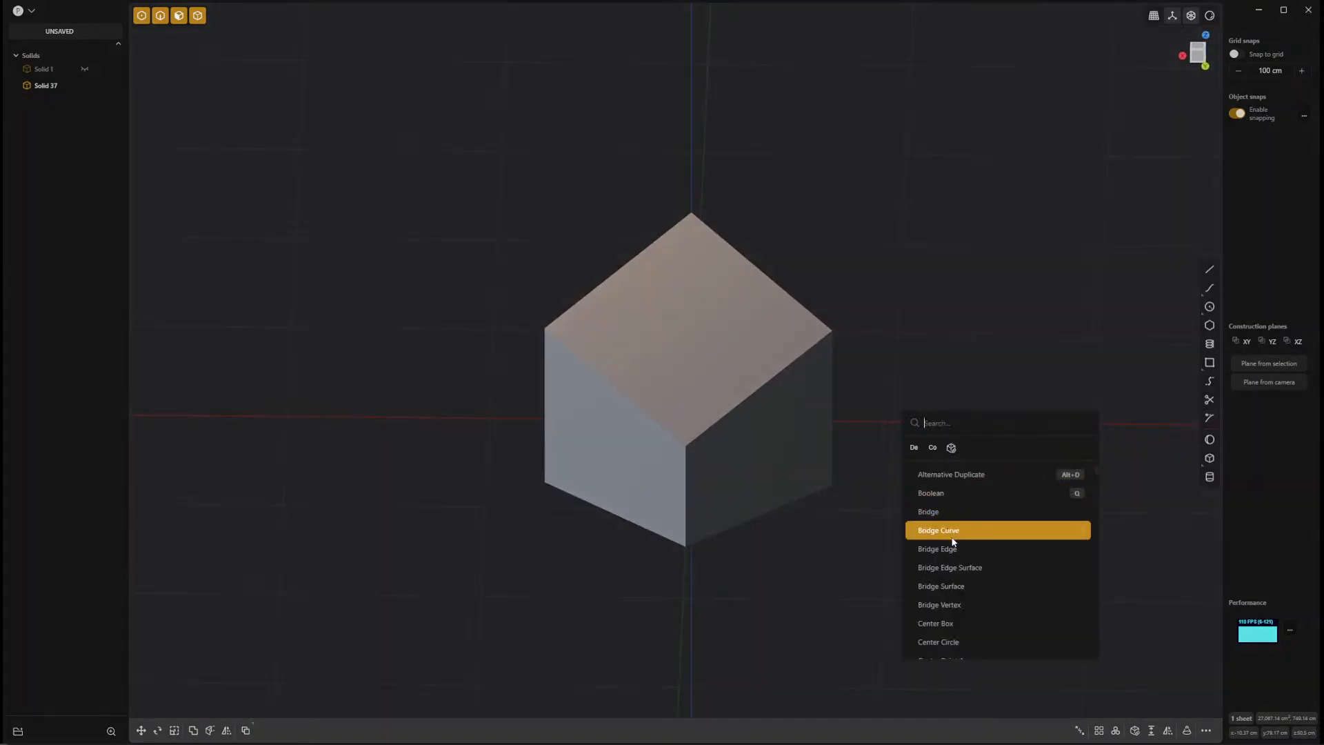
pyautogui.click(951, 448)
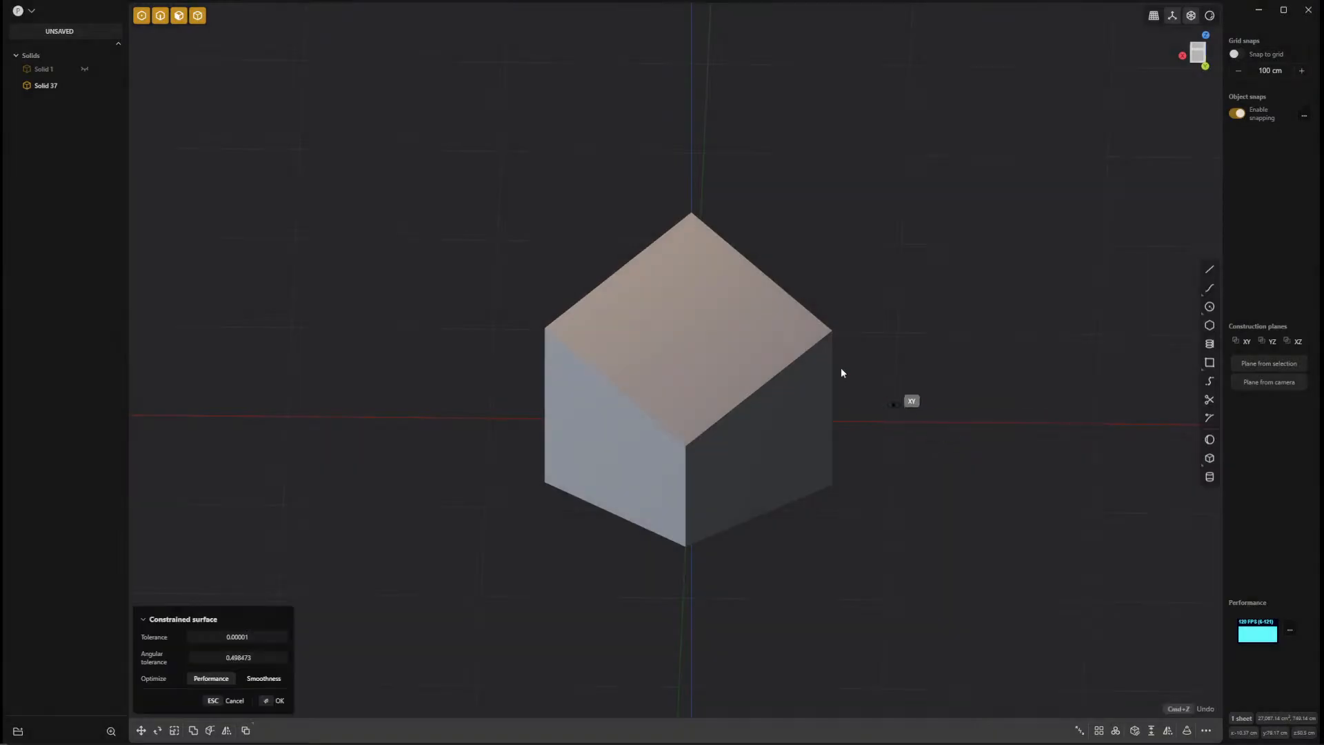
pyautogui.click(548, 329)
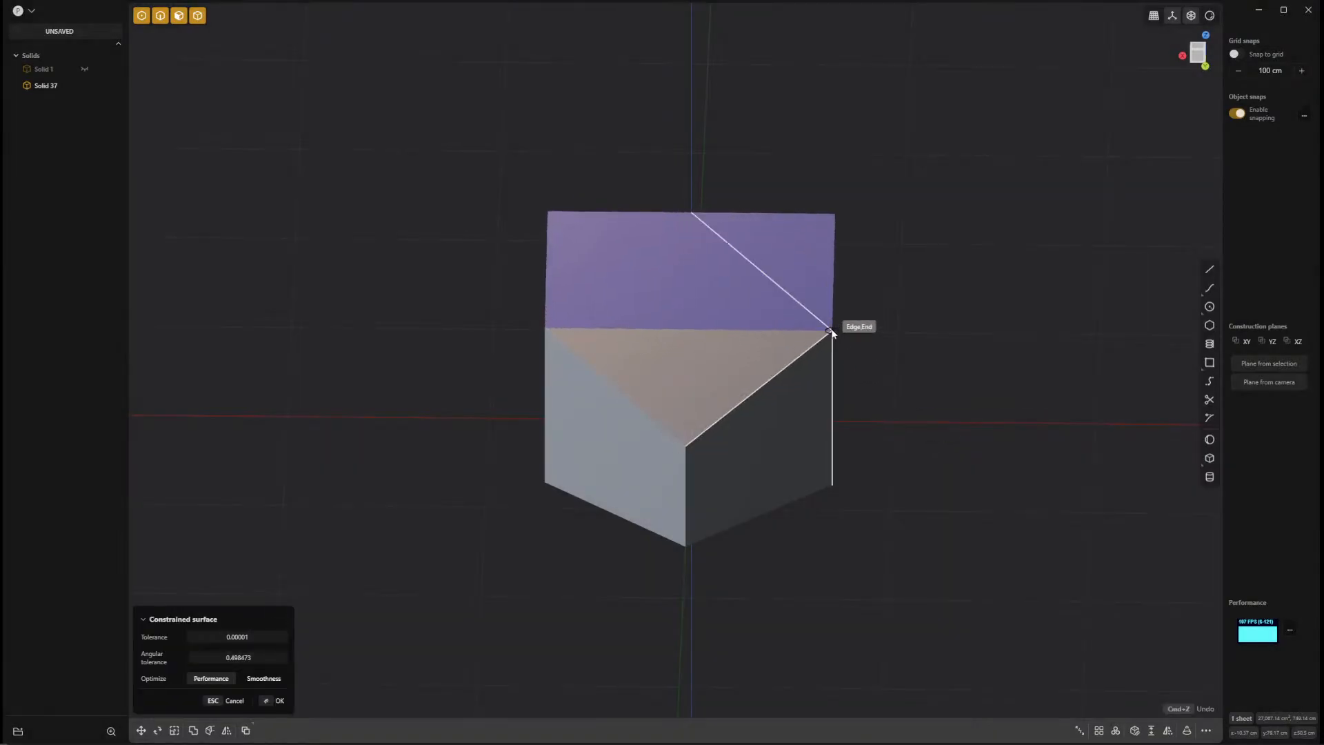
pyautogui.click(687, 448)
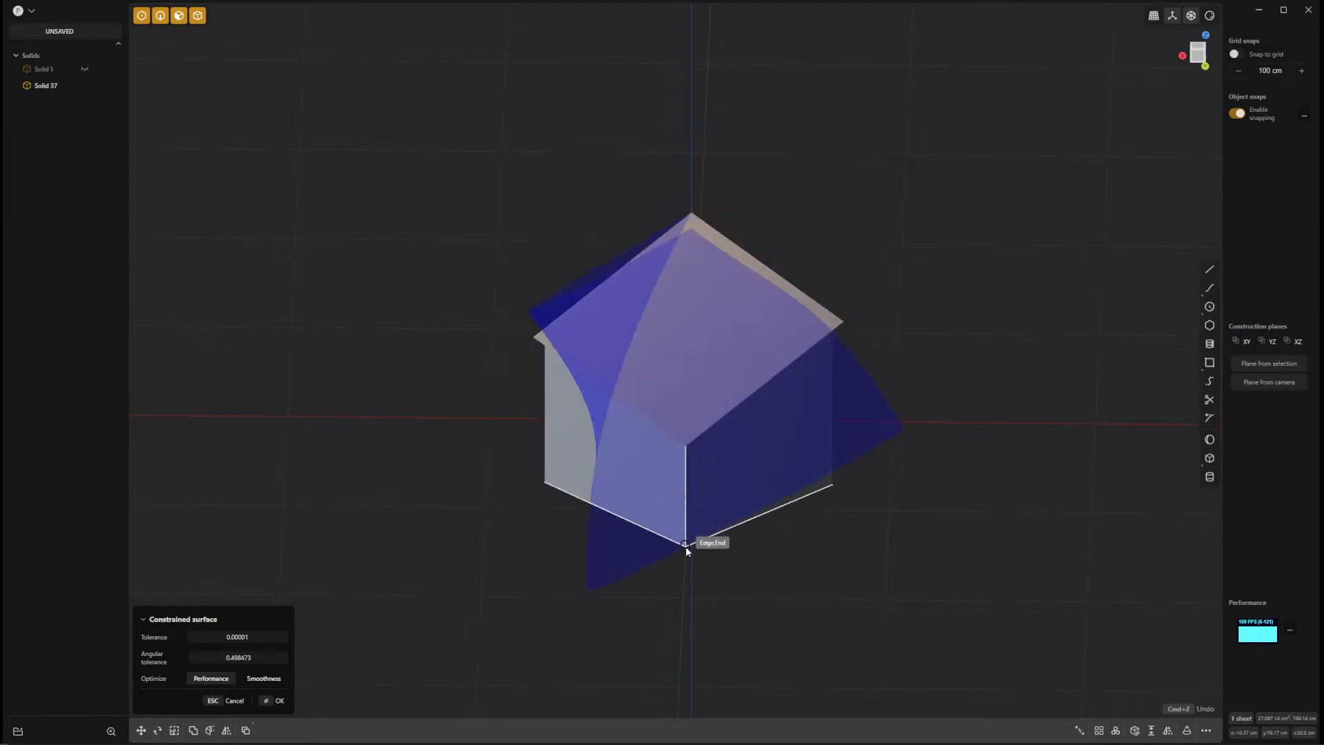
pyautogui.click(686, 545)
pyautogui.press('Return')
pyautogui.moveTo(941, 569)
pyautogui.mouseDown(button='middle')
pyautogui.moveTo(1098, 544)
pyautogui.moveTo(953, 580)
pyautogui.moveTo(960, 569)
pyautogui.moveTo(940, 593)
pyautogui.mouseUp(button='middle')
pyautogui.press('Delete')
# Try the Constrained Surface with the corners in a different order, picking the highest corner and the front bottom corner first, and delete it.
pyautogui.rightClick(939, 594)
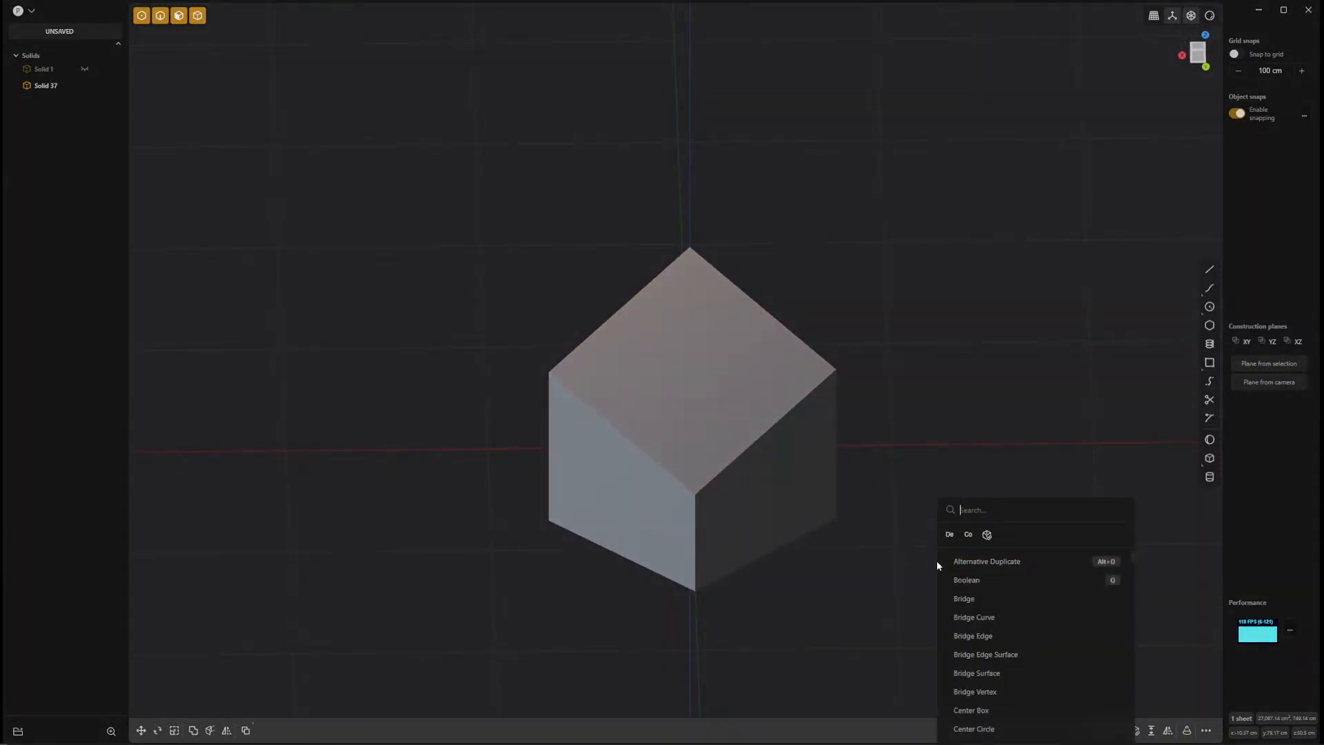
pyautogui.click(968, 535)
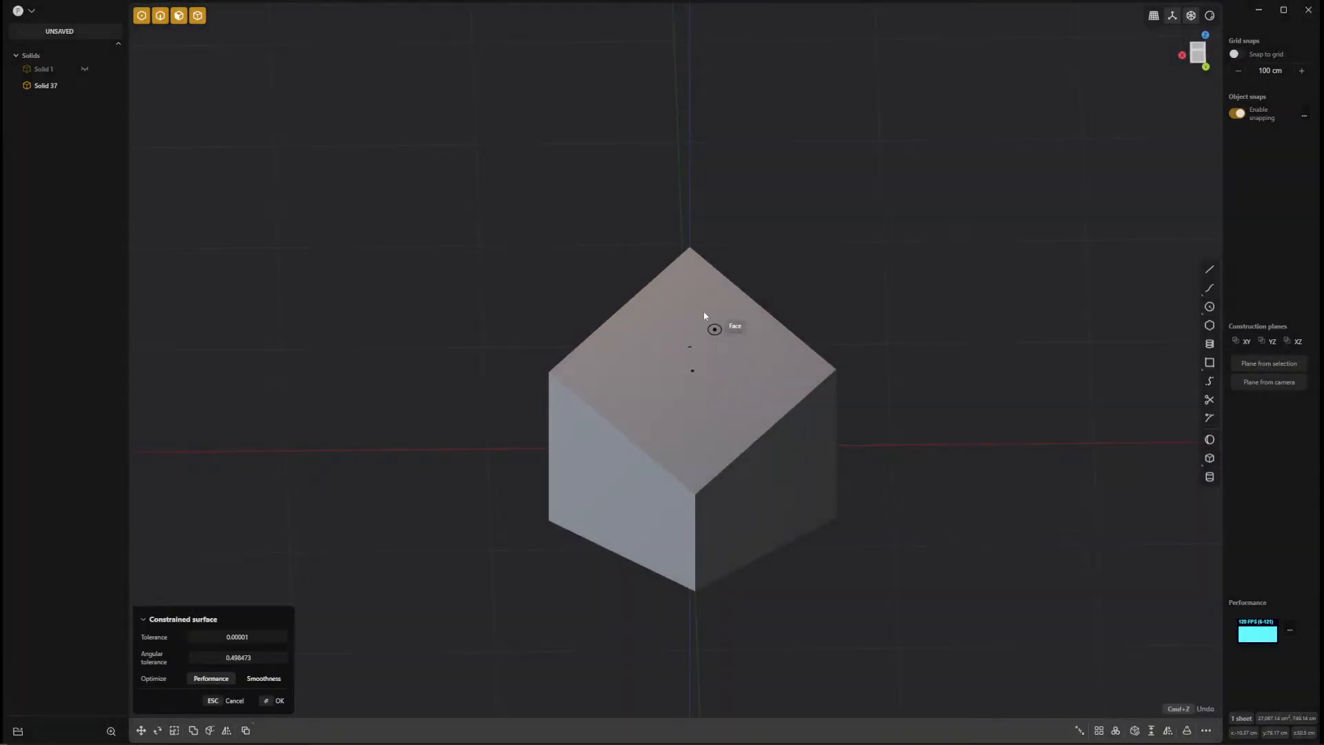
pyautogui.click(699, 596)
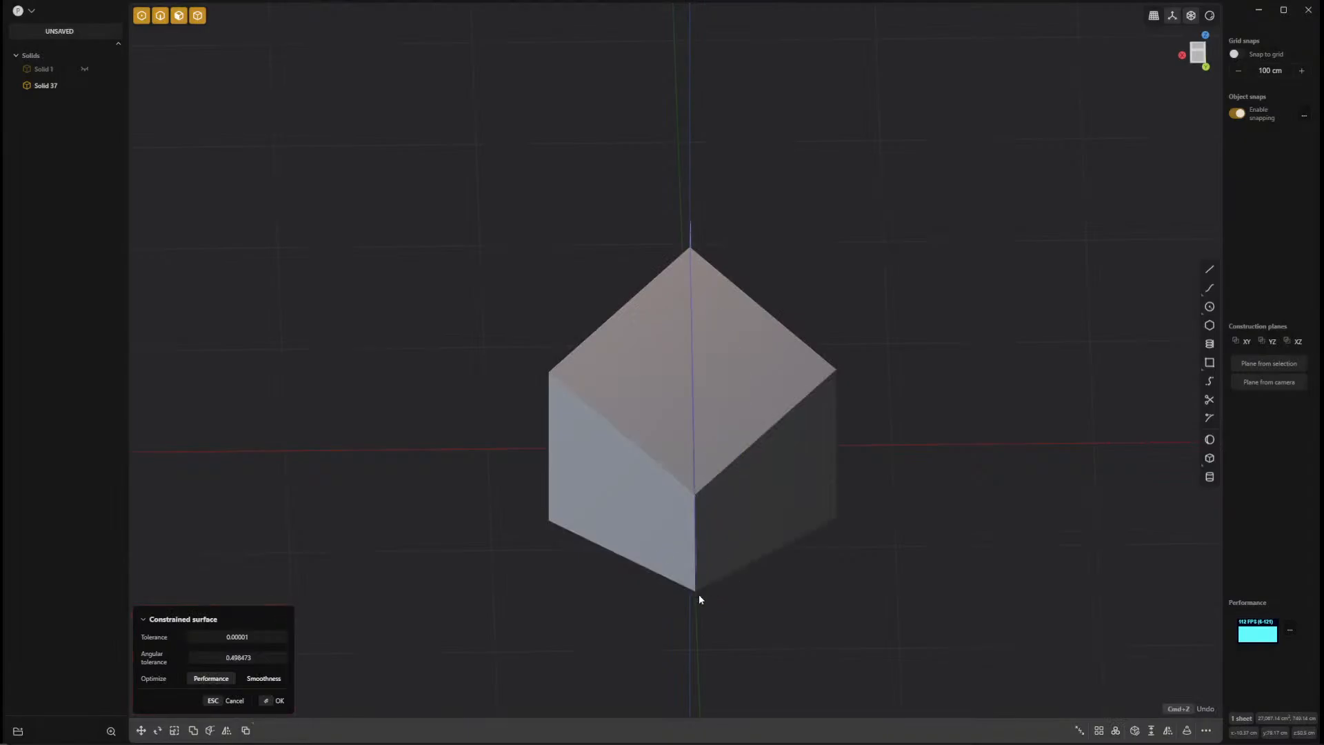
pyautogui.click(552, 373)
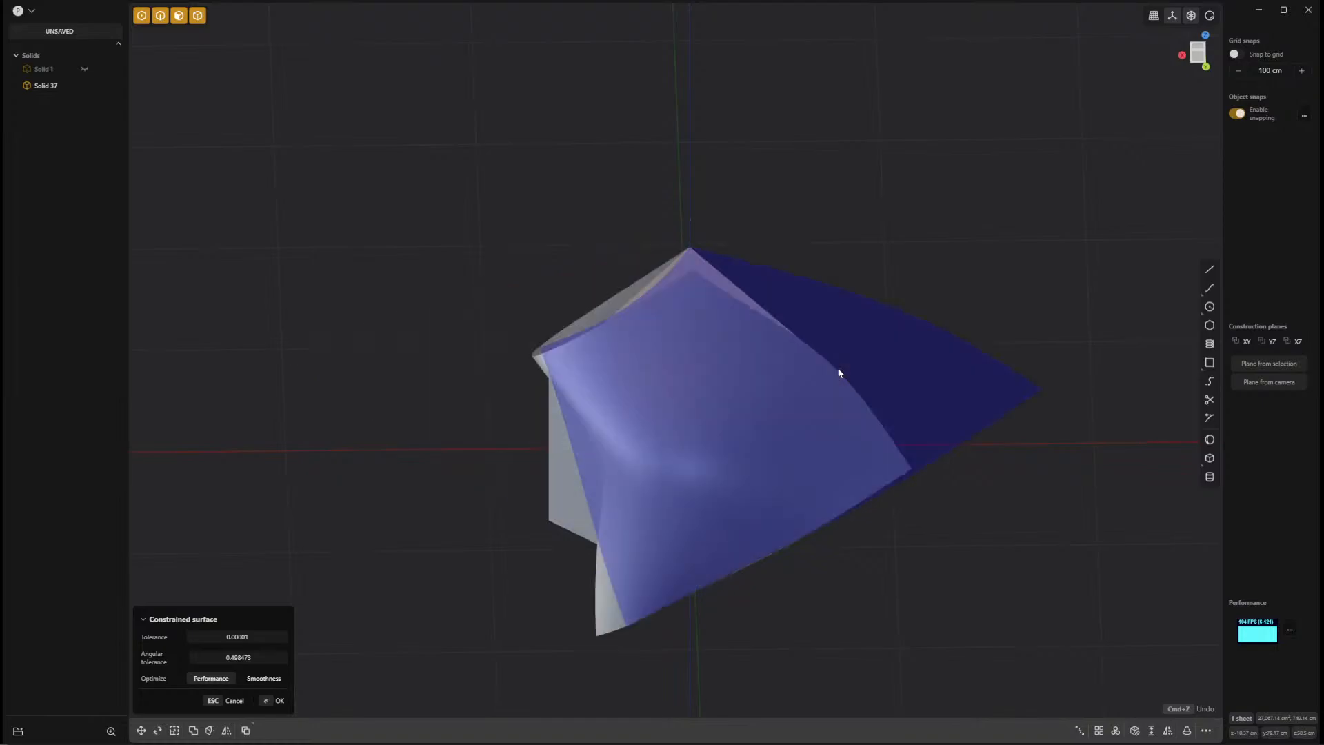
pyautogui.press('Return')
pyautogui.moveTo(1045, 541); pyautogui.dragTo(925, 543, button='middle')
pyautogui.press('Delete')
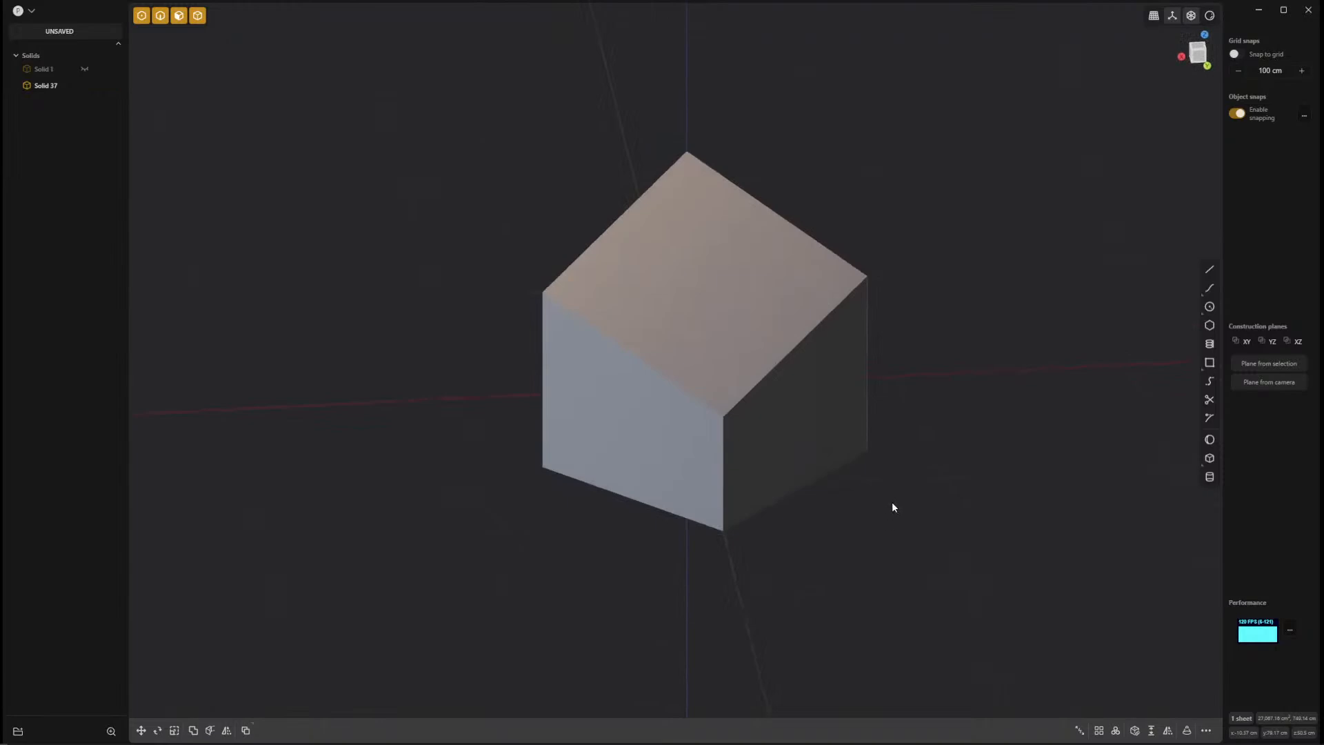
# Try a Constrained Surface through the box's two opposite side bottom corners and its highest corner, and delete the result.
pyautogui.press('f')
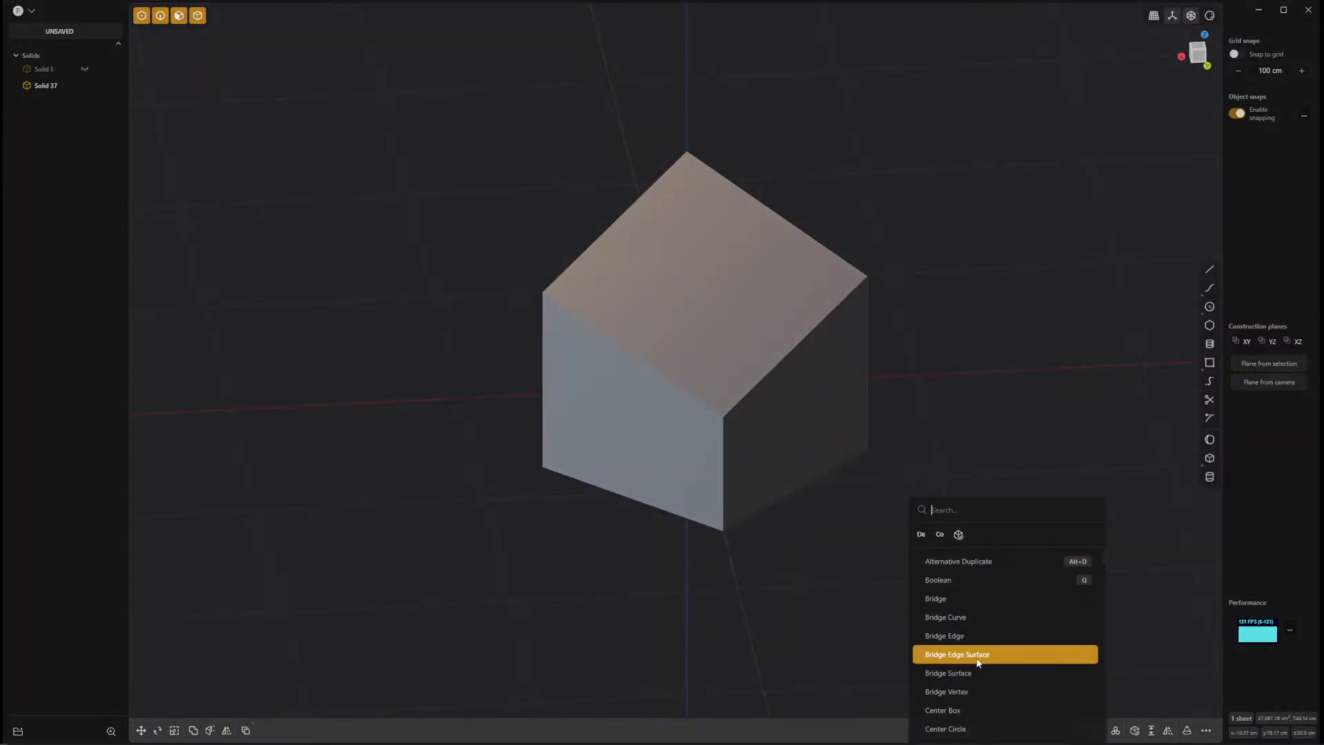
pyautogui.click(940, 535)
pyautogui.moveTo(819, 557); pyautogui.dragTo(833, 554, button='middle')
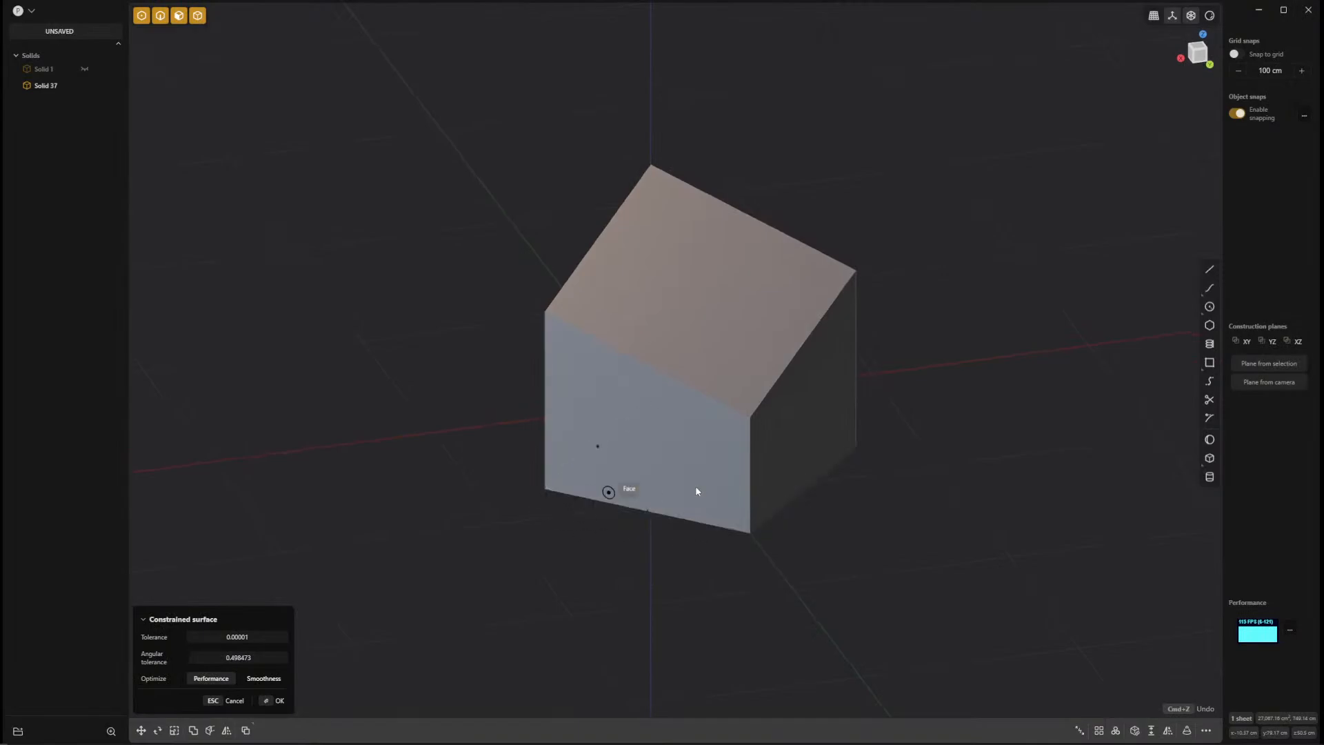
pyautogui.click(862, 446)
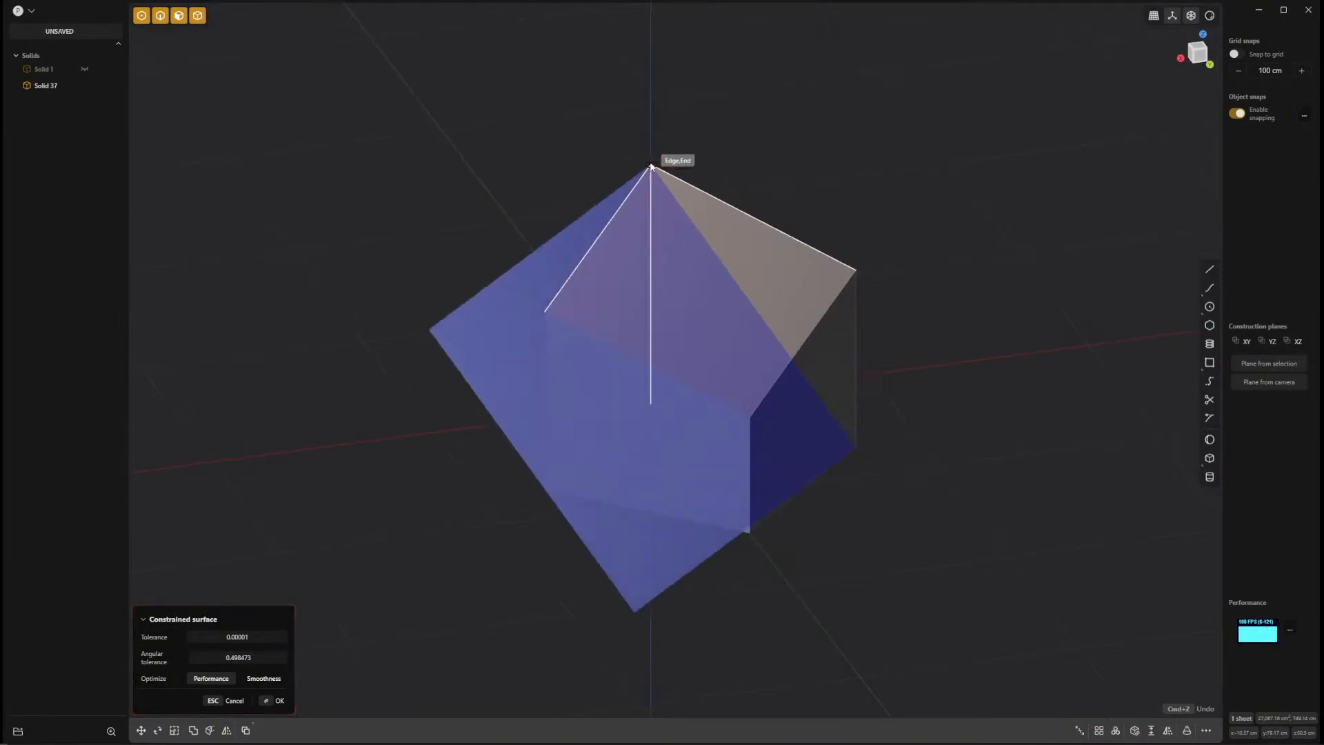
pyautogui.click(653, 165)
pyautogui.rightClick(999, 512)
pyautogui.moveTo(998, 563)
pyautogui.mouseDown(button='middle')
pyautogui.moveTo(992, 573)
pyautogui.moveTo(917, 550)
pyautogui.moveTo(1198, 529)
pyautogui.moveTo(1013, 533)
pyautogui.moveTo(920, 577)
pyautogui.moveTo(1011, 538)
pyautogui.moveTo(983, 567)
pyautogui.mouseUp(button='middle')
pyautogui.press('Delete')
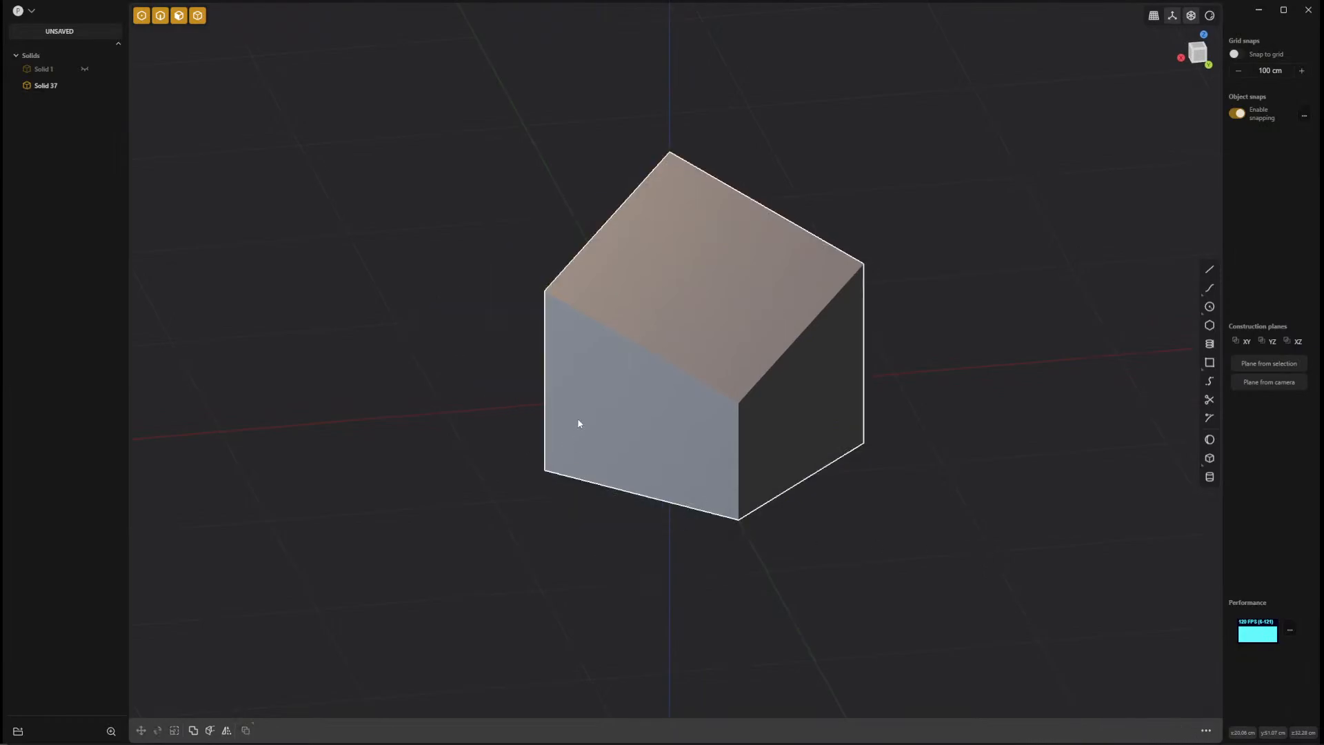
# Rotate the sloped box 90 degrees about the vertical axis, using its bottom corner at the origin as the pivot.
pyautogui.moveTo(579, 423); pyautogui.dragTo(751, 396, button='middle')
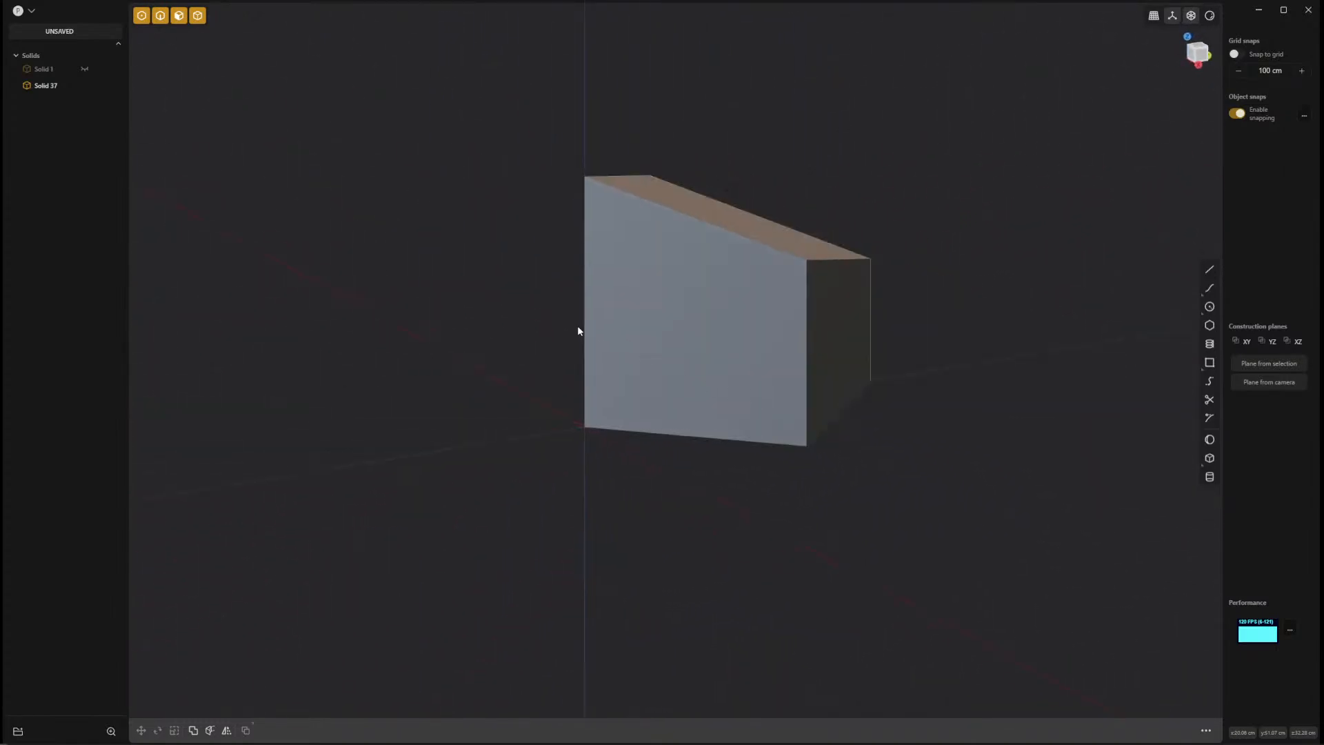
pyautogui.moveTo(585, 335); pyautogui.dragTo(470, 475, button='middle')
pyautogui.moveTo(688, 500); pyautogui.dragTo(745, 445, button='middle')
pyautogui.click(1196, 59)
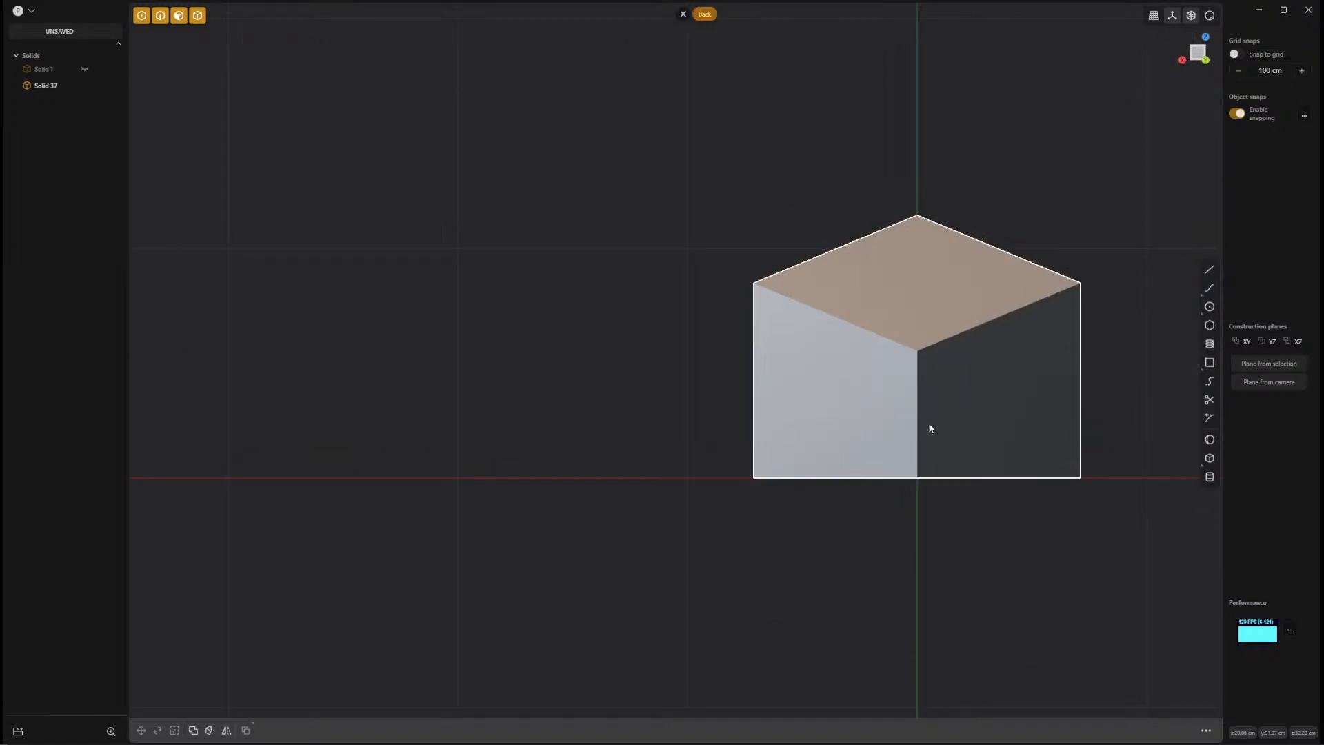
pyautogui.keyDown('shift'); pyautogui.moveTo(919, 429); pyautogui.dragTo(638, 382, button='middle'); pyautogui.keyUp('shift')
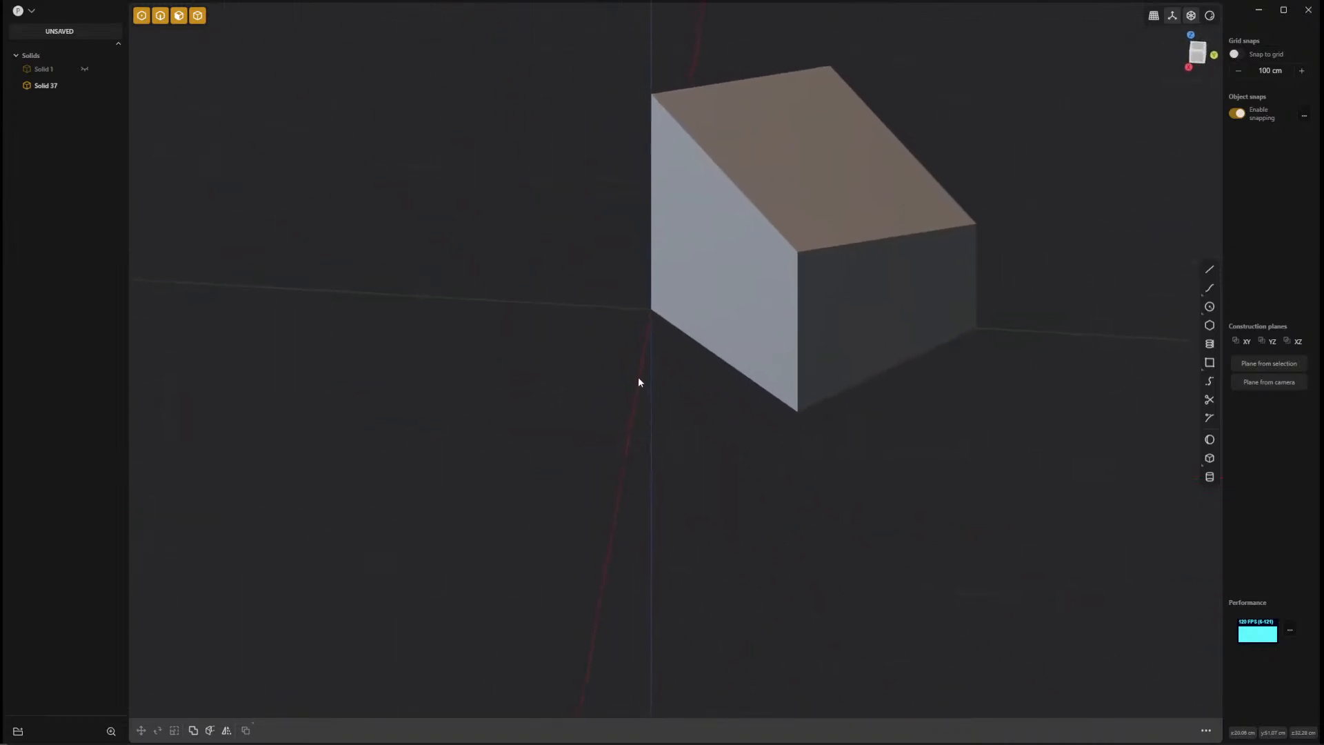
pyautogui.click(655, 257)
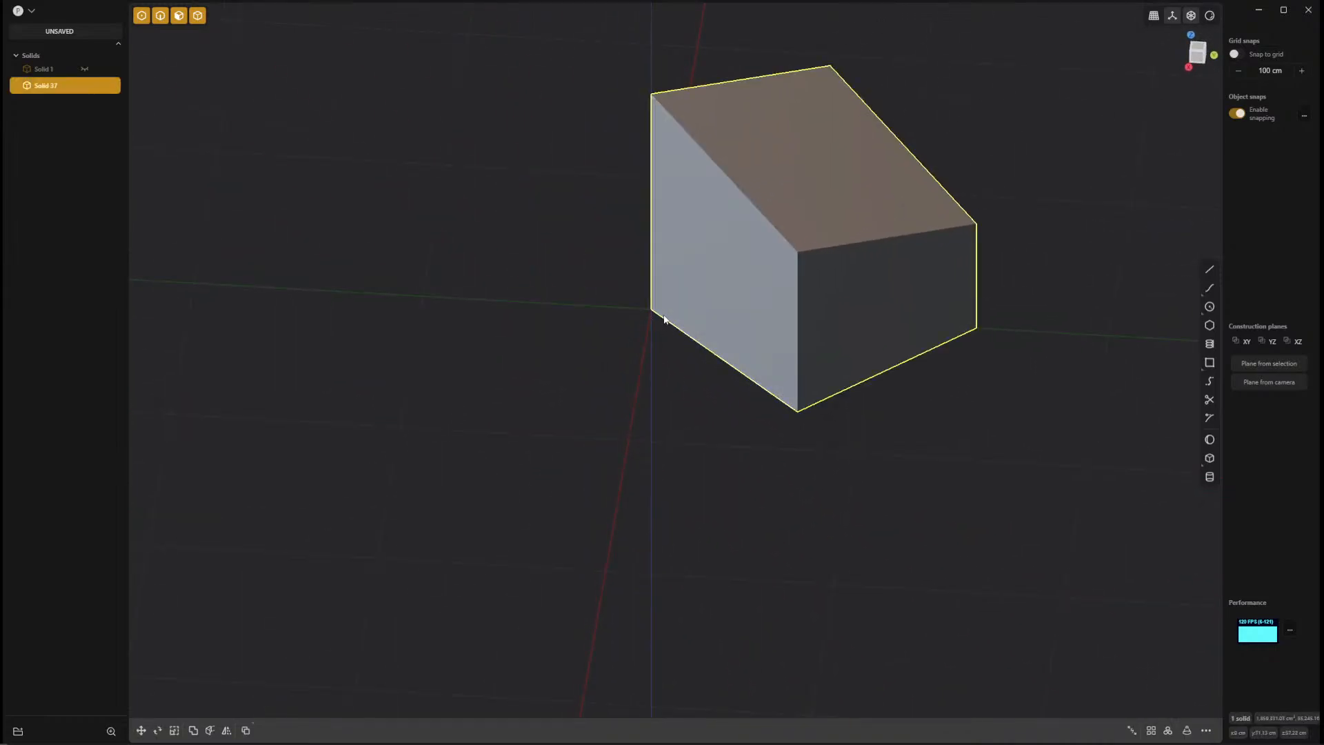
pyautogui.press('r')
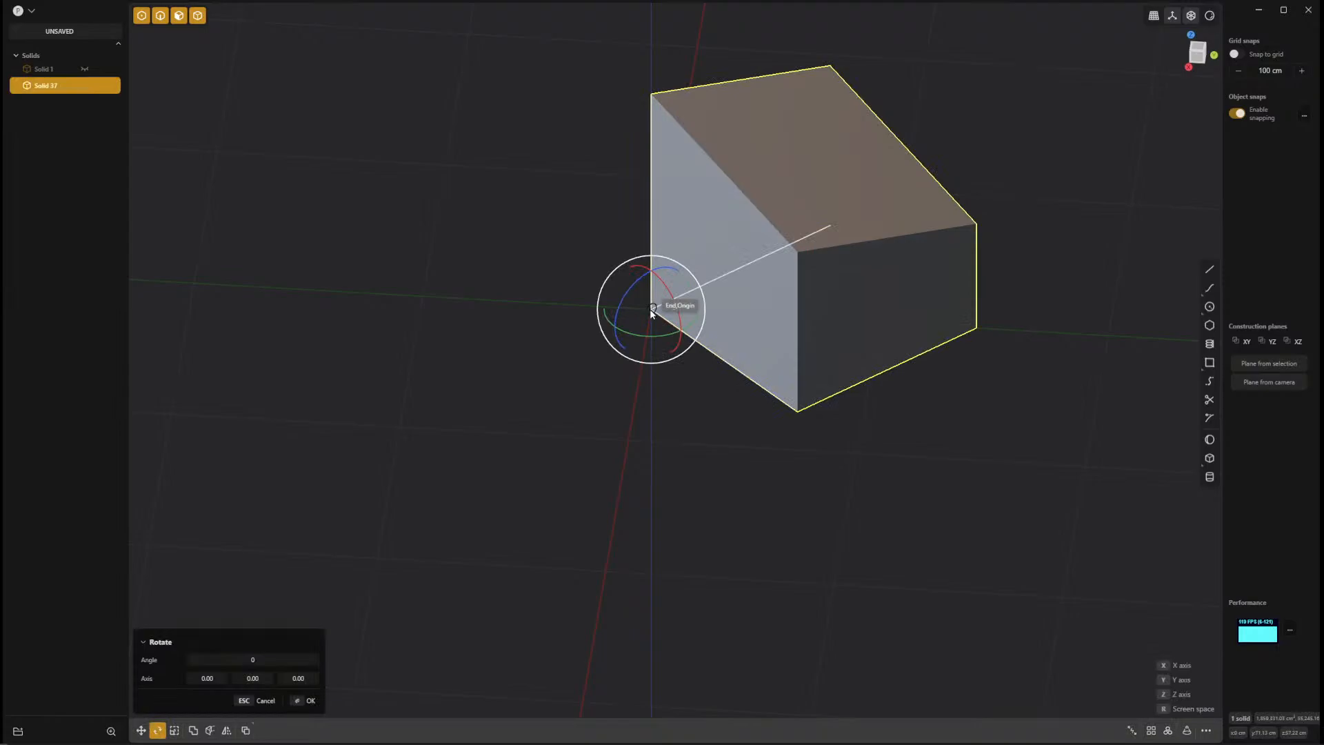
pyautogui.click(651, 309)
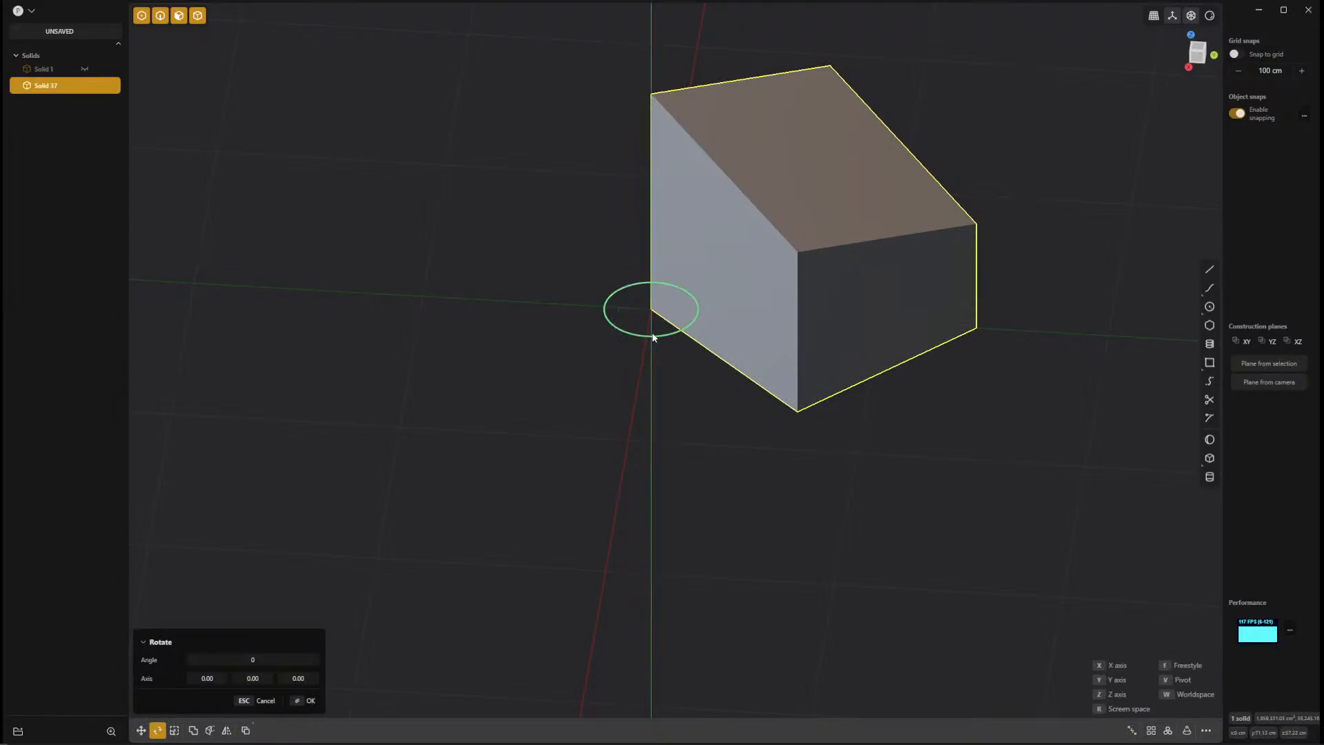
pyautogui.click(462, 316)
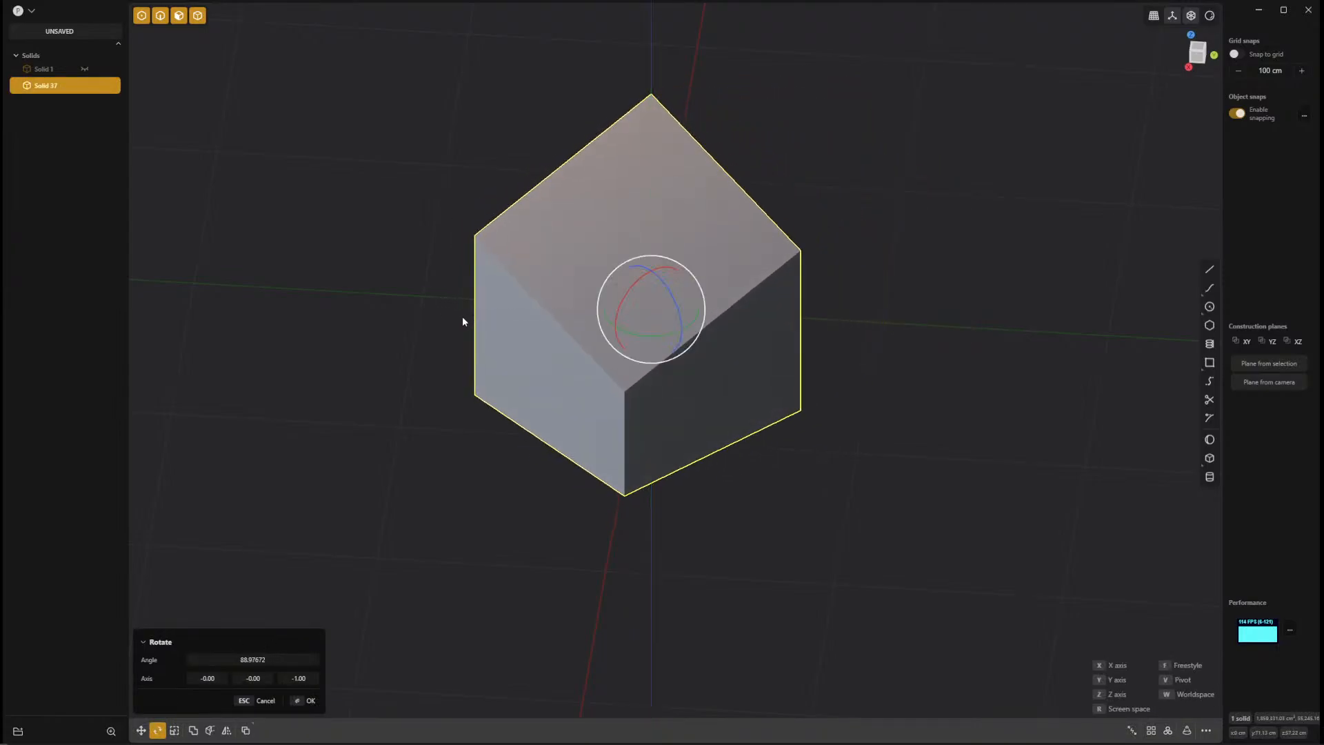
pyautogui.click(275, 658)
pyautogui.write('9')
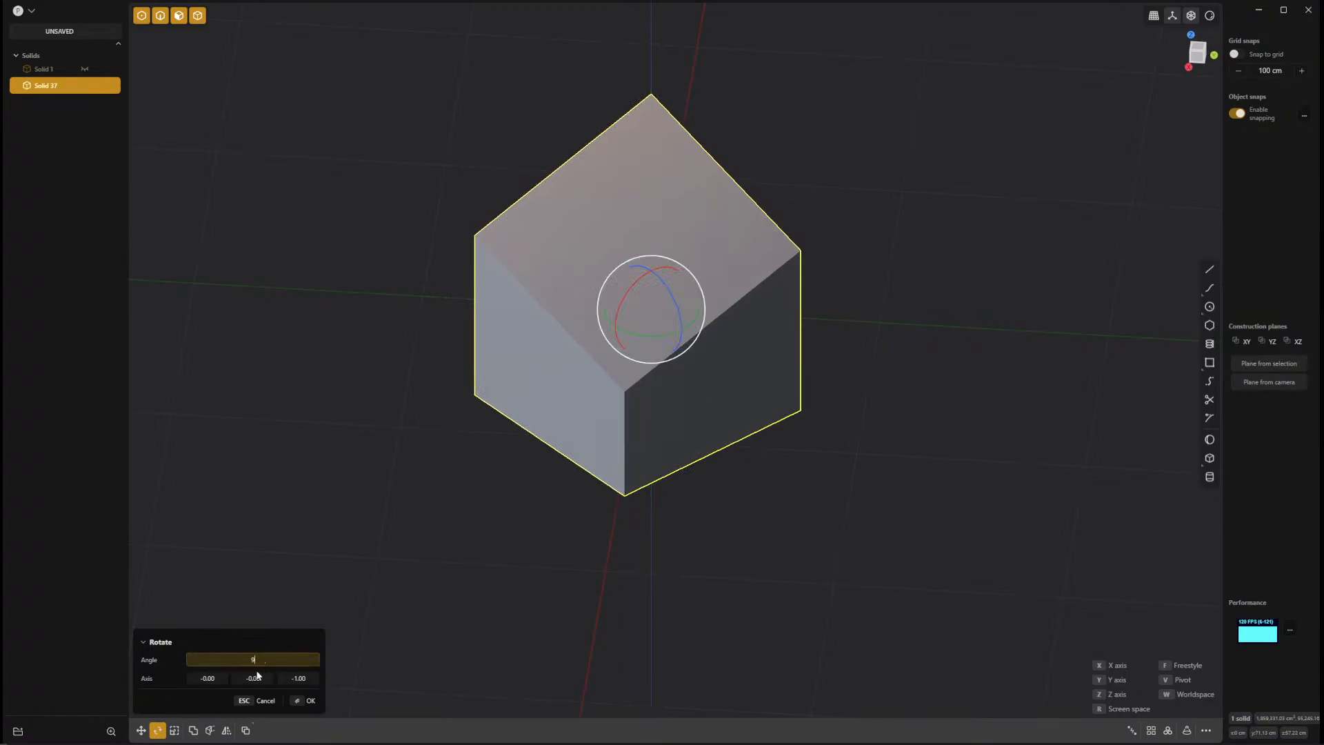
pyautogui.write('0')
pyautogui.press('Return')
pyautogui.press('Return')
# Try a Constrained Surface on the rotated box through the sloped face's four corners and the front bottom corner, inspect it, and delete it.
pyautogui.moveTo(961, 445); pyautogui.dragTo(958, 417, button='middle')
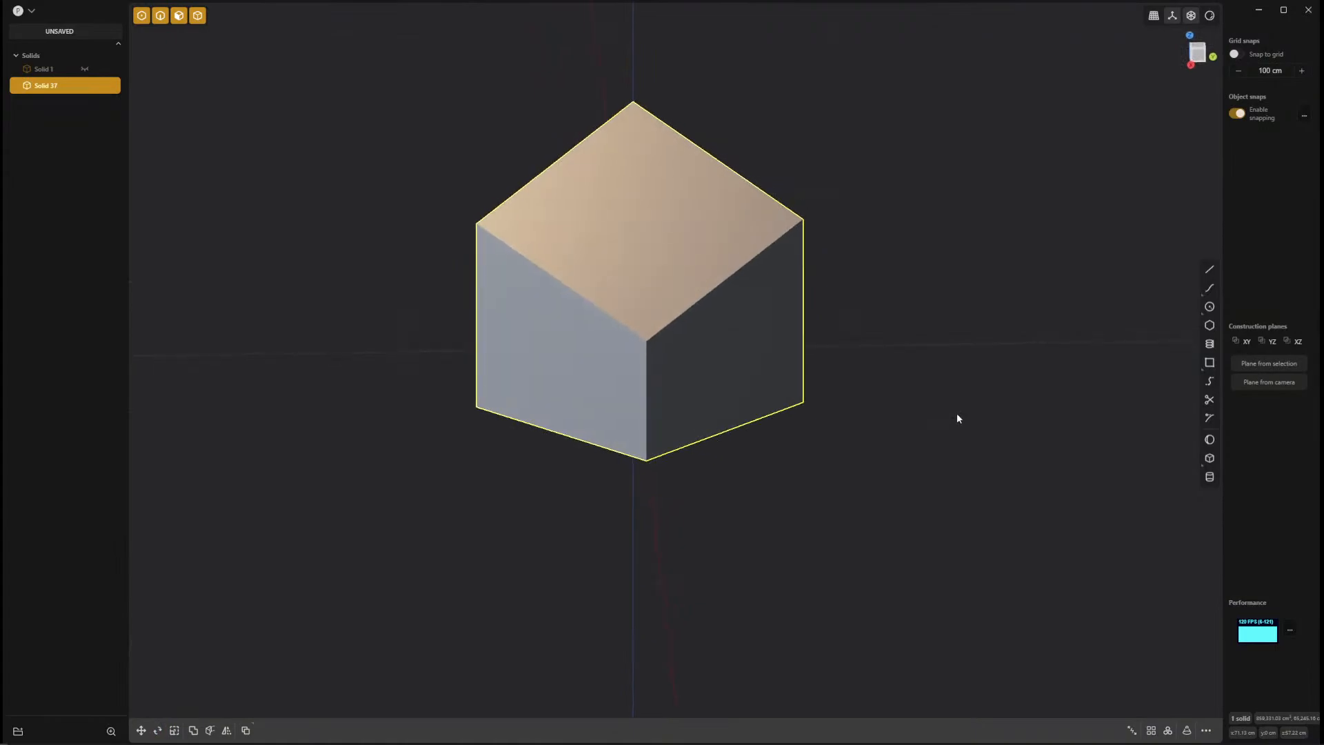
pyautogui.press('f')
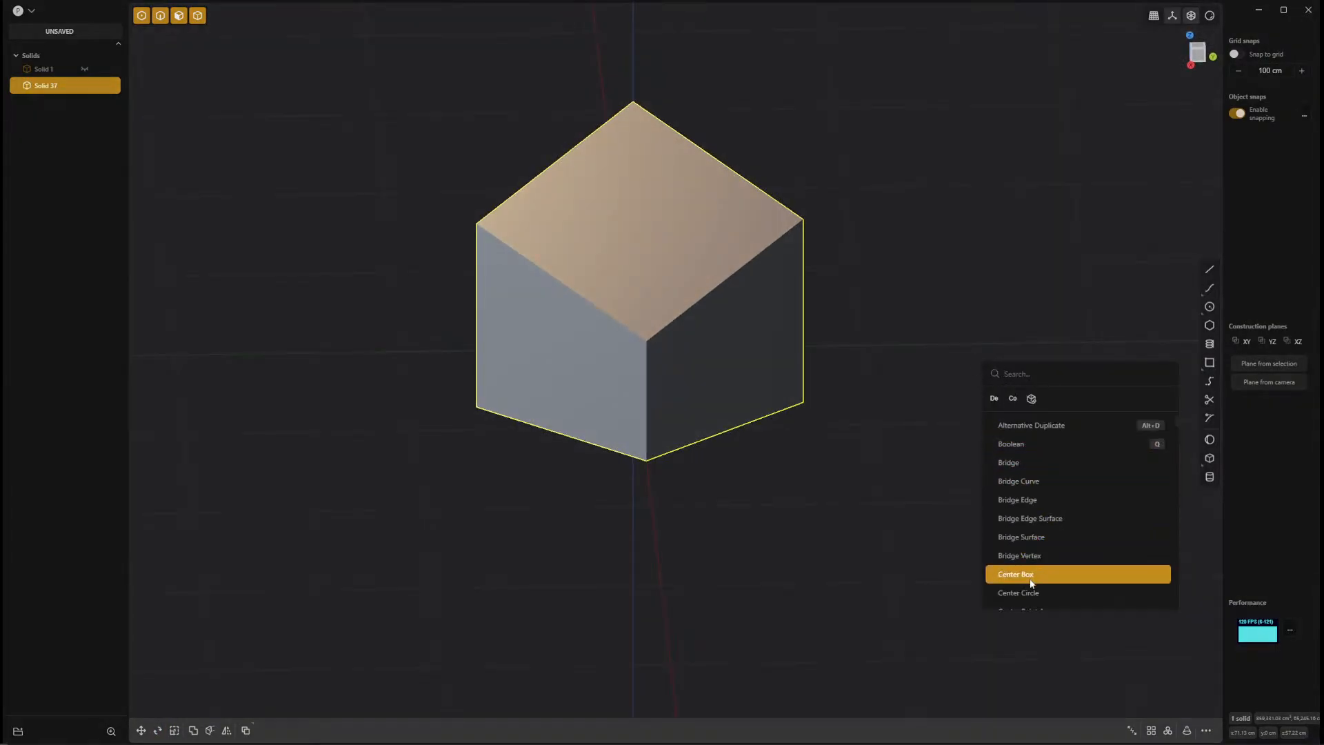
pyautogui.click(1014, 400)
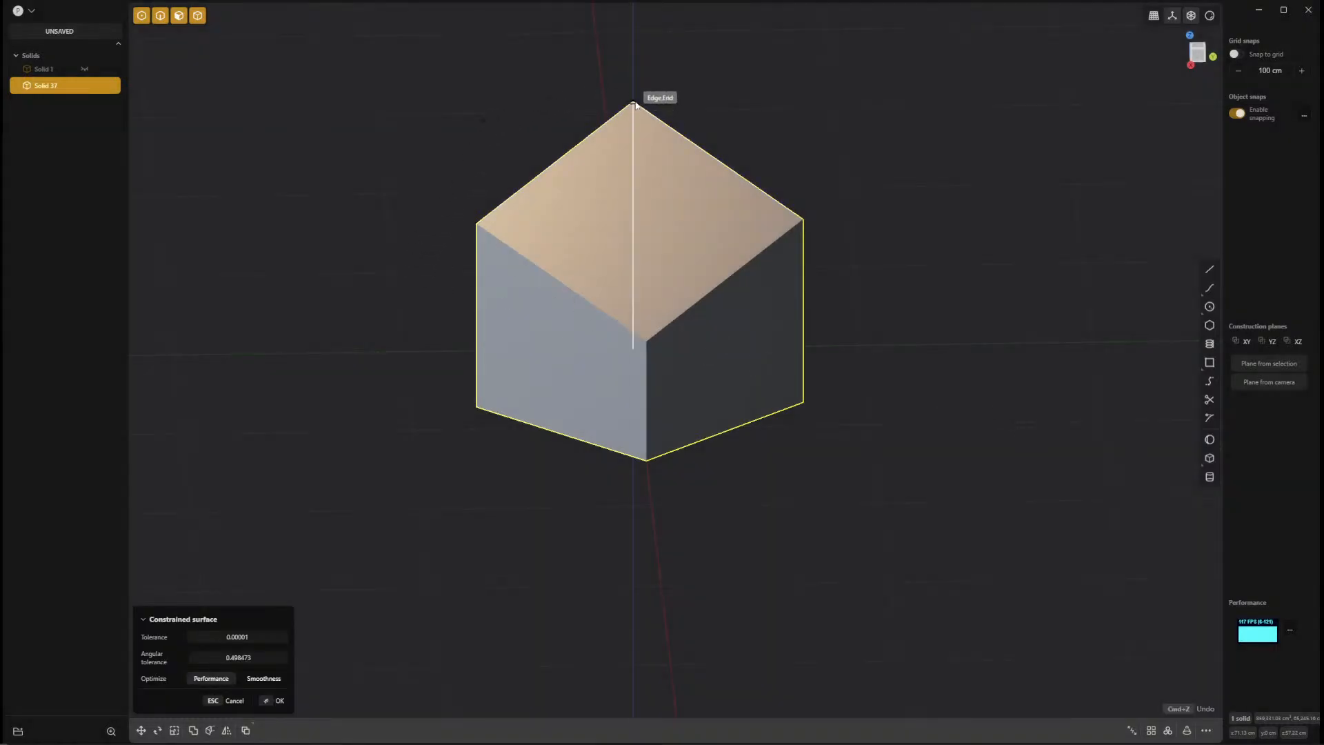
pyautogui.click(476, 231)
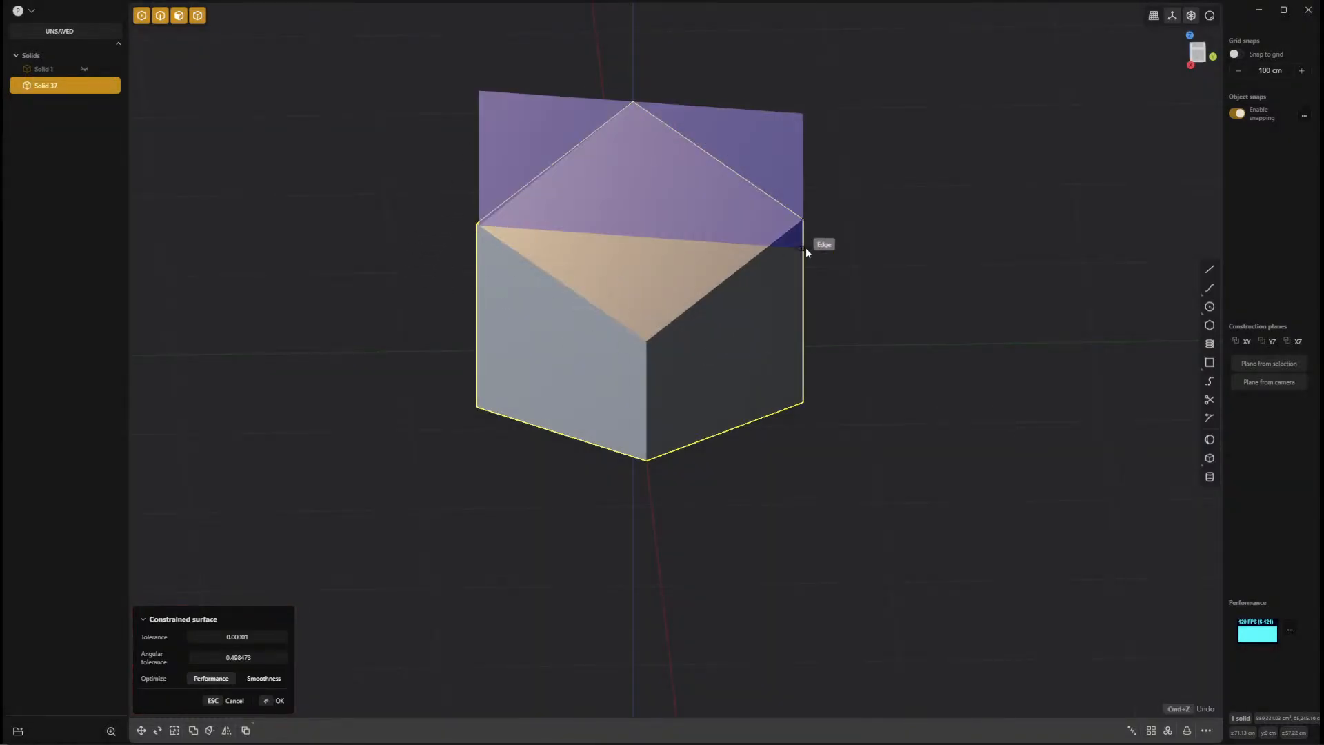
pyautogui.click(809, 220)
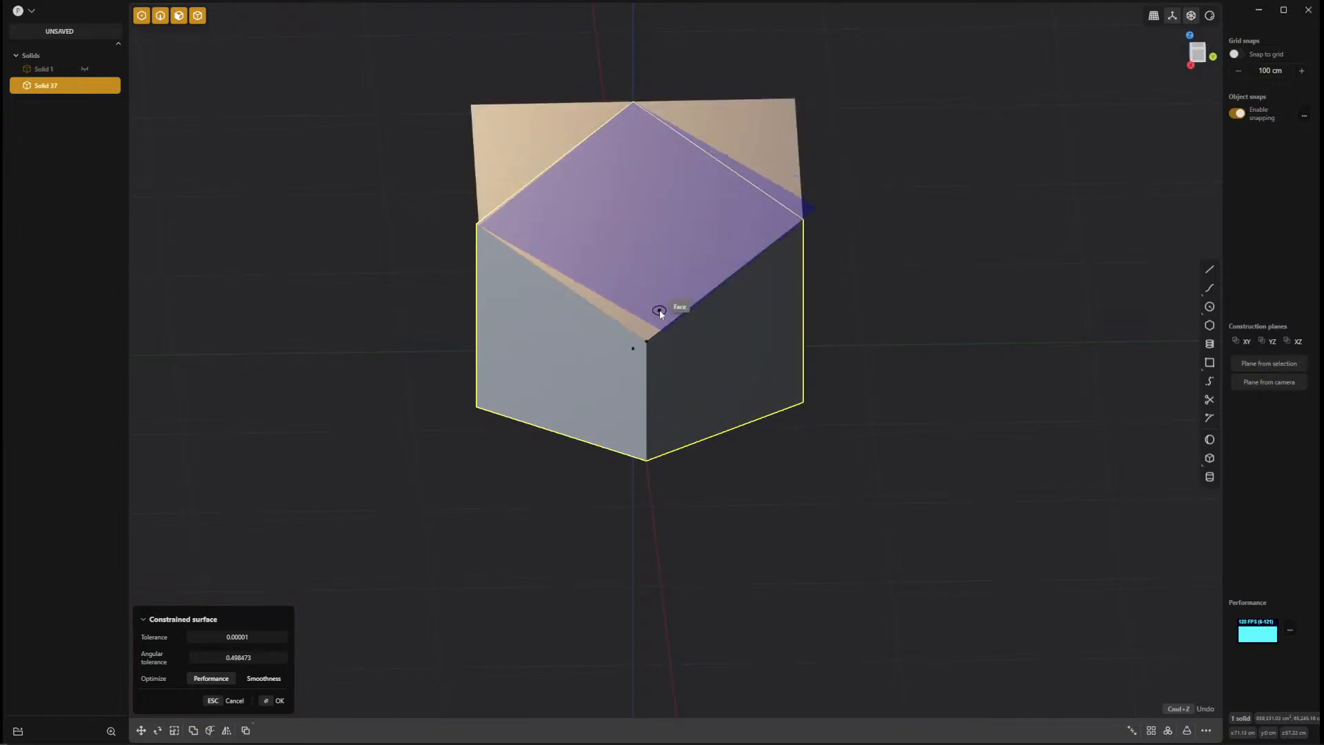
pyautogui.click(647, 348)
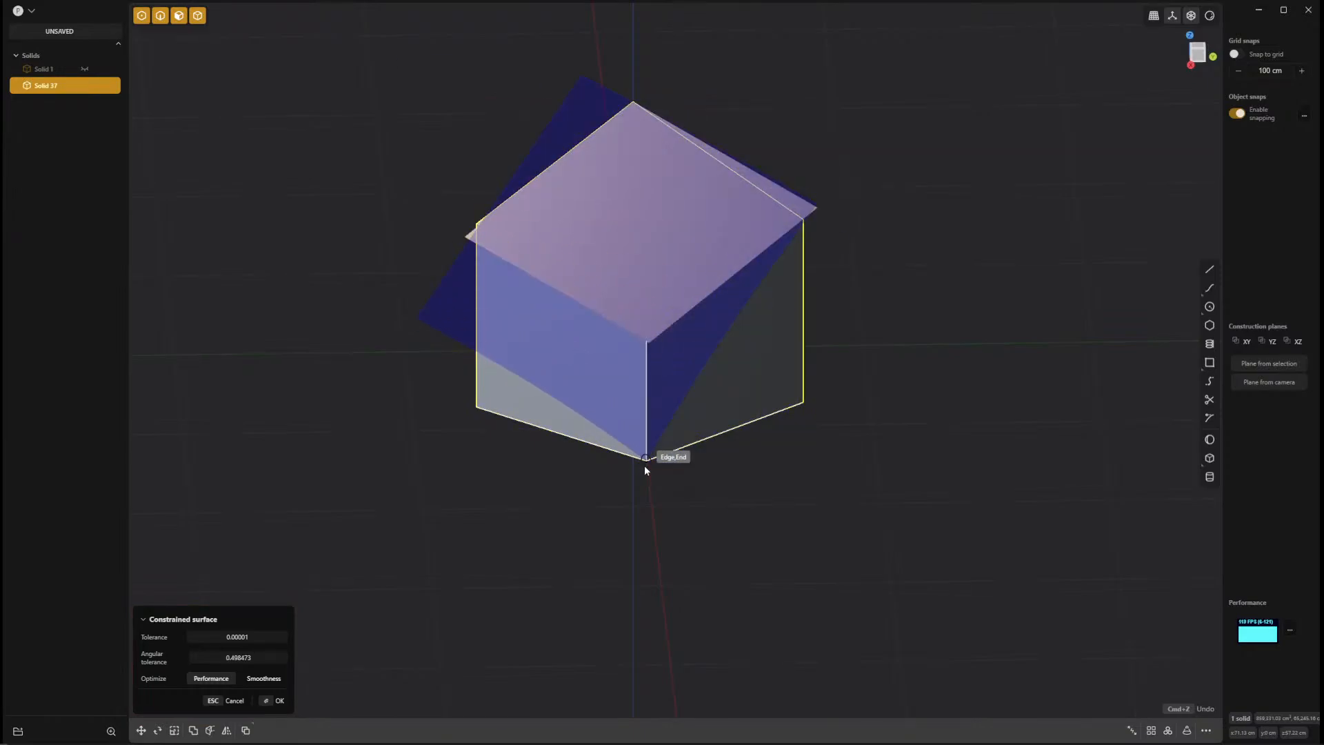
pyautogui.click(645, 465)
pyautogui.press('Return')
pyautogui.moveTo(762, 533); pyautogui.dragTo(714, 569, button='middle')
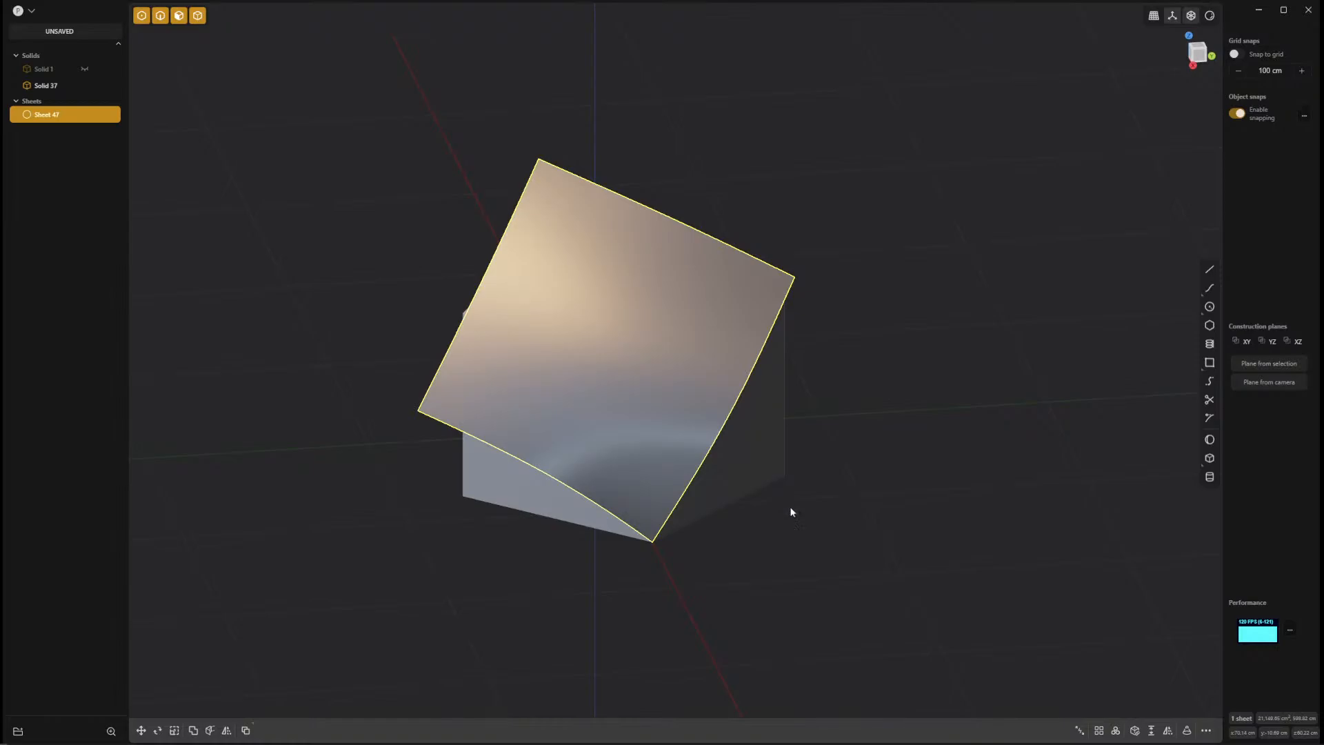
pyautogui.moveTo(789, 512); pyautogui.dragTo(916, 471, button='middle')
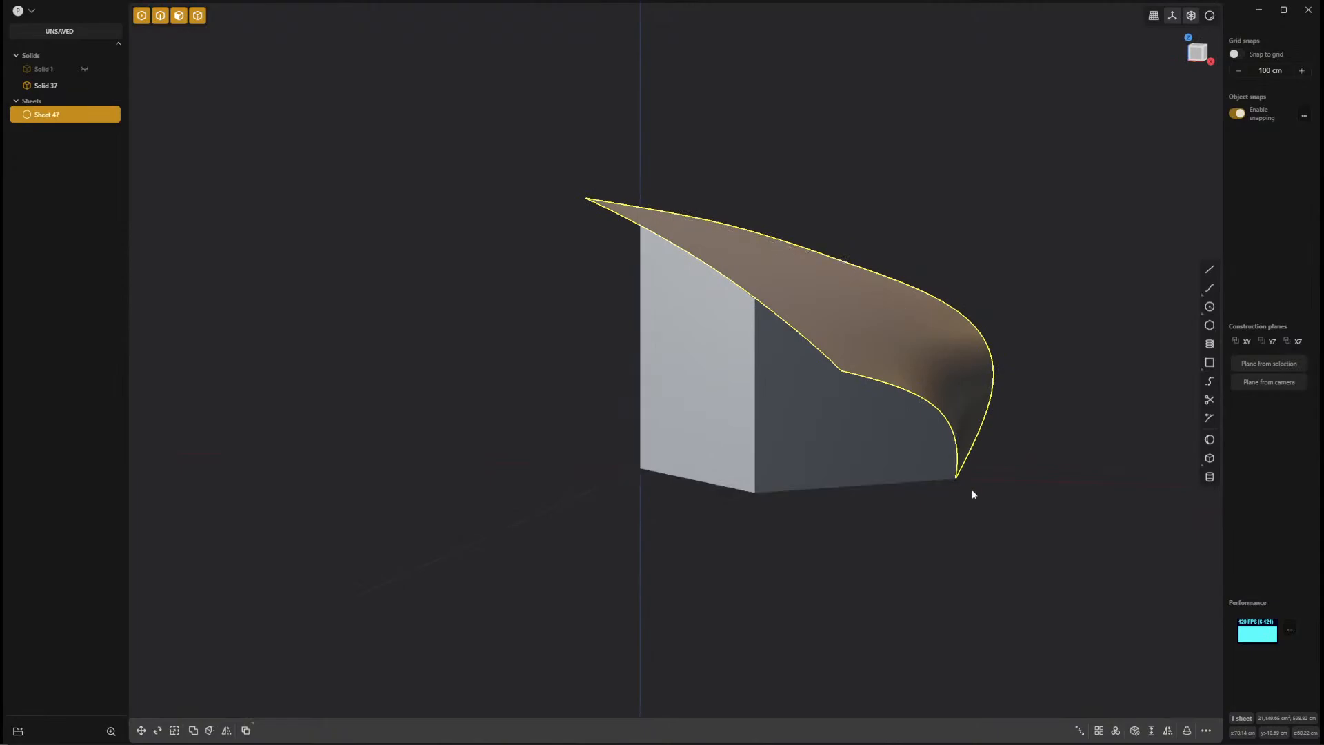
pyautogui.press('Delete')
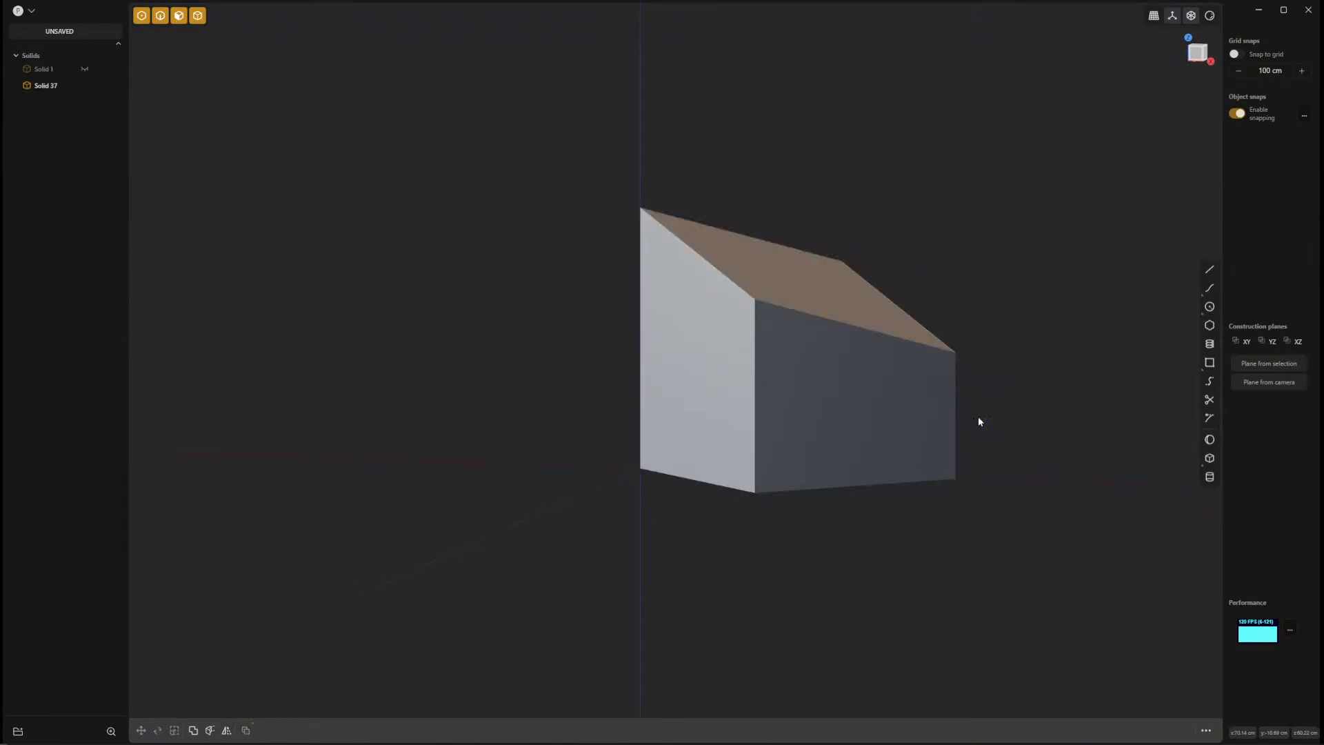
# Create a Constrained Surface through the box's two opposite side bottom corners and the sloped face's corners, picking its lowest corner last.
pyautogui.moveTo(812, 374); pyautogui.dragTo(319, 461, button='middle')
pyautogui.keyDown('shift'); pyautogui.moveTo(403, 454); pyautogui.dragTo(582, 449, button='middle'); pyautogui.keyUp('shift')
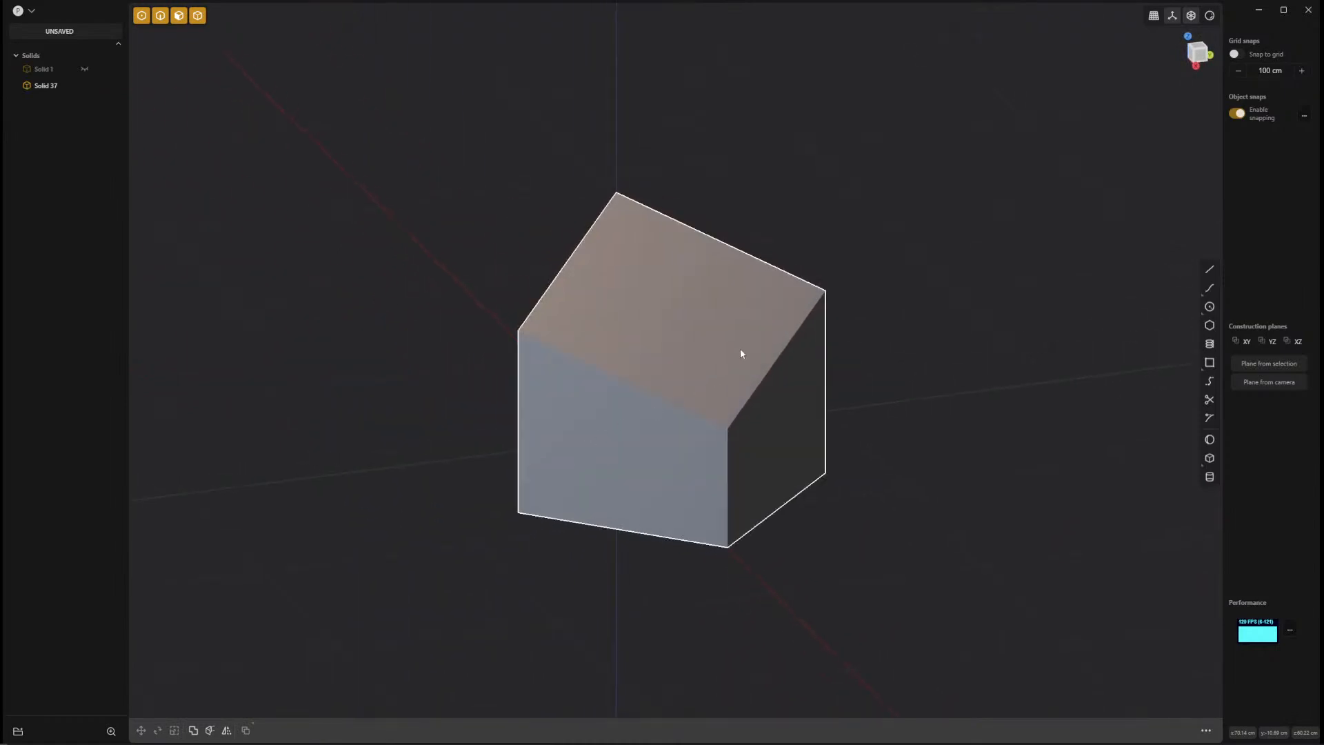
pyautogui.press('f')
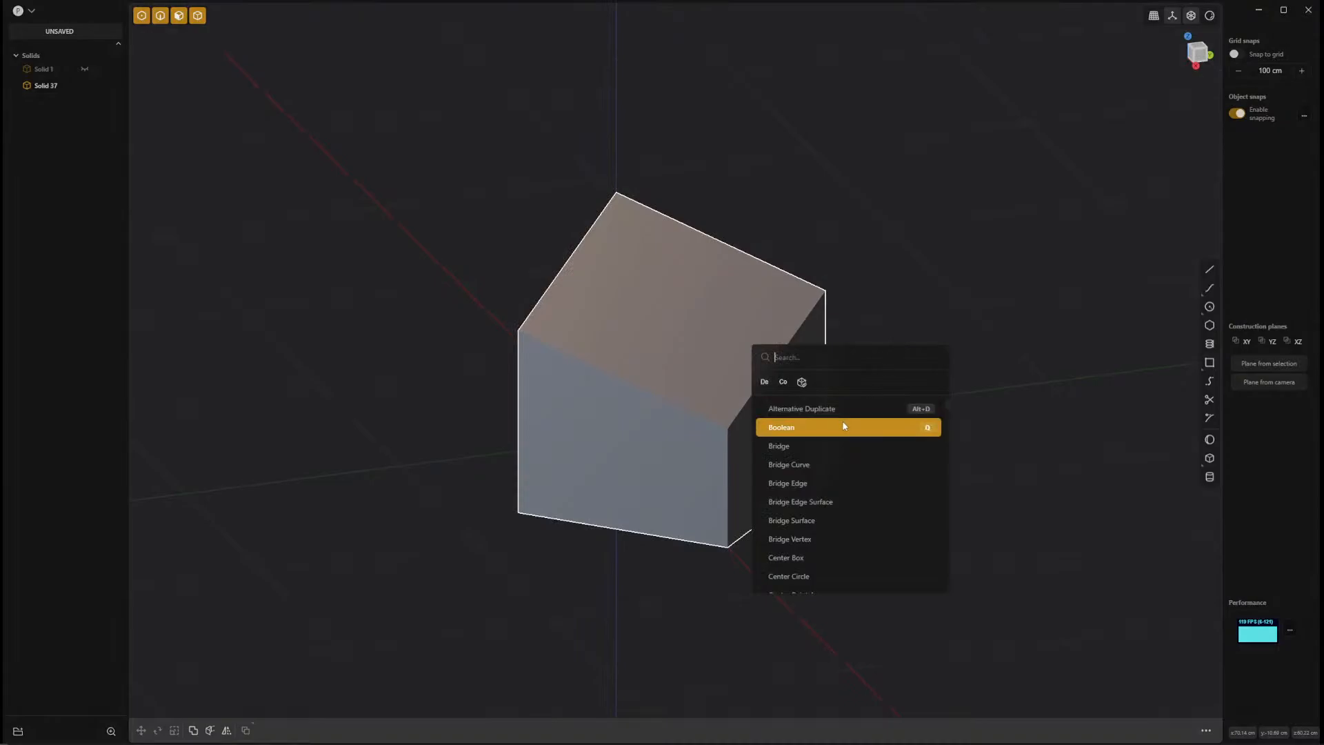
pyautogui.click(786, 386)
pyautogui.moveTo(717, 427); pyautogui.dragTo(744, 421, button='middle')
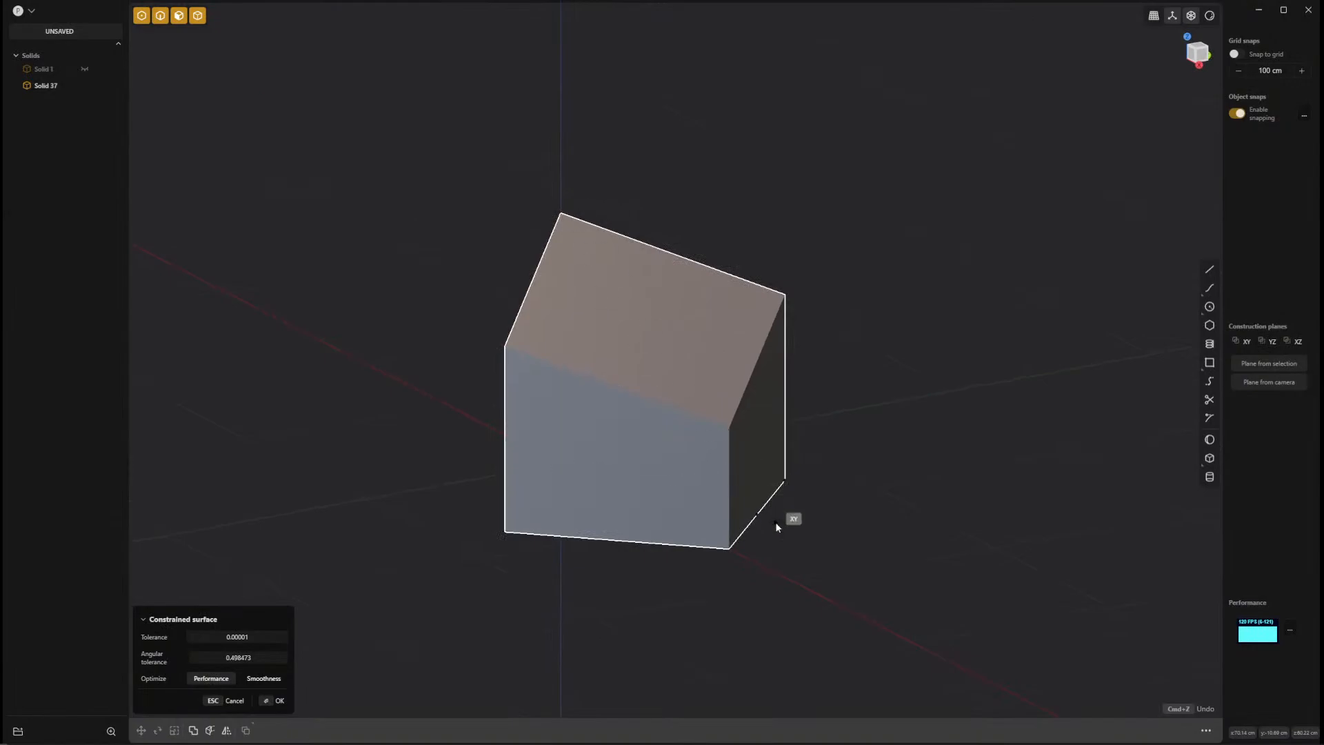
pyautogui.click(786, 482)
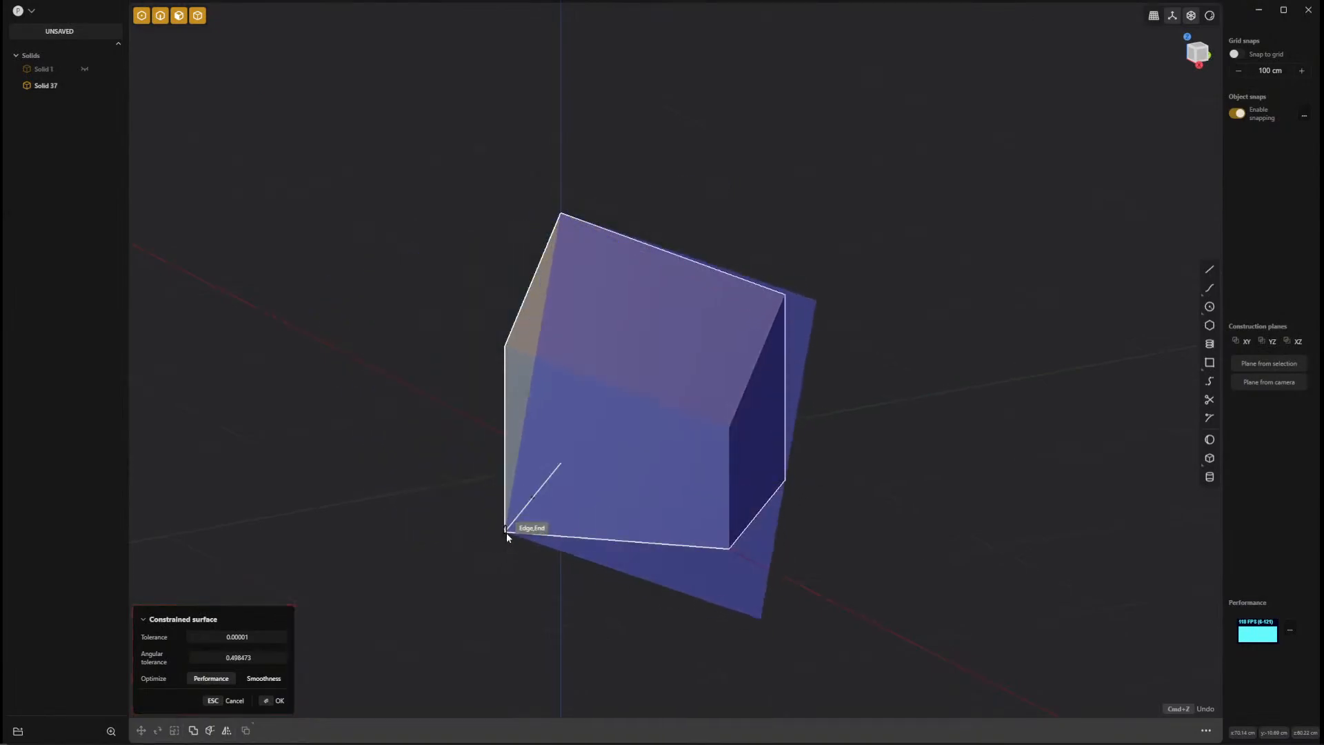
pyautogui.click(506, 532)
pyautogui.moveTo(868, 589); pyautogui.dragTo(788, 438, button='middle')
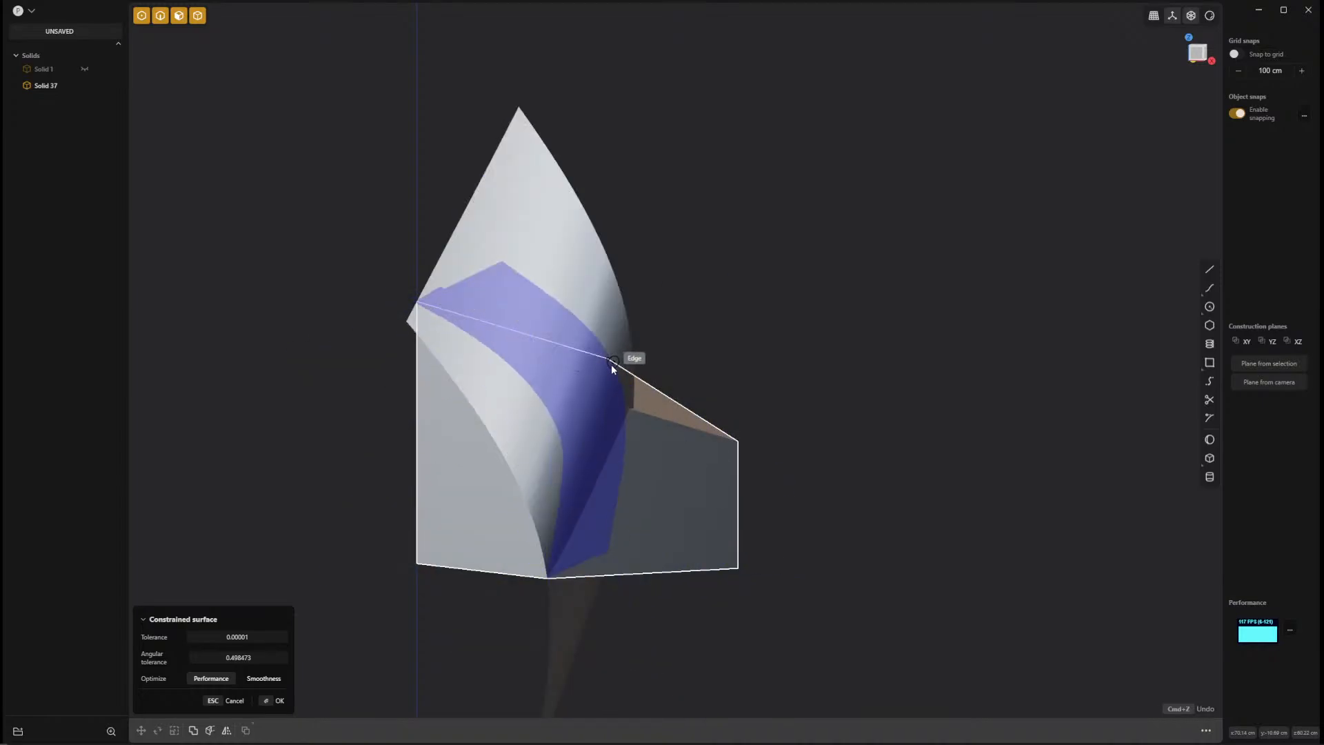
pyautogui.click(743, 447)
pyautogui.press('Return')
pyautogui.moveTo(917, 566); pyautogui.dragTo(560, 525, button='middle')
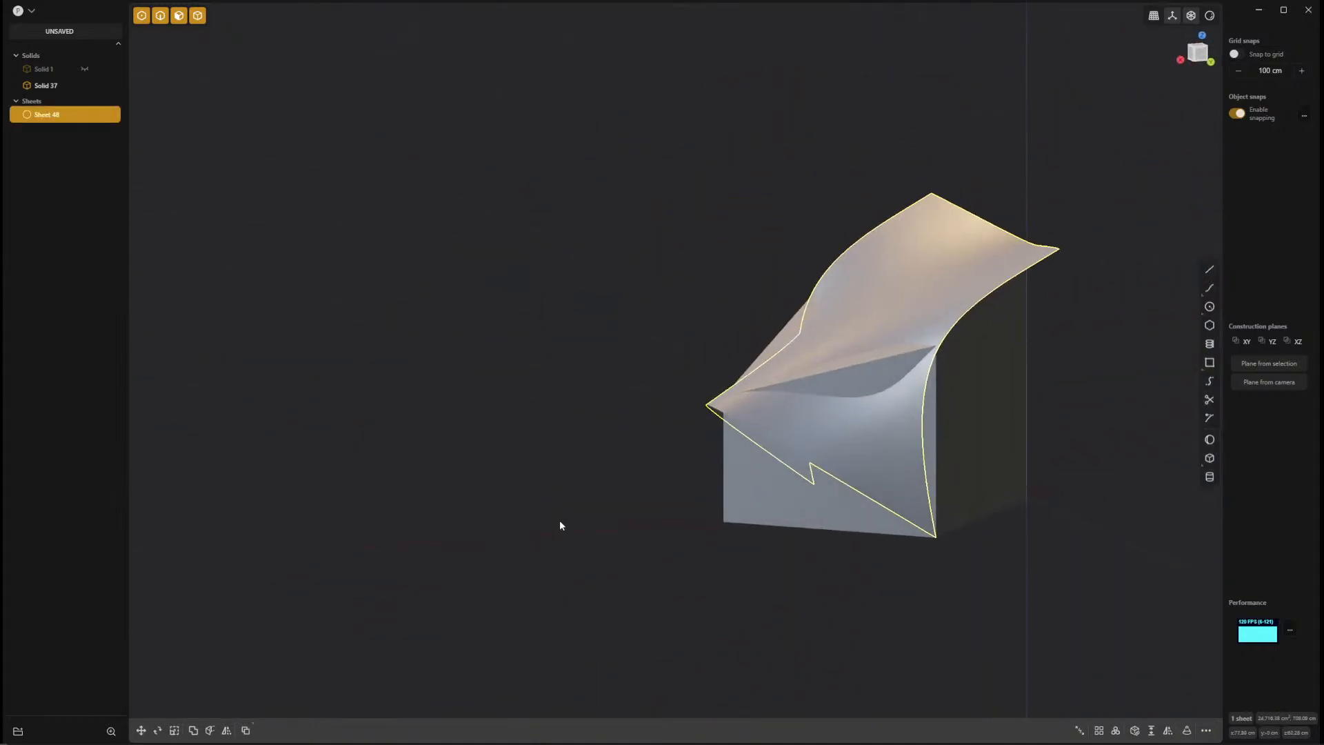
# Hide the box solid and inspect the remaining twisted sheet from the front and from other angles.
pyautogui.click(739, 495)
pyautogui.press('h')
pyautogui.moveTo(652, 497); pyautogui.dragTo(566, 519, button='middle')
pyautogui.press('KP_1')
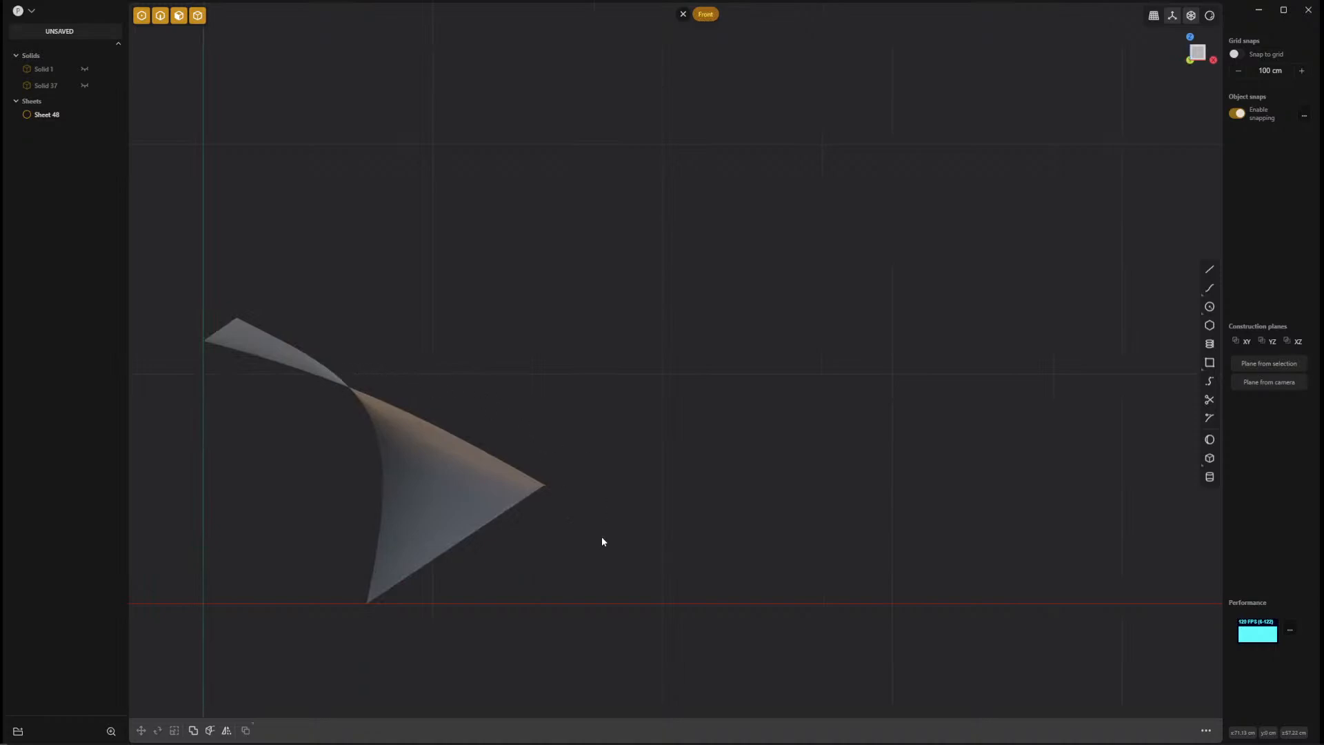
pyautogui.moveTo(631, 573); pyautogui.dragTo(628, 645, button='middle')
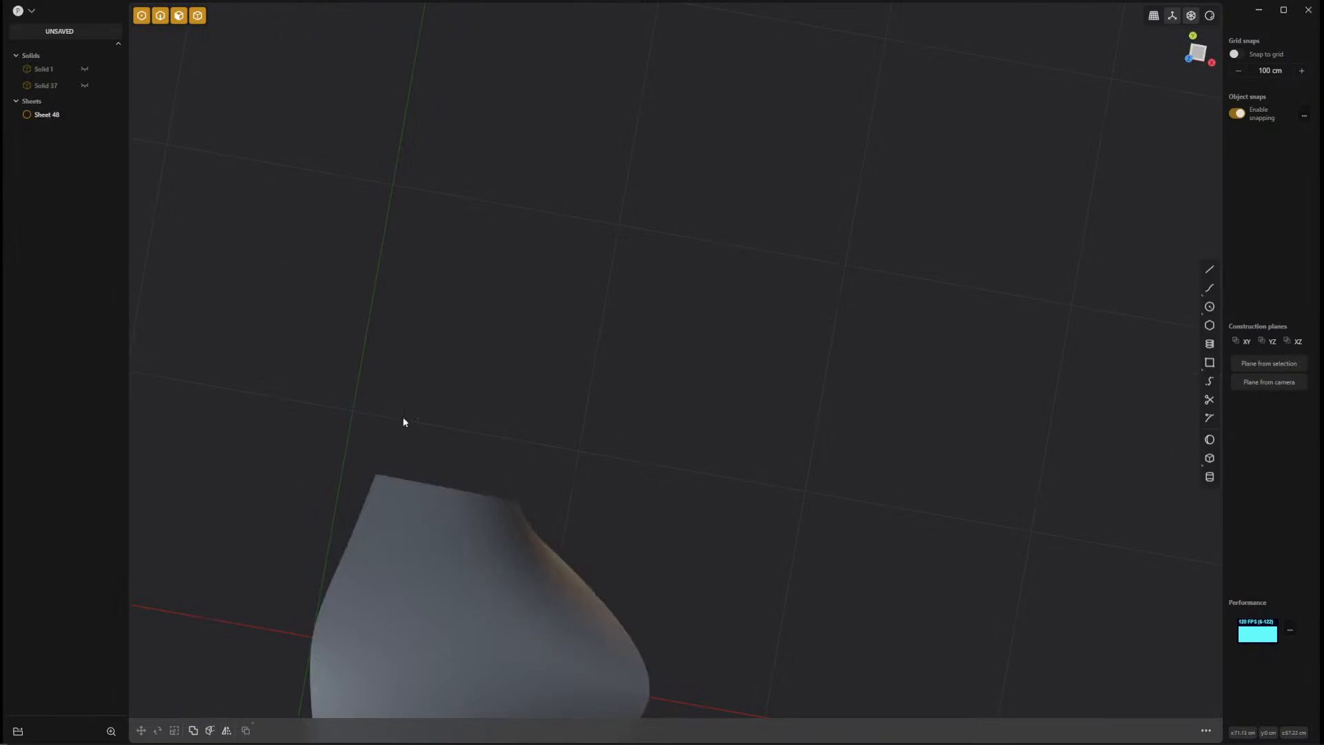
pyautogui.moveTo(606, 532); pyautogui.dragTo(801, 554, button='middle')
pyautogui.scroll(-6, 794, 538)
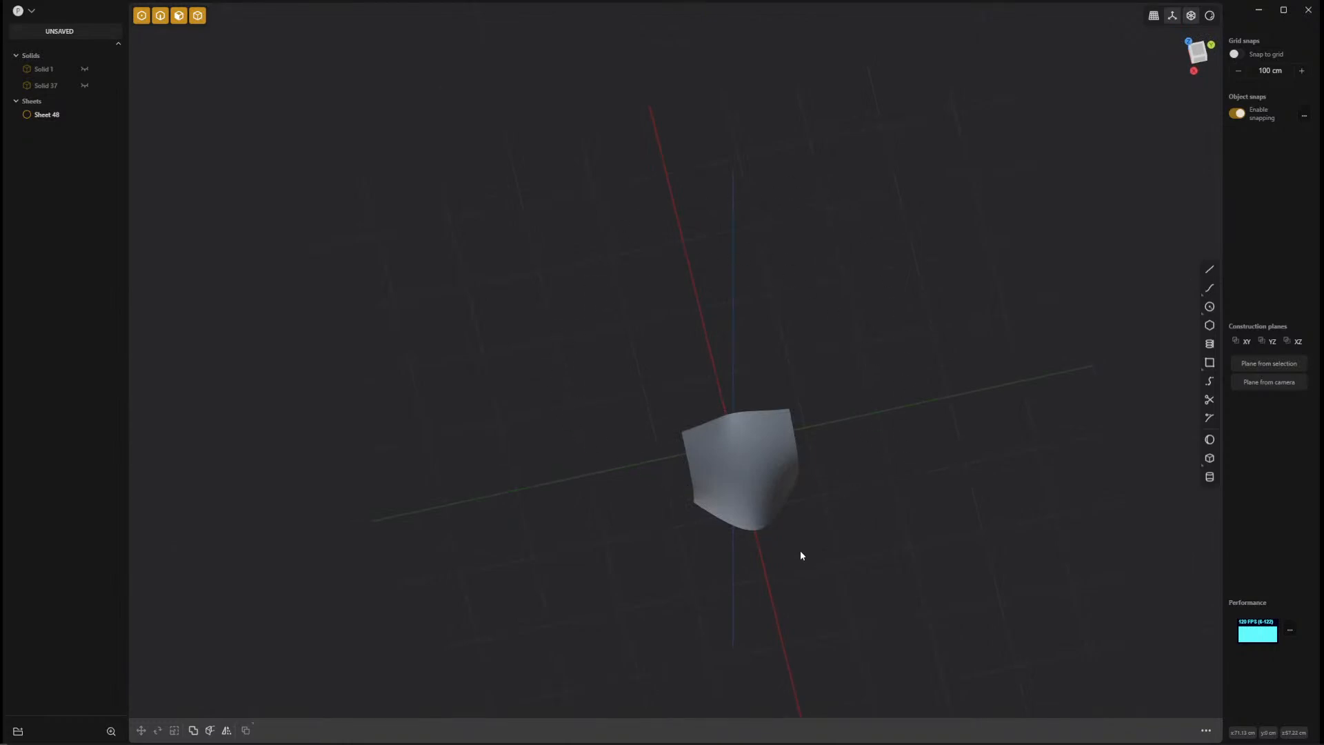
pyautogui.moveTo(801, 554); pyautogui.dragTo(871, 458, button='middle')
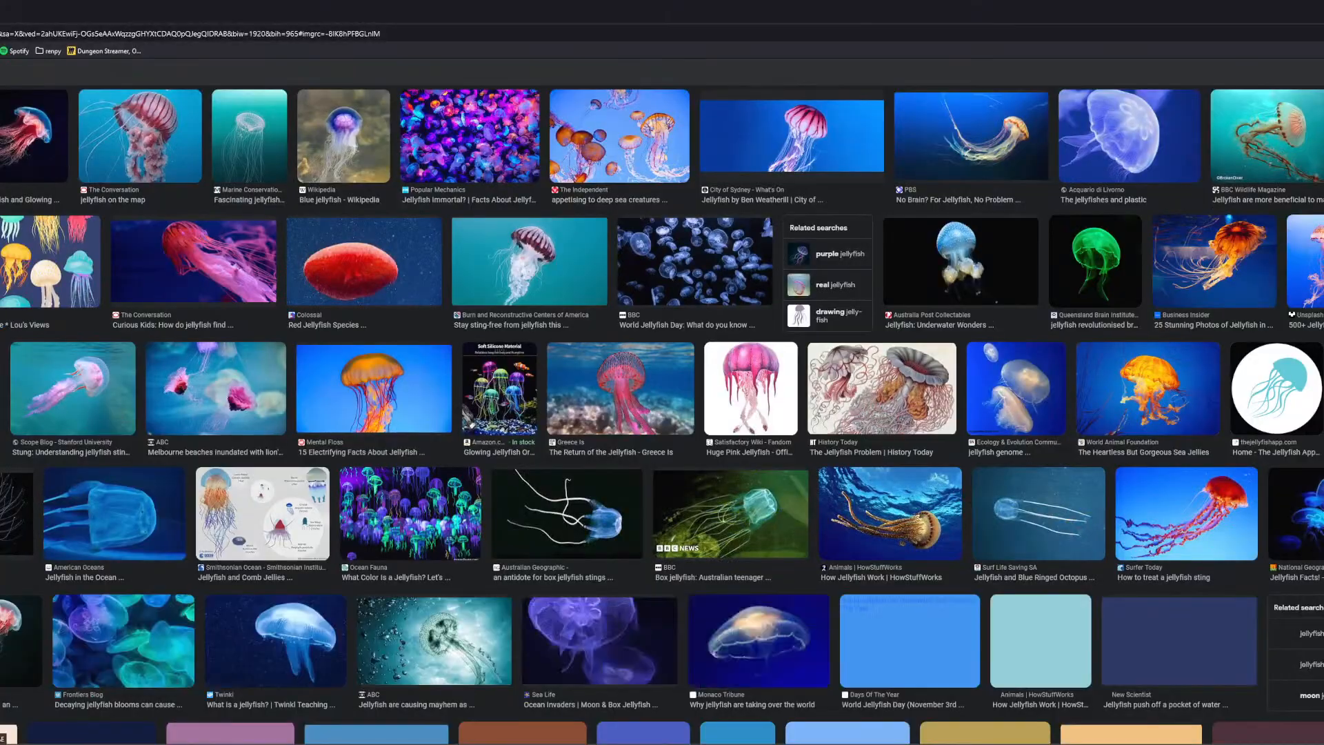
# Switch to the browser, study the jellyfish photo enlarged from the Wikipedia Jellyfish article, and close both browser tabs.
pyautogui.hotkey('ctrl', 'Tab')
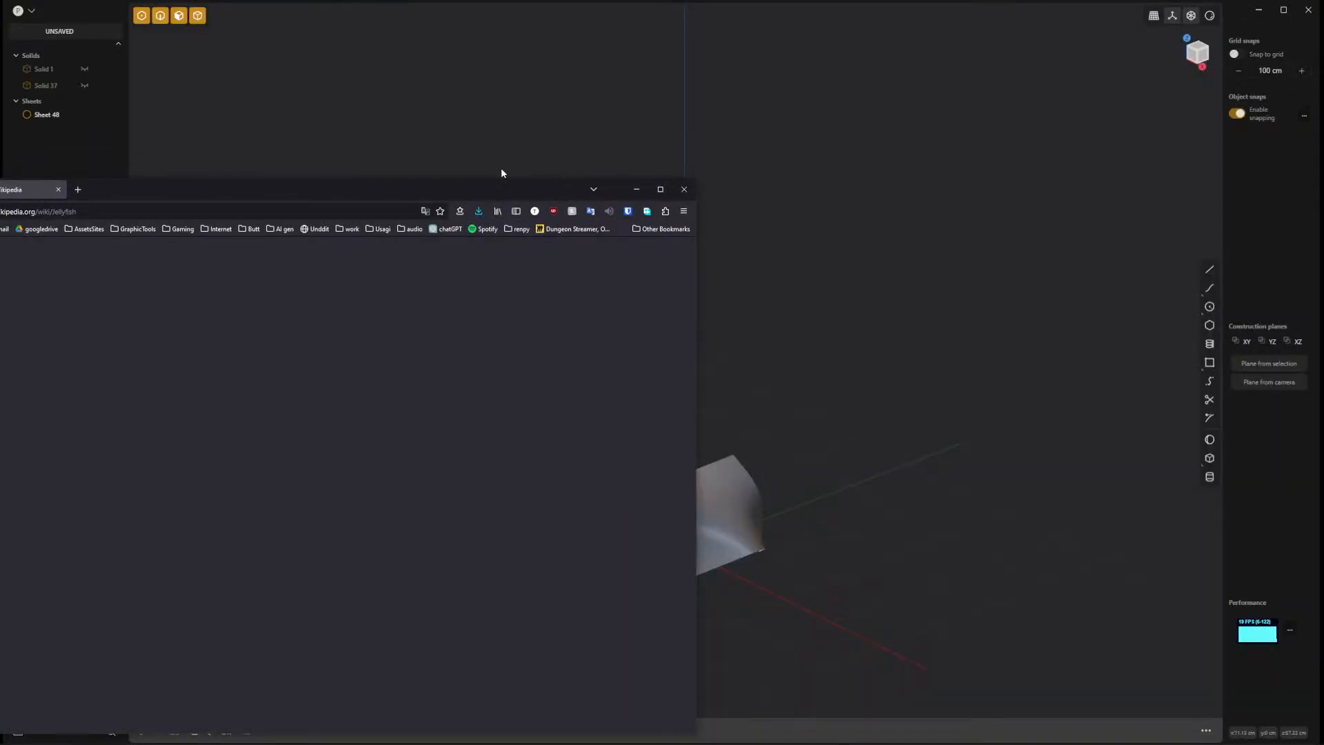
pyautogui.moveTo(460, 191); pyautogui.dragTo(812, 87)
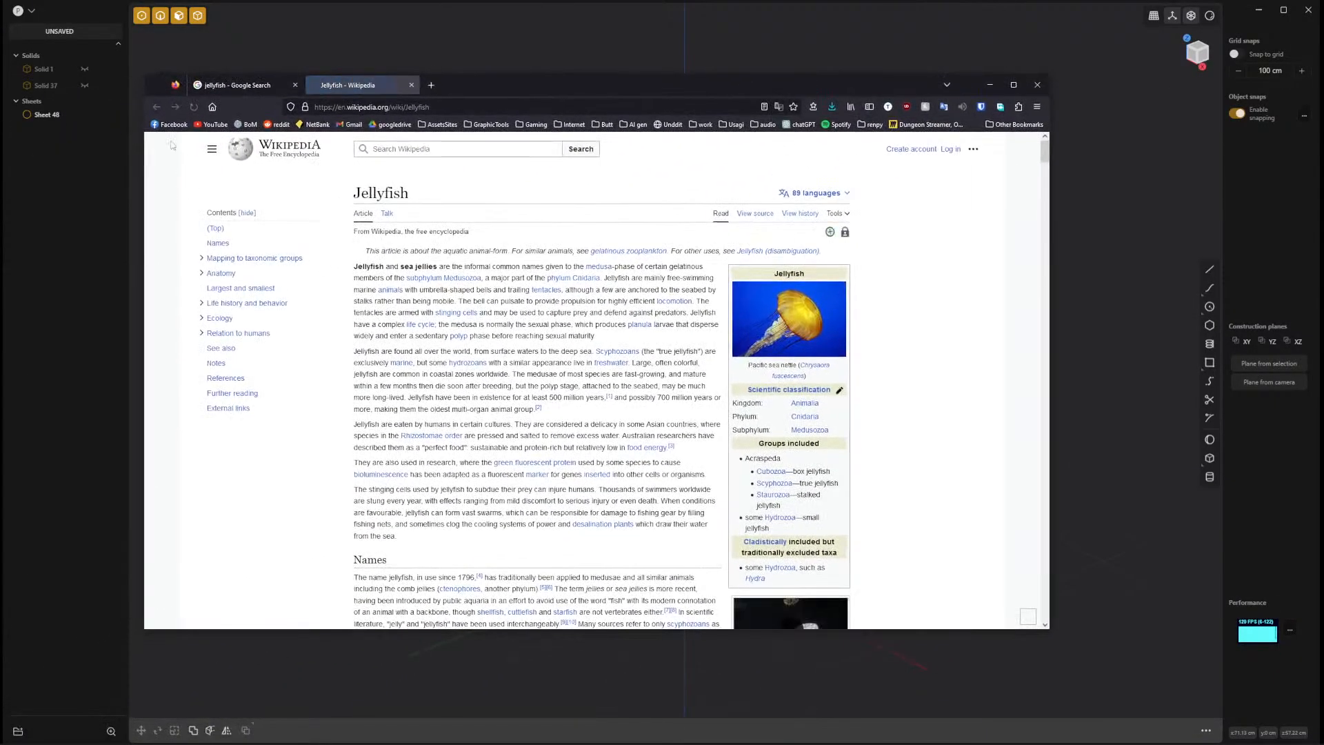
pyautogui.click(797, 328)
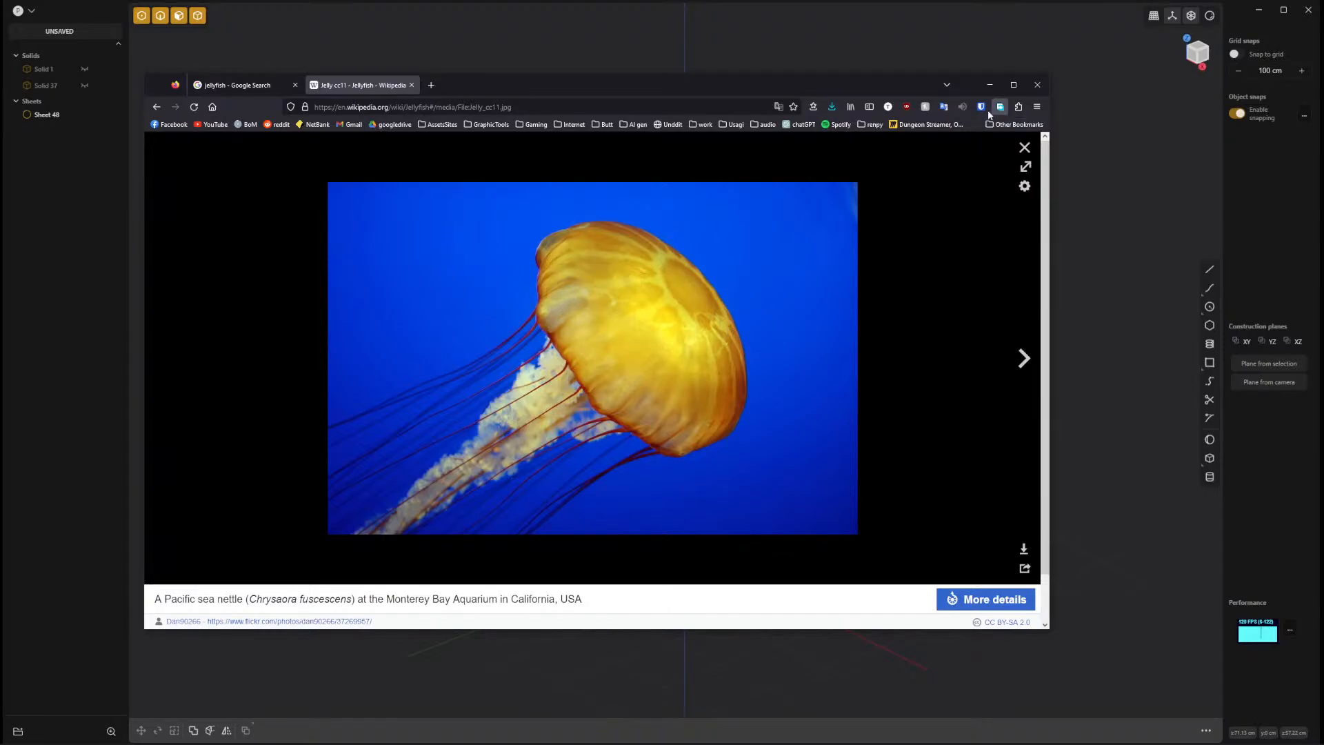
pyautogui.middleClick(374, 89)
pyautogui.middleClick(249, 87)
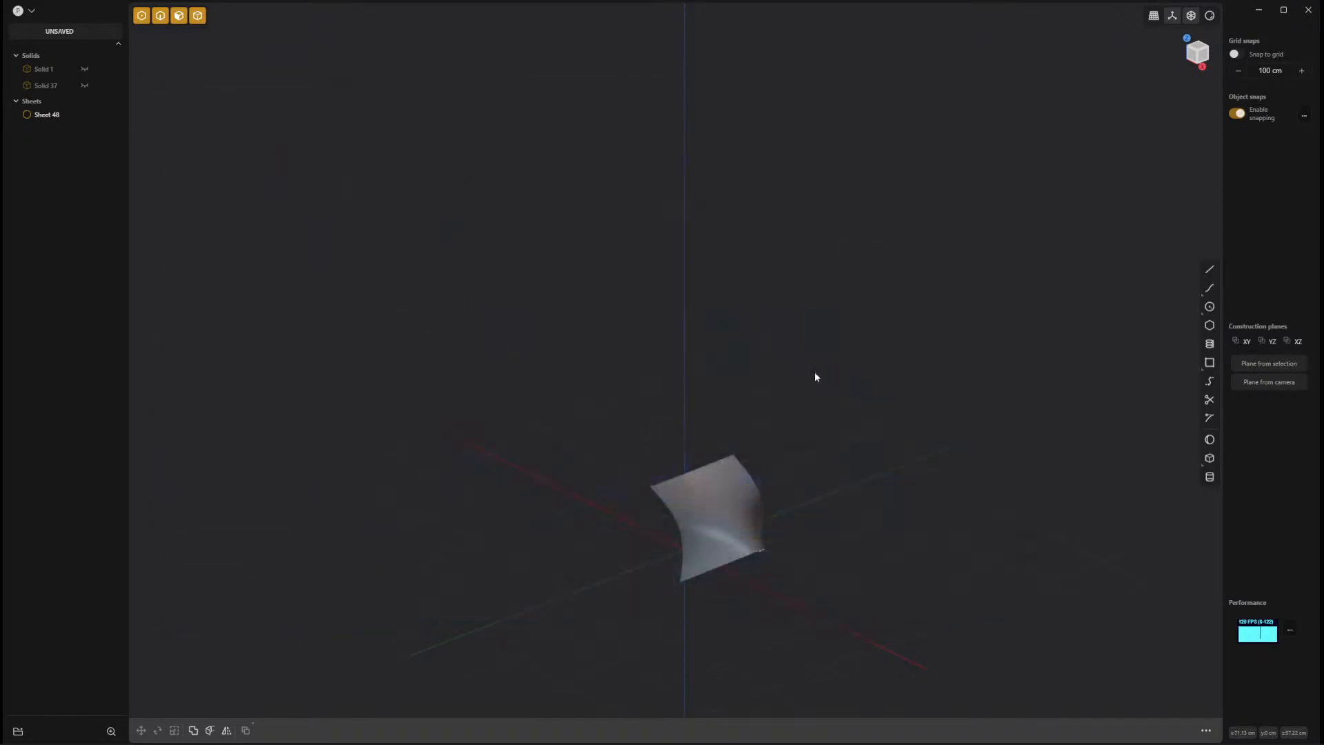
# Delete the twisted sheet and show the rotated sloped box solid again, keeping the other solid hidden.
pyautogui.moveTo(825, 525); pyautogui.dragTo(820, 478, button='middle')
pyautogui.click(644, 411)
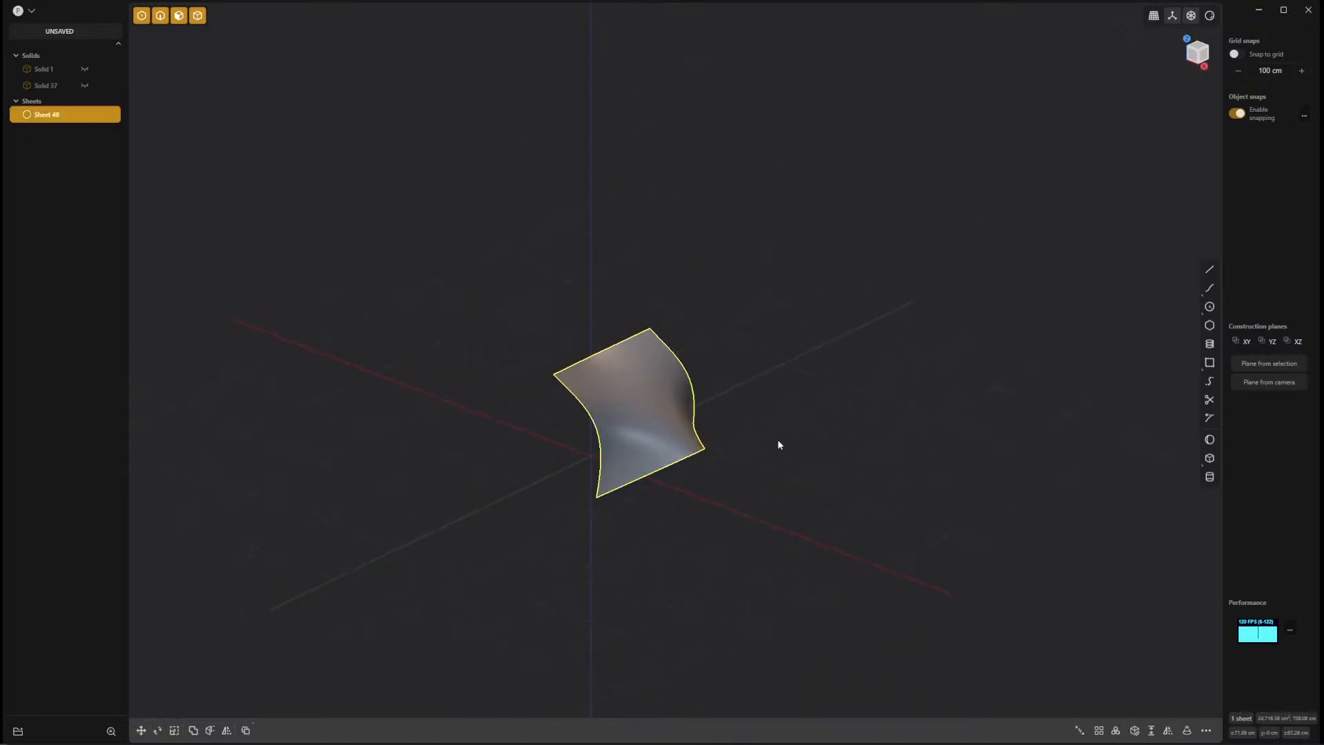
pyautogui.press('Delete')
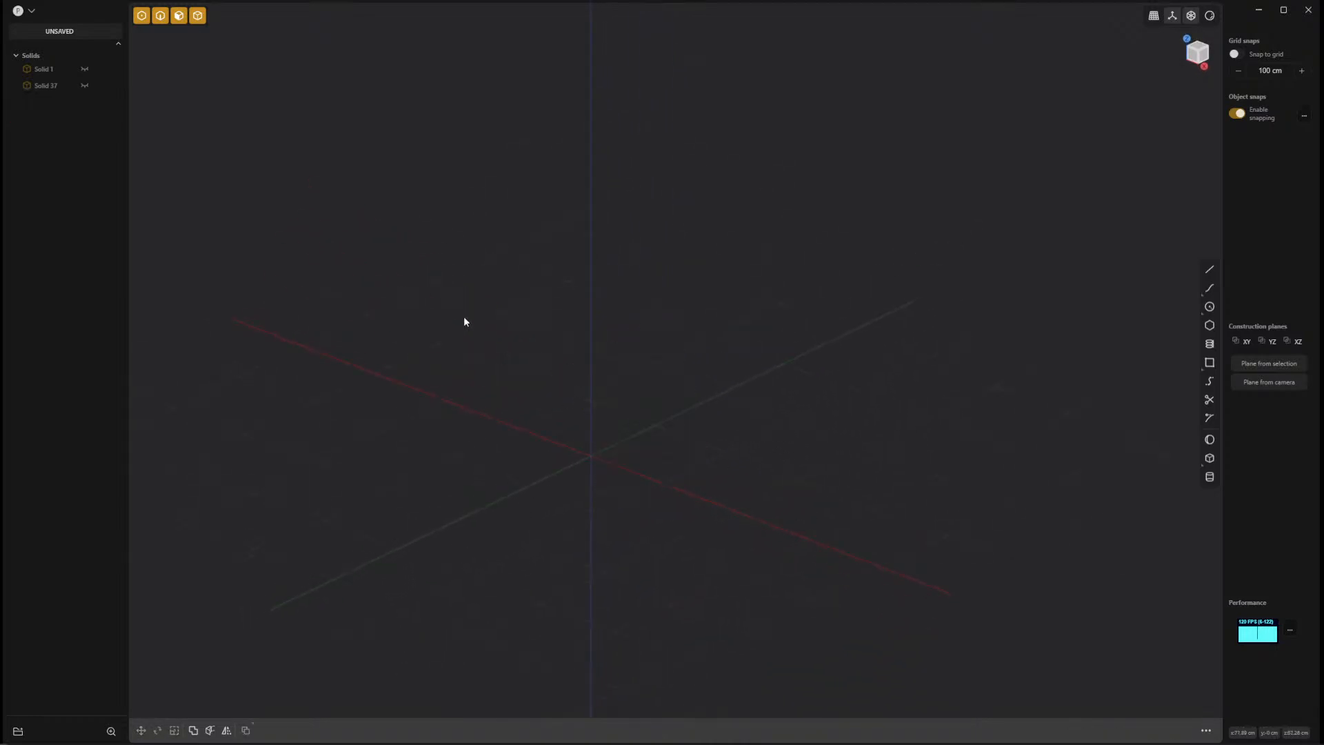
pyautogui.click(83, 87)
pyautogui.click(82, 71)
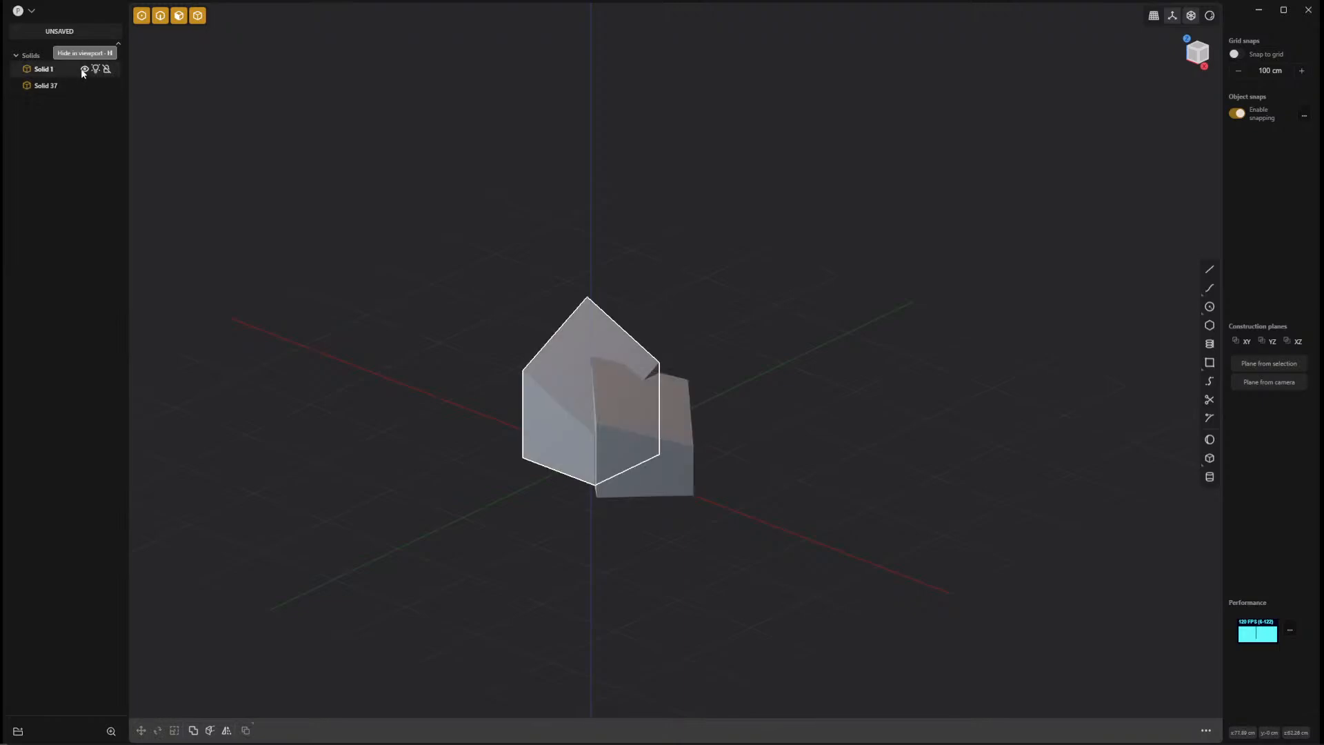
pyautogui.click(83, 71)
pyautogui.click(689, 442)
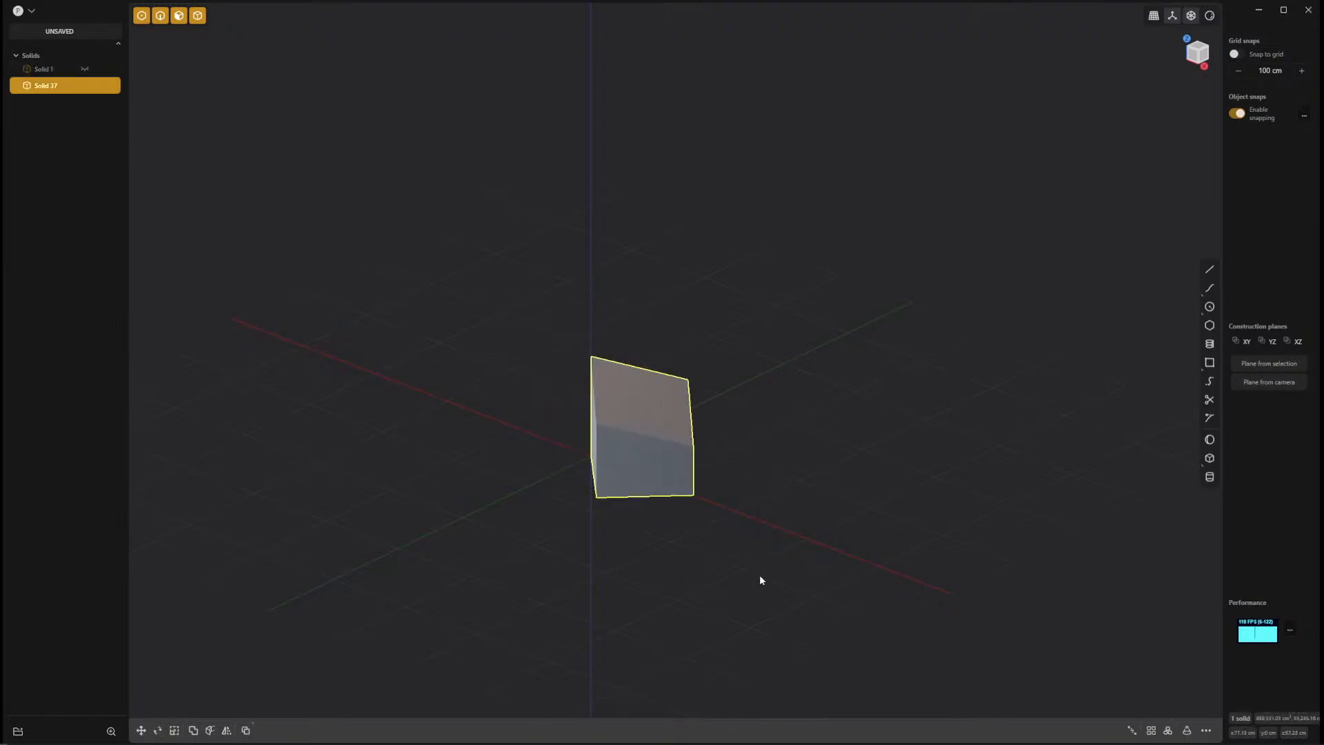
# Try a Constrained Surface through the sloped face's four corners and bottom corners of the box.
pyautogui.moveTo(759, 577); pyautogui.dragTo(724, 549, button='middle')
pyautogui.scroll(5, 806, 552)
pyautogui.moveTo(885, 504); pyautogui.dragTo(858, 519, button='middle')
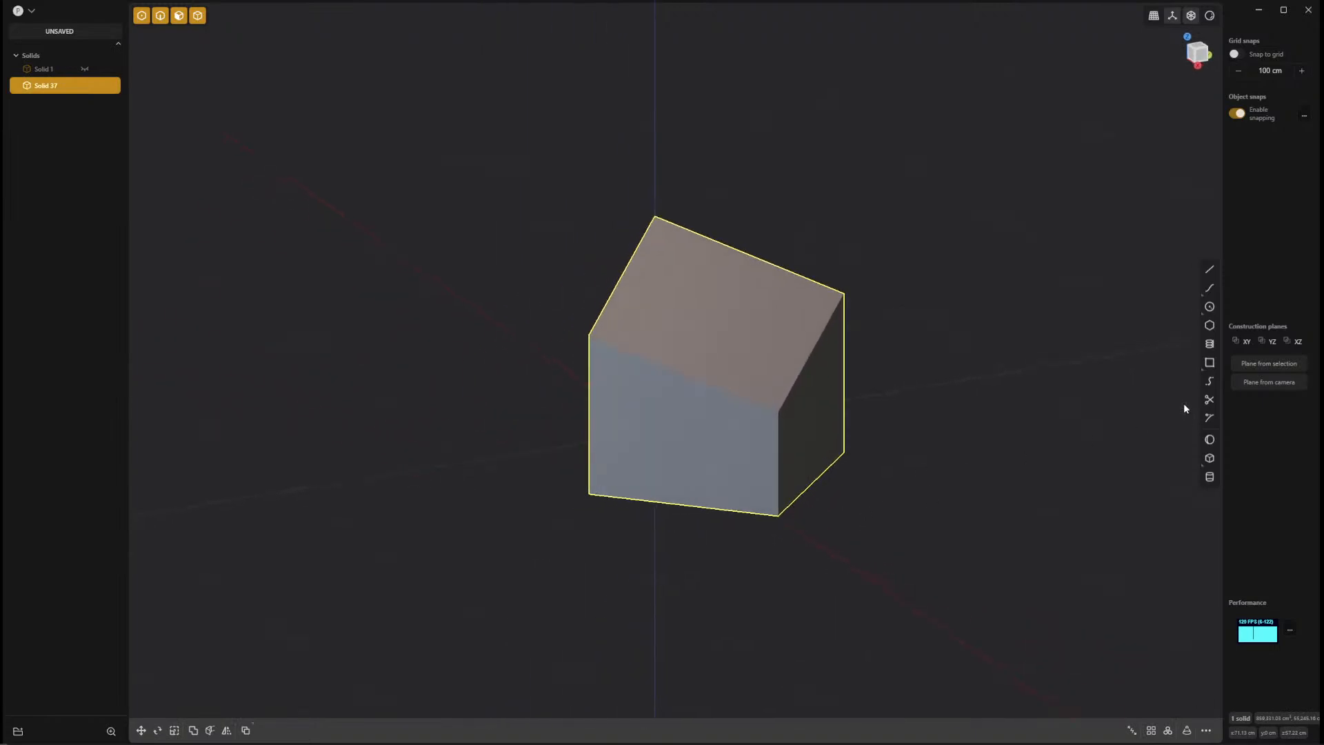
pyautogui.rightClick(973, 436)
pyautogui.click(1002, 474)
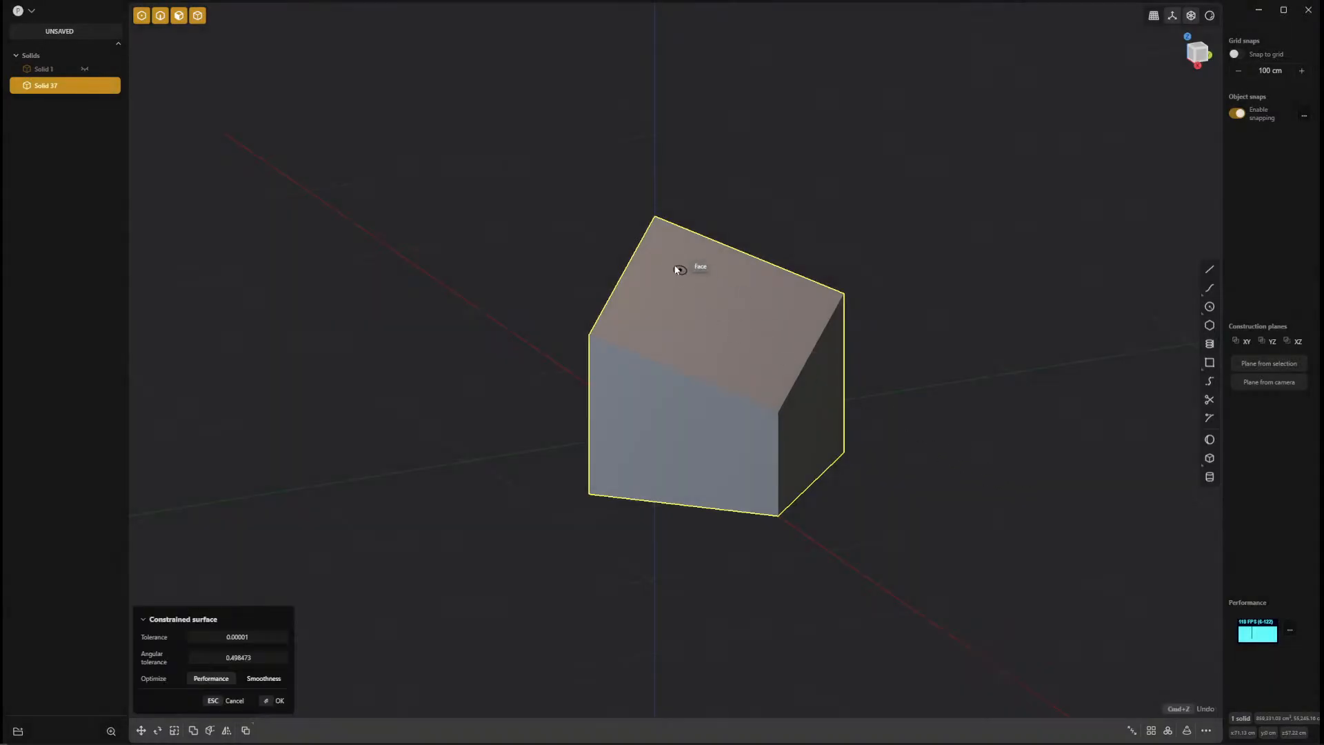
pyautogui.click(782, 407)
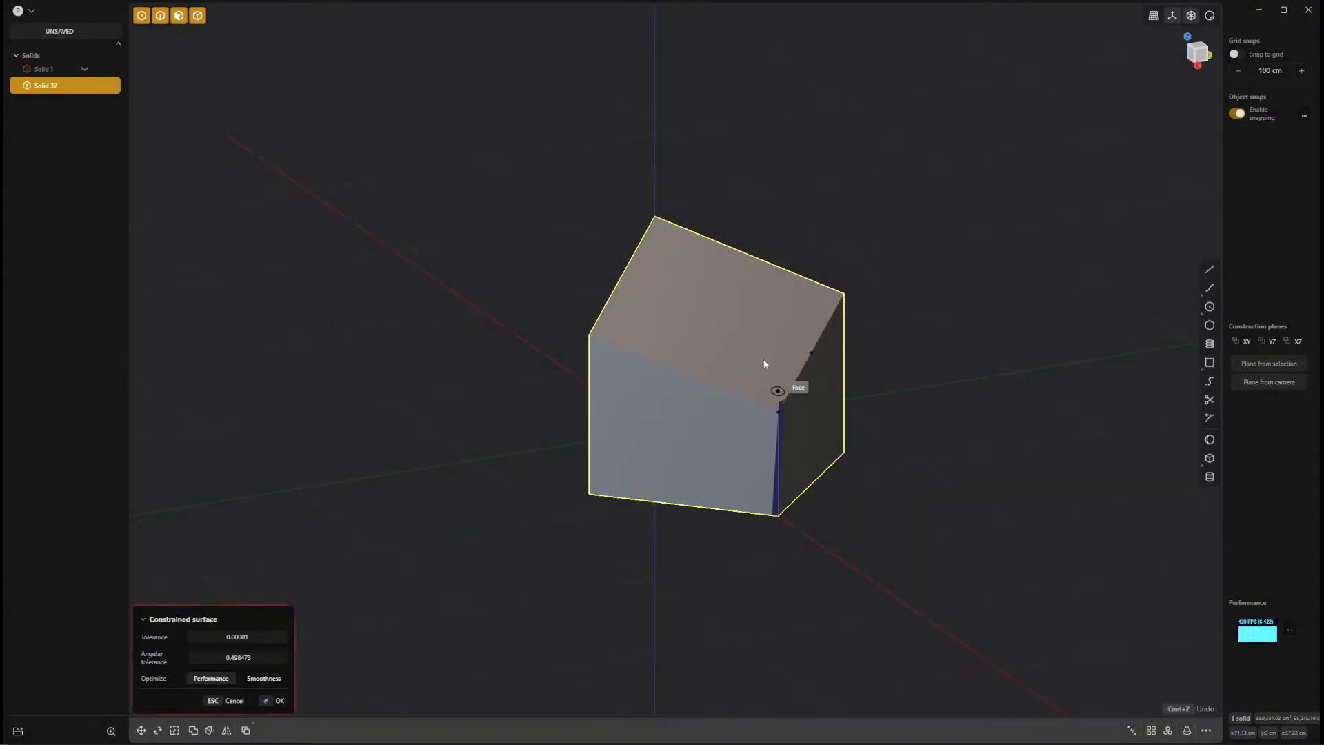
pyautogui.click(654, 218)
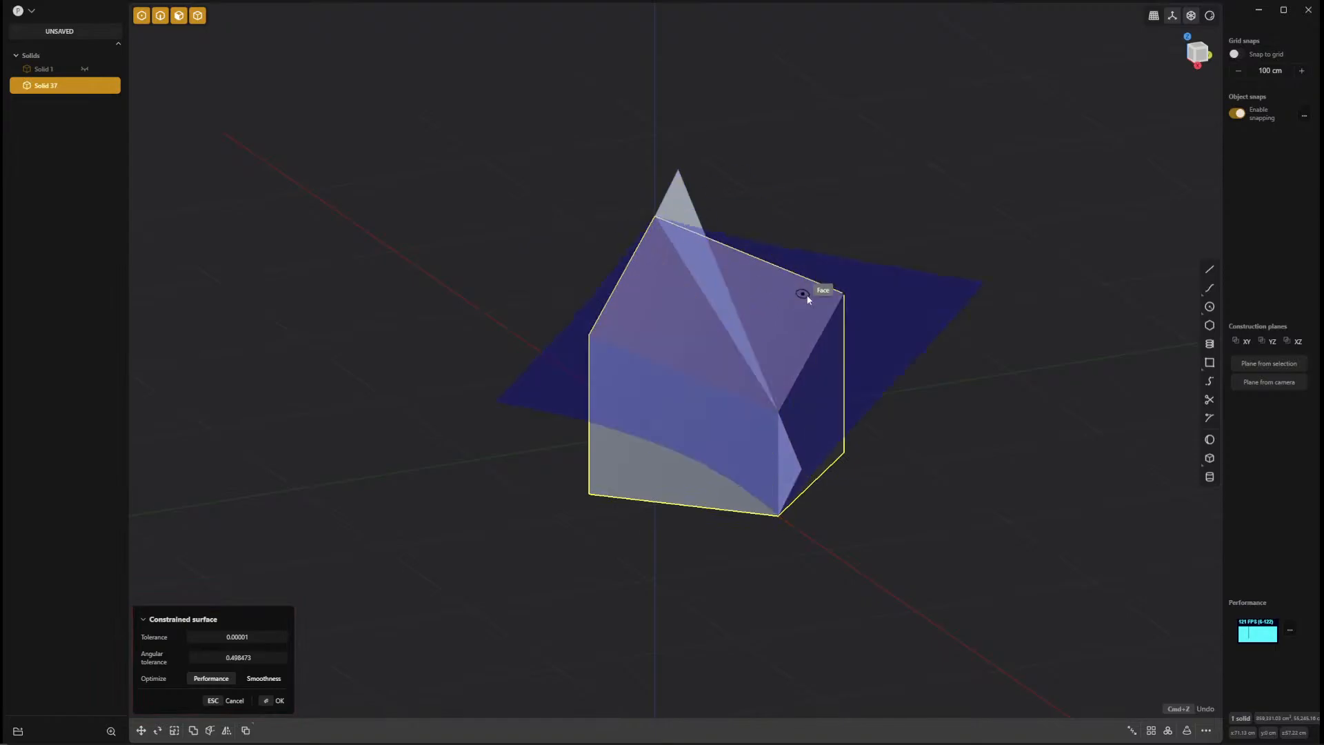
pyautogui.click(845, 295)
pyautogui.click(600, 338)
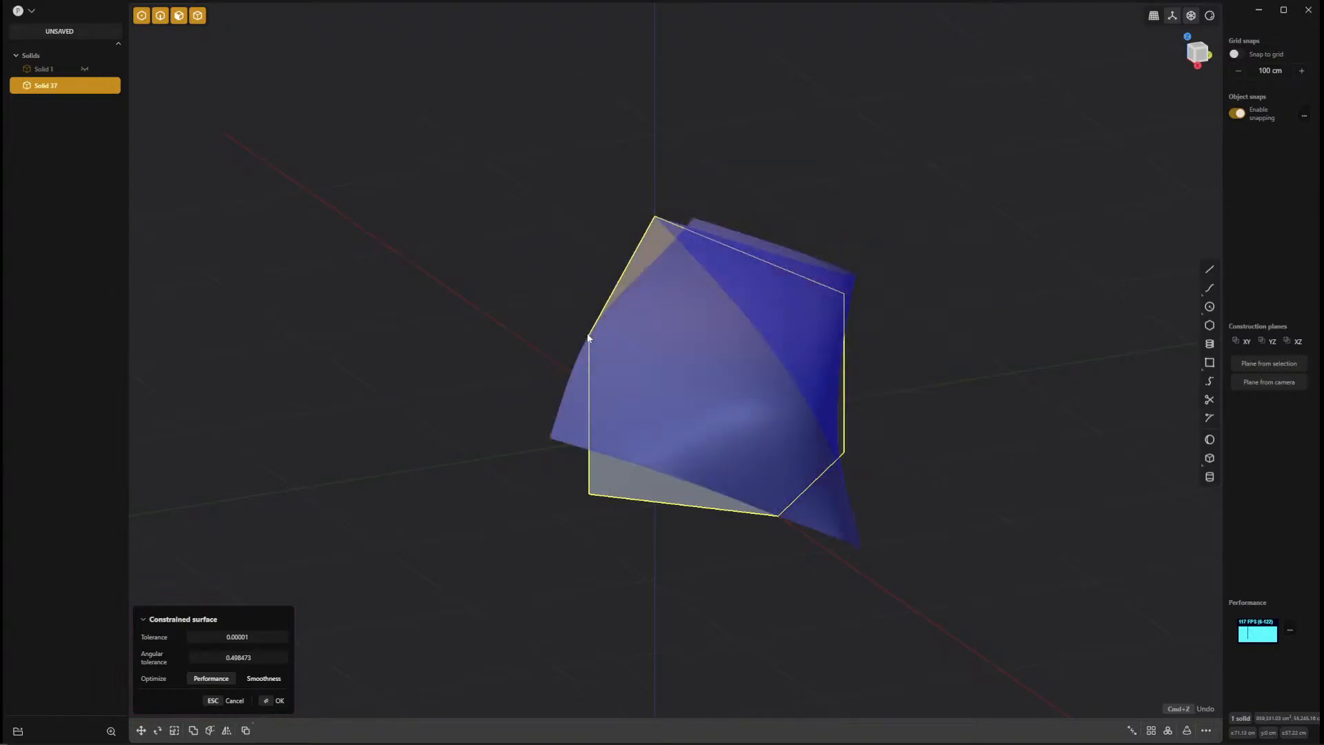
pyautogui.press('Return')
# Inspect the bulging constrained sheet around the box from several angles and delete it.
pyautogui.moveTo(992, 422); pyautogui.dragTo(1163, 558, button='middle')
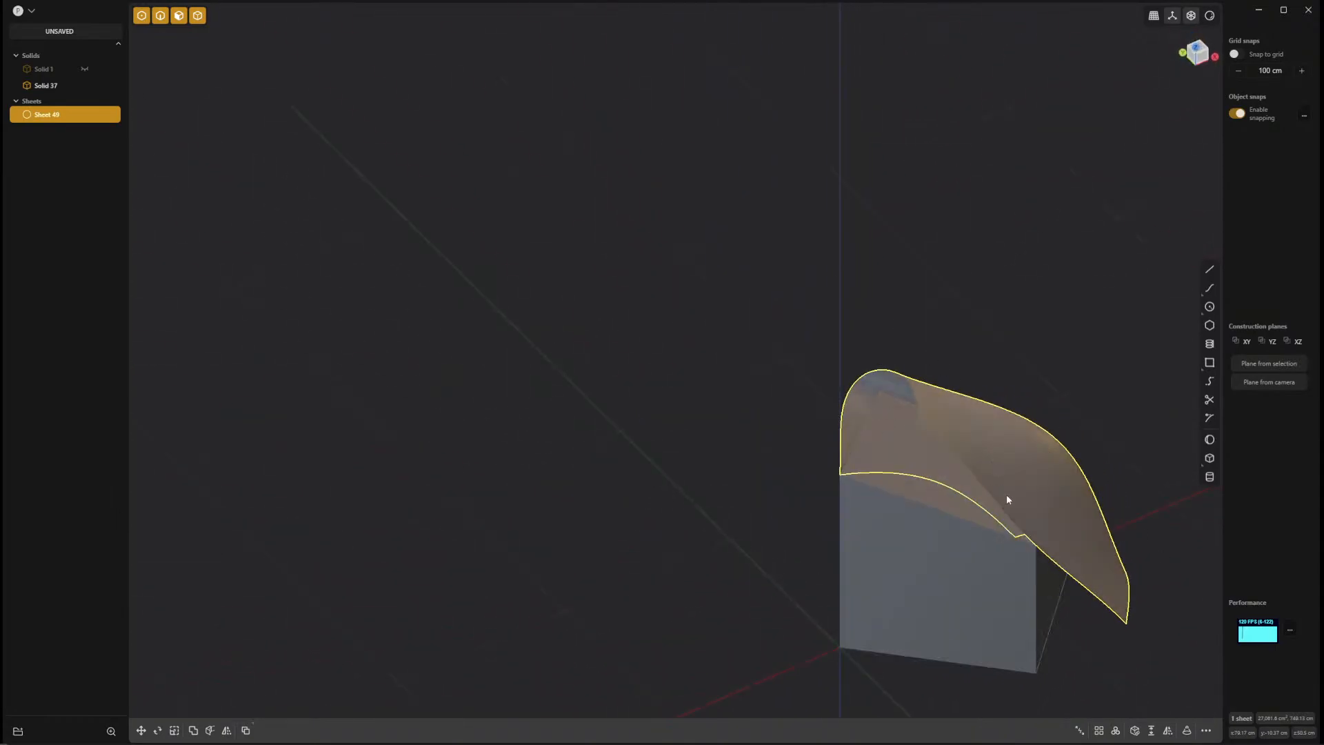
pyautogui.moveTo(1007, 499); pyautogui.dragTo(856, 478, button='middle')
pyautogui.moveTo(966, 519); pyautogui.dragTo(758, 406, button='middle')
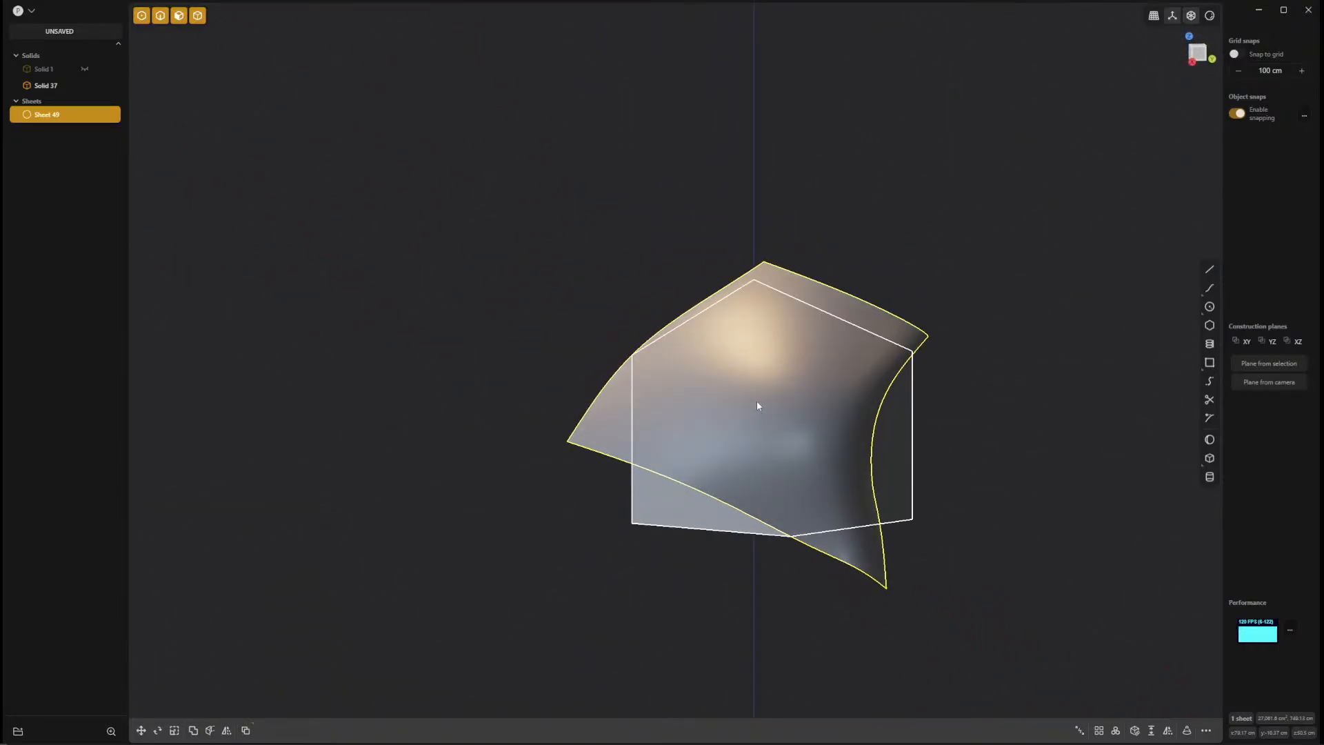
pyautogui.press('Delete')
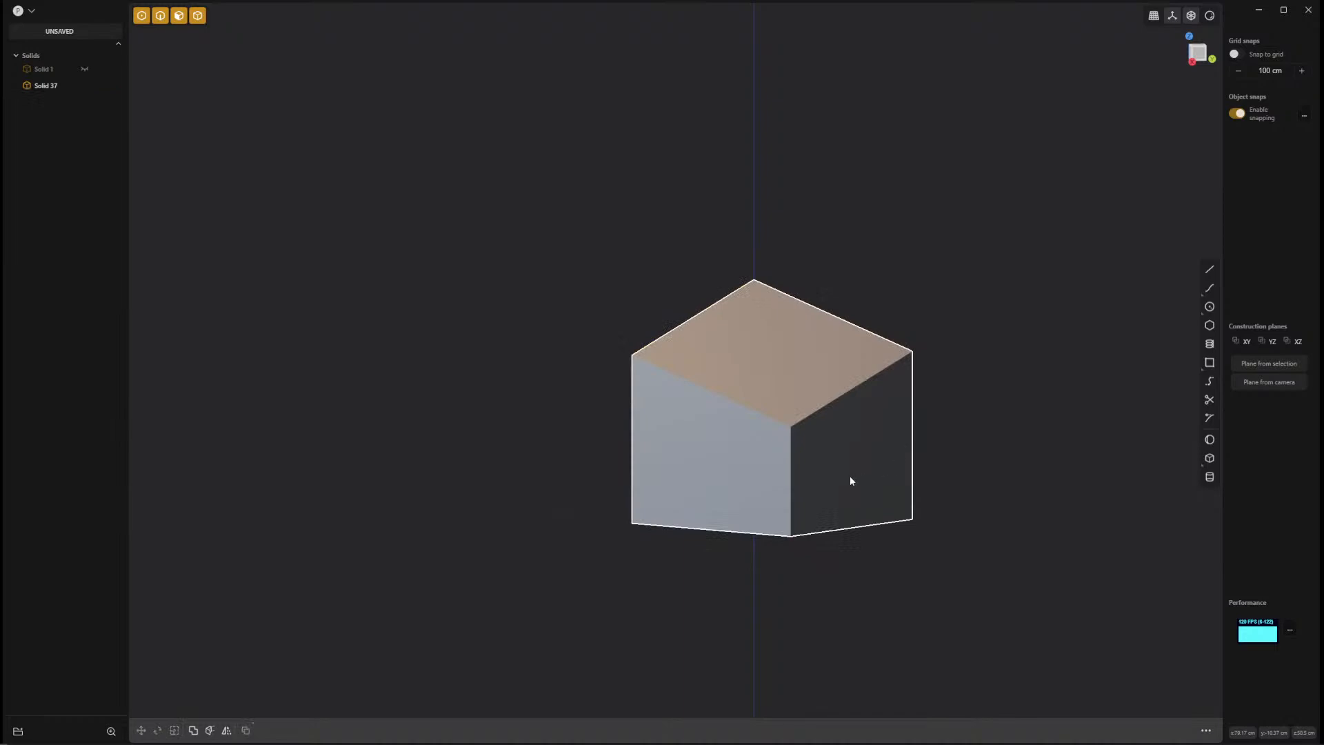
pyautogui.moveTo(851, 476); pyautogui.dragTo(883, 491, button='middle')
pyautogui.click(746, 339)
pyautogui.click(746, 340)
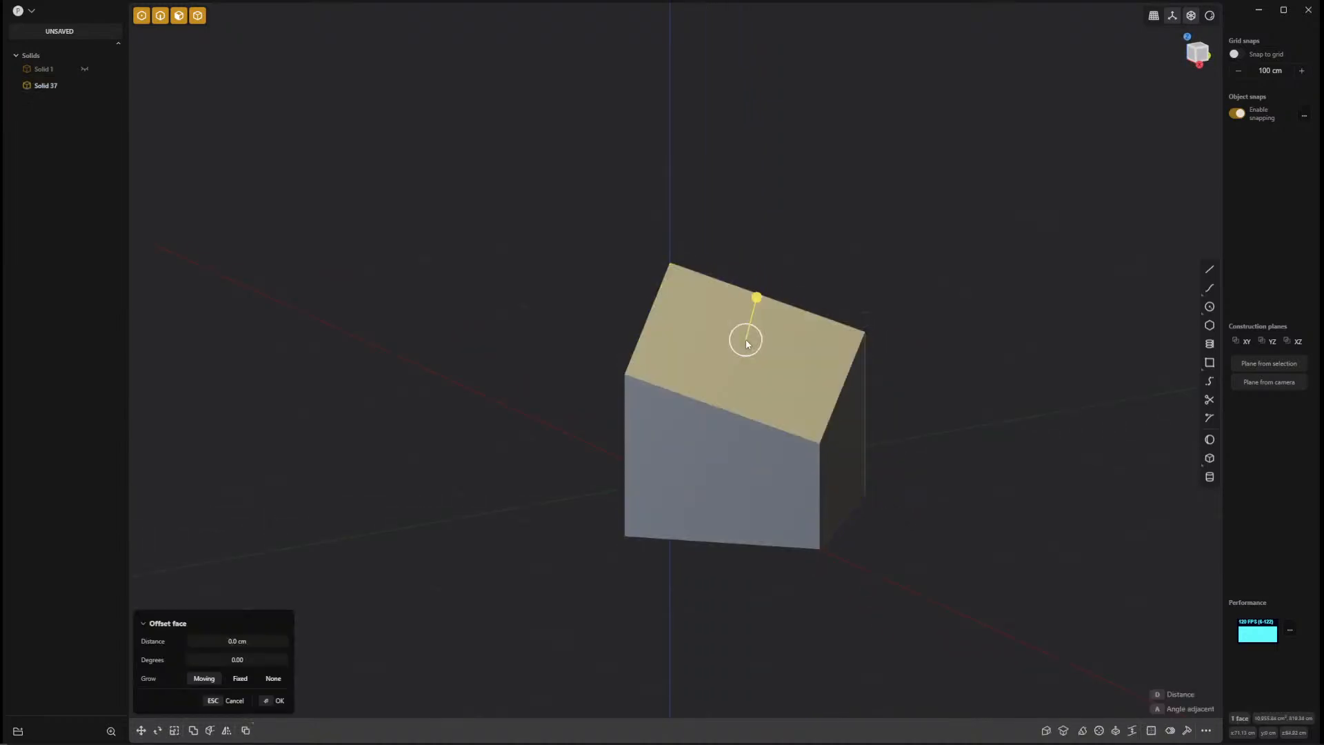
pyautogui.moveTo(757, 302); pyautogui.dragTo(830, 316, button='middle')
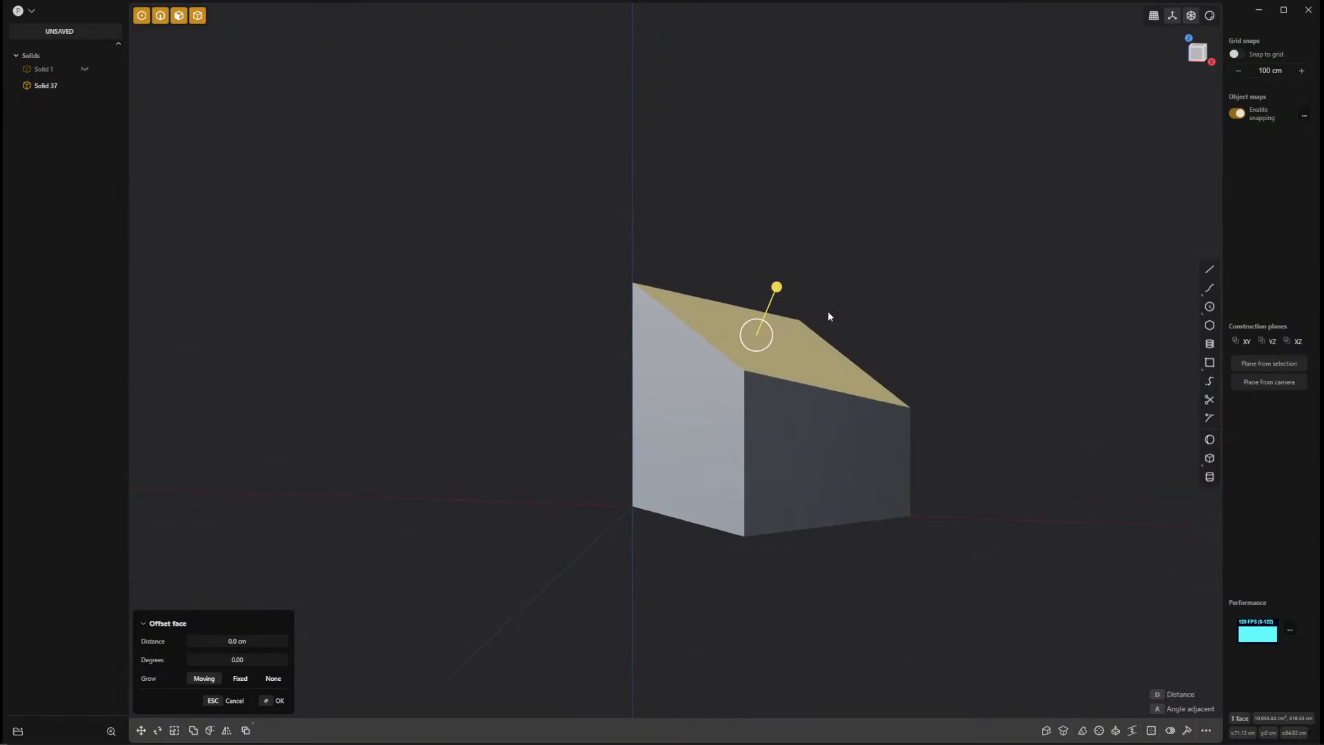
pyautogui.click(910, 428)
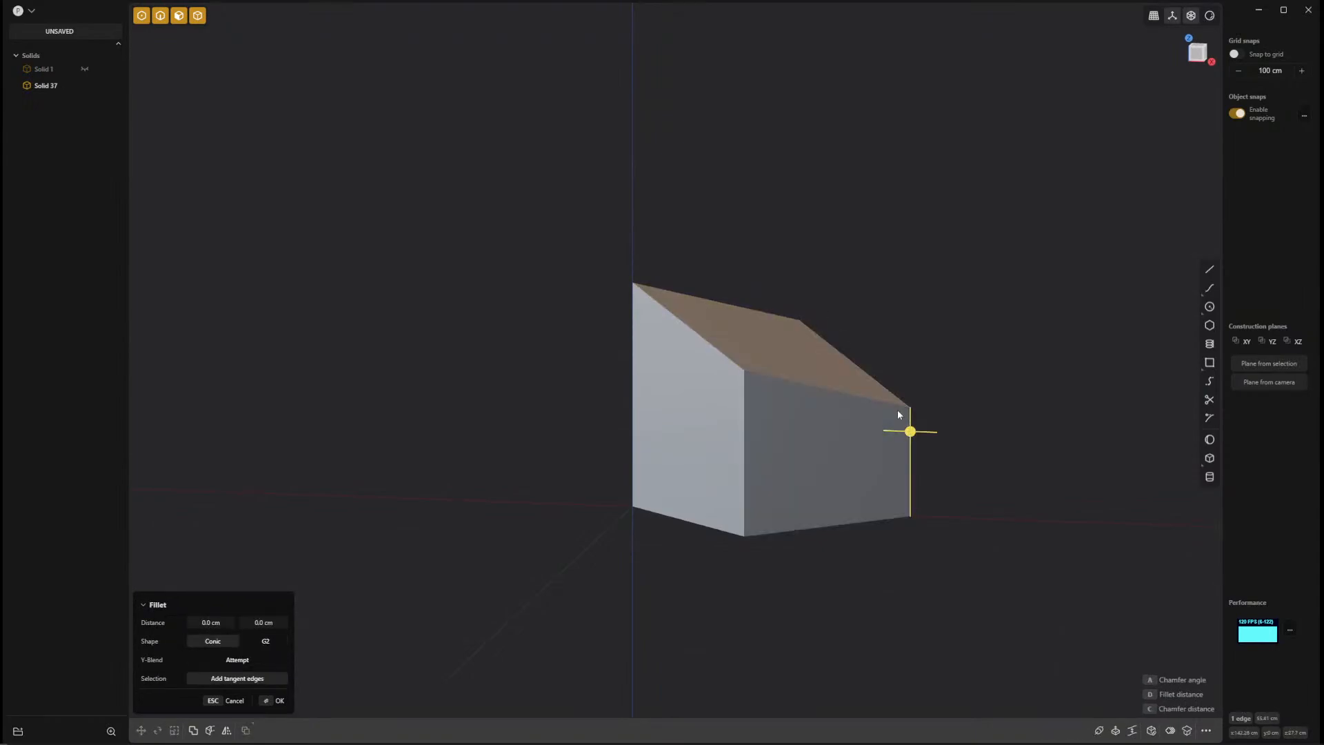
pyautogui.press('Escape')
# Move the box's sloped top face up along the Z axis by about 44.9 cm.
pyautogui.click(781, 358)
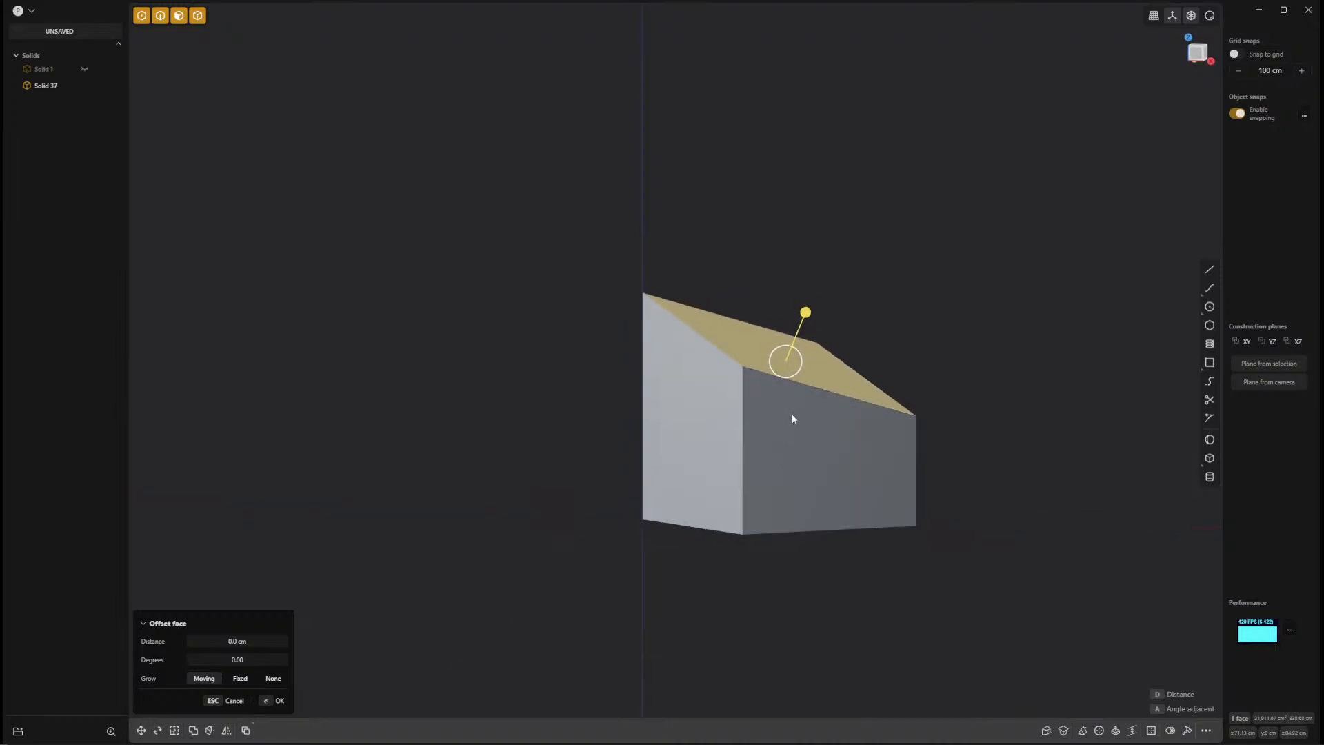
pyautogui.keyDown('shift'); pyautogui.moveTo(792, 417); pyautogui.dragTo(756, 471, button='middle'); pyautogui.keyUp('shift')
pyautogui.press('g')
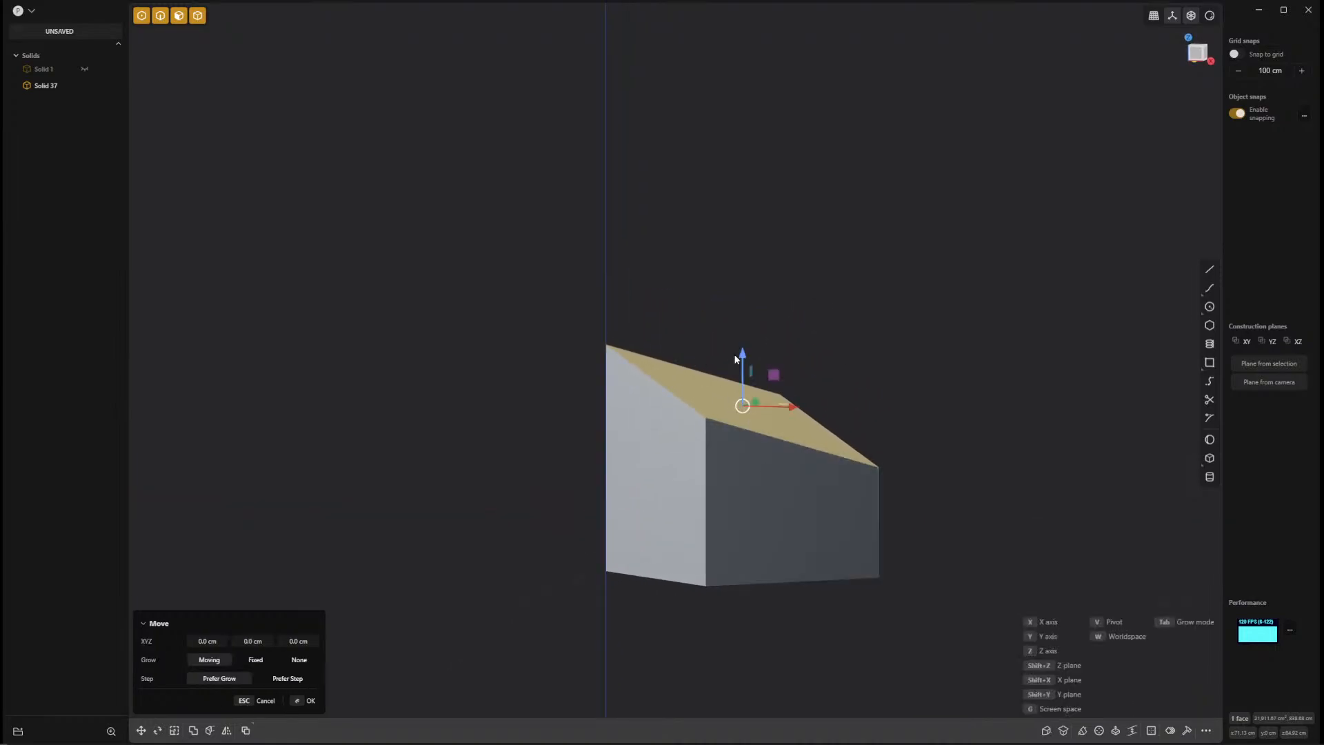
pyautogui.moveTo(743, 355); pyautogui.dragTo(760, 263)
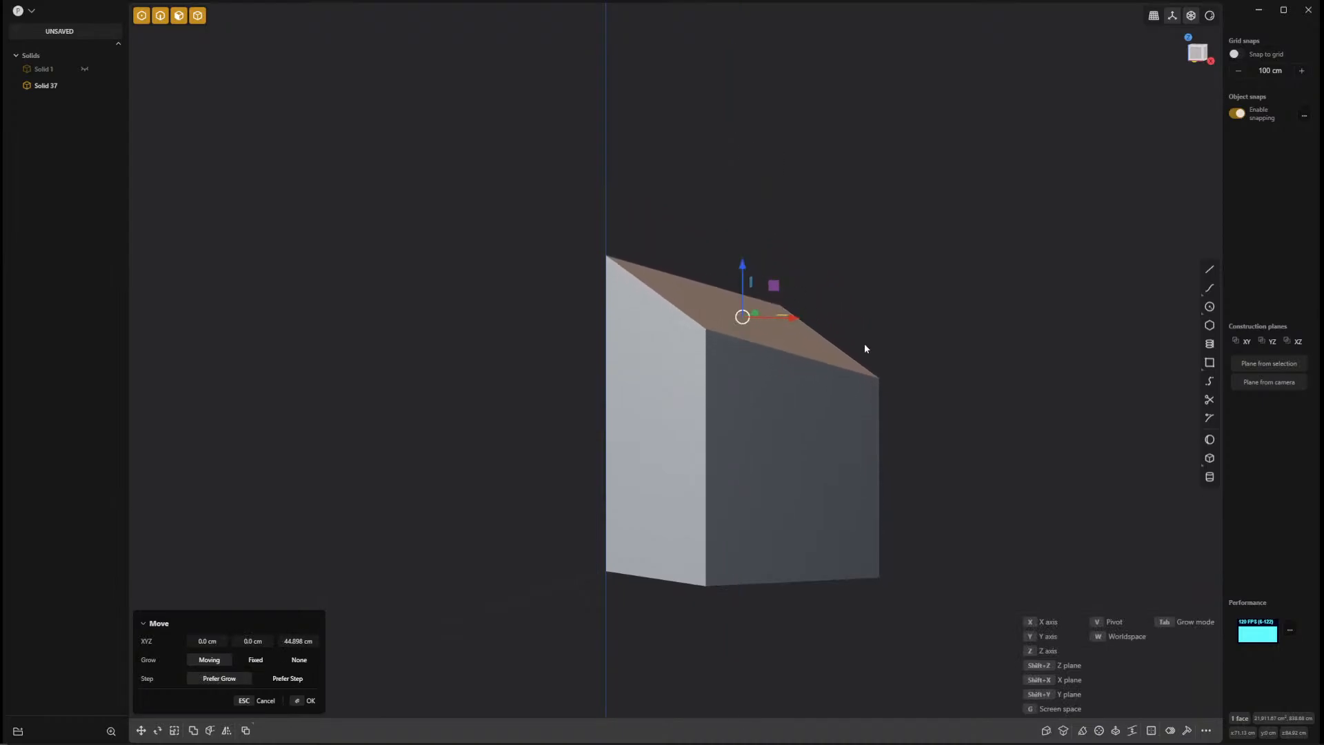
pyautogui.moveTo(866, 349); pyautogui.dragTo(625, 494, button='middle')
pyautogui.press('Return')
# Try a Constrained Surface through the taller box's highest top corner, its front bottom corner and both side bottom corners.
pyautogui.moveTo(915, 410); pyautogui.dragTo(954, 434, button='middle')
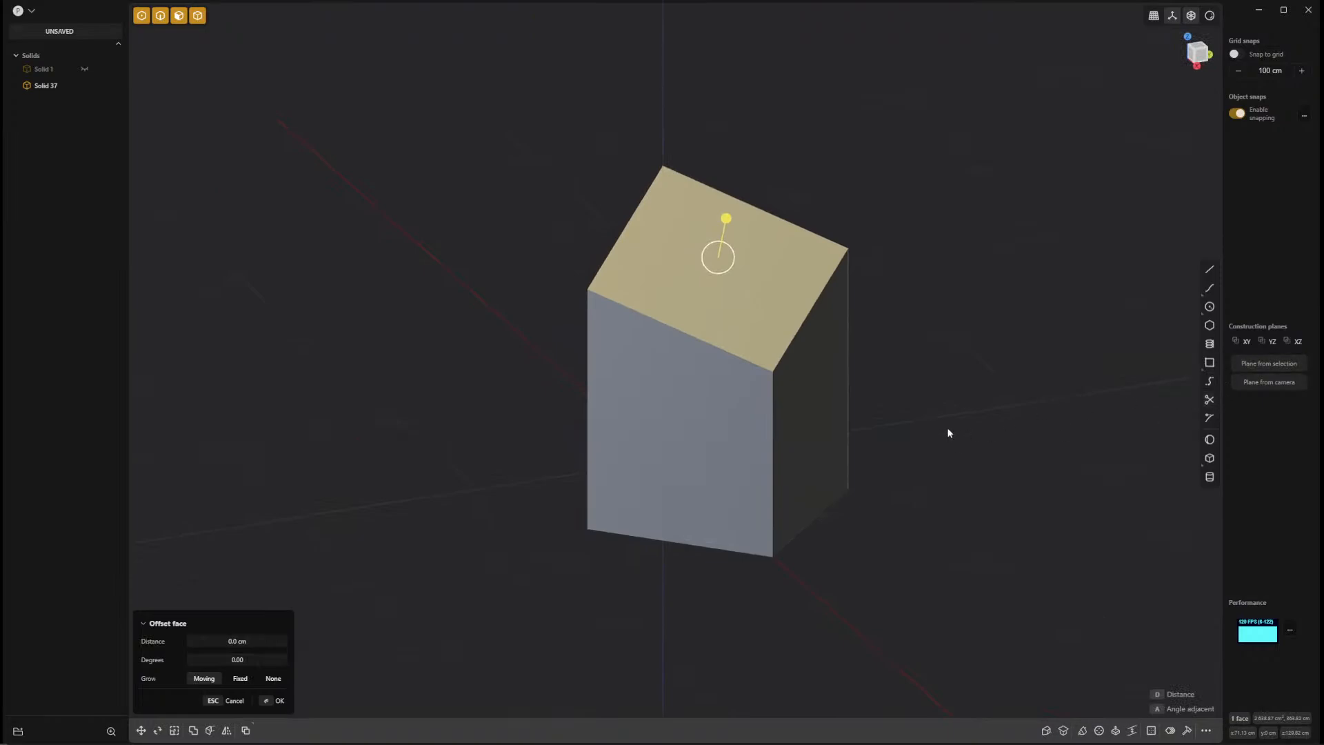
pyautogui.rightClick(947, 428)
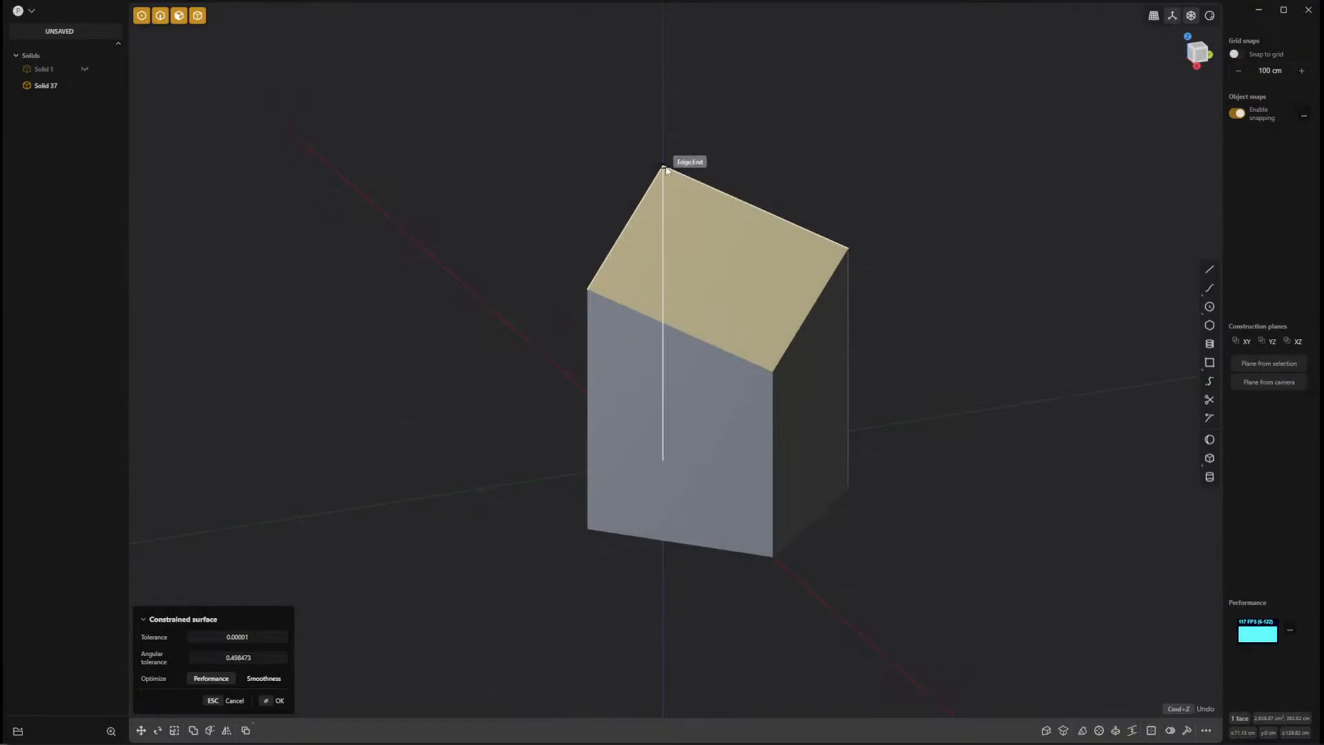
pyautogui.click(772, 555)
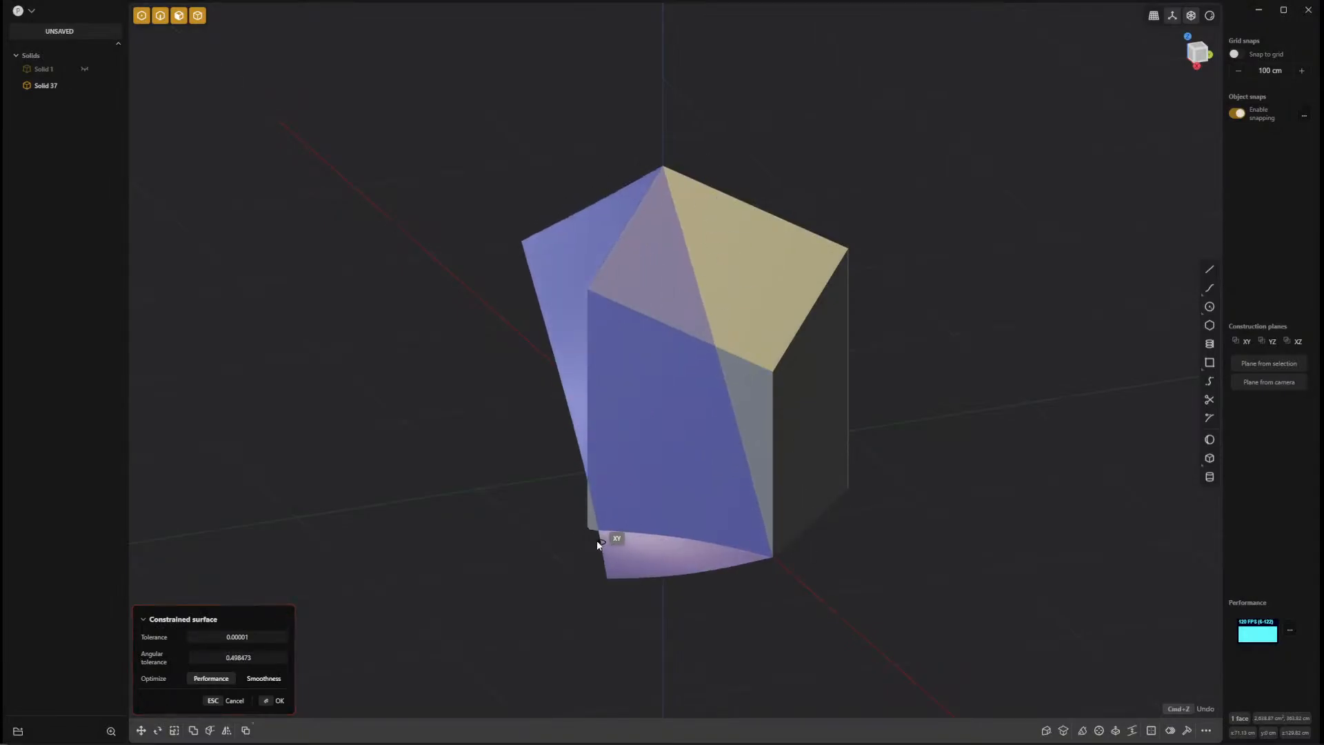
pyautogui.click(589, 530)
pyautogui.click(847, 490)
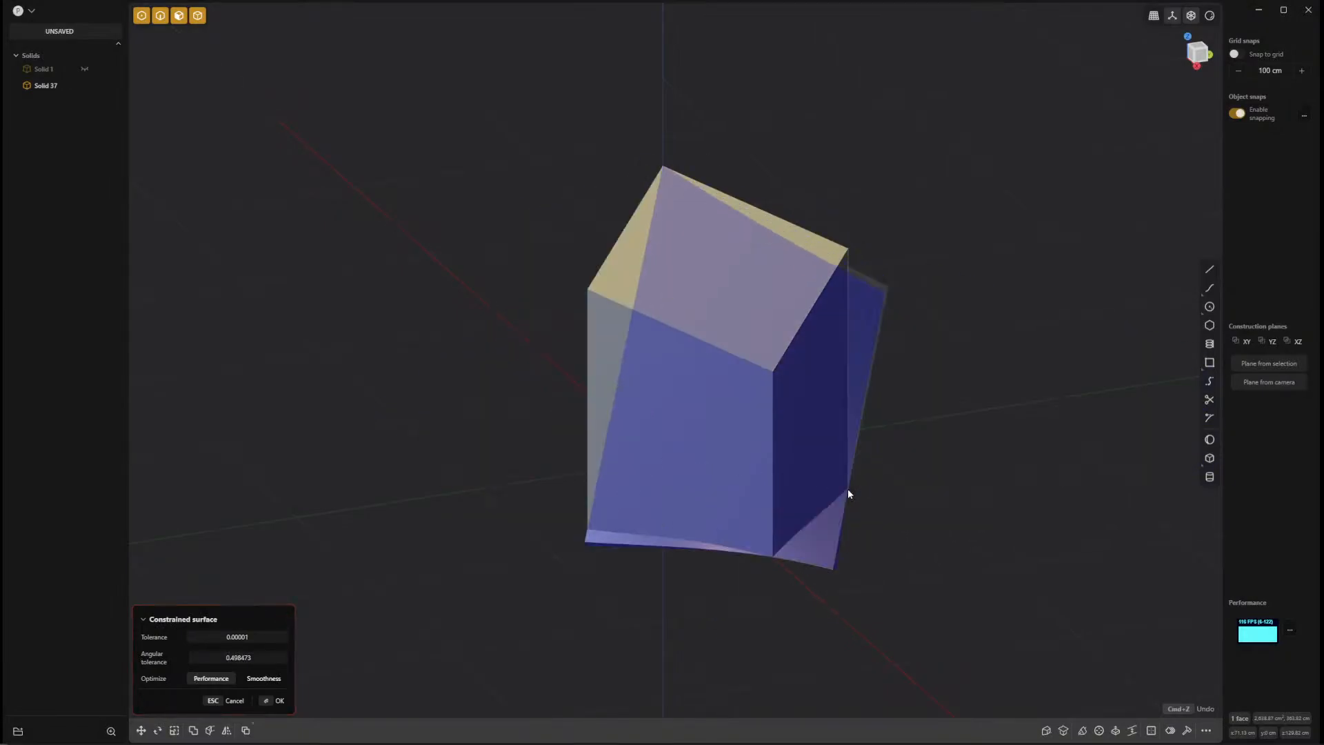
pyautogui.rightClick(945, 559)
# Hide the box solid and inspect the curved sheet from several angles and in the right view.
pyautogui.moveTo(971, 538); pyautogui.dragTo(1042, 473, button='middle')
pyautogui.click(668, 458)
pyautogui.press('h')
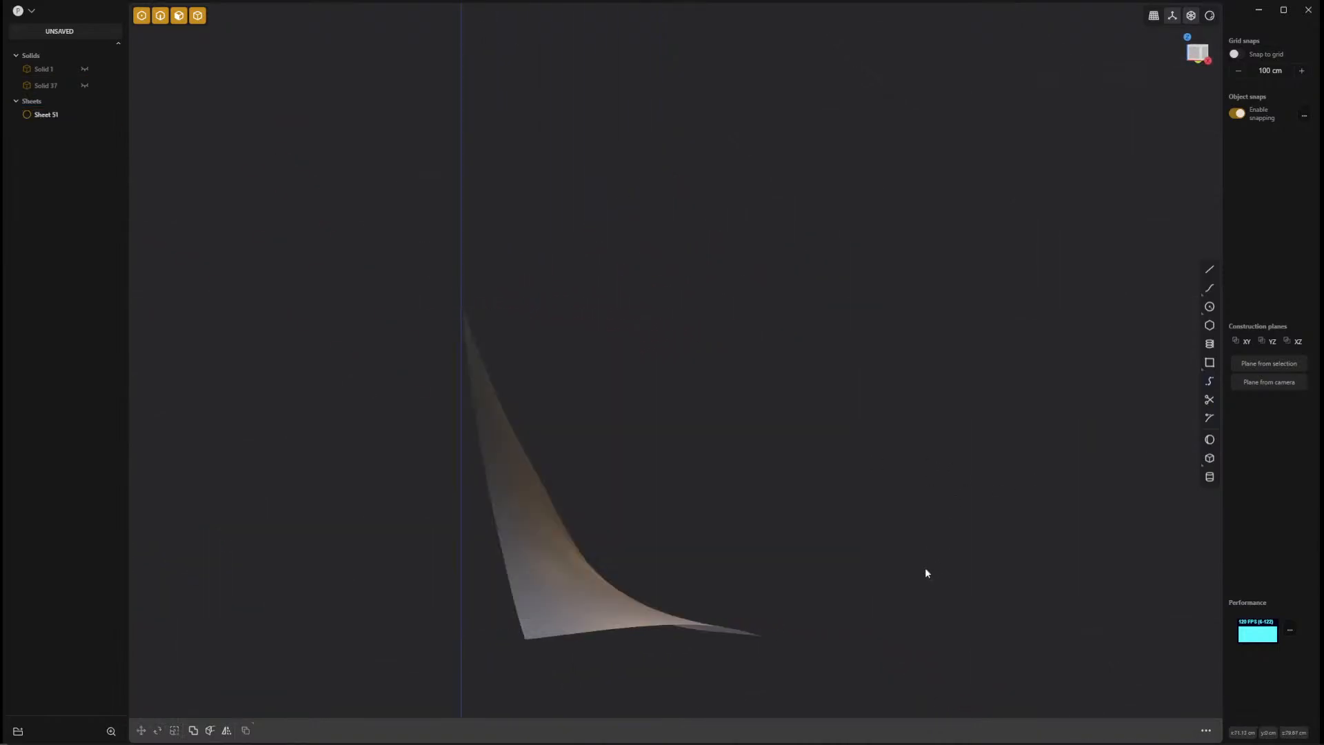
pyautogui.moveTo(925, 571); pyautogui.dragTo(795, 615, button='middle')
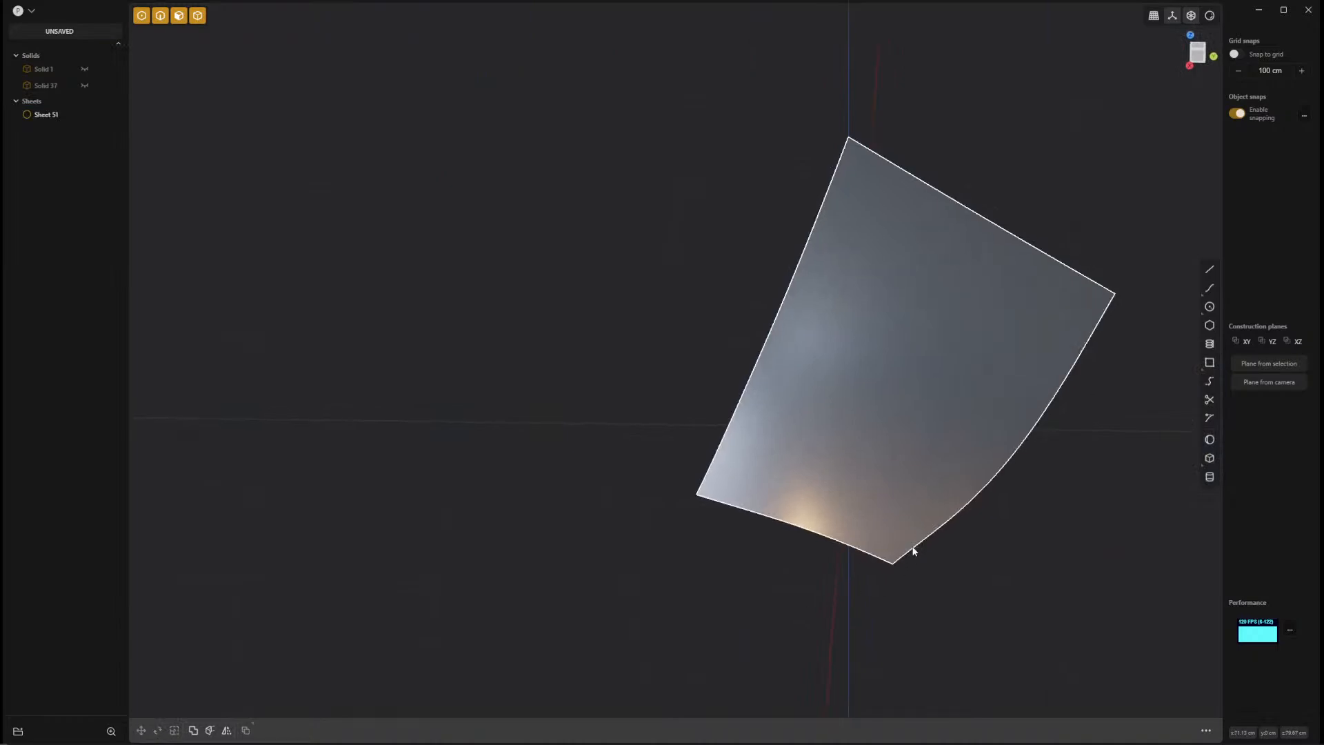
pyautogui.moveTo(914, 551); pyautogui.dragTo(751, 433, button='middle')
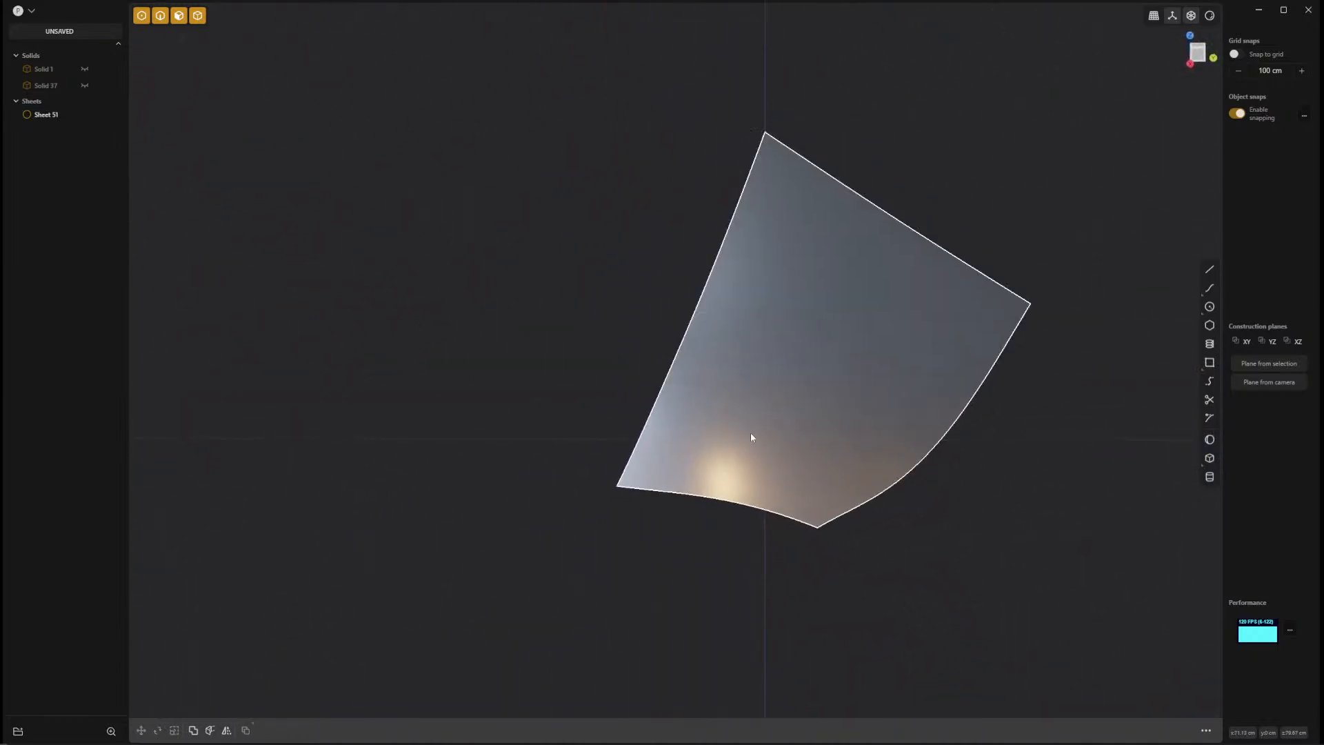
pyautogui.press('KP_3')
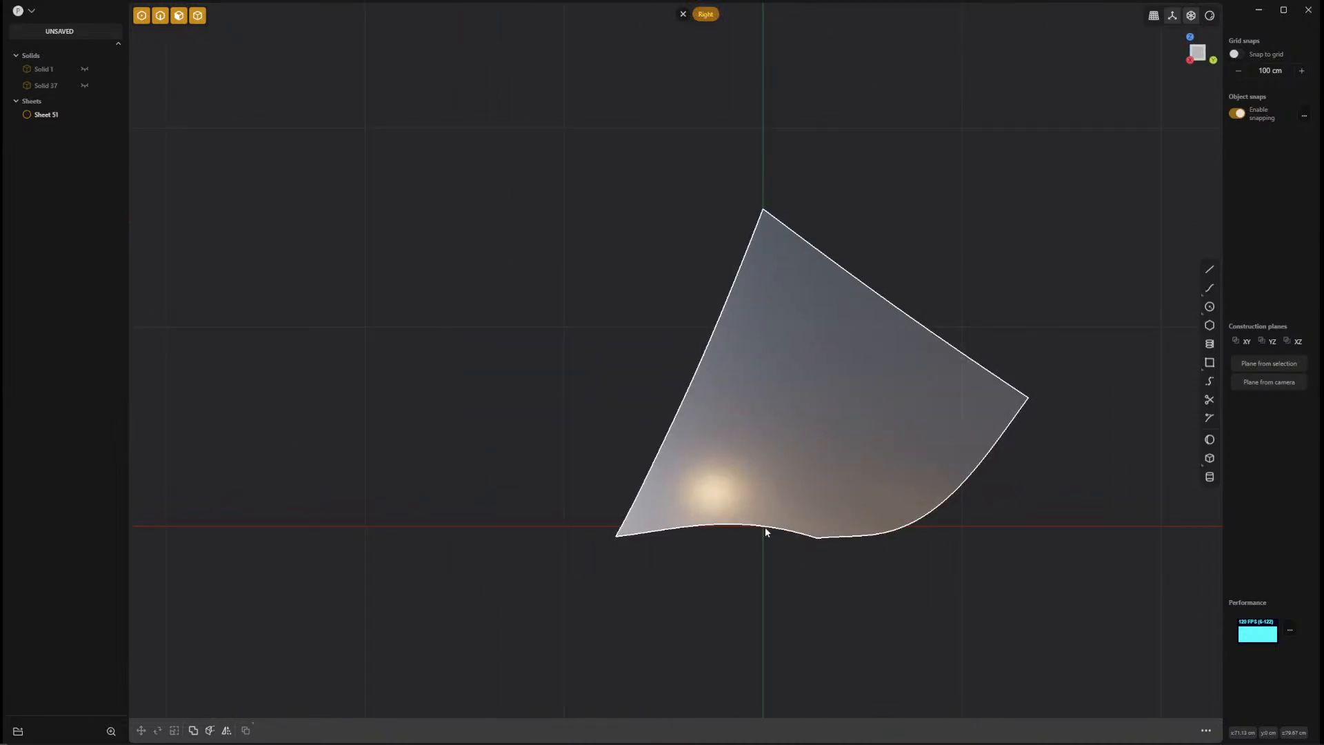
# Show the box solid again and delete the curved sheet.
pyautogui.click(85, 85)
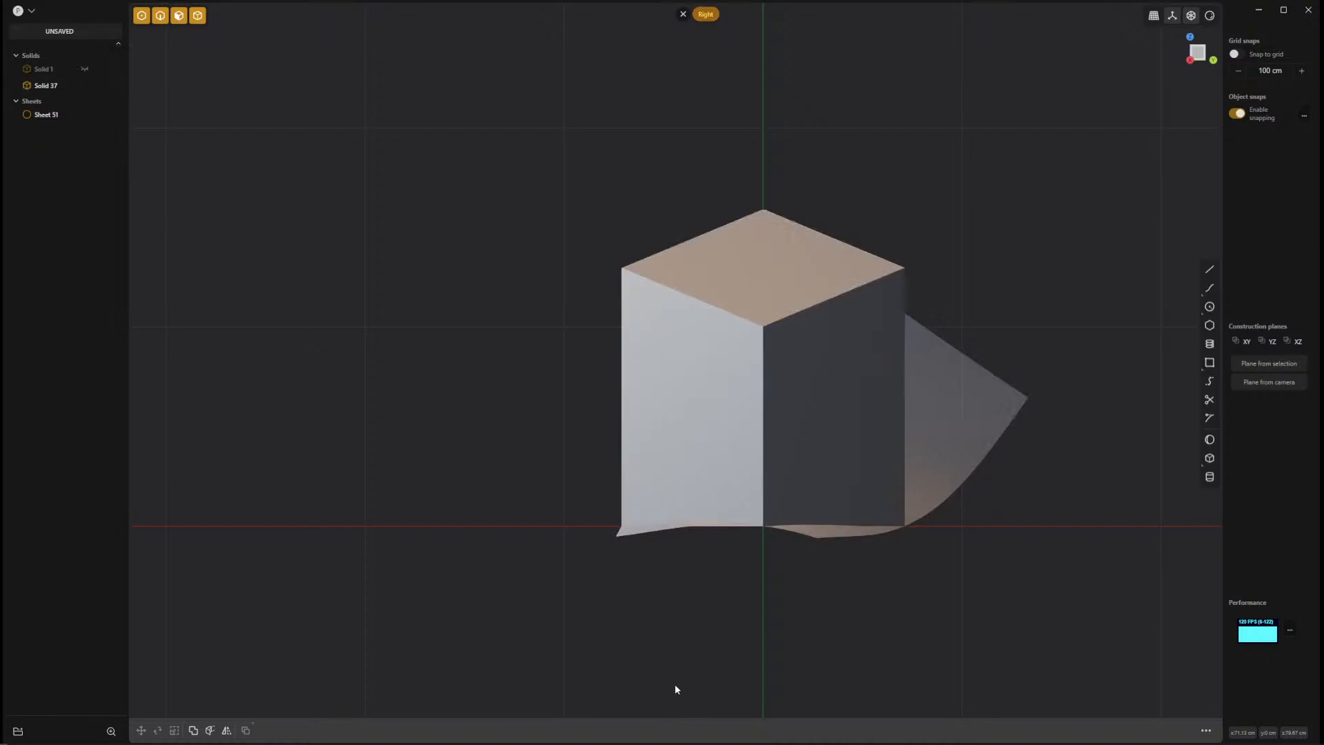
pyautogui.click(960, 429)
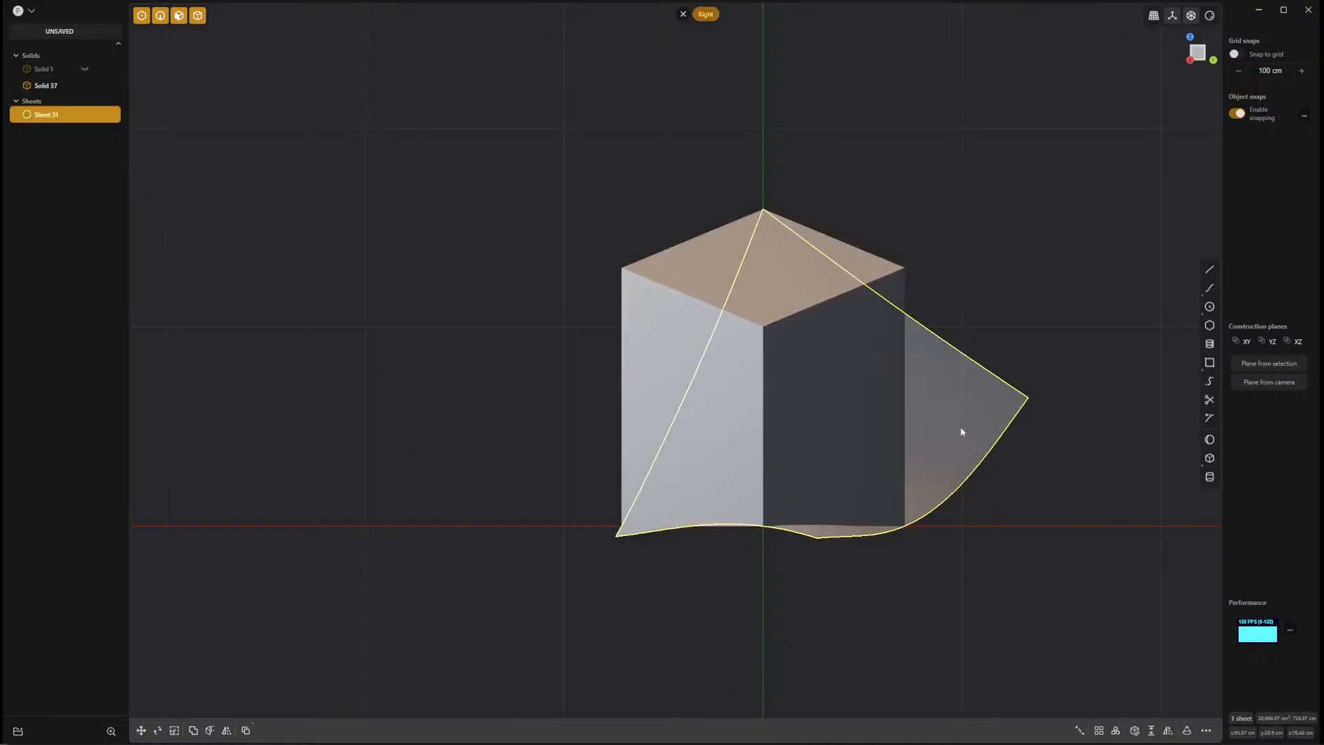
pyautogui.press('Delete')
# Create a Constrained Surface through the box's highest top corner and both side bottom corners, and inspect it in the right view.
pyautogui.press('f')
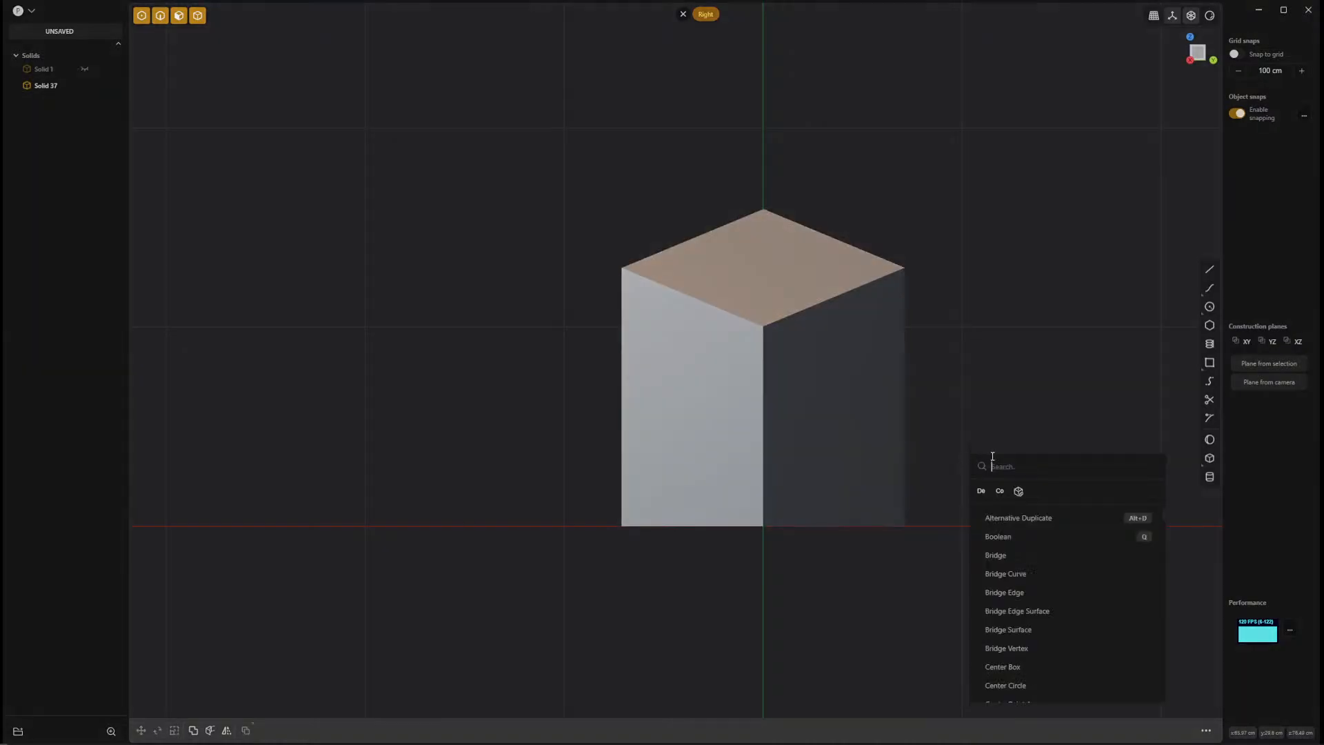
pyautogui.click(1000, 491)
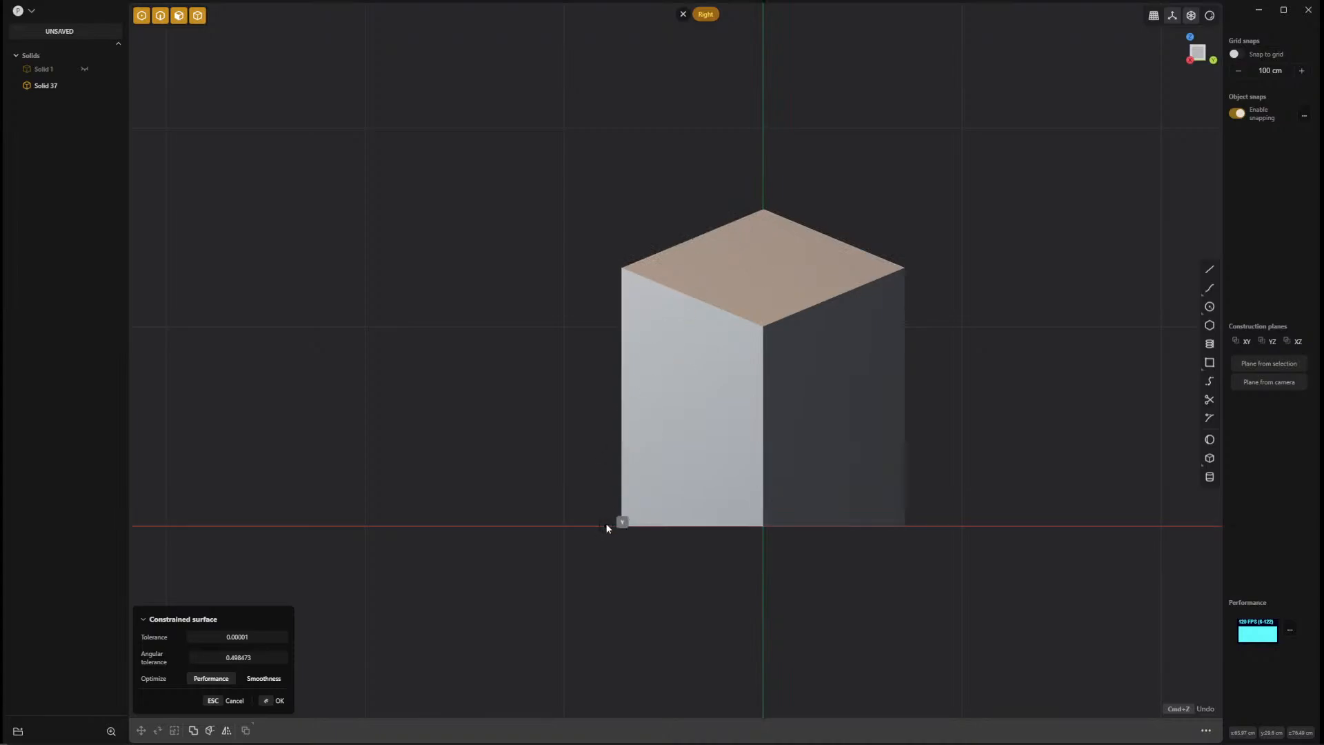
pyautogui.click(618, 525)
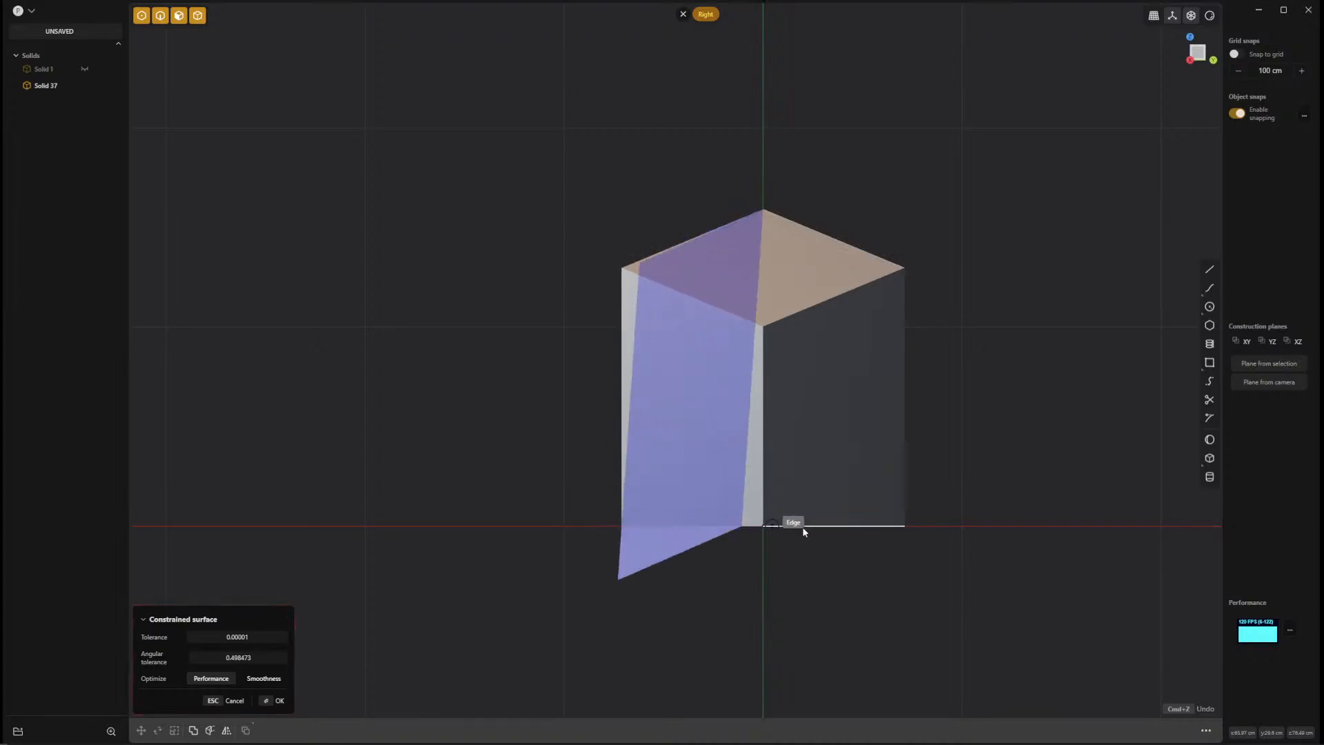
pyautogui.click(907, 525)
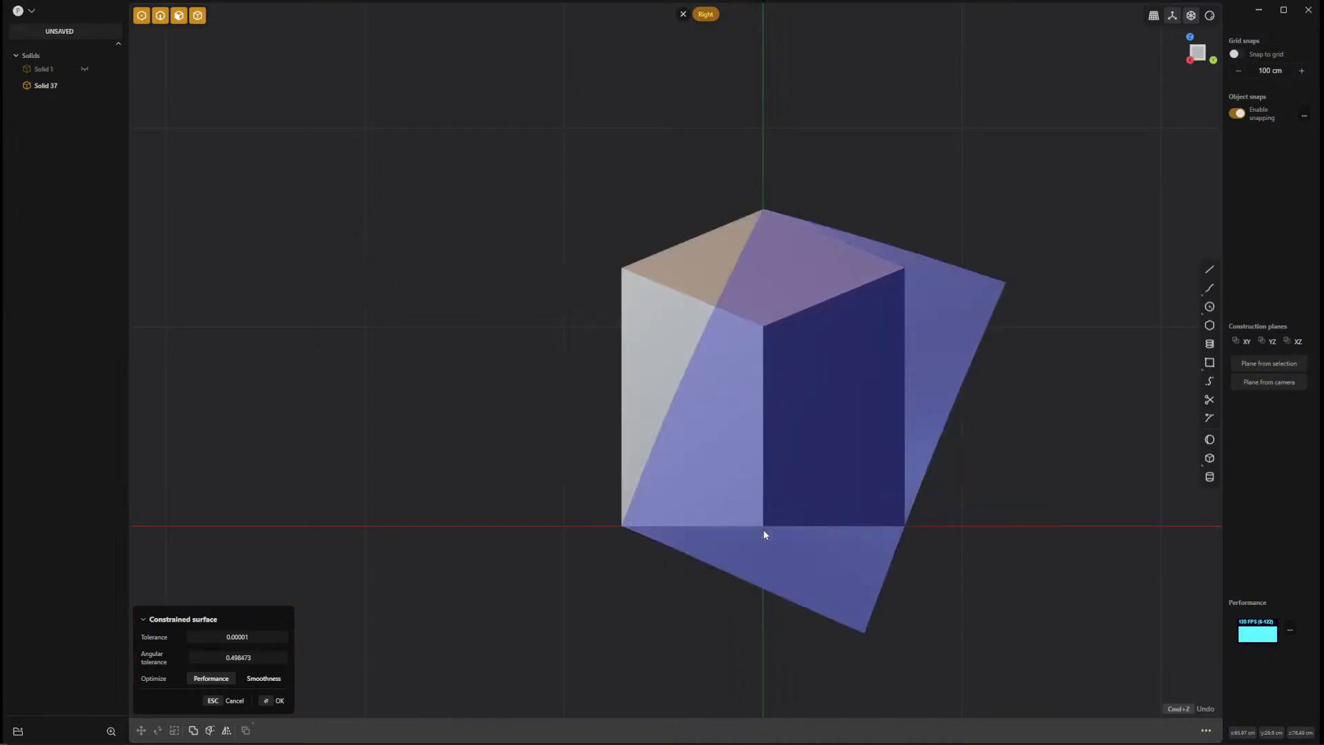
pyautogui.press('Return')
pyautogui.moveTo(1040, 570)
pyautogui.mouseDown(button='middle')
pyautogui.moveTo(1194, 567)
pyautogui.moveTo(1170, 581)
pyautogui.moveTo(1058, 577)
pyautogui.mouseUp(button='middle')
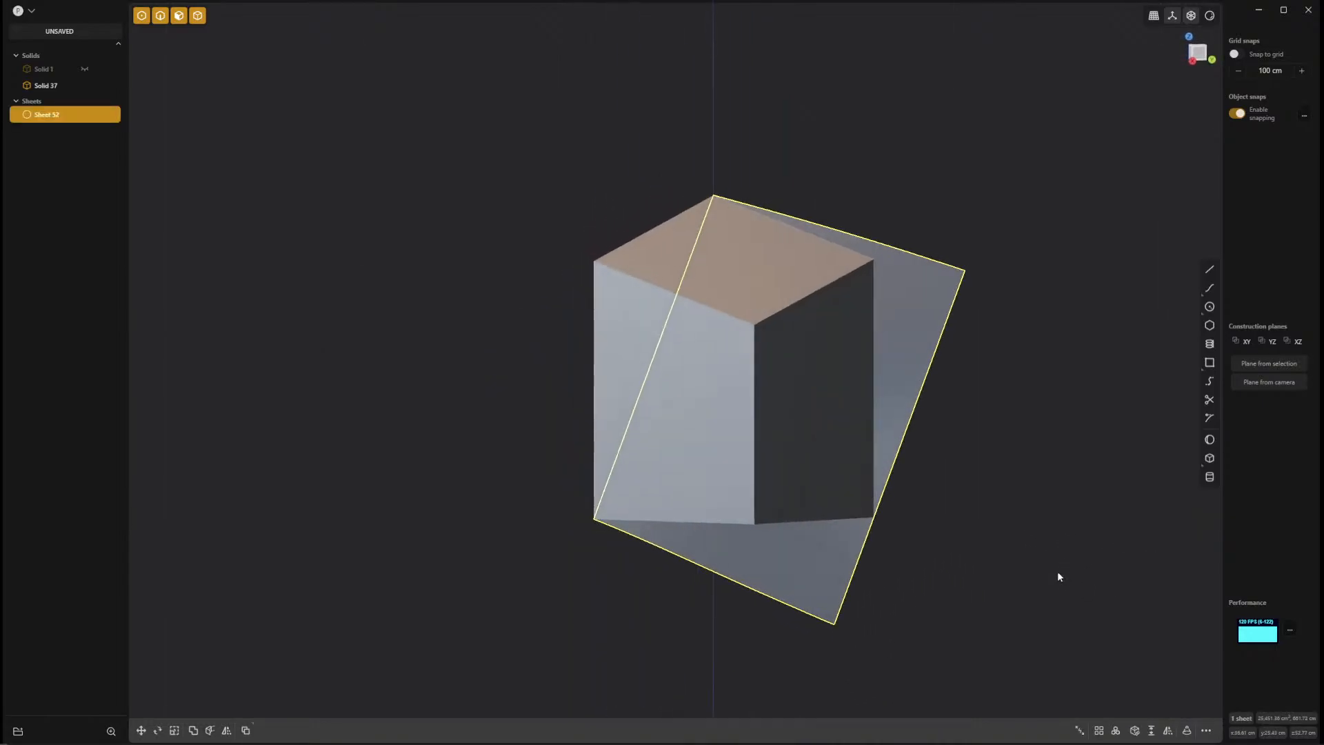
pyautogui.keyDown('shift'); pyautogui.moveTo(915, 486); pyautogui.dragTo(908, 485, button='middle'); pyautogui.keyUp('shift')
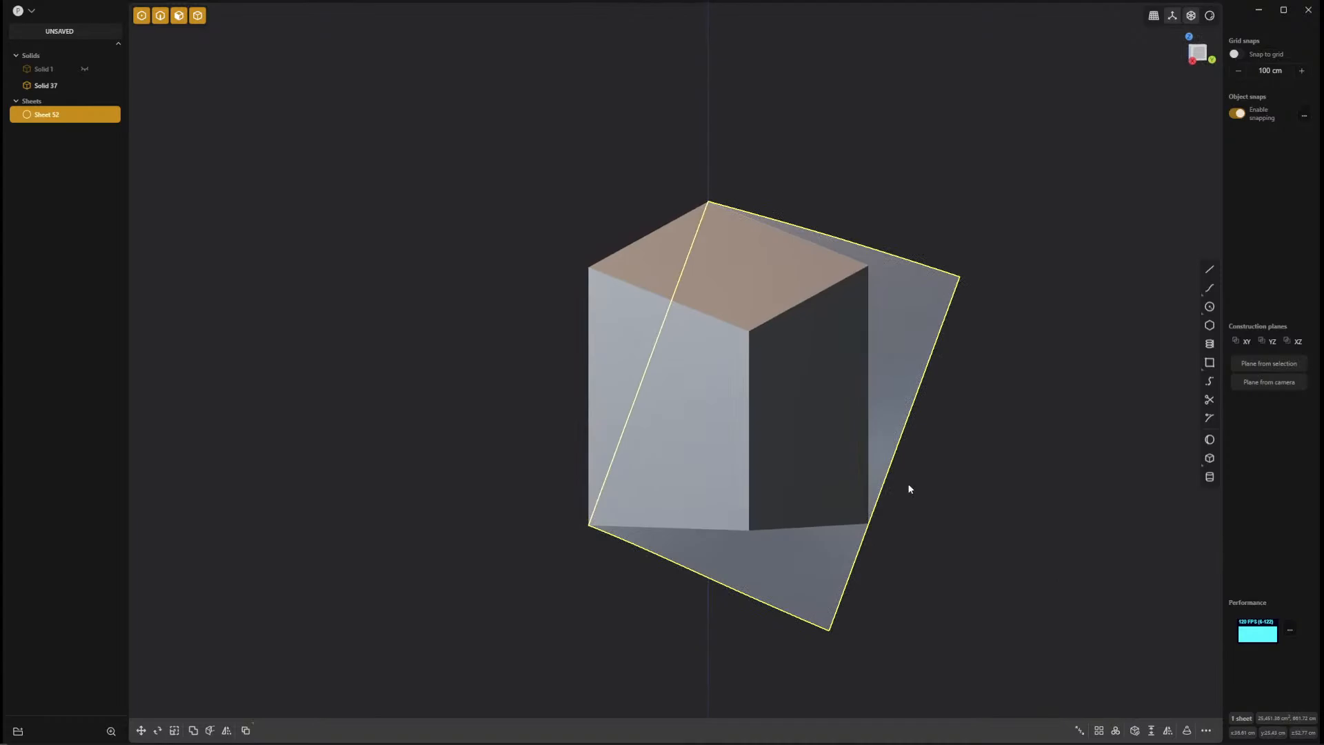
pyautogui.press('KP_3')
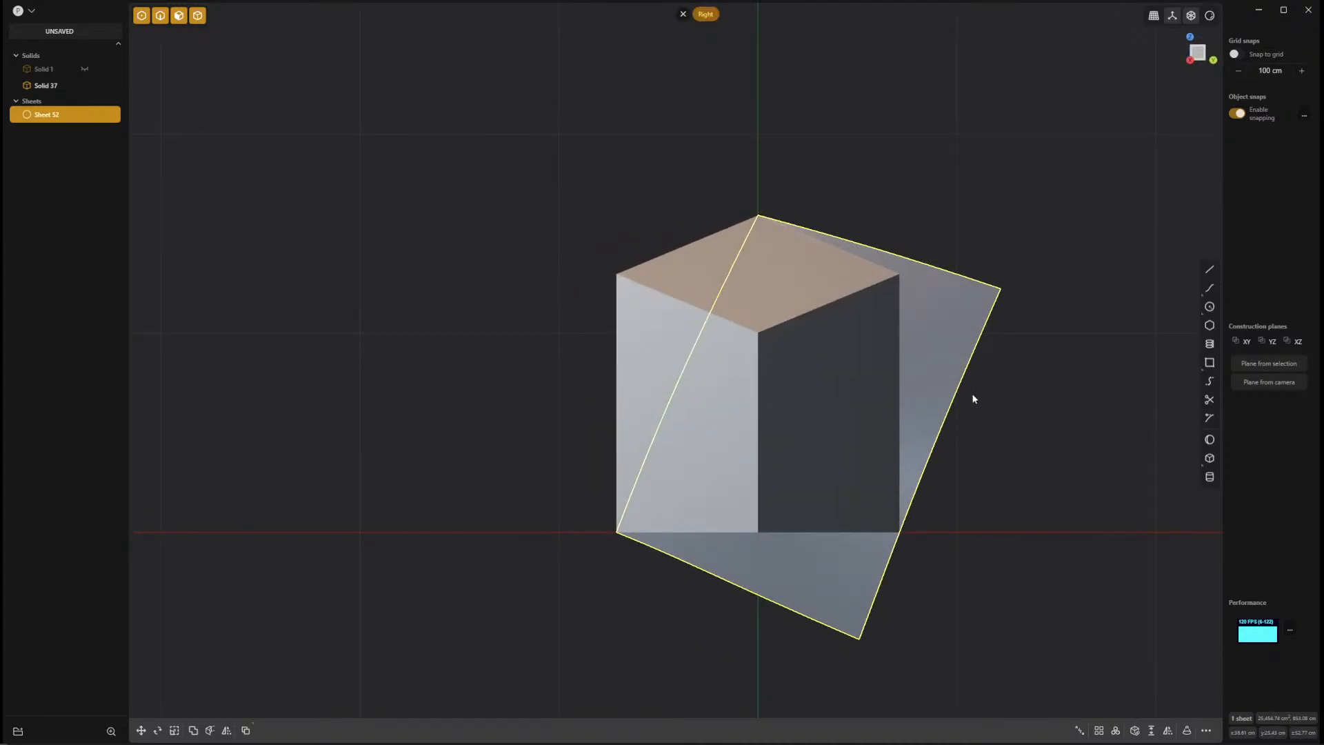
# Delete the curved sheet built through the box's highest top corner and the side bottom corners.
pyautogui.click(1002, 394)
pyautogui.click(951, 296)
pyautogui.press('Delete')
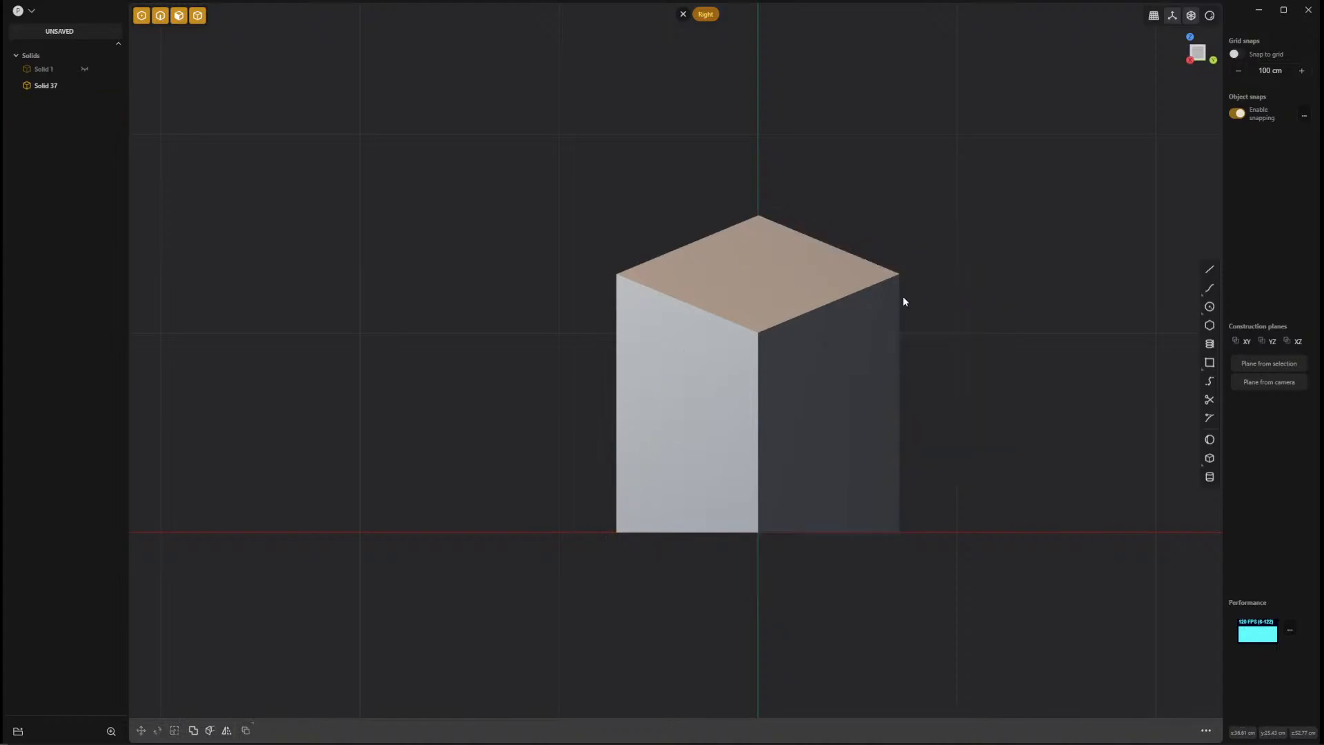
# Rotate the box's sloped top face about its highest corner to make the slope much steeper.
pyautogui.moveTo(904, 299); pyautogui.dragTo(1003, 372, button='middle')
pyautogui.click(757, 303)
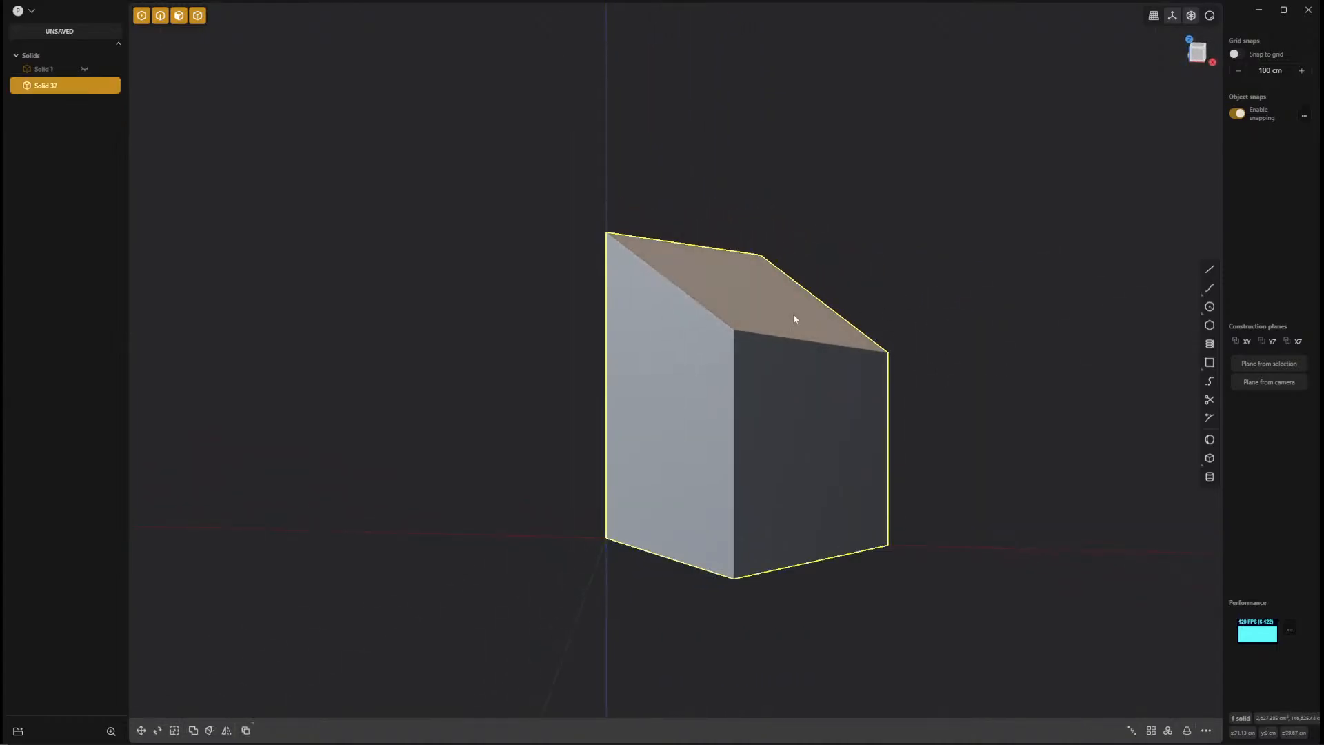
pyautogui.click(741, 295)
pyautogui.moveTo(742, 298)
pyautogui.keyDown('shift'); pyautogui.mouseDown(button='middle')
pyautogui.moveTo(722, 331)
pyautogui.moveTo(722, 305)
pyautogui.mouseUp(button='middle'); pyautogui.keyUp('shift')
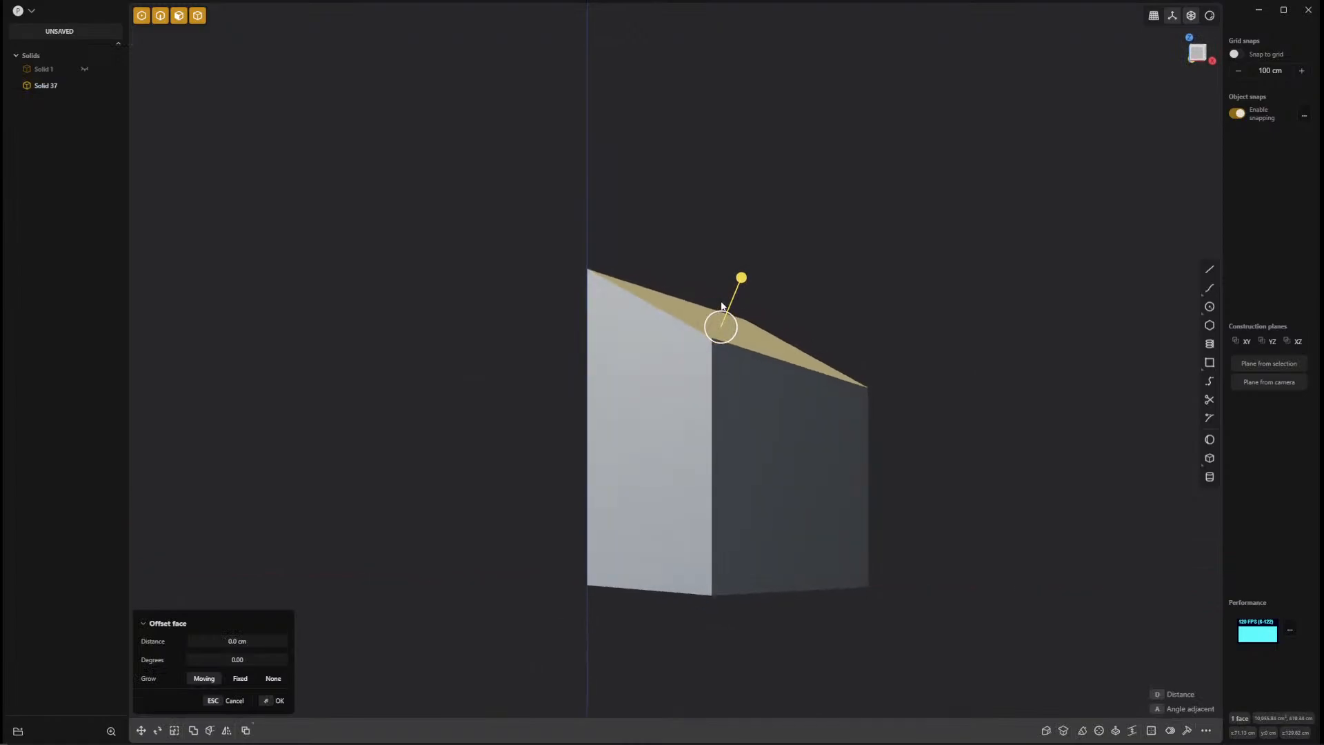
pyautogui.press('r')
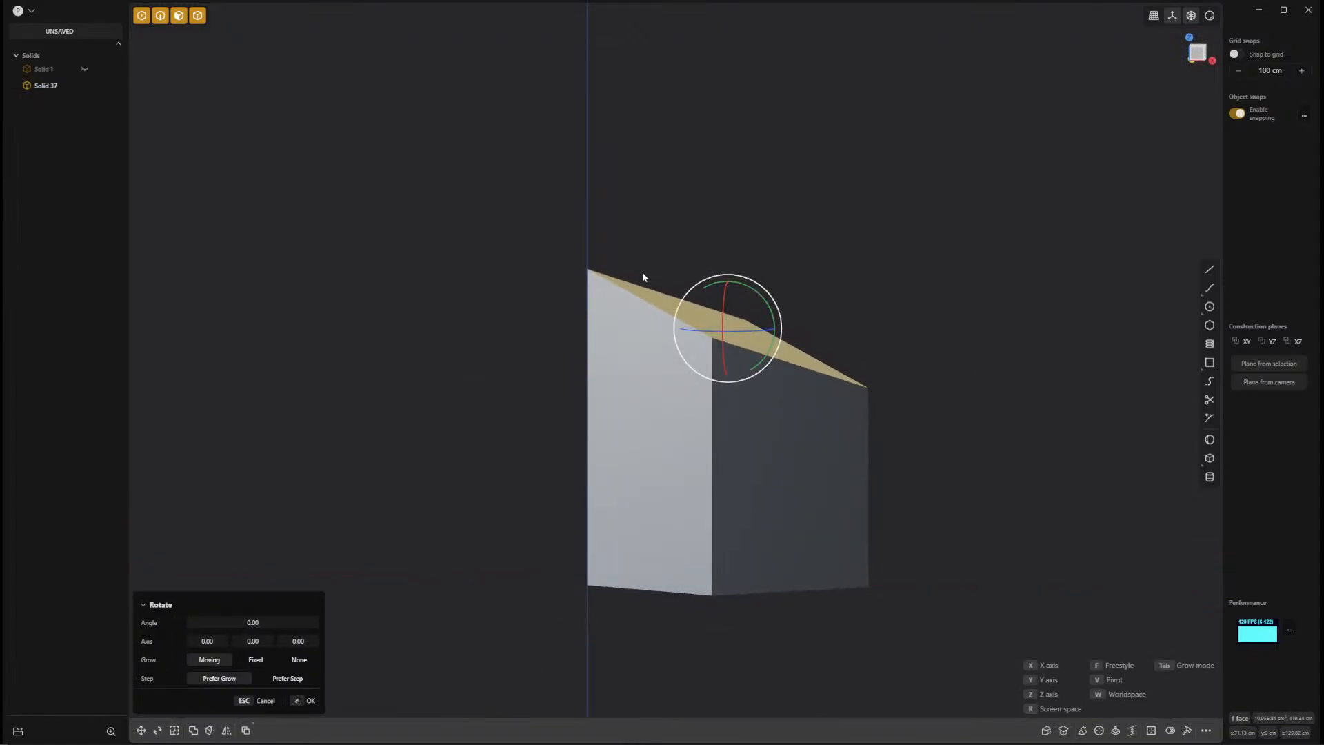
pyautogui.press('v')
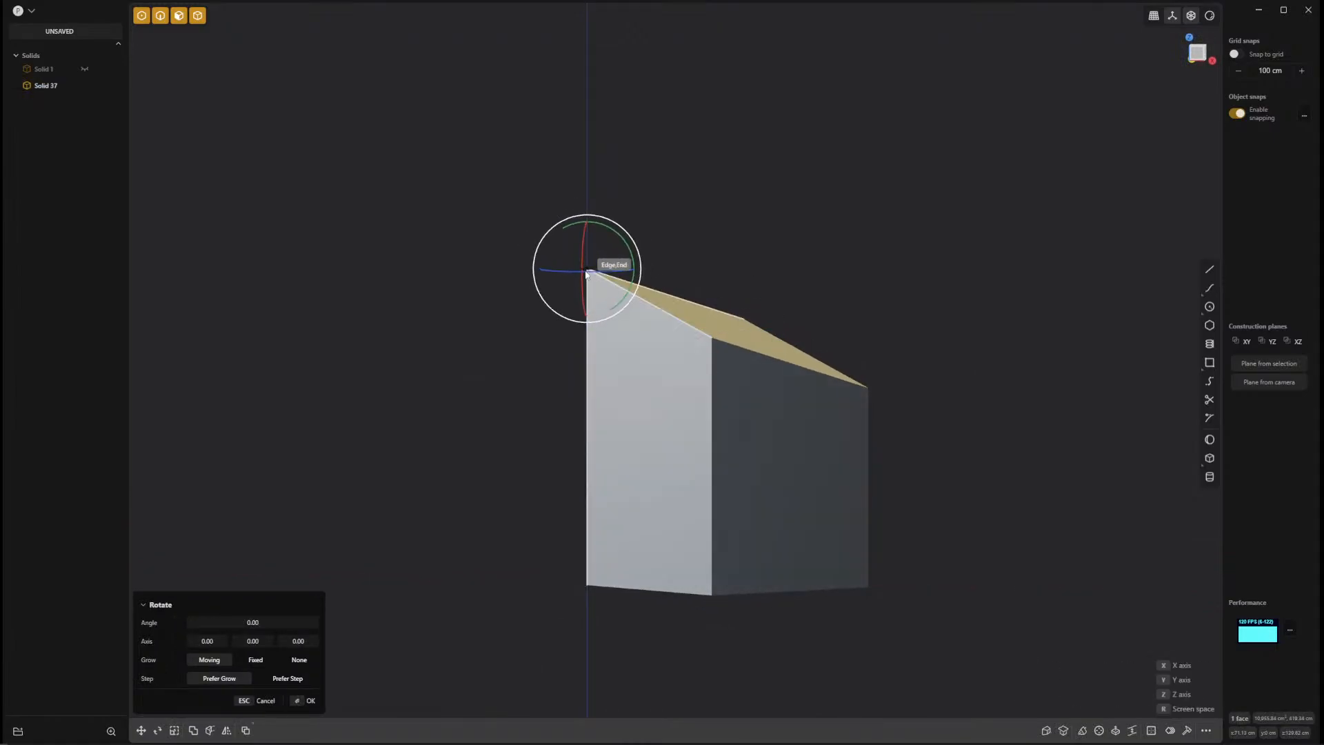
pyautogui.click(586, 273)
pyautogui.moveTo(620, 240)
pyautogui.mouseDown()
pyautogui.moveTo(617, 258)
pyautogui.moveTo(628, 253)
pyautogui.mouseUp()
pyautogui.press('Return')
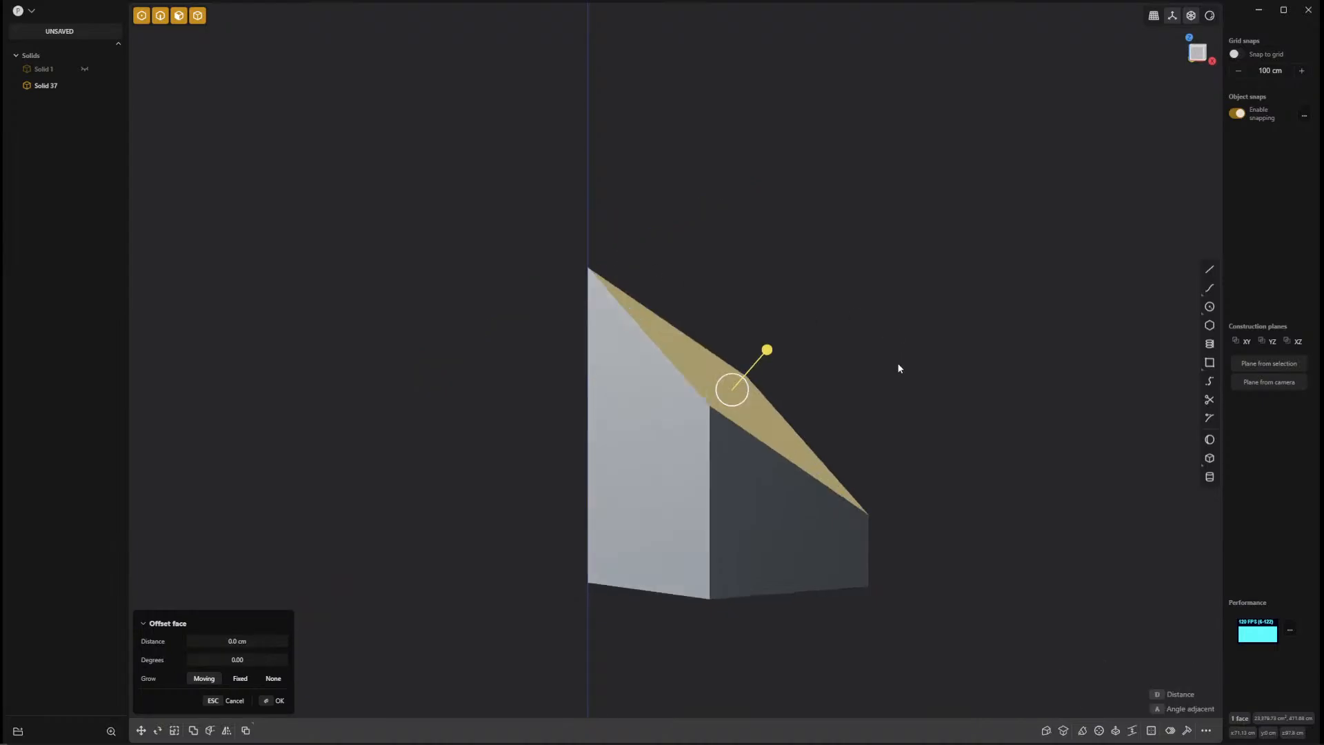
pyautogui.moveTo(900, 367); pyautogui.dragTo(846, 420, button='middle')
pyautogui.press('Escape')
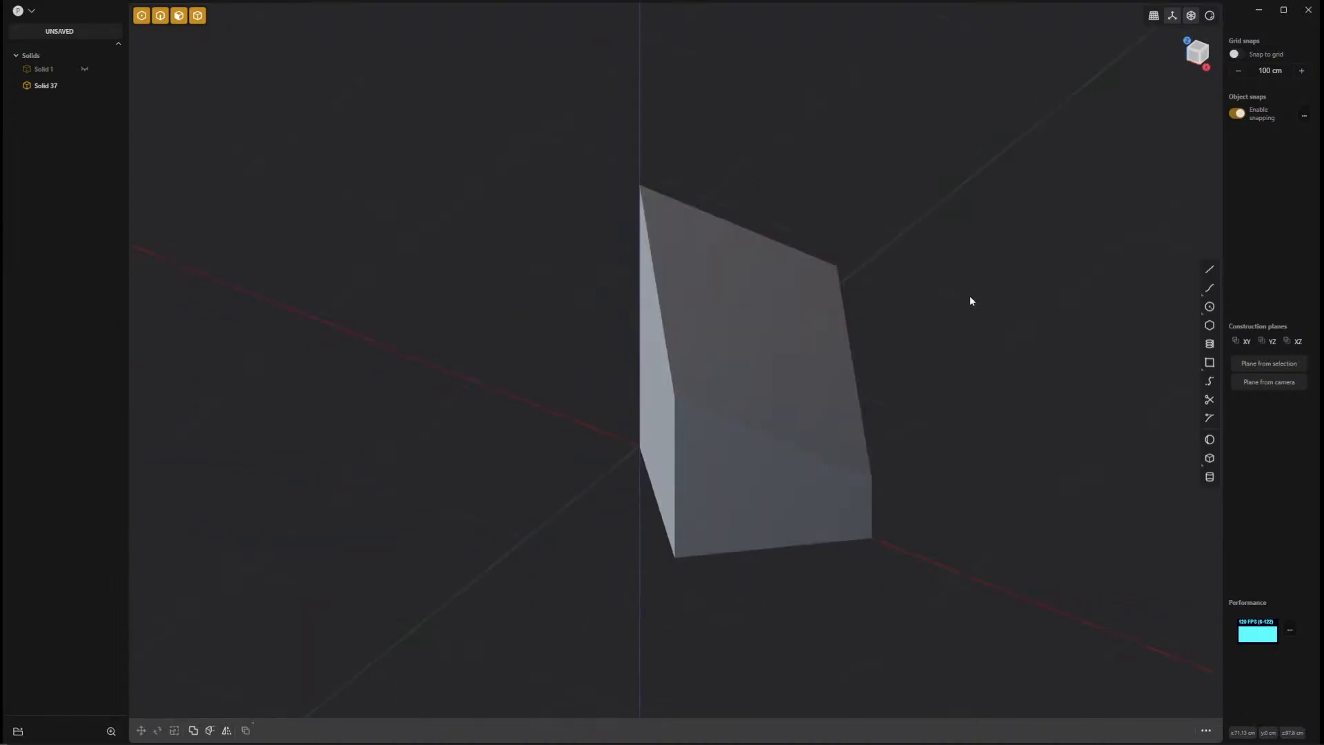
# Draw a straight line across the sloped top face, connecting its two opposite side corners.
pyautogui.click(1211, 271)
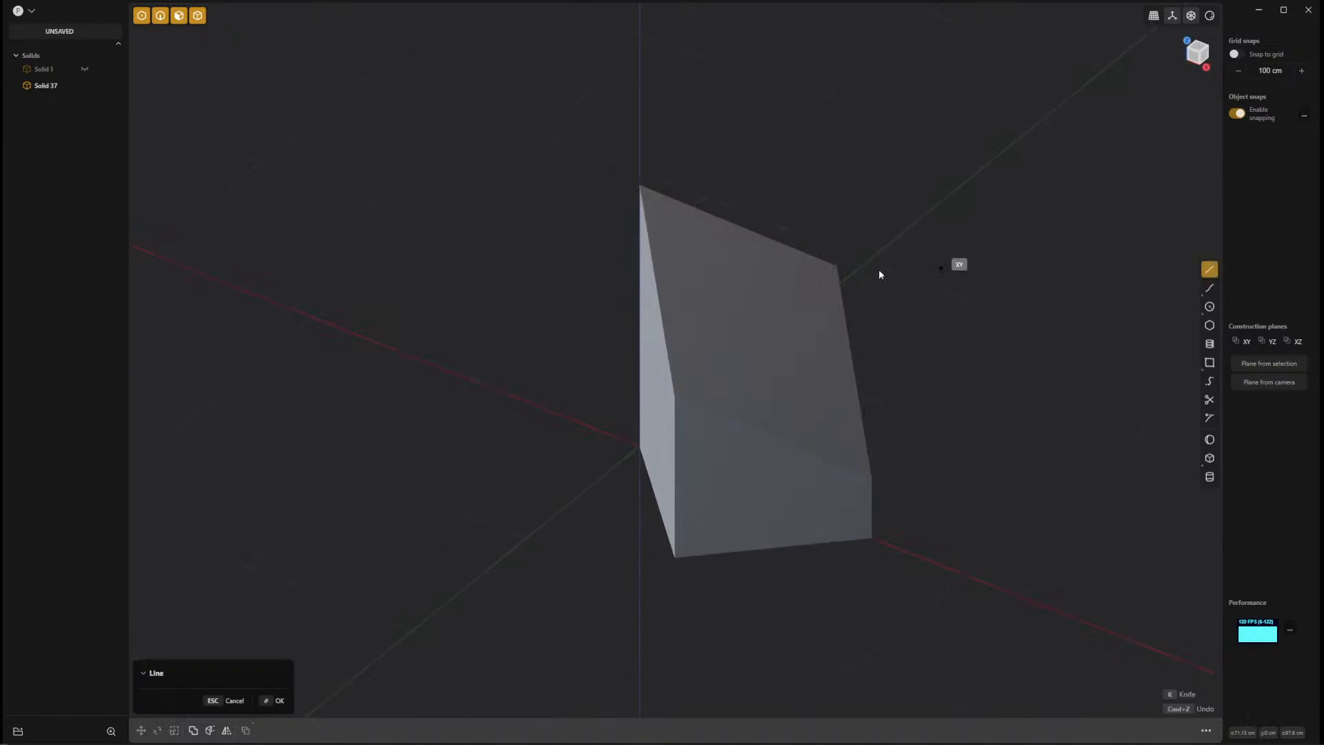
pyautogui.click(843, 265)
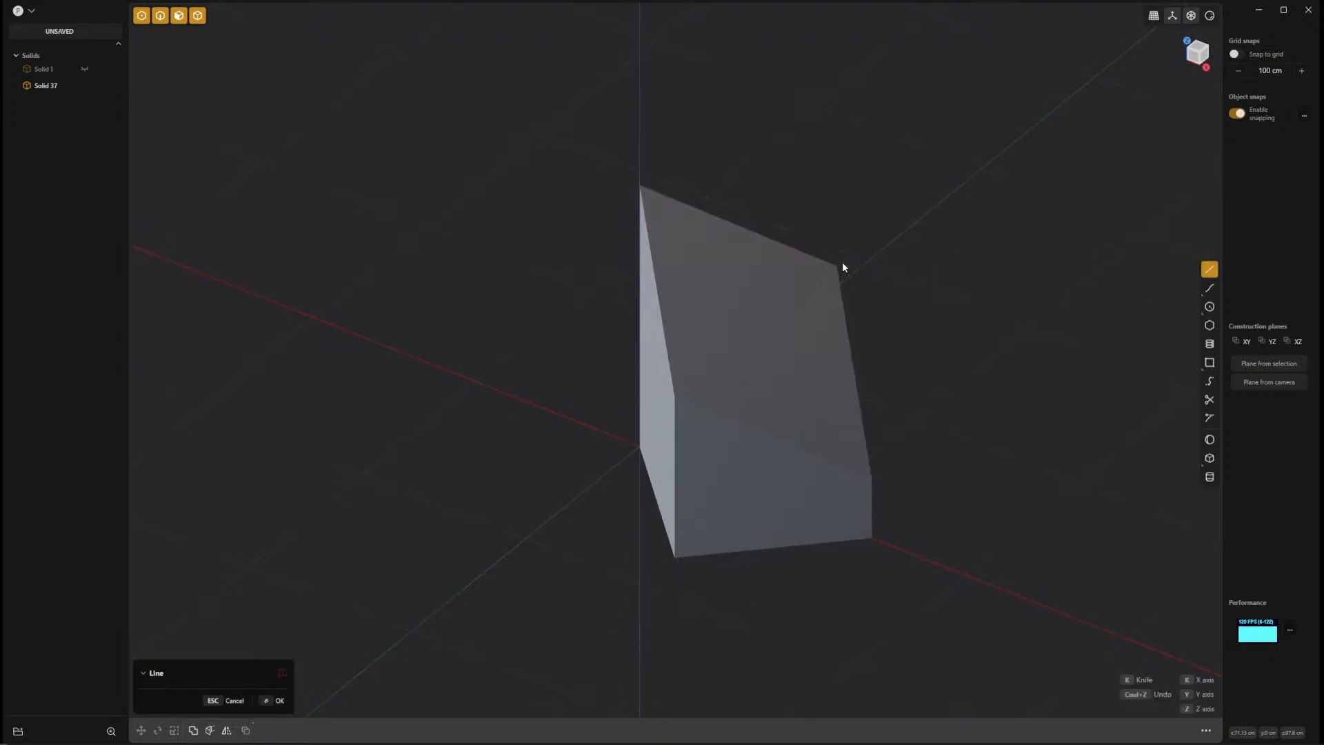
pyautogui.click(680, 399)
pyautogui.moveTo(1037, 346); pyautogui.dragTo(796, 371, button='middle')
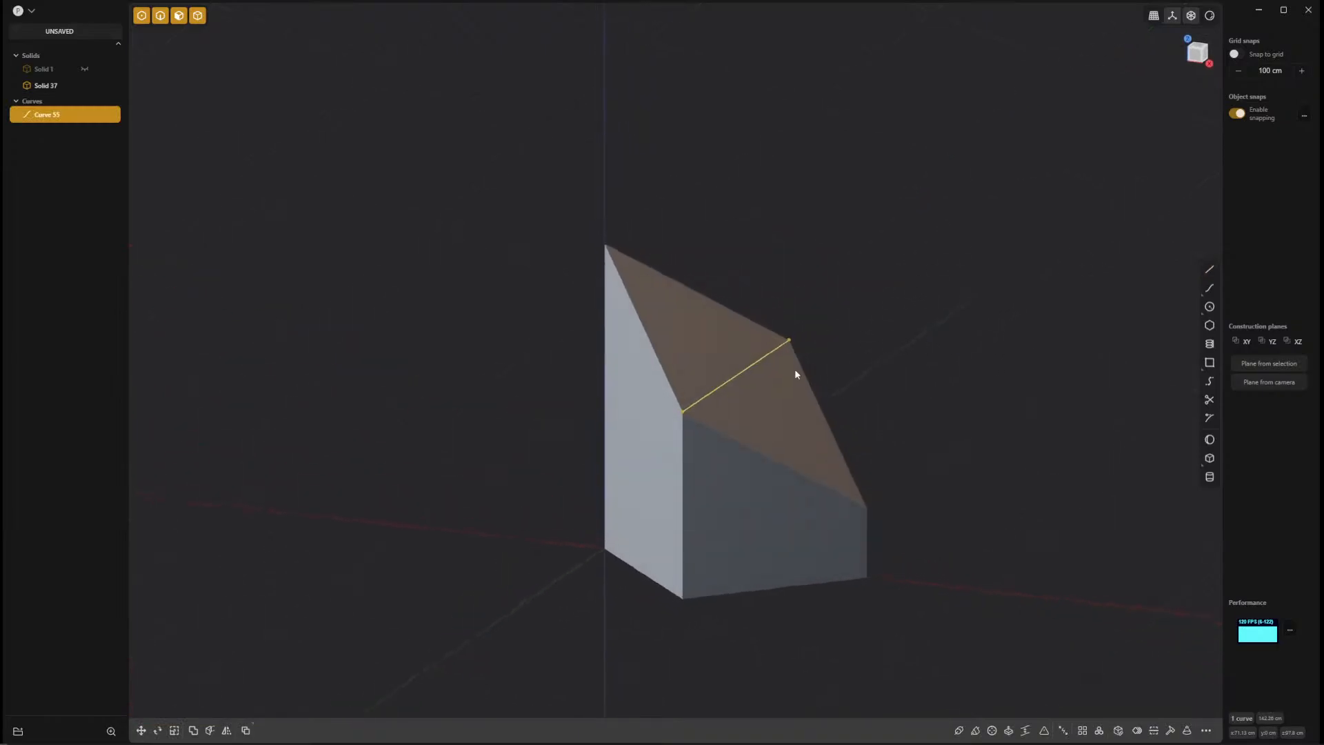
# Imprint the diagonal line onto the box solid with the Normal method, and delete the leftover curve.
pyautogui.keyDown('shift'); pyautogui.click(723, 351); pyautogui.keyUp('shift')
pyautogui.hotkey('shift', 'i')
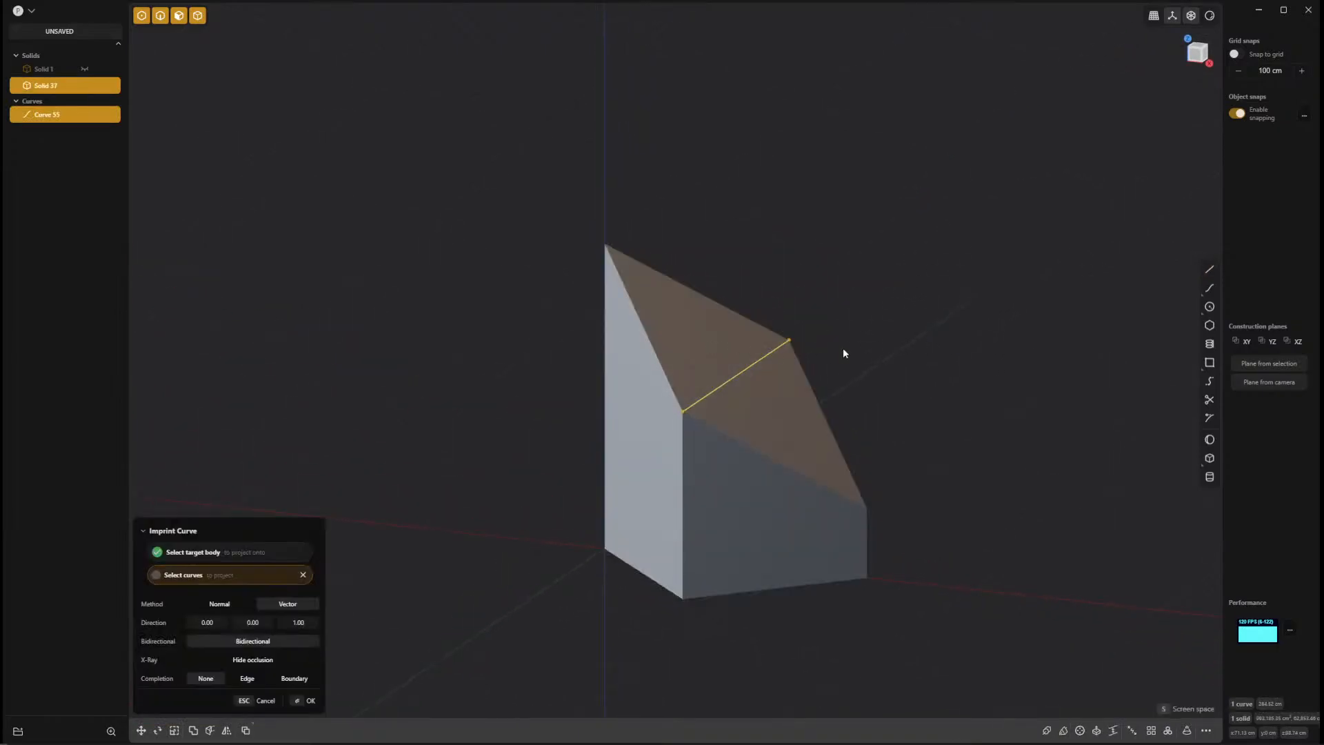
pyautogui.click(219, 604)
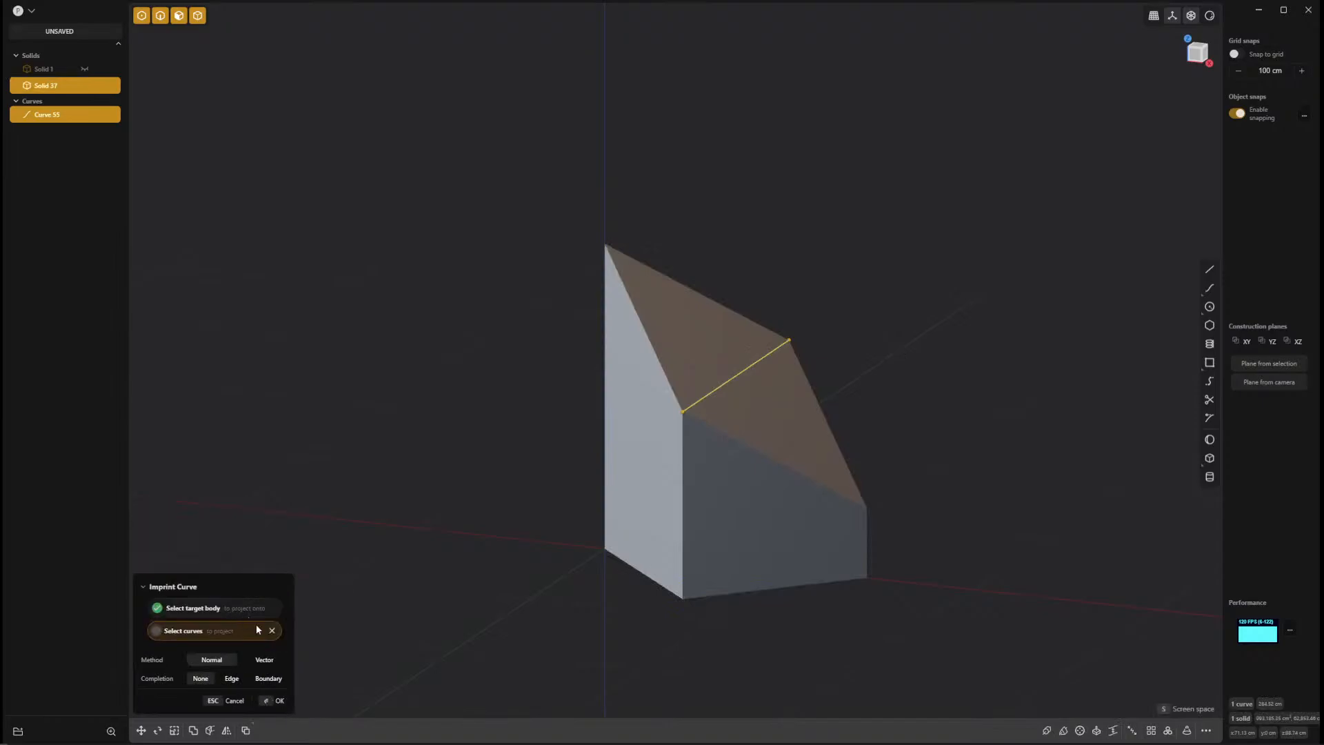
pyautogui.click(276, 700)
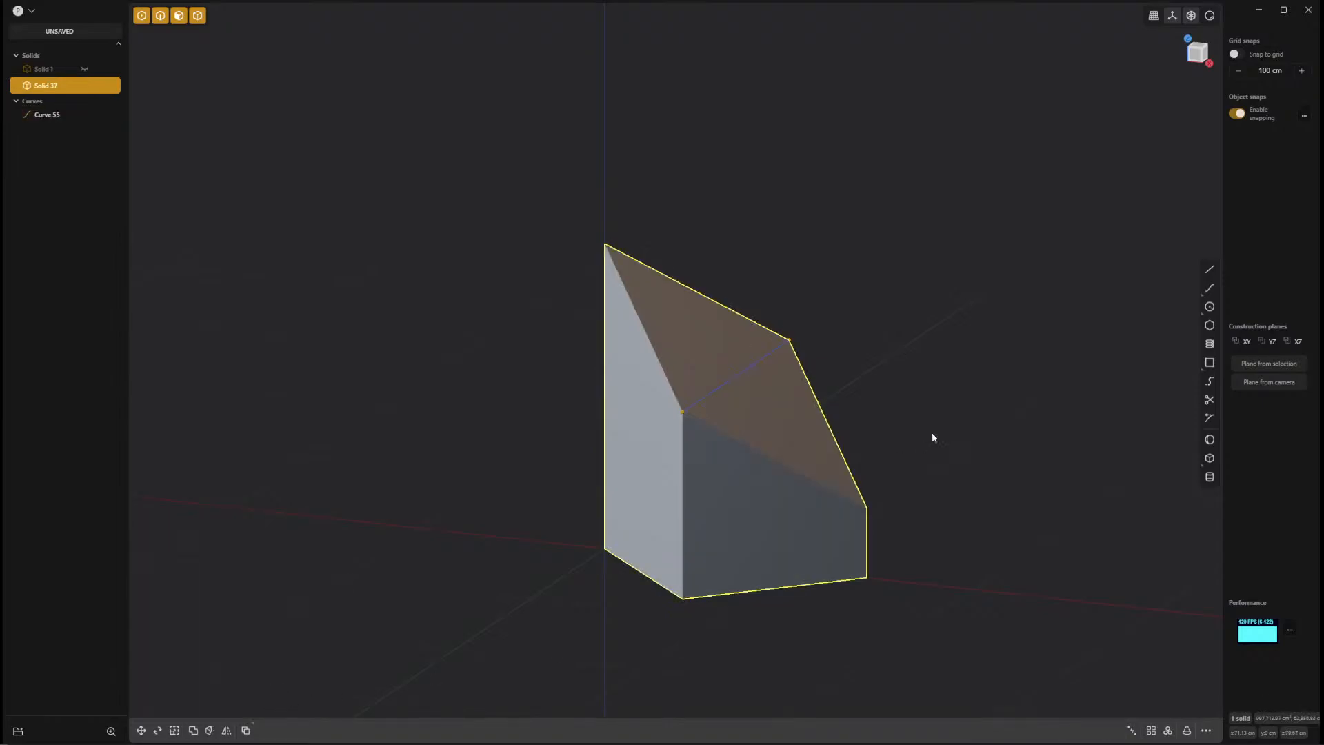
pyautogui.press('Delete')
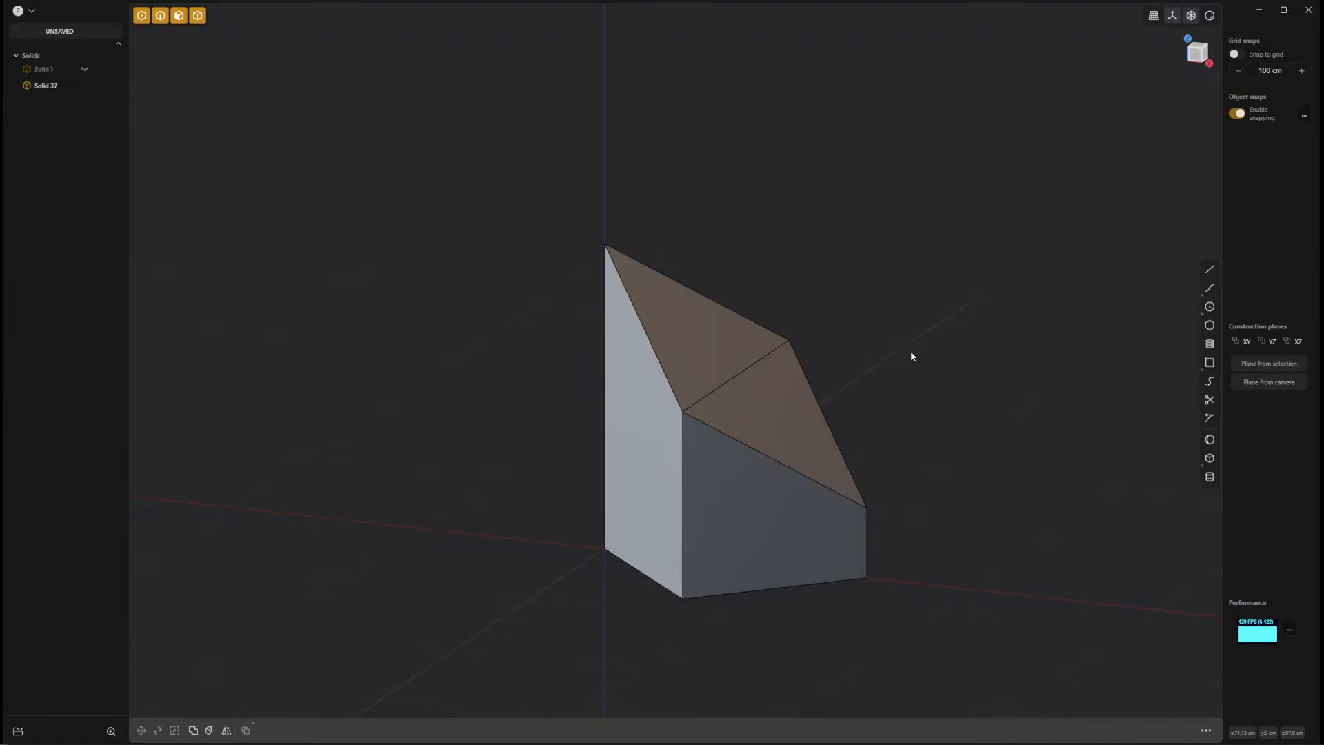
pyautogui.click(731, 351)
pyautogui.click(729, 350)
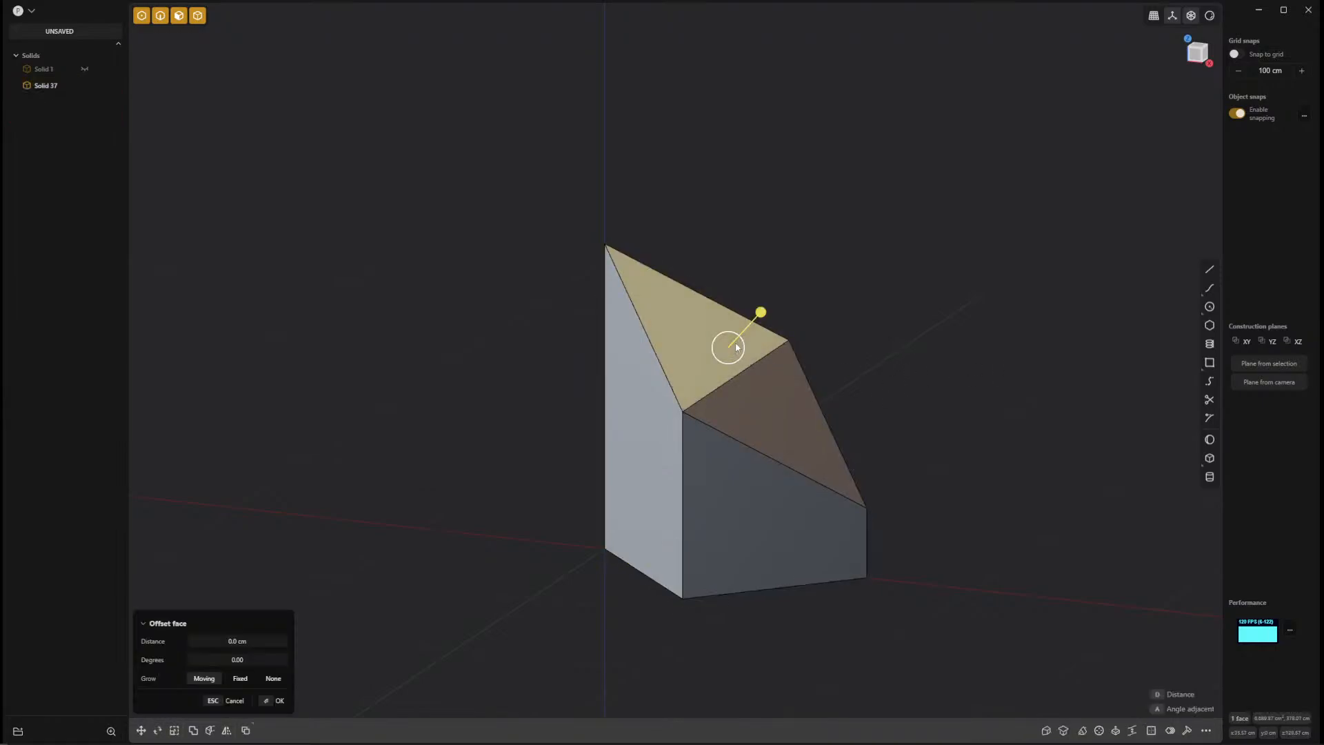
pyautogui.moveTo(762, 314); pyautogui.dragTo(806, 274)
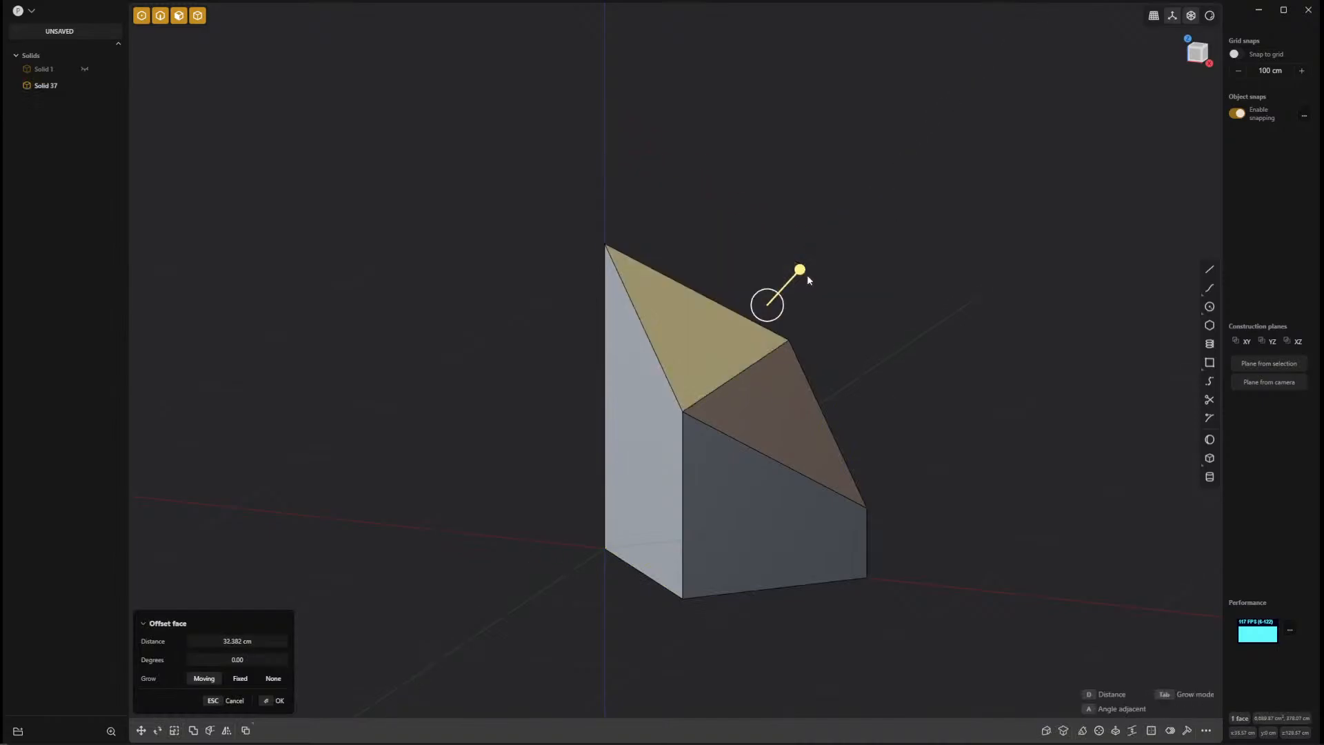
pyautogui.press('Escape')
pyautogui.moveTo(899, 379); pyautogui.dragTo(939, 358, button='middle')
pyautogui.press('r')
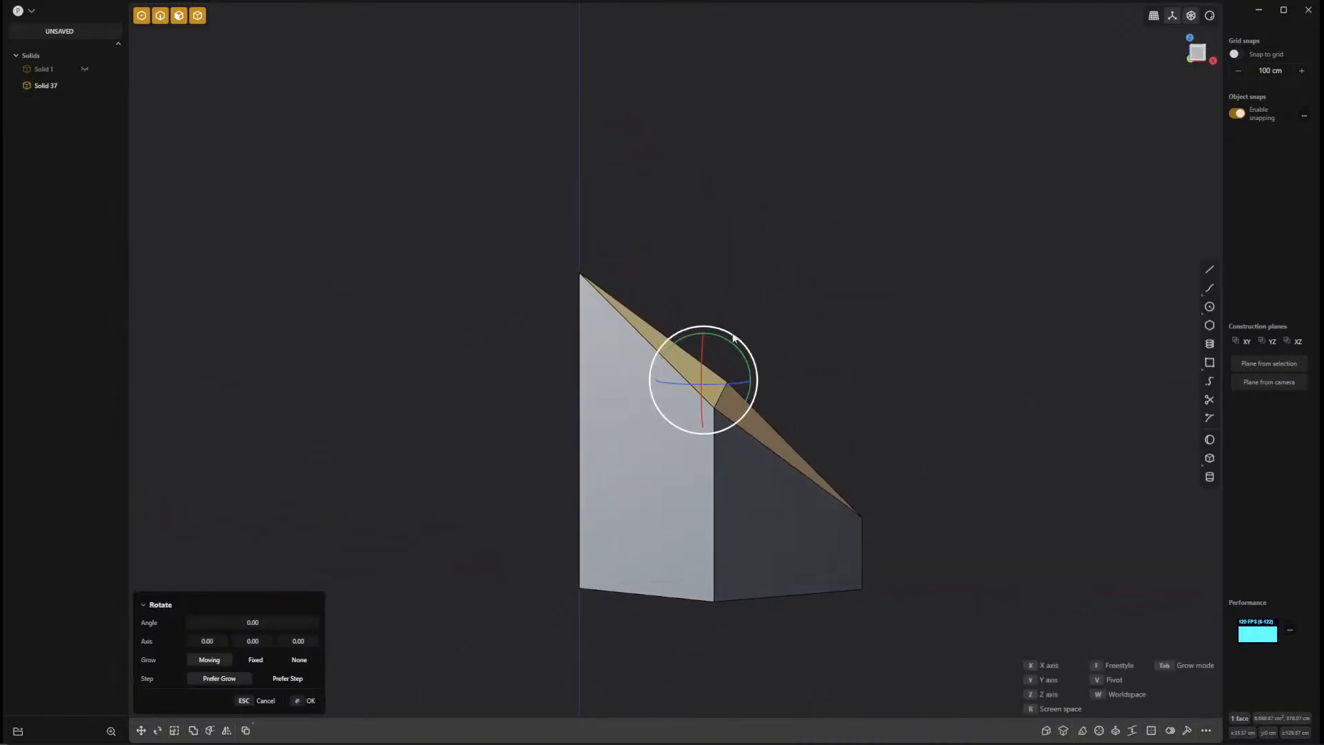
pyautogui.moveTo(673, 334)
pyautogui.mouseDown()
pyautogui.moveTo(648, 344)
pyautogui.moveTo(699, 333)
pyautogui.mouseUp()
pyautogui.press('Escape')
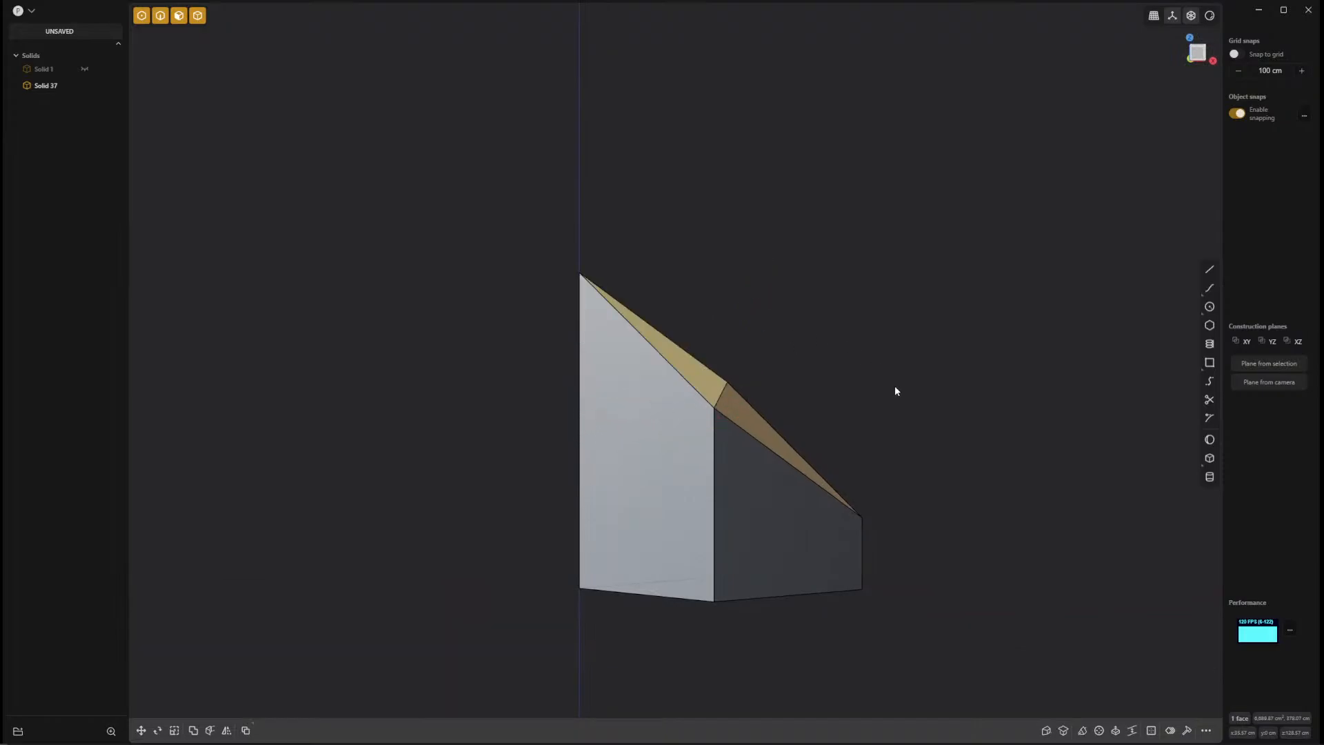
# Move the imprinted diagonal edge down along the upper slope until the lower facet reaches the box's front bottom corner.
pyautogui.press('2')
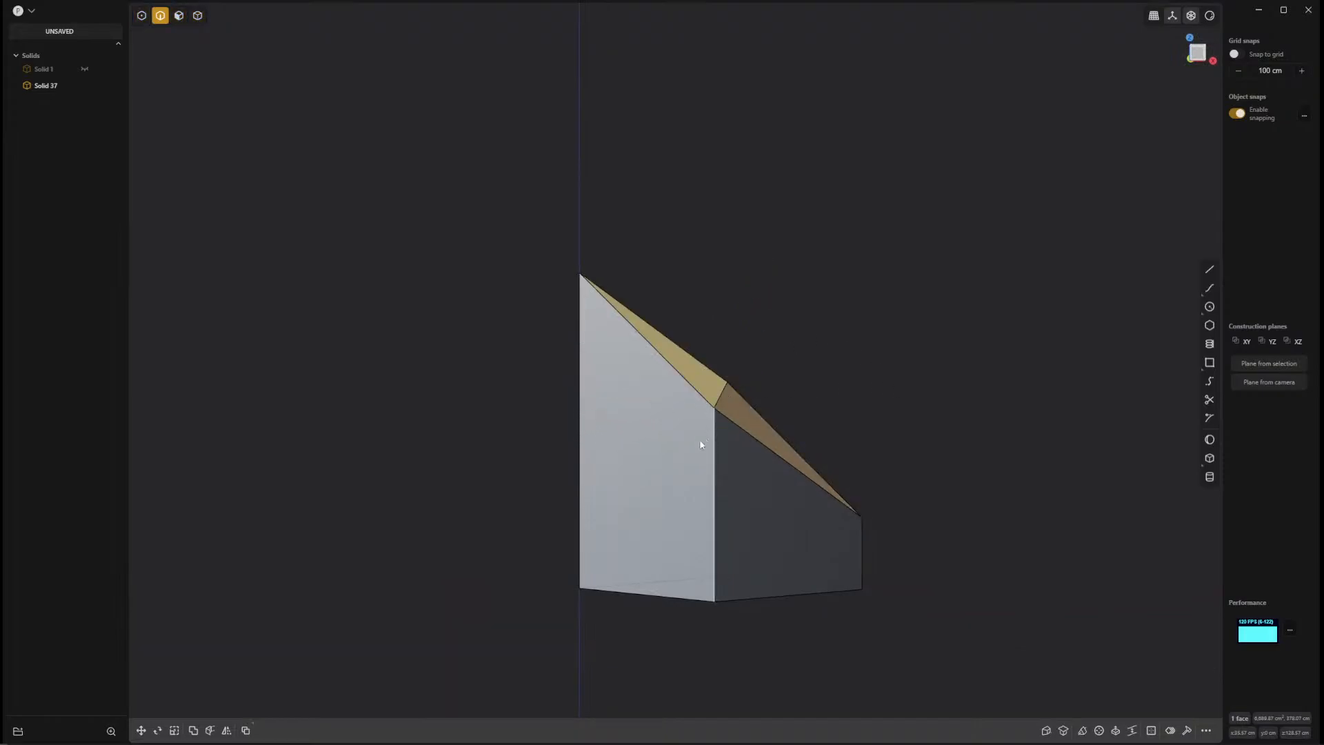
pyautogui.click(719, 400)
pyautogui.press('f')
pyautogui.press('g')
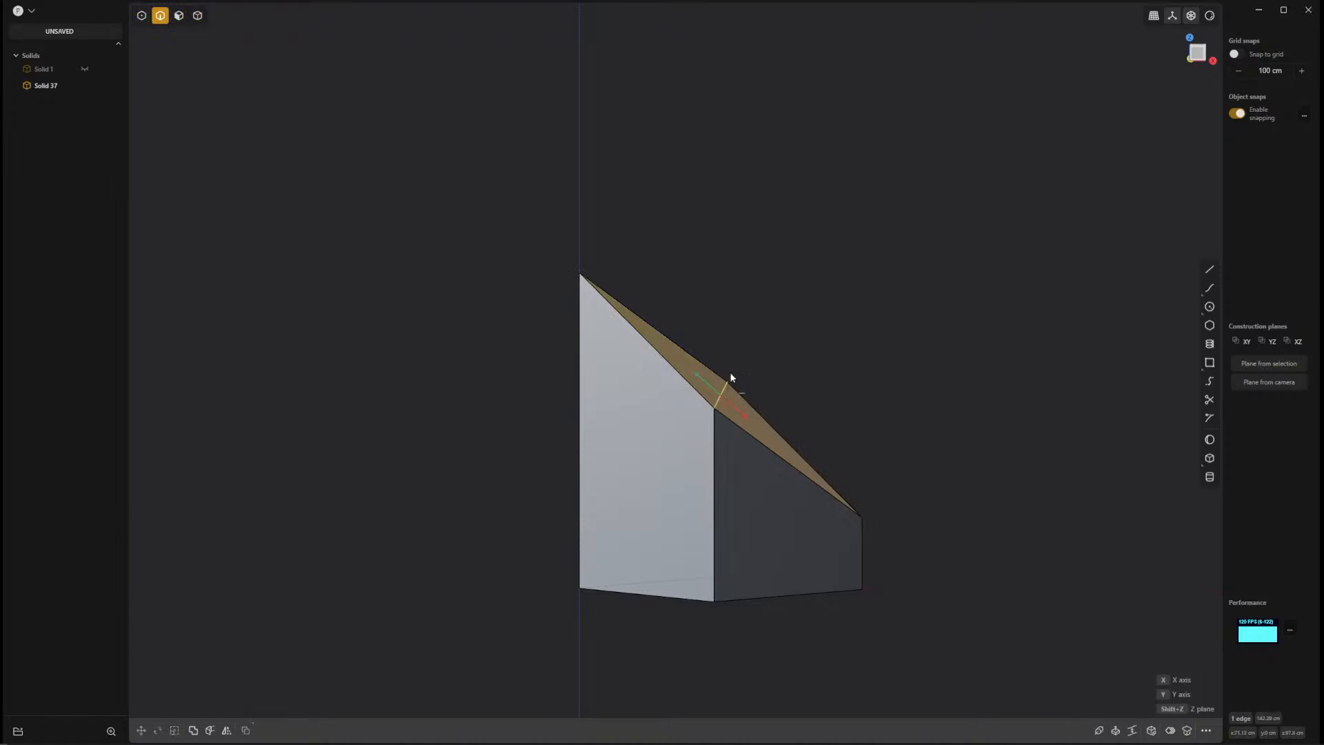
pyautogui.moveTo(703, 377); pyautogui.dragTo(726, 412)
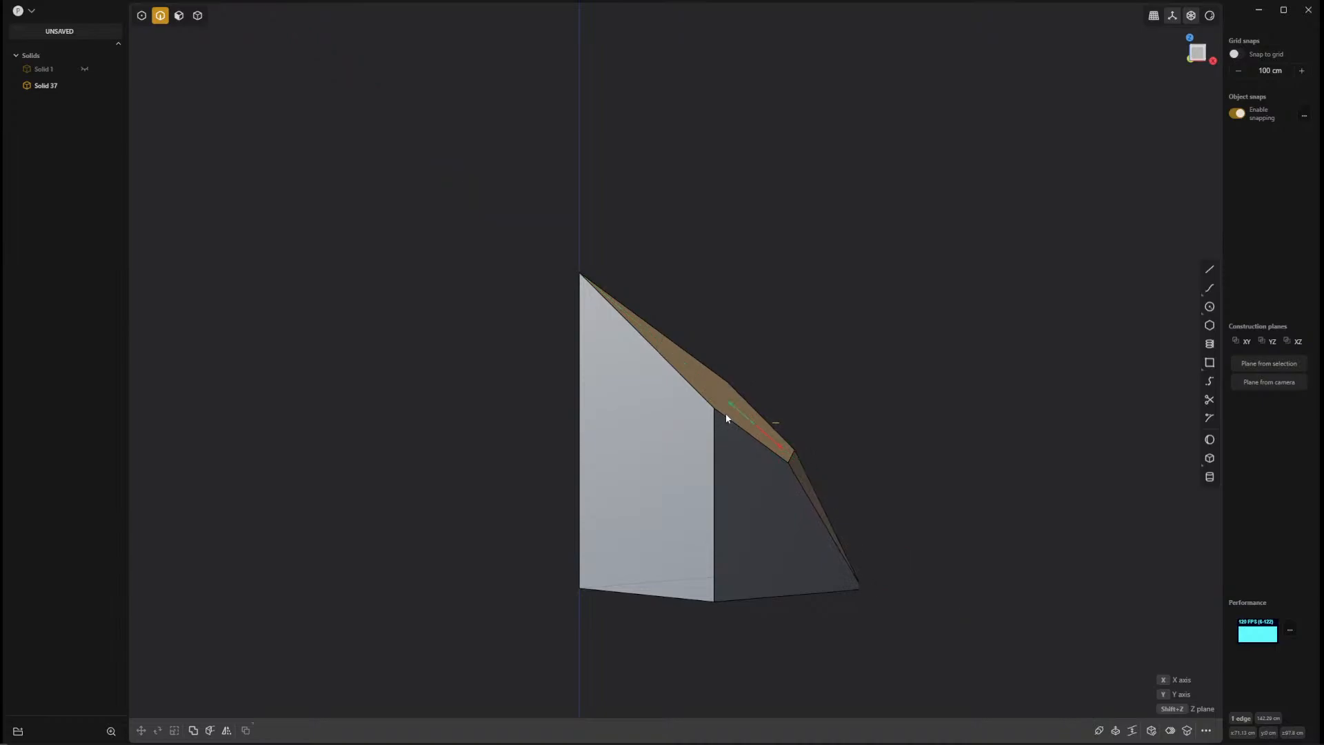
pyautogui.click(990, 417)
# Create a Constrained Surface through the solid's highest corner, both side top corners, both side bottom corners and the front bottom corner.
pyautogui.moveTo(991, 417); pyautogui.dragTo(748, 473, button='middle')
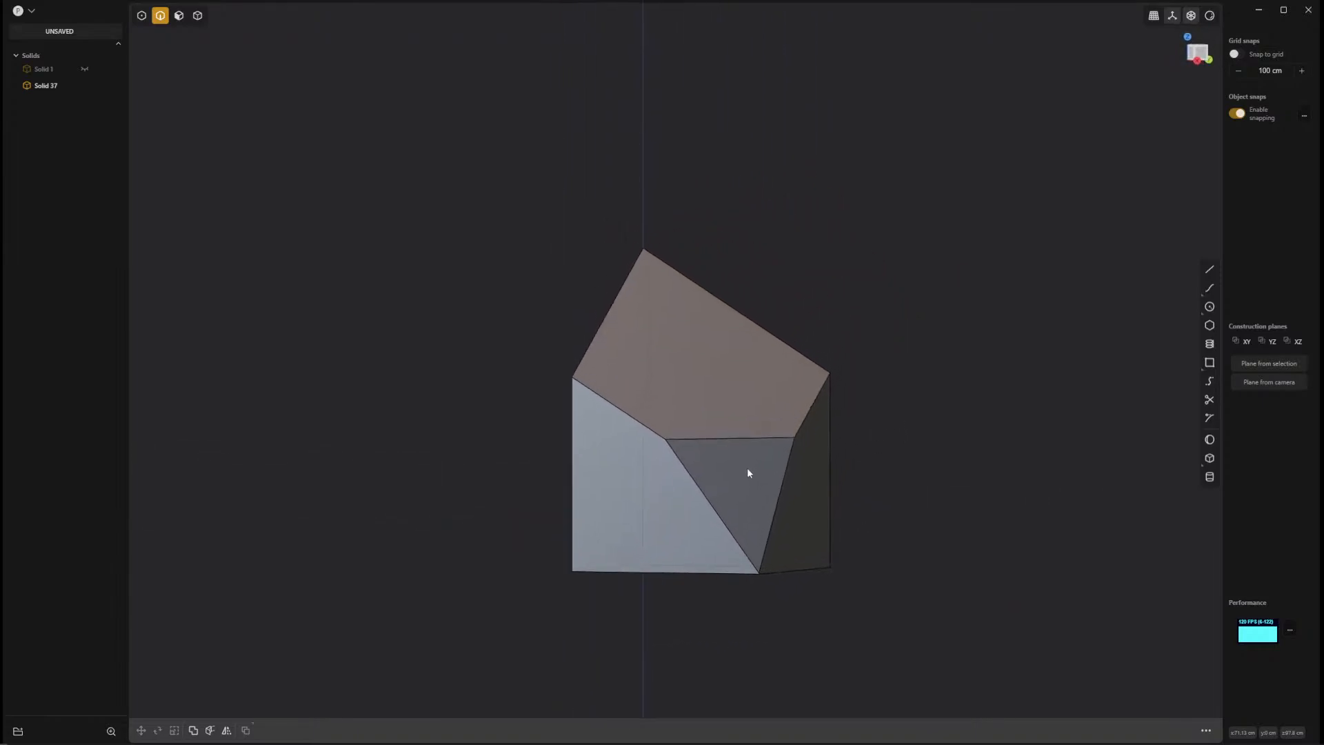
pyautogui.write('fc')
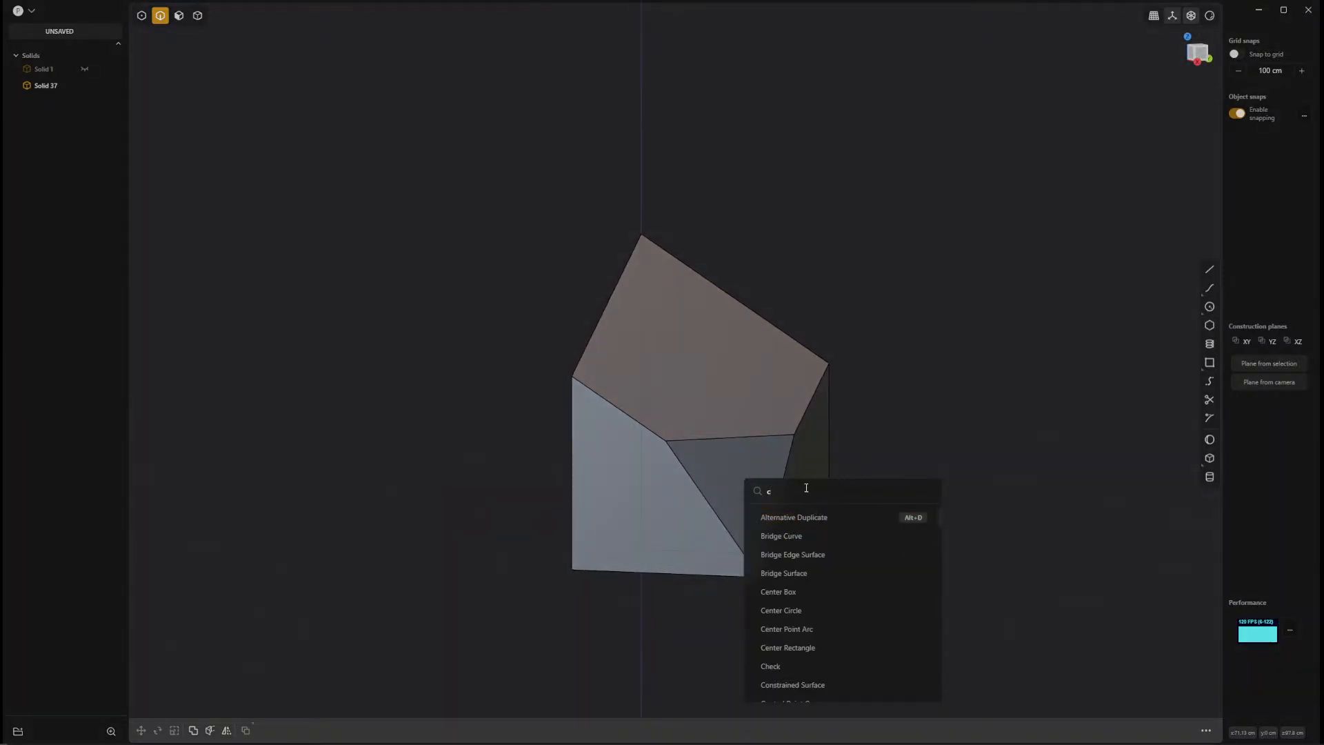
pyautogui.press('BackSpace')
pyautogui.click(780, 516)
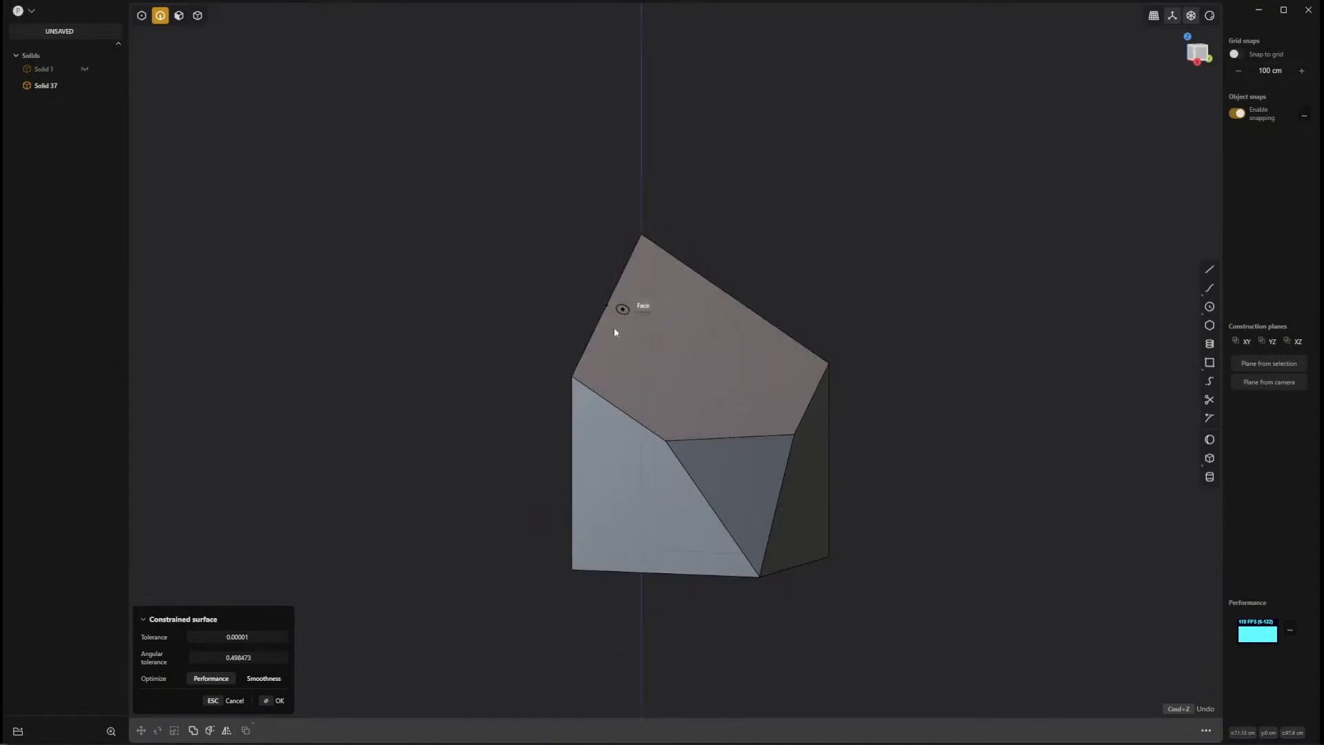
pyautogui.click(580, 378)
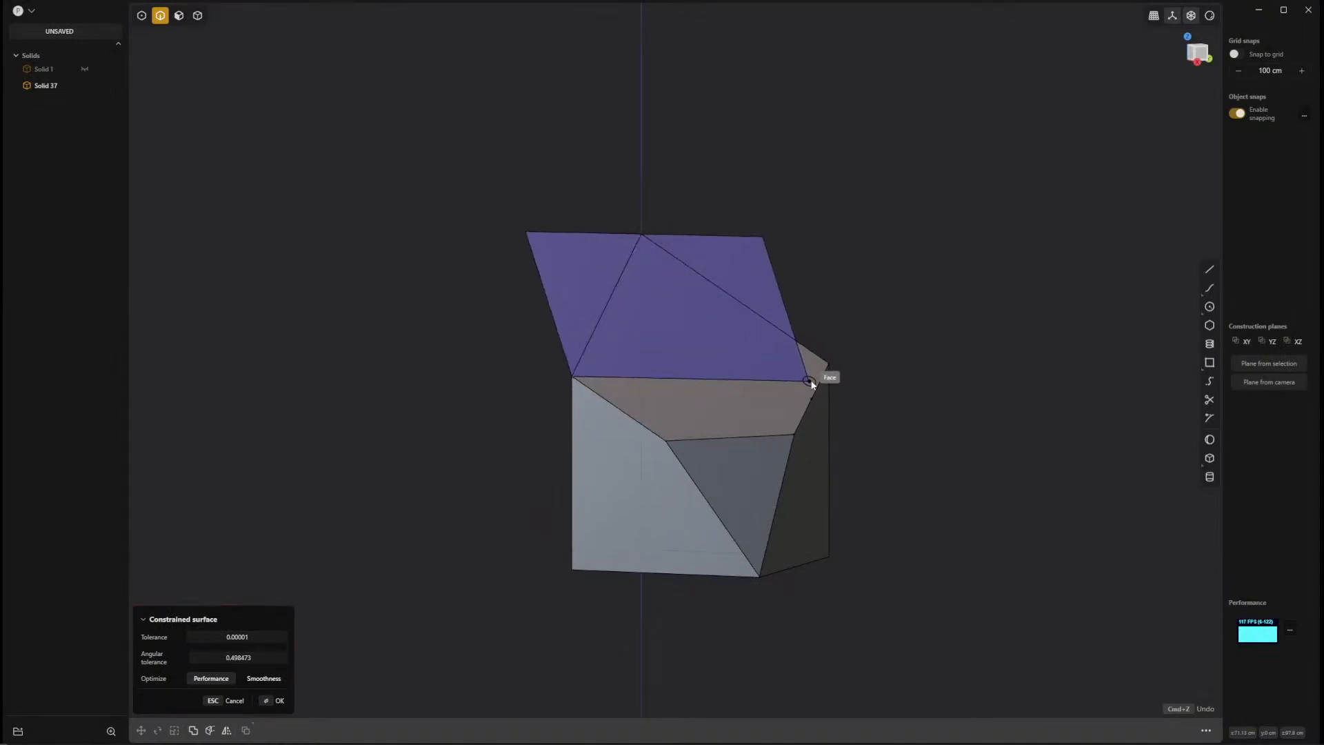
pyautogui.click(830, 365)
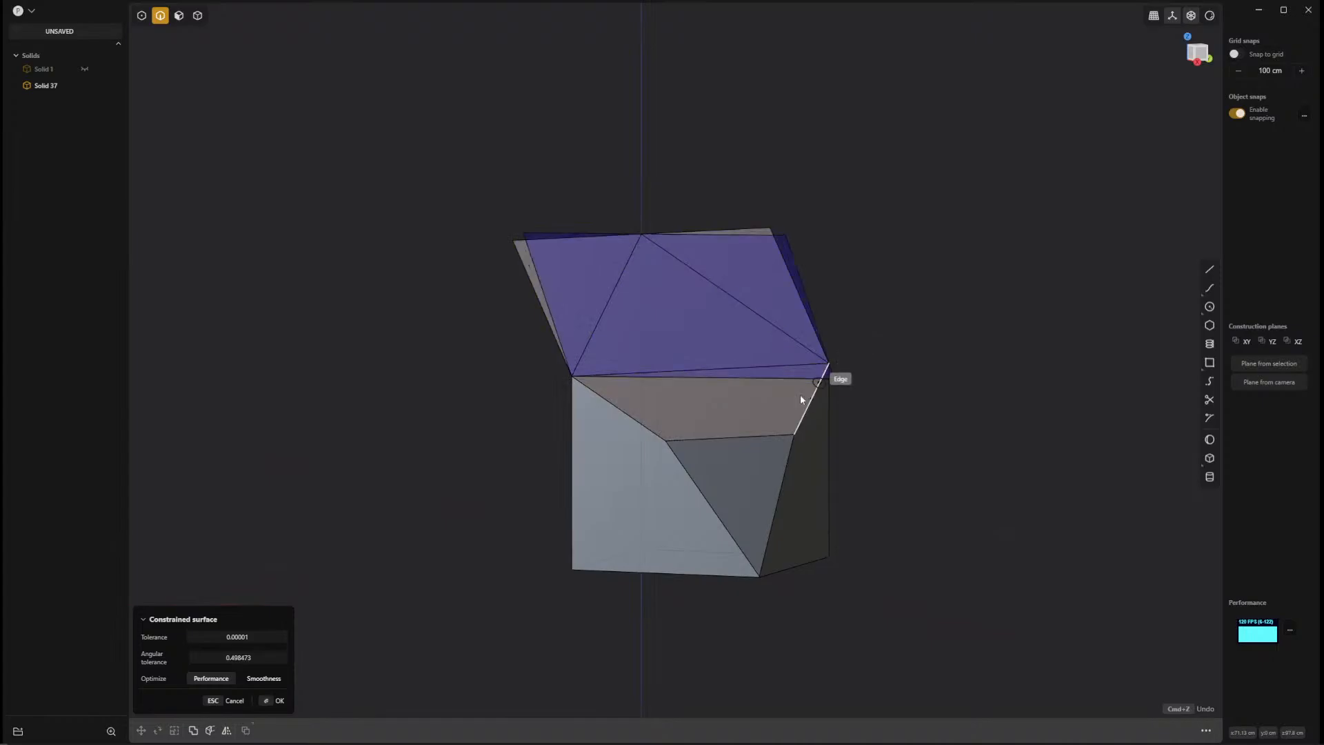
pyautogui.click(570, 573)
pyautogui.click(834, 559)
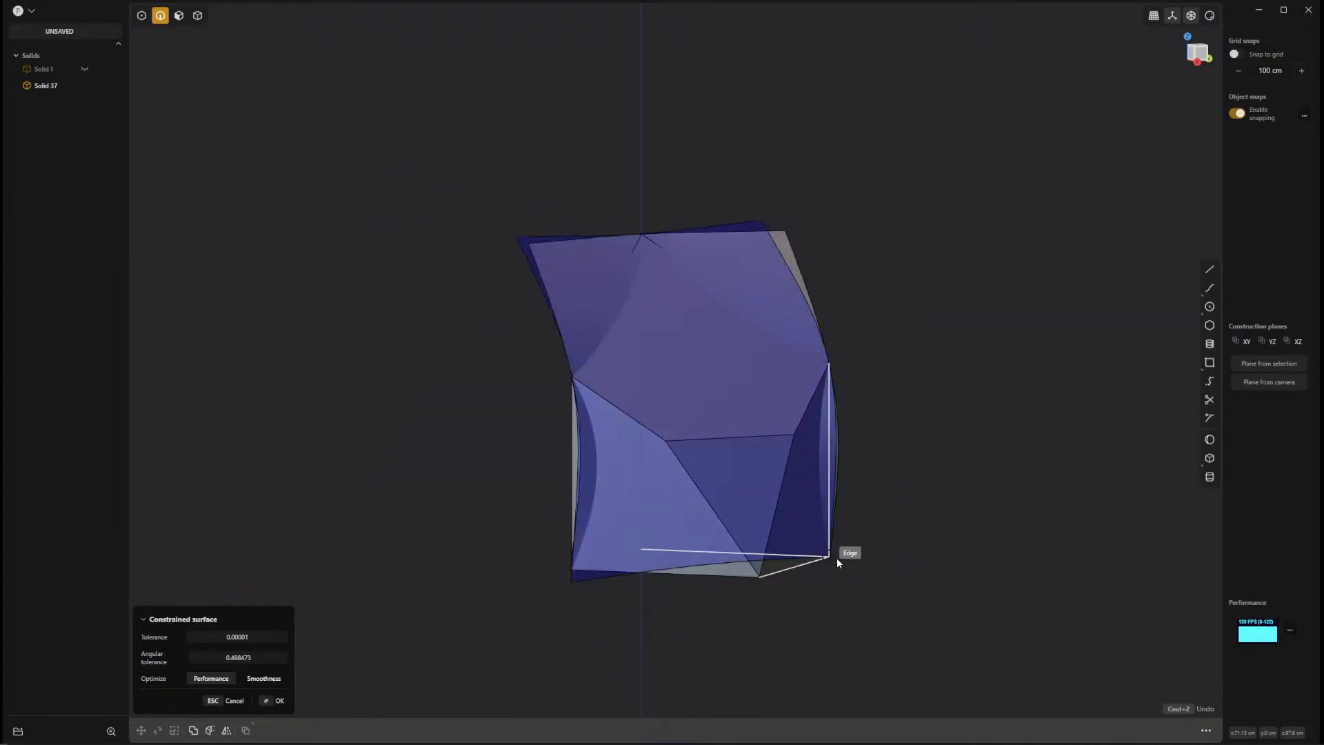
pyautogui.click(756, 578)
pyautogui.press('Return')
pyautogui.moveTo(956, 555); pyautogui.dragTo(853, 504, button='middle')
pyautogui.press('Escape')
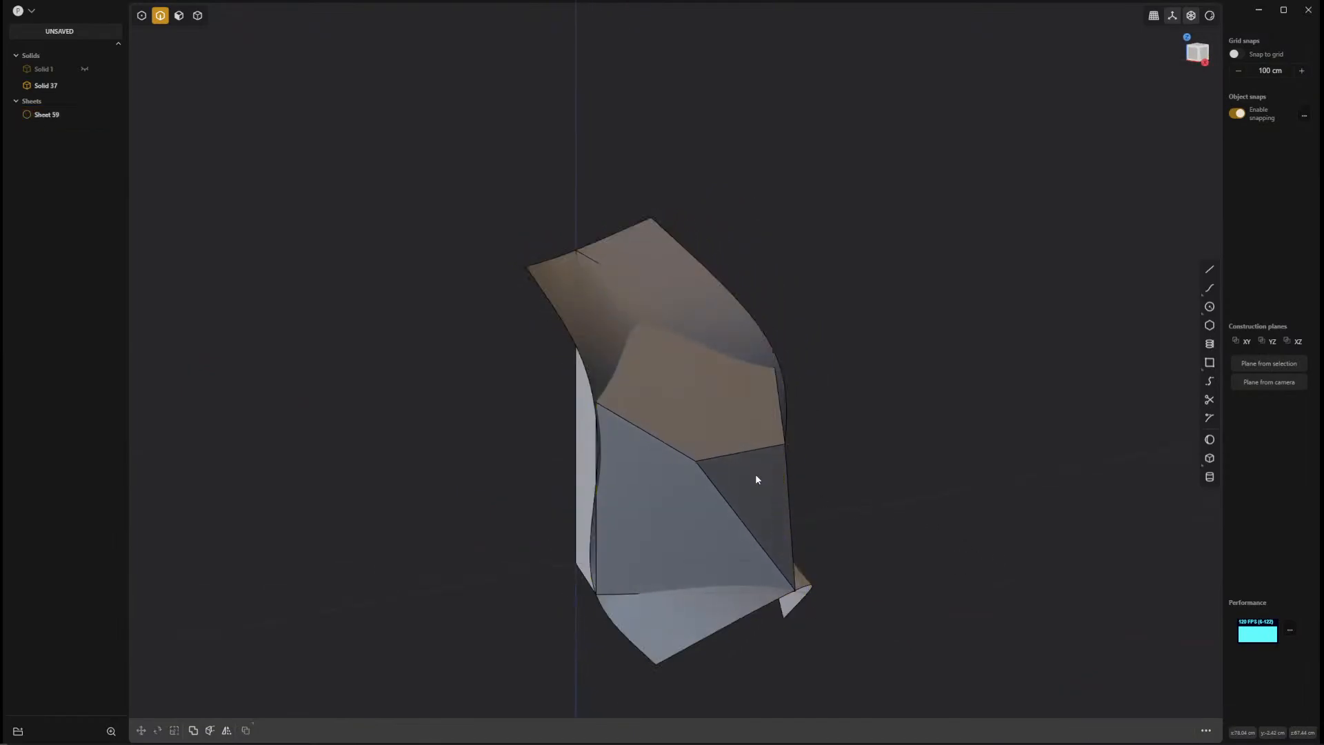
# Hide the box solid and inspect the wavy sheet from the side, above and front.
pyautogui.click(733, 458)
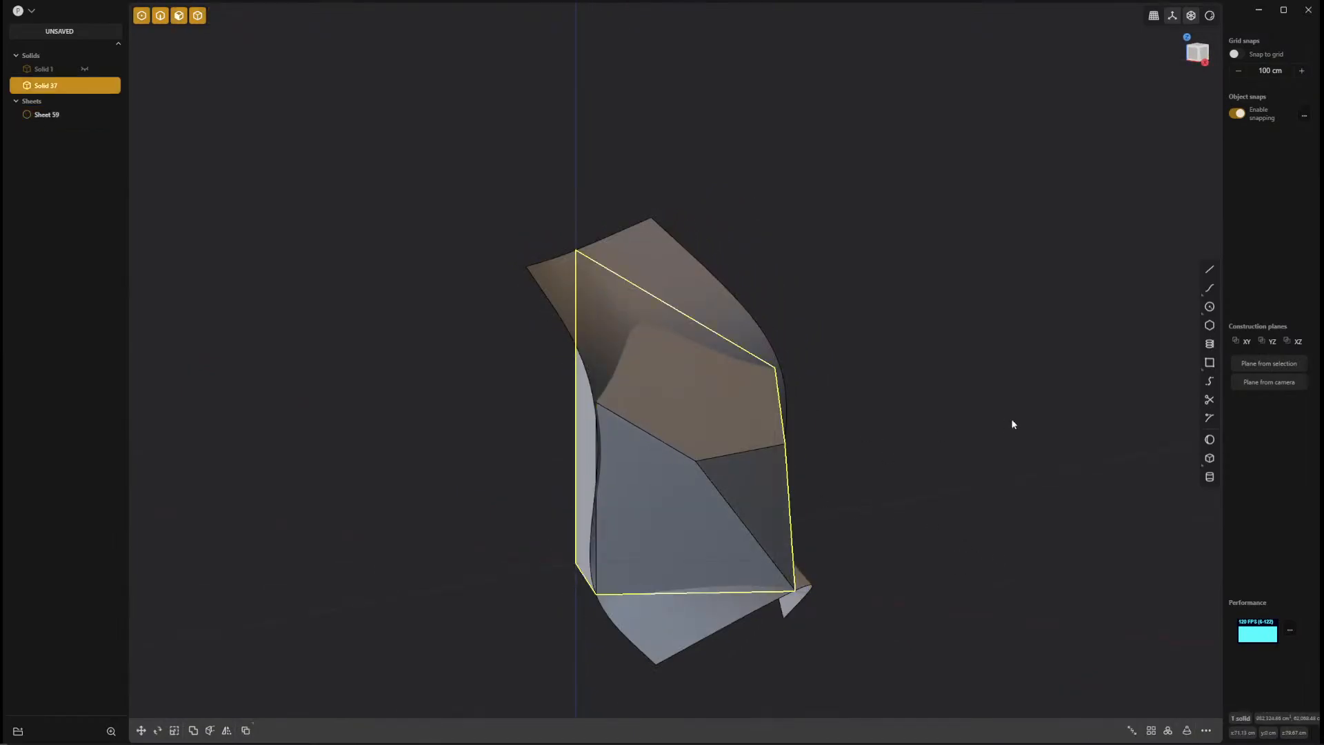
pyautogui.press('h')
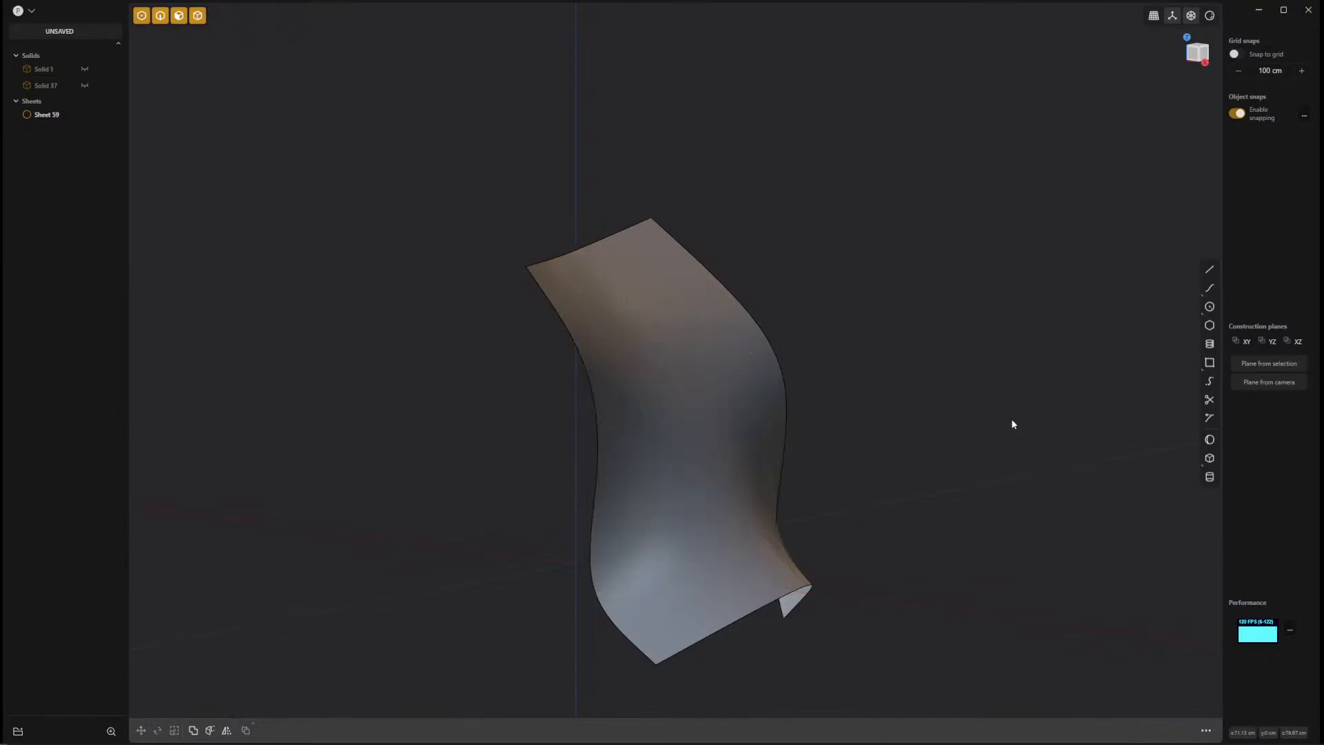
pyautogui.moveTo(894, 541); pyautogui.dragTo(847, 502, button='middle')
pyautogui.moveTo(698, 402); pyautogui.dragTo(804, 662, button='middle')
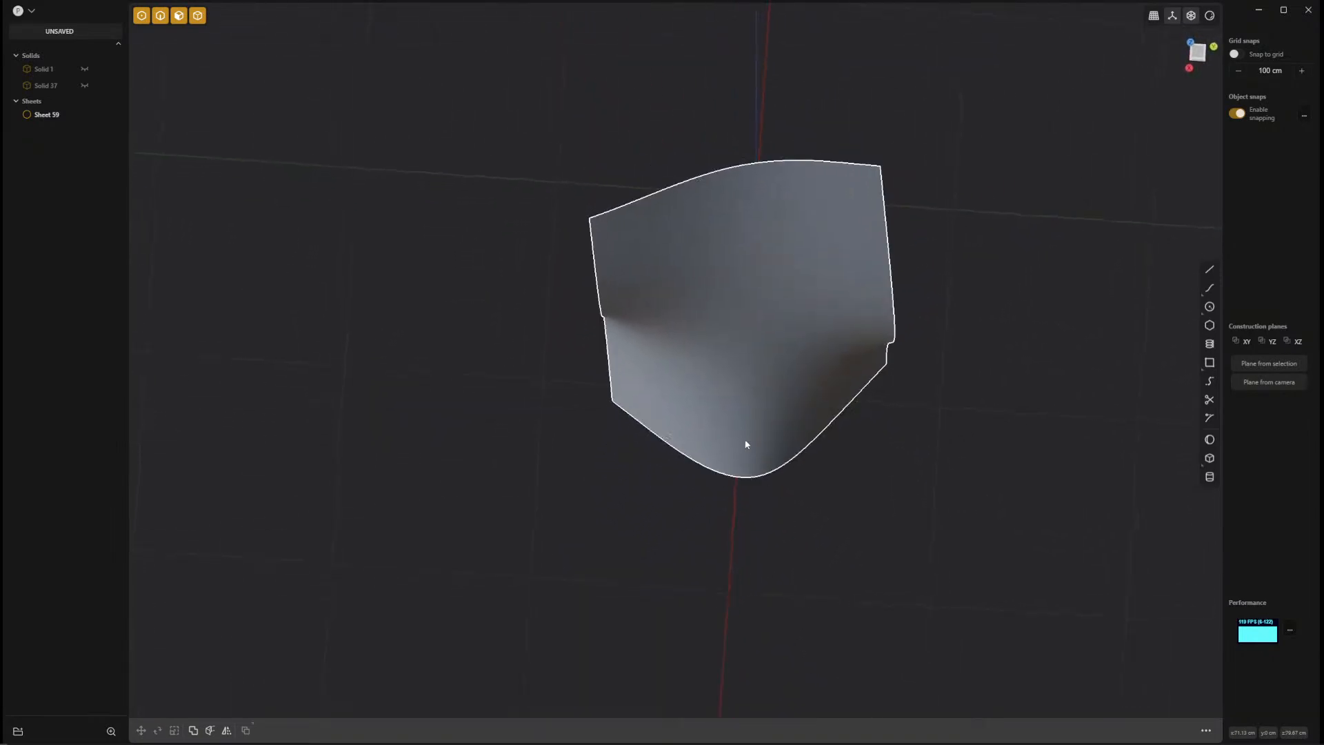
pyautogui.moveTo(770, 516); pyautogui.dragTo(946, 312, button='middle')
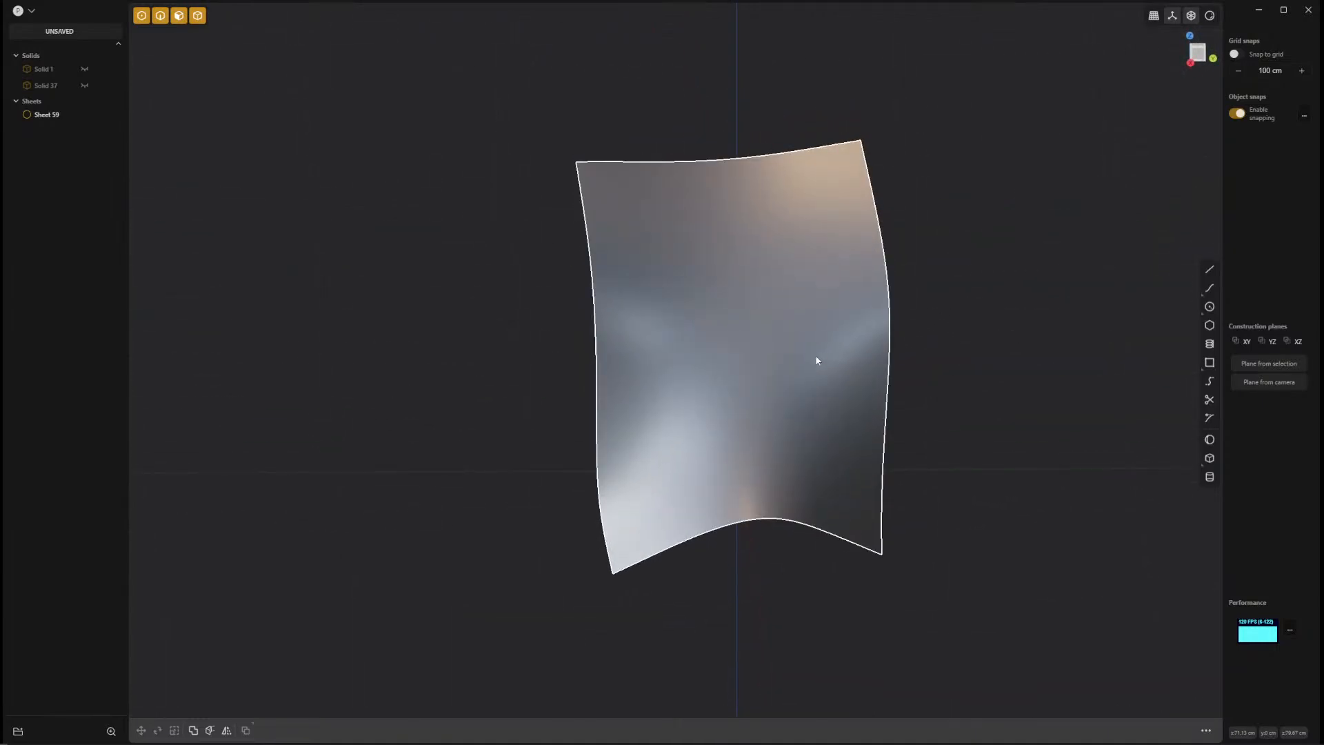
# Try to mirror the wavy sheet across the world origin along Y, slicing it at the mirror plane and merging the halves.
pyautogui.click(774, 385)
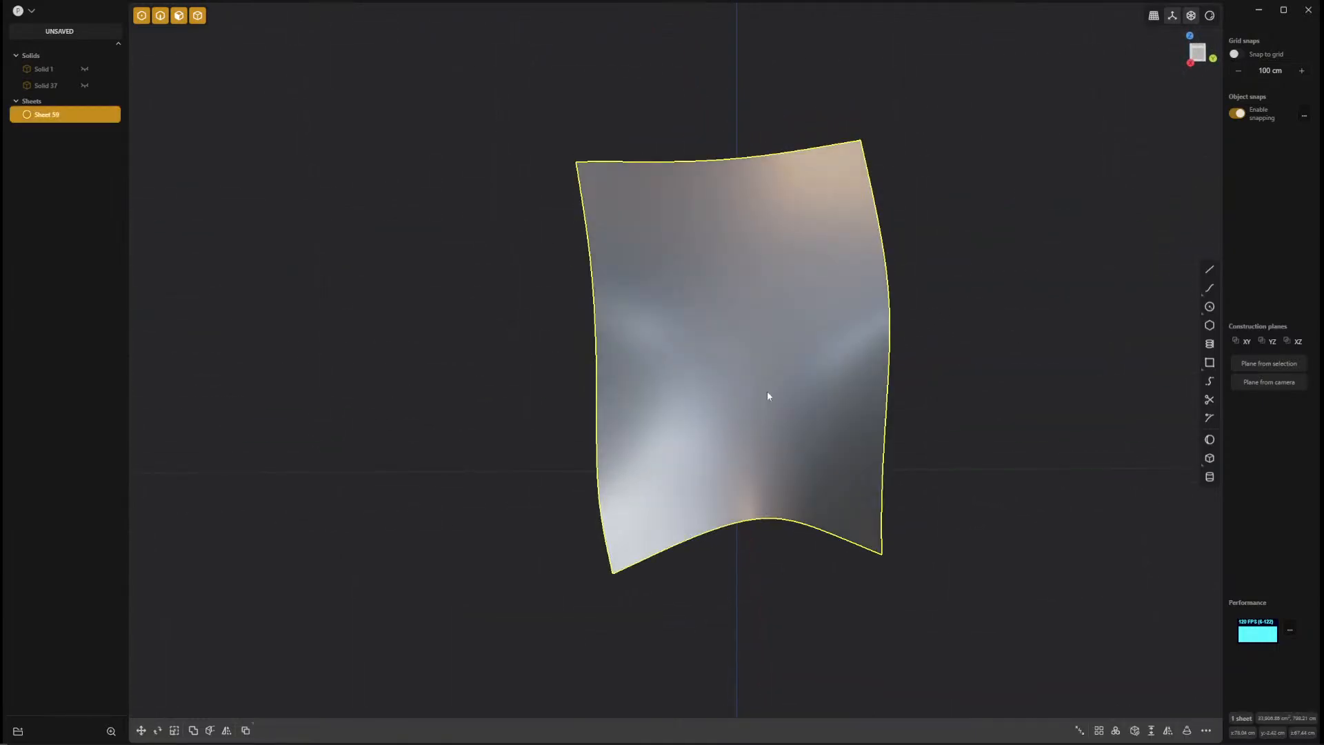
pyautogui.click(227, 731)
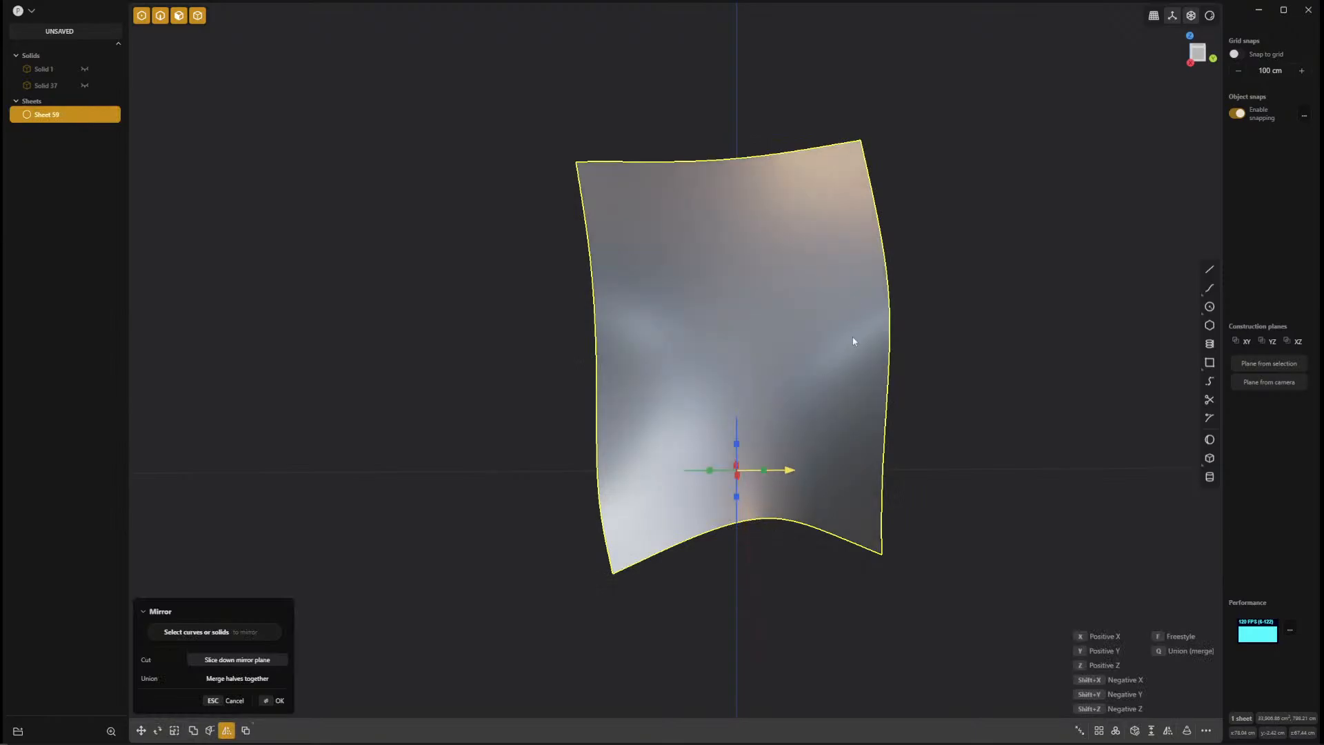
pyautogui.click(766, 473)
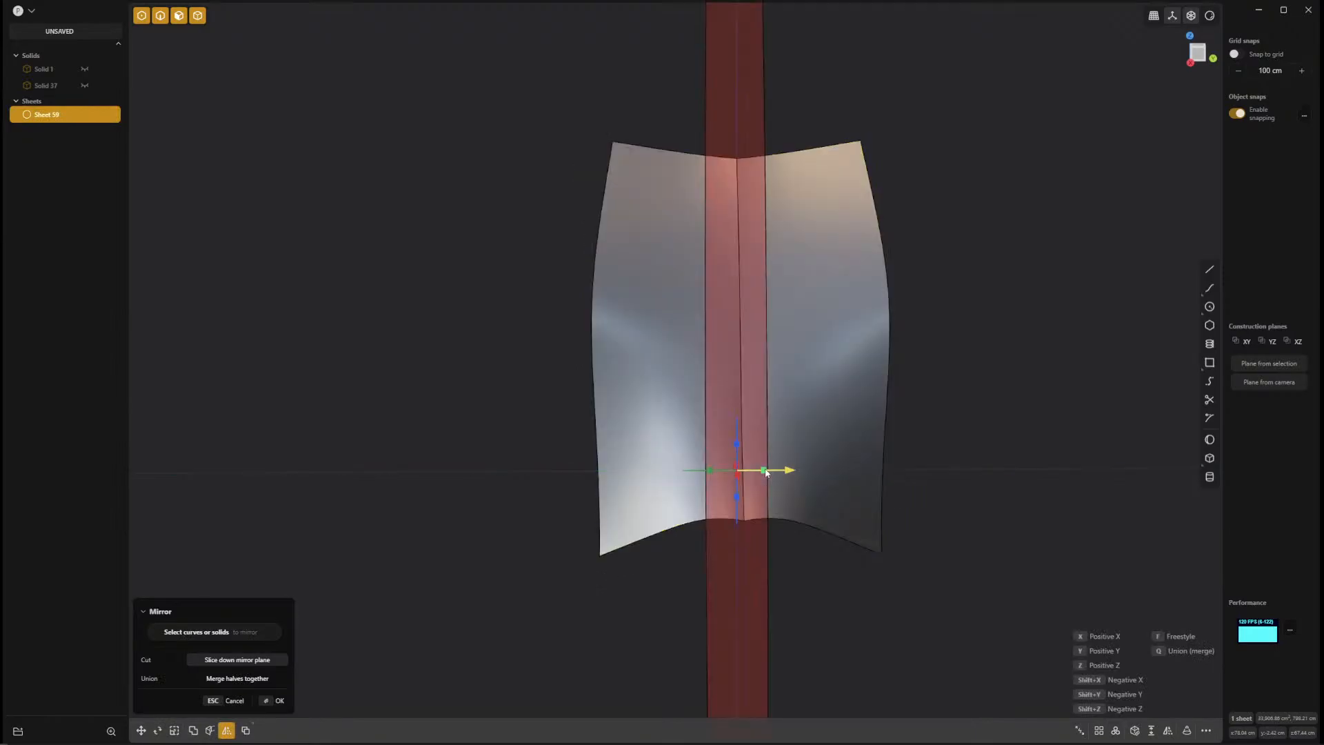
pyautogui.click(268, 683)
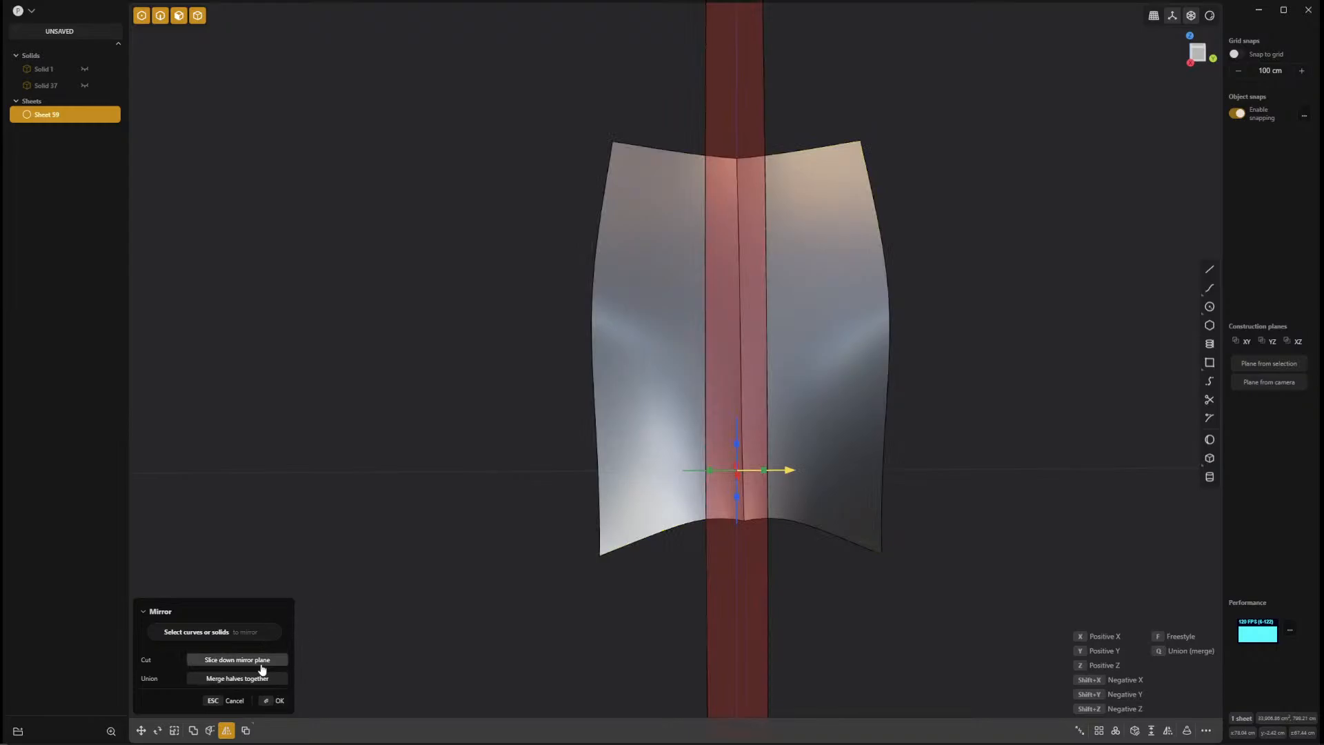
pyautogui.click(276, 701)
pyautogui.moveTo(929, 534); pyautogui.dragTo(852, 727, button='middle')
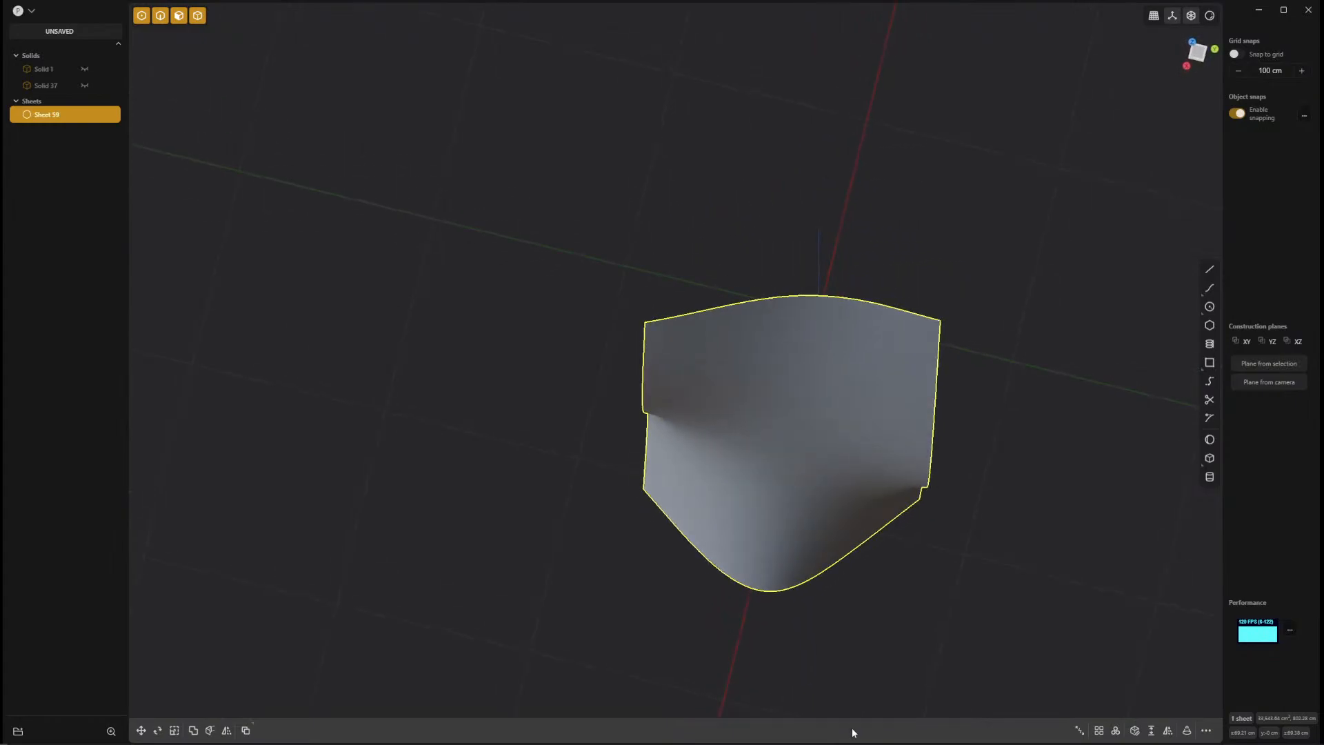
pyautogui.moveTo(828, 586); pyautogui.dragTo(773, 603, button='middle')
pyautogui.click(785, 531)
pyautogui.press('o')
pyautogui.click(773, 602)
pyautogui.press('o')
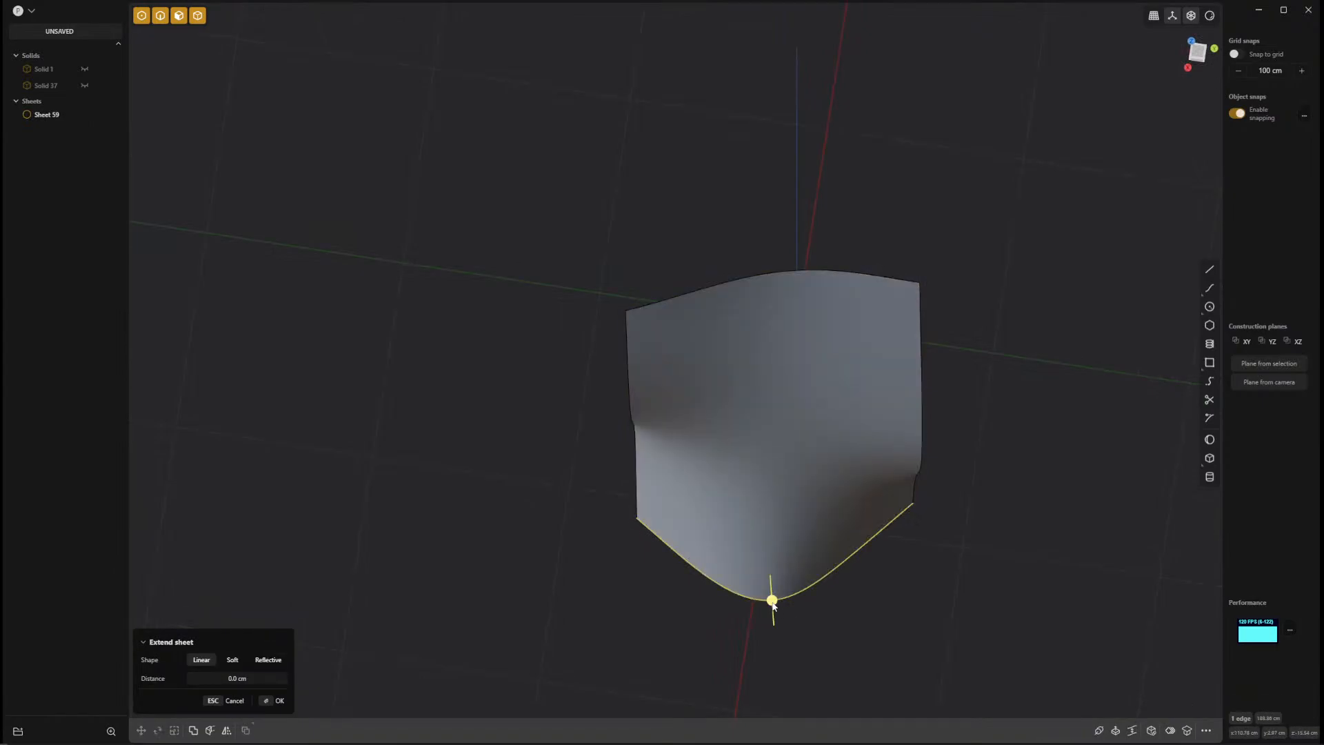
pyautogui.moveTo(777, 602); pyautogui.dragTo(824, 301, button='middle')
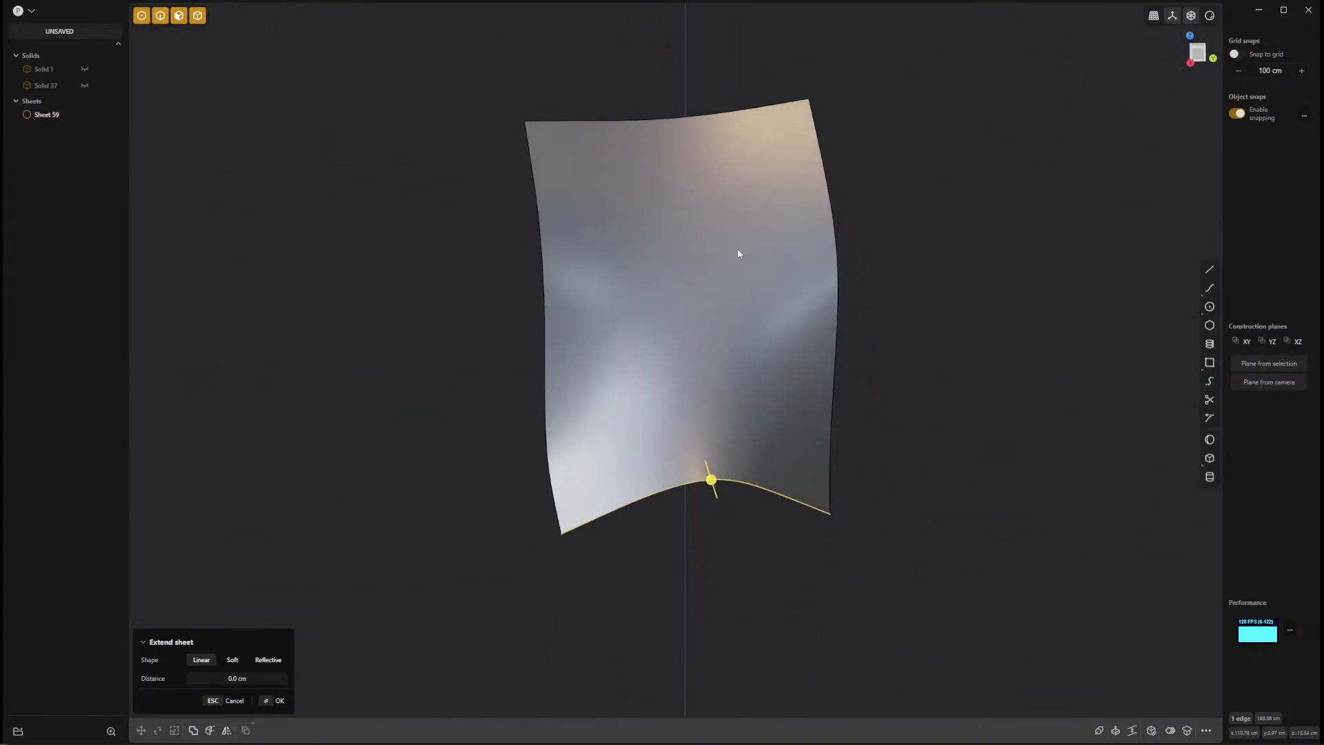
pyautogui.moveTo(820, 577)
pyautogui.mouseDown(button='middle')
pyautogui.moveTo(805, 407)
pyautogui.moveTo(806, 608)
pyautogui.moveTo(793, 669)
pyautogui.moveTo(745, 594)
pyautogui.moveTo(766, 597)
pyautogui.mouseUp(button='middle')
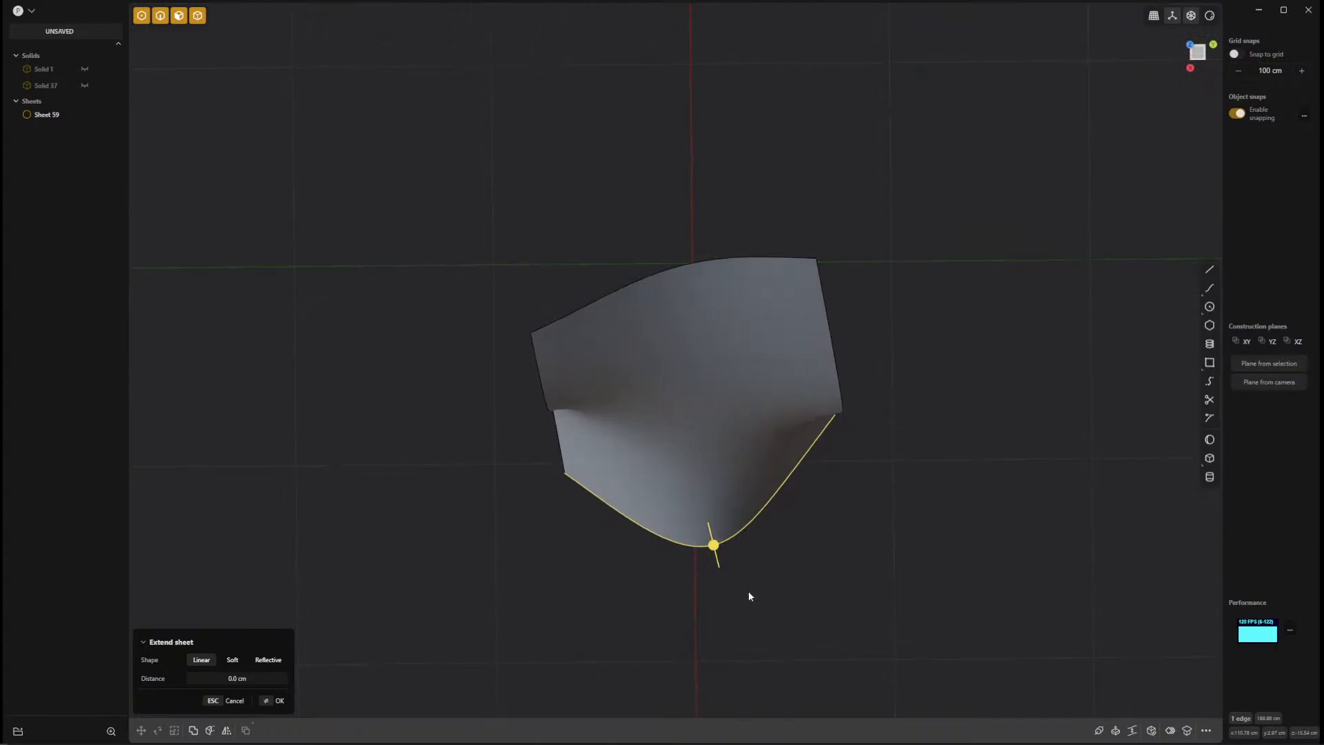
pyautogui.press('Escape')
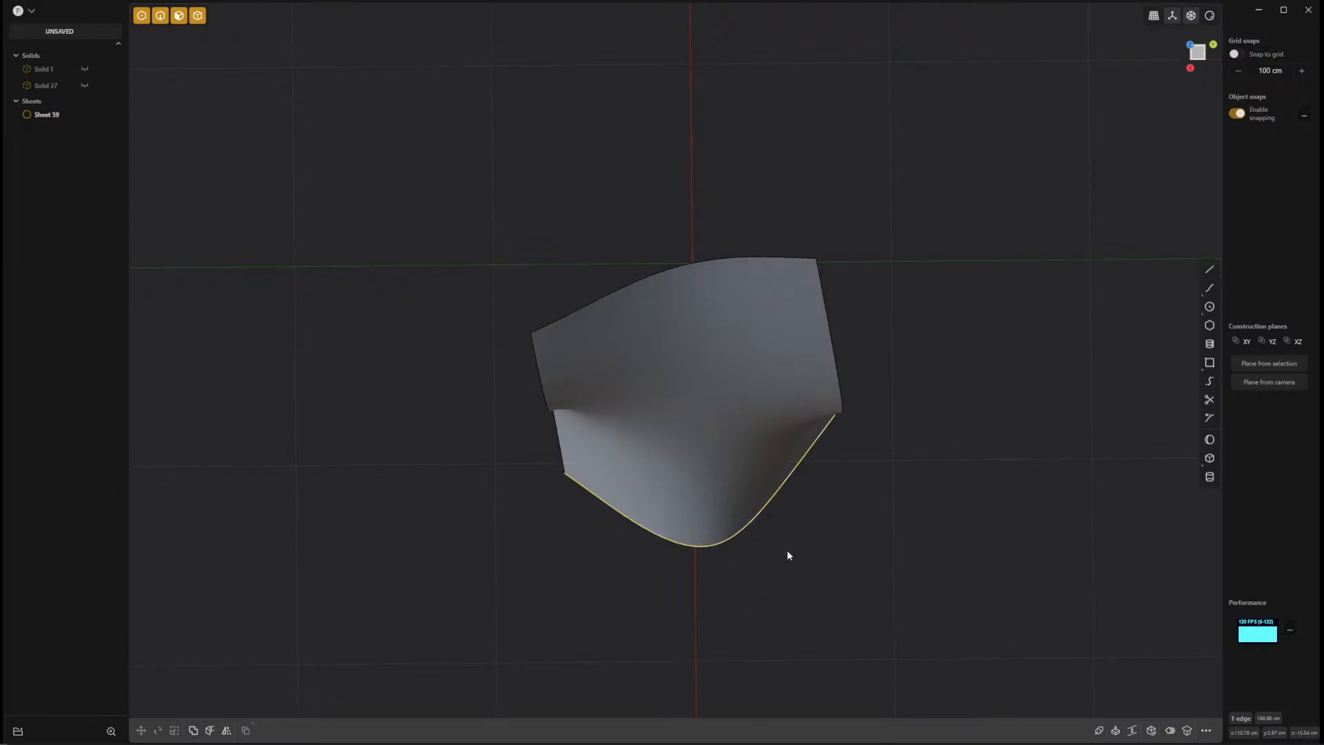
# Try a freestyle mirror of the whole sheet from the middle point of its front edge at an angle in the XY plane.
pyautogui.doubleClick(763, 448)
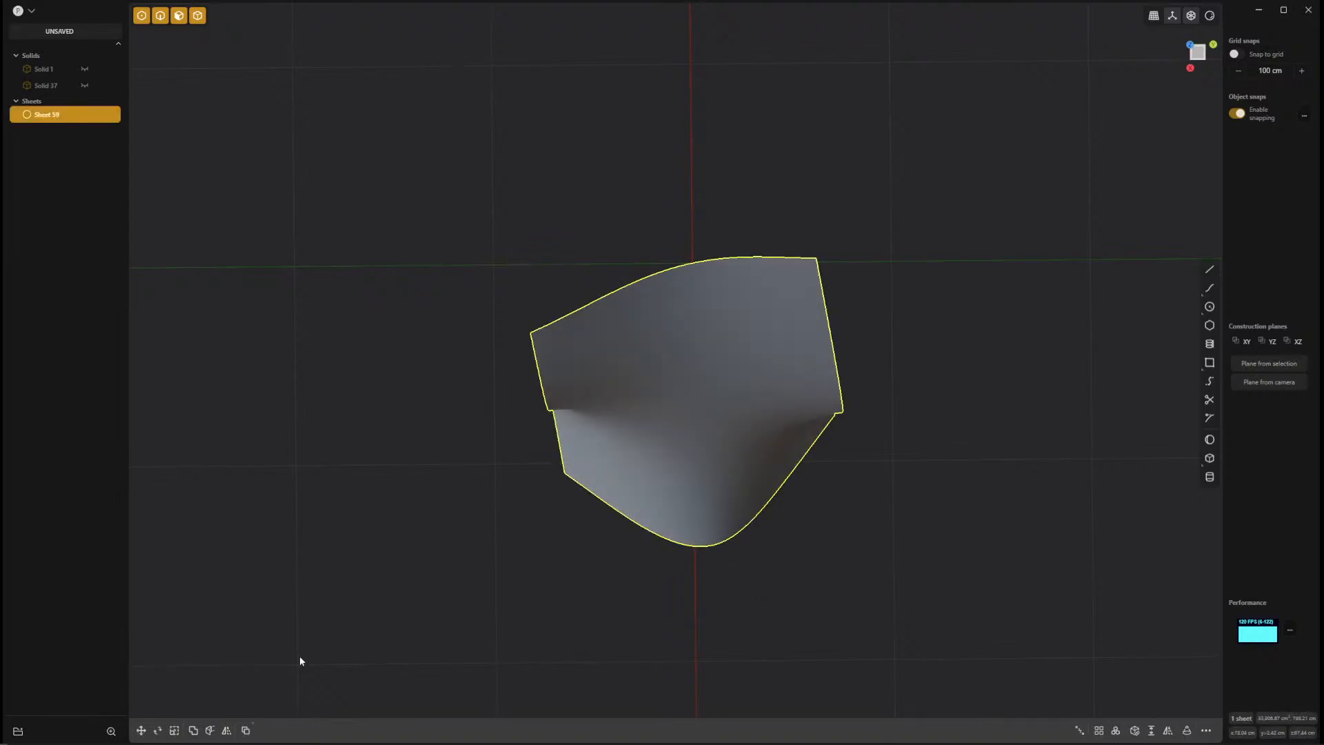
pyautogui.click(227, 731)
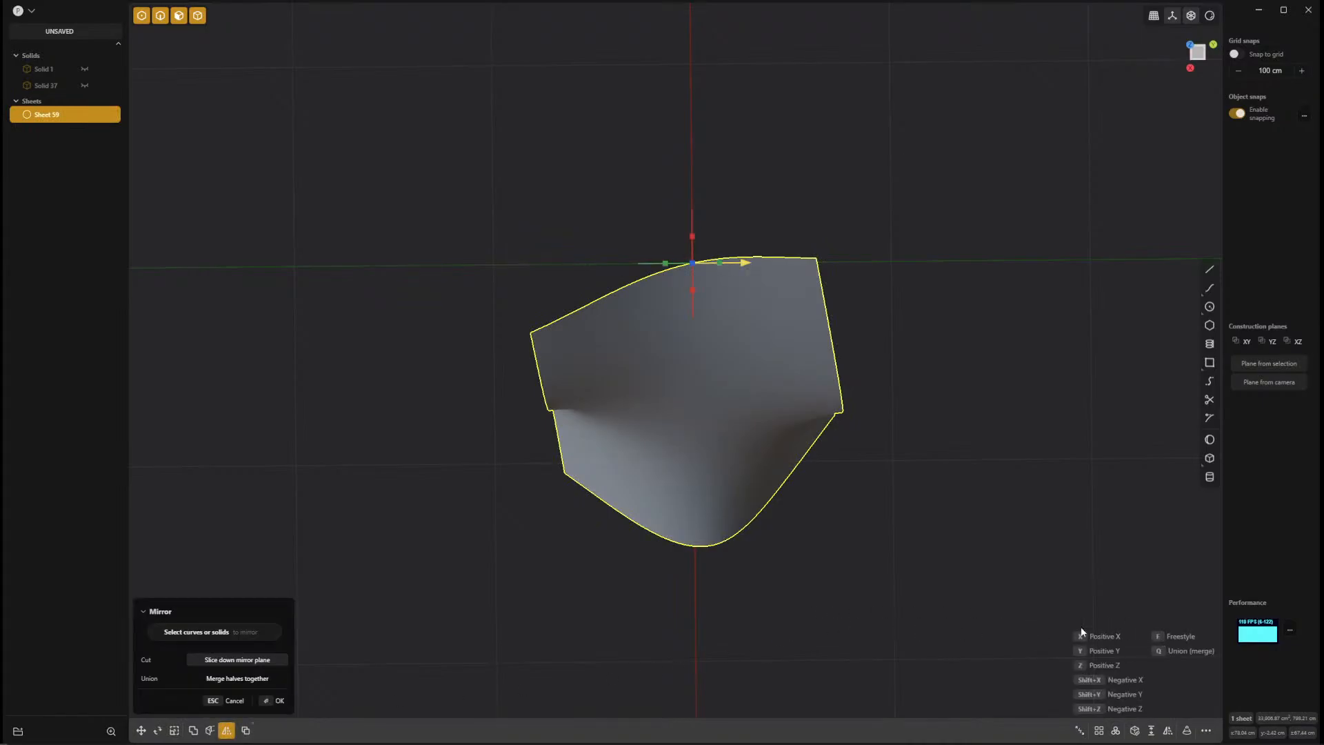
pyautogui.press('f')
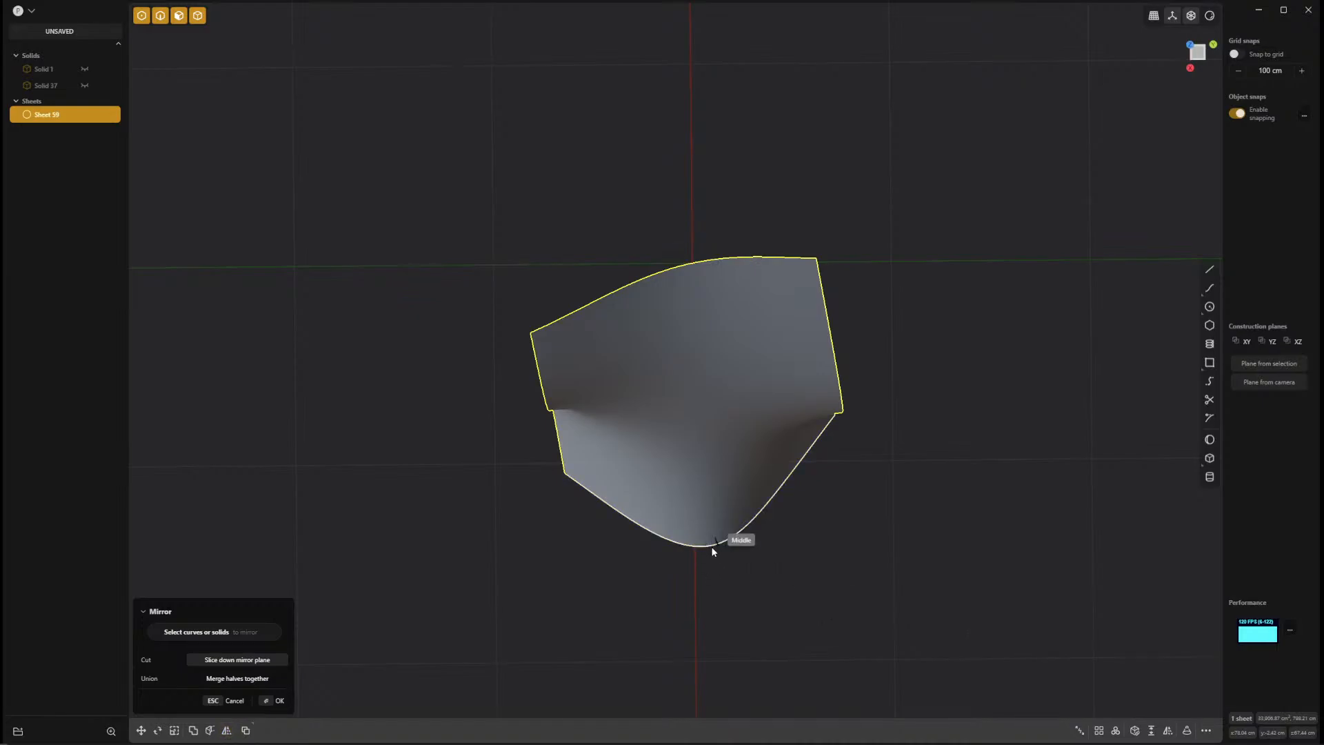
pyautogui.click(713, 548)
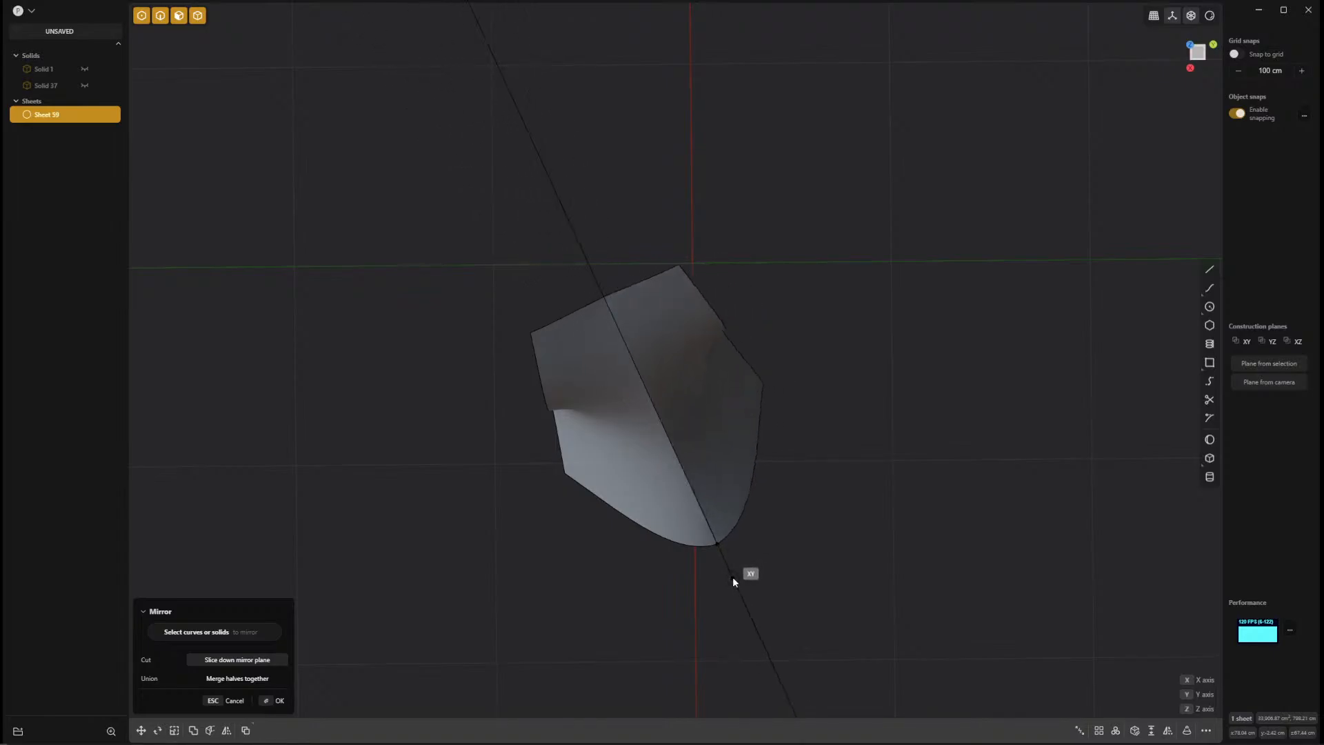
pyautogui.click(741, 646)
pyautogui.scroll(3, 737, 618)
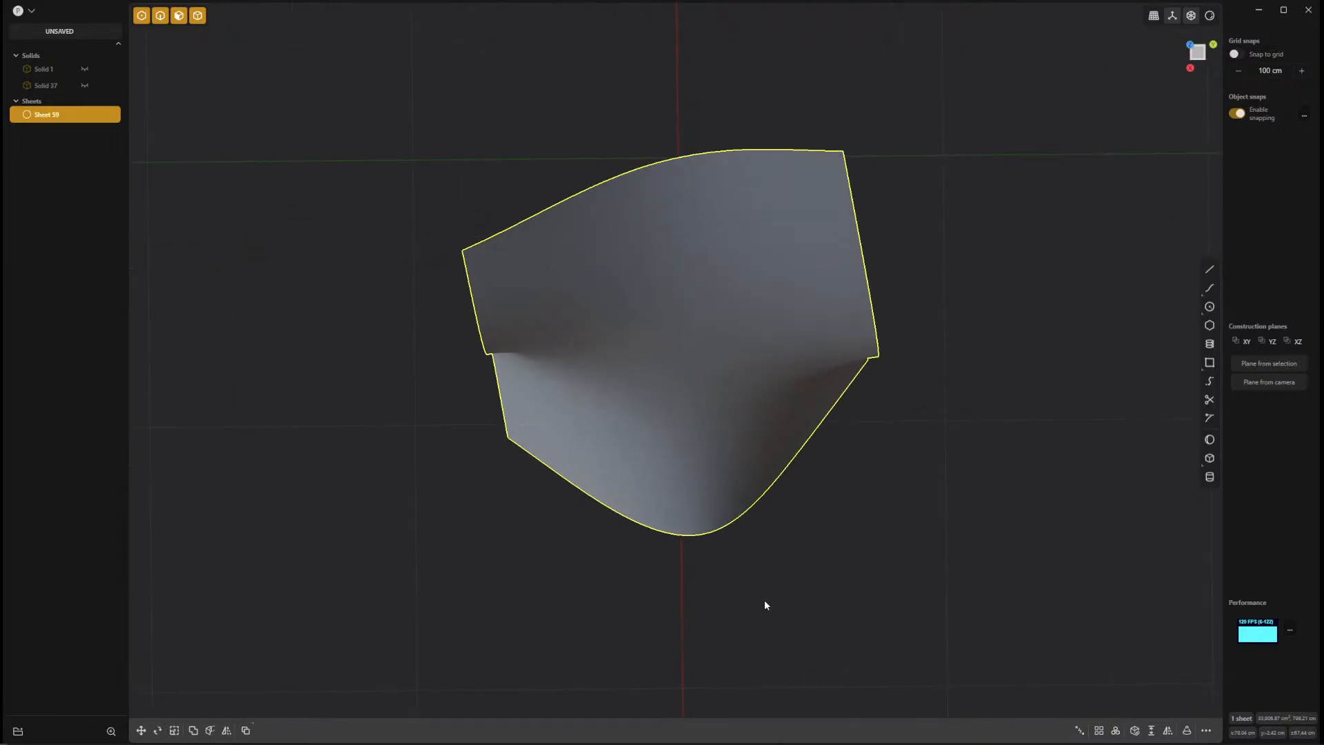
# From the top view, mirror the sheet freestyle across a line through its front edge's middle point along the X axis.
pyautogui.press('KP_7')
pyautogui.keyDown('shift'); pyautogui.moveTo(751, 607); pyautogui.dragTo(817, 226, button='middle'); pyautogui.keyUp('shift')
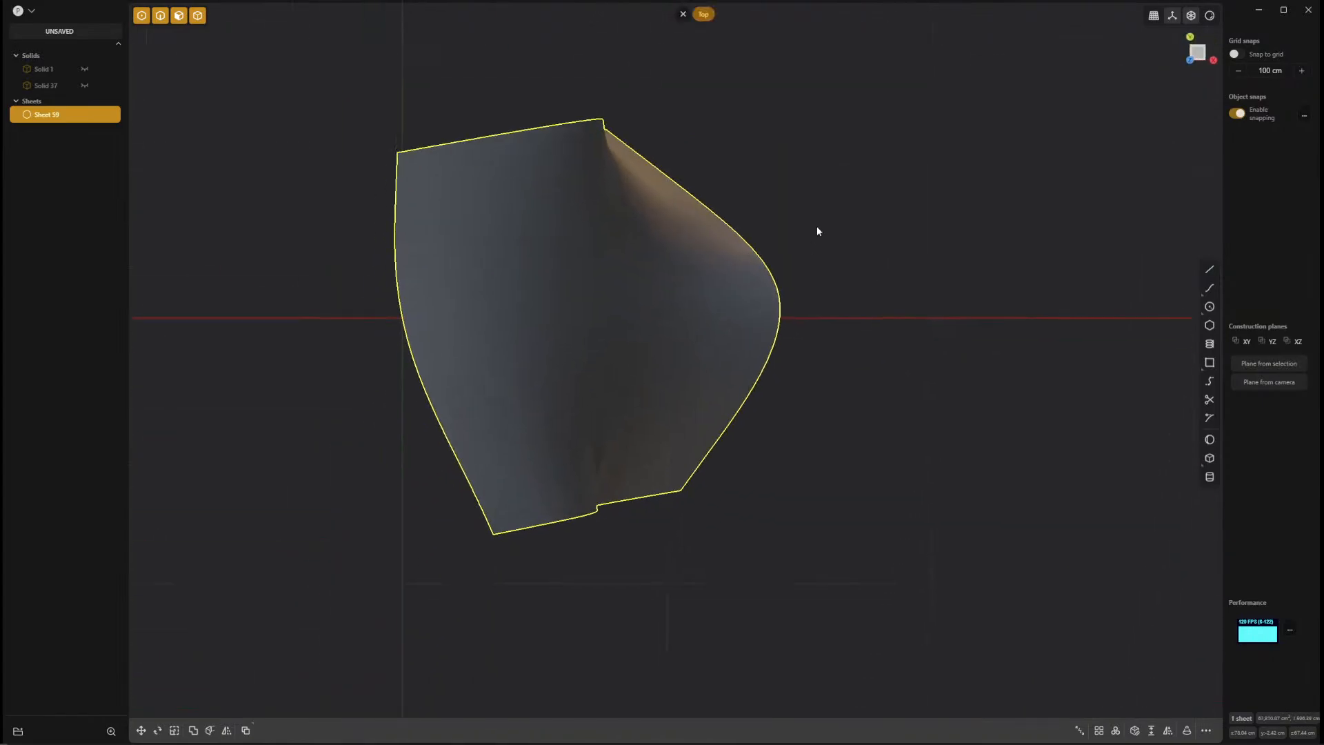
pyautogui.scroll(5, 830, 435)
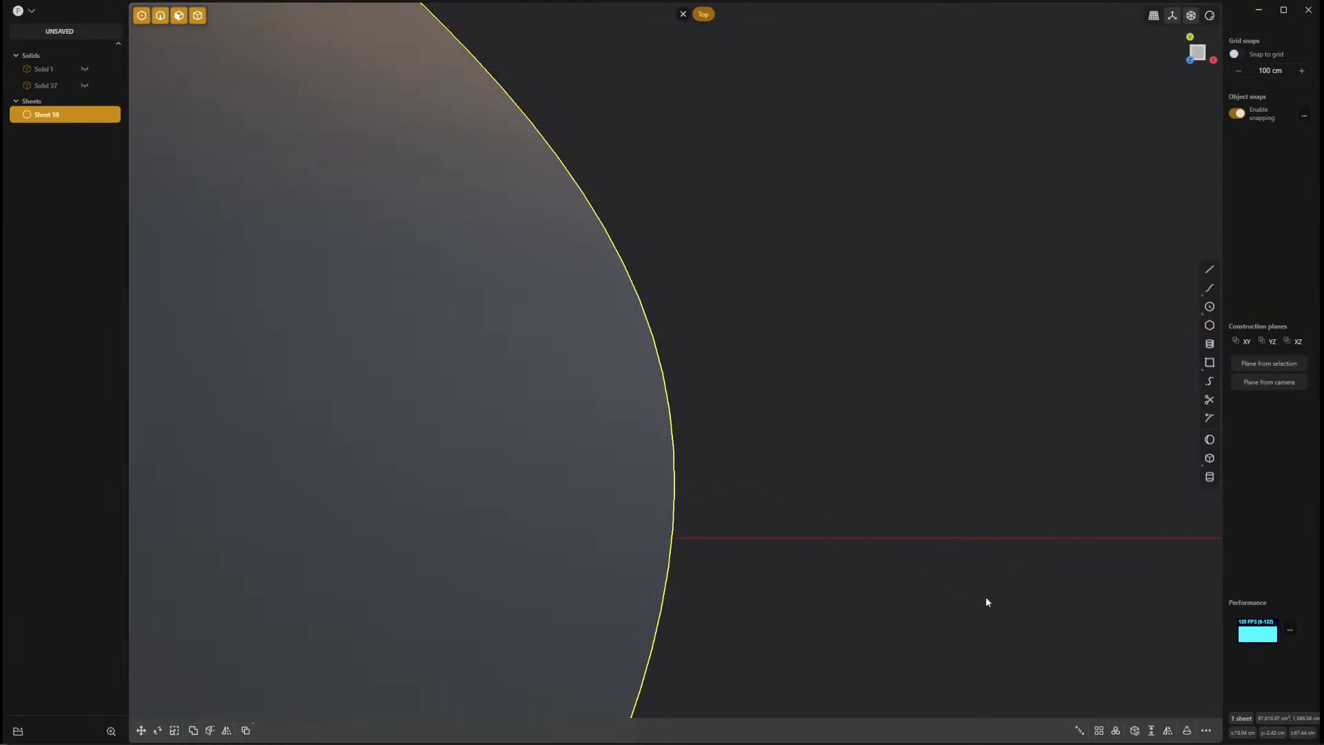
pyautogui.hotkey('alt', 'x')
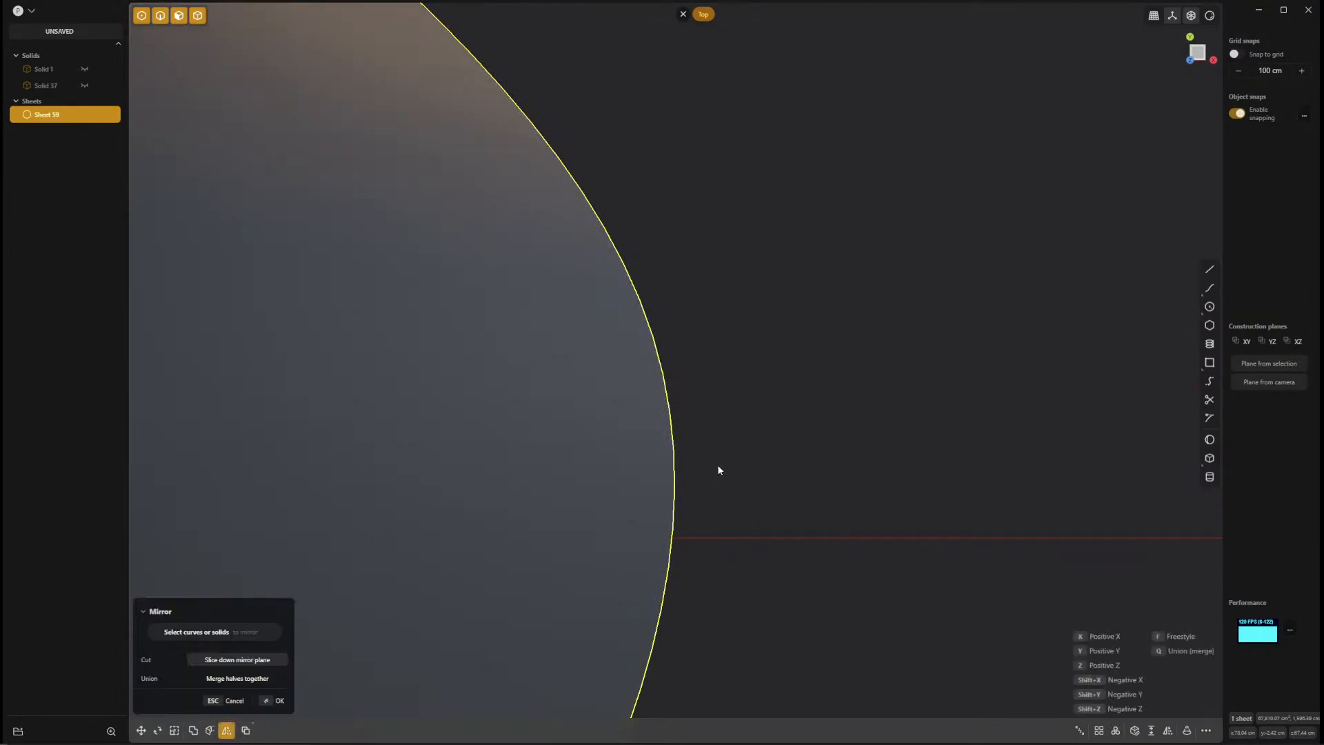
pyautogui.press('f')
pyautogui.click(676, 486)
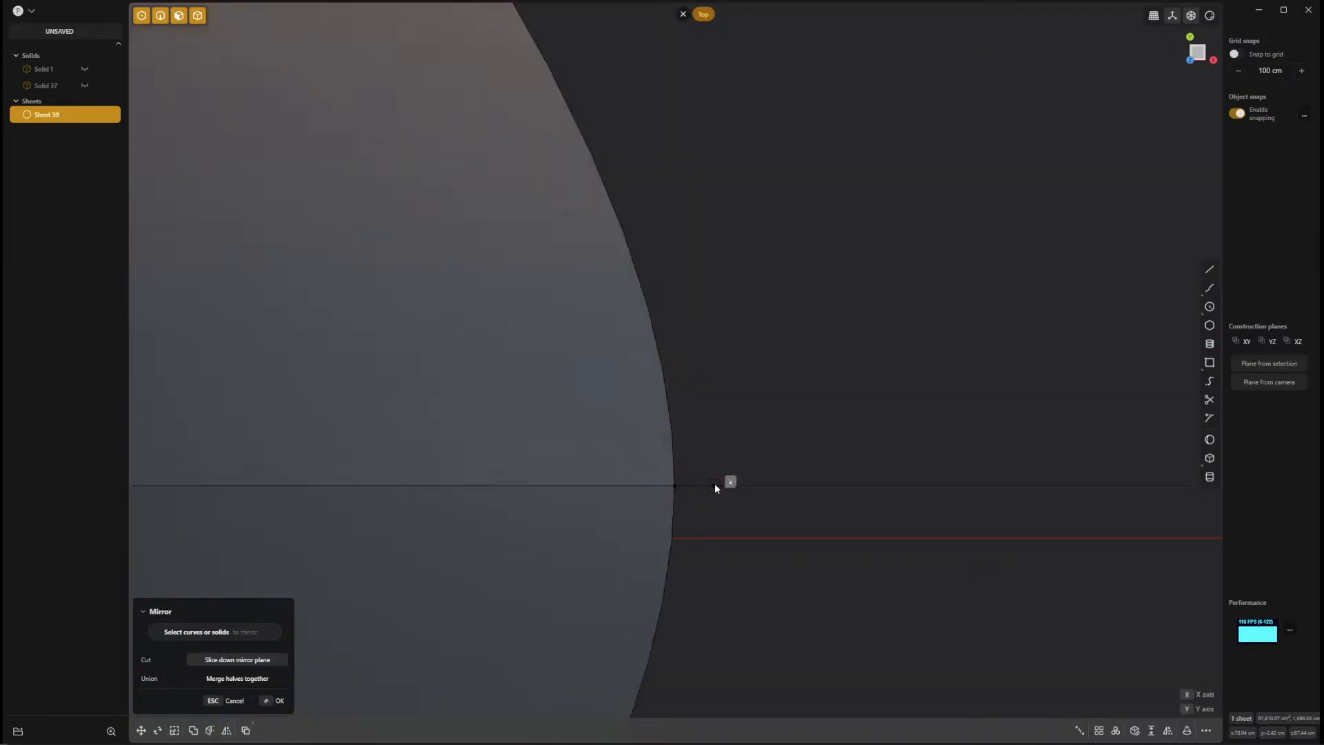
pyautogui.click(715, 485)
pyautogui.rightClick(715, 485)
pyautogui.scroll(-8, 825, 589)
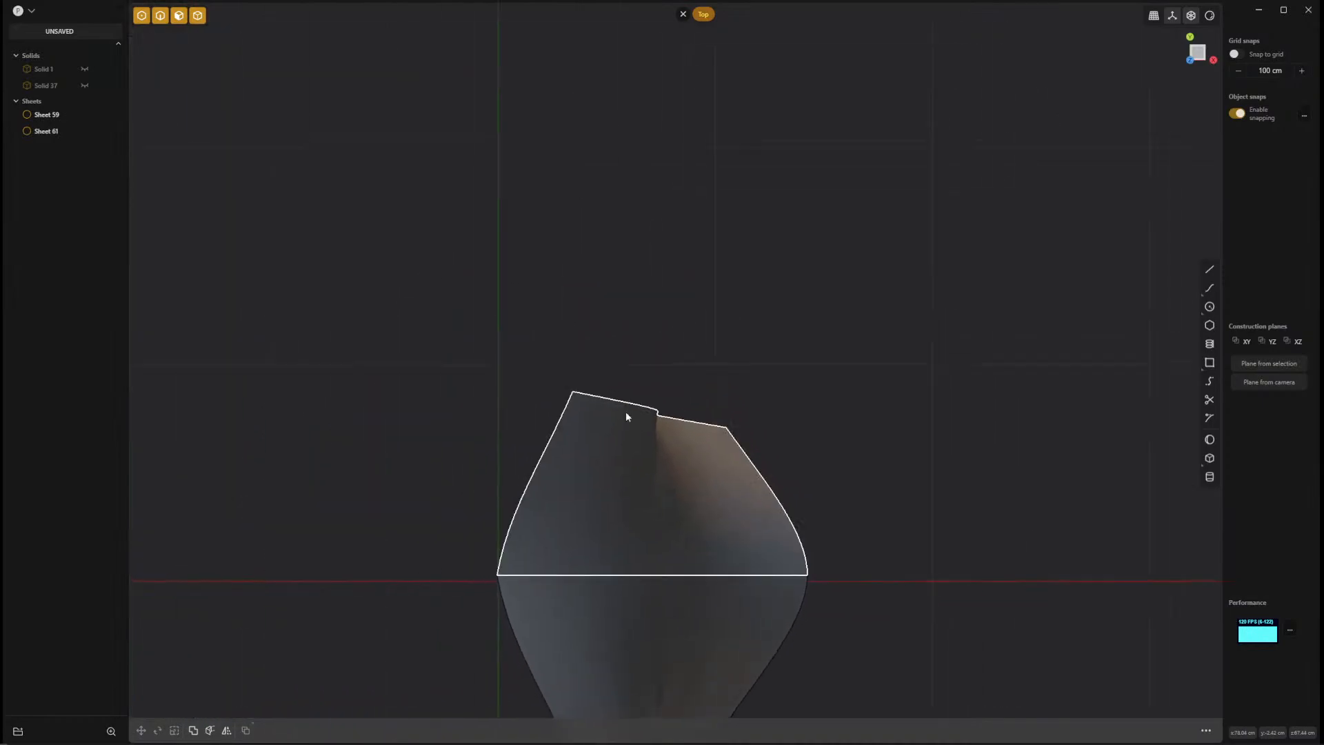
# Join the two mirrored halves into one sheet, leaving its faces without any offset.
pyautogui.moveTo(626, 417); pyautogui.dragTo(879, 472, button='middle')
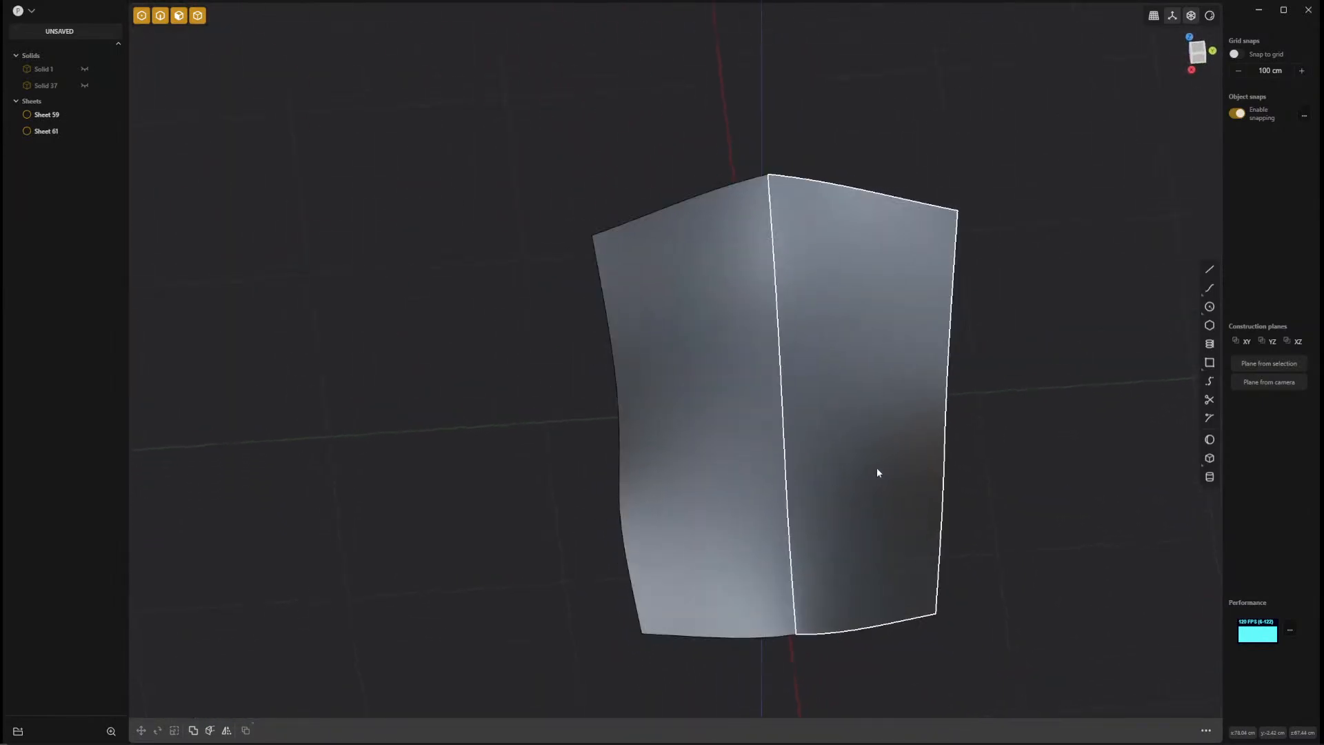
pyautogui.click(928, 440)
pyautogui.keyDown('shift'); pyautogui.click(725, 388); pyautogui.keyUp('shift')
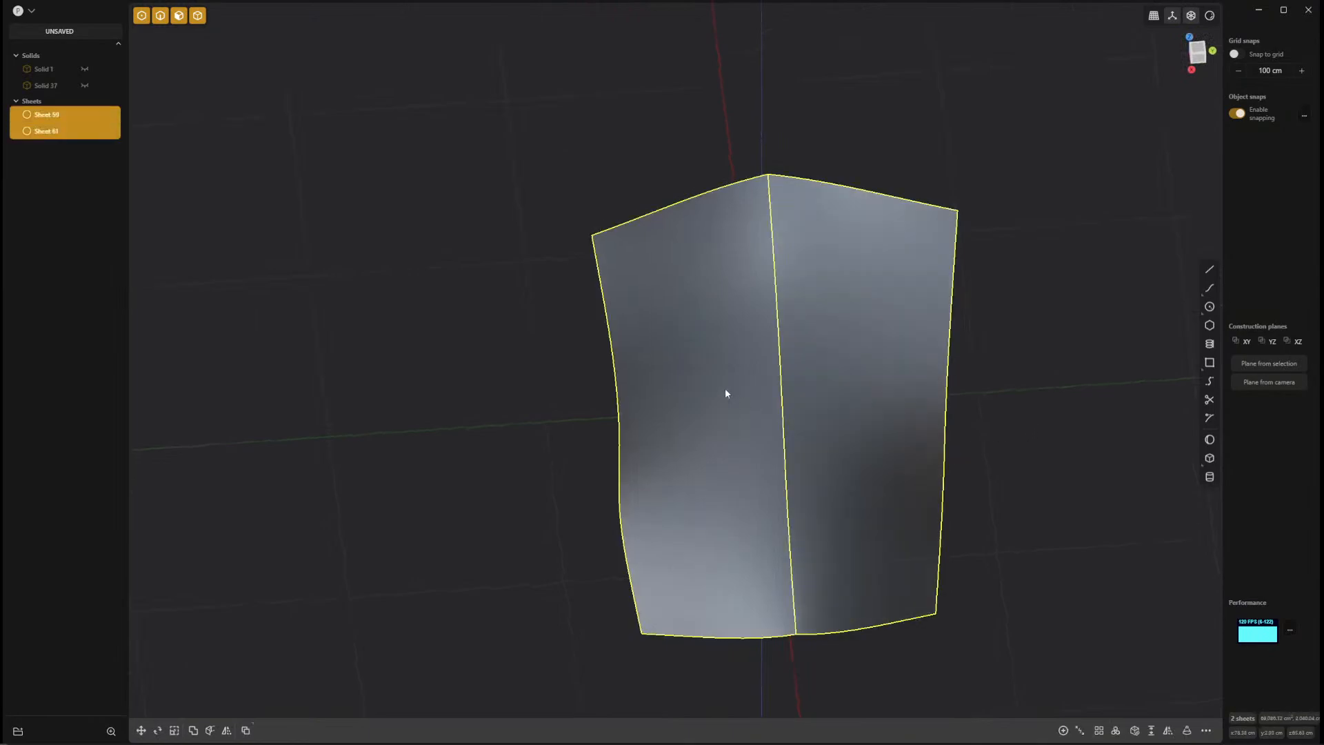
pyautogui.press('j')
pyautogui.click(748, 396)
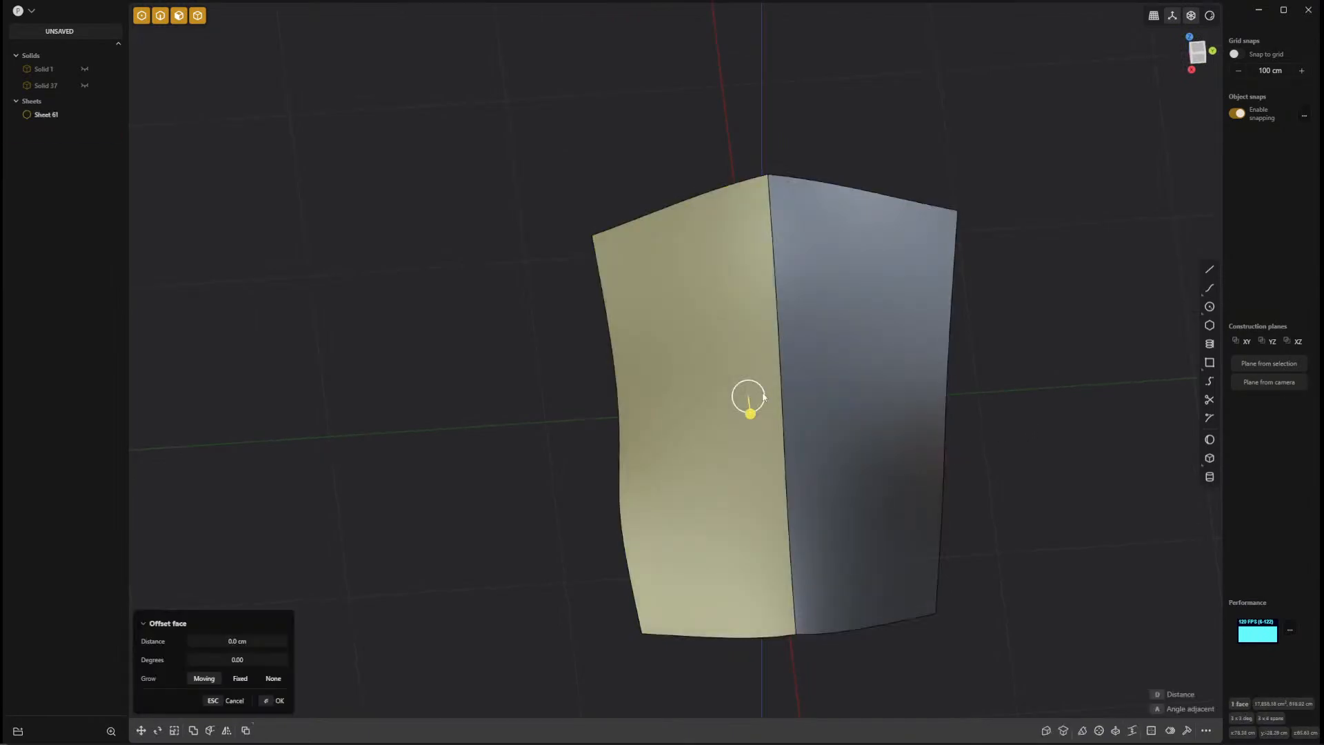
pyautogui.keyDown('shift'); pyautogui.click(832, 381); pyautogui.keyUp('shift')
pyautogui.press('Escape')
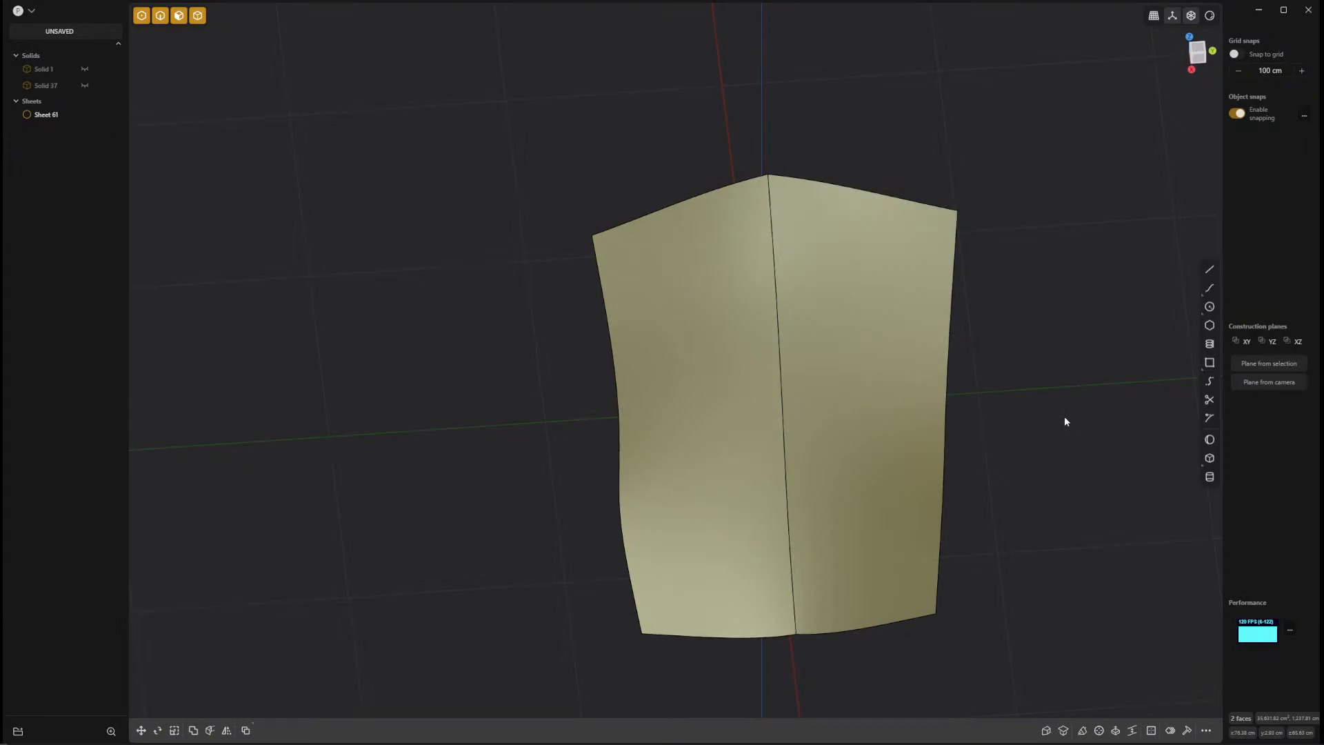
pyautogui.press('Escape')
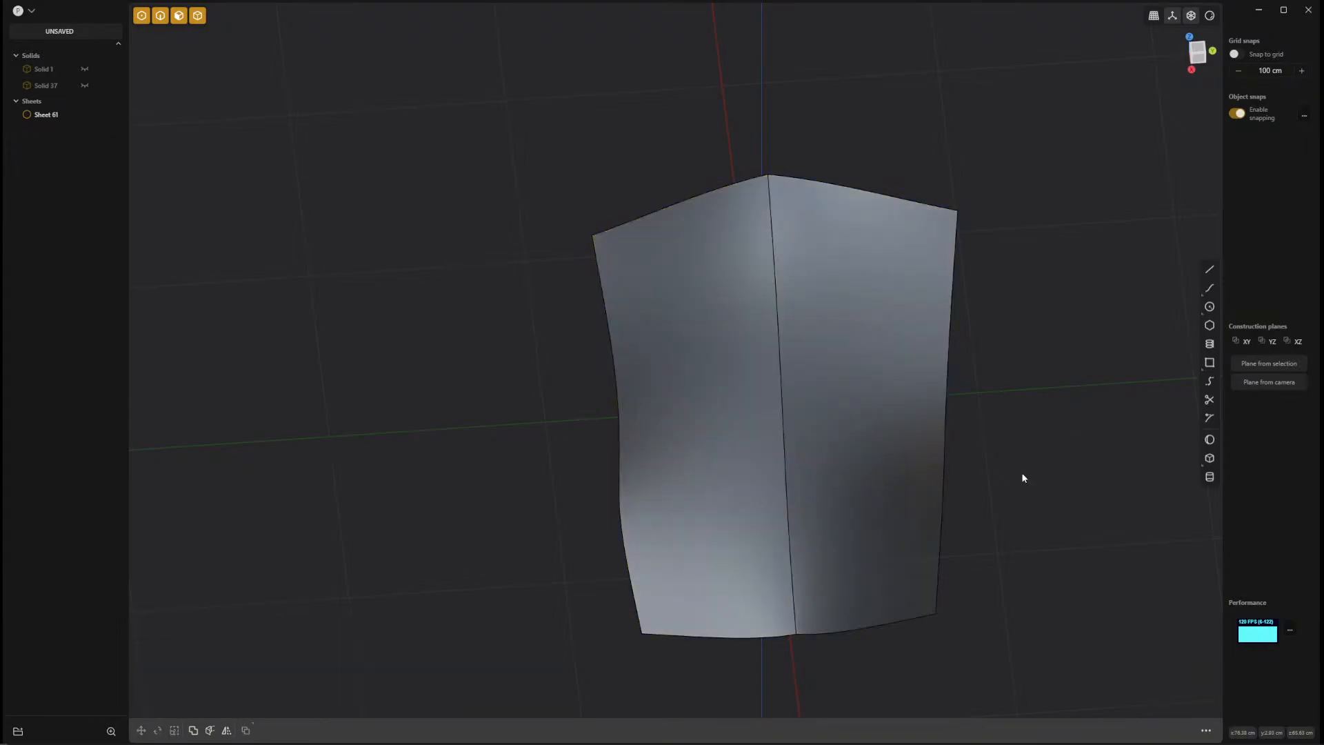
# Move the joined sheet about 147 cm outward from the origin along the X axis.
pyautogui.moveTo(1023, 473); pyautogui.dragTo(690, 444, button='middle')
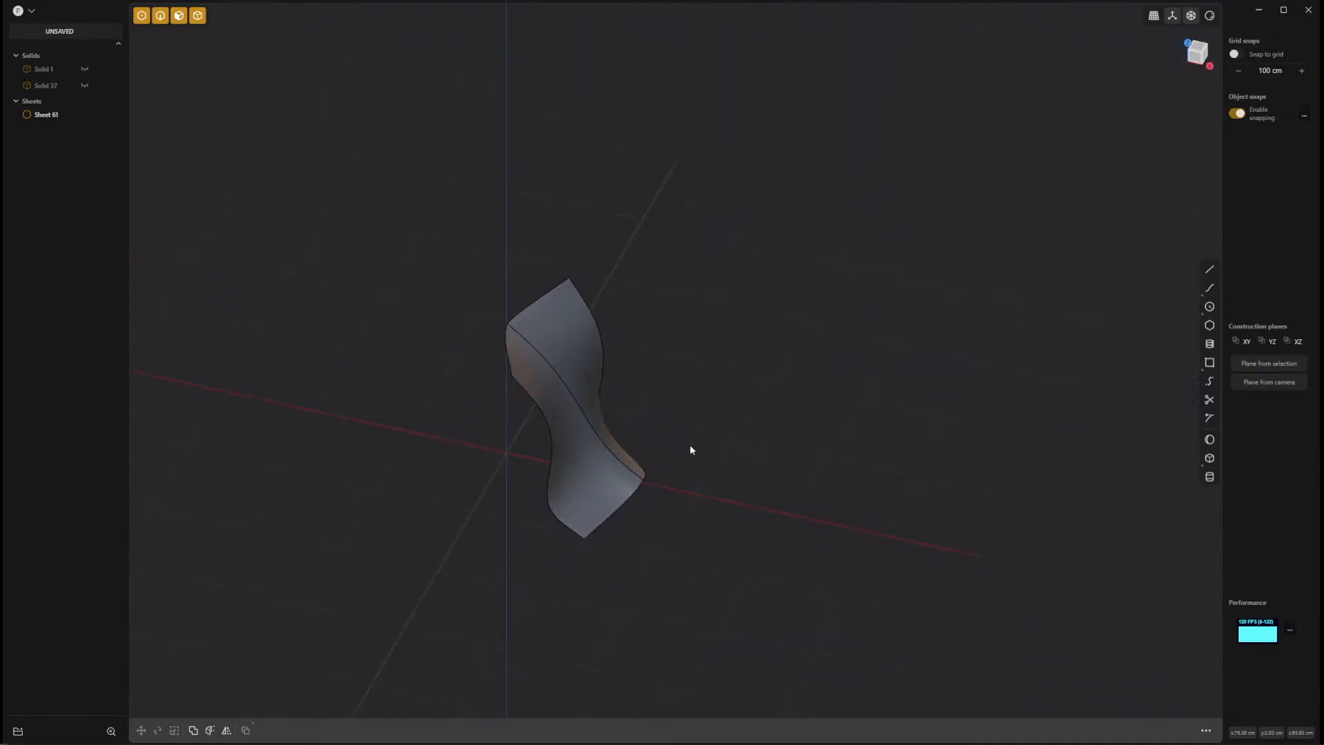
pyautogui.click(614, 474)
pyautogui.press('g')
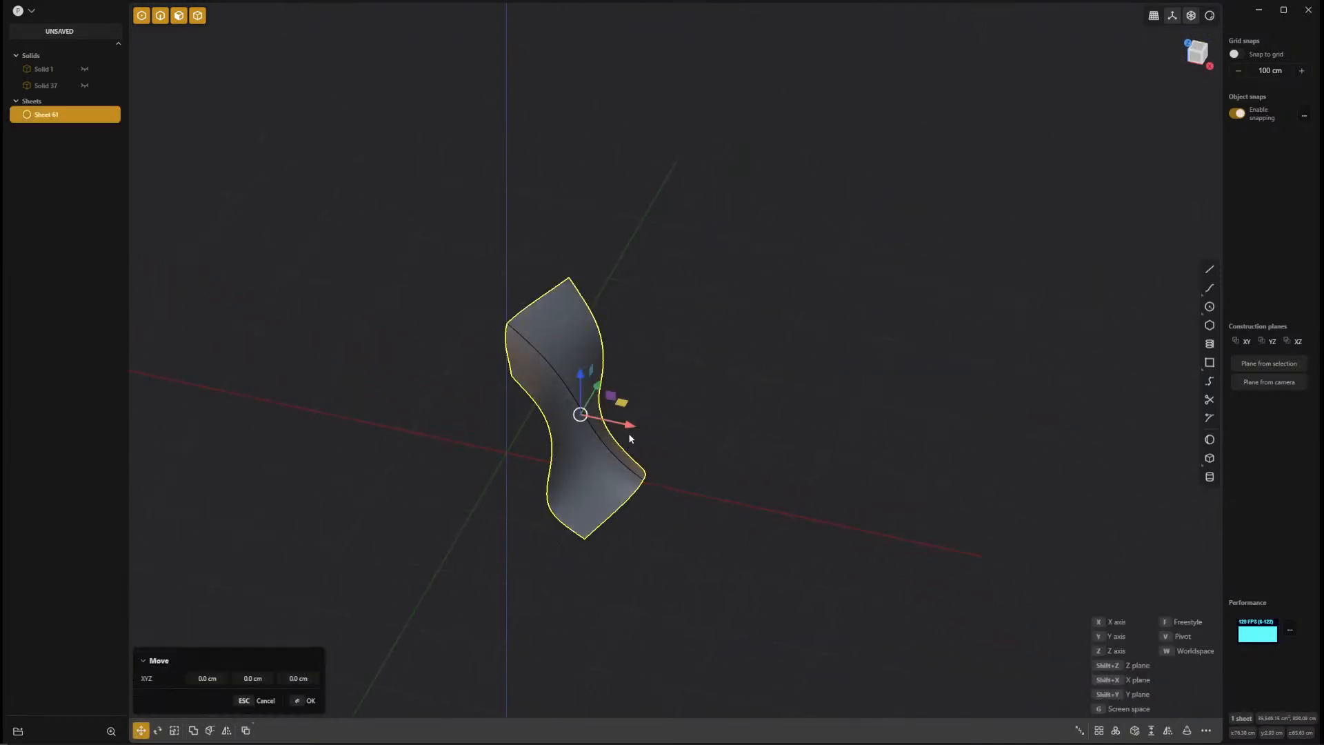
pyautogui.moveTo(630, 434); pyautogui.dragTo(767, 471)
pyautogui.moveTo(514, 582); pyautogui.dragTo(775, 648, button='middle')
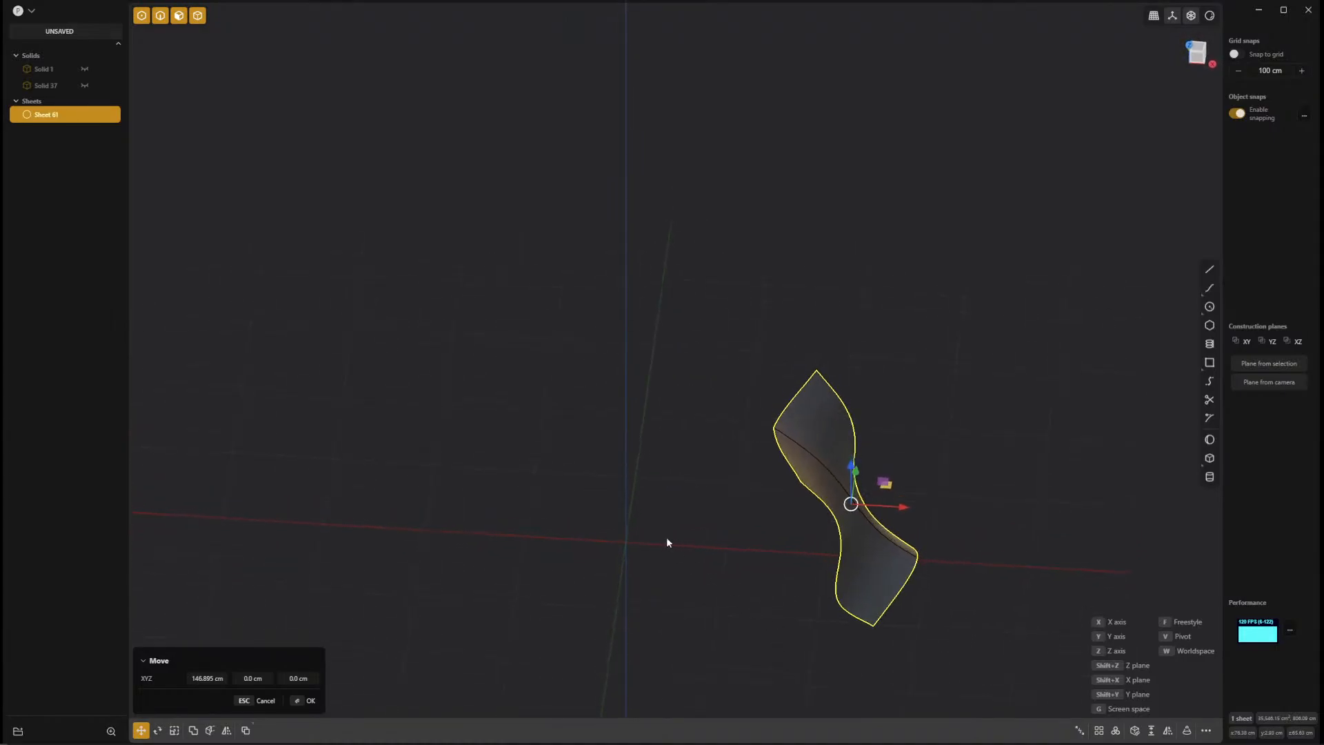
pyautogui.rightClick(659, 488)
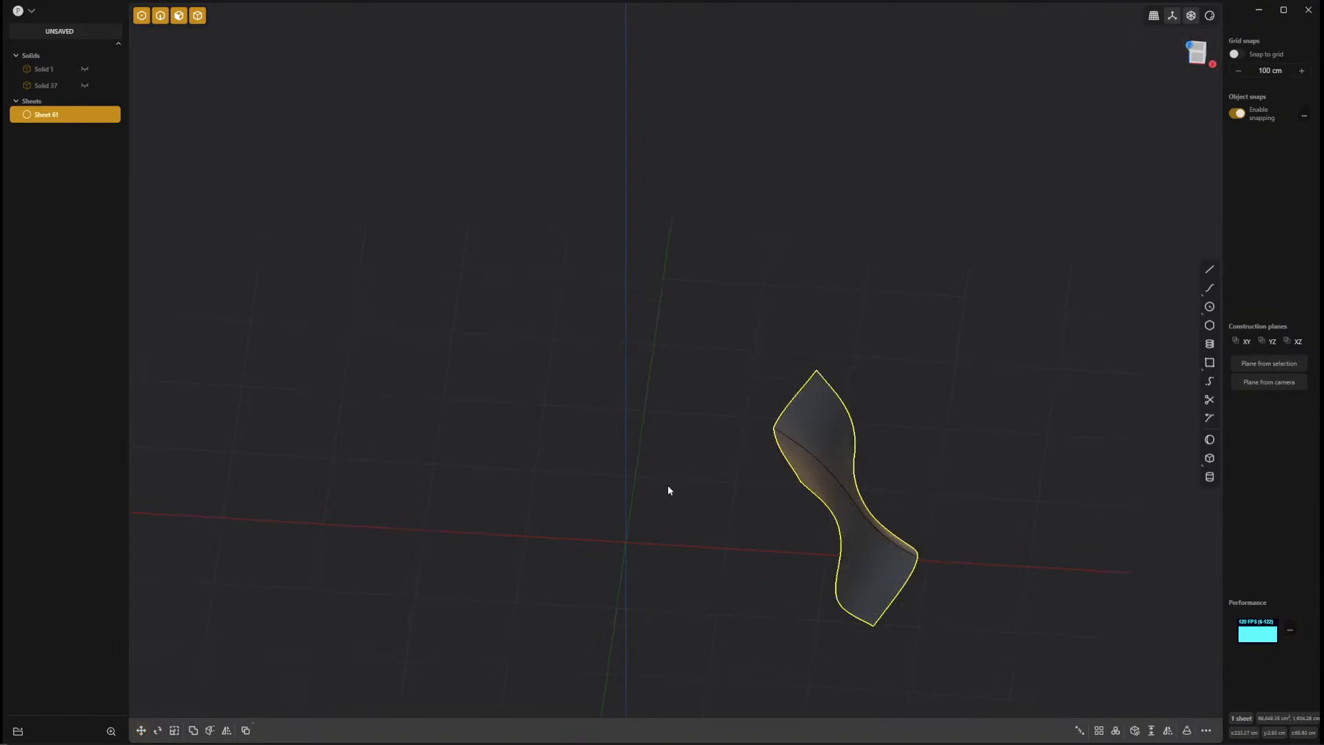
# Create a radial array of the sheet around the origin with 6 copies over 360 degrees.
pyautogui.rightClick(687, 498)
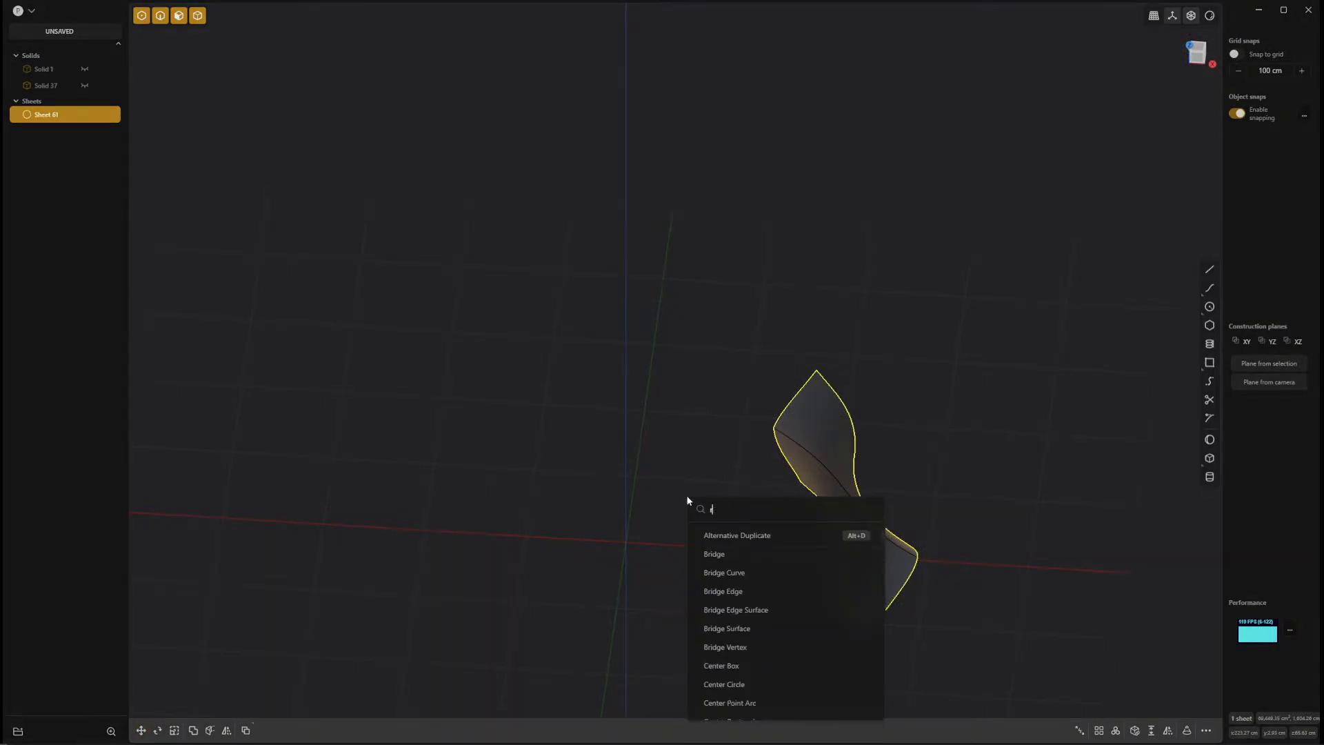
pyautogui.write('rad')
pyautogui.click(718, 532)
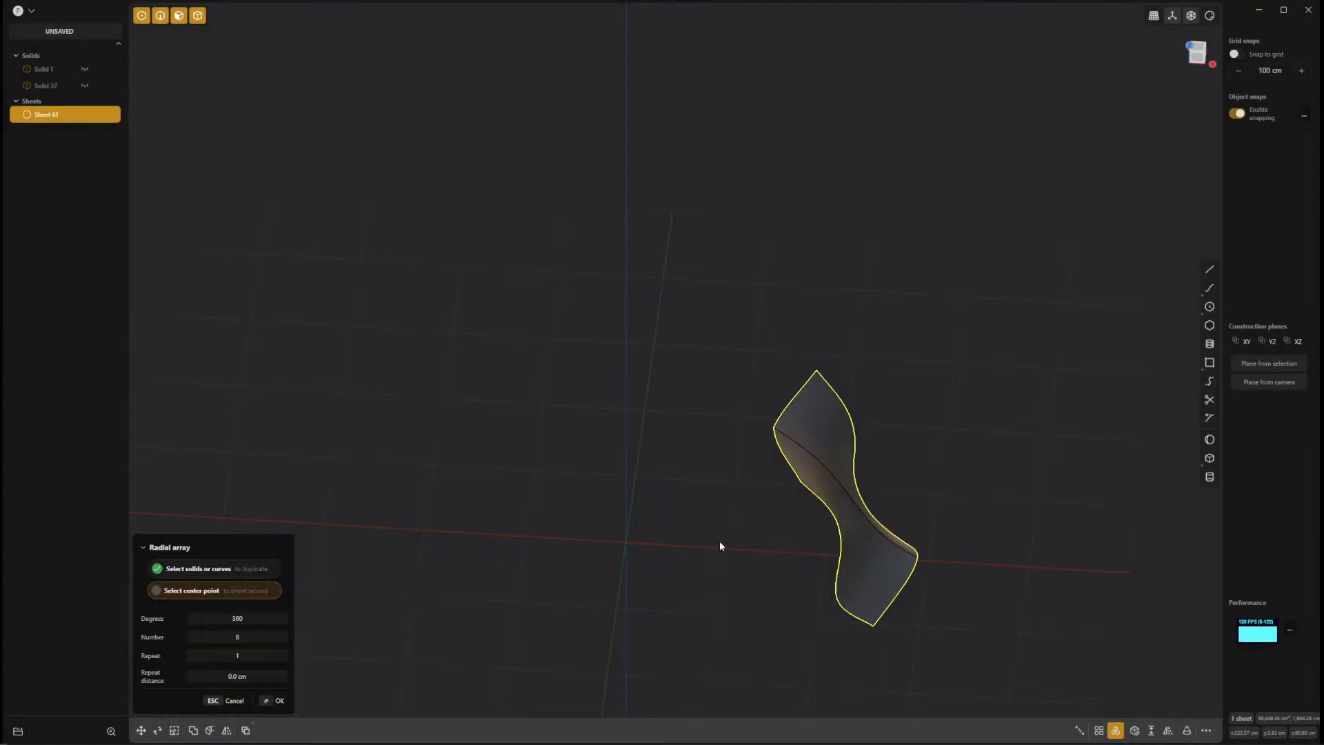
pyautogui.click(627, 544)
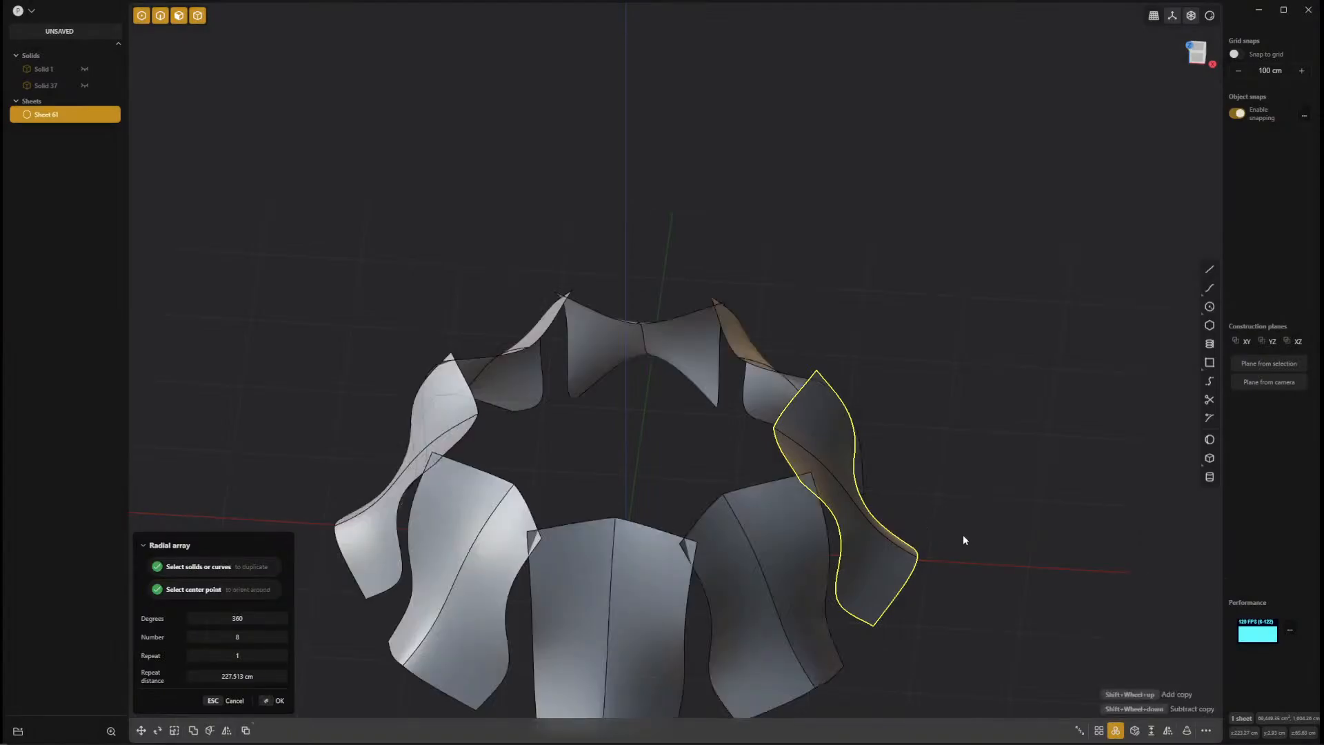
pyautogui.moveTo(967, 538); pyautogui.dragTo(897, 551, button='middle')
pyautogui.click(271, 638)
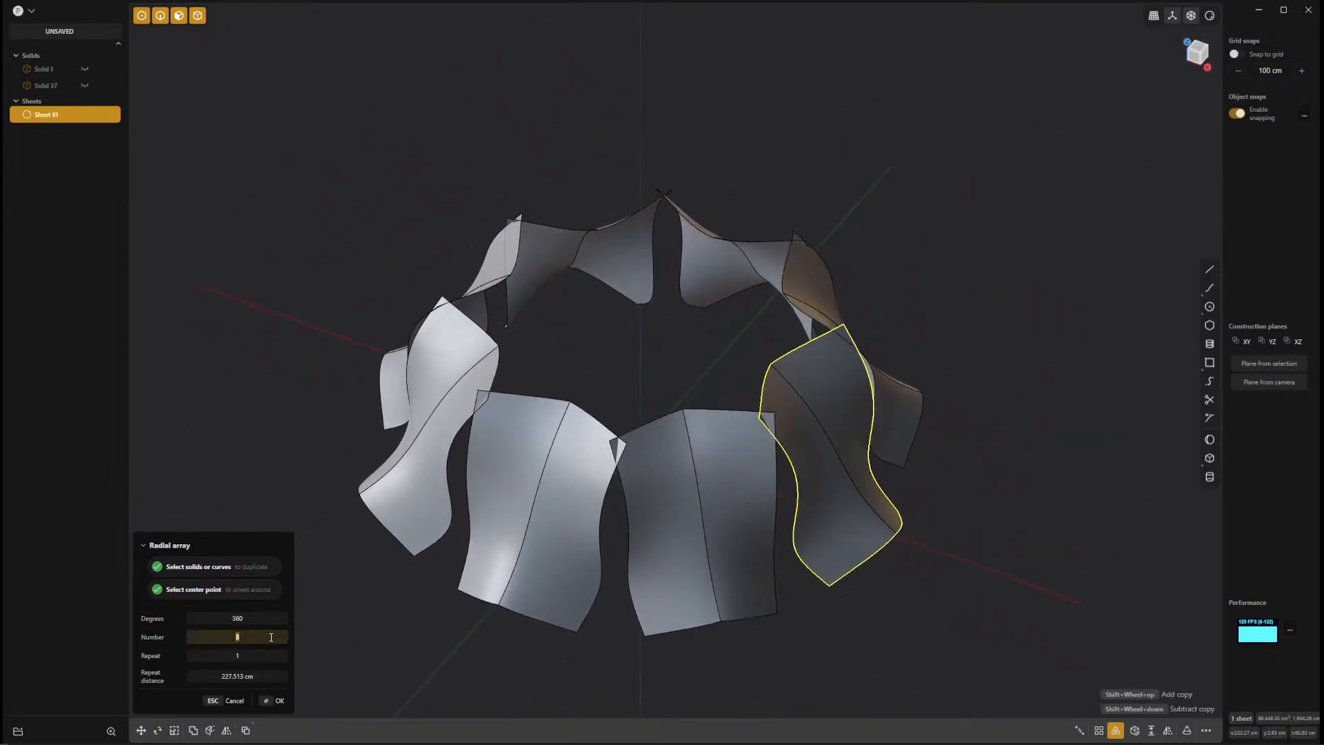
pyautogui.write('6')
pyautogui.press('Return')
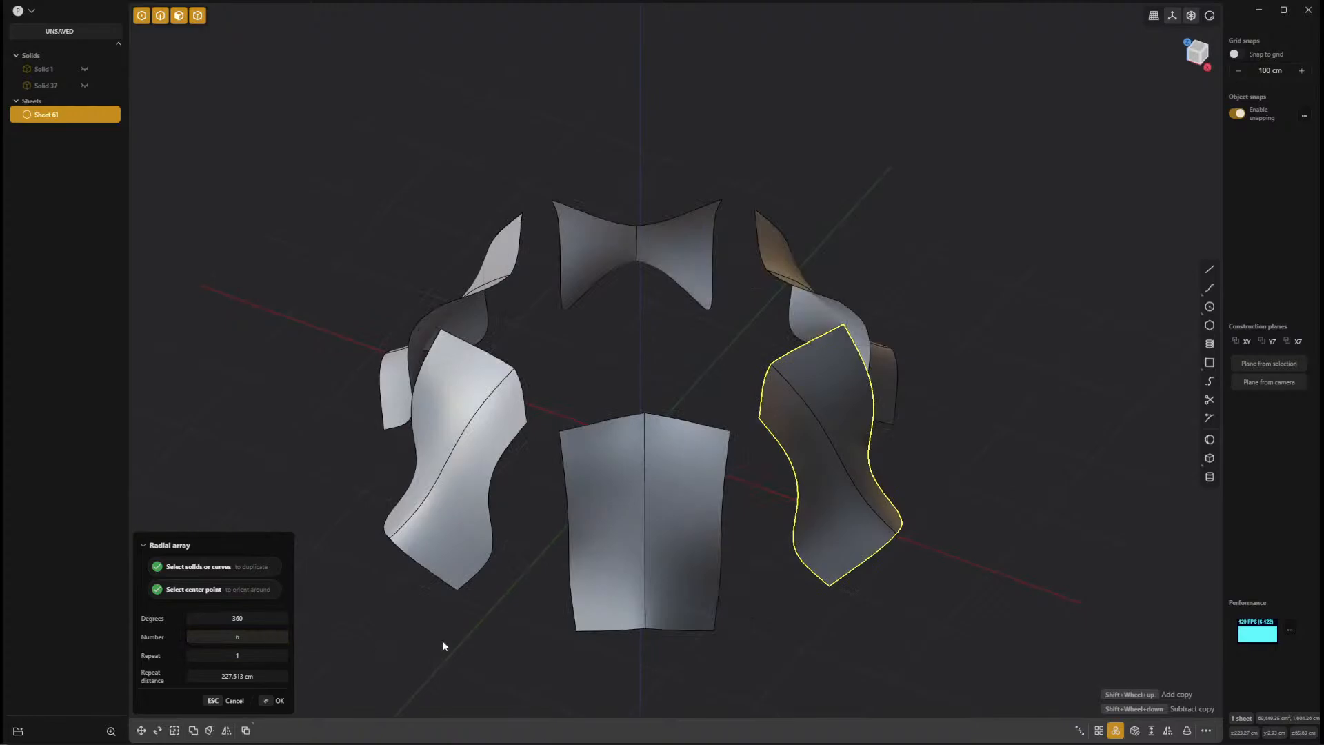
pyautogui.moveTo(1070, 627); pyautogui.dragTo(794, 541, button='middle')
pyautogui.press('Return')
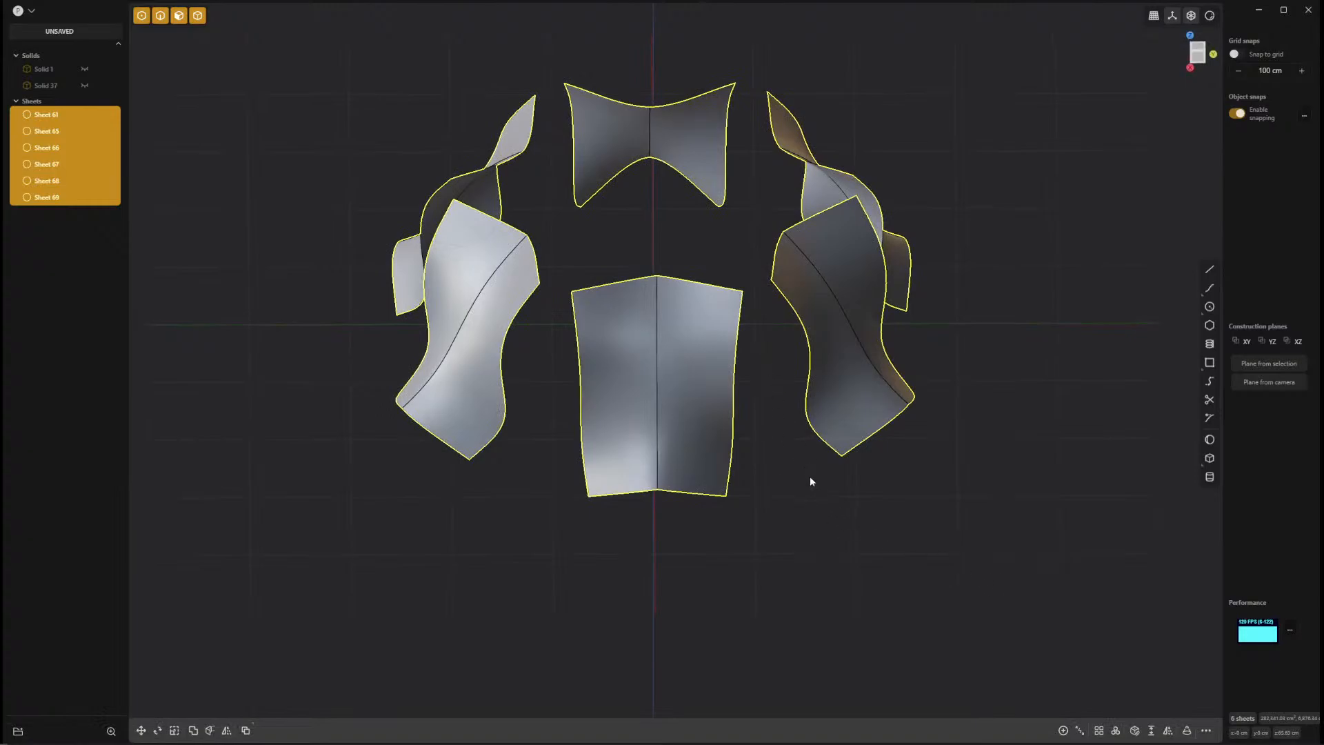
# Loft a G1-continuous surface between the facing side edges of two neighbouring arrayed sheets.
pyautogui.keyDown('shift'); pyautogui.moveTo(811, 481); pyautogui.dragTo(714, 668, button='middle'); pyautogui.keyUp('shift')
pyautogui.click(725, 544)
pyautogui.hotkey('shift', 'e')
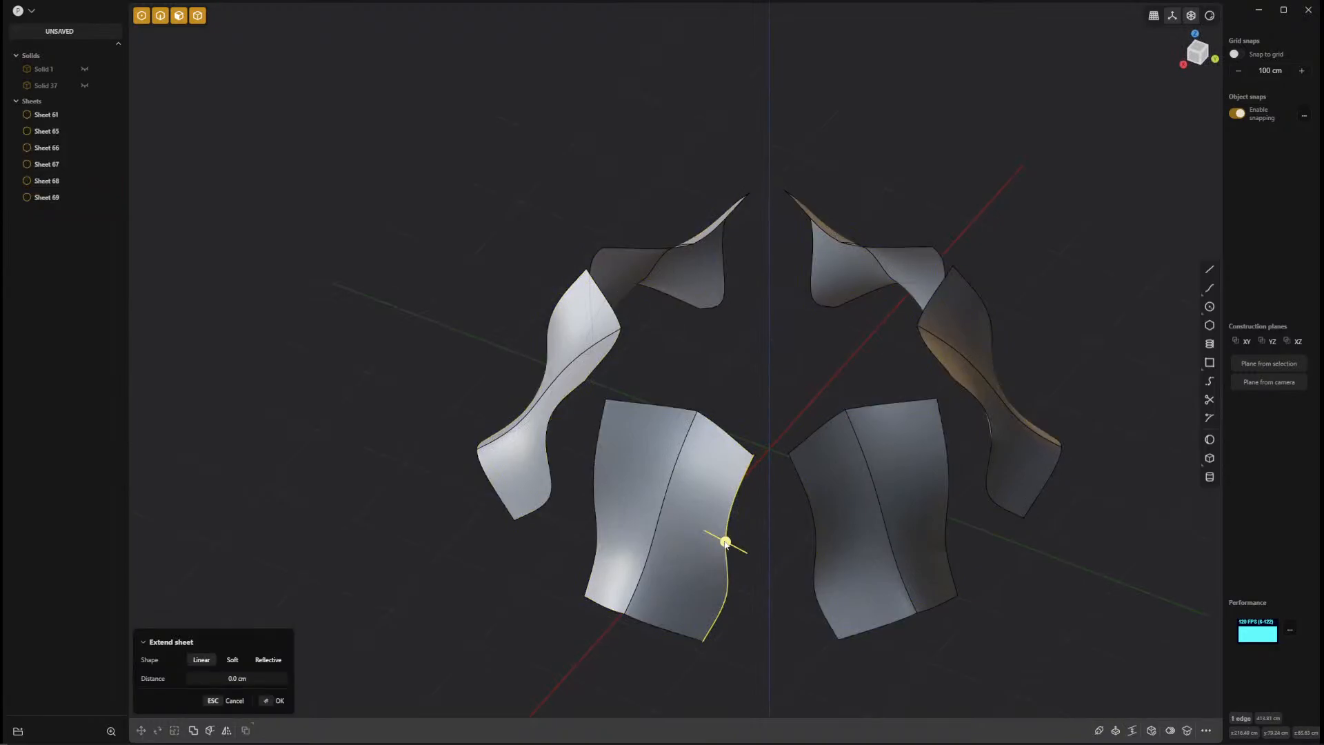
pyautogui.click(810, 528)
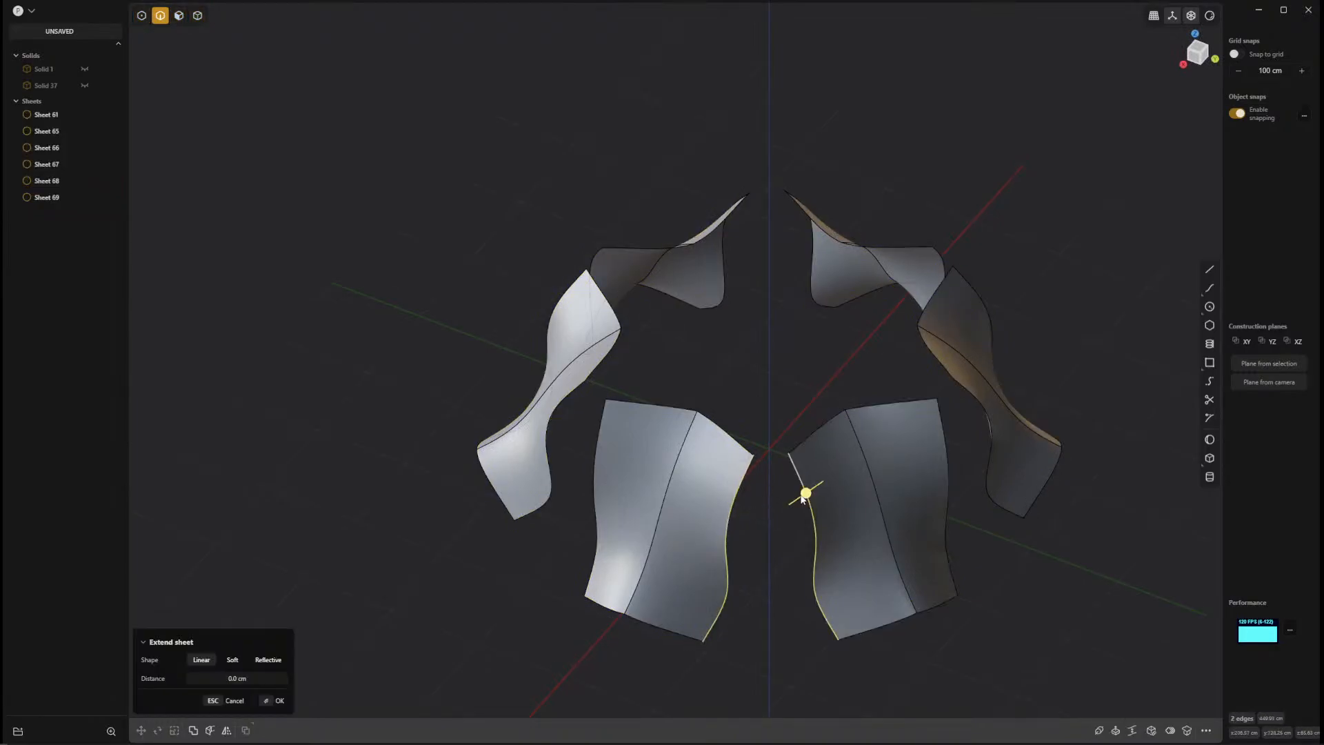
pyautogui.press('l')
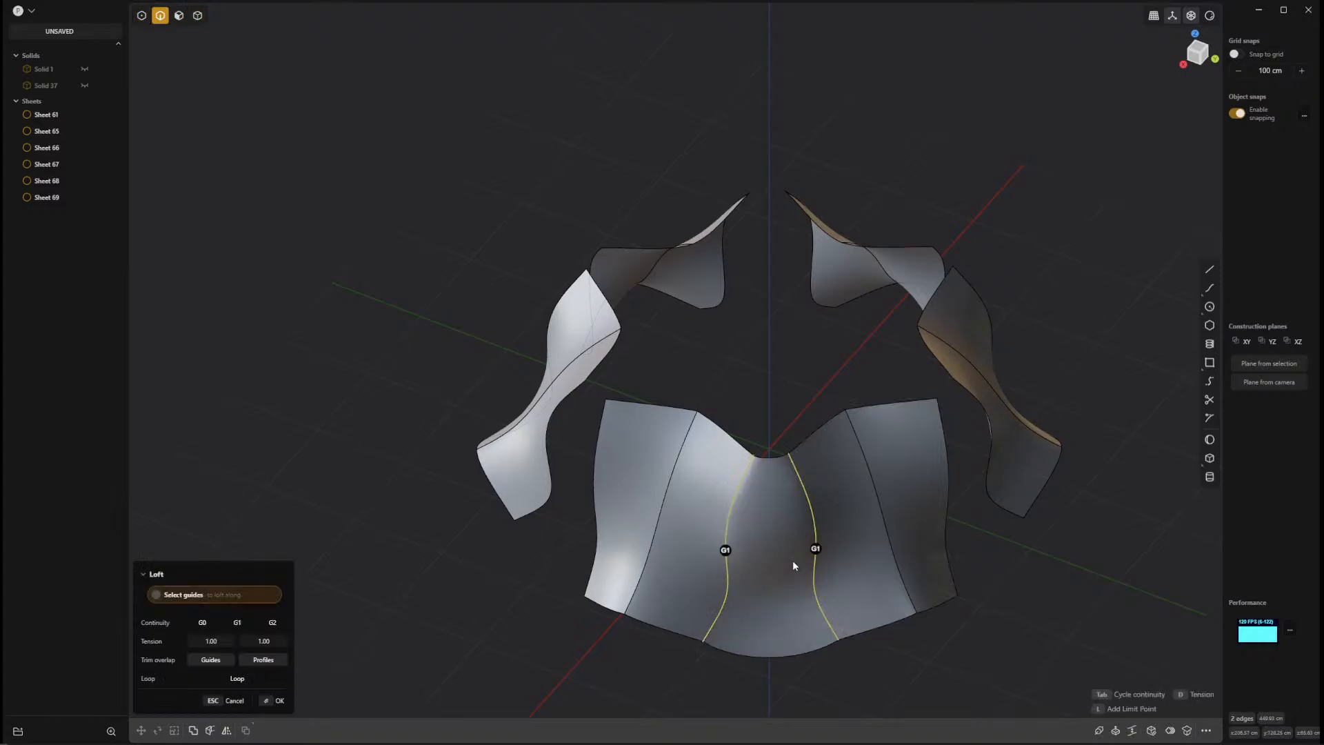
pyautogui.moveTo(1036, 616); pyautogui.dragTo(519, 629, button='middle')
pyautogui.press('Return')
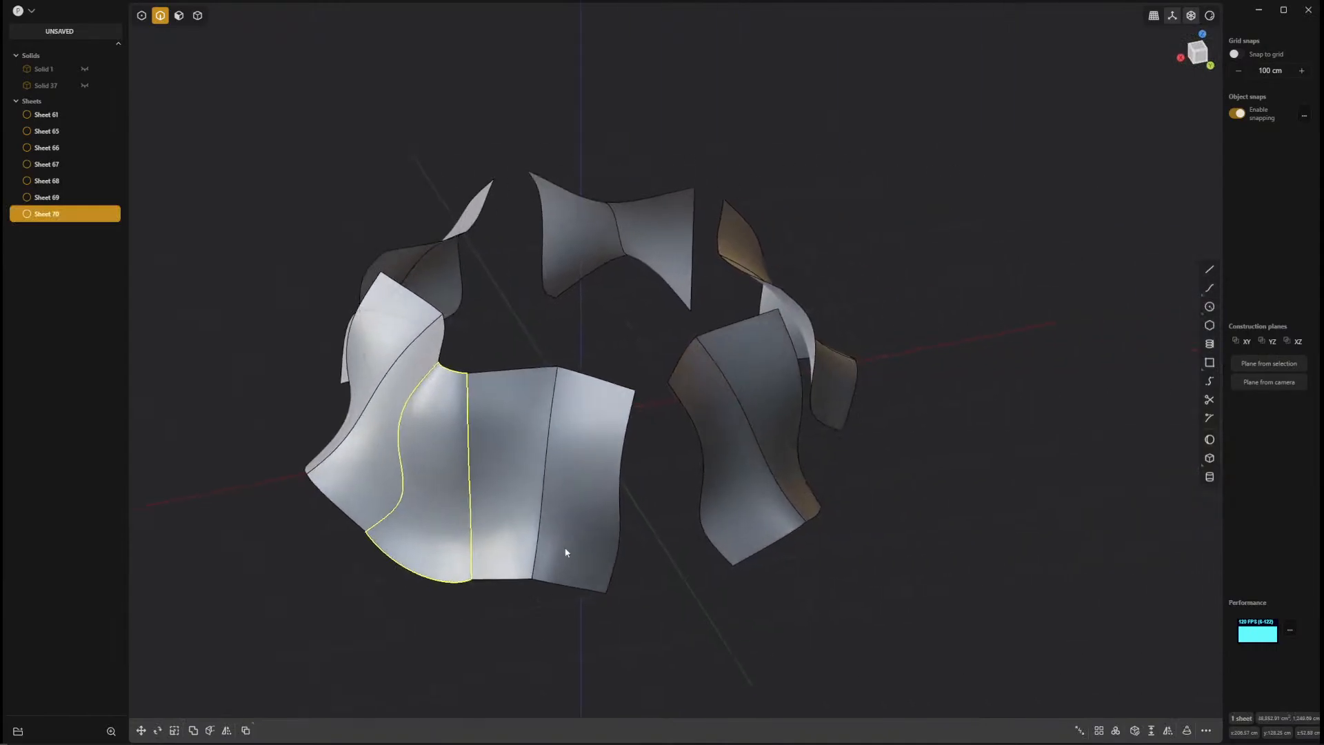
# Bridge the second gap in the ring by lofting the joined group's free side edge to the adjacent sheet with G1 continuity.
pyautogui.click(621, 479)
pyautogui.click(702, 460)
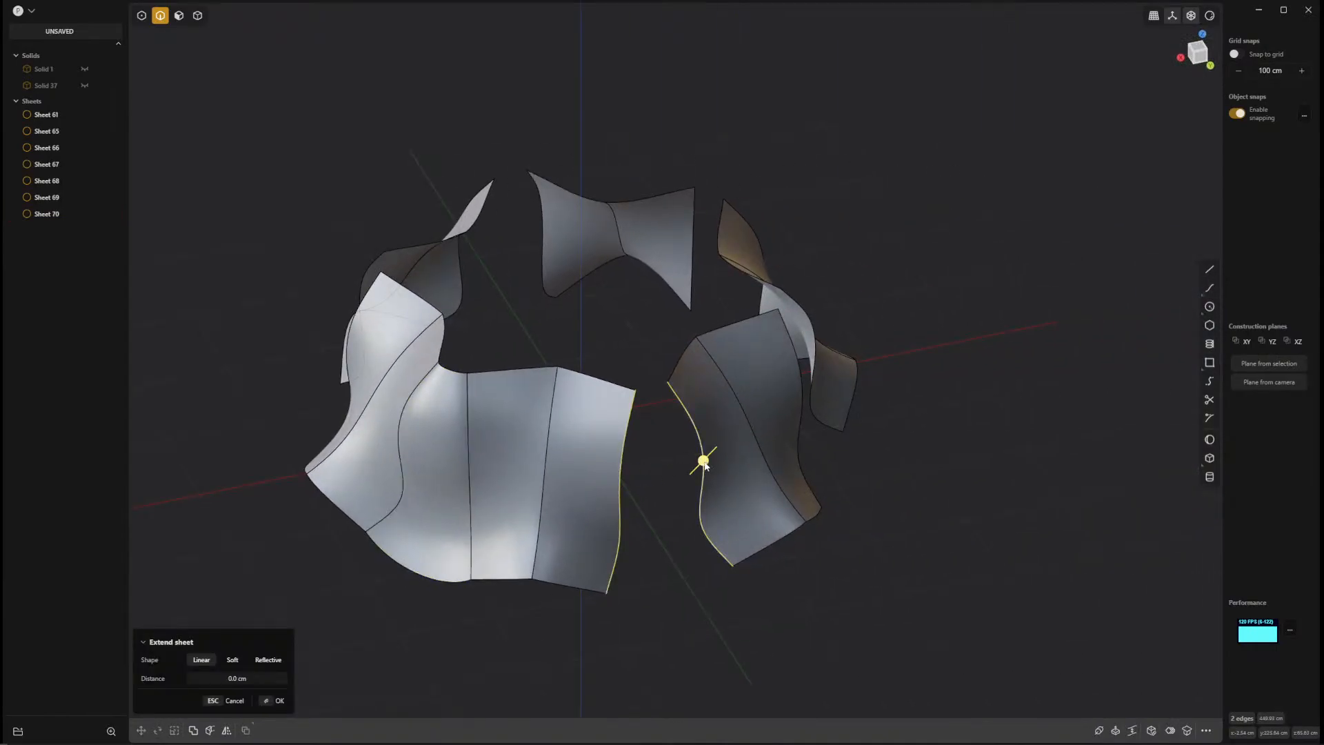
pyautogui.press('l')
pyautogui.moveTo(892, 536); pyautogui.dragTo(849, 552, button='middle')
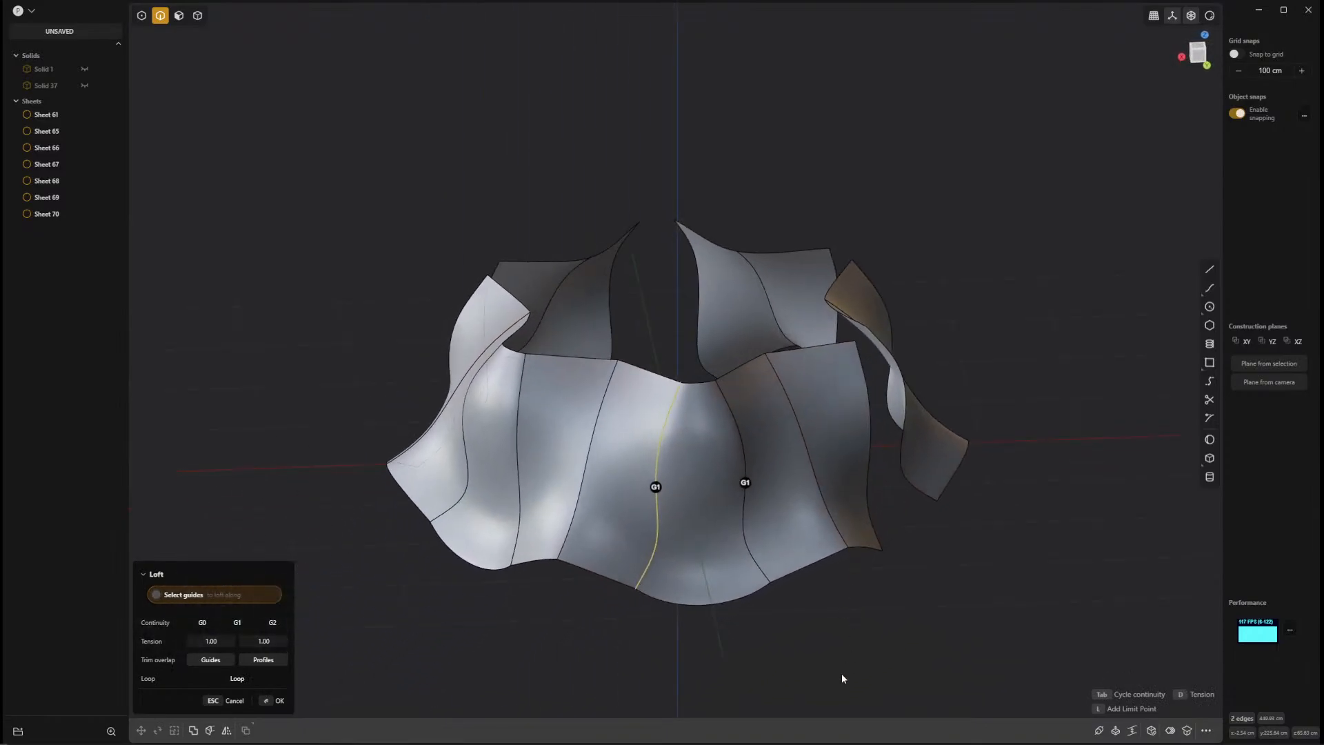
pyautogui.press('Return')
# Loft between the facing side edges across the third gap, on the other side of the ring.
pyautogui.scroll(5, 842, 629)
pyautogui.moveTo(841, 629); pyautogui.dragTo(567, 455, button='middle')
pyautogui.click(570, 452)
pyautogui.hotkey('shift', 'e')
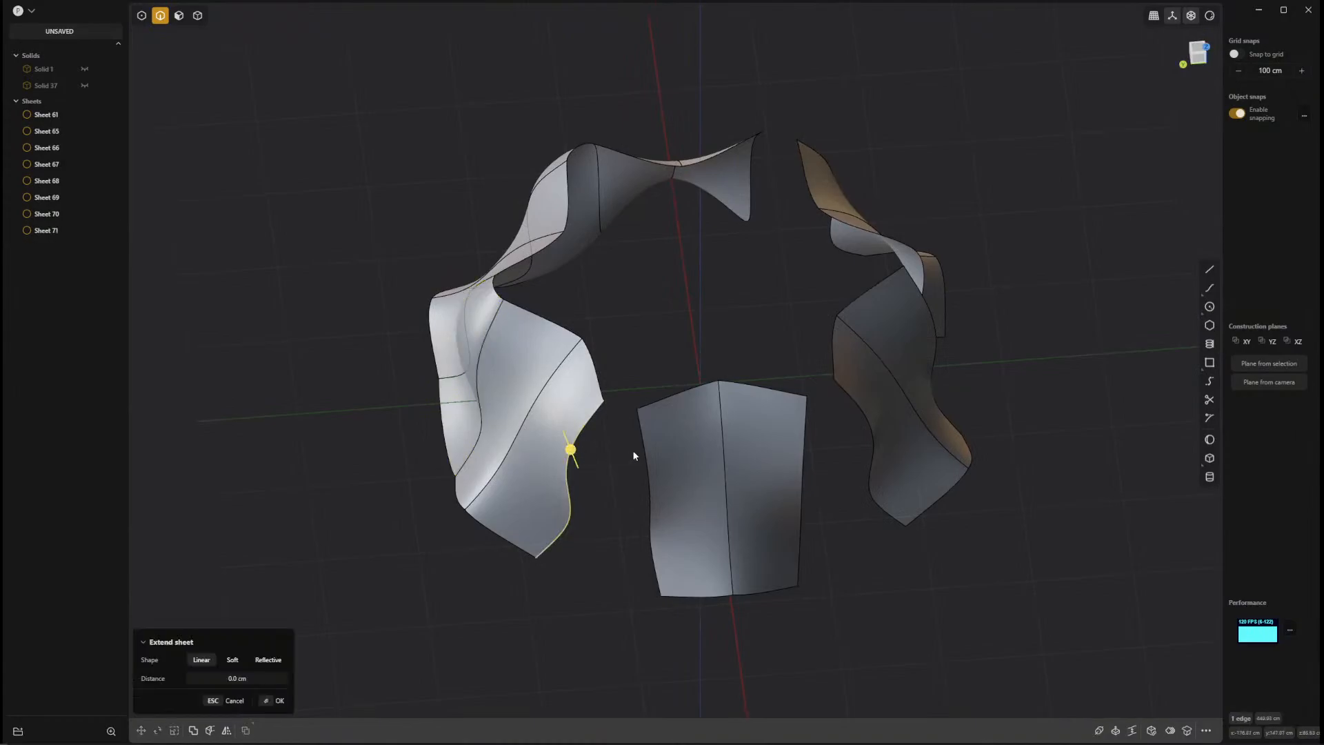
pyautogui.click(646, 454)
pyautogui.press('l')
pyautogui.rightClick(895, 579)
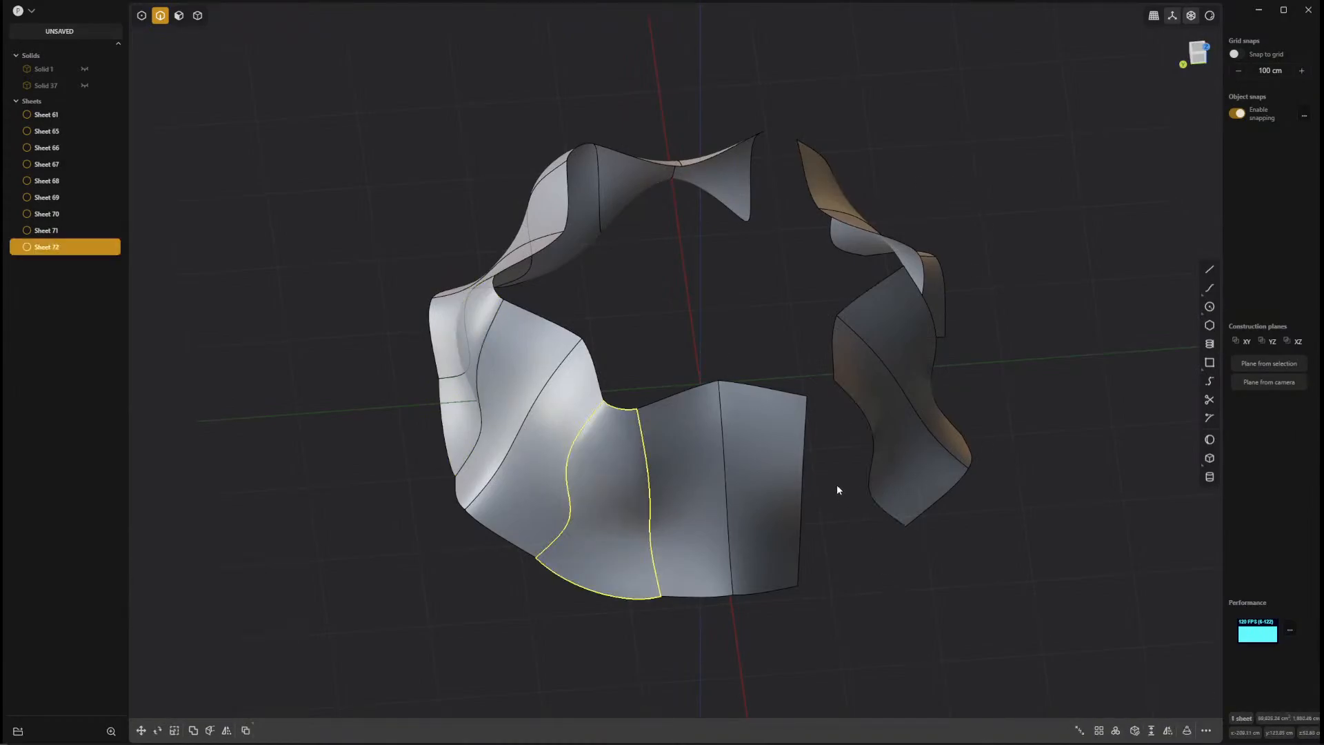
# Fill the fourth gap with a loft from the same sheet's other side edge to the next arrayed sheet.
pyautogui.click(804, 465)
pyautogui.press('l')
pyautogui.click(872, 439)
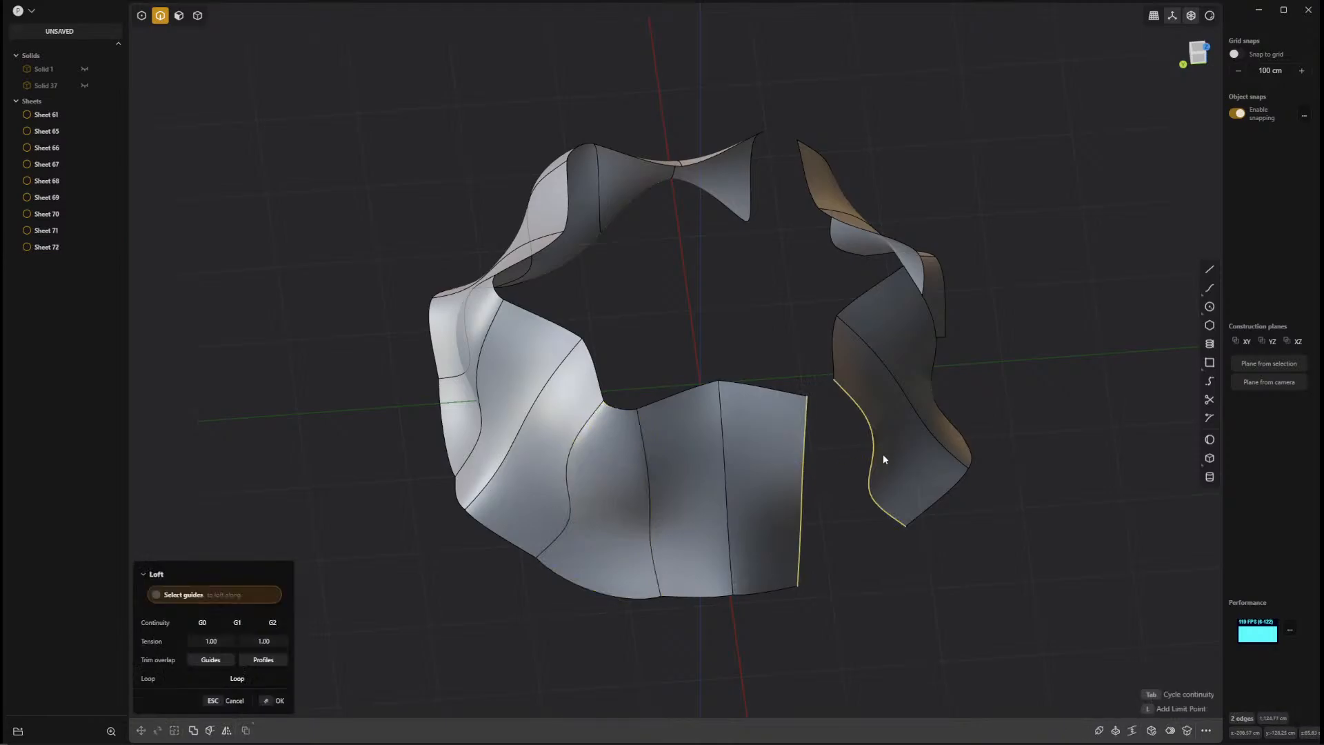
pyautogui.rightClick(1054, 498)
pyautogui.click(1054, 498)
# Fill the fifth gap in the ring with a G1 loft between the two facing sheet edges.
pyautogui.moveTo(1077, 475); pyautogui.dragTo(535, 506, button='middle')
pyautogui.click(589, 431)
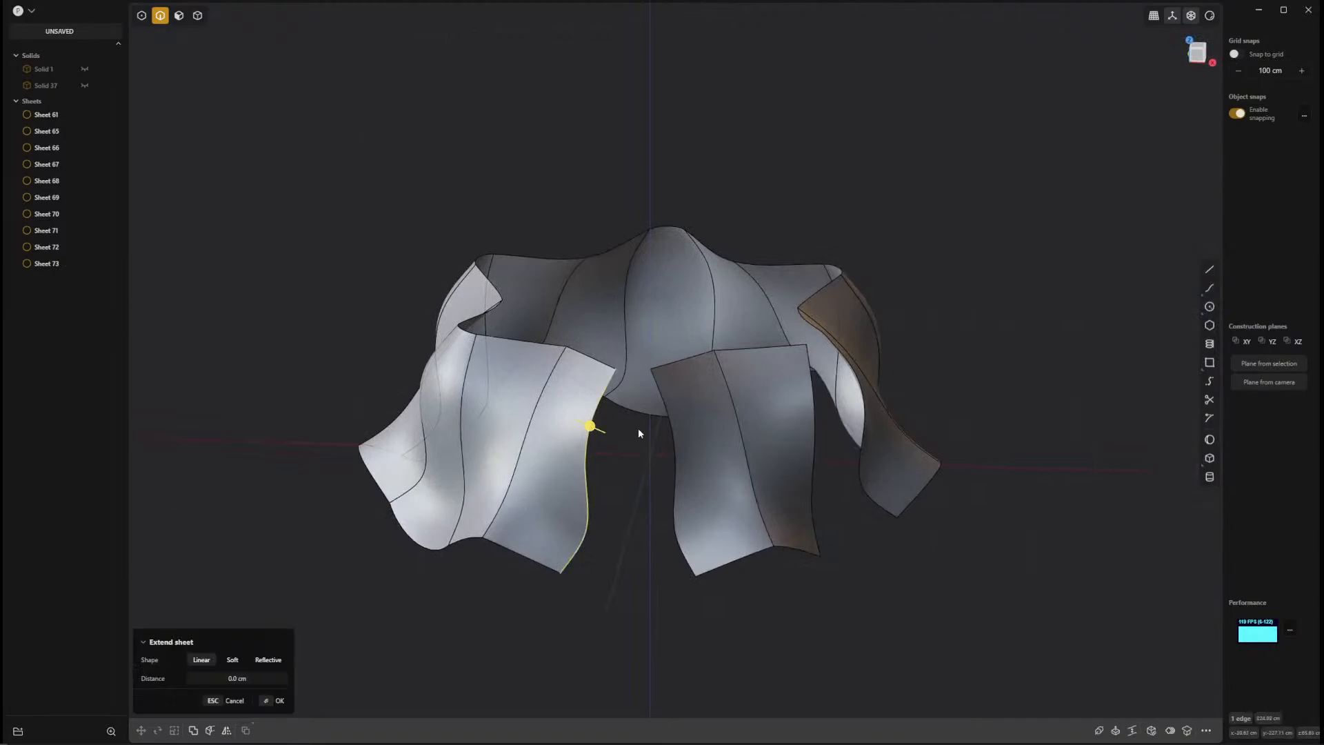
pyautogui.click(671, 427)
pyautogui.press('l')
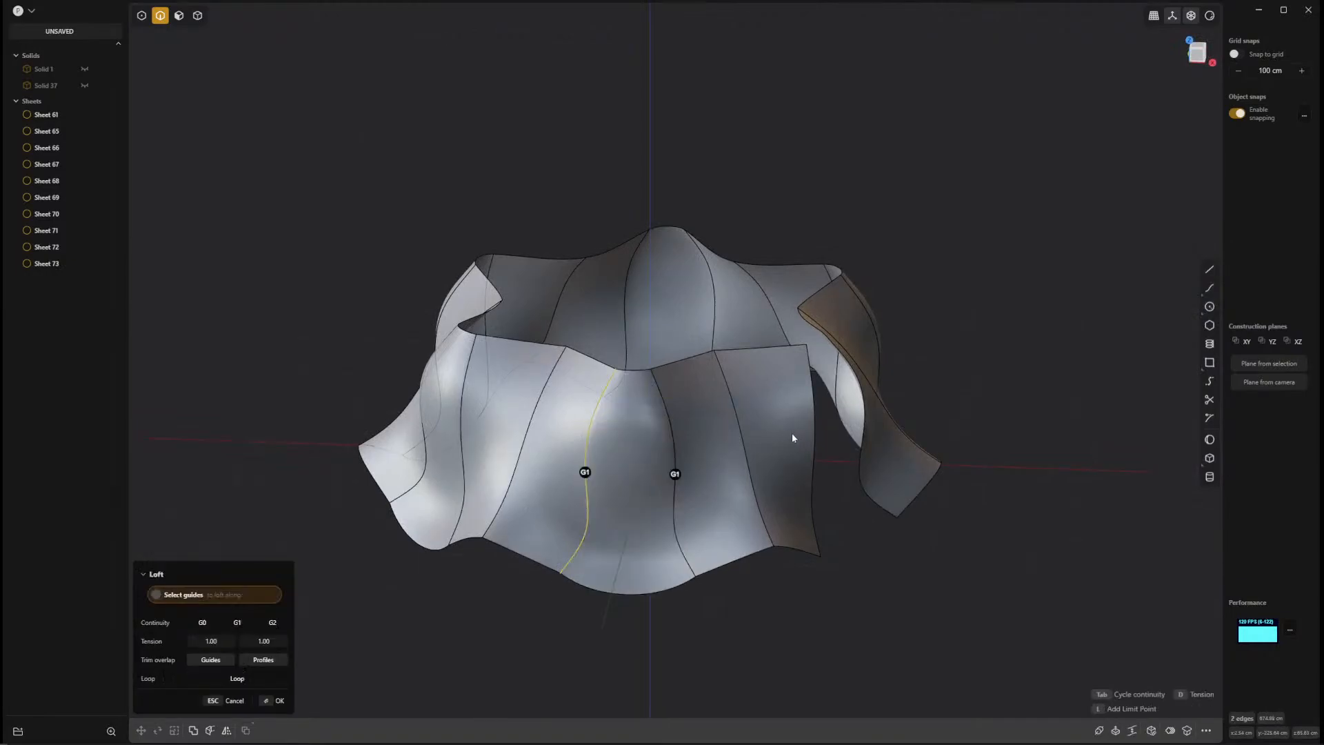
pyautogui.press('Return')
# Close the ring by lofting between the side edges of the last remaining gap.
pyautogui.click(814, 435)
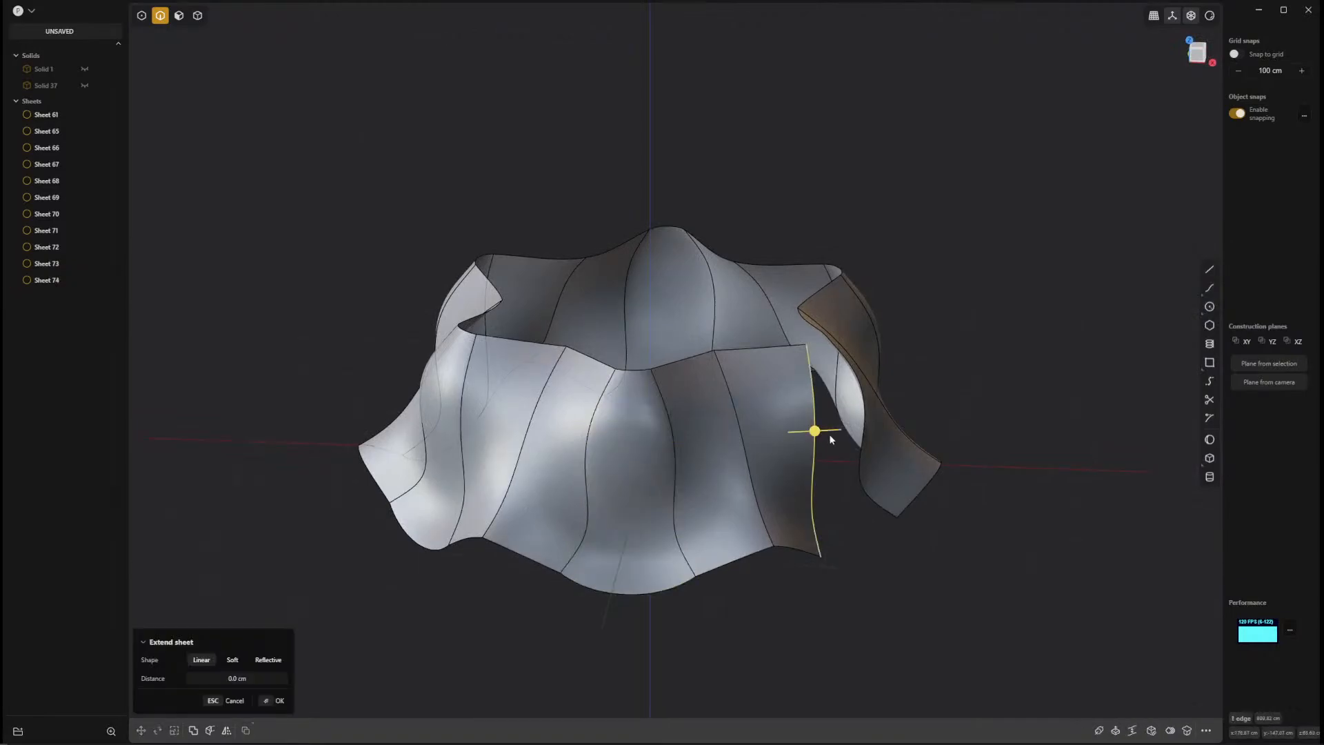
pyautogui.click(863, 441)
pyautogui.press('l')
pyautogui.press('Return')
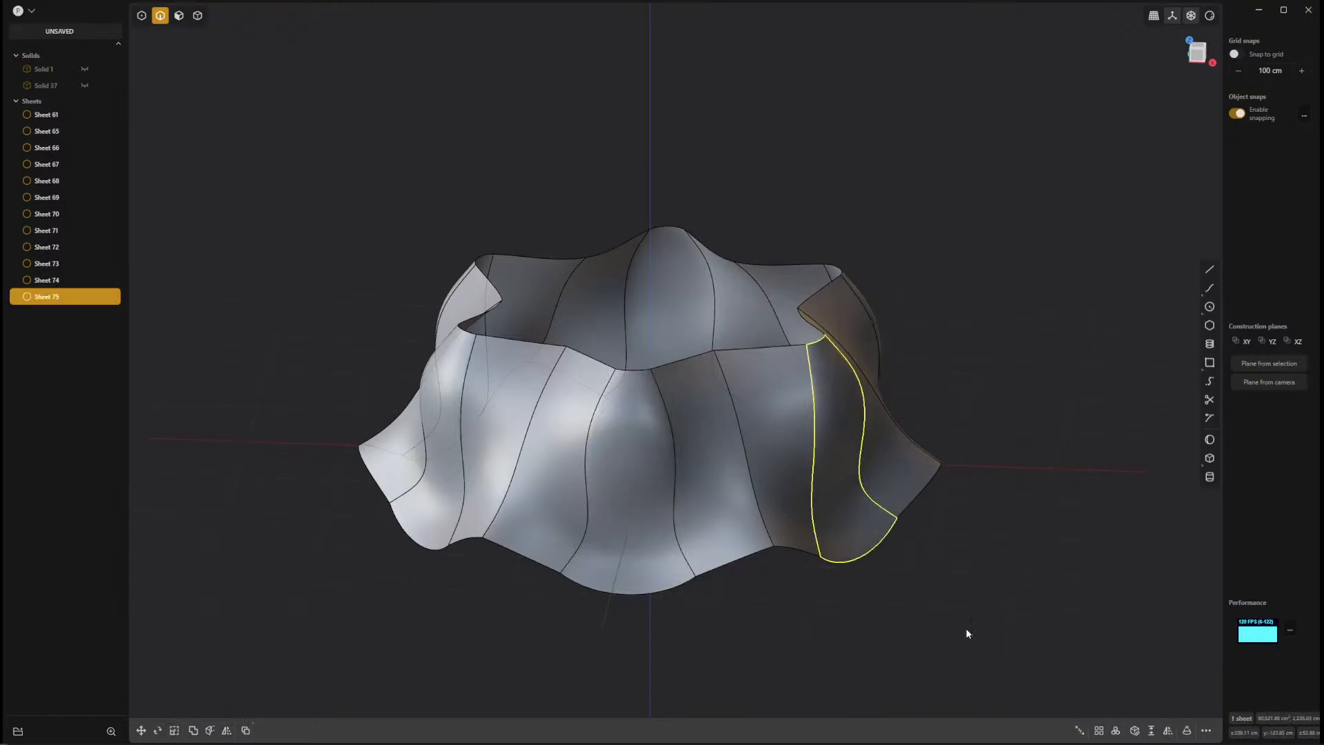
pyautogui.click(999, 524)
pyautogui.moveTo(999, 525); pyautogui.dragTo(753, 468, button='middle')
pyautogui.doubleClick(750, 460)
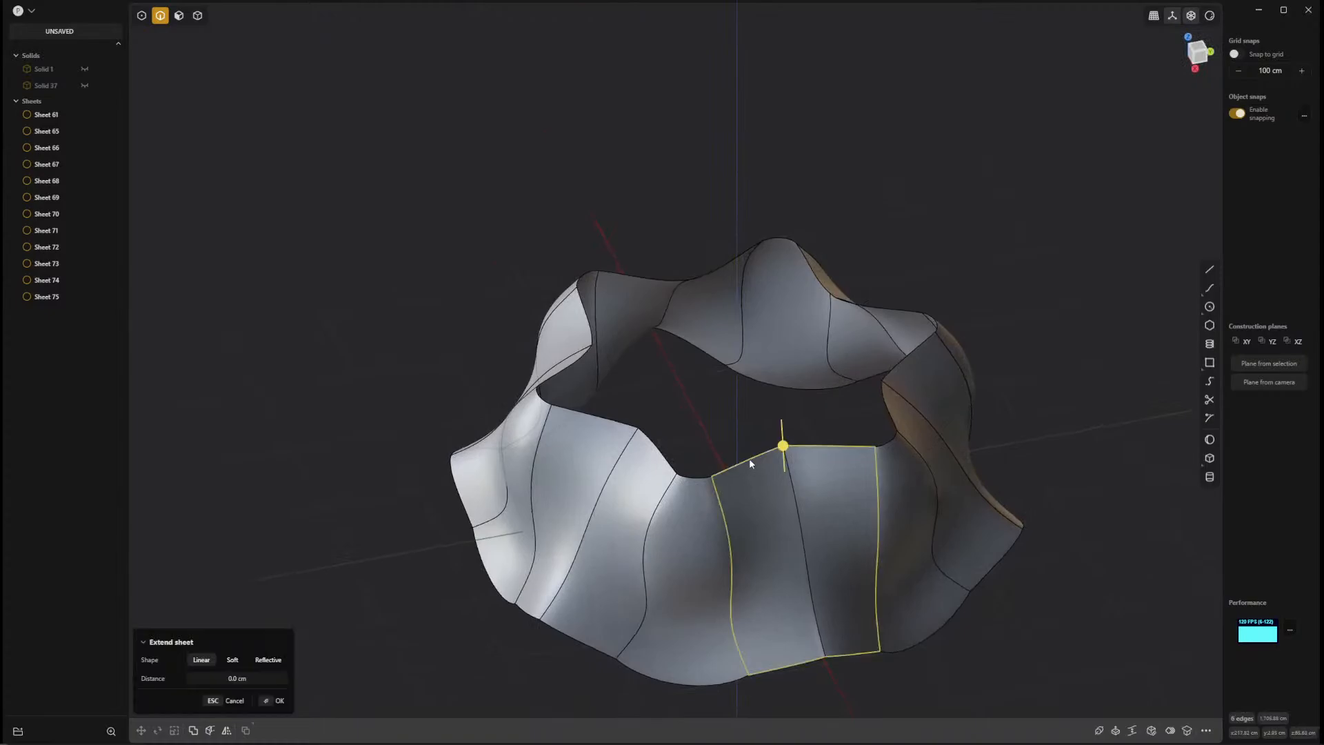
pyautogui.click(1043, 416)
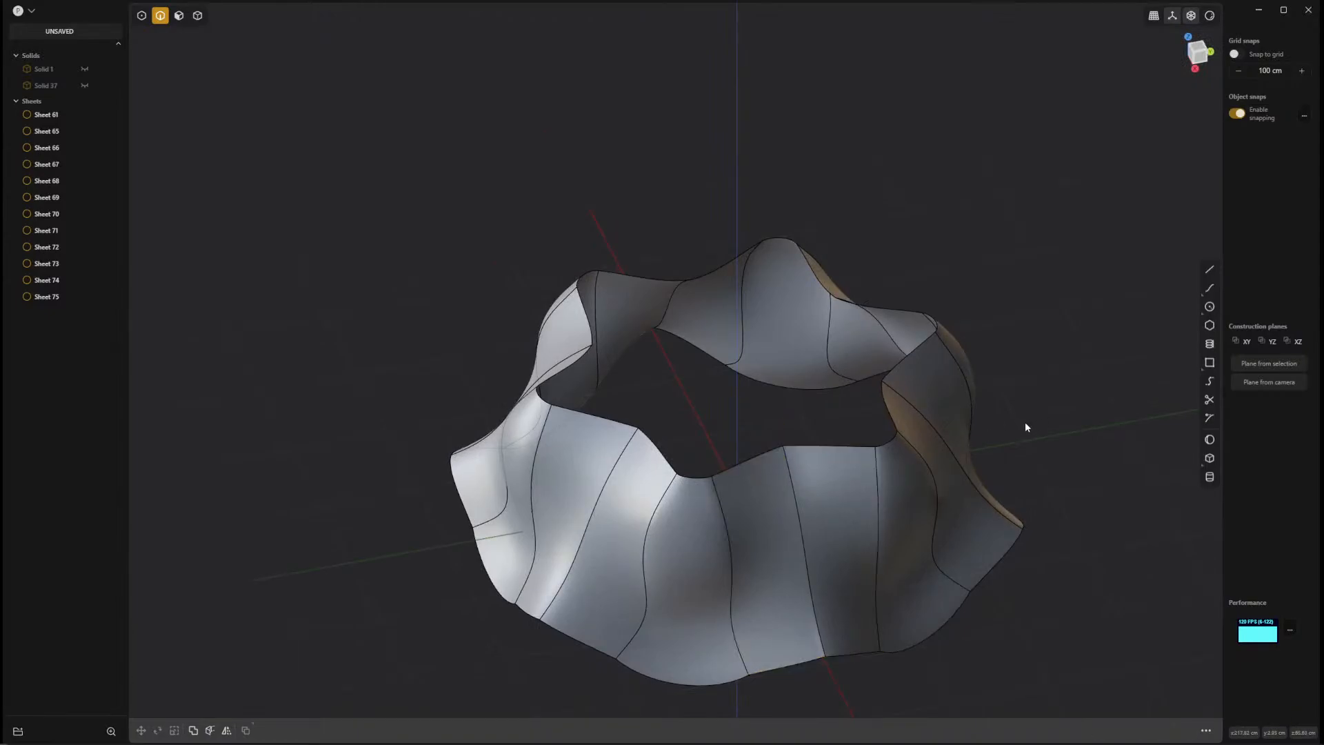
pyautogui.moveTo(574, 347); pyautogui.dragTo(576, 303, button='middle')
pyautogui.moveTo(701, 354)
pyautogui.keyDown('shift'); pyautogui.mouseDown(button='middle')
pyautogui.moveTo(681, 346)
pyautogui.moveTo(701, 346)
pyautogui.mouseUp(button='middle'); pyautogui.keyUp('shift')
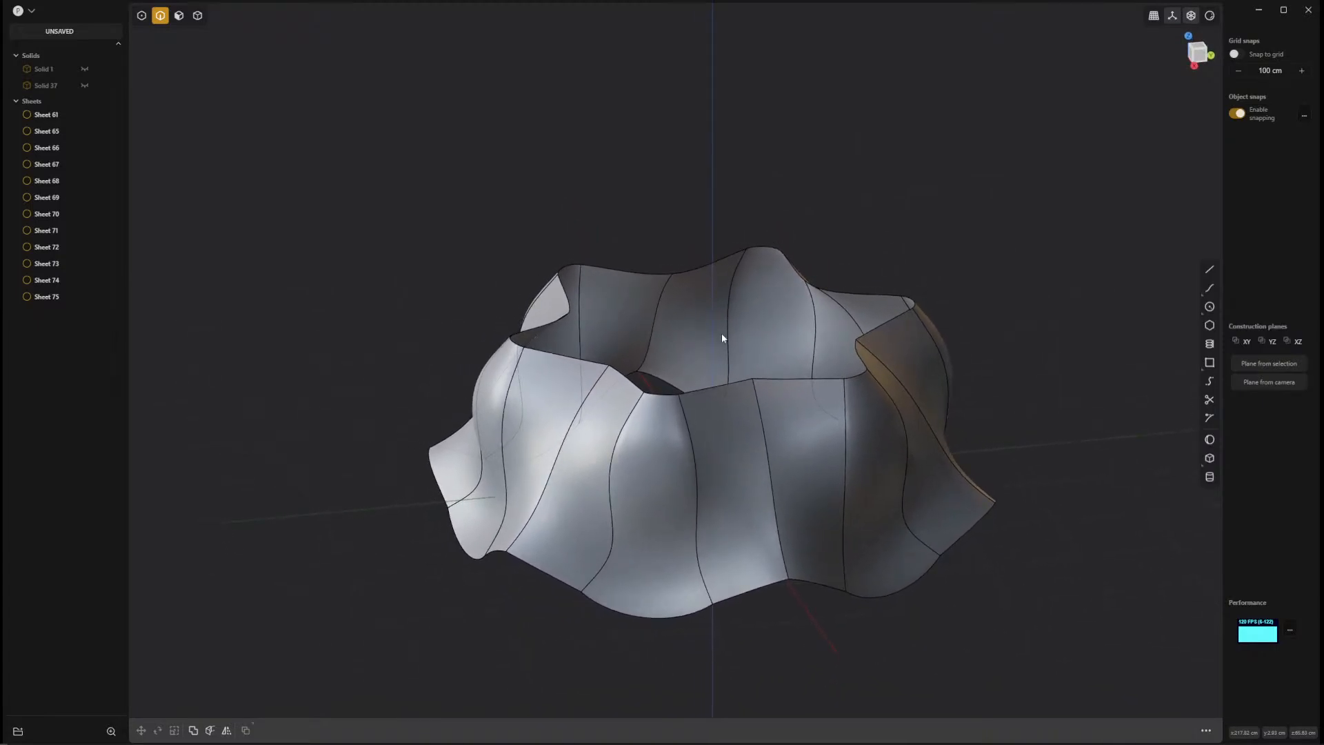
# Try joining all the sheets of the ring into one sheet, and undo the join.
pyautogui.press('5')
pyautogui.moveTo(1095, 190); pyautogui.dragTo(310, 652)
pyautogui.moveTo(690, 514); pyautogui.dragTo(1073, 460, button='middle')
pyautogui.press('j')
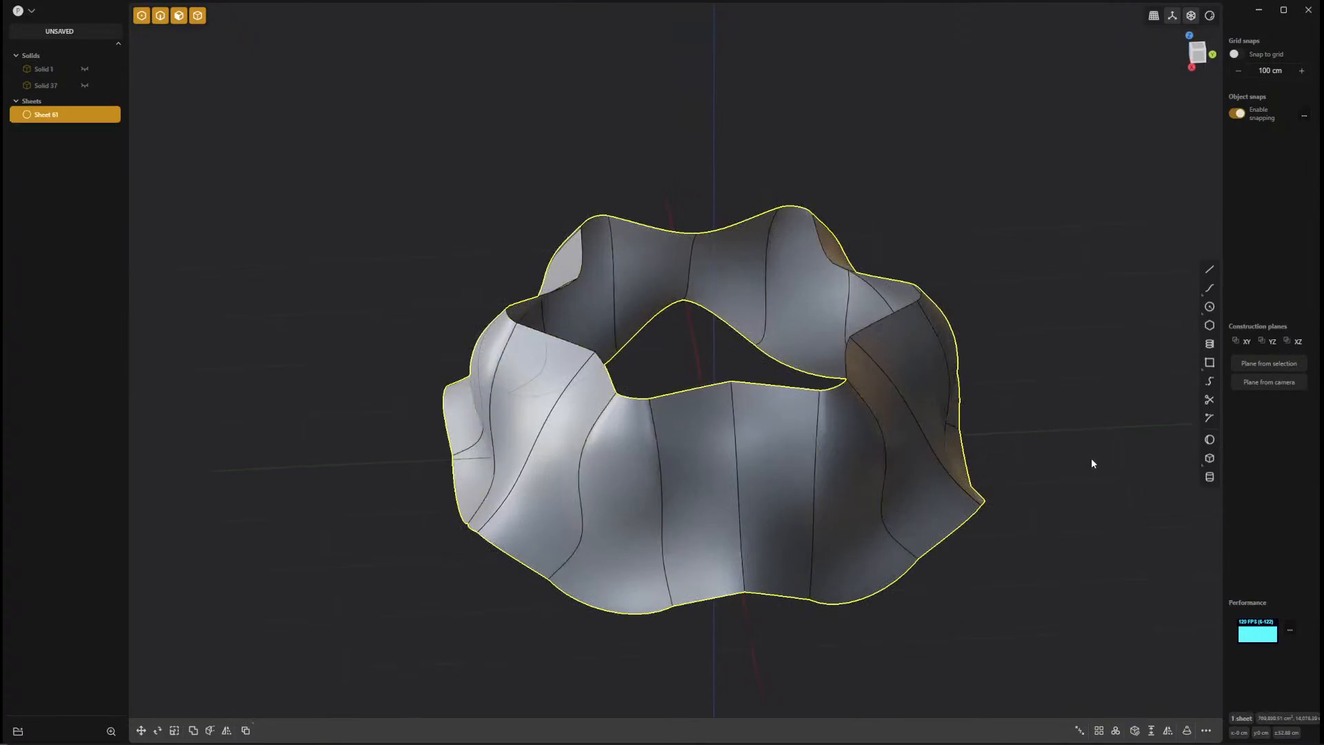
pyautogui.moveTo(1072, 604)
pyautogui.mouseDown(button='middle')
pyautogui.moveTo(1091, 576)
pyautogui.moveTo(1136, 567)
pyautogui.moveTo(1162, 582)
pyautogui.moveTo(1114, 594)
pyautogui.moveTo(1082, 580)
pyautogui.mouseUp(button='middle')
pyautogui.hotkey('ctrl', 'z')
pyautogui.press('Escape')
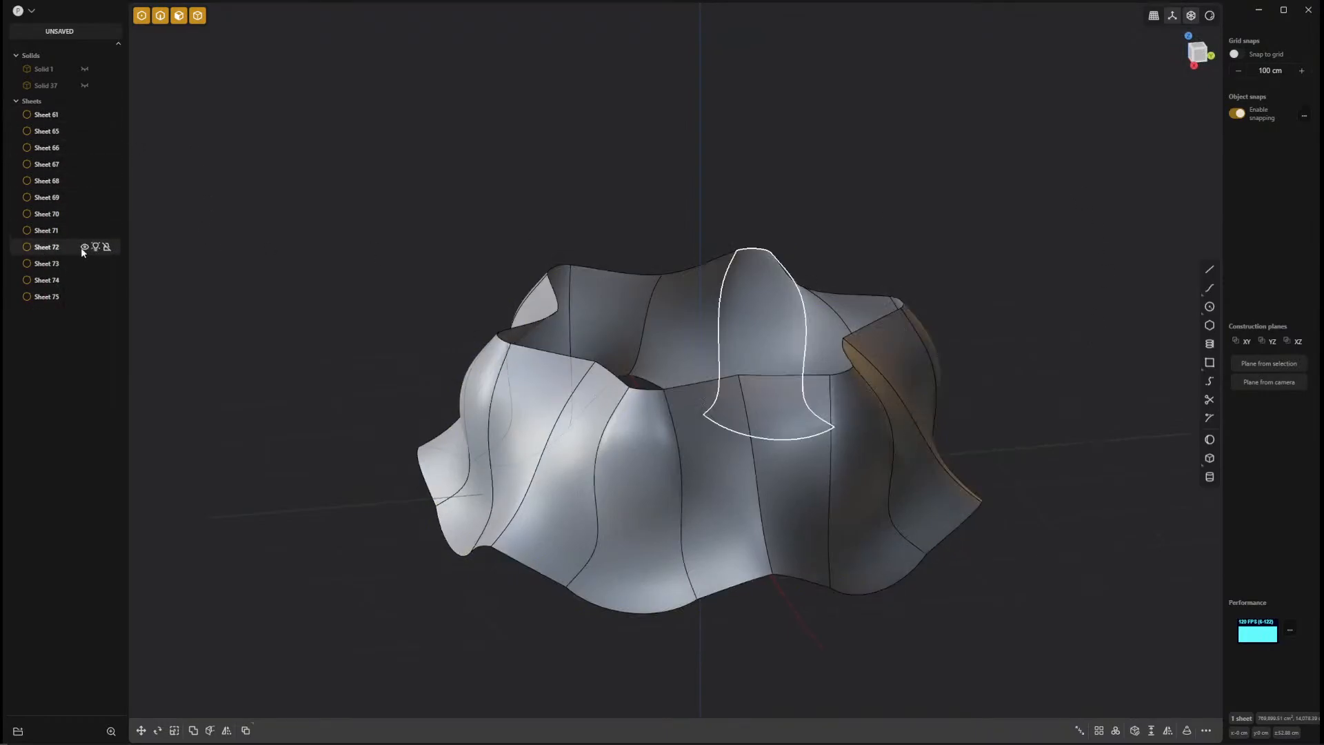
# Select all the arrayed and lofted sheets and join them into a single sheet.
pyautogui.moveTo(1016, 142); pyautogui.dragTo(348, 656)
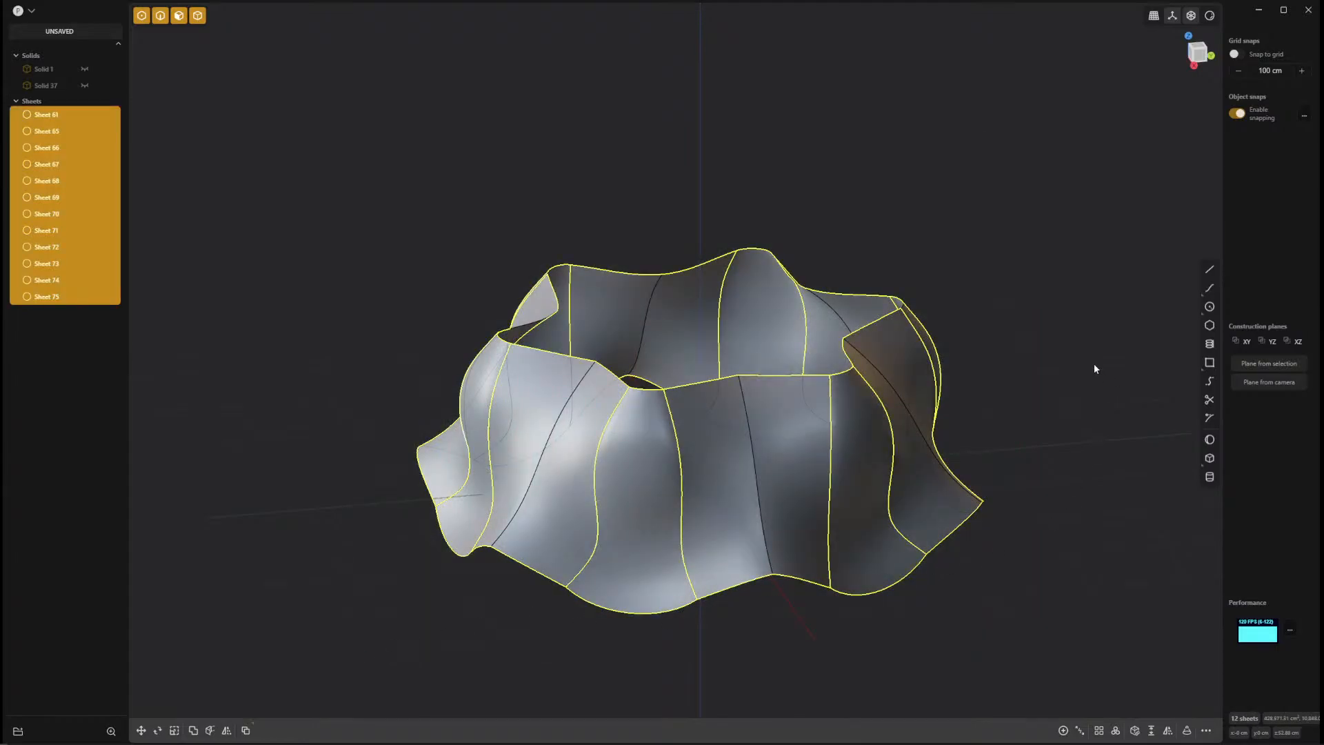
pyautogui.press('j')
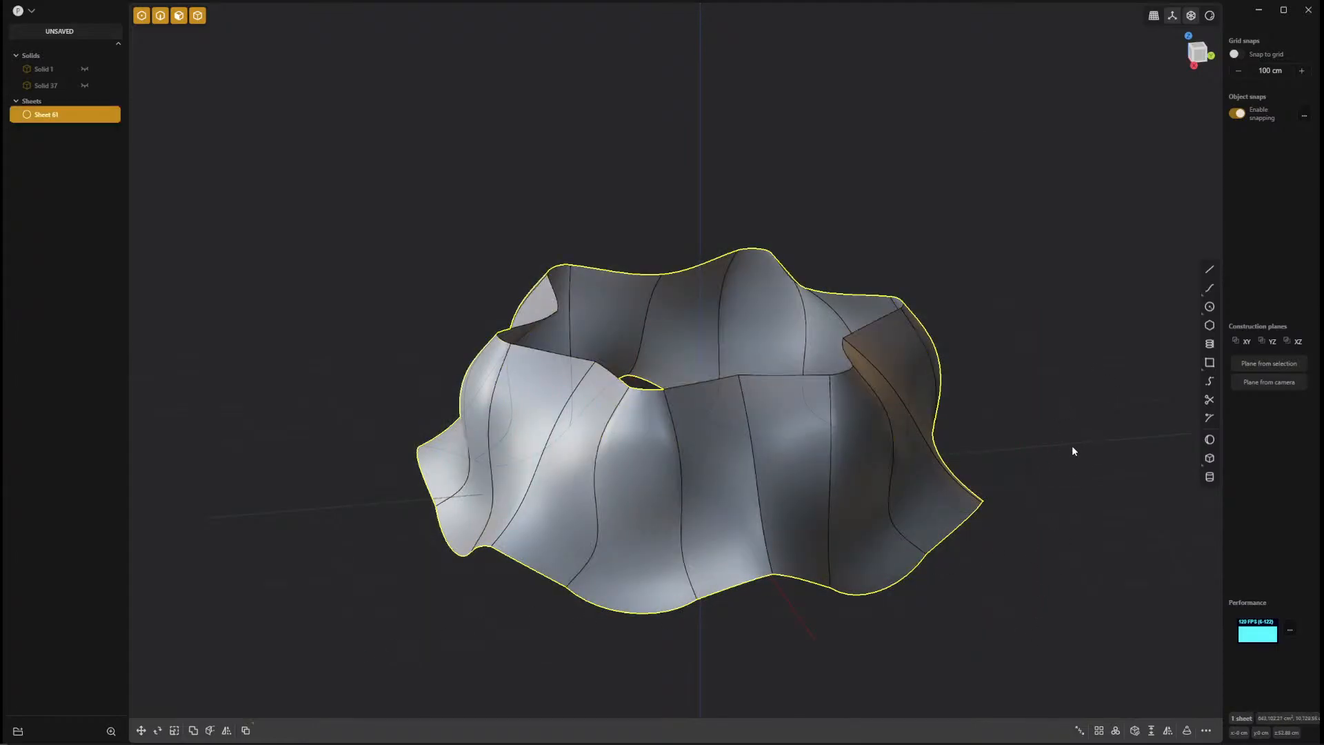
pyautogui.click(1107, 522)
# Examine the degree and spans of the ring's individual faces, both the arrayed halves and the lofted strips between them.
pyautogui.click(683, 485)
pyautogui.moveTo(682, 485); pyautogui.dragTo(649, 493, button='middle')
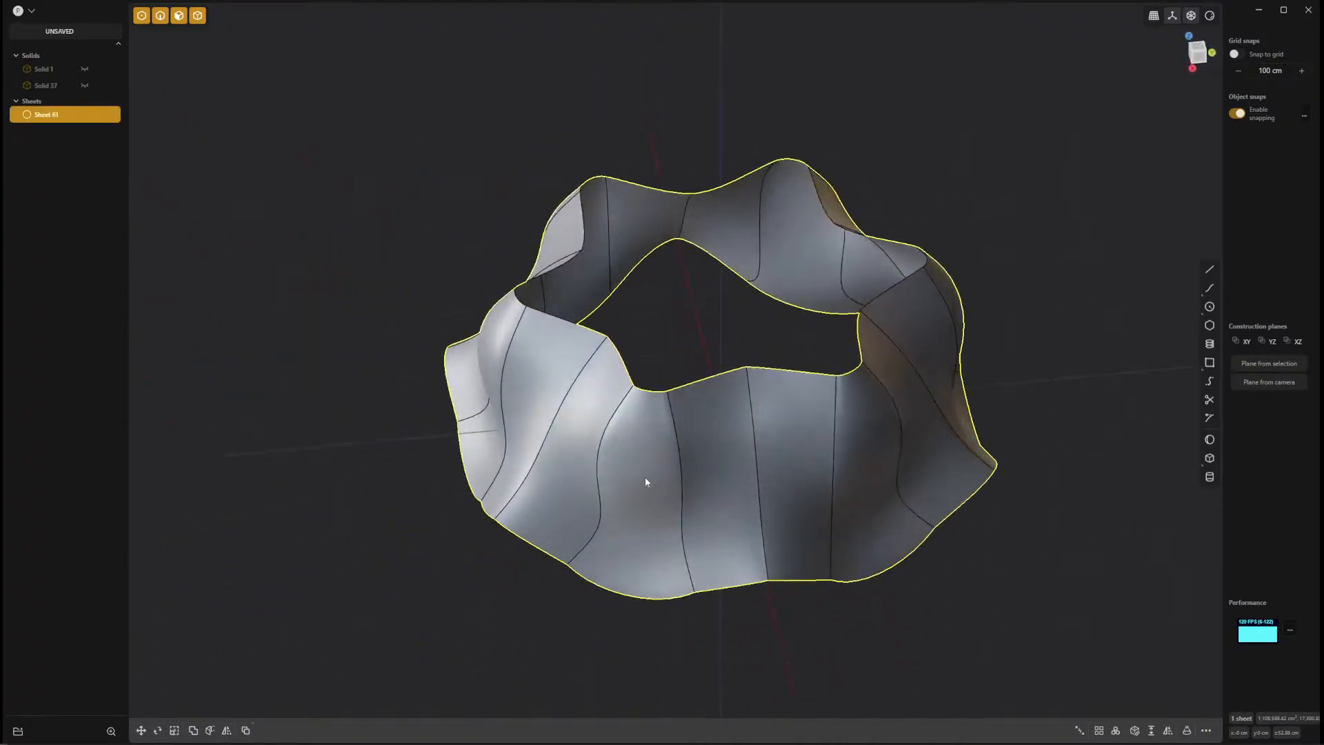
pyautogui.click(646, 481)
pyautogui.press('o')
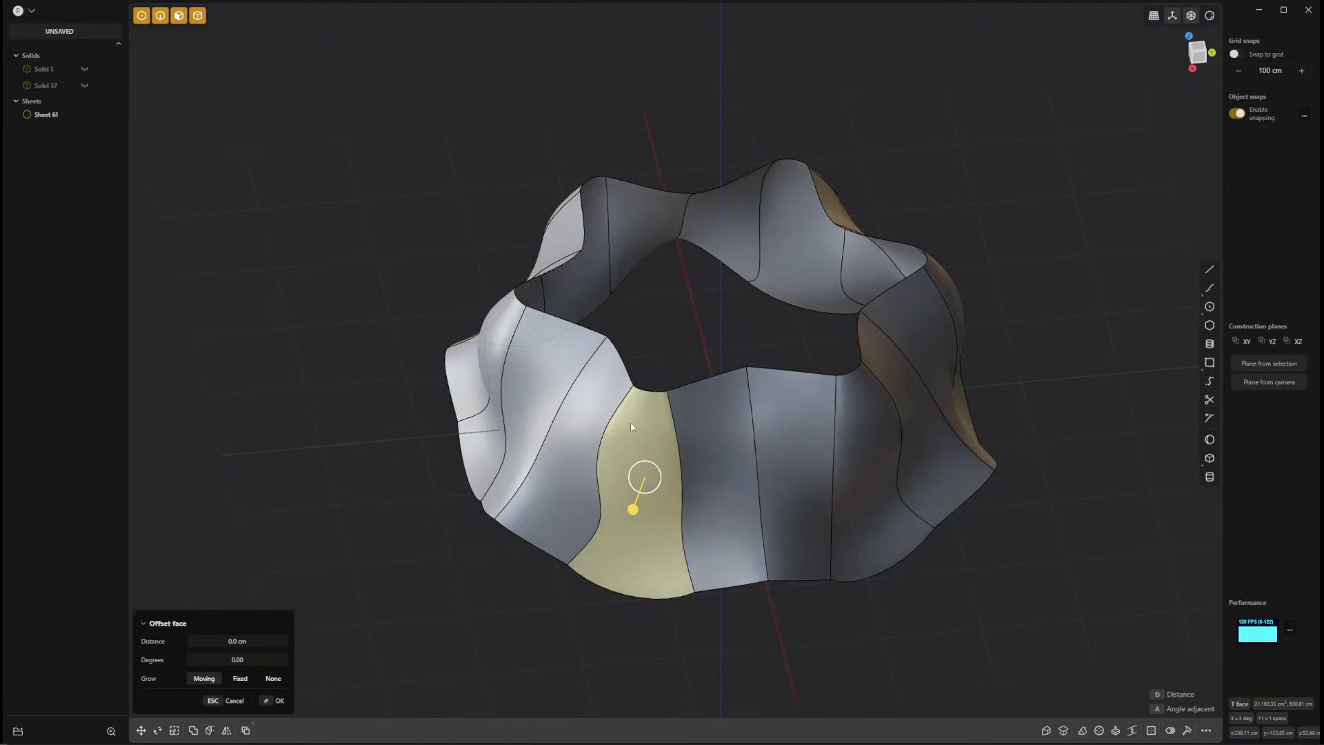
pyautogui.click(585, 413)
pyautogui.click(828, 433)
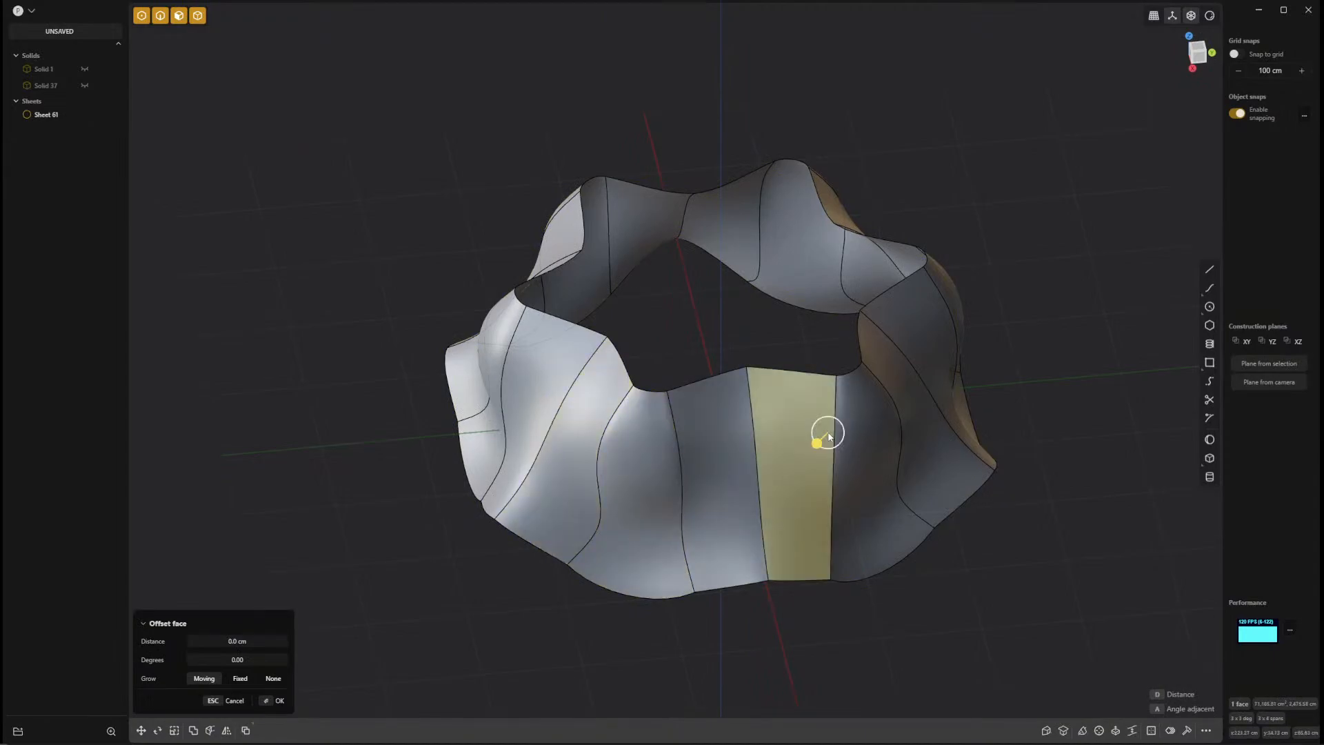
pyautogui.click(883, 426)
pyautogui.click(902, 387)
pyautogui.click(912, 334)
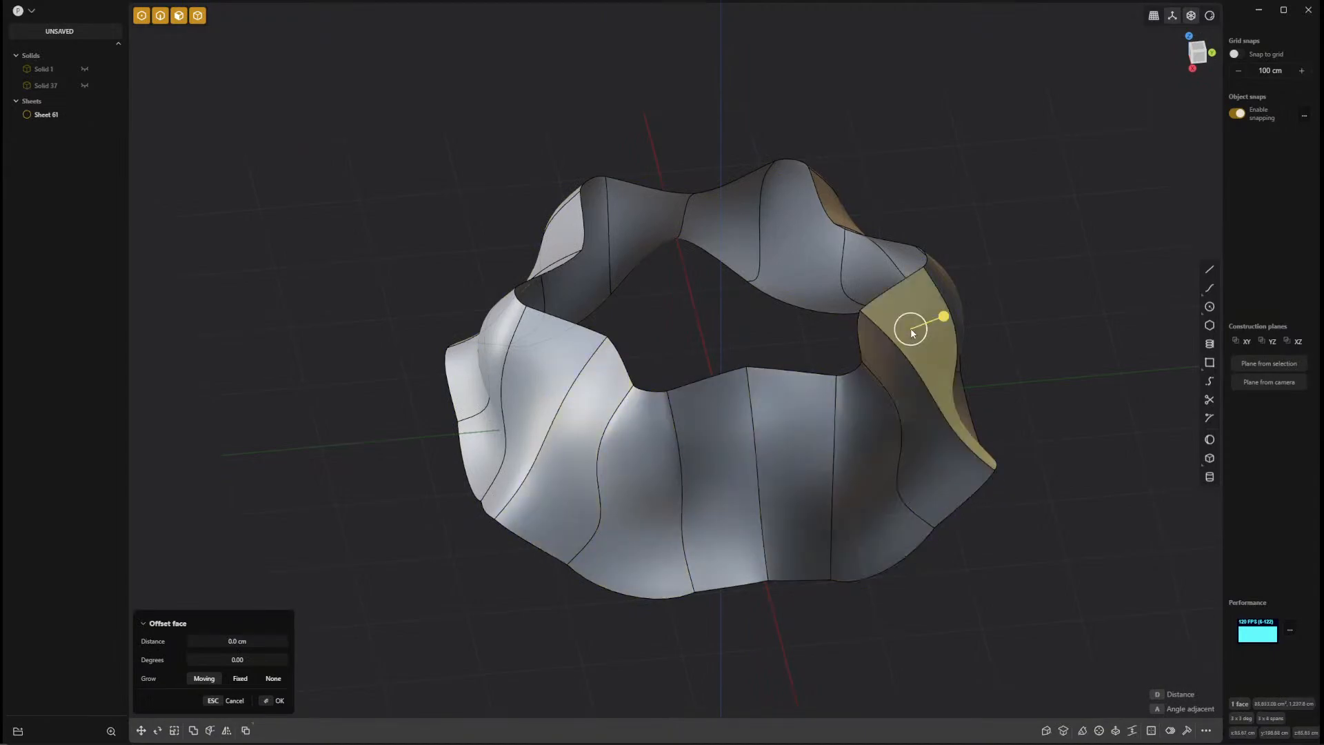
pyautogui.click(819, 243)
pyautogui.click(735, 215)
pyautogui.click(675, 229)
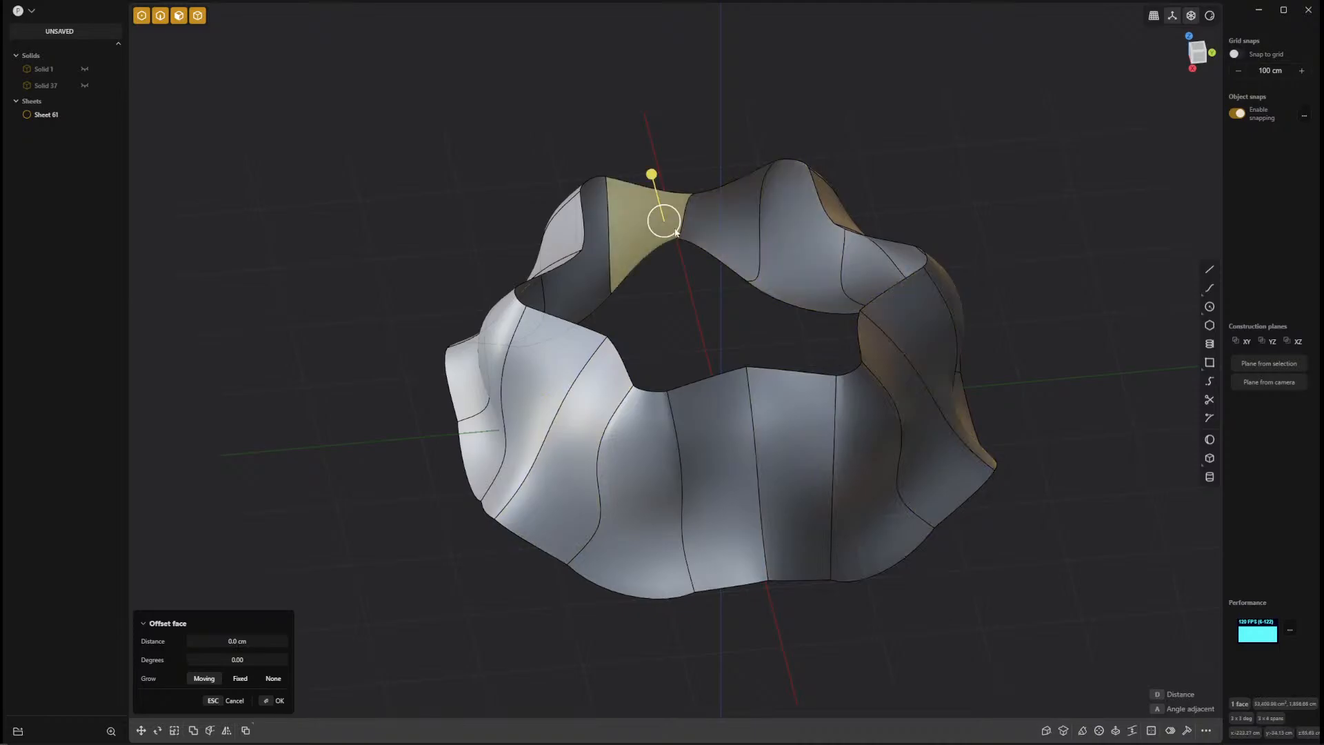
pyautogui.click(736, 522)
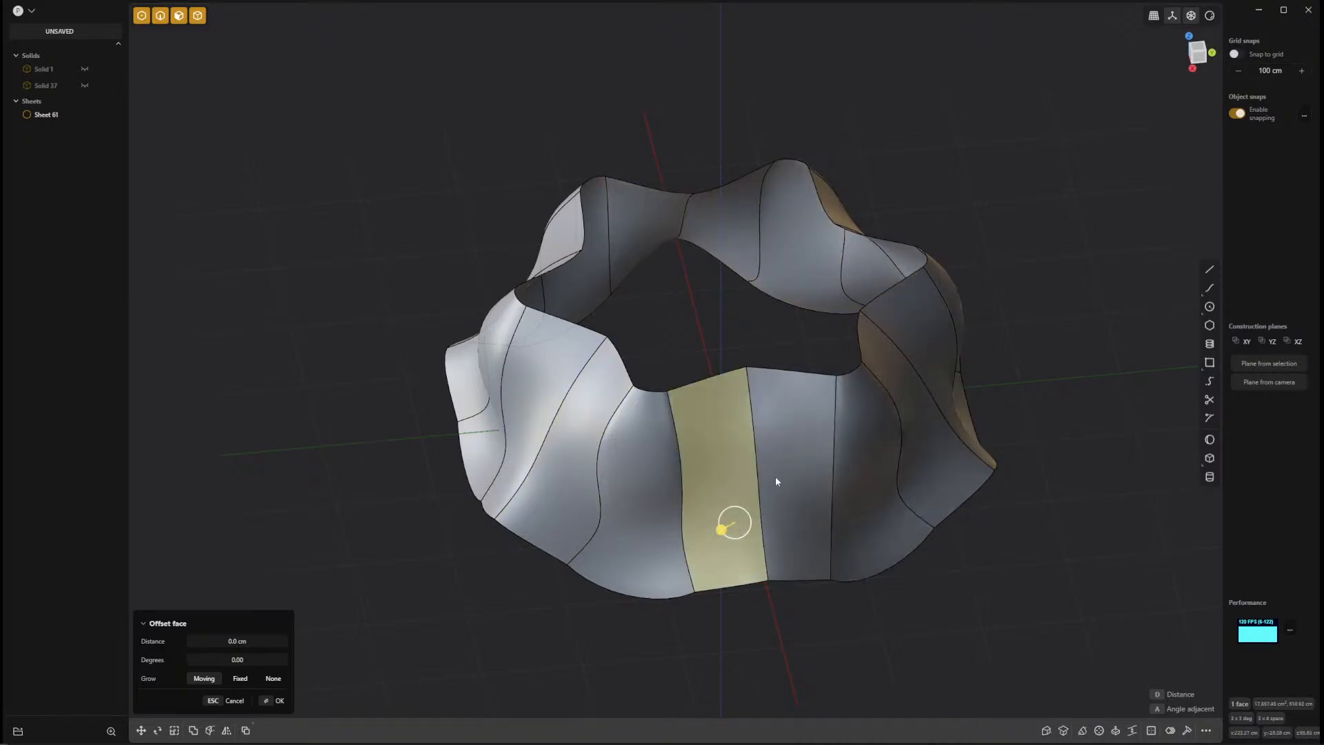
pyautogui.click(782, 470)
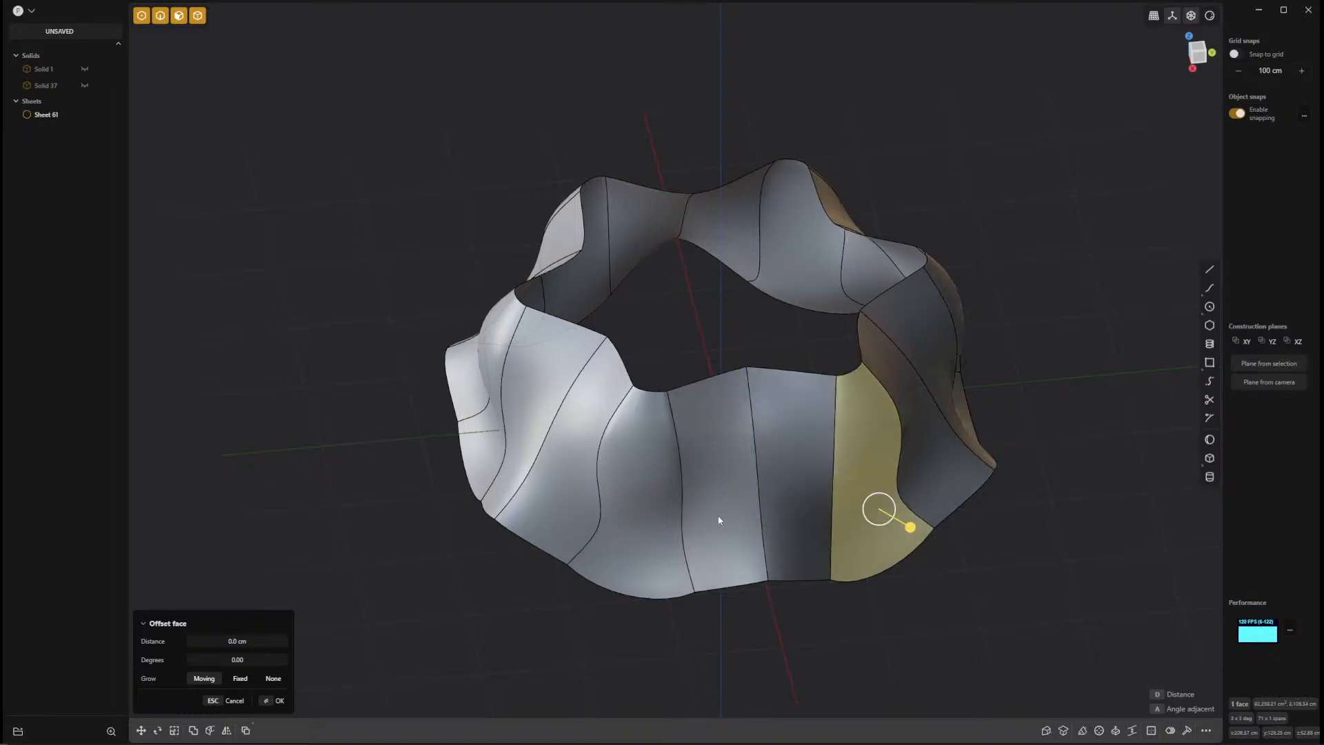
pyautogui.click(712, 494)
pyautogui.click(1056, 572)
# Hide the edge lines on the model and inspect the ring's surface smoothness from several angles.
pyautogui.moveTo(1055, 576); pyautogui.dragTo(872, 519, button='middle')
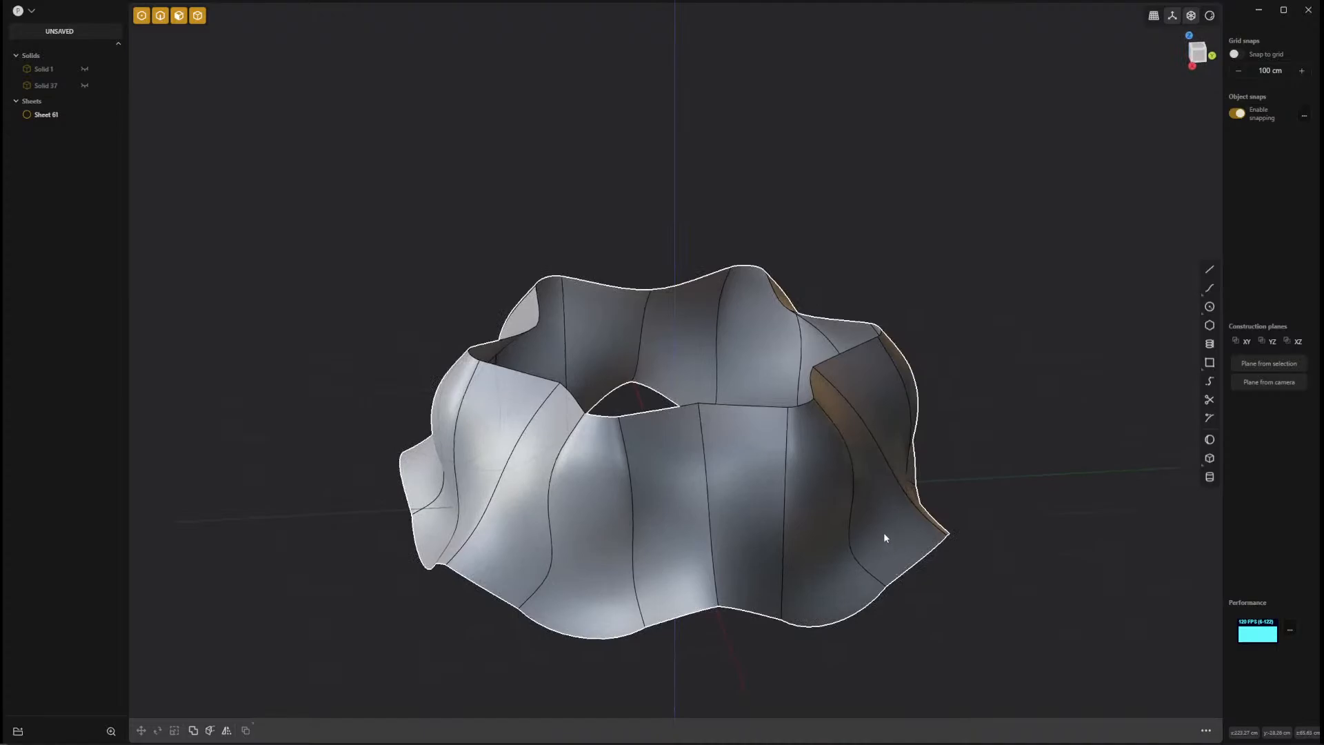
pyautogui.hotkey('alt', 'shift', 'z')
pyautogui.moveTo(1073, 477); pyautogui.dragTo(976, 625, button='middle')
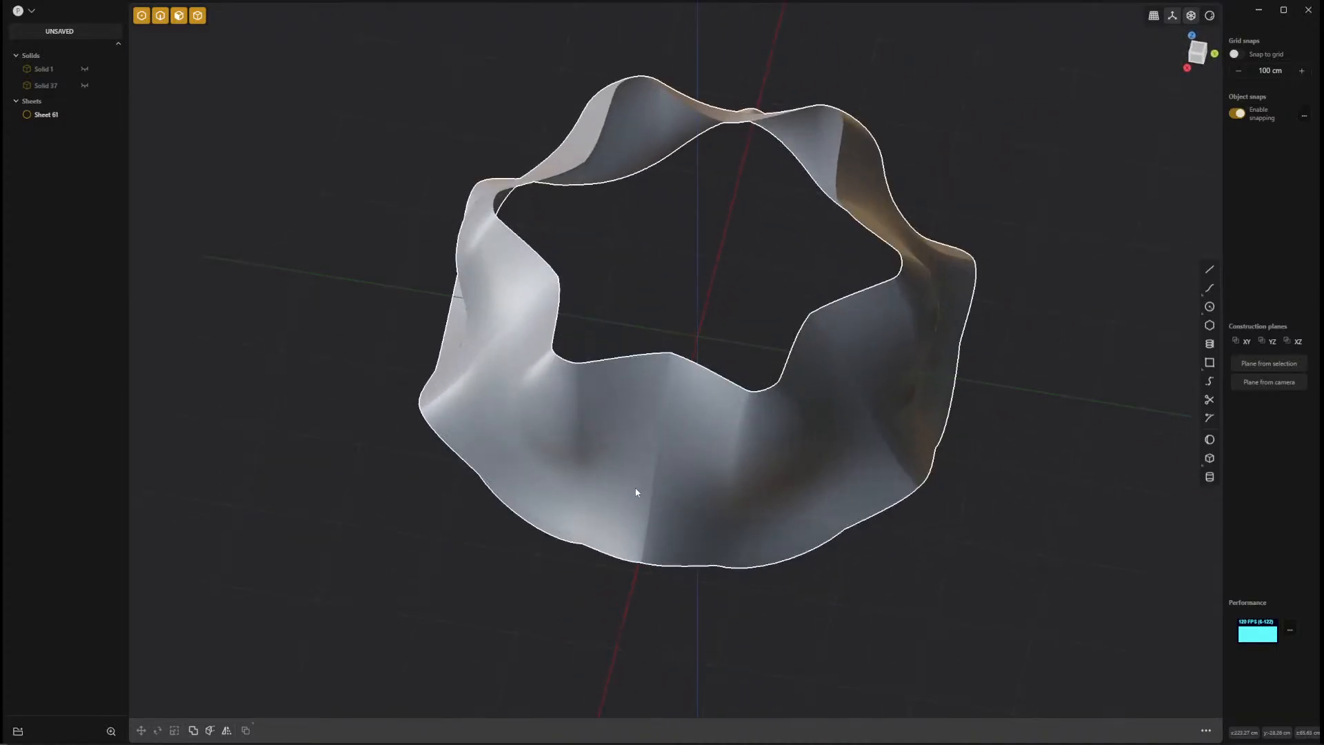
pyautogui.moveTo(1026, 476)
pyautogui.mouseDown(button='middle')
pyautogui.moveTo(955, 432)
pyautogui.moveTo(935, 476)
pyautogui.mouseUp(button='middle')
pyautogui.moveTo(1020, 472)
pyautogui.keyDown('shift'); pyautogui.mouseDown(button='middle')
pyautogui.moveTo(884, 556)
pyautogui.moveTo(711, 536)
pyautogui.moveTo(834, 538)
pyautogui.moveTo(946, 522)
pyautogui.moveTo(814, 566)
pyautogui.moveTo(780, 533)
pyautogui.mouseUp(button='middle'); pyautogui.keyUp('shift')
# Try to fillet the vertical crease edge in the middle of the front sheet with a distance of about 180 cm.
pyautogui.click(767, 521)
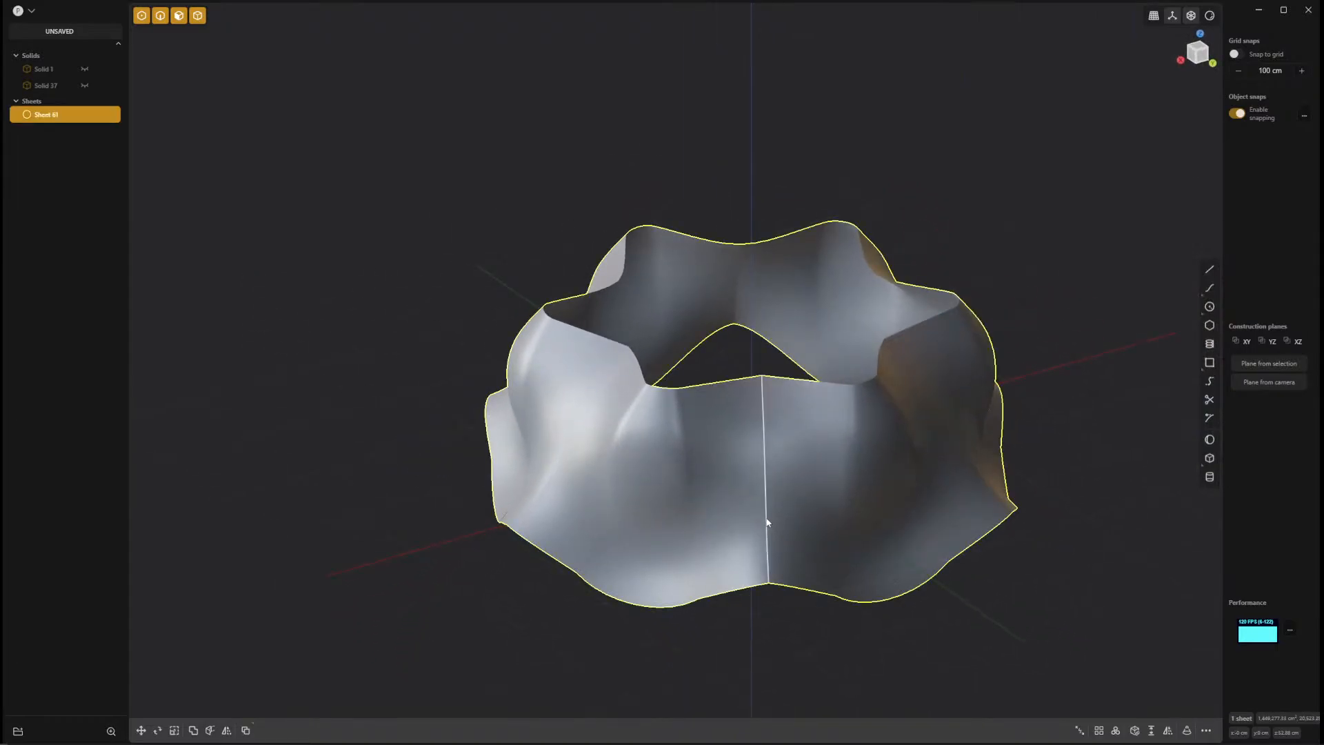
pyautogui.click(767, 520)
pyautogui.press('b')
pyautogui.moveTo(768, 518); pyautogui.dragTo(762, 591)
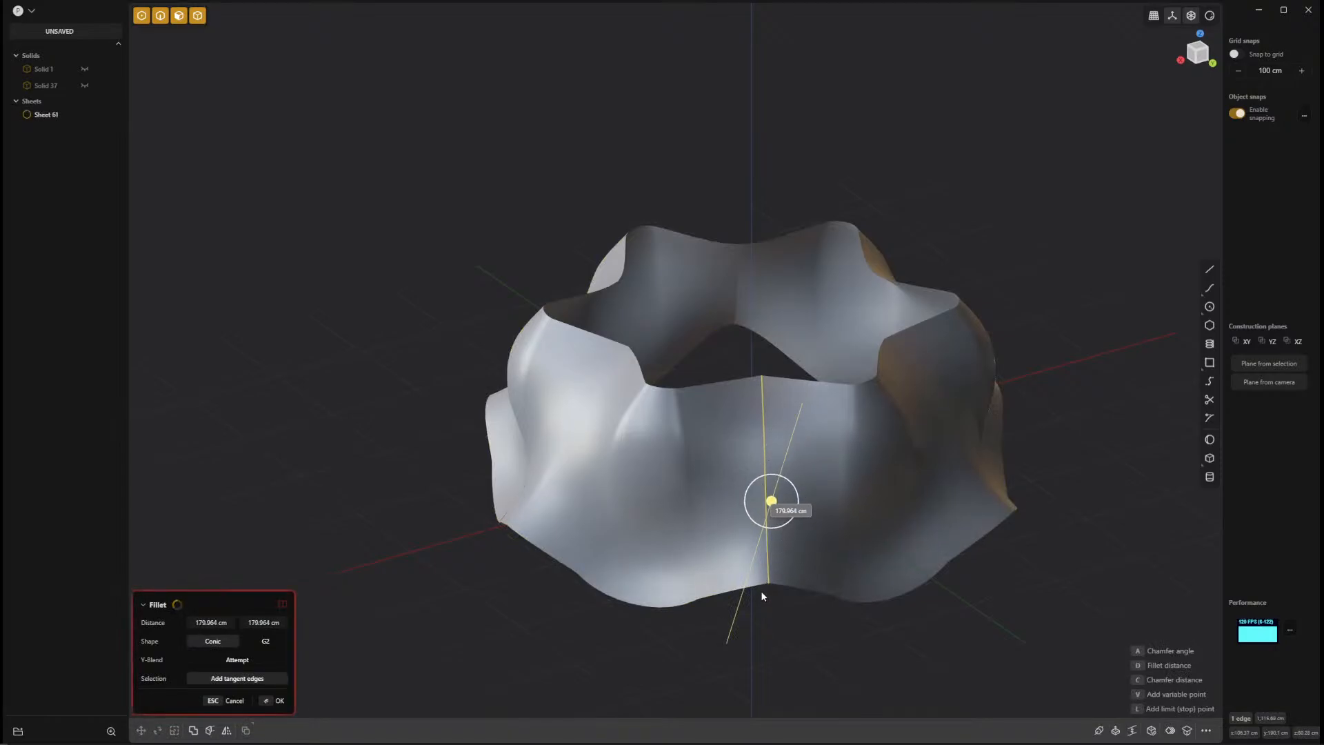
pyautogui.scroll(5, 780, 545)
pyautogui.scroll(-5, 890, 662)
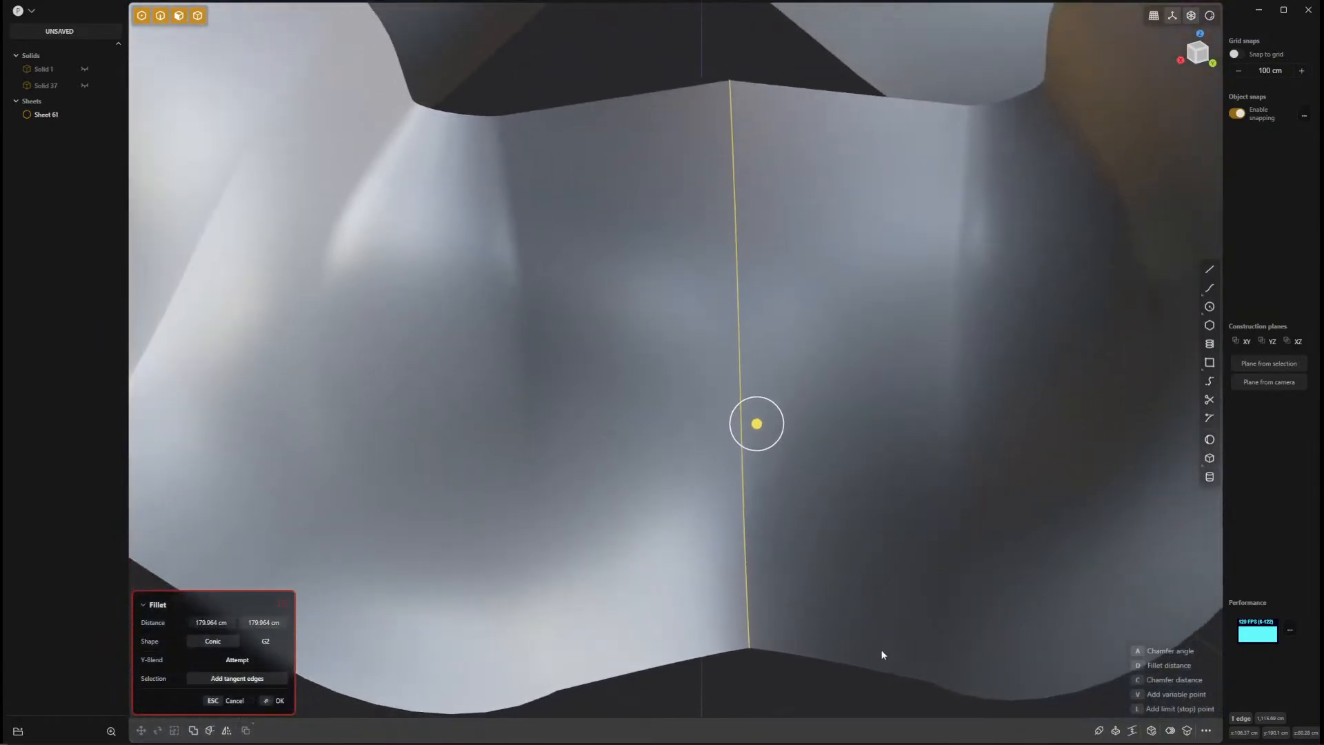
pyautogui.scroll(5, 897, 683)
pyautogui.scroll(-1, 856, 643)
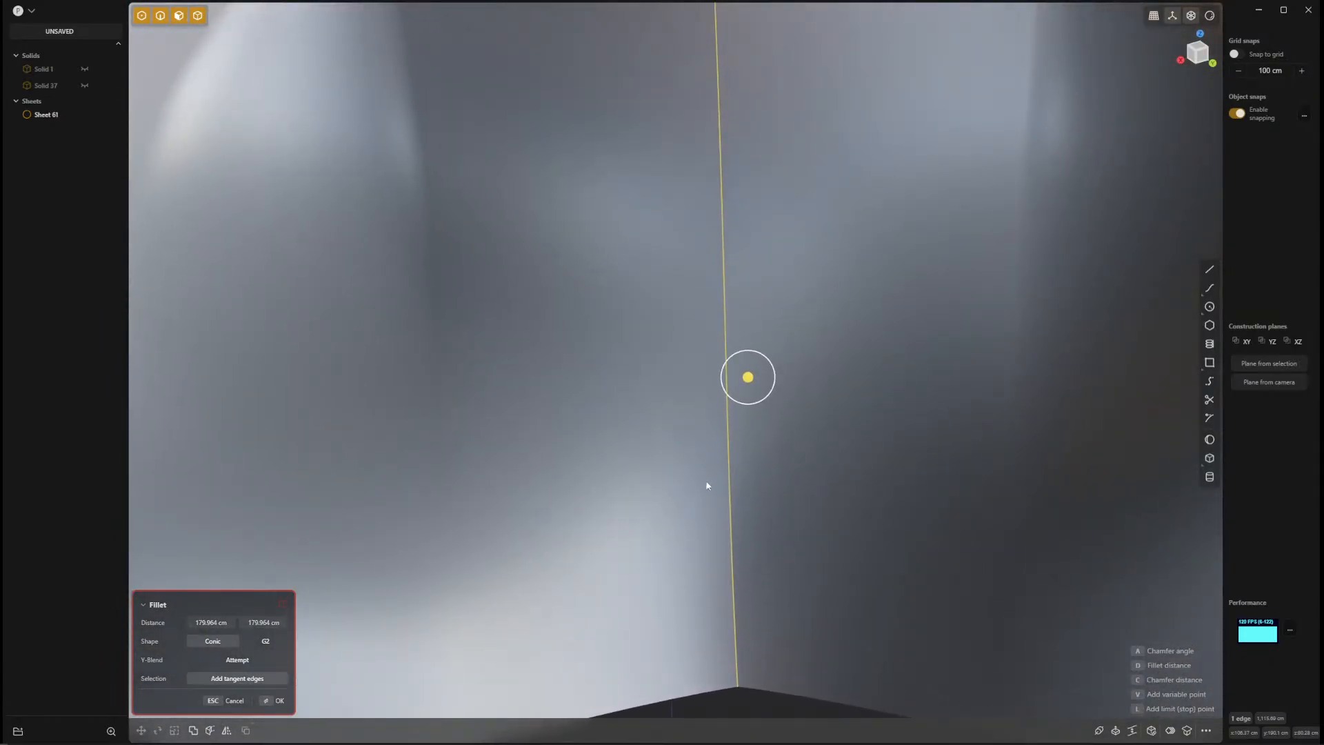
pyautogui.press('Return')
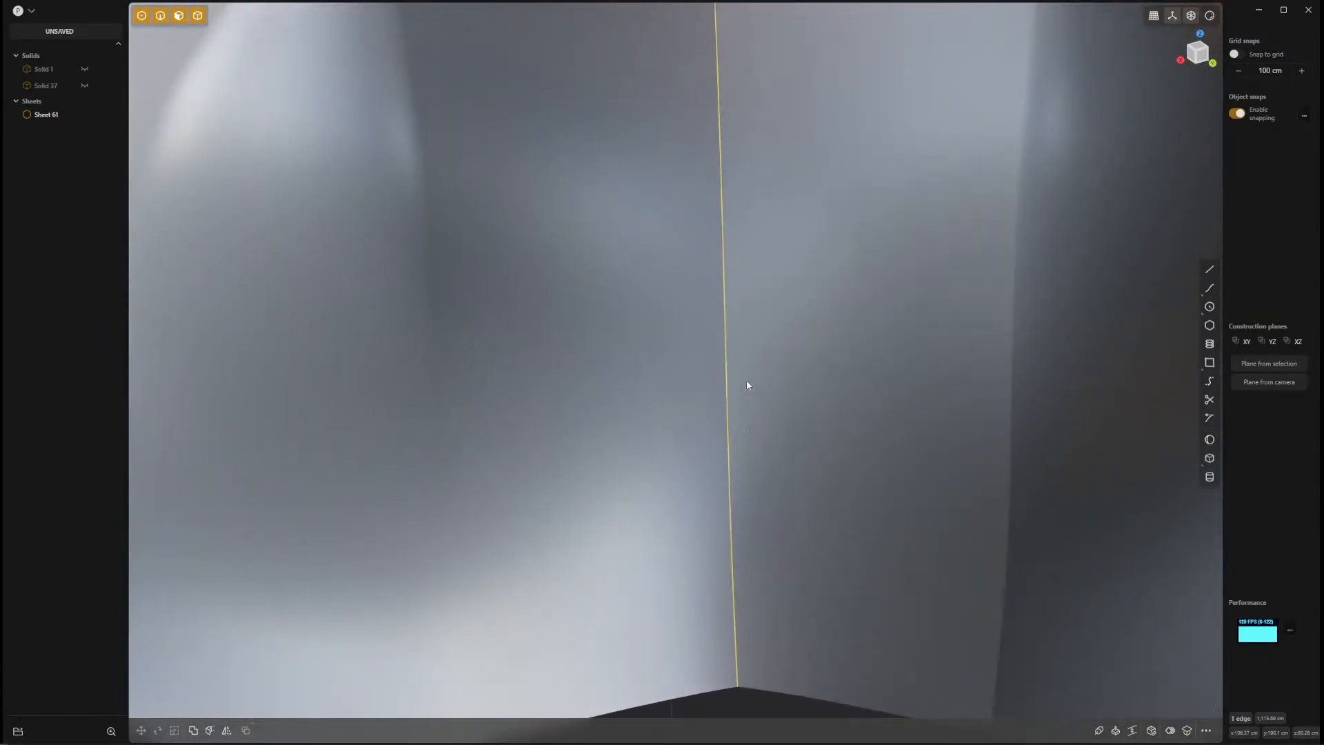
# Try a fillet of about 30.6 cm on the front sheet's vertical crease edge, and undo it.
pyautogui.press('b')
pyautogui.moveTo(729, 388); pyautogui.dragTo(744, 392)
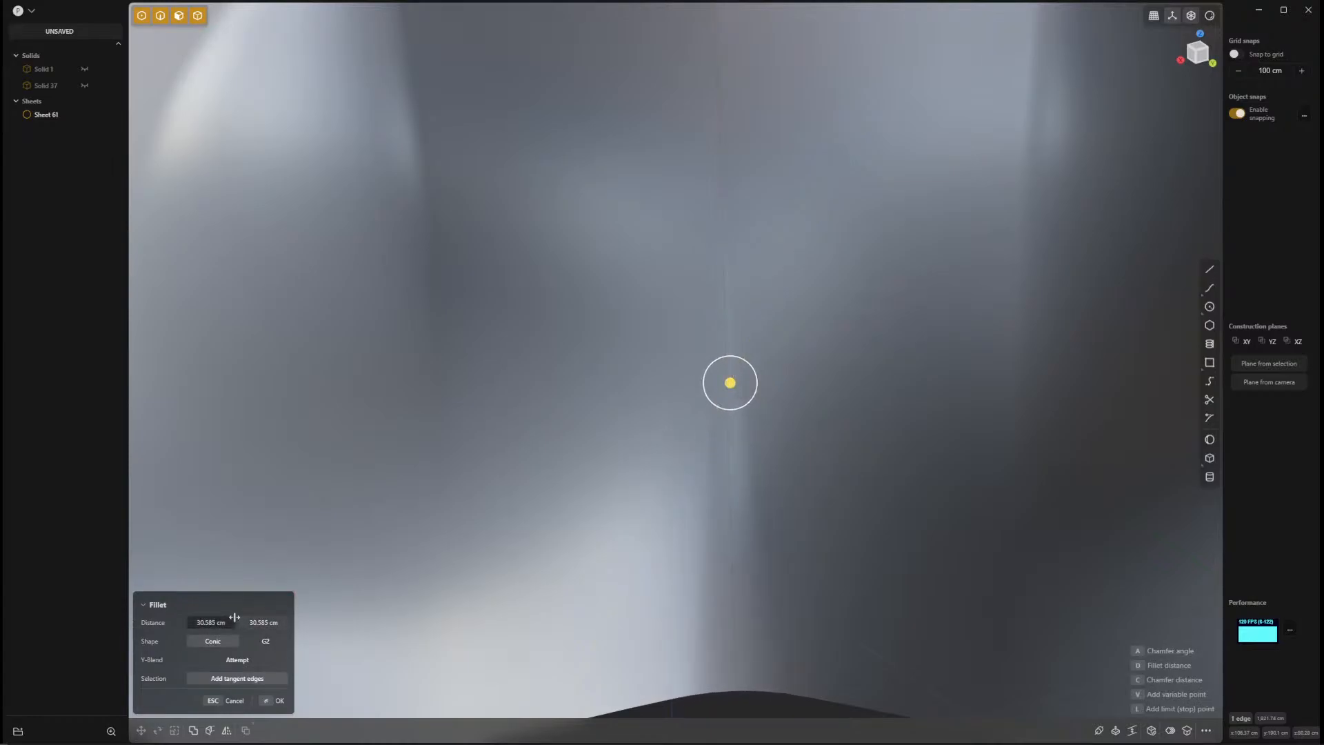
pyautogui.scroll(-5, 662, 523)
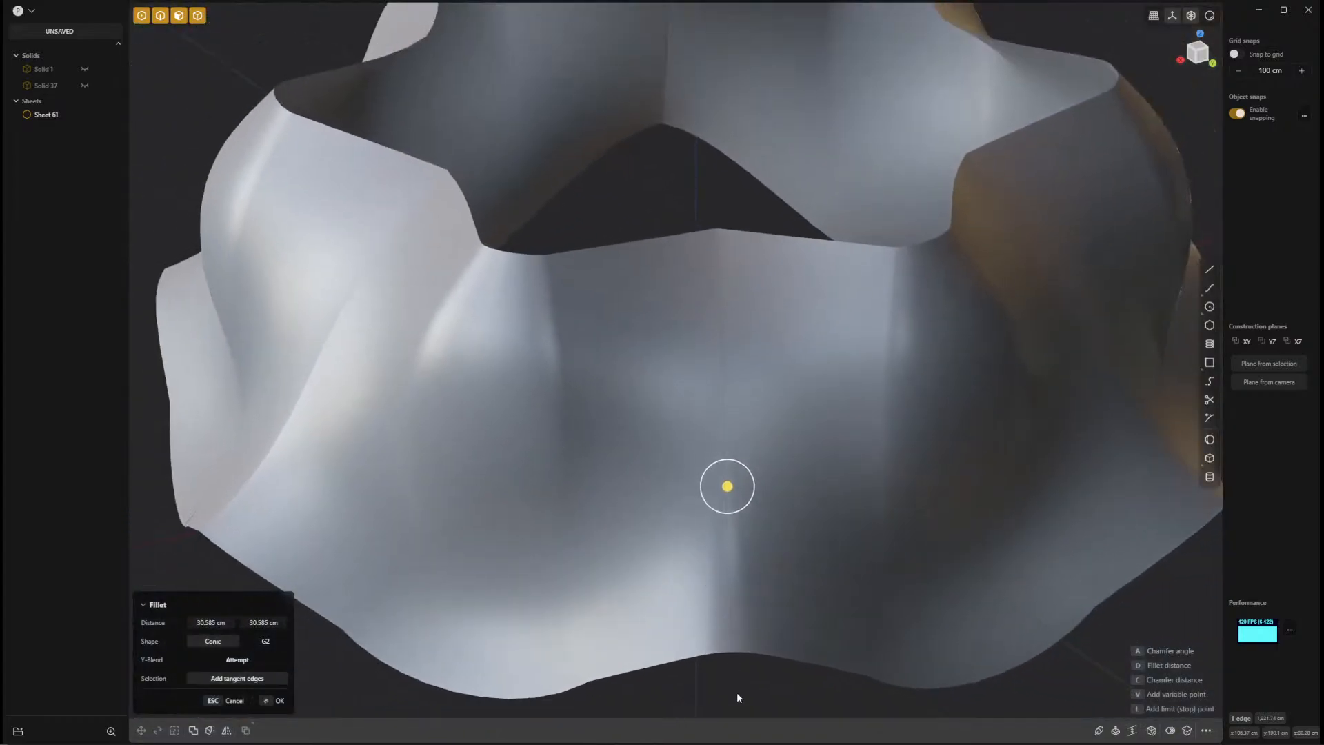
pyautogui.press('Return')
pyautogui.moveTo(742, 689)
pyautogui.mouseDown(button='middle')
pyautogui.moveTo(766, 653)
pyautogui.moveTo(699, 601)
pyautogui.moveTo(734, 680)
pyautogui.mouseUp(button='middle')
pyautogui.hotkey('ctrl', 'z')
pyautogui.hotkey('ctrl', 'z')
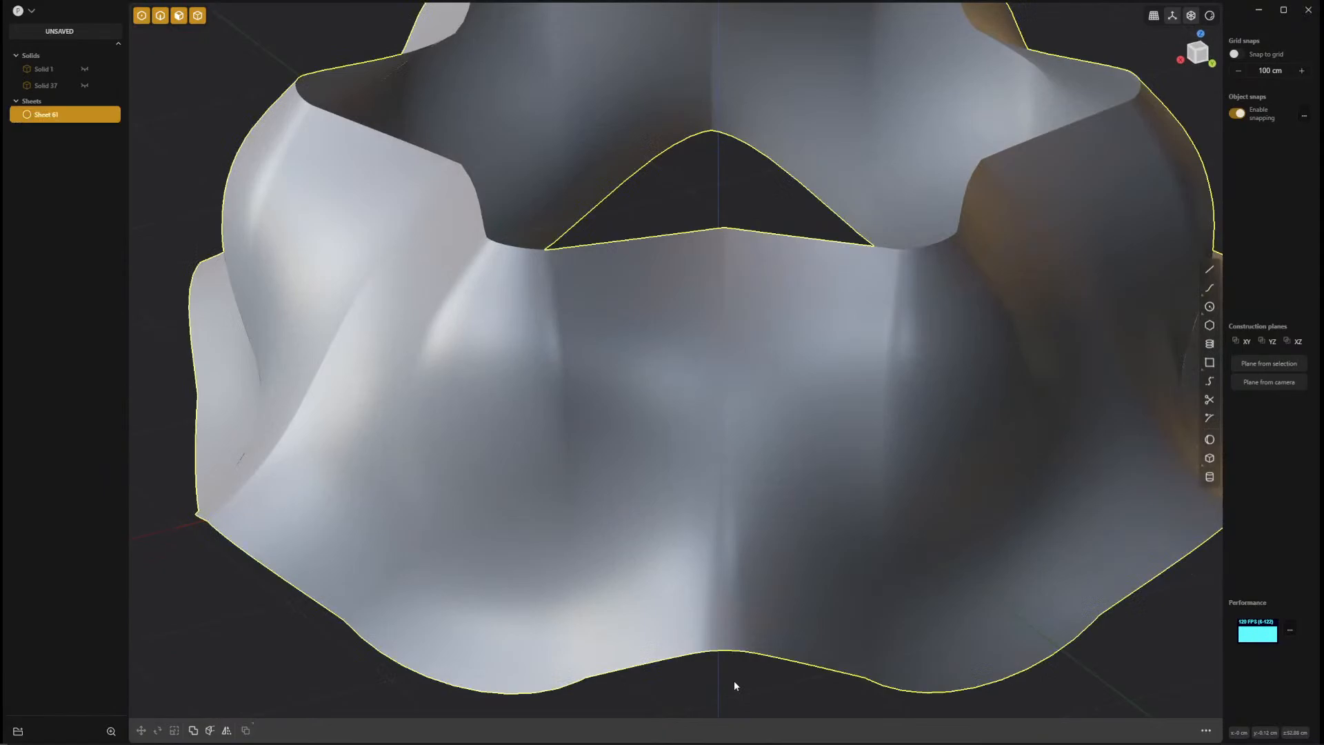
# Start a fillet on the six vertical crease edges spaced around the ring.
pyautogui.click(725, 620)
pyautogui.press('b')
pyautogui.moveTo(887, 605)
pyautogui.mouseDown(button='middle')
pyautogui.moveTo(892, 573)
pyautogui.moveTo(665, 545)
pyautogui.moveTo(641, 530)
pyautogui.mouseUp(button='middle')
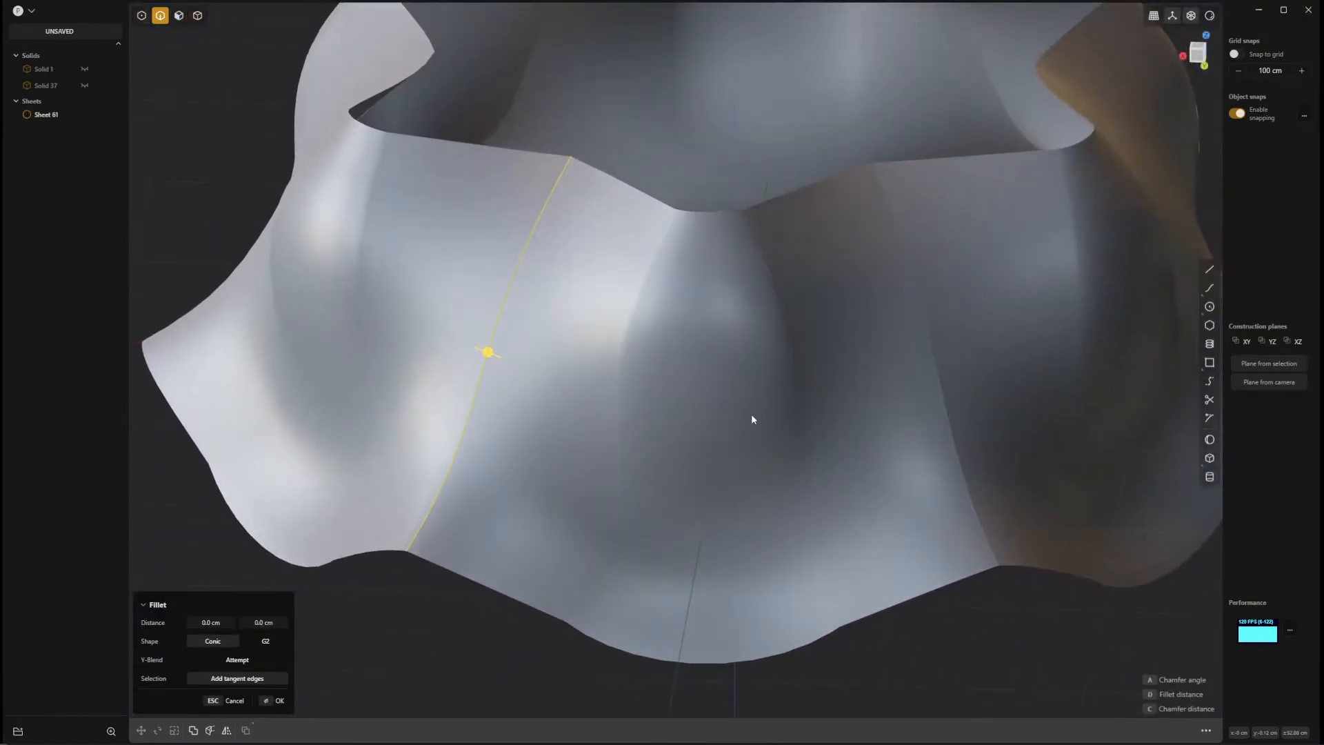
pyautogui.click(931, 364)
pyautogui.moveTo(1041, 458); pyautogui.dragTo(632, 435, button='middle')
pyautogui.click(933, 375)
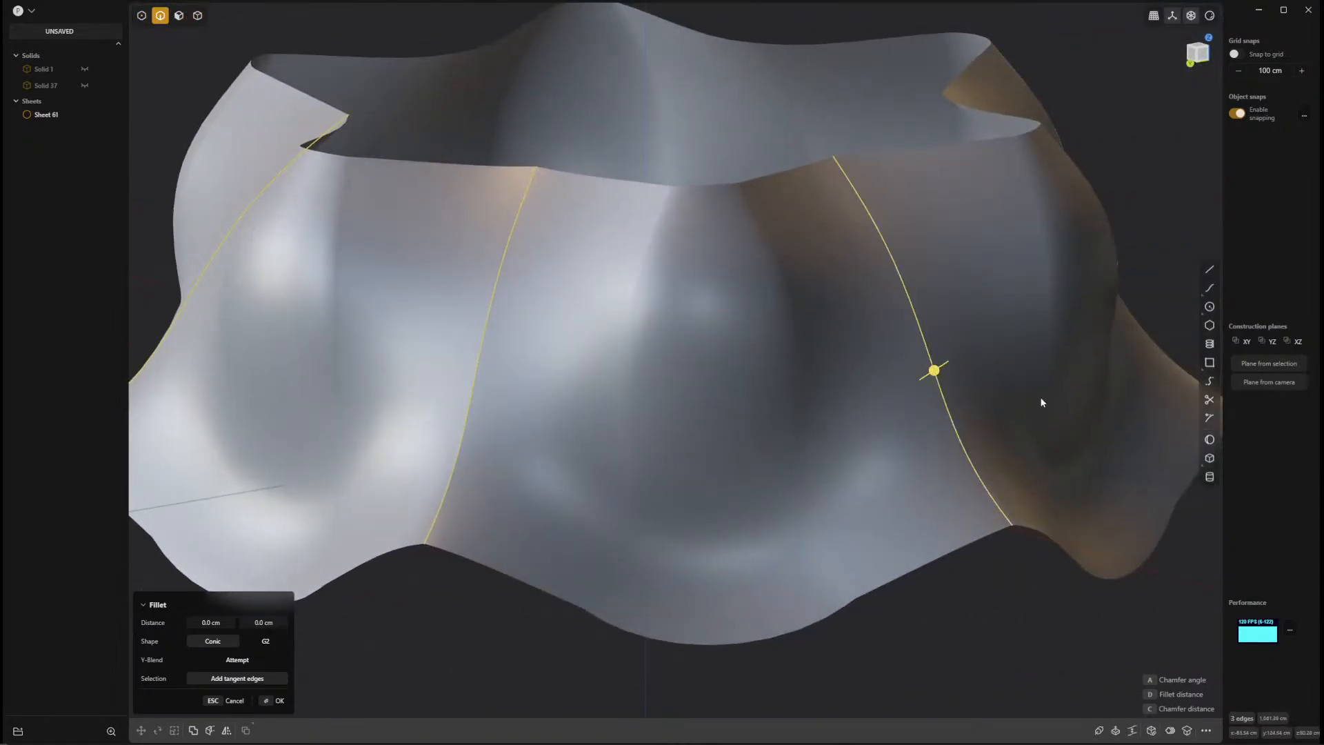
pyautogui.moveTo(1041, 402); pyautogui.dragTo(624, 464, button='middle')
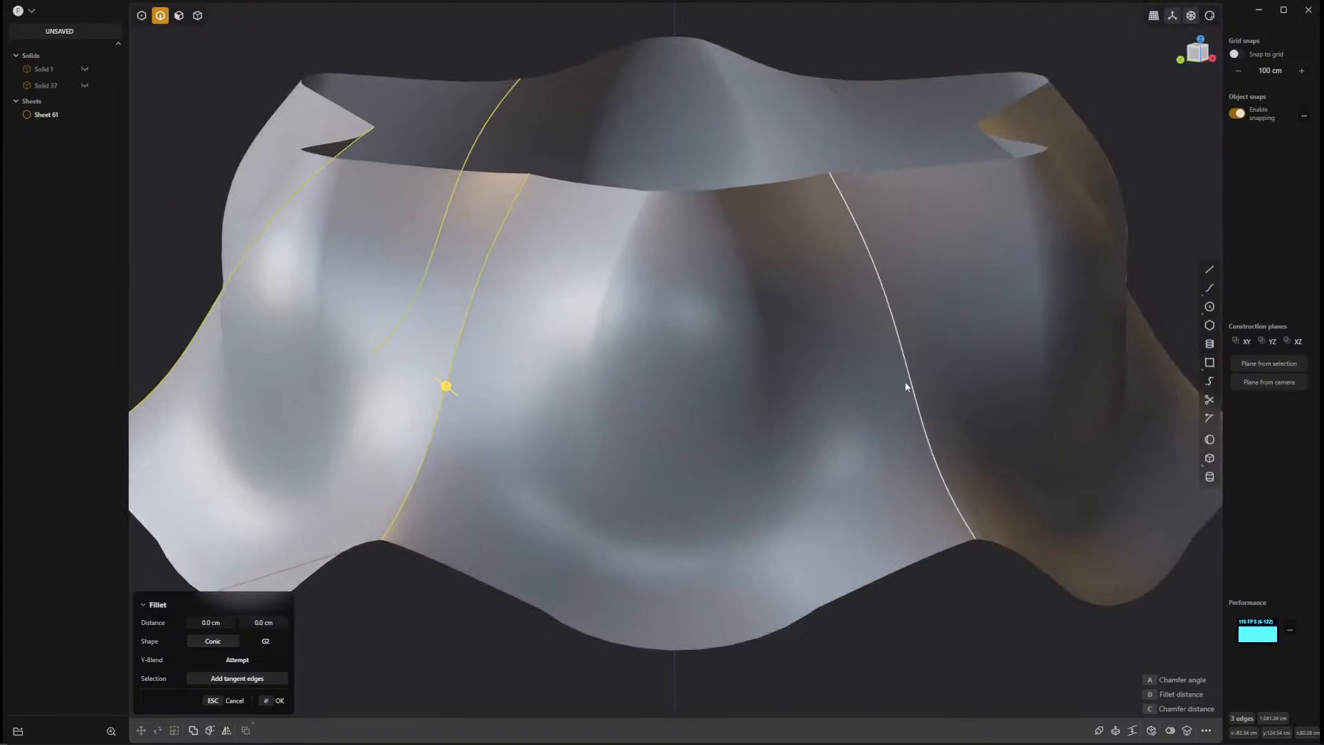
pyautogui.click(905, 385)
pyautogui.moveTo(1078, 418); pyautogui.dragTo(669, 483, button='middle')
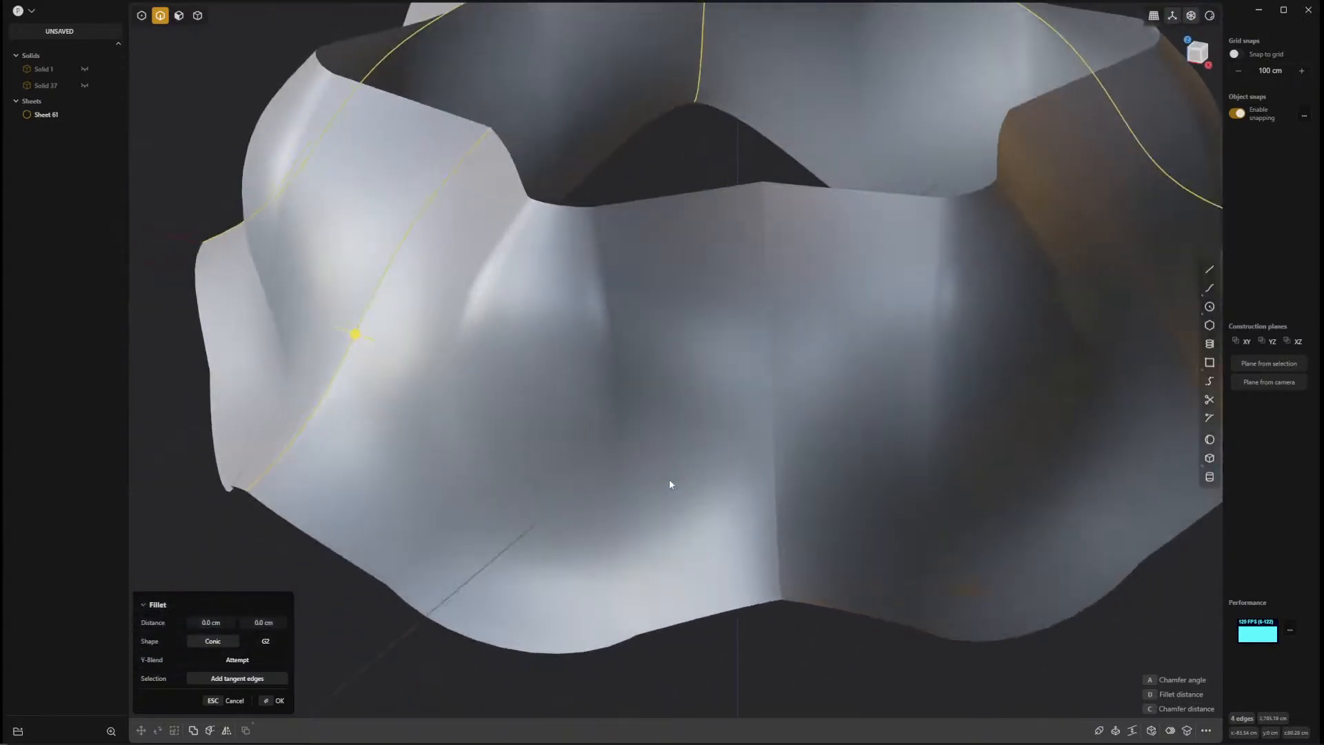
pyautogui.click(770, 459)
pyautogui.moveTo(991, 393); pyautogui.dragTo(714, 490, button='middle')
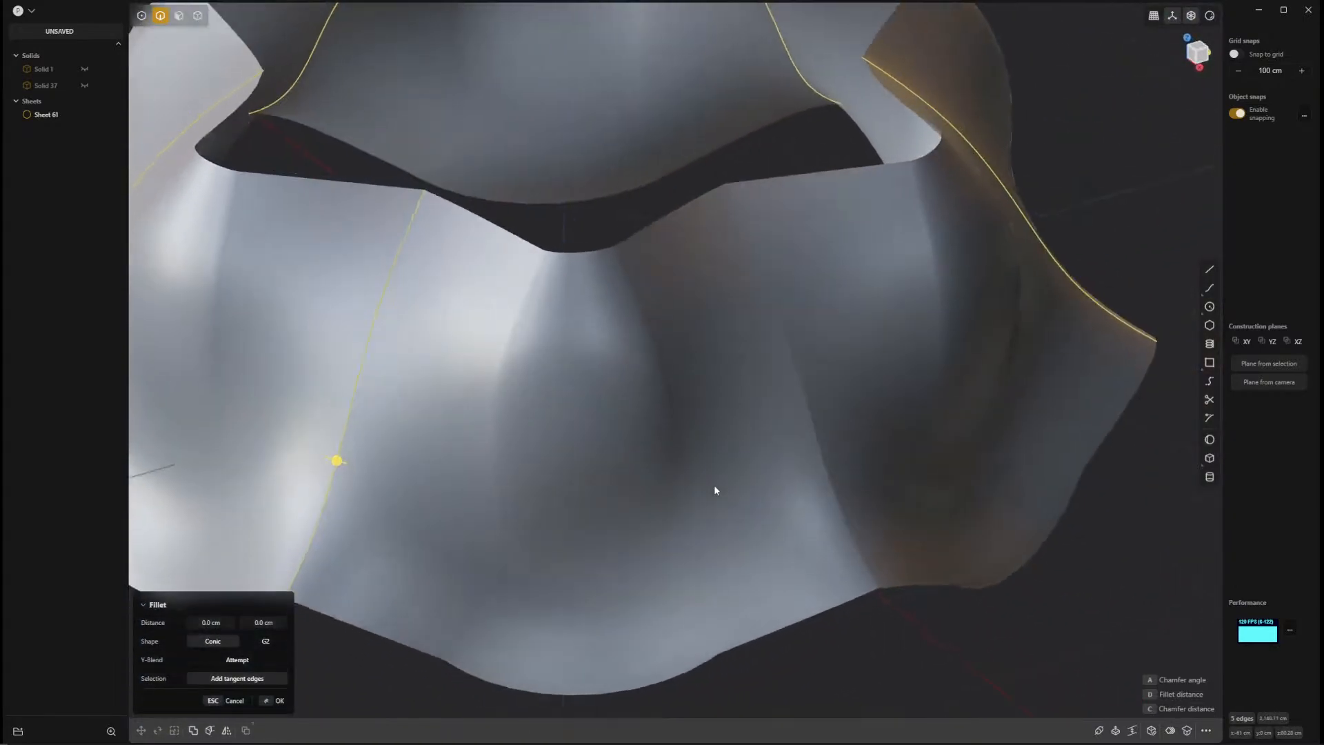
pyautogui.moveTo(819, 452)
pyautogui.mouseDown(button='middle')
pyautogui.moveTo(499, 509)
pyautogui.moveTo(539, 521)
pyautogui.moveTo(561, 496)
pyautogui.moveTo(702, 500)
pyautogui.moveTo(685, 488)
pyautogui.moveTo(693, 510)
pyautogui.moveTo(506, 478)
pyautogui.mouseUp(button='middle')
pyautogui.scroll(-5, 414, 343)
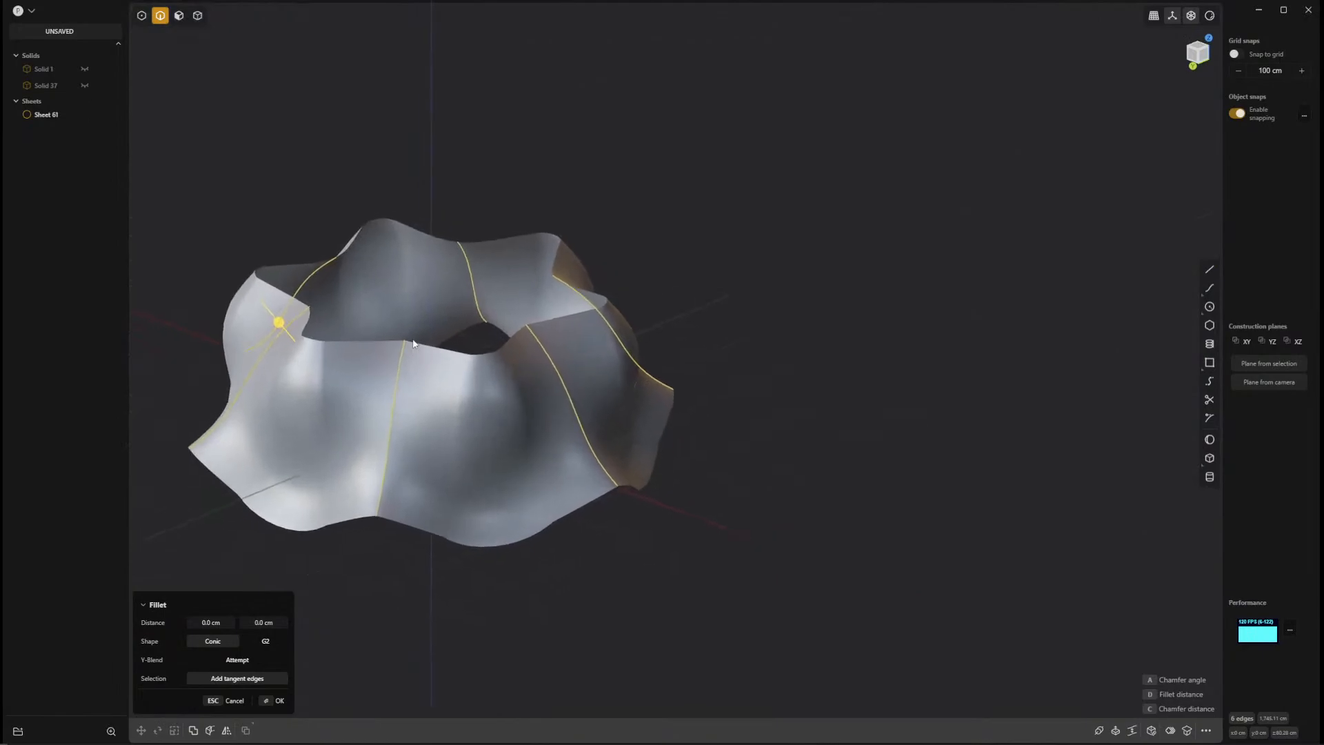
# Set the fillet distance of the six crease edges to 30 cm.
pyautogui.moveTo(414, 343)
pyautogui.mouseDown(button='middle')
pyautogui.moveTo(375, 376)
pyautogui.moveTo(390, 437)
pyautogui.moveTo(482, 340)
pyautogui.moveTo(558, 371)
pyautogui.moveTo(499, 402)
pyautogui.moveTo(470, 387)
pyautogui.moveTo(630, 354)
pyautogui.mouseUp(button='middle')
pyautogui.scroll(3, 630, 414)
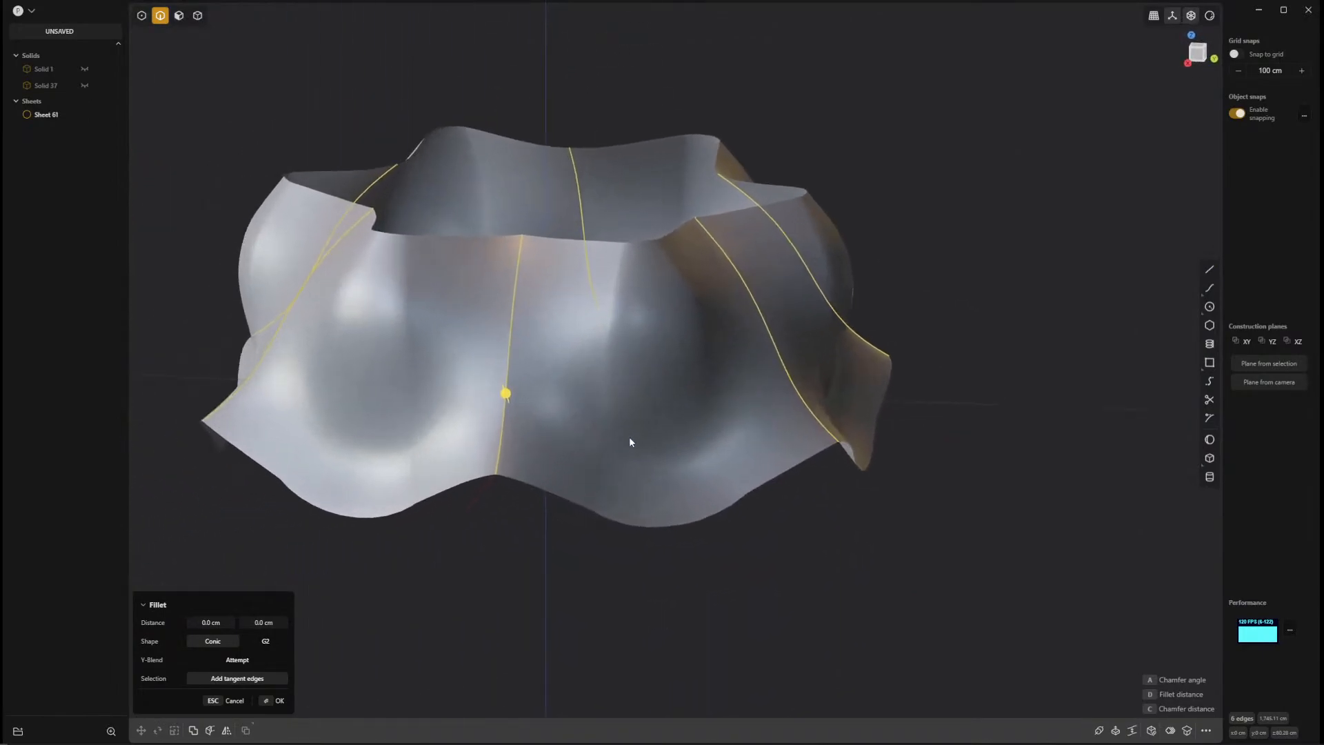
pyautogui.scroll(6, 629, 443)
pyautogui.keyDown('shift'); pyautogui.moveTo(629, 442); pyautogui.dragTo(734, 509, button='middle'); pyautogui.keyUp('shift')
pyautogui.keyDown('shift'); pyautogui.moveTo(383, 442); pyautogui.dragTo(541, 442, button='middle'); pyautogui.keyUp('shift')
pyautogui.moveTo(538, 418); pyautogui.dragTo(556, 367)
pyautogui.click(229, 618)
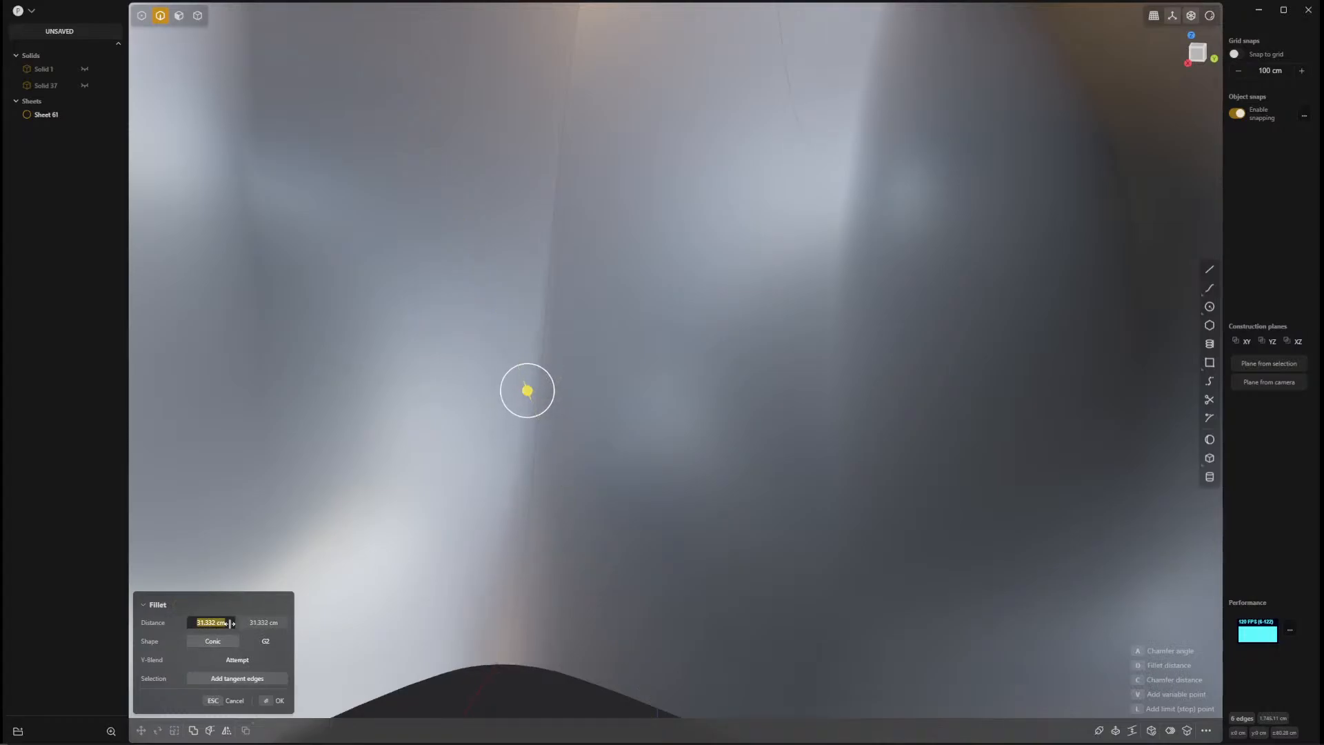
pyautogui.write('30')
pyautogui.press('Return')
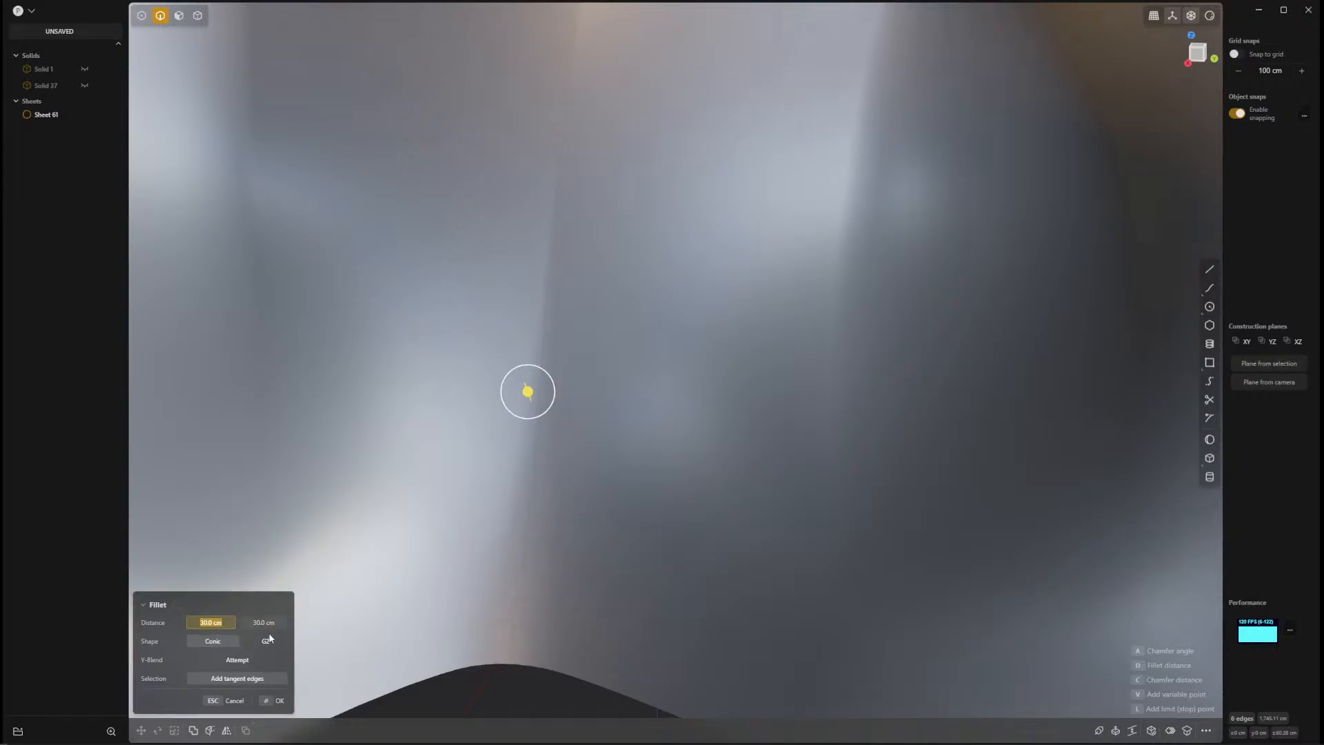
# Compare the Conic and G2 fillet shapes and apply the fillet with the G2 shape.
pyautogui.click(266, 641)
pyautogui.click(220, 645)
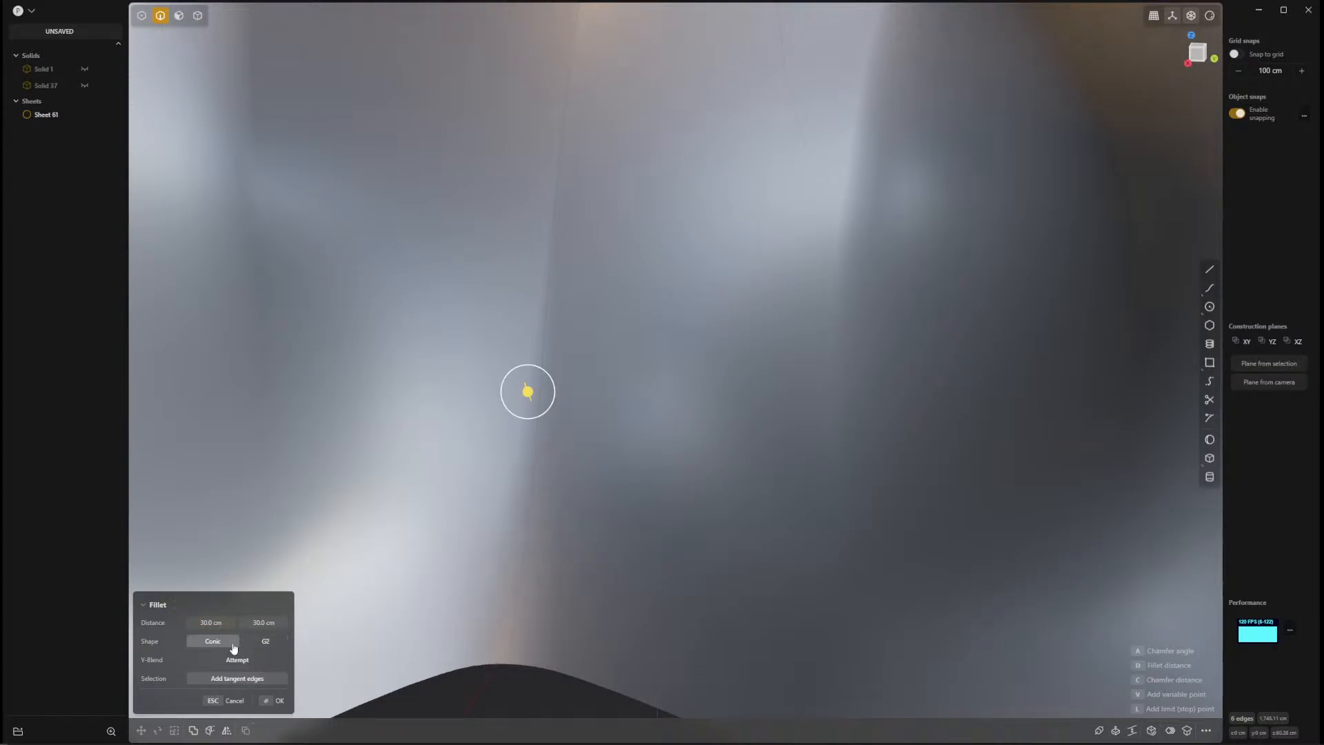
pyautogui.click(266, 643)
pyautogui.moveTo(473, 673); pyautogui.dragTo(386, 535, button='middle')
pyautogui.press('Return')
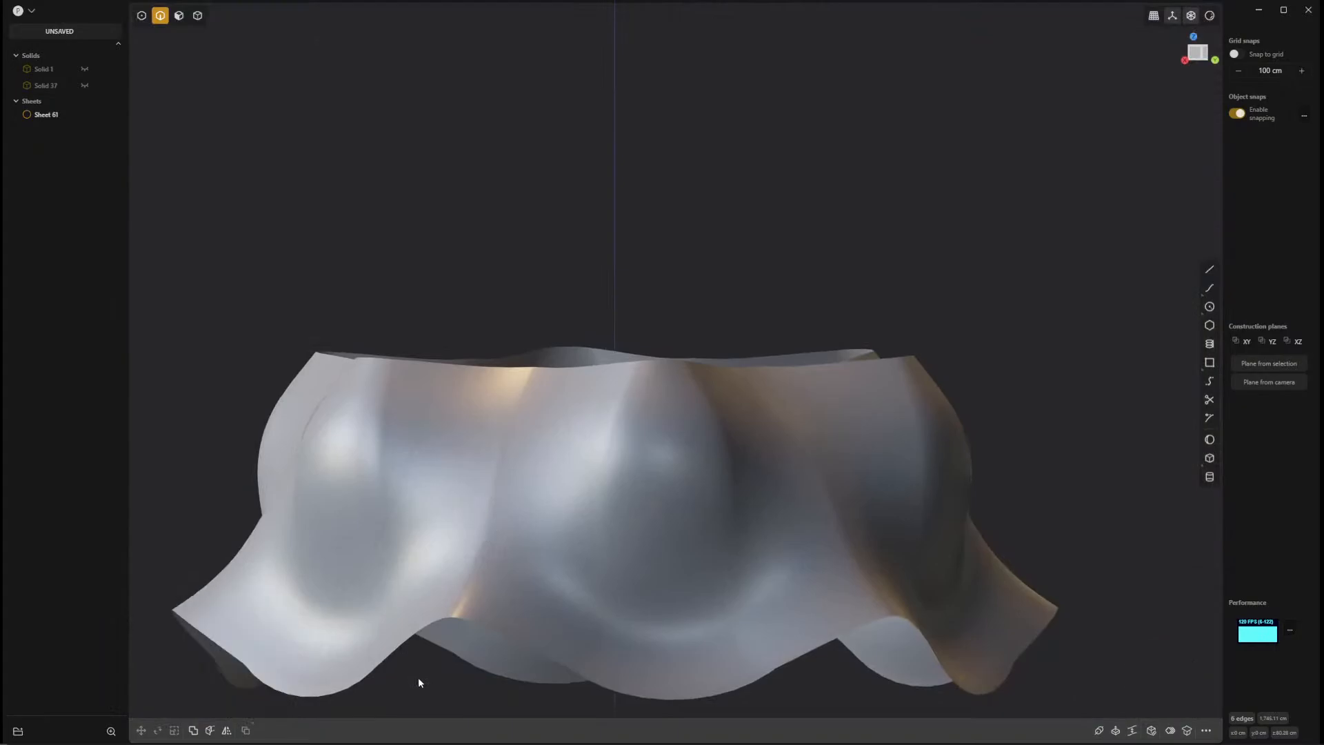
# Inspect the filleted ring with its edge lines shown, and hide the edge lines again.
pyautogui.doubleClick(514, 591)
pyautogui.moveTo(597, 531); pyautogui.dragTo(612, 592, button='middle')
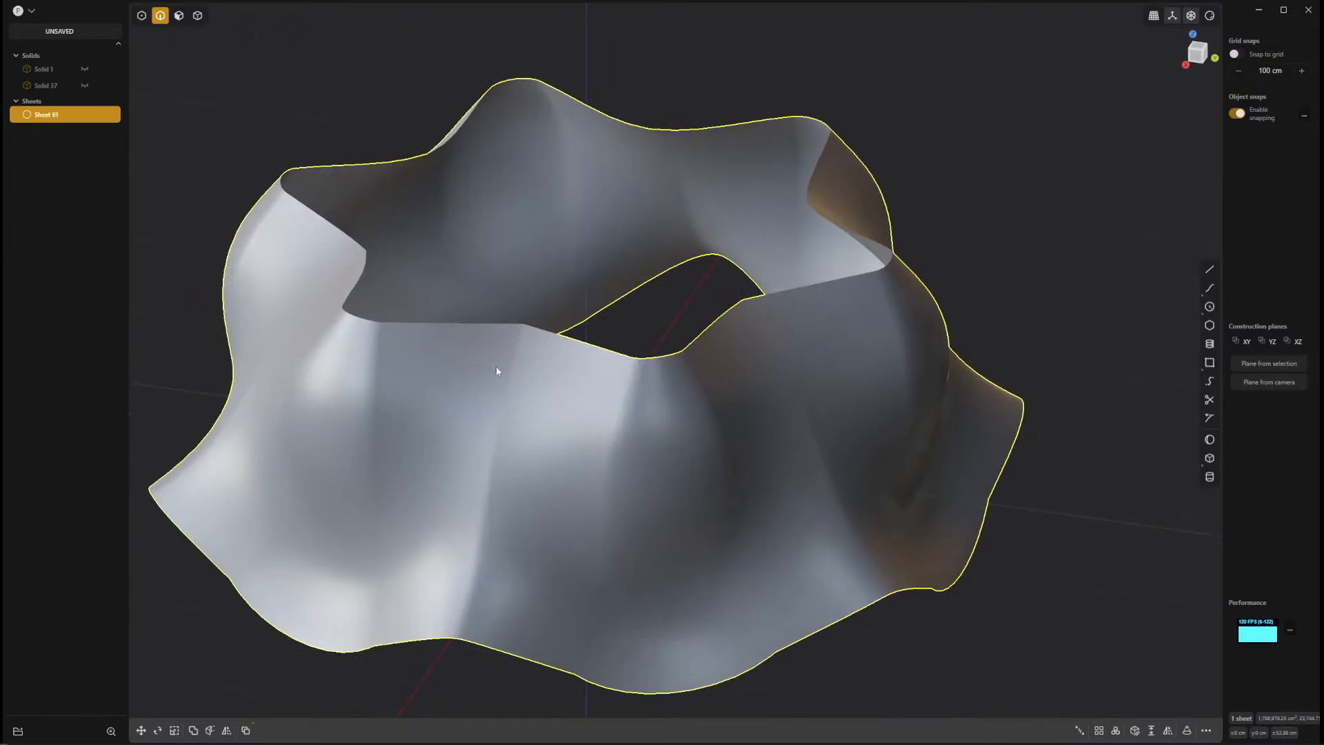
pyautogui.hotkey('alt', 'shift', 'z')
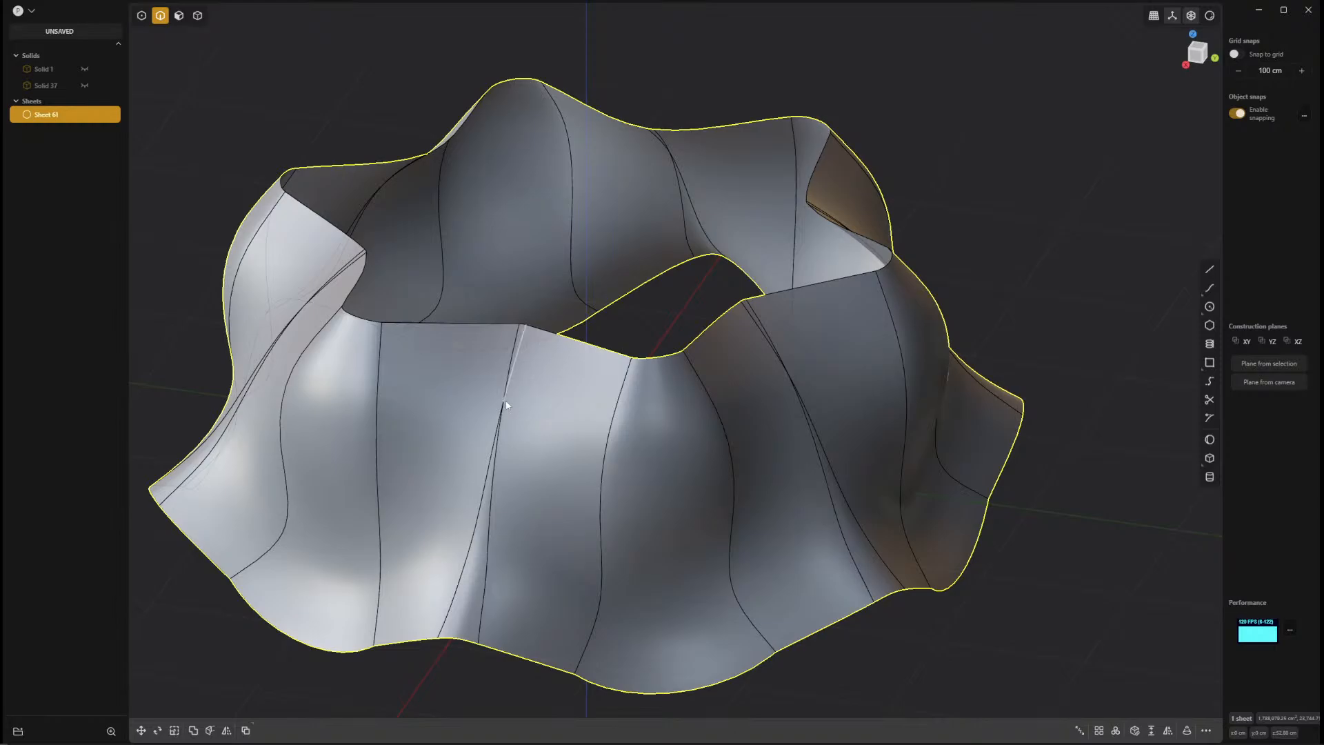
pyautogui.moveTo(550, 432)
pyautogui.mouseDown(button='middle')
pyautogui.moveTo(586, 439)
pyautogui.moveTo(525, 437)
pyautogui.moveTo(560, 430)
pyautogui.mouseUp(button='middle')
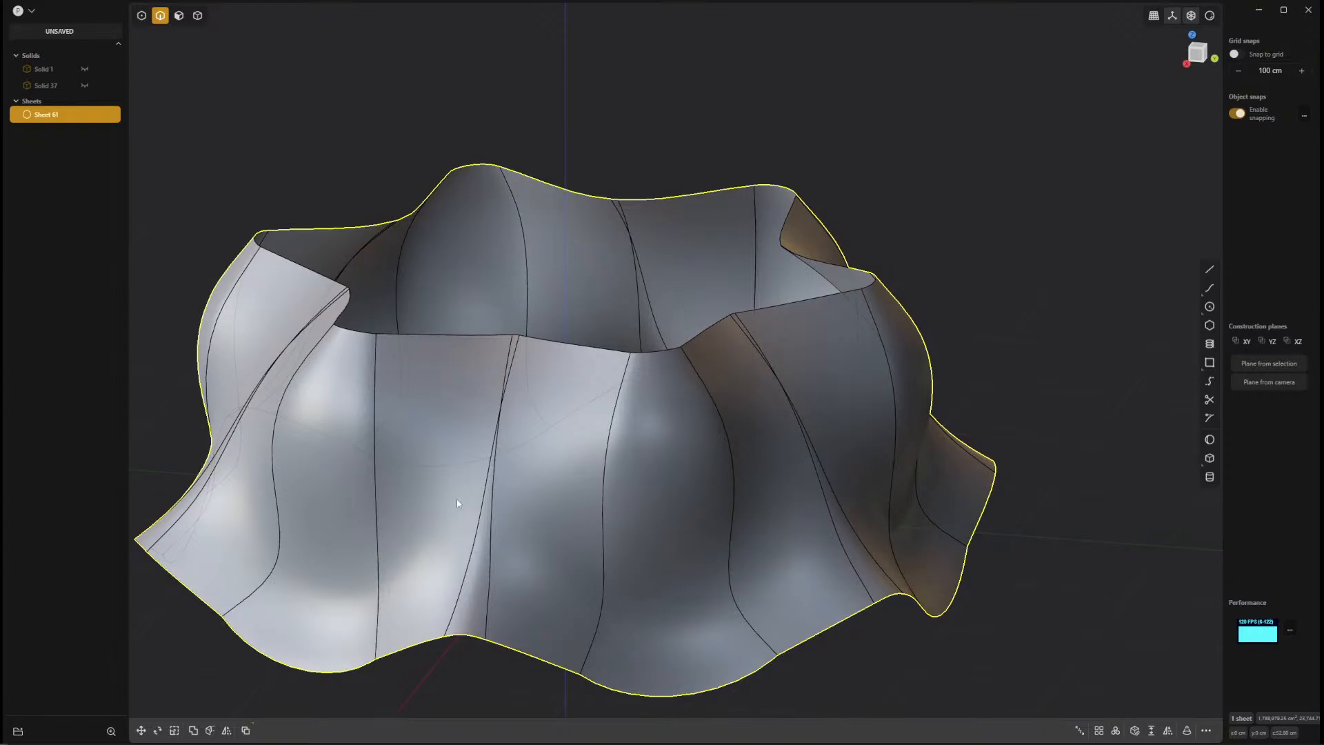
pyautogui.hotkey('alt', 'shift', 'z')
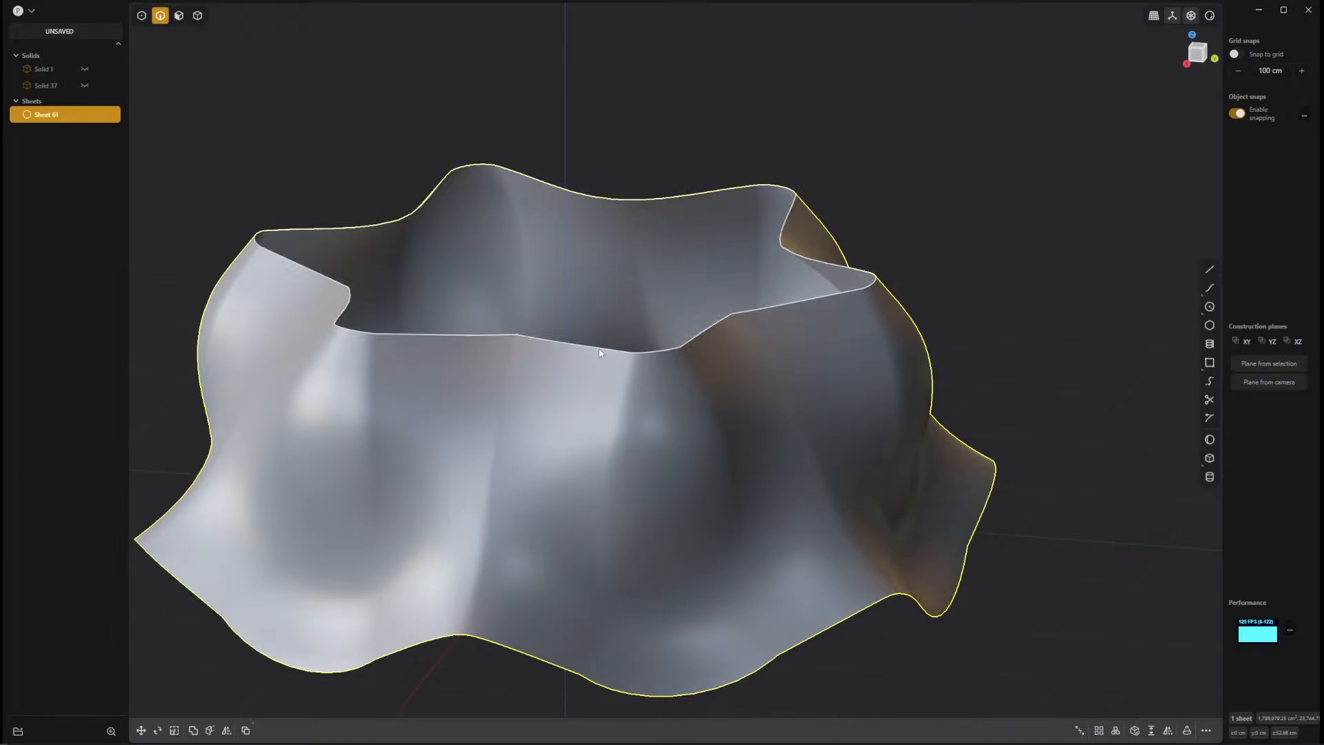
# Select the edge loop around the ring's upper opening and start a hole patch across it.
pyautogui.doubleClick(600, 350)
pyautogui.hotkey('shift', 'e')
pyautogui.moveTo(498, 441); pyautogui.dragTo(618, 486, button='middle')
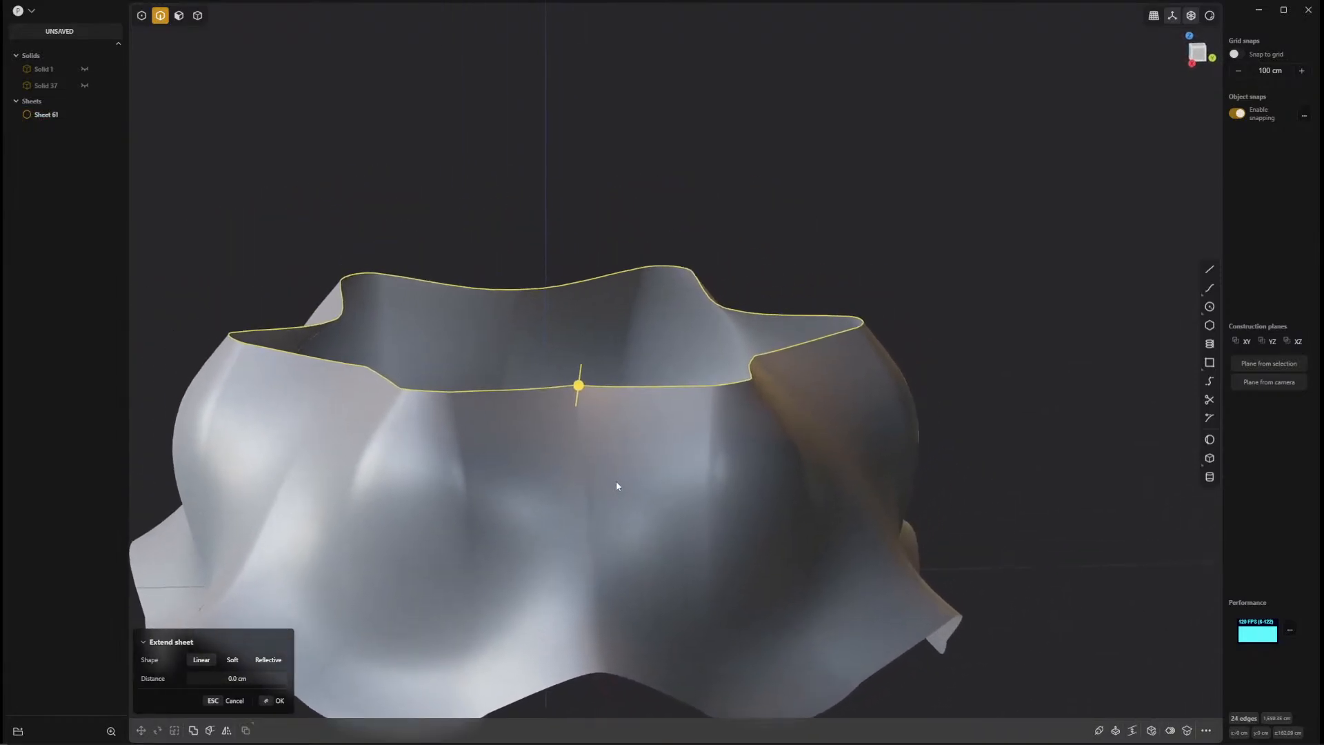
pyautogui.rightClick(695, 457)
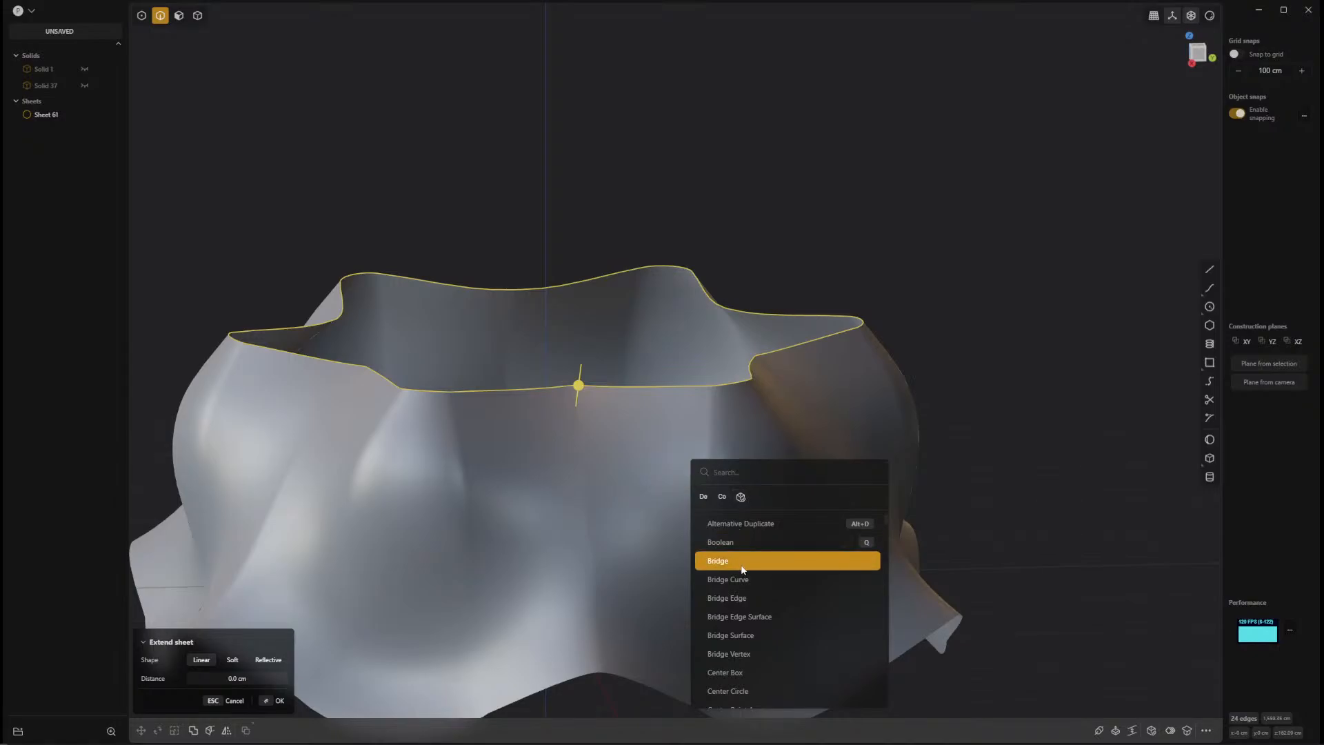
pyautogui.write('pat')
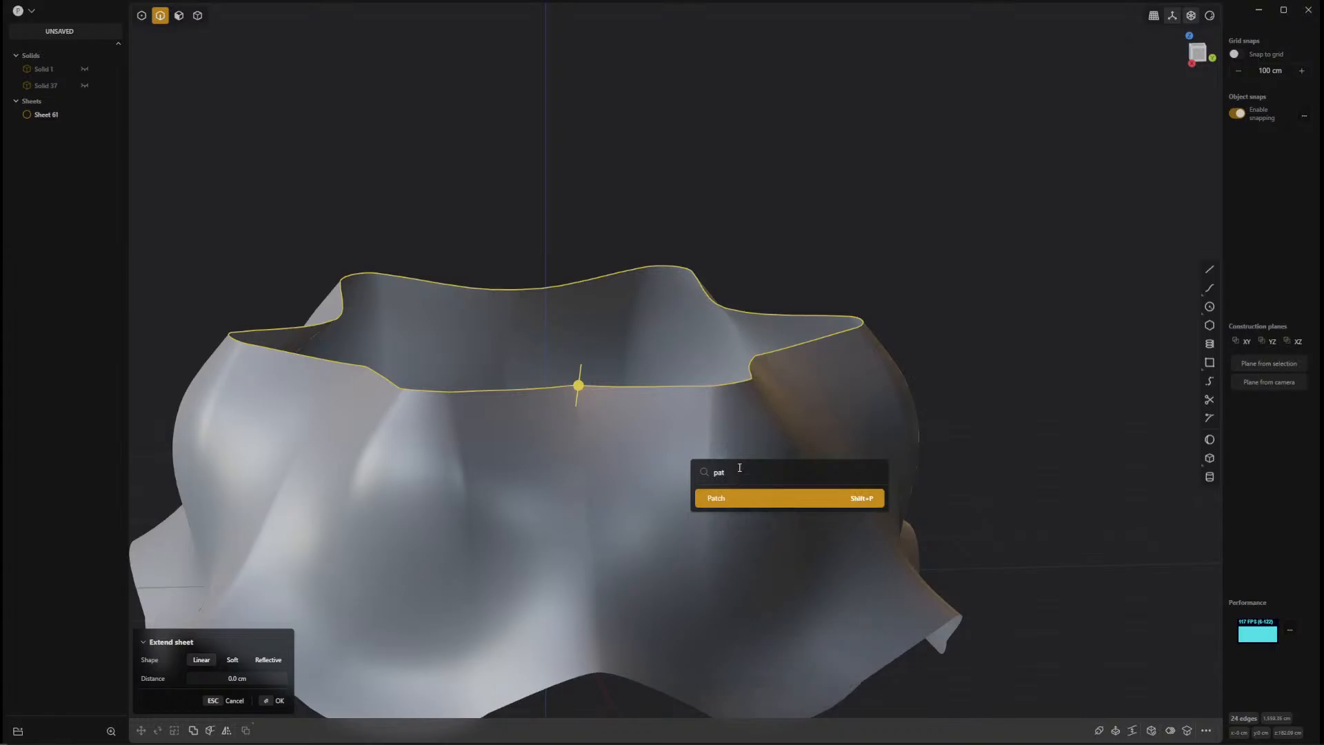
pyautogui.press('BackSpace')
pyautogui.press('BackSpace')
pyautogui.press('BackSpace')
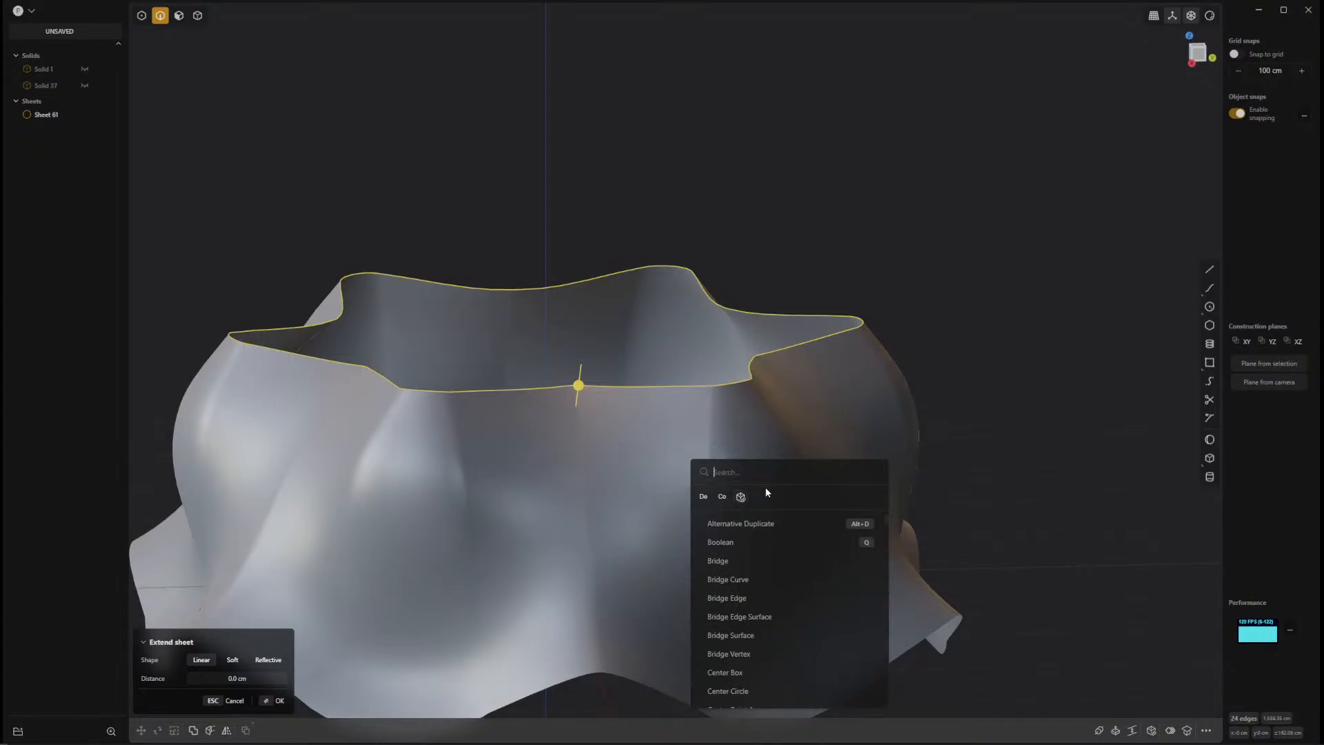
pyautogui.click(741, 498)
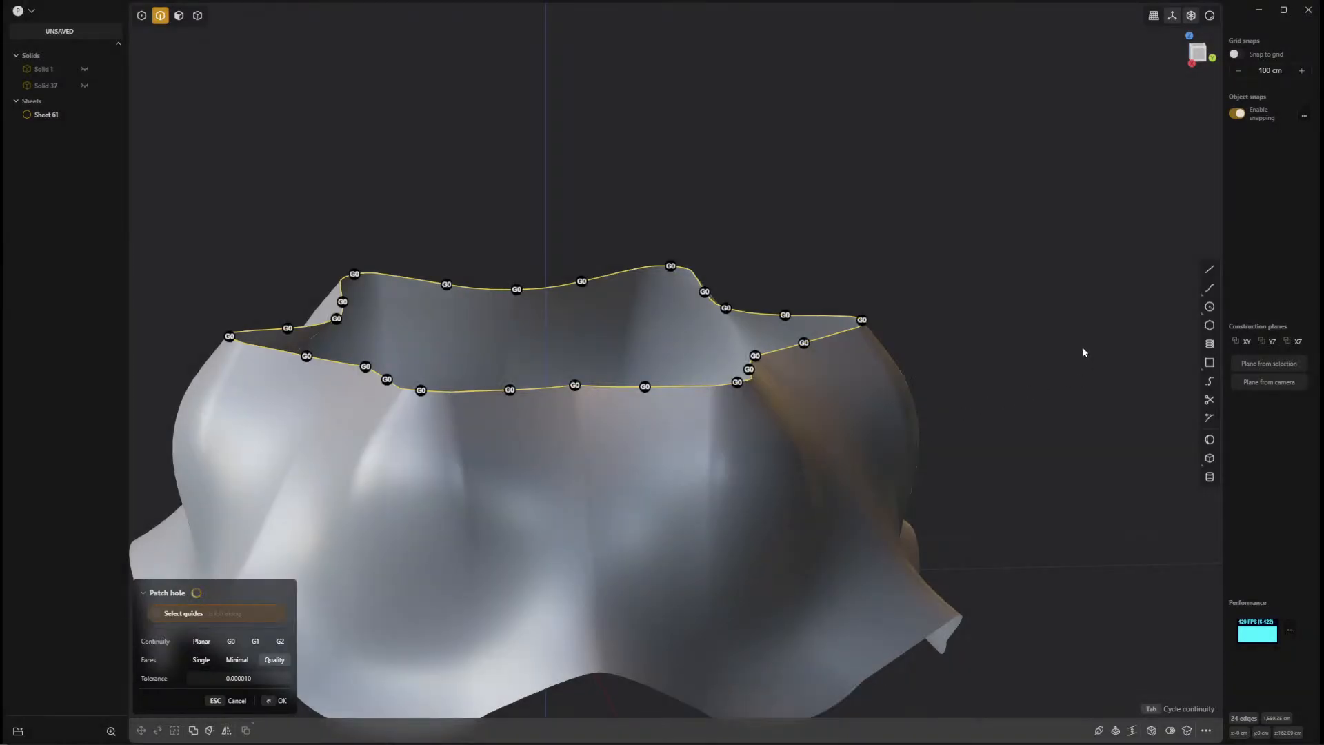
pyautogui.moveTo(1066, 360); pyautogui.dragTo(1018, 402, button='middle')
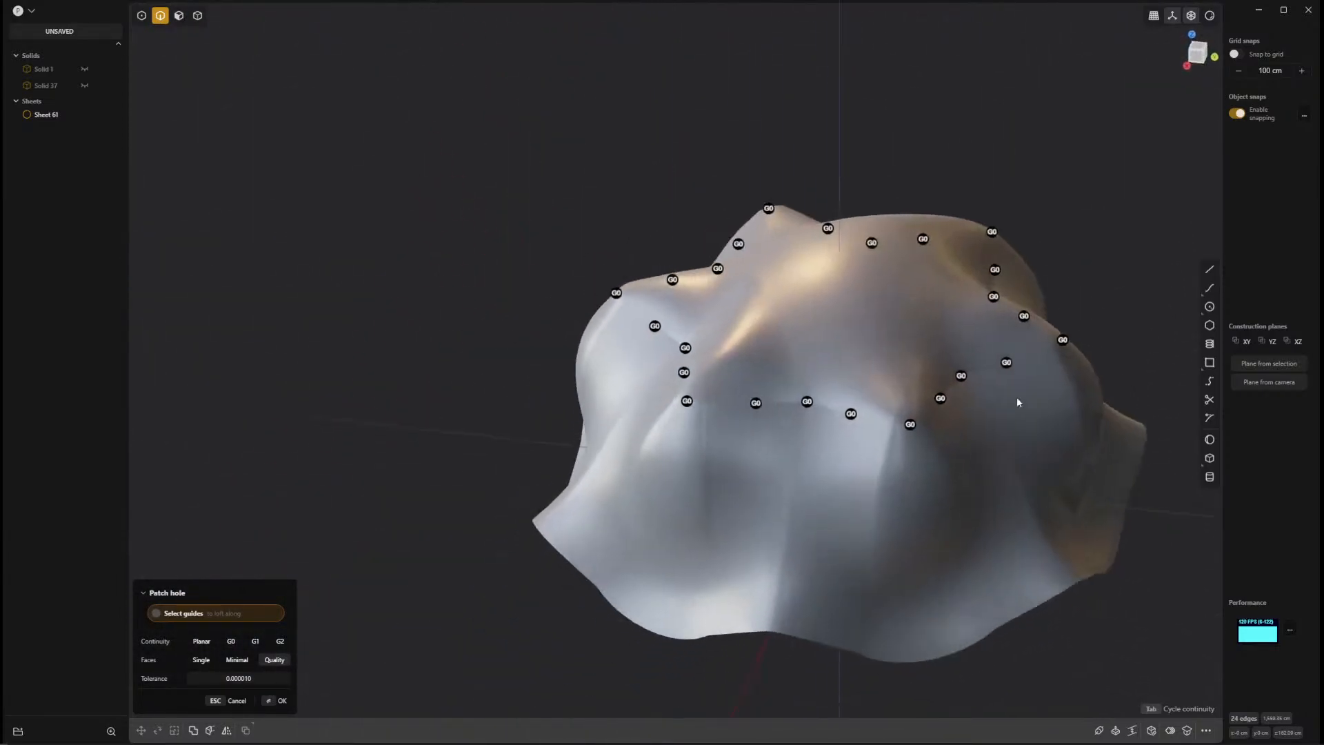
# Try G2 and G1 continuity for the patch with Quality faces.
pyautogui.click(280, 641)
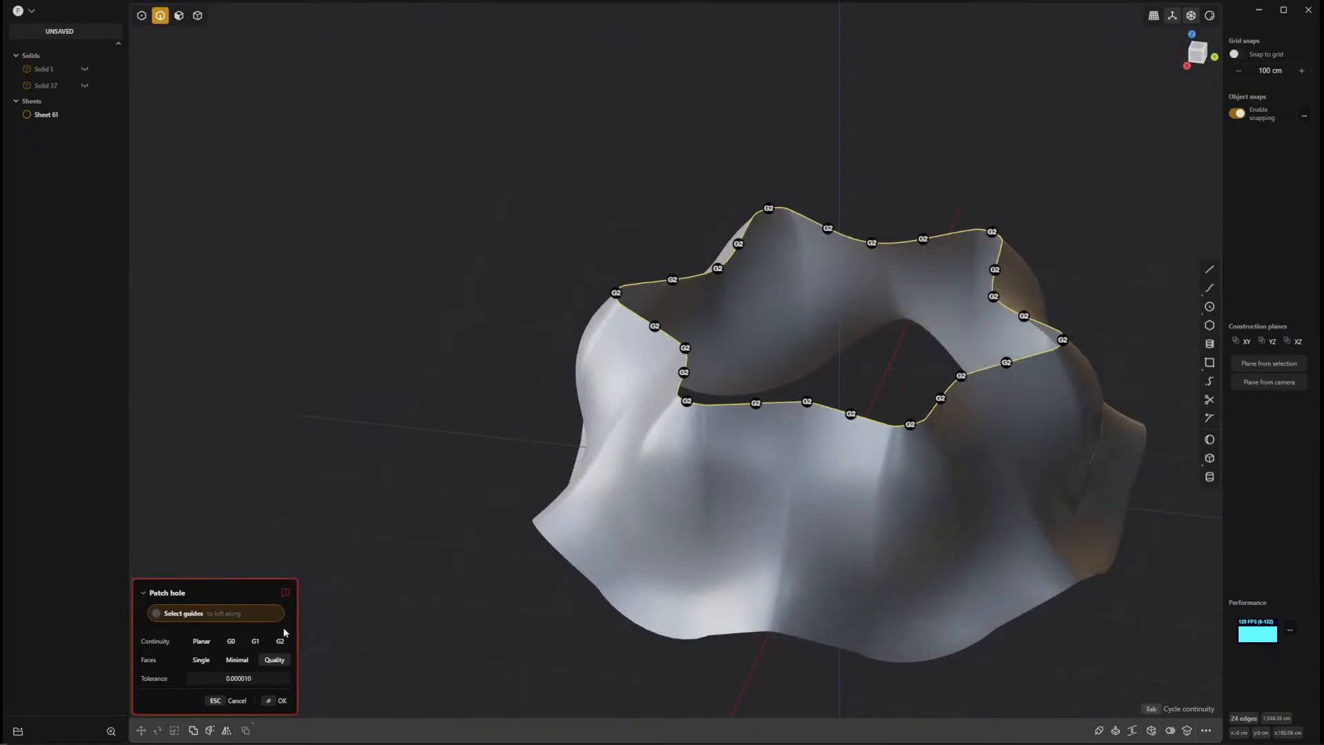
pyautogui.moveTo(286, 594)
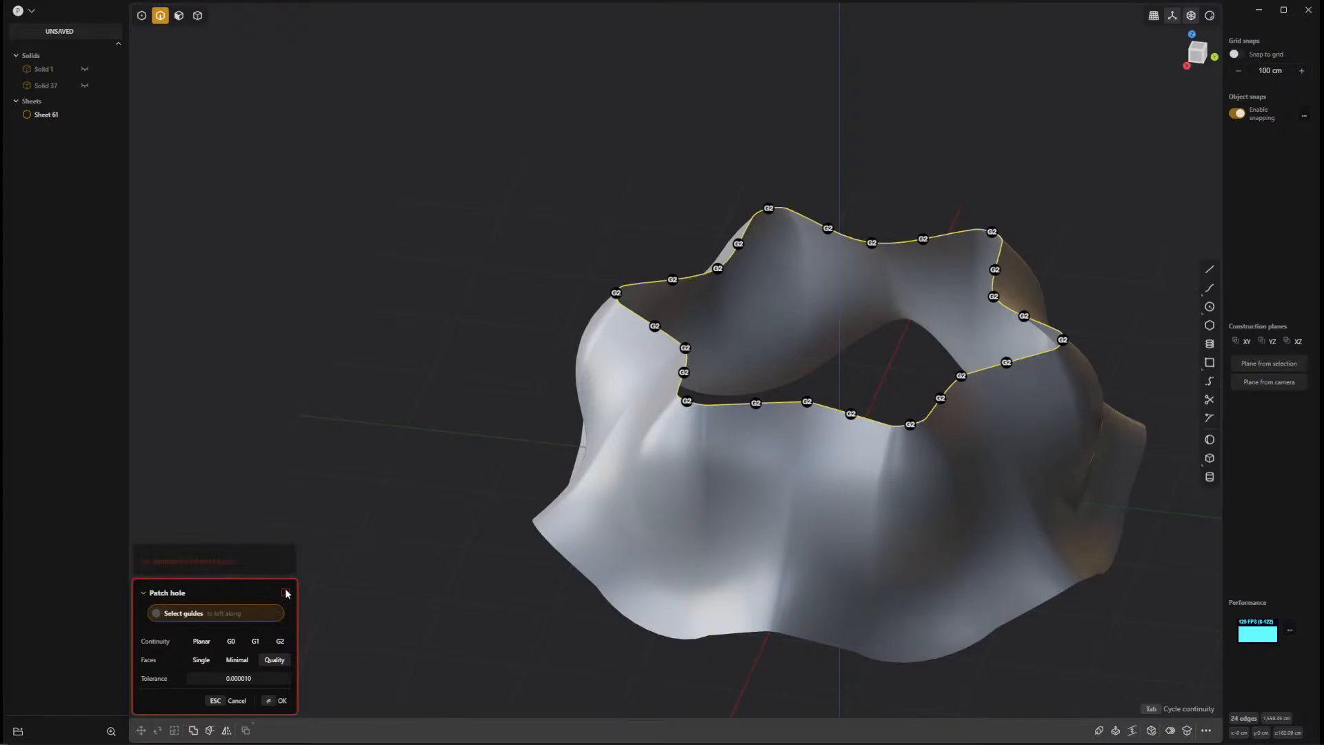
pyautogui.click(255, 641)
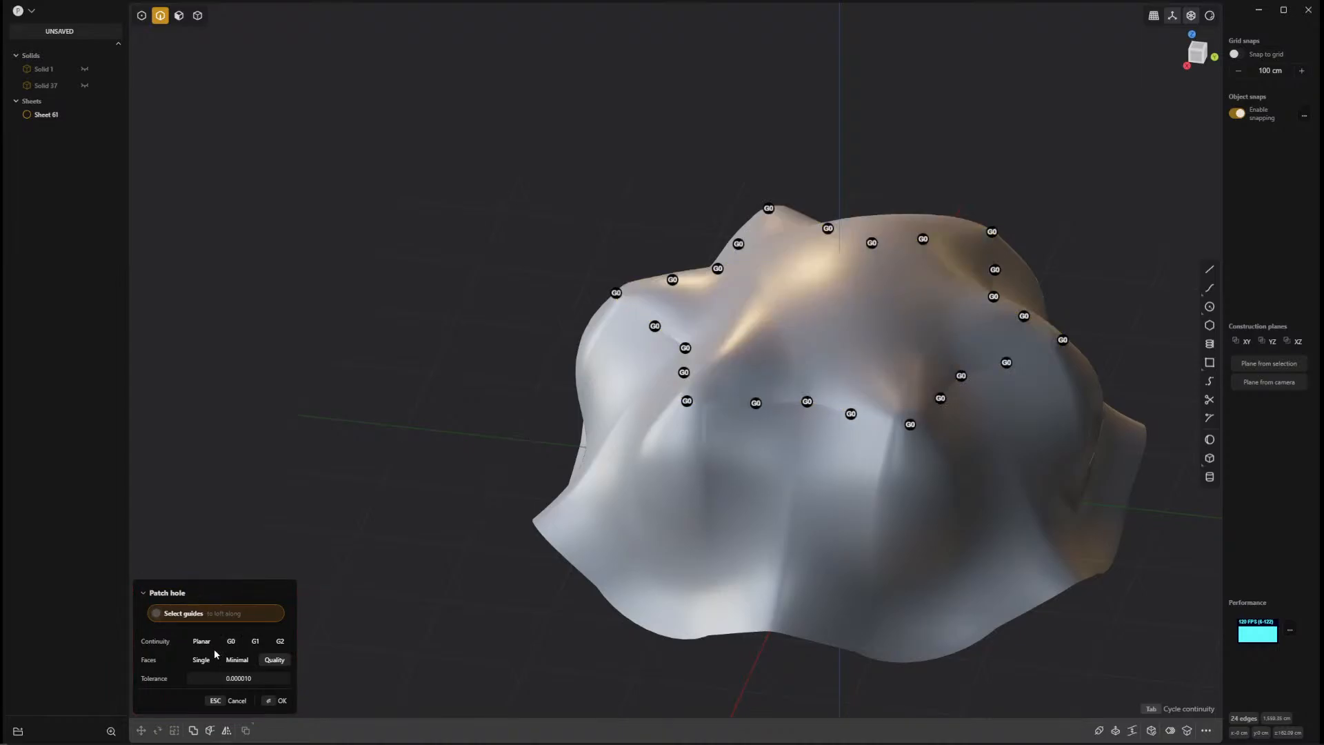
# Try Single faces for the patch, switch it to Minimal, and test G2 and G1 continuity with that option.
pyautogui.click(200, 661)
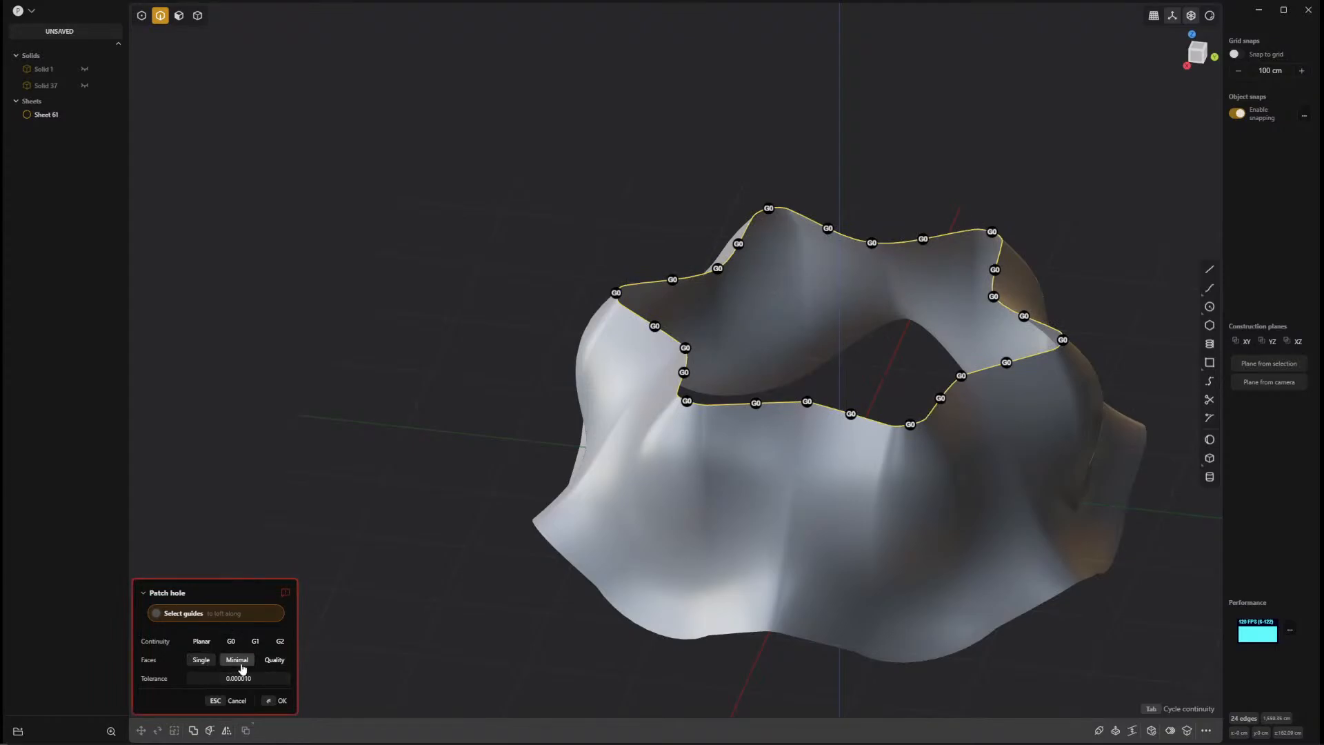
pyautogui.click(242, 667)
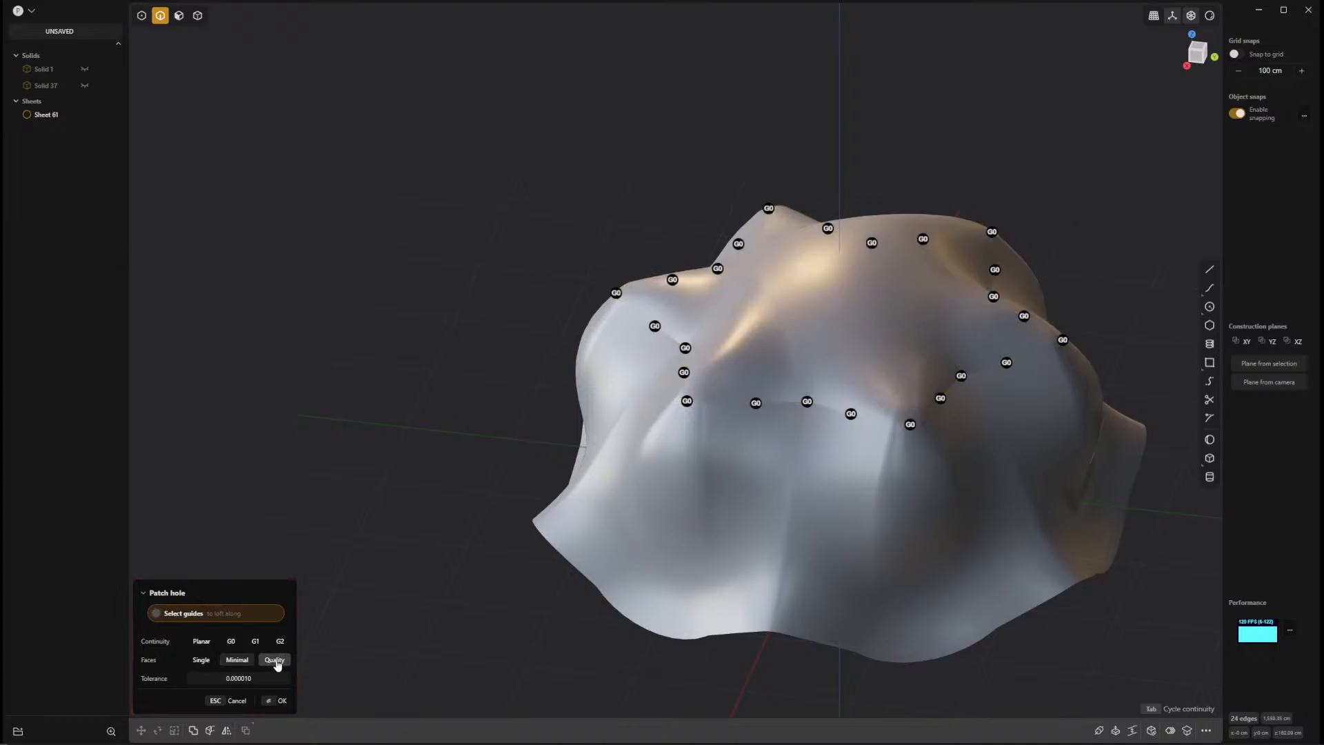
pyautogui.moveTo(964, 468); pyautogui.dragTo(712, 485, button='middle')
pyautogui.moveTo(784, 515); pyautogui.dragTo(740, 441, button='middle')
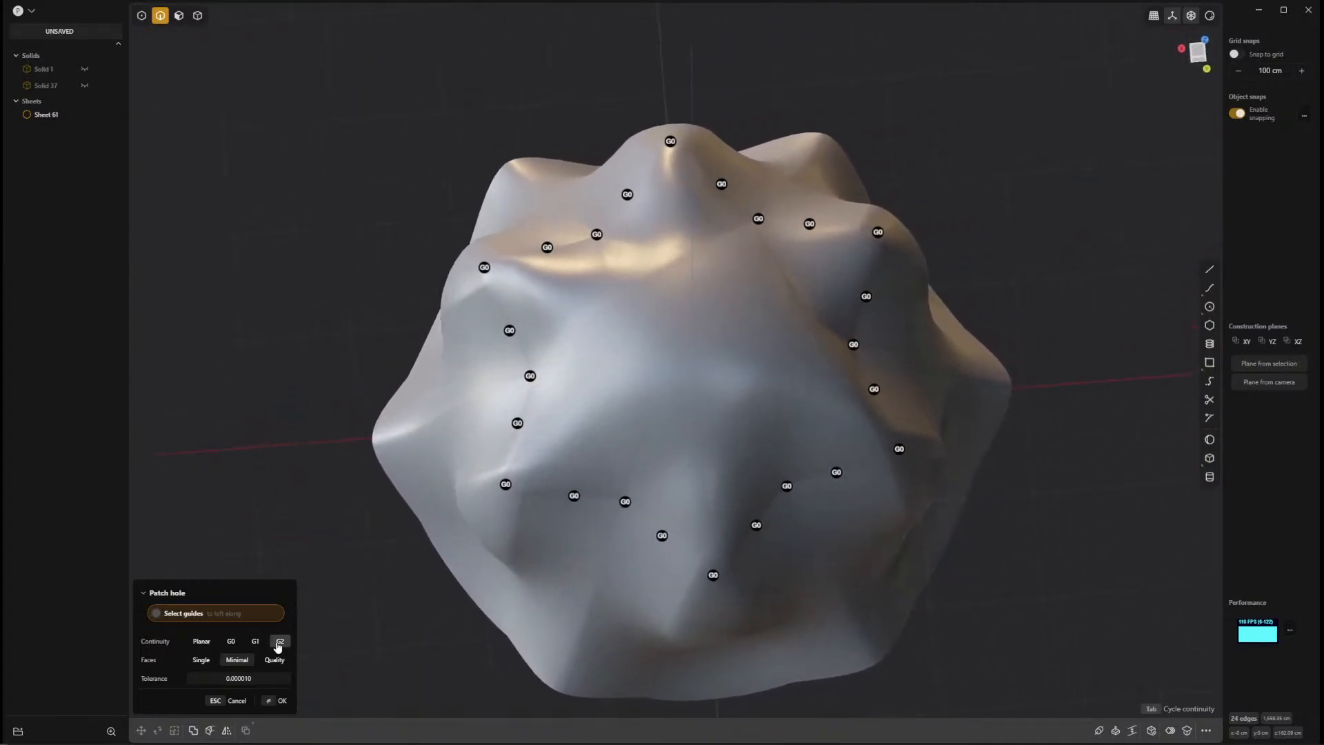
pyautogui.click(279, 642)
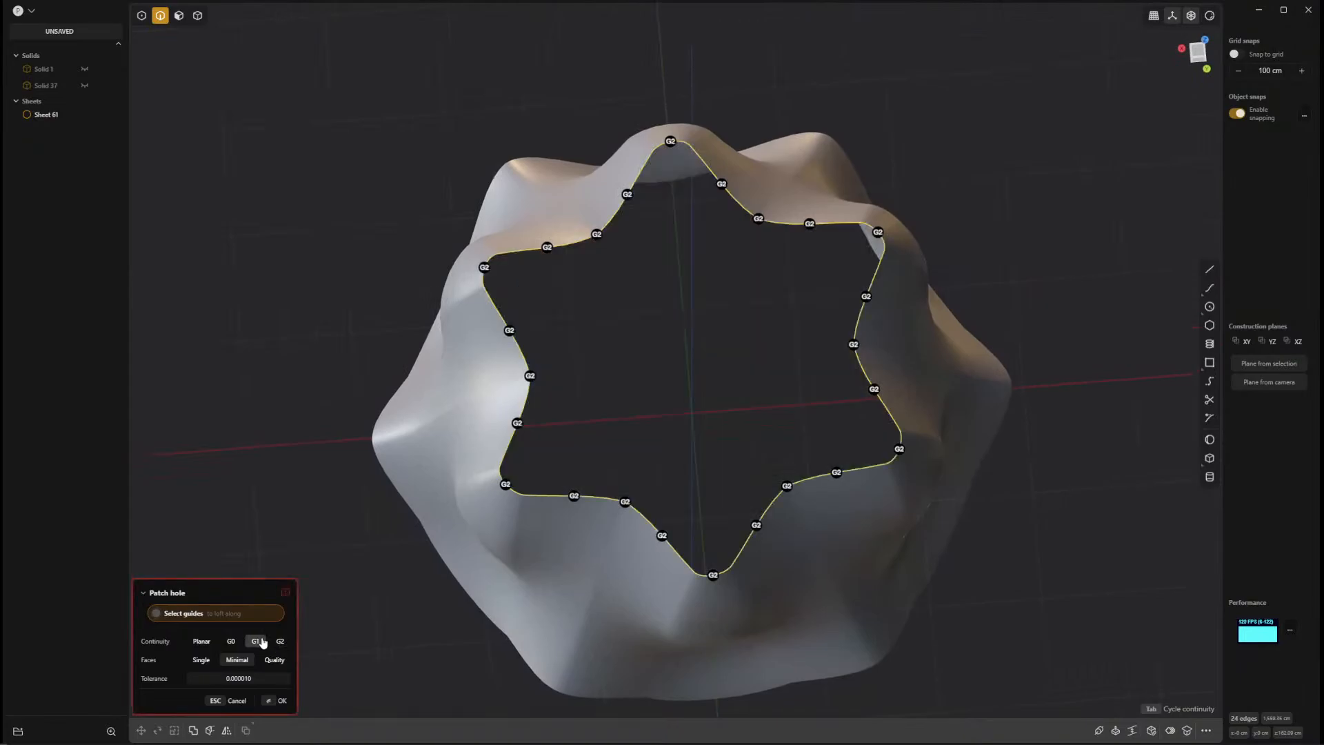
pyautogui.click(253, 642)
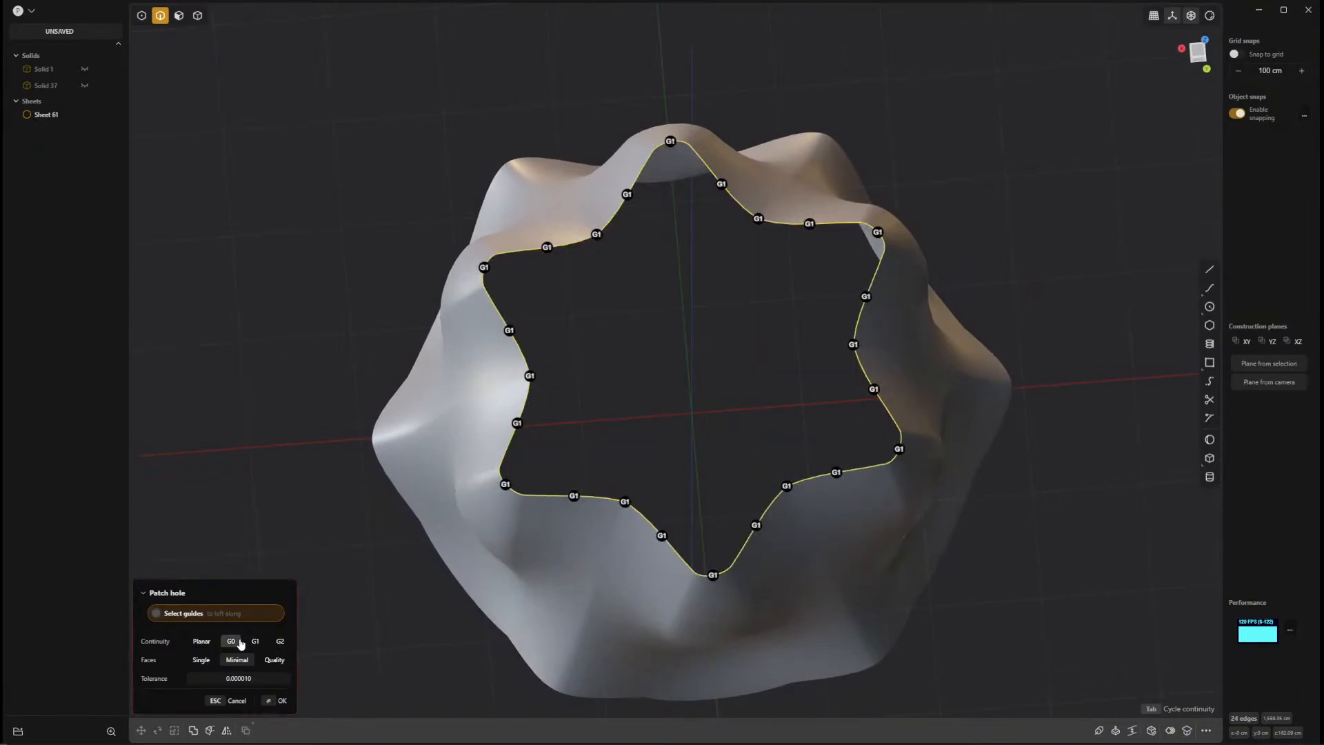
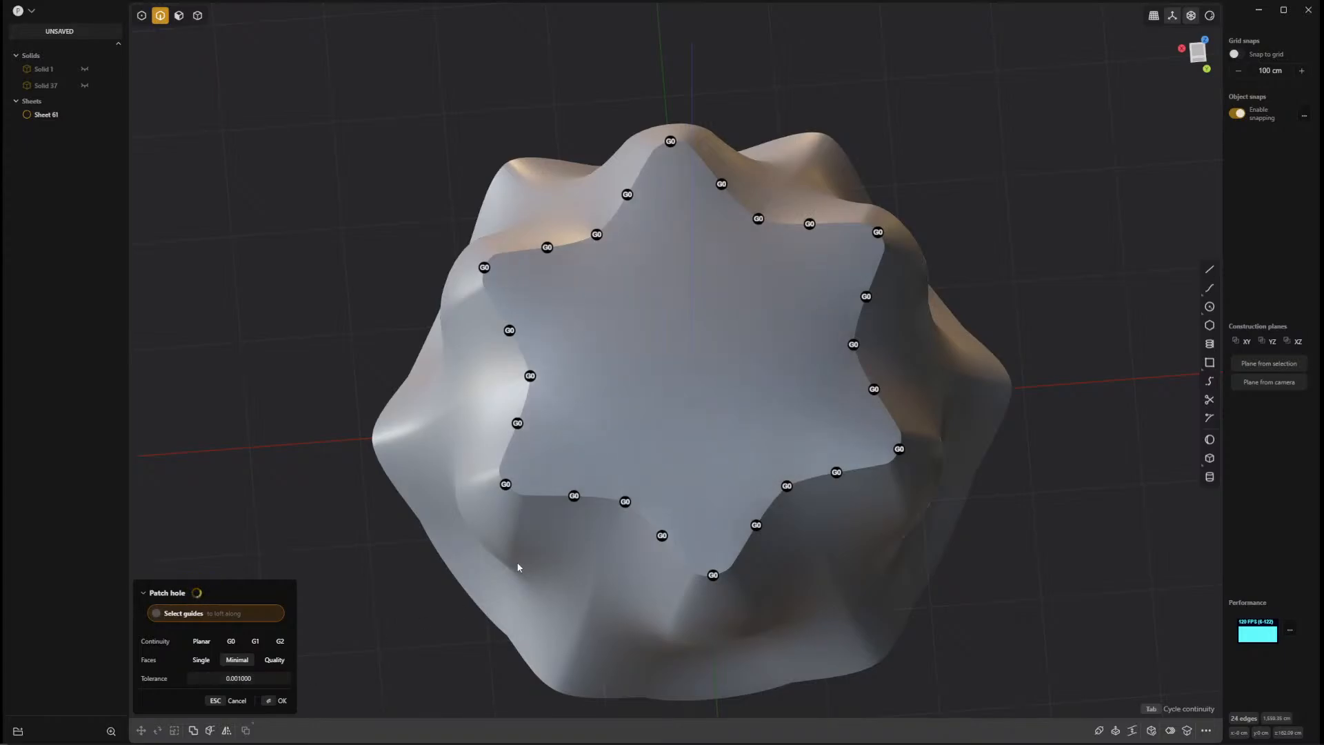
# Set the hole patch's tolerance to 0.00001 and finish the patch across the ring's upper opening.
pyautogui.click(279, 674)
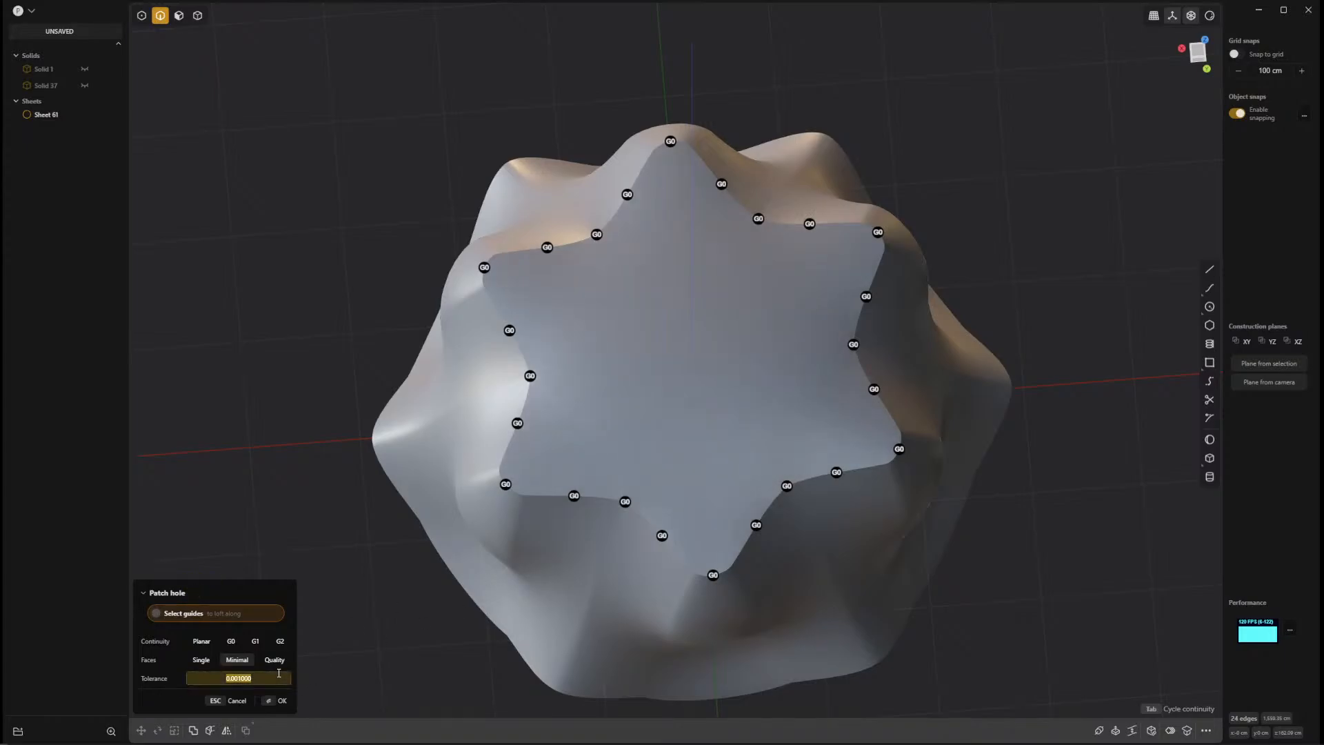
pyautogui.press('BackSpace')
pyautogui.write('.00001')
pyautogui.press('Return')
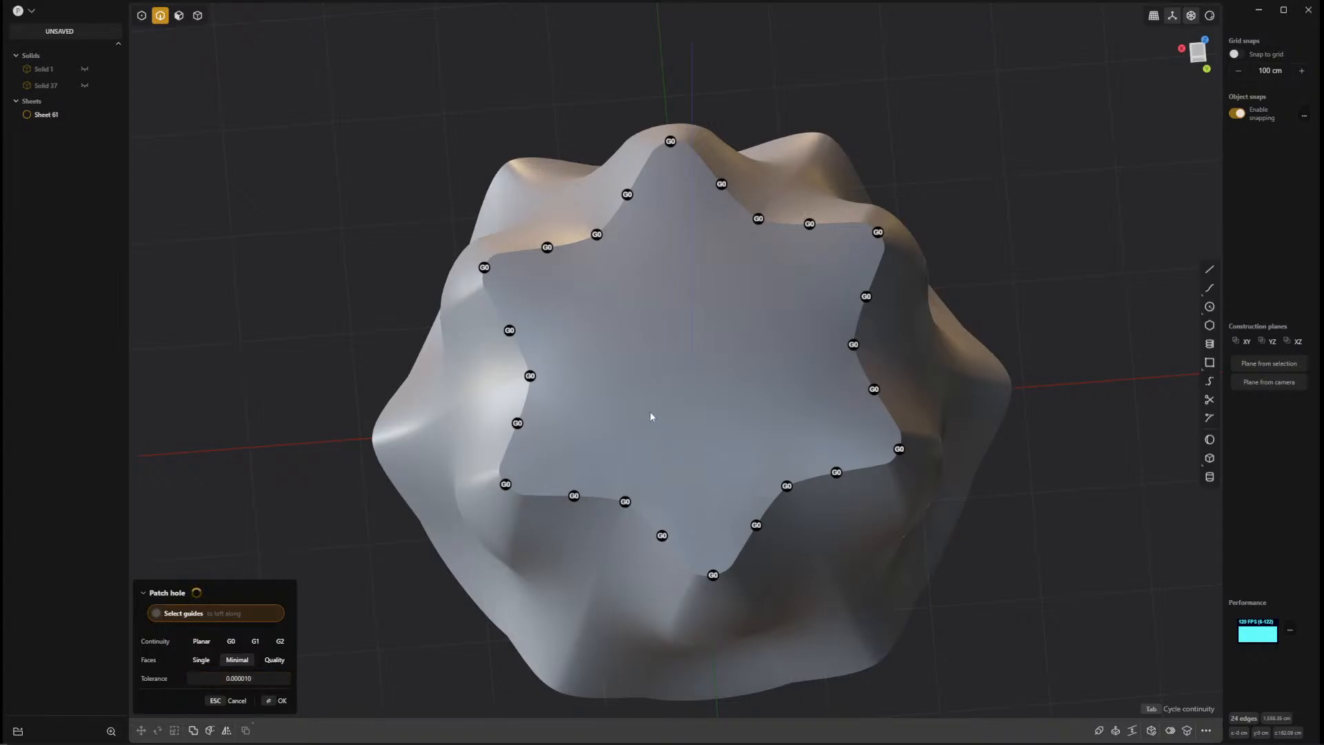
pyautogui.moveTo(650, 414); pyautogui.dragTo(768, 343, button='middle')
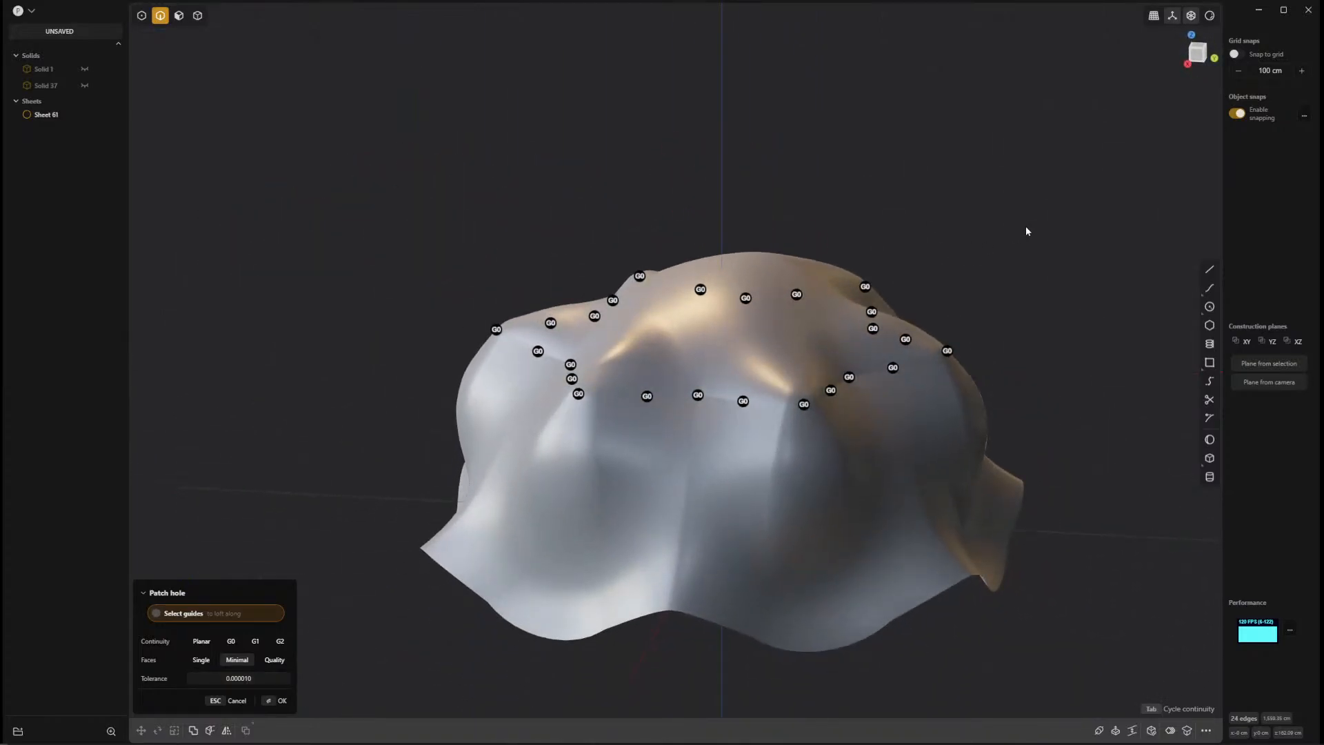
pyautogui.moveTo(1026, 230)
pyautogui.mouseDown(button='middle')
pyautogui.moveTo(1065, 251)
pyautogui.moveTo(1033, 219)
pyautogui.mouseUp(button='middle')
pyautogui.press('Return')
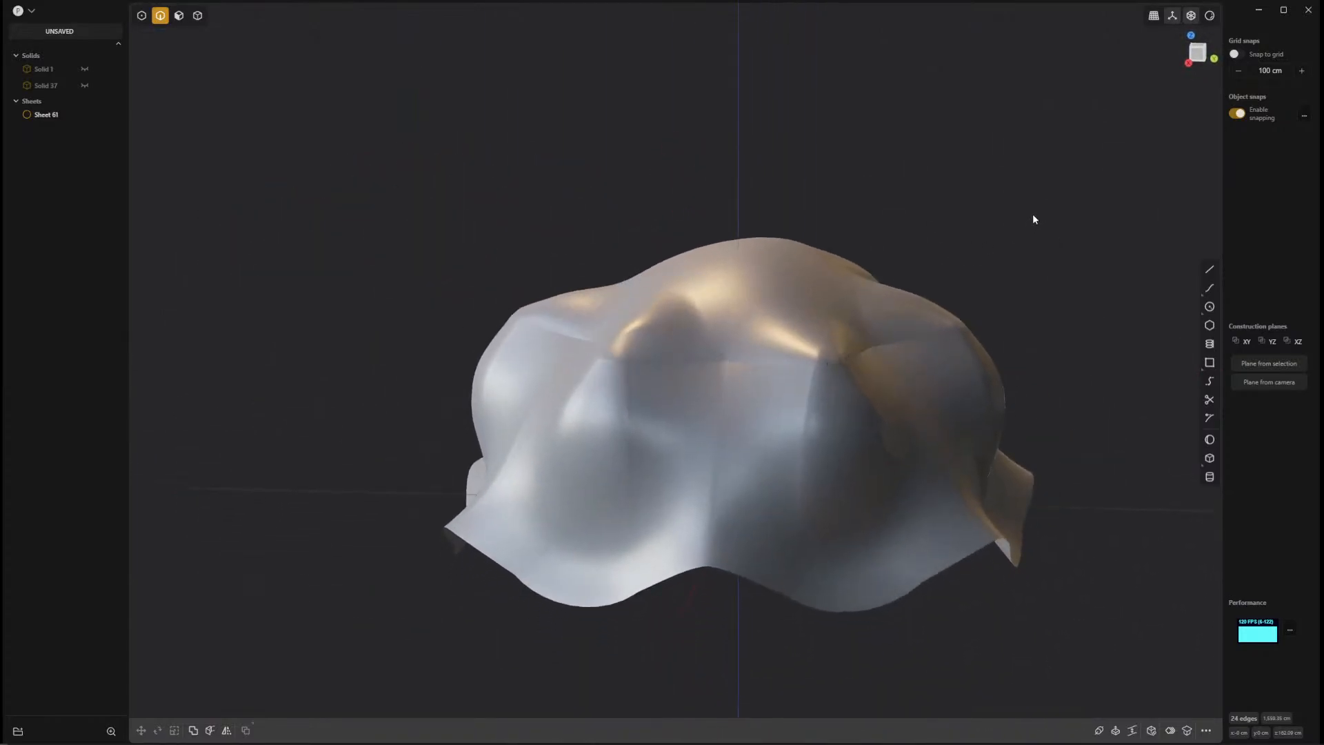
# Try to mirror the patched sheet along the Y axis, slicing it down the mirror plane and merging the halves.
pyautogui.moveTo(665, 210); pyautogui.dragTo(566, 297, button='middle')
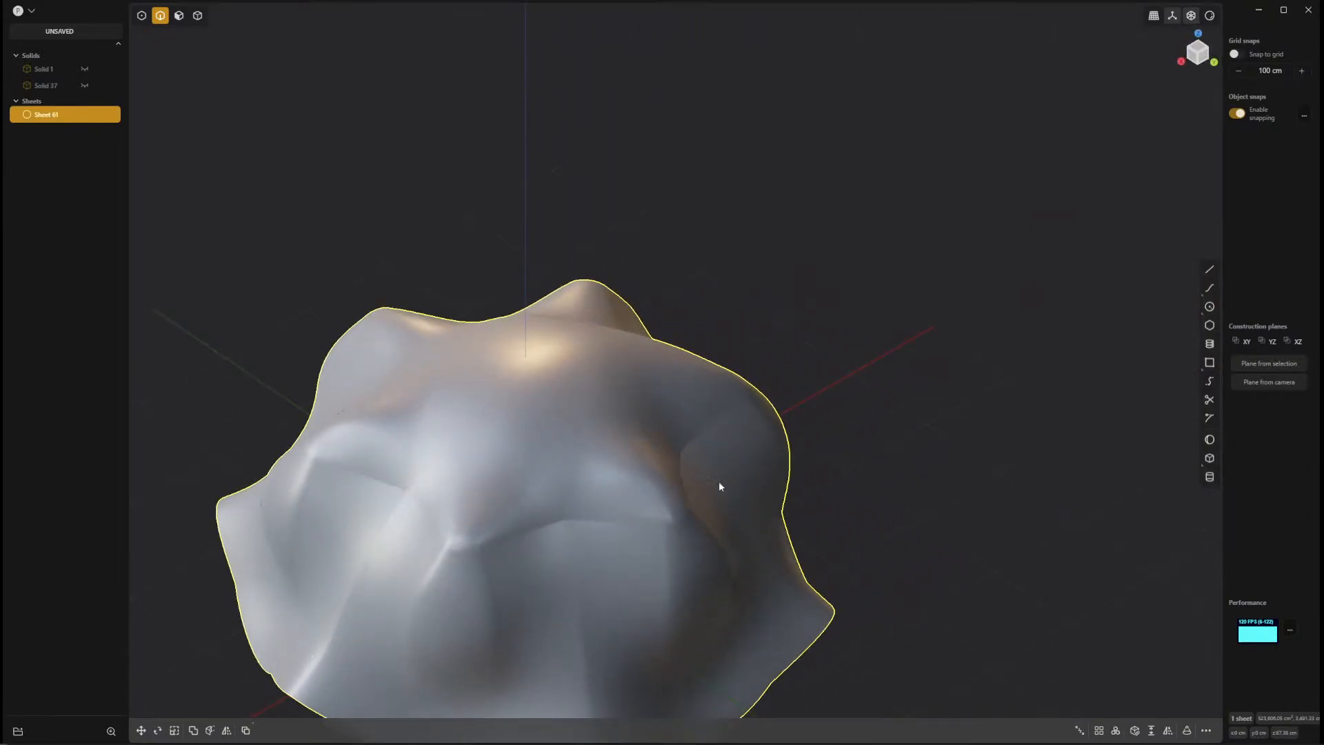
pyautogui.moveTo(719, 481); pyautogui.dragTo(1007, 431, button='middle')
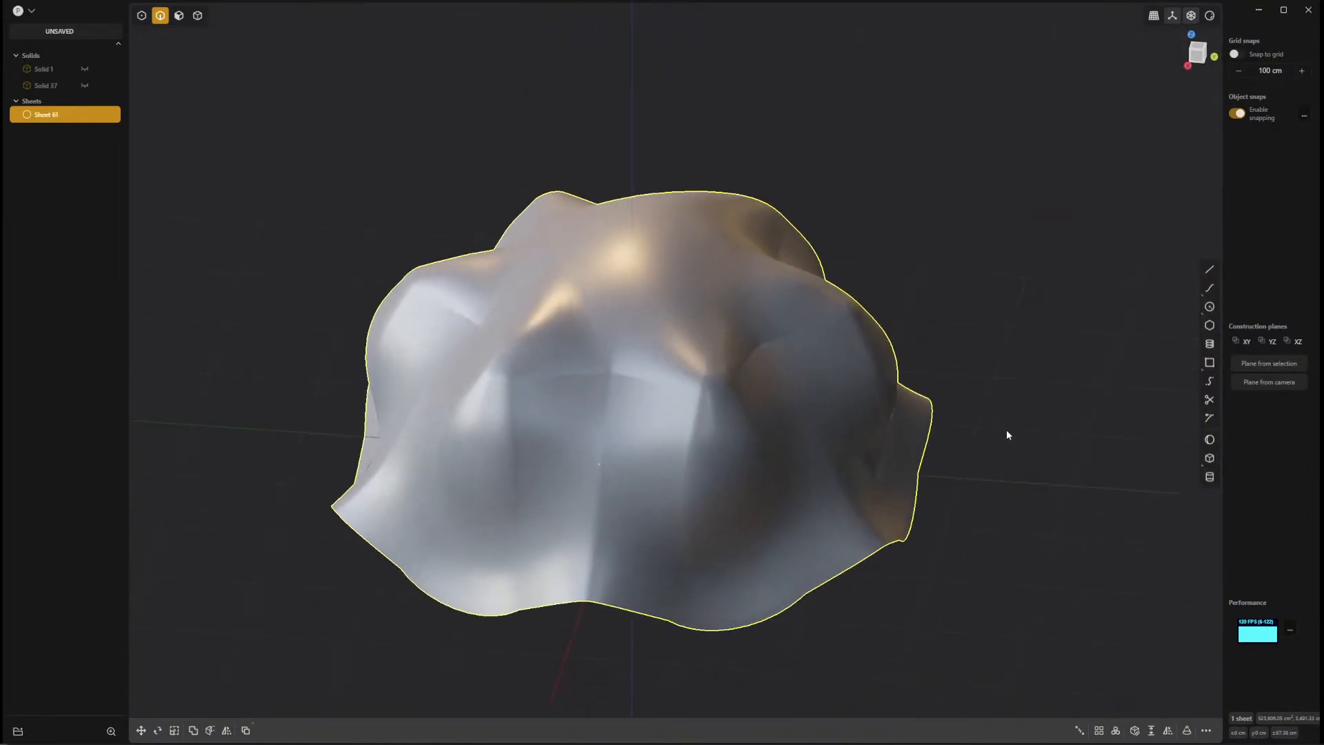
pyautogui.click(226, 730)
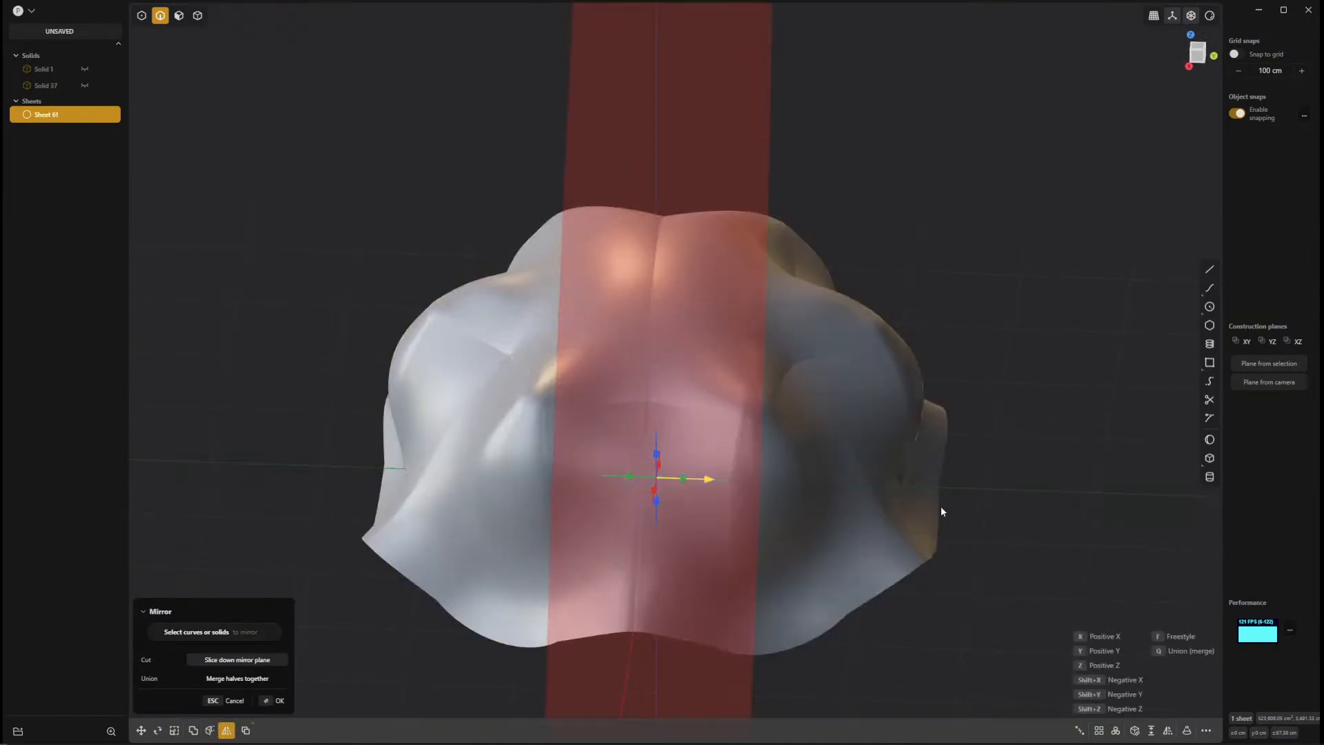
pyautogui.click(239, 662)
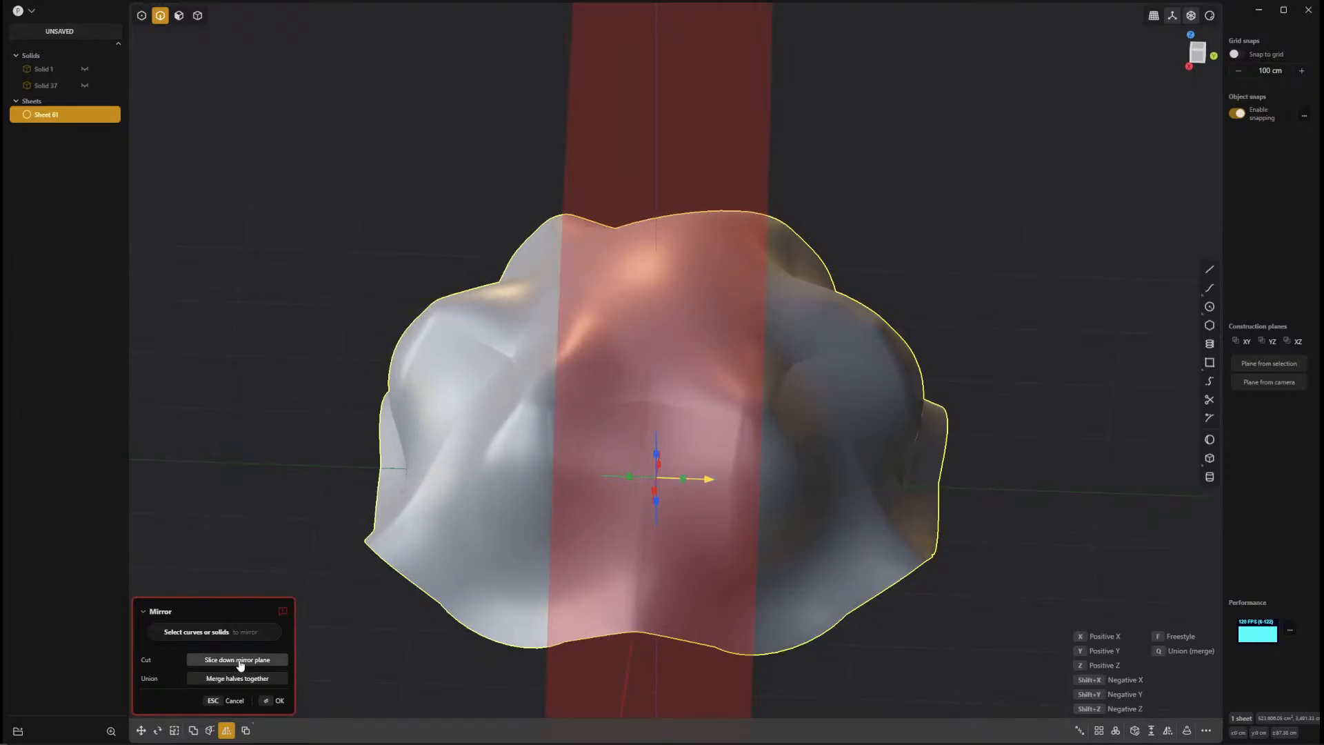
pyautogui.click(278, 702)
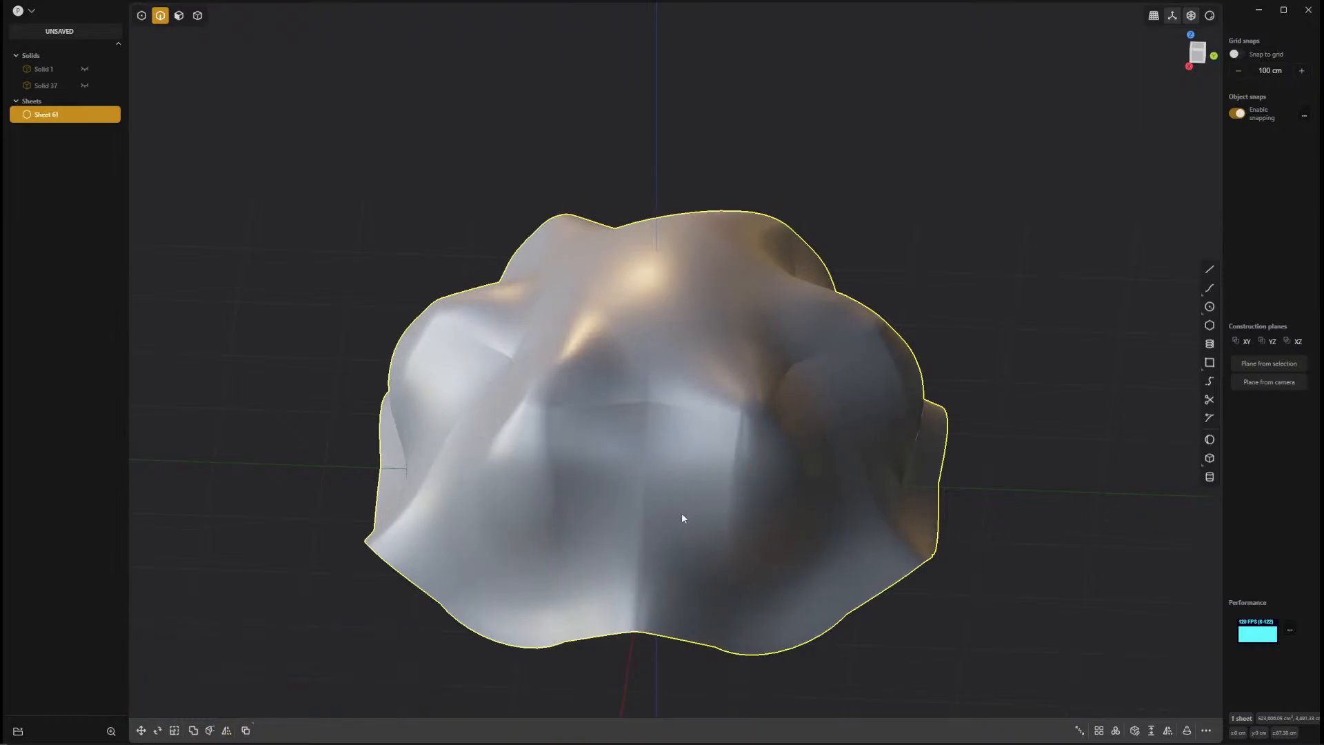
pyautogui.moveTo(1099, 464); pyautogui.dragTo(897, 443, button='middle')
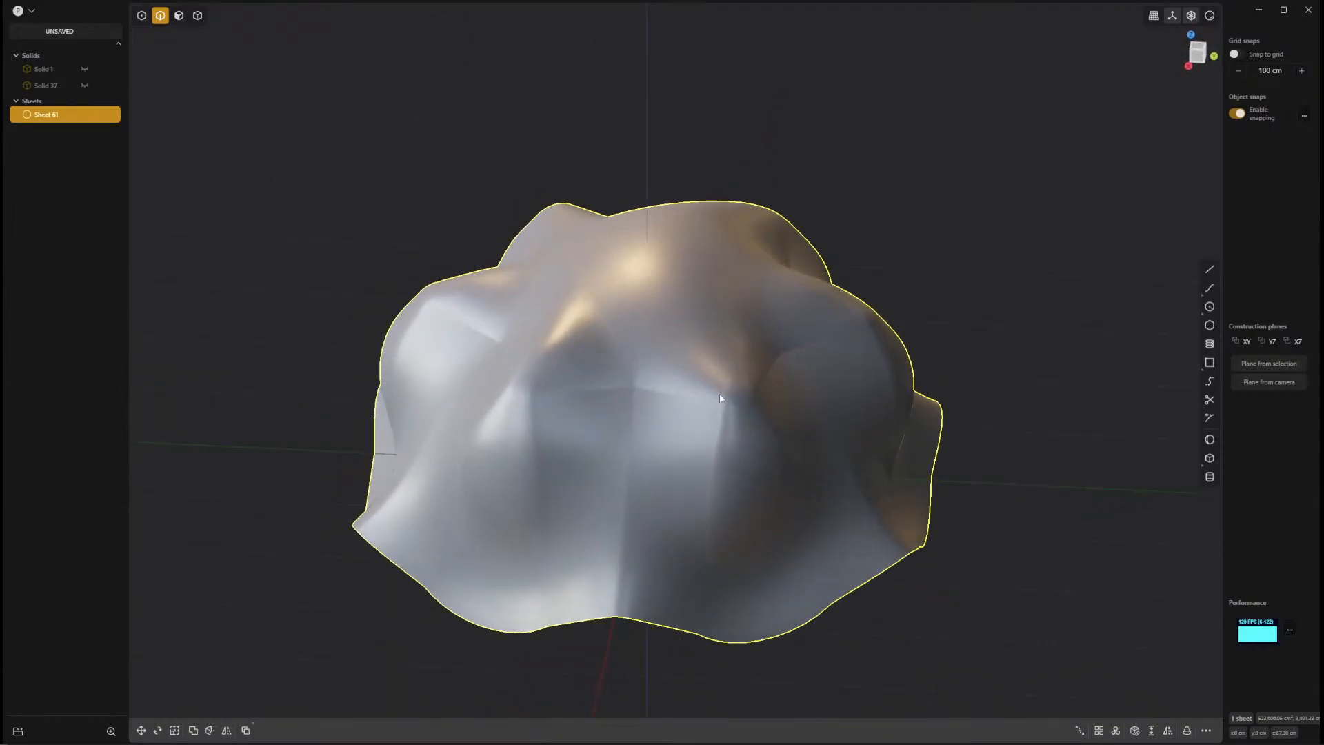
# Enable all selection types at once and test selecting the patched sheet as a whole.
pyautogui.press('5')
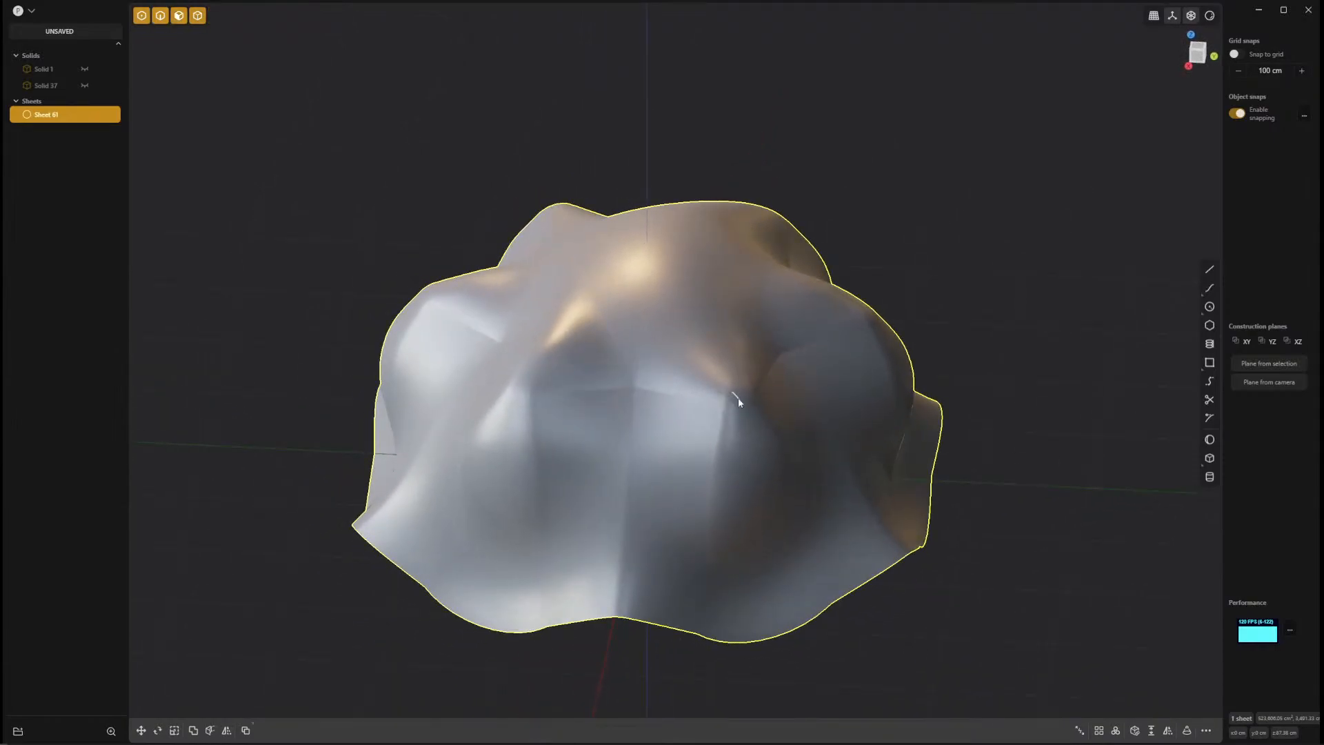
pyautogui.click(1067, 372)
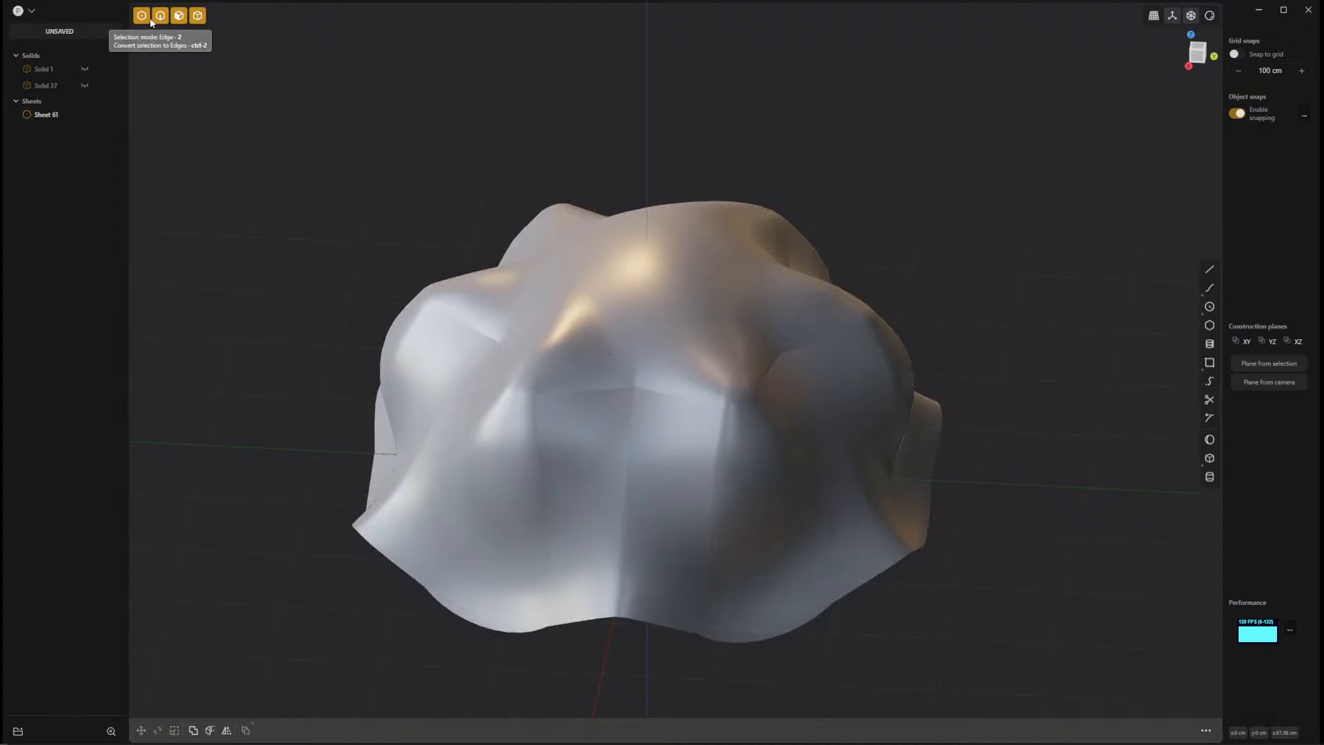
pyautogui.click(623, 324)
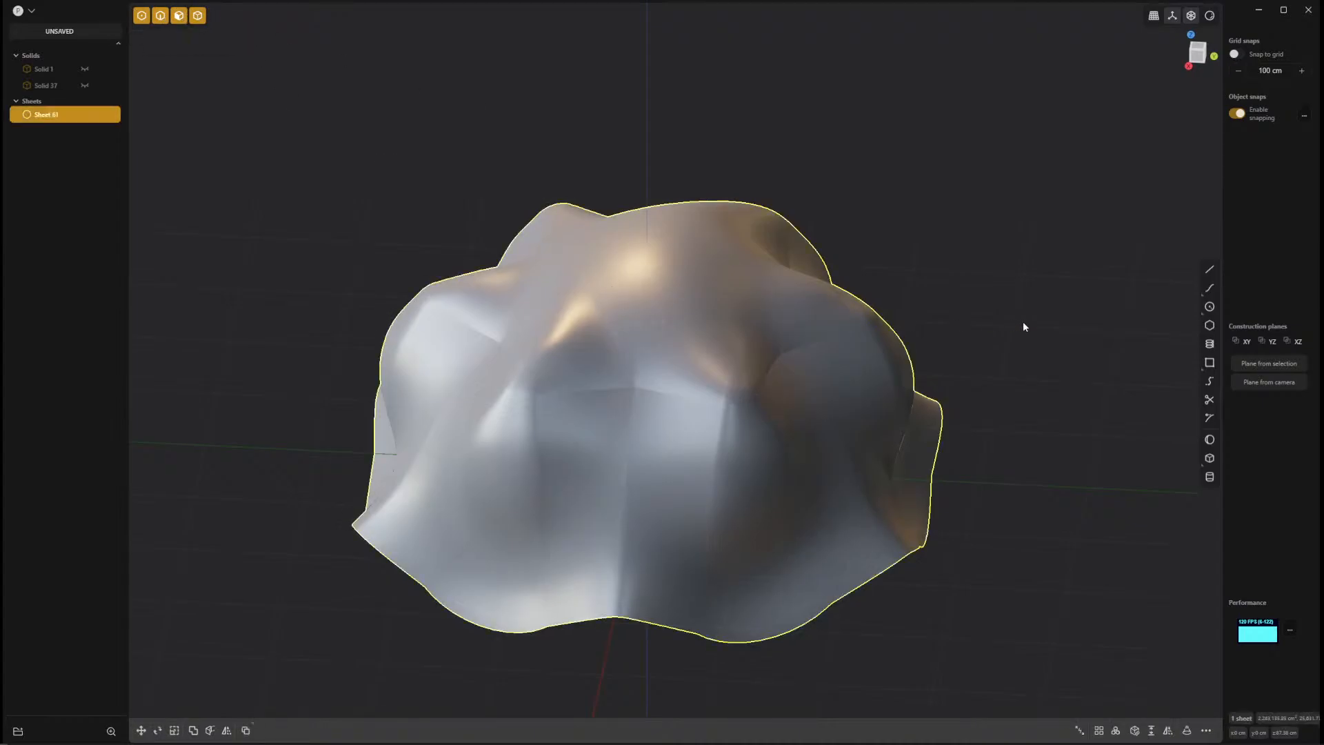
pyautogui.click(1023, 322)
# Delete the patched sheet and undo the deletion.
pyautogui.click(823, 370)
pyautogui.press('Delete')
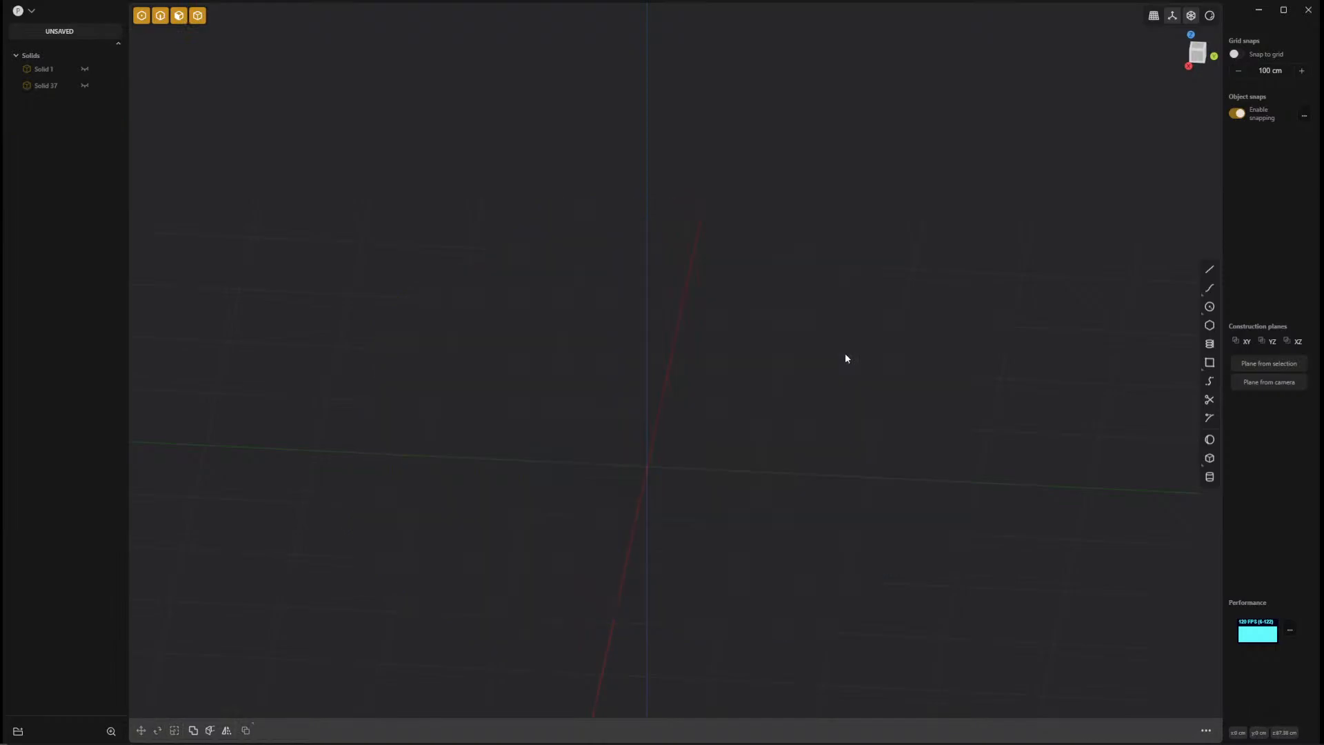
pyautogui.hotkey('ctrl', 'z')
# Try to mirror the sheet along the X axis, slicing it down the mirror plane and merging the halves.
pyautogui.moveTo(855, 358); pyautogui.dragTo(573, 474, button='middle')
pyautogui.click(226, 731)
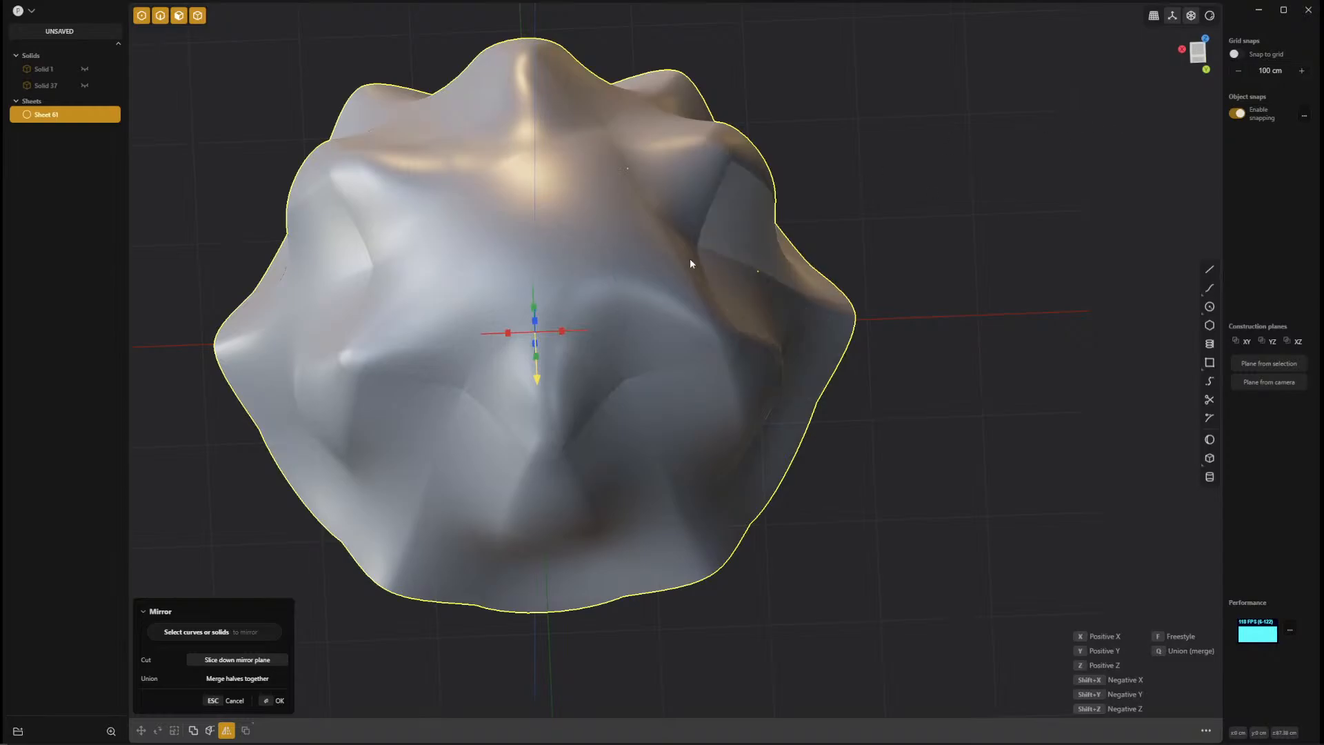
pyautogui.click(508, 334)
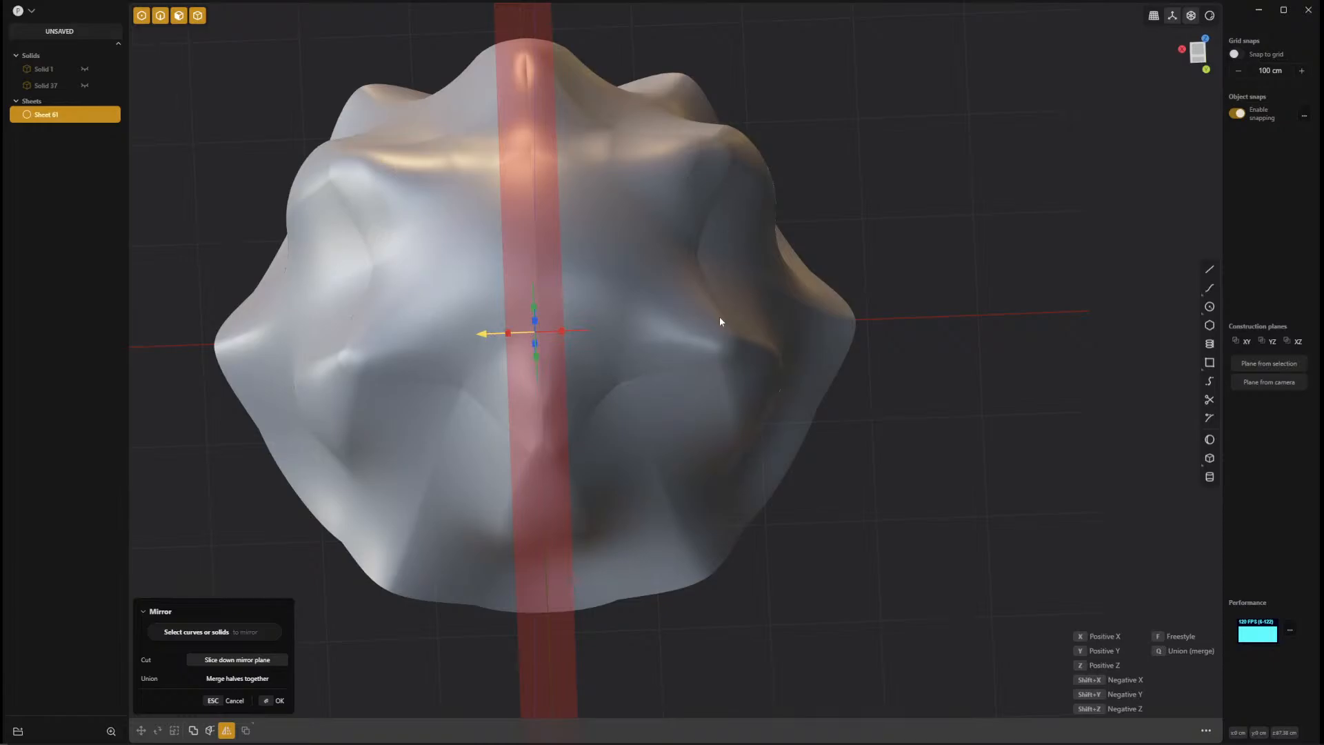
pyautogui.click(253, 662)
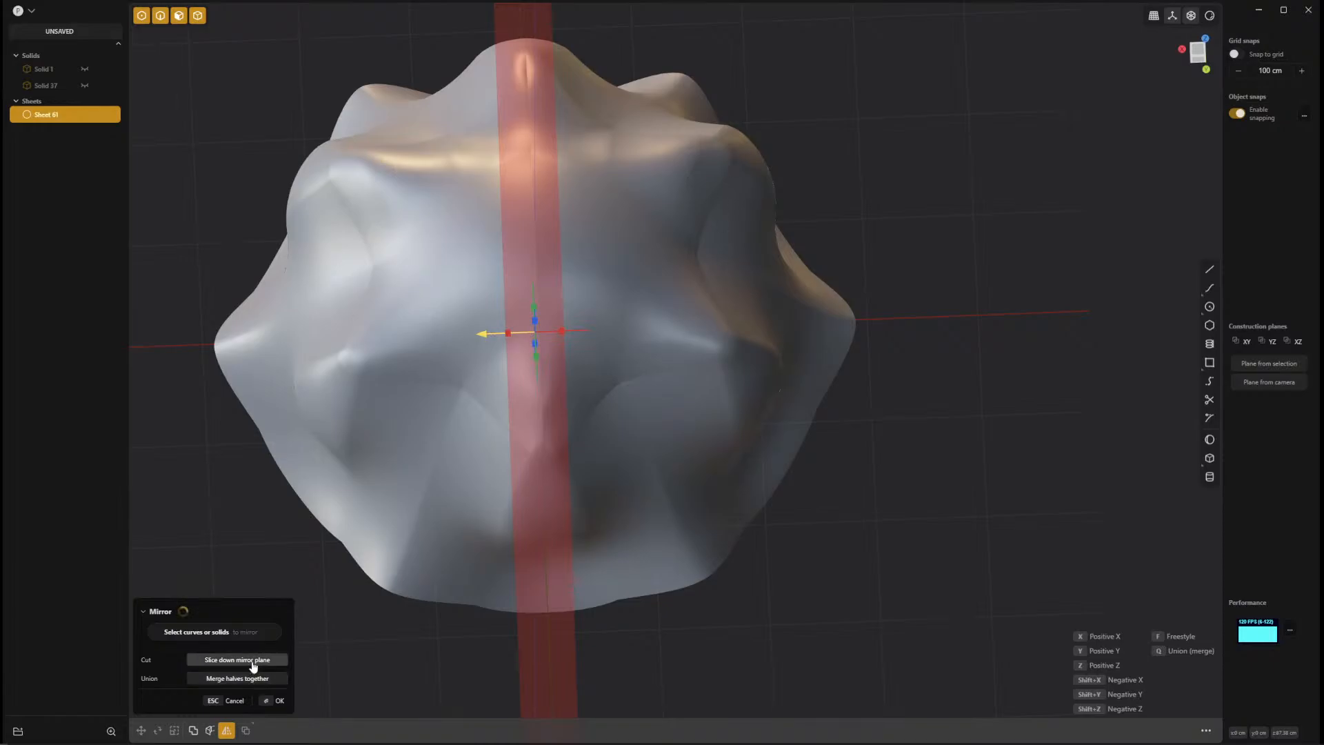
pyautogui.click(278, 702)
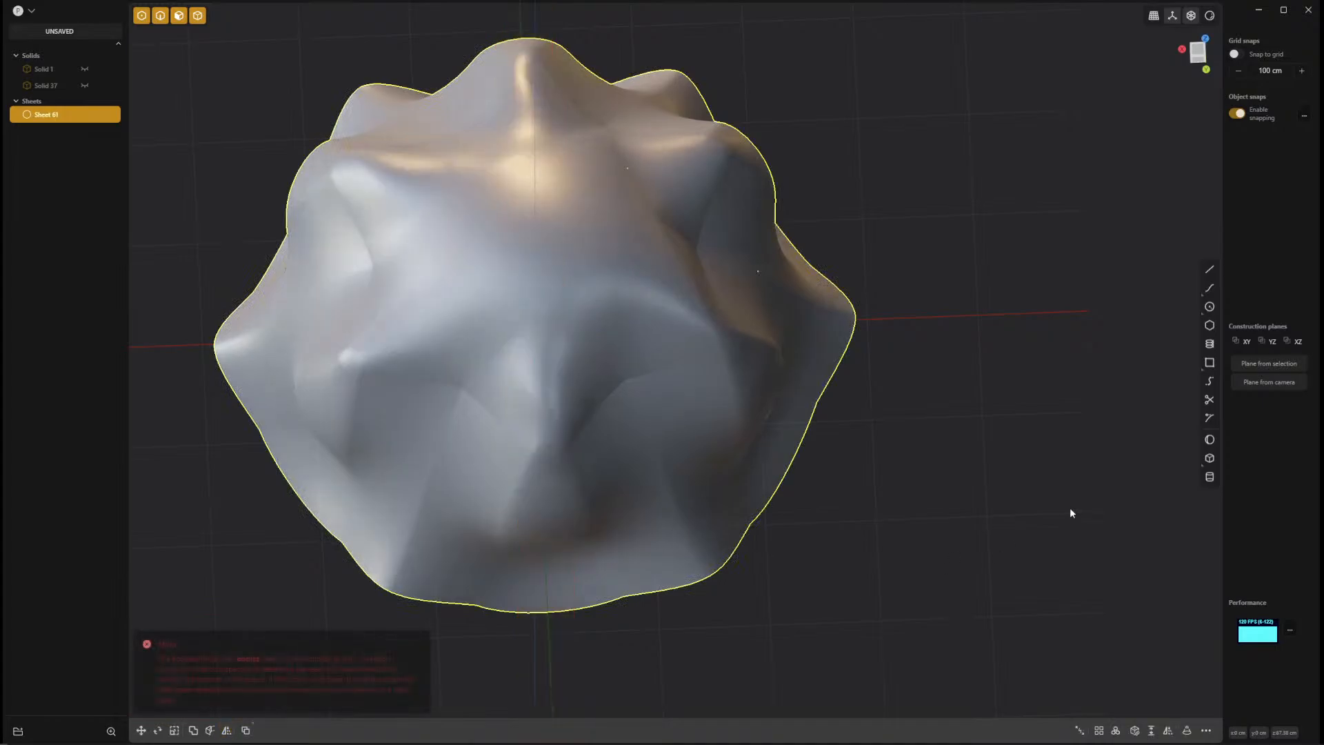
# Reselect the whole sheet and mirror it along the Y axis, sliced down the mirror plane with its halves merged together.
pyautogui.click(656, 481)
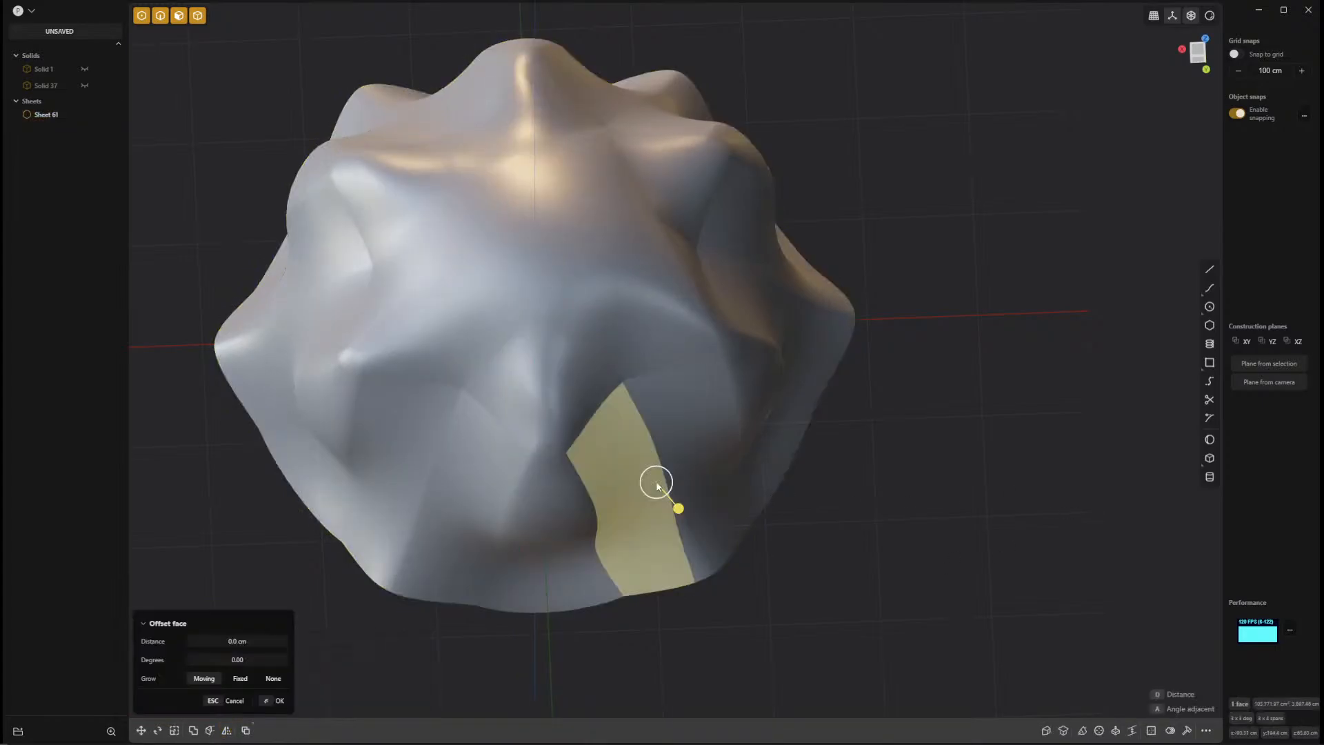
pyautogui.click(1005, 470)
pyautogui.click(809, 412)
pyautogui.moveTo(884, 458); pyautogui.dragTo(951, 563, button='middle')
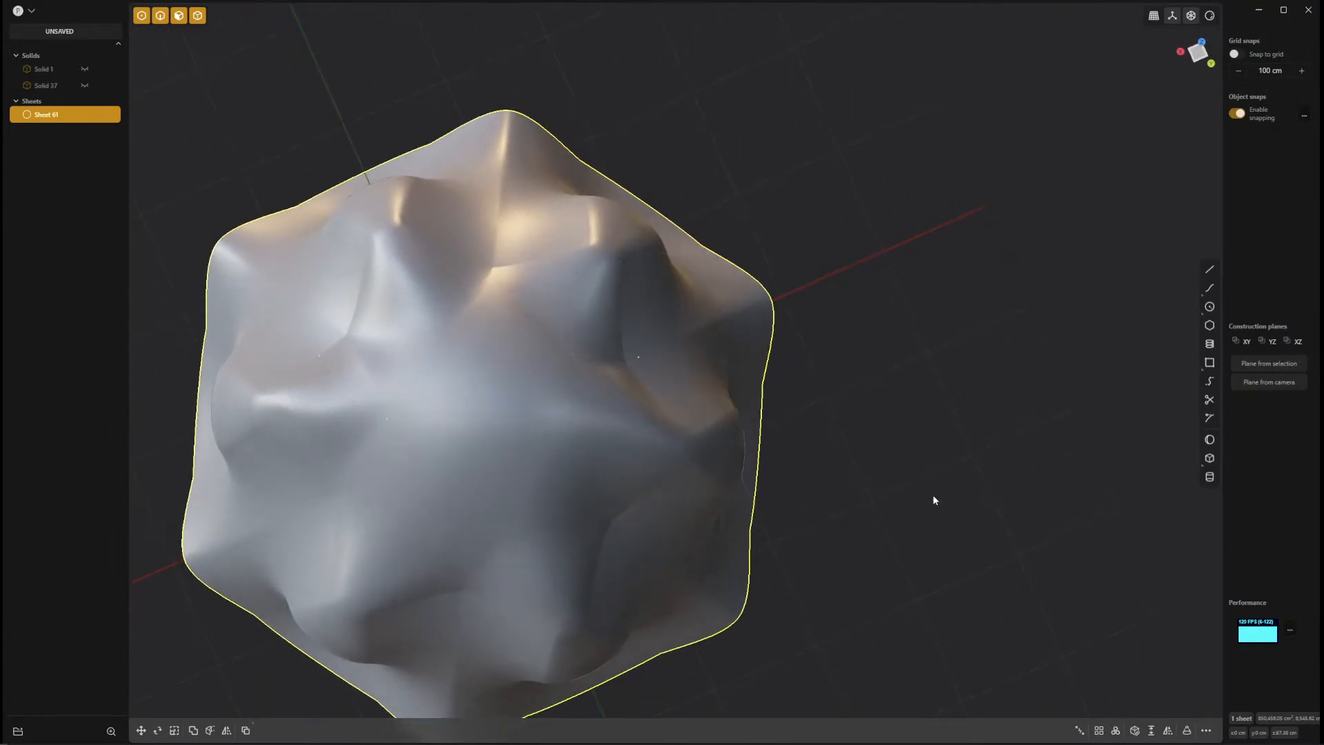
pyautogui.moveTo(934, 500); pyautogui.dragTo(856, 229, button='middle')
pyautogui.moveTo(1007, 276)
pyautogui.mouseDown(button='middle')
pyautogui.moveTo(916, 319)
pyautogui.moveTo(836, 266)
pyautogui.moveTo(913, 222)
pyautogui.moveTo(735, 405)
pyautogui.moveTo(689, 345)
pyautogui.moveTo(685, 271)
pyautogui.moveTo(784, 416)
pyautogui.moveTo(864, 442)
pyautogui.moveTo(861, 417)
pyautogui.moveTo(991, 387)
pyautogui.mouseUp(button='middle')
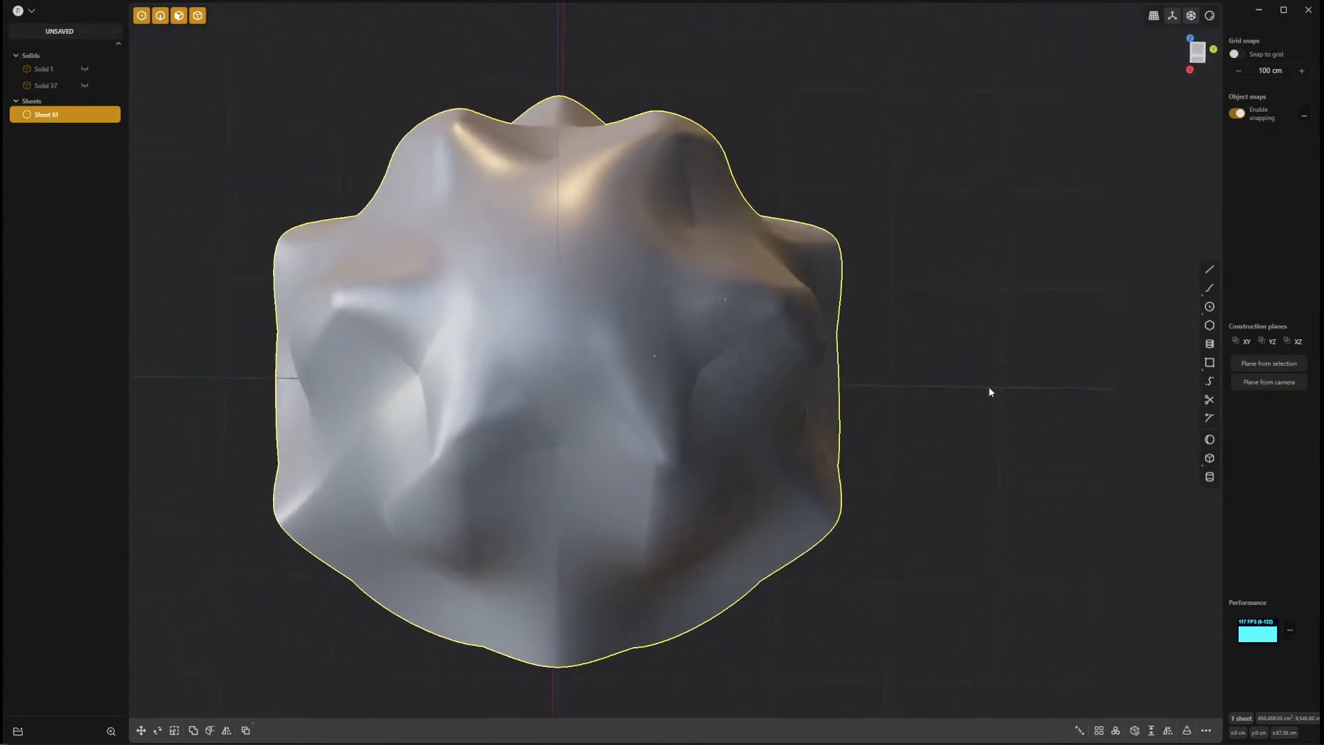
pyautogui.click(226, 731)
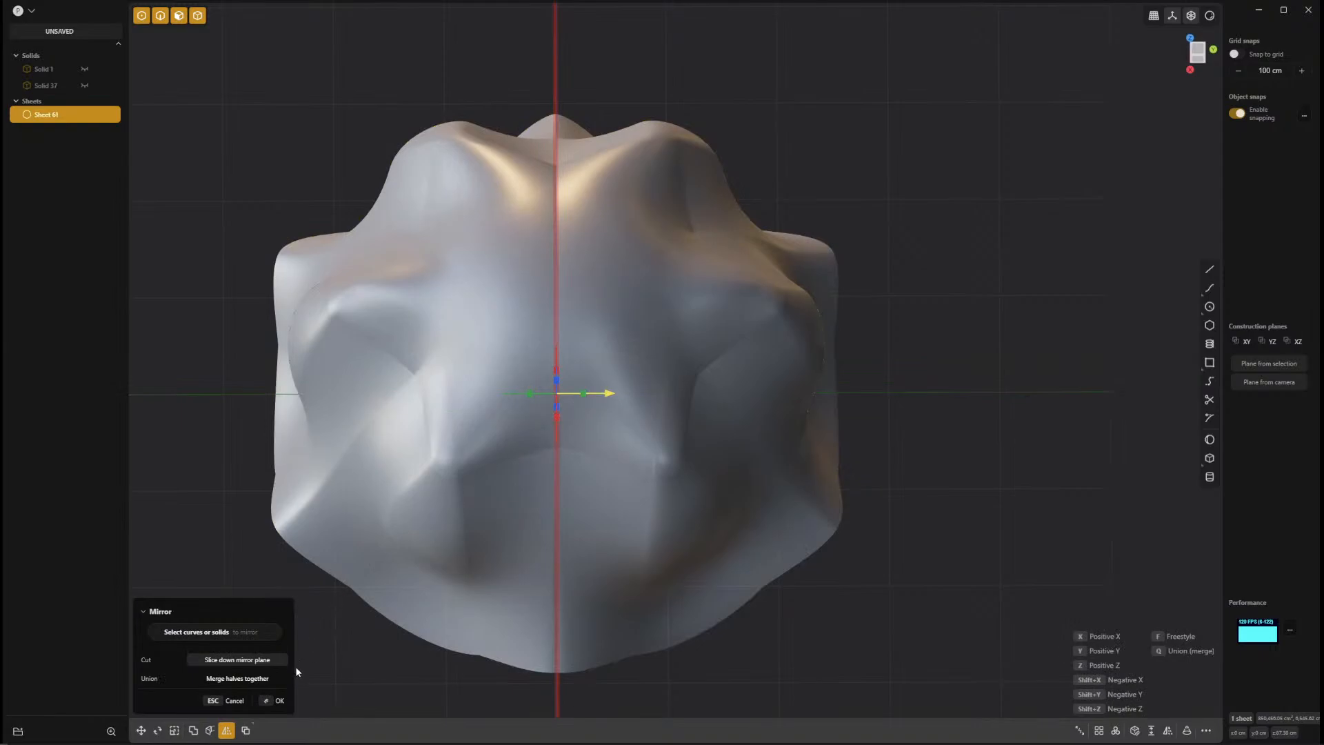
pyautogui.click(266, 682)
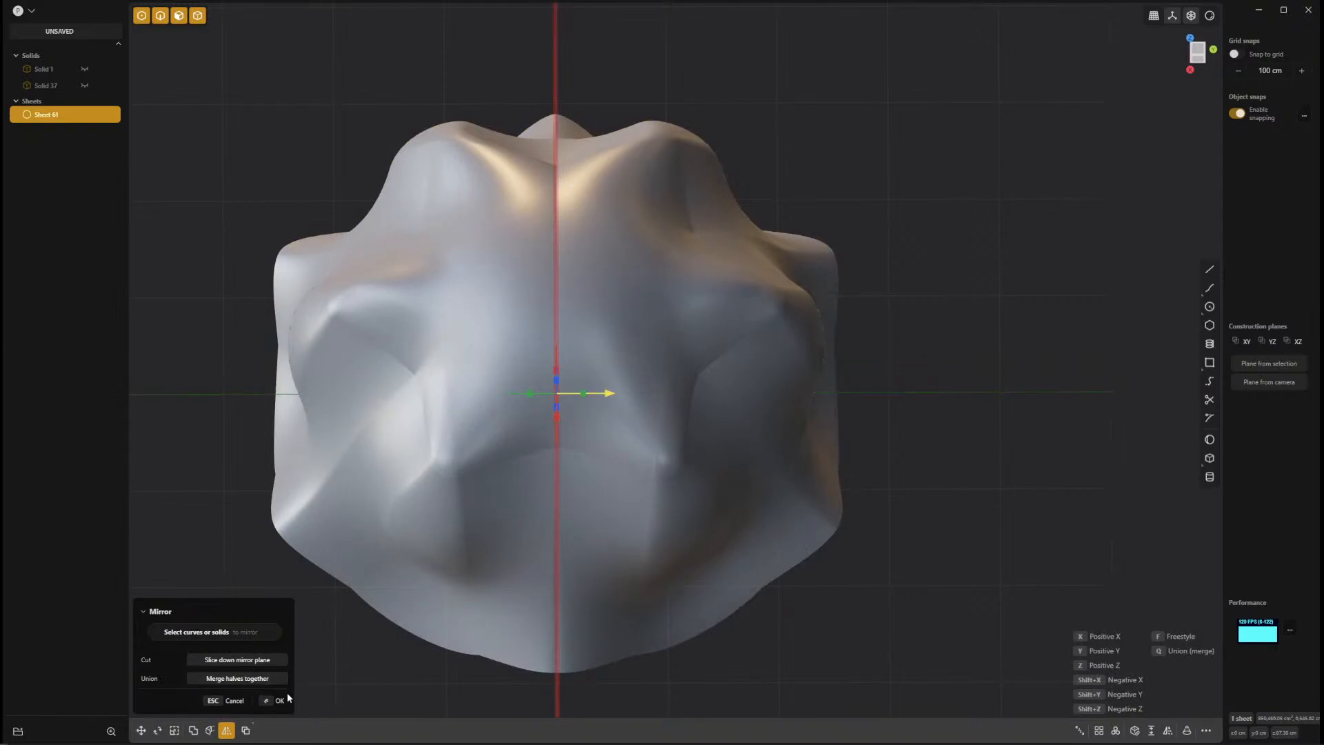
pyautogui.click(280, 700)
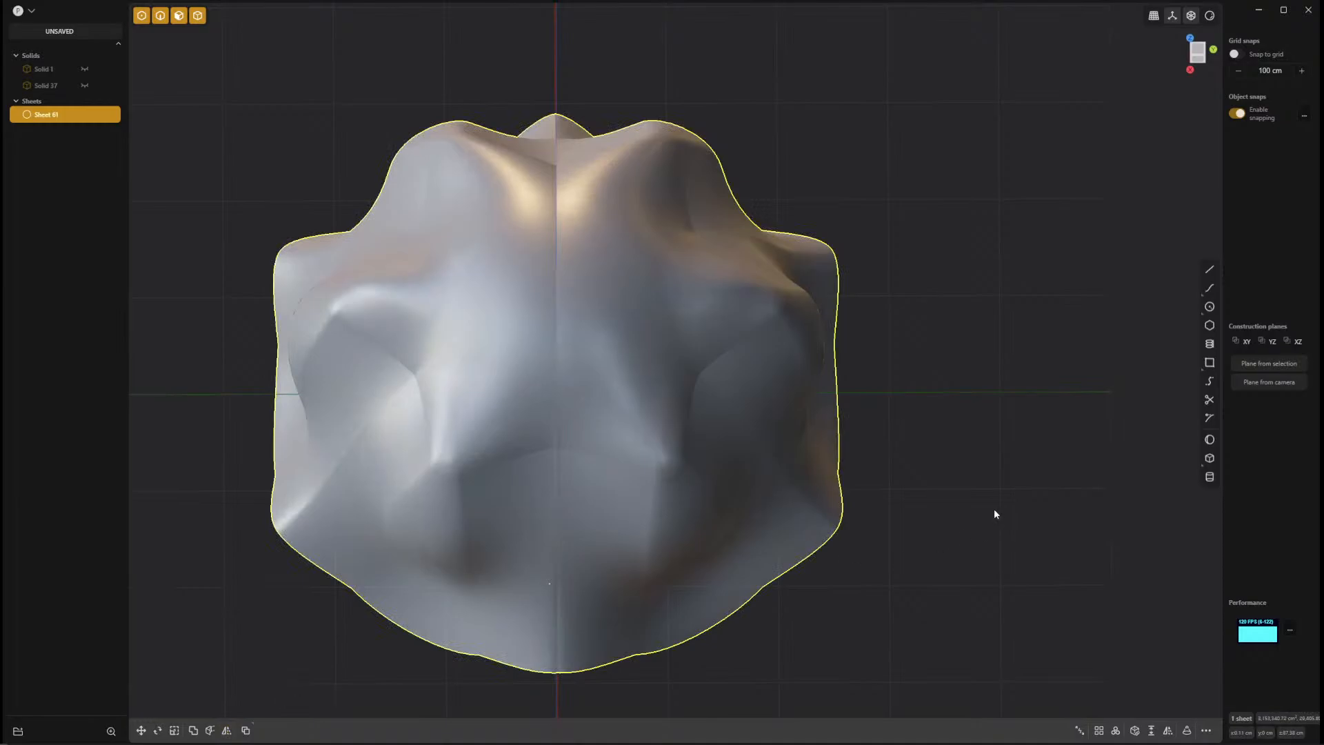
# Mirror the sheet along the X axis, sliced down the mirror plane without merging the two halves.
pyautogui.click(961, 536)
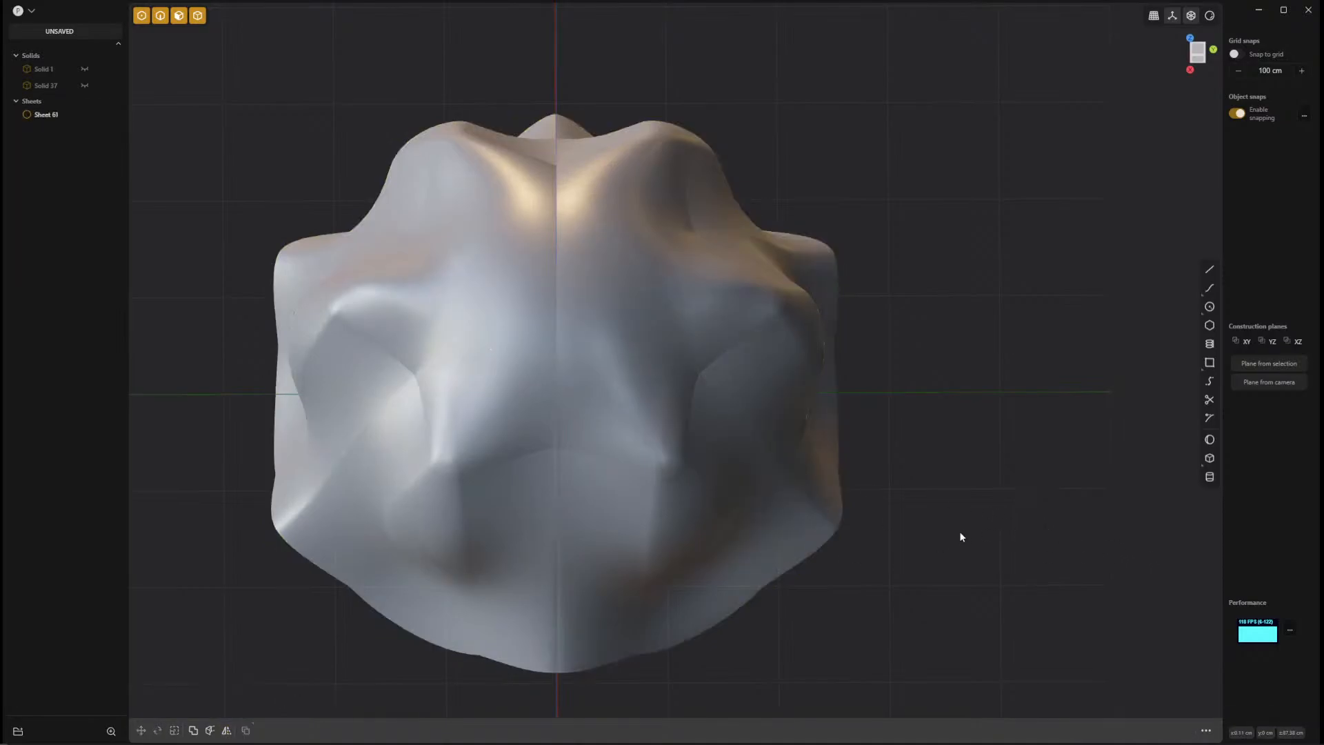
pyautogui.moveTo(961, 537); pyautogui.dragTo(767, 552, button='middle')
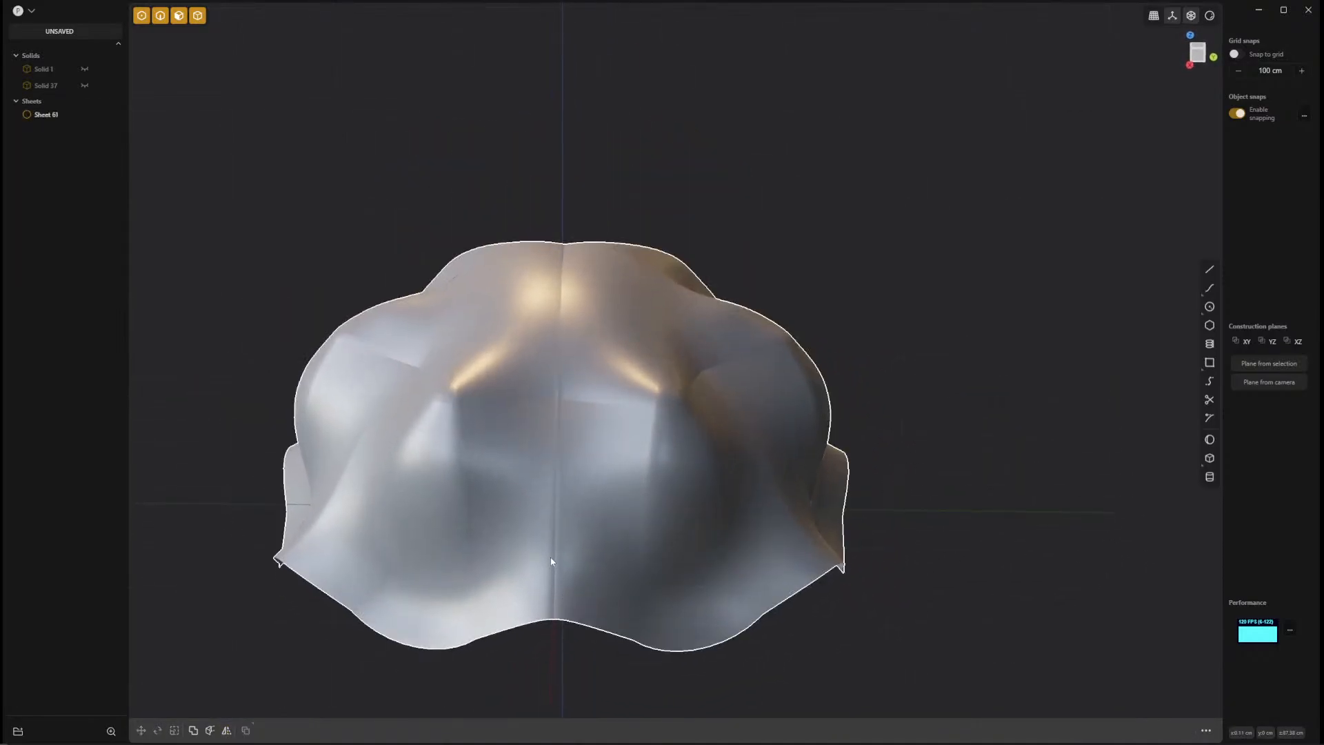
pyautogui.click(704, 422)
pyautogui.moveTo(979, 486); pyautogui.dragTo(466, 570, button='middle')
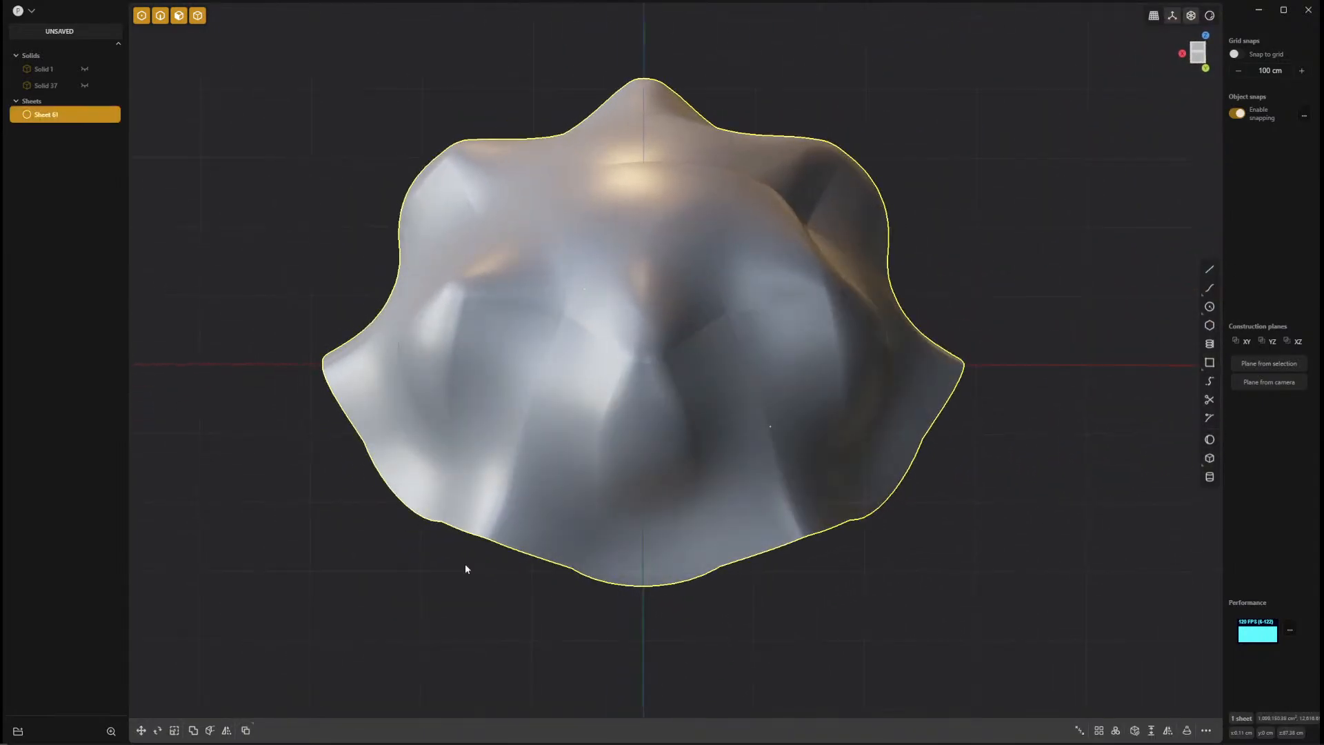
pyautogui.click(226, 730)
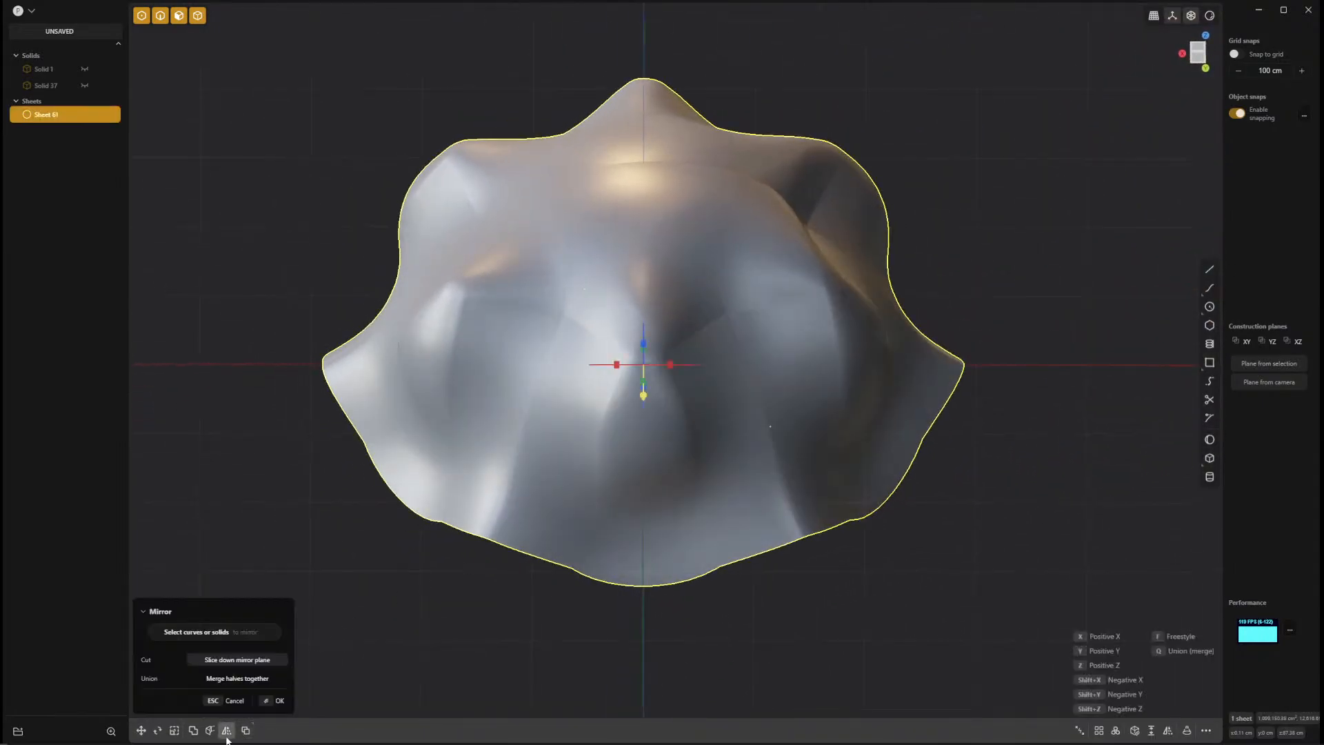
pyautogui.click(617, 365)
pyautogui.rightClick(1043, 506)
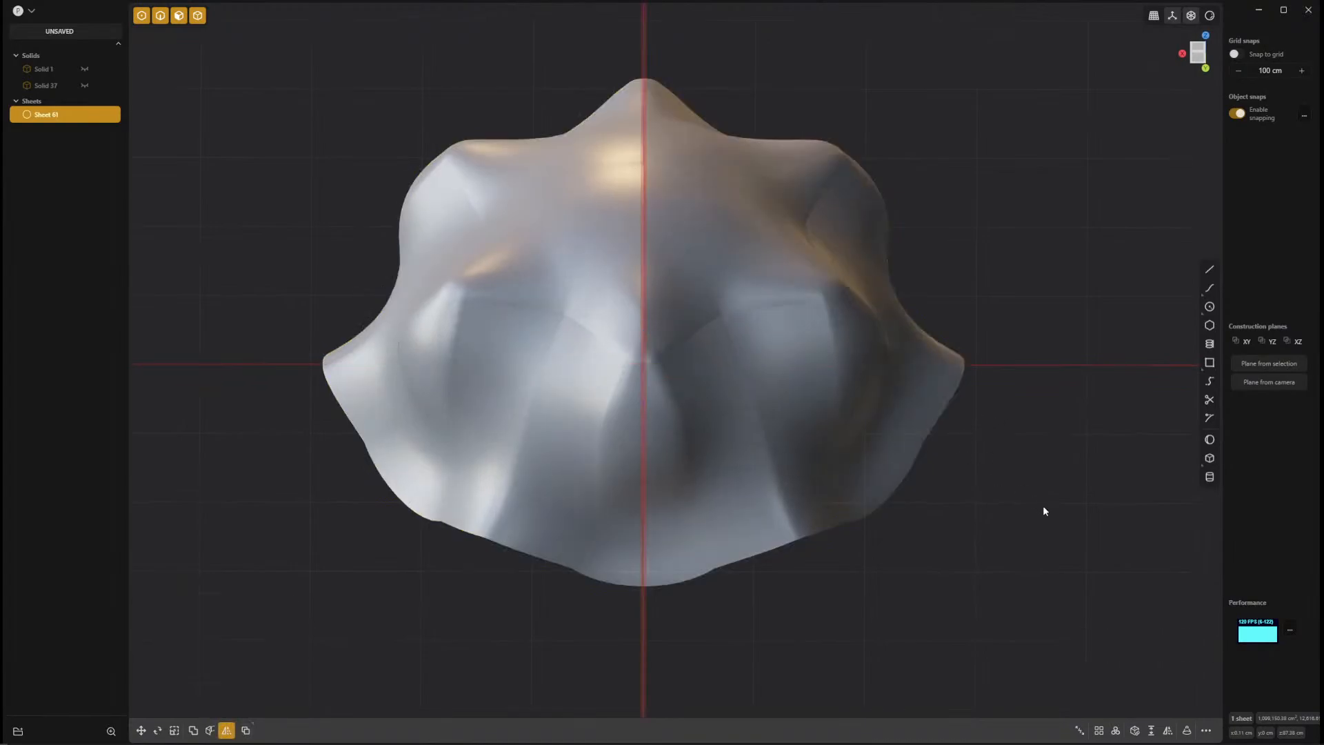
# Examine the central seam, select the sheets on both sides of it and try to join them.
pyautogui.click(1003, 547)
pyautogui.moveTo(919, 651); pyautogui.dragTo(713, 394, button='middle')
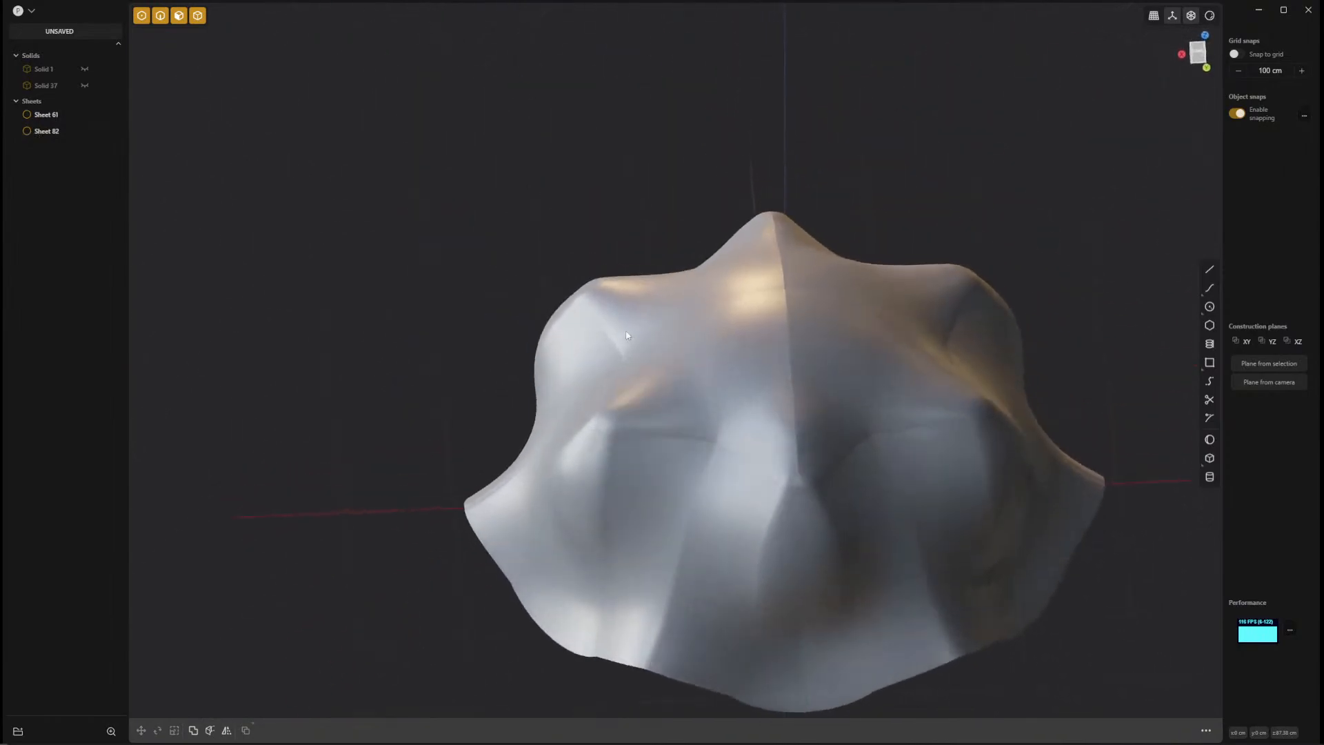
pyautogui.click(713, 393)
pyautogui.moveTo(881, 381); pyautogui.dragTo(598, 453, button='middle')
pyautogui.click(610, 287)
pyautogui.moveTo(610, 287); pyautogui.dragTo(538, 549, button='middle')
pyautogui.click(631, 490)
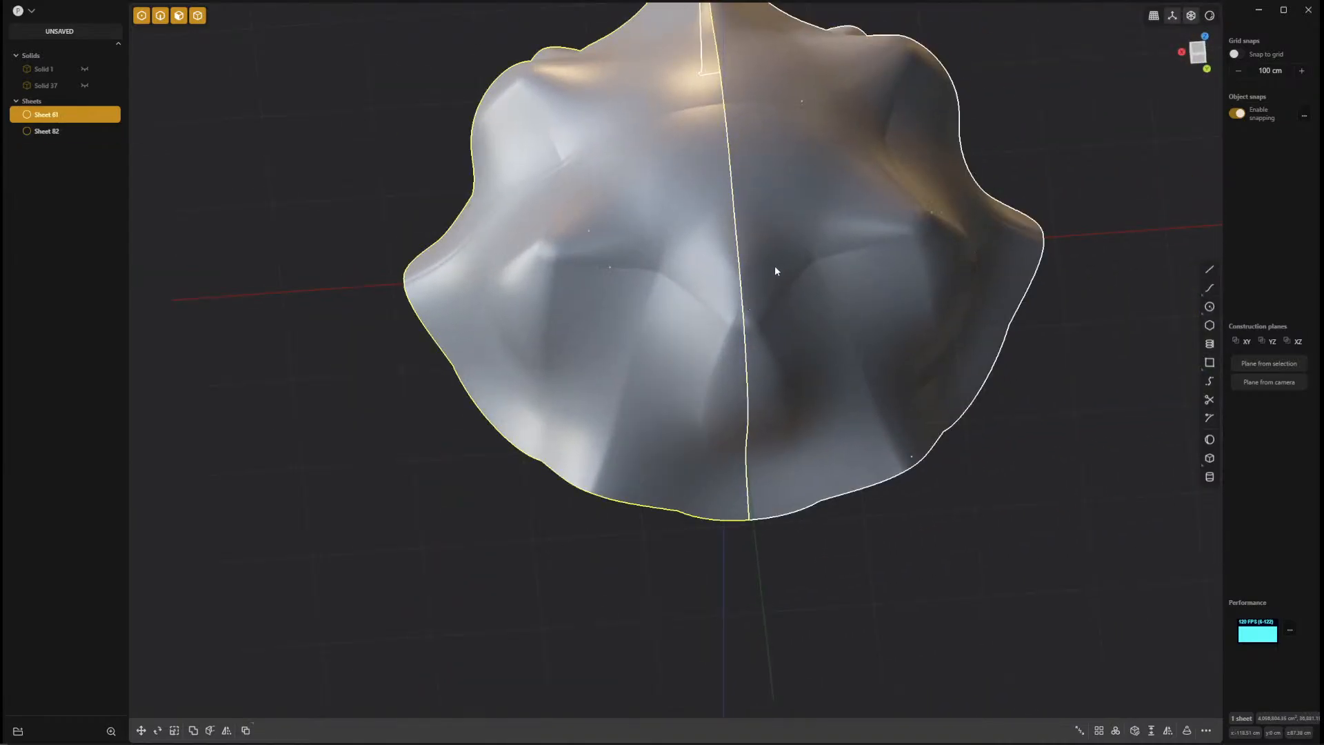
pyautogui.keyDown('shift'); pyautogui.click(871, 349); pyautogui.keyUp('shift')
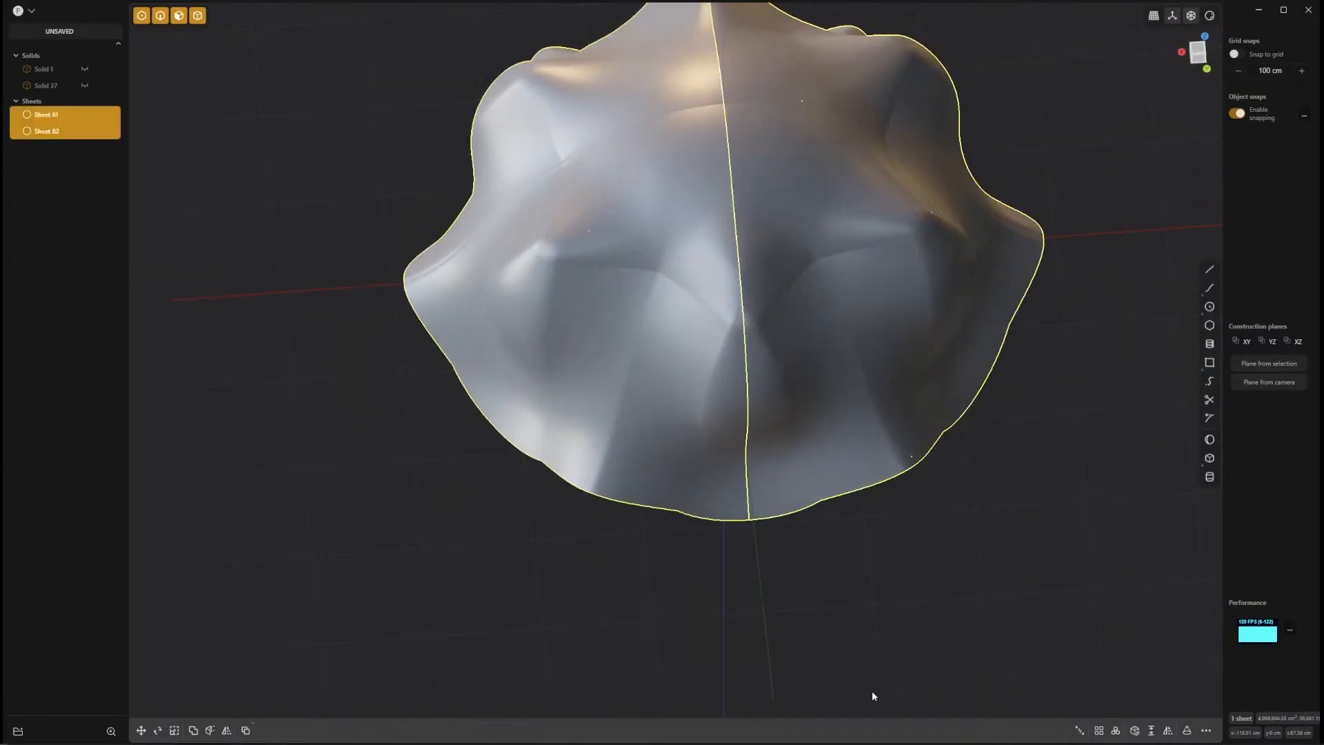
pyautogui.press('j')
# Mirror the single sheet along the X axis, sliced down the mirror plane with its two halves merged together.
pyautogui.moveTo(762, 324); pyautogui.dragTo(319, 709, button='middle')
pyautogui.click(226, 730)
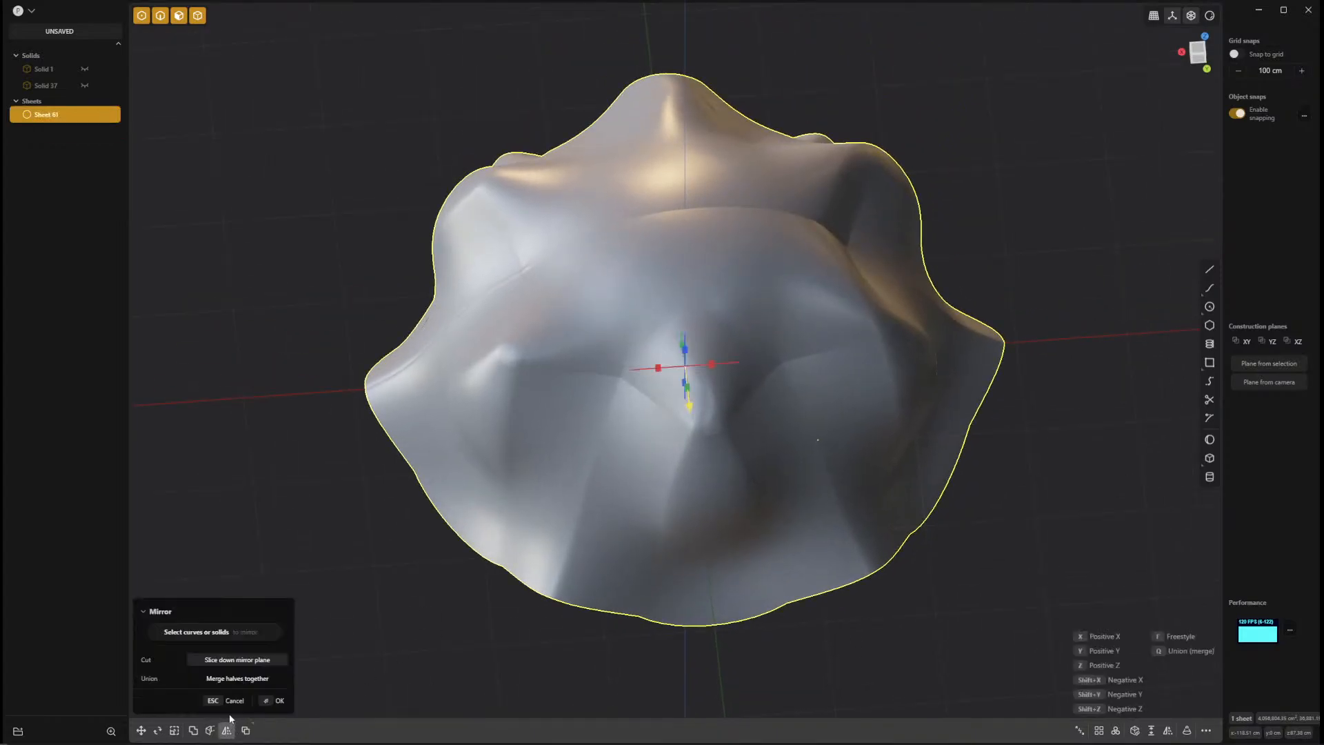
pyautogui.click(234, 680)
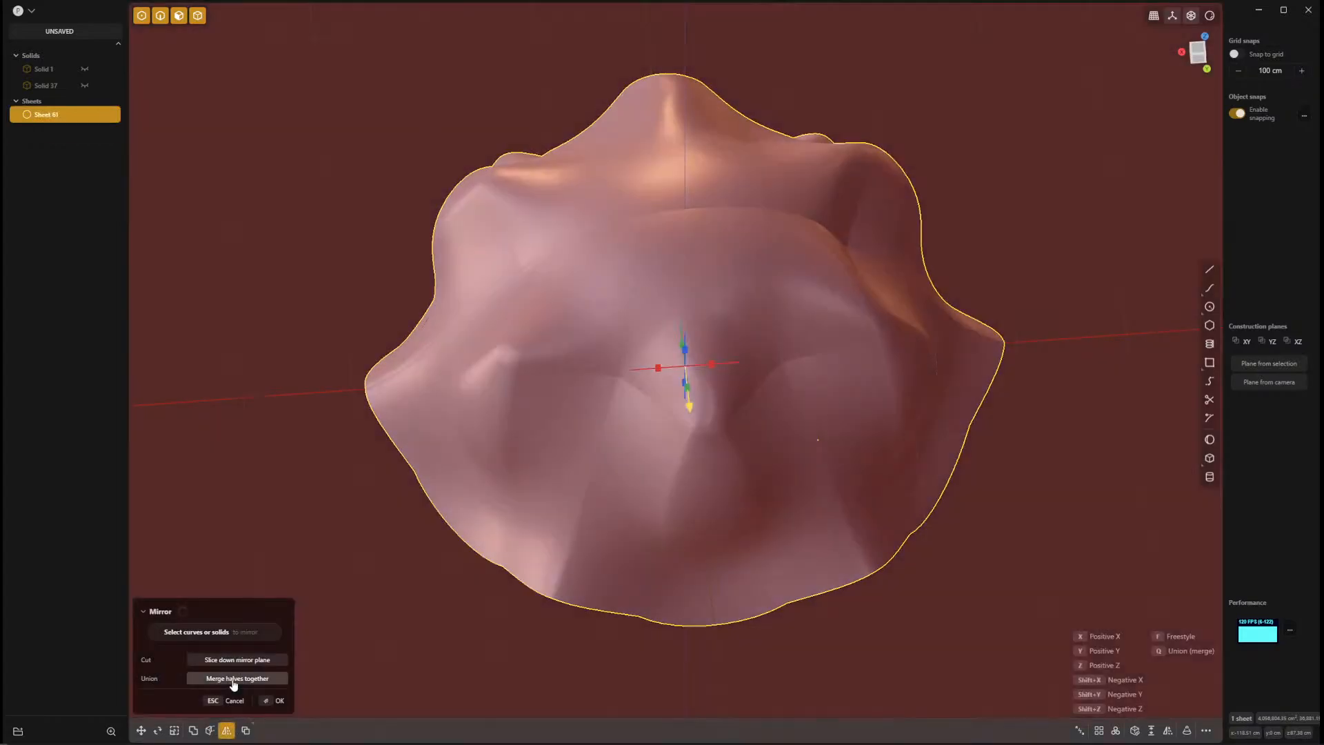
pyautogui.click(658, 369)
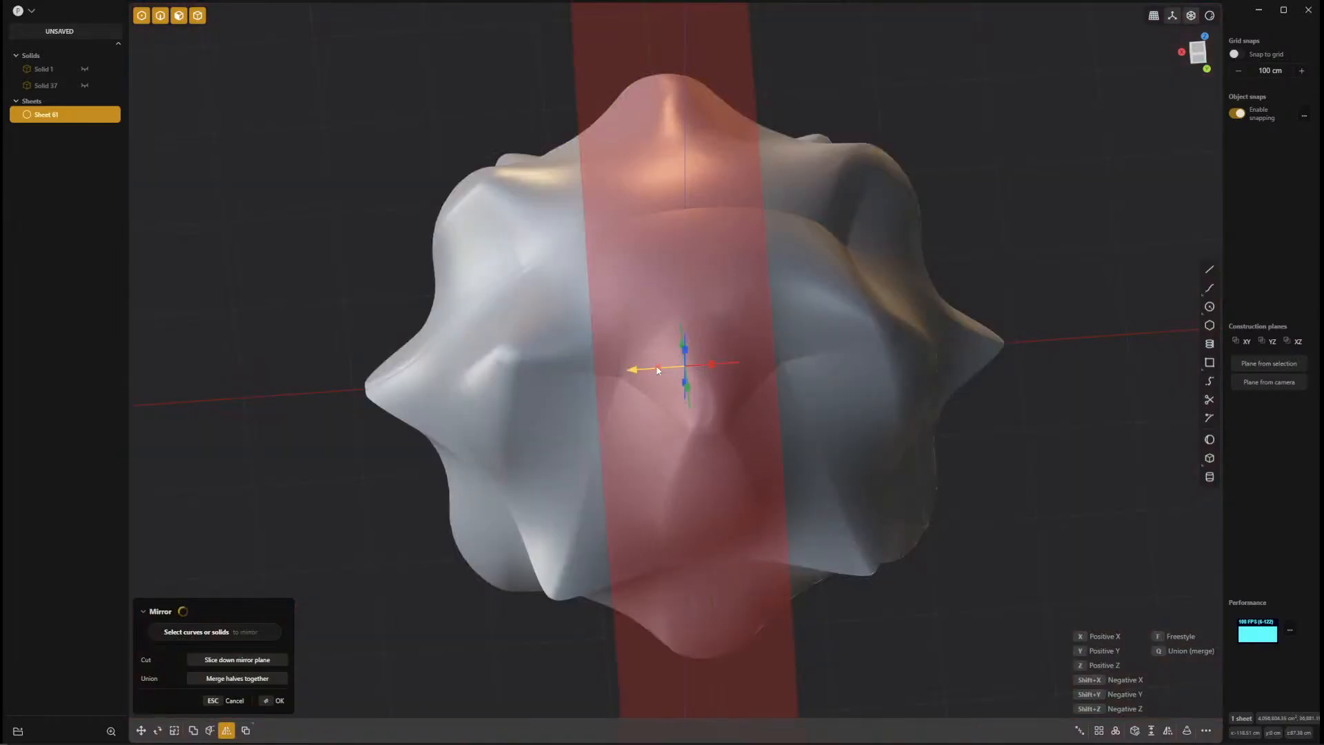
pyautogui.click(279, 701)
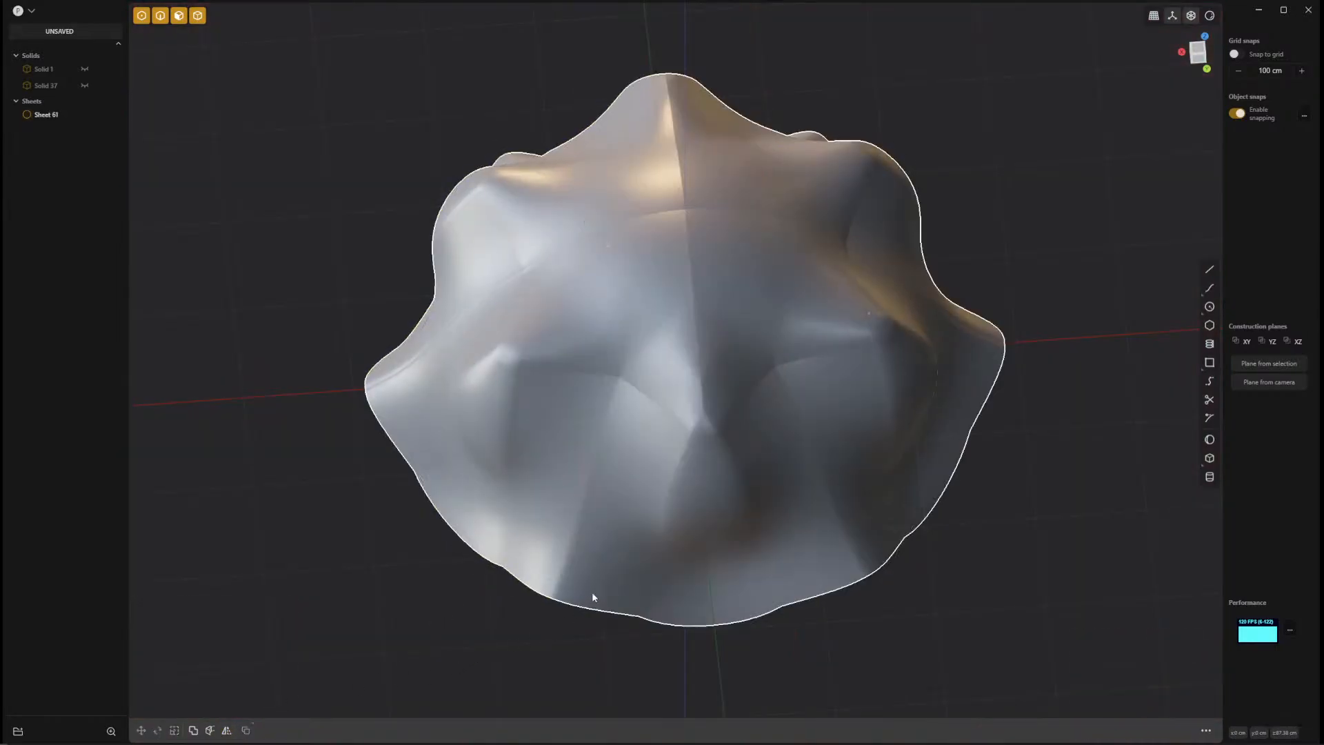
# Try to round the full loop of crease edges below the crown, testing fillet distances of about 8.3 cm and -5.2 cm.
pyautogui.moveTo(606, 582); pyautogui.dragTo(689, 550, button='middle')
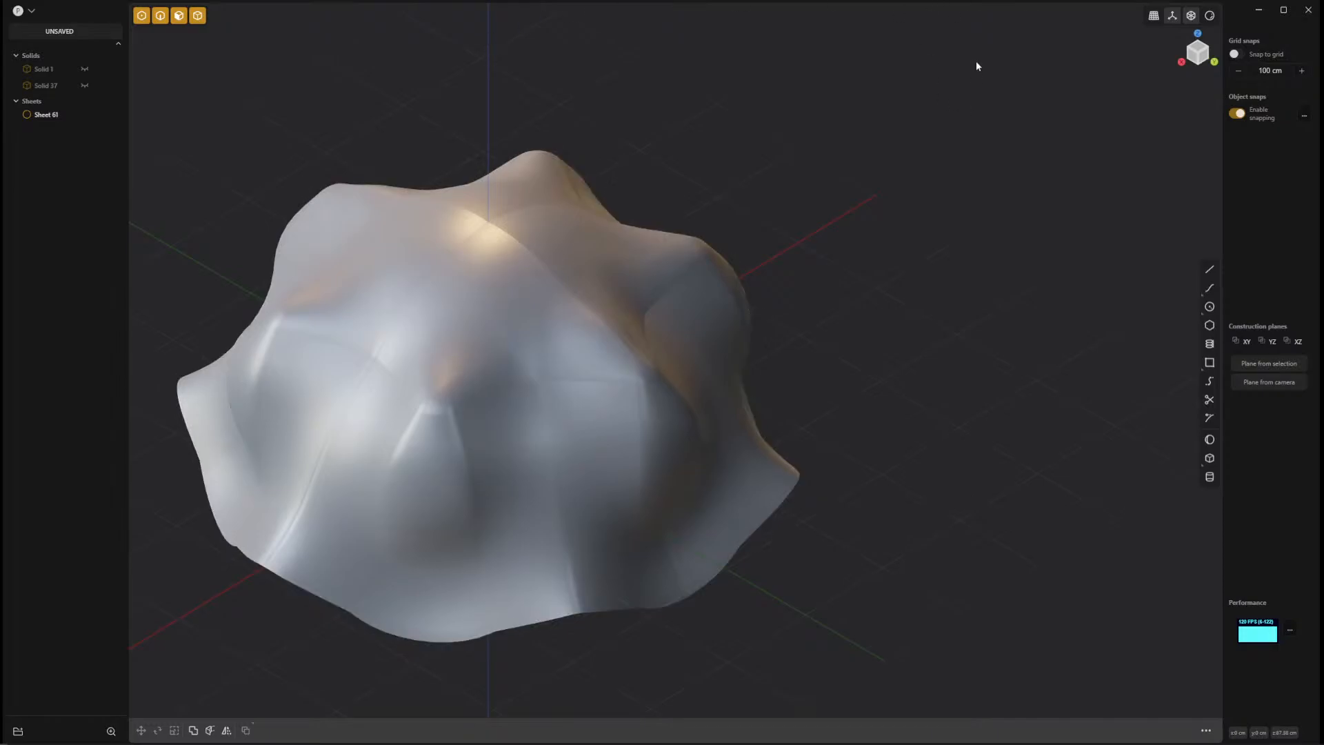
pyautogui.moveTo(405, 260)
pyautogui.mouseDown(button='middle')
pyautogui.moveTo(627, 251)
pyautogui.moveTo(653, 142)
pyautogui.moveTo(680, 197)
pyautogui.mouseUp(button='middle')
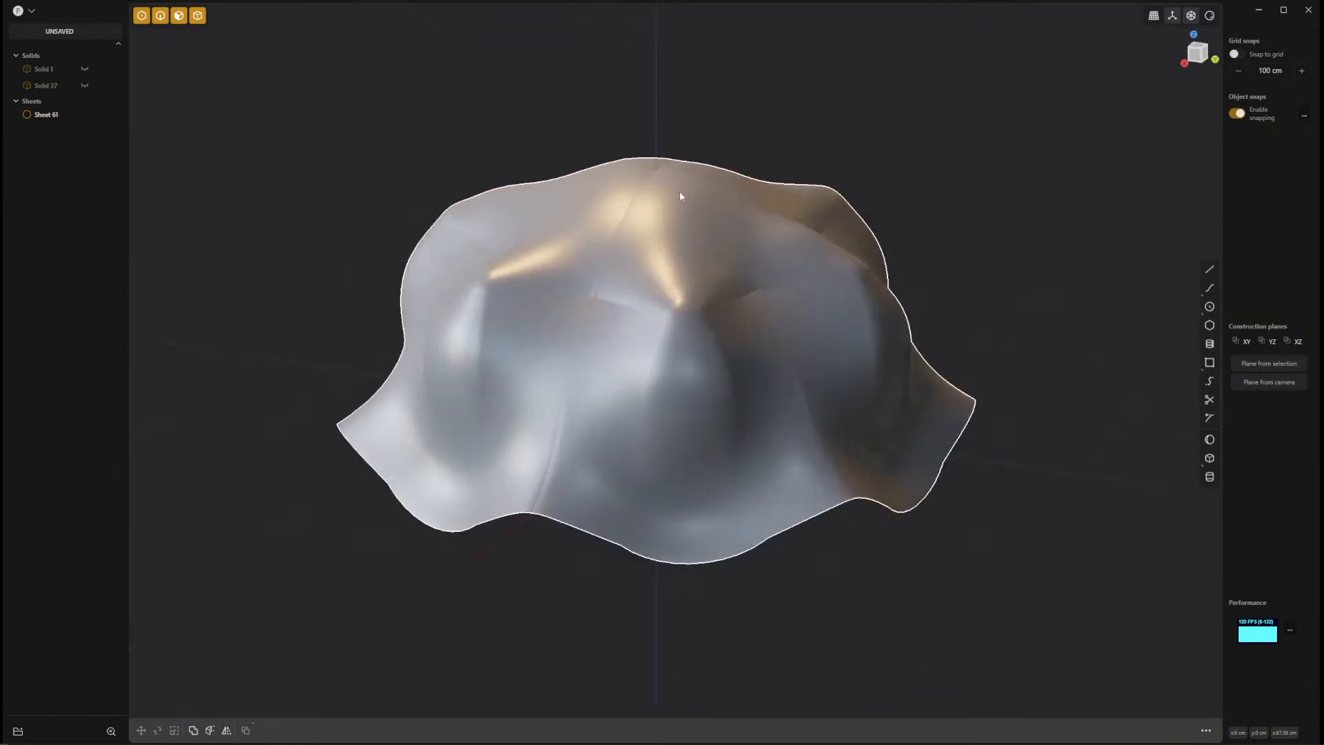
pyautogui.click(616, 306)
pyautogui.click(615, 306)
pyautogui.press('f')
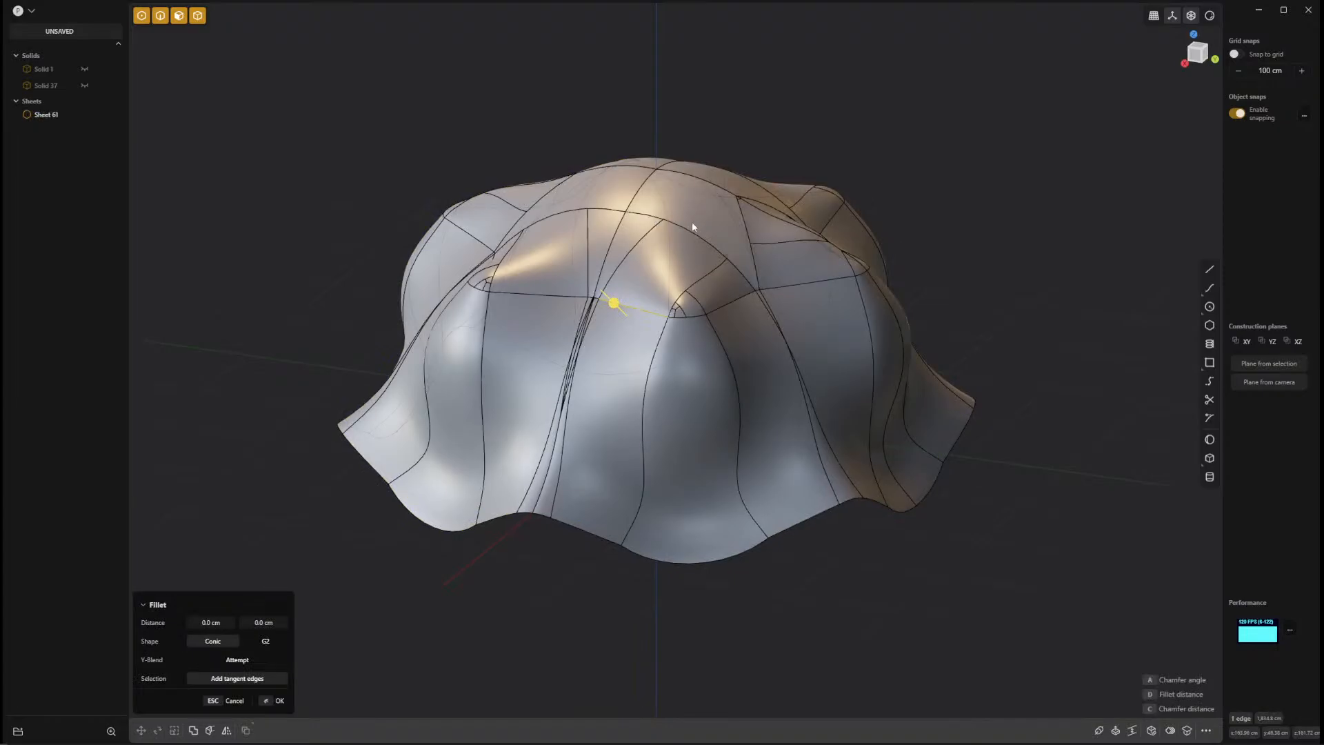
pyautogui.doubleClick(715, 305)
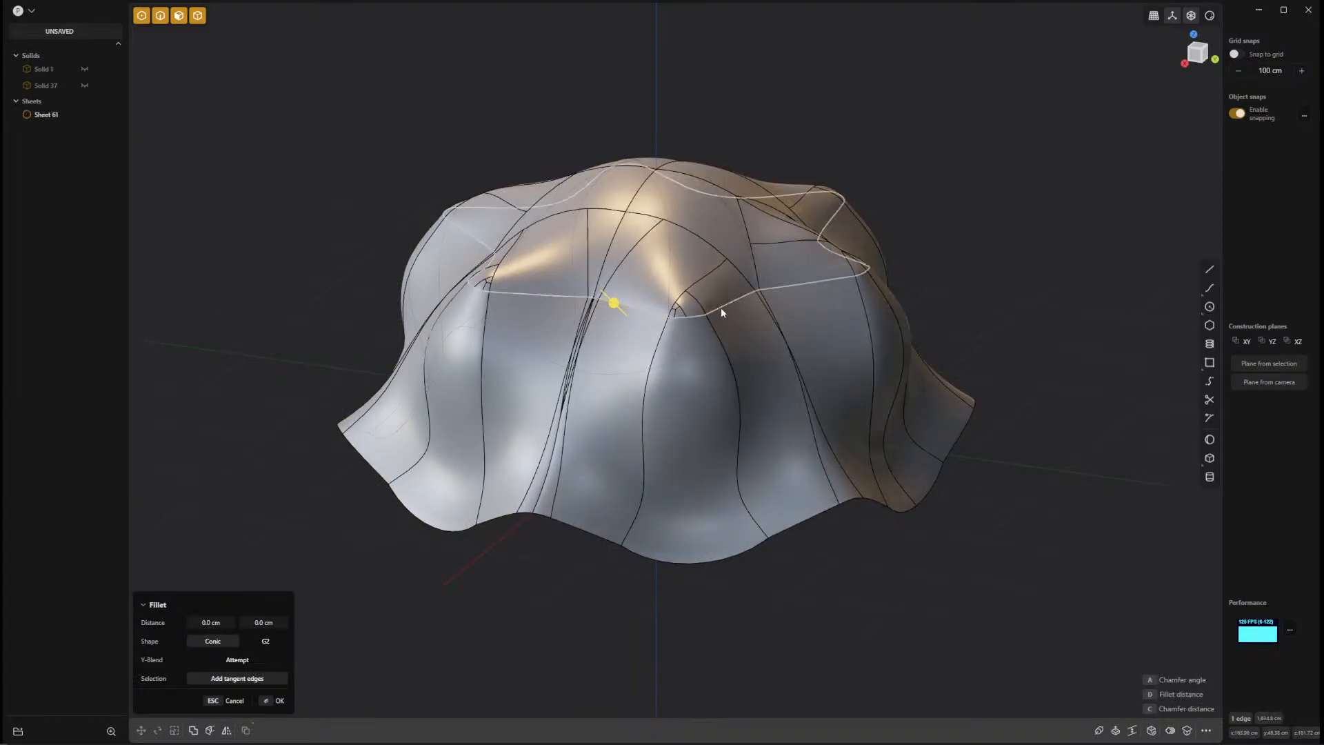
pyautogui.moveTo(1031, 253); pyautogui.dragTo(509, 362, button='middle')
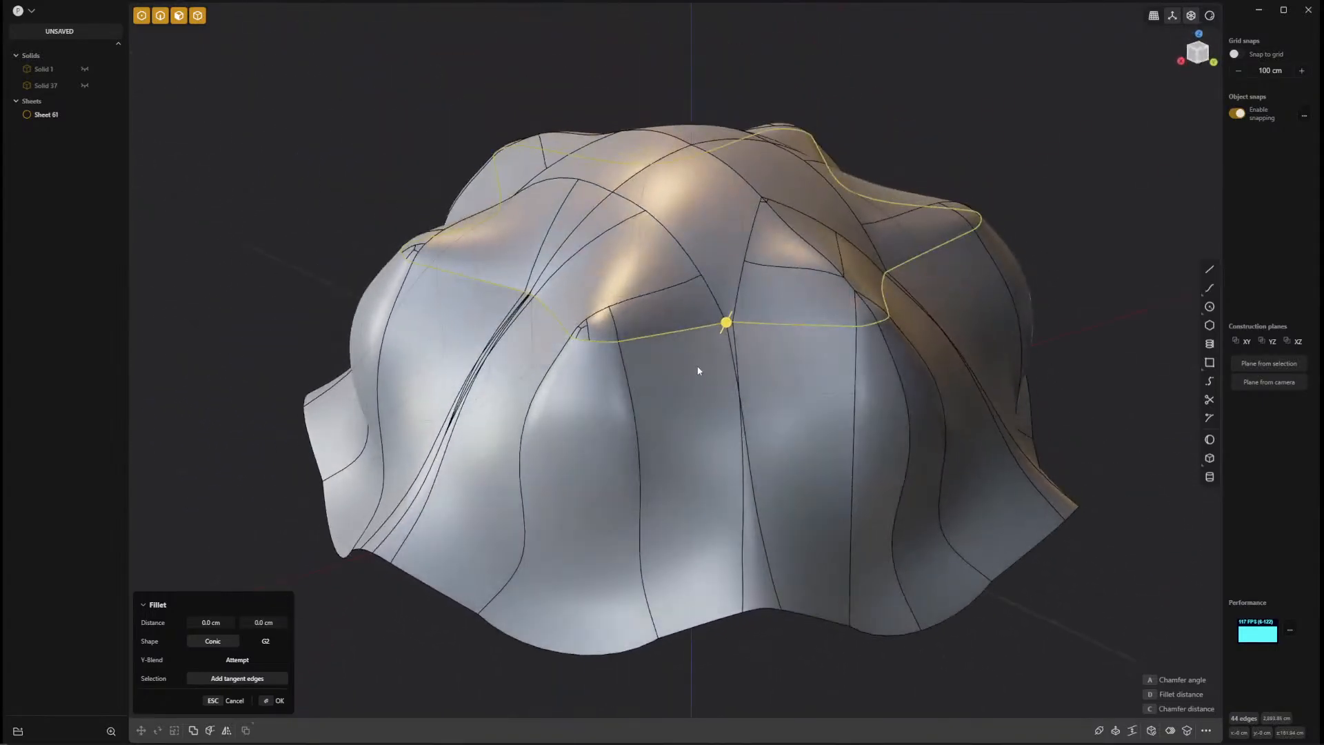
pyautogui.scroll(10, 701, 370)
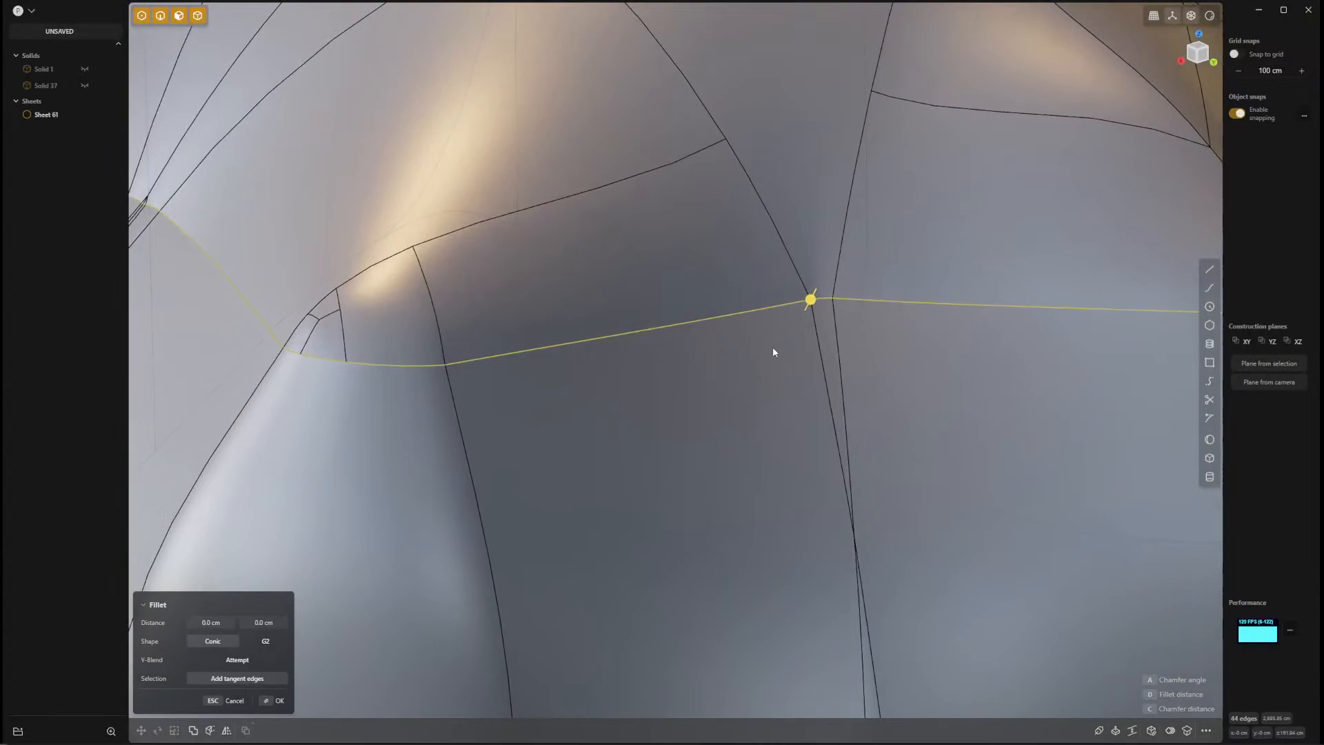
pyautogui.keyDown('shift'); pyautogui.moveTo(773, 347); pyautogui.dragTo(779, 360, button='middle'); pyautogui.keyUp('shift')
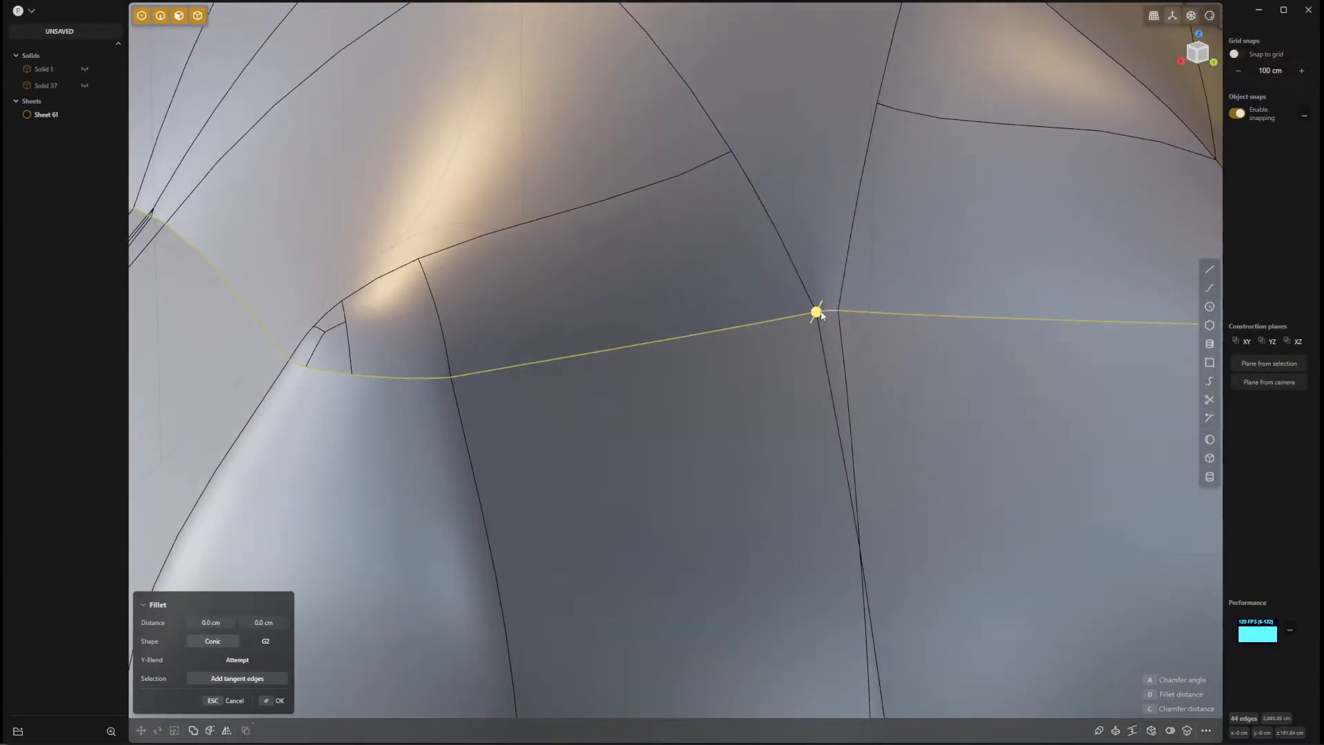
pyautogui.moveTo(818, 316); pyautogui.dragTo(833, 304)
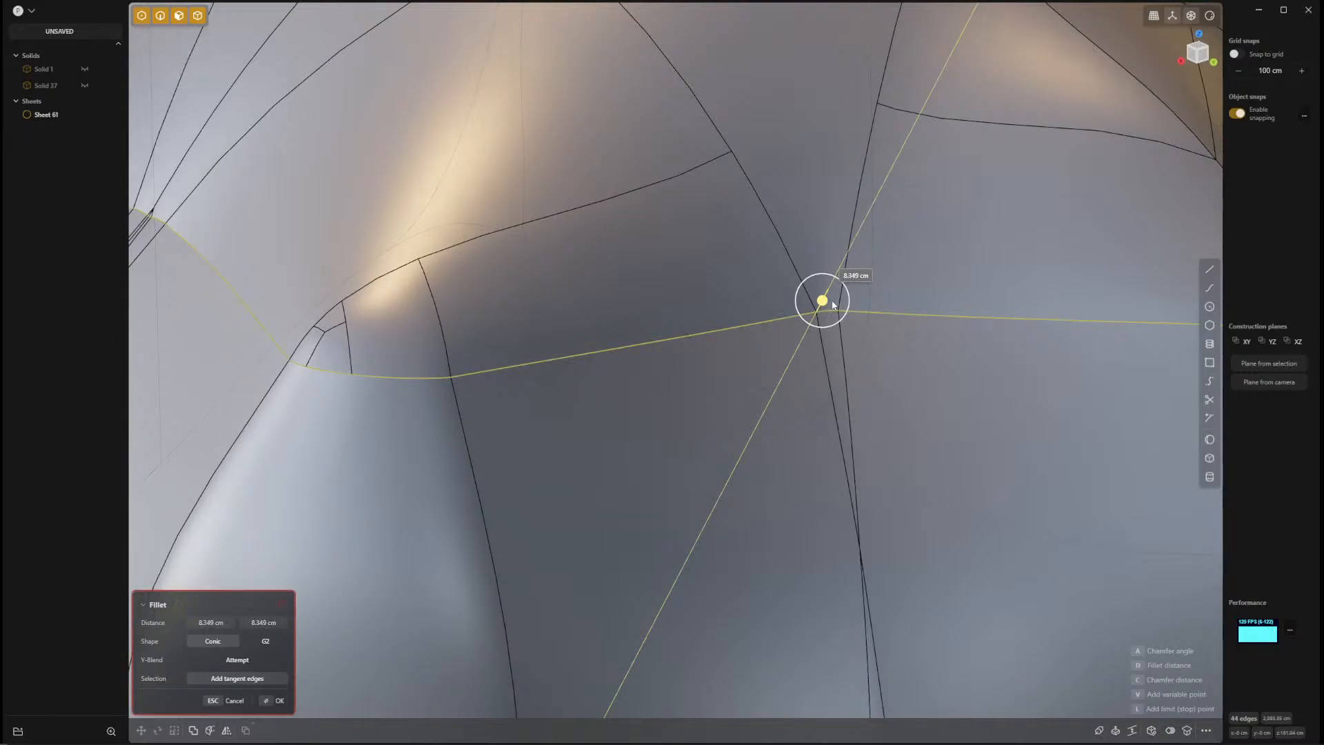
pyautogui.moveTo(833, 303); pyautogui.dragTo(816, 329)
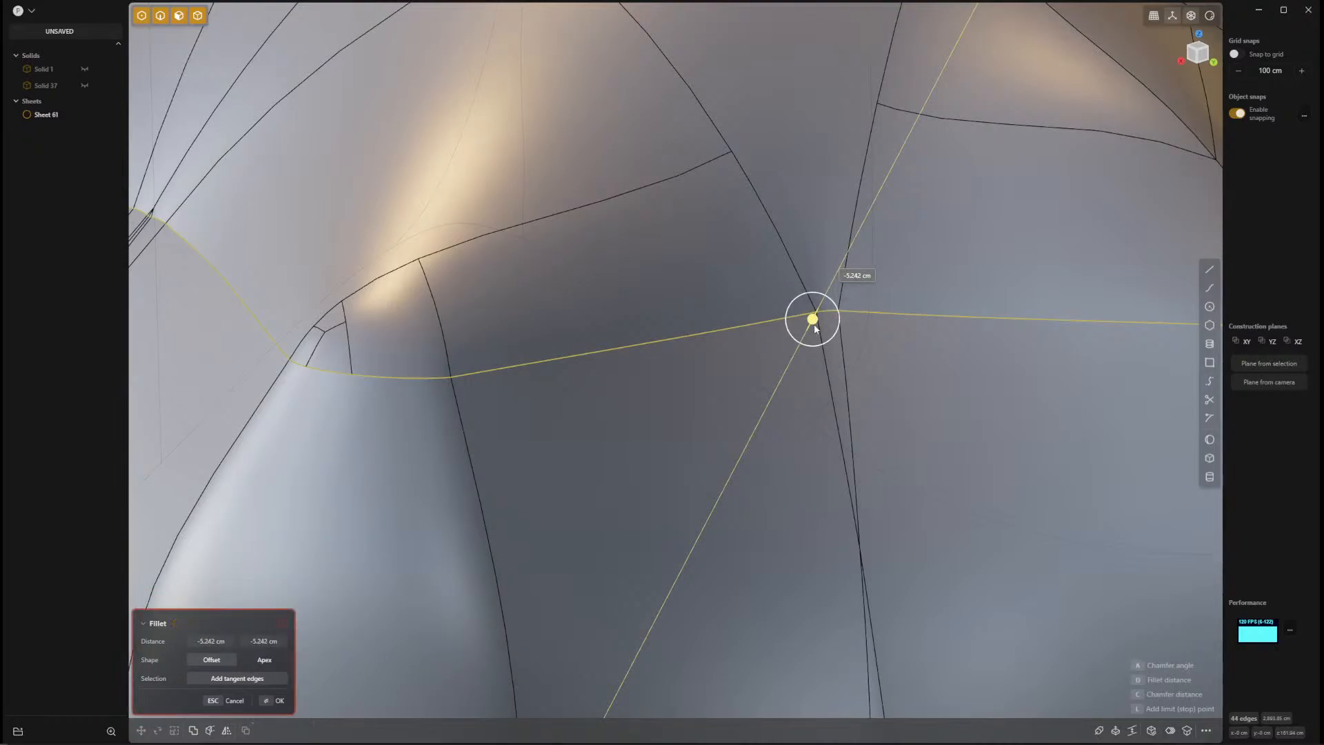
pyautogui.press('Escape')
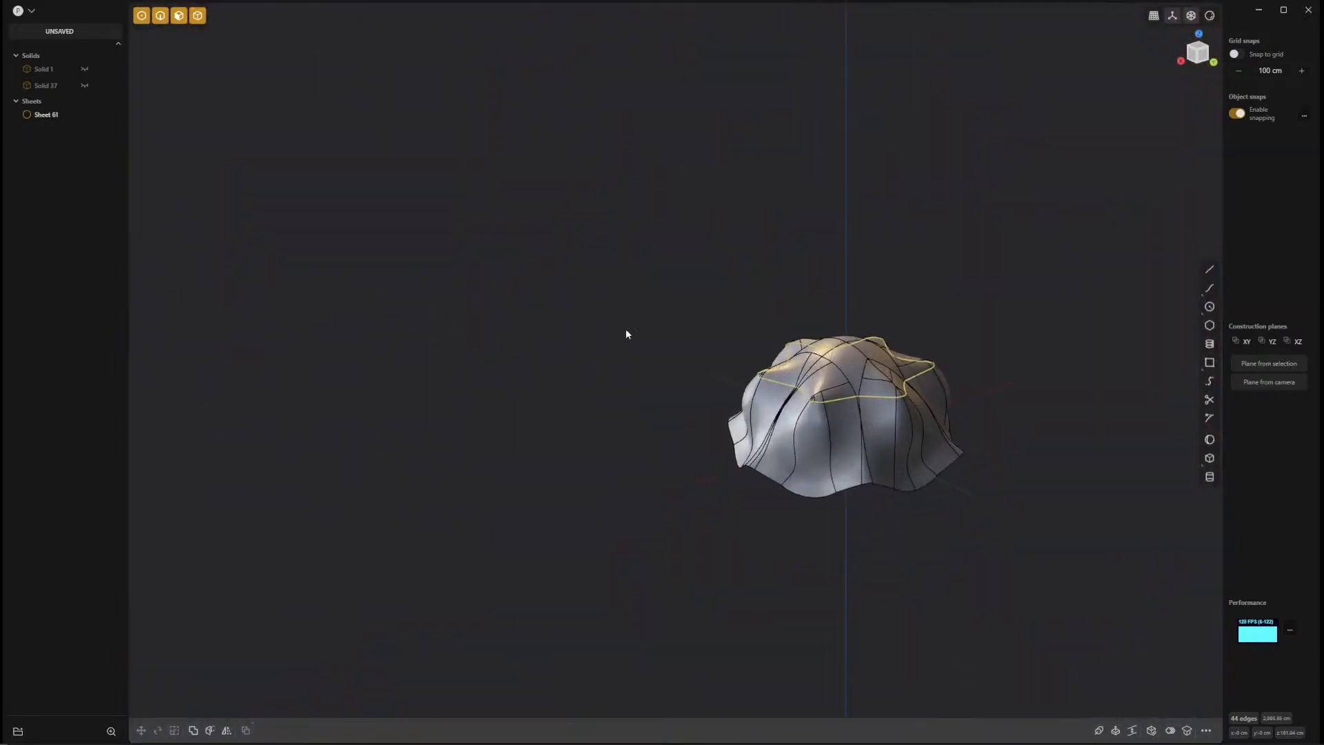
# Examine the form's creases and mirror seams from several sides without edge lines, and show the edges again.
pyautogui.moveTo(627, 334); pyautogui.dragTo(445, 292, button='middle')
pyautogui.hotkey('alt', 'shift', 'z')
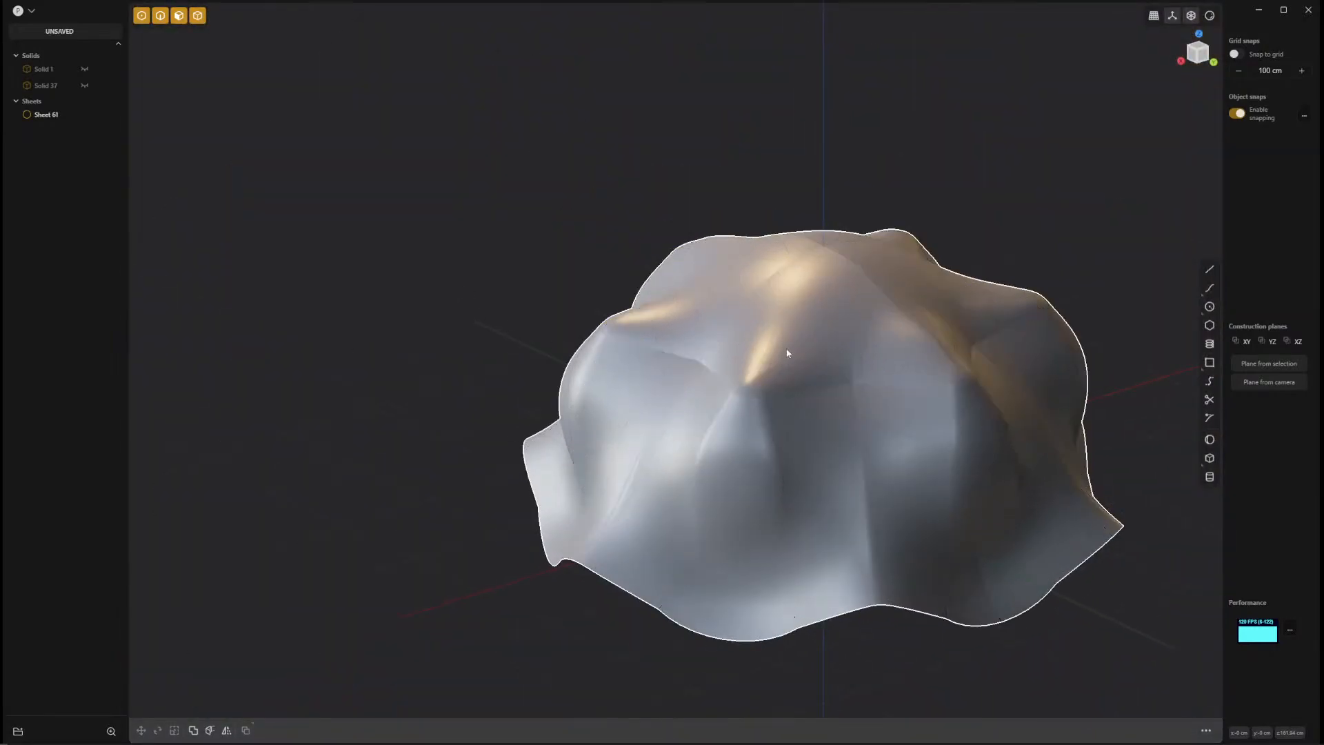
pyautogui.moveTo(749, 509); pyautogui.dragTo(843, 537, button='middle')
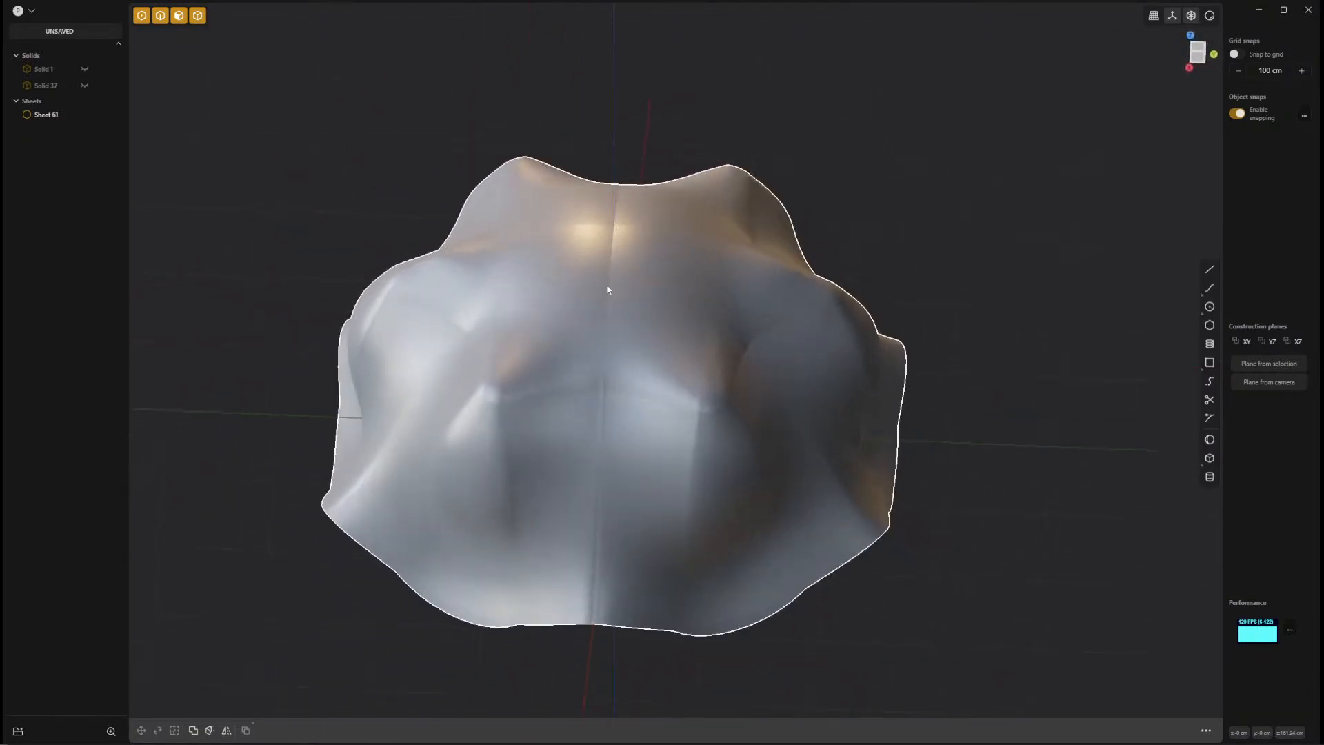
pyautogui.moveTo(846, 405); pyautogui.dragTo(570, 443, button='middle')
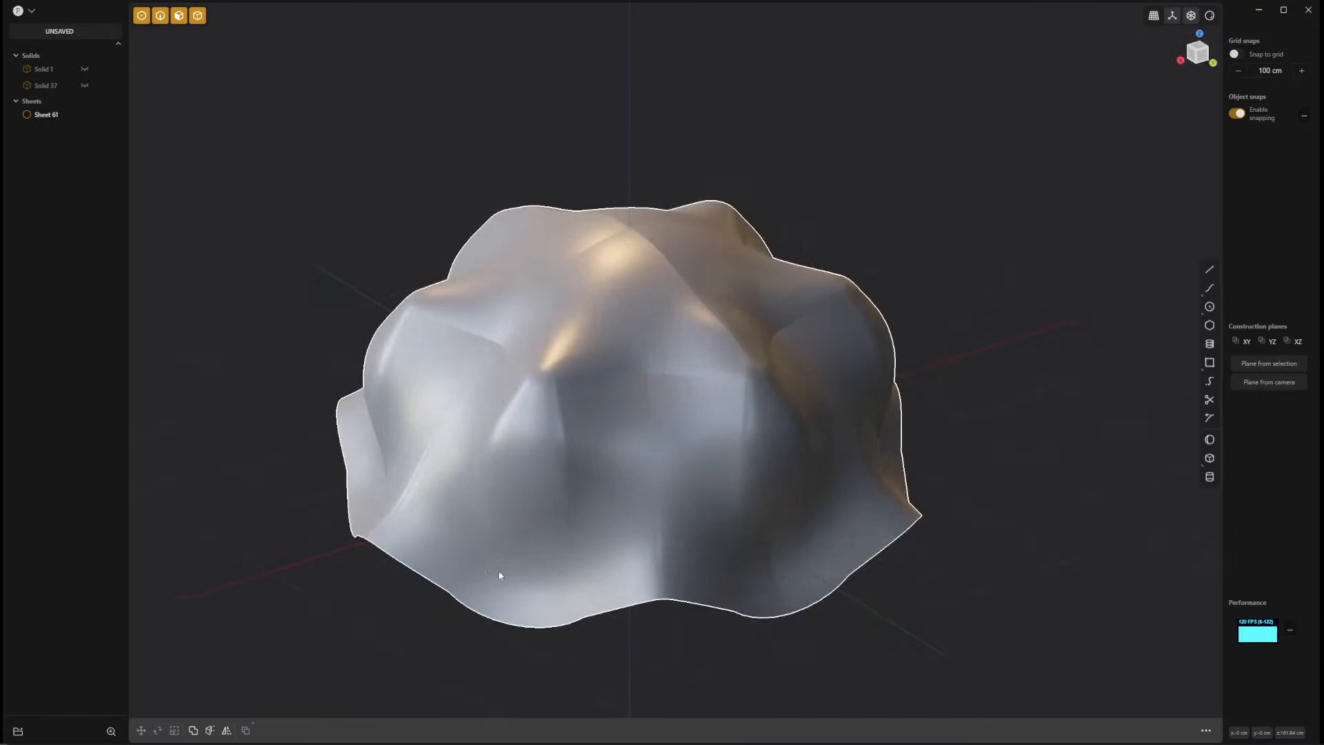
pyautogui.moveTo(502, 577); pyautogui.dragTo(844, 483, button='middle')
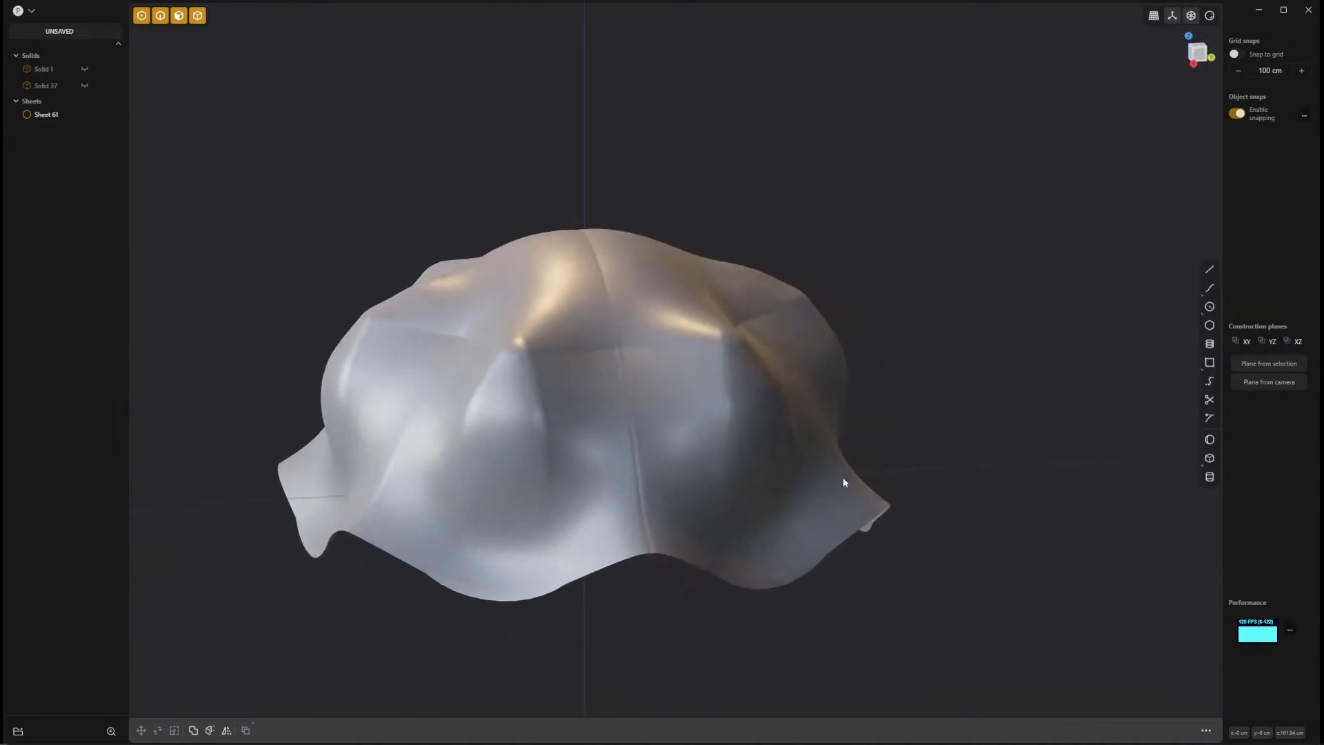
pyautogui.click(689, 566)
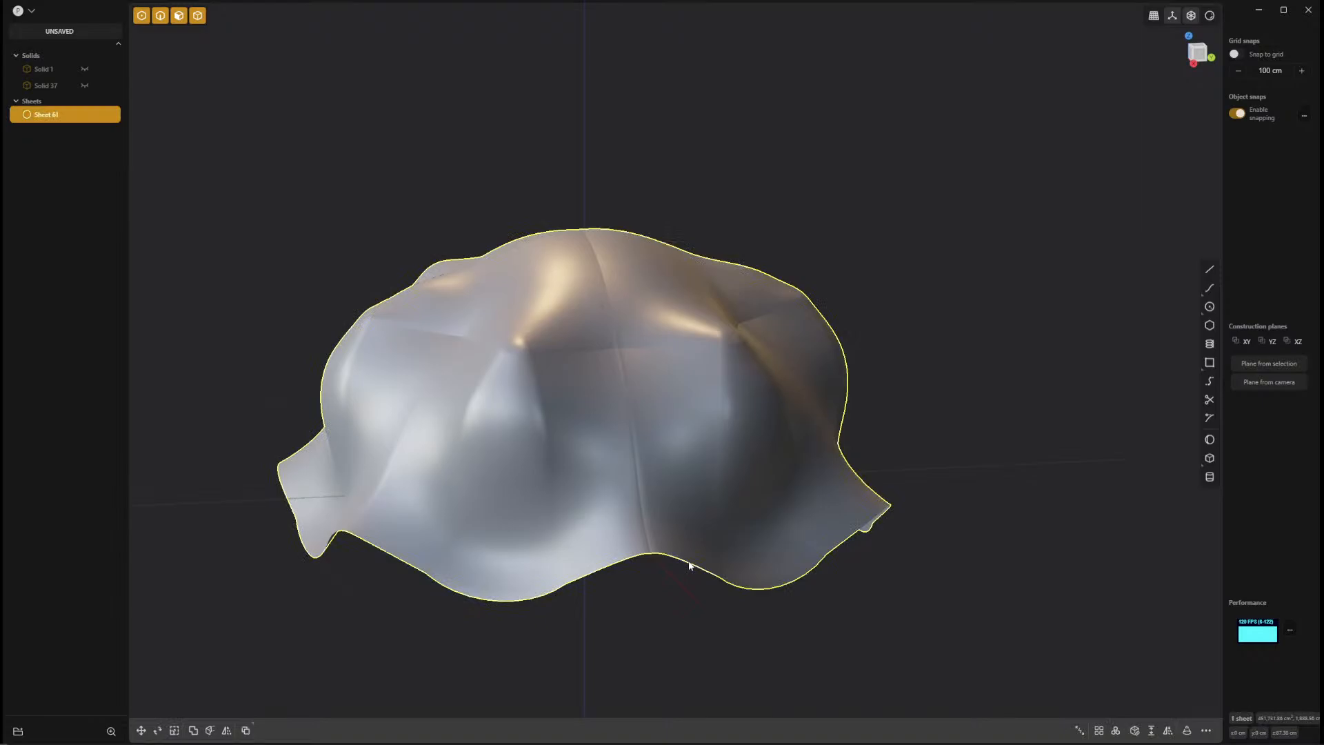
pyautogui.hotkey('alt', 'shift', 'e')
# Start a fillet on the vertical edges of one mirror seam, picking them from the lower rim up towards the crown.
pyautogui.moveTo(647, 437); pyautogui.dragTo(634, 510, button='middle')
pyautogui.click(634, 512)
pyautogui.press('f')
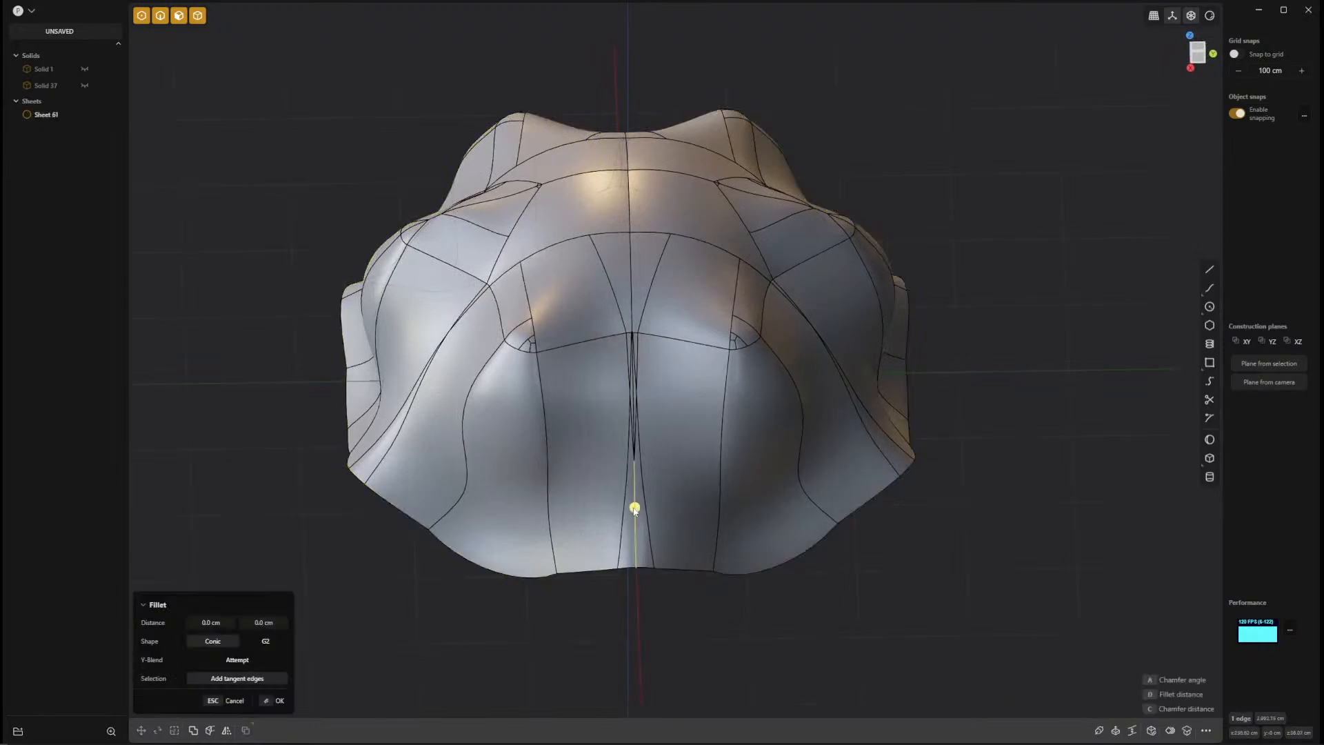
pyautogui.click(634, 417)
pyautogui.click(634, 300)
pyautogui.scroll(6, 673, 454)
pyautogui.scroll(-6, 687, 445)
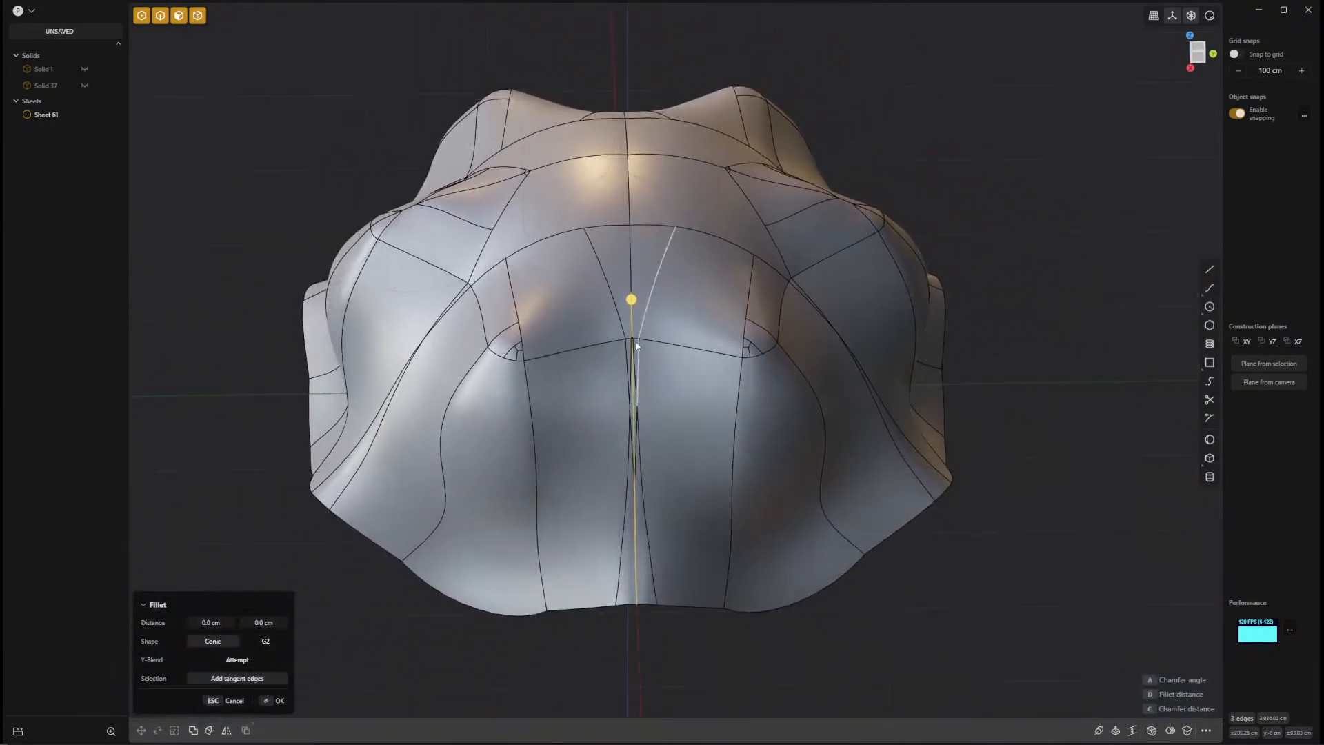
pyautogui.click(629, 211)
pyautogui.click(629, 214)
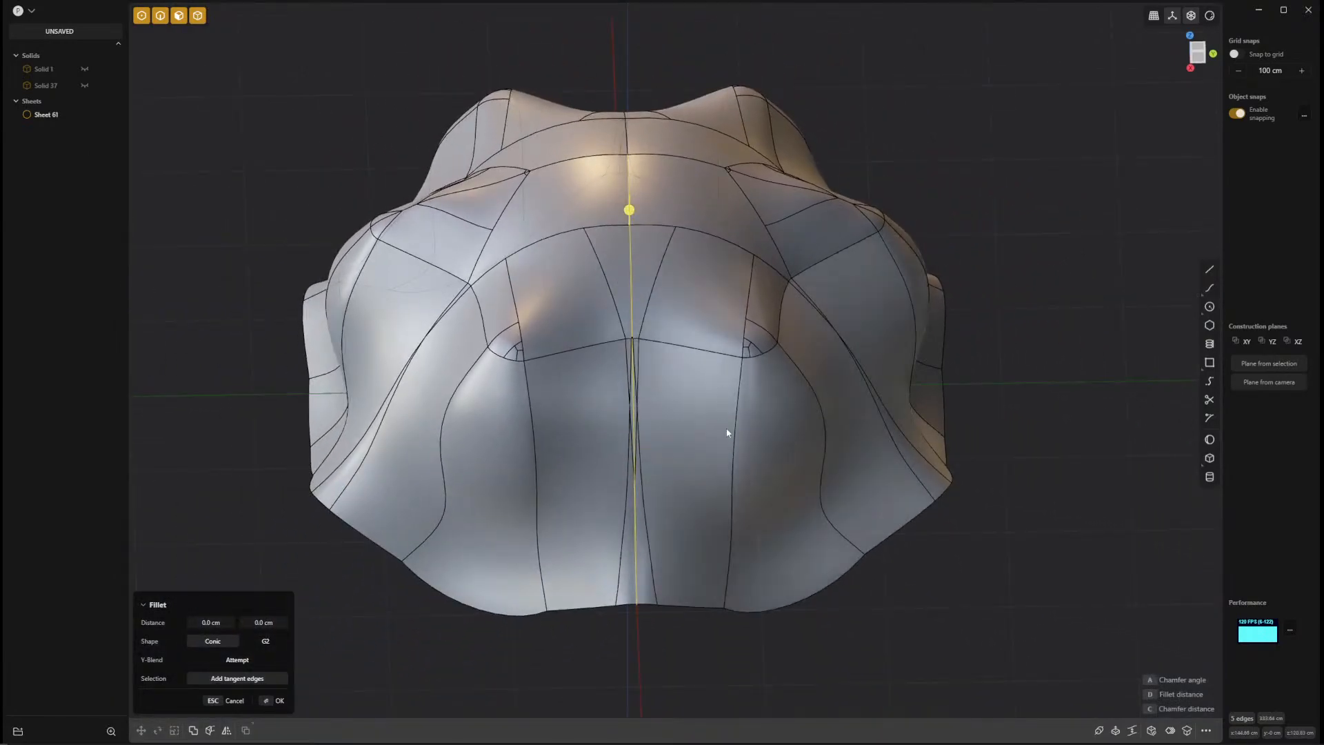
pyautogui.moveTo(725, 435)
pyautogui.mouseDown(button='middle')
pyautogui.moveTo(690, 354)
pyautogui.moveTo(624, 418)
pyautogui.moveTo(602, 380)
pyautogui.mouseUp(button='middle')
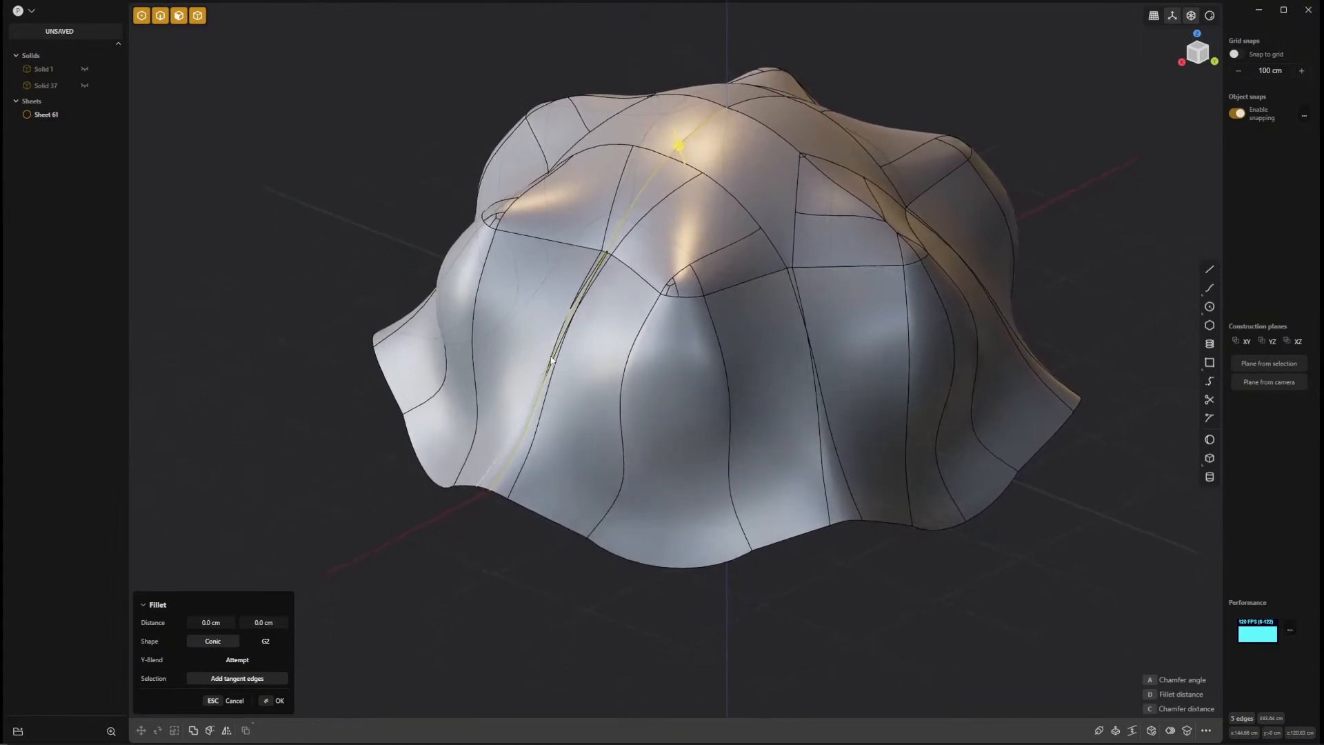
# Add the lower rim loop and the horizontal crease loop below the crown to the edge selection.
pyautogui.click(549, 521)
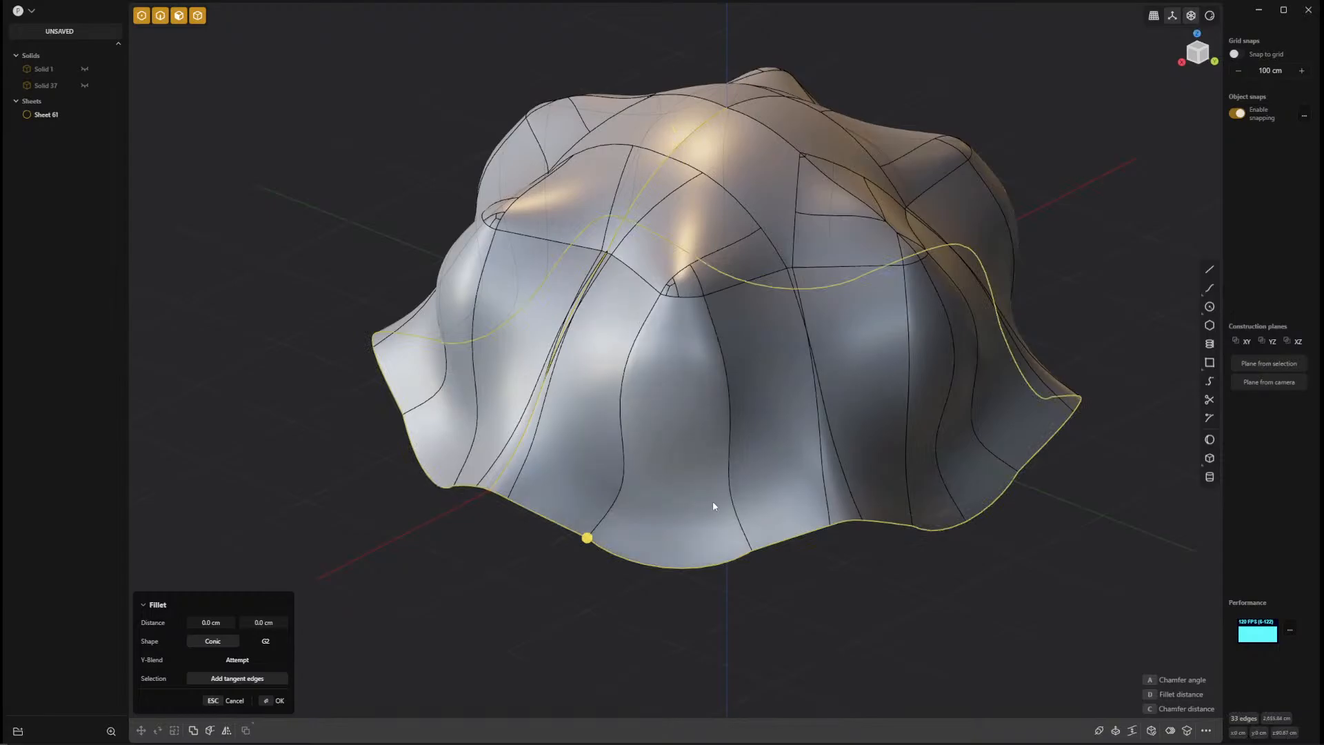
pyautogui.moveTo(713, 501); pyautogui.dragTo(698, 503, button='middle')
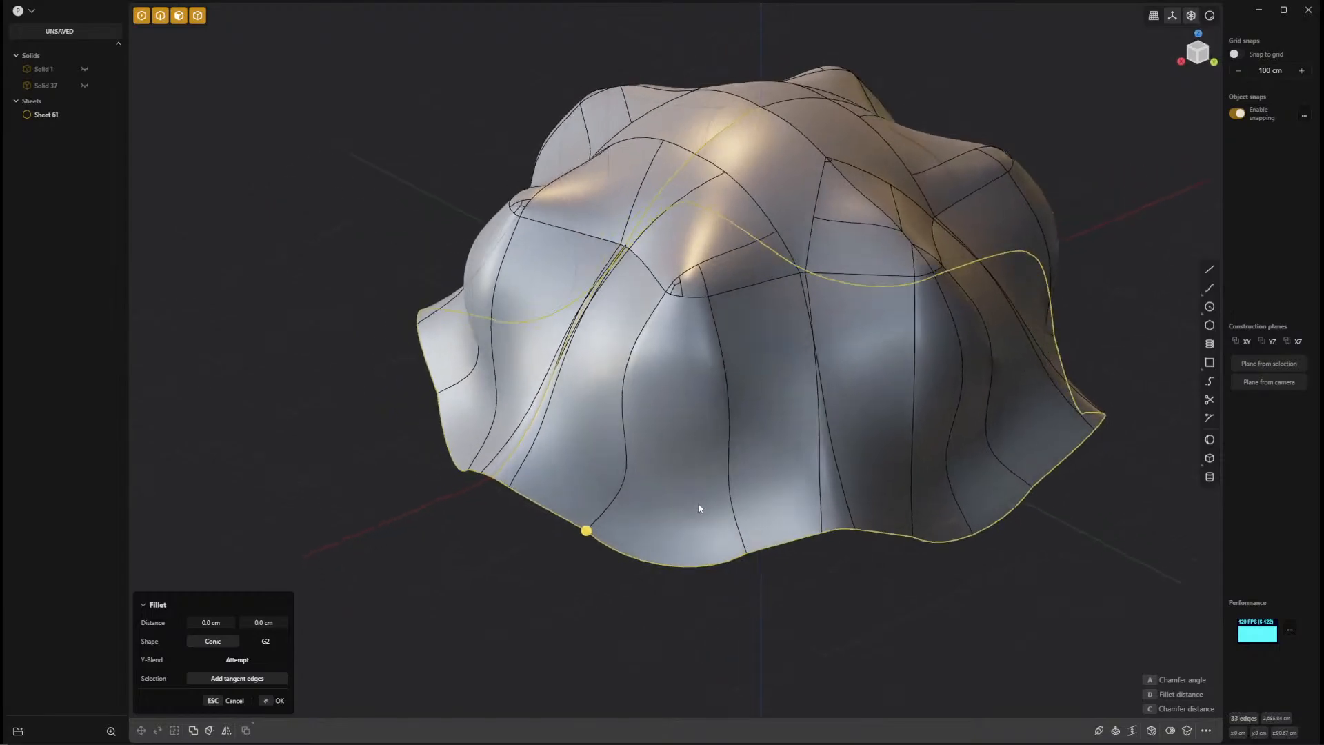
pyautogui.click(735, 290)
pyautogui.moveTo(748, 445); pyautogui.dragTo(666, 474, button='middle')
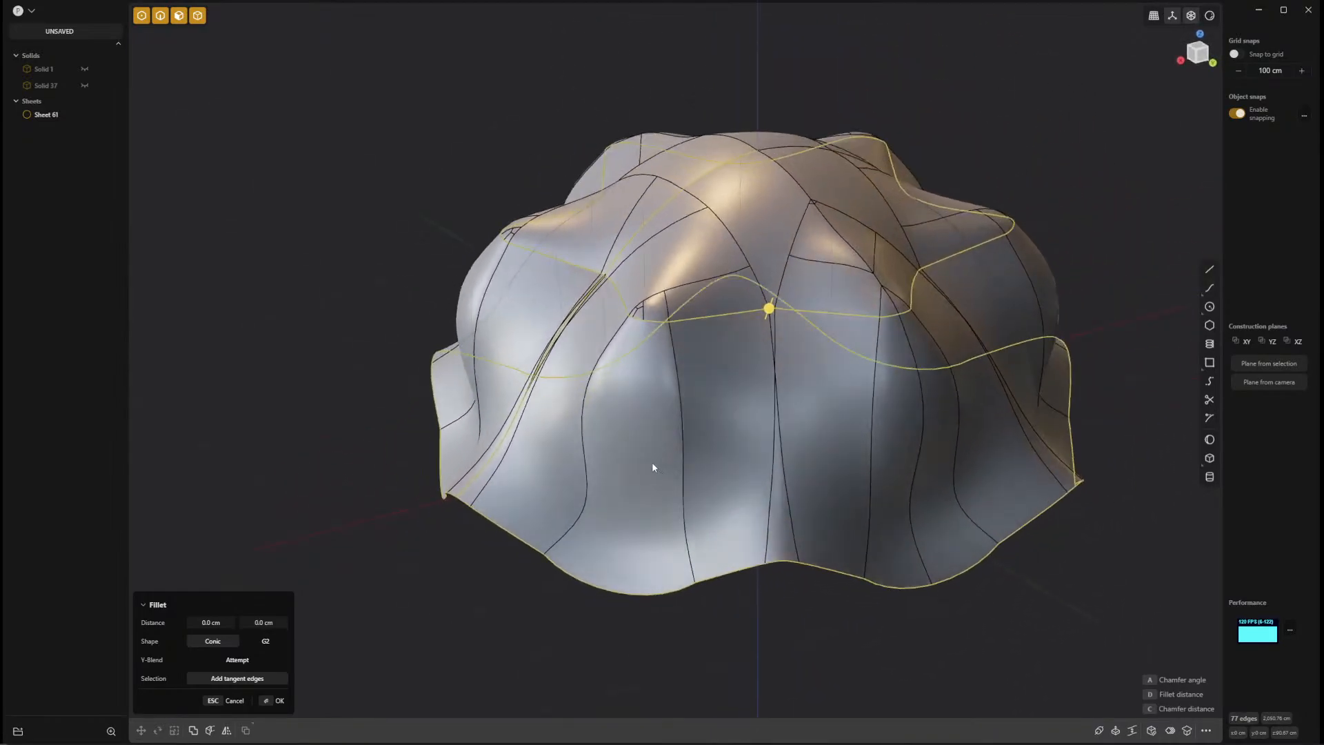
# Duplicate the selected edges as curves, temporarily hiding the sheet to check them on their own.
pyautogui.hotkey('ctrl', 'd')
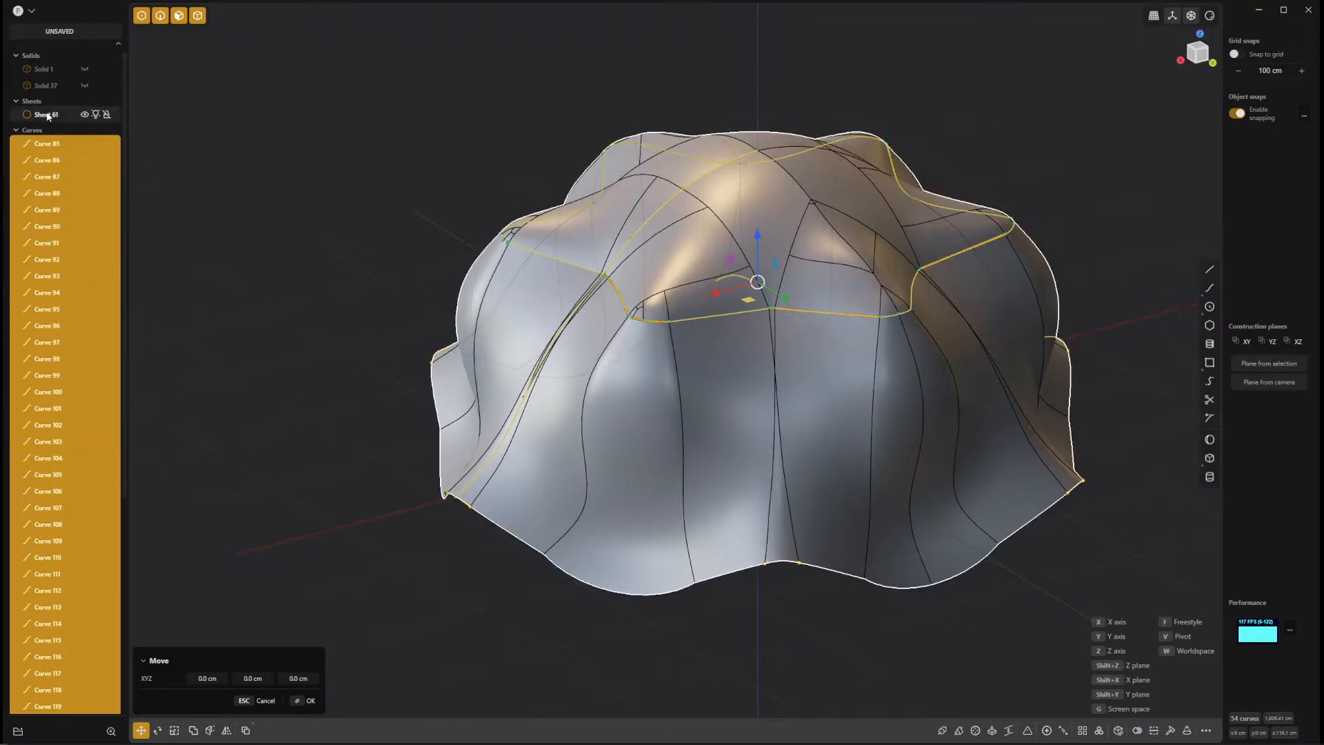
pyautogui.click(84, 114)
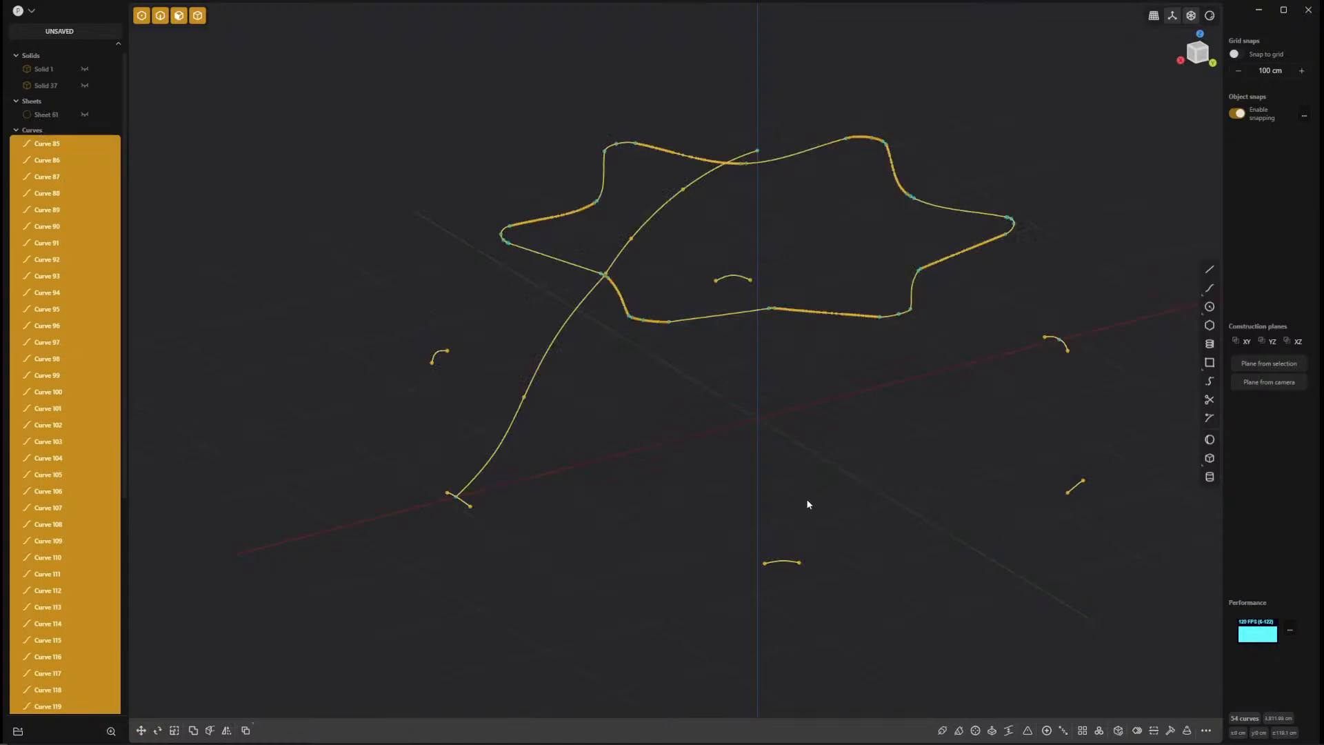
pyautogui.moveTo(808, 504); pyautogui.dragTo(441, 404, button='middle')
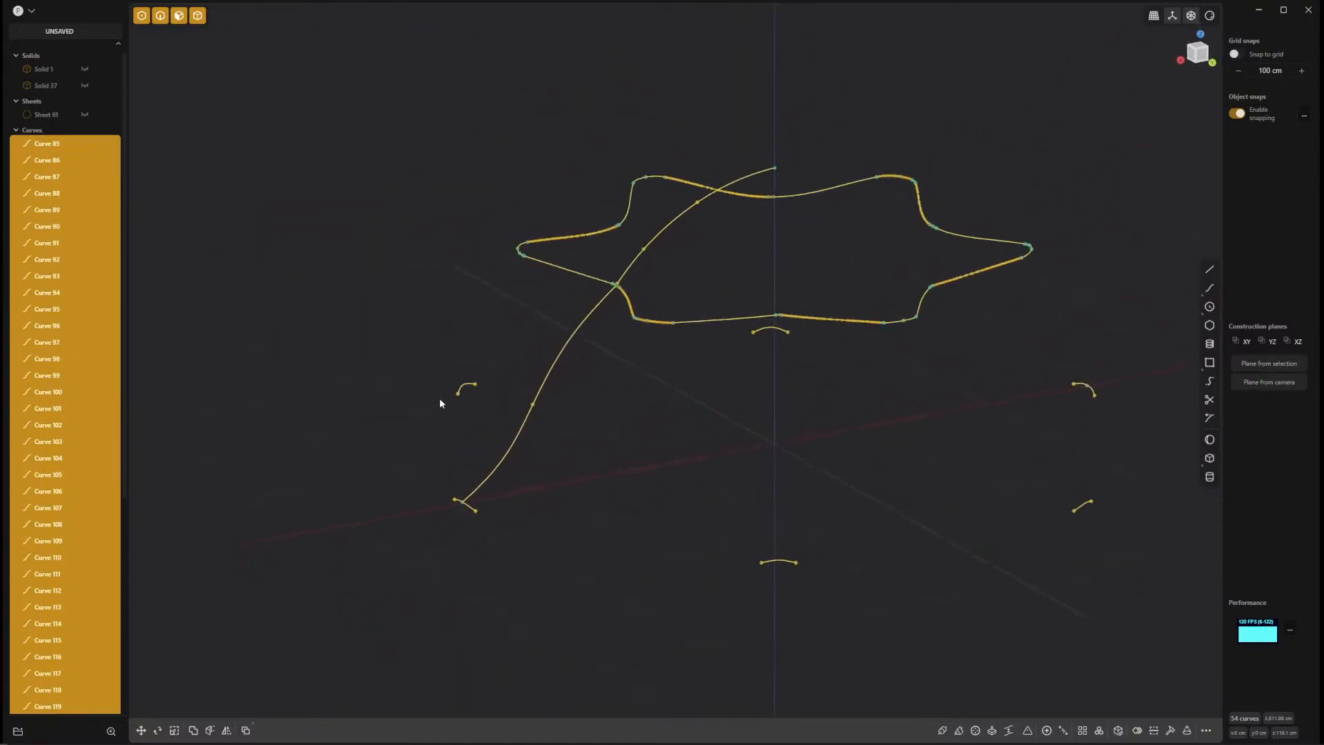
pyautogui.click(82, 111)
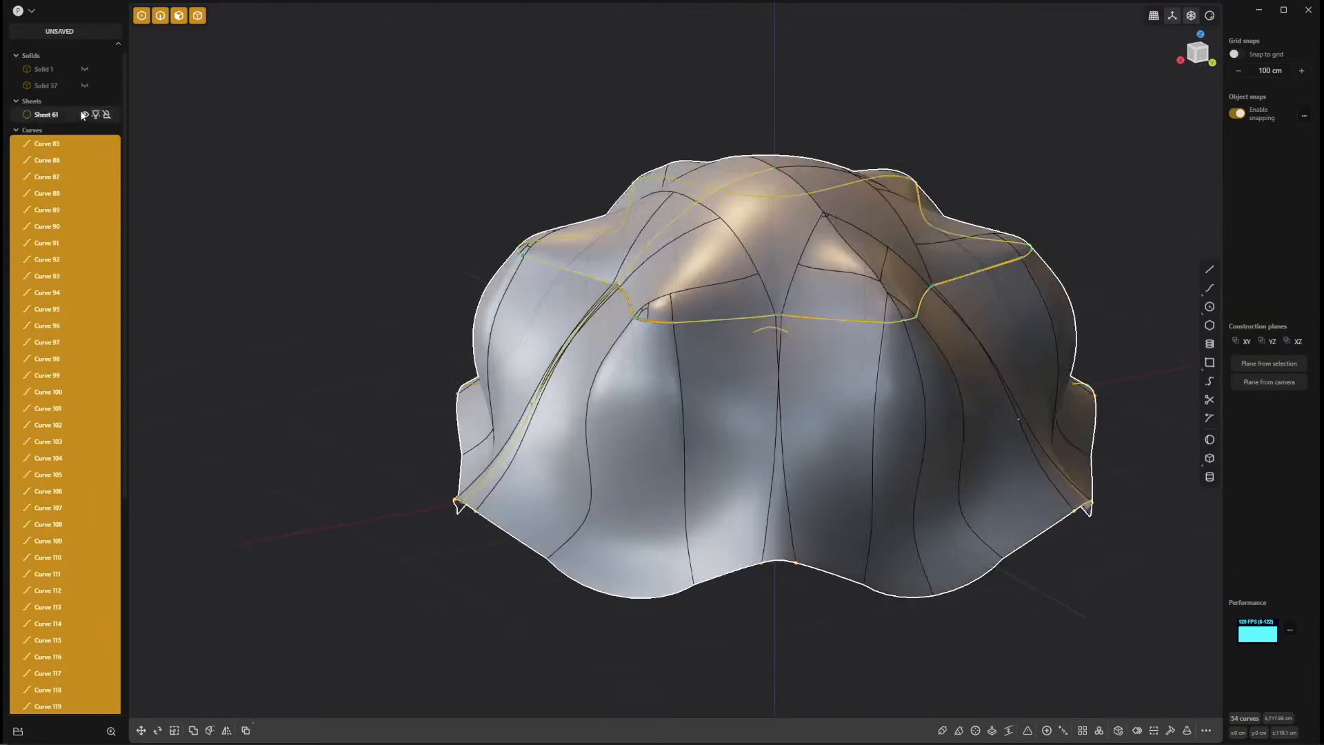
# Select all the duplicated curves, from the first to the last, and delete them, keeping only the sheet.
pyautogui.click(648, 602)
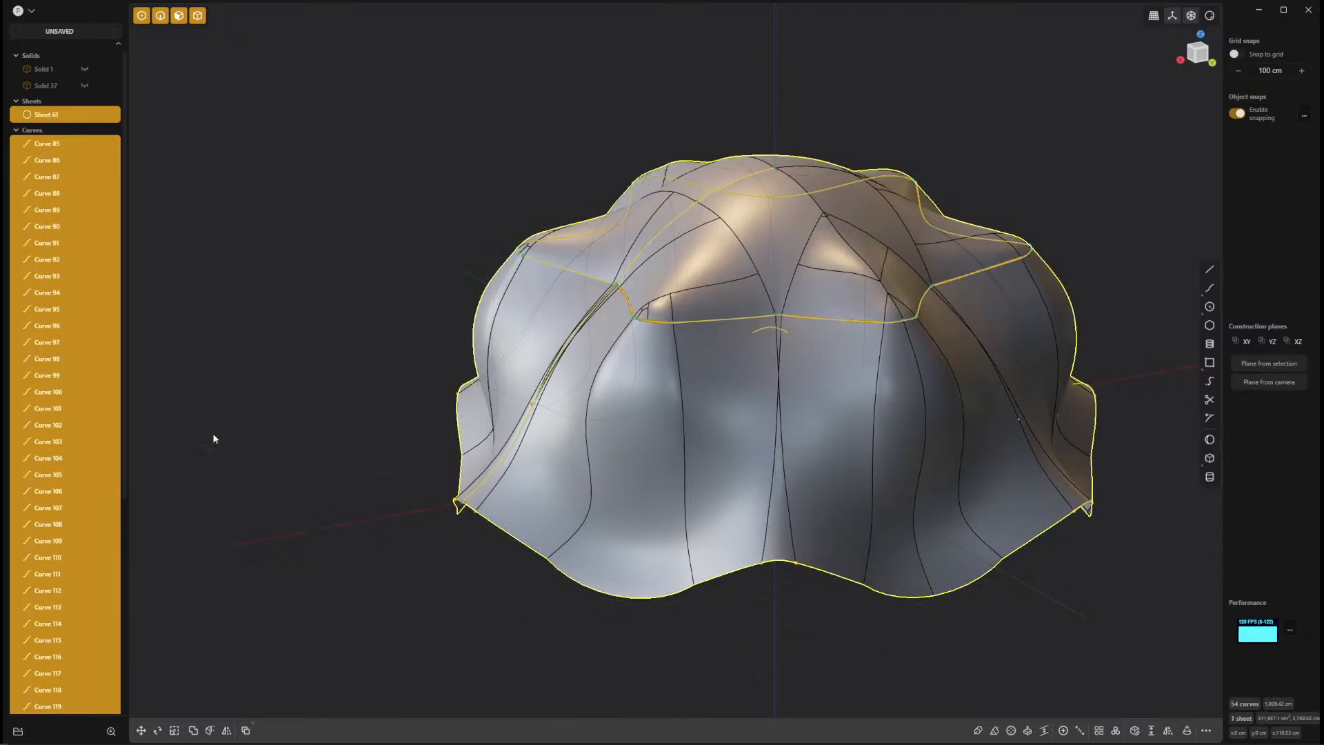
pyautogui.click(77, 144)
pyautogui.scroll(-5, 72, 578)
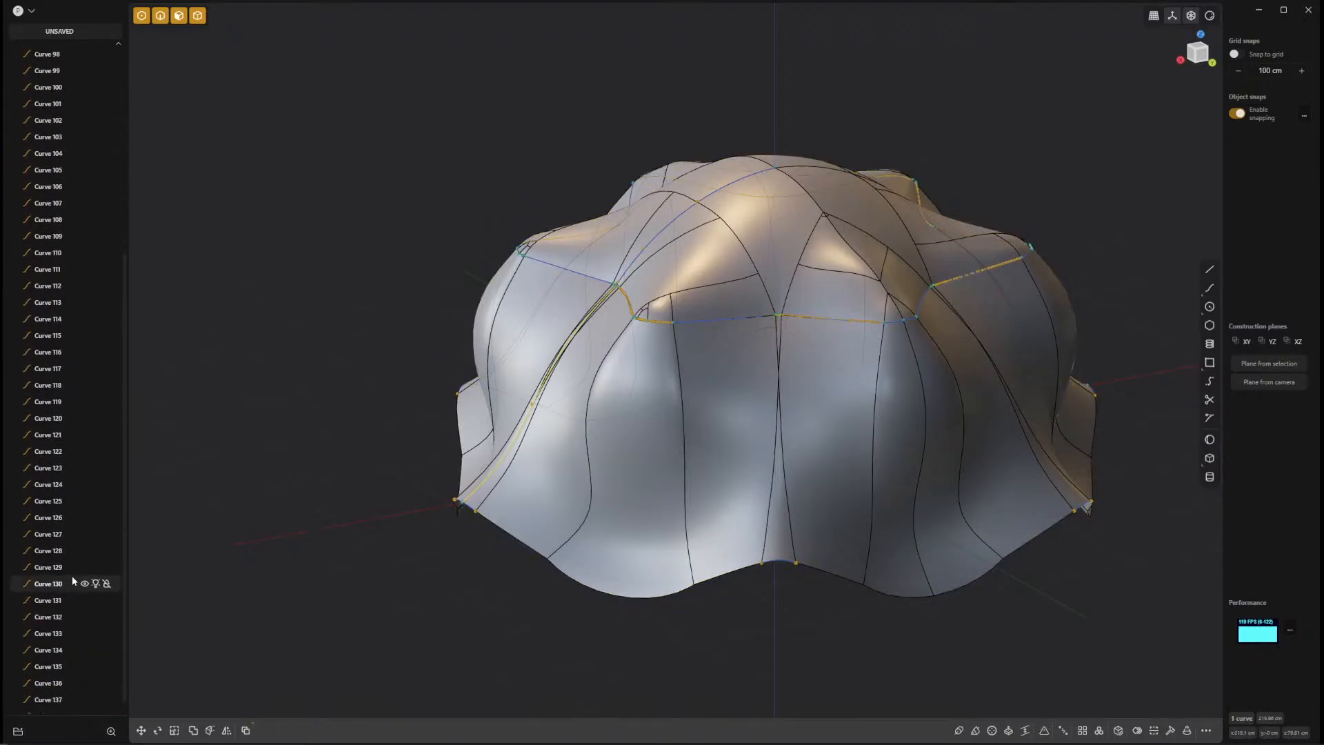
pyautogui.keyDown('shift'); pyautogui.click(62, 690); pyautogui.keyUp('shift')
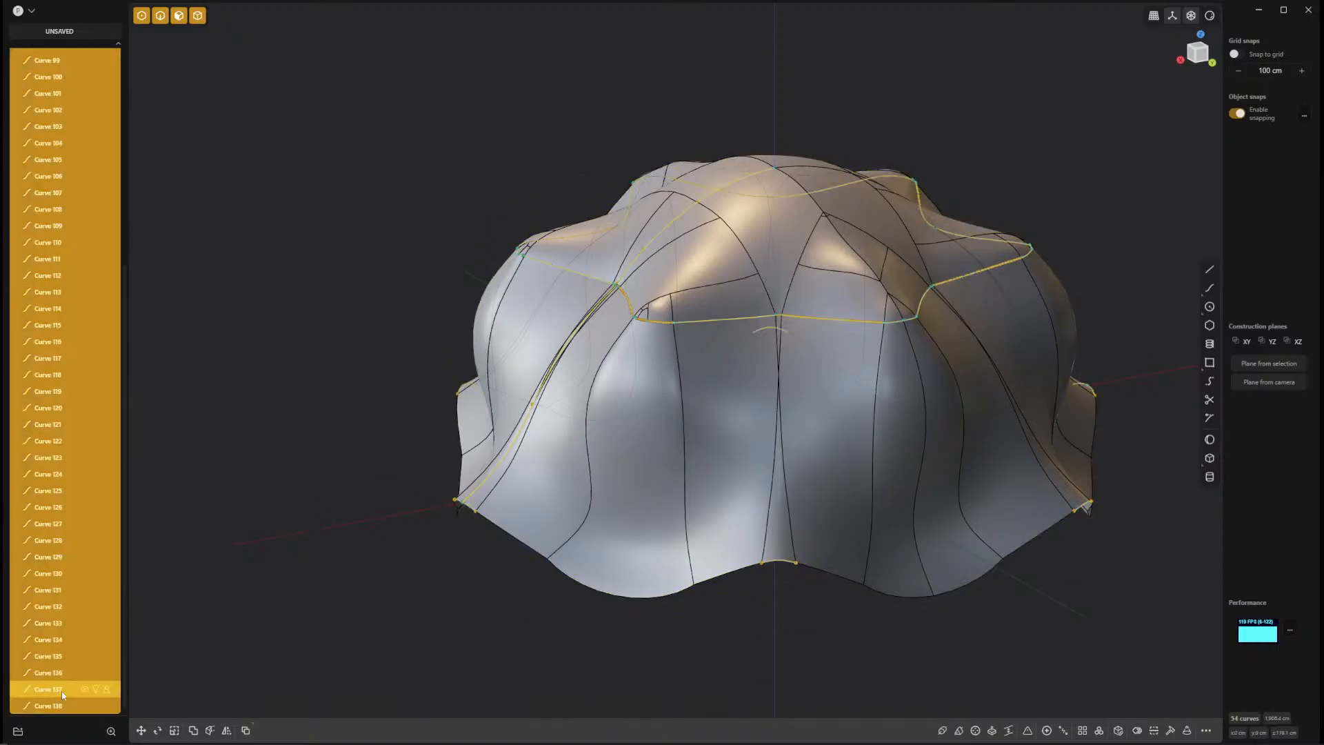
pyautogui.press('Delete')
# Start a fillet edge selection on one vertical seam, picking its lower edges from the rim upwards.
pyautogui.moveTo(333, 578)
pyautogui.mouseDown(button='middle')
pyautogui.moveTo(381, 496)
pyautogui.moveTo(421, 538)
pyautogui.moveTo(430, 445)
pyautogui.mouseUp(button='middle')
pyautogui.click(425, 430)
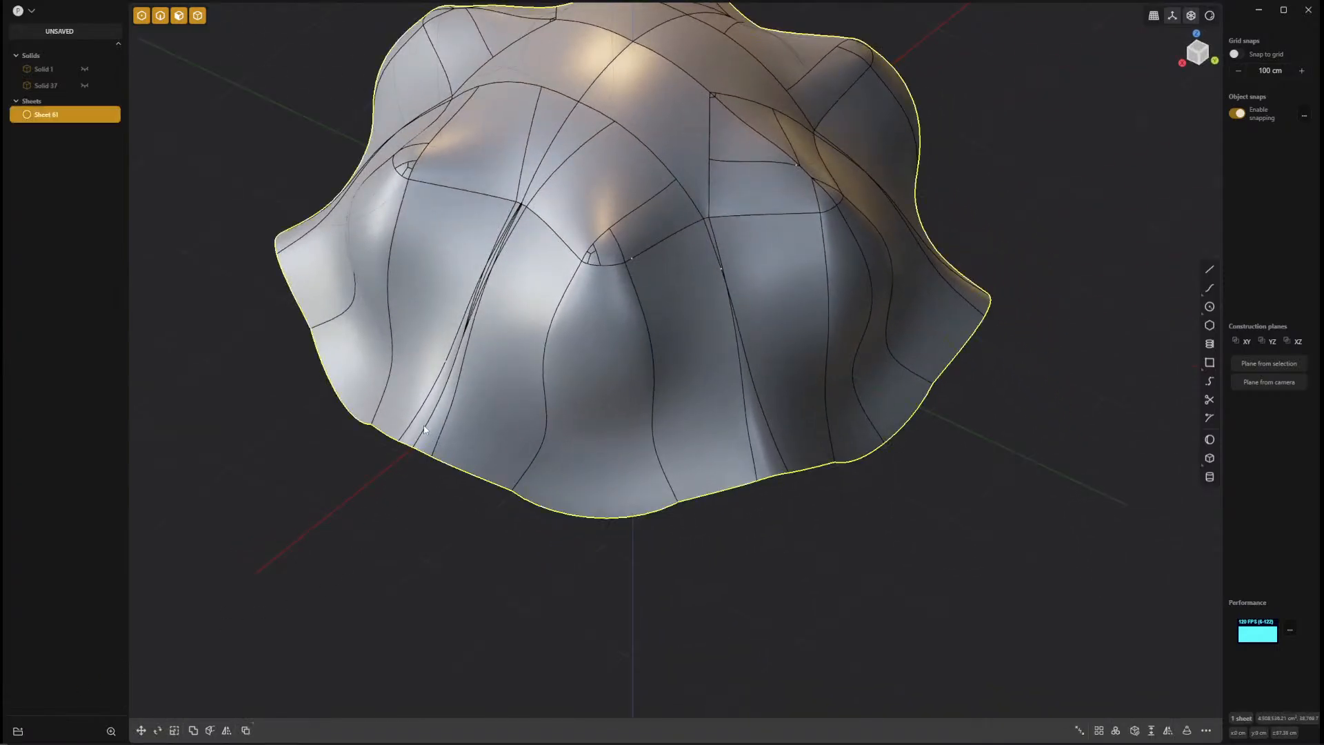
pyautogui.click(426, 430)
pyautogui.press('f')
pyautogui.scroll(8, 503, 408)
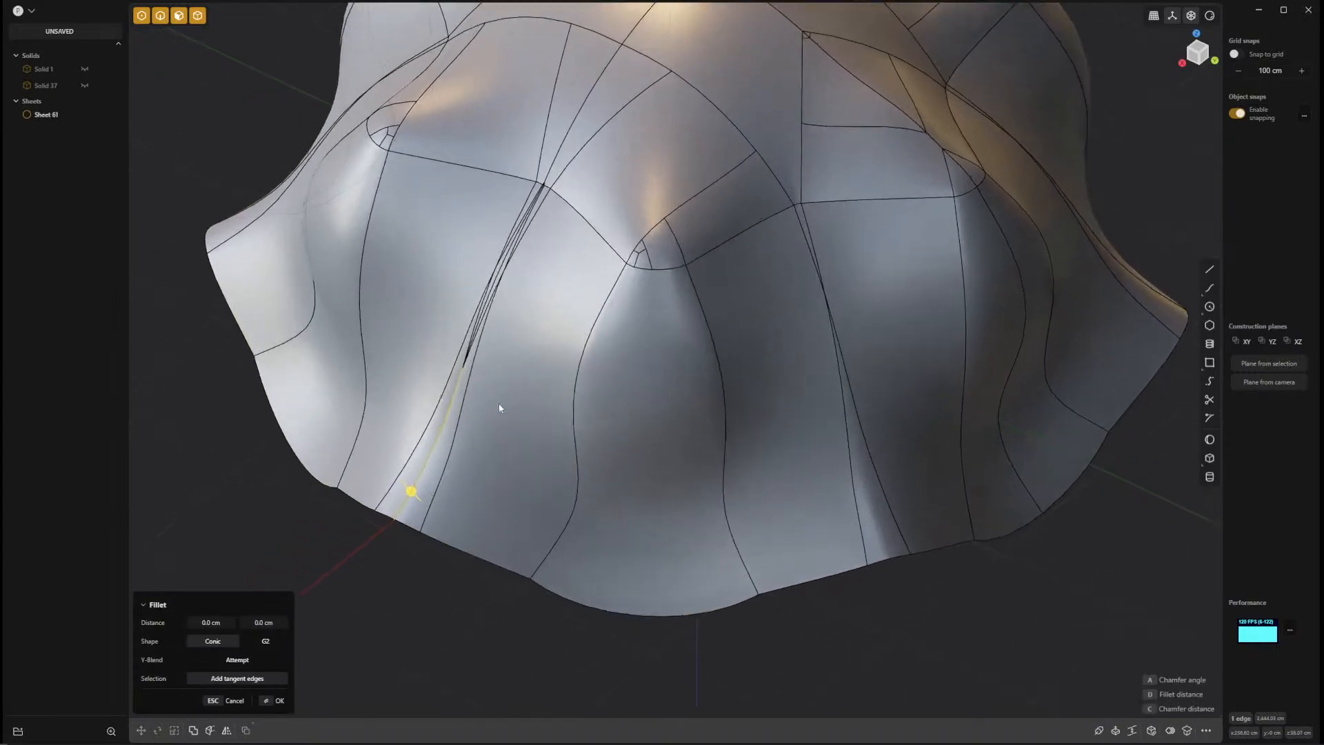
pyautogui.click(483, 452)
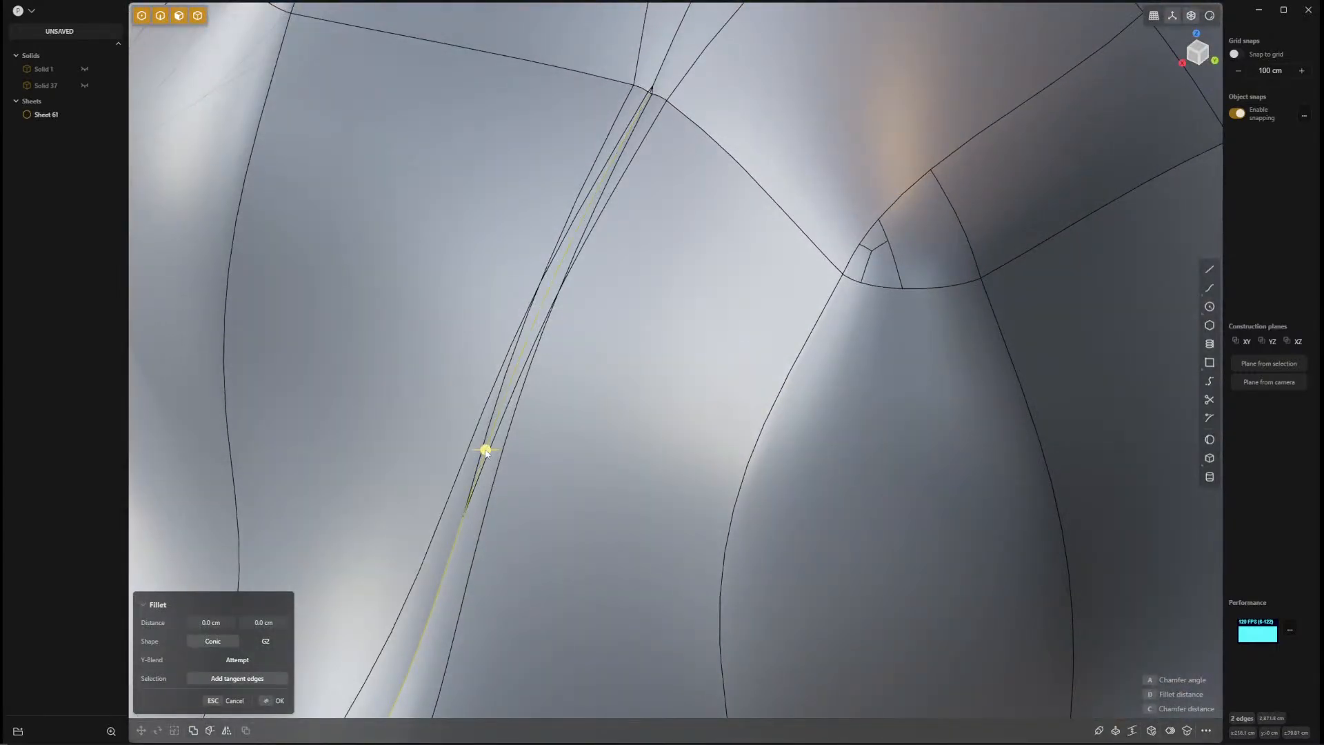
# Add the short edge at the crease junction and the upper seam edges up to the crown, keeping the selection without filleting.
pyautogui.scroll(10, 659, 83)
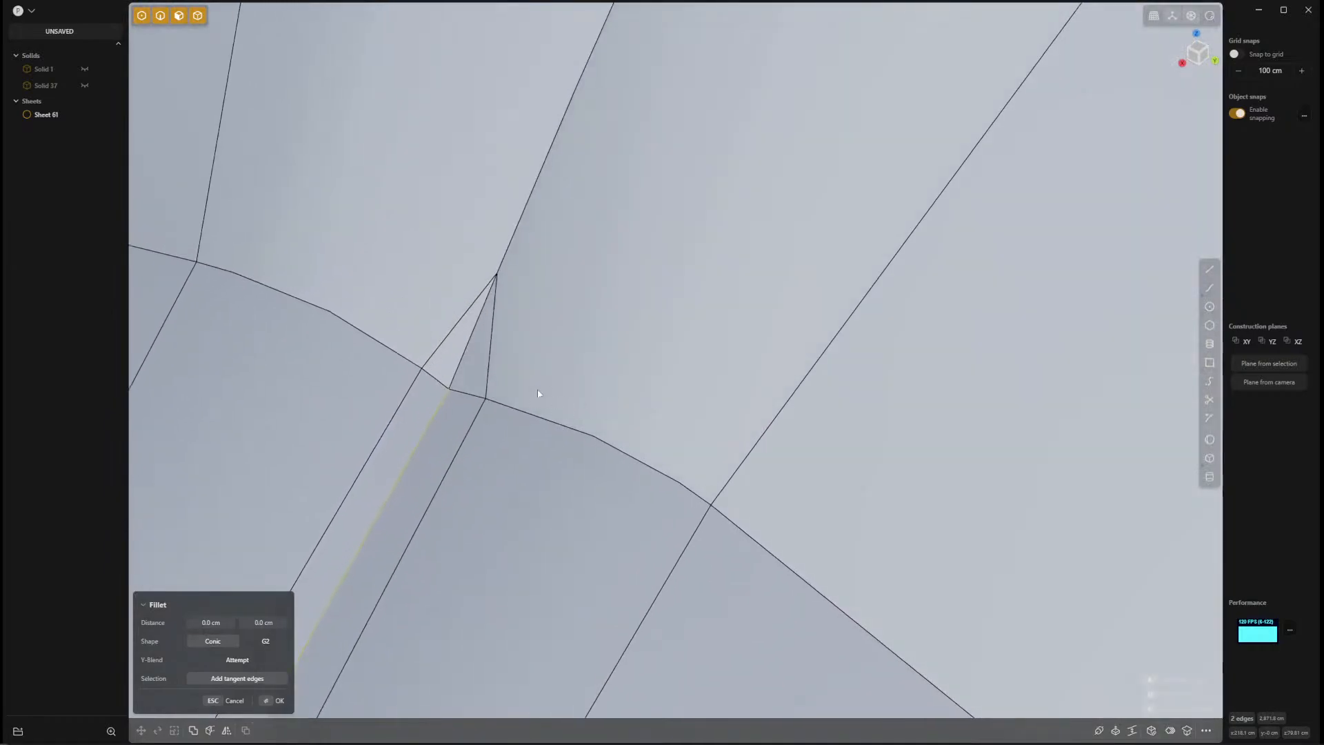
pyautogui.click(462, 361)
pyautogui.click(539, 180)
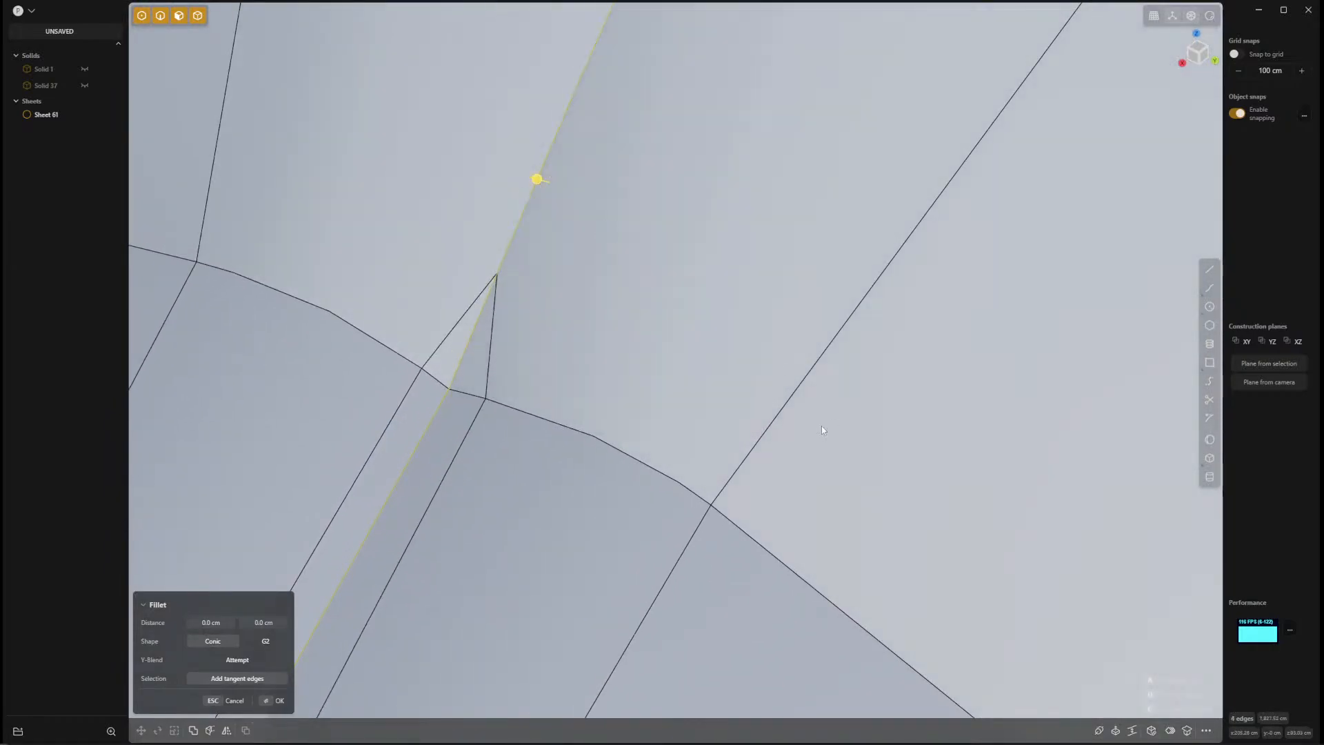
pyautogui.scroll(-10, 539, 181)
pyautogui.scroll(3, 816, 419)
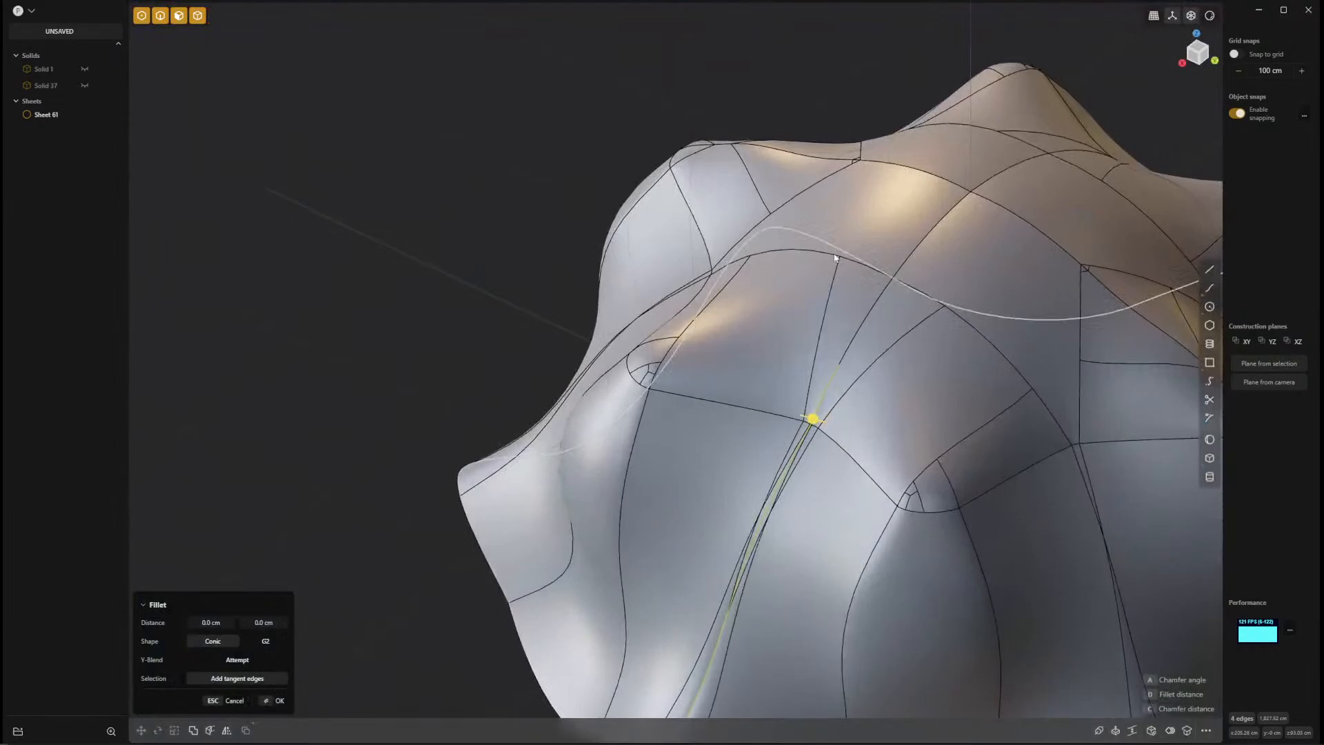
pyautogui.click(856, 335)
pyautogui.click(910, 264)
pyautogui.scroll(3, 862, 345)
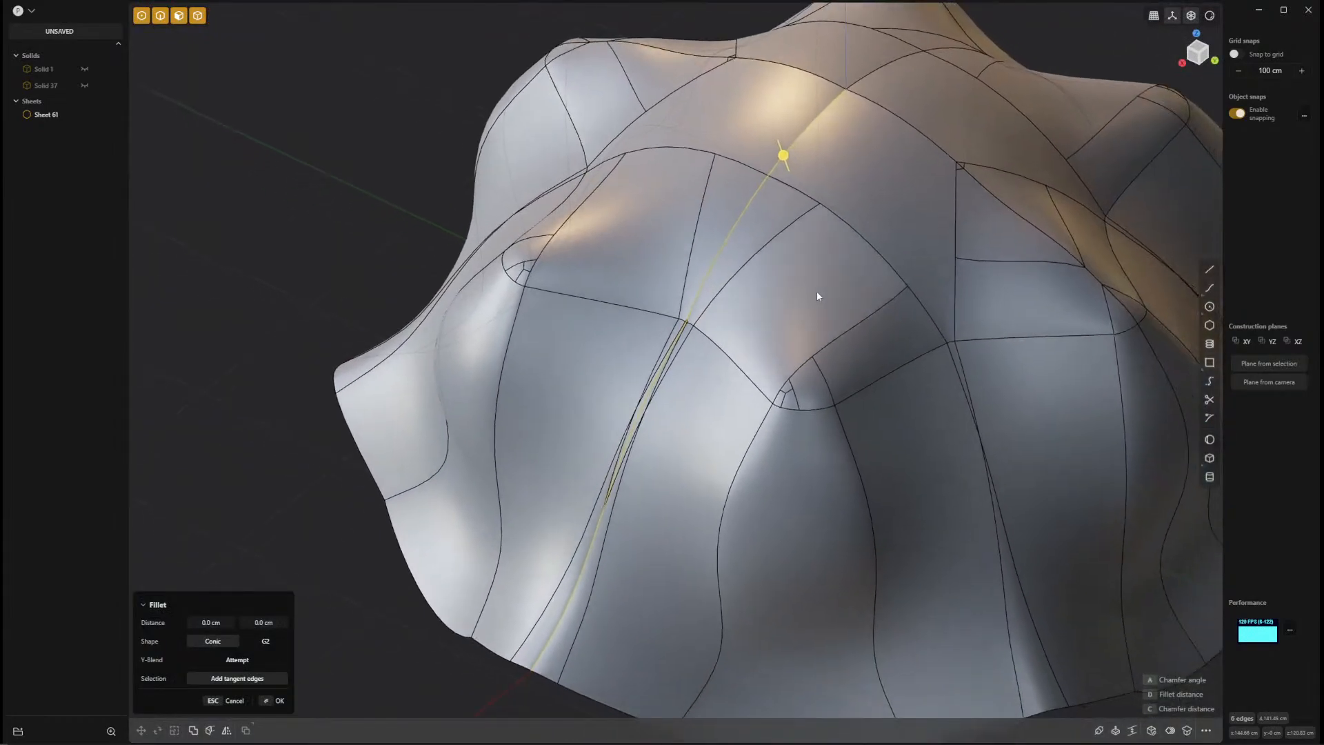
pyautogui.press('Escape')
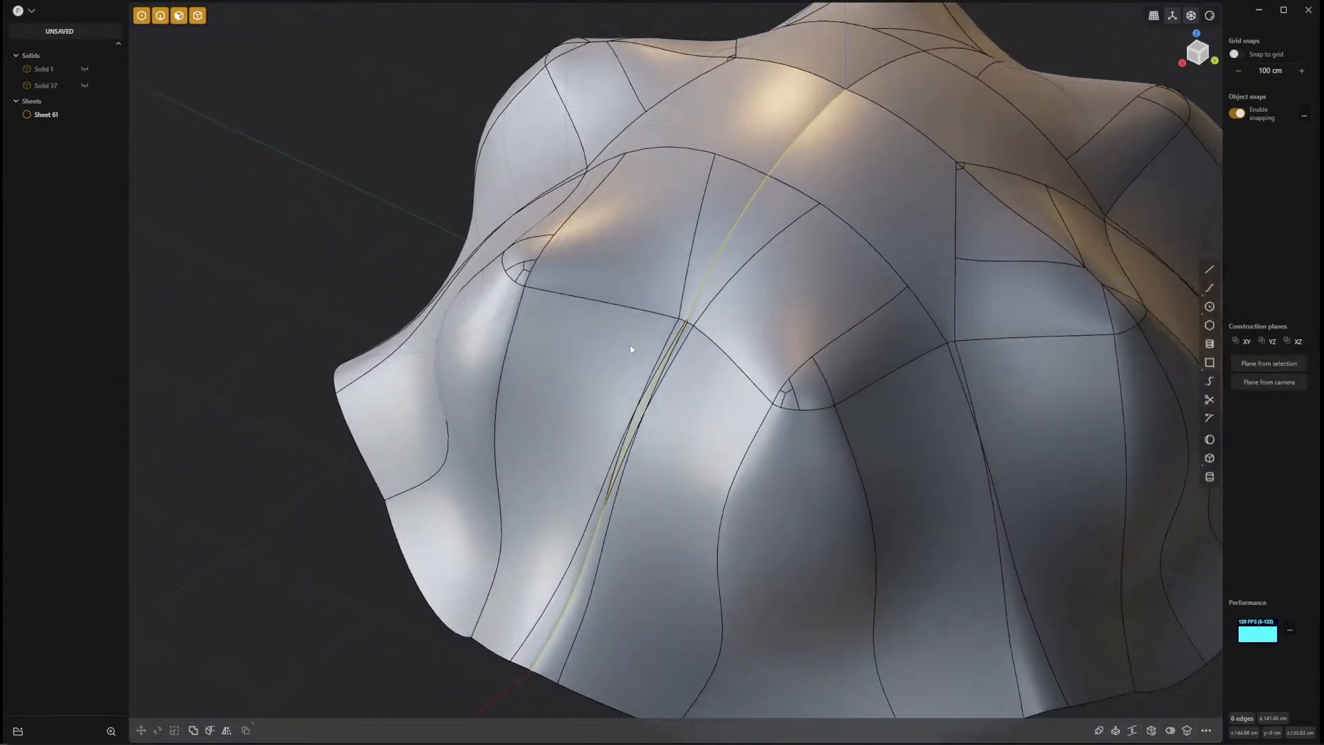
# Duplicate the selected seam edges as a curve in place and clear the selection.
pyautogui.hotkey('shift', 'd')
pyautogui.moveTo(759, 491); pyautogui.dragTo(698, 474, button='middle')
pyautogui.moveTo(736, 408); pyautogui.dragTo(538, 445)
pyautogui.press('Escape')
pyautogui.moveTo(623, 489); pyautogui.dragTo(553, 425, button='middle')
pyautogui.click(639, 597)
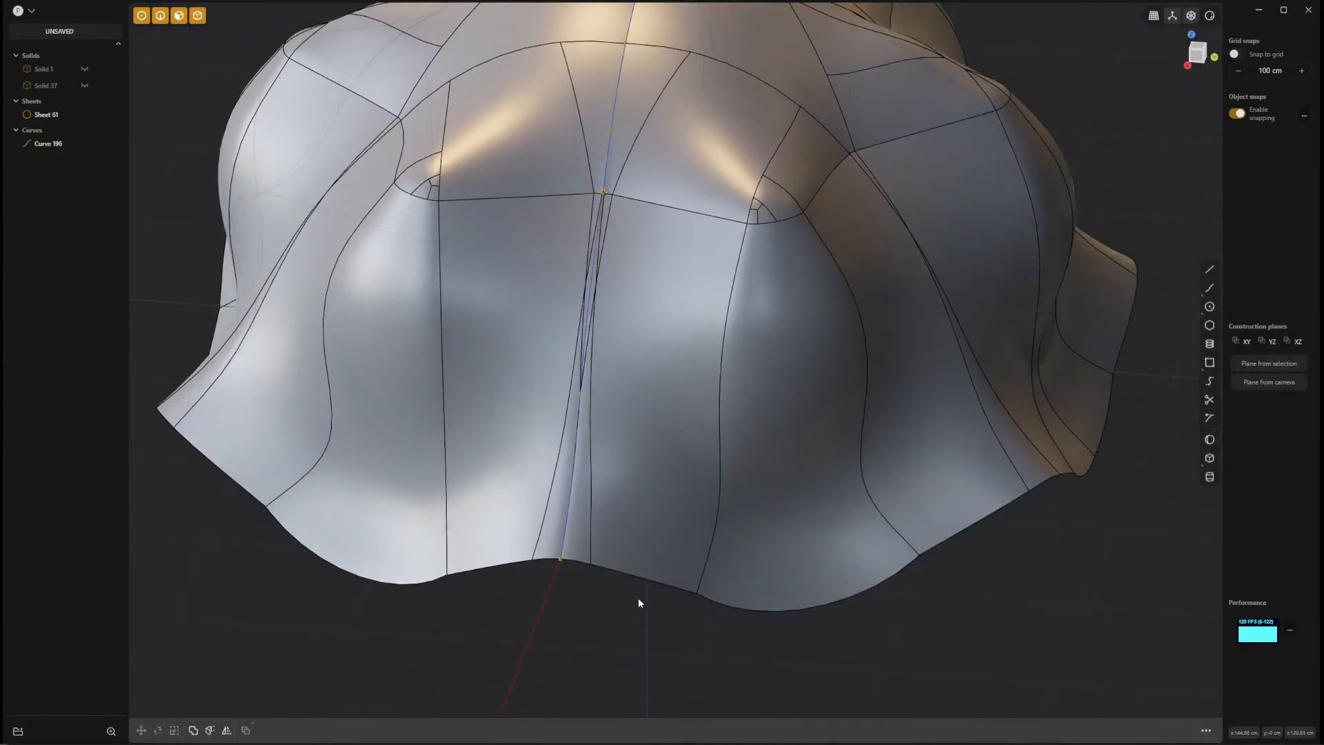
pyautogui.click(643, 580)
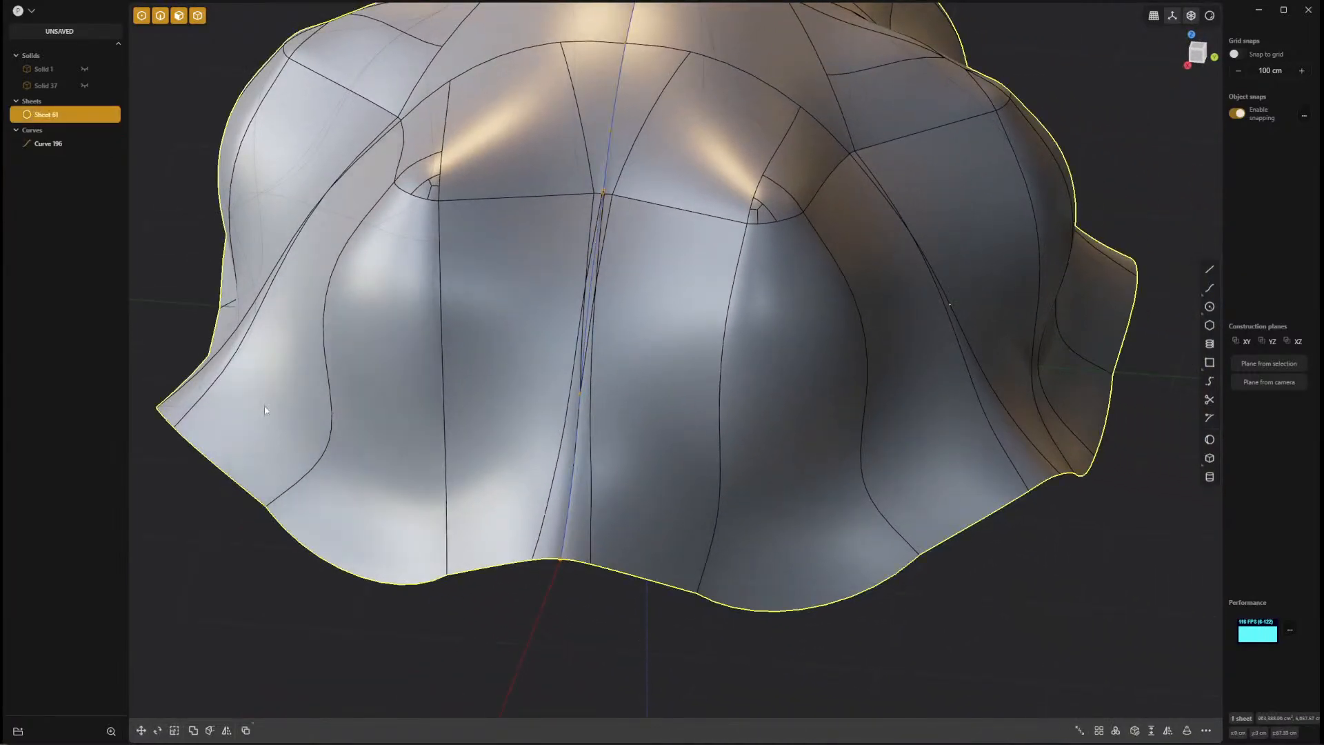
pyautogui.hotkey('ctrl', 'd')
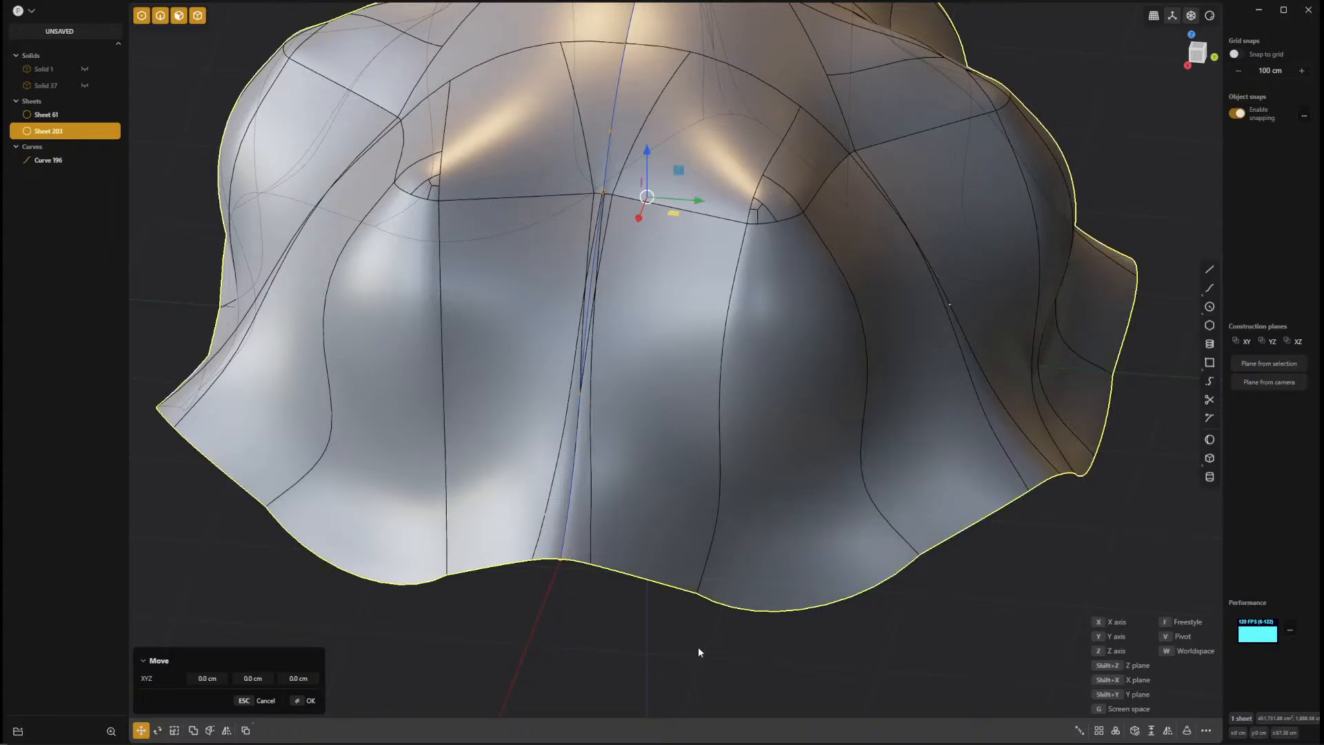
pyautogui.moveTo(699, 652); pyautogui.dragTo(649, 609, button='middle')
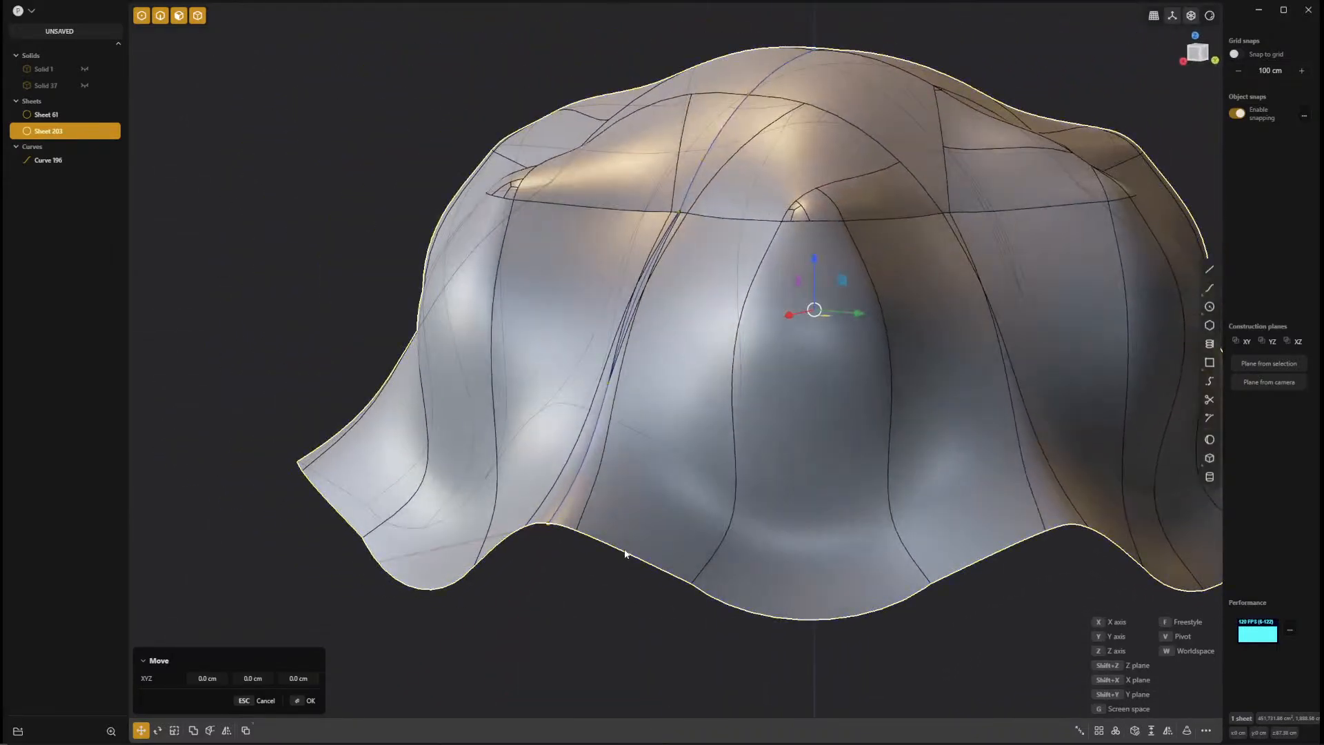
pyautogui.press('Delete')
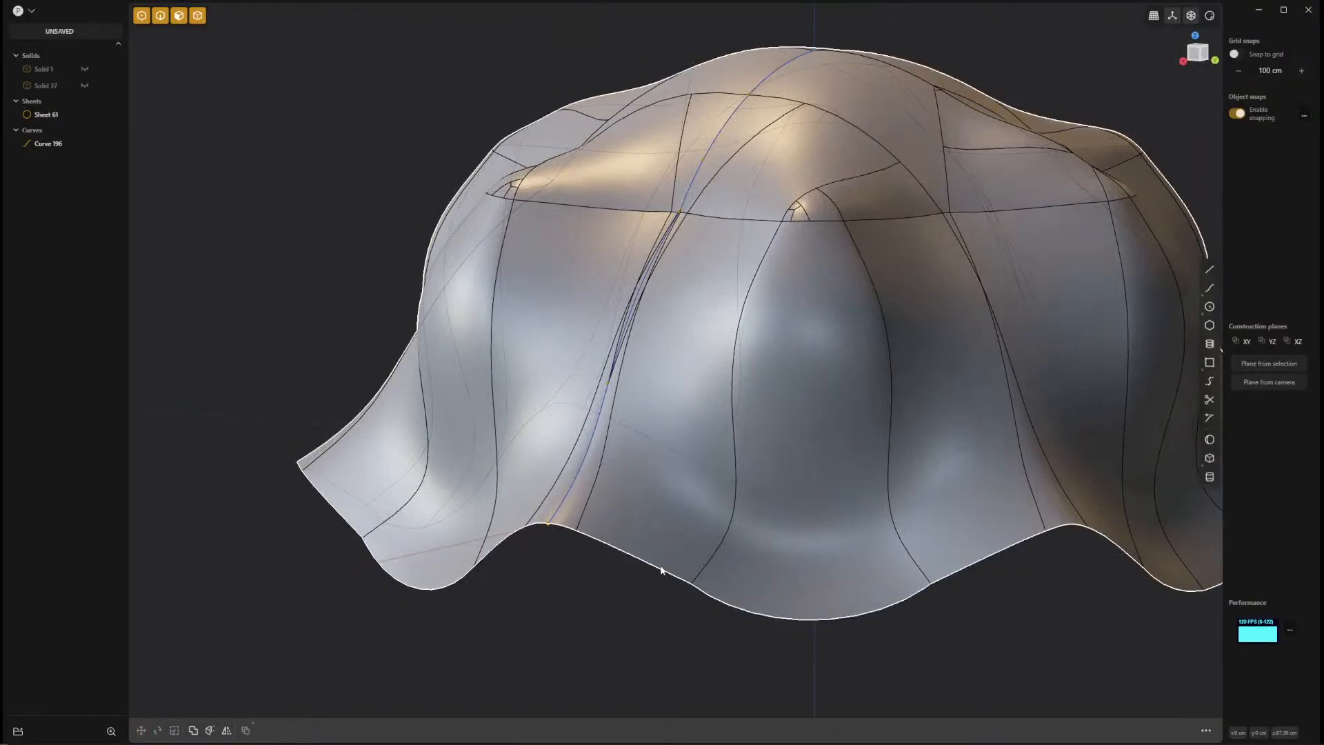
# Duplicate the whole jellyfish sheet in place and hide the original sheet.
pyautogui.click(660, 567)
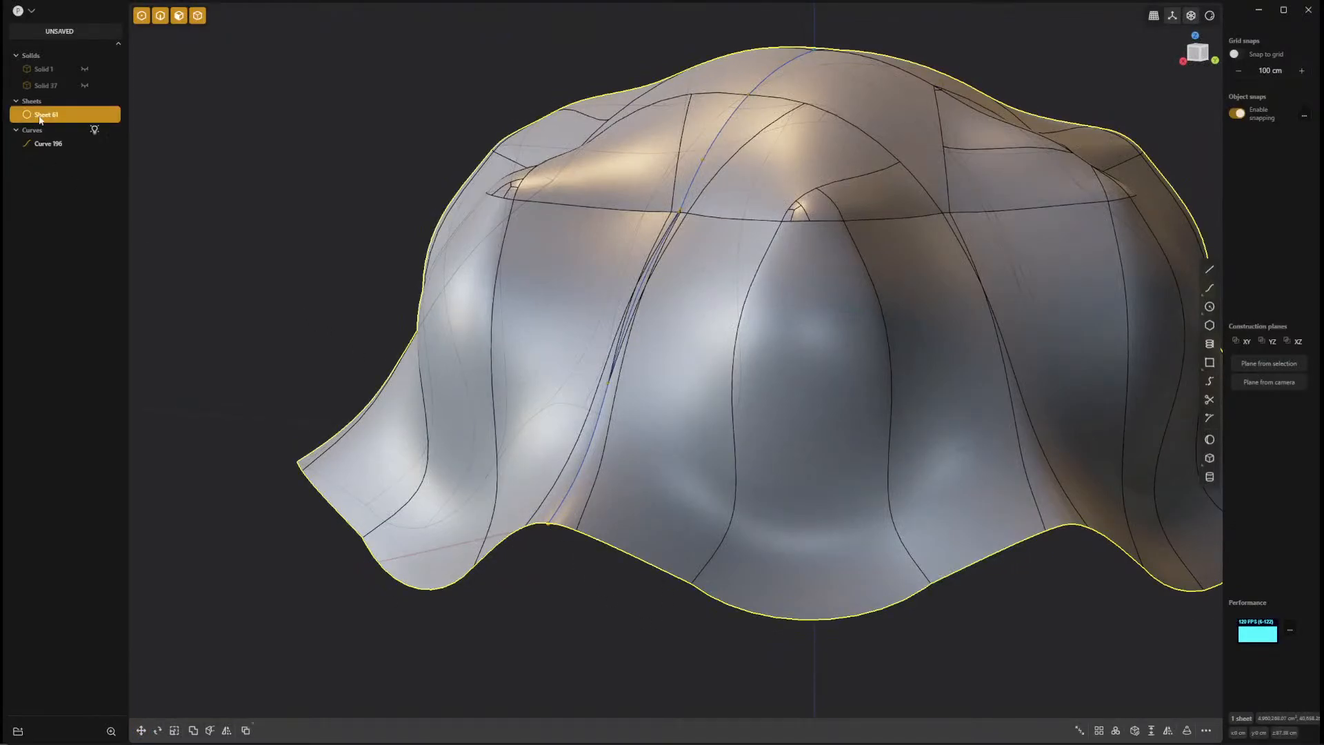
pyautogui.hotkey('ctrl', 'd')
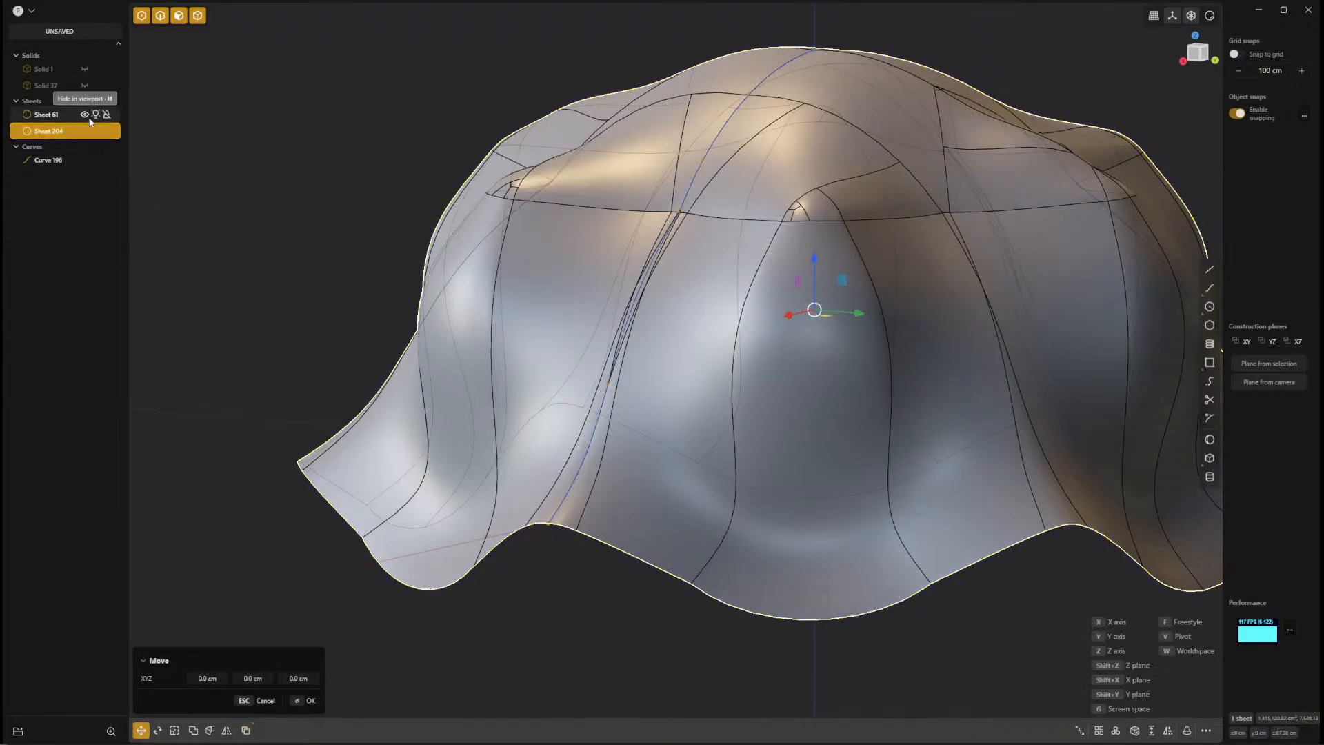
pyautogui.click(85, 115)
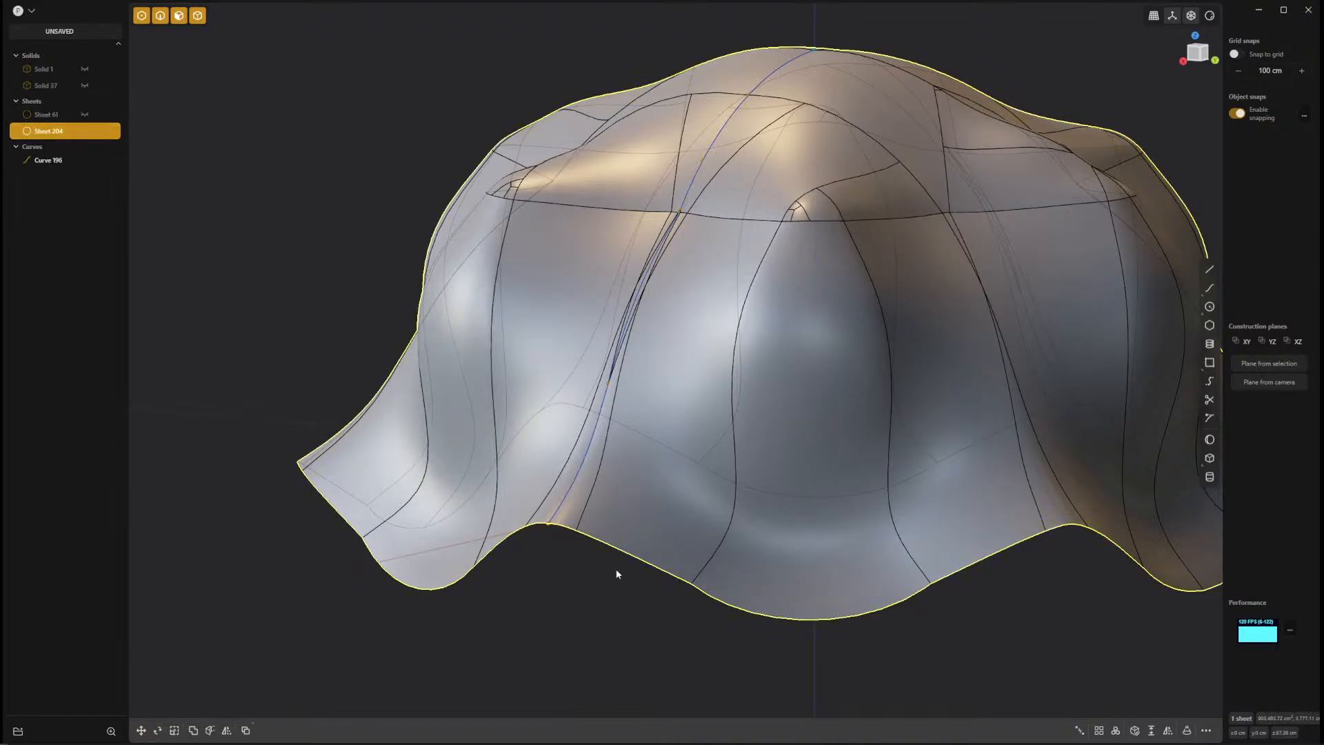
# Select the complete lower rim edge loop of the duplicated sheet and duplicate it as a curve.
pyautogui.press('2')
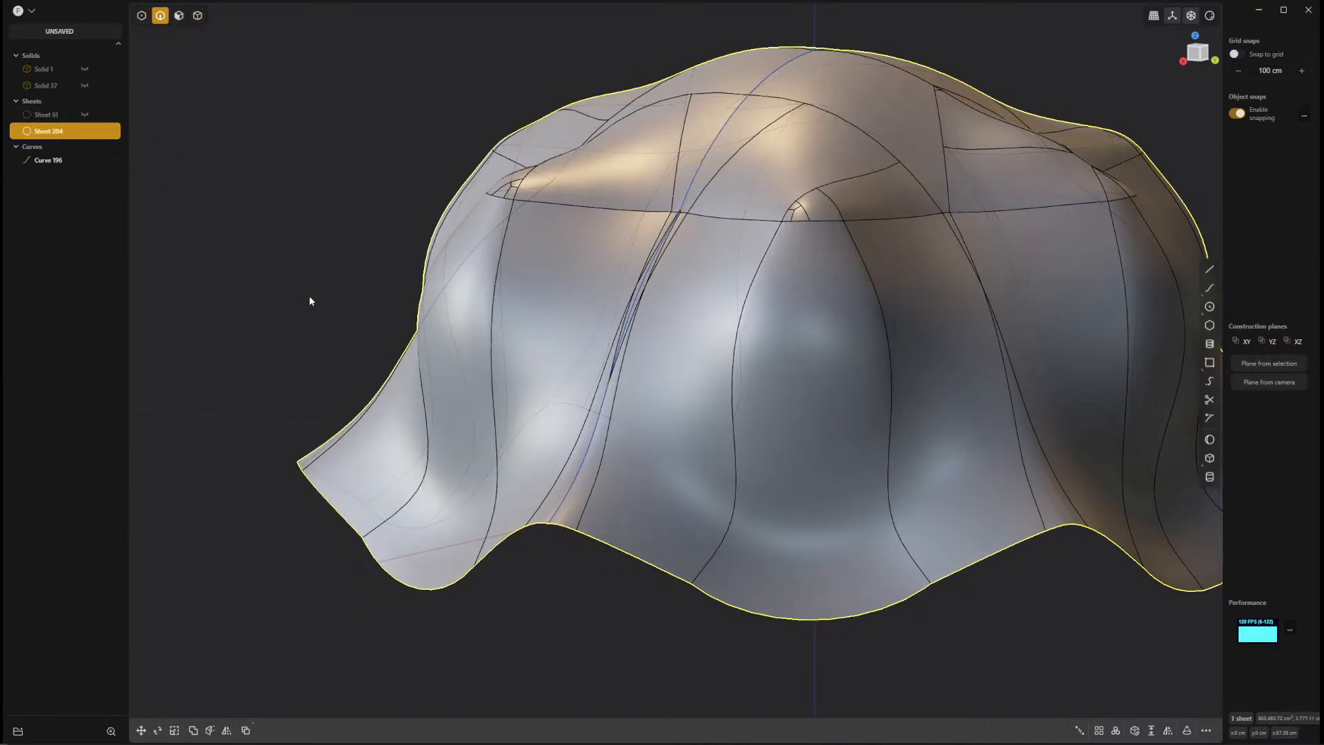
pyautogui.click(688, 644)
pyautogui.doubleClick(657, 570)
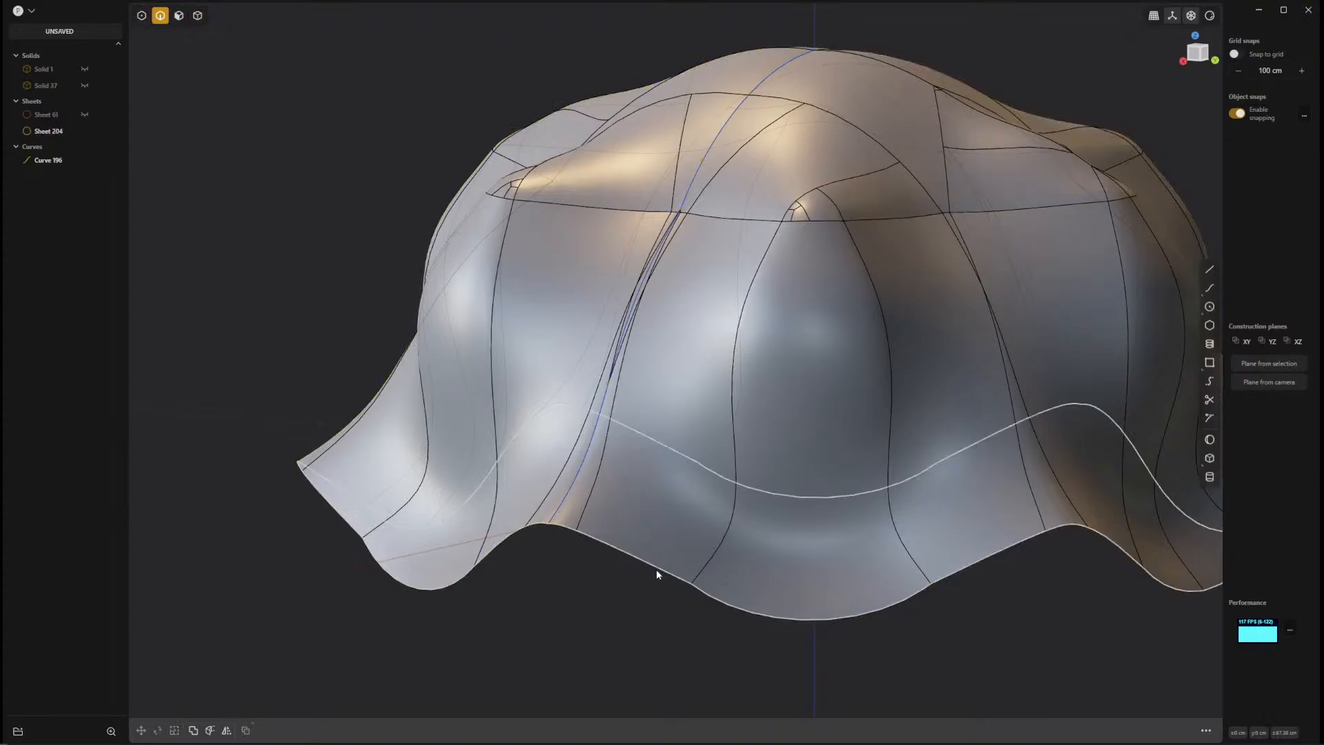
pyautogui.hotkey('shift', 'e')
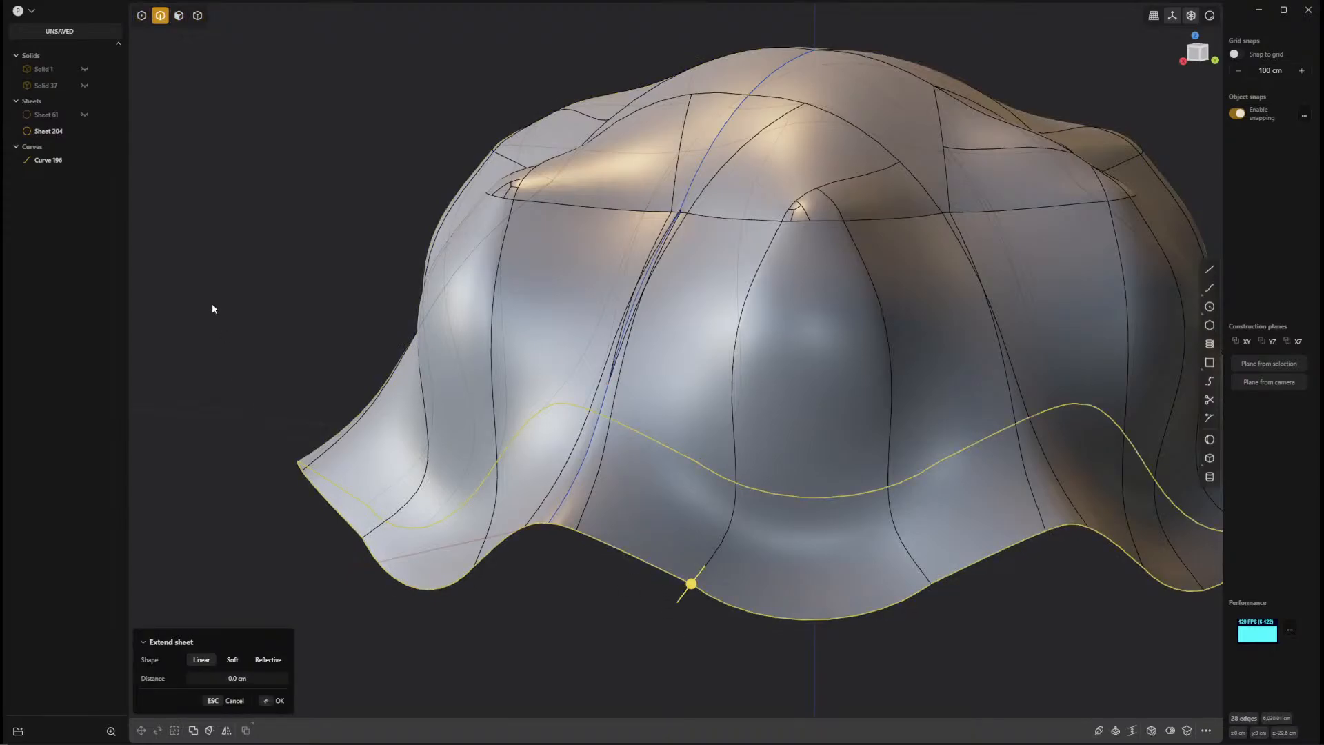
pyautogui.hotkey('ctrl', 'd')
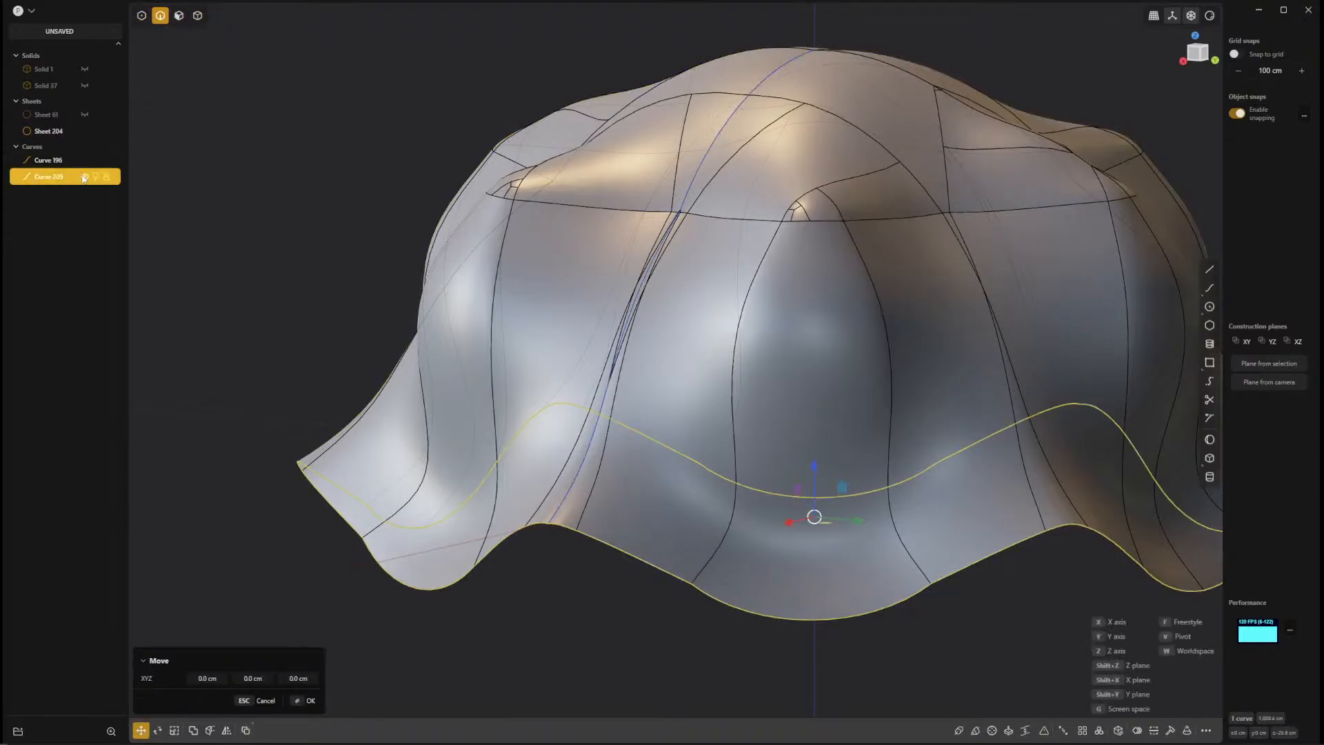
# Select the horizontal crease loop below the crown and duplicate it as a curve in place.
pyautogui.moveTo(605, 443); pyautogui.dragTo(499, 496, button='middle')
pyautogui.doubleClick(610, 245)
pyautogui.press('b')
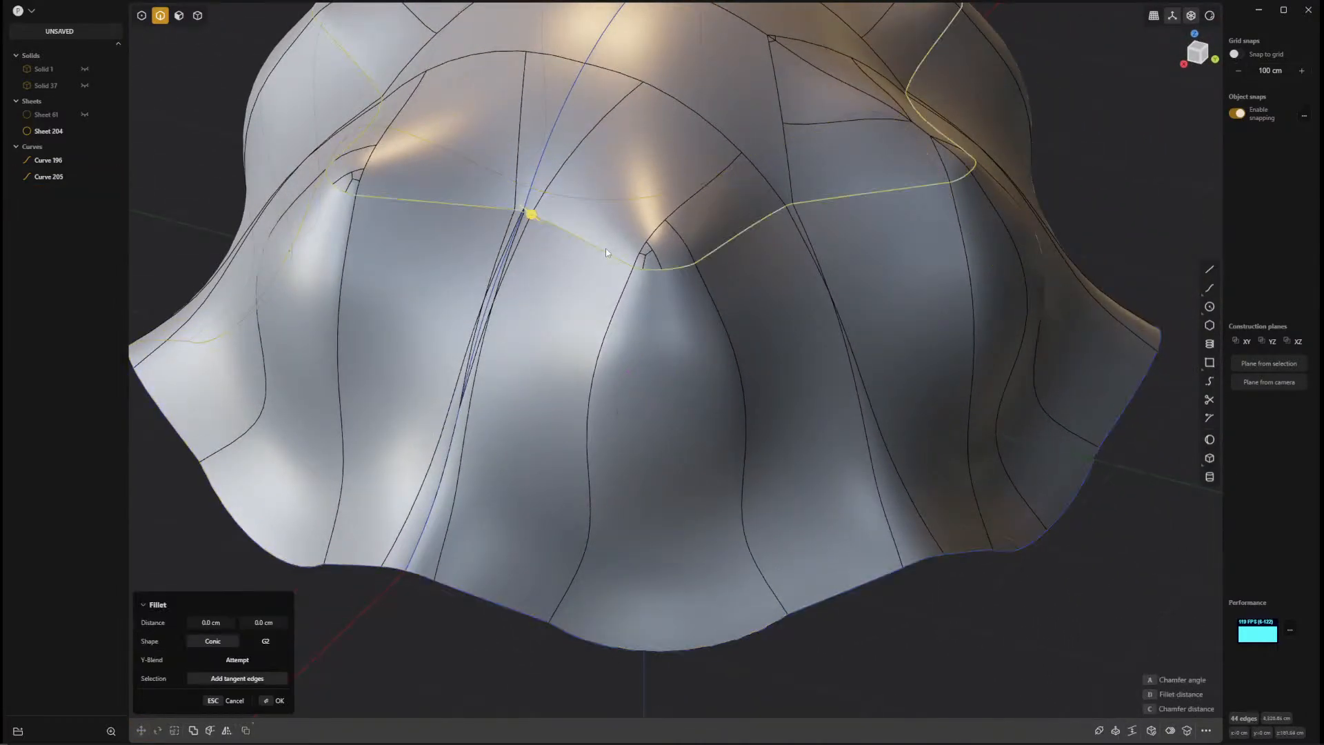
pyautogui.hotkey('ctrl', 'd')
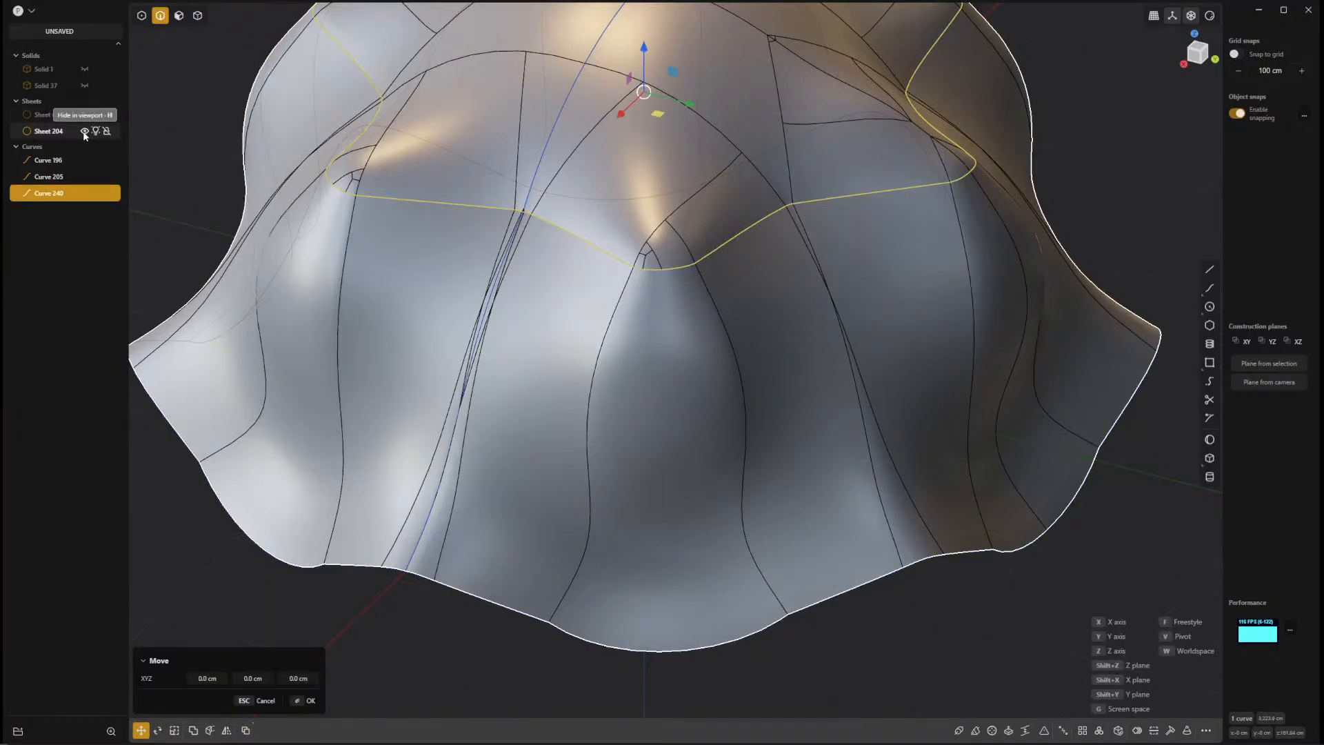
pyautogui.moveTo(824, 404); pyautogui.dragTo(840, 364, button='middle')
pyautogui.scroll(-1, 849, 415)
pyautogui.moveTo(848, 414); pyautogui.dragTo(830, 467, button='middle')
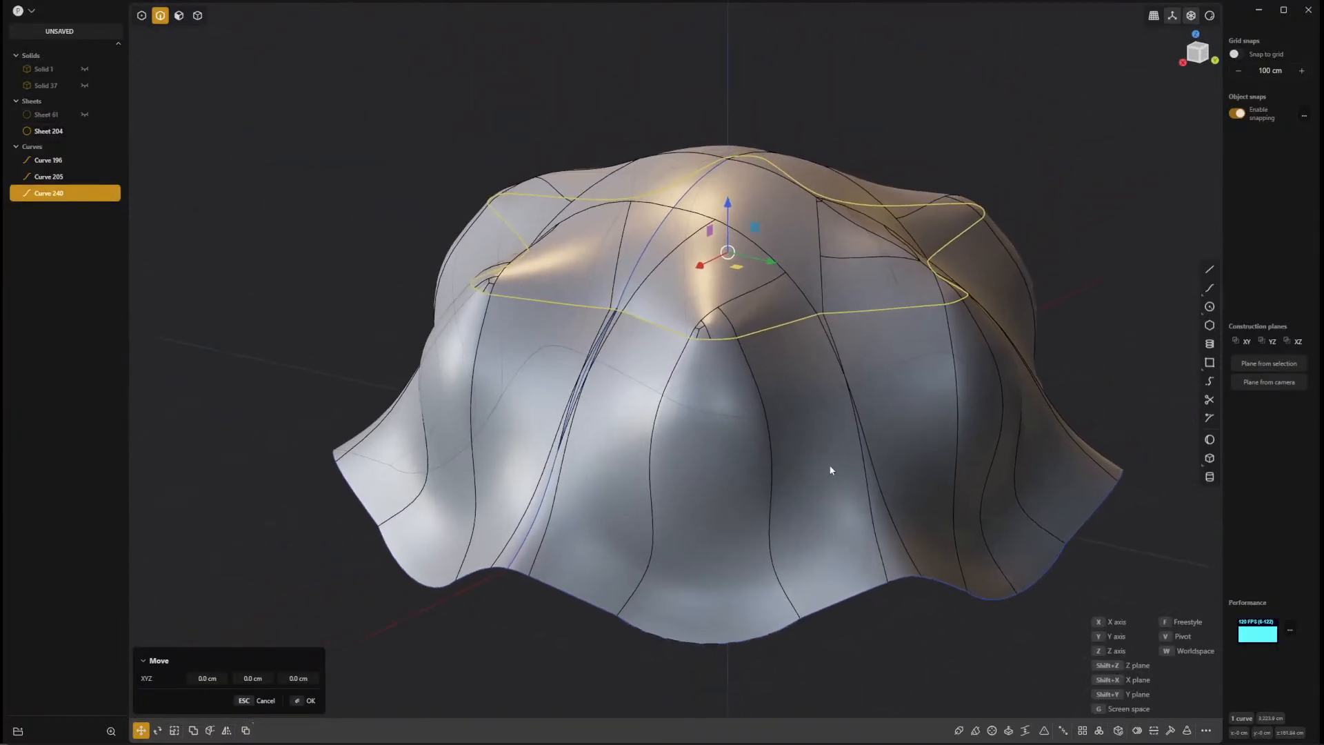
pyautogui.scroll(2, 745, 464)
pyautogui.keyDown('shift'); pyautogui.moveTo(747, 482); pyautogui.dragTo(807, 505, button='middle'); pyautogui.keyUp('shift')
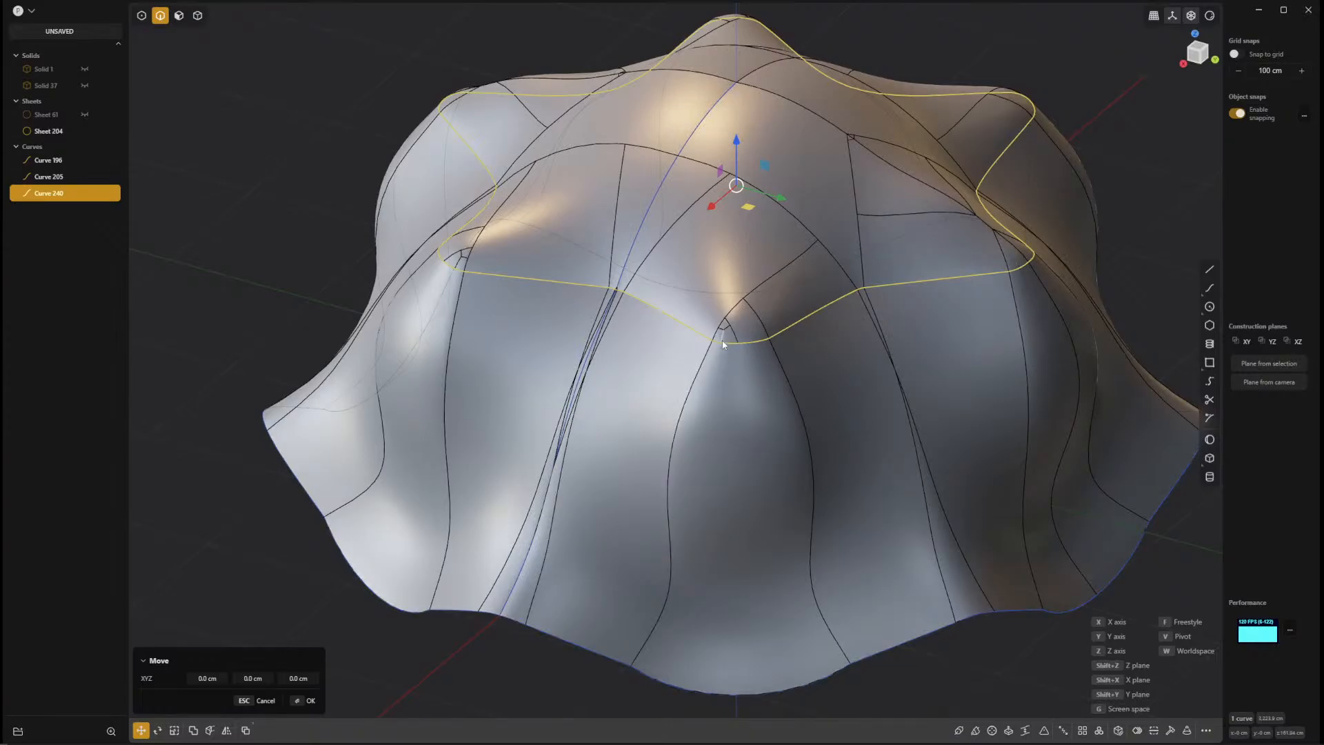
# Hide the duplicated sheet so that only the three extracted curves are displayed.
pyautogui.click(193, 215)
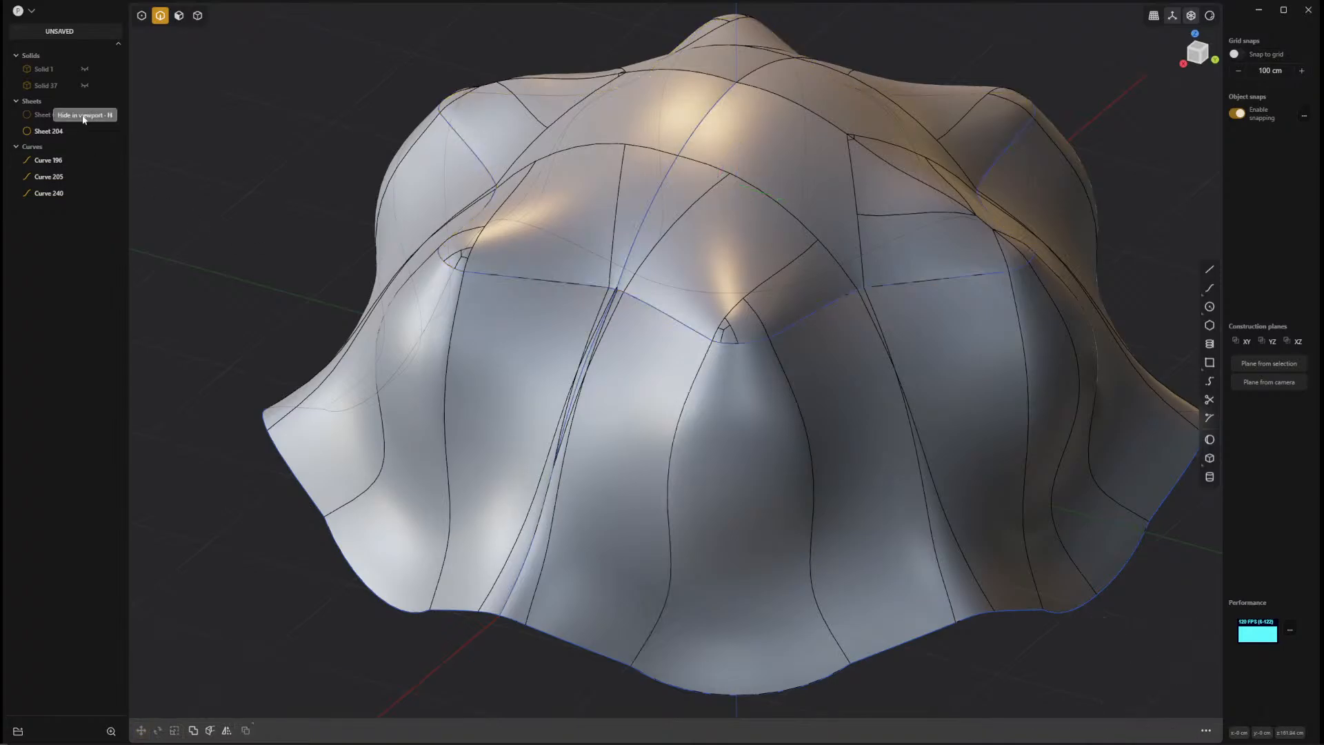
pyautogui.click(83, 131)
pyautogui.moveTo(804, 425); pyautogui.dragTo(733, 467, button='middle')
# Try to loft between the crease loop and lower rim curves, using the vertical seam curve as the guide.
pyautogui.click(684, 399)
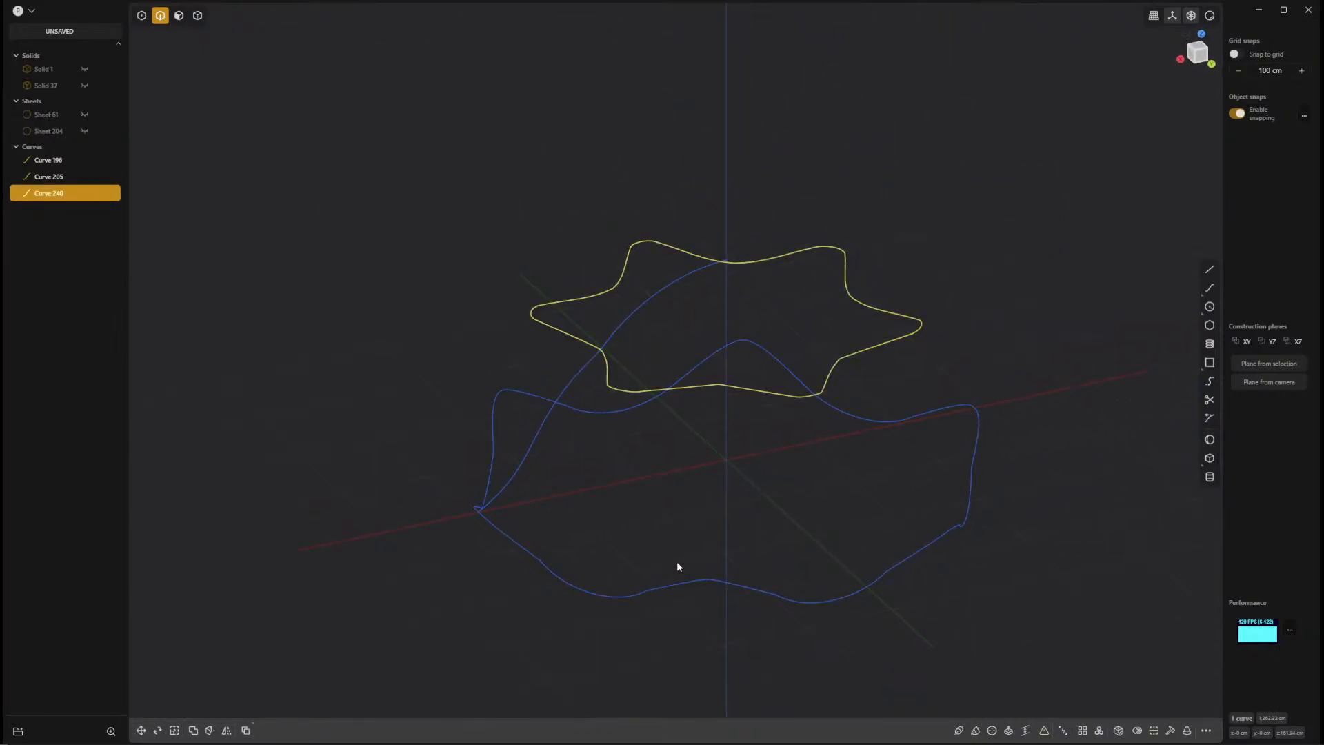
pyautogui.click(679, 584)
pyautogui.press('l')
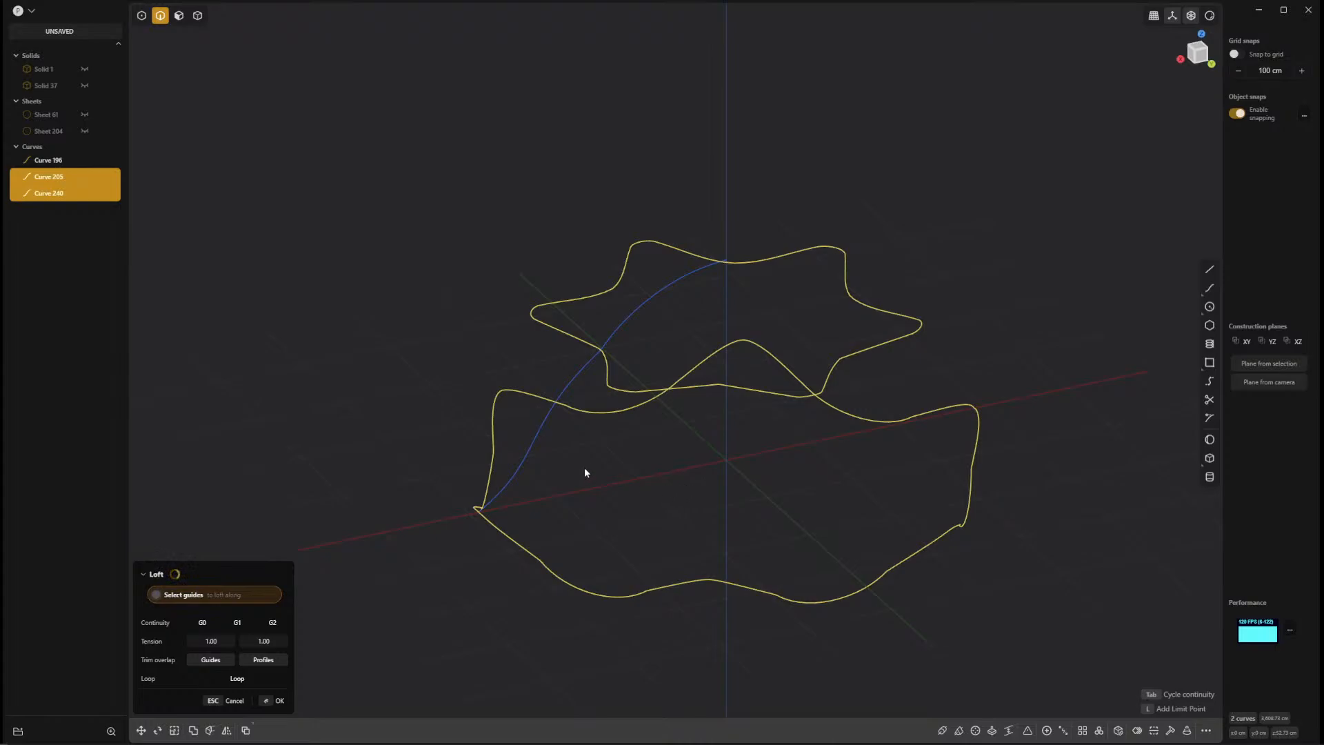
pyautogui.click(552, 412)
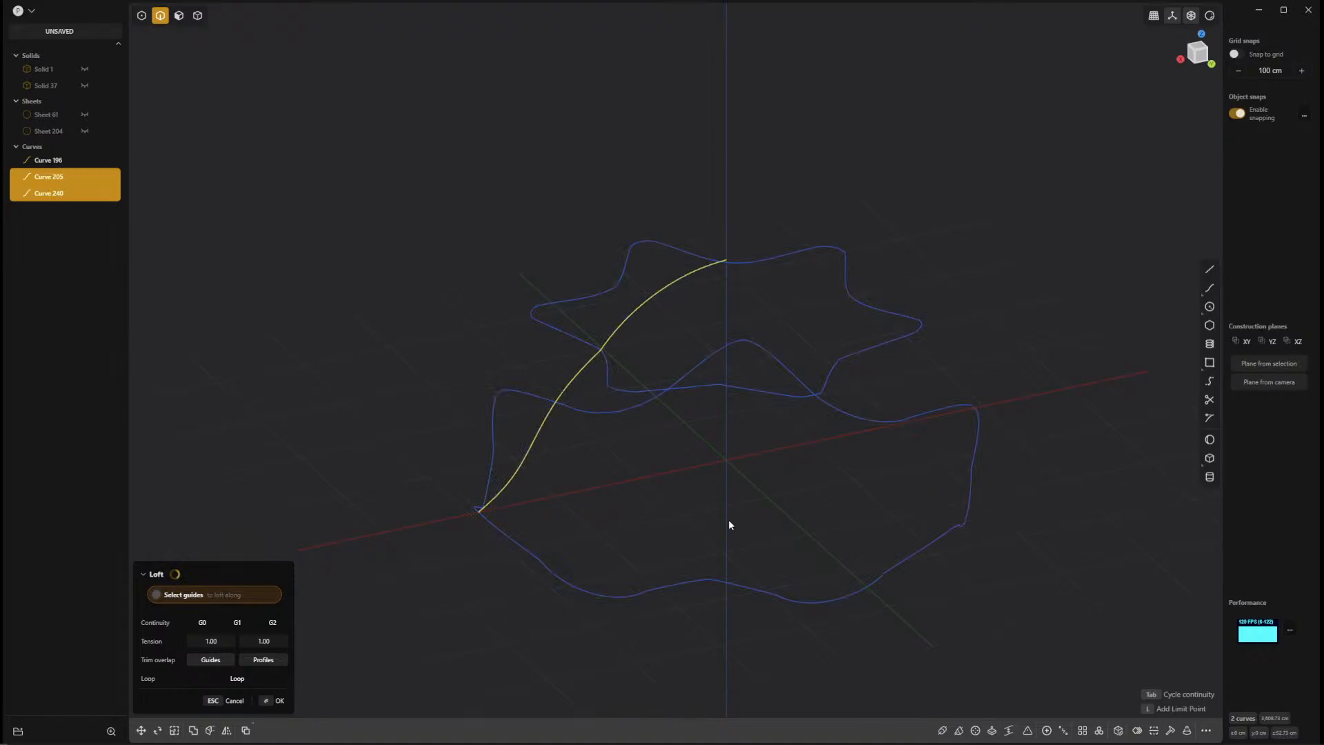
pyautogui.moveTo(728, 520); pyautogui.dragTo(1001, 513, button='middle')
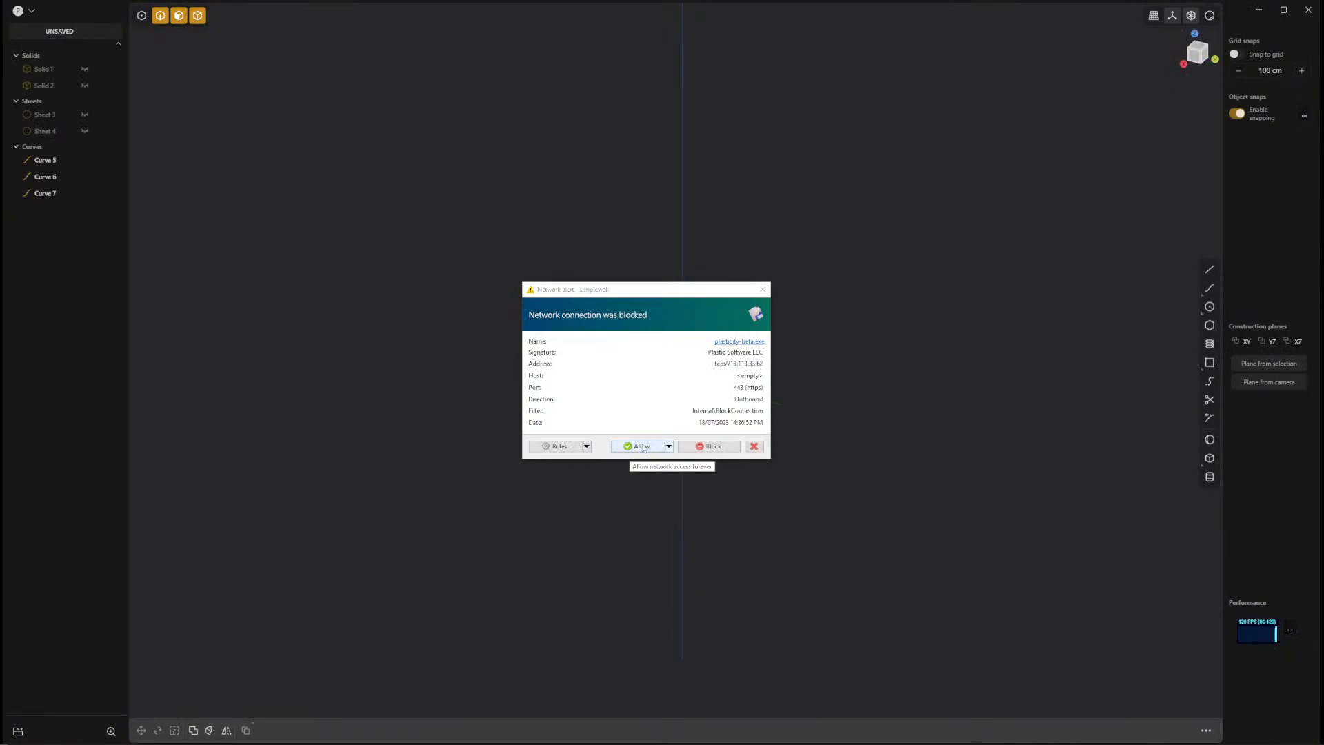
# Allow the modelling program's blocked network connection in the firewall alert.
pyautogui.click(643, 447)
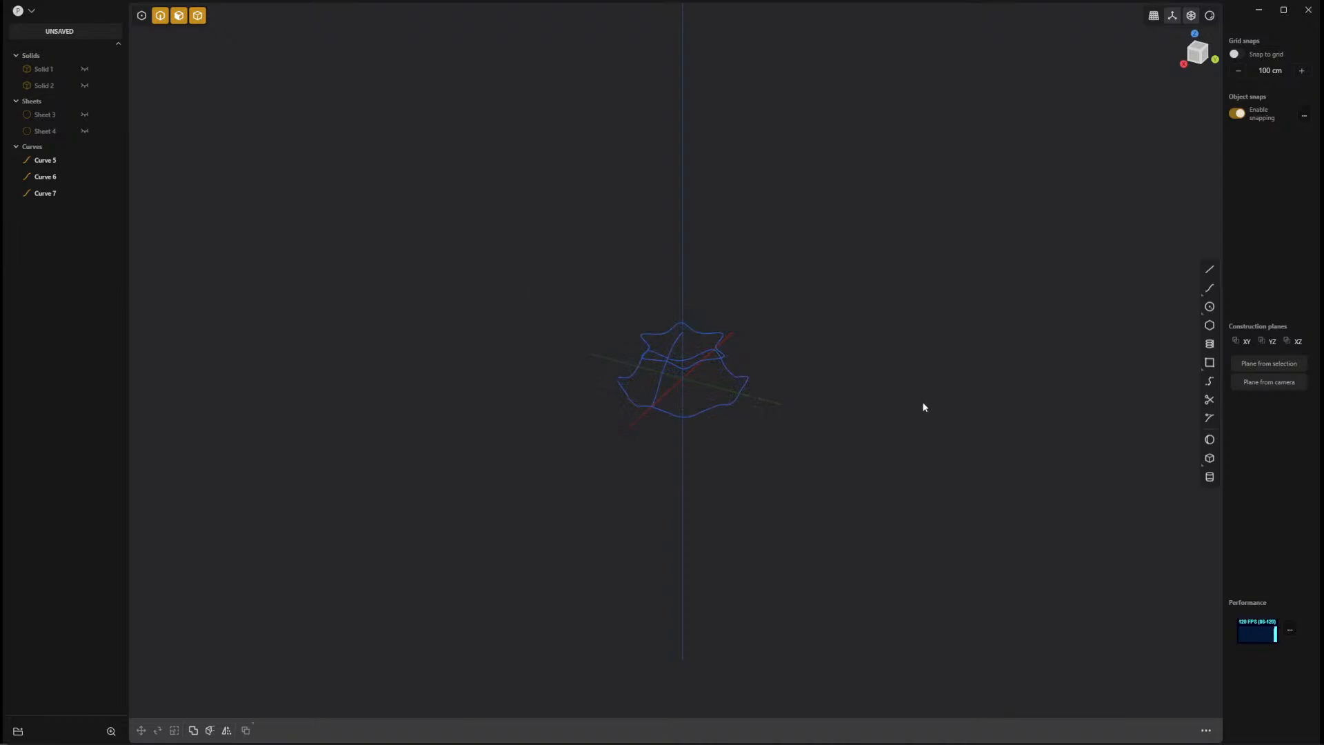
pyautogui.scroll(5, 755, 408)
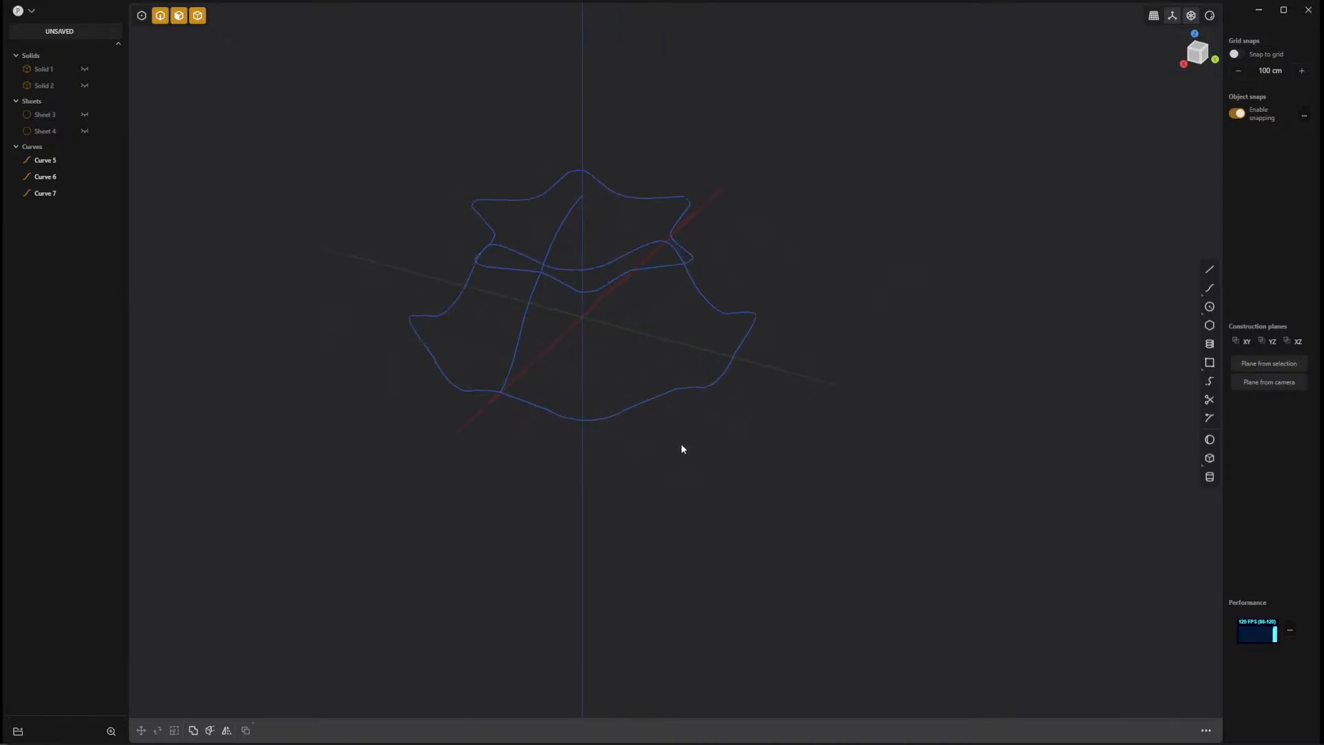
# Rebuild the lower rim curve with the Refit method at a tolerance of 0.00100.
pyautogui.click(656, 400)
pyautogui.scroll(4, 825, 455)
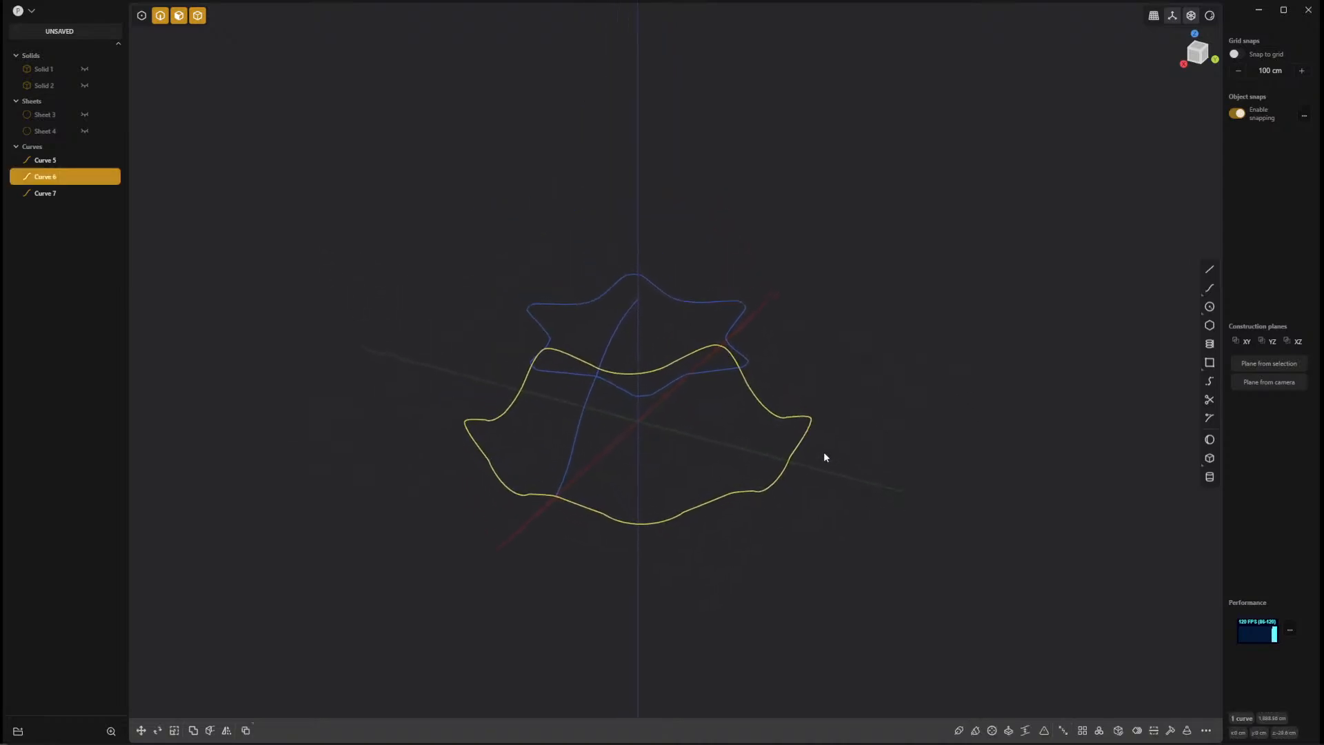
pyautogui.moveTo(889, 523); pyautogui.dragTo(837, 476, button='middle')
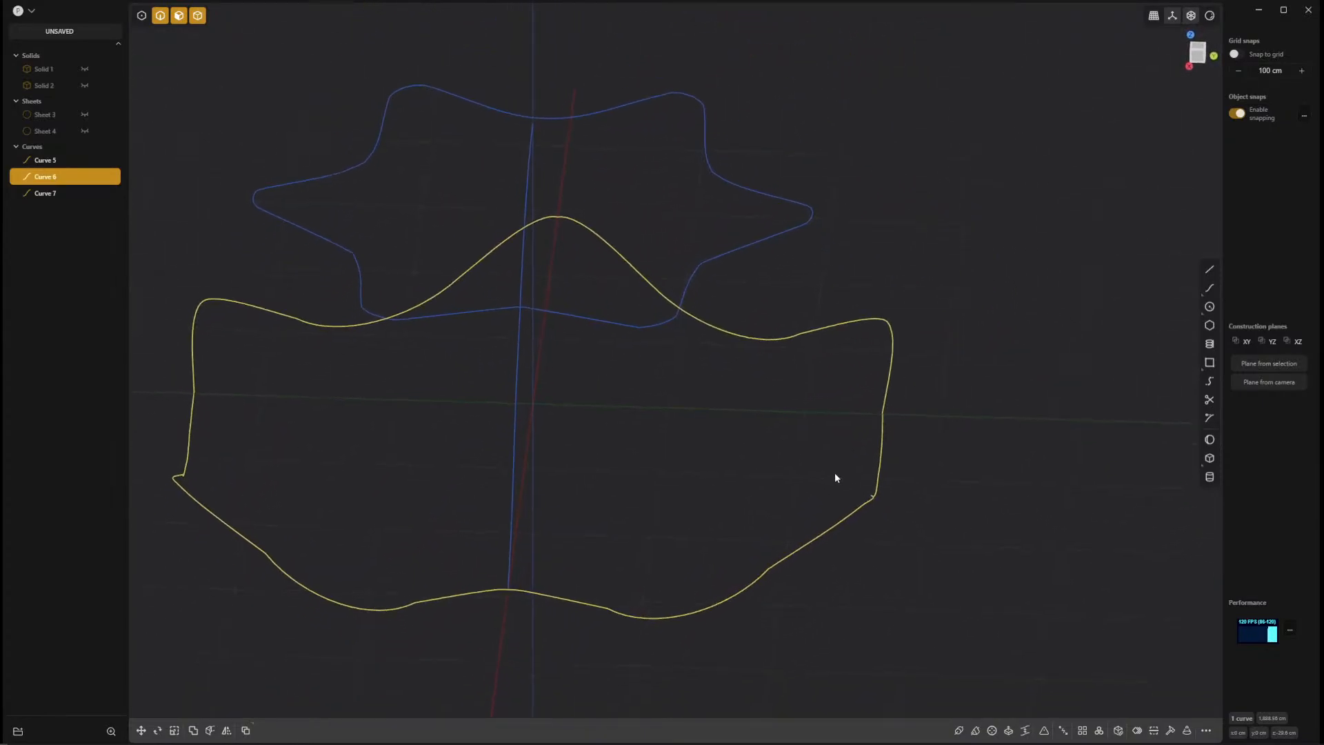
pyautogui.click(1170, 732)
pyautogui.moveTo(1056, 573); pyautogui.dragTo(751, 270, button='middle')
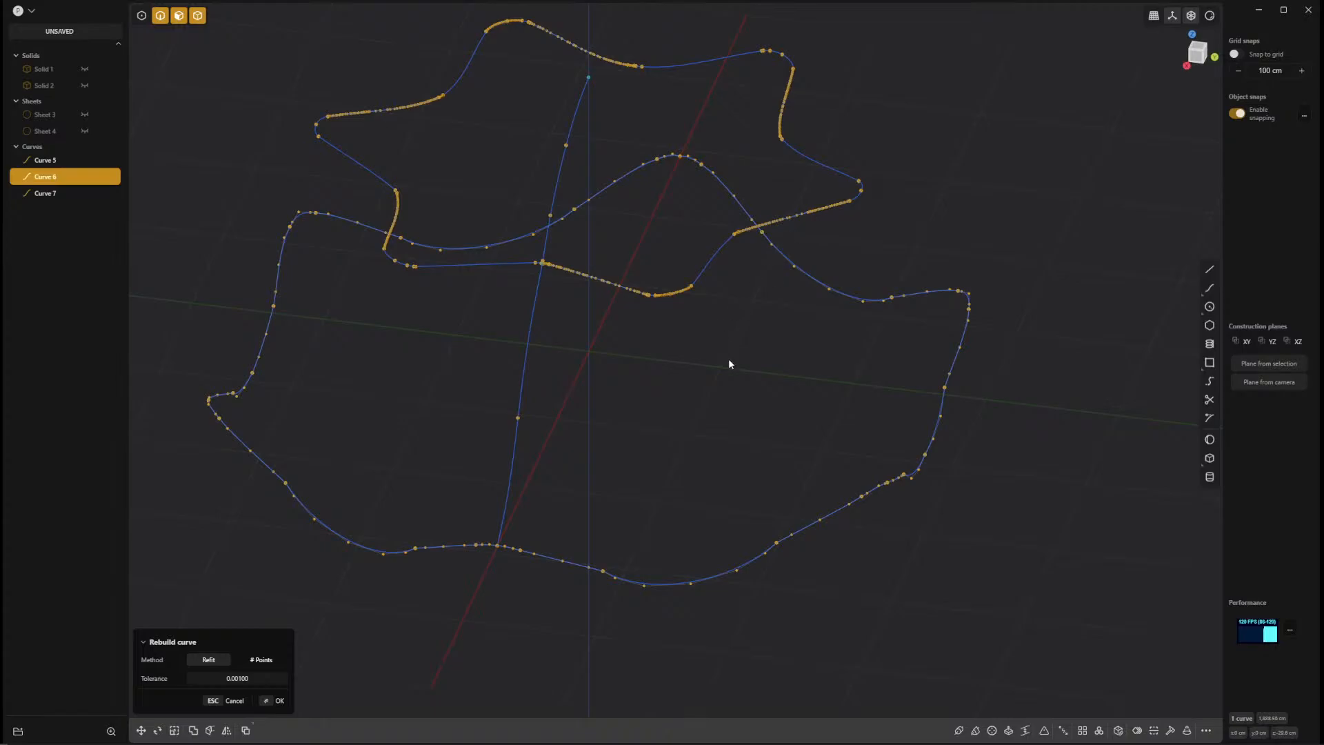
pyautogui.press('Return')
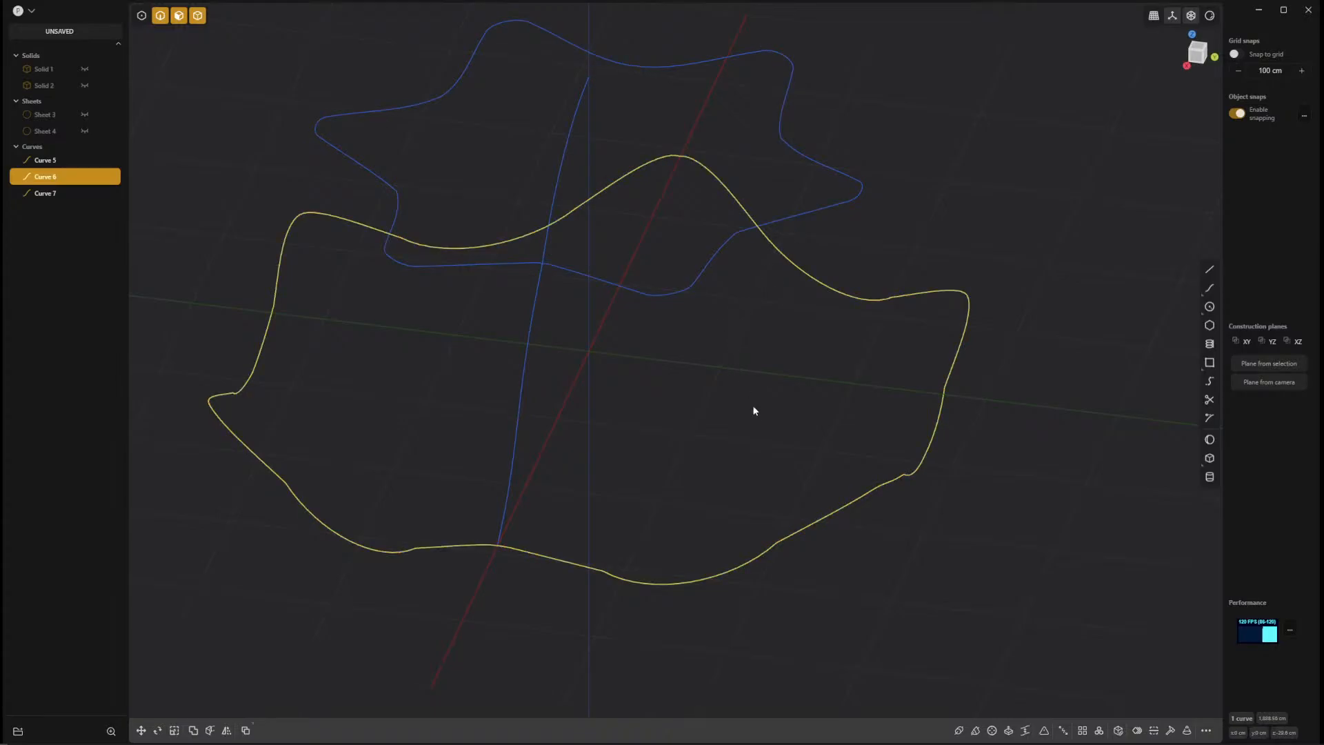
# Rebuild the lower rim curve using the # Points method with 36 points.
pyautogui.click(763, 438)
pyautogui.click(783, 540)
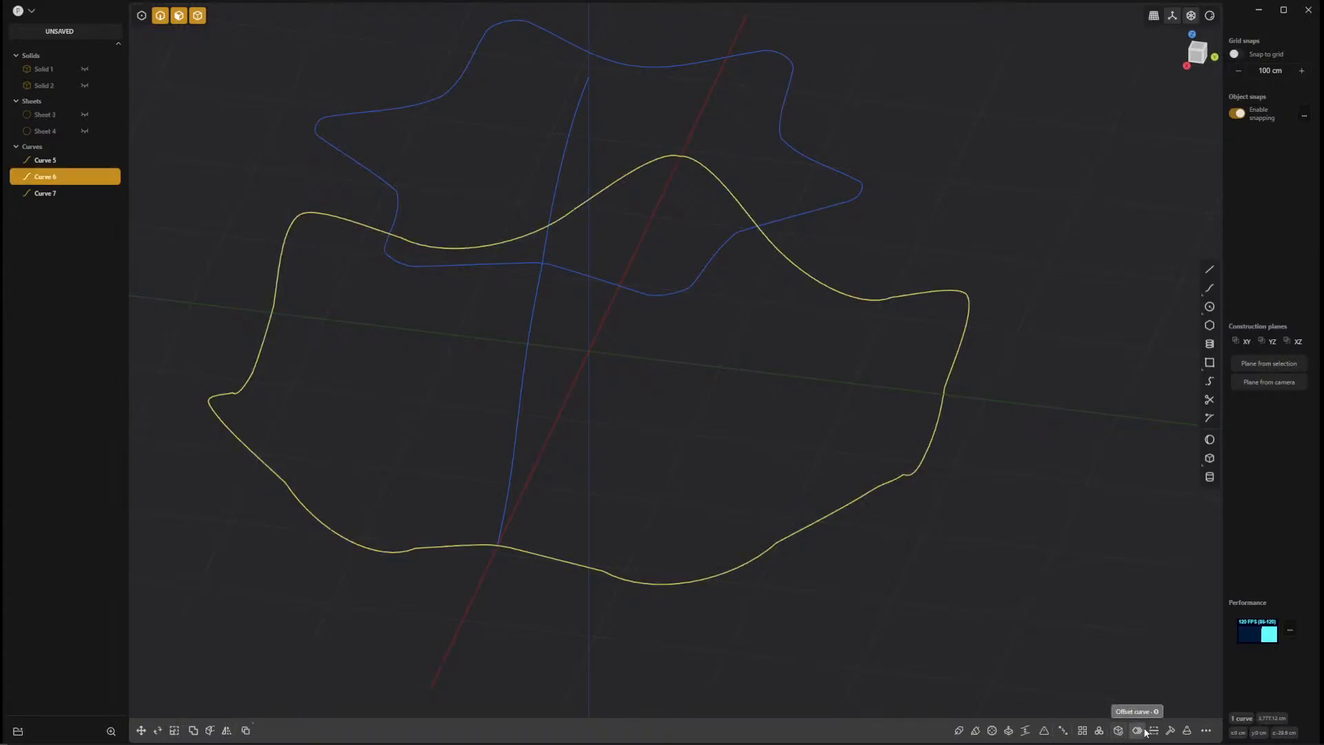
pyautogui.click(1171, 731)
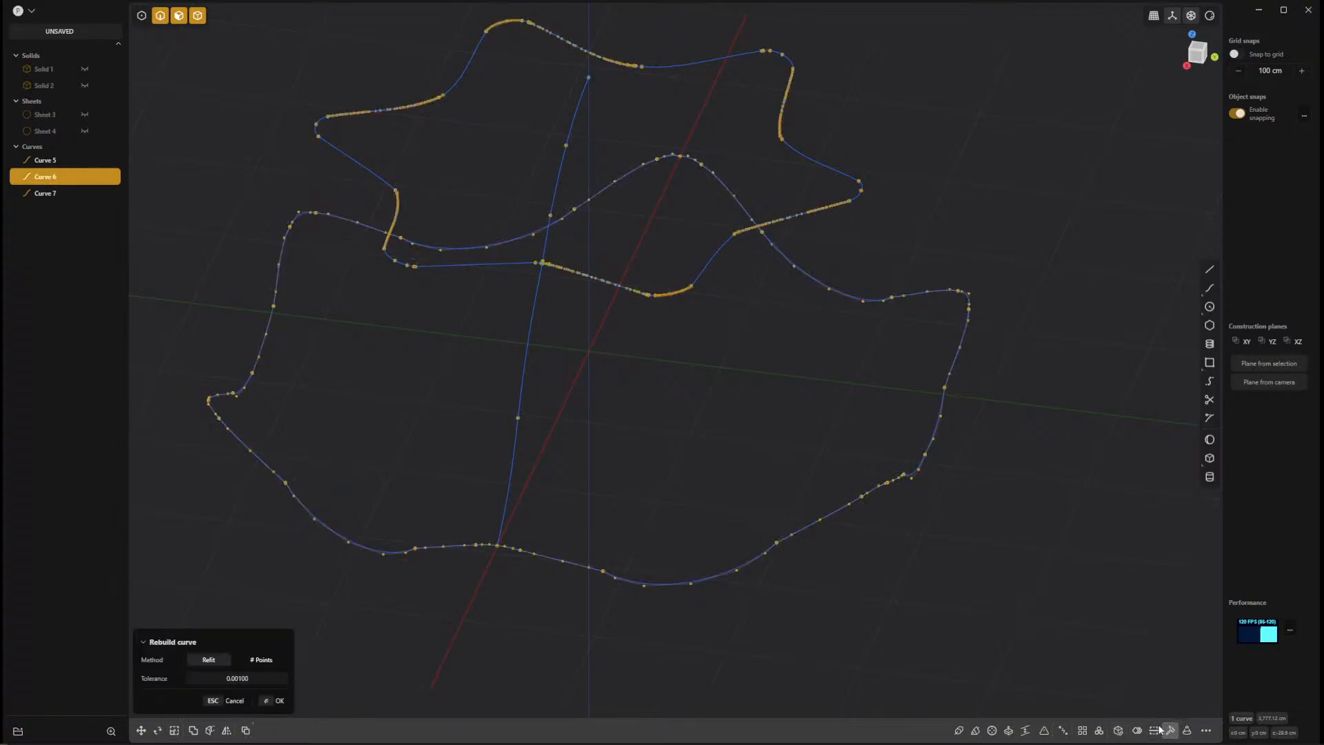
pyautogui.click(260, 662)
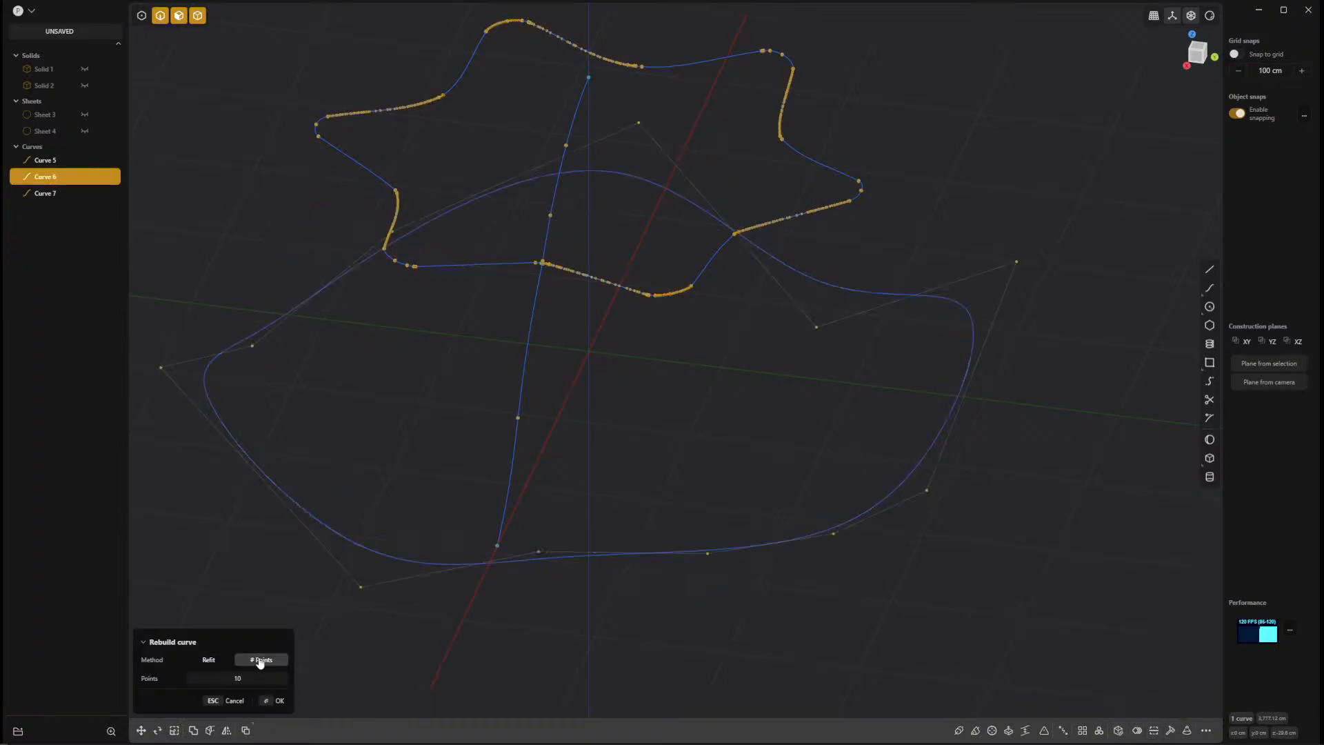
pyautogui.click(282, 676)
pyautogui.write('36')
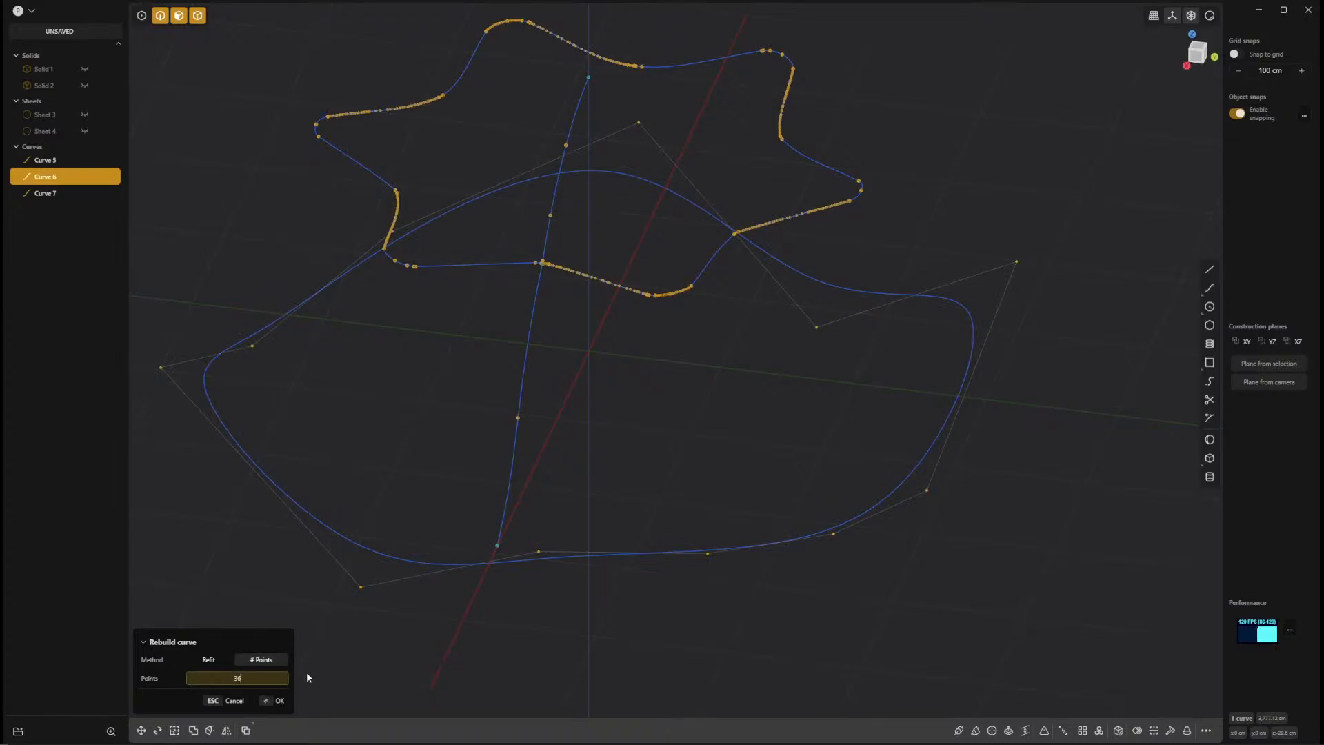
pyautogui.press('Return')
pyautogui.moveTo(306, 671); pyautogui.dragTo(447, 668, button='middle')
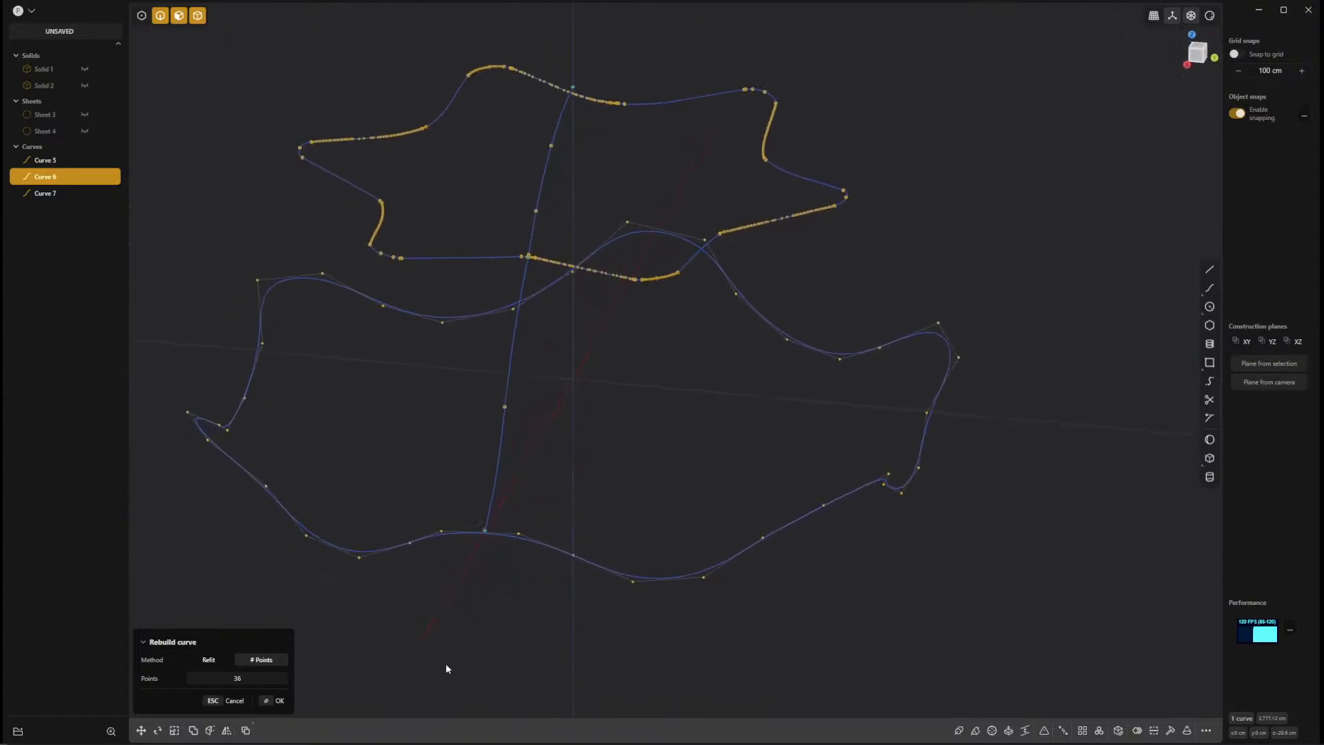
# Compare the Refit and 36-point rebuild results on the lower rim curve from several angles.
pyautogui.click(216, 665)
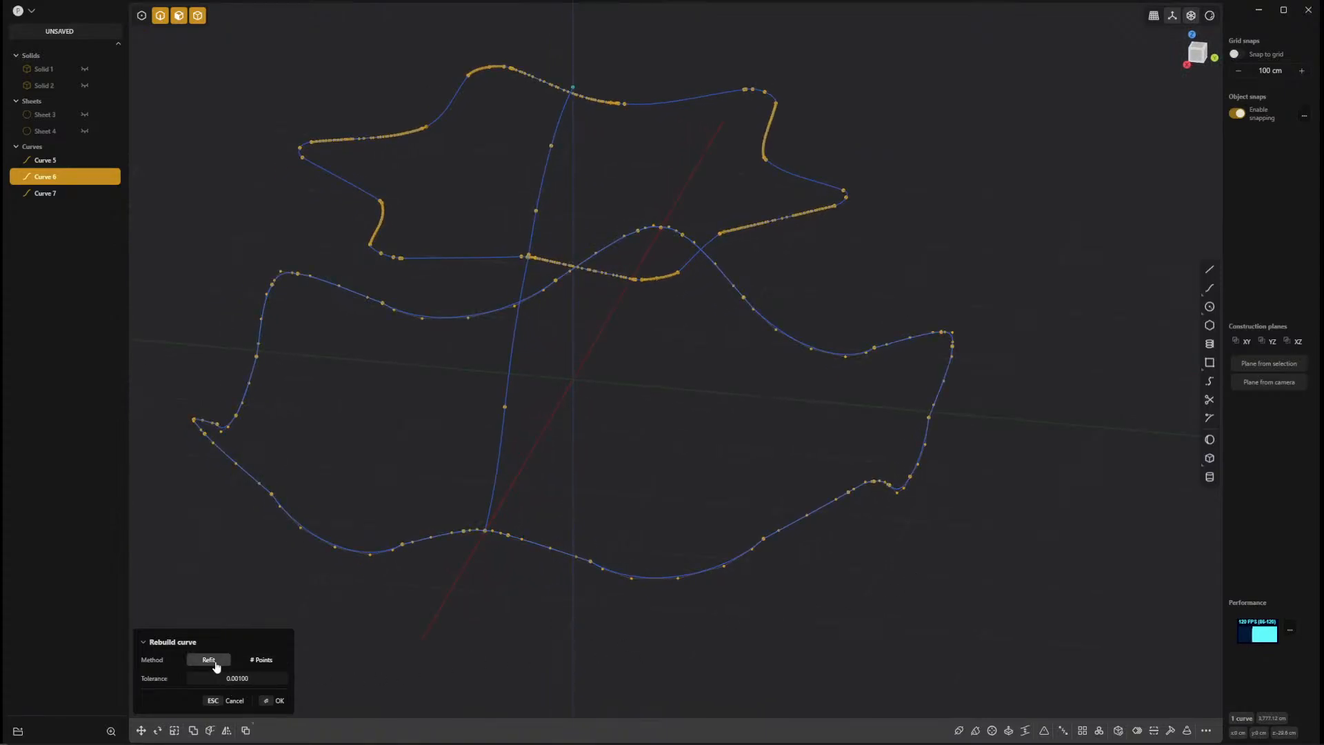
pyautogui.click(261, 660)
pyautogui.click(226, 662)
pyautogui.click(255, 661)
pyautogui.click(220, 661)
pyautogui.click(236, 661)
pyautogui.click(209, 661)
pyautogui.click(269, 661)
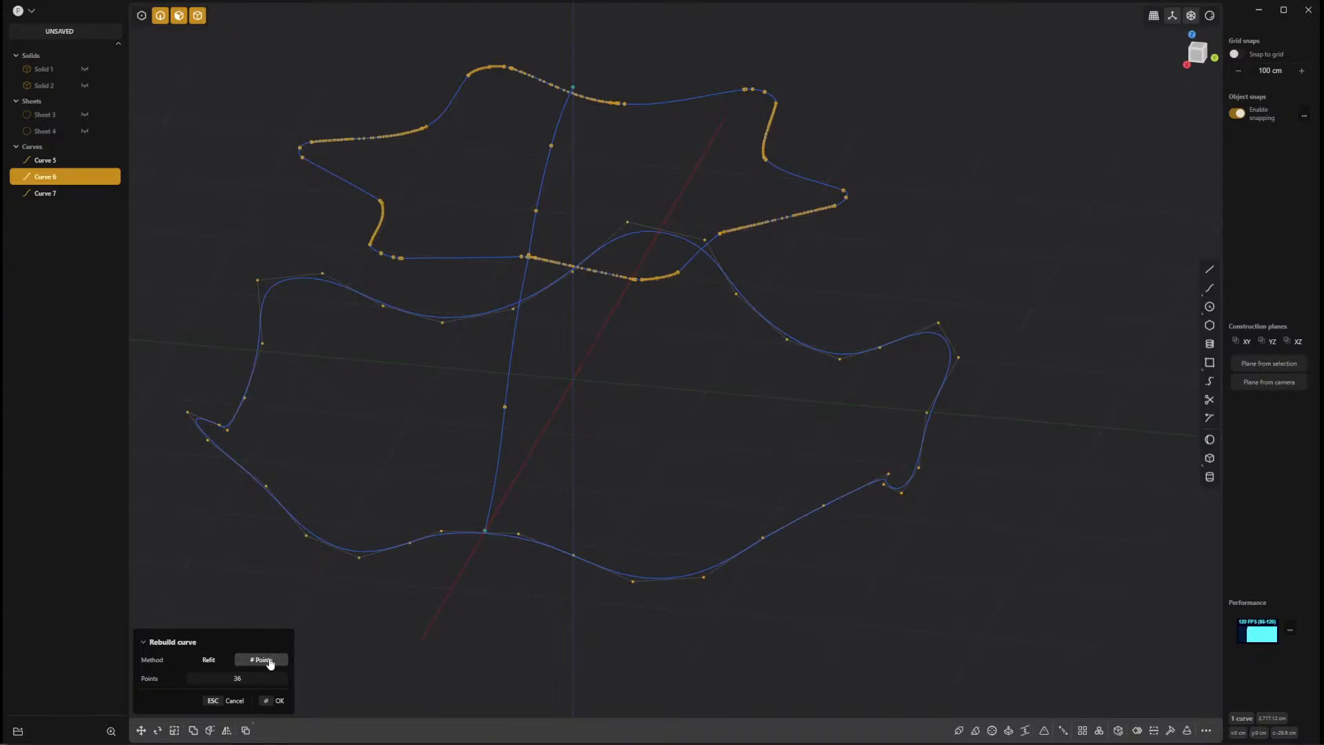
pyautogui.moveTo(889, 639)
pyautogui.mouseDown(button='middle')
pyautogui.moveTo(875, 594)
pyautogui.moveTo(1032, 618)
pyautogui.moveTo(1003, 609)
pyautogui.moveTo(920, 631)
pyautogui.moveTo(952, 623)
pyautogui.moveTo(922, 618)
pyautogui.moveTo(894, 637)
pyautogui.moveTo(807, 614)
pyautogui.moveTo(887, 628)
pyautogui.mouseUp(button='middle')
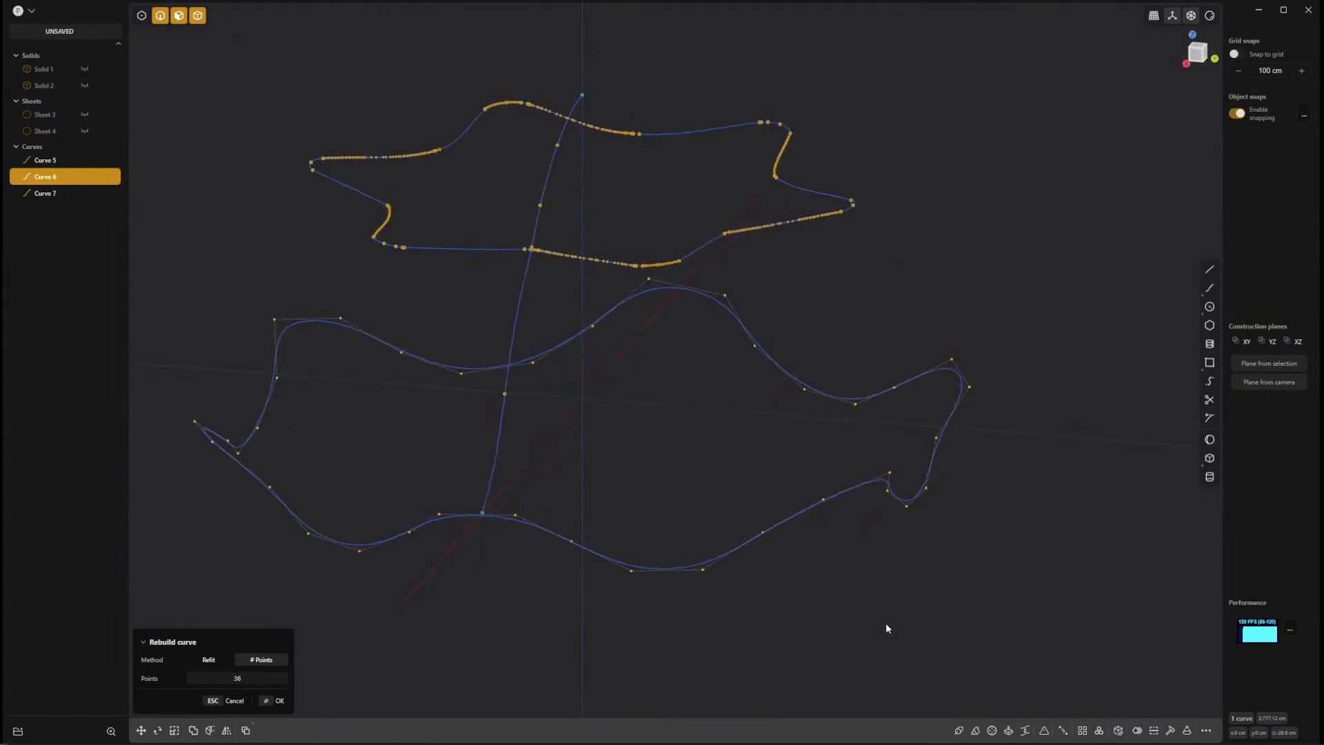
pyautogui.click(209, 660)
pyautogui.click(261, 661)
pyautogui.click(223, 662)
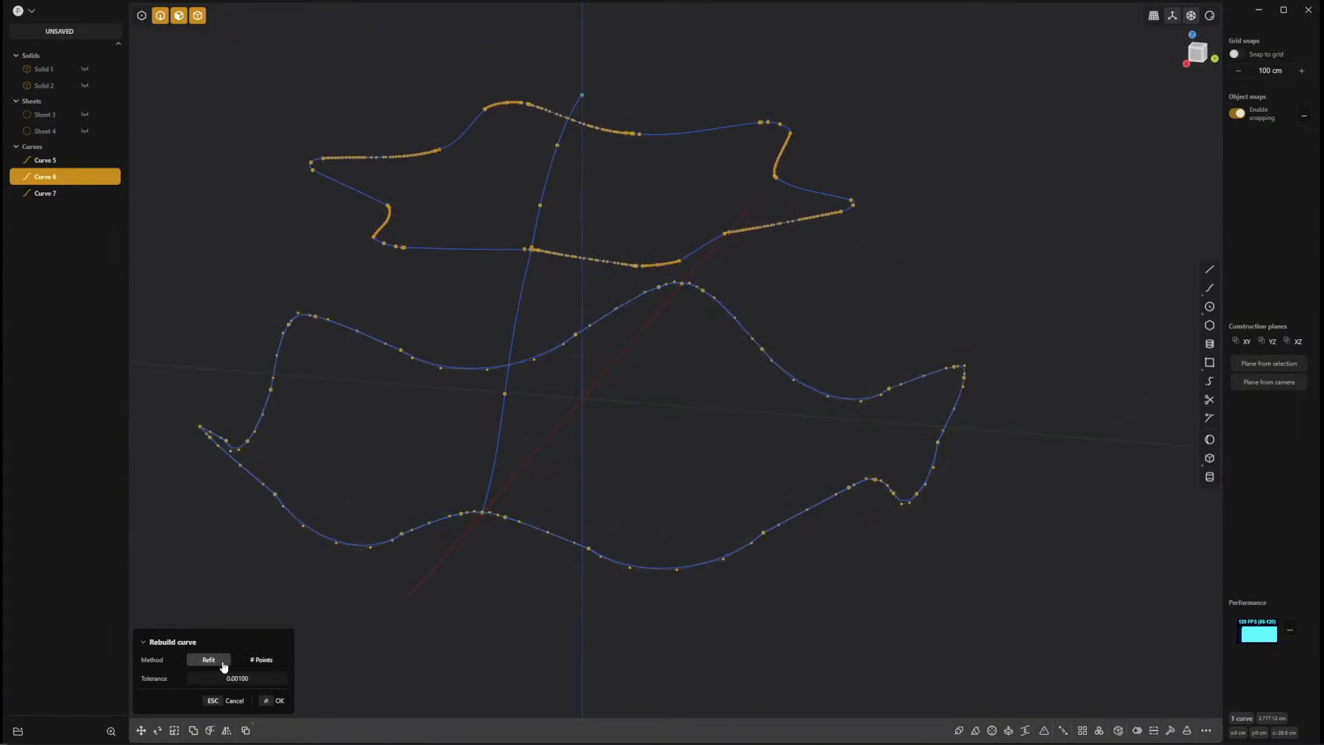
pyautogui.click(261, 661)
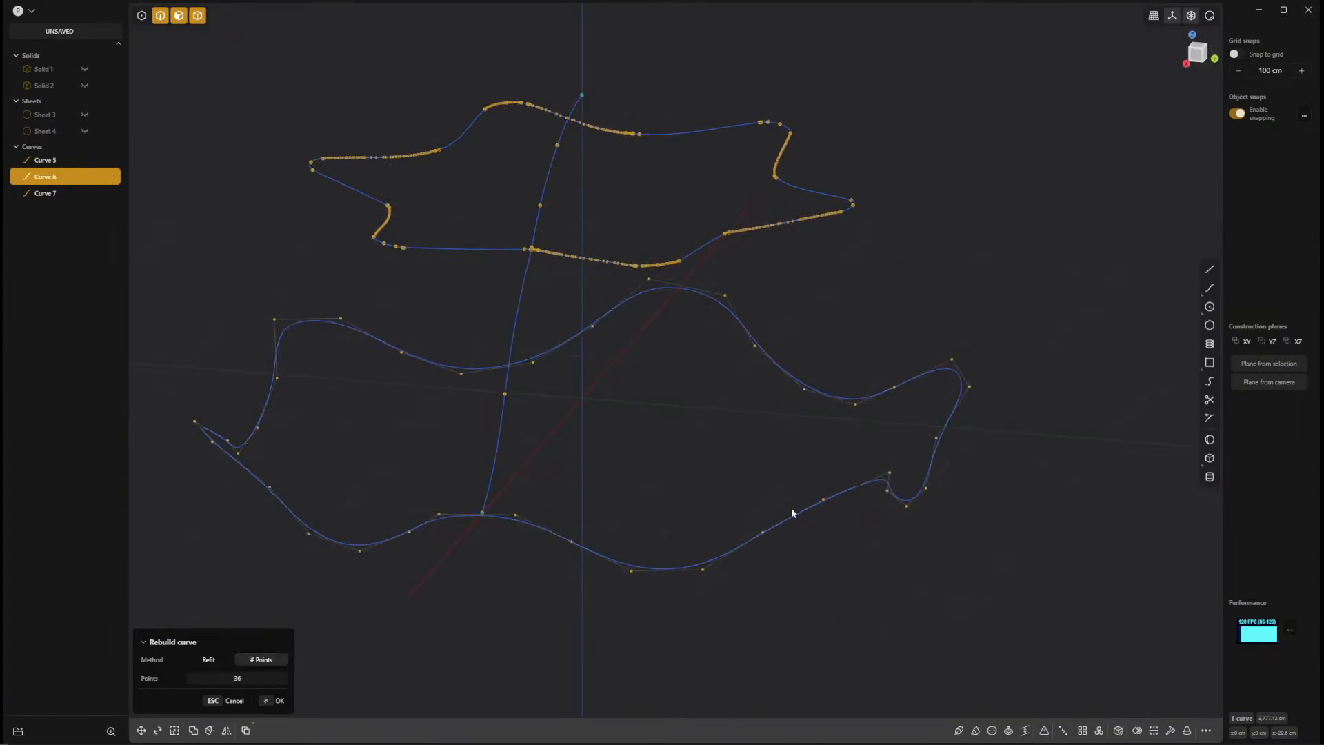
pyautogui.click(209, 660)
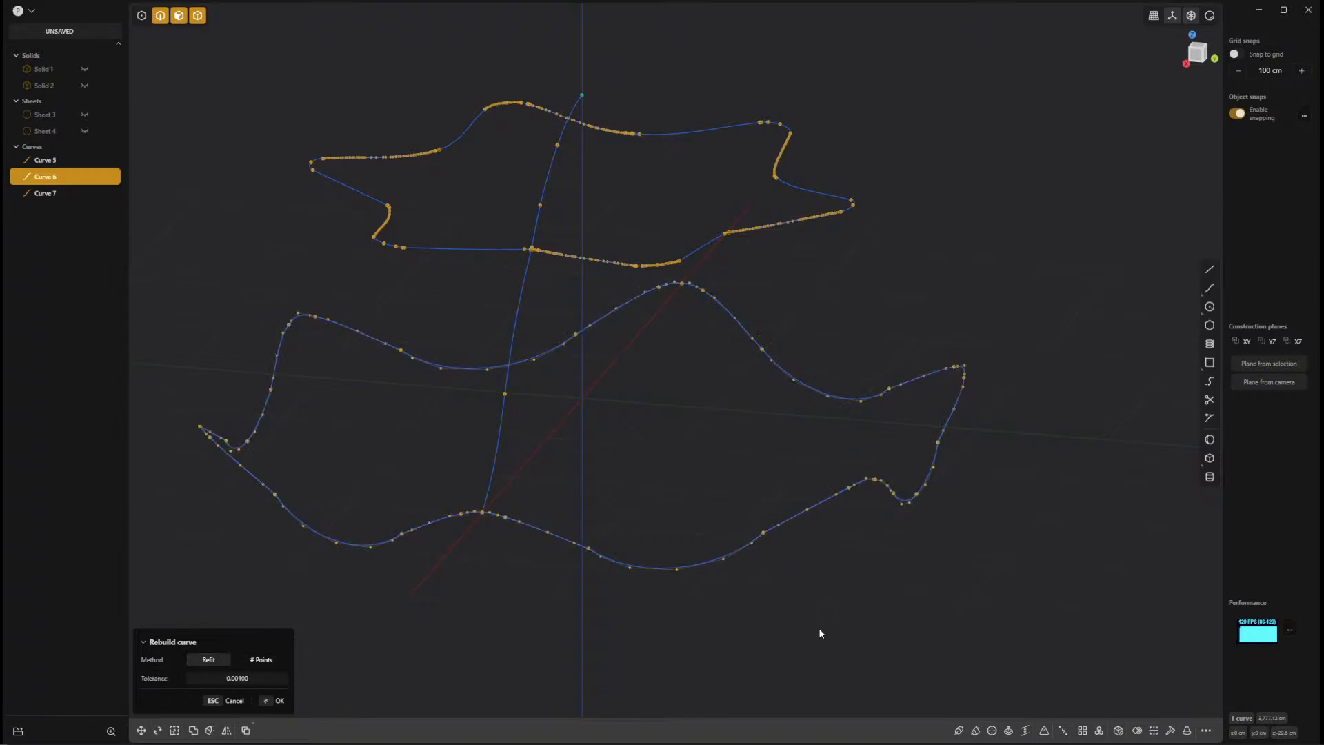
pyautogui.moveTo(818, 628); pyautogui.dragTo(807, 508, button='middle')
pyautogui.click(261, 660)
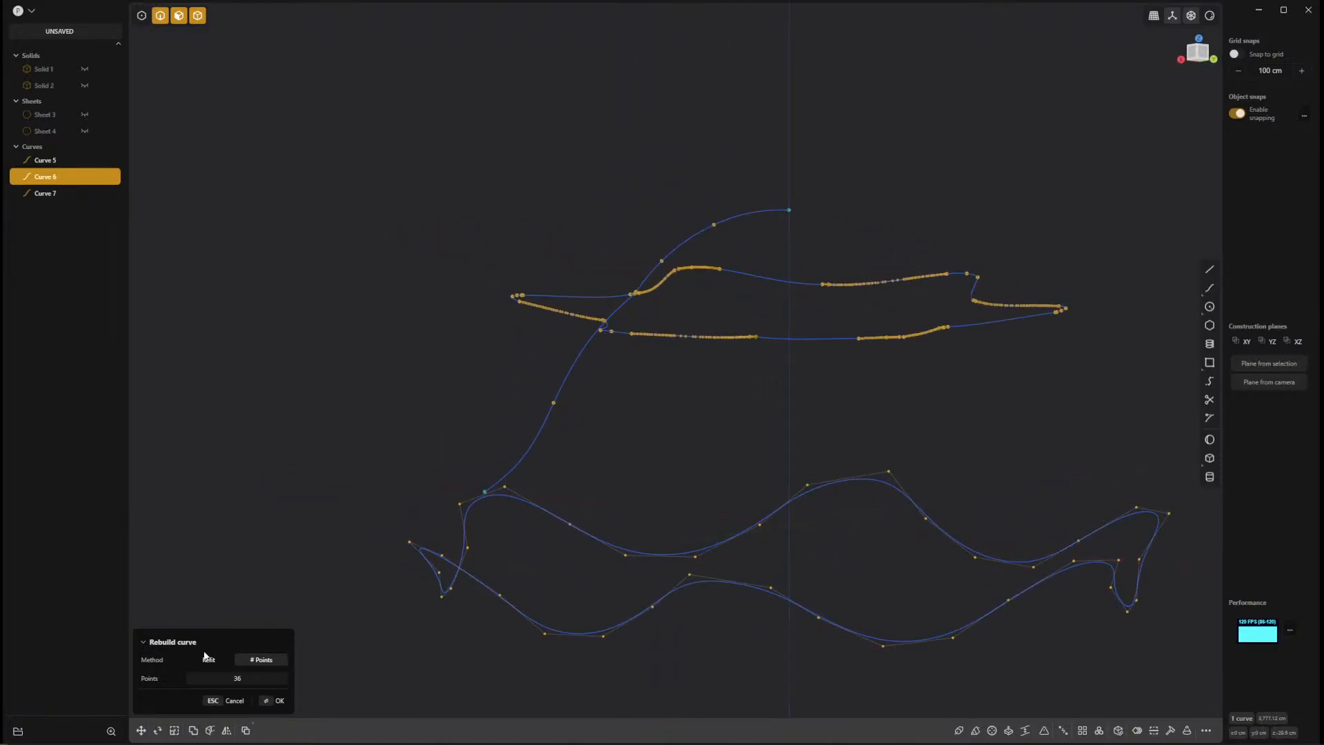
pyautogui.click(209, 660)
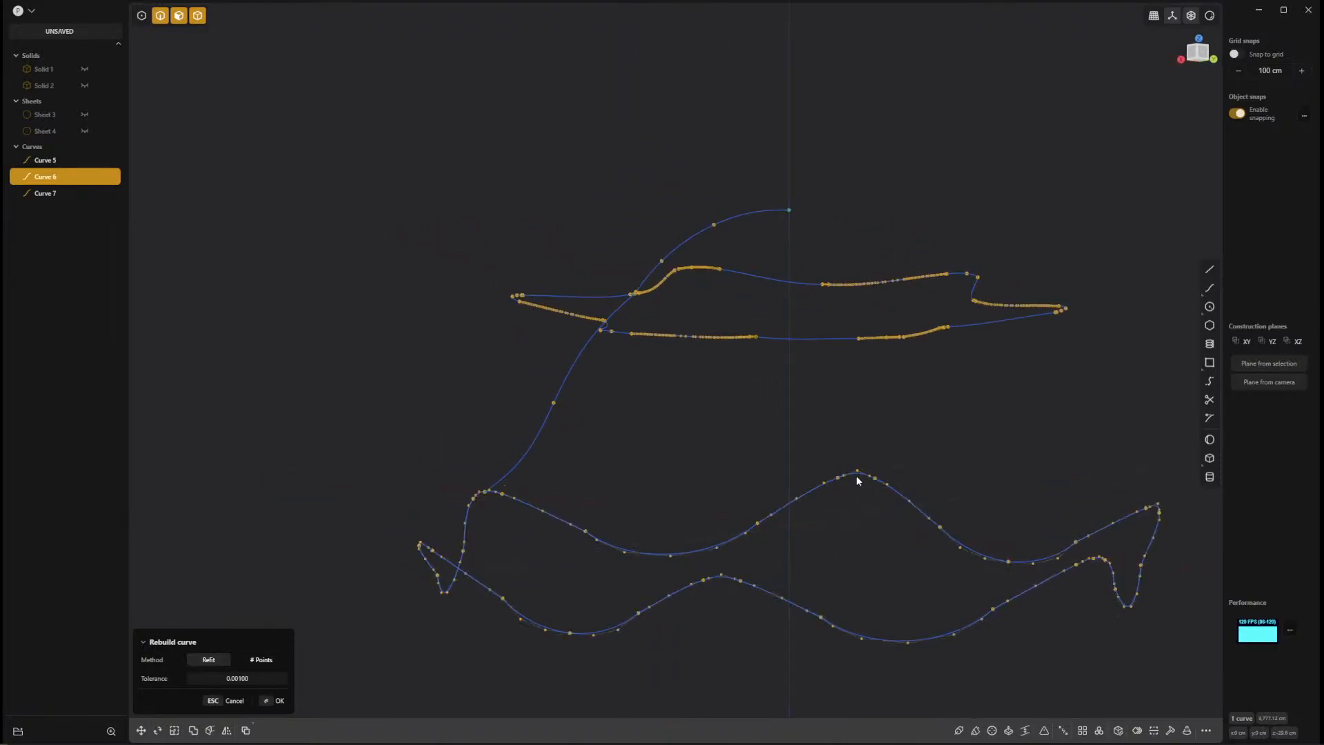
pyautogui.click(261, 660)
pyautogui.moveTo(683, 526); pyautogui.dragTo(350, 610, button='middle')
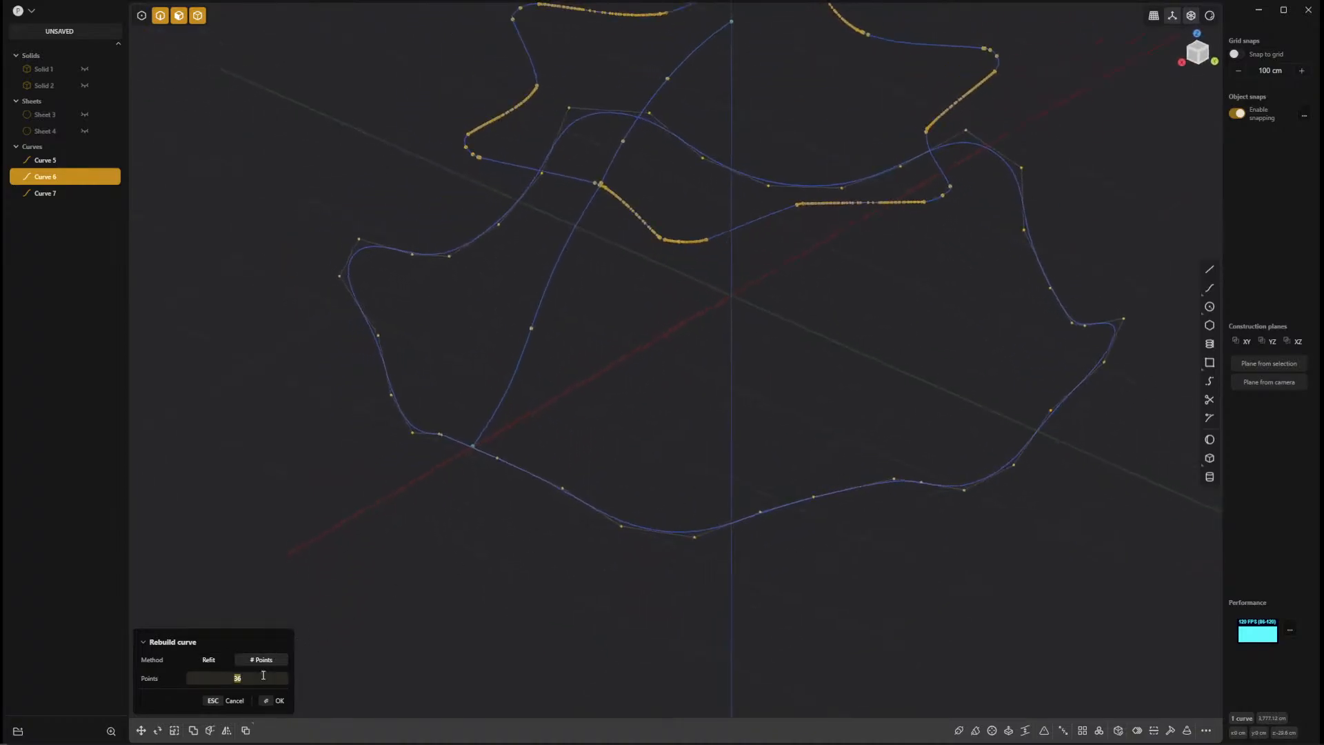
# Try rebuilding the lower rim curve with 48 points.
pyautogui.click(286, 679)
pyautogui.write('48')
pyautogui.press('Return')
pyautogui.moveTo(926, 560)
pyautogui.mouseDown(button='middle')
pyautogui.moveTo(926, 506)
pyautogui.moveTo(916, 577)
pyautogui.mouseUp(button='middle')
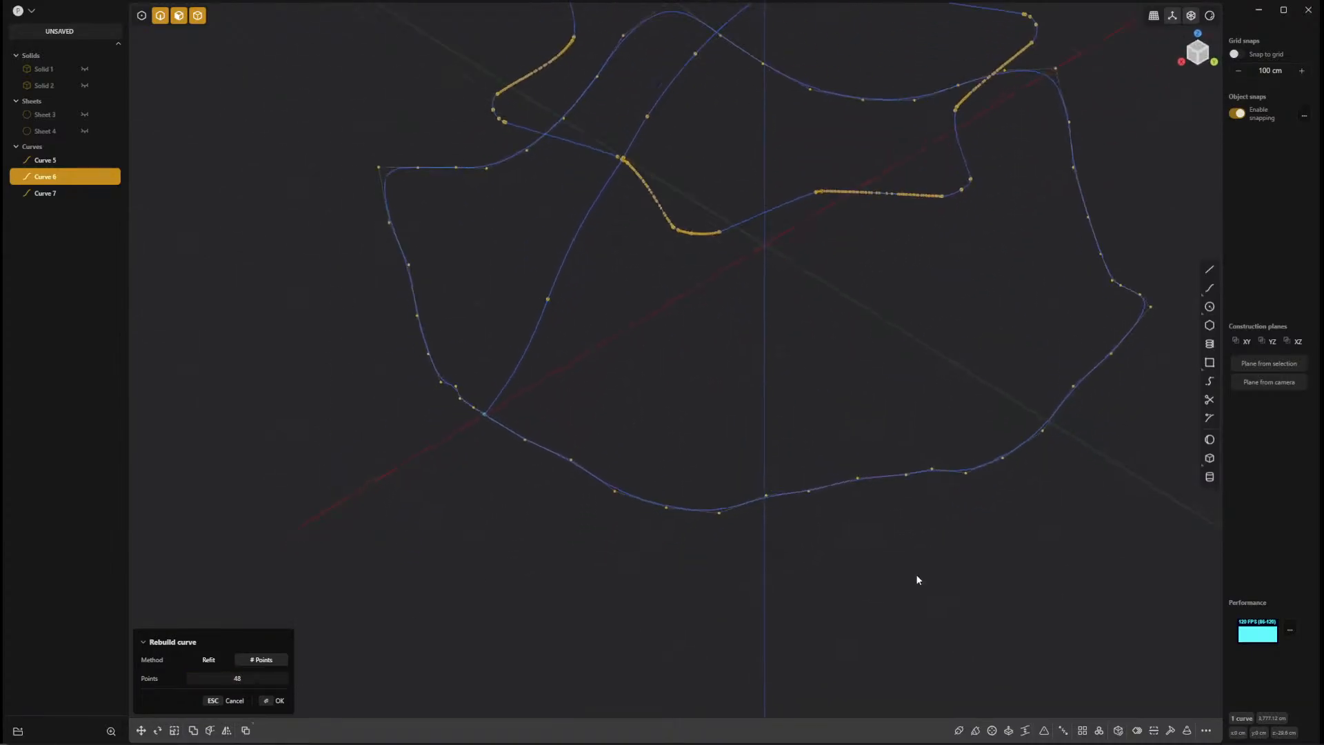
# Set the lower rim curve's rebuild back to 36 points and apply it.
pyautogui.click(268, 680)
pyautogui.write('36')
pyautogui.press('Return')
pyautogui.moveTo(376, 642); pyautogui.dragTo(884, 605, button='middle')
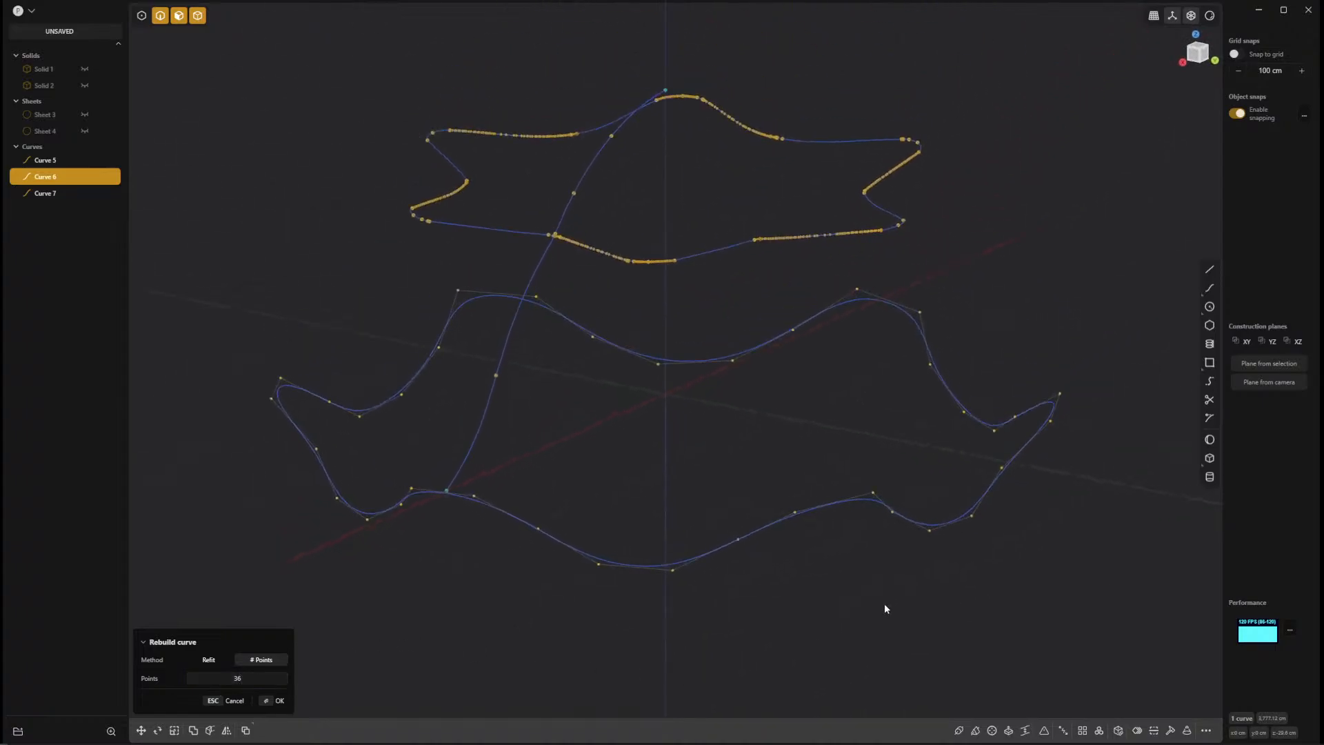
pyautogui.press('Return')
# Rebuild the upper crease loop using the # Points method with 36 points.
pyautogui.keyDown('shift'); pyautogui.moveTo(765, 325); pyautogui.dragTo(780, 376, button='middle'); pyautogui.keyUp('shift')
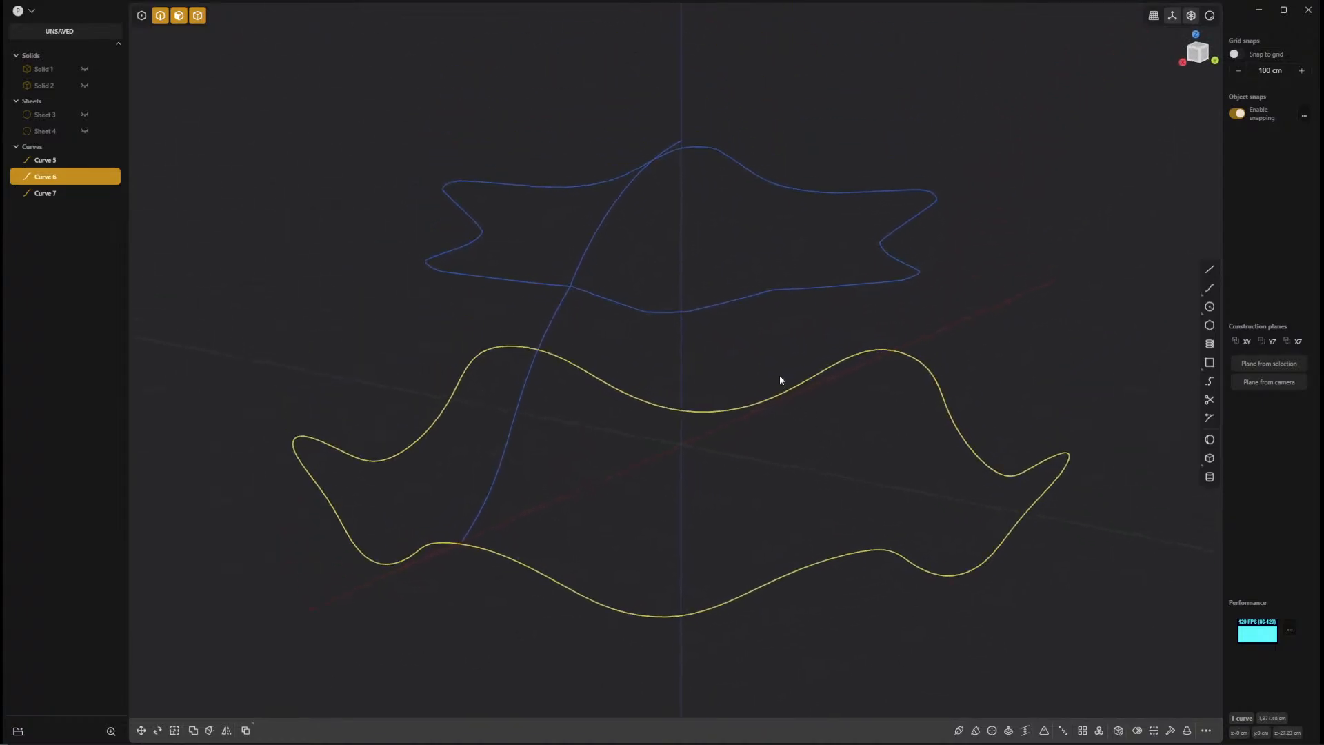
pyautogui.click(788, 289)
pyautogui.click(1170, 730)
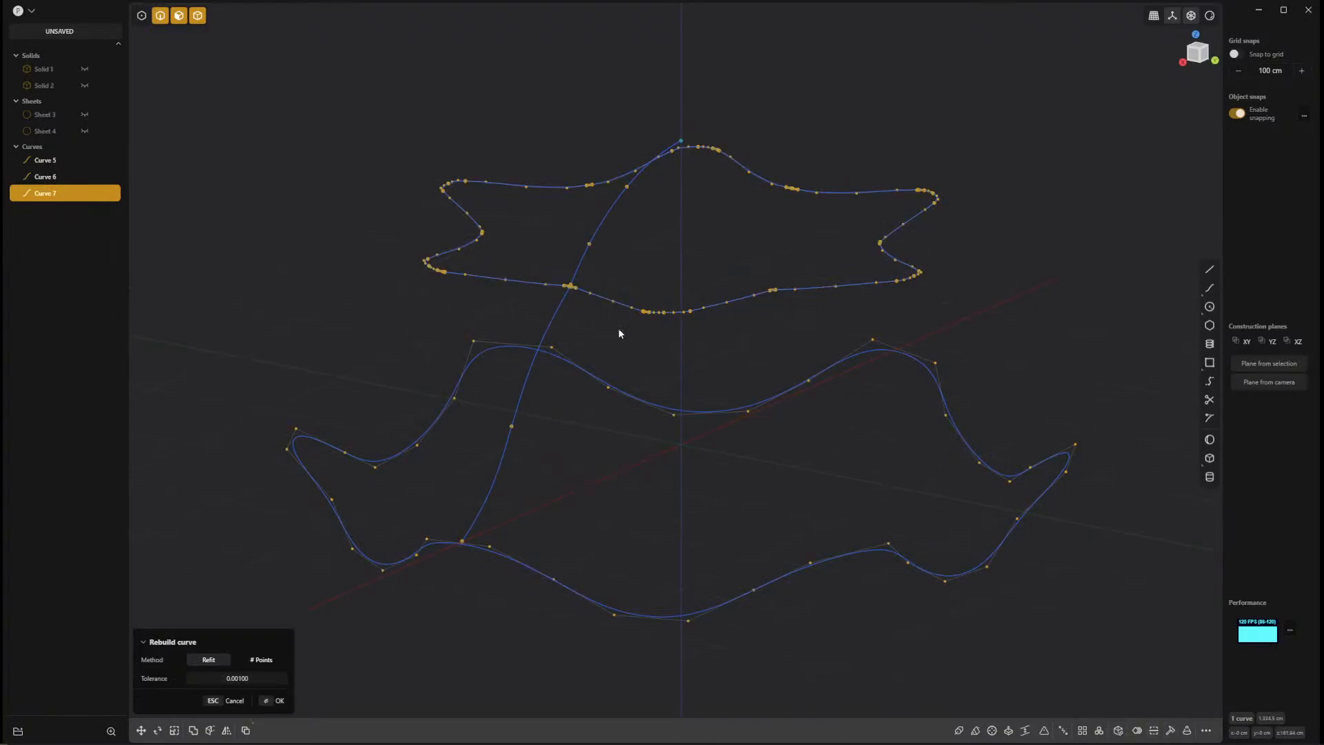
pyautogui.click(261, 660)
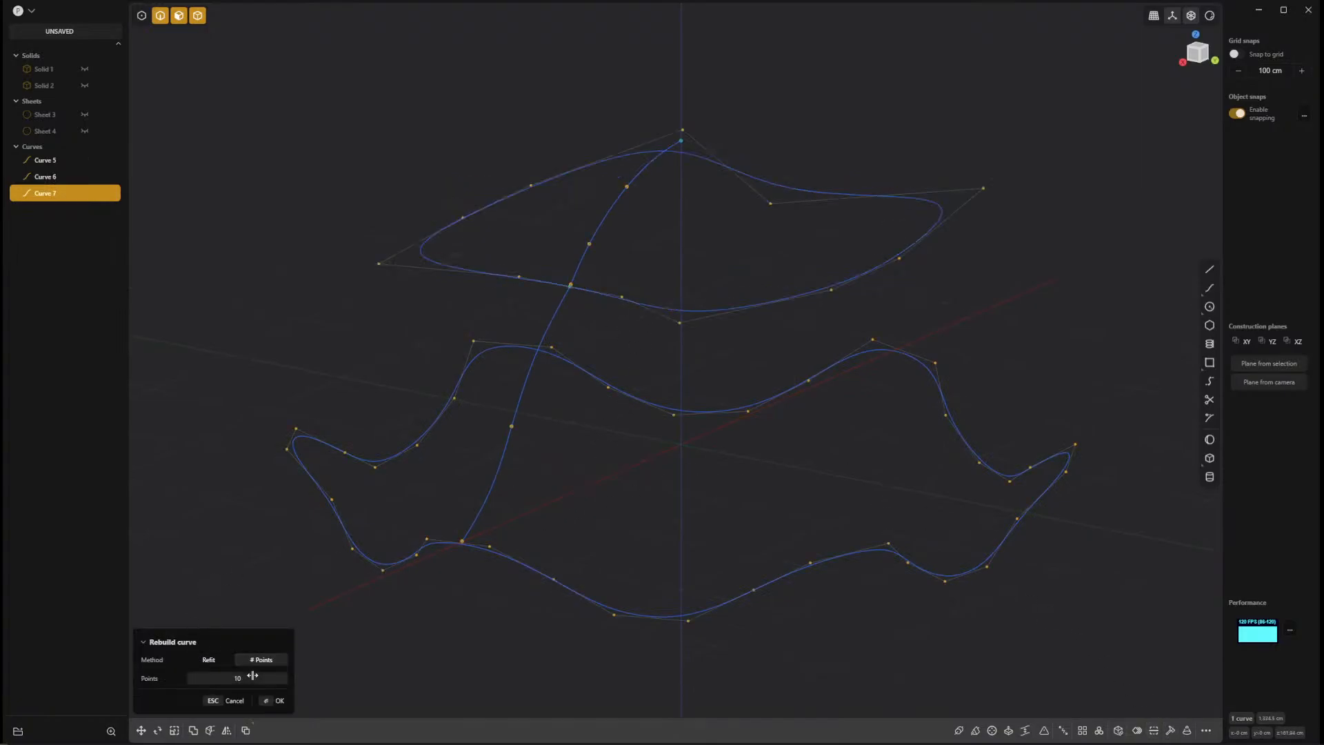
pyautogui.click(253, 677)
pyautogui.write('36')
pyautogui.moveTo(677, 479); pyautogui.dragTo(780, 475, button='middle')
# Compare the crease loop's rebuild with the Refit method and try it with 18 points.
pyautogui.click(208, 660)
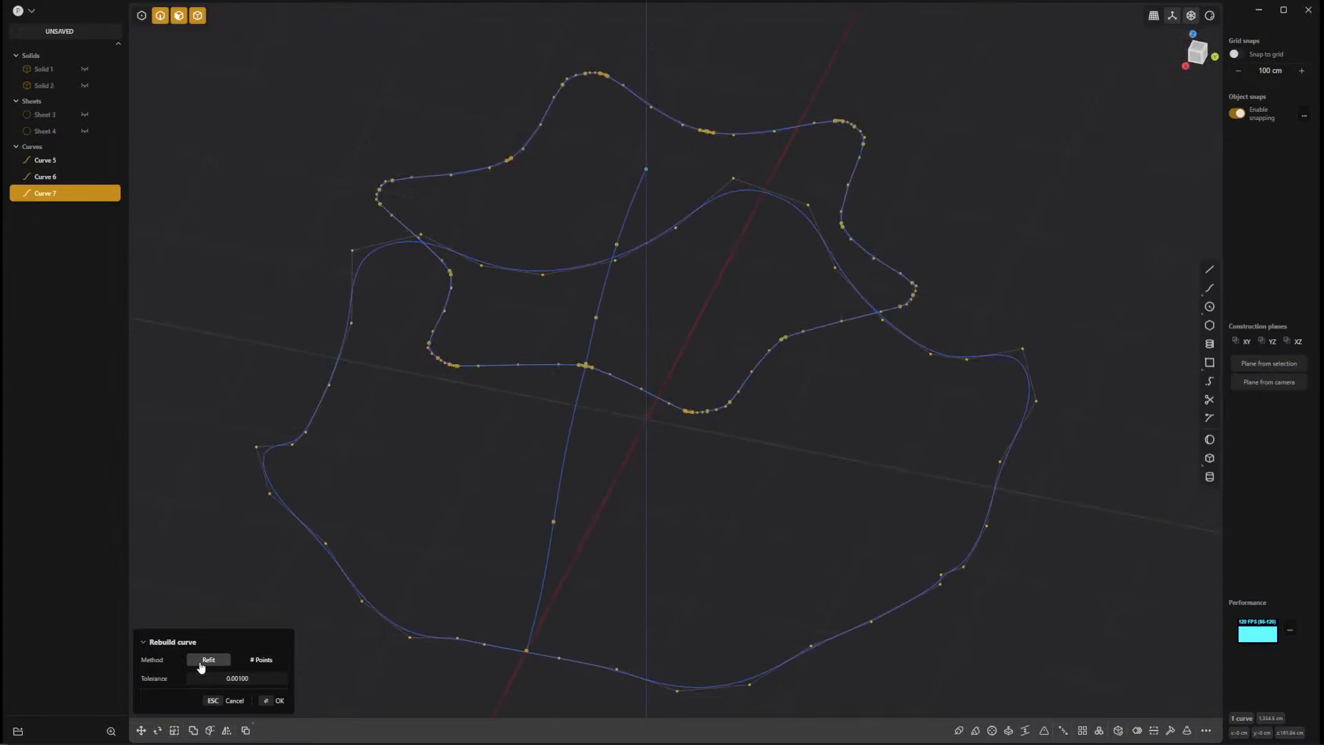
pyautogui.click(245, 662)
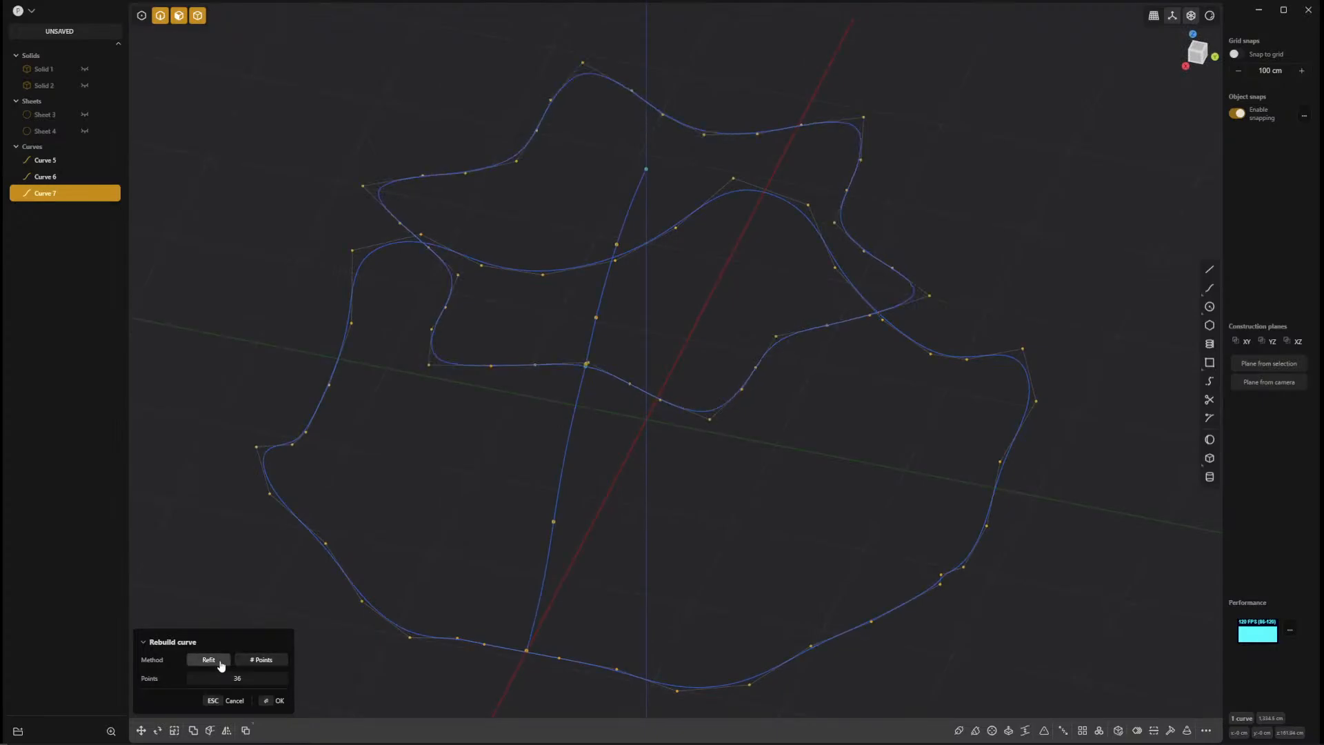
pyautogui.click(243, 682)
pyautogui.write('18')
pyautogui.press('Return')
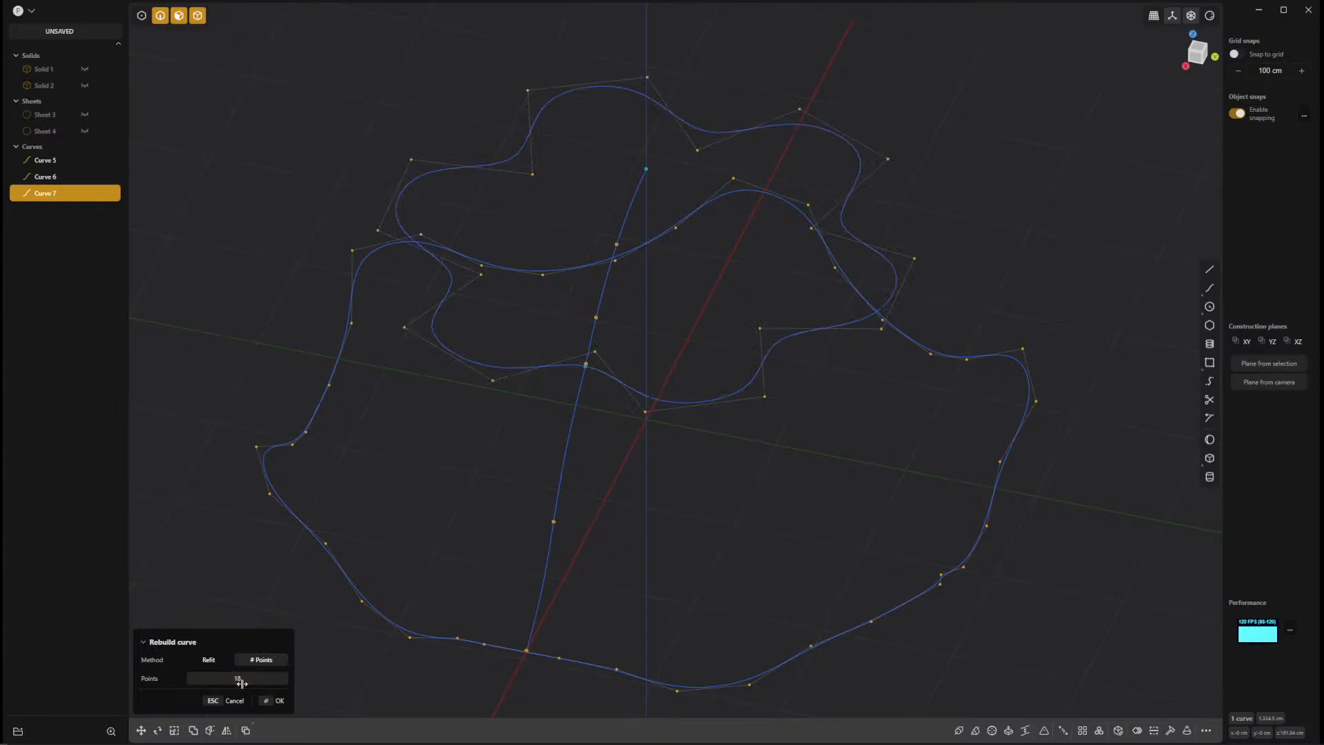
pyautogui.click(218, 662)
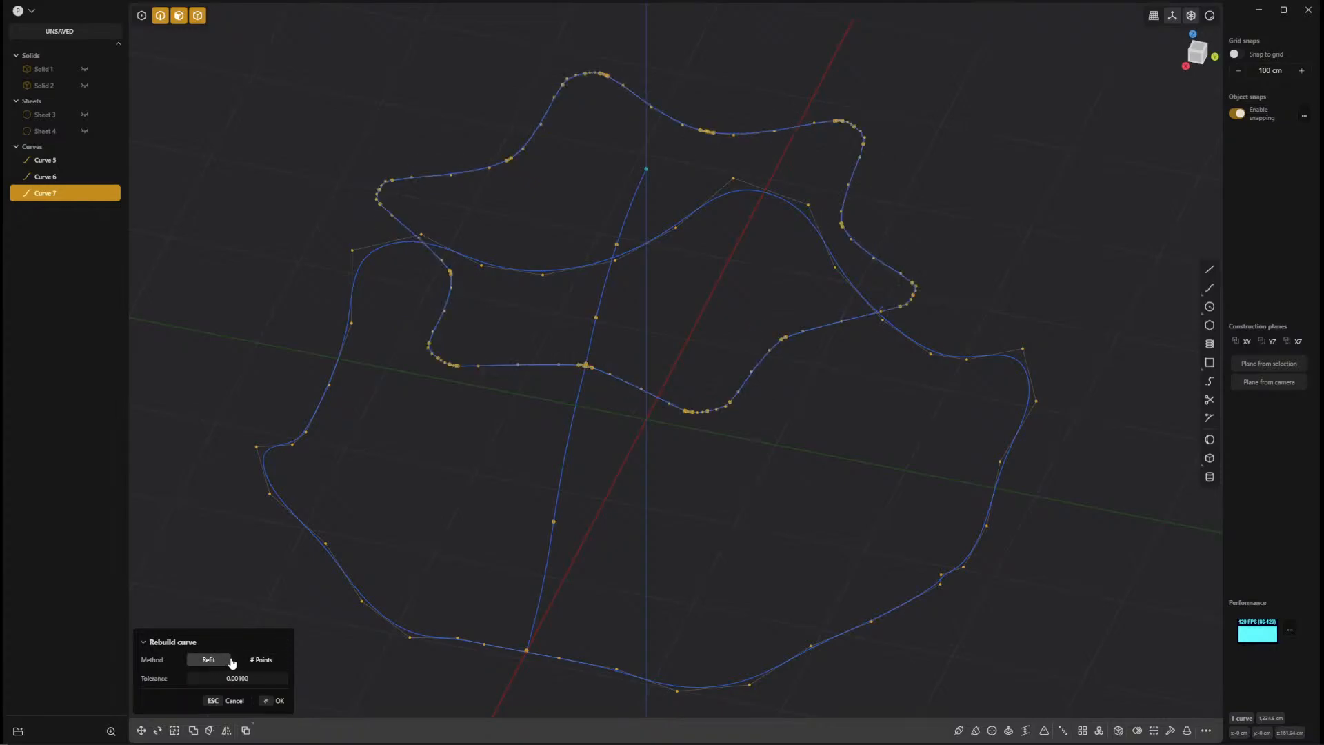
# Set the crease loop's rebuild to # Points with 36 points and apply it.
pyautogui.click(261, 660)
pyautogui.click(251, 679)
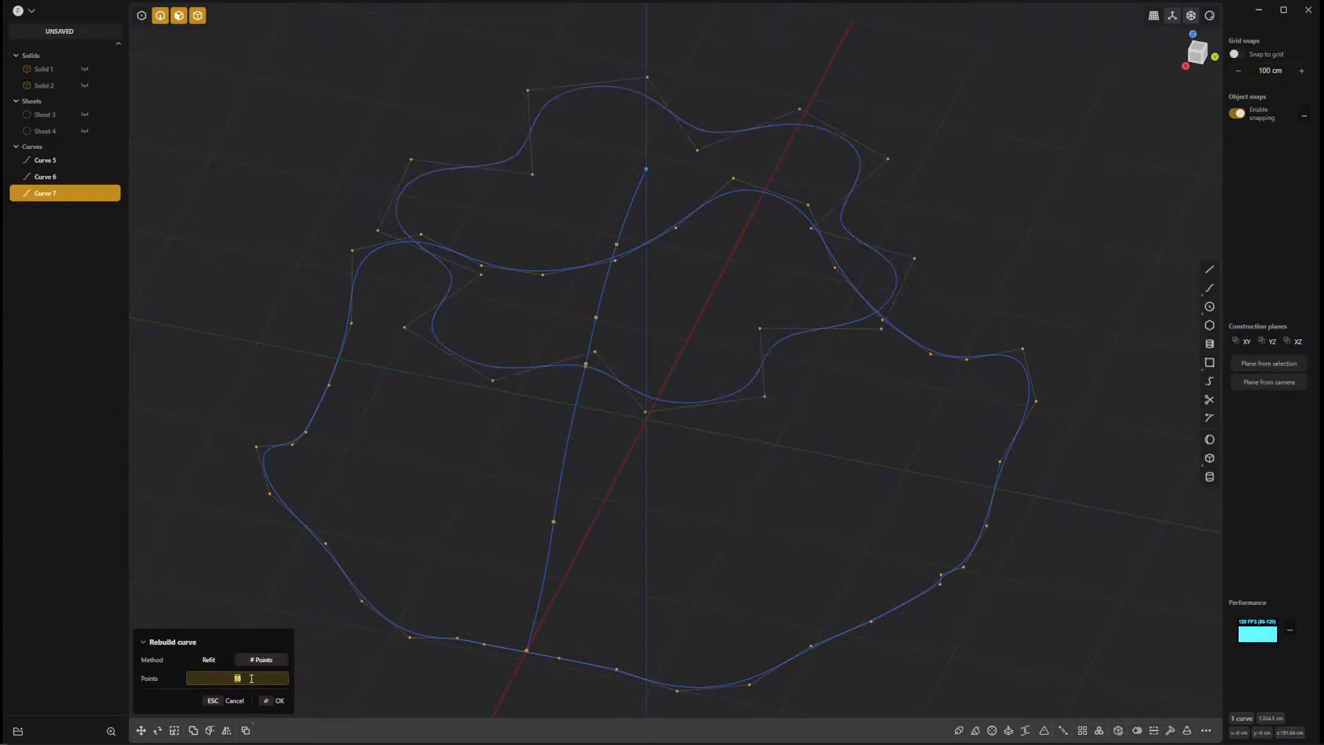
pyautogui.write('36')
pyautogui.press('Return')
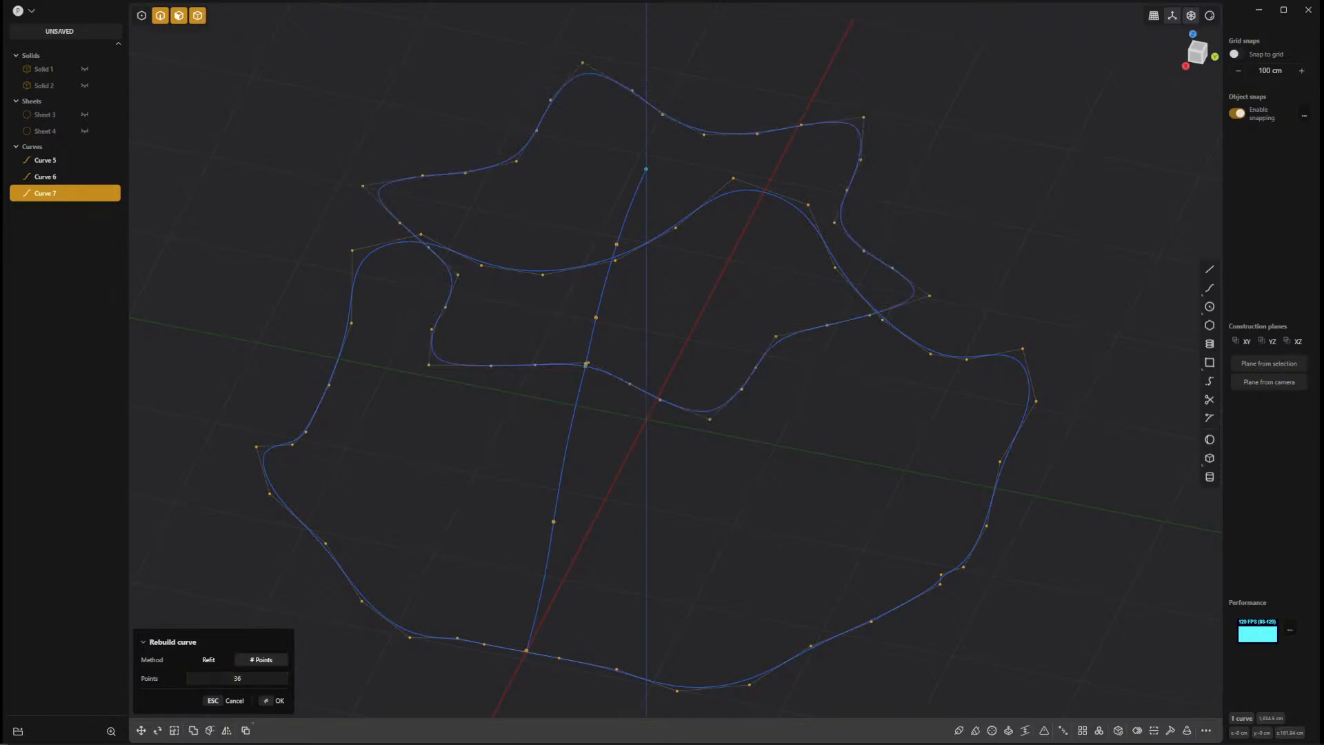
pyautogui.moveTo(939, 611)
pyautogui.mouseDown(button='middle')
pyautogui.moveTo(796, 509)
pyautogui.moveTo(860, 534)
pyautogui.moveTo(754, 524)
pyautogui.moveTo(698, 454)
pyautogui.mouseUp(button='middle')
pyautogui.press('Return')
# Try to rebuild the vertical seam curve with the Refit method at a tolerance of 0.00100.
pyautogui.click(697, 453)
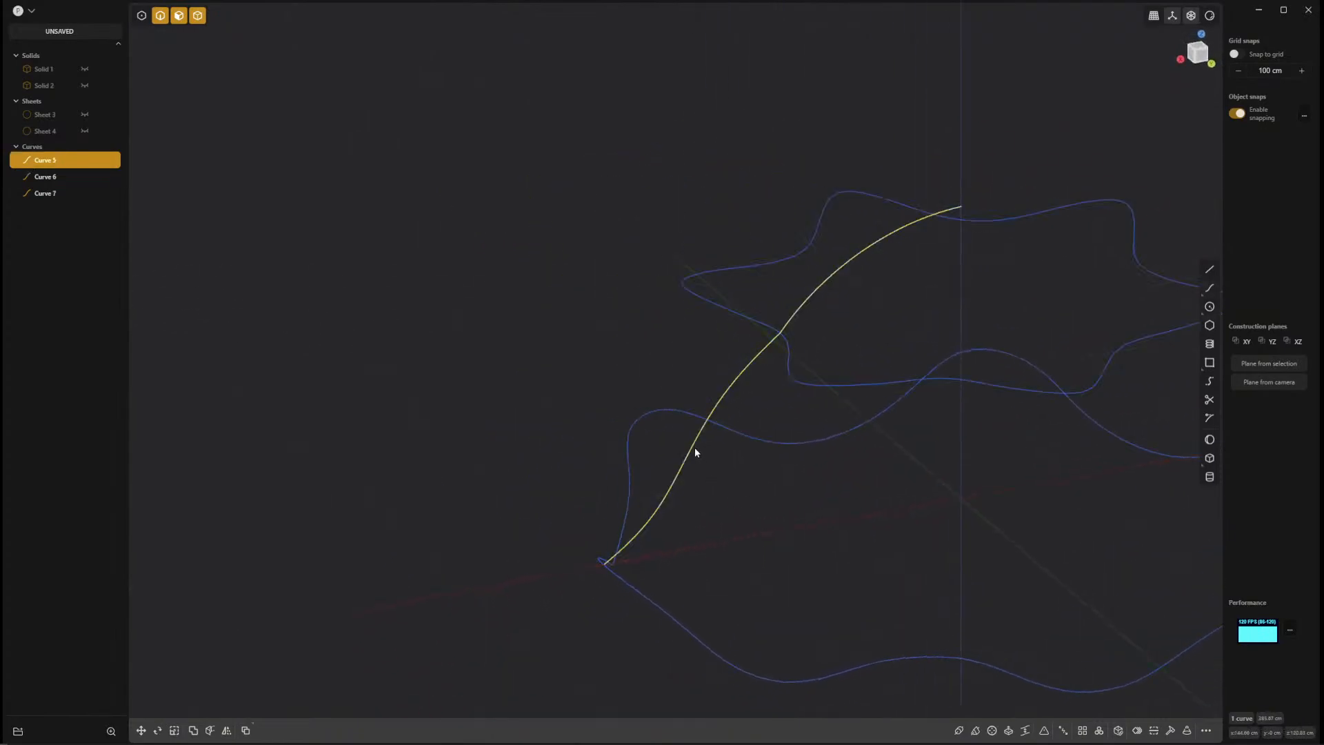
pyautogui.click(1170, 730)
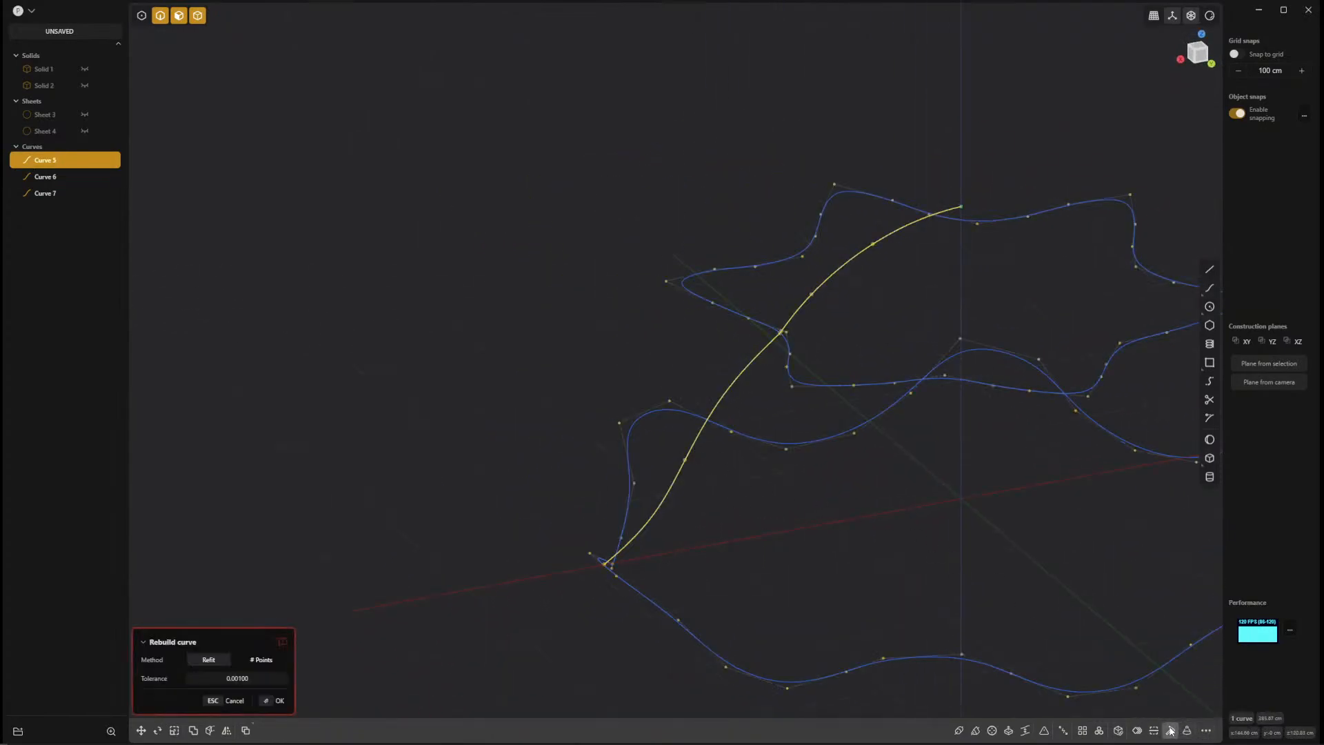
pyautogui.moveTo(894, 554)
pyautogui.mouseDown(button='middle')
pyautogui.moveTo(842, 517)
pyautogui.moveTo(888, 571)
pyautogui.moveTo(909, 571)
pyautogui.moveTo(1039, 548)
pyautogui.moveTo(1124, 505)
pyautogui.moveTo(1002, 552)
pyautogui.moveTo(881, 544)
pyautogui.mouseUp(button='middle')
pyautogui.scroll(3, 862, 535)
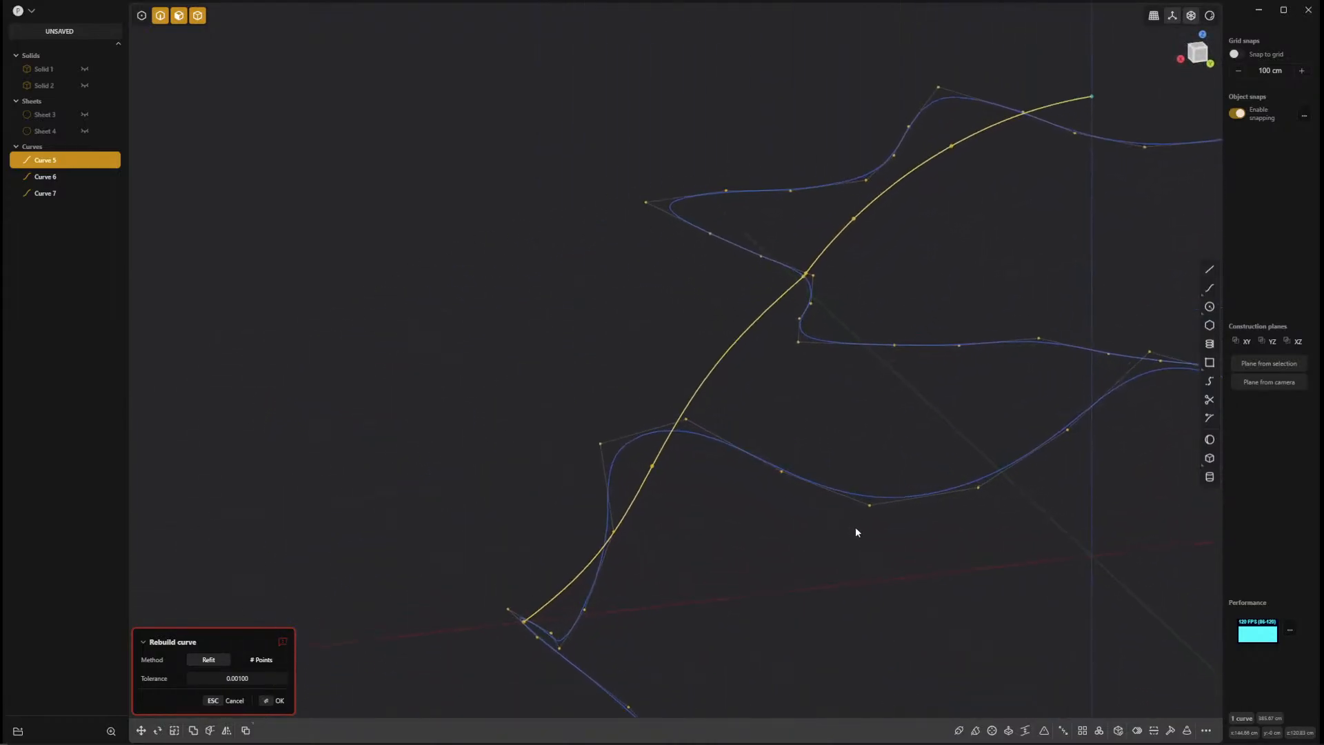
pyautogui.press('Return')
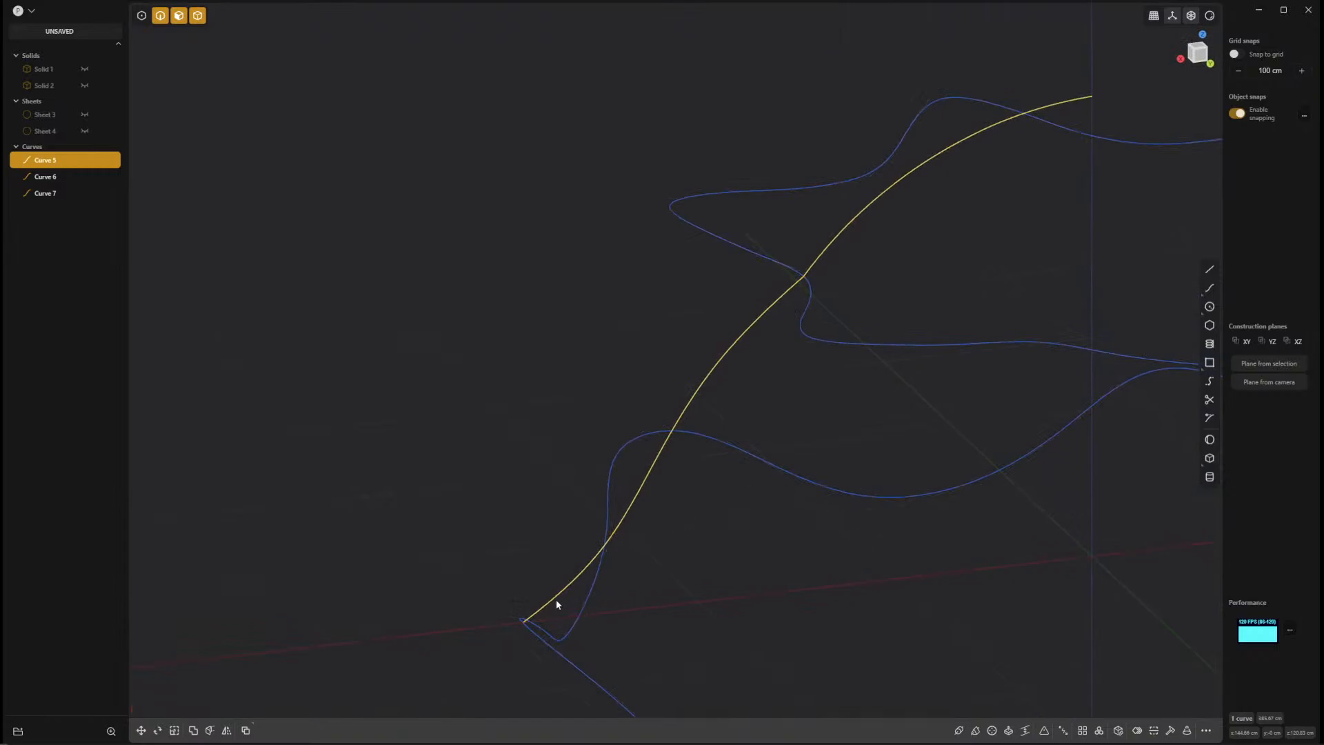
# Display the curves' control points and examine in the front view where the seam curve's lower end meets the rim.
pyautogui.moveTo(749, 400); pyautogui.dragTo(743, 457, button='middle')
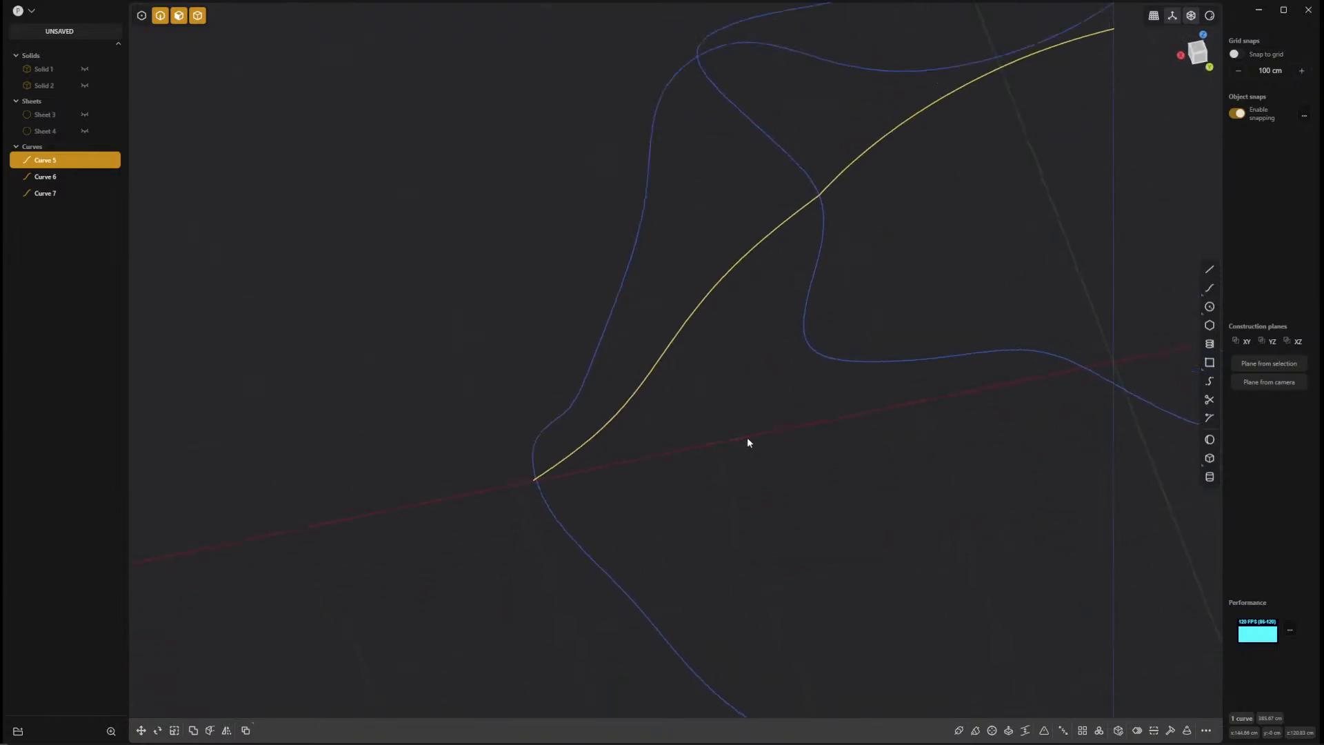
pyautogui.press('1')
pyautogui.scroll(5, 541, 529)
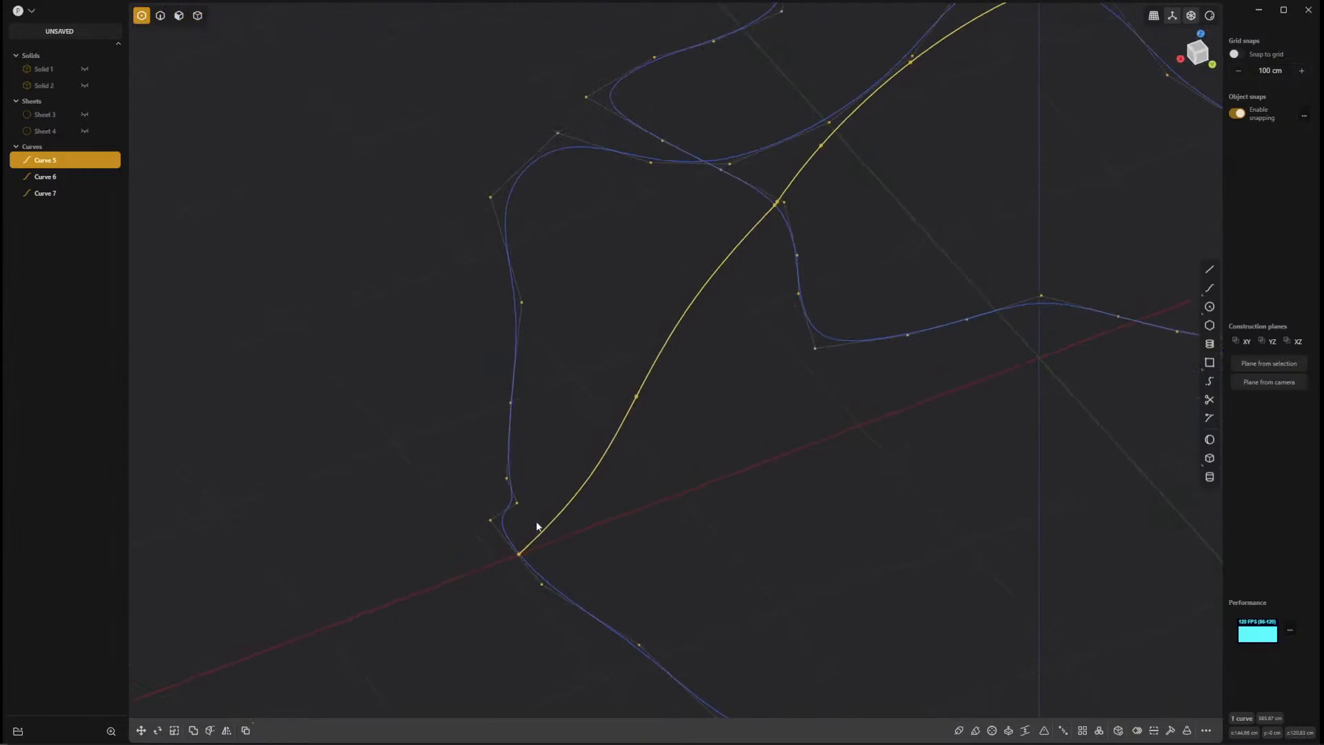
pyautogui.scroll(5, 713, 465)
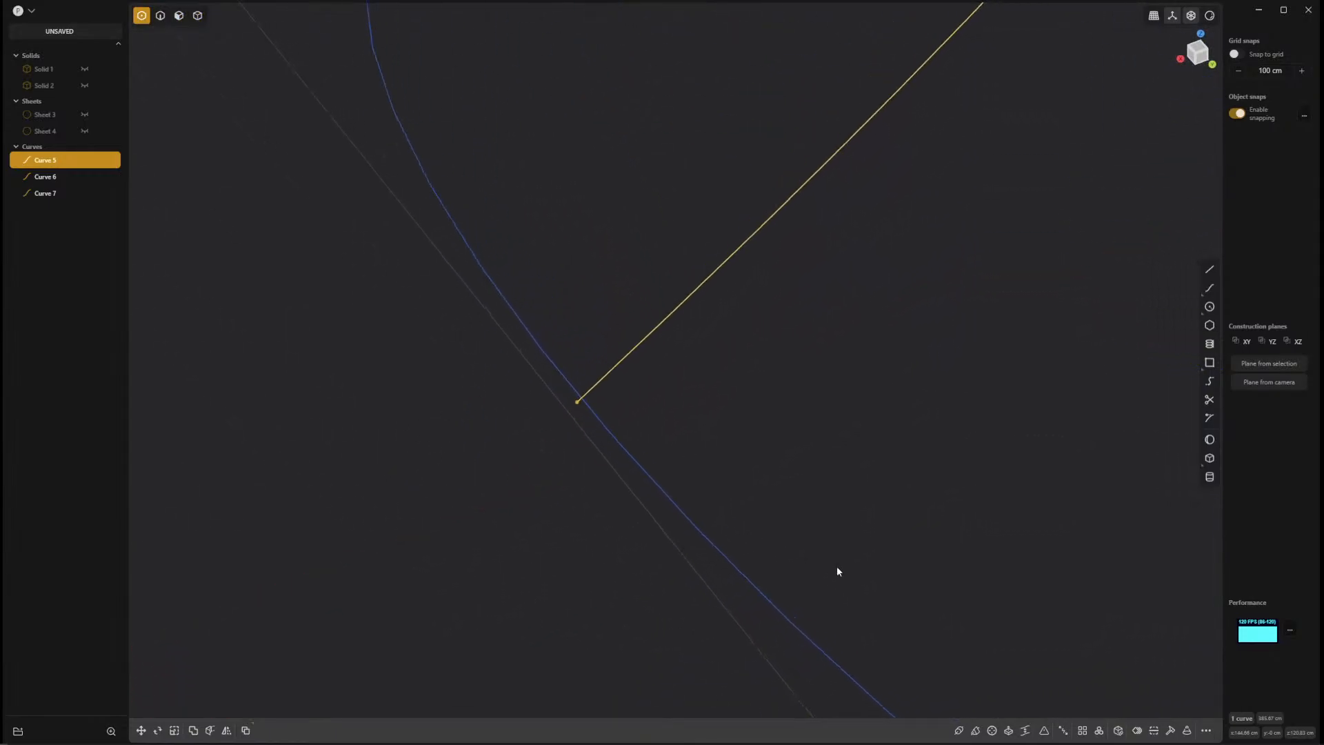
pyautogui.moveTo(539, 474); pyautogui.dragTo(662, 482, button='middle')
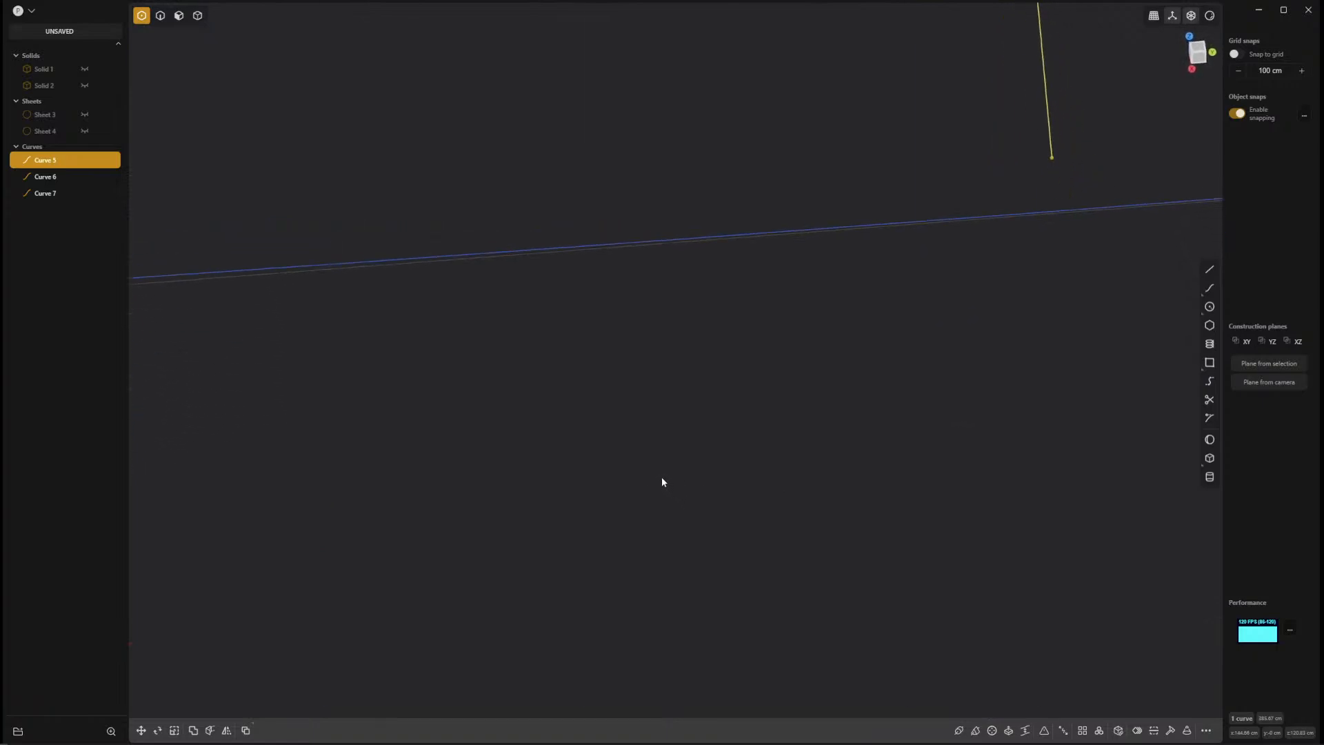
pyautogui.press('KP_1')
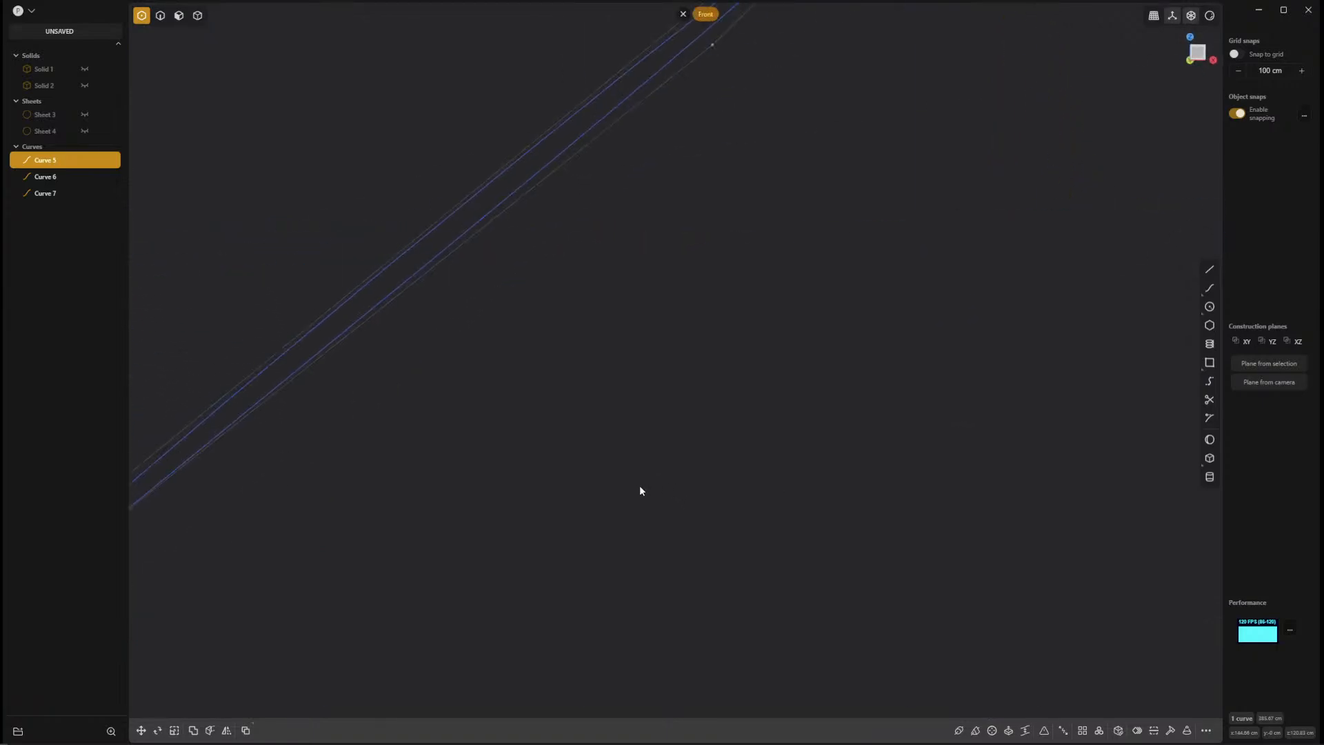
pyautogui.scroll(-8, 719, 518)
pyautogui.keyDown('shift'); pyautogui.moveTo(689, 329); pyautogui.dragTo(674, 278, button='middle'); pyautogui.keyUp('shift')
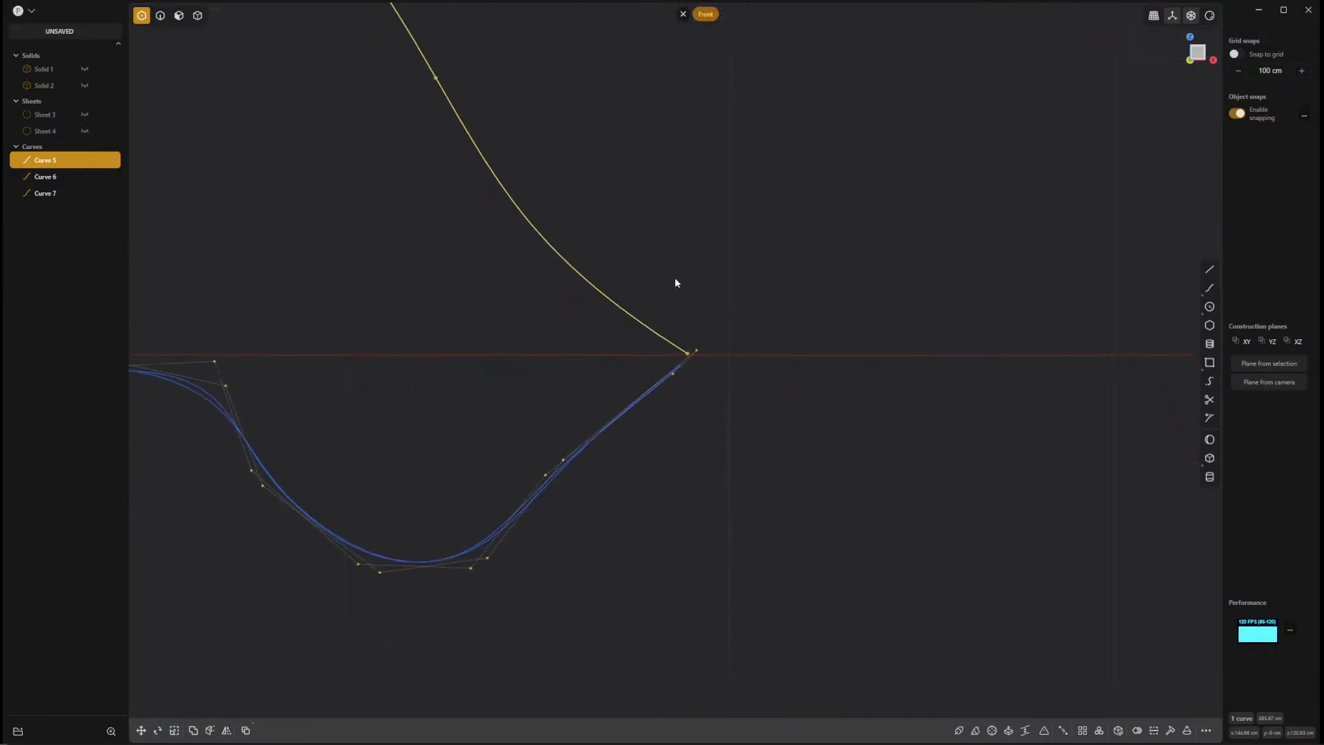
# Try to move the seam curve's lower end vertex onto the tip of the rim curve in the front view.
pyautogui.scroll(2, 689, 345)
pyautogui.moveTo(703, 405); pyautogui.dragTo(877, 435, button='middle')
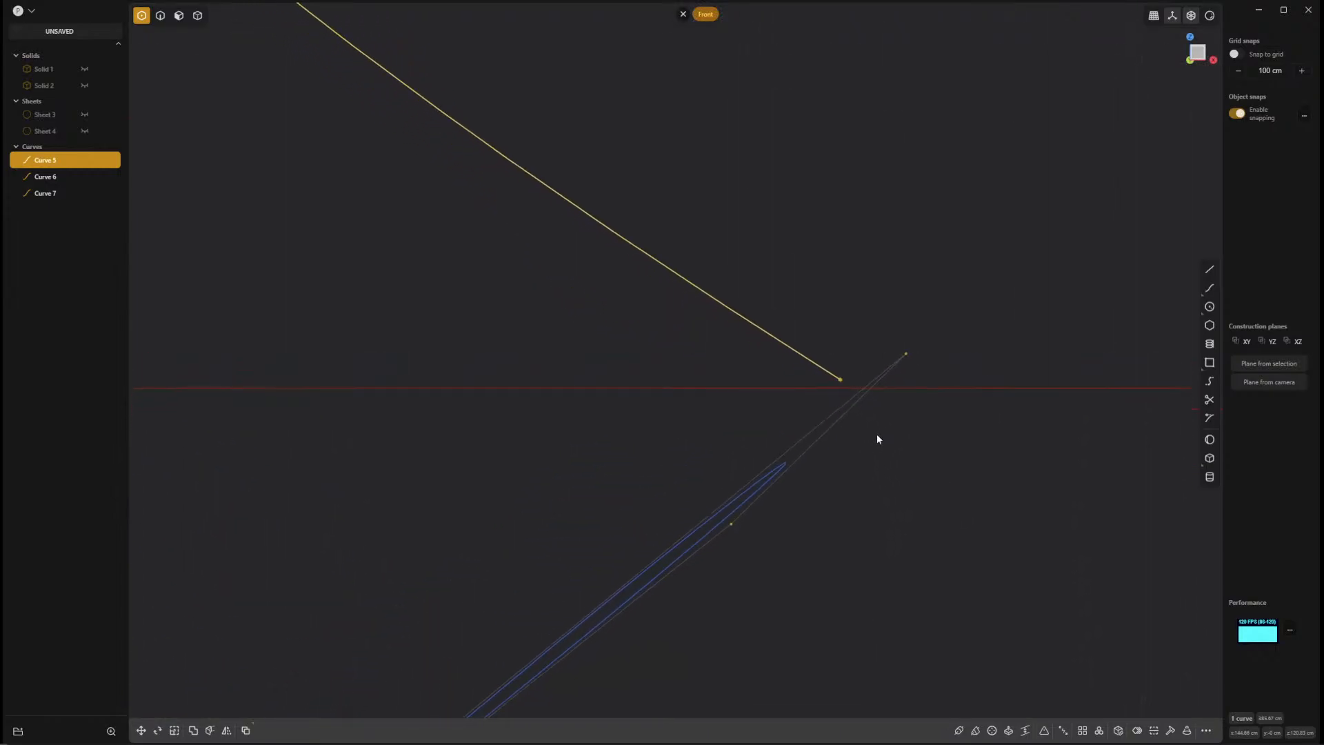
pyautogui.click(841, 380)
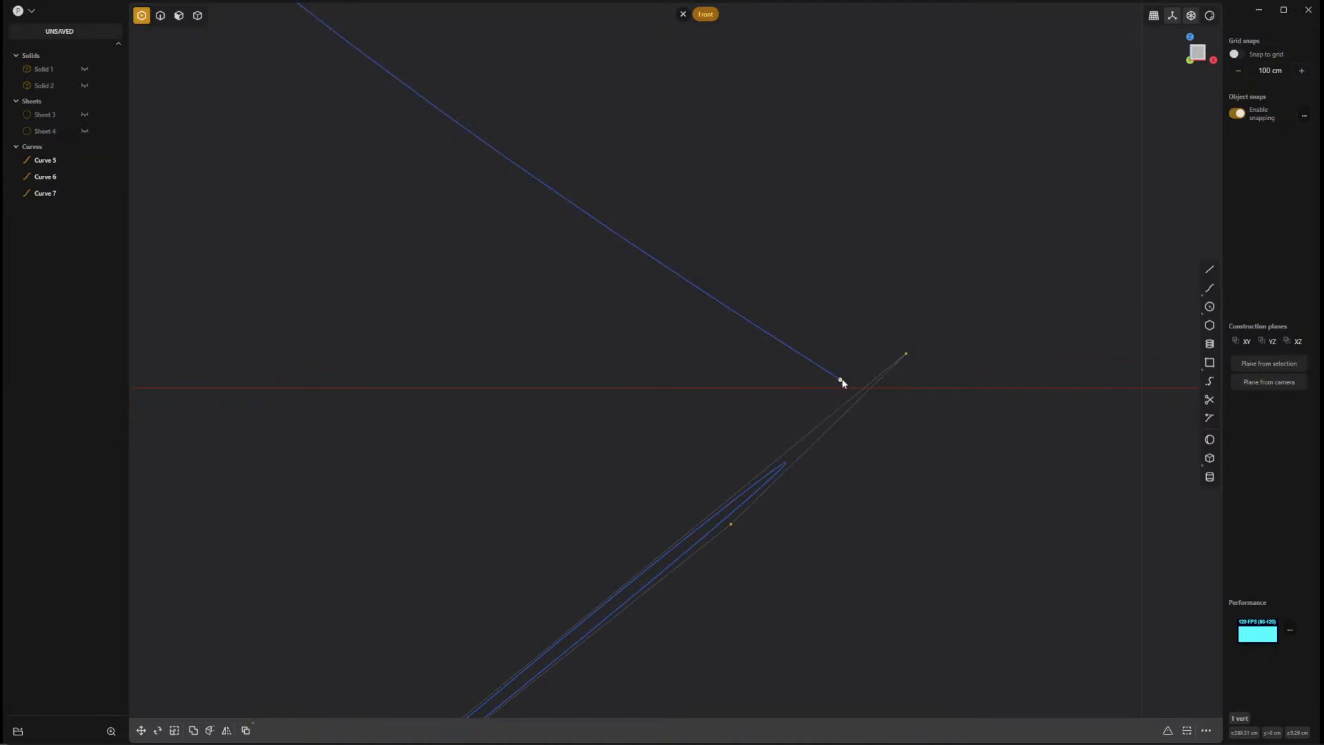
pyautogui.click(791, 458)
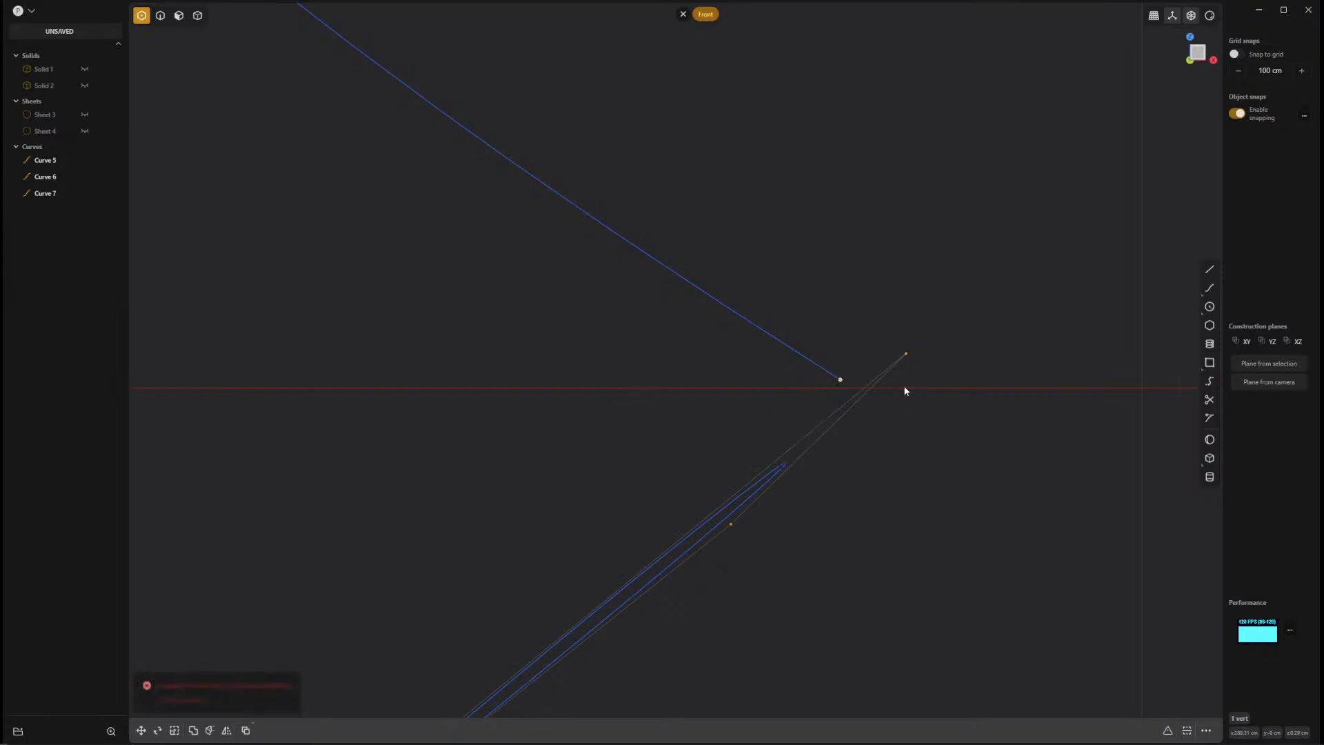
pyautogui.click(704, 383)
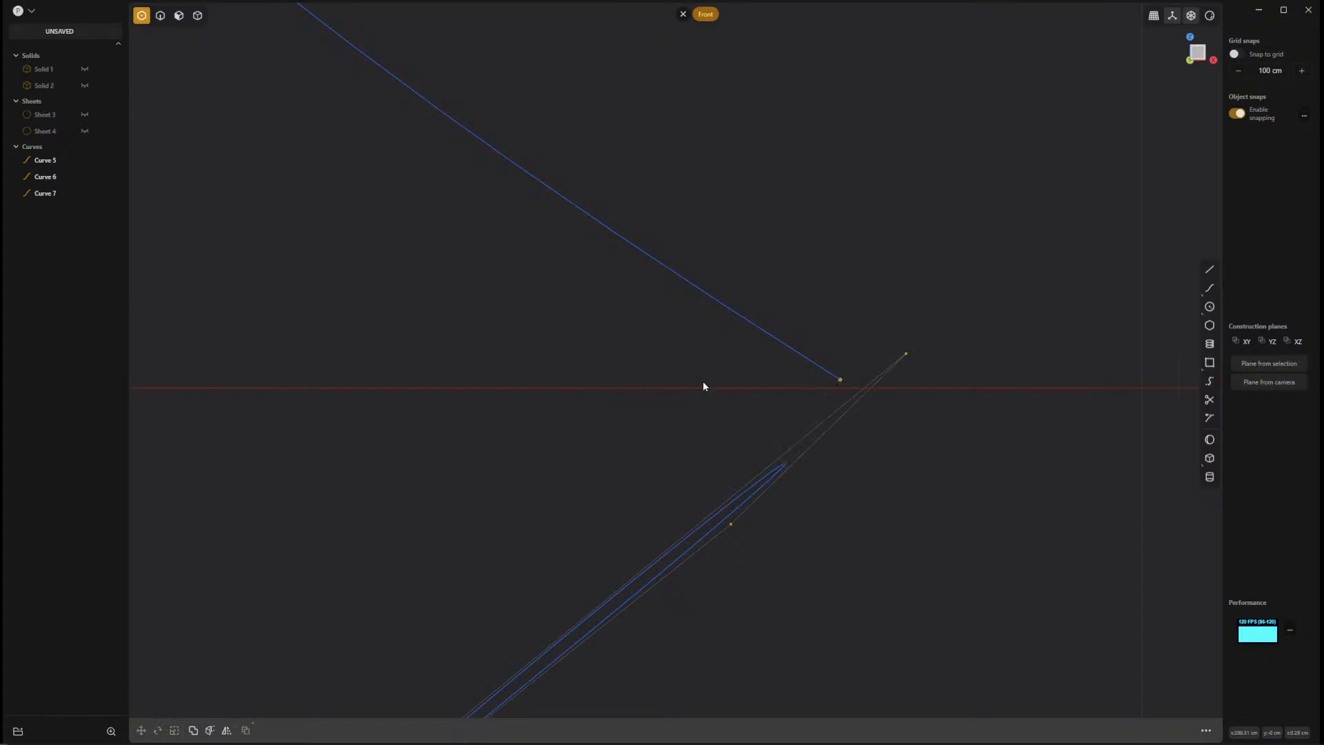
# Try to rebuild the seam curve with the Refit method at a tolerance of 0.00100.
pyautogui.press('2')
pyautogui.click(776, 340)
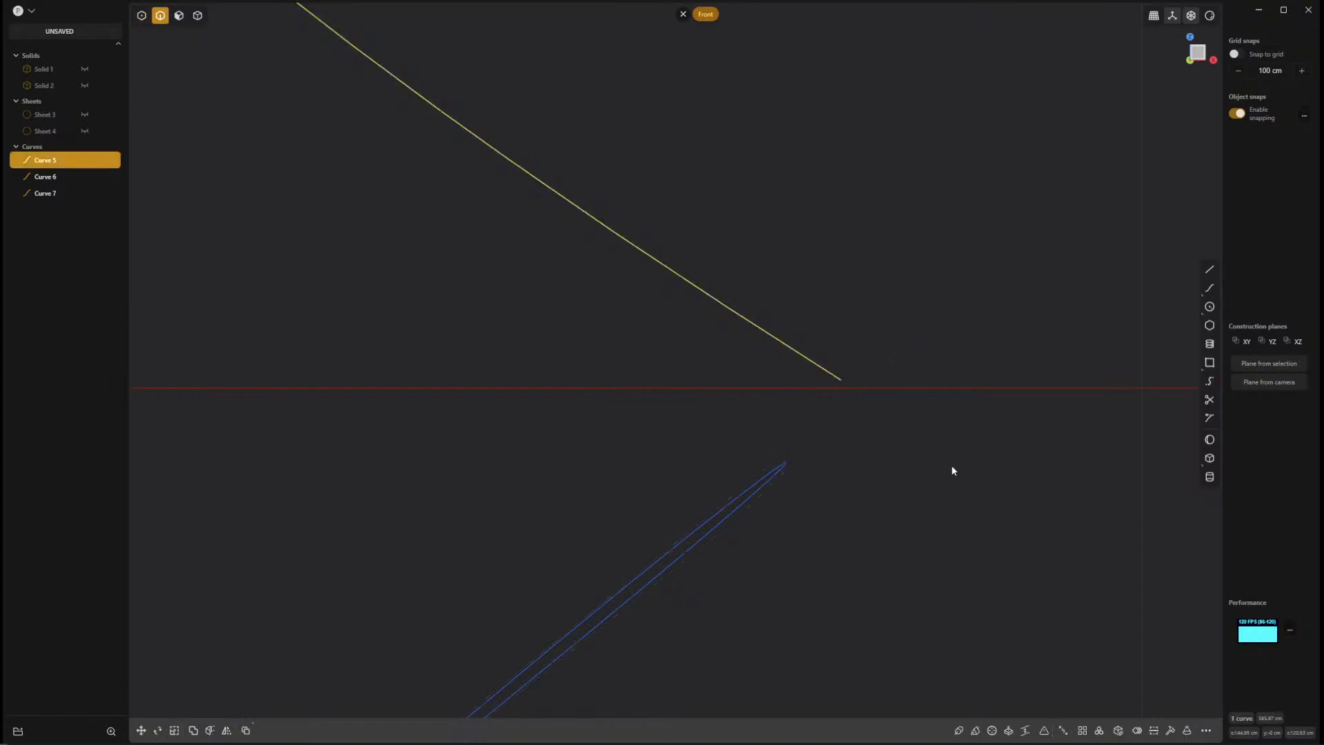
pyautogui.click(1170, 730)
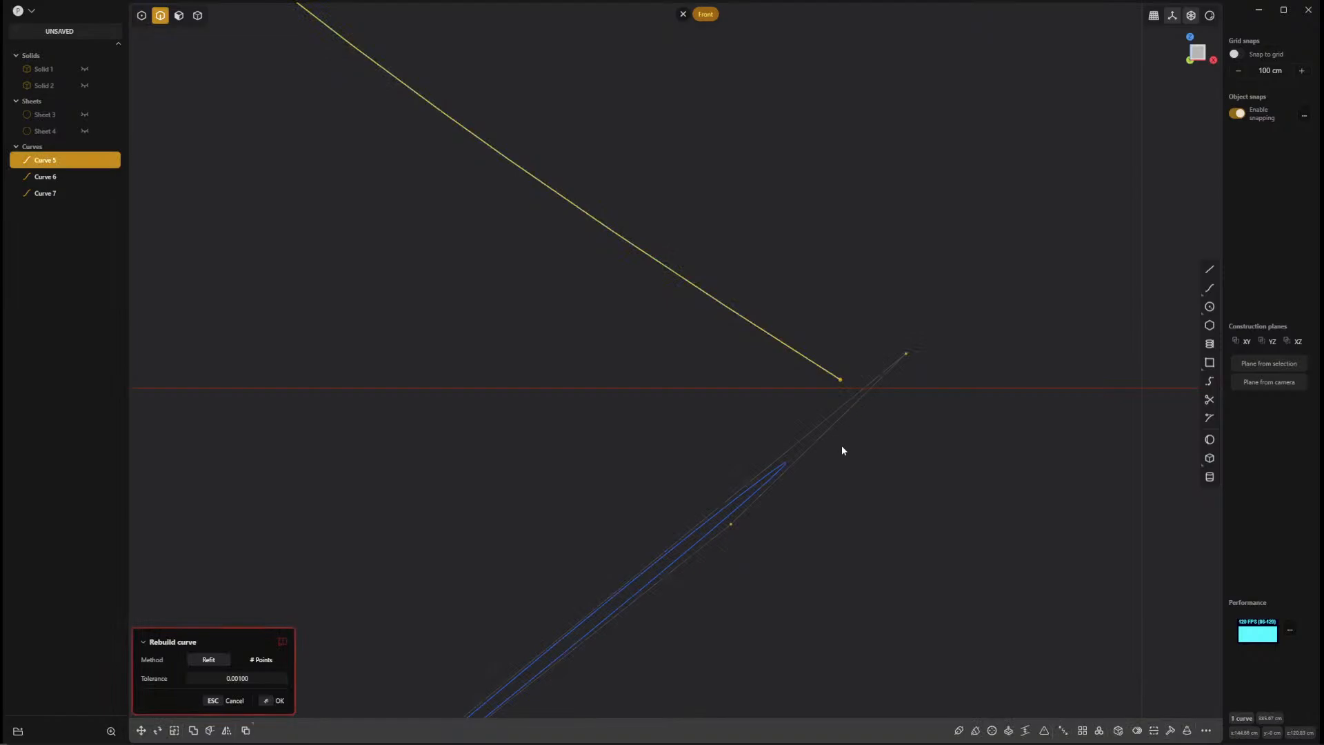
pyautogui.scroll(-6, 663, 334)
pyautogui.scroll(8, 574, 255)
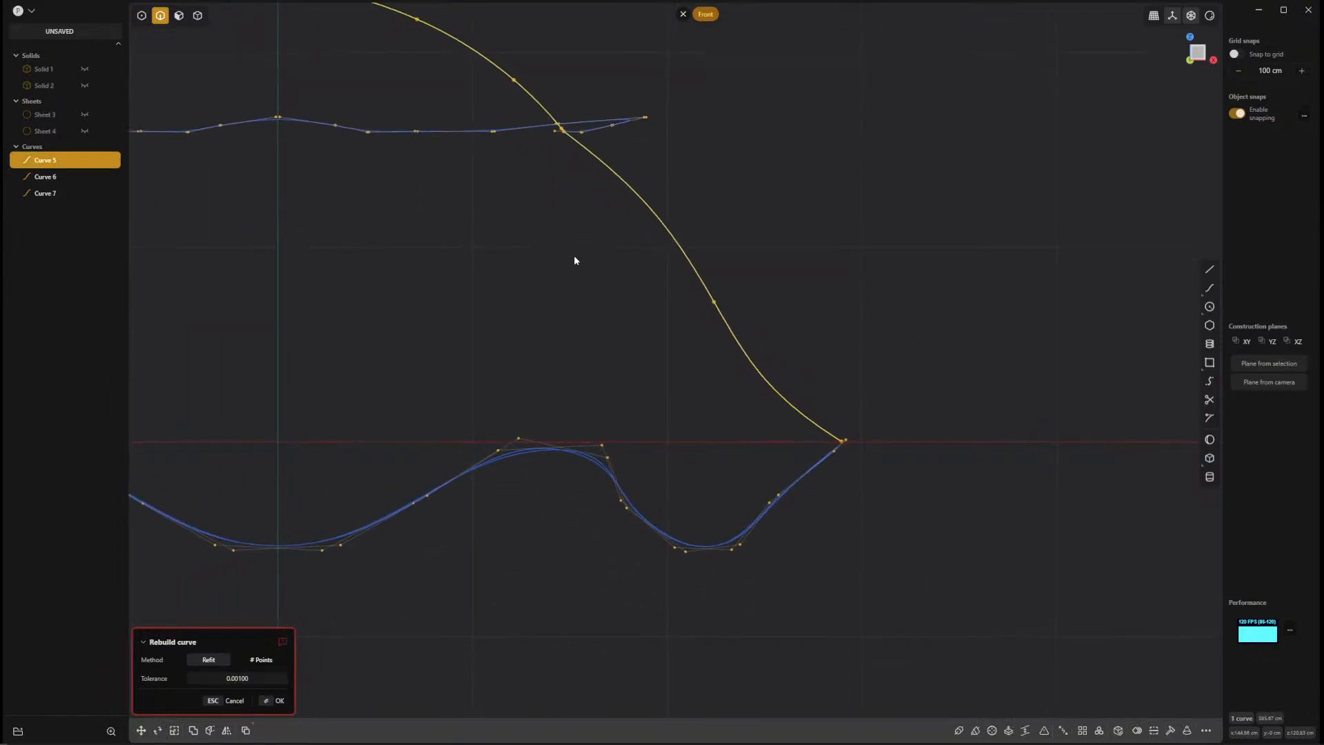
pyautogui.rightClick(824, 419)
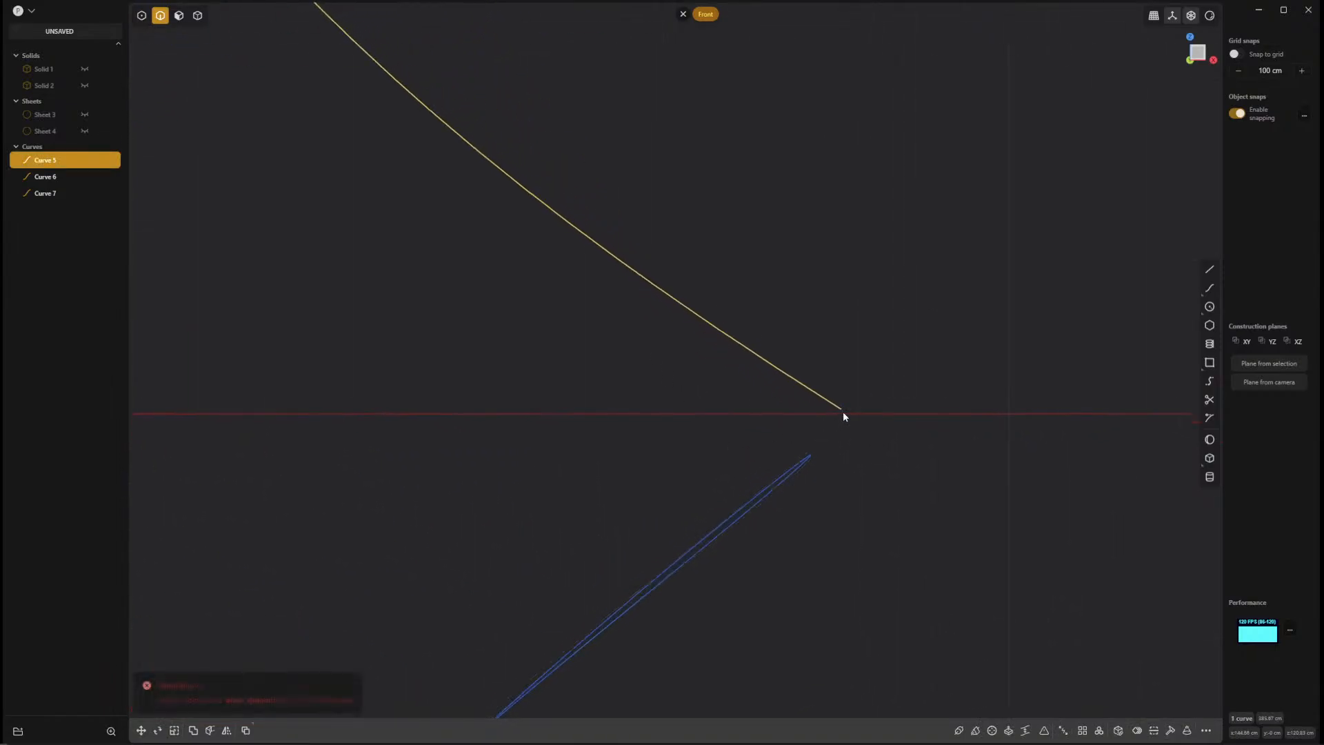
# Try again to move the seam curve's lower end vertex toward the rim.
pyautogui.press('1')
pyautogui.click(841, 410)
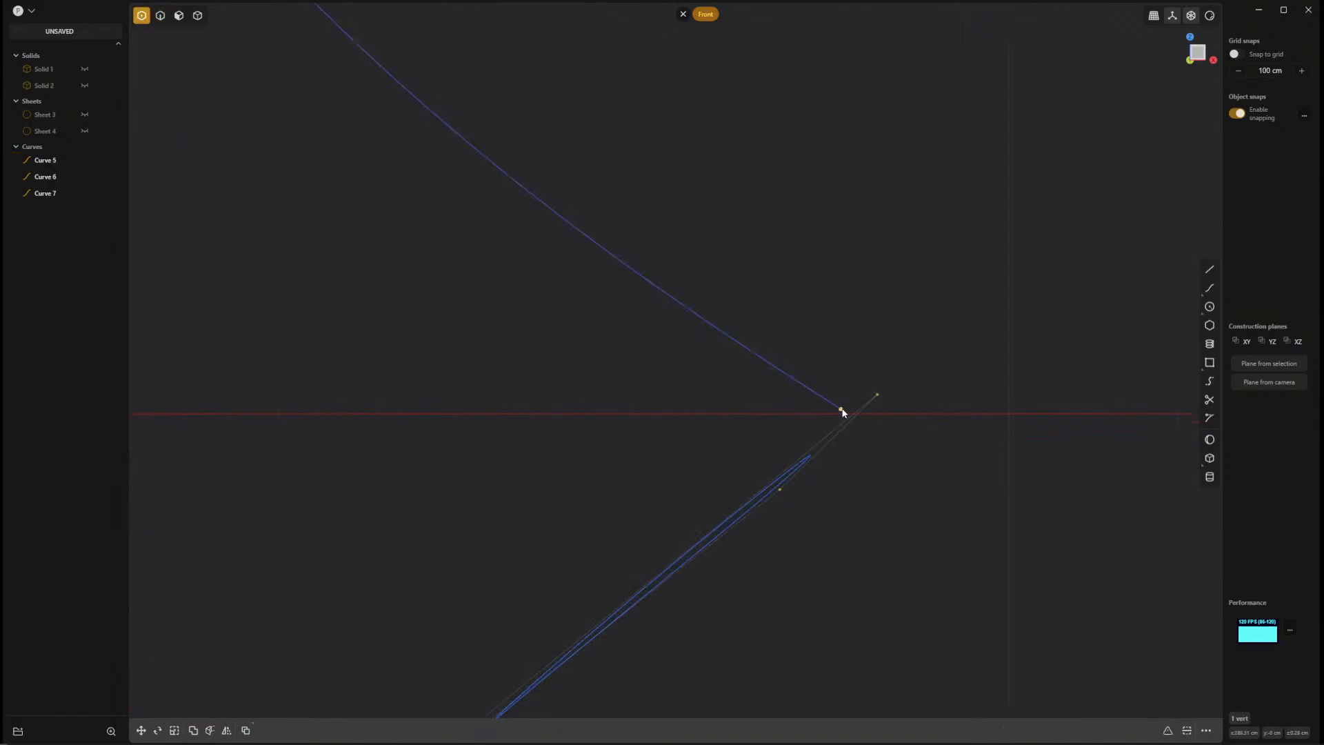
pyautogui.scroll(-3, 813, 425)
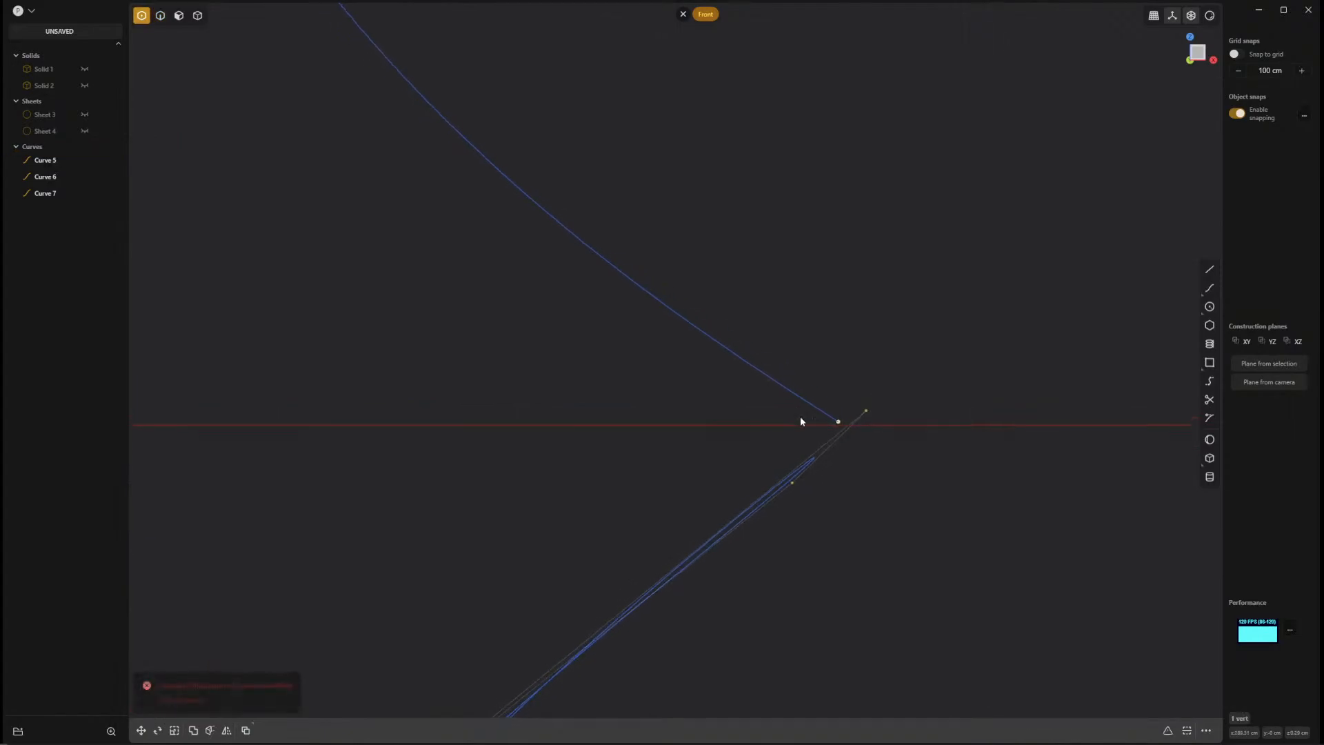
# Retry the seam curve's Refit rebuild at a tolerance of 0.00100, check its error details and cancel it.
pyautogui.press('2')
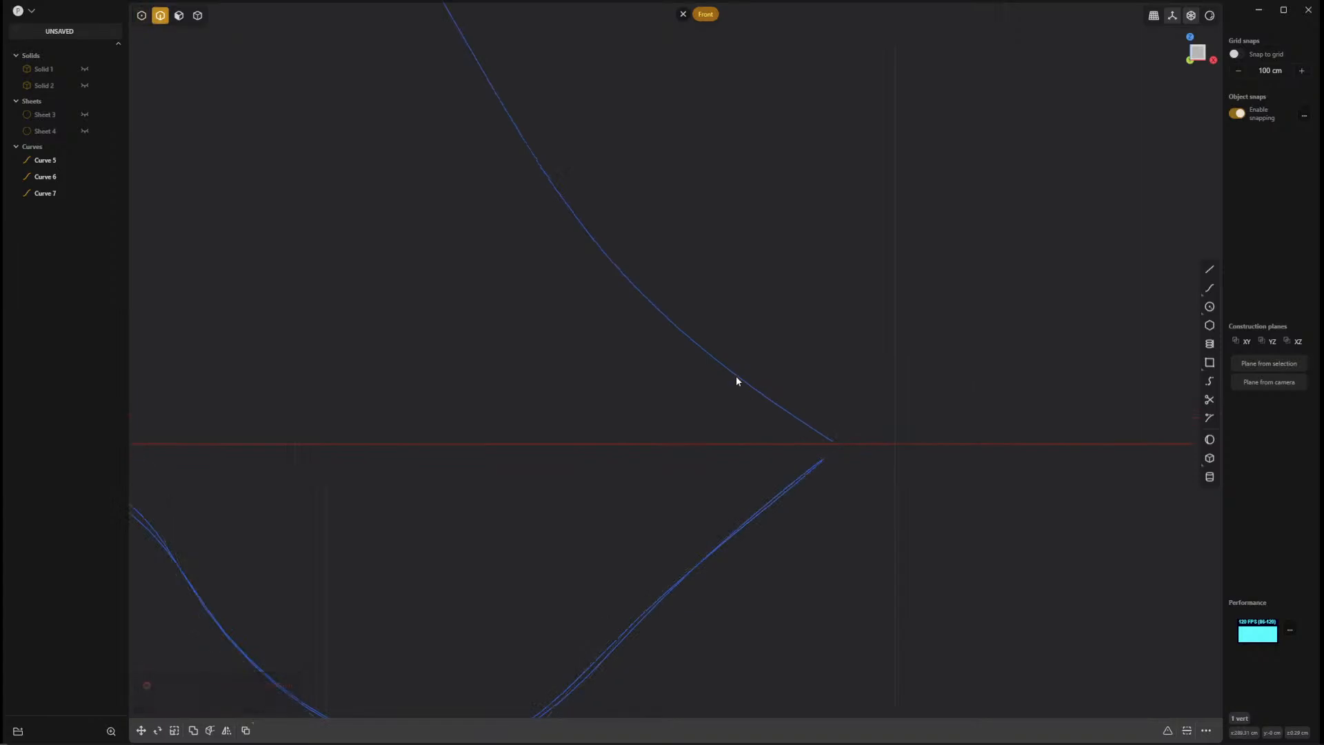
pyautogui.click(740, 378)
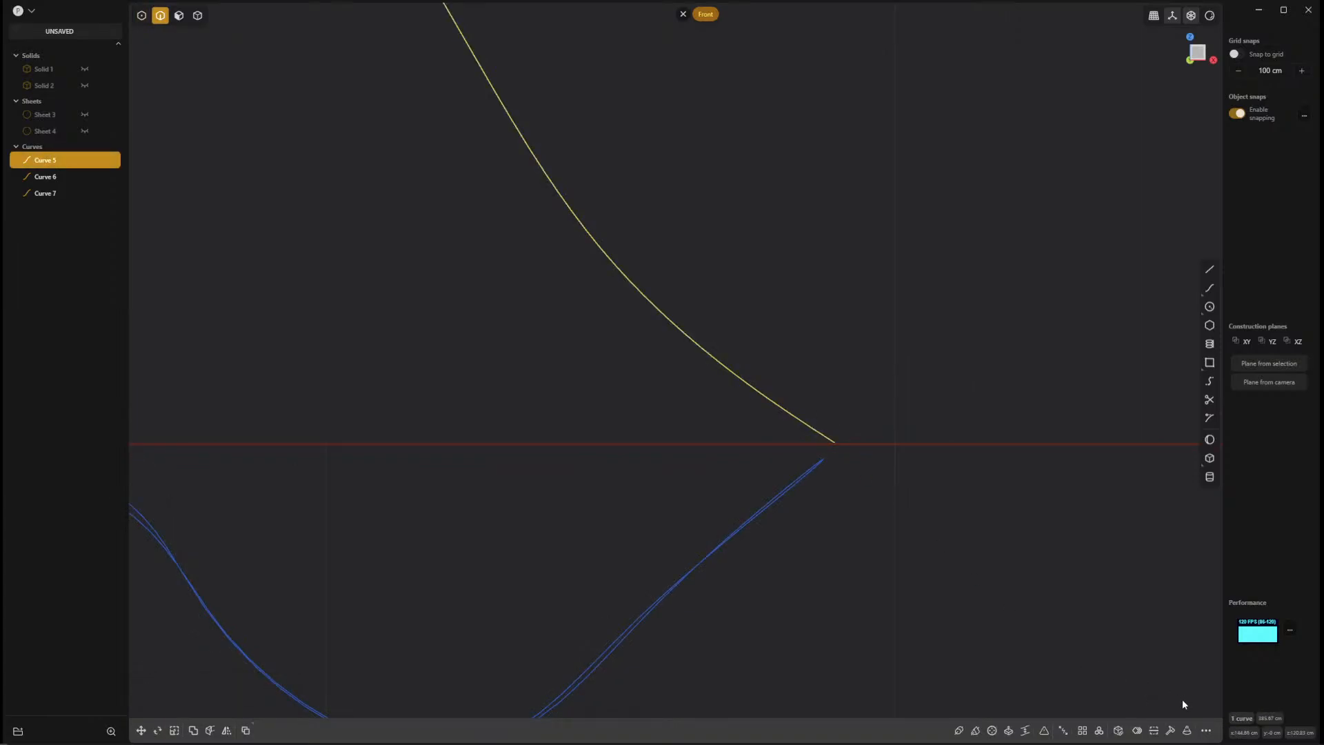
pyautogui.click(1172, 731)
pyautogui.click(1165, 731)
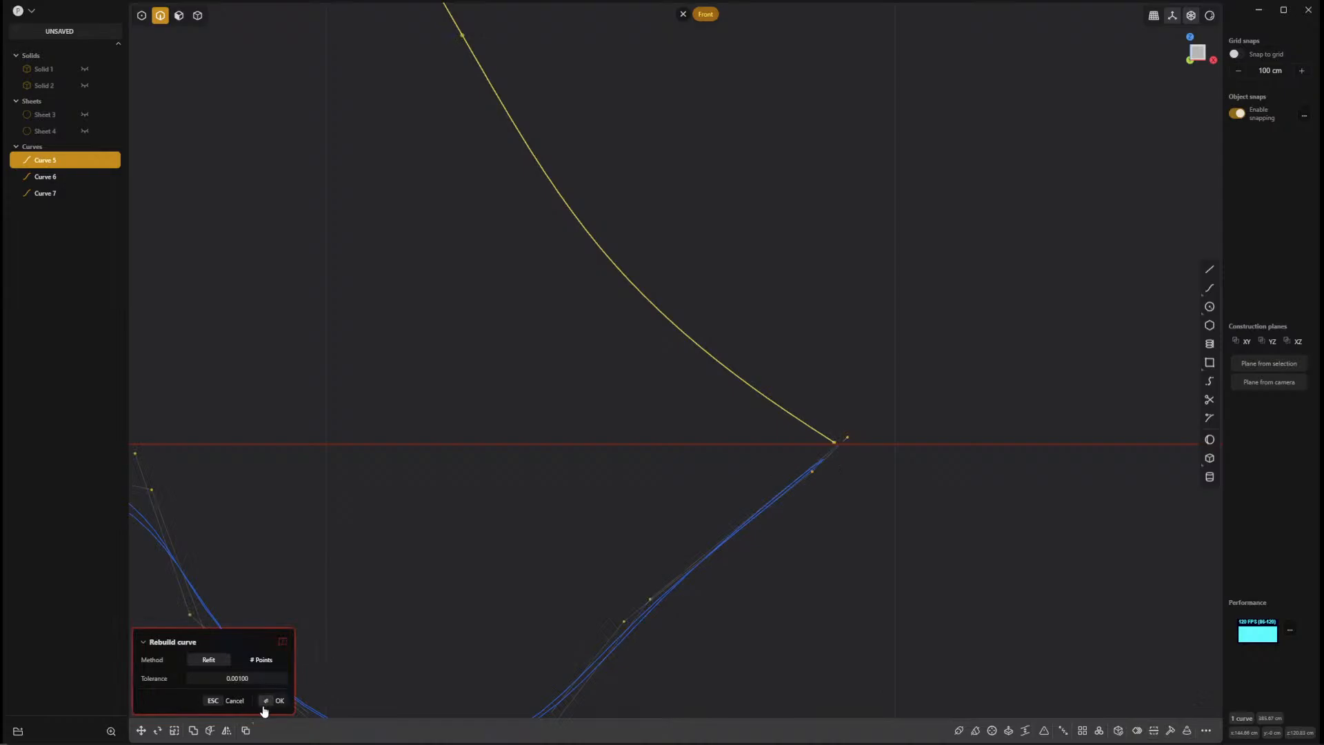
pyautogui.moveTo(282, 643)
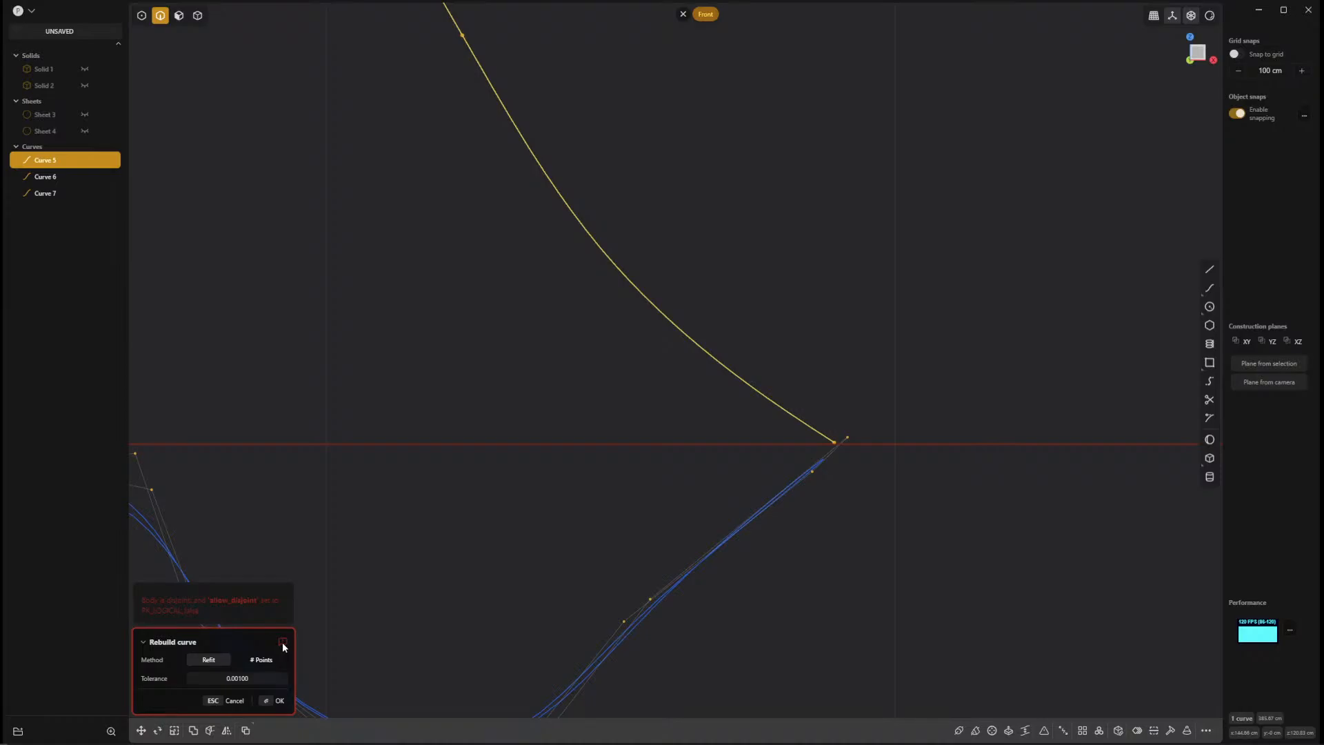
pyautogui.click(234, 700)
# Rebuild the vertical seam curve with the # Points method using 8 points.
pyautogui.moveTo(391, 346); pyautogui.dragTo(733, 437, button='middle')
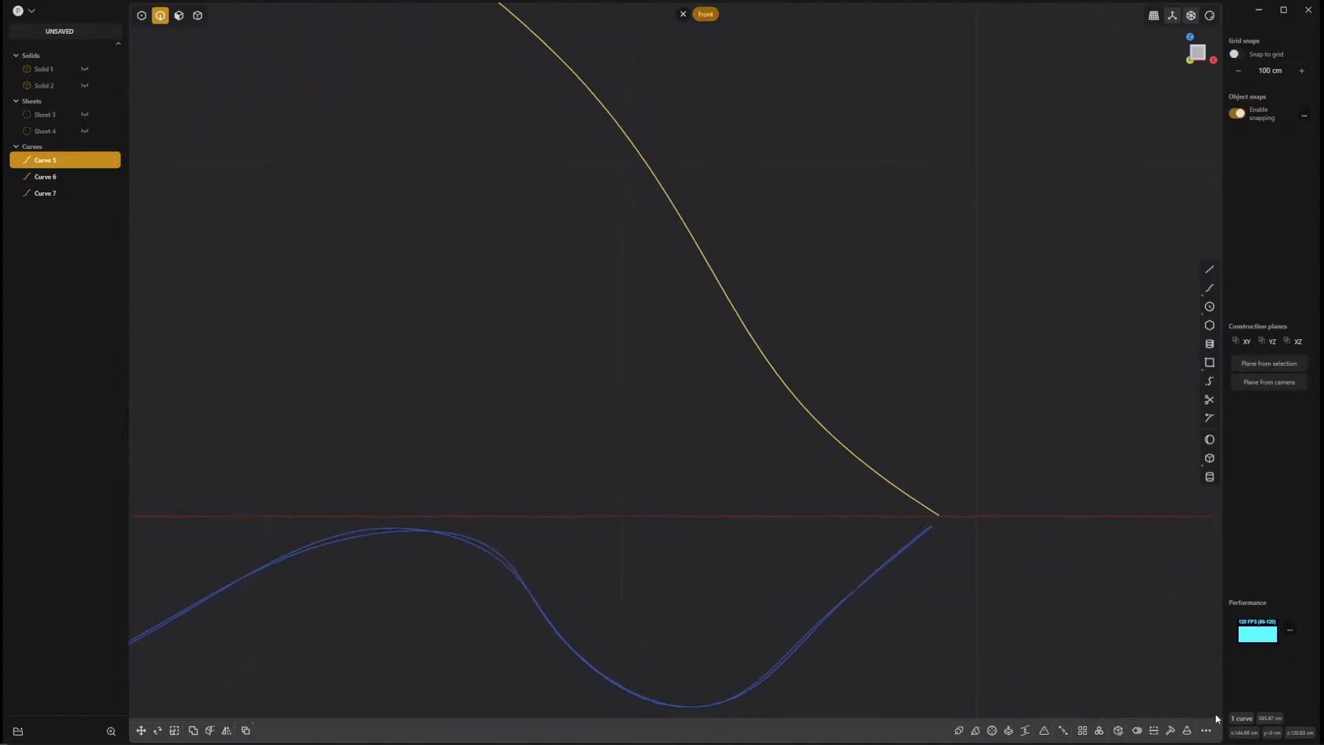
pyautogui.click(1170, 732)
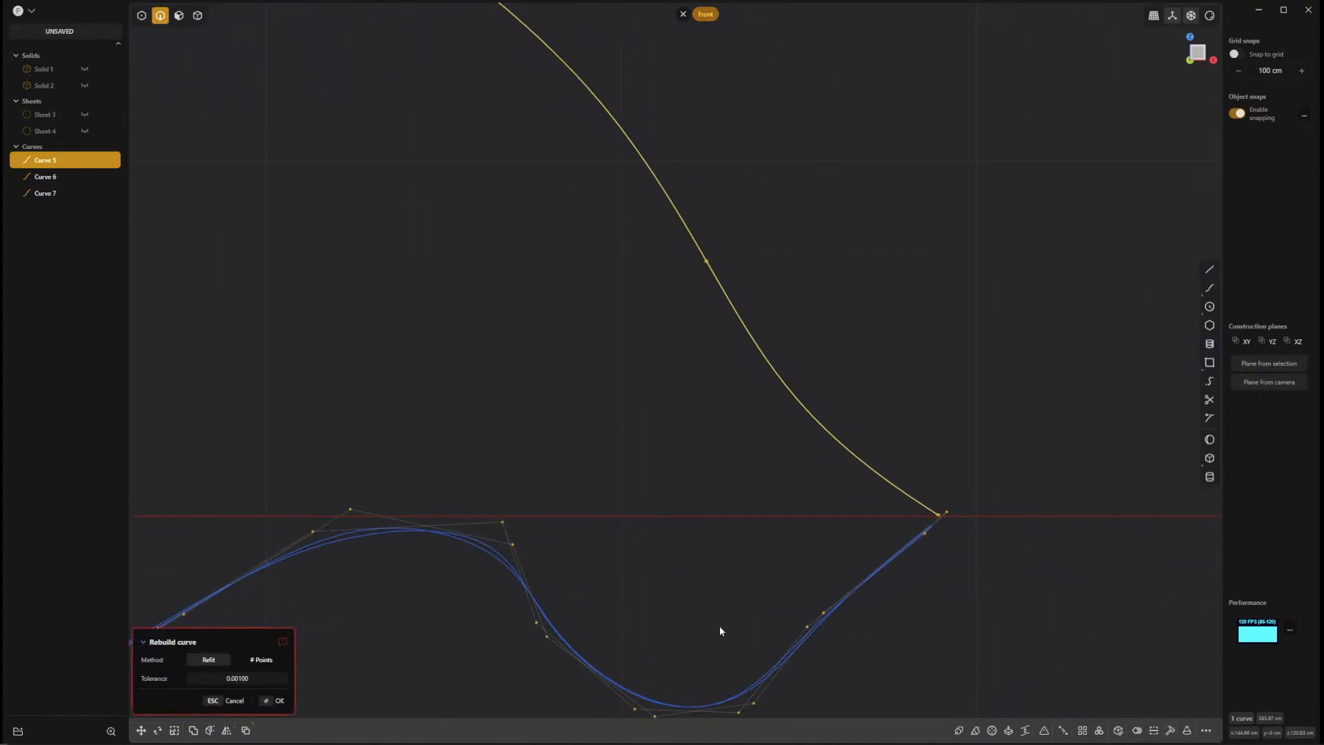
pyautogui.click(262, 662)
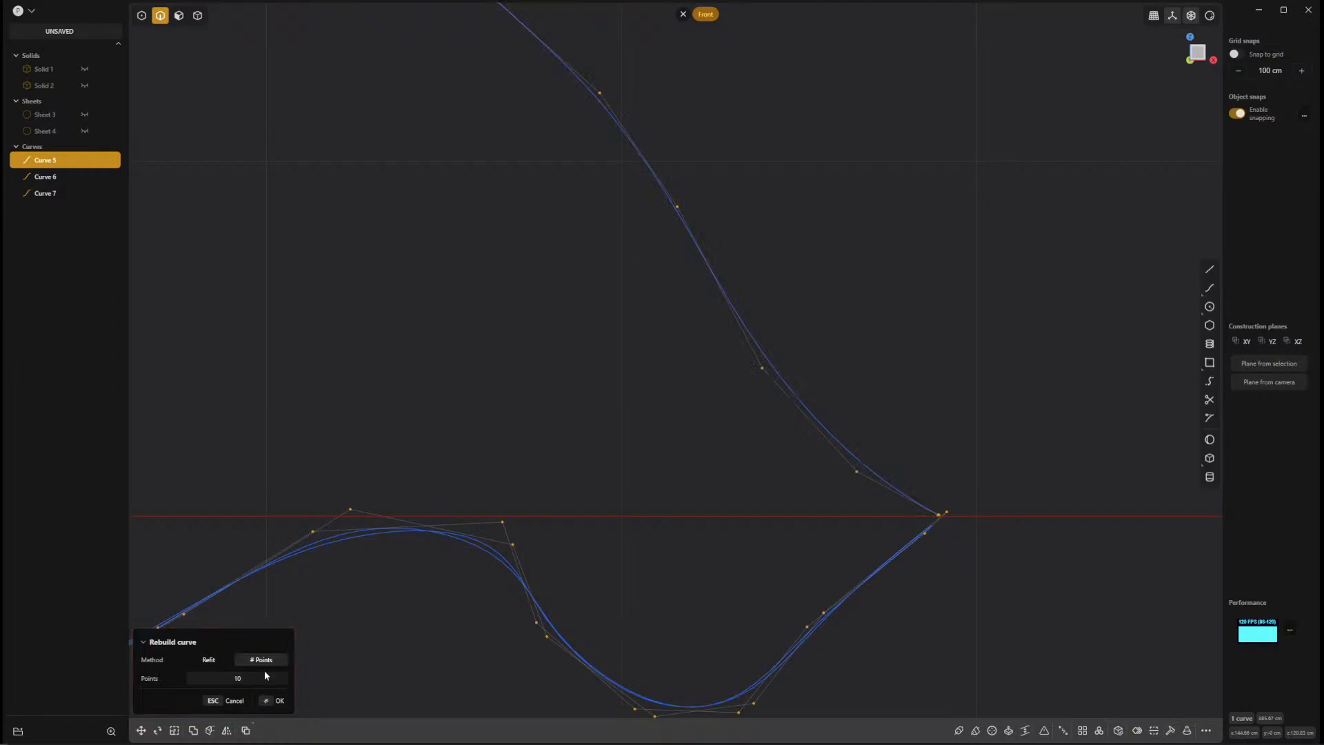
pyautogui.click(258, 678)
pyautogui.write('8')
pyautogui.click(279, 701)
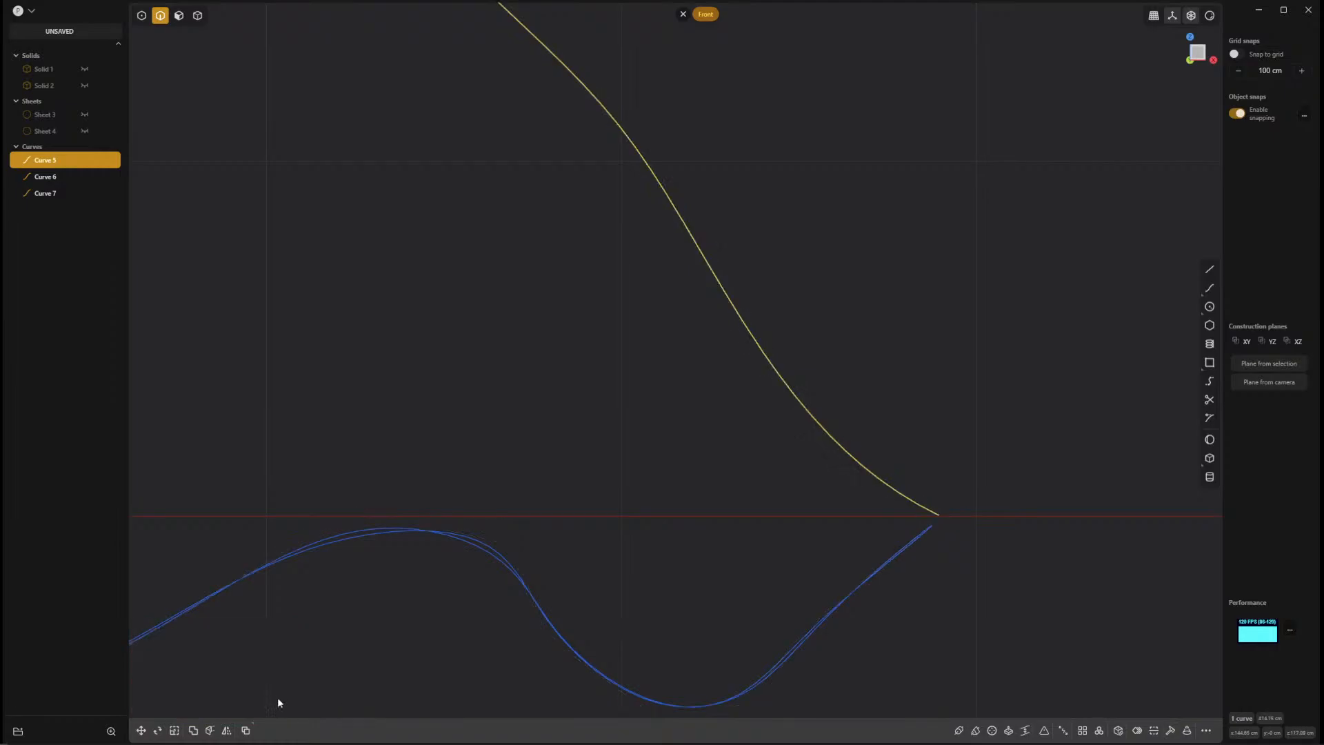
# Move the rebuilt seam curve's lower end control point onto the rim curve's tip in the front view.
pyautogui.moveTo(807, 523); pyautogui.dragTo(841, 636, button='middle')
pyautogui.scroll(4, 841, 634)
pyautogui.press('1')
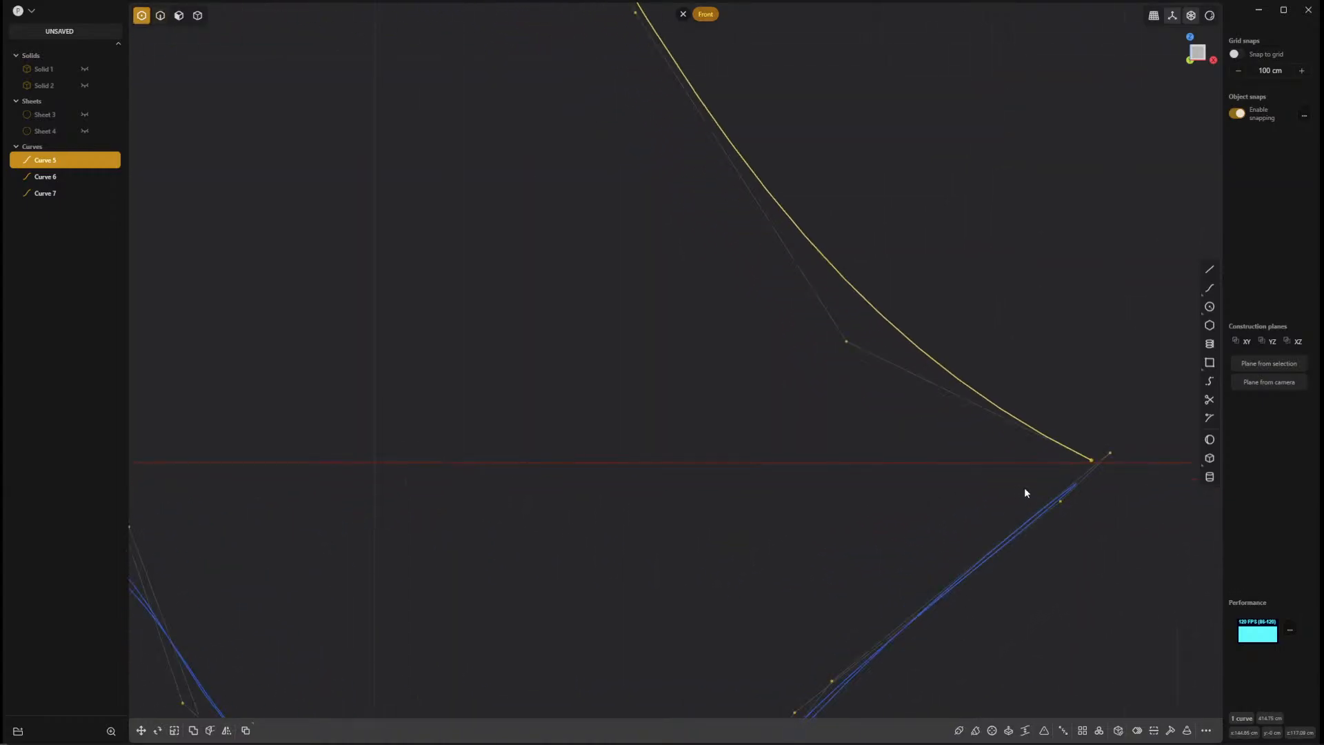
pyautogui.moveTo(1091, 462)
pyautogui.mouseDown()
pyautogui.moveTo(970, 503)
pyautogui.moveTo(1074, 447)
pyautogui.mouseUp()
pyautogui.hotkey('ctrl', 'z')
pyautogui.scroll(8, 1101, 489)
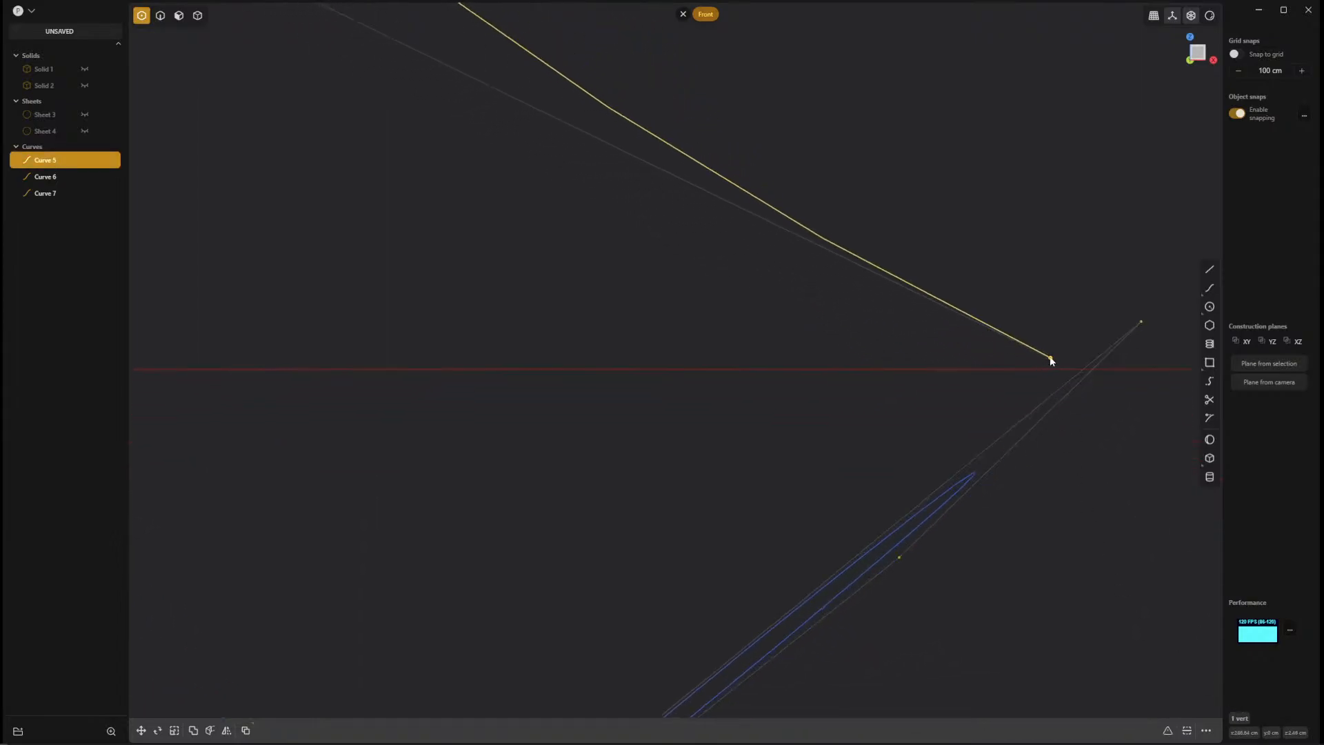
pyautogui.moveTo(1052, 359); pyautogui.dragTo(978, 469)
# Examine from the right view and at an angle whether the seam curve's lower end meets the rim curve.
pyautogui.moveTo(1008, 476); pyautogui.dragTo(790, 378, button='middle')
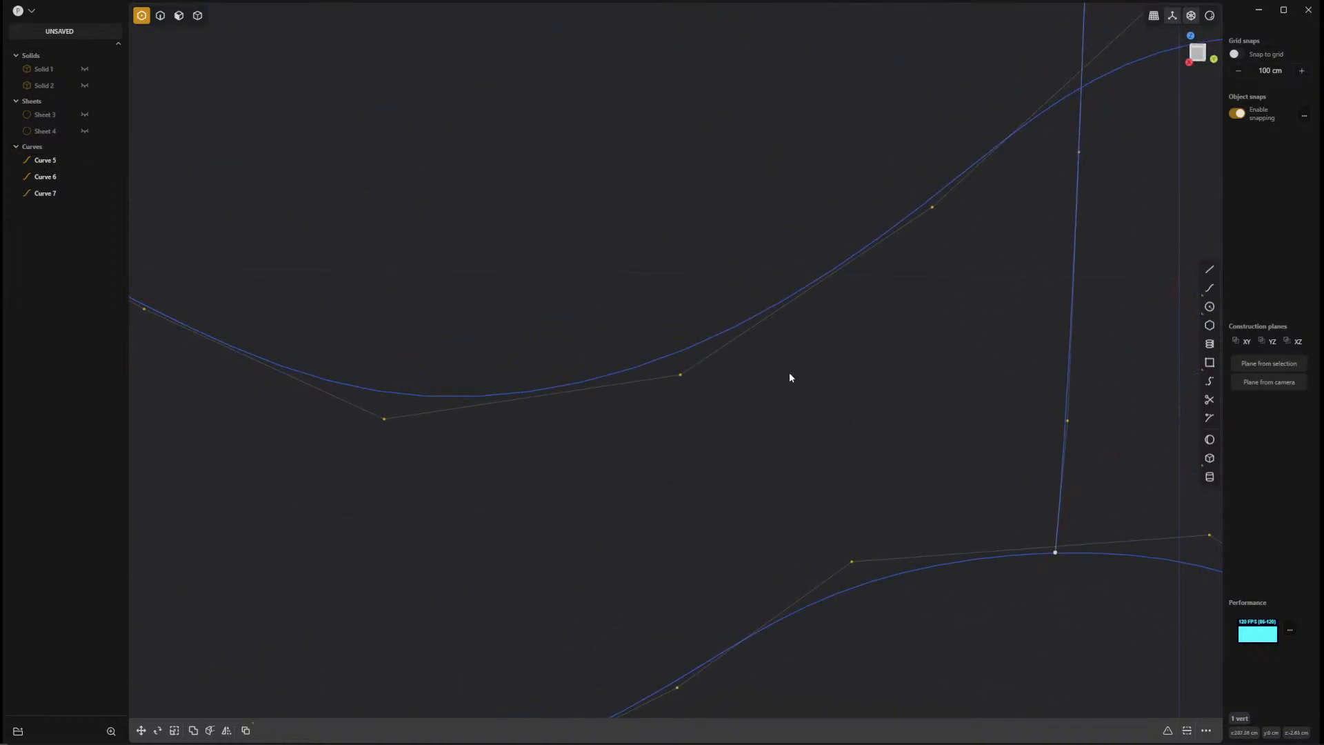
pyautogui.press('KP_7')
pyautogui.press('KP_1')
pyautogui.press('KP_3')
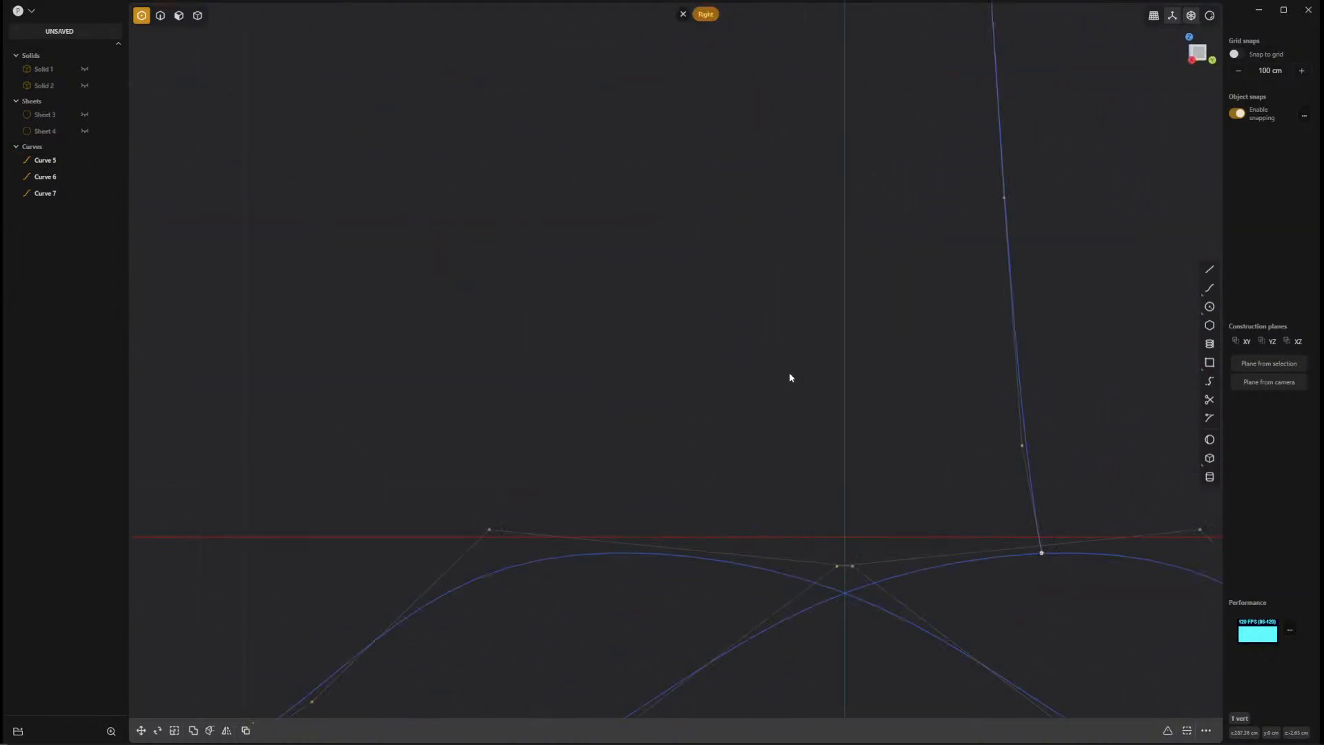
pyautogui.keyDown('shift'); pyautogui.moveTo(858, 391); pyautogui.dragTo(507, 225, button='middle'); pyautogui.keyUp('shift')
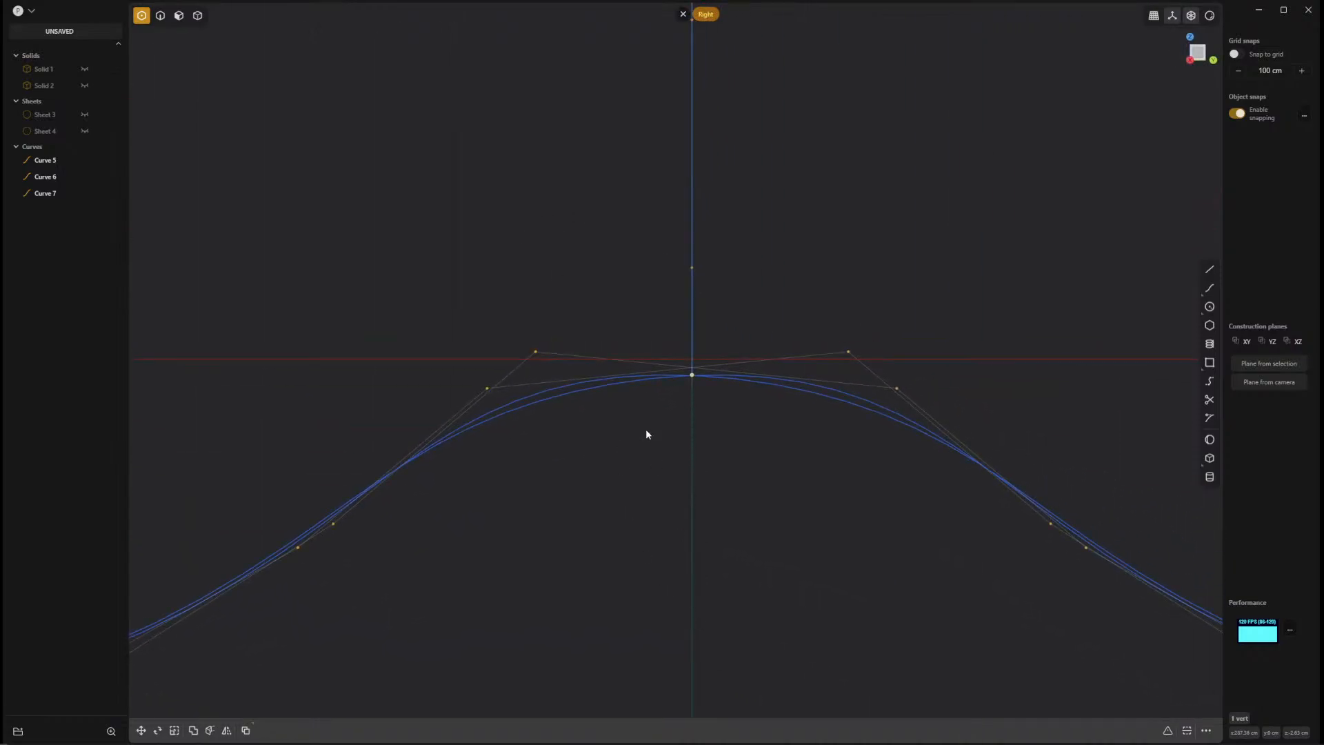
pyautogui.moveTo(600, 248); pyautogui.dragTo(811, 320, button='middle')
pyautogui.click(810, 316)
pyautogui.keyDown('ctrl'); pyautogui.moveTo(554, 293); pyautogui.dragTo(774, 476, button='middle'); pyautogui.keyUp('ctrl')
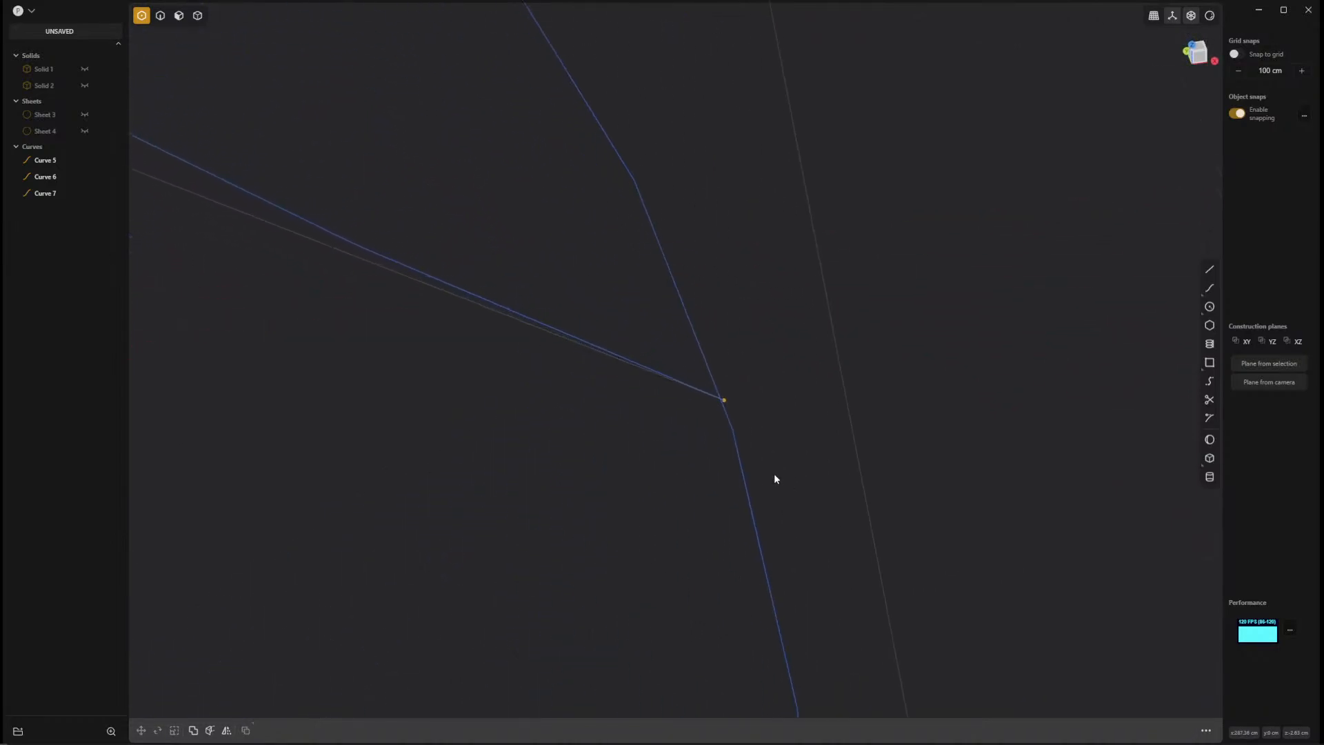
# Focus on the seam curve's lower end point and nudge it slightly down onto the rim curve.
pyautogui.click(725, 400)
pyautogui.press('/')
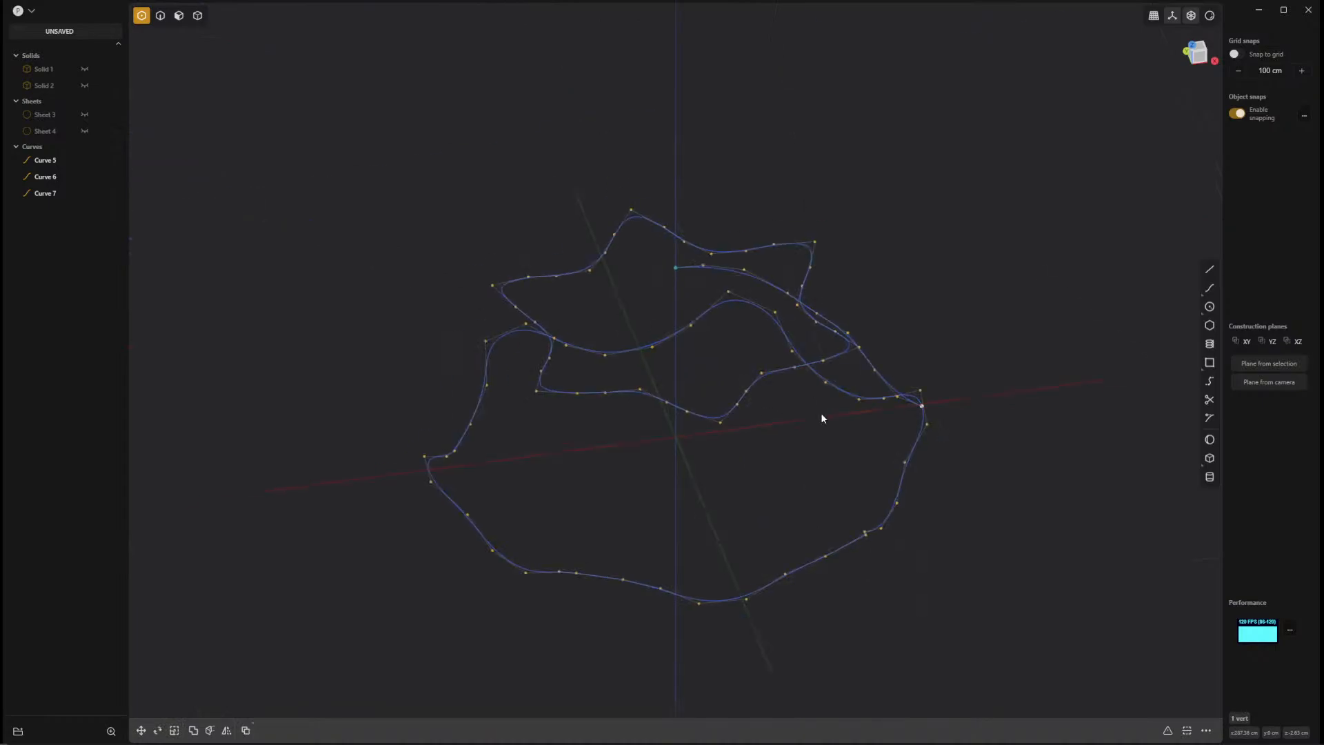
pyautogui.press('/')
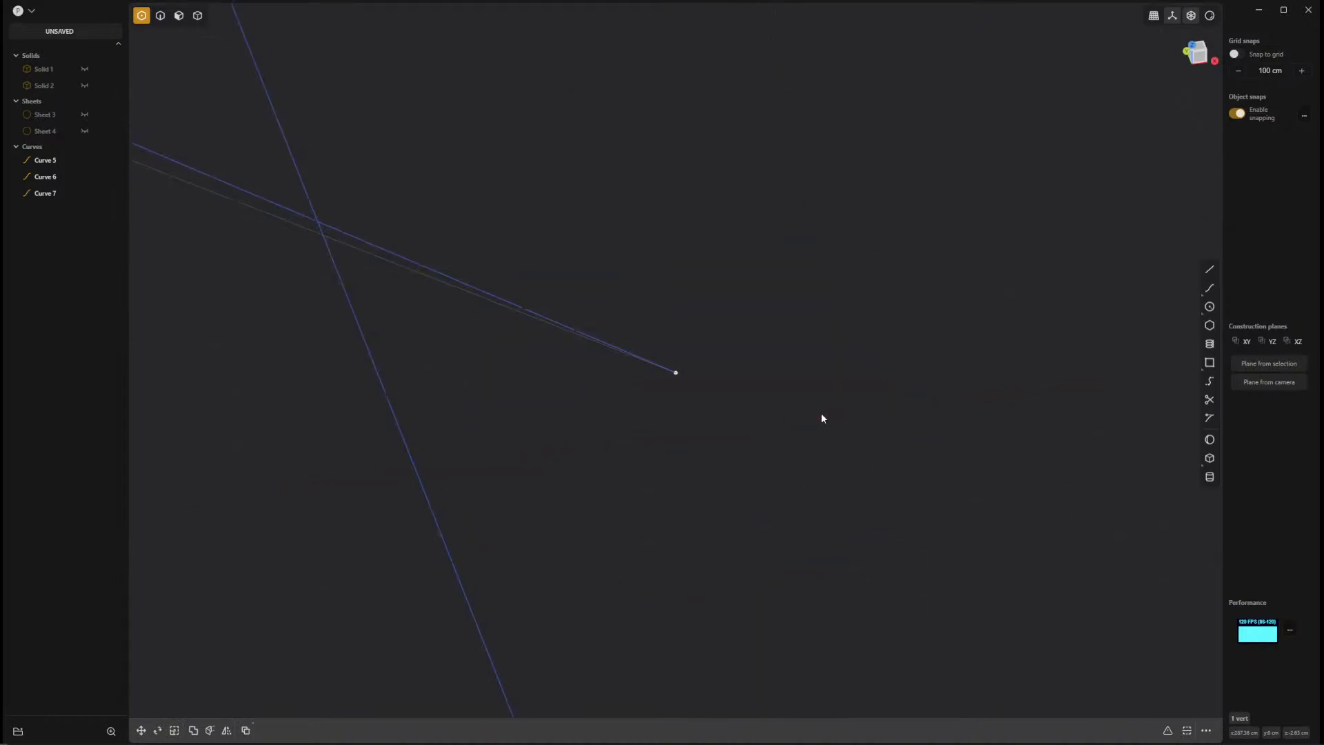
pyautogui.moveTo(765, 464); pyautogui.dragTo(574, 500, button='middle')
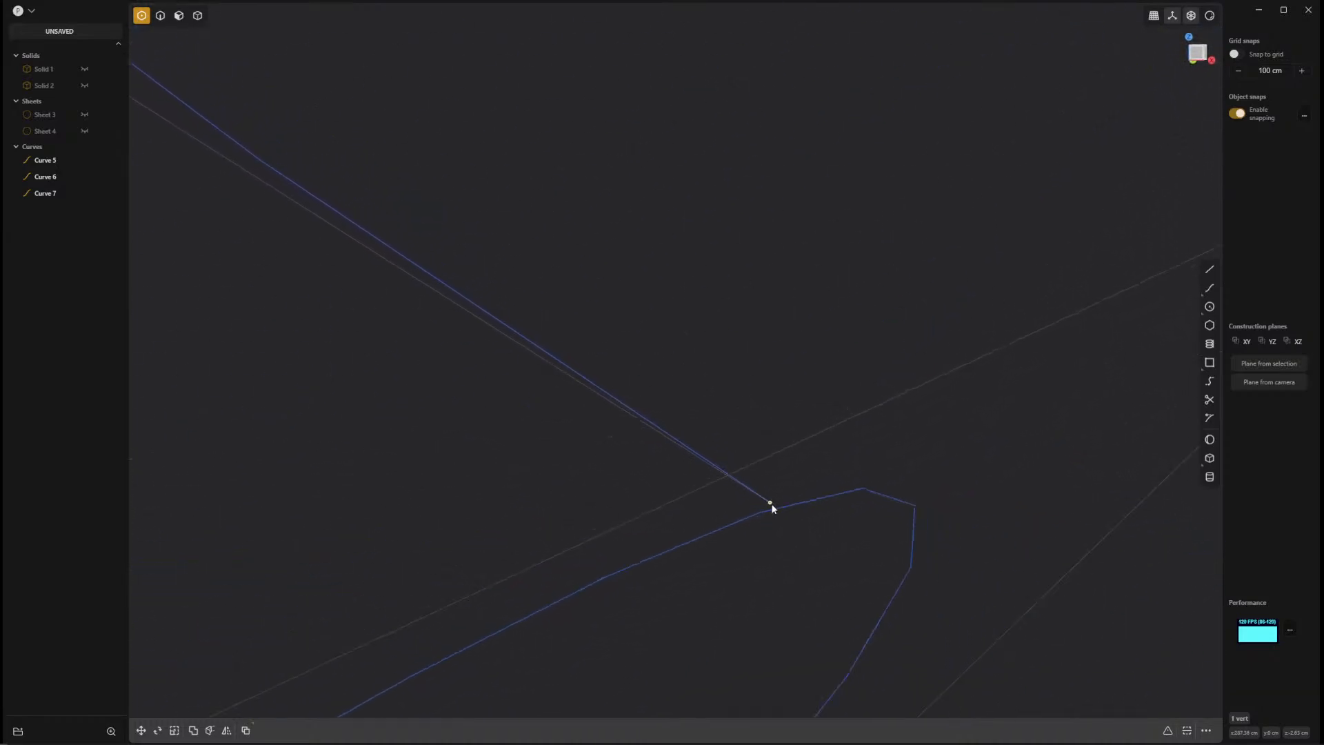
pyautogui.moveTo(772, 509); pyautogui.dragTo(740, 549, button='middle')
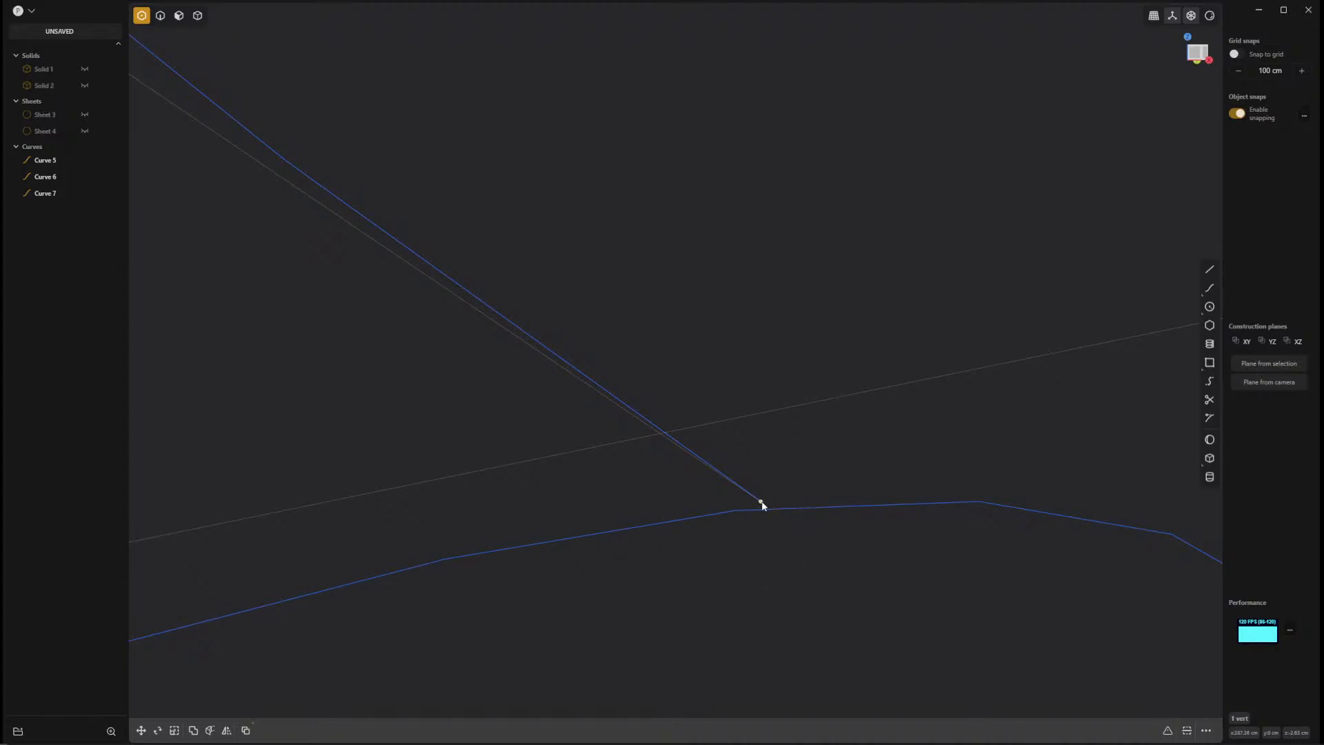
pyautogui.moveTo(763, 505); pyautogui.dragTo(763, 510)
pyautogui.press('Escape')
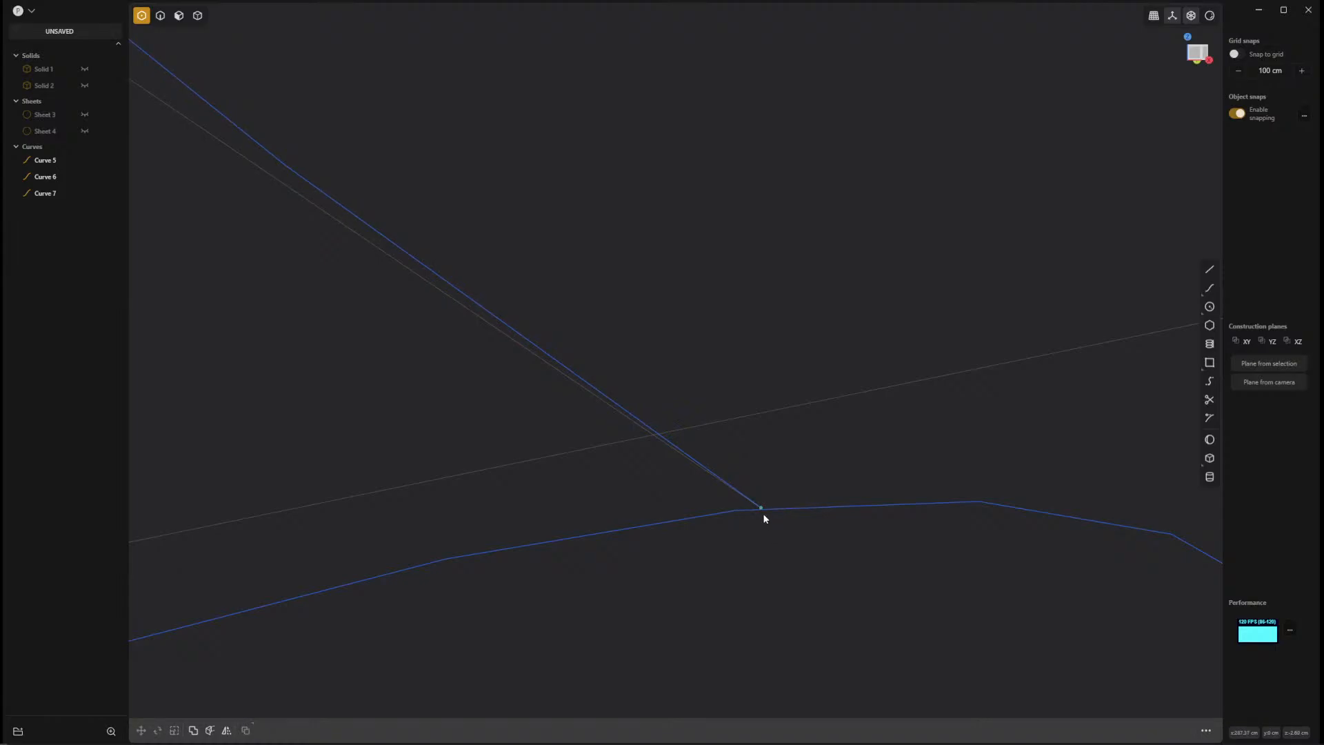
pyautogui.moveTo(826, 600); pyautogui.dragTo(915, 685, button='middle')
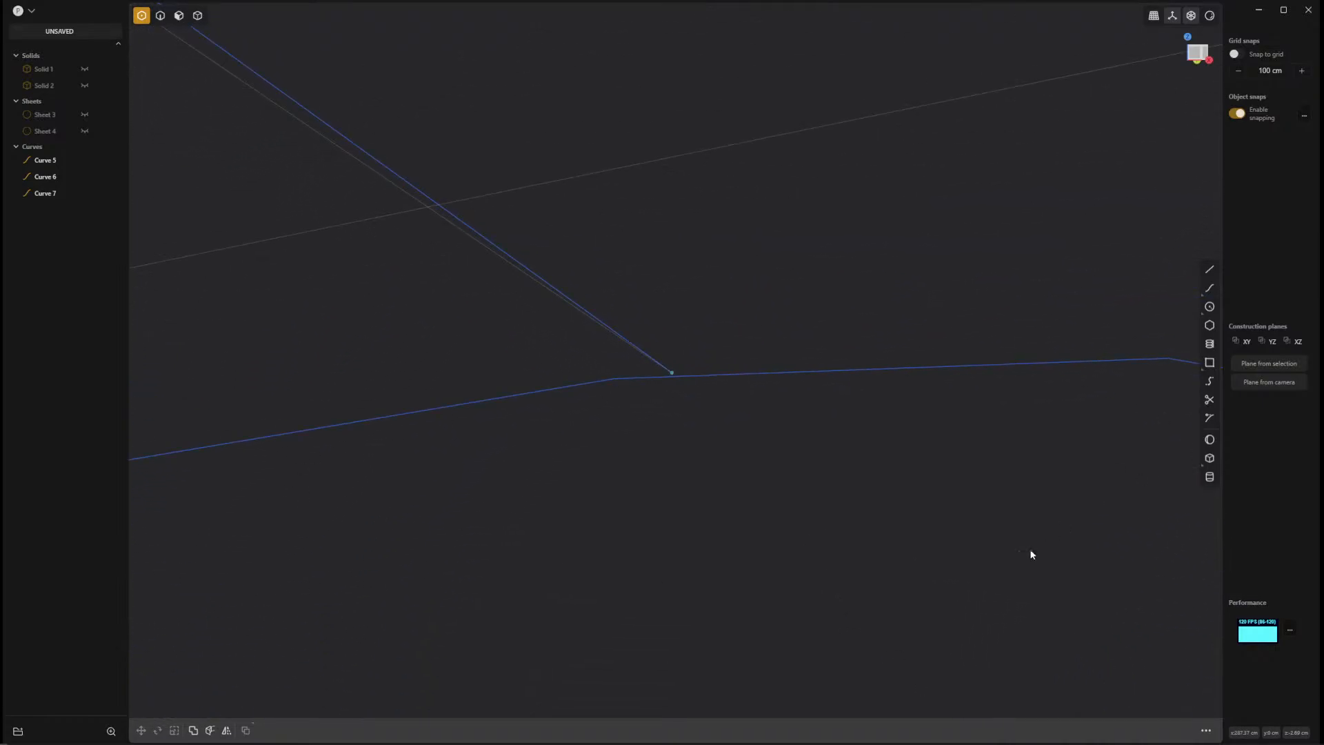
# Split the seam curve at a point where it passes the upper crease loop, and snap the new point onto the loop.
pyautogui.moveTo(1032, 555); pyautogui.dragTo(808, 611, button='middle')
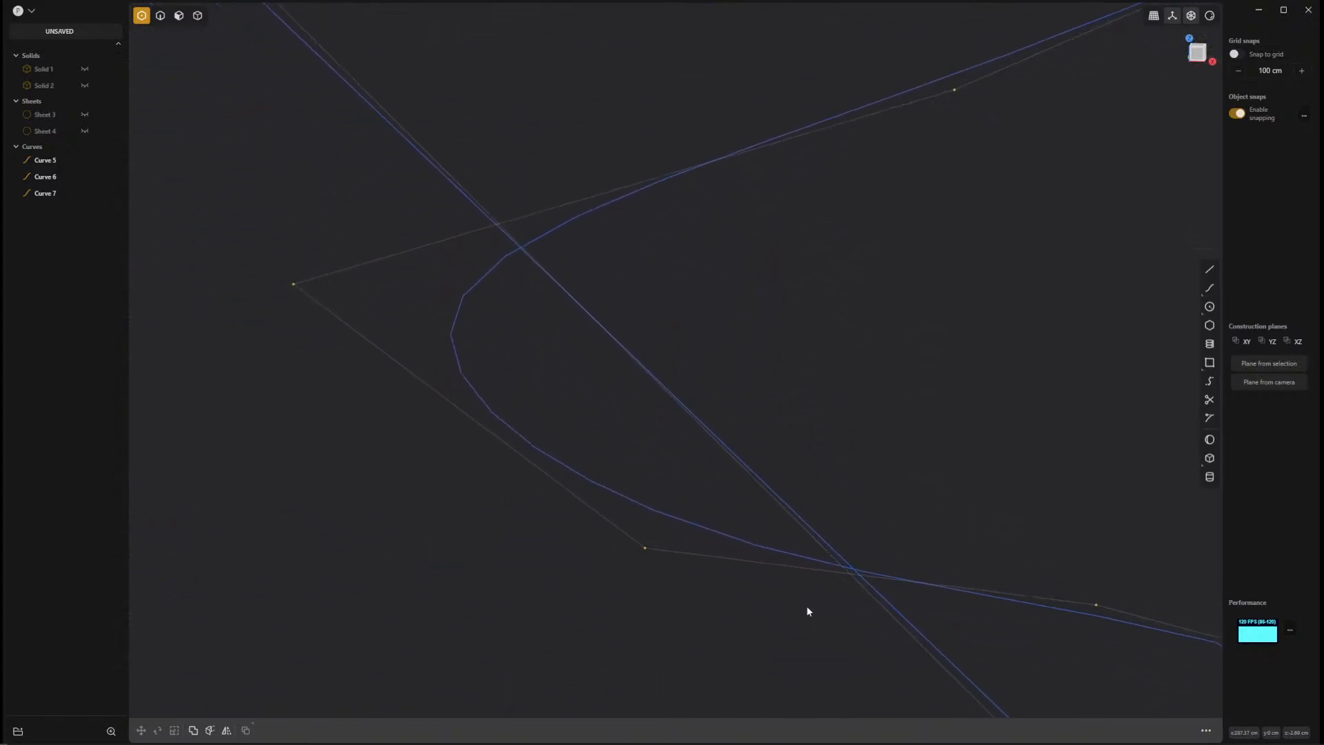
pyautogui.moveTo(516, 272); pyautogui.dragTo(624, 387, button='middle')
pyautogui.press('KP_1')
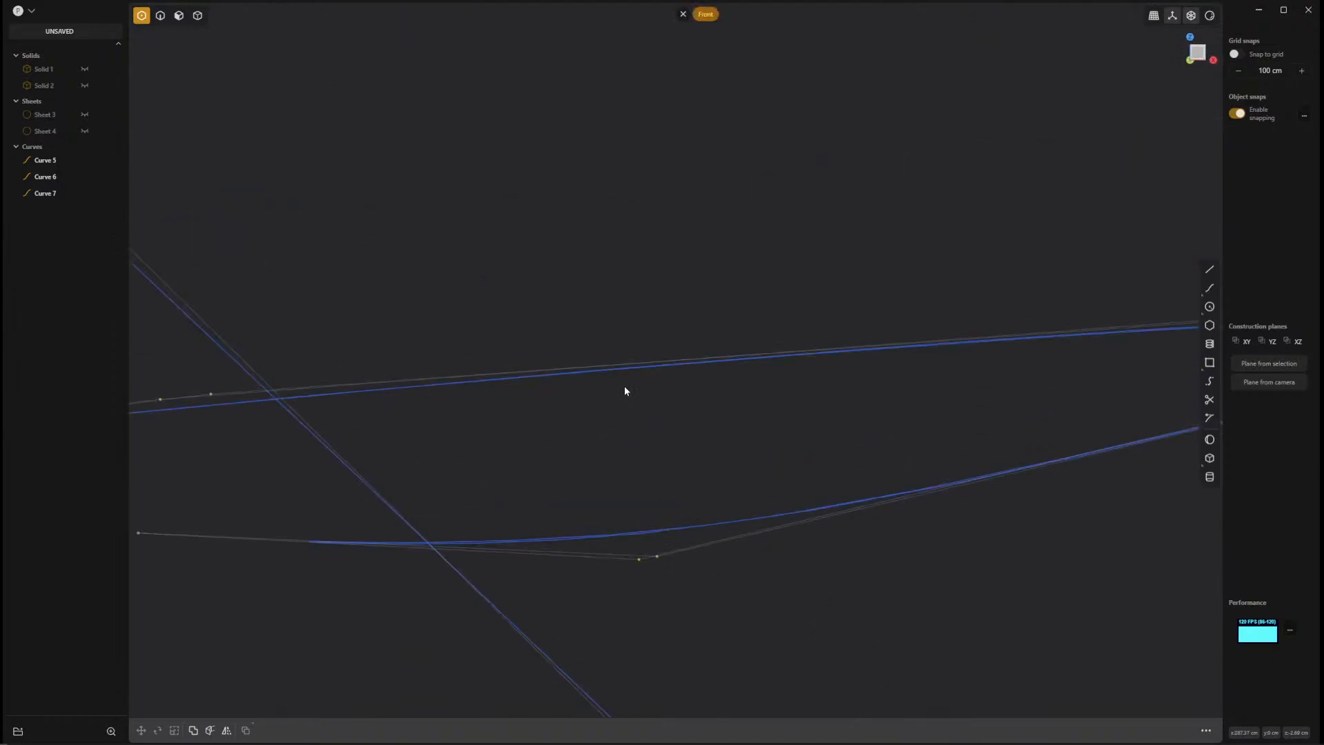
pyautogui.moveTo(538, 458); pyautogui.dragTo(688, 438, button='middle')
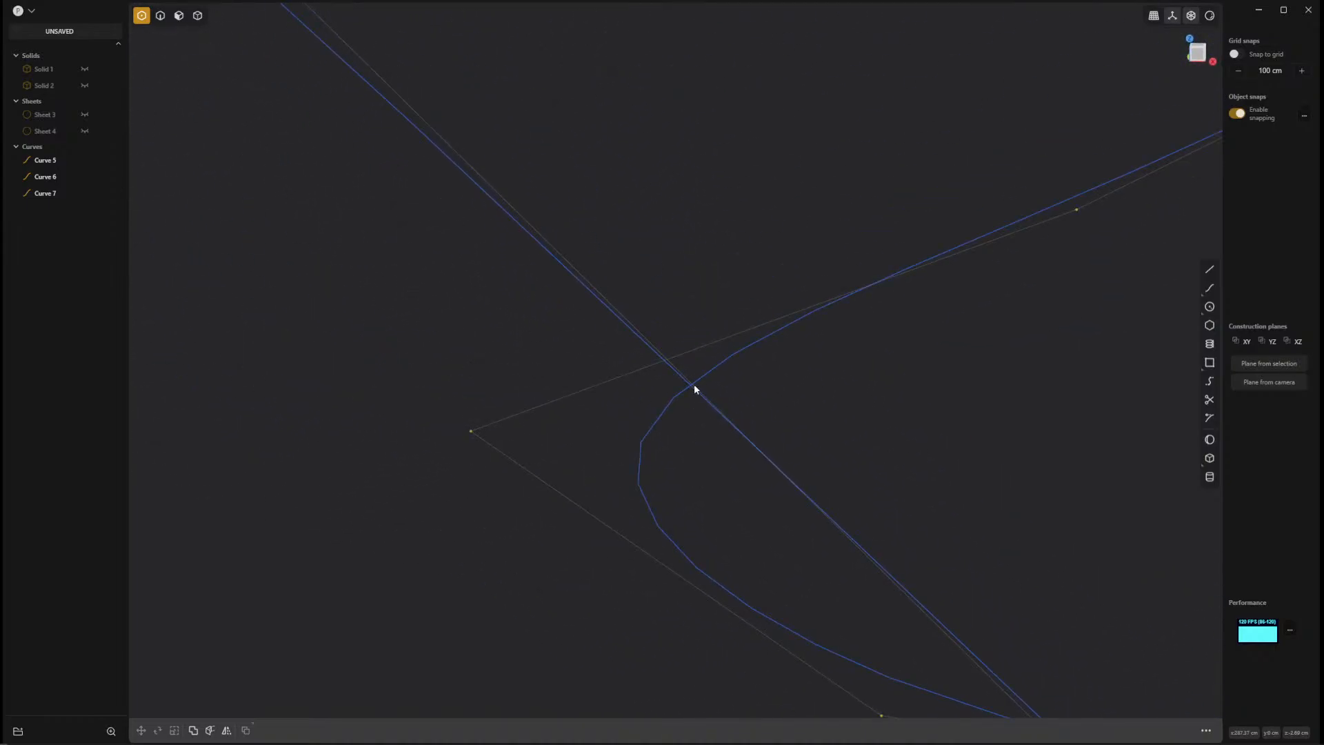
pyautogui.moveTo(775, 603); pyautogui.dragTo(609, 411, button='middle')
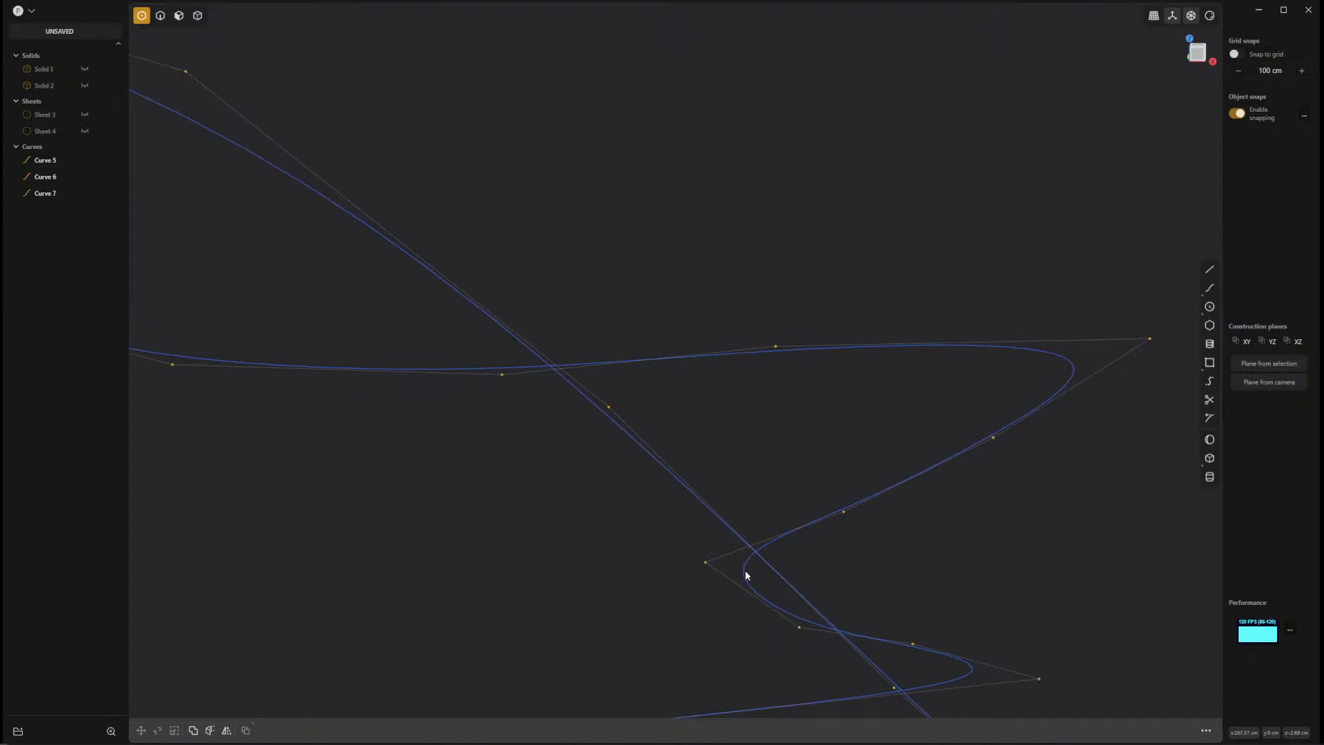
pyautogui.click(1209, 420)
pyautogui.click(1212, 418)
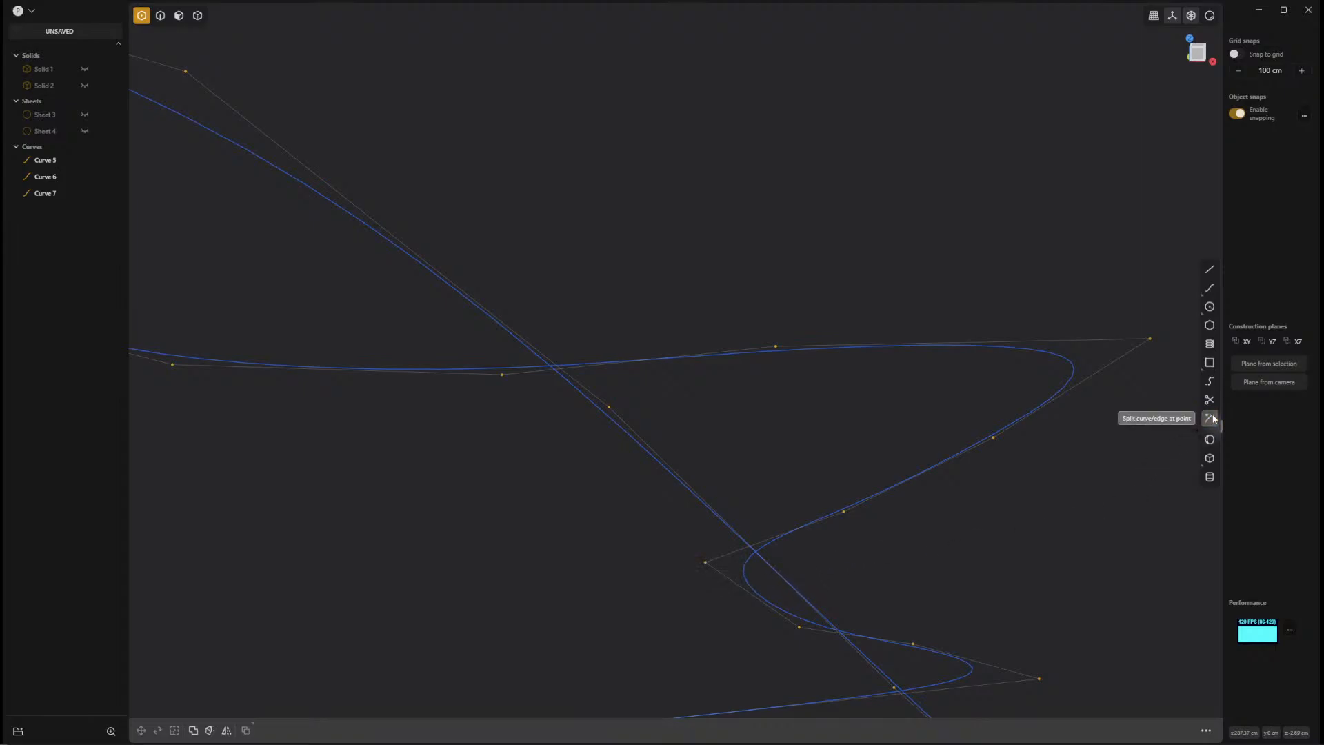
pyautogui.click(1211, 418)
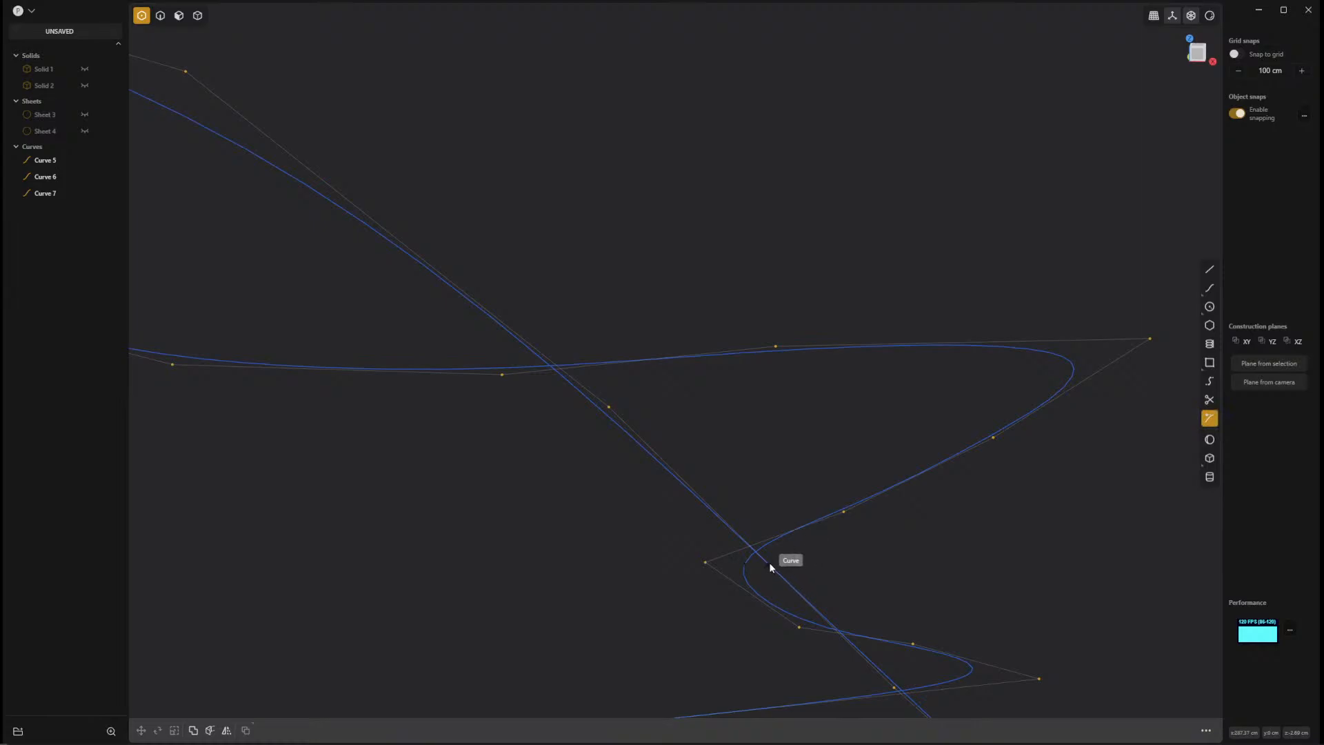
pyautogui.click(770, 565)
pyautogui.moveTo(769, 565); pyautogui.dragTo(751, 569)
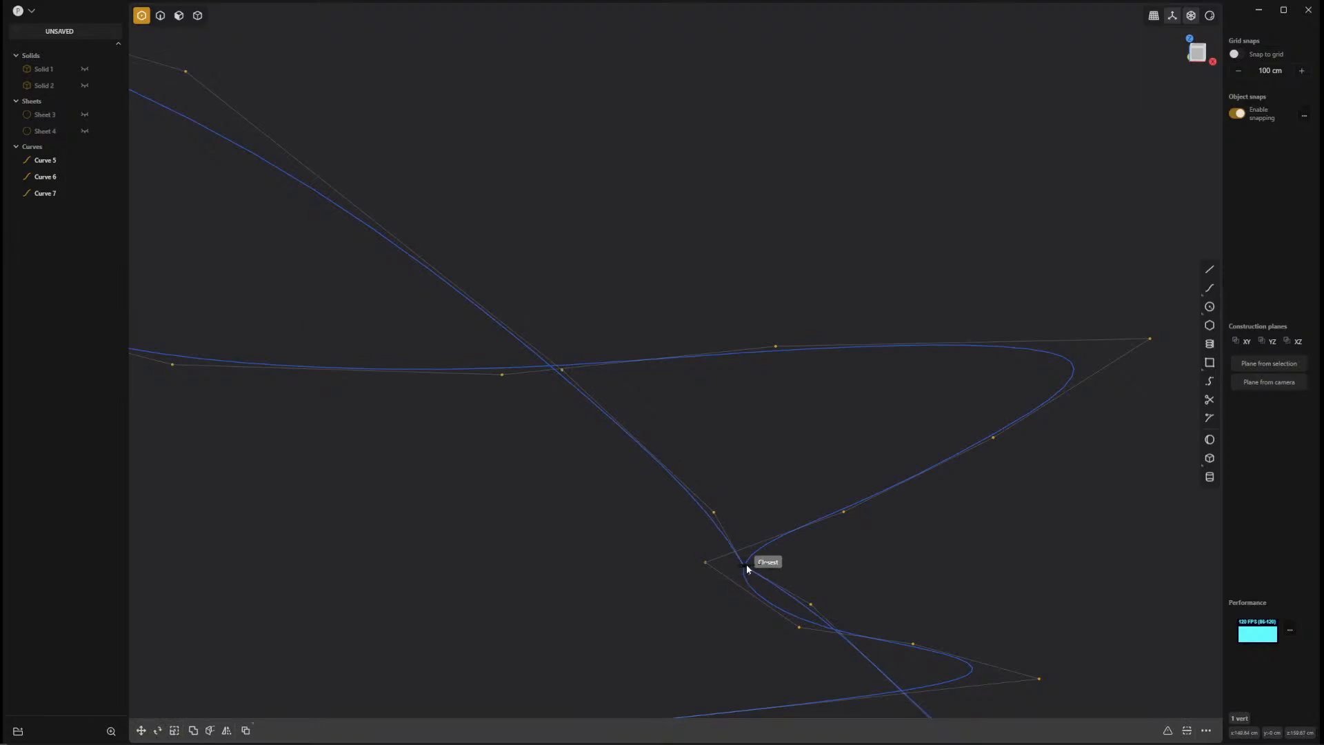
pyautogui.moveTo(747, 566); pyautogui.dragTo(747, 566)
pyautogui.press('Escape')
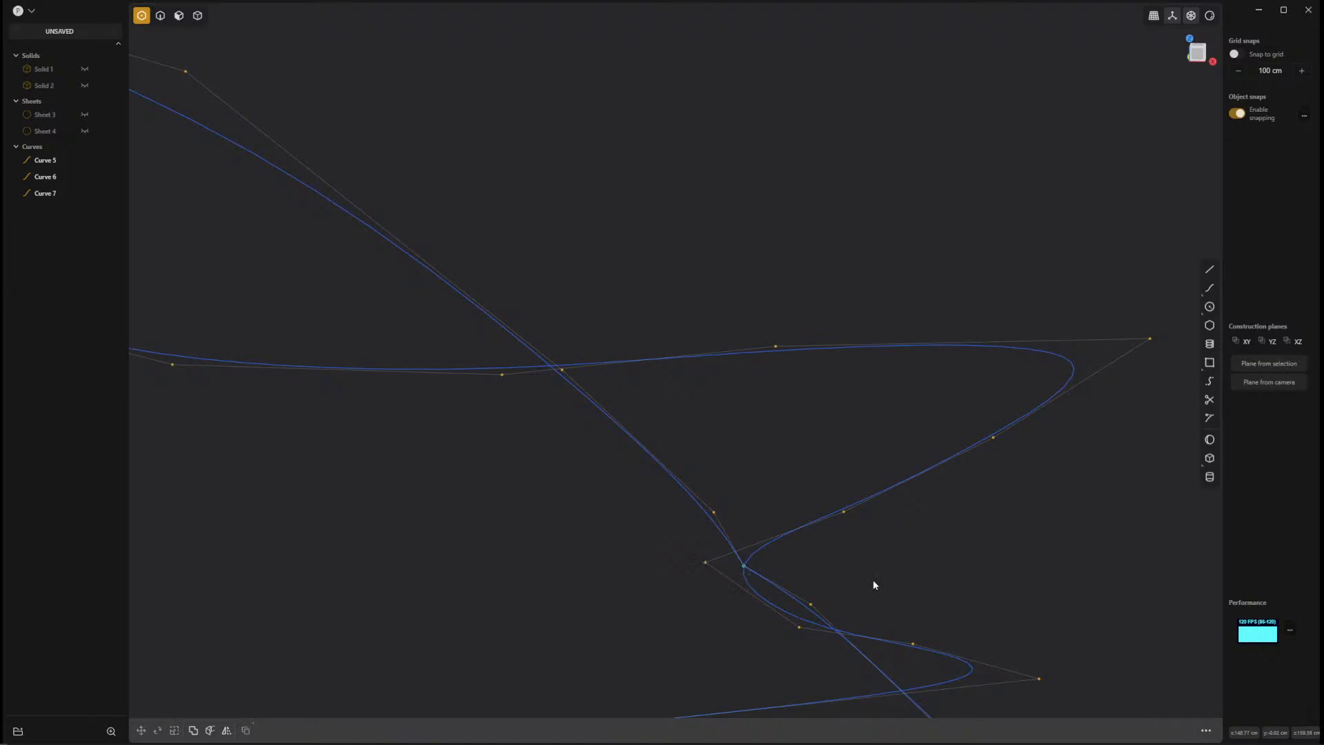
# In the front view, move the seam curve's control points just below and above the new junction point to smooth the bend.
pyautogui.moveTo(924, 591); pyautogui.dragTo(863, 568, button='middle')
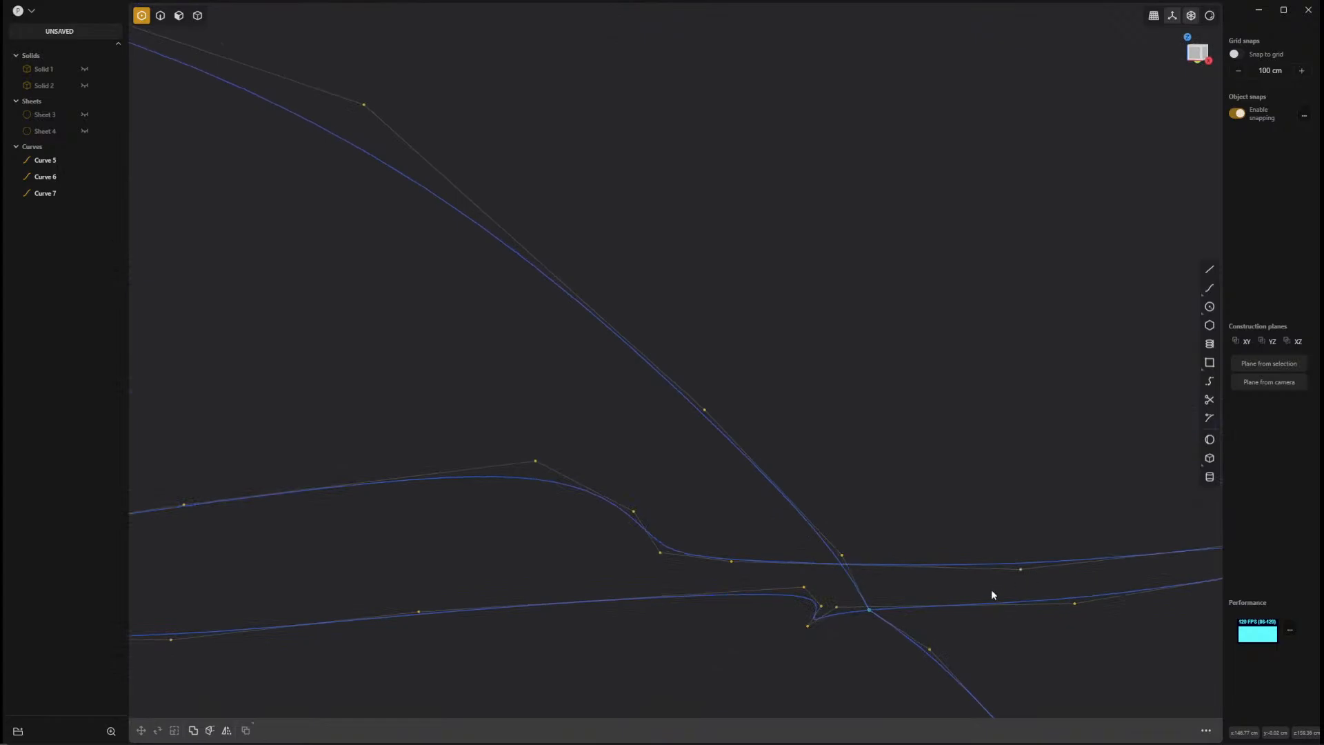
pyautogui.moveTo(992, 592); pyautogui.dragTo(981, 638, button='middle')
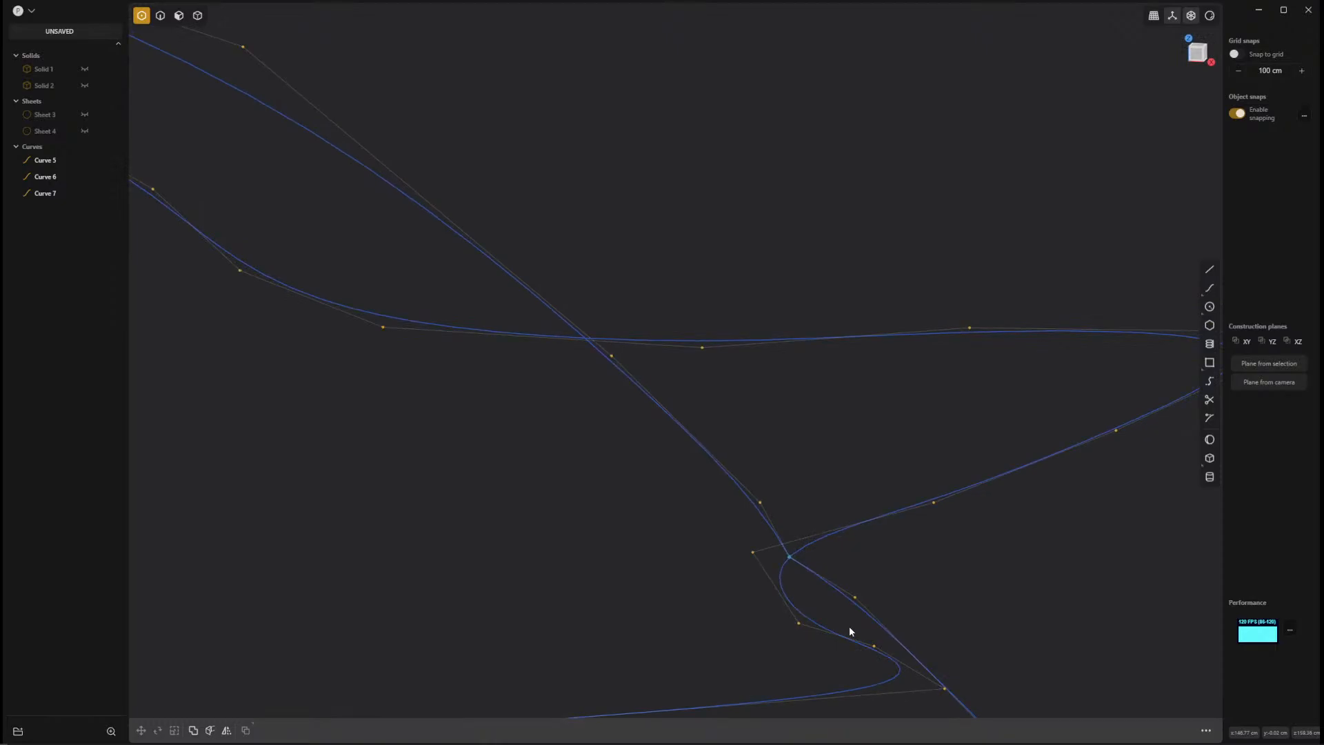
pyautogui.press('KP_1')
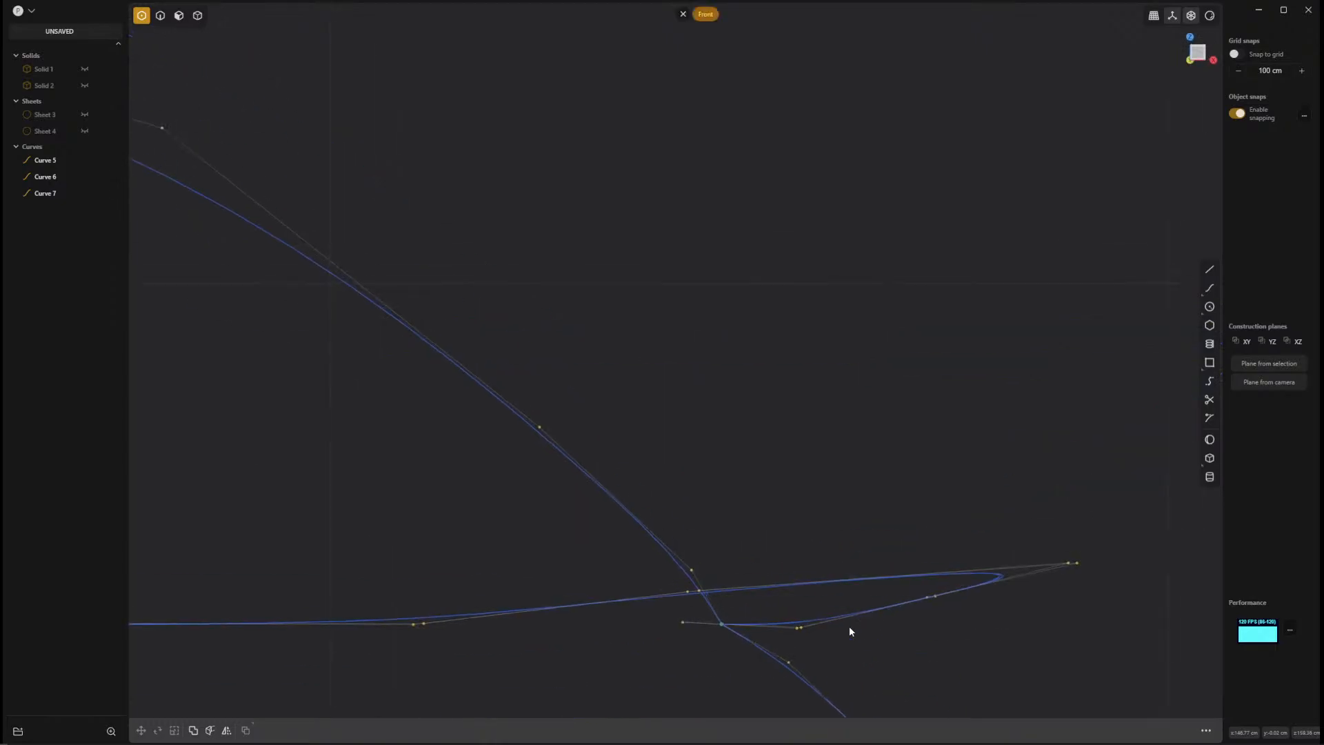
pyautogui.keyDown('shift'); pyautogui.moveTo(850, 629); pyautogui.dragTo(910, 497, button='middle'); pyautogui.keyUp('shift')
pyautogui.scroll(3, 956, 510)
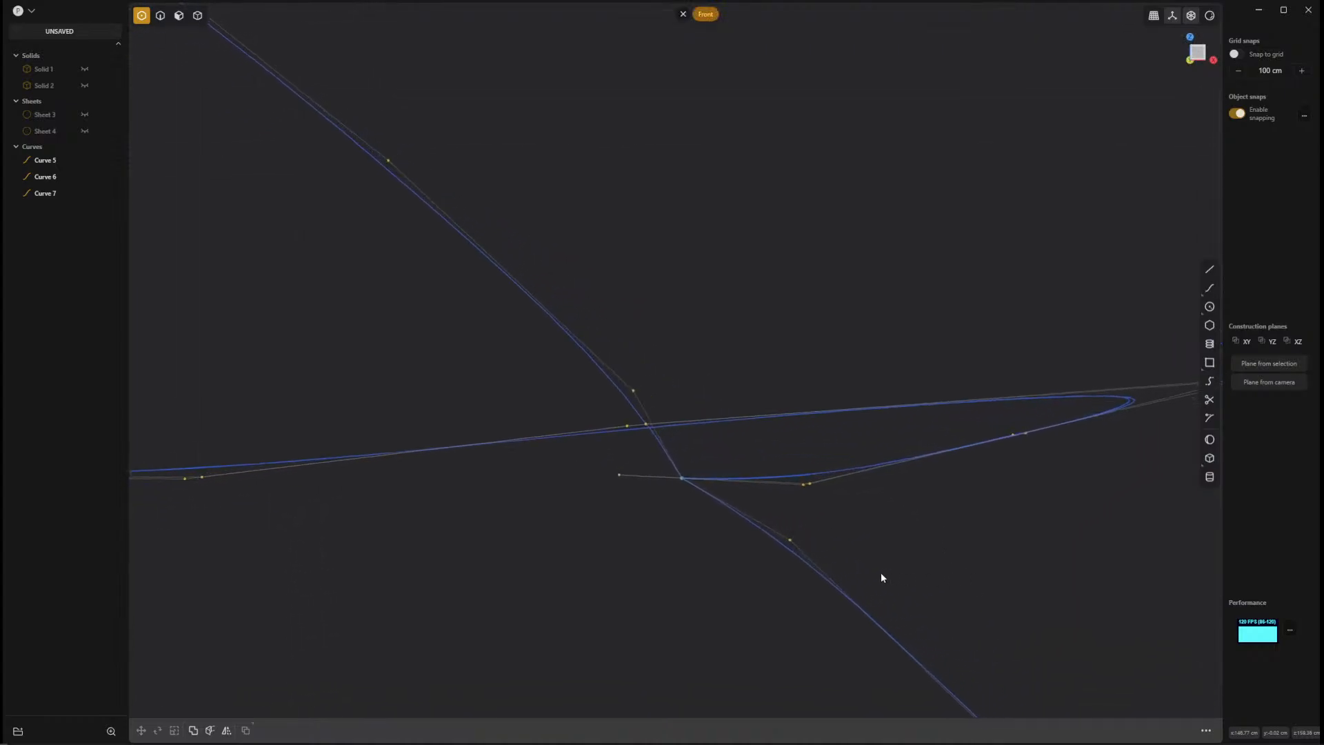
pyautogui.moveTo(791, 541); pyautogui.dragTo(755, 571)
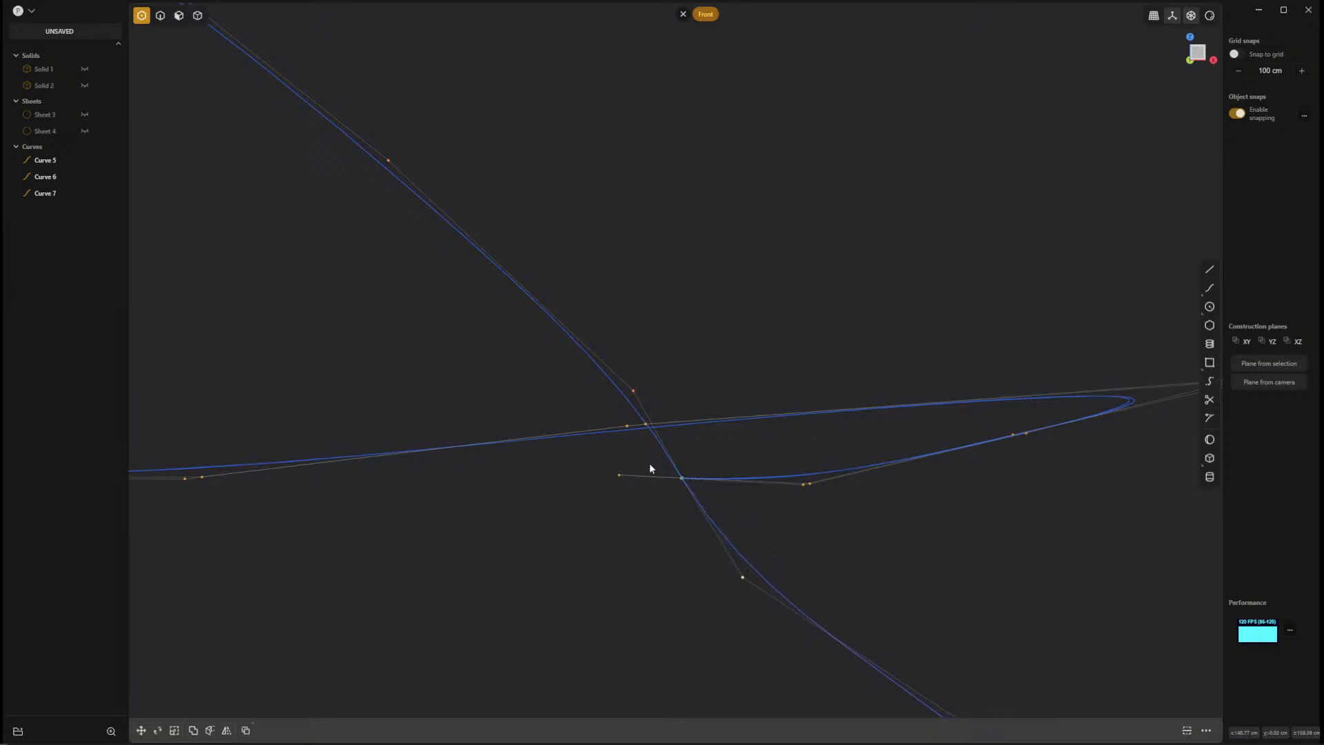
pyautogui.moveTo(634, 389); pyautogui.dragTo(614, 349)
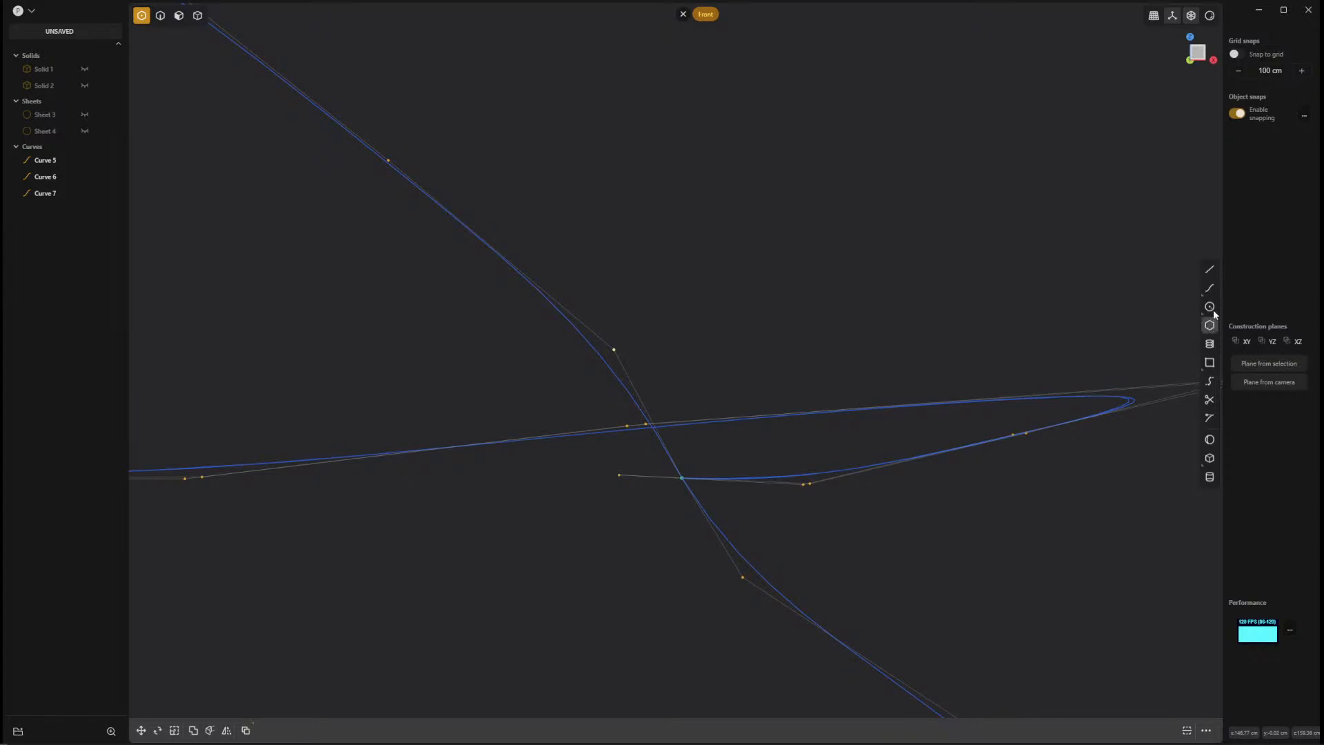
# Draw a straight guide line from the seam and crease junction point, angled upward beyond the seam's upper control point.
pyautogui.click(1211, 269)
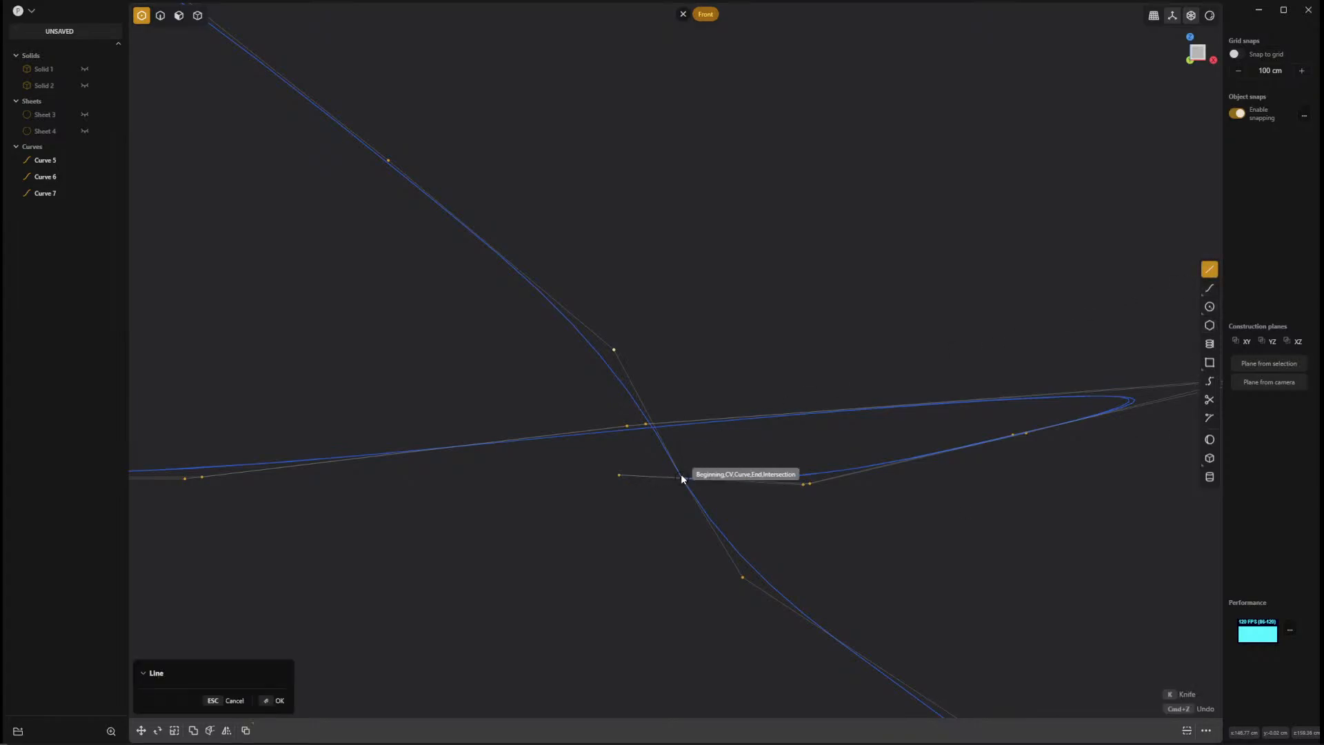
pyautogui.click(681, 474)
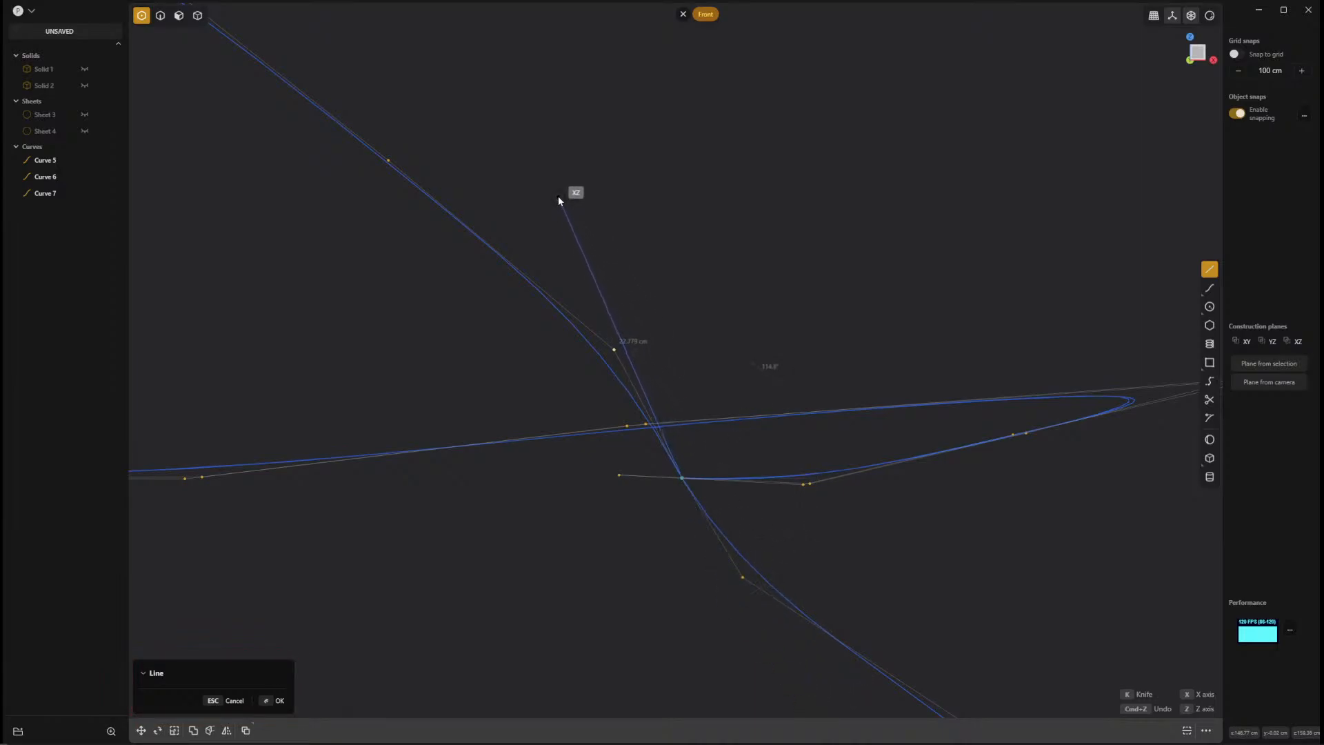
pyautogui.click(498, 102)
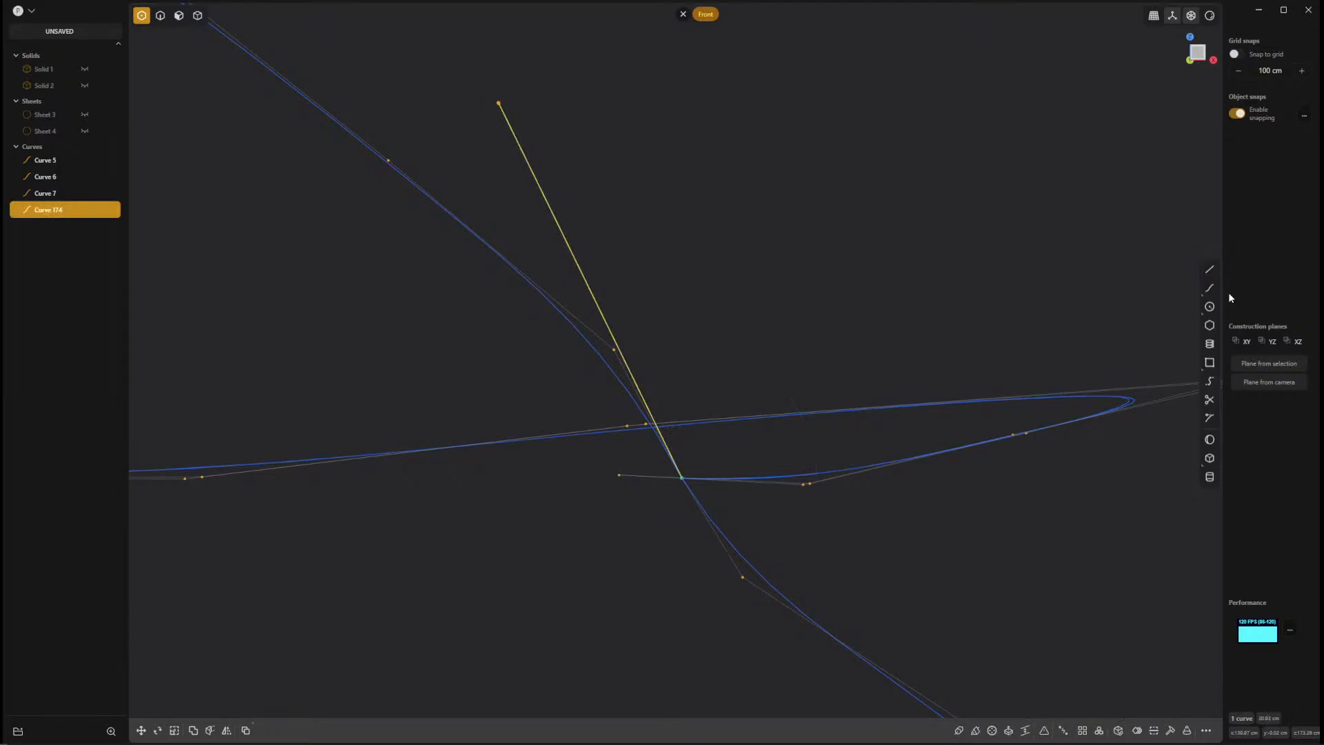
pyautogui.click(1212, 271)
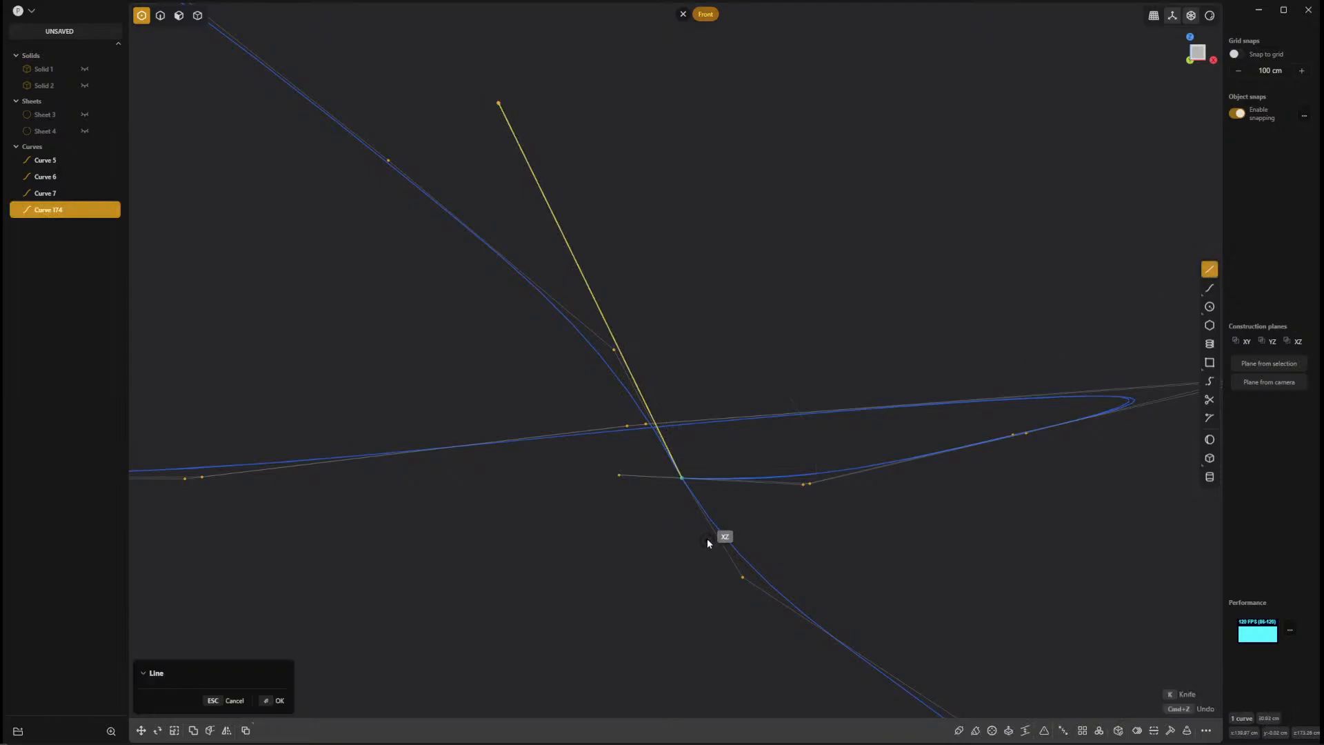
pyautogui.click(688, 476)
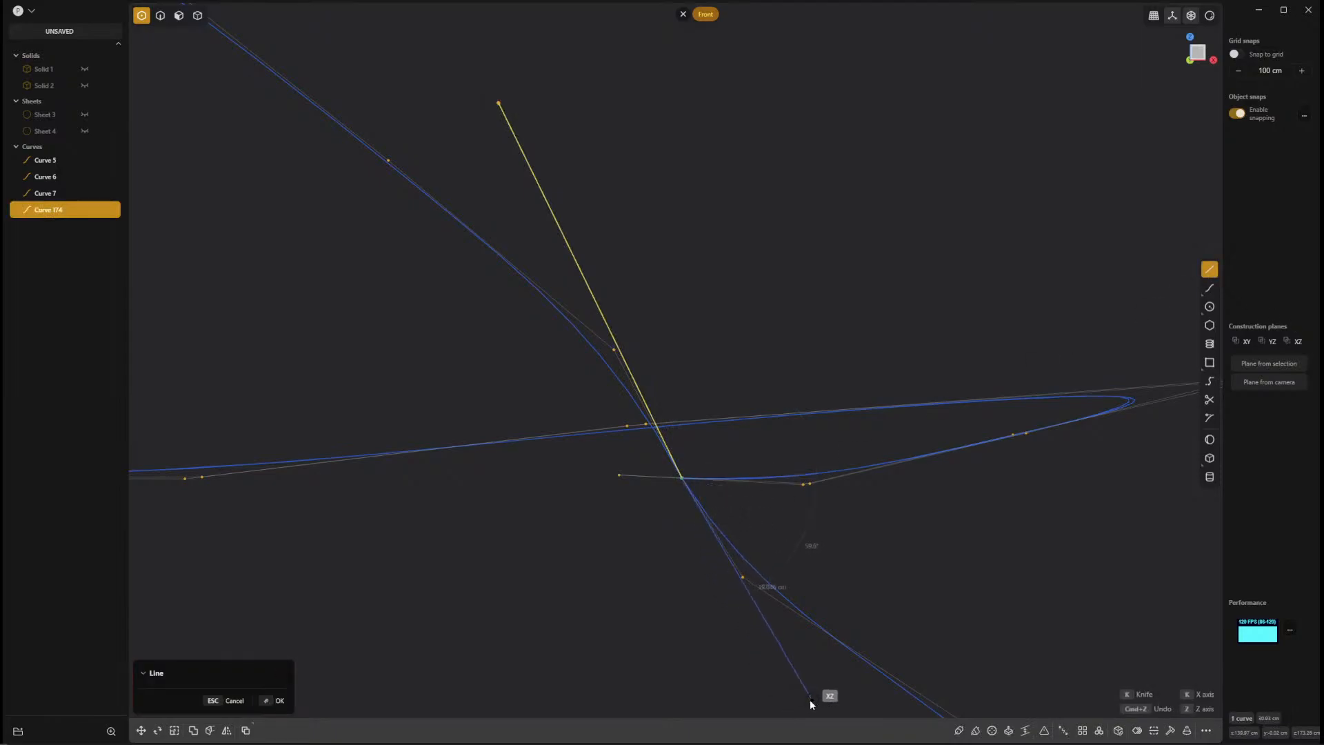
pyautogui.click(782, 693)
pyautogui.hotkey('ctrl', 'z')
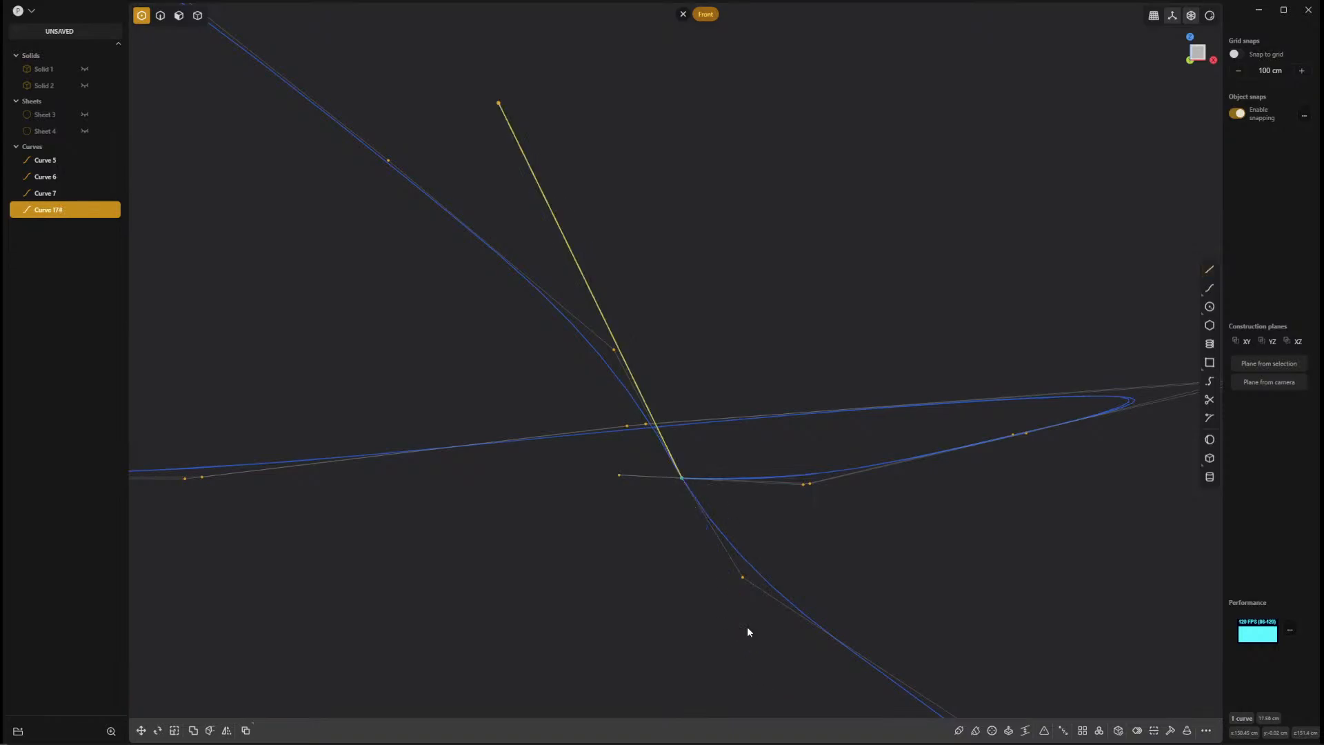
# Draw a tangent line from the guide line's upper end through the junction, and align the two neighbouring seam control points to it.
pyautogui.click(1210, 269)
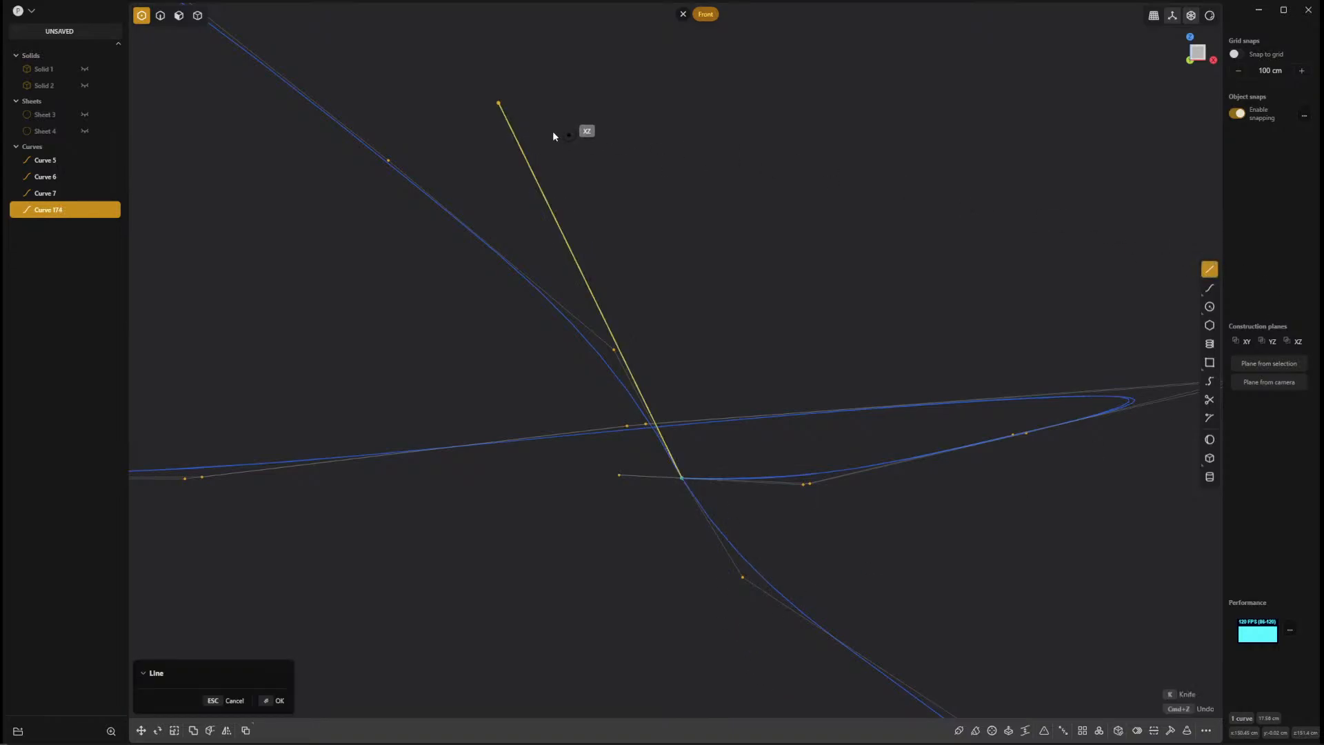
pyautogui.click(499, 103)
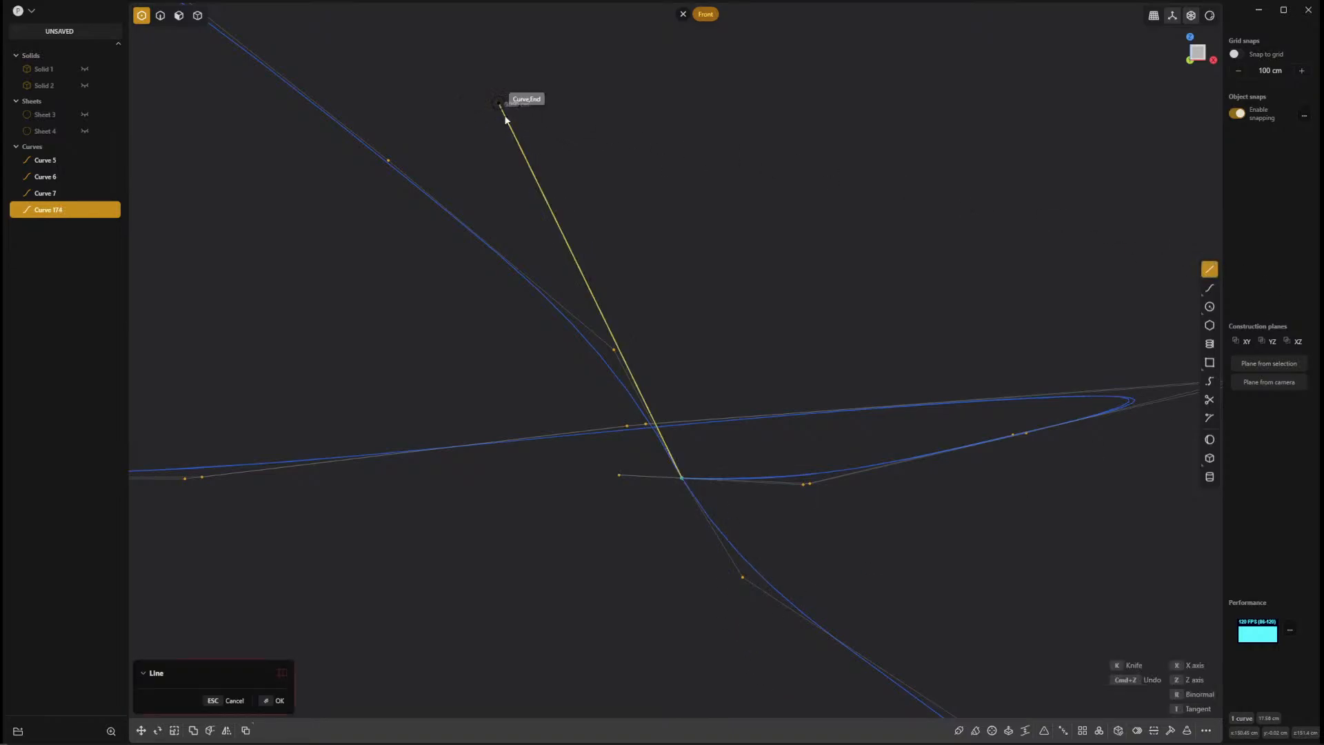
pyautogui.click(789, 700)
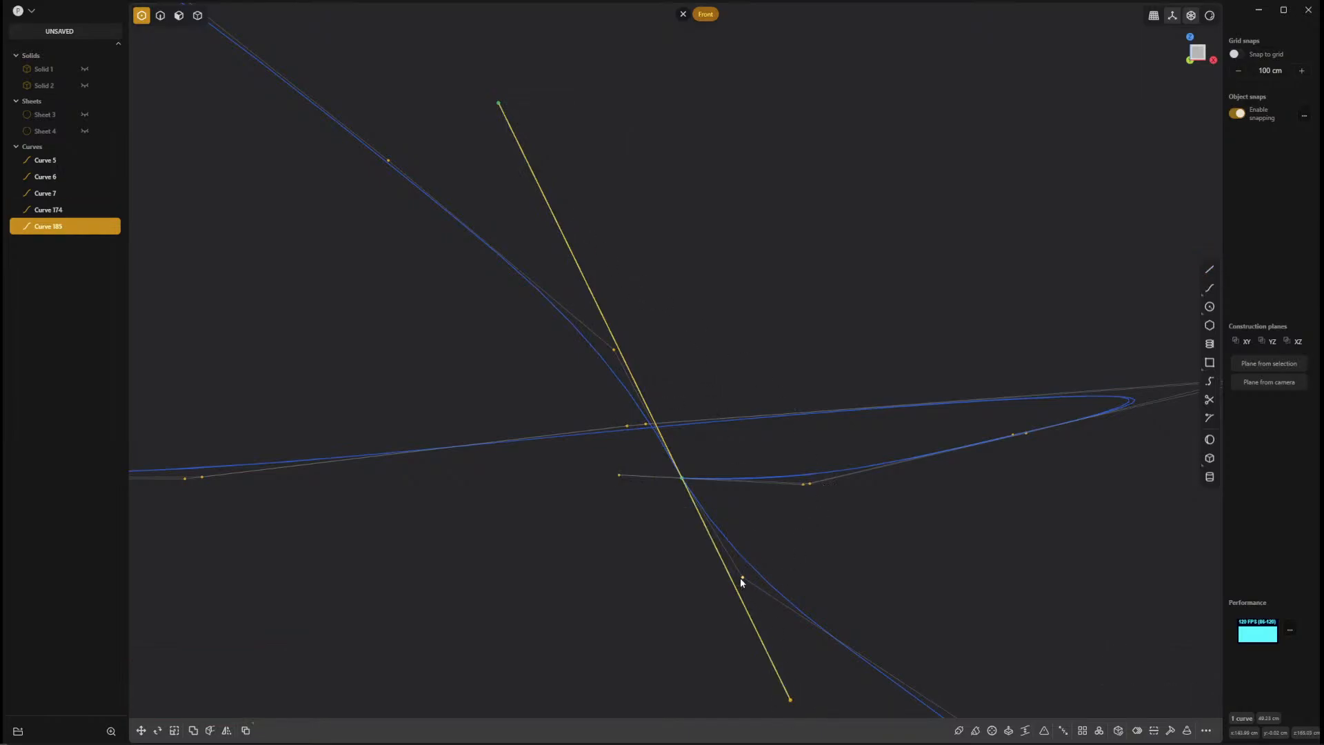
pyautogui.moveTo(743, 577); pyautogui.dragTo(737, 592)
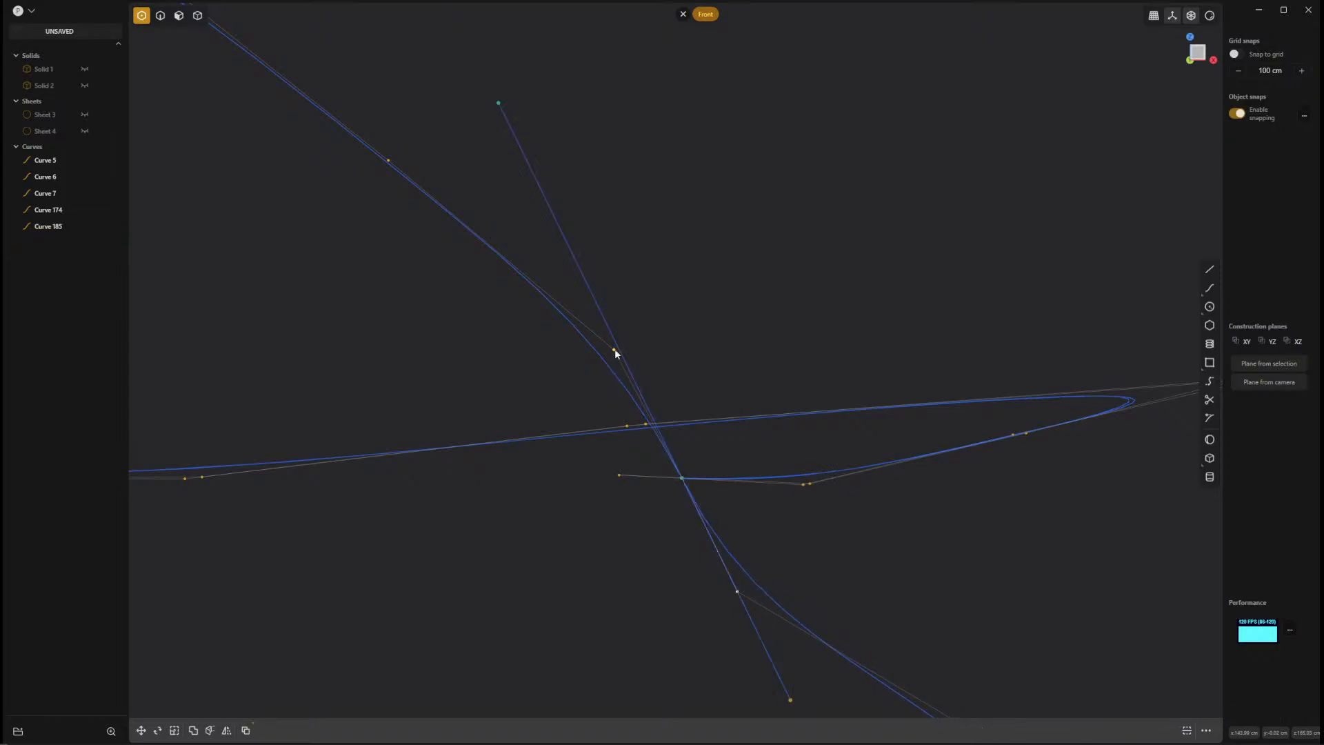
pyautogui.moveTo(615, 352); pyautogui.dragTo(616, 350)
# Delete both straight guide lines passing through the seam and crease junction.
pyautogui.keyDown('shift'); pyautogui.moveTo(1063, 644); pyautogui.dragTo(947, 489, button='middle'); pyautogui.keyUp('shift')
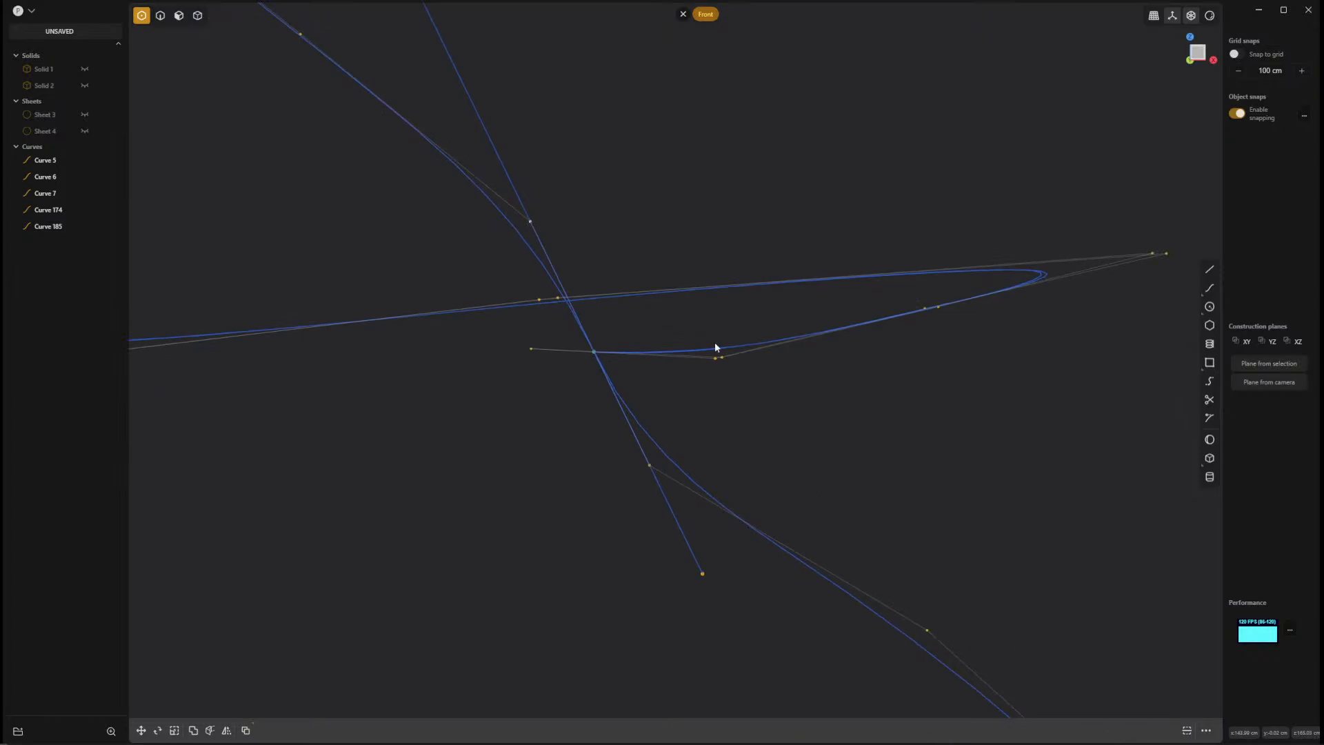
pyautogui.keyDown('shift'); pyautogui.moveTo(983, 545); pyautogui.dragTo(1119, 607, button='middle'); pyautogui.keyUp('shift')
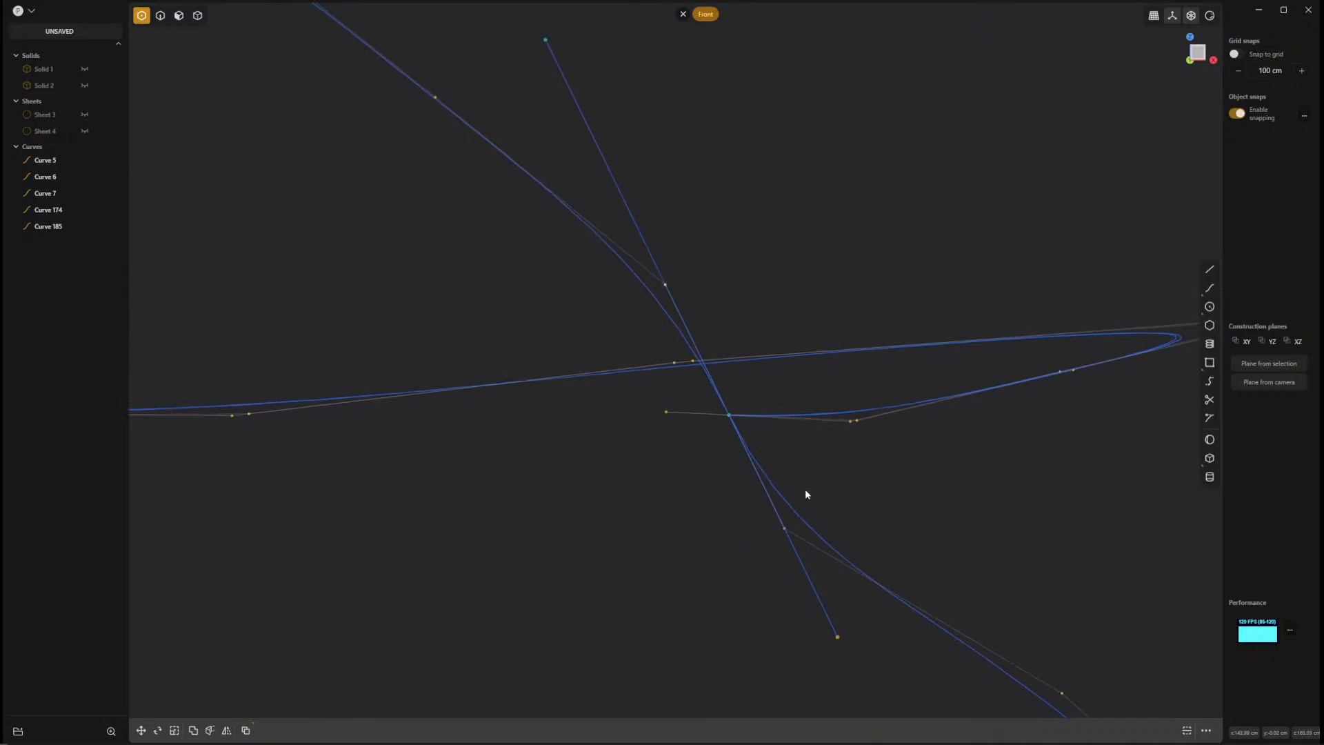
pyautogui.click(820, 601)
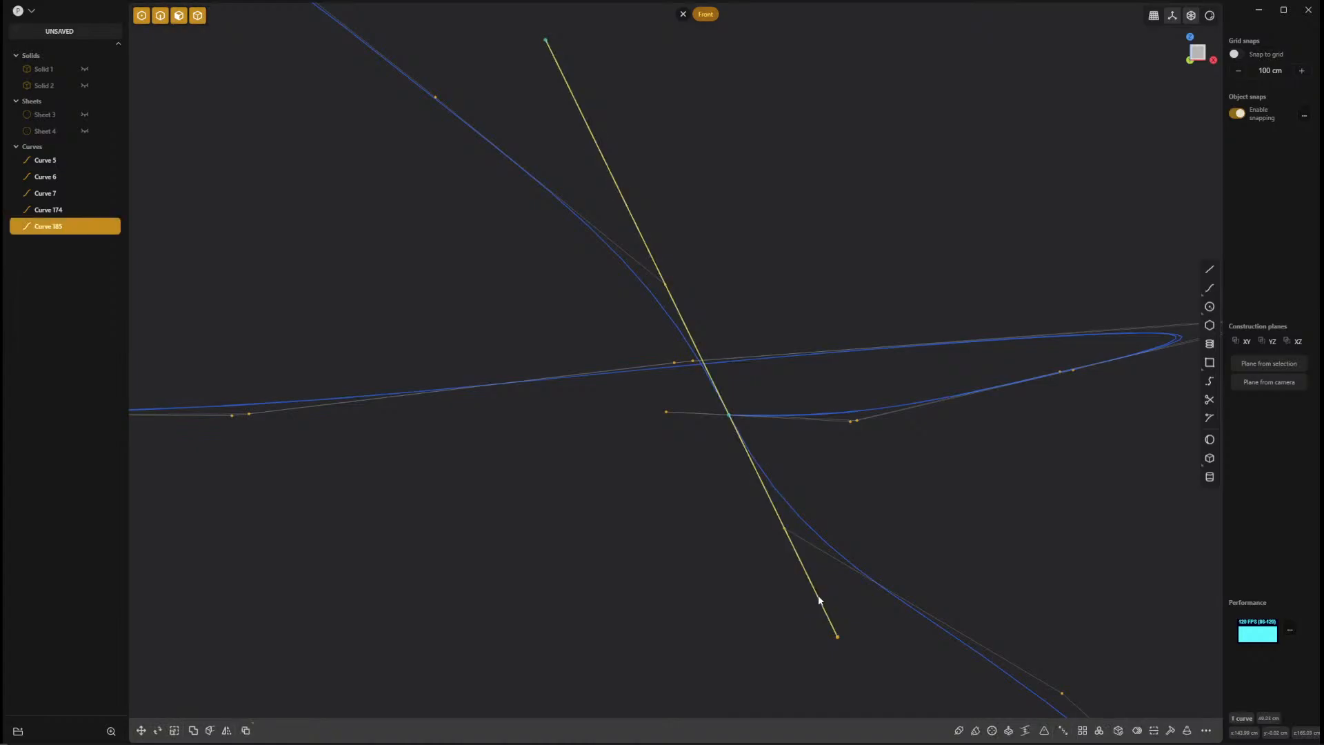
pyautogui.press('Delete')
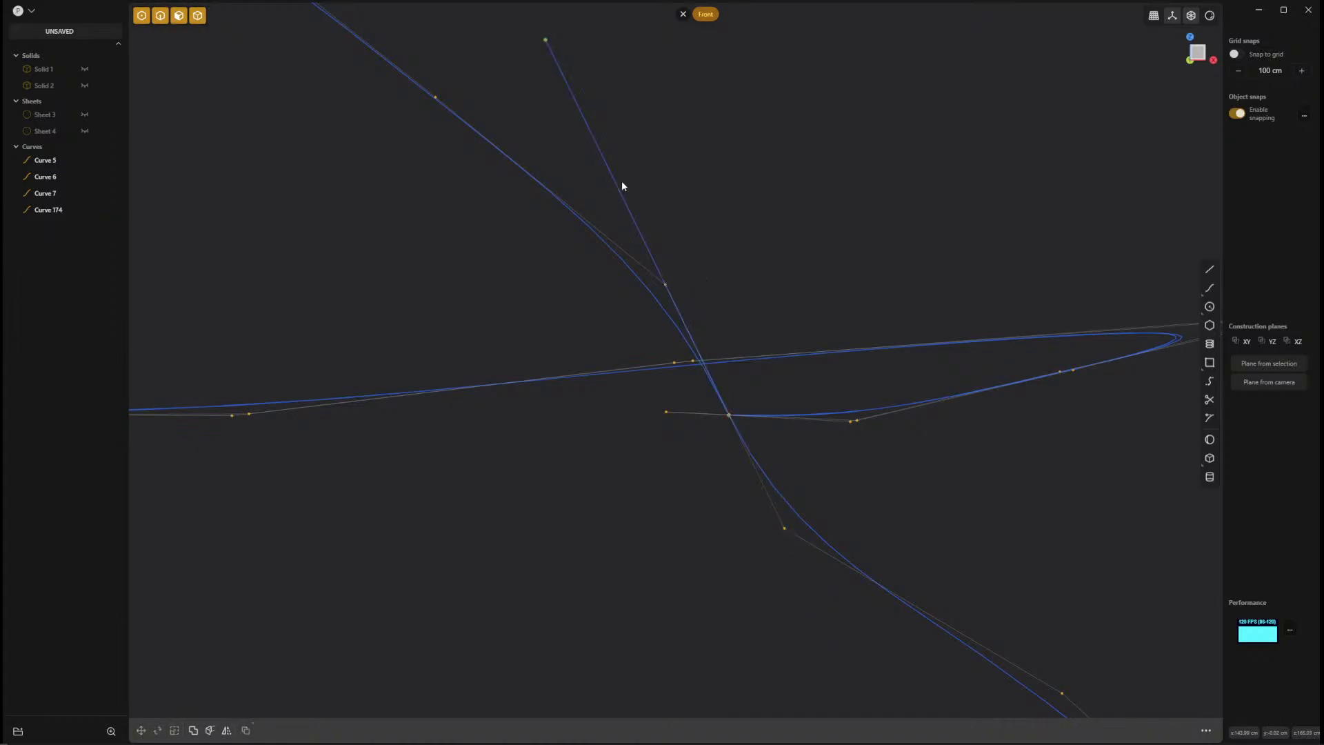
pyautogui.click(616, 184)
pyautogui.press('Delete')
# Select the wavy lower rim loop and the upper crease loop as loft profiles.
pyautogui.moveTo(1029, 590); pyautogui.dragTo(808, 476, button='middle')
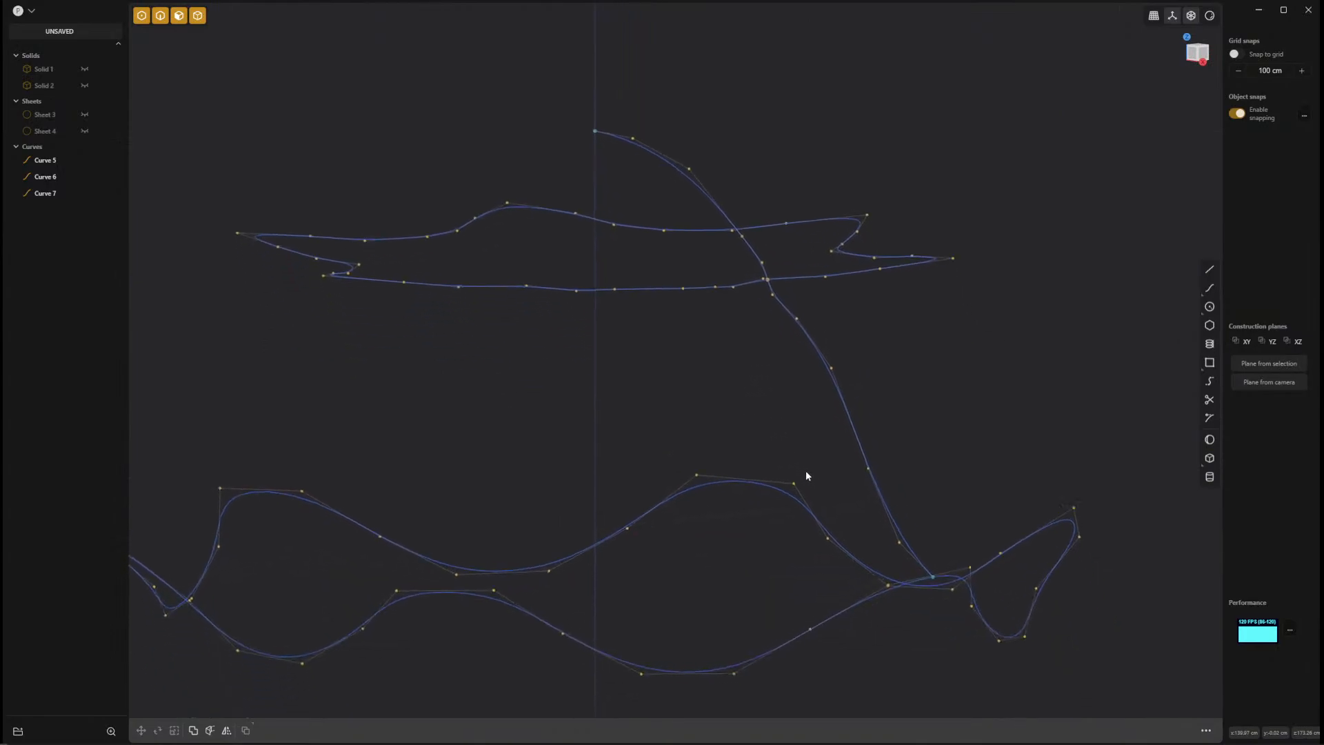
pyautogui.click(835, 616)
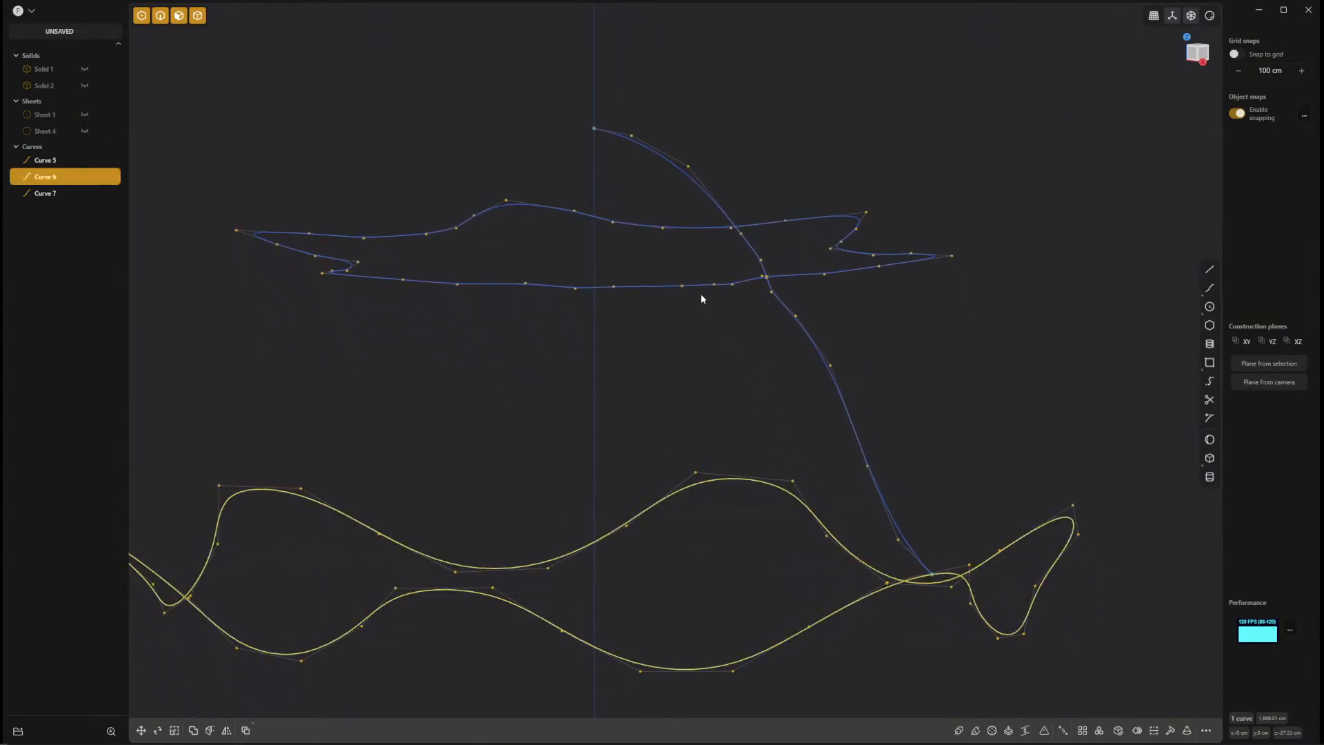
pyautogui.keyDown('shift'); pyautogui.click(643, 288); pyautogui.keyUp('shift')
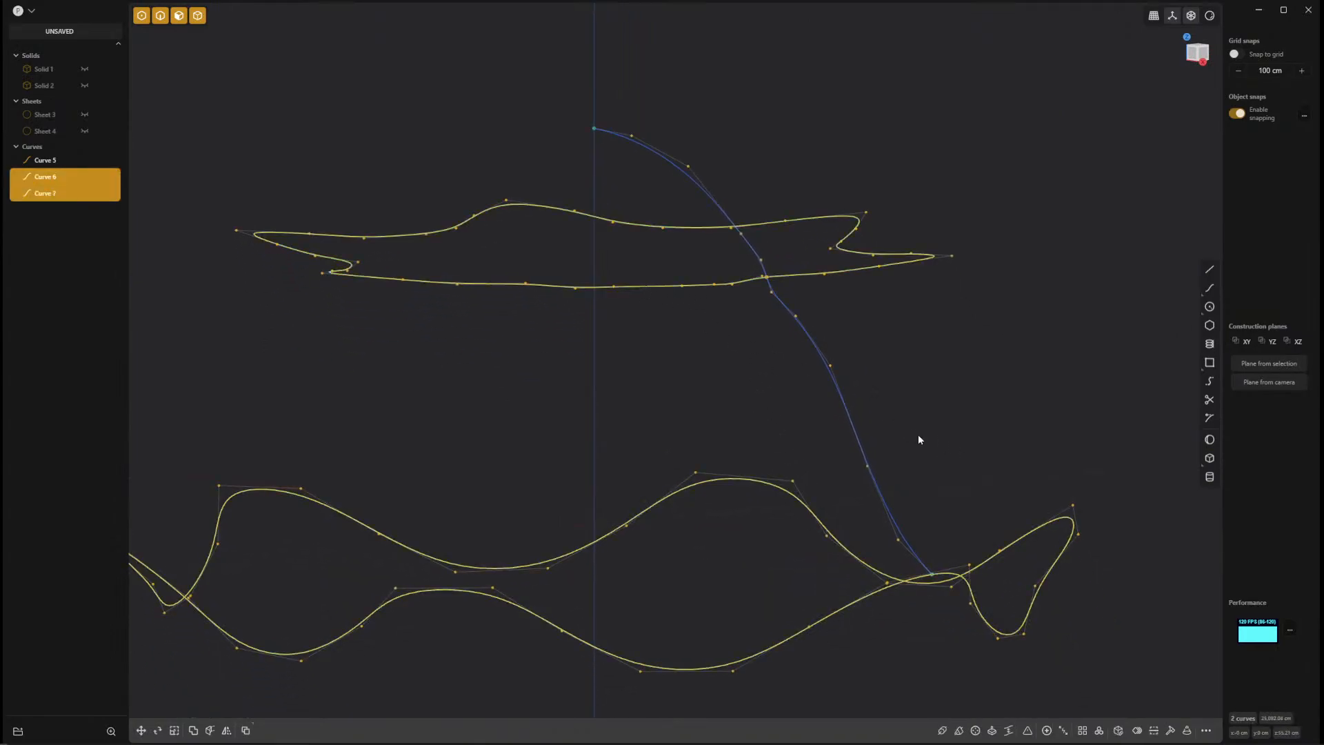
# Save the model as jelly2 in the plasticity folder.
pyautogui.hotkey('ctrl', 's')
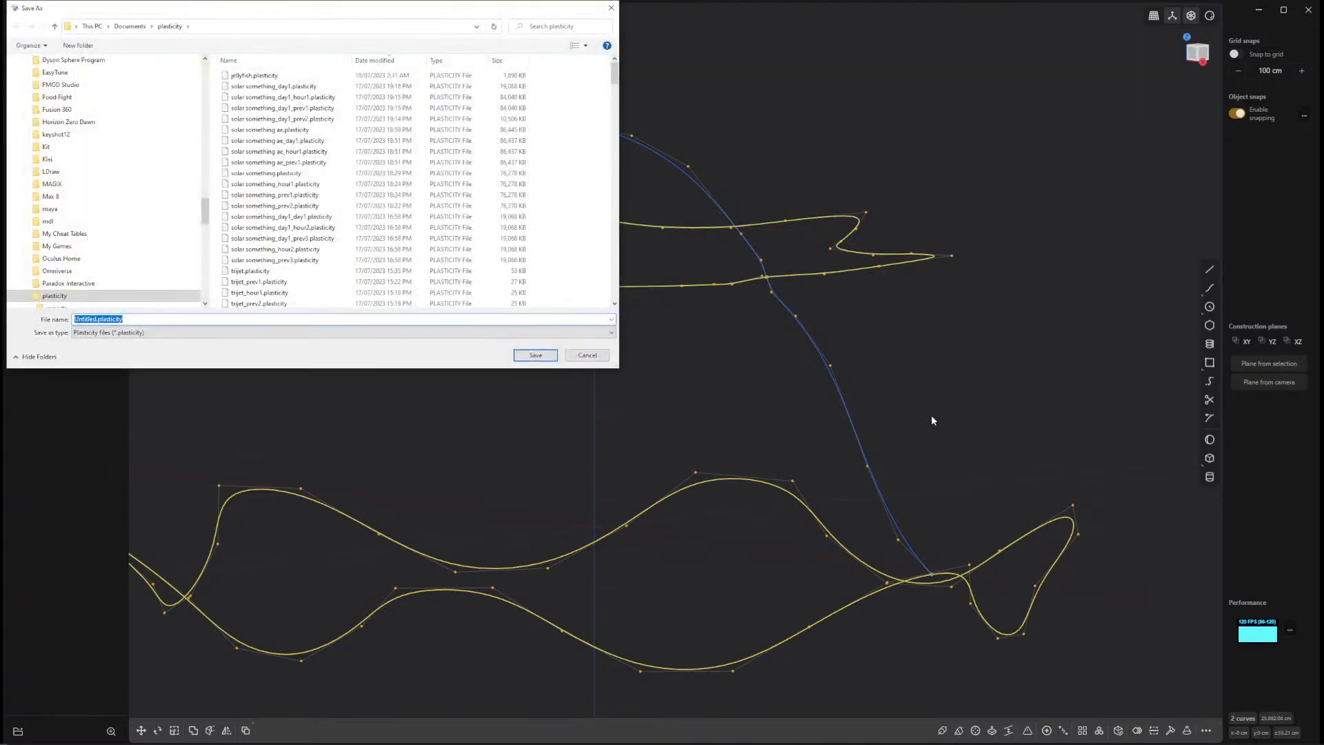
pyautogui.write('je')
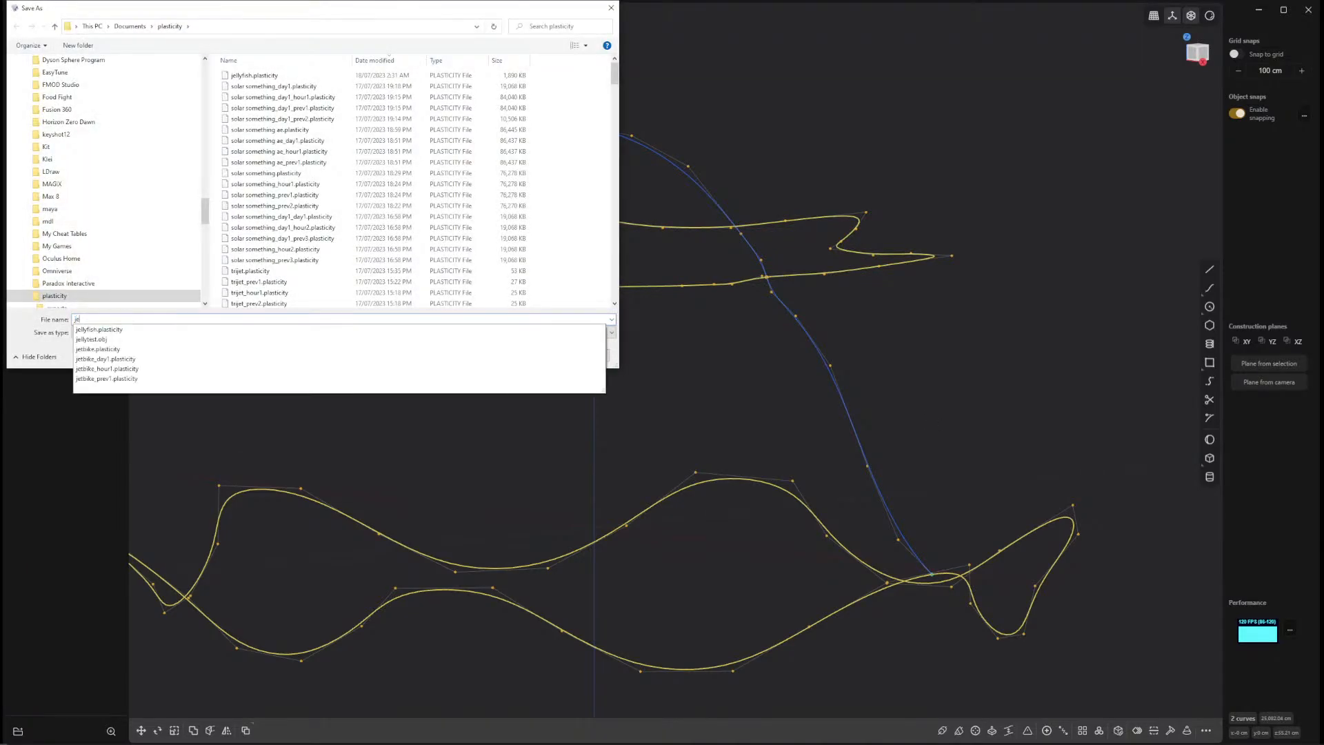
pyautogui.write('lly2')
pyautogui.press('Return')
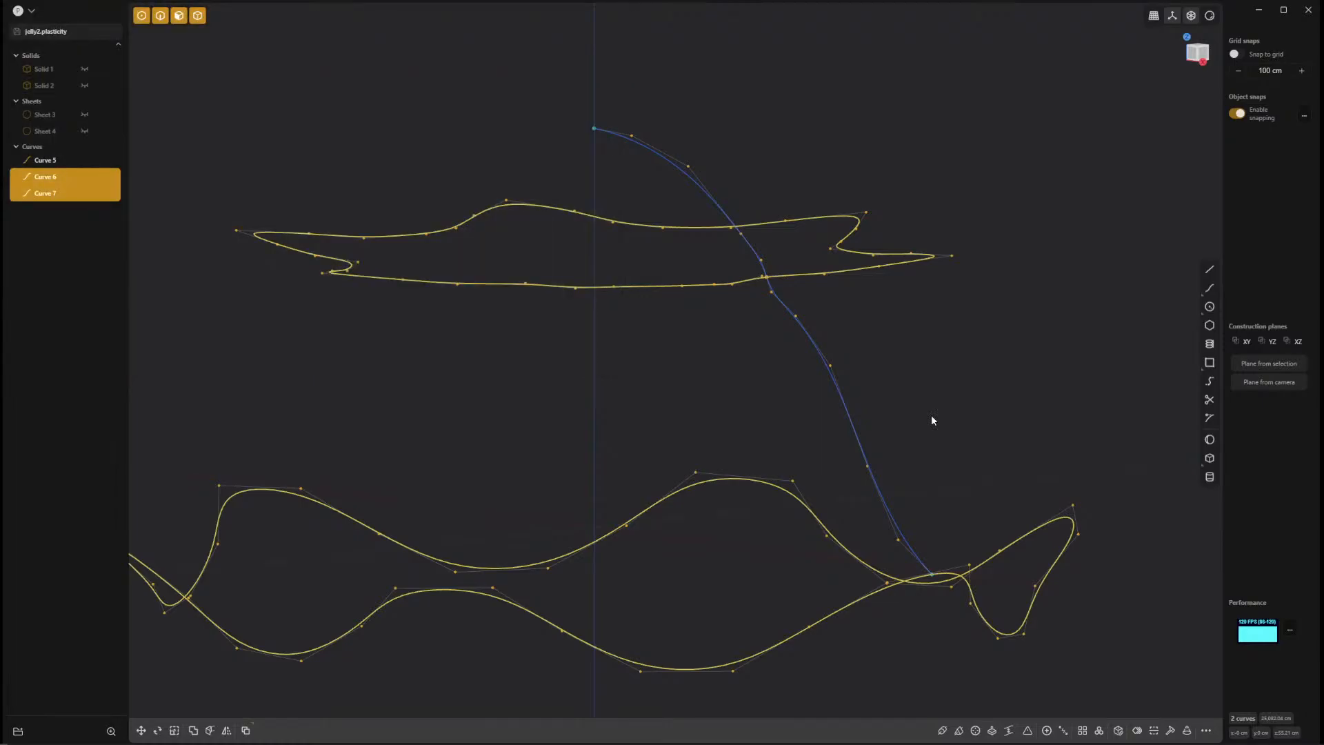
# Try a loft between the wavy rim loop and the upper crease loop, using the seam curve as guide.
pyautogui.press('l')
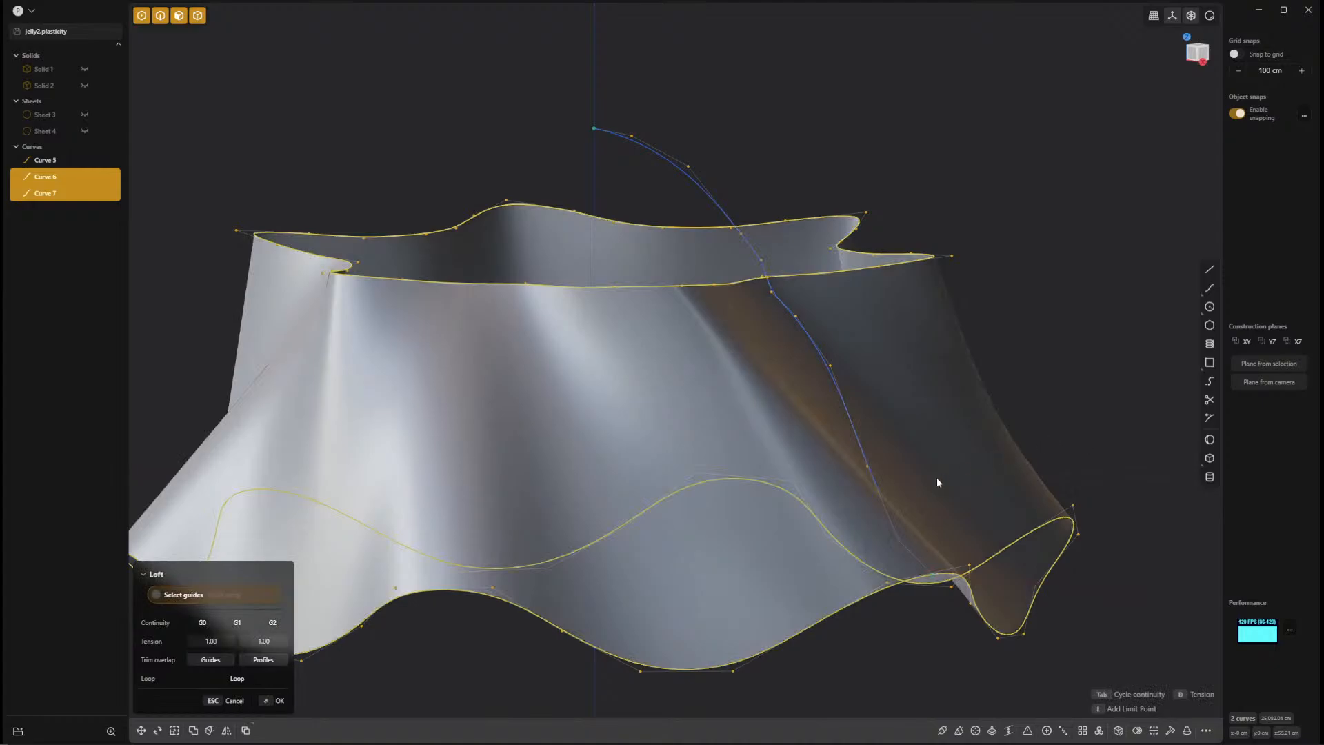
pyautogui.moveTo(937, 482); pyautogui.dragTo(906, 492, button='middle')
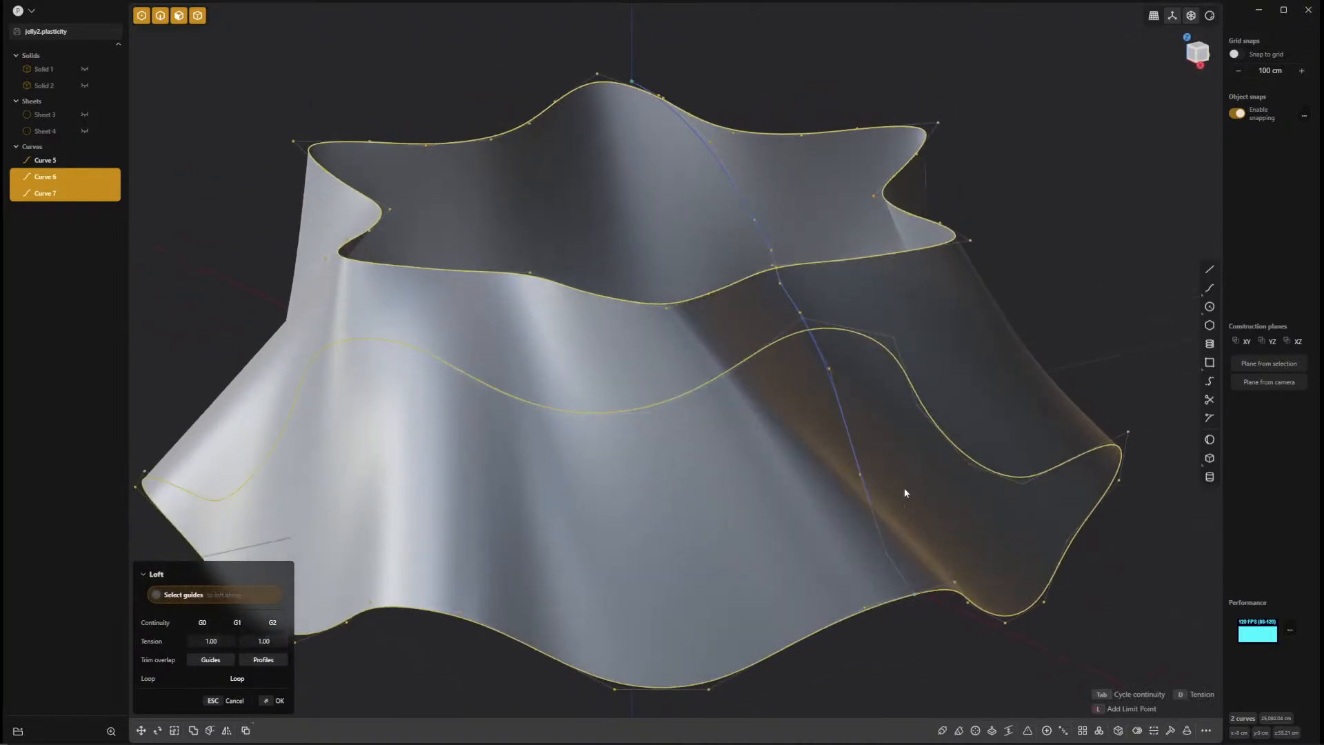
pyautogui.click(848, 422)
pyautogui.moveTo(1005, 537); pyautogui.dragTo(1009, 506, button='middle')
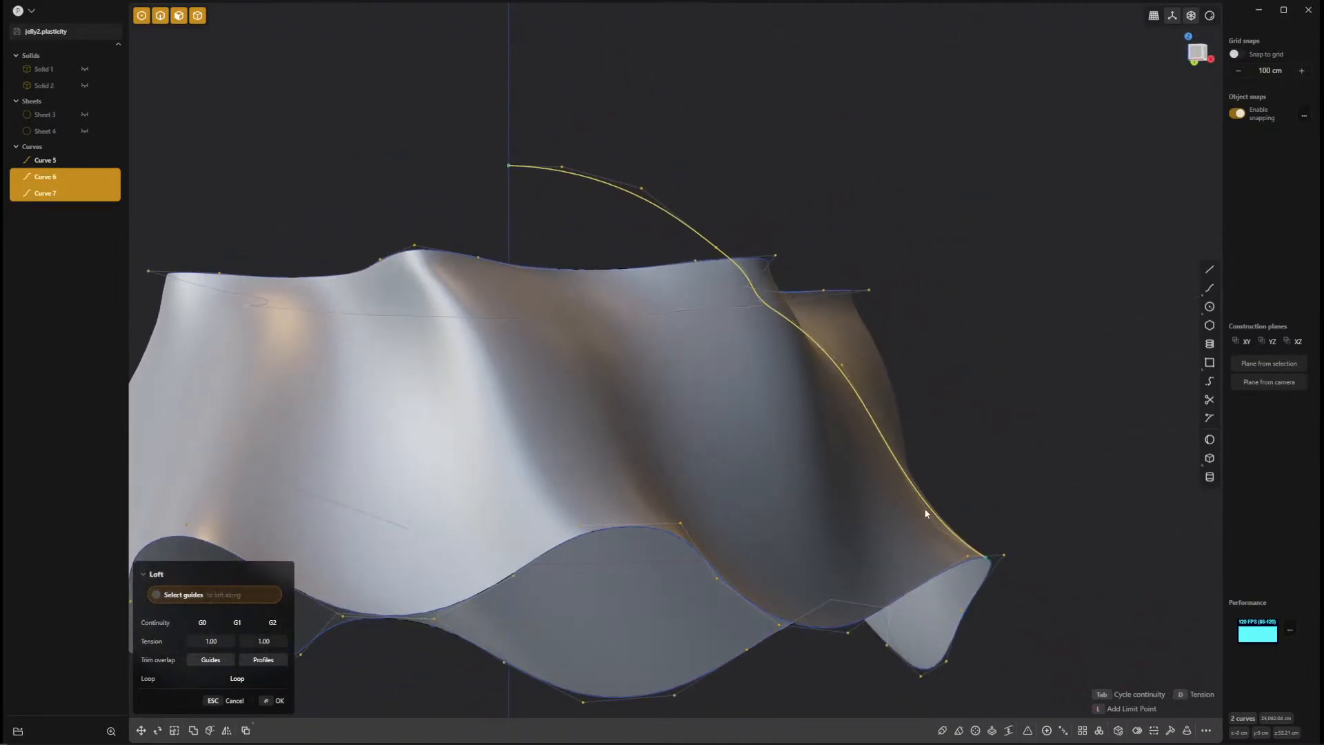
pyautogui.moveTo(926, 513); pyautogui.dragTo(626, 448, button='middle')
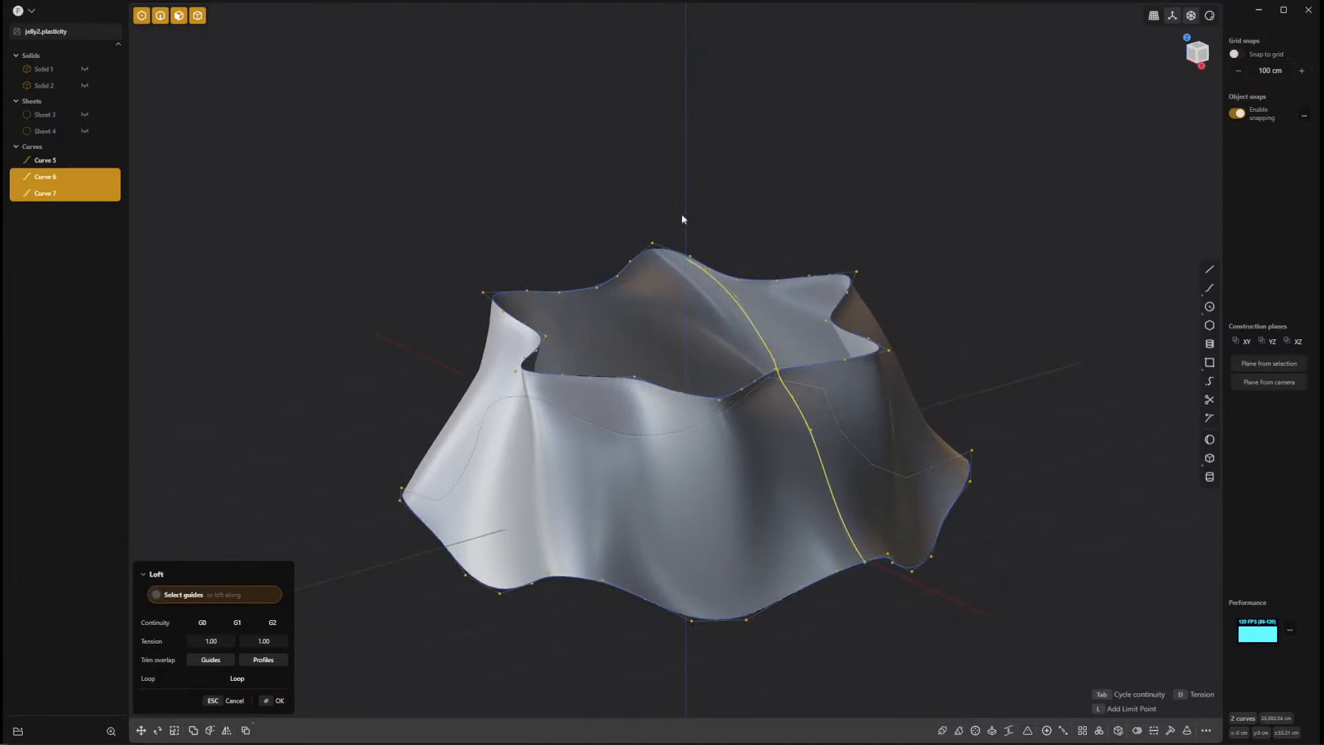
pyautogui.moveTo(1140, 365); pyautogui.dragTo(941, 482, button='middle')
pyautogui.press('Escape')
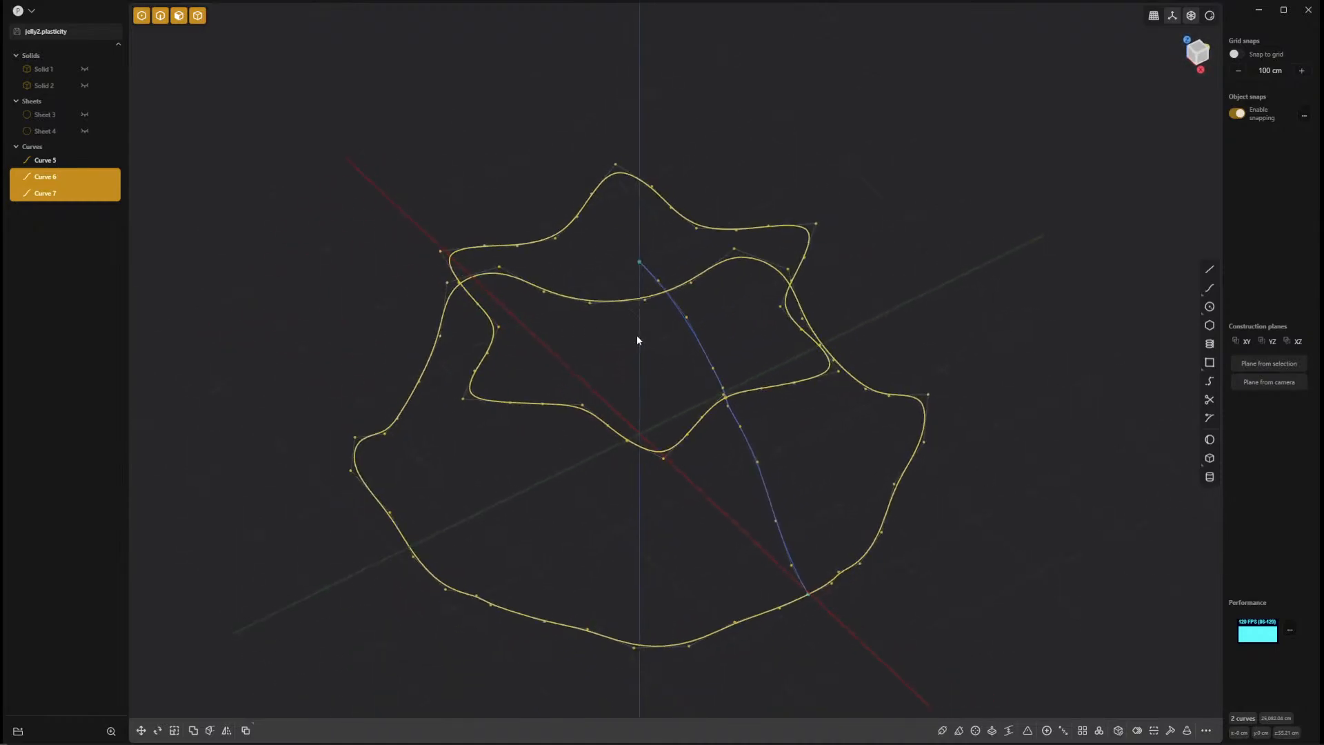
# Create a radial array of the seam curve centred on its upper endpoint, with 8 copies over 360 degrees.
pyautogui.click(700, 343)
pyautogui.moveTo(700, 343); pyautogui.dragTo(712, 428, button='middle')
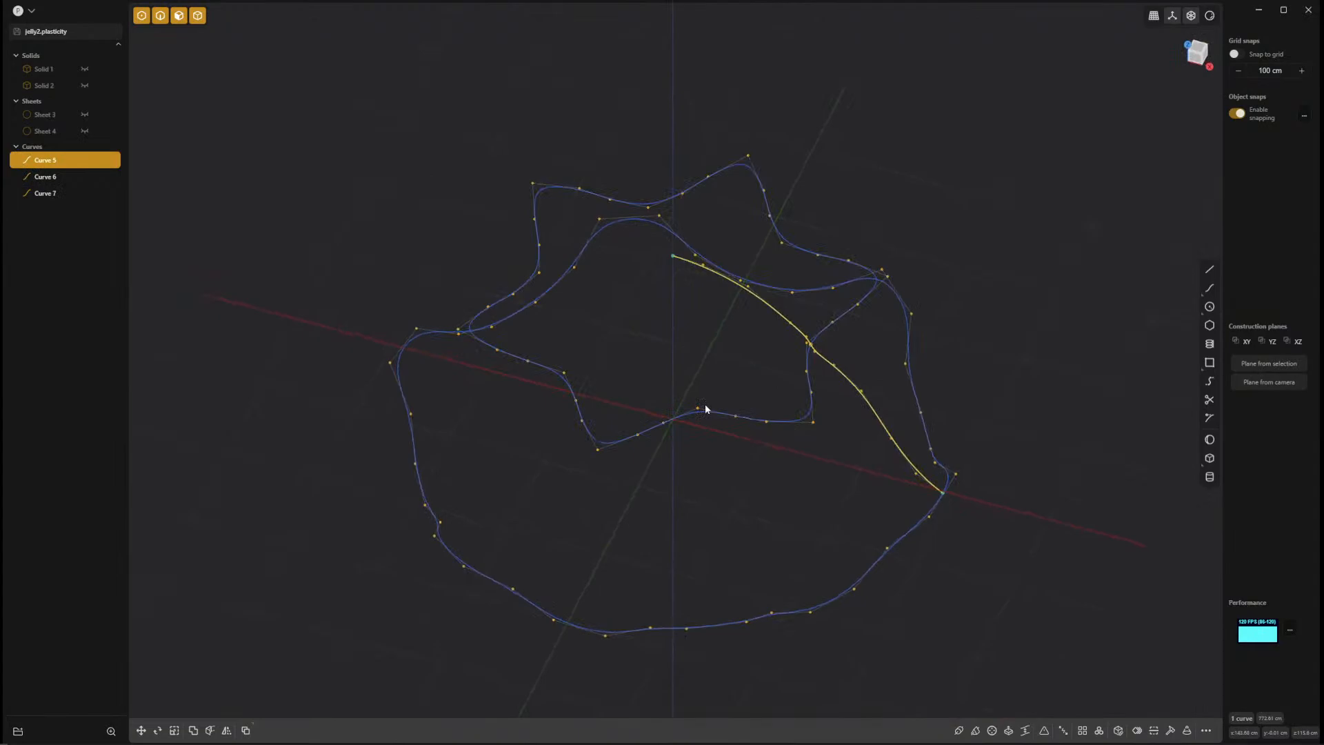
pyautogui.rightClick(706, 408)
pyautogui.write('arr')
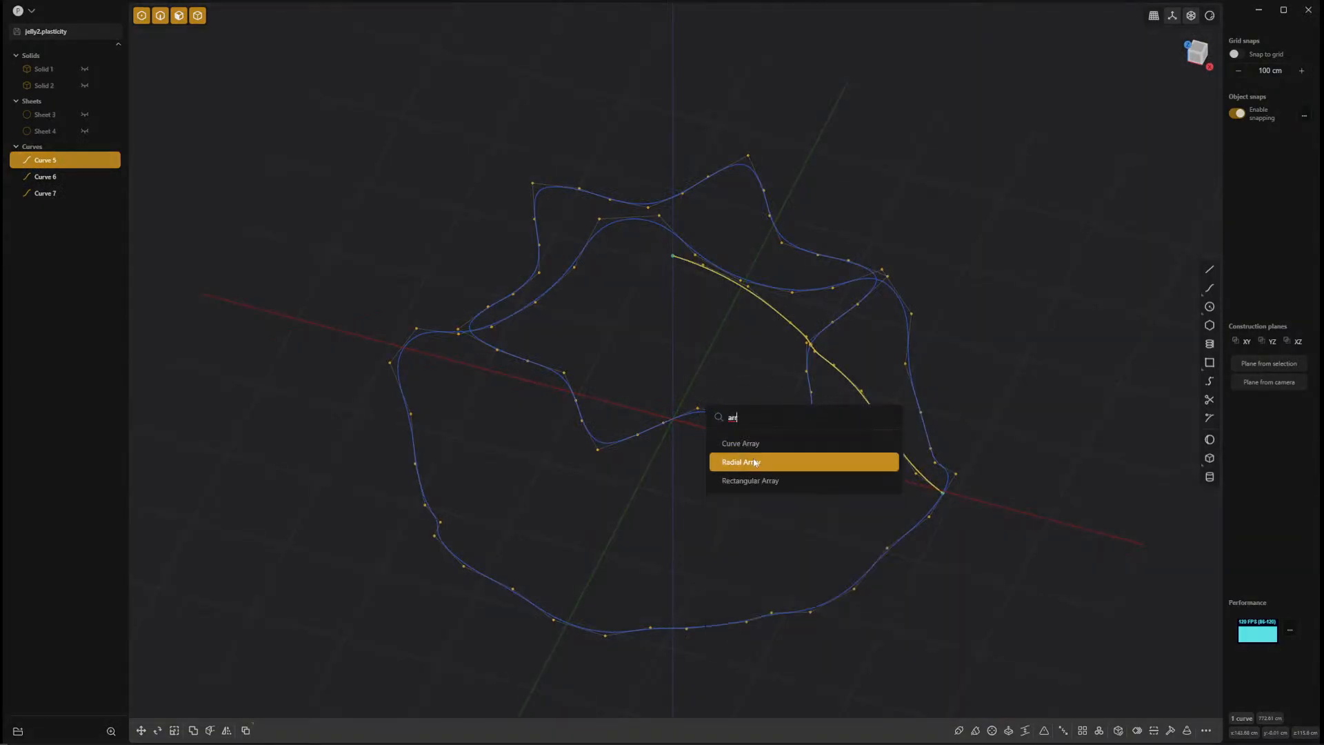
pyautogui.click(755, 462)
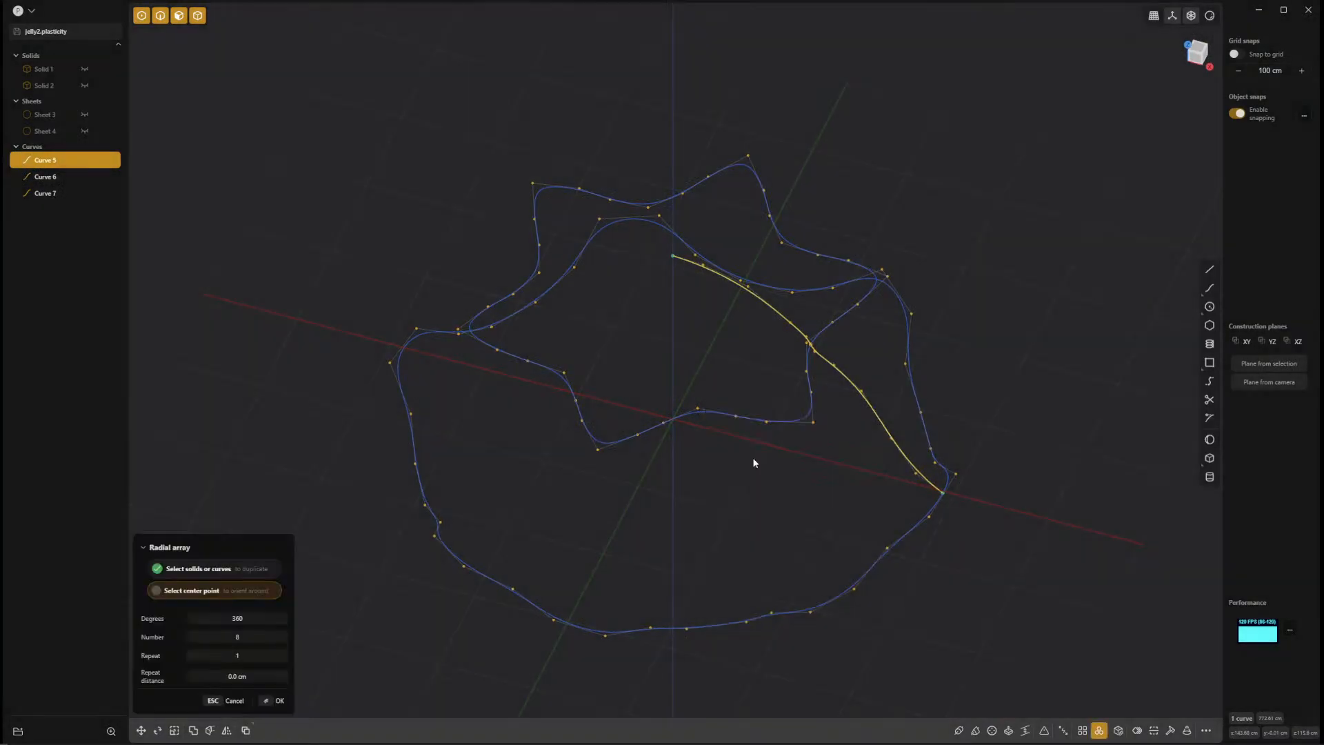
pyautogui.click(674, 257)
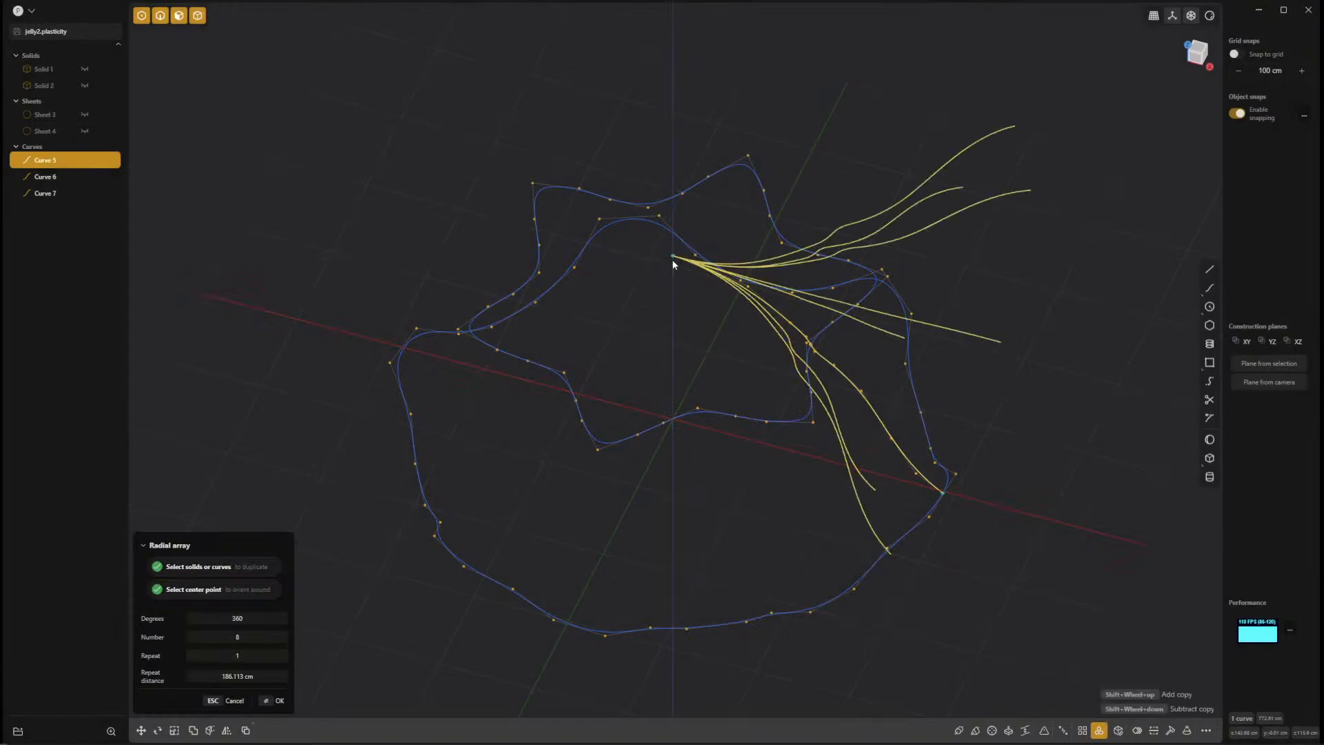
pyautogui.moveTo(683, 336); pyautogui.dragTo(725, 350, button='middle')
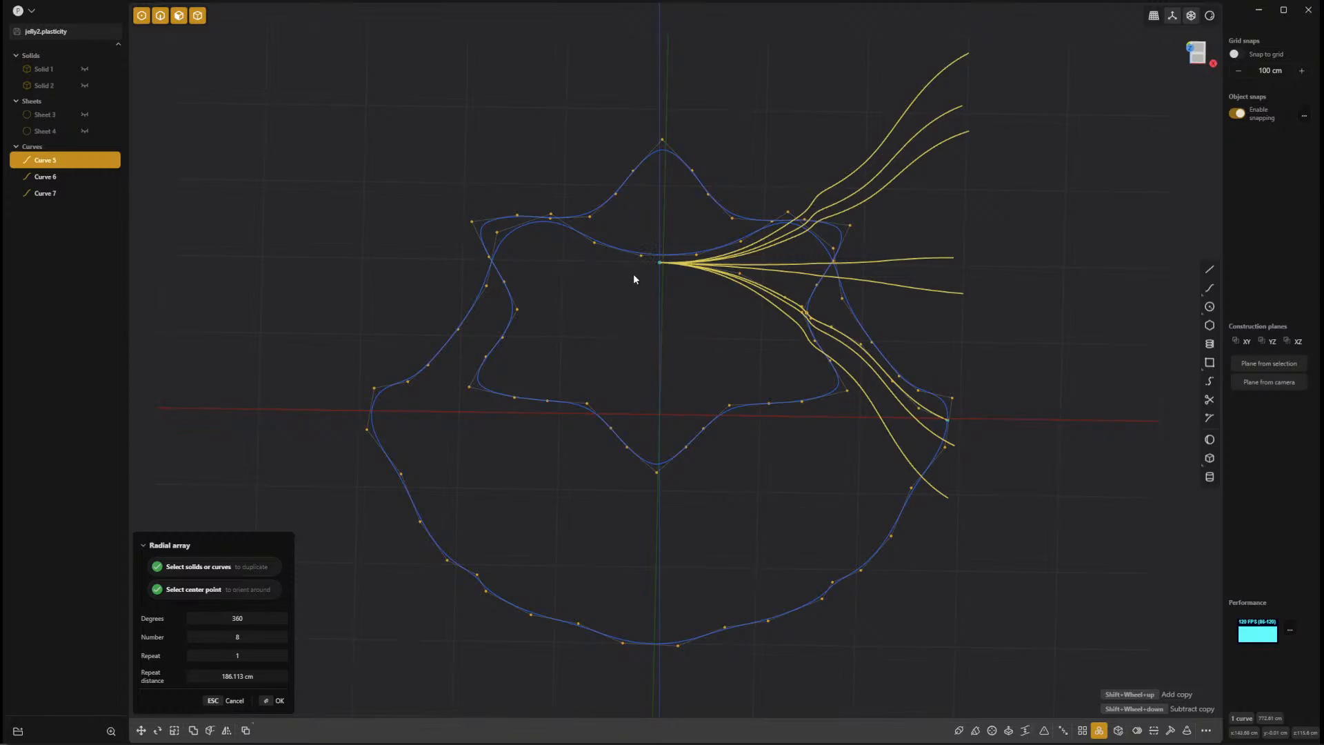
# Cancel the eight-copy array and restart the radial array of the seam curve, centring it on the curve's inner endpoint in top view.
pyautogui.moveTo(686, 302); pyautogui.dragTo(685, 374, button='middle')
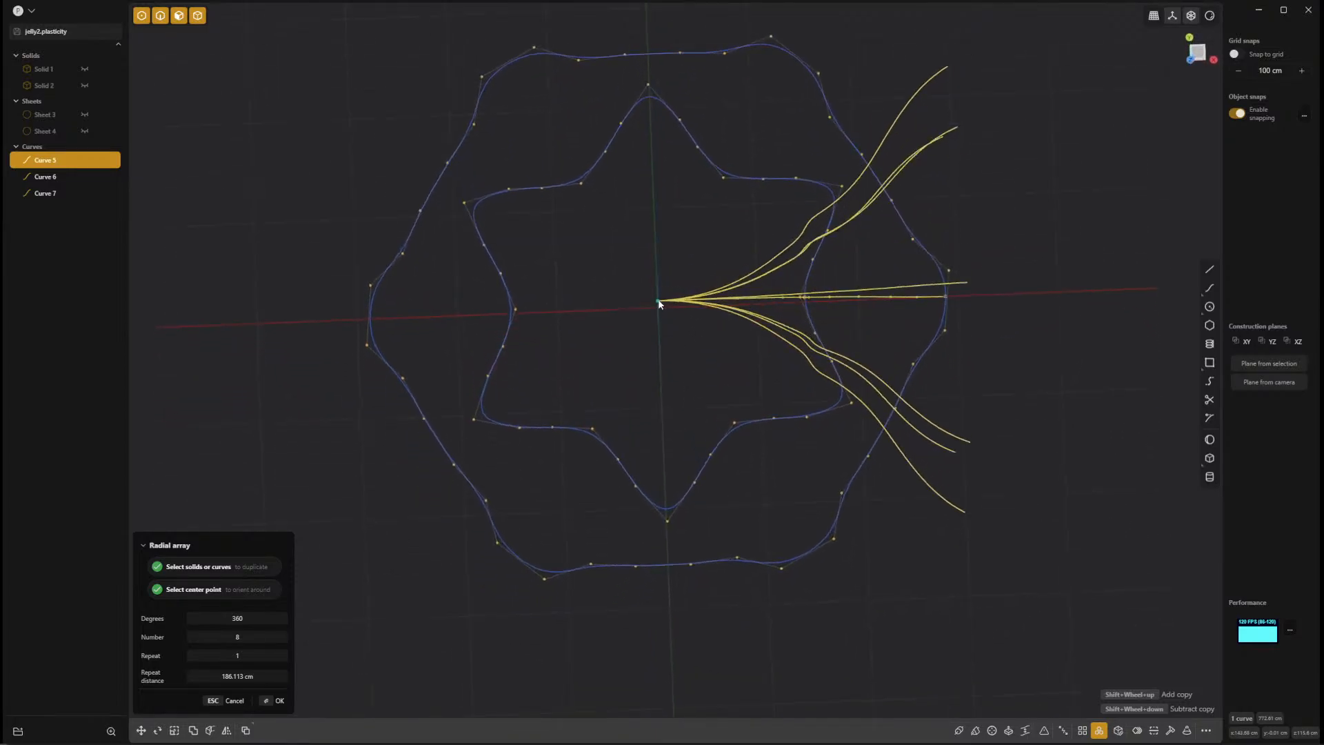
pyautogui.press('Escape')
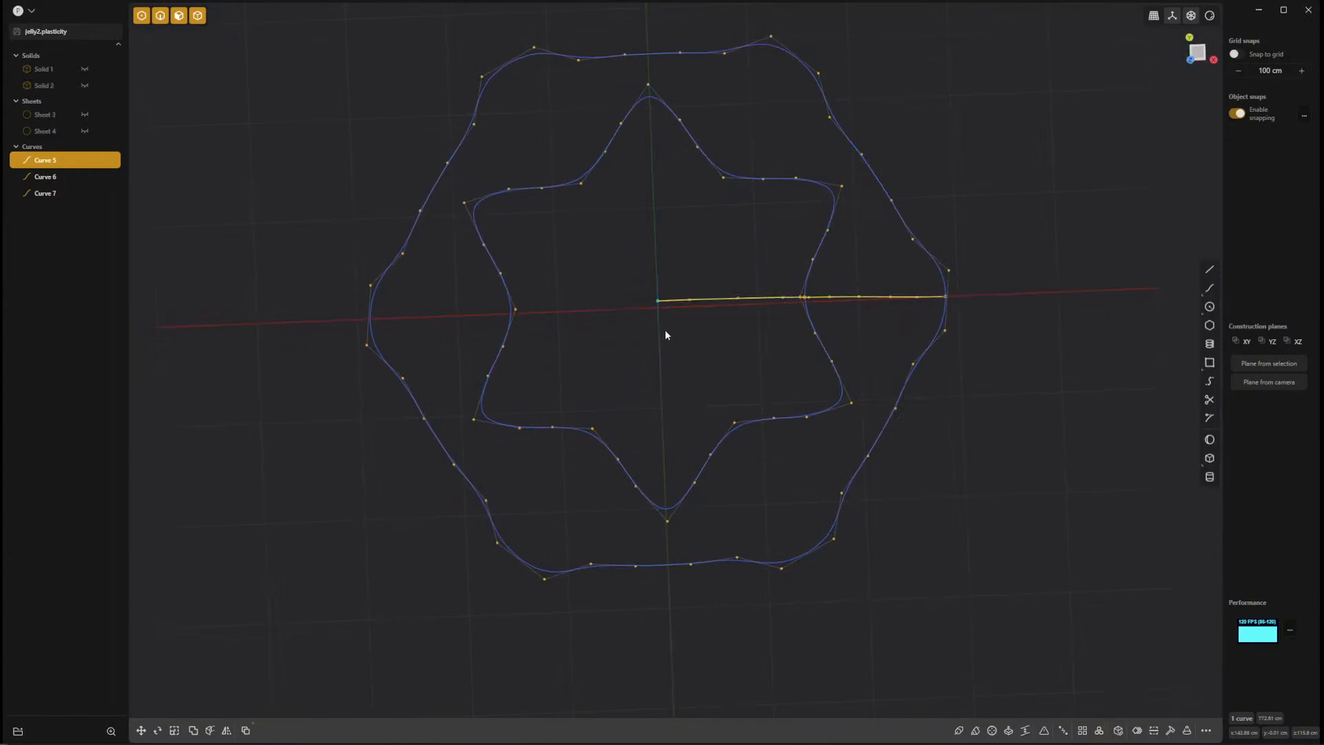
pyautogui.write('ff')
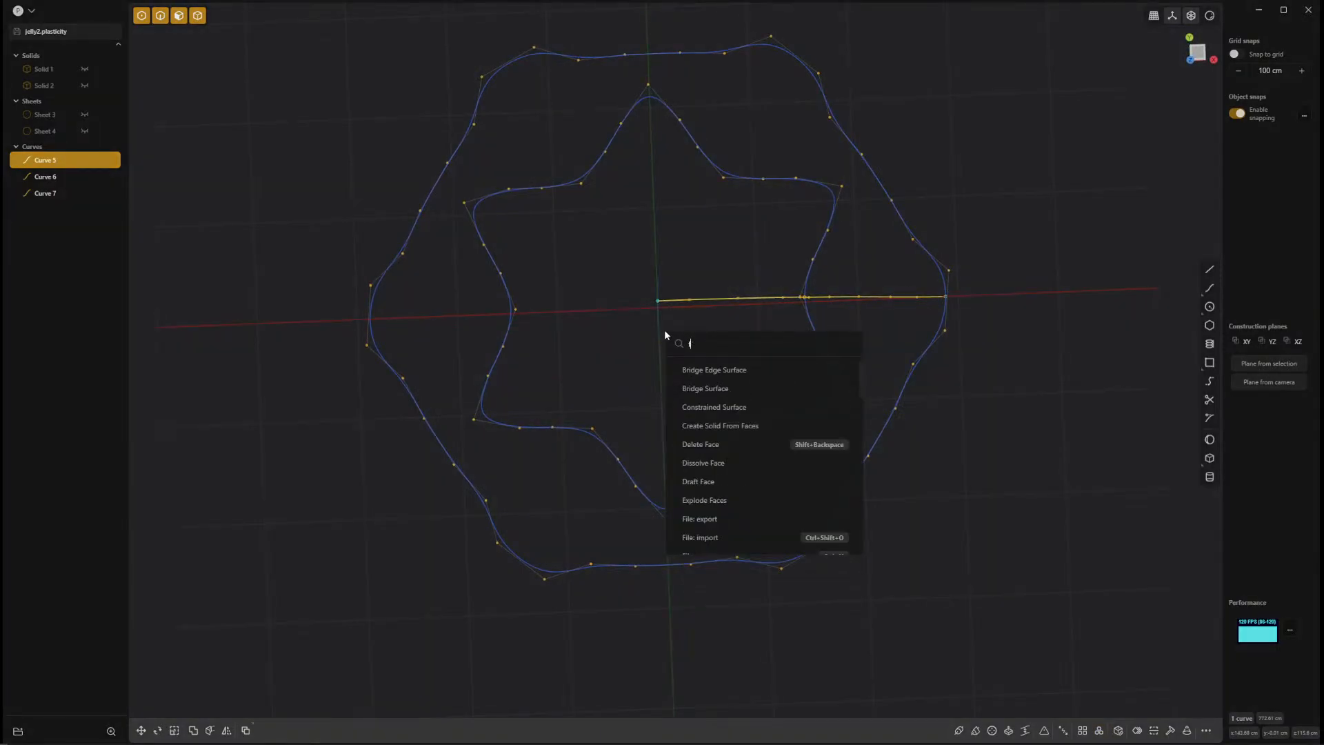
pyautogui.press('BackSpace')
pyautogui.write('arr')
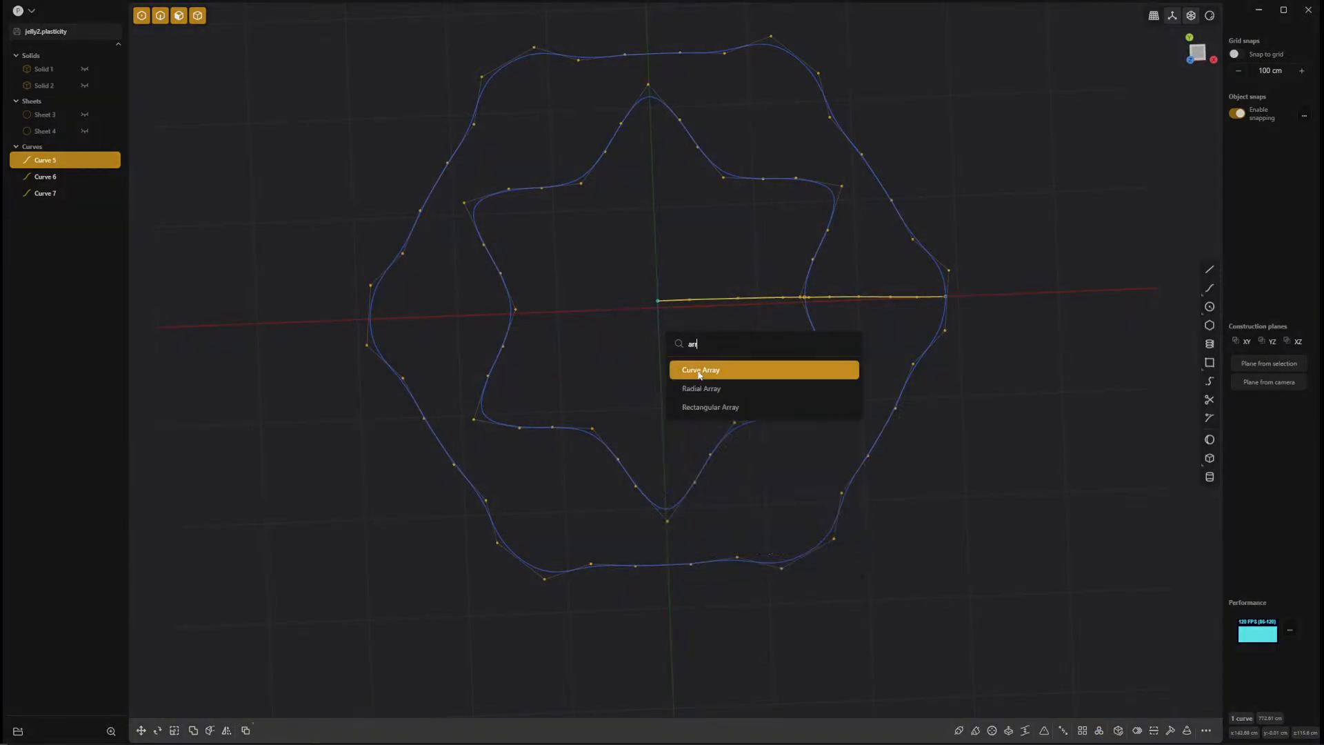
pyautogui.click(700, 388)
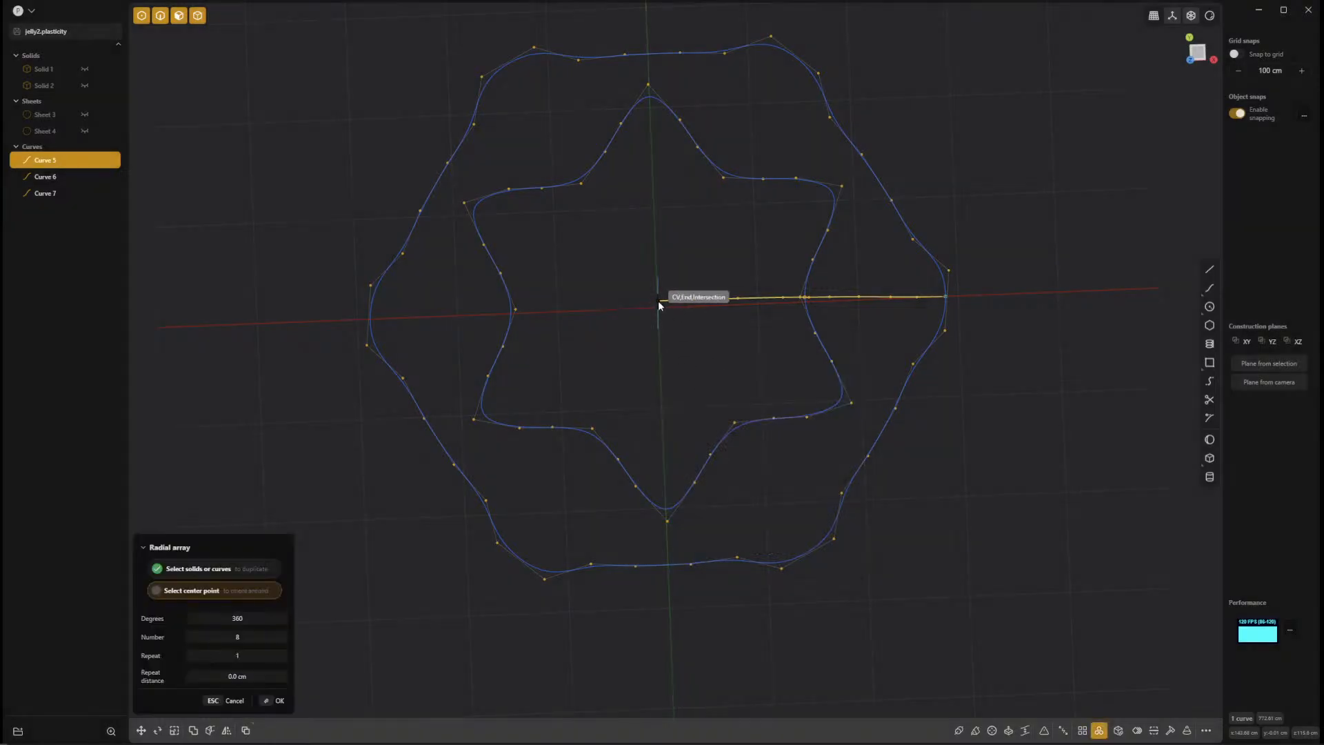
pyautogui.scroll(1, 655, 303)
pyautogui.scroll(4, 688, 358)
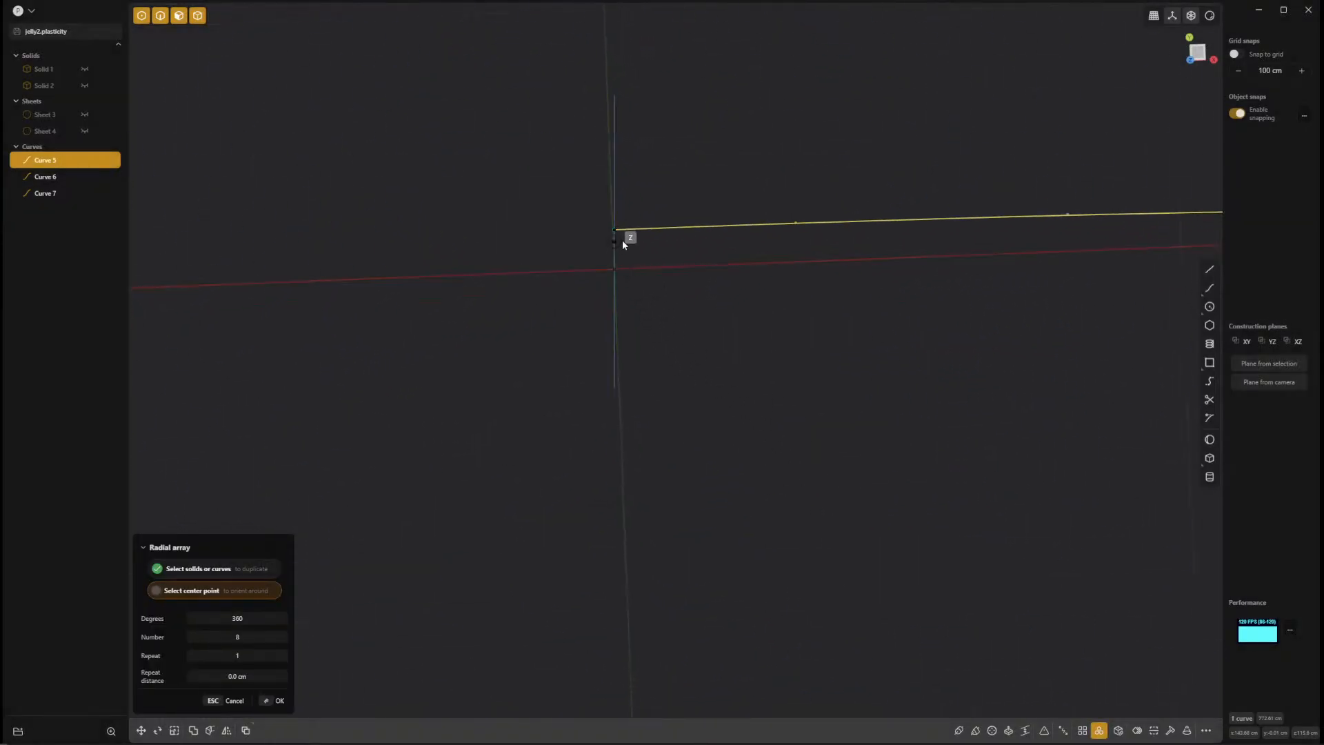
pyautogui.scroll(-5, 784, 387)
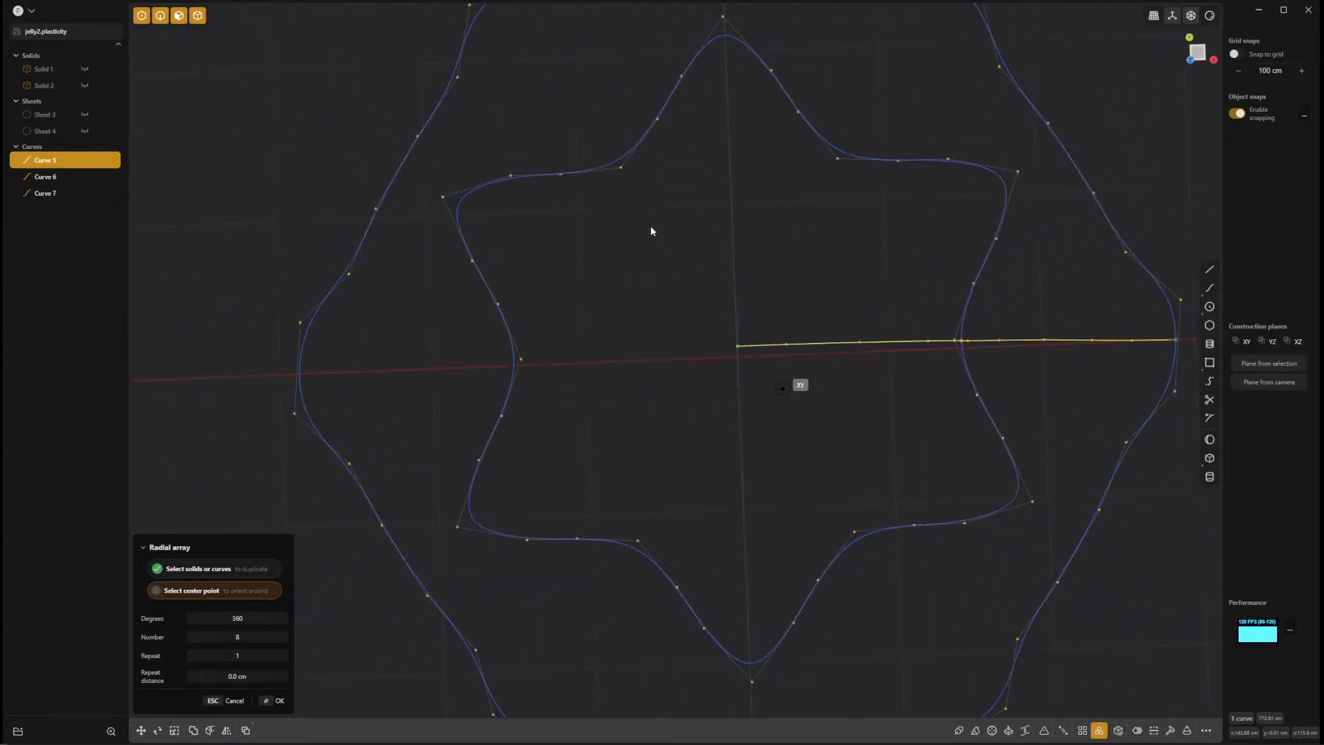
pyautogui.scroll(-1, 603, 255)
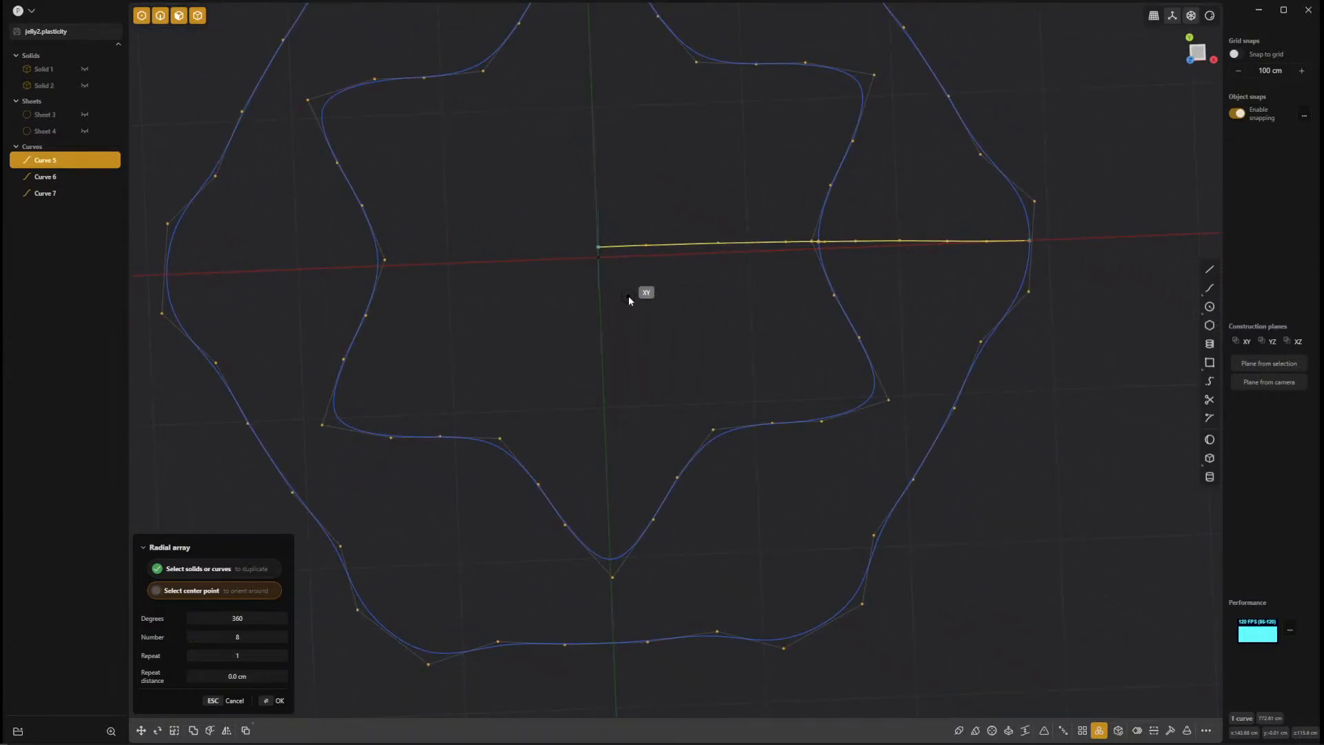
pyautogui.moveTo(627, 296); pyautogui.dragTo(672, 351, button='middle')
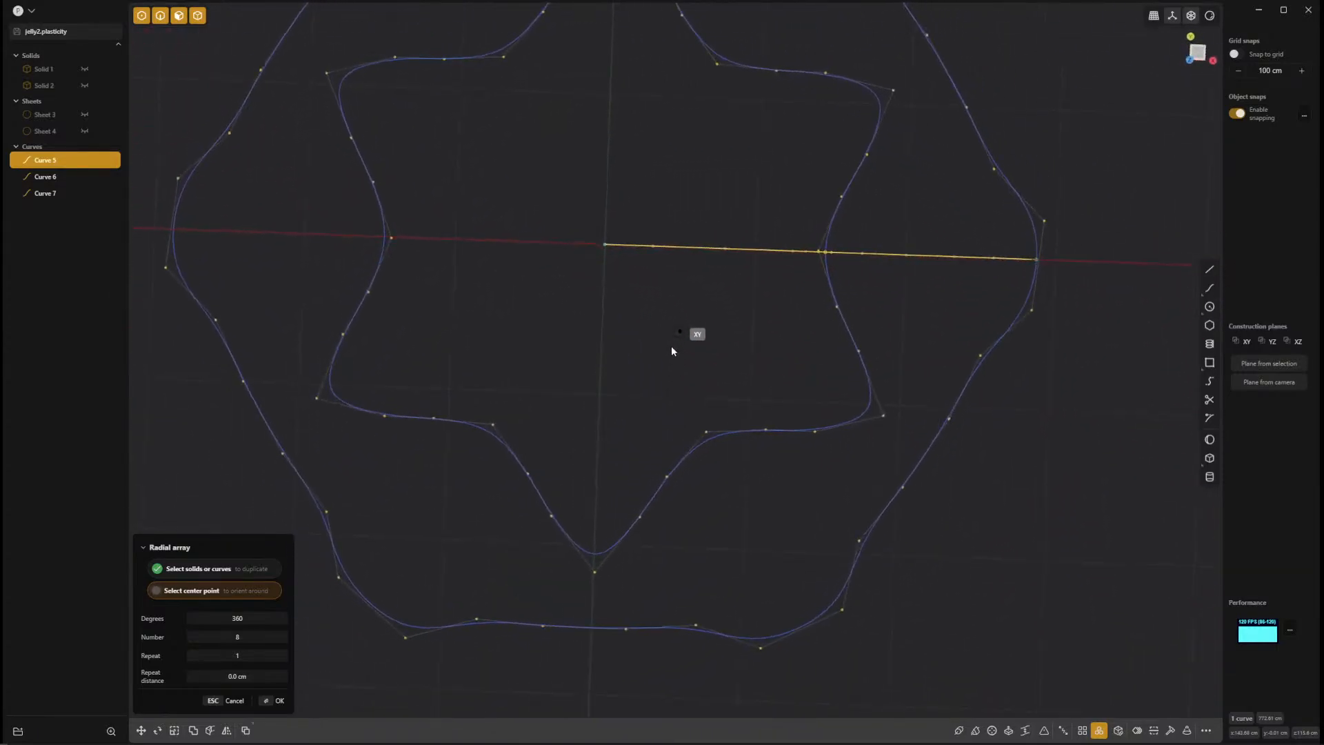
pyautogui.press('KP_7')
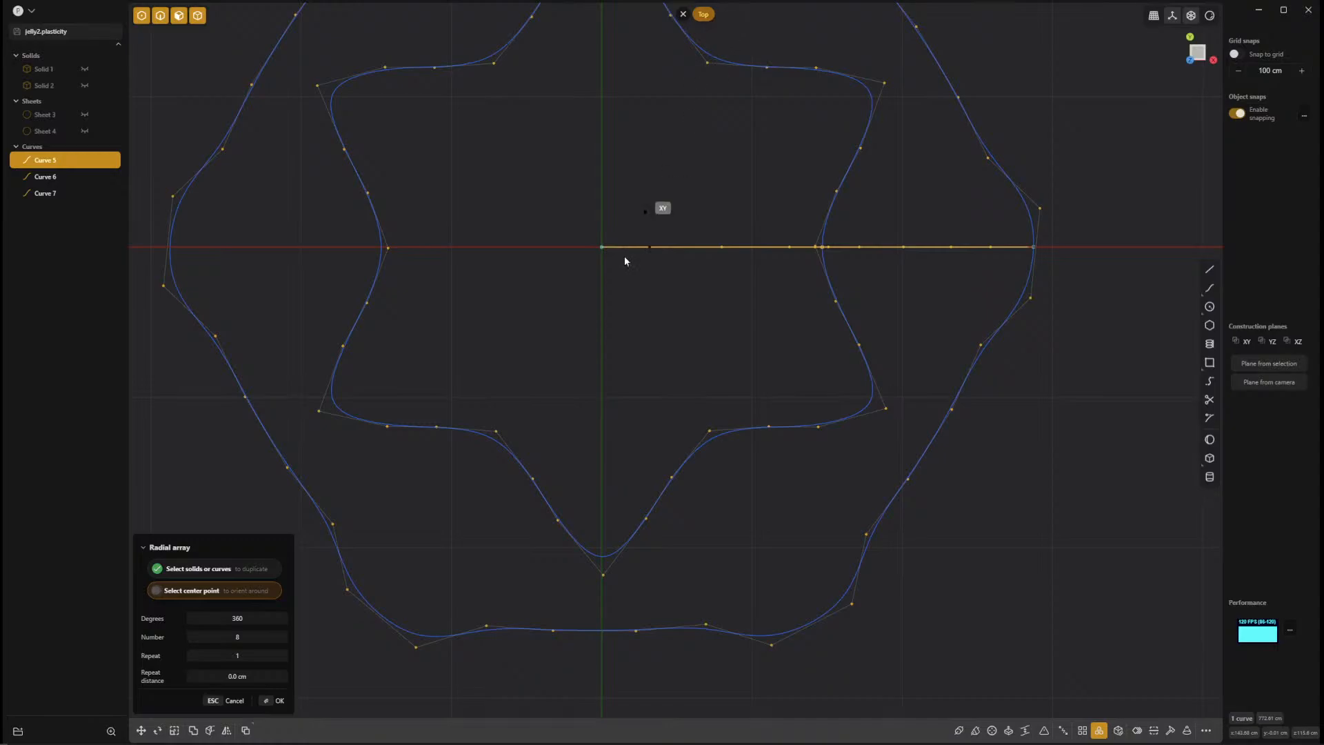
pyautogui.click(604, 247)
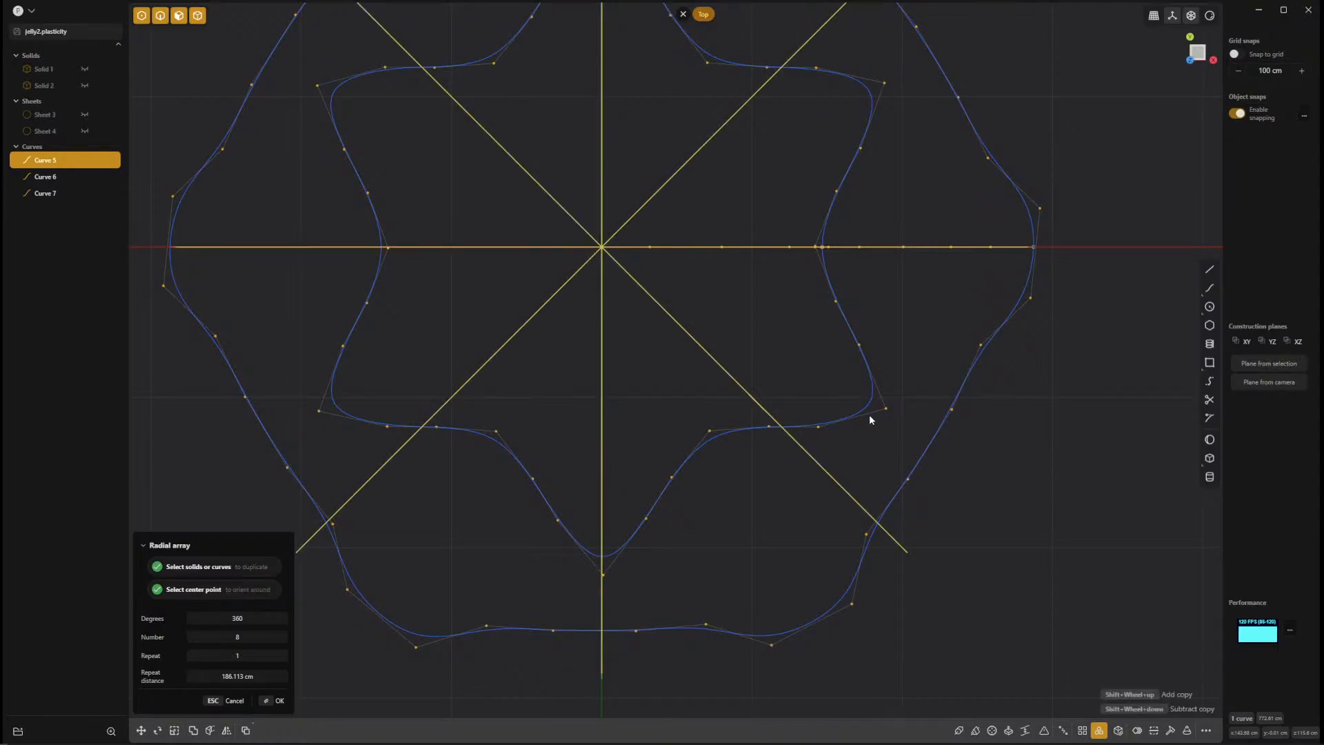
# Set the radial array's number of copies to 6 over 360 degrees and apply it.
pyautogui.scroll(-5, 869, 419)
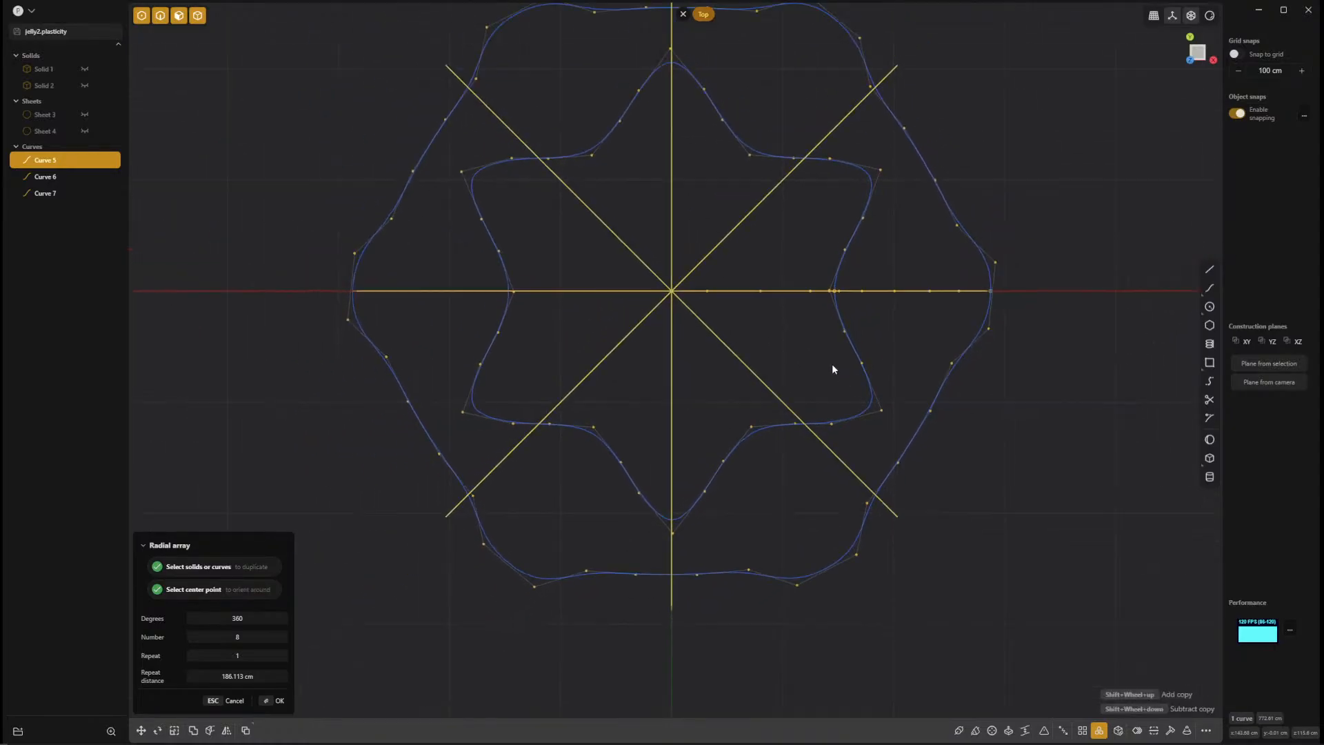
pyautogui.click(253, 639)
pyautogui.press('Return')
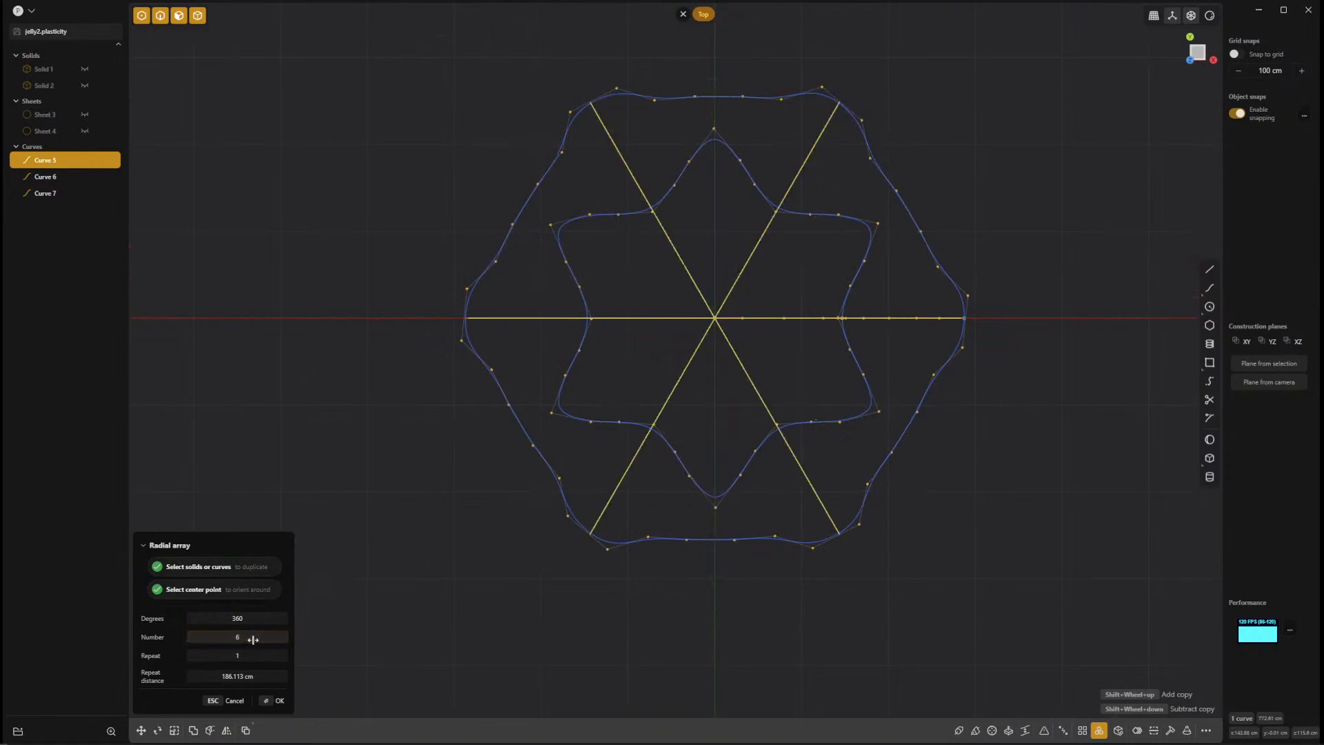
pyautogui.press('Return')
# Try a loft across the six arrayed seam curves.
pyautogui.moveTo(1136, 524); pyautogui.dragTo(680, 592, button='middle')
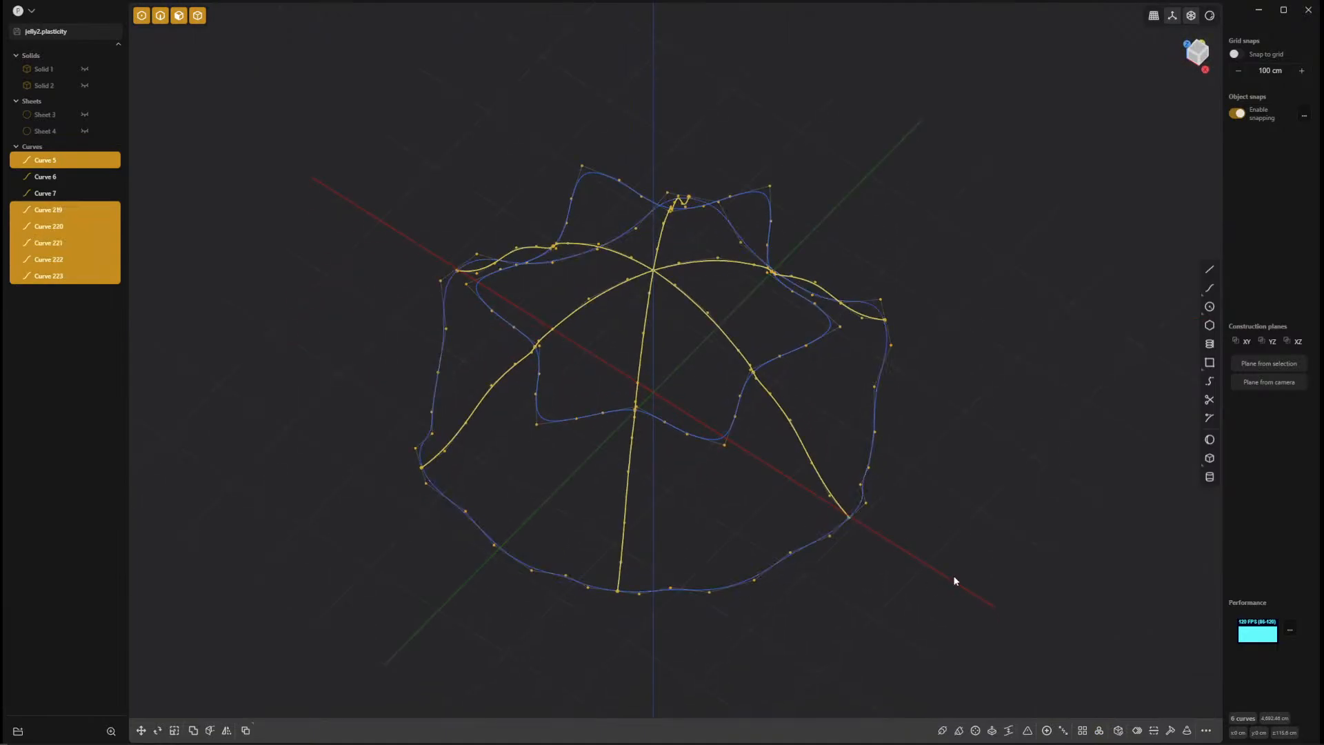
pyautogui.press('l')
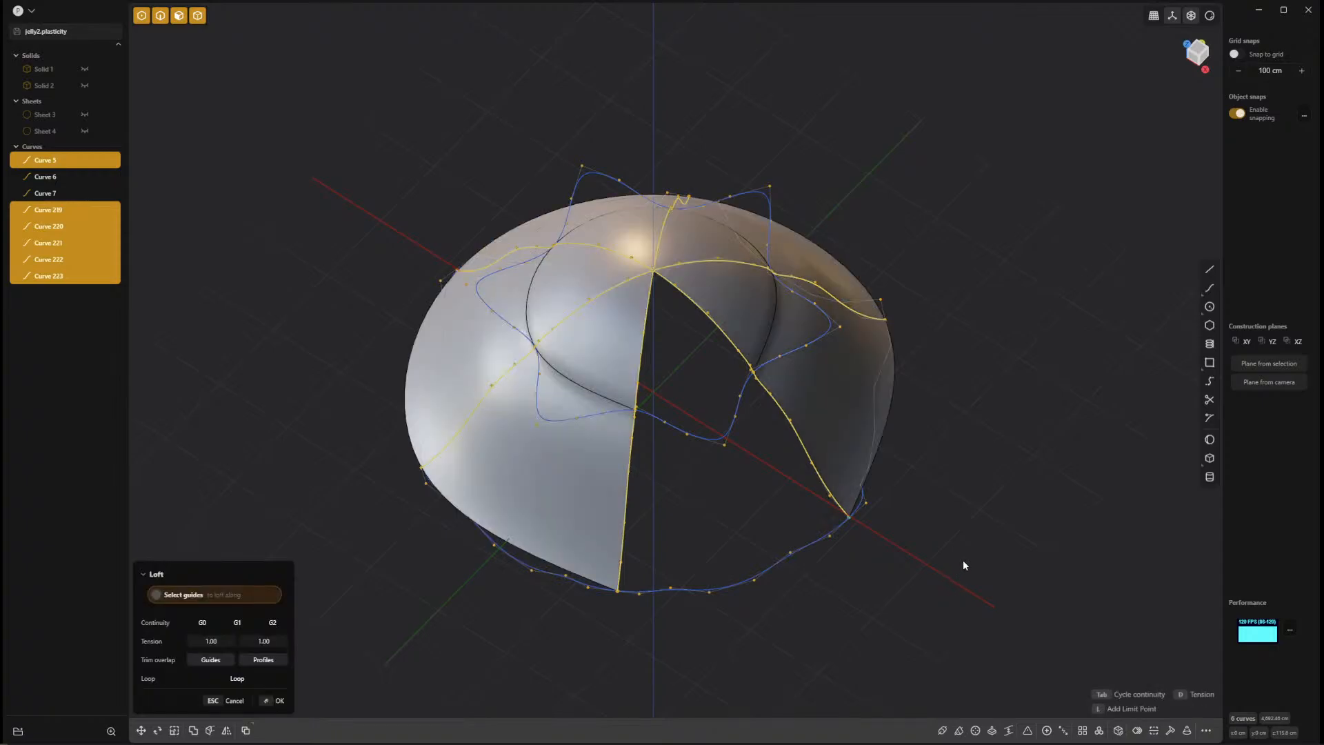
pyautogui.moveTo(940, 513); pyautogui.dragTo(957, 420, button='middle')
pyautogui.scroll(6, 988, 481)
pyautogui.moveTo(1011, 520); pyautogui.dragTo(1180, 461, button='middle')
pyautogui.press('Escape')
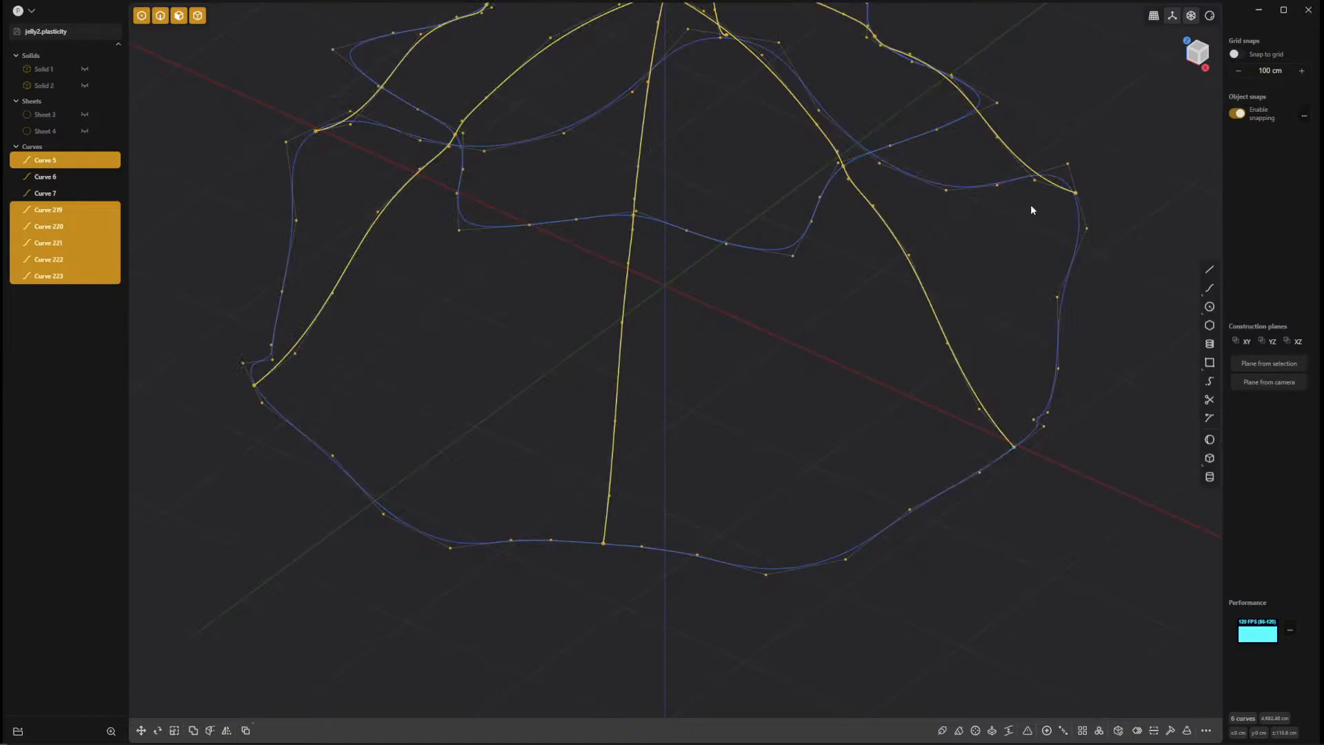
# Snap the lower endpoints of the first arrayed seam curves onto the wavy rim loop.
pyautogui.moveTo(1058, 290); pyautogui.dragTo(521, 311, button='middle')
pyautogui.keyDown('shift'); pyautogui.moveTo(521, 311); pyautogui.dragTo(324, 319, button='middle'); pyautogui.keyUp('shift')
pyautogui.scroll(8, 786, 358)
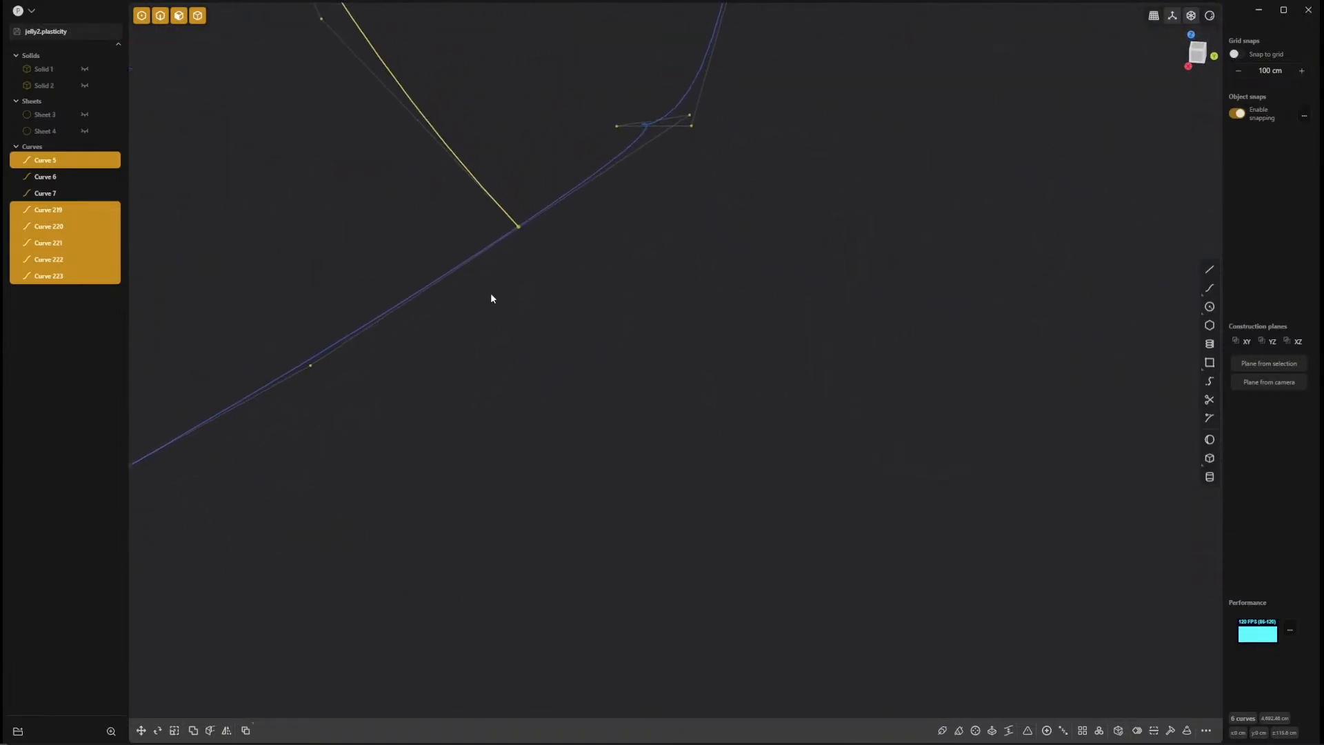
pyautogui.moveTo(491, 296); pyautogui.dragTo(536, 309, button='middle')
pyautogui.scroll(-6, 593, 312)
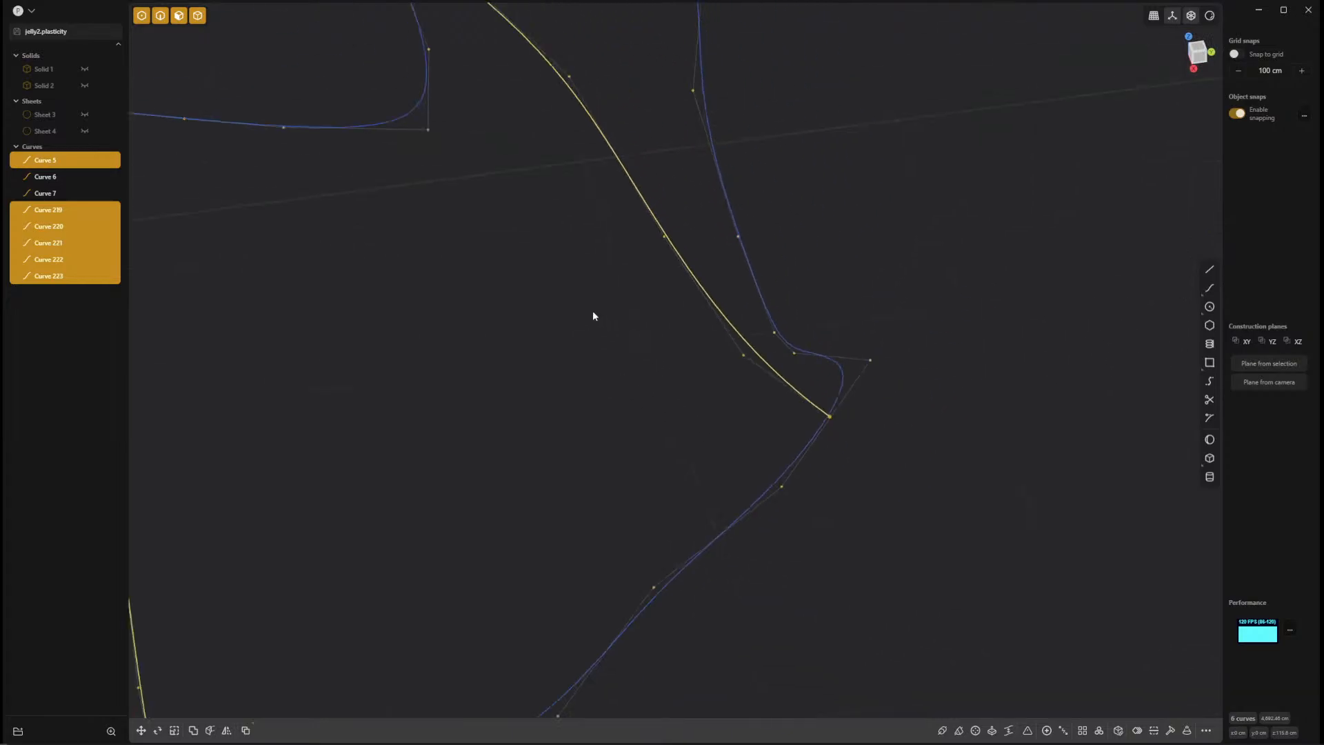
pyautogui.keyDown('shift'); pyautogui.moveTo(537, 271); pyautogui.dragTo(541, 354, button='middle'); pyautogui.keyUp('shift')
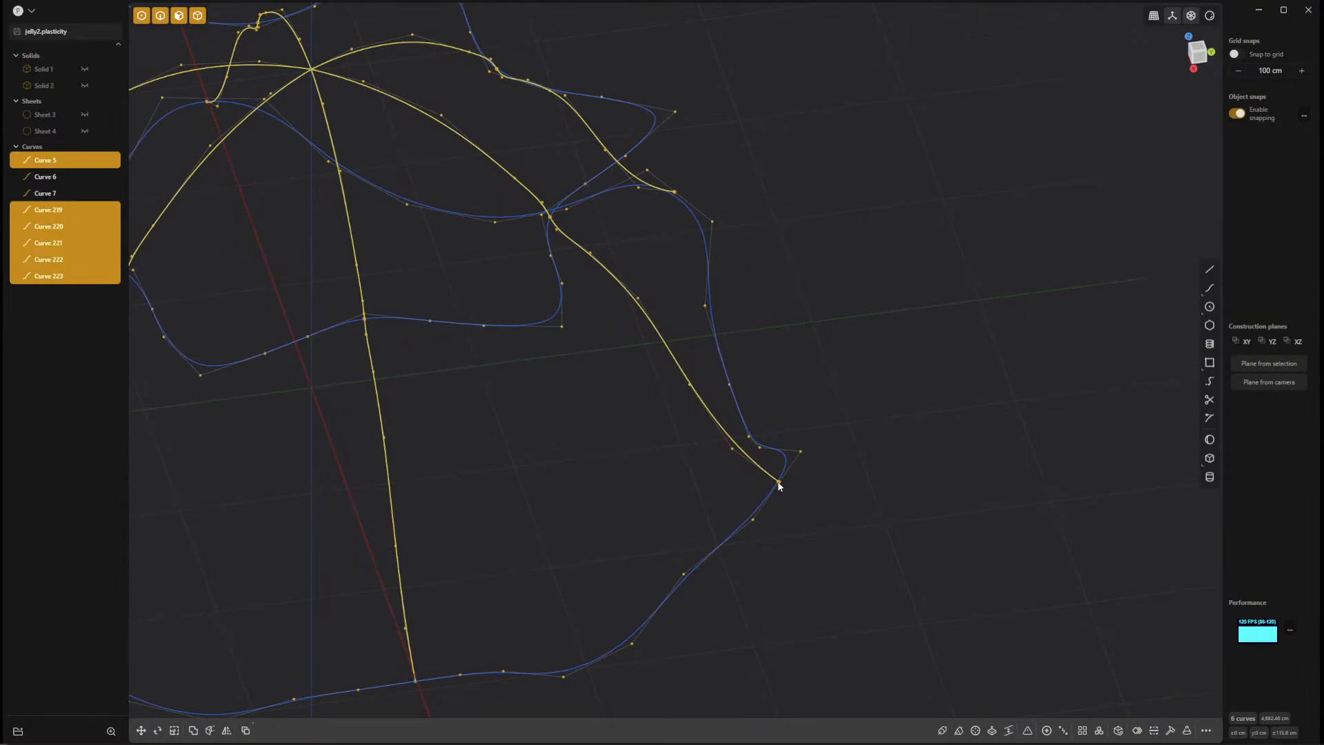
pyautogui.moveTo(778, 482); pyautogui.dragTo(777, 482)
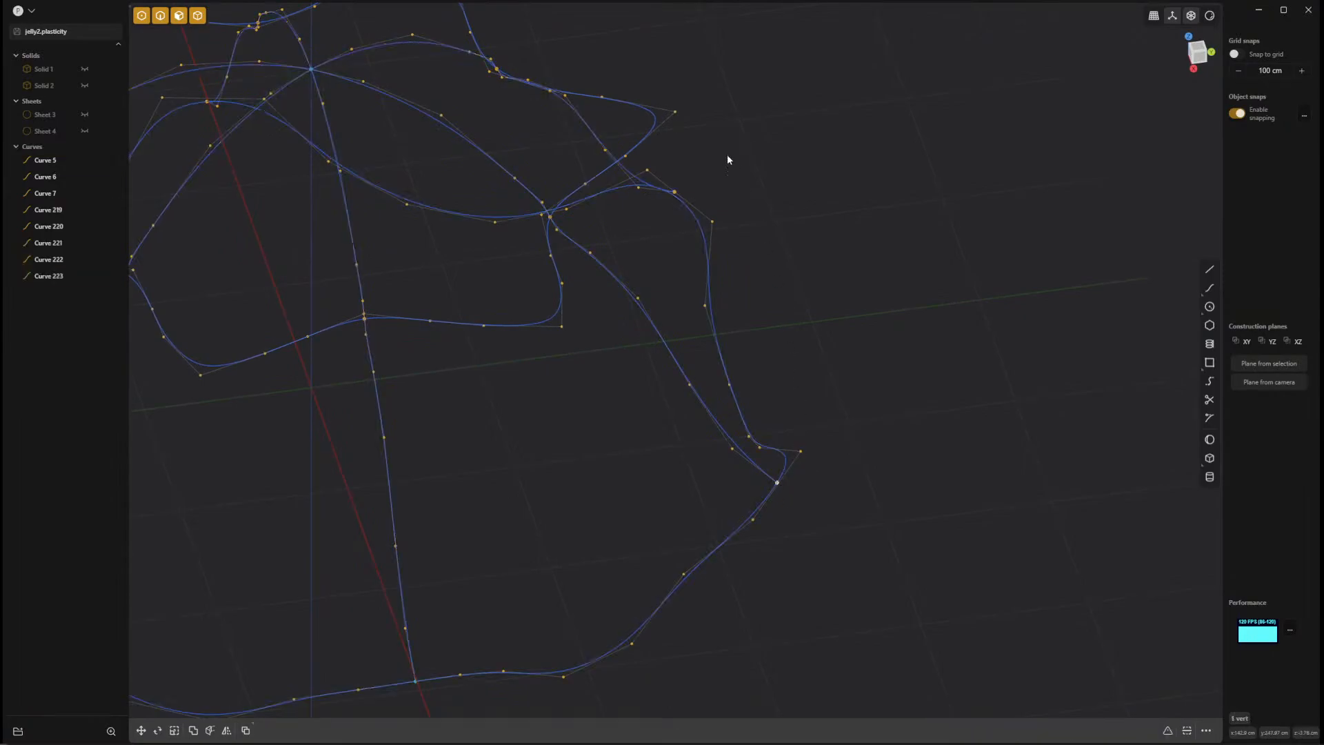
pyautogui.moveTo(730, 173); pyautogui.dragTo(776, 519, button='middle')
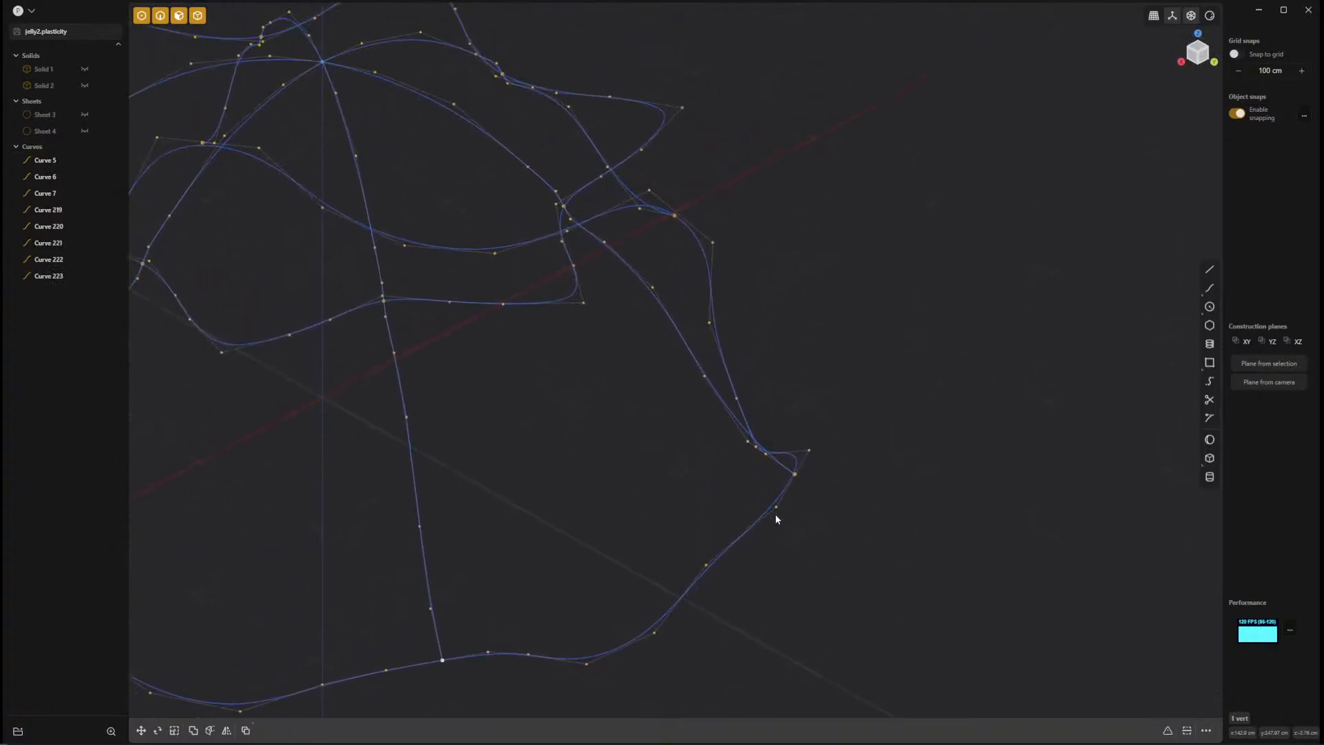
pyautogui.click(792, 475)
pyautogui.moveTo(922, 402); pyautogui.dragTo(780, 515, button='middle')
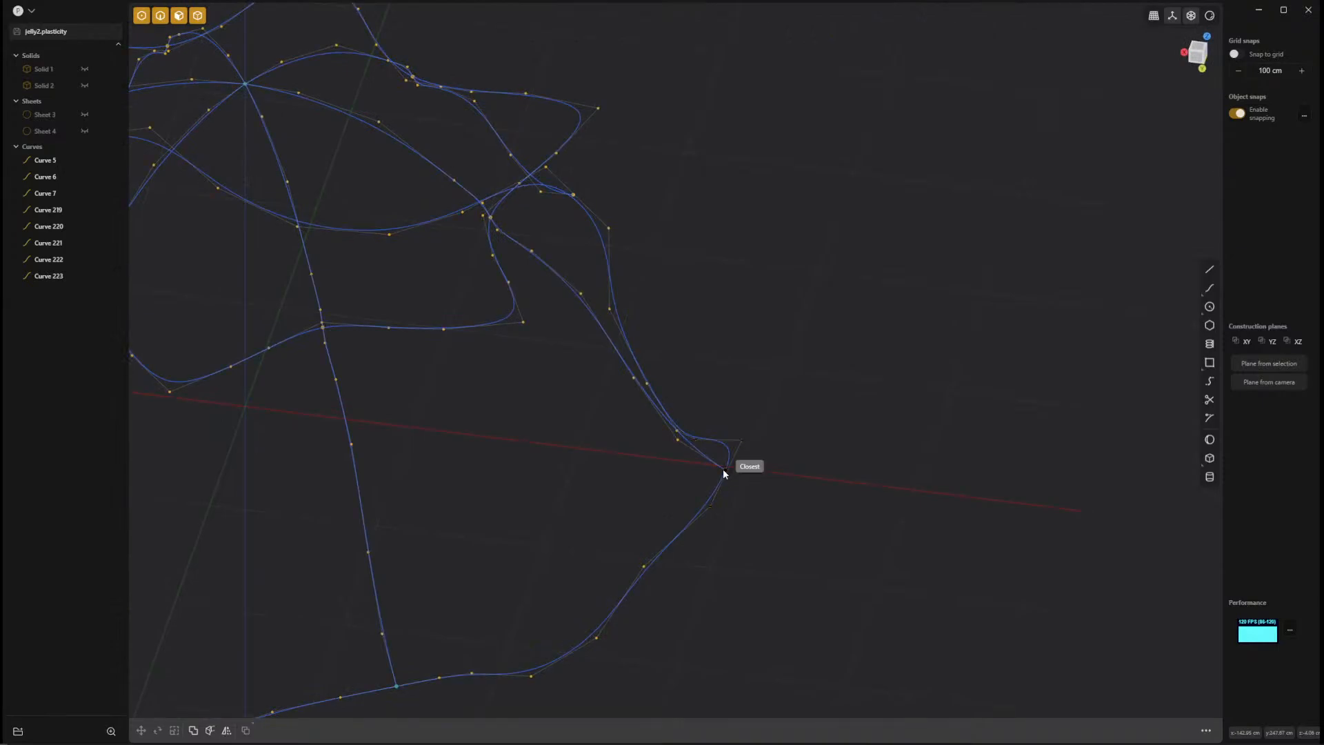
pyautogui.click(723, 469)
# Snap the remaining arrayed seam curves' lower endpoints onto the wavy rim loop.
pyautogui.moveTo(824, 504); pyautogui.dragTo(701, 571, button='middle')
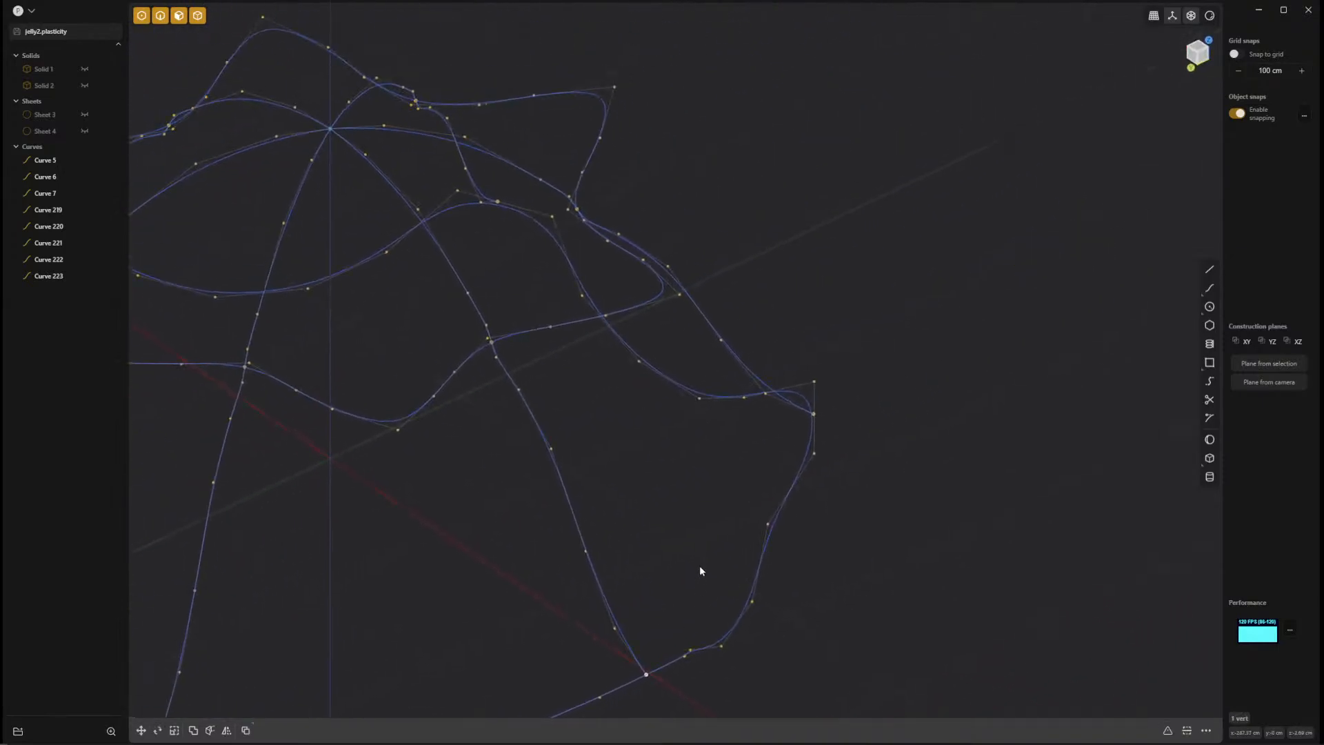
pyautogui.moveTo(945, 515); pyautogui.dragTo(1004, 495, button='middle')
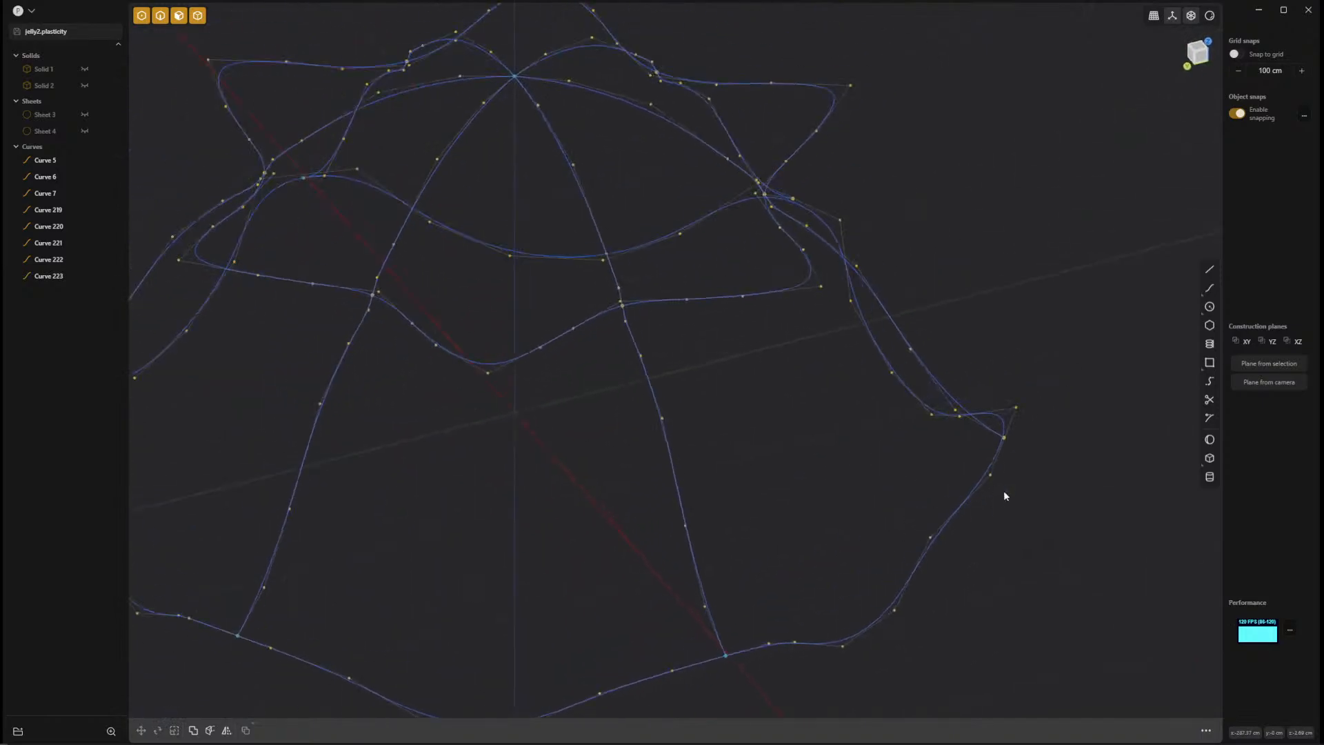
pyautogui.click(1005, 436)
pyautogui.moveTo(1005, 437)
pyautogui.mouseDown()
pyautogui.moveTo(1075, 400)
pyautogui.moveTo(1004, 434)
pyautogui.mouseUp()
pyautogui.click(1052, 495)
pyautogui.moveTo(1053, 495); pyautogui.dragTo(951, 475, button='middle')
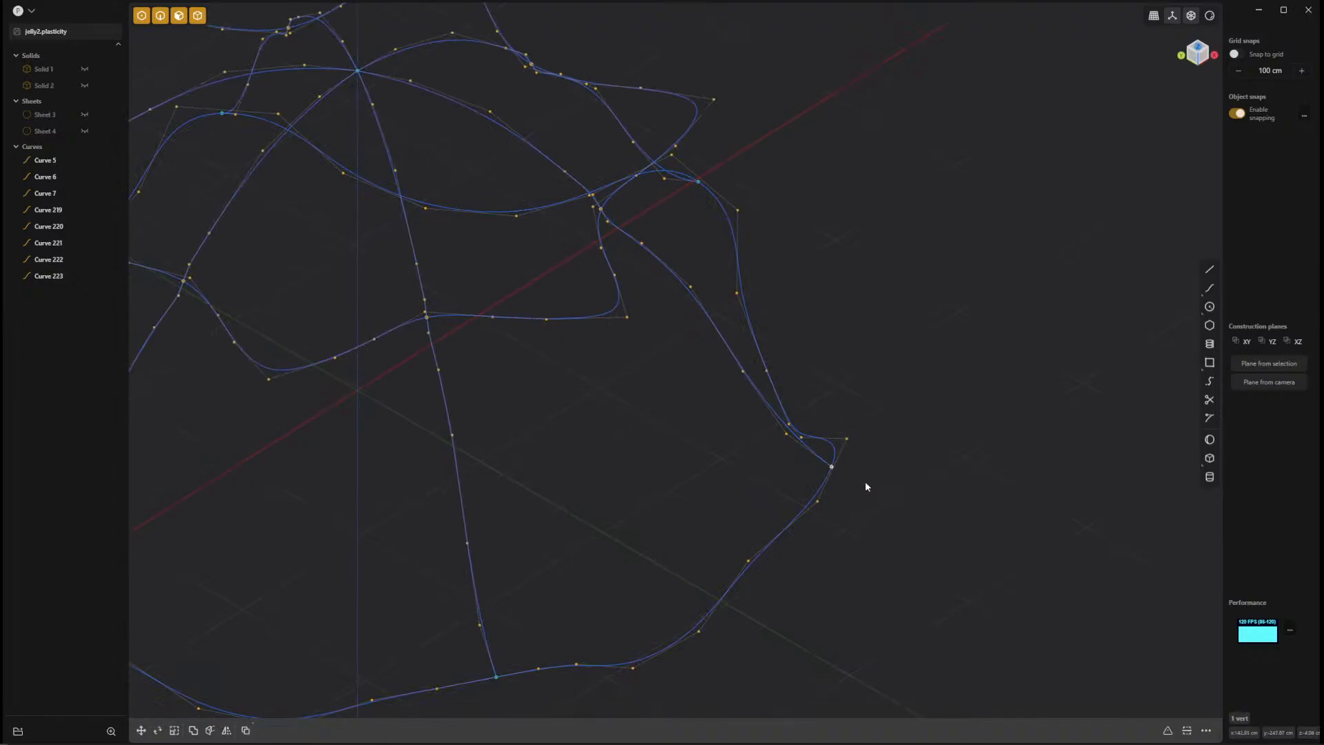
pyautogui.moveTo(869, 494); pyautogui.dragTo(762, 561, button='middle')
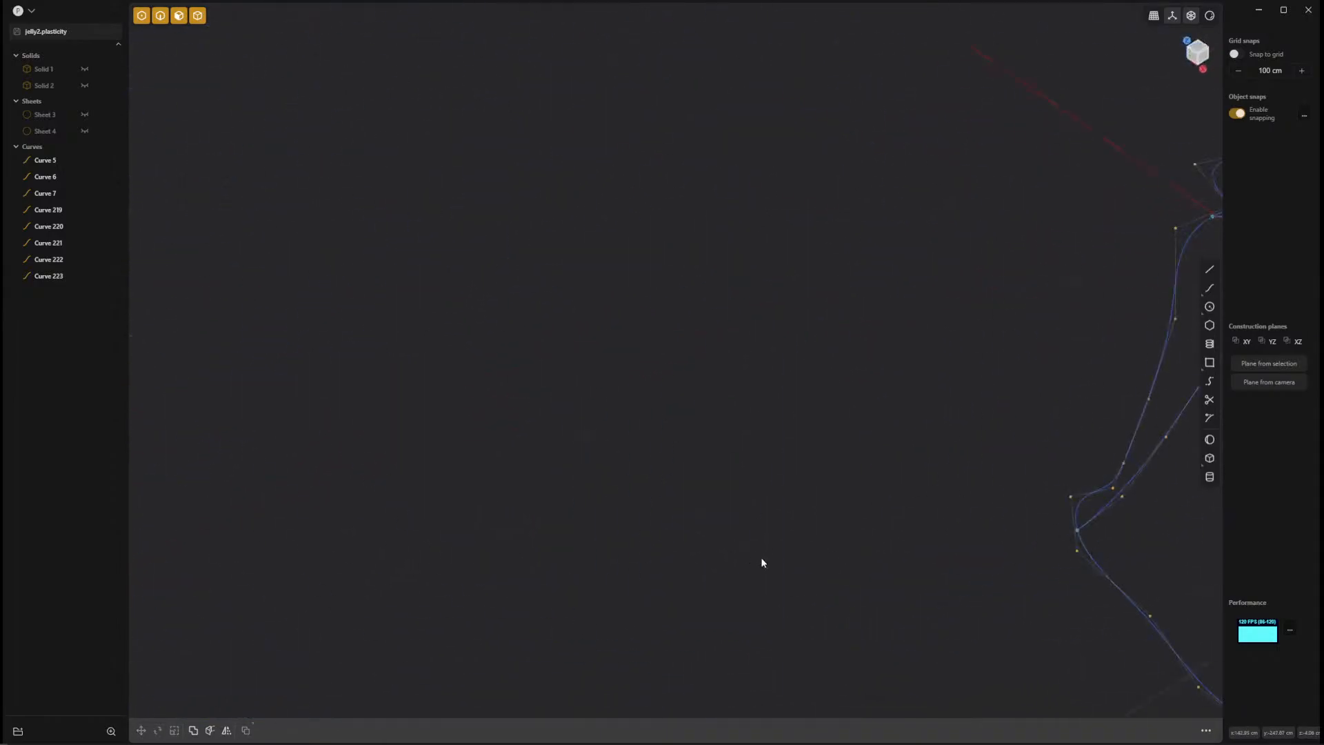
# Switch to edge selection and select all six radial seam curves around the form.
pyautogui.scroll(-8, 961, 447)
pyautogui.keyDown('shift'); pyautogui.moveTo(1046, 525); pyautogui.dragTo(692, 434, button='middle'); pyautogui.keyUp('shift')
pyautogui.scroll(10, 707, 441)
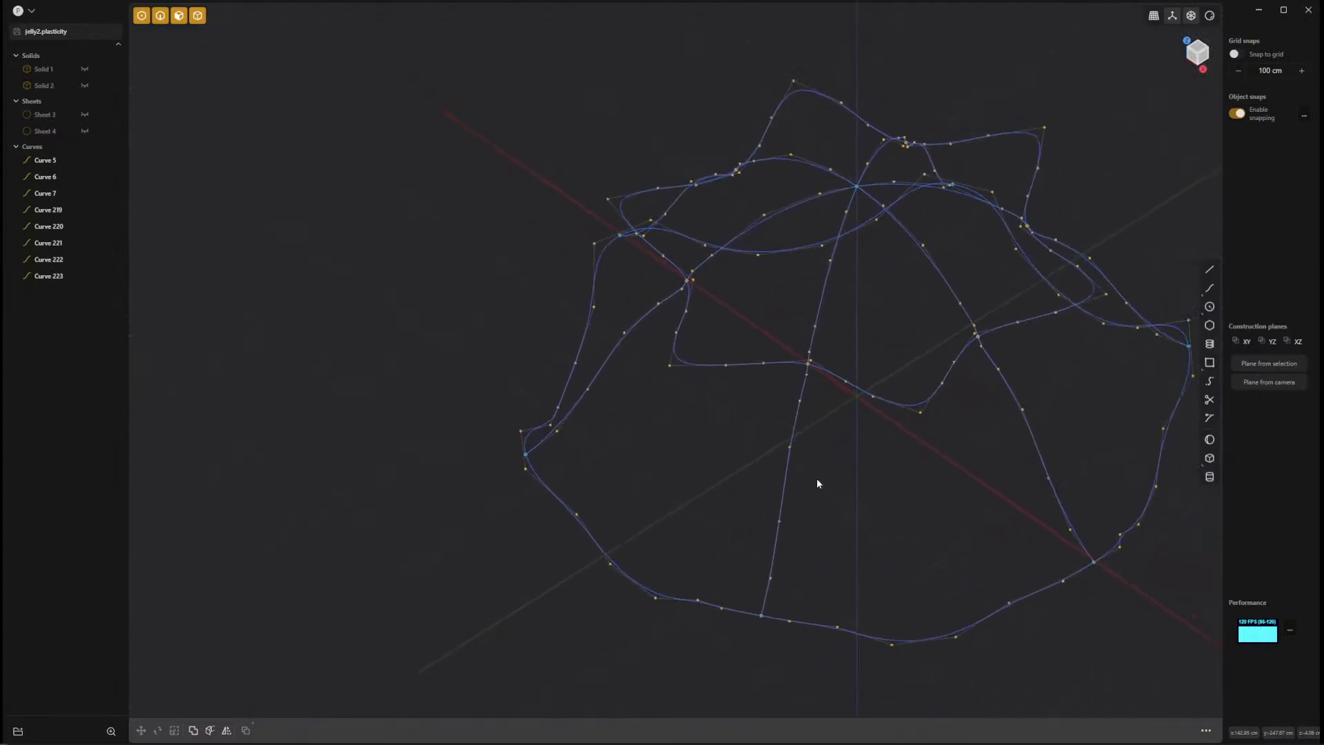
pyautogui.scroll(-1, 817, 479)
pyautogui.keyDown('shift'); pyautogui.moveTo(817, 479); pyautogui.dragTo(649, 508, button='middle'); pyautogui.keyUp('shift')
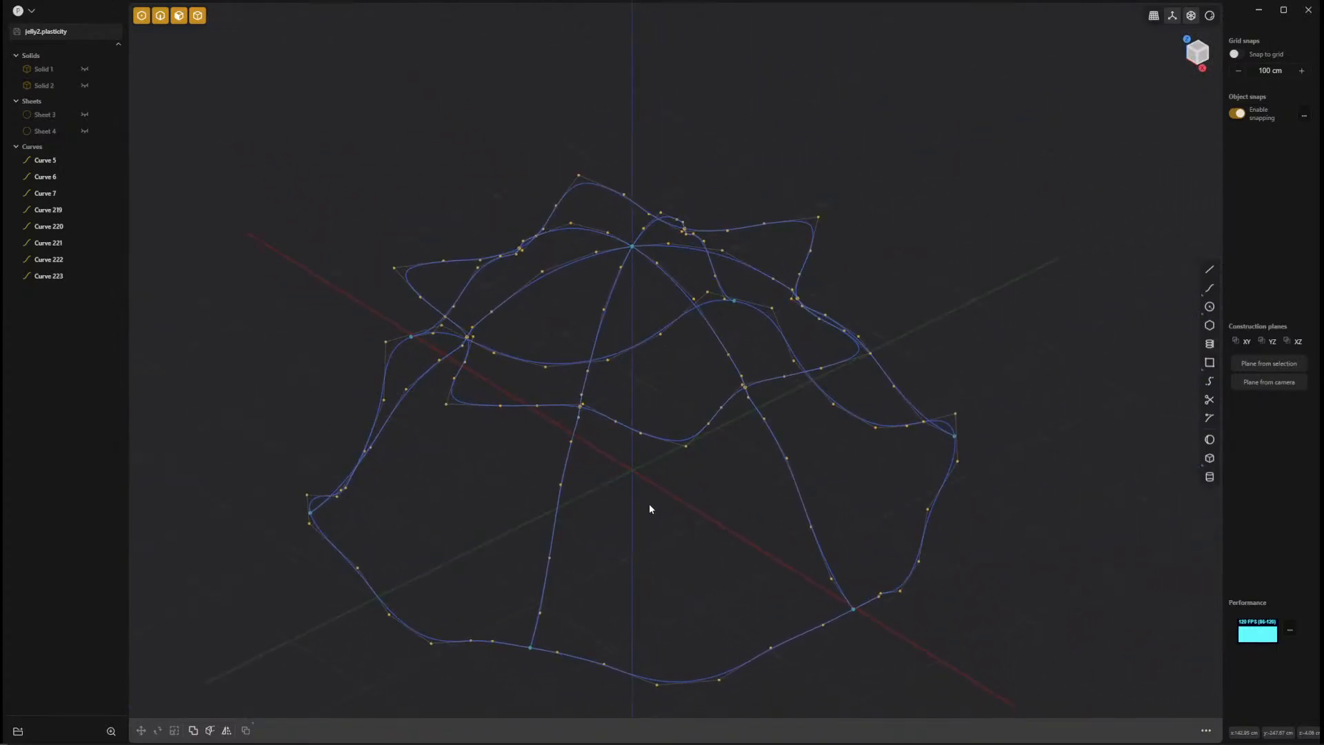
pyautogui.press('2')
pyautogui.click(421, 383)
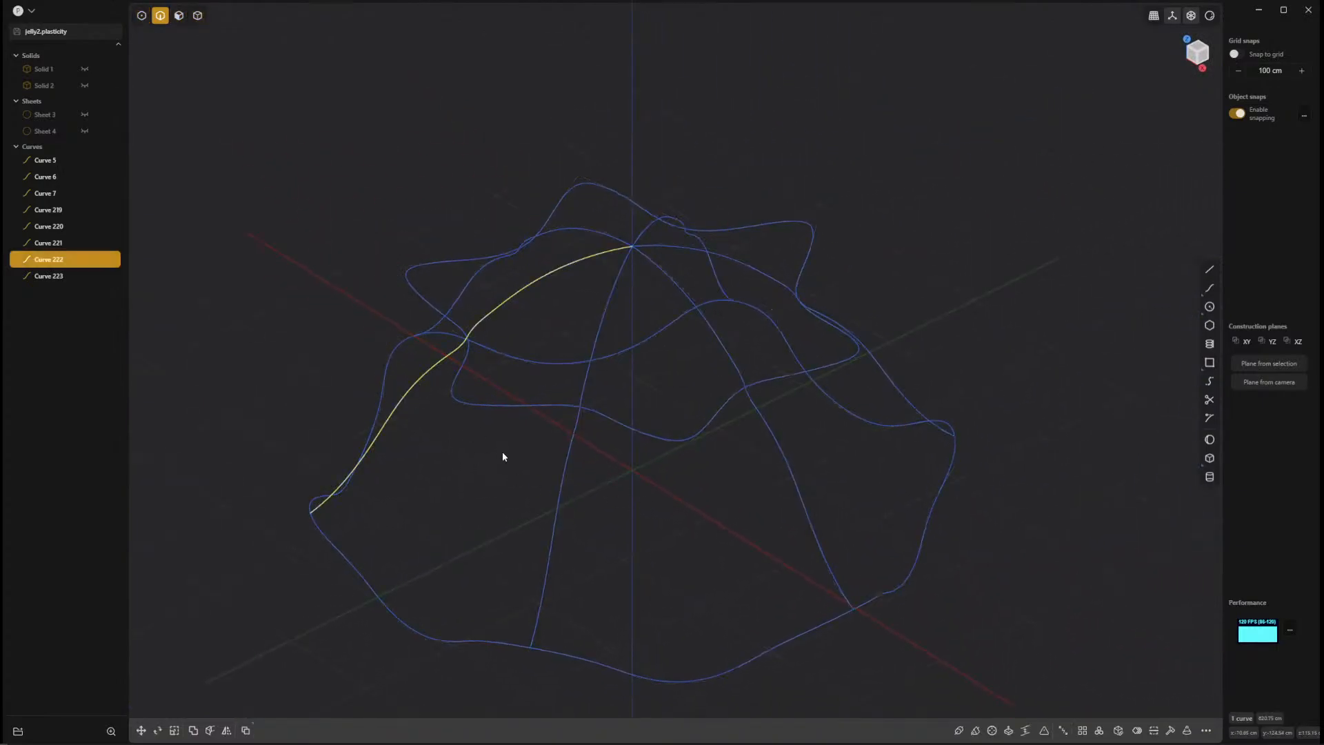
pyautogui.keyDown('shift'); pyautogui.click(559, 472); pyautogui.keyUp('shift')
pyautogui.keyDown('shift'); pyautogui.click(773, 461); pyautogui.keyUp('shift')
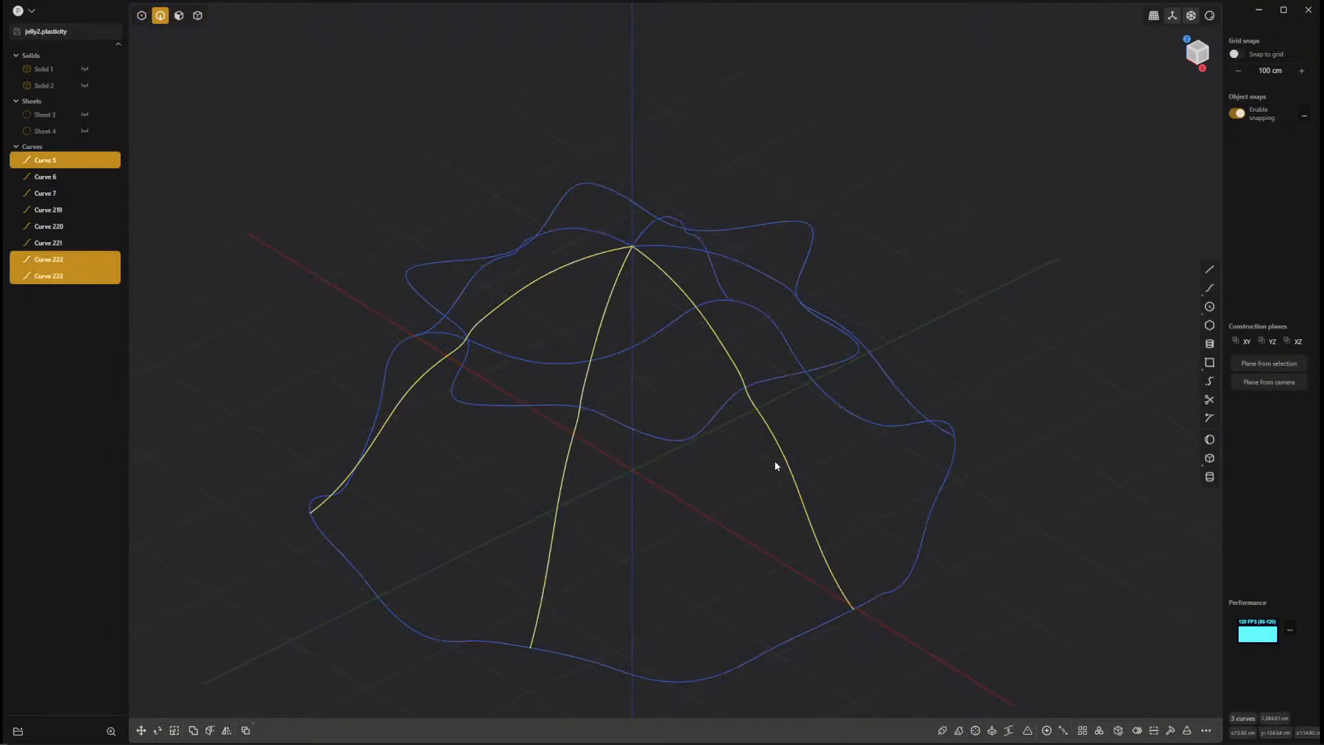
pyautogui.moveTo(775, 461); pyautogui.dragTo(829, 486, button='middle')
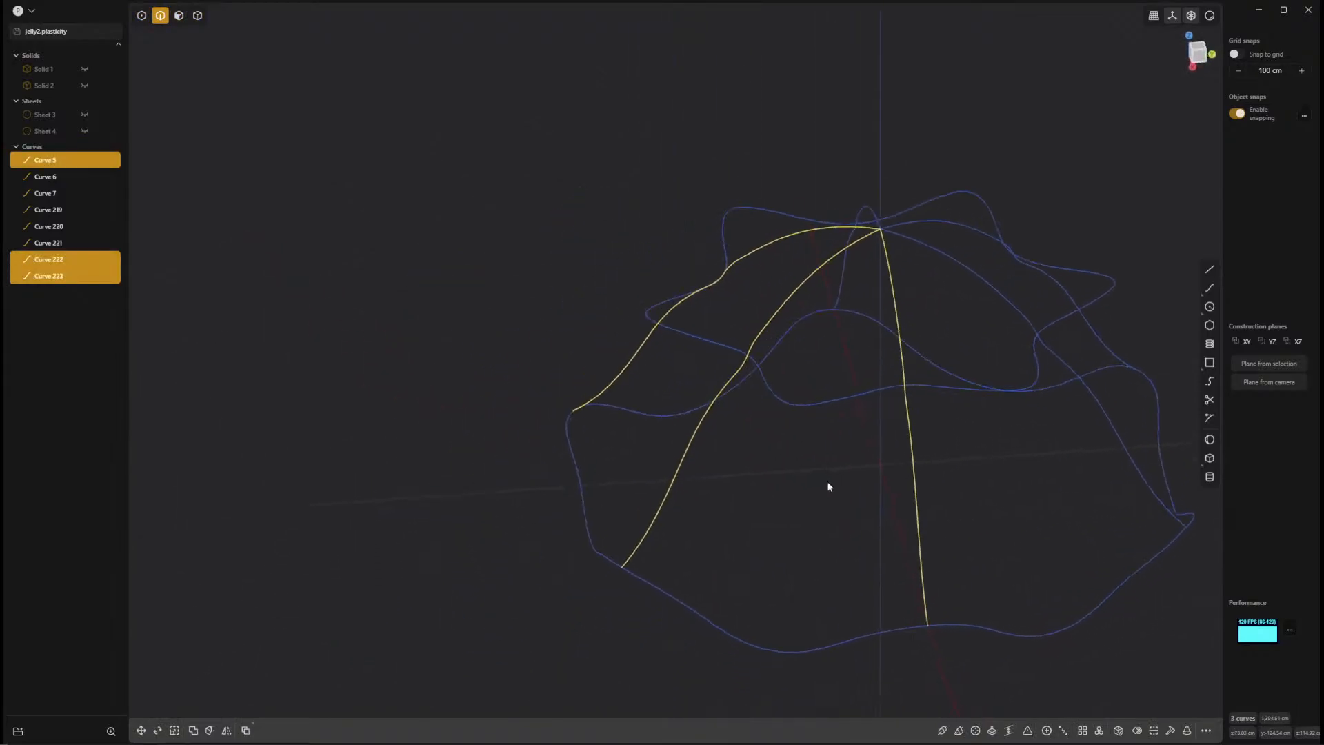
pyautogui.keyDown('shift'); pyautogui.click(1112, 436); pyautogui.keyUp('shift')
pyautogui.keyDown('shift'); pyautogui.click(1040, 347); pyautogui.keyUp('shift')
pyautogui.moveTo(950, 334); pyautogui.dragTo(854, 431, button='middle')
pyautogui.keyDown('shift'); pyautogui.click(1009, 346); pyautogui.keyUp('shift')
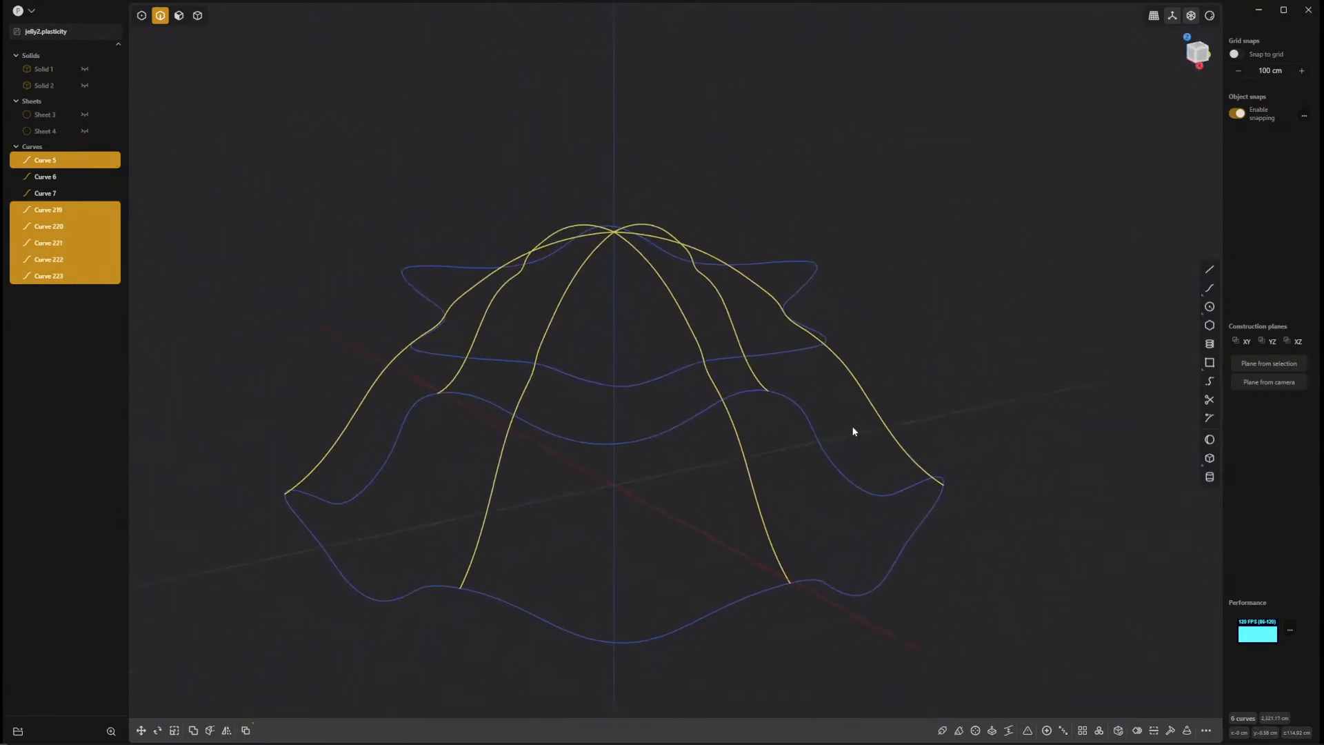
# Try the loft again with the six snapped seam curves as profiles, examining the preview against the wavy rim.
pyautogui.press('l')
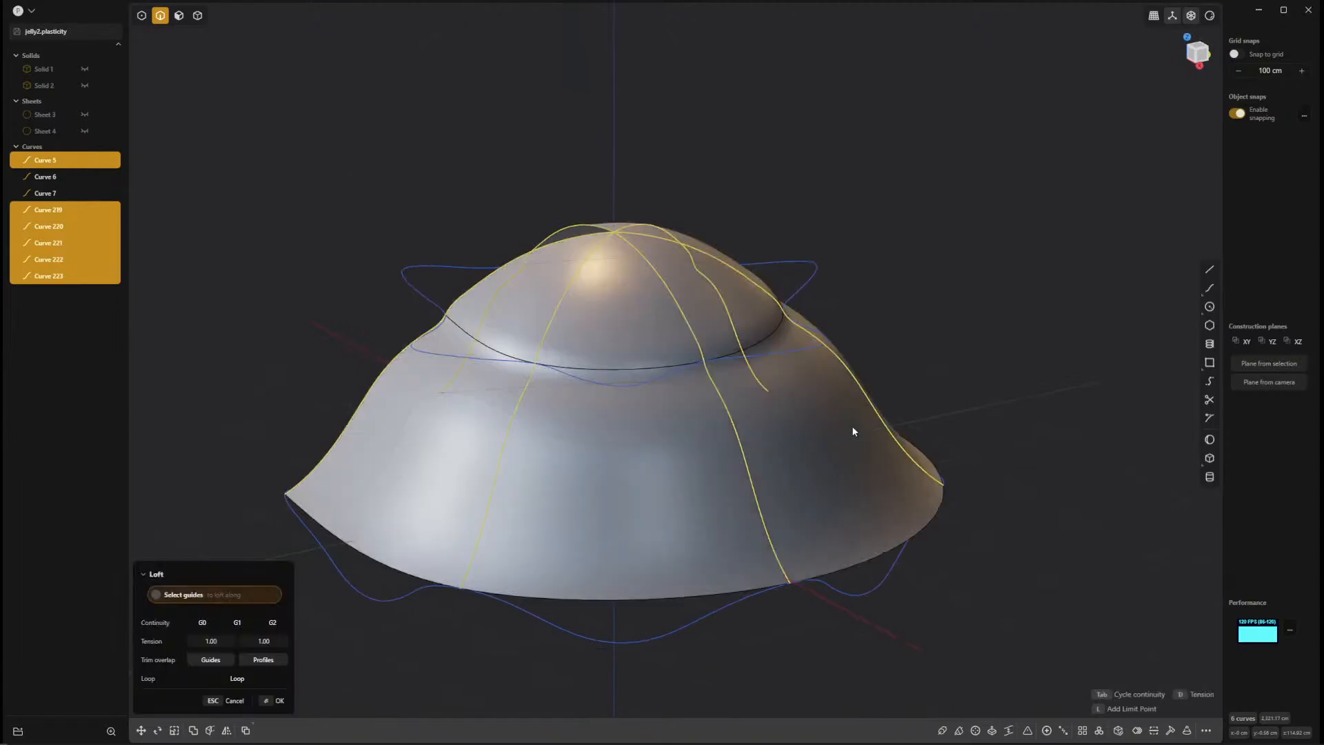
pyautogui.moveTo(754, 449); pyautogui.dragTo(992, 644, button='middle')
pyautogui.press('Escape')
pyautogui.press('Escape')
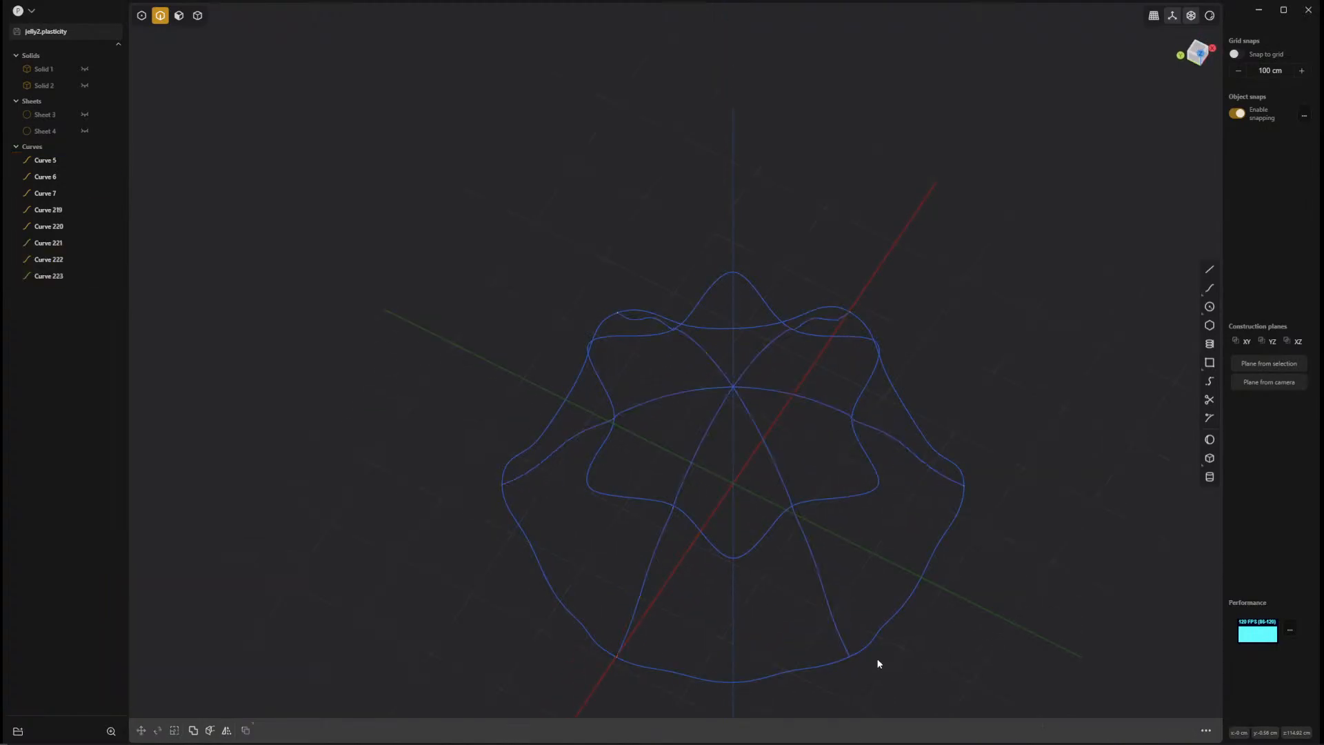
# Try to loft between the wavy rim loop and crease loop, with the six radial seam curves as guides.
pyautogui.click(801, 671)
pyautogui.click(767, 532)
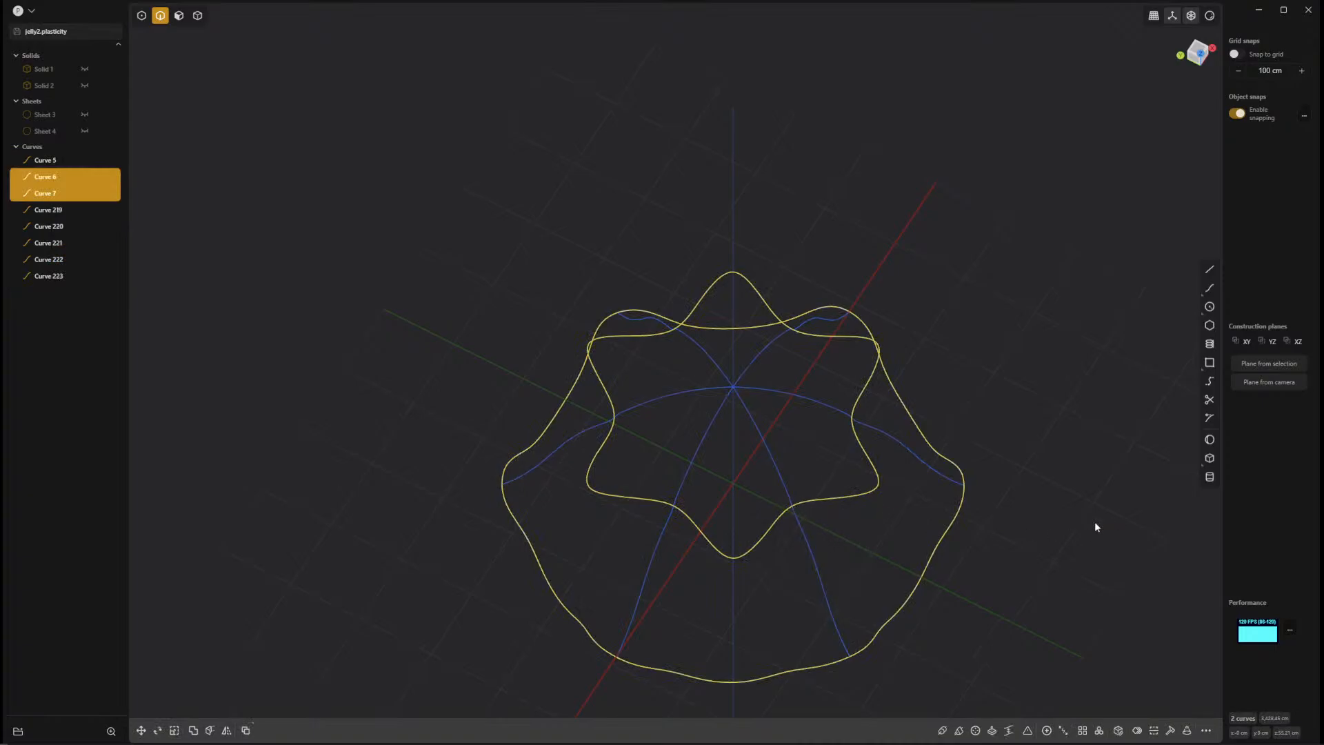
pyautogui.press('l')
pyautogui.moveTo(925, 582); pyautogui.dragTo(863, 482, button='middle')
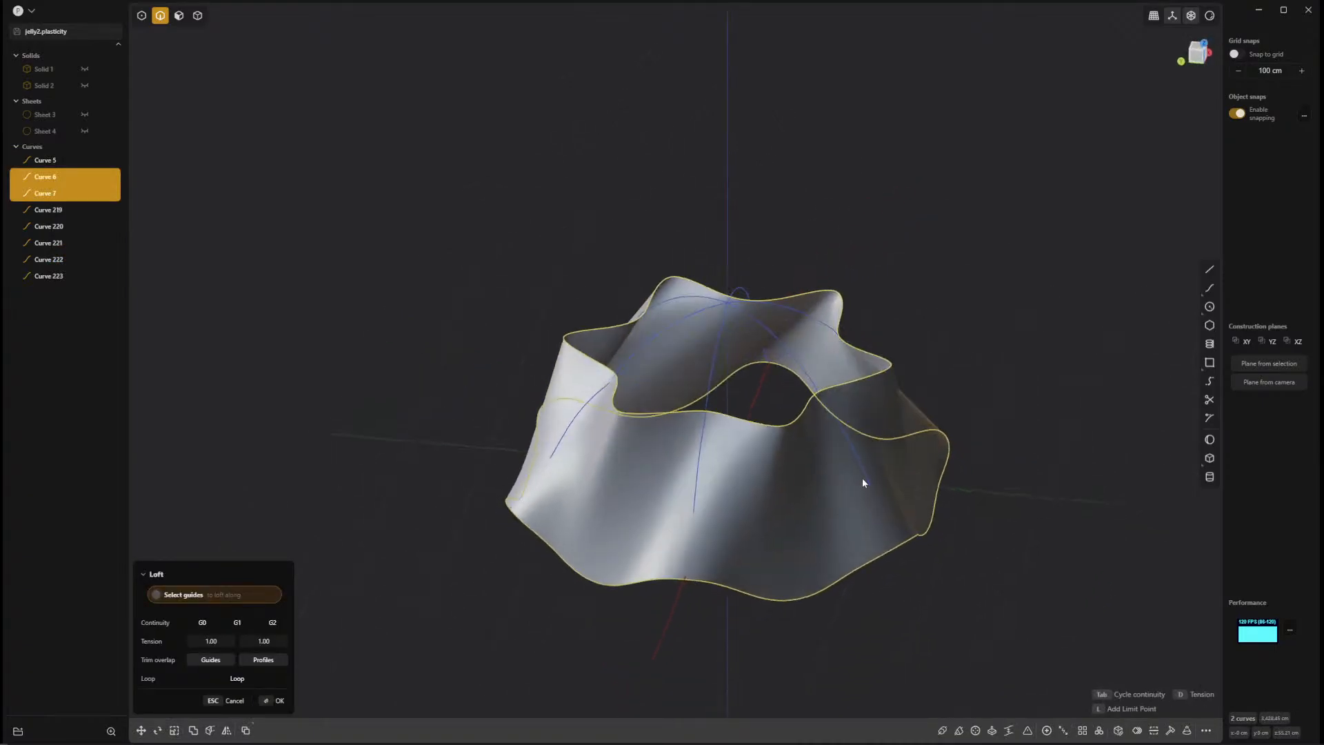
pyautogui.click(865, 473)
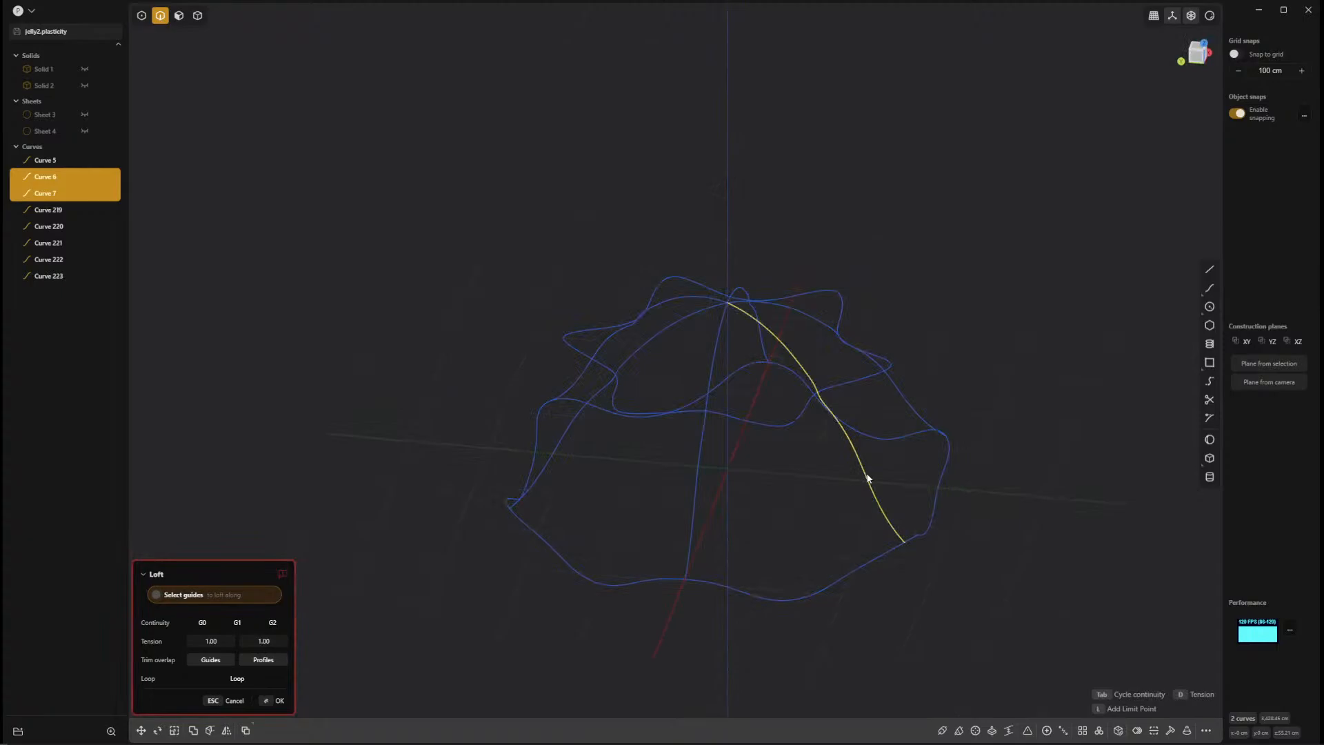
pyautogui.click(904, 397)
pyautogui.click(763, 339)
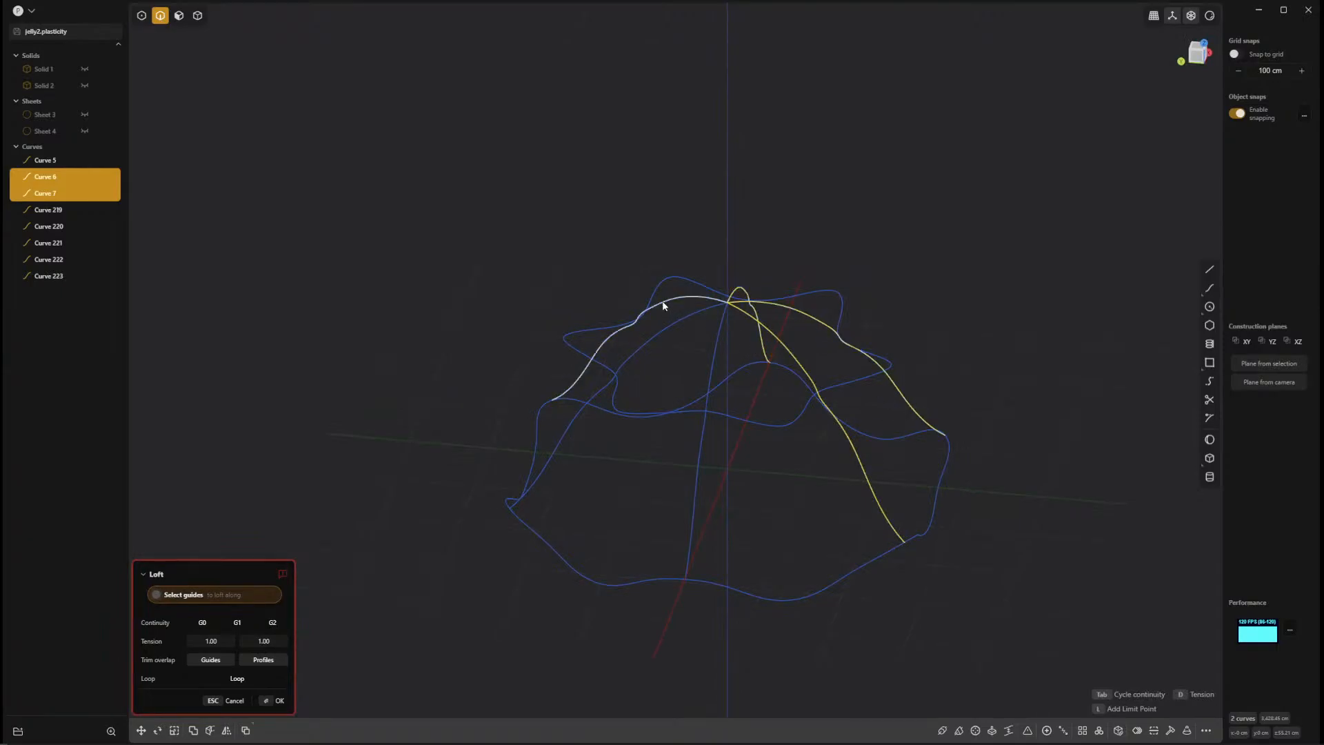
pyautogui.click(703, 434)
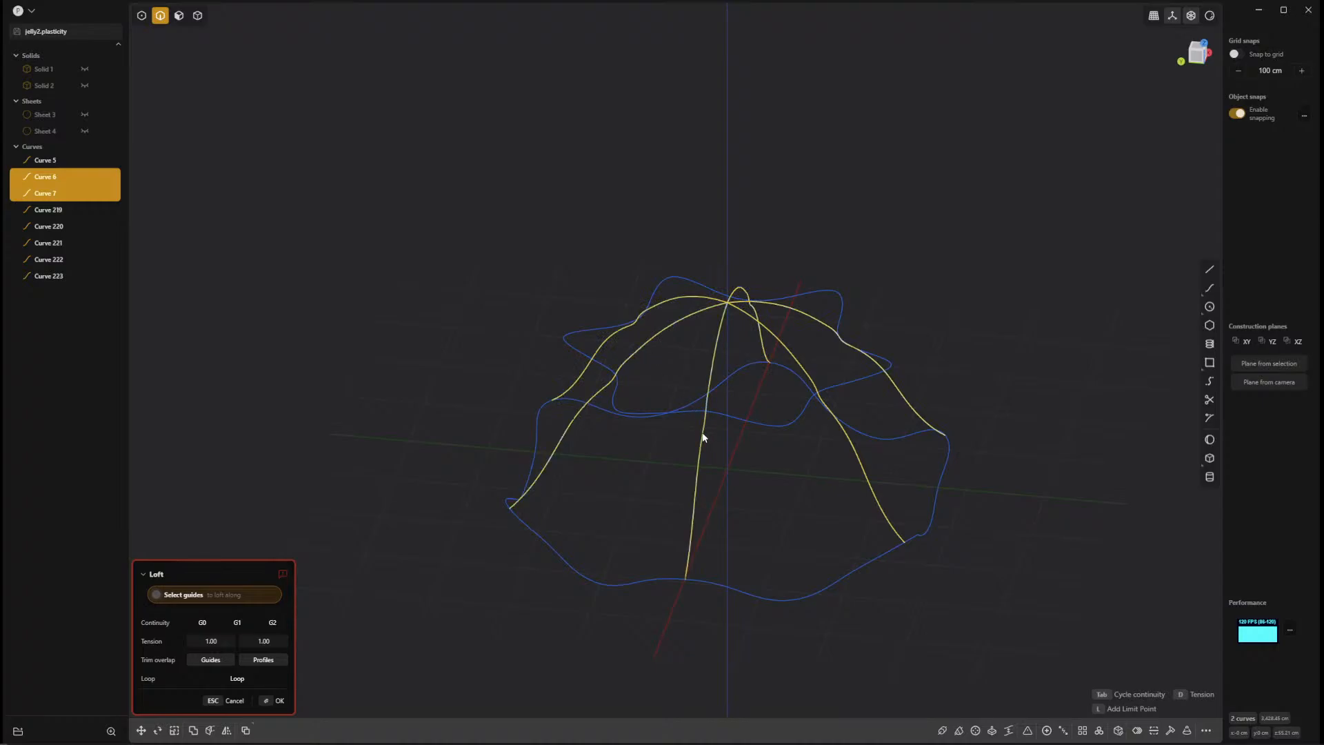
pyautogui.moveTo(704, 435); pyautogui.dragTo(1023, 449, button='middle')
pyautogui.press('Escape')
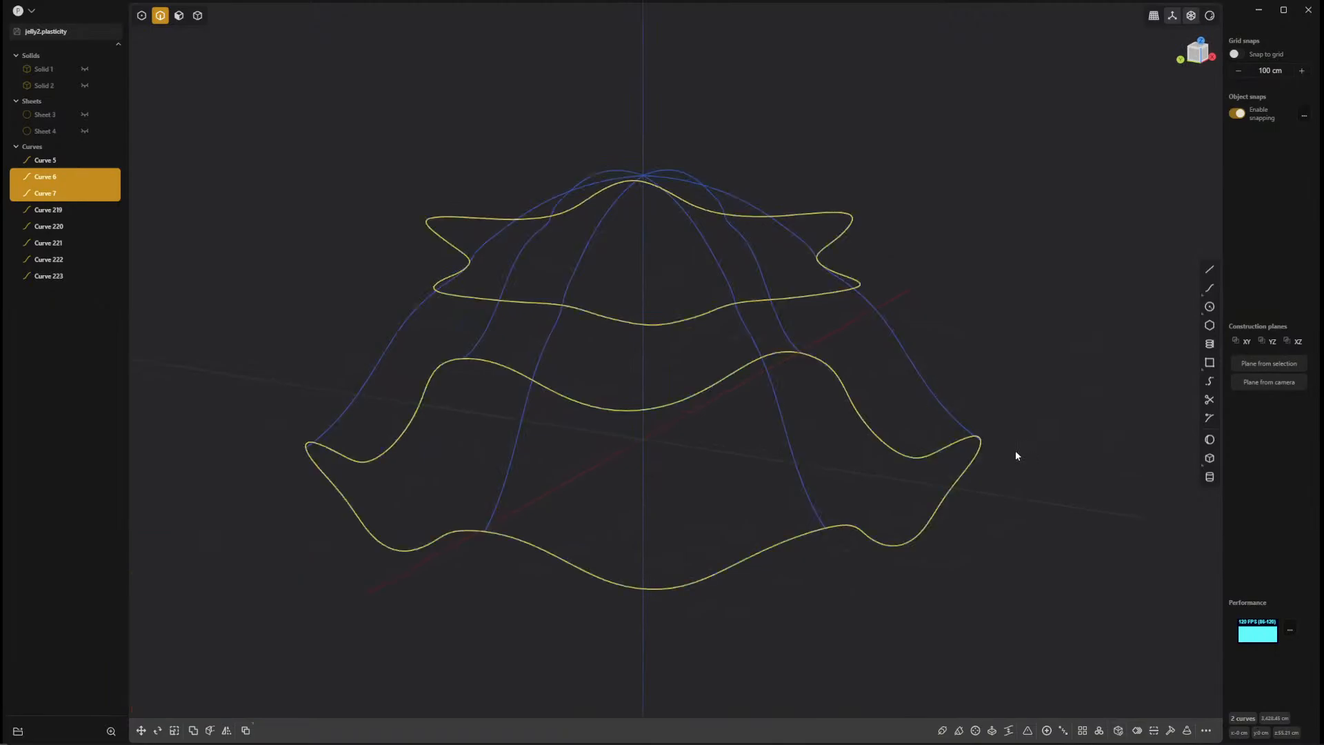
# Switch to control point selection and snap the first seam curve's crease point onto the wavy crease loop.
pyautogui.click(1008, 571)
pyautogui.click(790, 441)
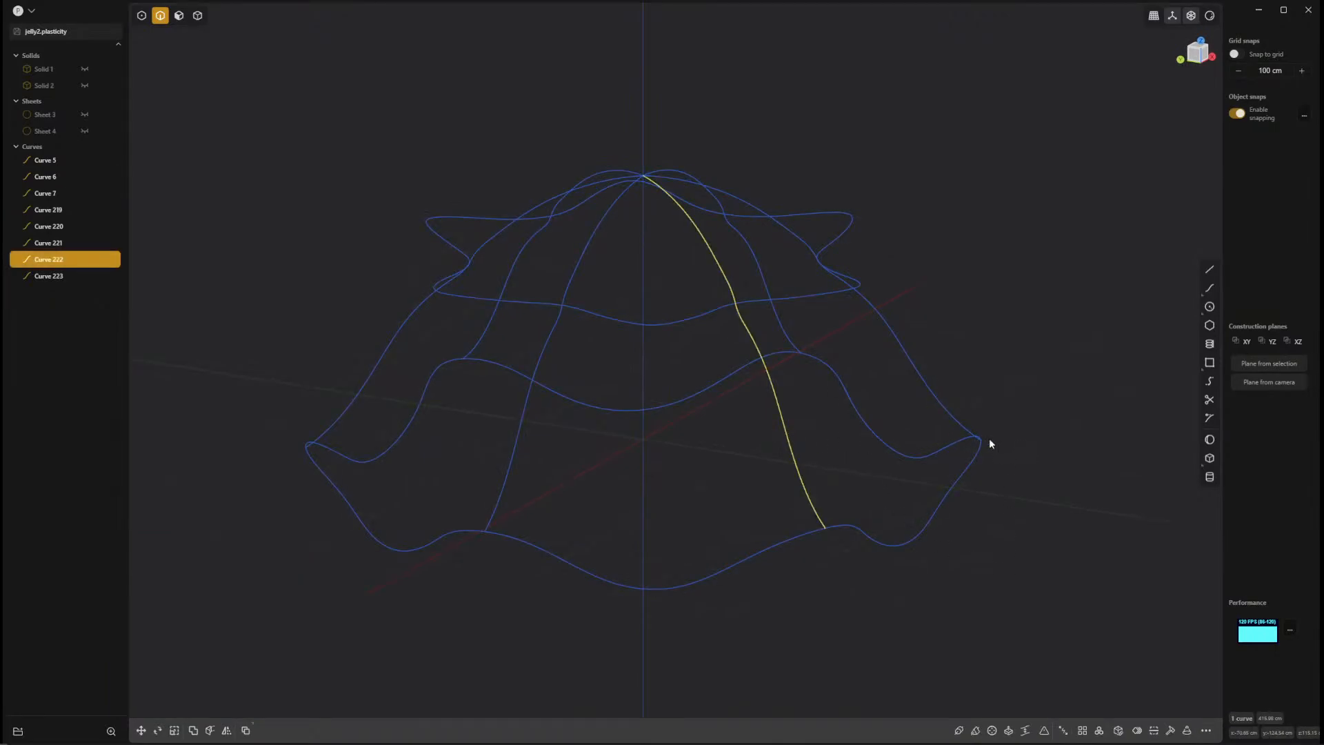
pyautogui.press('1')
pyautogui.moveTo(1045, 541)
pyautogui.mouseDown(button='middle')
pyautogui.moveTo(1062, 554)
pyautogui.moveTo(1054, 565)
pyautogui.mouseUp(button='middle')
pyautogui.click(1045, 562)
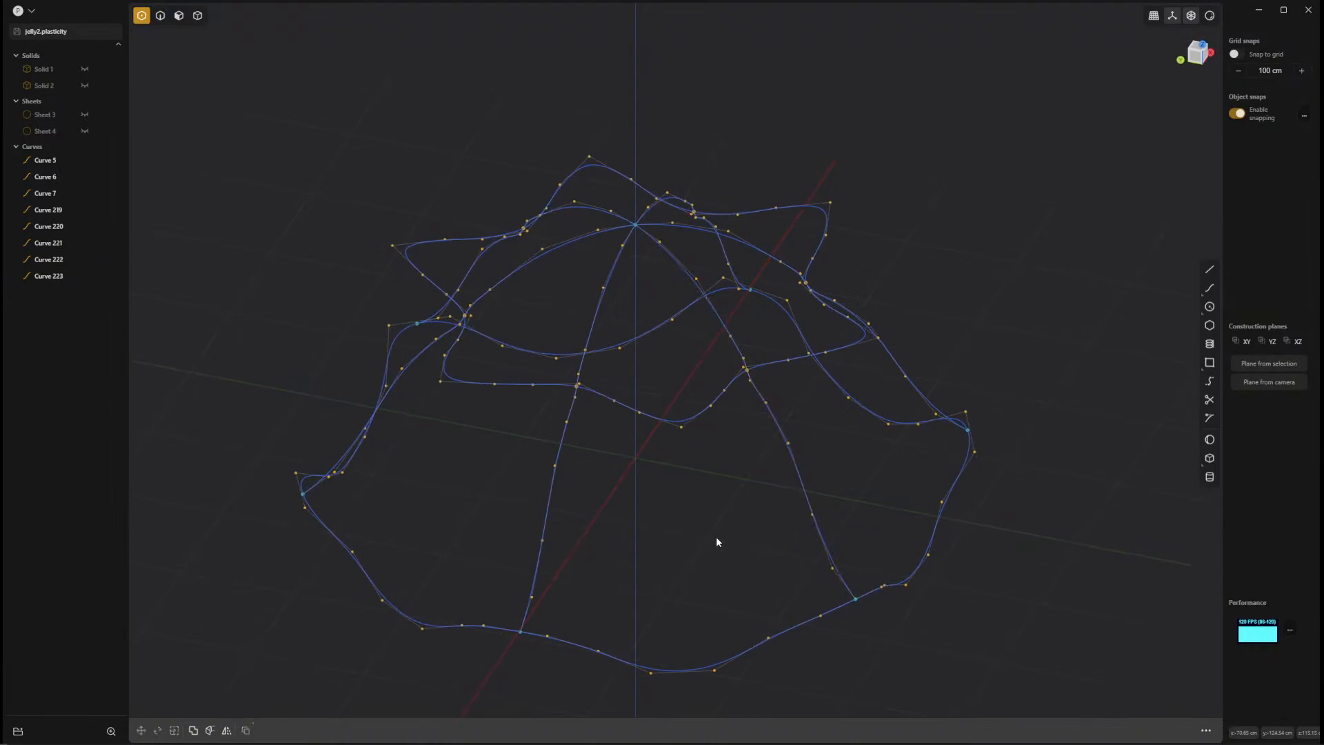
pyautogui.moveTo(718, 542); pyautogui.dragTo(1148, 547, button='middle')
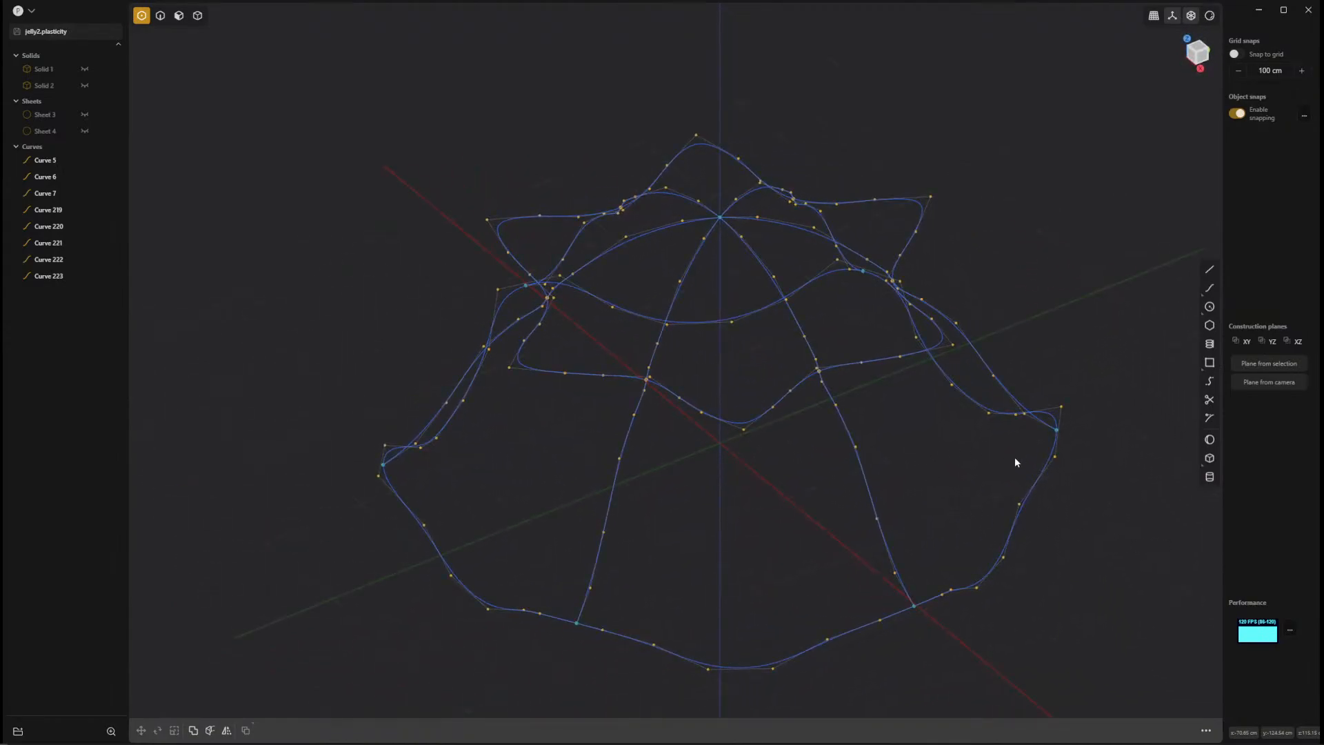
pyautogui.moveTo(1016, 462); pyautogui.dragTo(896, 473, button='middle')
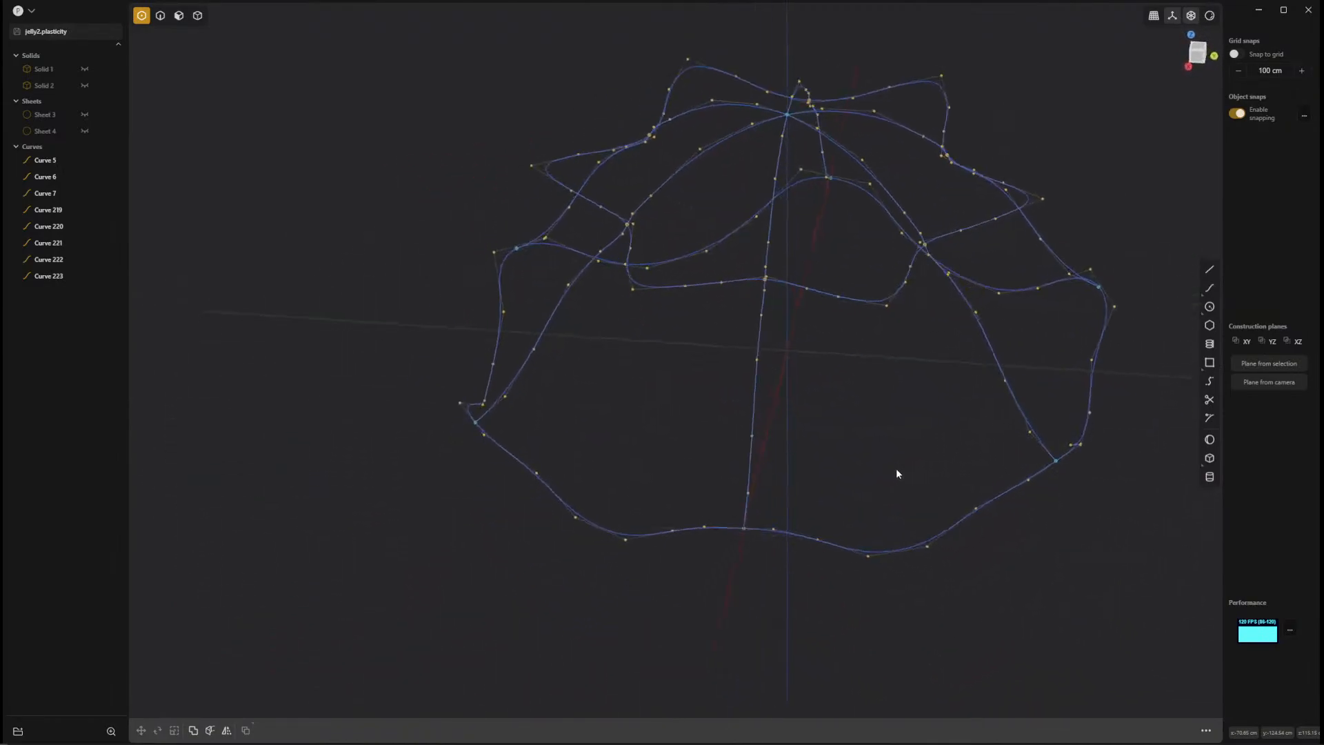
pyautogui.moveTo(1003, 328); pyautogui.dragTo(769, 400, button='middle')
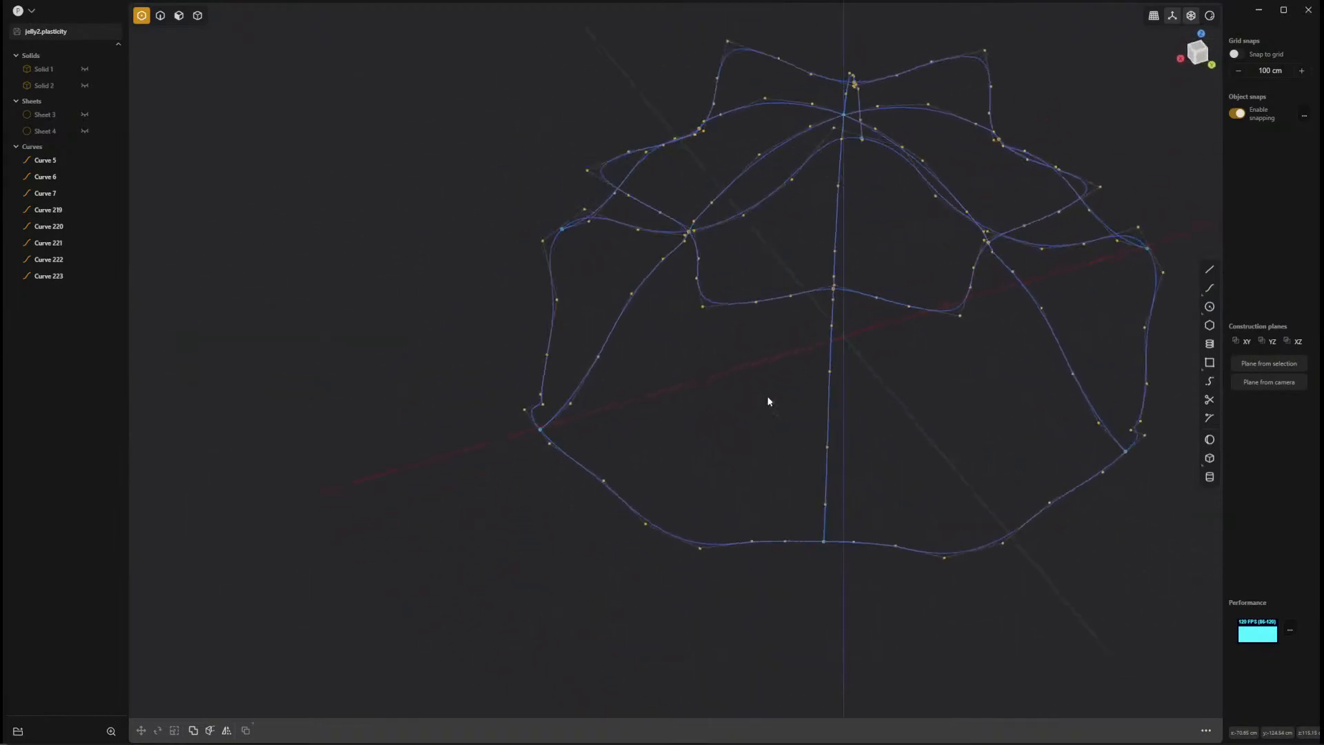
pyautogui.moveTo(835, 292); pyautogui.dragTo(738, 504, button='middle')
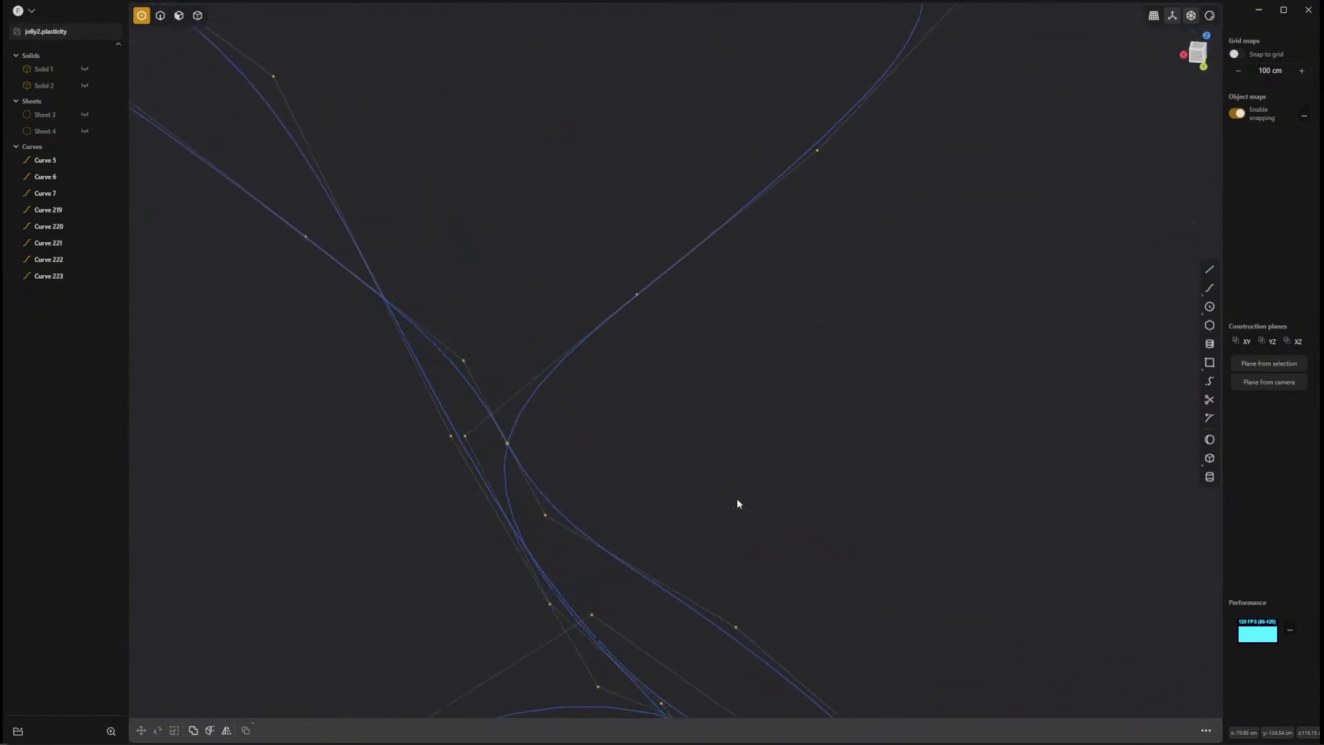
pyautogui.click(508, 445)
pyautogui.moveTo(508, 446)
pyautogui.mouseDown()
pyautogui.moveTo(537, 446)
pyautogui.moveTo(512, 447)
pyautogui.mouseUp()
pyautogui.click(619, 456)
pyautogui.moveTo(747, 466); pyautogui.dragTo(709, 464, button='middle')
# Snap the second seam curve's control point at the crease onto the crease loop.
pyautogui.scroll(-6, 832, 485)
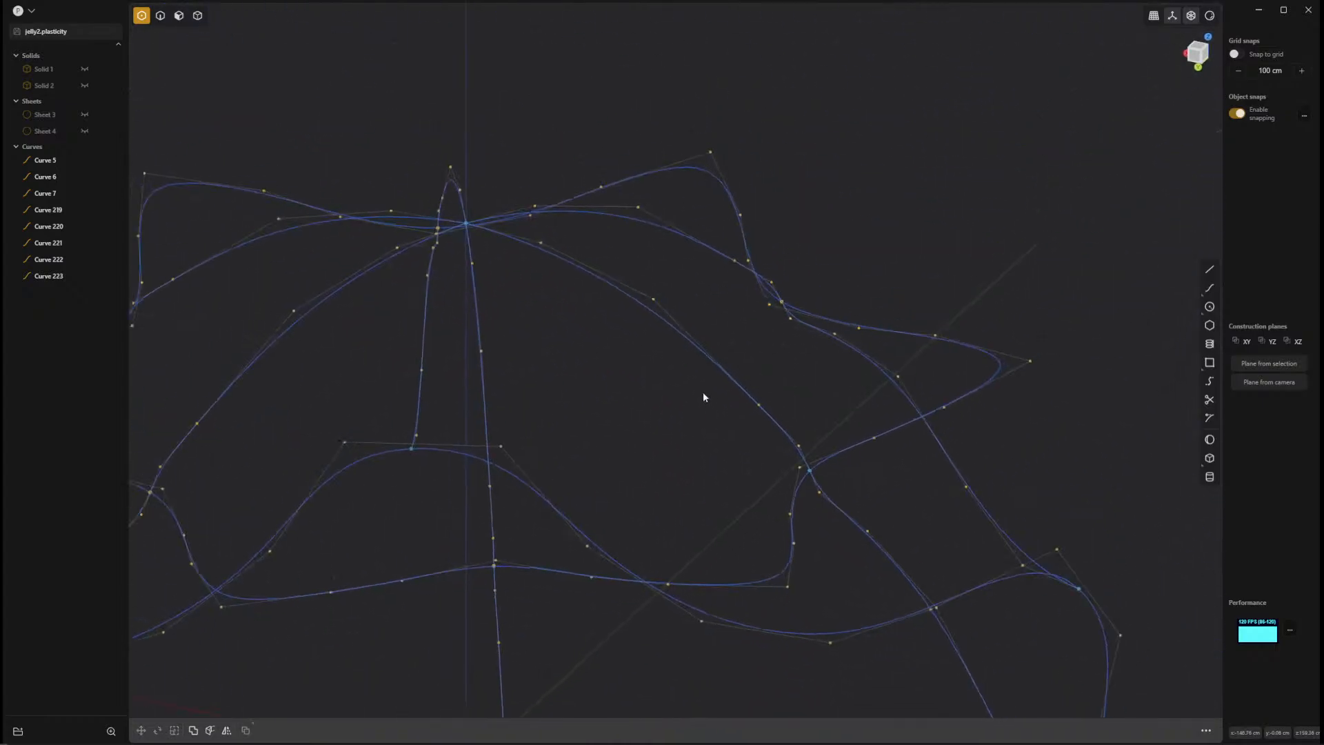
pyautogui.moveTo(703, 393); pyautogui.dragTo(457, 462, button='middle')
pyautogui.moveTo(765, 451); pyautogui.dragTo(863, 367, button='middle')
pyautogui.scroll(8, 863, 367)
pyautogui.moveTo(1026, 502); pyautogui.dragTo(855, 470, button='middle')
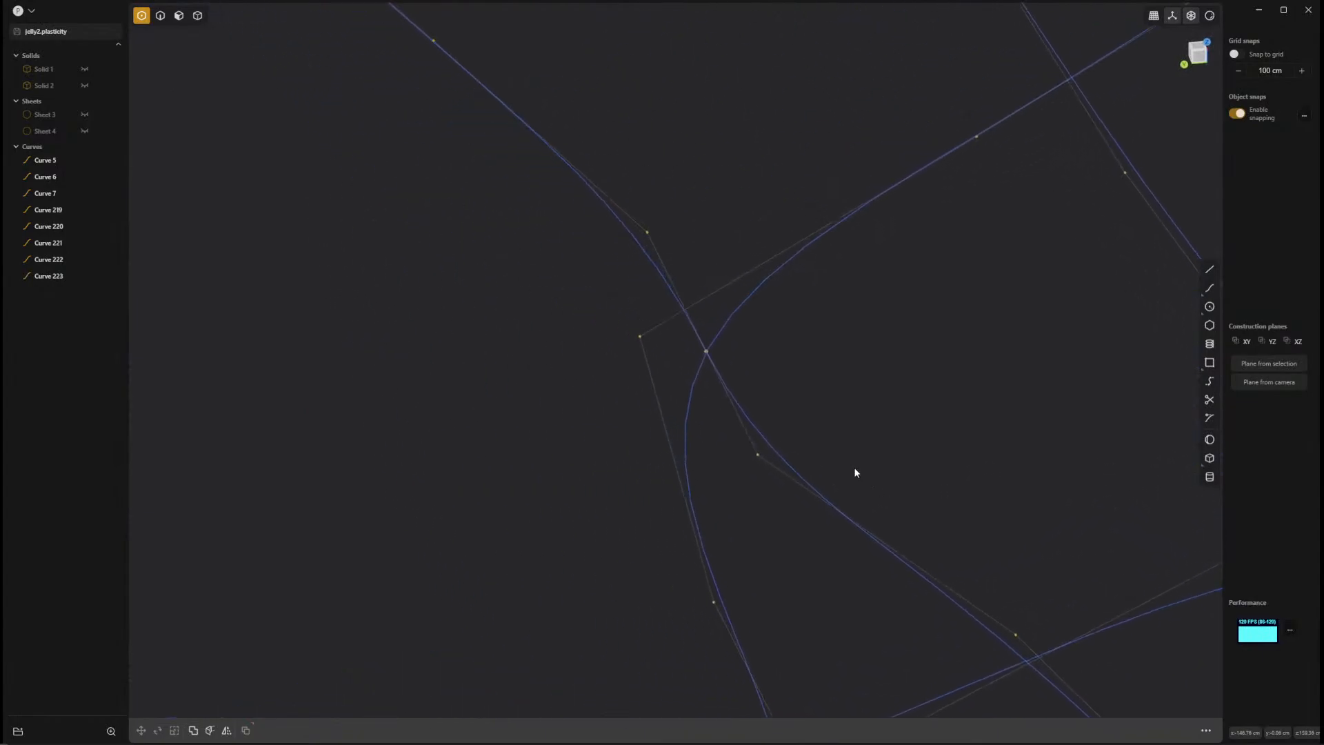
pyautogui.click(706, 351)
pyautogui.keyDown('shift'); pyautogui.moveTo(979, 283); pyautogui.dragTo(995, 318, button='middle'); pyautogui.keyUp('shift')
pyautogui.click(994, 317)
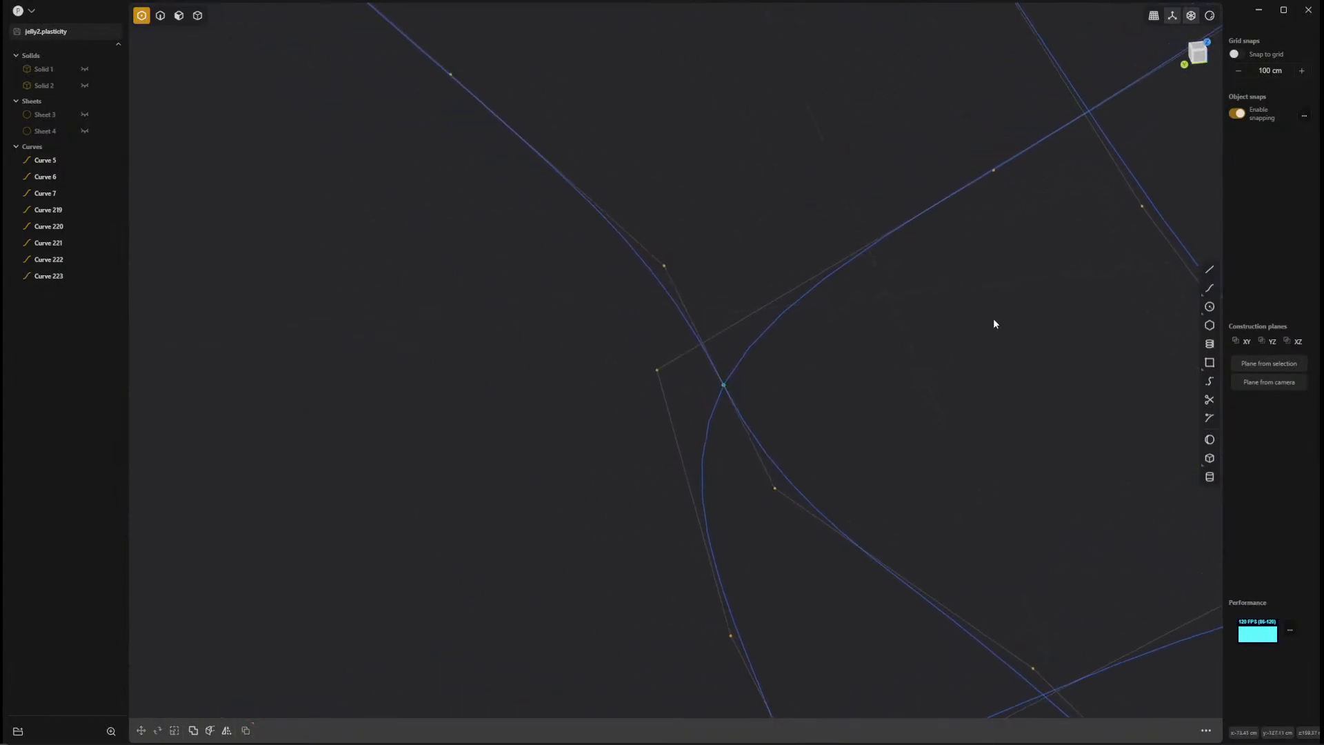
# Snap the third seam curve's crease control point onto the crease loop where the two curves cross.
pyautogui.keyDown('shift'); pyautogui.moveTo(987, 269); pyautogui.dragTo(695, 622, button='middle'); pyautogui.keyUp('shift')
pyautogui.scroll(-5, 607, 462)
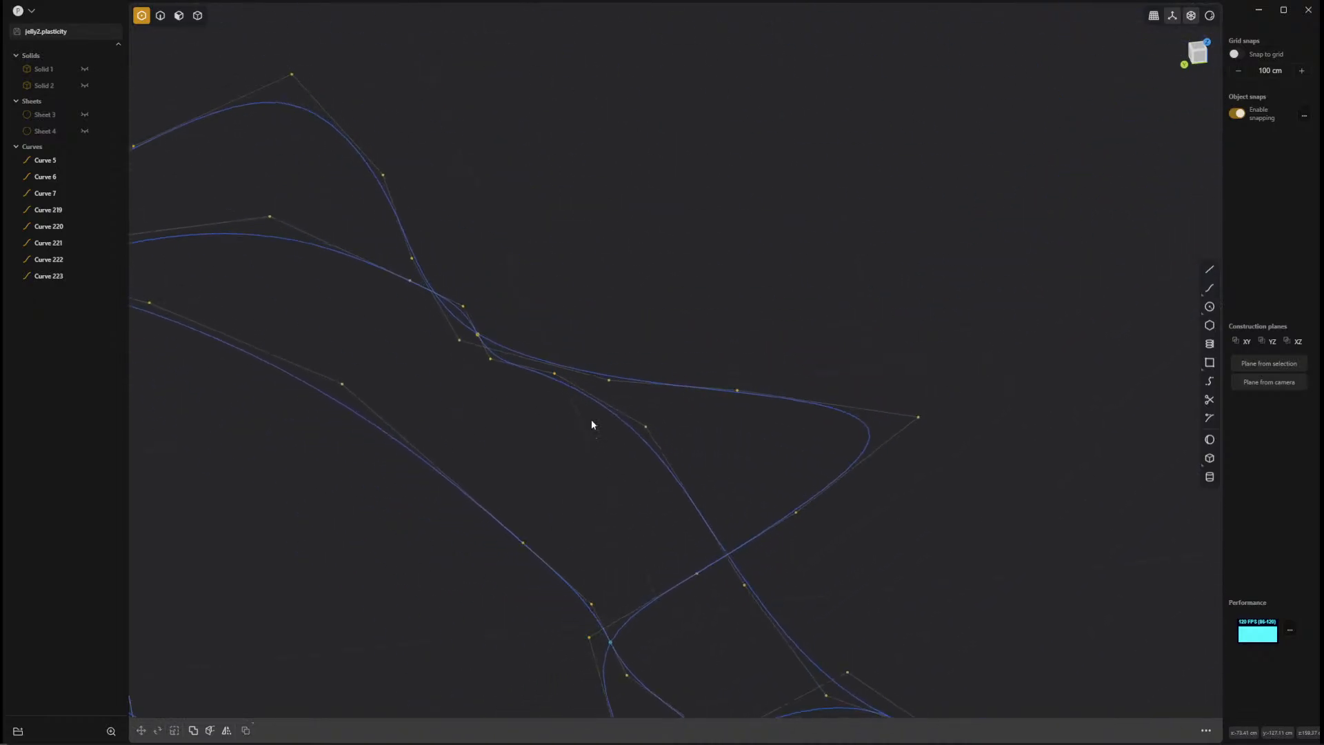
pyautogui.moveTo(592, 423); pyautogui.dragTo(509, 534, button='middle')
pyautogui.keyDown('ctrl'); pyautogui.moveTo(614, 451); pyautogui.dragTo(781, 573, button='middle'); pyautogui.keyUp('ctrl')
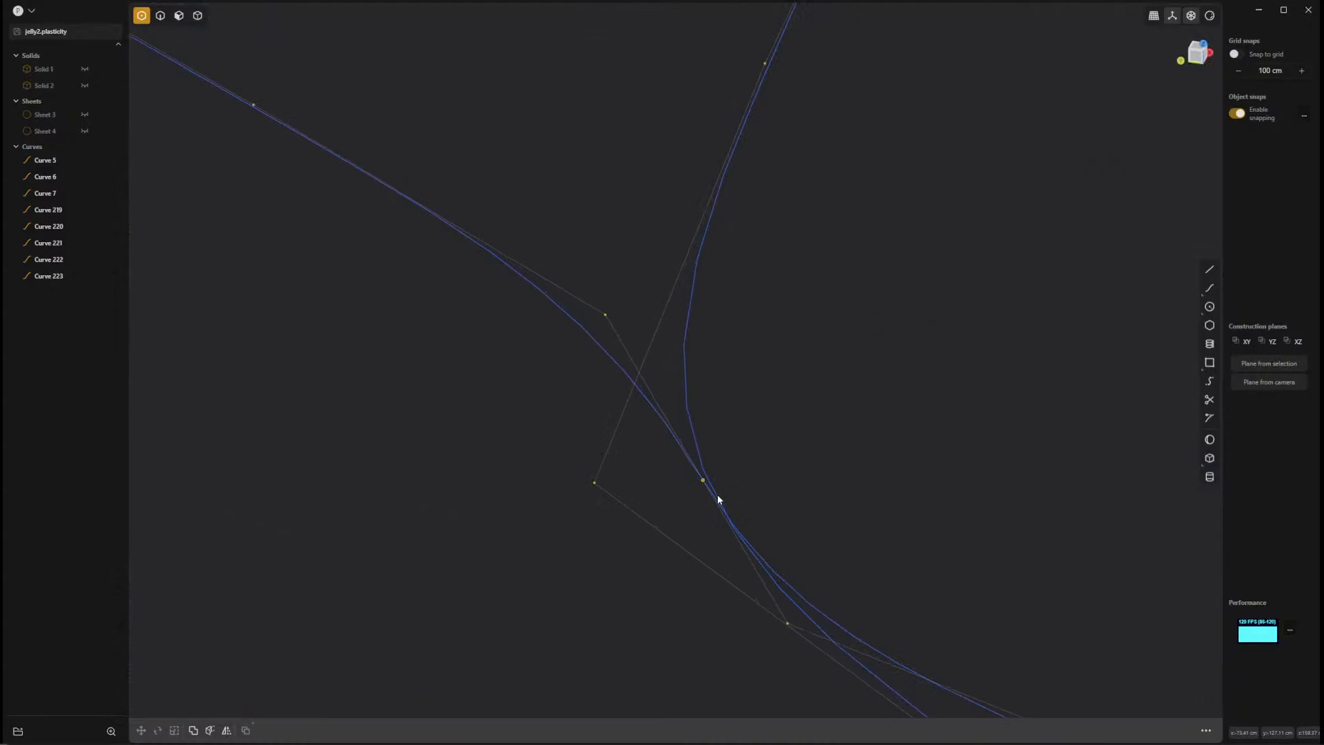
pyautogui.moveTo(830, 505); pyautogui.dragTo(812, 384, button='middle')
pyautogui.keyDown('shift'); pyautogui.moveTo(1012, 494); pyautogui.dragTo(847, 512, button='middle'); pyautogui.keyUp('shift')
pyautogui.scroll(5, 762, 499)
pyautogui.click(805, 387)
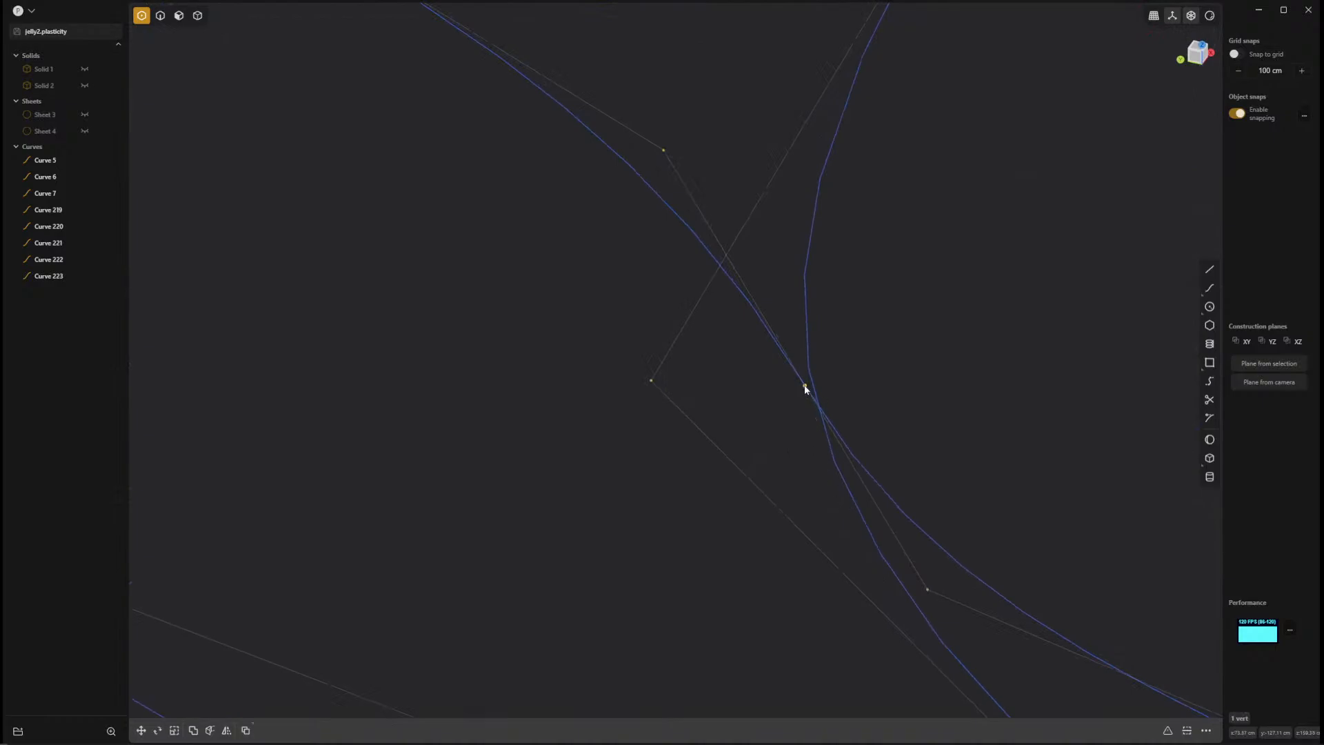
# Snap the fourth seam curve's crease control point onto the wavy crease loop.
pyautogui.scroll(-1, 1106, 500)
pyautogui.keyDown('ctrl'); pyautogui.moveTo(1106, 500); pyautogui.dragTo(886, 376, button='middle'); pyautogui.keyUp('ctrl')
pyautogui.click(1067, 493)
pyautogui.moveTo(1067, 493); pyautogui.dragTo(925, 480, button='middle')
pyautogui.keyDown('shift'); pyautogui.moveTo(924, 479); pyautogui.dragTo(736, 479, button='middle'); pyautogui.keyUp('shift')
pyautogui.keyDown('shift'); pyautogui.moveTo(835, 343); pyautogui.dragTo(856, 528, button='middle'); pyautogui.keyUp('shift')
pyautogui.click(878, 255)
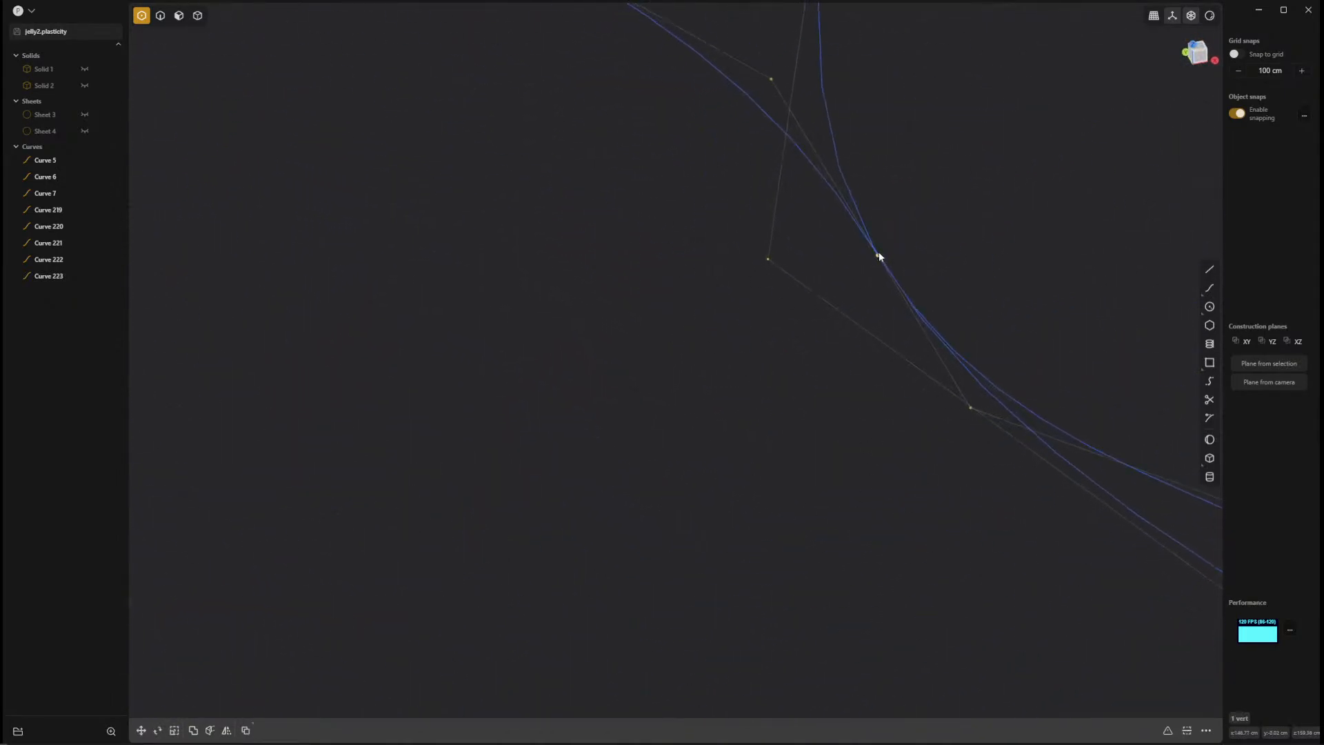
pyautogui.moveTo(878, 255)
pyautogui.mouseDown()
pyautogui.moveTo(889, 253)
pyautogui.moveTo(879, 256)
pyautogui.mouseUp()
pyautogui.click(865, 388)
# Snap the fifth seam curve's crease control point onto the closest point of the crease loop.
pyautogui.scroll(-10, 881, 491)
pyautogui.moveTo(681, 317); pyautogui.dragTo(618, 408, button='middle')
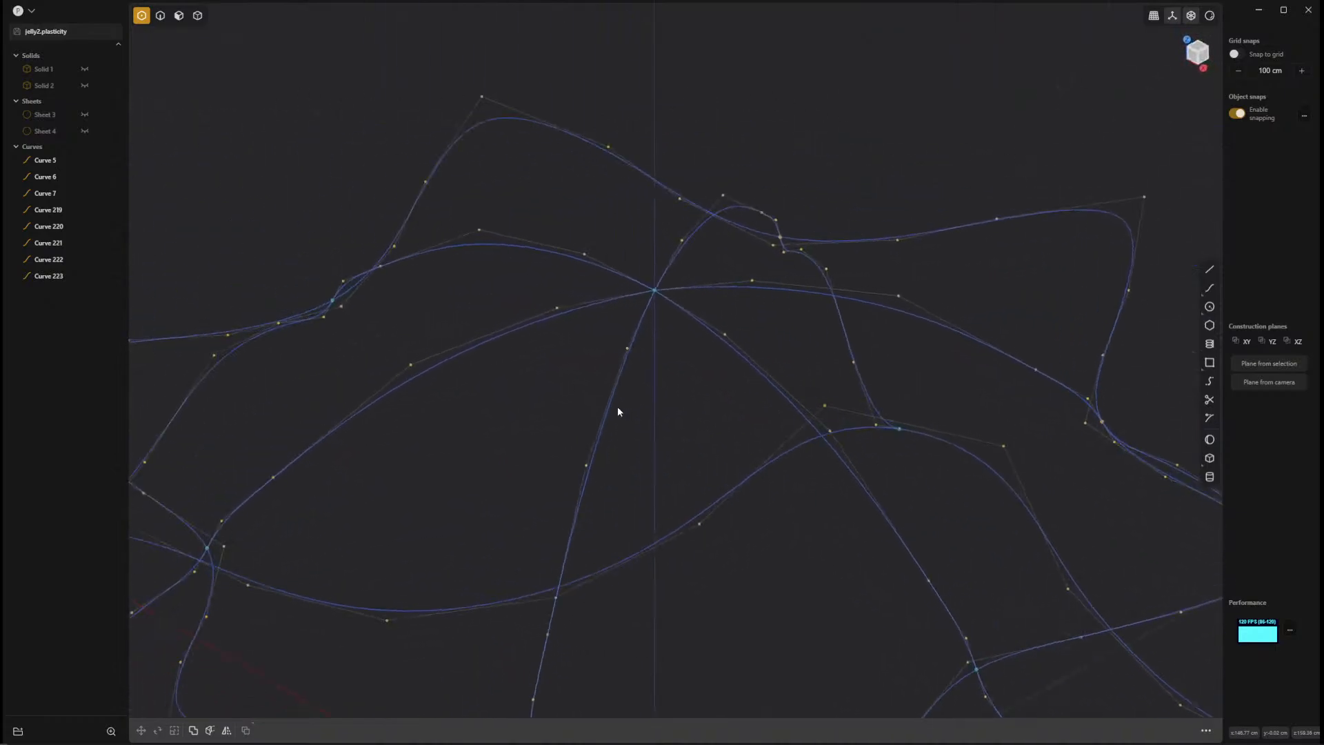
pyautogui.keyDown('shift'); pyautogui.moveTo(862, 416); pyautogui.dragTo(491, 410, button='middle'); pyautogui.keyUp('shift')
pyautogui.scroll(8, 503, 409)
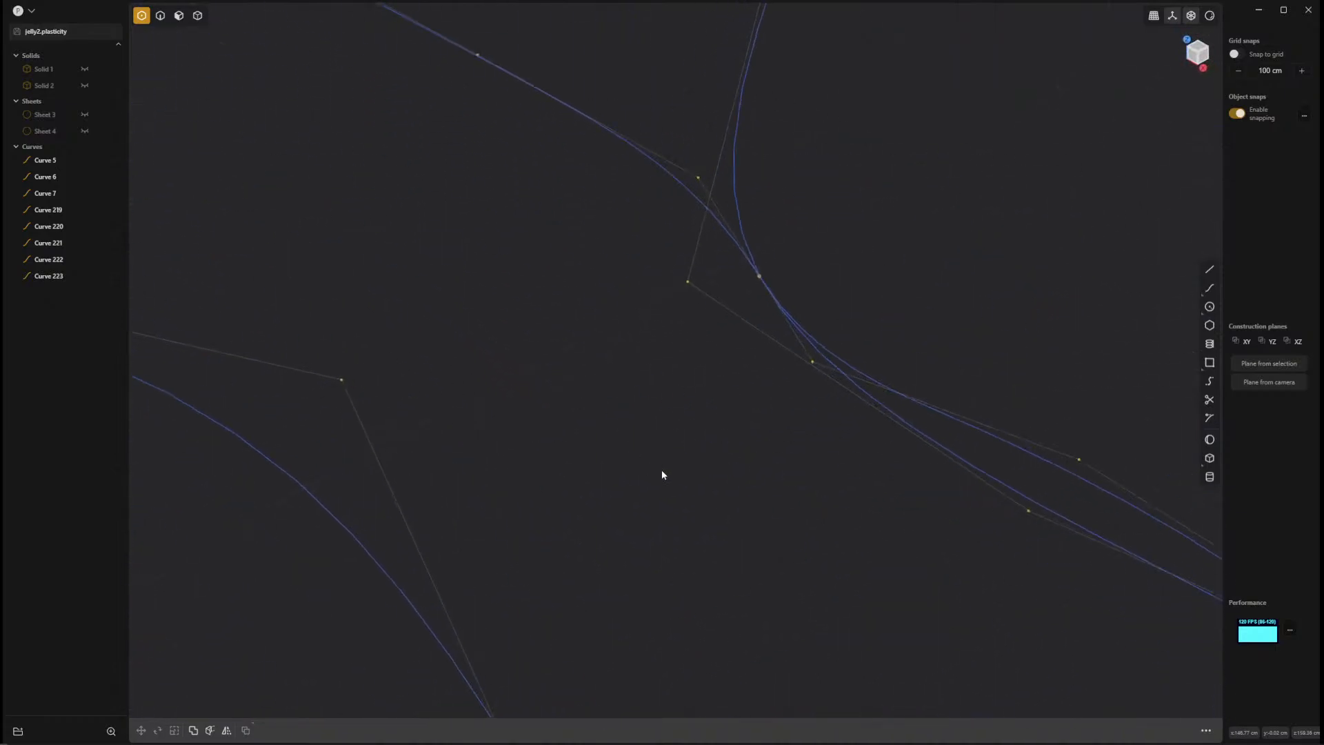
pyautogui.click(763, 275)
pyautogui.click(893, 248)
# Snap the last seam curve's crease control point onto the crease loop.
pyautogui.scroll(-8, 938, 282)
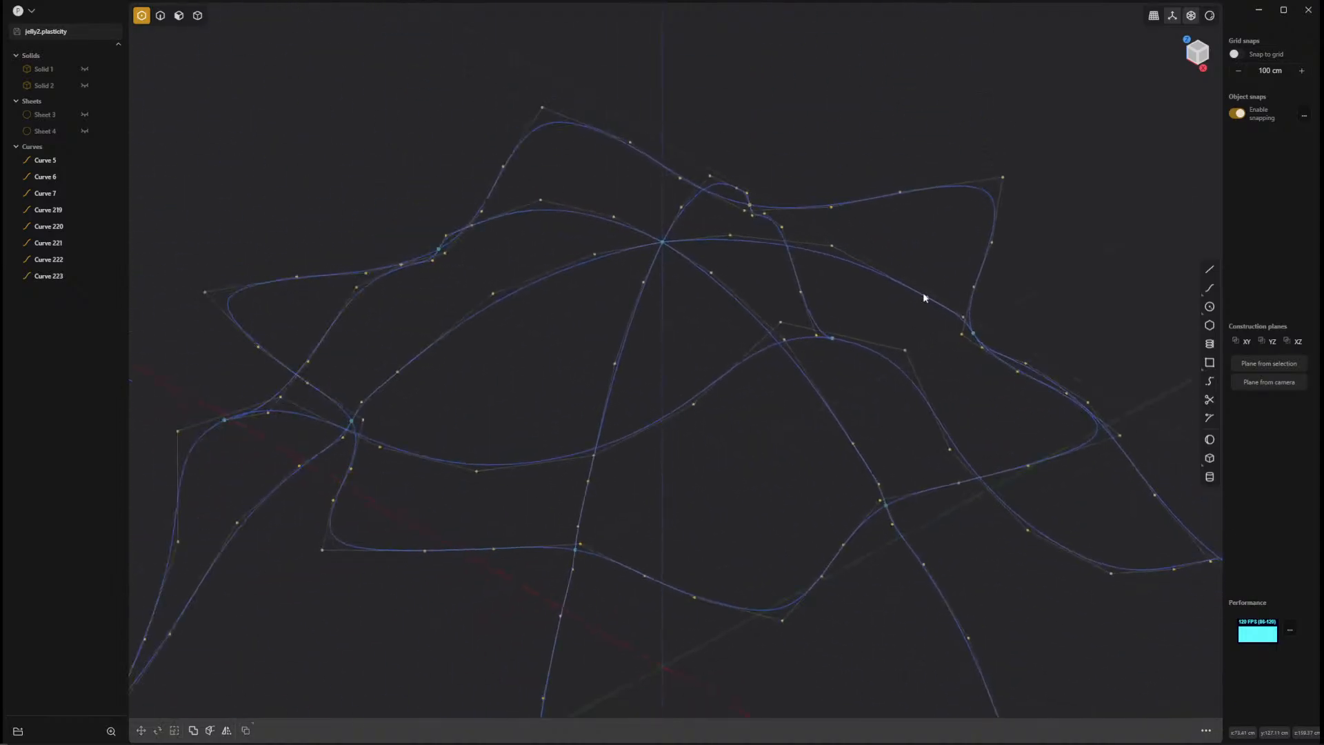
pyautogui.moveTo(923, 294); pyautogui.dragTo(828, 359, button='middle')
pyautogui.scroll(10, 748, 378)
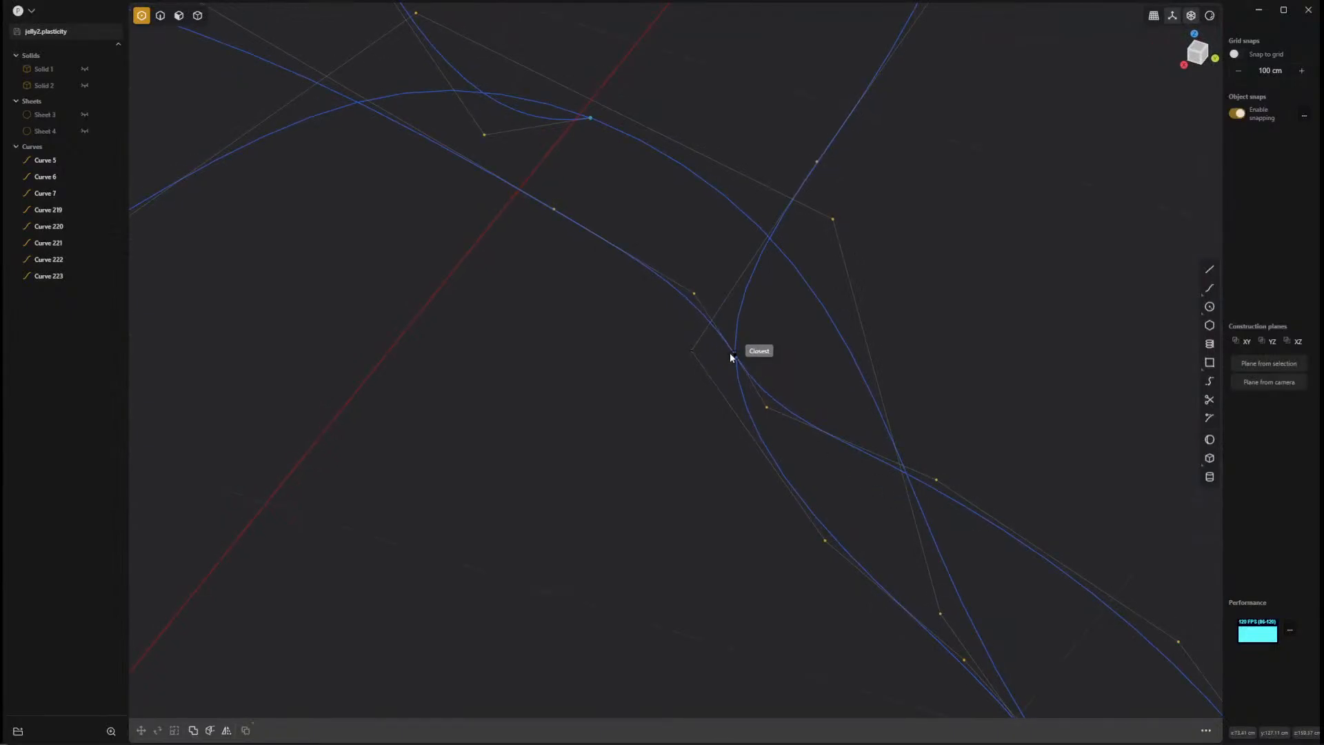
pyautogui.click(735, 355)
pyautogui.click(801, 357)
pyautogui.scroll(-6, 953, 459)
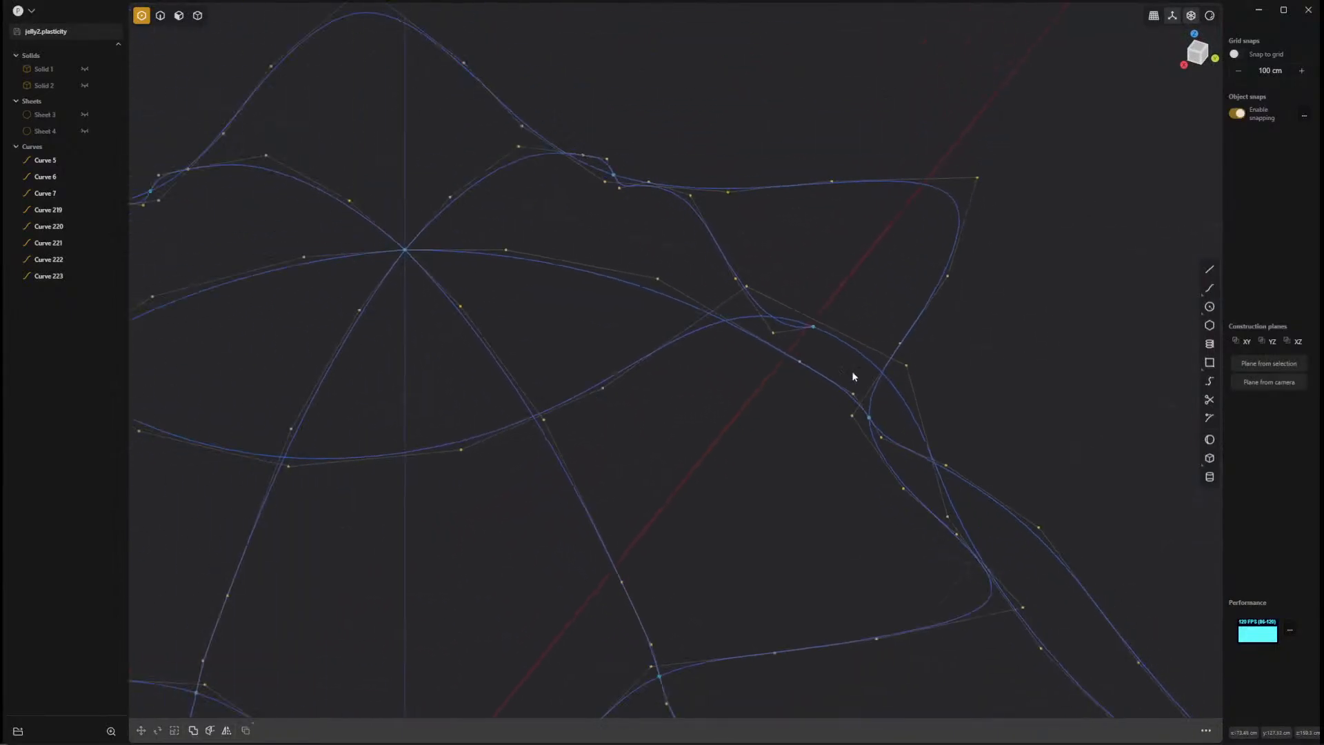
# Switch to edge selection and start a loft between the wavy rim loop and the crease loop.
pyautogui.moveTo(845, 378); pyautogui.dragTo(794, 391, button='middle')
pyautogui.scroll(-8, 828, 397)
pyautogui.moveTo(879, 405); pyautogui.dragTo(1142, 552, button='middle')
pyautogui.keyDown('shift'); pyautogui.moveTo(1005, 580); pyautogui.dragTo(992, 424, button='middle'); pyautogui.keyUp('shift')
pyautogui.scroll(5, 904, 489)
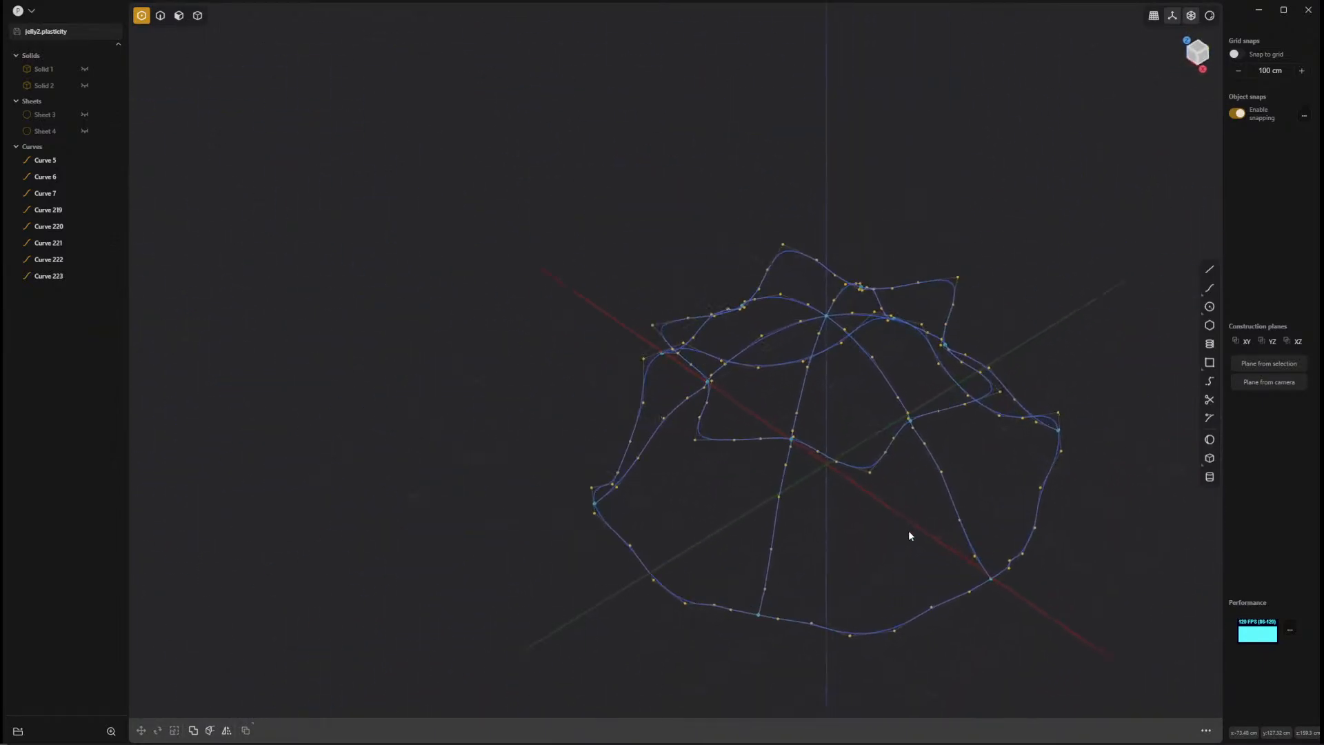
pyautogui.press('2')
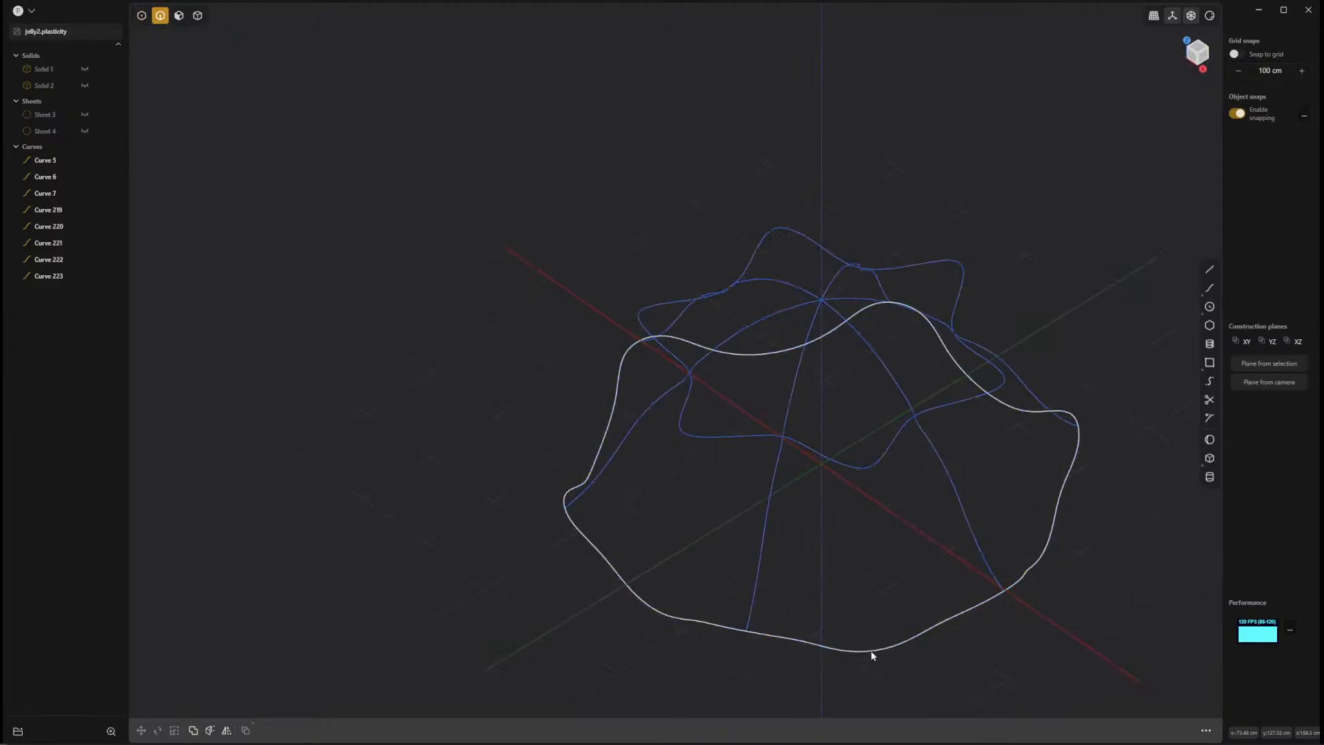
pyautogui.click(872, 652)
pyautogui.keyDown('shift'); pyautogui.click(870, 469); pyautogui.keyUp('shift')
pyautogui.moveTo(816, 518); pyautogui.dragTo(921, 518, button='middle')
pyautogui.press('l')
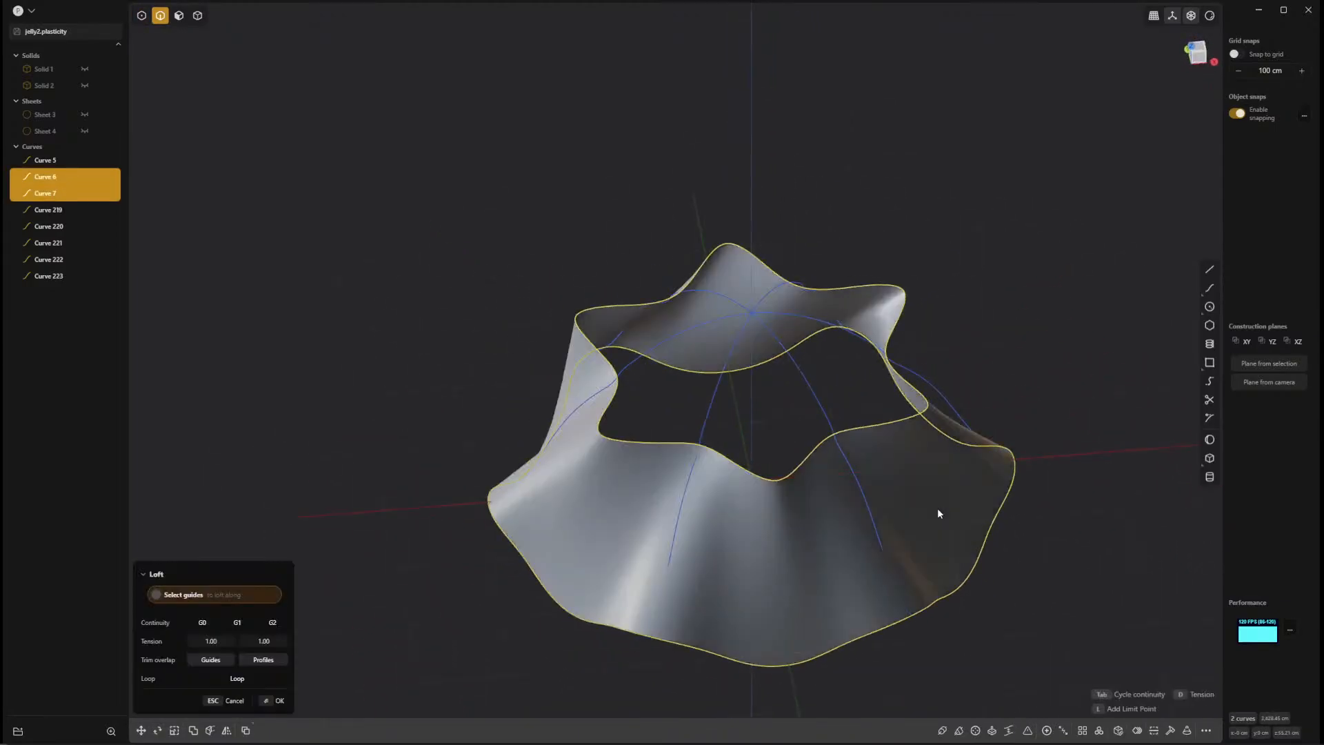
# Add all six radial seam curves as loft guides and complete the loft.
pyautogui.click(870, 509)
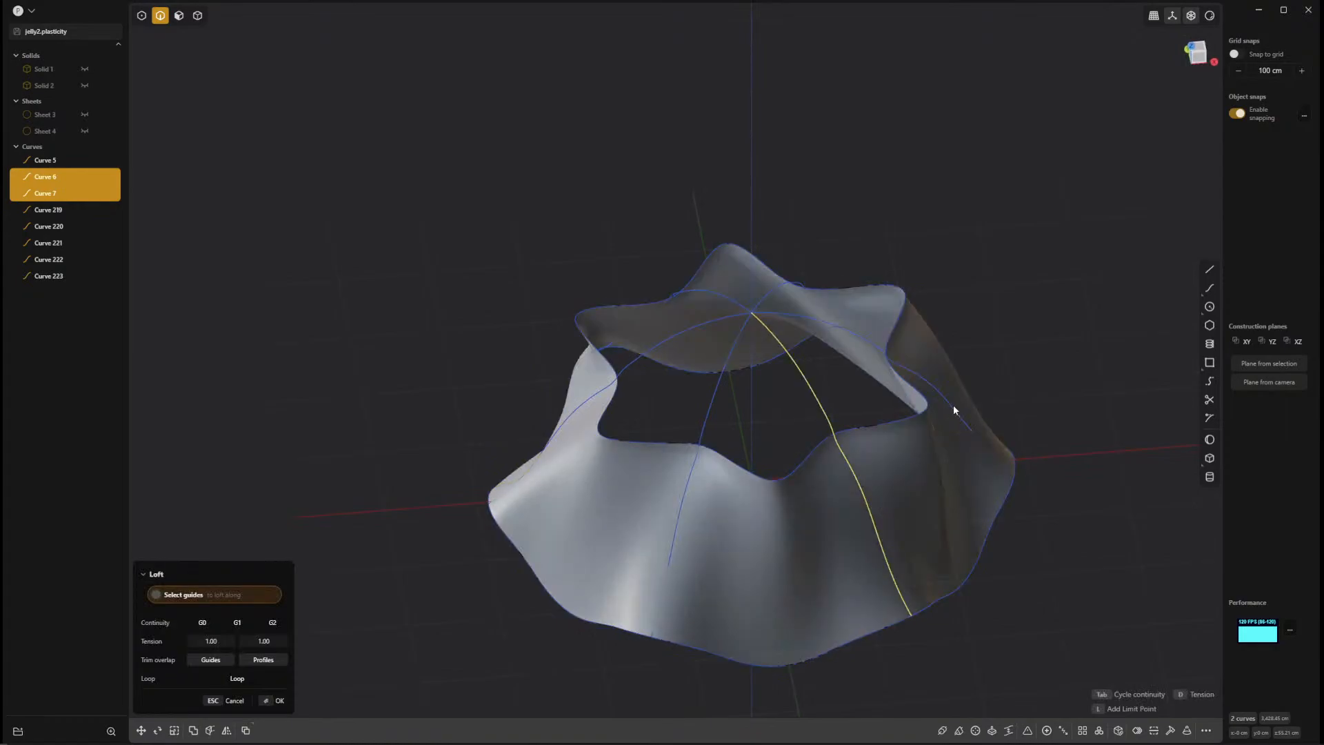
pyautogui.click(819, 314)
pyautogui.click(782, 289)
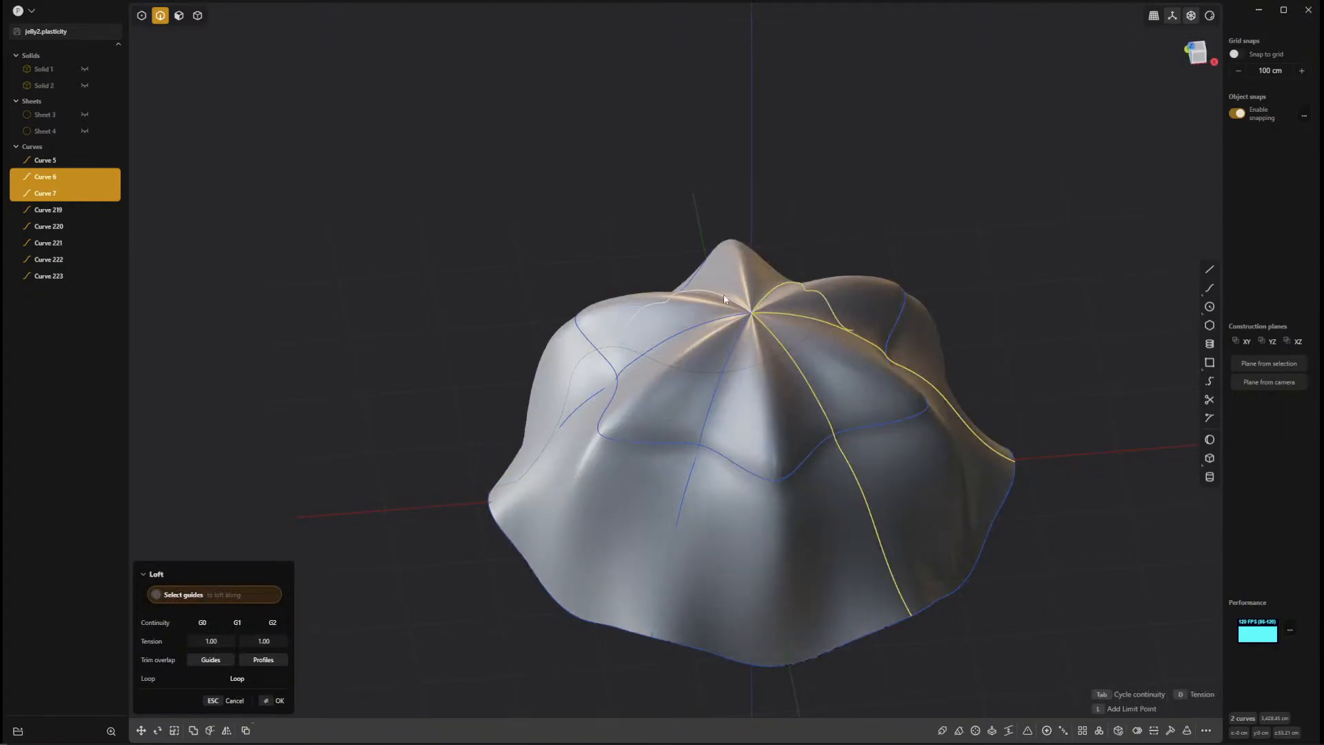
pyautogui.click(713, 393)
pyautogui.moveTo(1073, 498); pyautogui.dragTo(732, 525, button='middle')
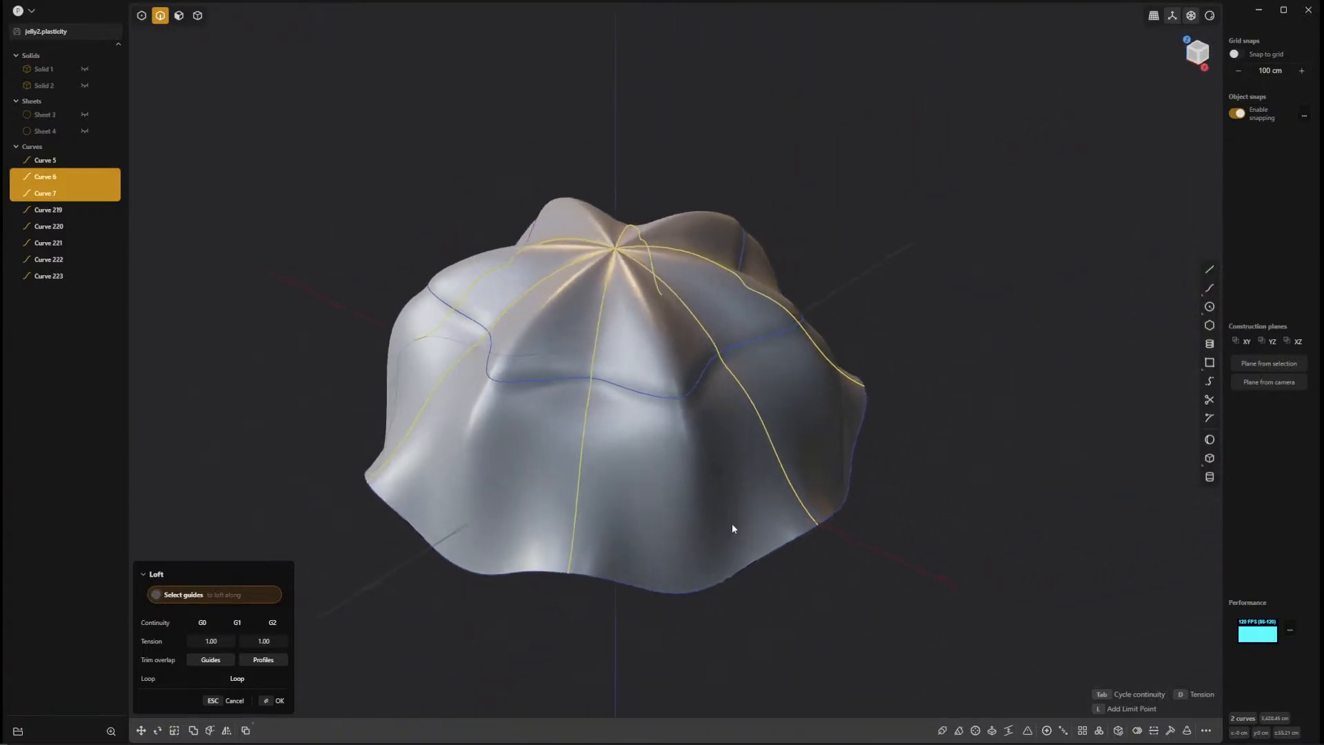
pyautogui.press('Return')
# Enable all selection modes, select the lofted jellyfish sheet, and isolate it from the curves.
pyautogui.moveTo(998, 556); pyautogui.dragTo(757, 490, button='middle')
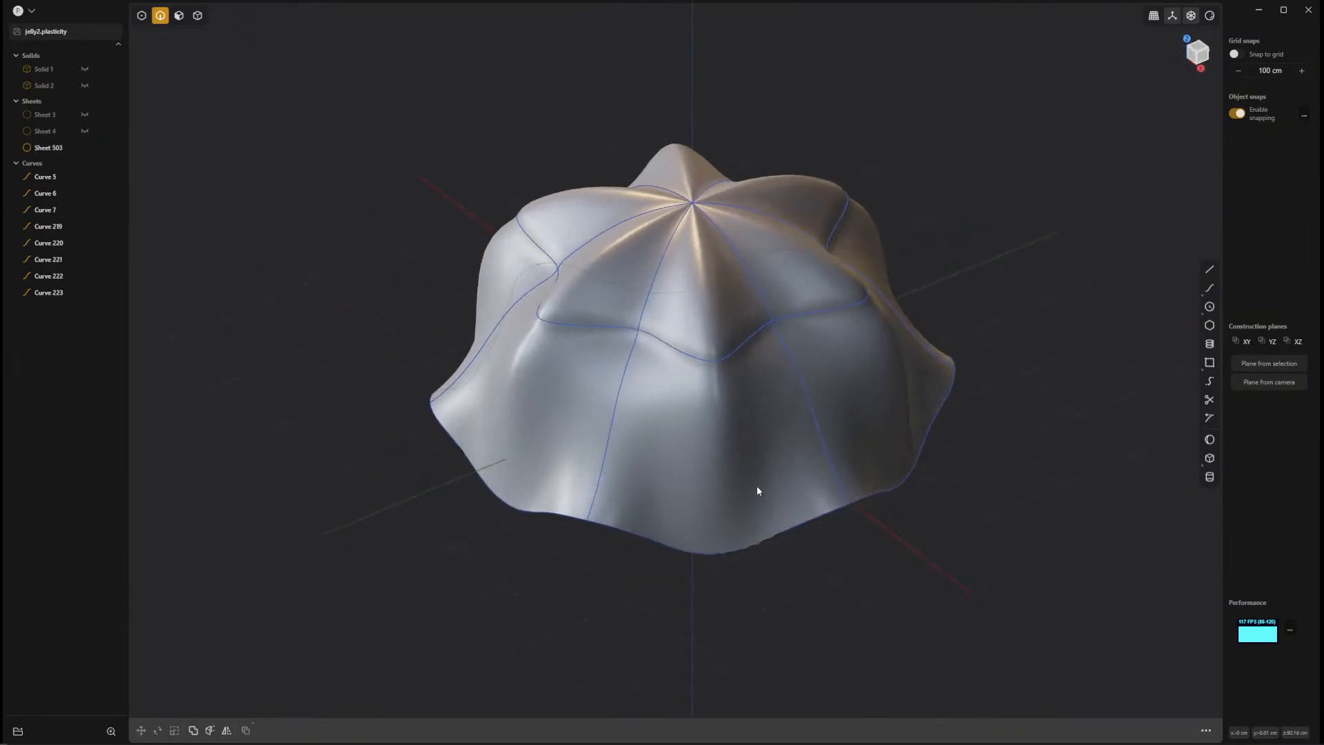
pyautogui.press('5')
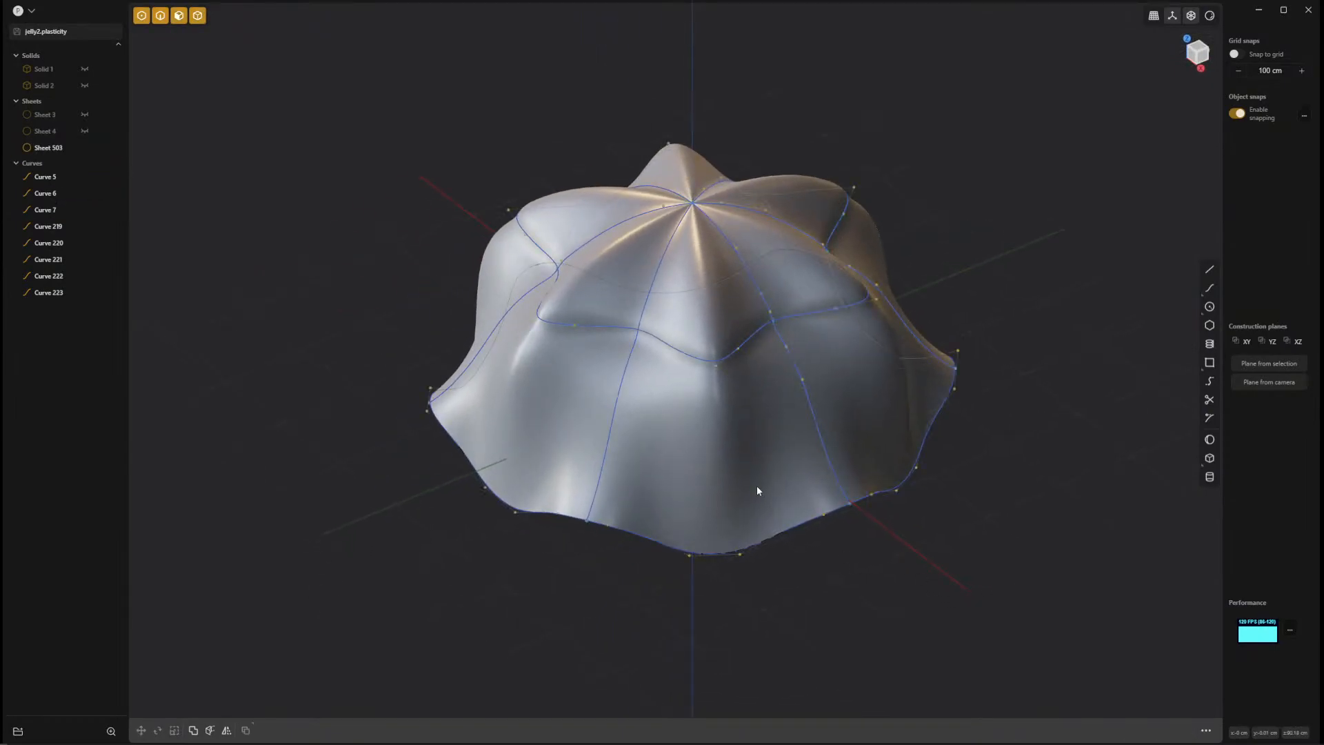
pyautogui.click(758, 487)
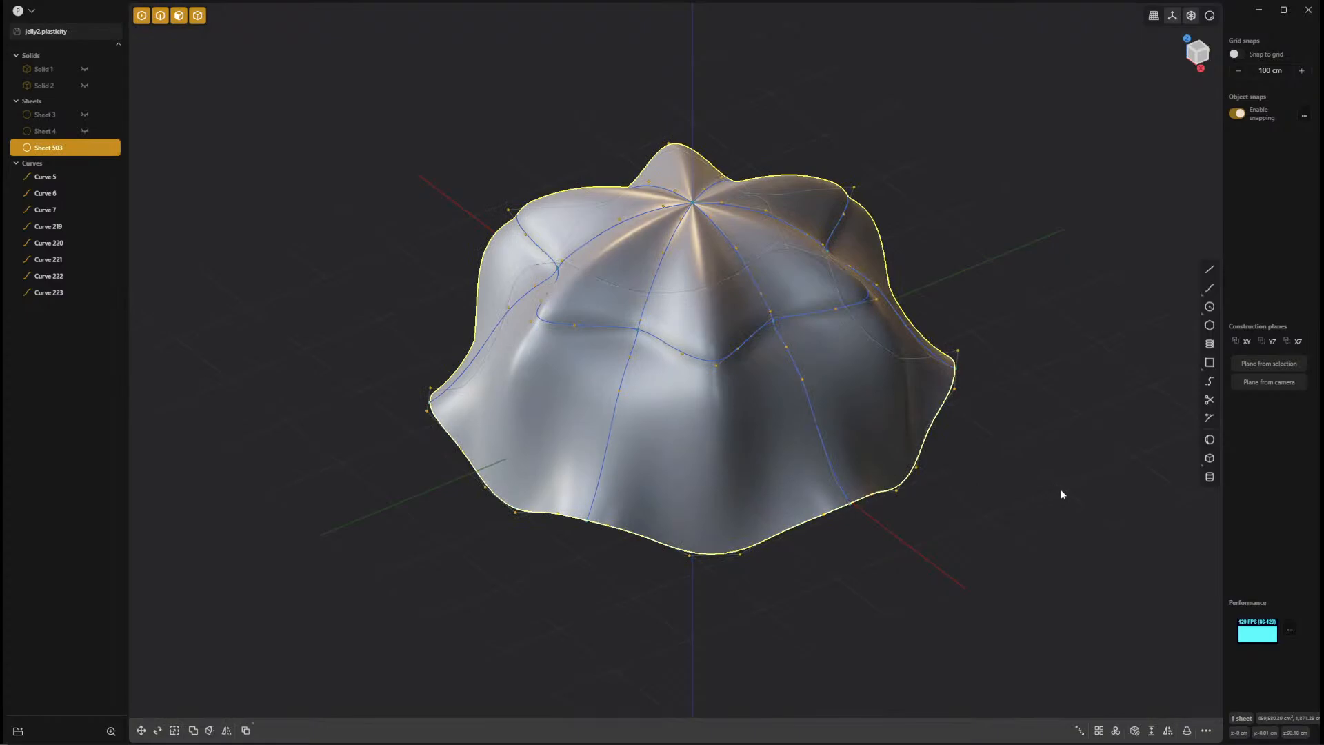
pyautogui.press('/')
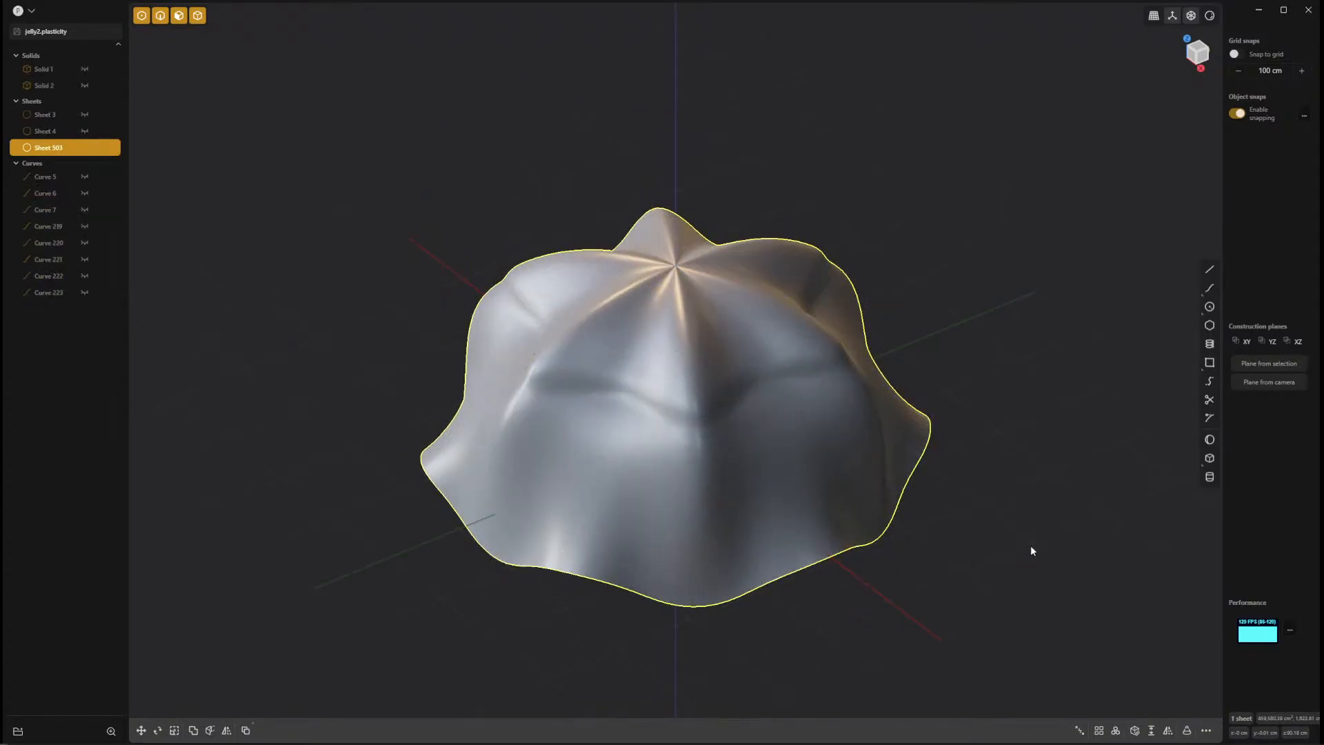
# End the isolation of the lofted jellyfish sheet and hide all three sheets to expose the curves.
pyautogui.moveTo(1032, 556); pyautogui.dragTo(1120, 485, button='middle')
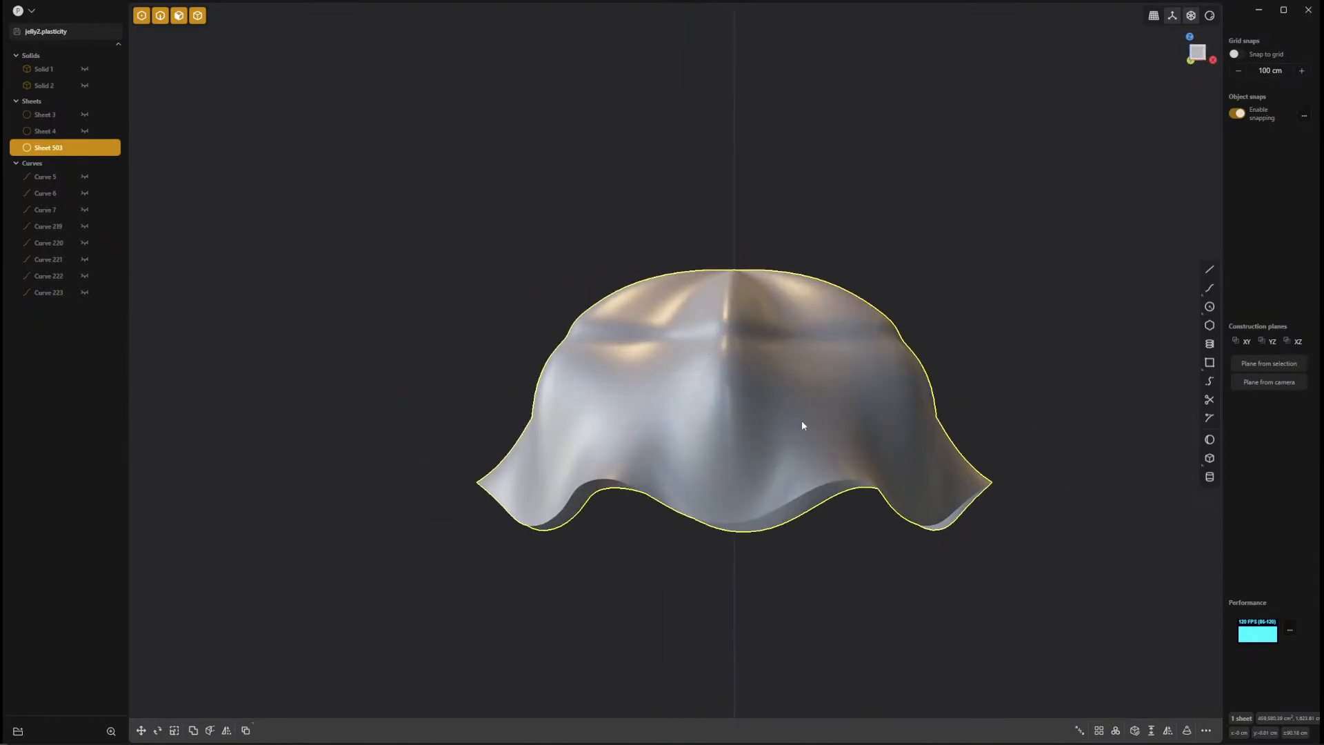
pyautogui.moveTo(802, 424); pyautogui.dragTo(908, 391, button='middle')
pyautogui.scroll(5, 894, 439)
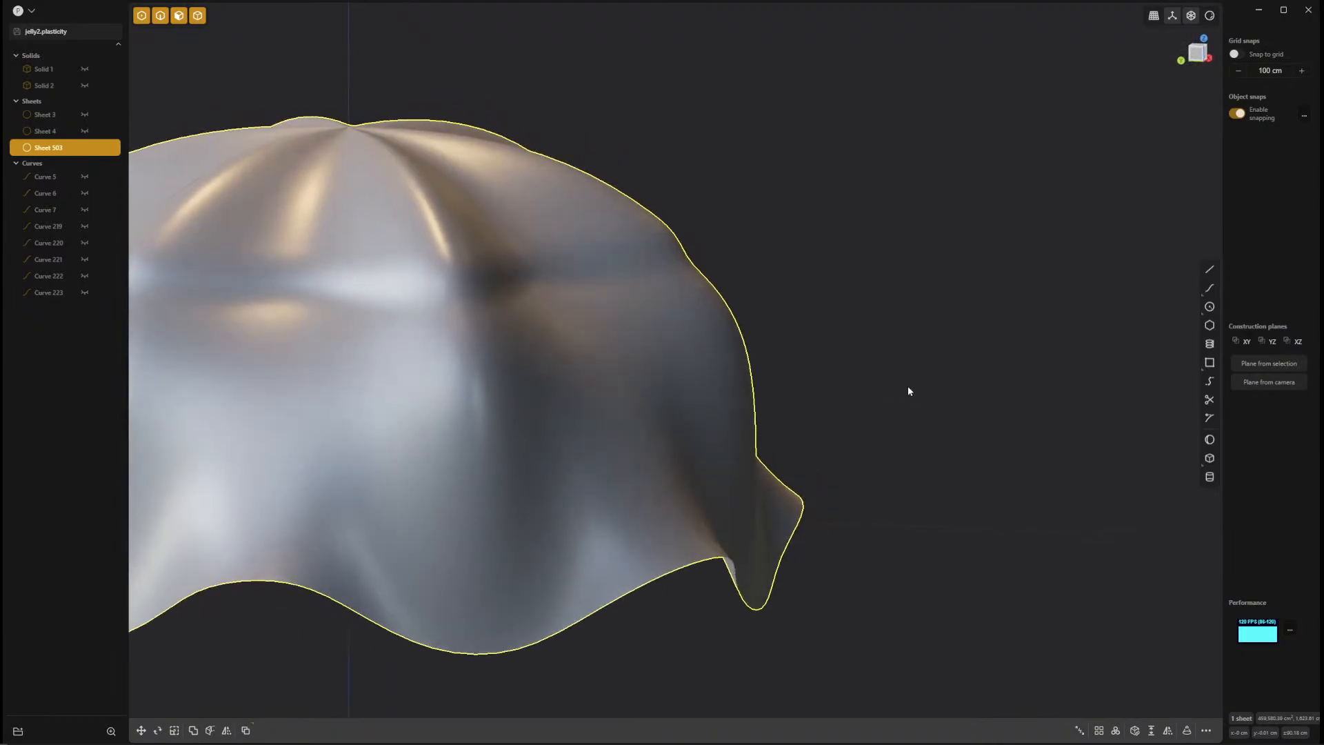
pyautogui.press('/')
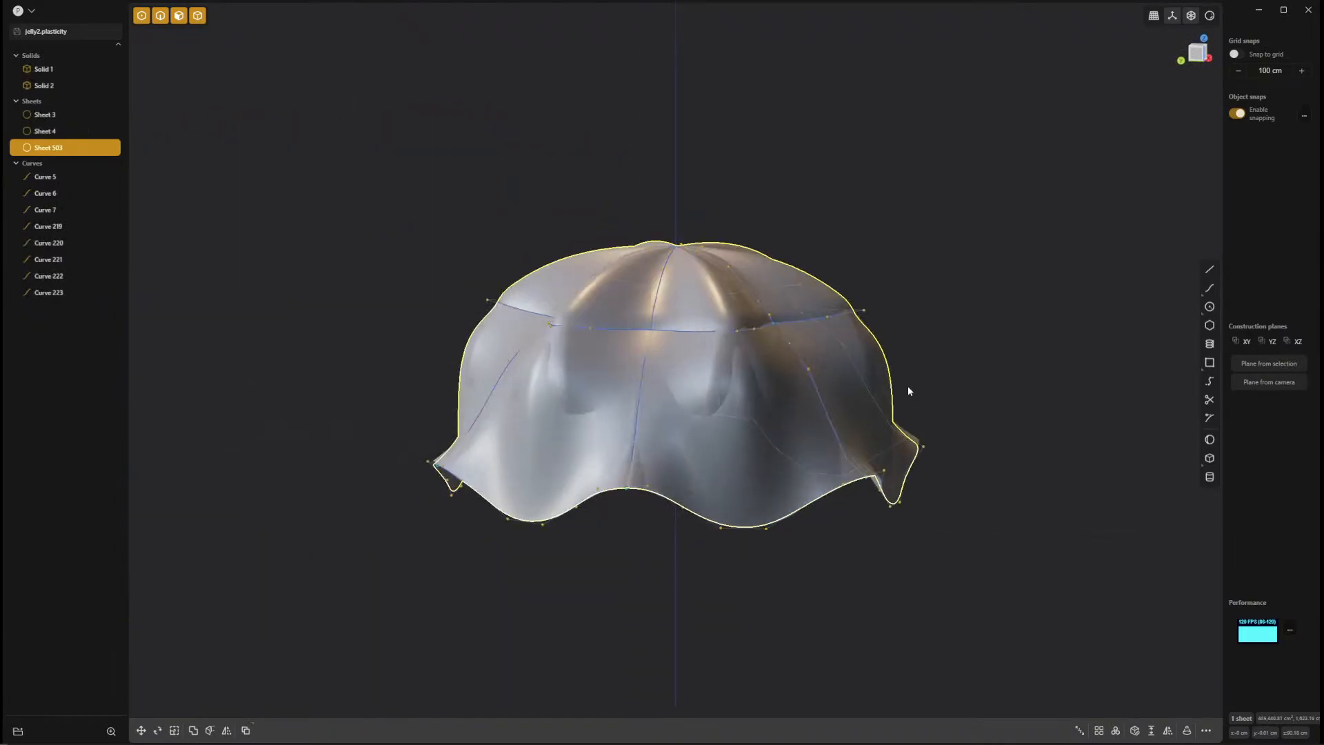
pyautogui.click(84, 131)
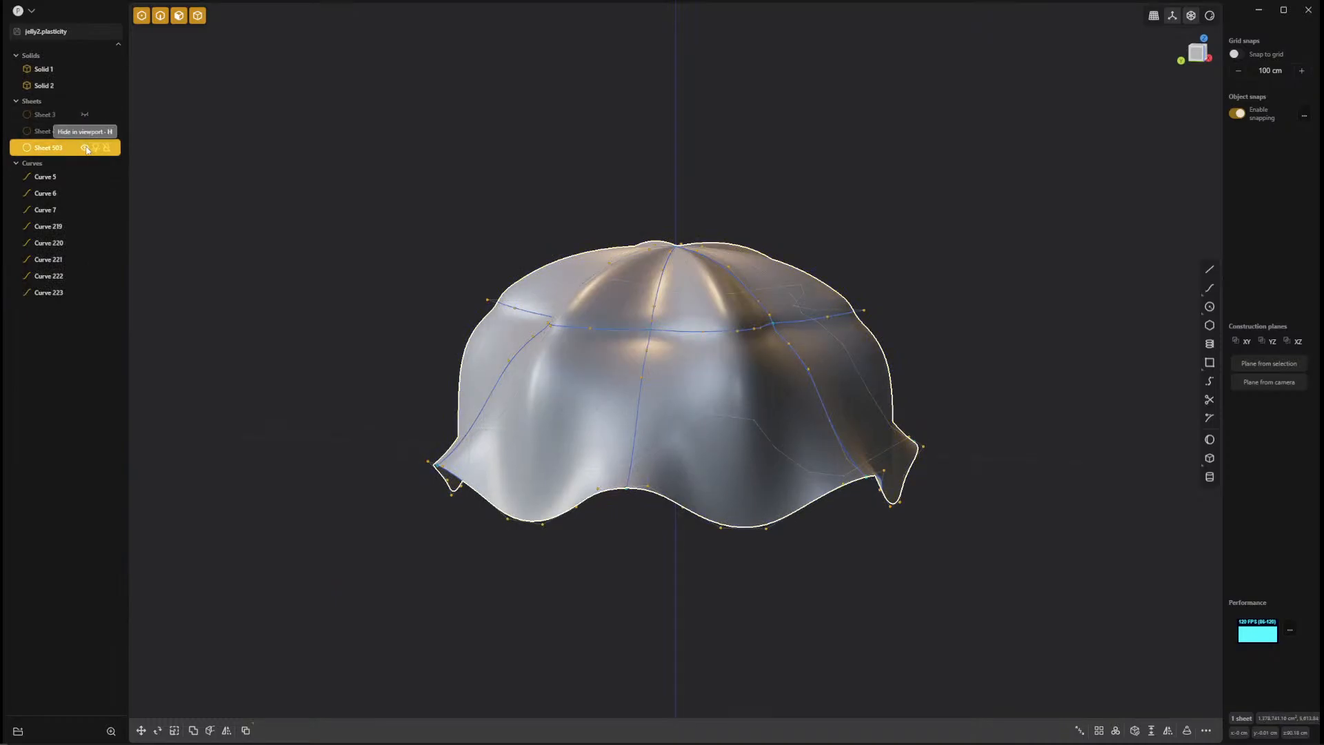
pyautogui.click(84, 148)
# Examine from the right side where the radial seam curves cross the crease loop.
pyautogui.scroll(3, 901, 357)
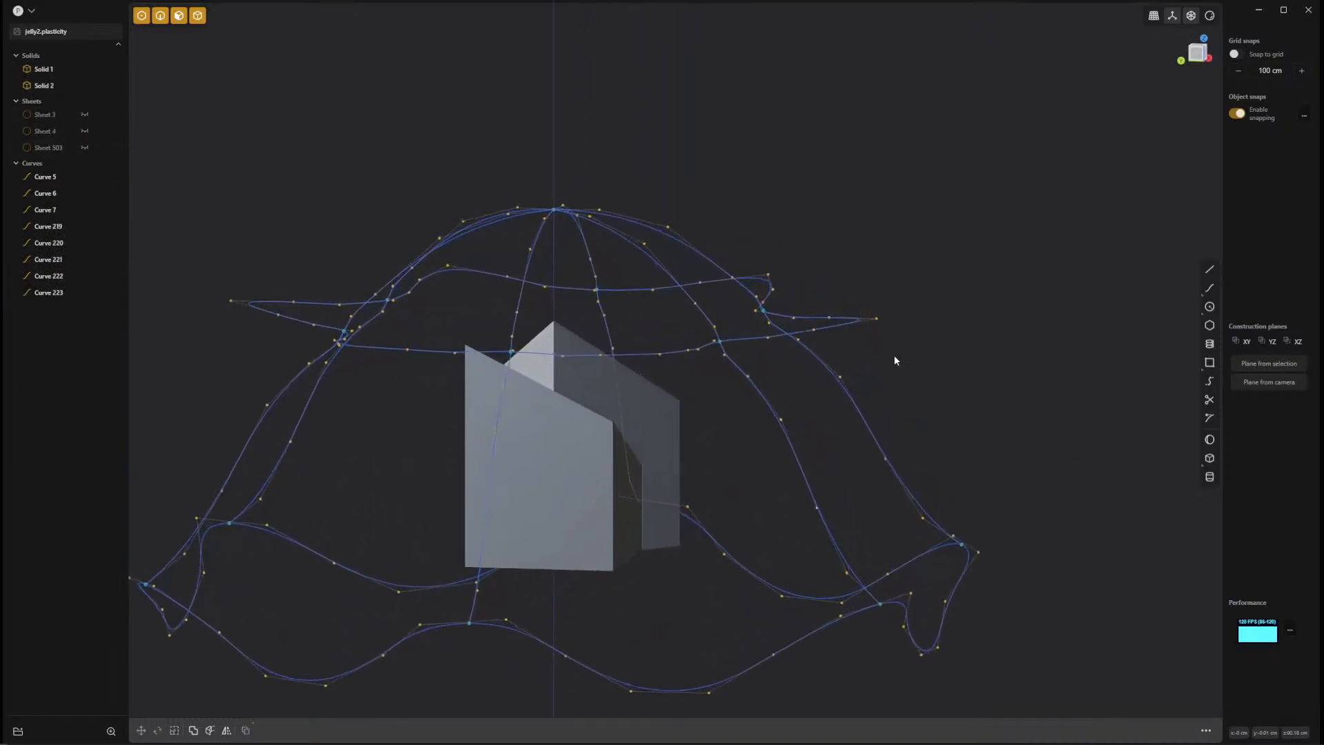
pyautogui.press('KP_3')
pyautogui.scroll(5, 1042, 322)
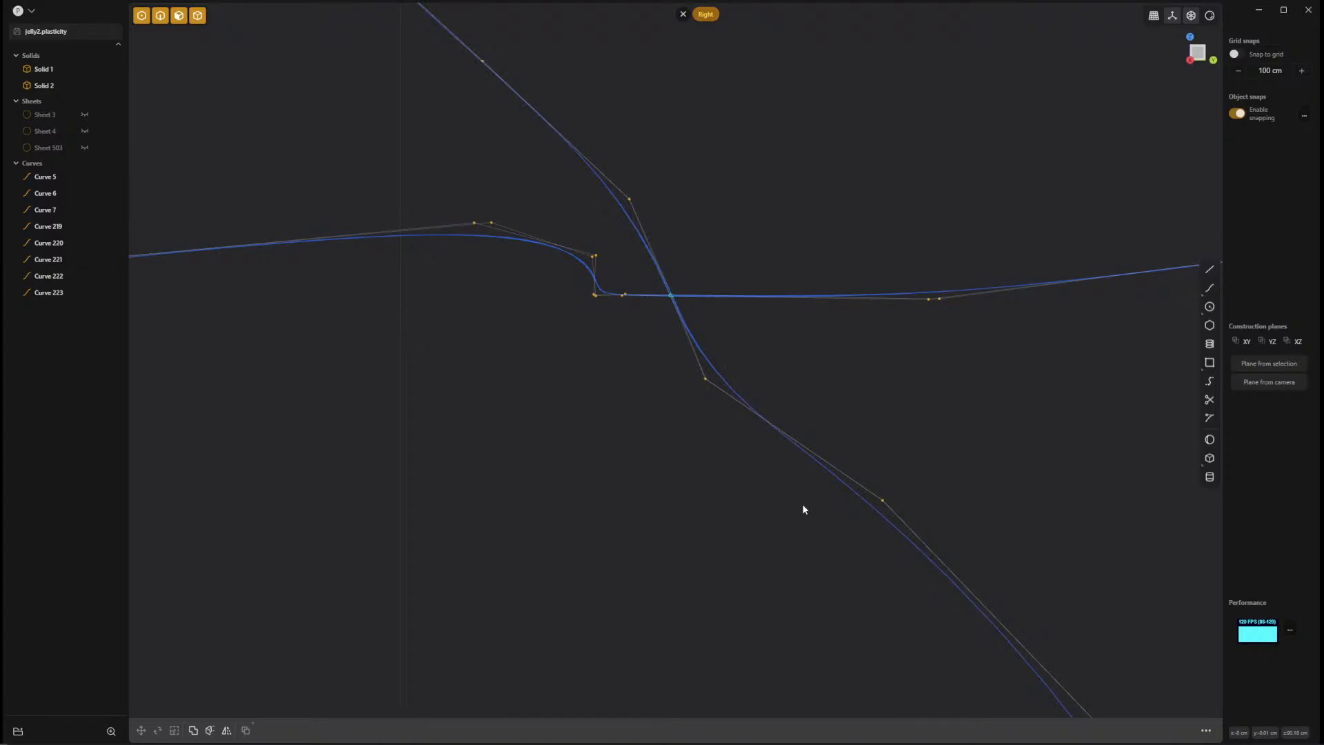
pyautogui.moveTo(801, 509); pyautogui.dragTo(834, 439, button='middle')
pyautogui.scroll(-7, 945, 557)
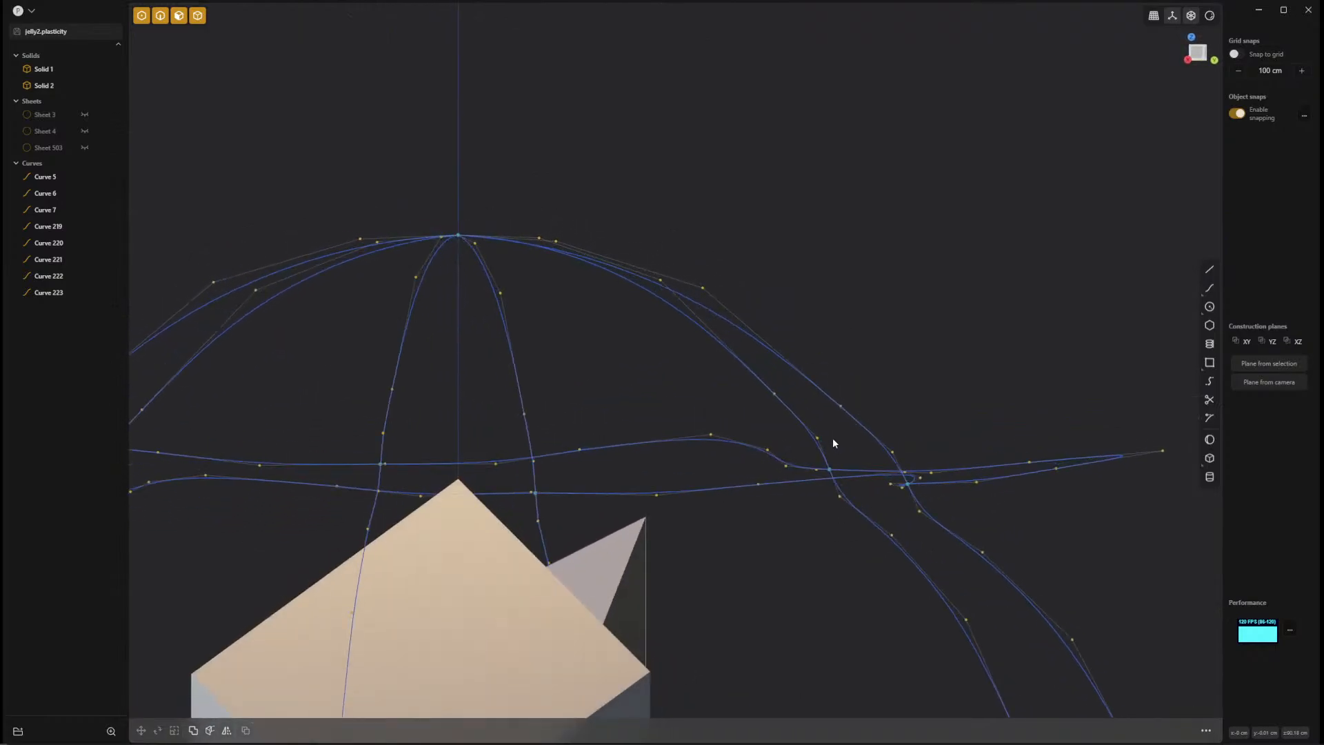
pyautogui.moveTo(825, 485); pyautogui.dragTo(835, 560, button='middle')
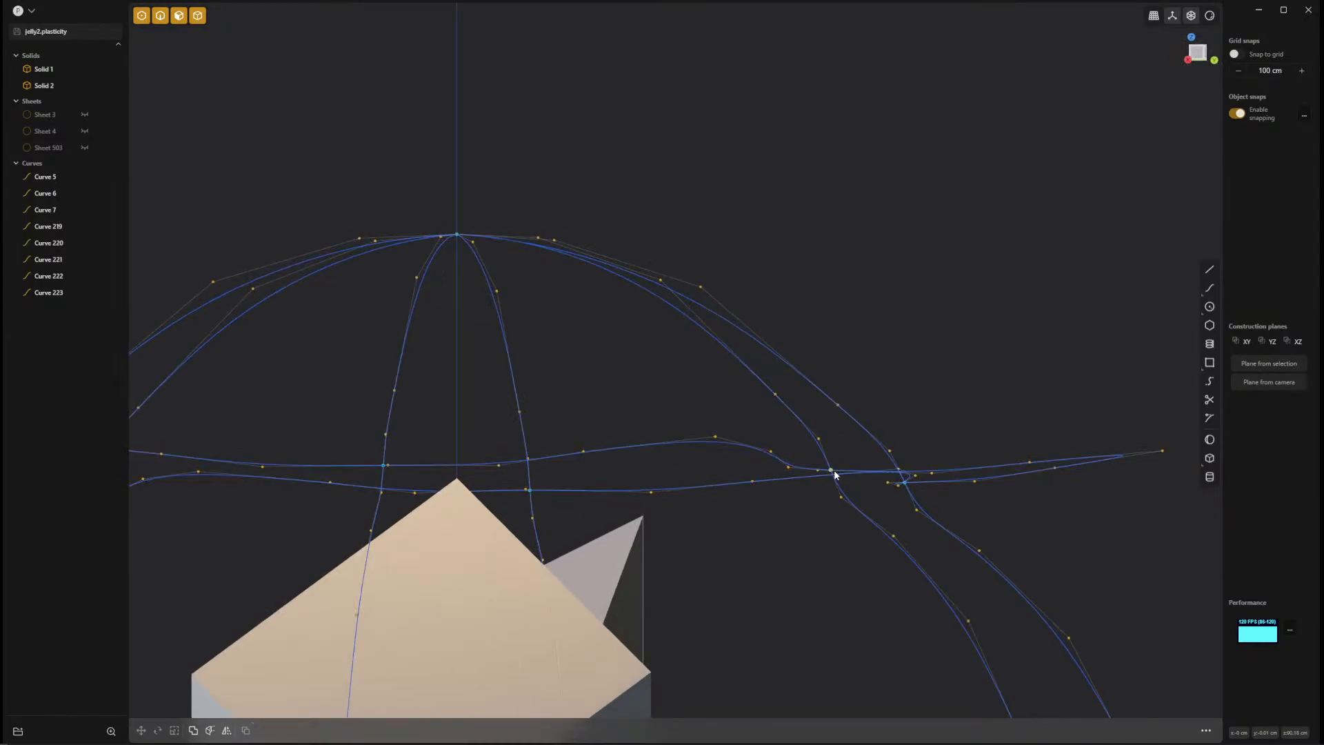
# Show the lofted jellyfish sheet again and examine how its surface follows the crease loop, seam curves and wavy rim.
pyautogui.click(84, 148)
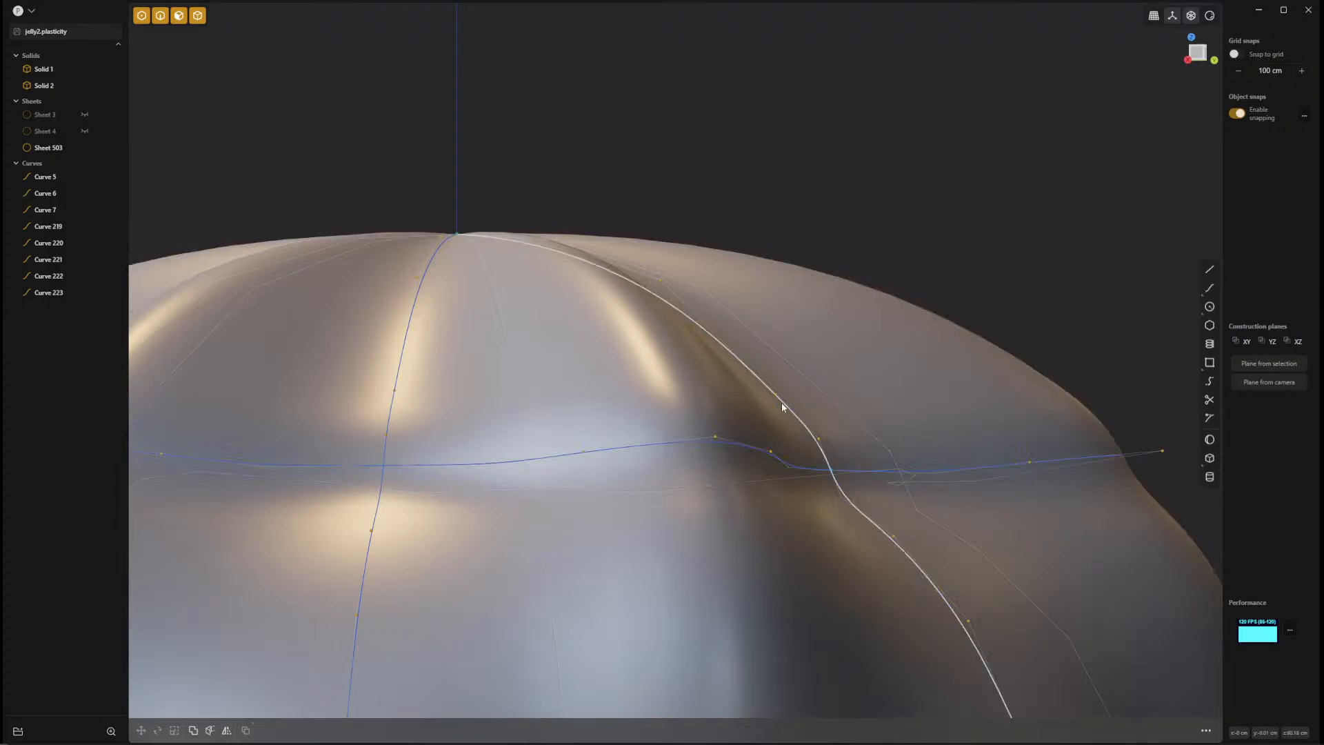
pyautogui.scroll(-5, 842, 635)
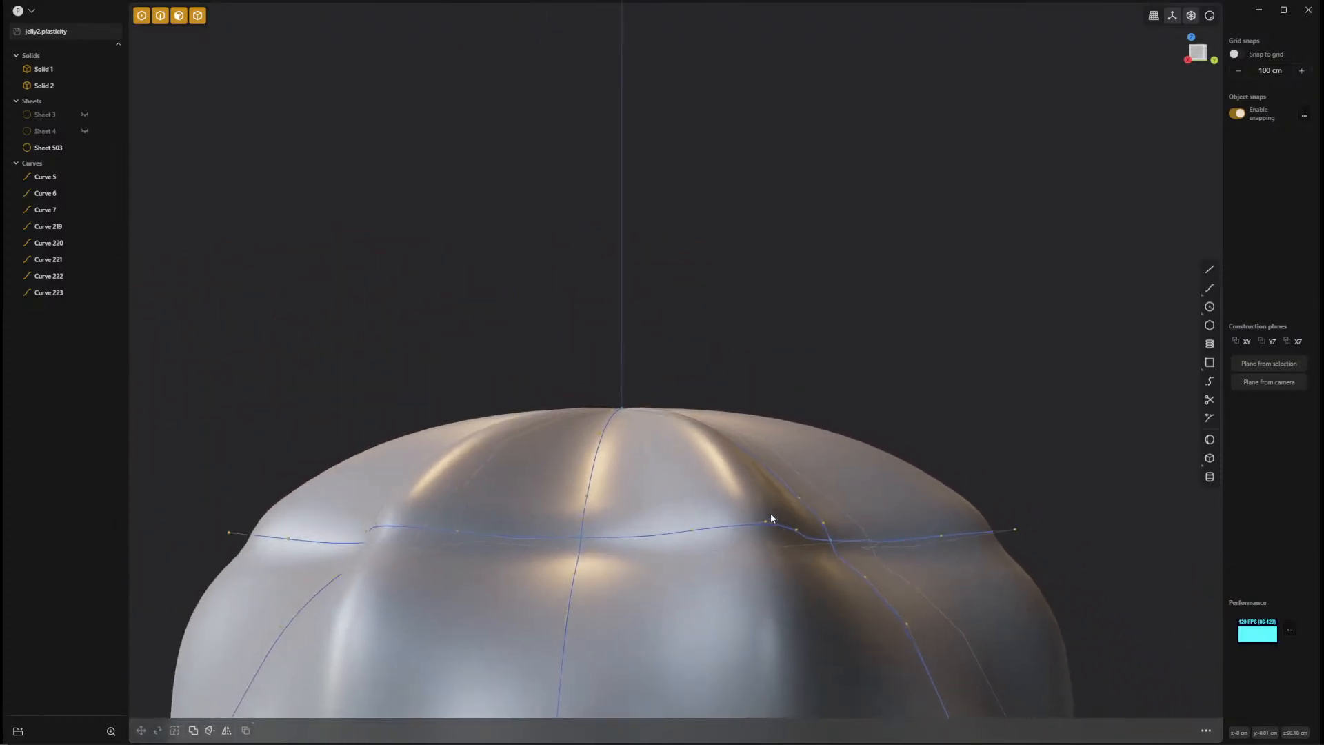
pyautogui.moveTo(771, 512); pyautogui.dragTo(798, 473, button='middle')
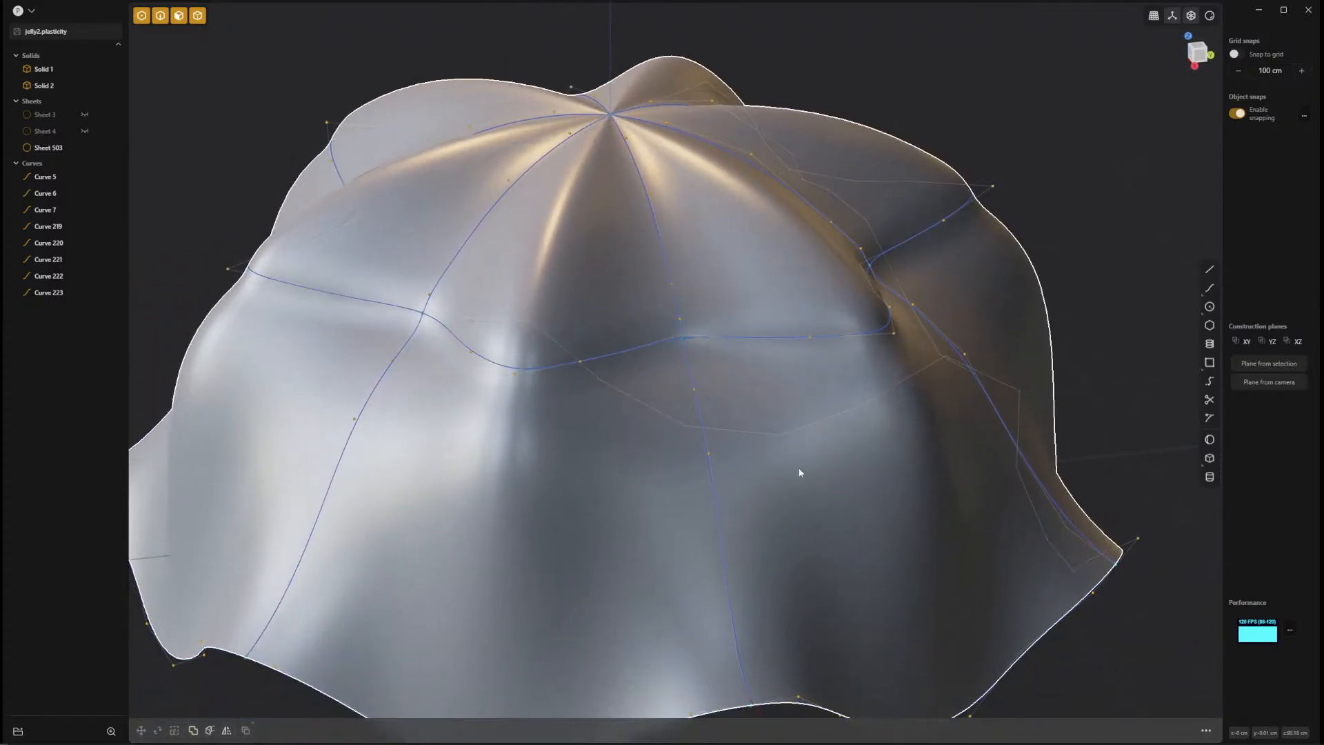
pyautogui.scroll(-4, 814, 432)
pyautogui.moveTo(793, 427)
pyautogui.mouseDown(button='middle')
pyautogui.moveTo(778, 452)
pyautogui.moveTo(763, 435)
pyautogui.moveTo(797, 412)
pyautogui.moveTo(854, 427)
pyautogui.moveTo(794, 431)
pyautogui.mouseUp(button='middle')
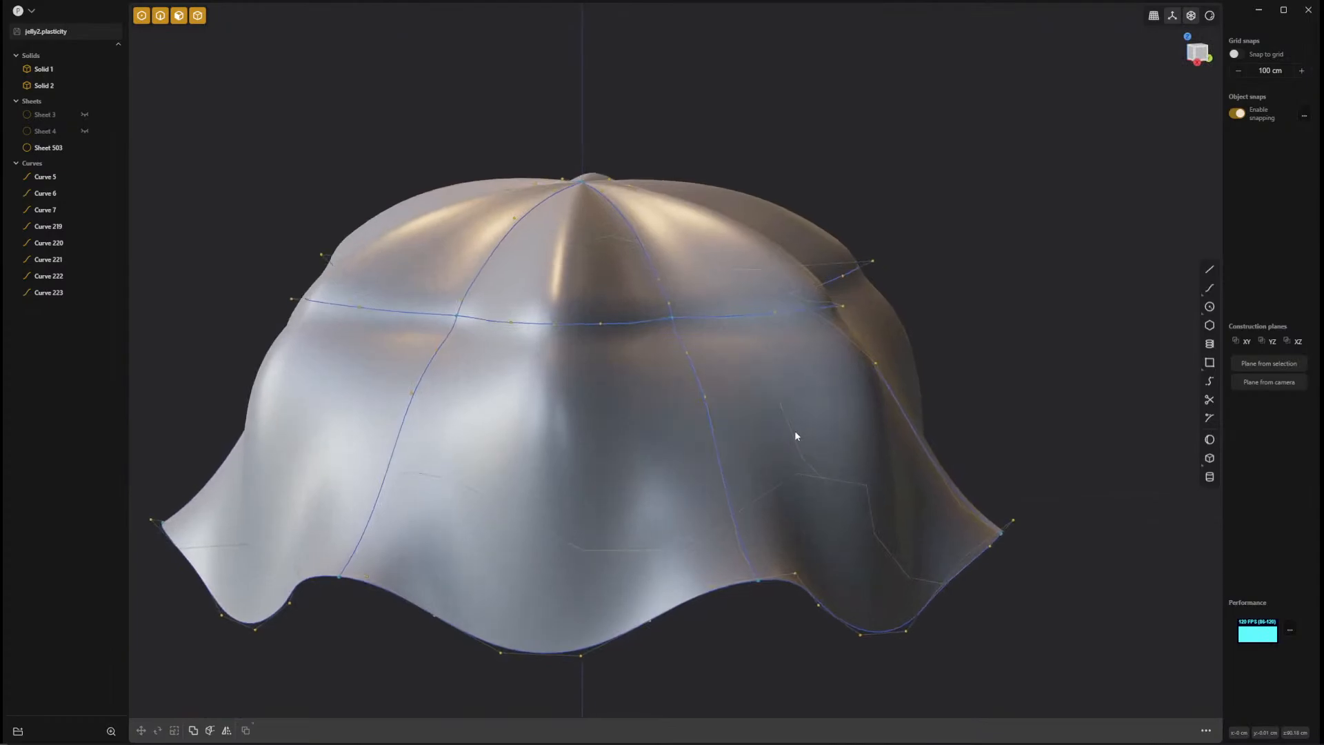
pyautogui.click(795, 430)
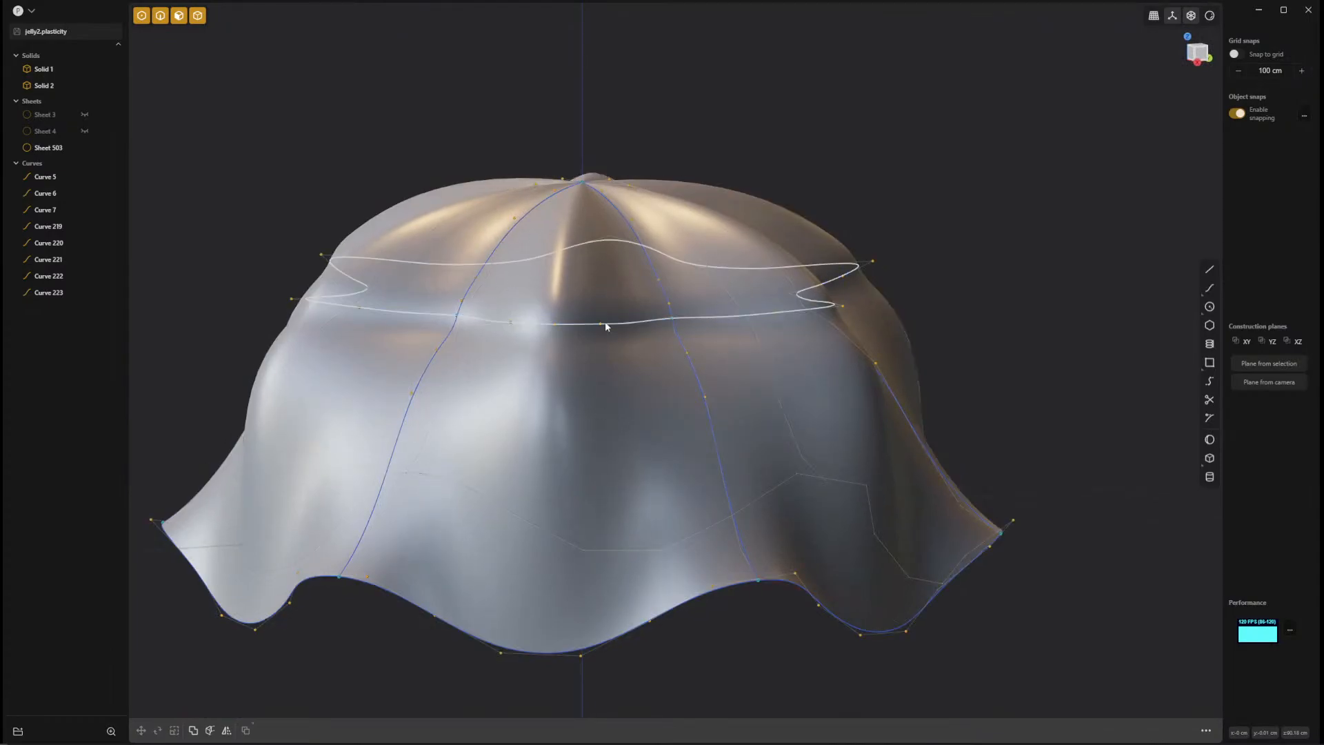
pyautogui.click(1008, 593)
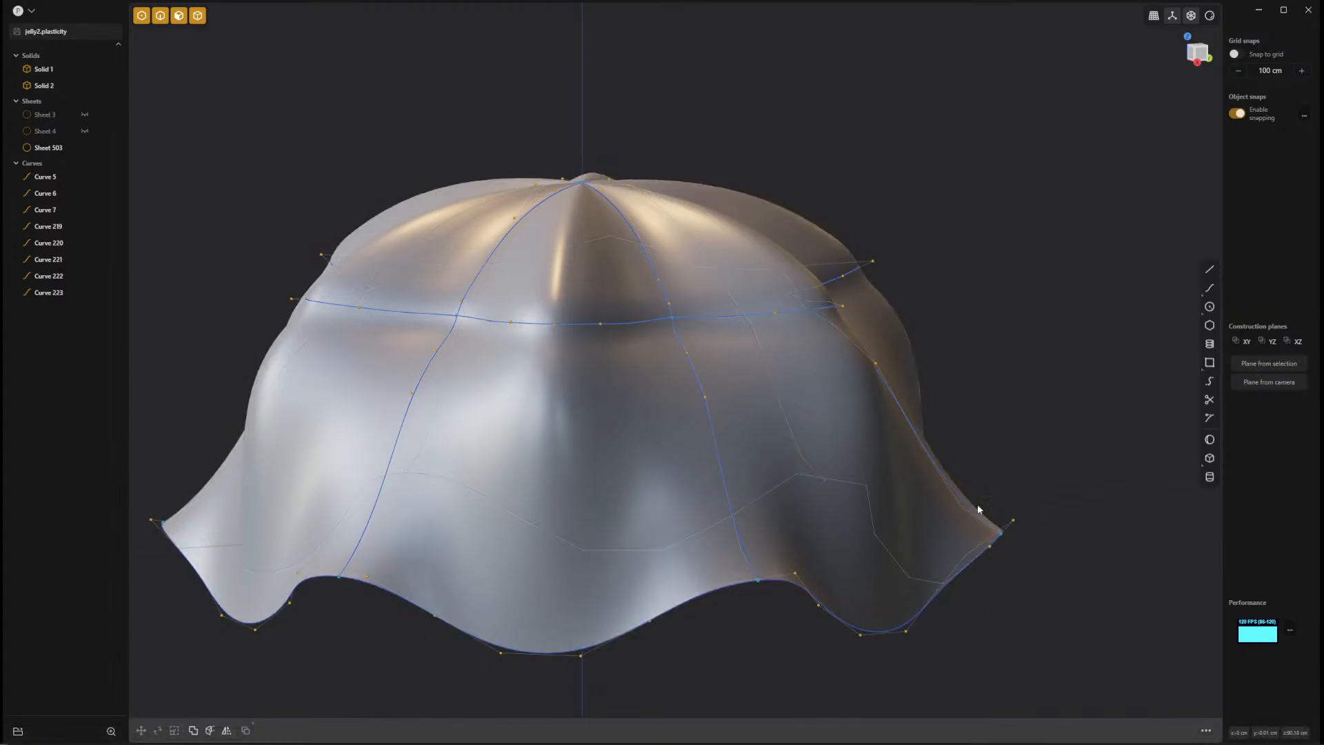
pyautogui.moveTo(623, 556); pyautogui.dragTo(675, 380, button='middle')
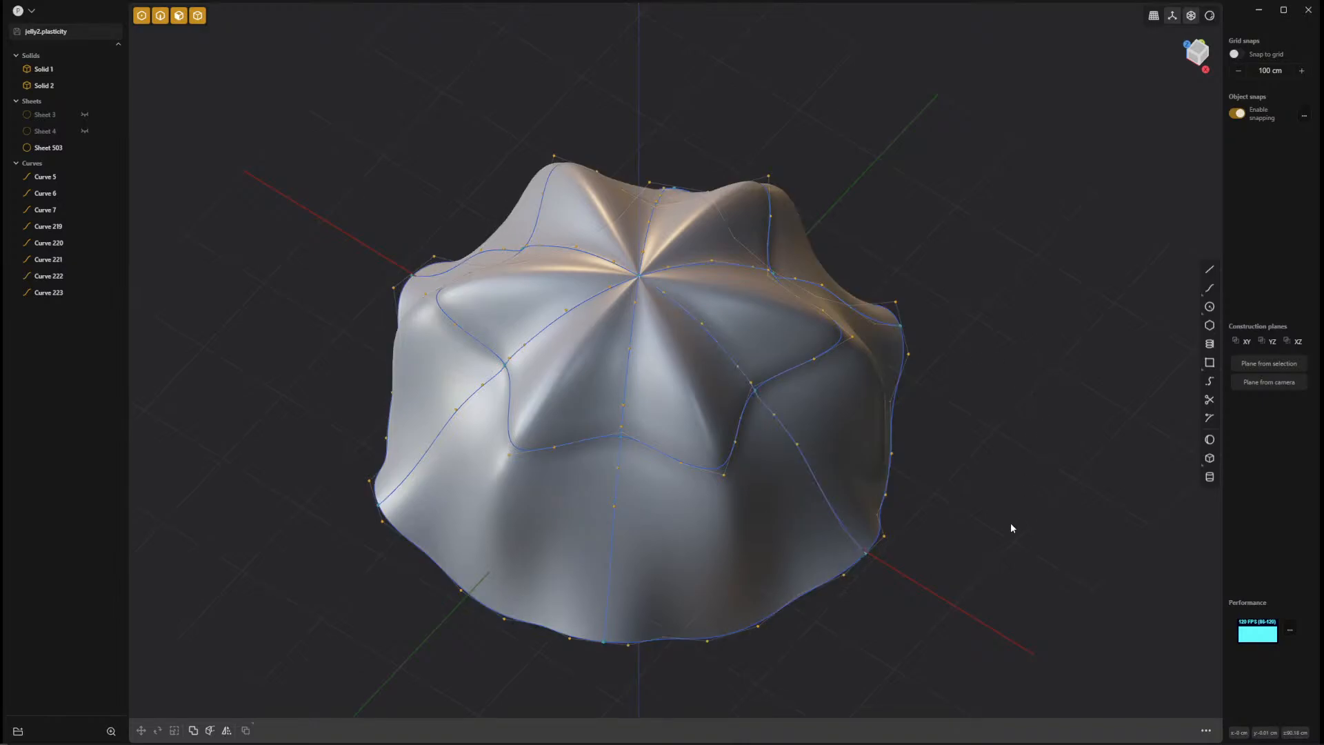
pyautogui.moveTo(1011, 522); pyautogui.dragTo(1065, 473, button='middle')
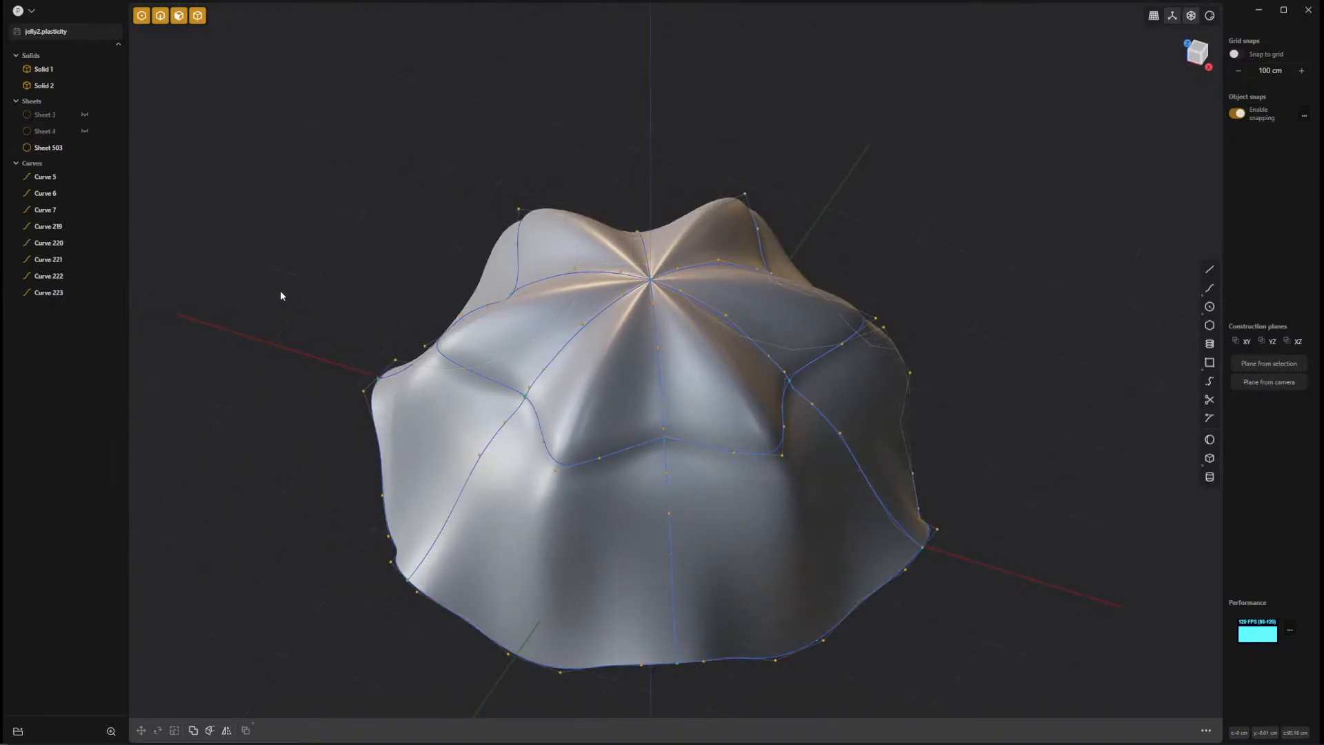
# Delete the lofted jellyfish sheet and hide both solids, leaving only the curves in view.
pyautogui.click(516, 554)
pyautogui.press('Delete')
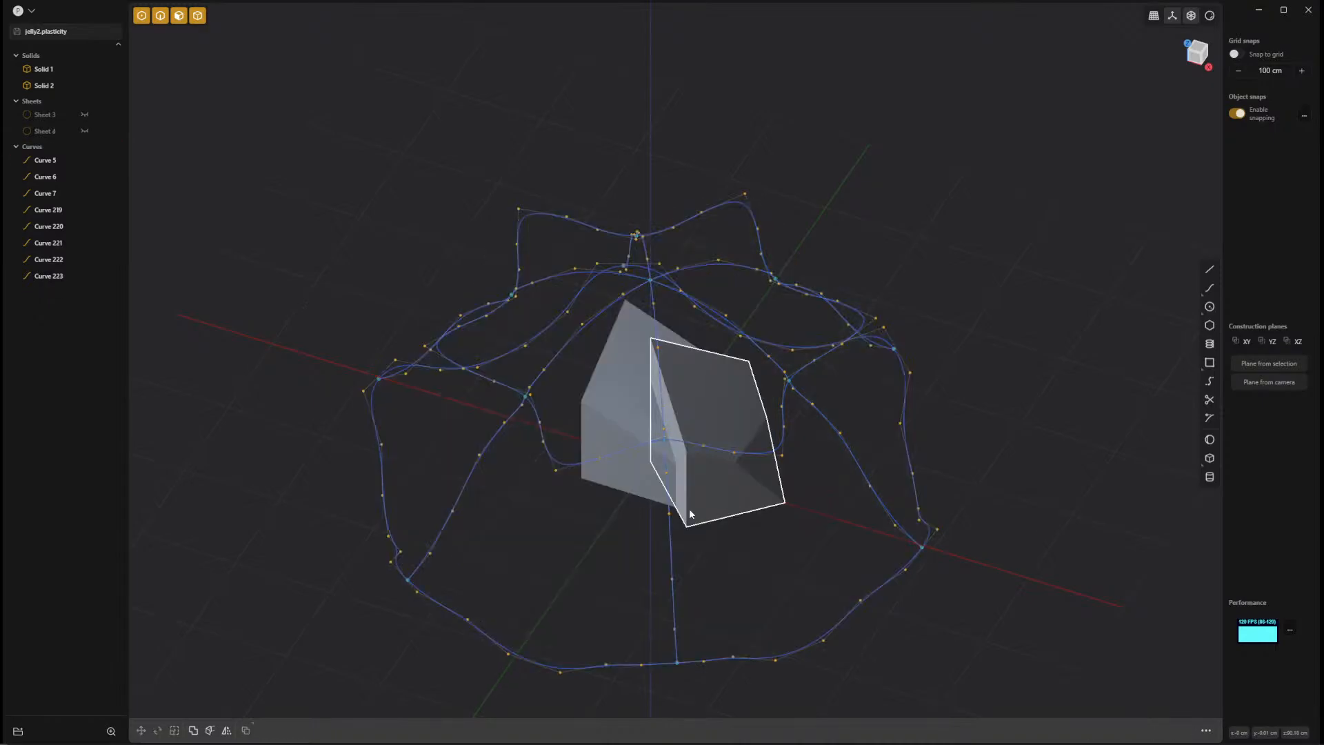
pyautogui.moveTo(695, 564); pyautogui.dragTo(774, 591, button='middle')
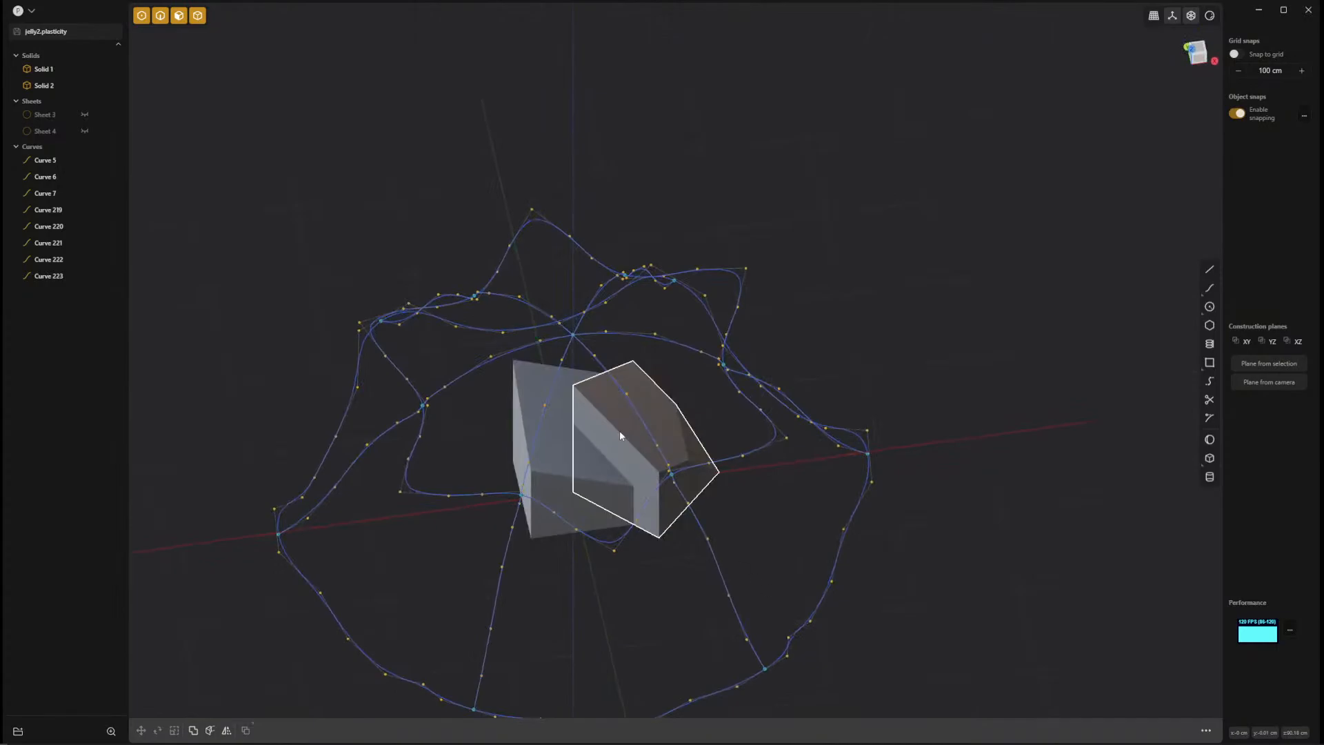
pyautogui.click(85, 69)
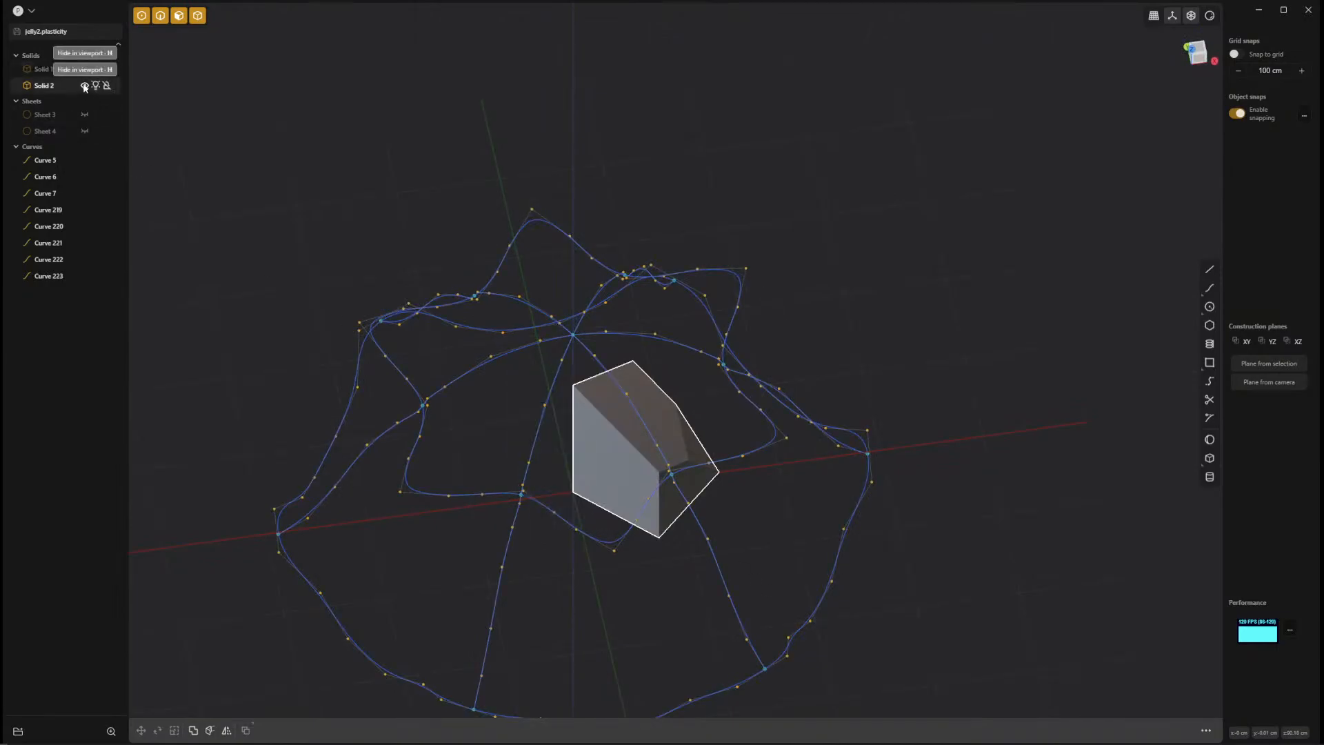
pyautogui.click(84, 86)
pyautogui.moveTo(577, 410); pyautogui.dragTo(585, 441, button='middle')
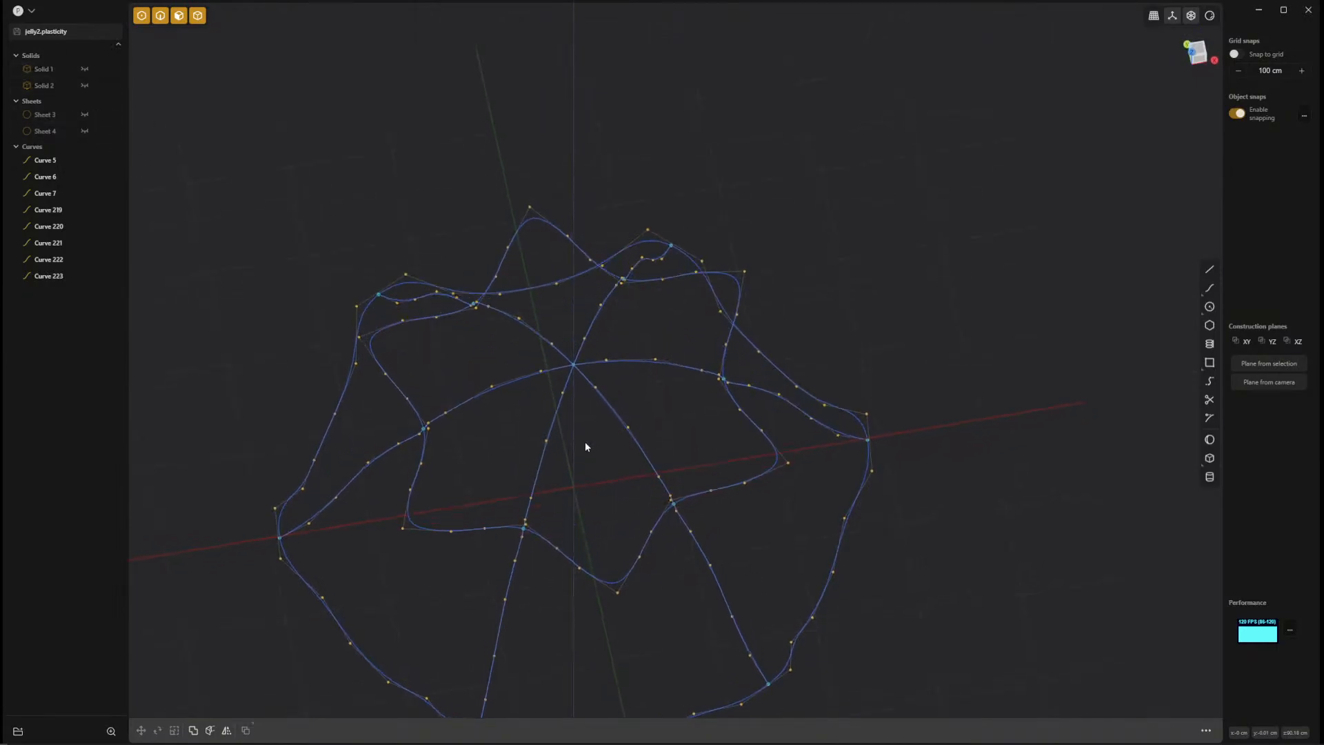
# In the top view, draw a circle centred on the seam curves' meeting point and sized to fit just inside the crease loop.
pyautogui.press('KP_7')
pyautogui.click(1210, 307)
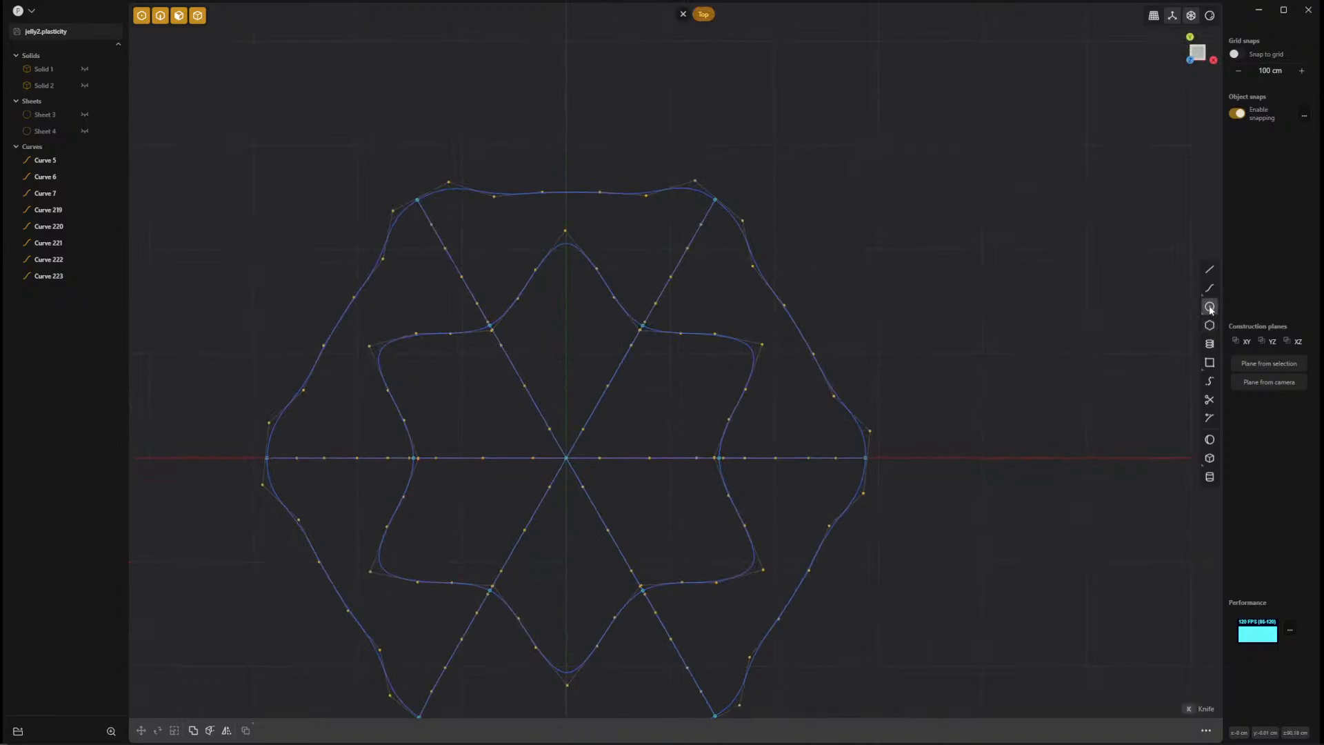
pyautogui.click(568, 458)
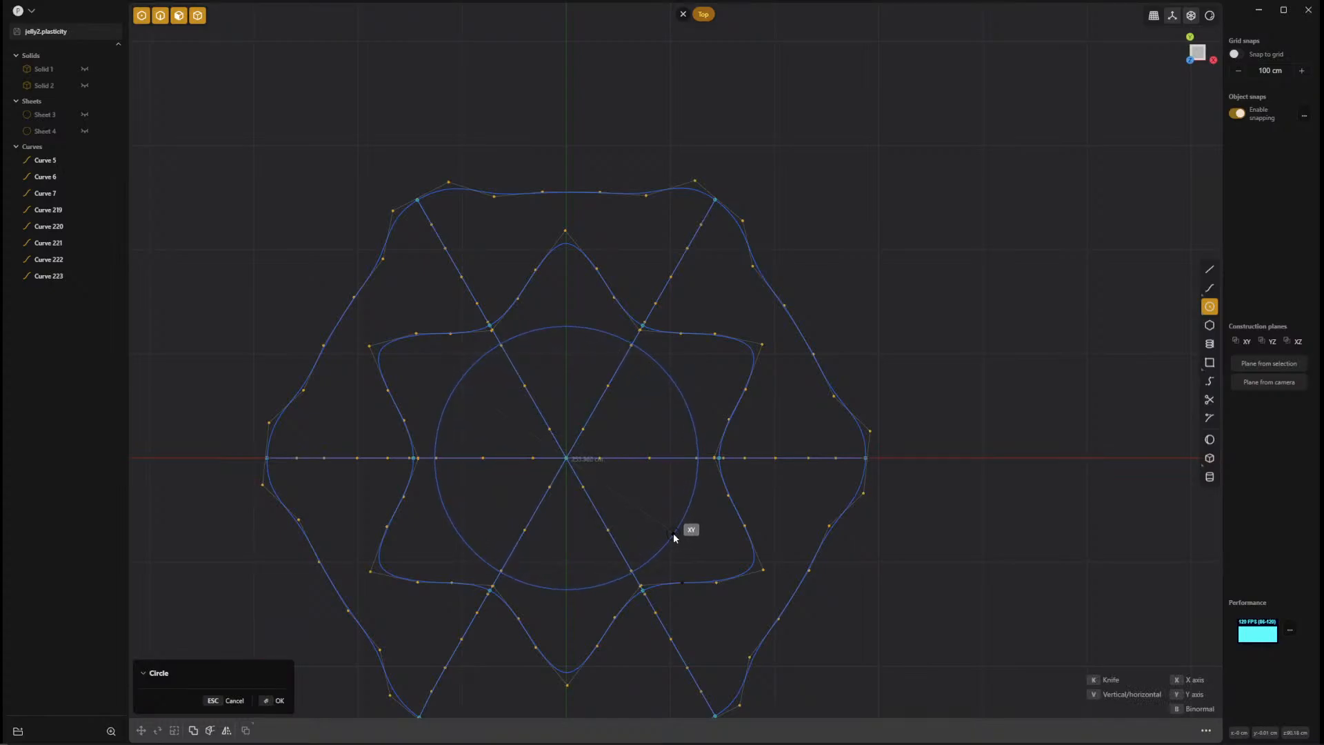
pyautogui.click(673, 530)
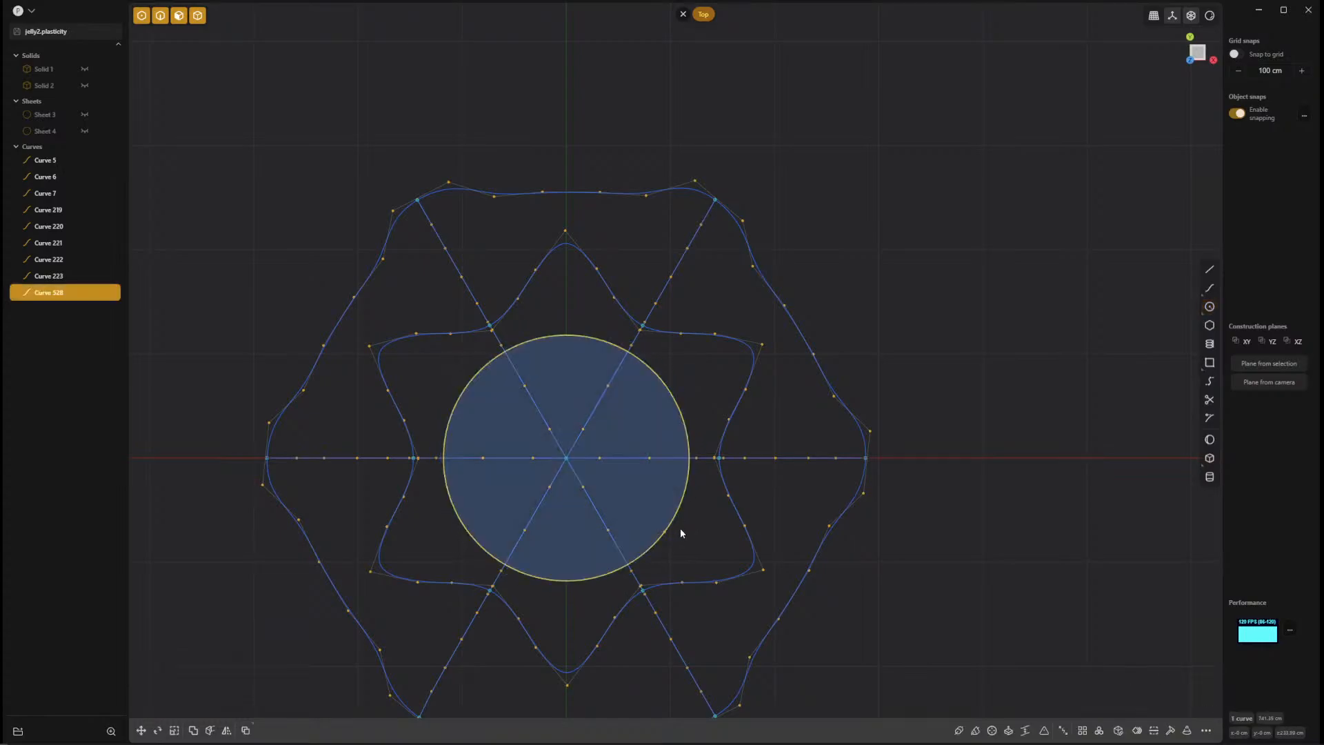
# Switch to edge selection and move the circle about 37 cm down along Z, between the apex and the crease loop.
pyautogui.moveTo(681, 528); pyautogui.dragTo(686, 352, button='middle')
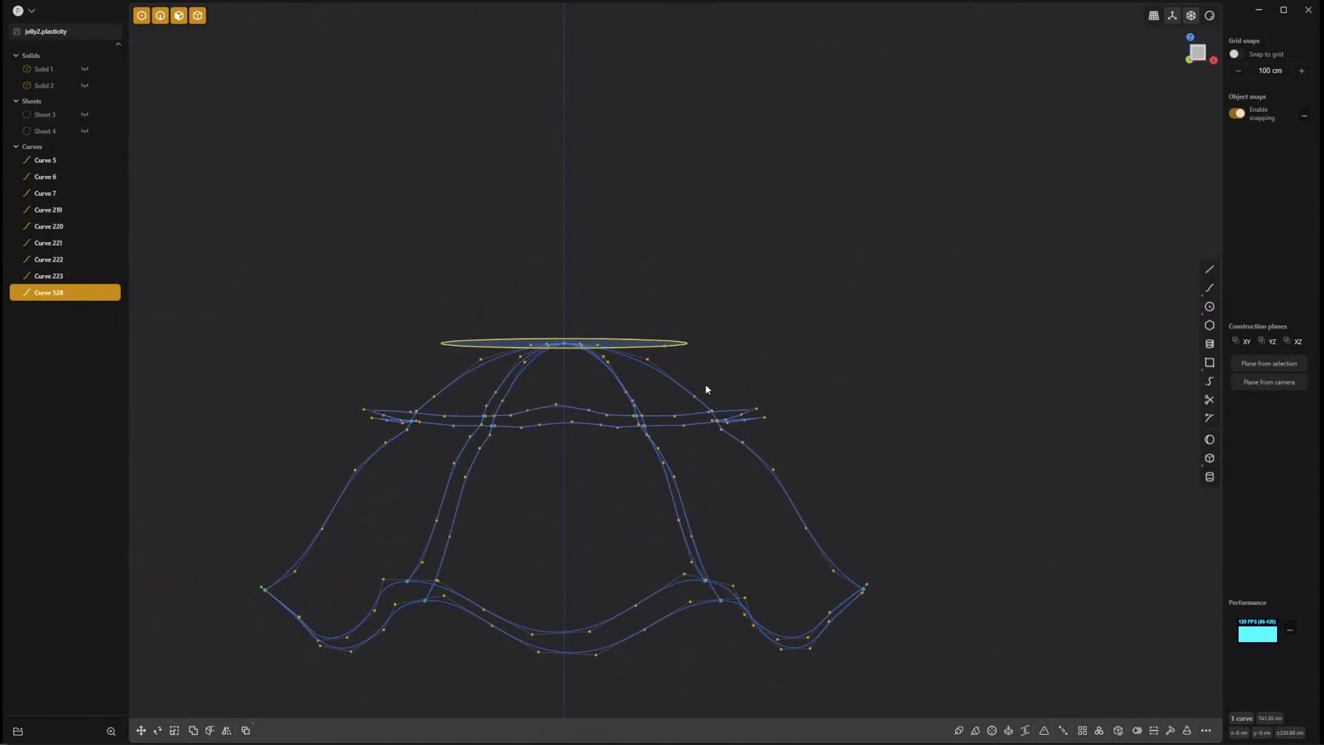
pyautogui.moveTo(696, 359); pyautogui.dragTo(699, 408, button='middle')
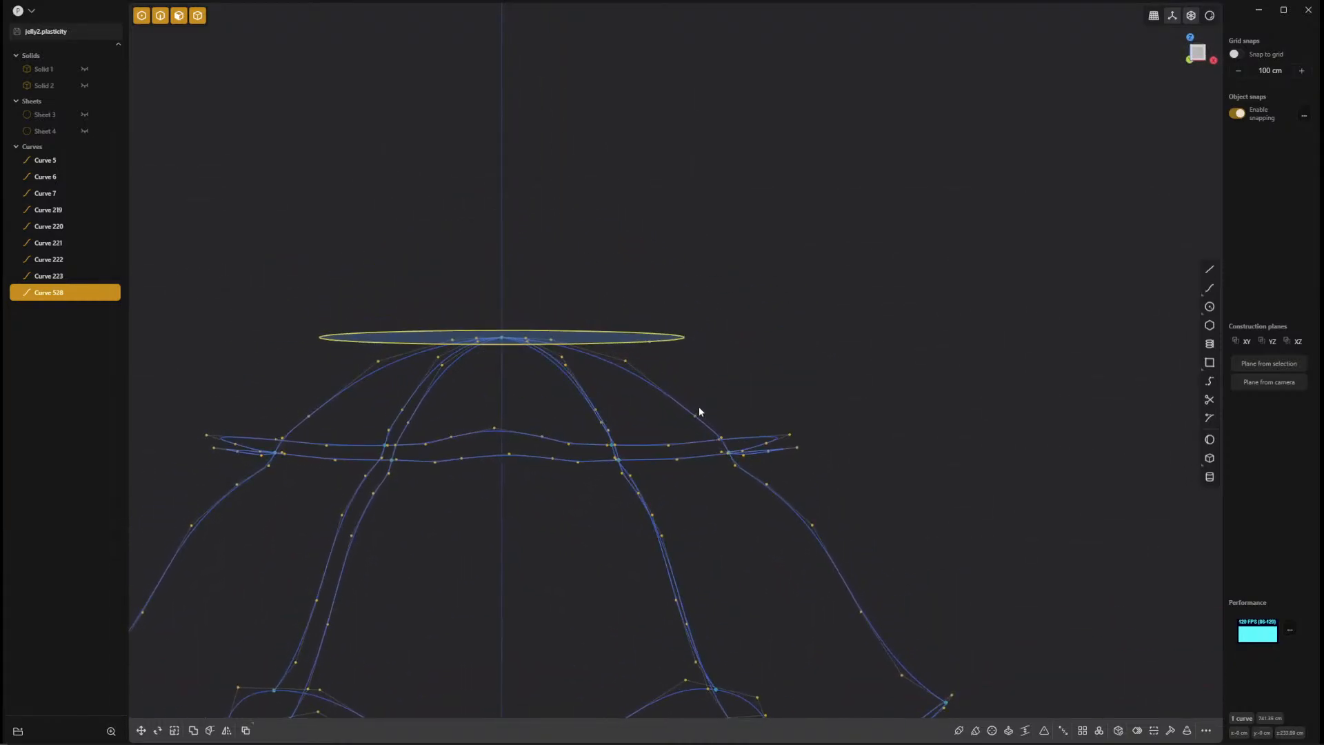
pyautogui.press('2')
pyautogui.press('g')
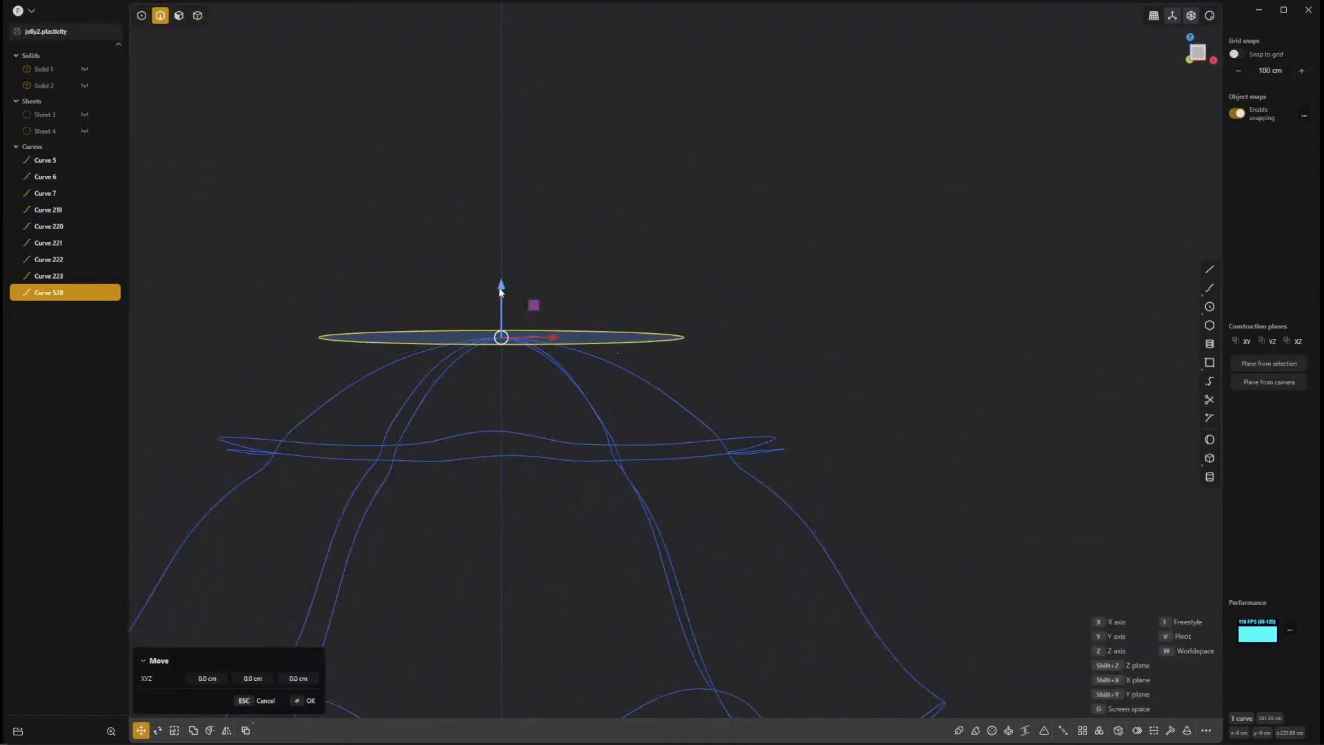
pyautogui.moveTo(502, 287); pyautogui.dragTo(506, 361)
pyautogui.moveTo(507, 362)
pyautogui.mouseDown(button='middle')
pyautogui.moveTo(451, 409)
pyautogui.moveTo(558, 425)
pyautogui.moveTo(598, 380)
pyautogui.moveTo(467, 384)
pyautogui.moveTo(515, 373)
pyautogui.mouseUp(button='middle')
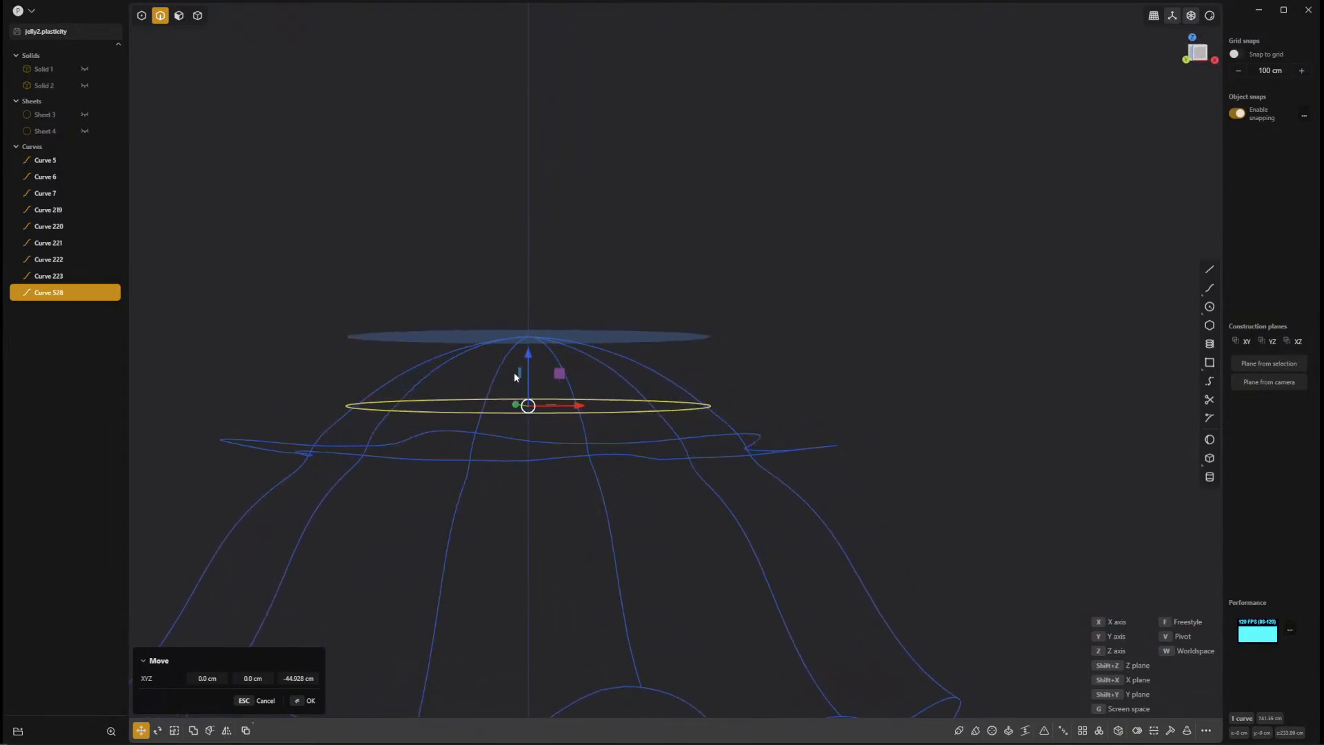
pyautogui.moveTo(527, 358); pyautogui.dragTo(548, 345)
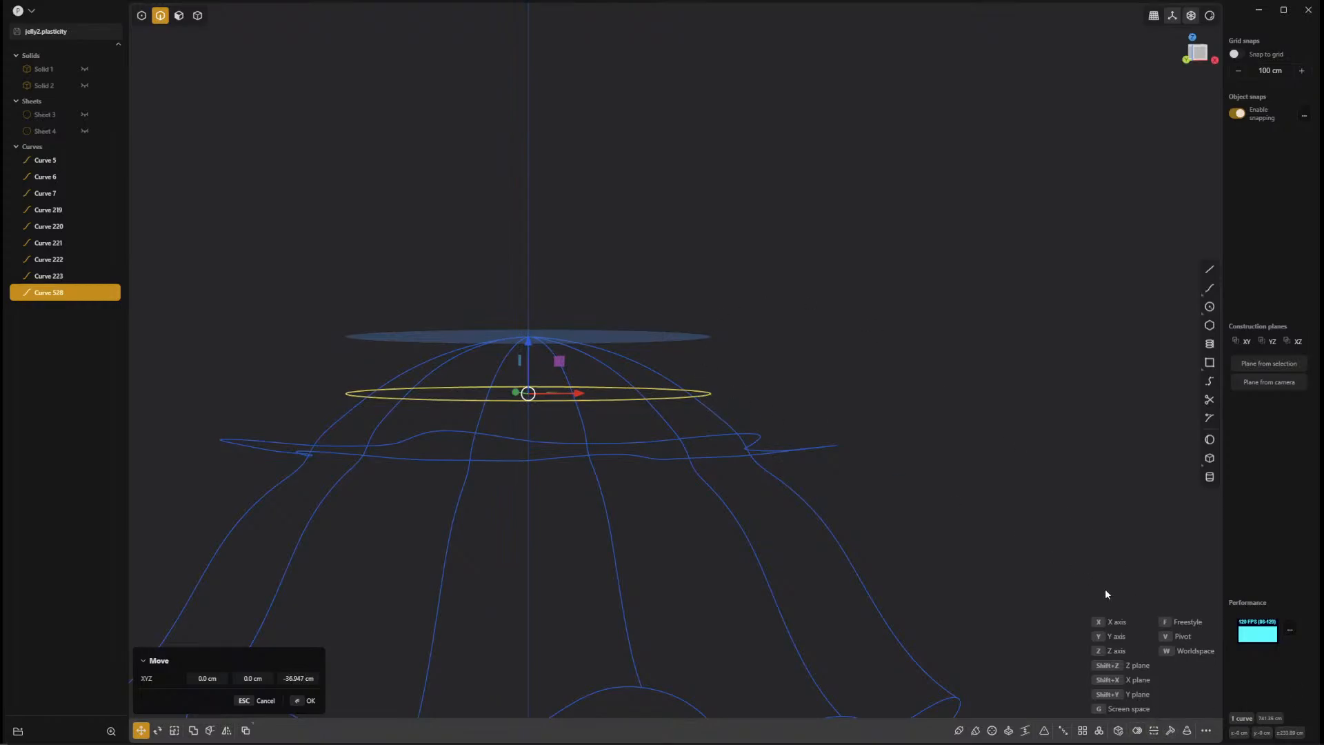
# Rebuild the circle by number of points, using 36 points.
pyautogui.click(1170, 730)
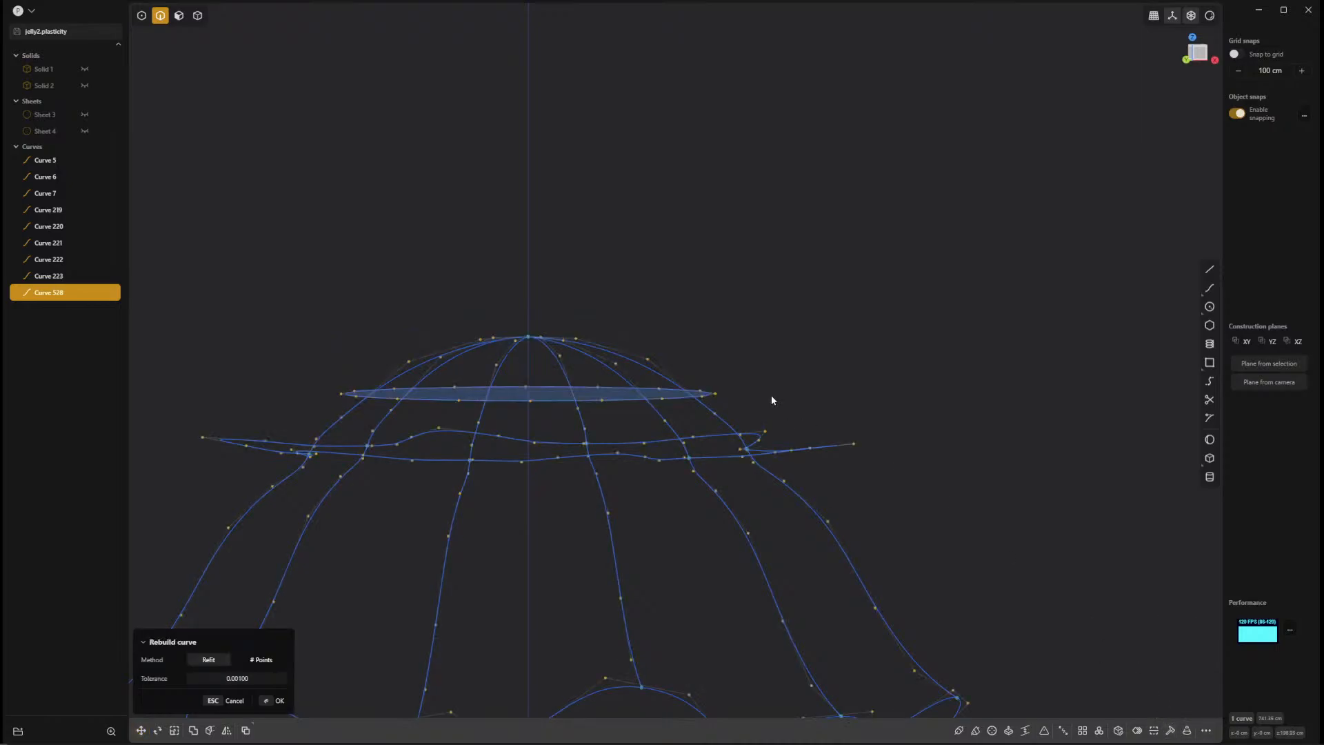
pyautogui.click(261, 659)
pyautogui.click(262, 678)
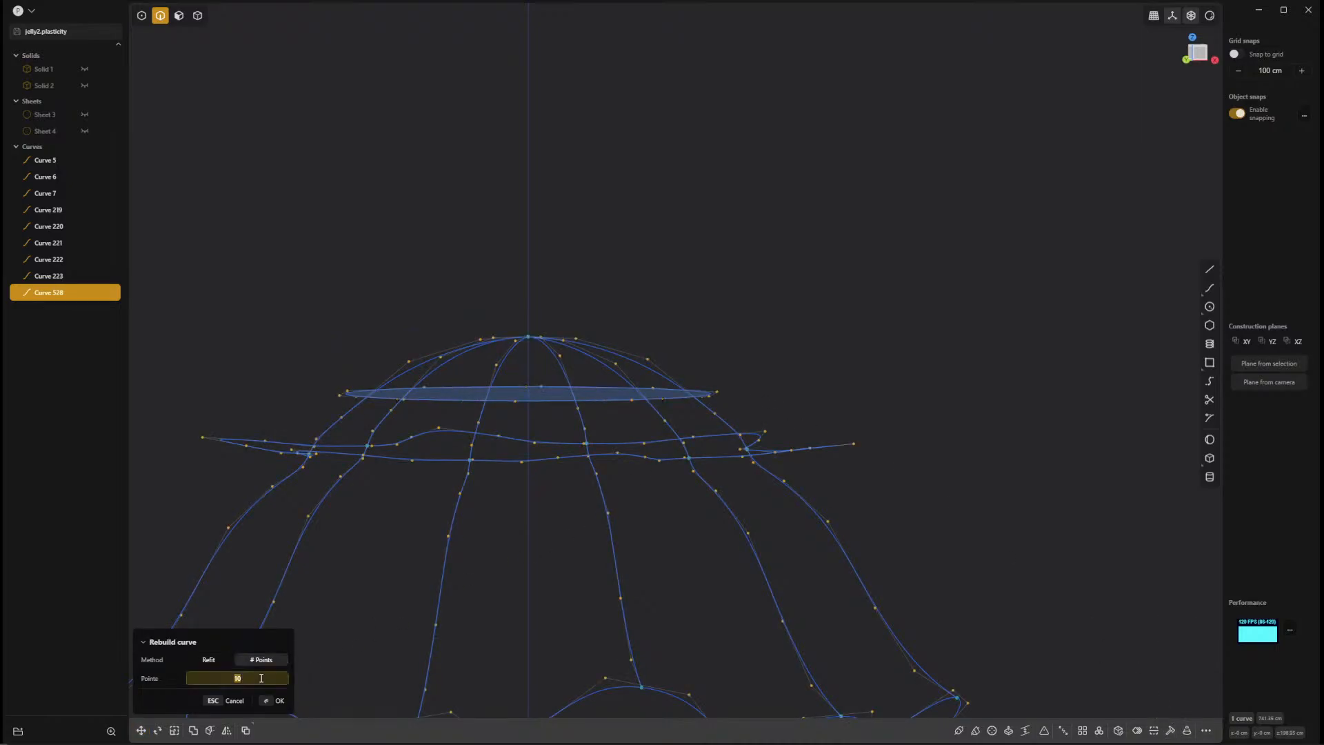
pyautogui.write('36')
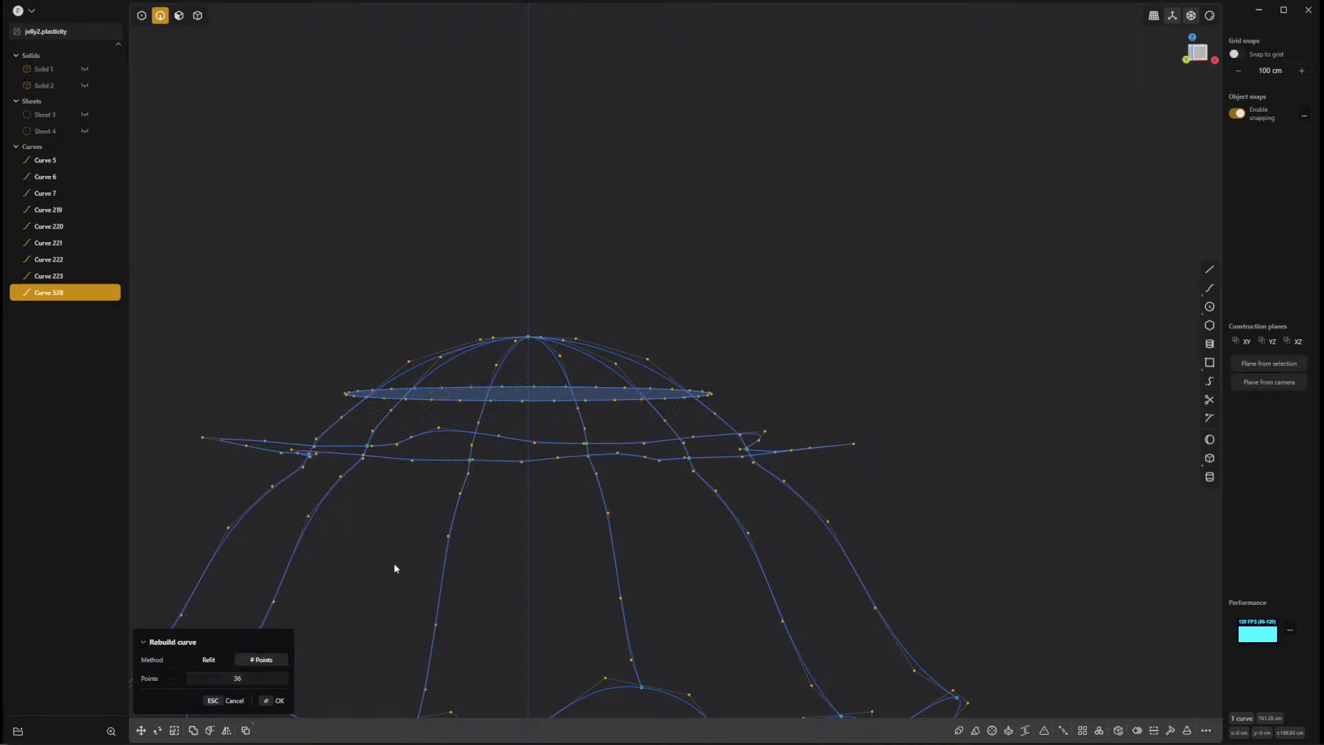
pyautogui.moveTo(396, 568); pyautogui.dragTo(609, 540, button='middle')
pyautogui.moveTo(603, 606); pyautogui.dragTo(440, 607, button='middle')
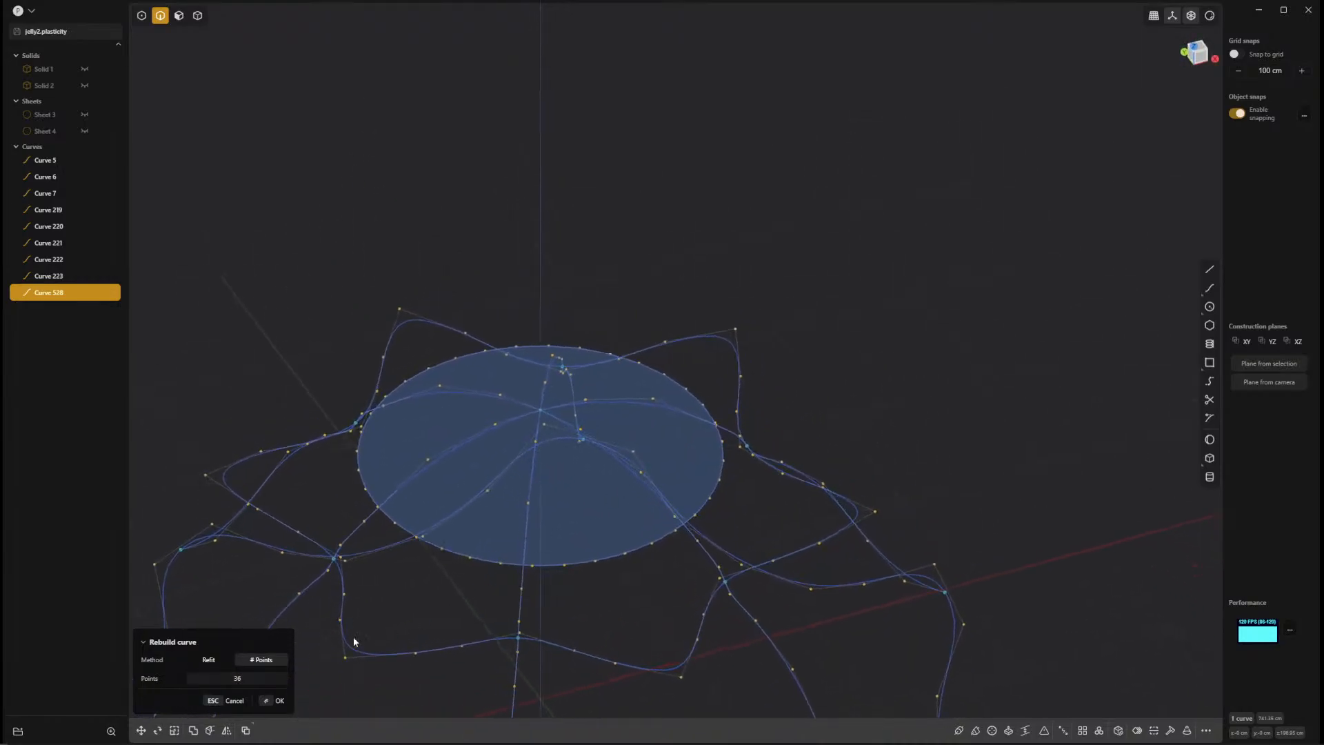
pyautogui.press('Return')
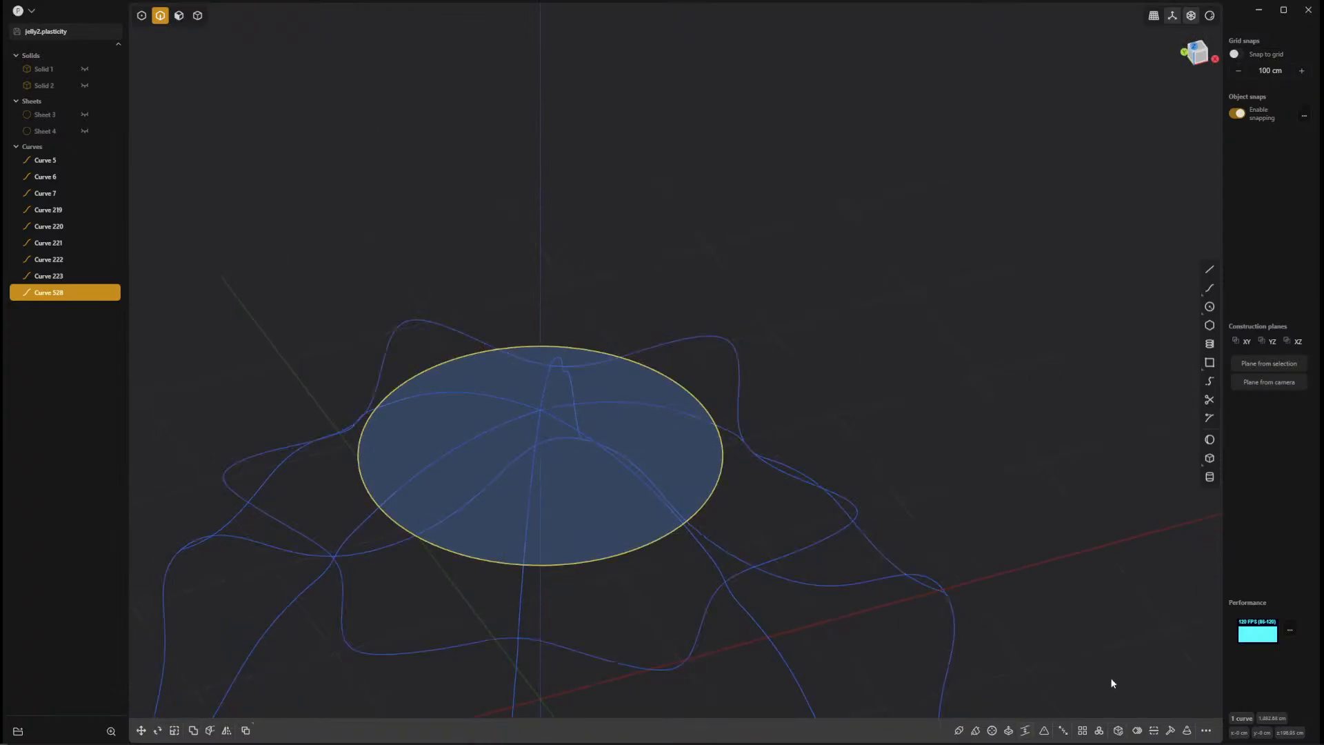
# Select a radial seam curve and examine from several angles how closely the seam curves meet the circle.
pyautogui.moveTo(1054, 593); pyautogui.dragTo(1048, 547, button='middle')
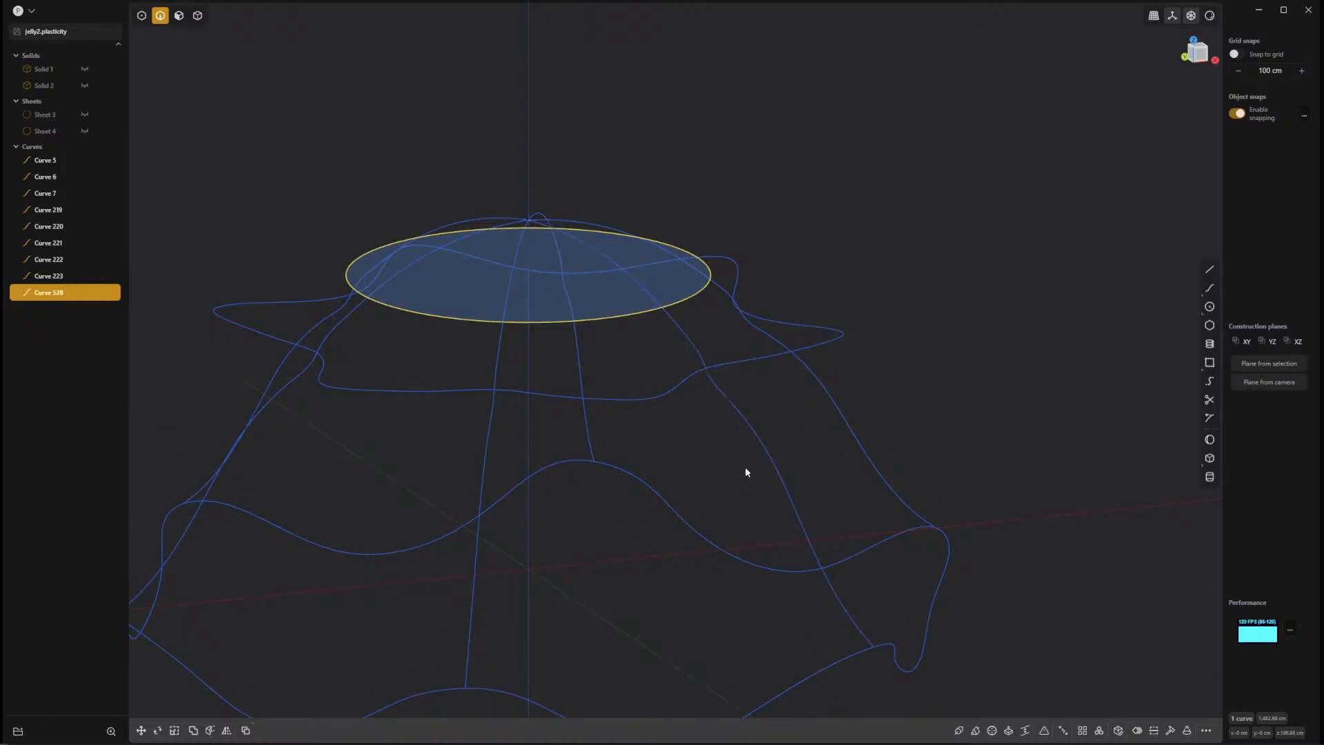
pyautogui.moveTo(740, 449); pyautogui.dragTo(768, 448)
pyautogui.click(770, 445)
pyautogui.moveTo(751, 456); pyautogui.dragTo(773, 451, button='middle')
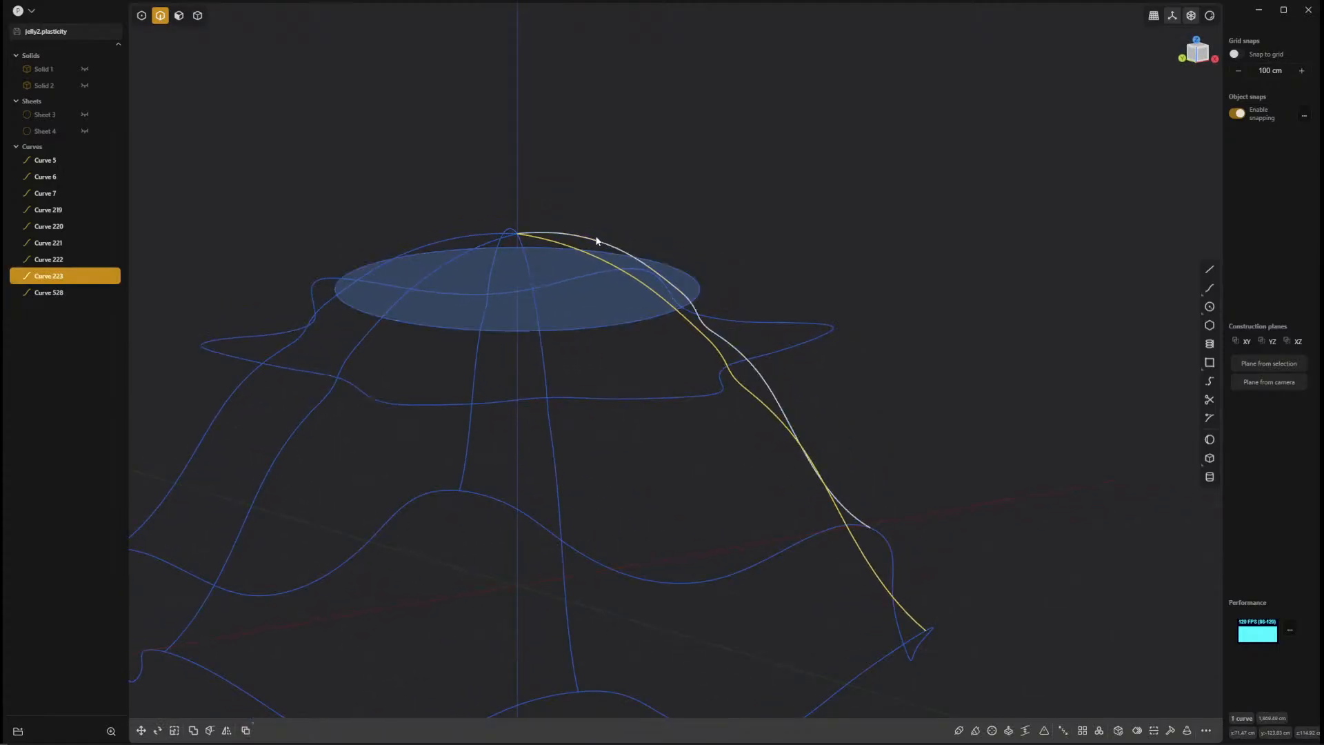
pyautogui.moveTo(759, 520); pyautogui.dragTo(723, 484, button='middle')
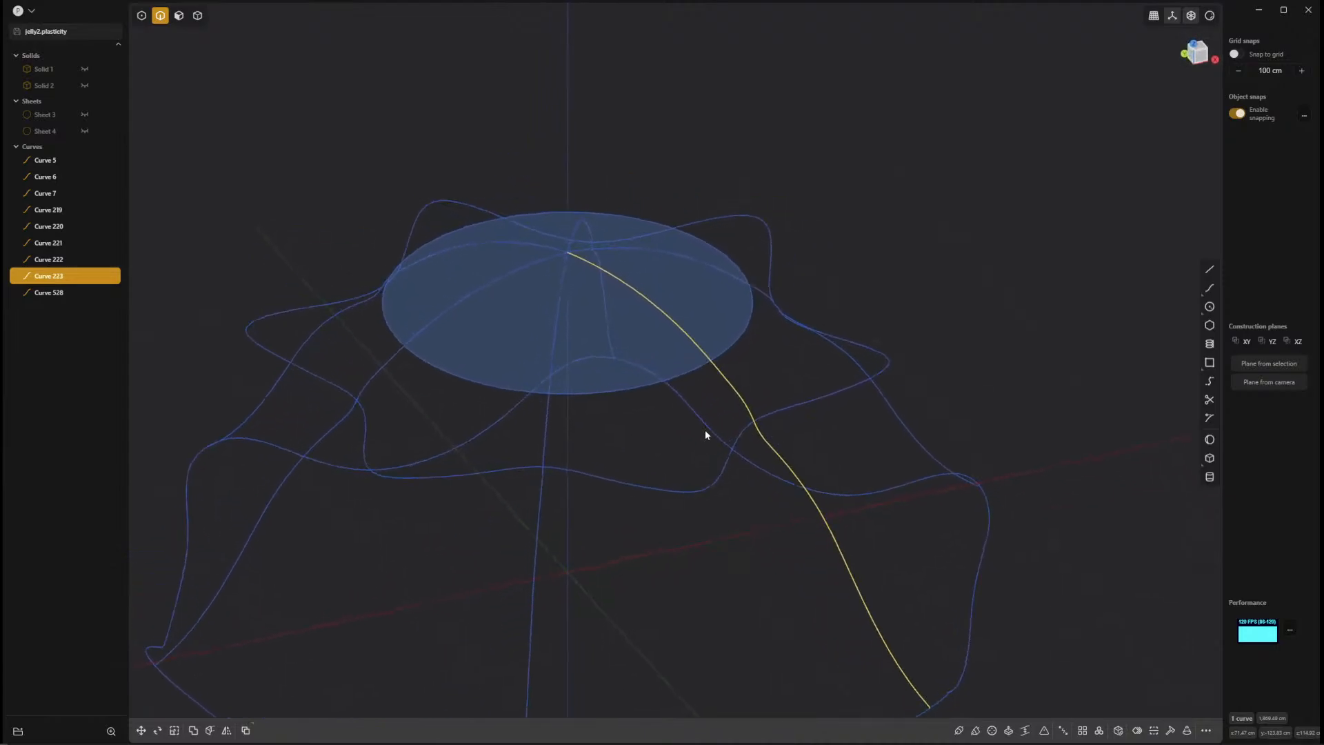
pyautogui.scroll(5, 705, 434)
pyautogui.keyDown('shift'); pyautogui.moveTo(667, 403); pyautogui.dragTo(780, 382, button='middle'); pyautogui.keyUp('shift')
pyautogui.click(826, 239)
pyautogui.click(982, 245)
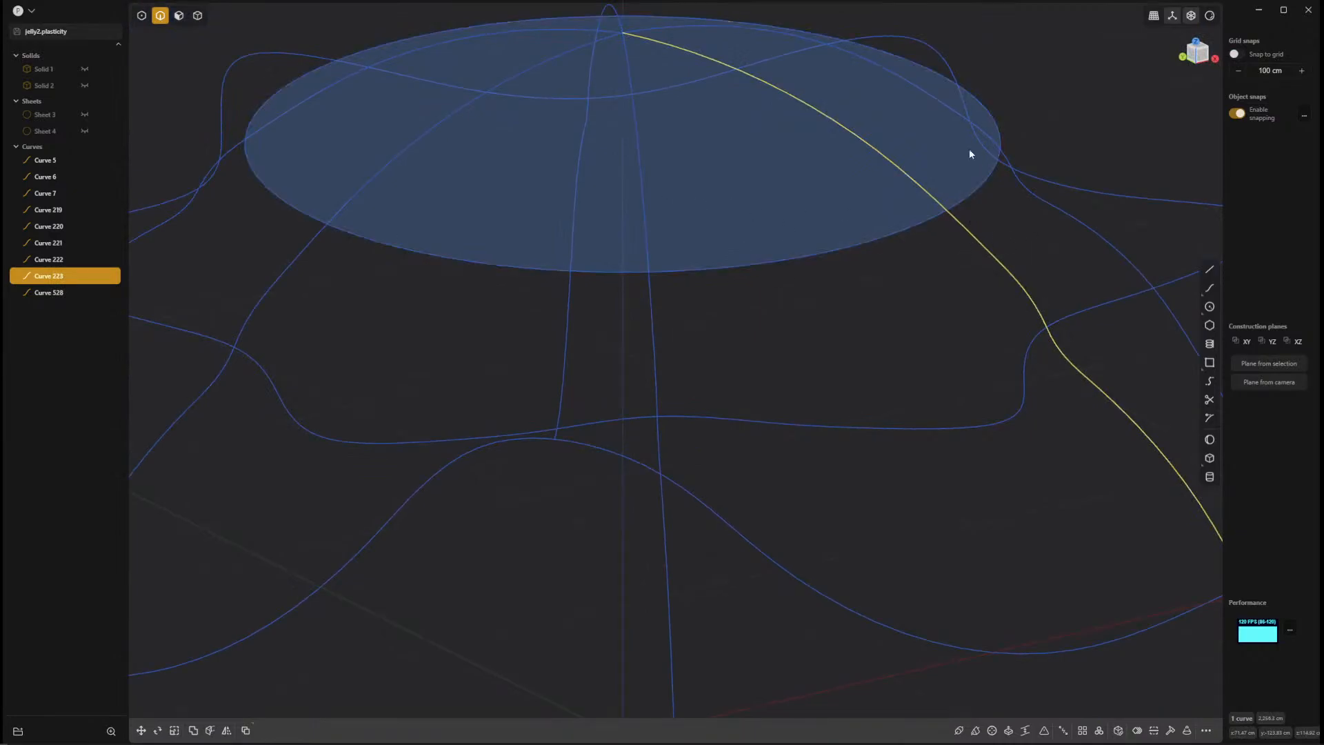
pyautogui.moveTo(970, 150); pyautogui.dragTo(1023, 249, button='middle')
pyautogui.moveTo(807, 240); pyautogui.dragTo(699, 376, button='middle')
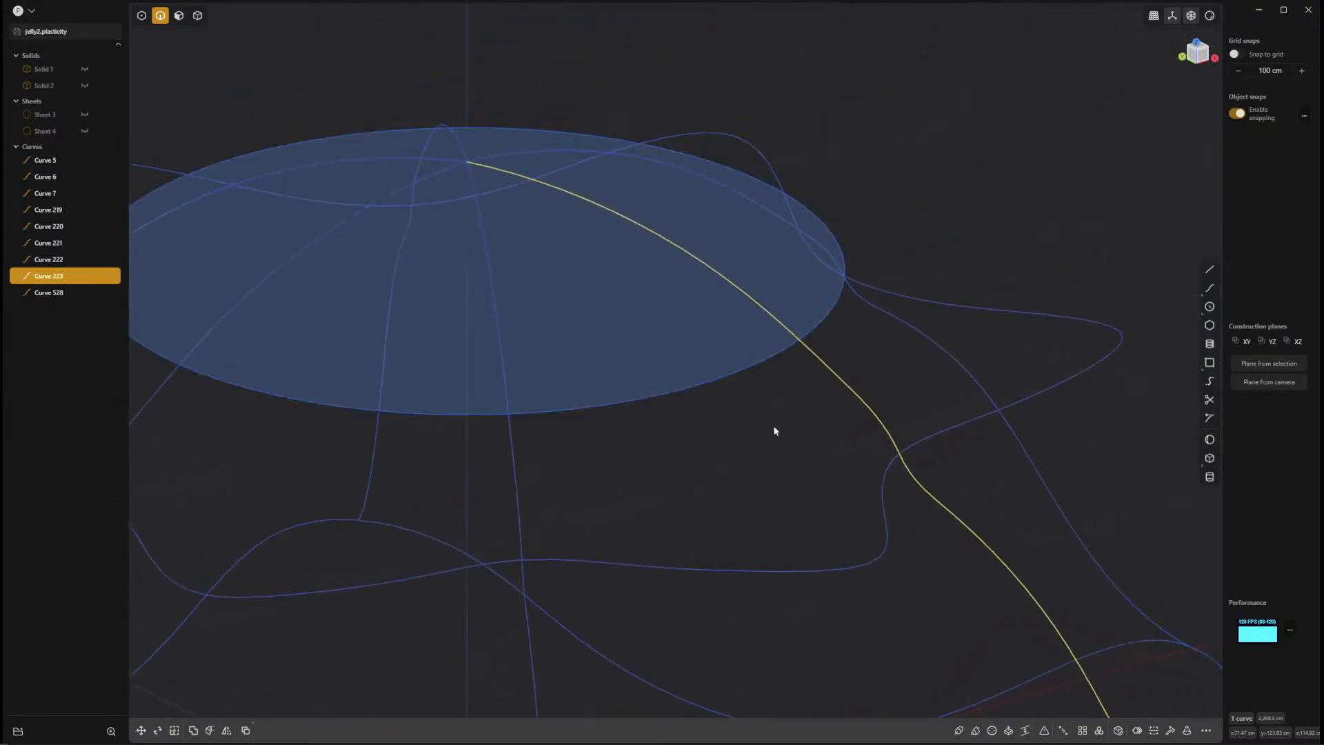
pyautogui.scroll(-5, 718, 376)
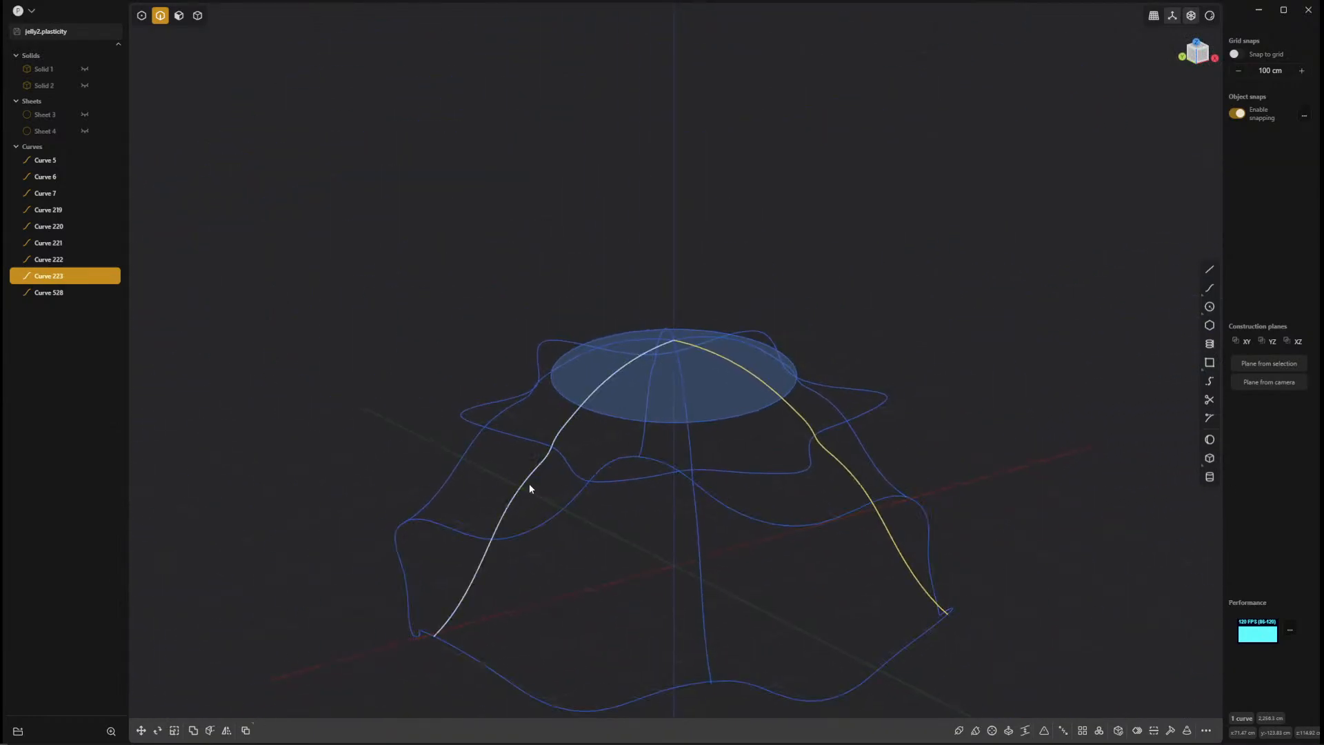
pyautogui.moveTo(529, 488); pyautogui.dragTo(595, 549, button='middle')
pyautogui.scroll(5, 832, 441)
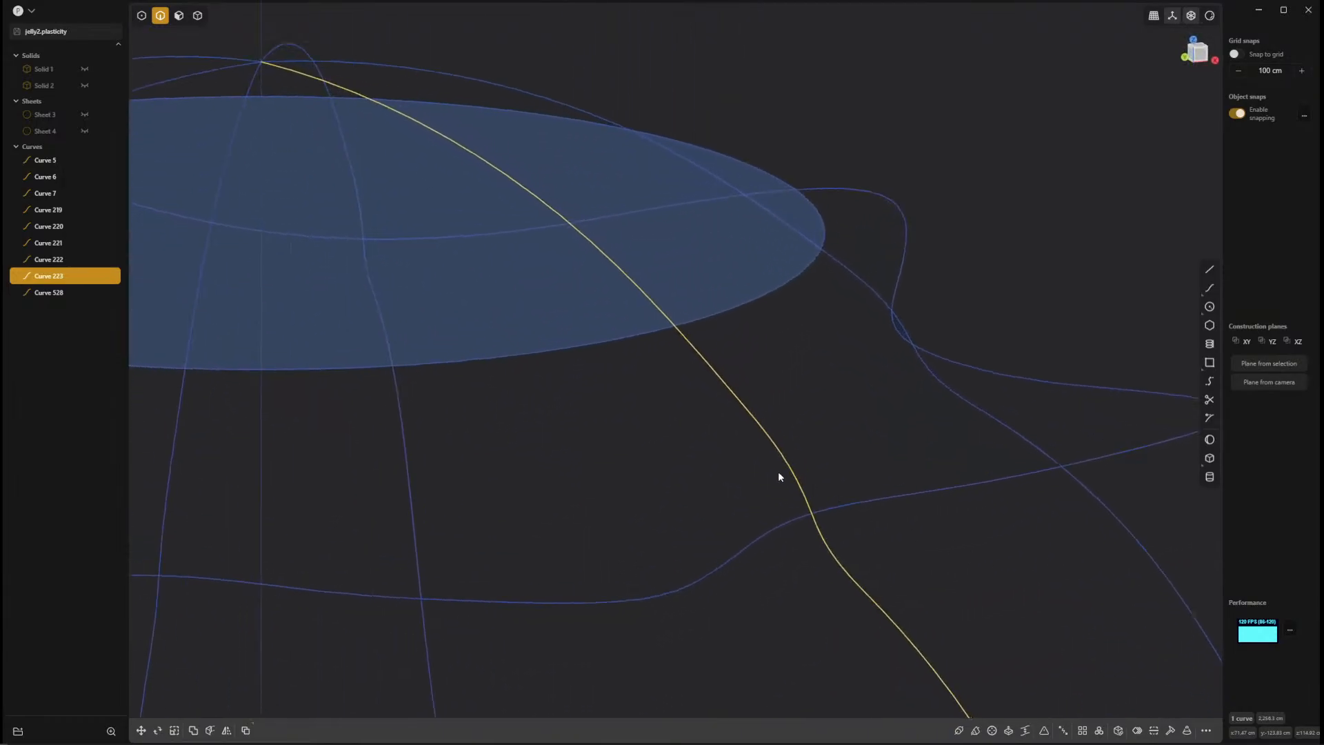
# Inspect the control points of the circle, the loops and the seam curves, and clear the selection.
pyautogui.press('1')
pyautogui.moveTo(695, 440)
pyautogui.mouseDown(button='middle')
pyautogui.moveTo(789, 443)
pyautogui.moveTo(721, 437)
pyautogui.mouseUp(button='middle')
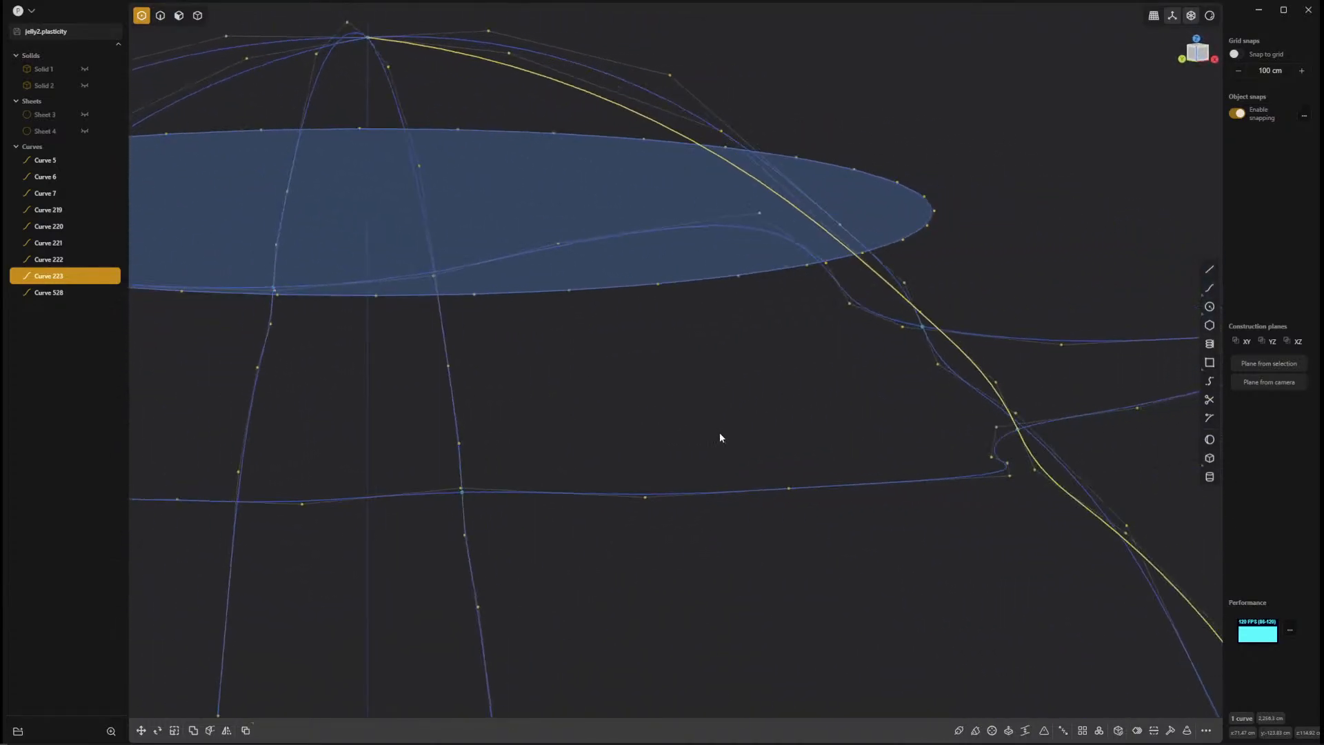
pyautogui.scroll(-10, 720, 438)
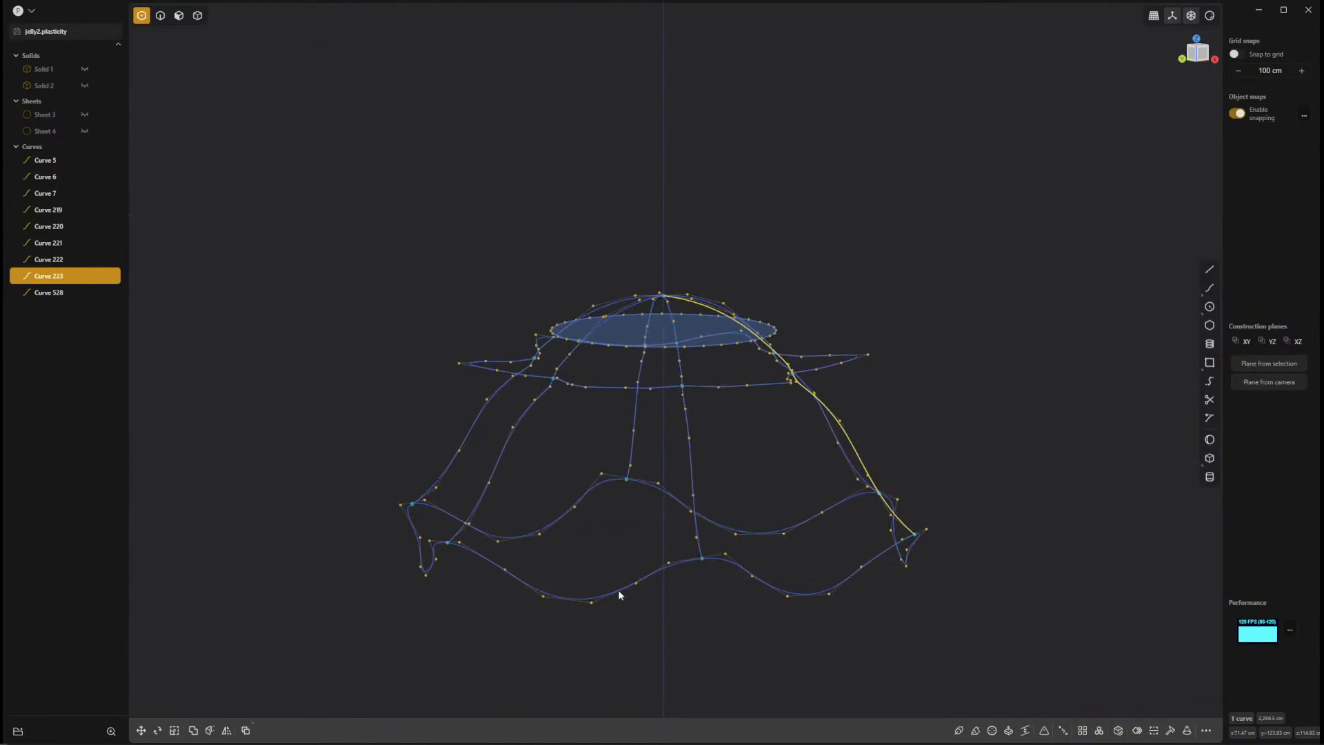
pyautogui.press('Escape')
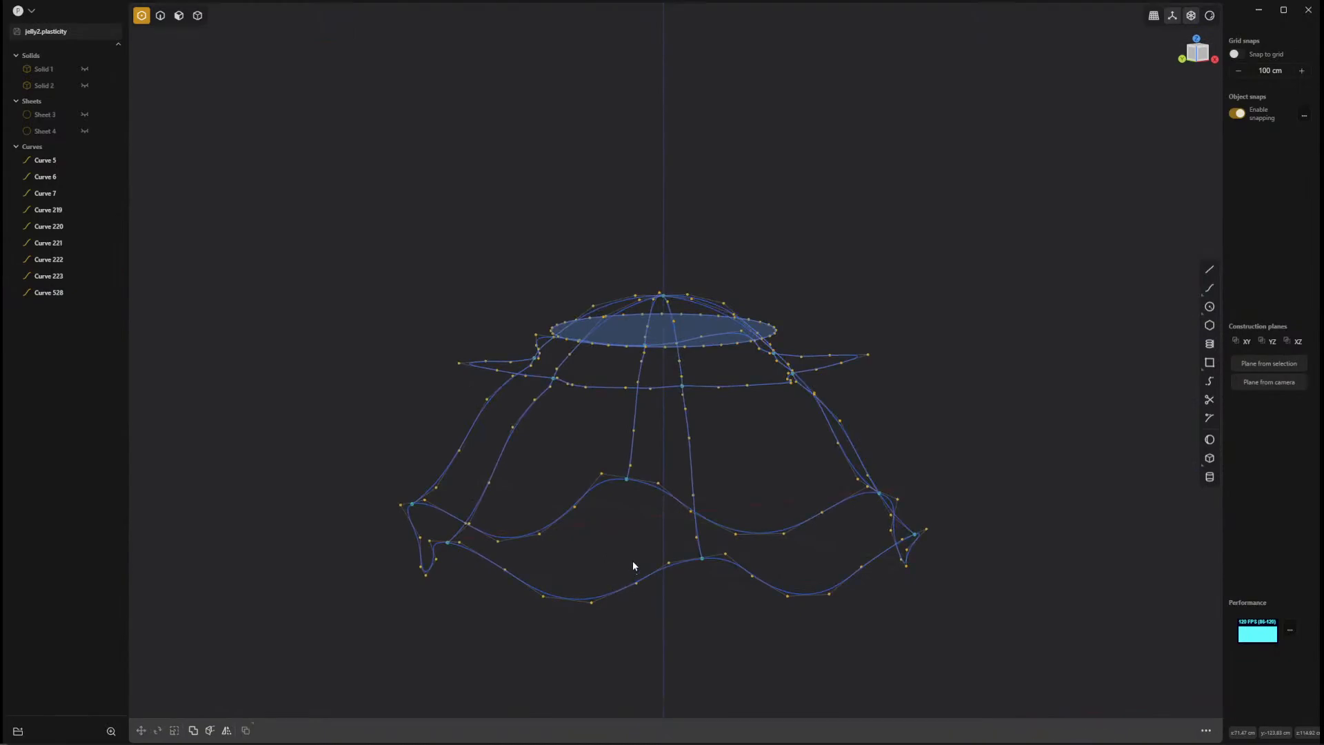
# Select the wavy bottom loop, the crease loop and the circle as edges, and start a loft through them.
pyautogui.press('2')
pyautogui.click(636, 580)
pyautogui.keyDown('shift'); pyautogui.click(662, 387); pyautogui.keyUp('shift')
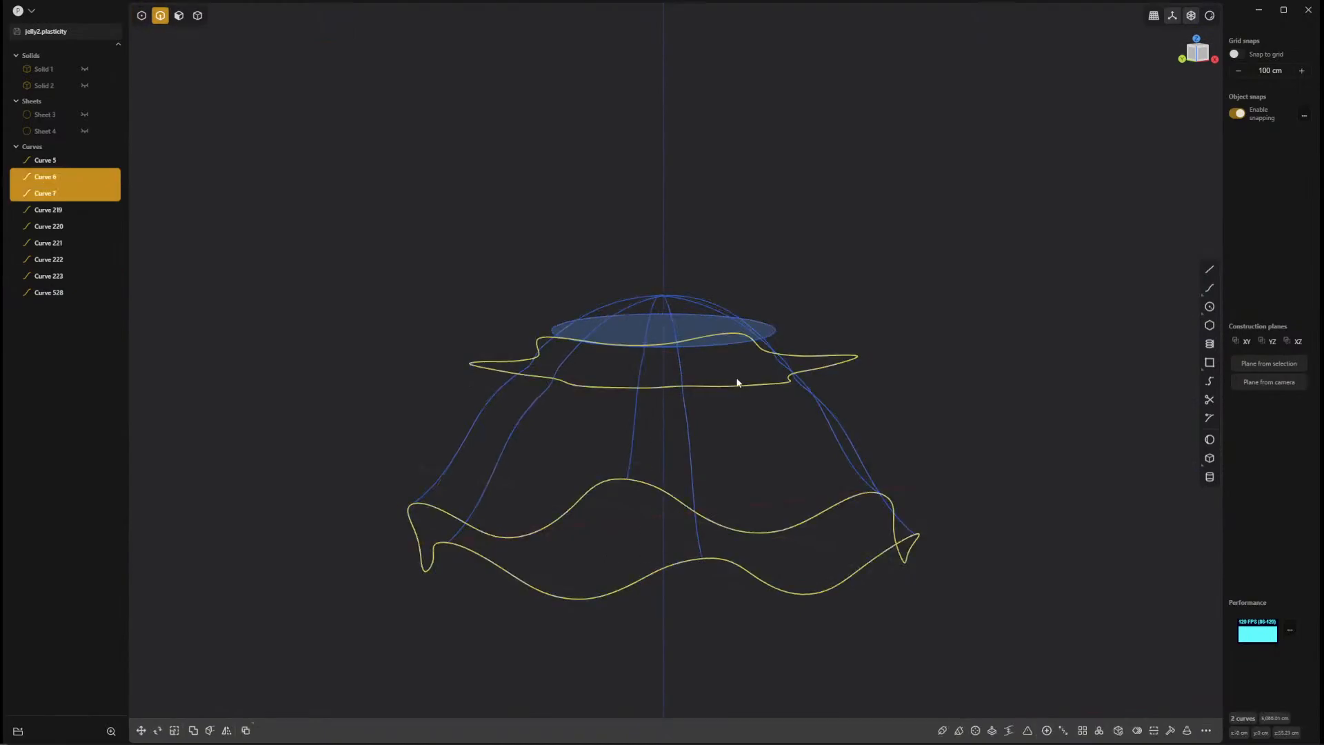
pyautogui.moveTo(736, 381); pyautogui.dragTo(735, 429, button='middle')
pyautogui.keyDown('shift'); pyautogui.click(724, 332); pyautogui.keyUp('shift')
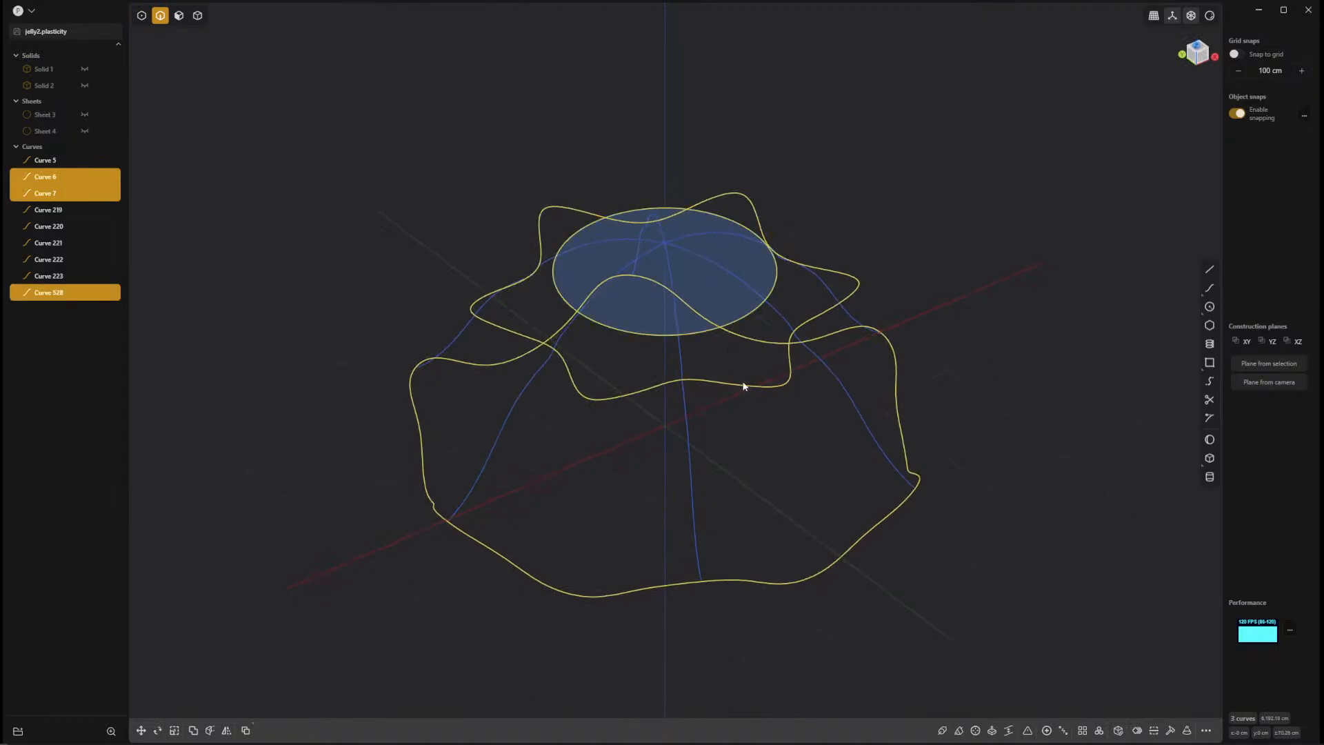
pyautogui.press('l')
# Try to use the six radial seam curves as guides for the loft, inspect the curves, and cancel the command.
pyautogui.moveTo(737, 466); pyautogui.dragTo(887, 536, button='middle')
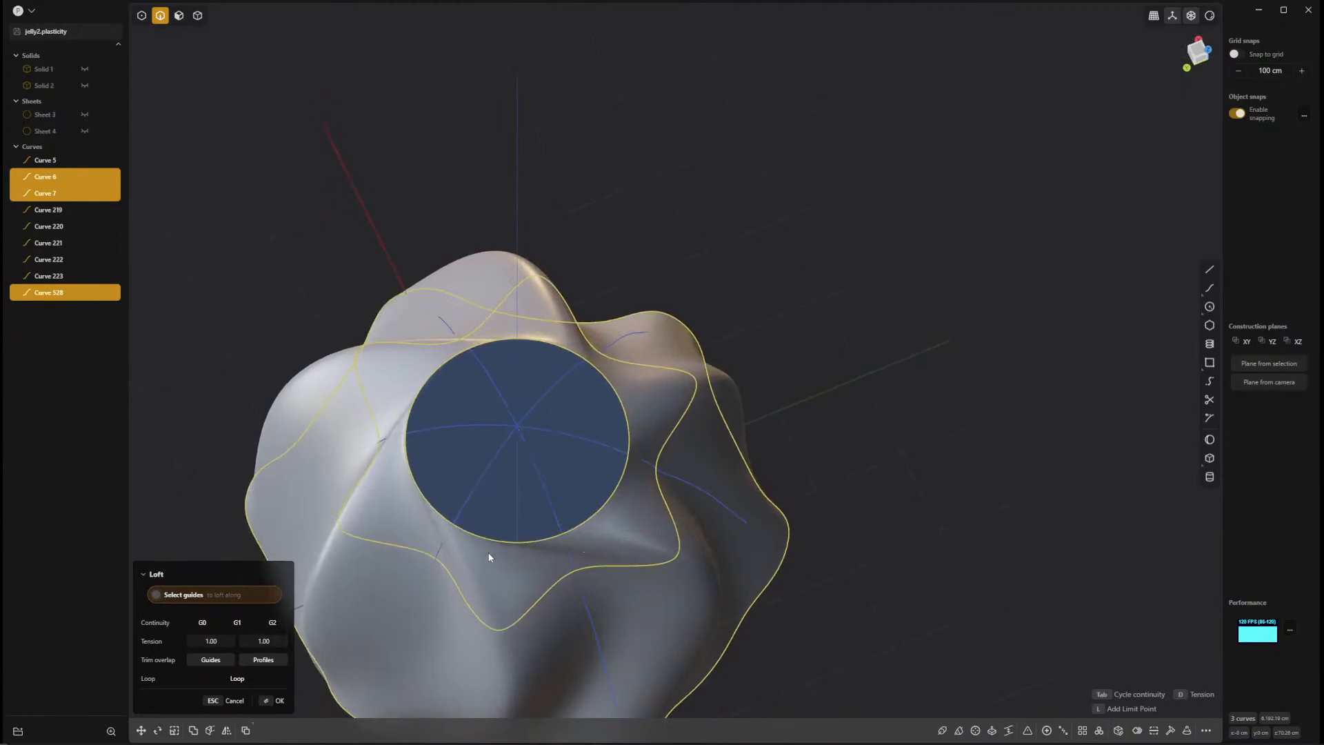
pyautogui.click(593, 626)
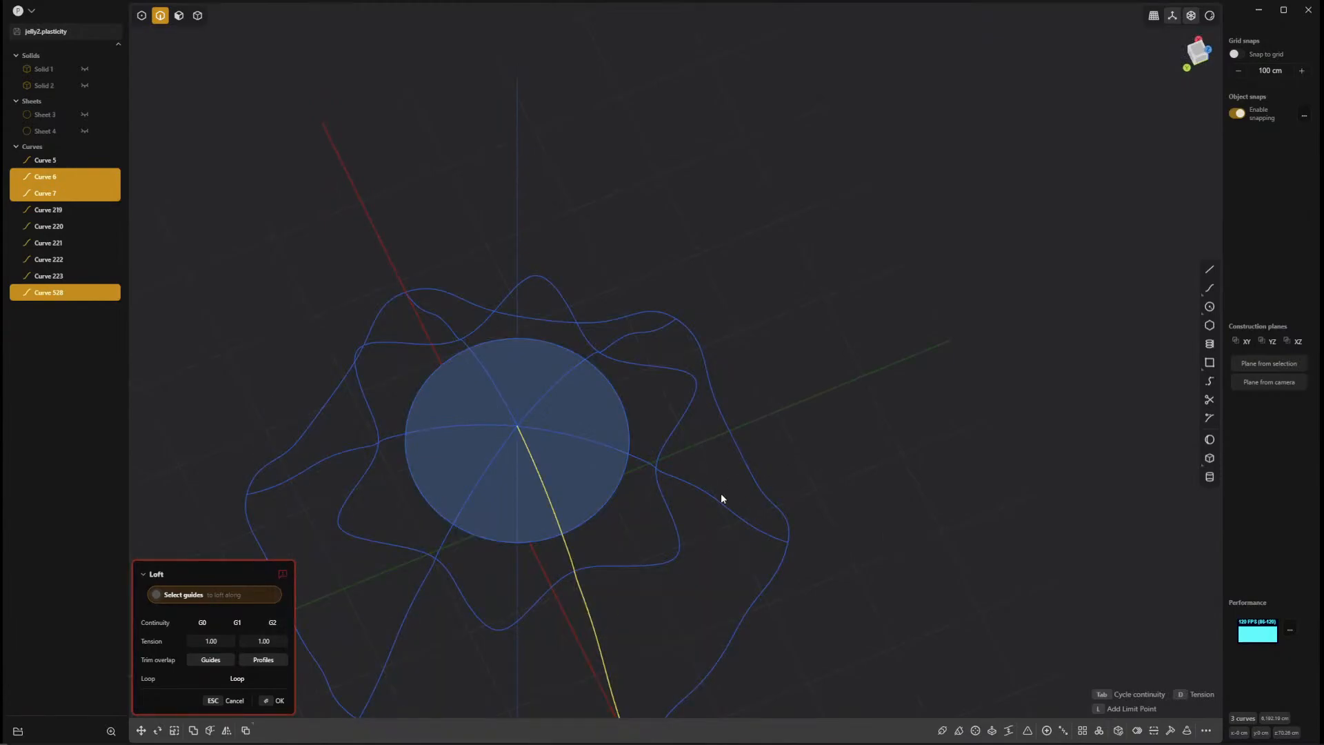
pyautogui.click(620, 347)
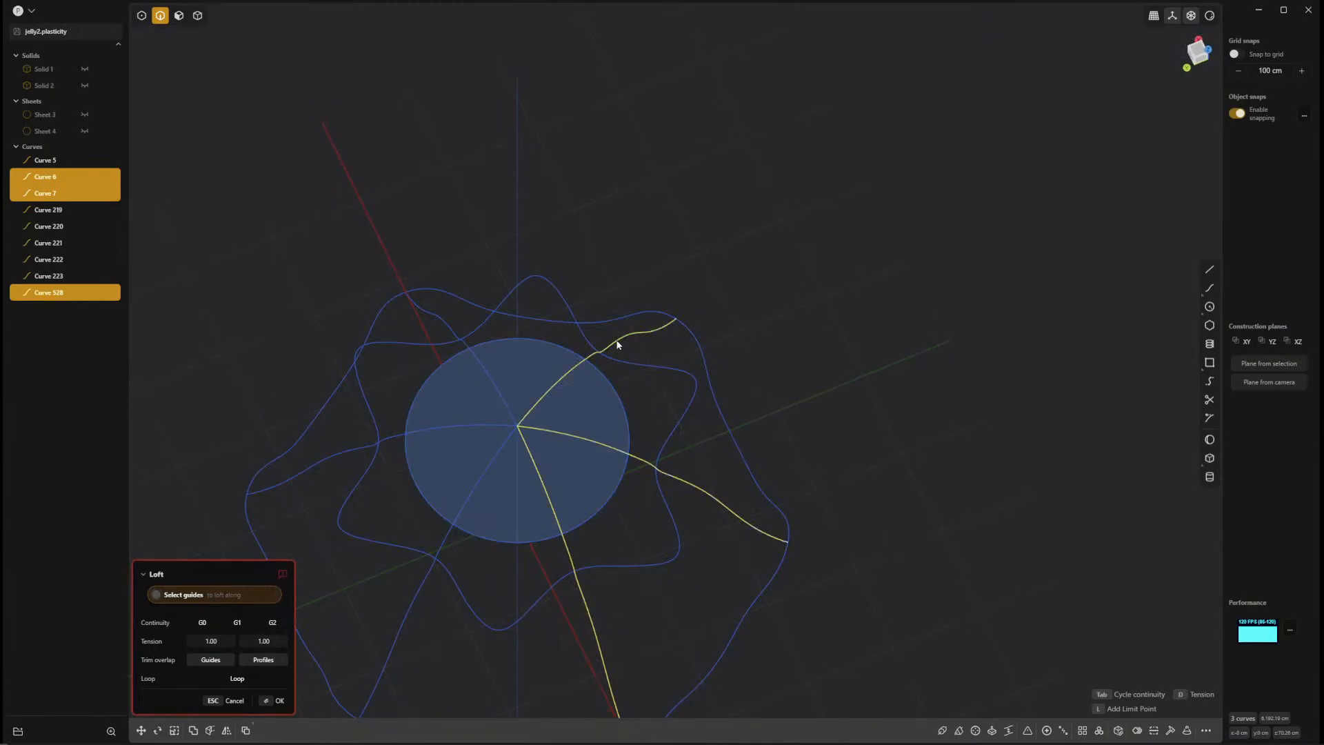
pyautogui.click(443, 319)
pyautogui.click(330, 457)
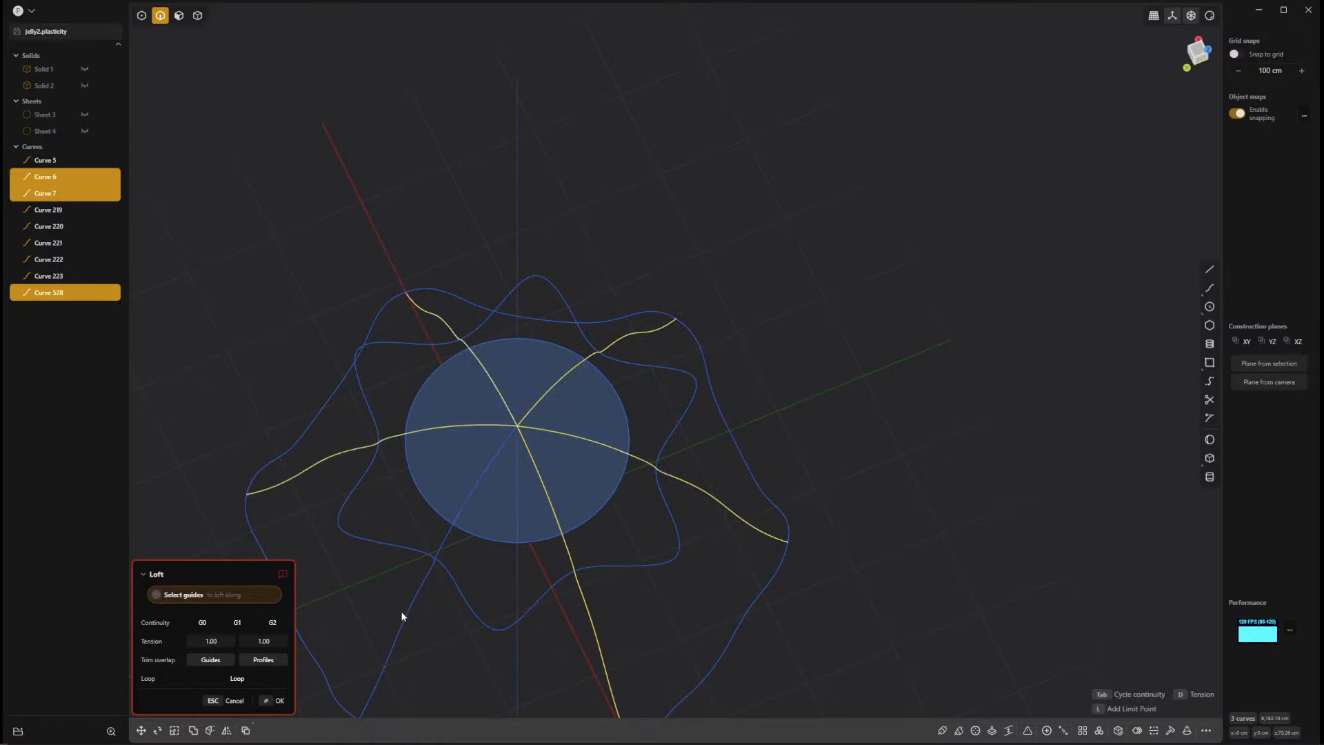
pyautogui.moveTo(618, 603); pyautogui.dragTo(858, 468, button='middle')
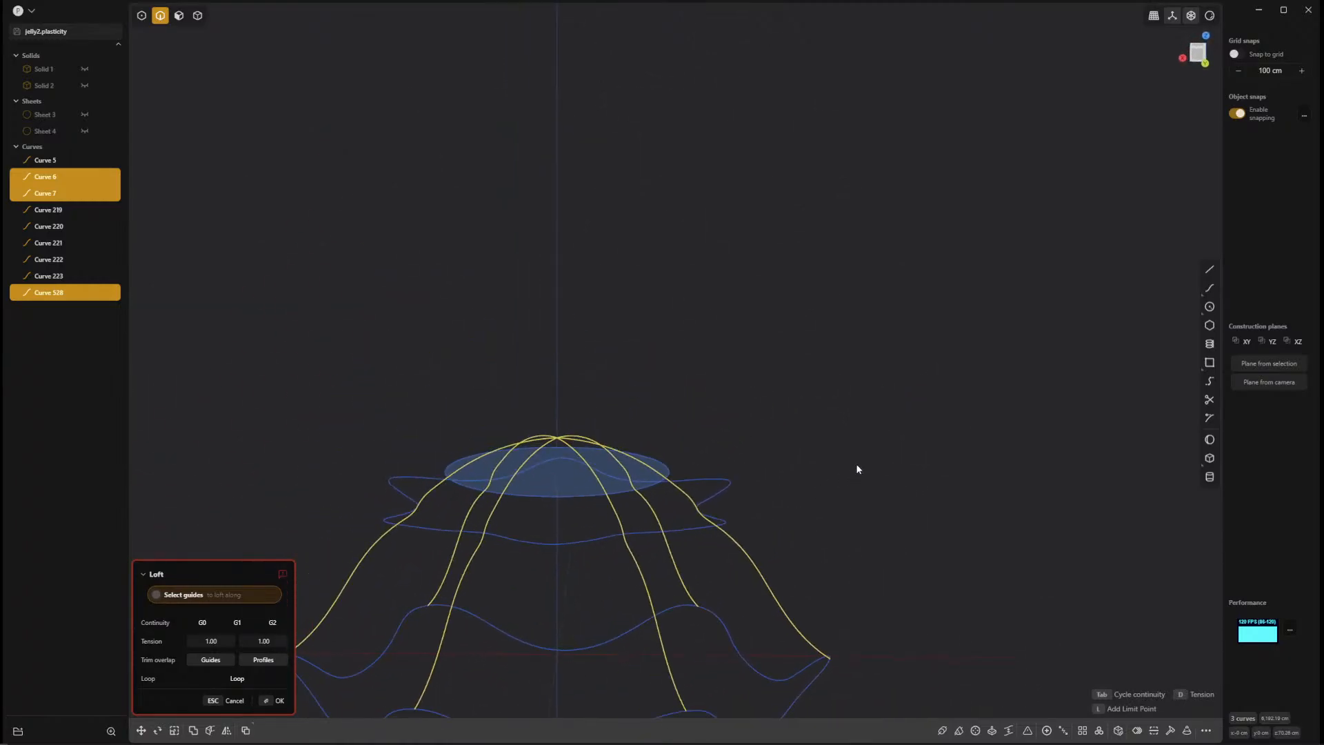
pyautogui.scroll(10, 771, 565)
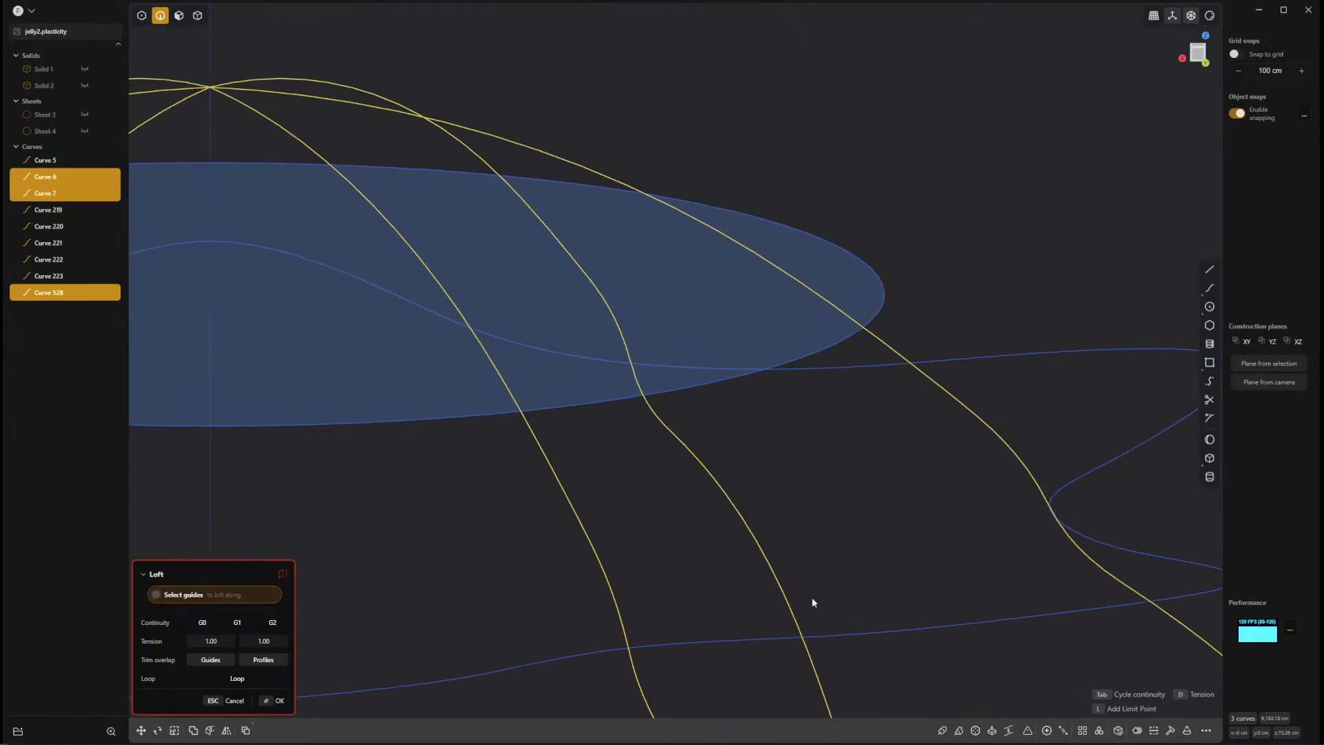
pyautogui.scroll(-10, 813, 598)
pyautogui.moveTo(746, 524); pyautogui.dragTo(772, 483, button='middle')
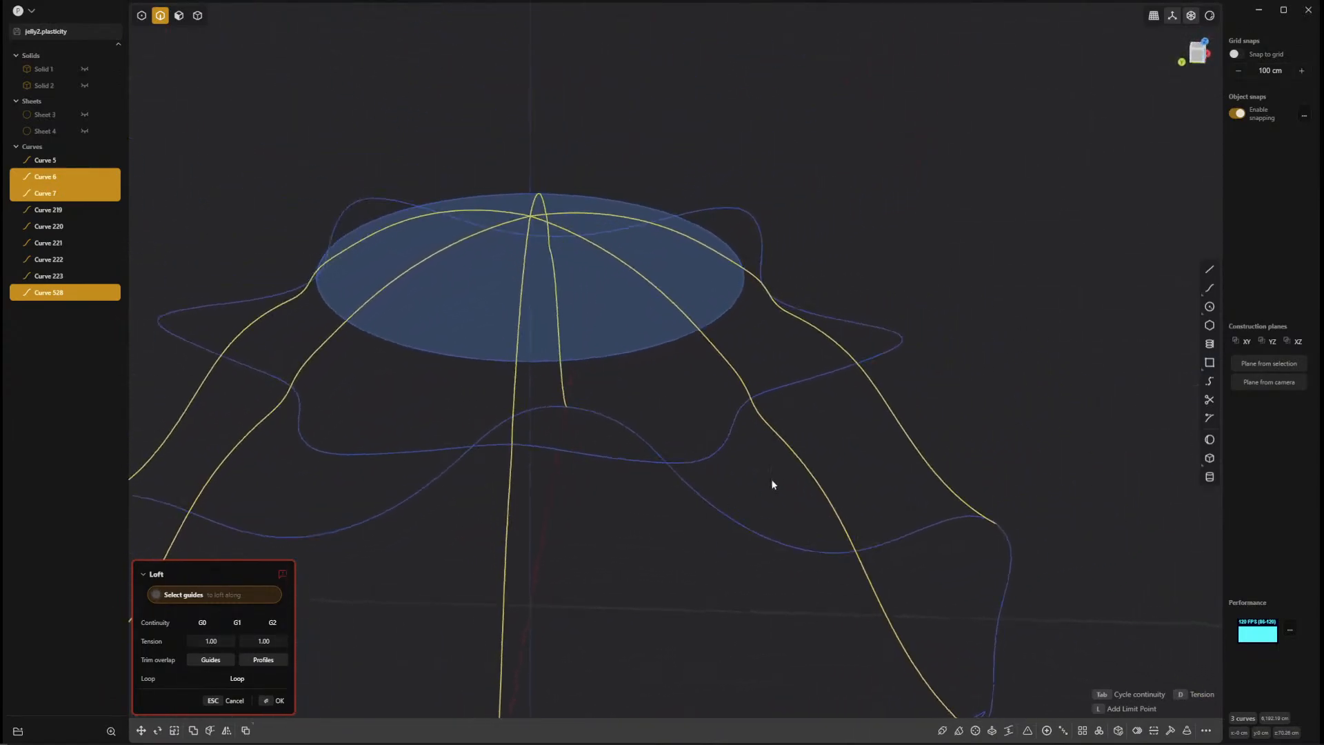
pyautogui.press('Escape')
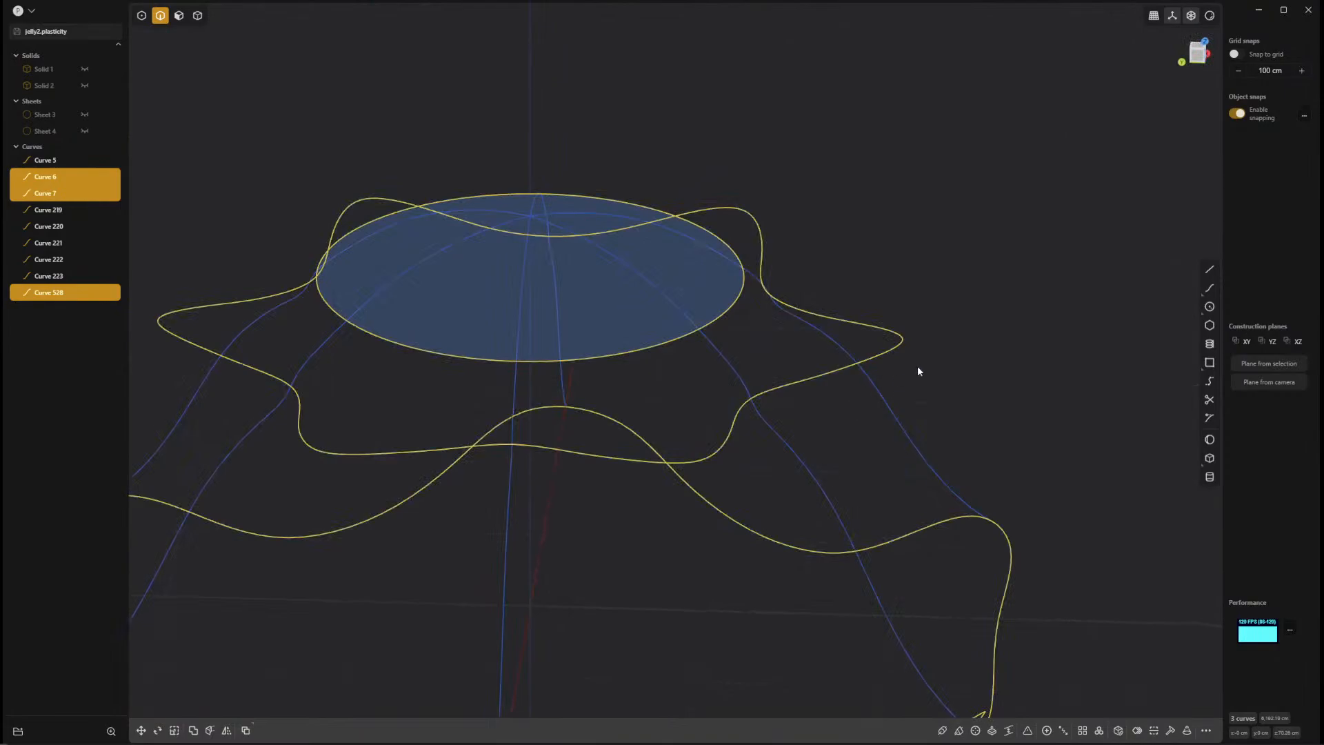
# Loft the bottom loop, crease loop and circle without guides, checking the Loop option and the surface from several angles.
pyautogui.moveTo(917, 366); pyautogui.dragTo(723, 395, button='middle')
pyautogui.press('l')
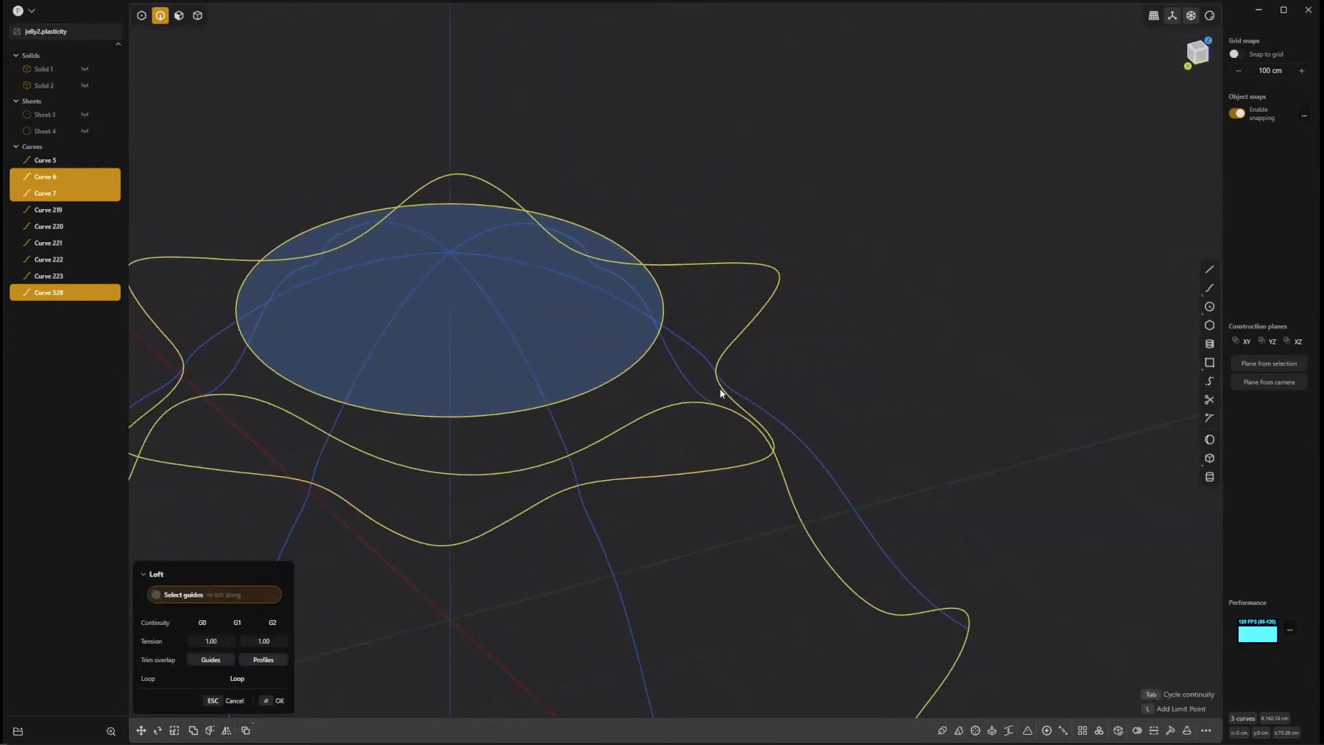
pyautogui.scroll(-3, 698, 538)
pyautogui.moveTo(674, 536); pyautogui.dragTo(626, 445, button='middle')
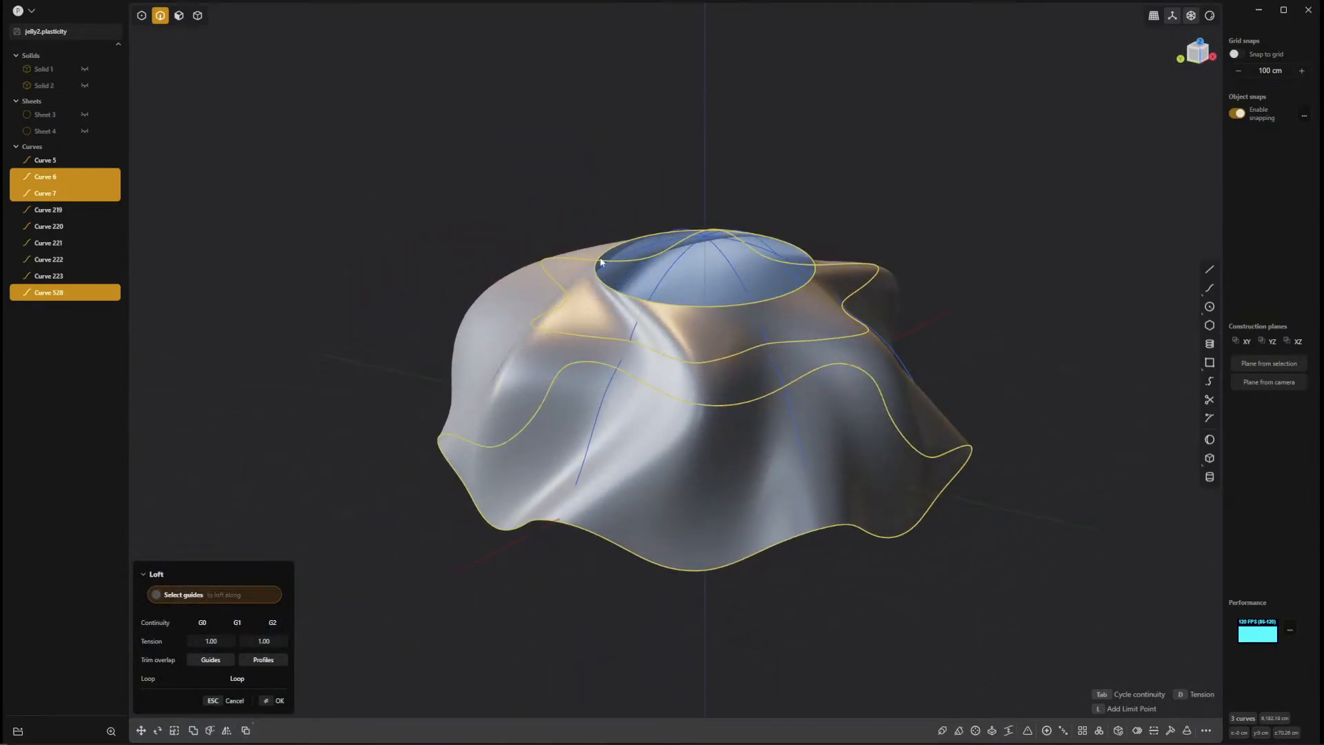
pyautogui.moveTo(889, 317); pyautogui.dragTo(602, 493, button='middle')
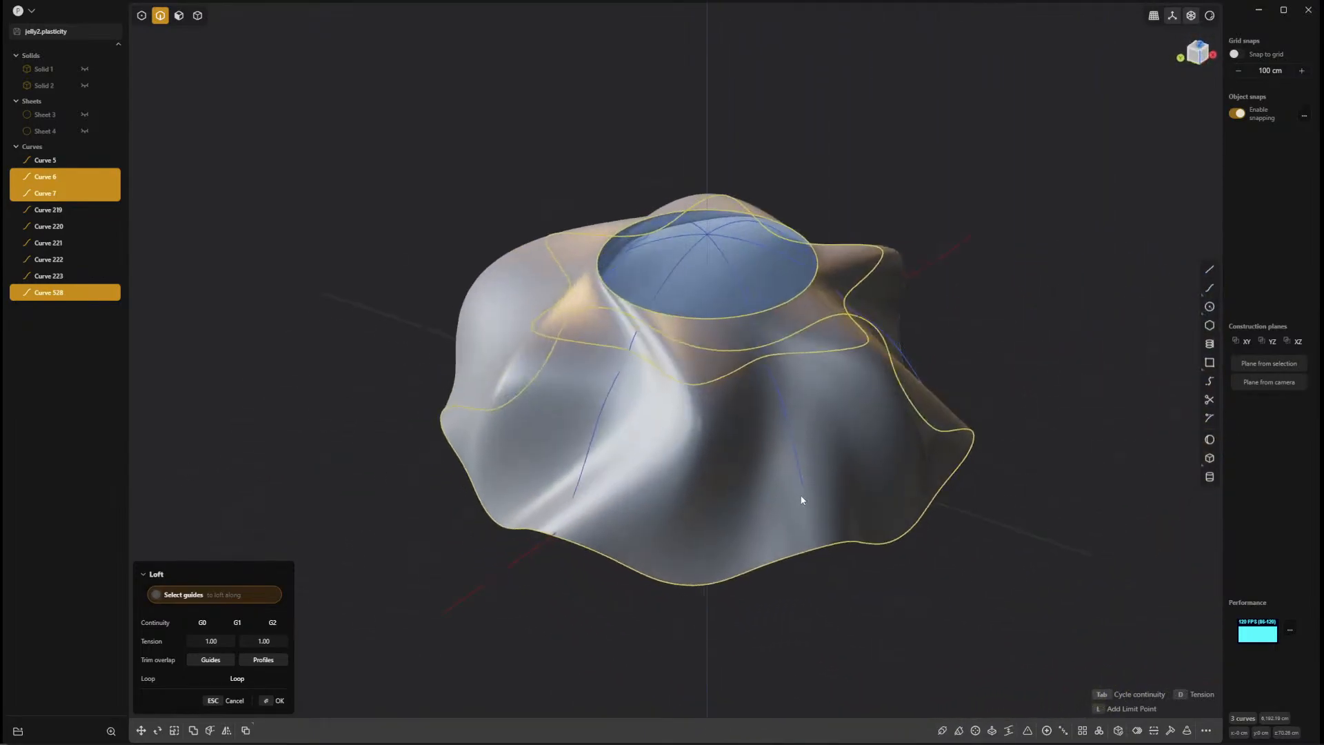
pyautogui.moveTo(802, 499); pyautogui.dragTo(630, 554, button='middle')
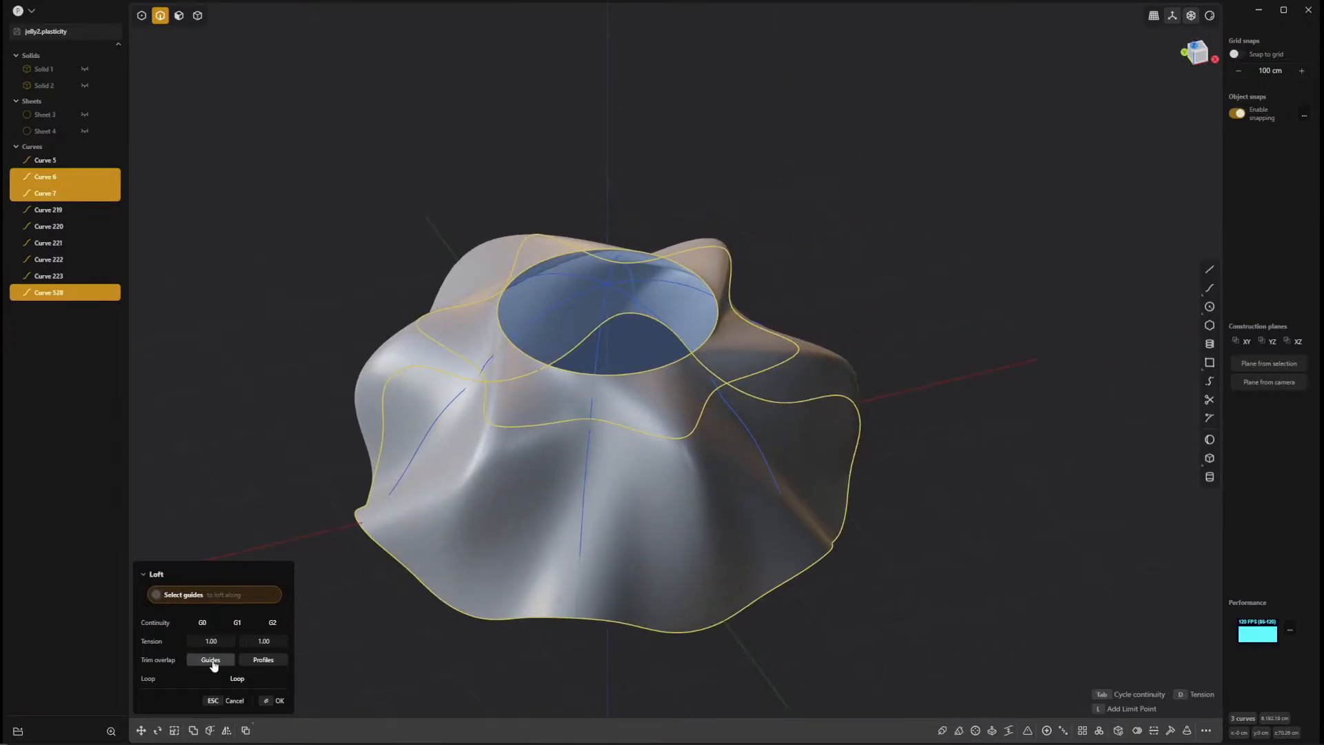
pyautogui.click(246, 679)
pyautogui.click(245, 679)
pyautogui.moveTo(888, 622); pyautogui.dragTo(1202, 479, button='middle')
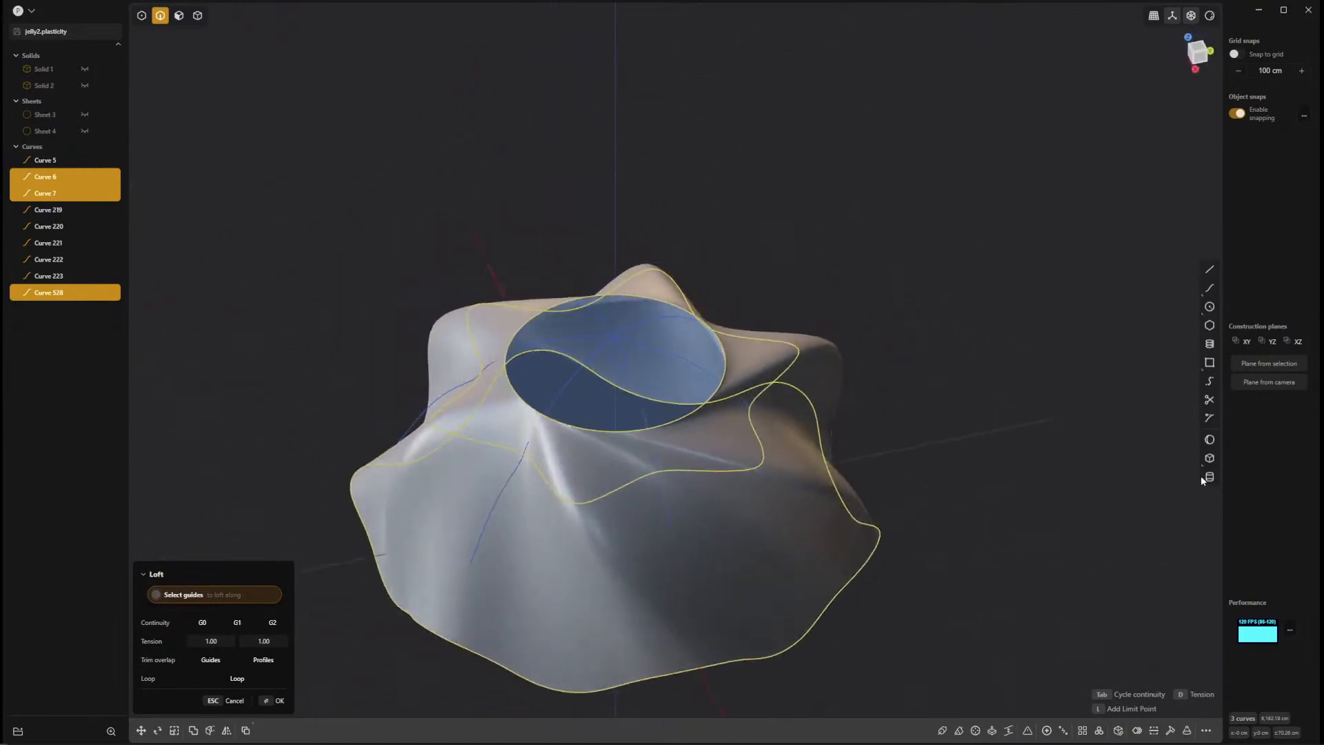
pyautogui.moveTo(457, 461); pyautogui.dragTo(899, 629, button='middle')
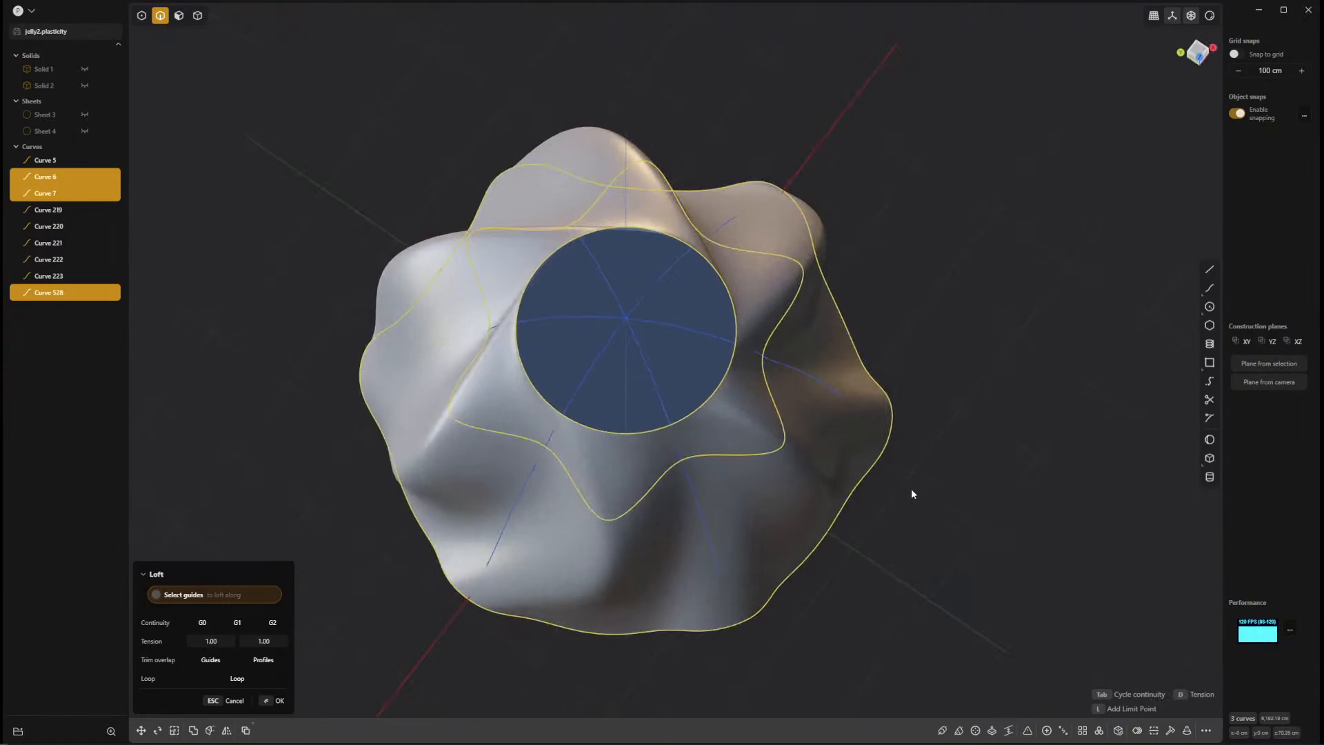
pyautogui.press('Return')
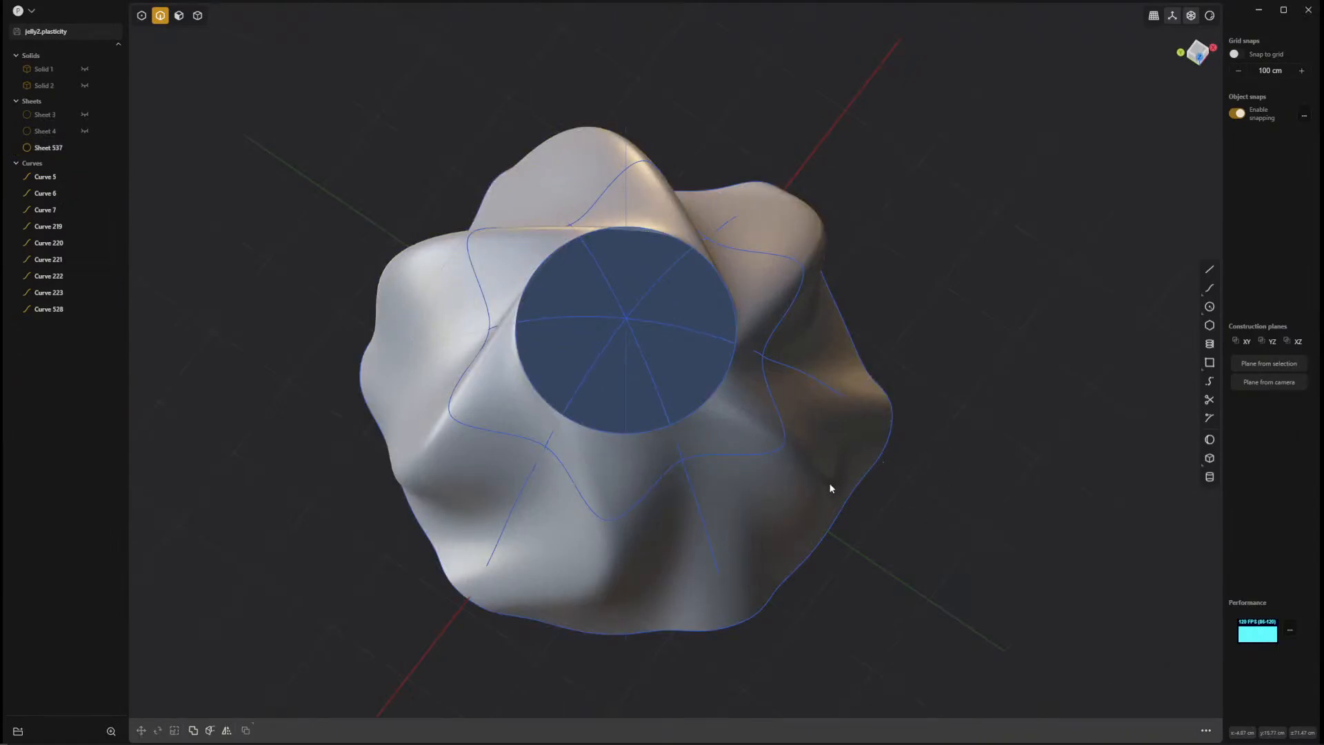
# Delete the sheet lofted without guides, keeping the curves.
pyautogui.press('5')
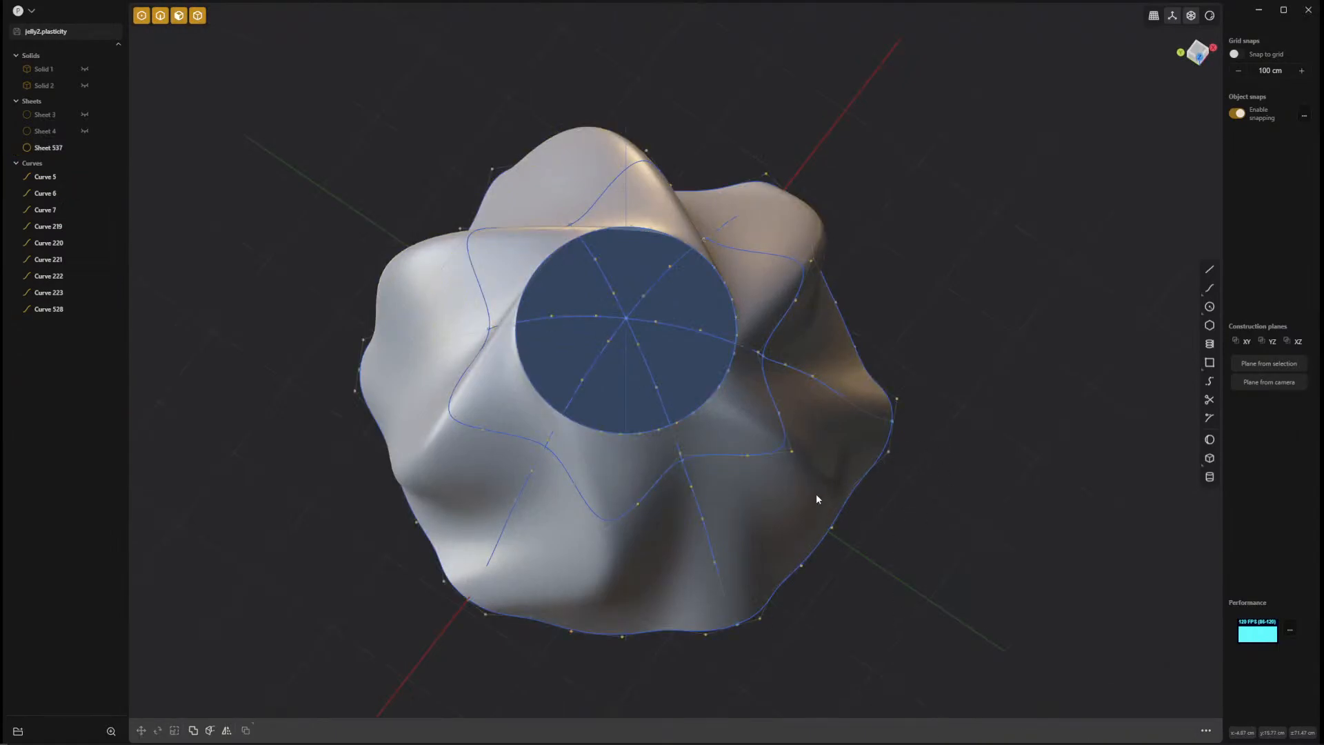
pyautogui.click(816, 494)
pyautogui.press('Delete')
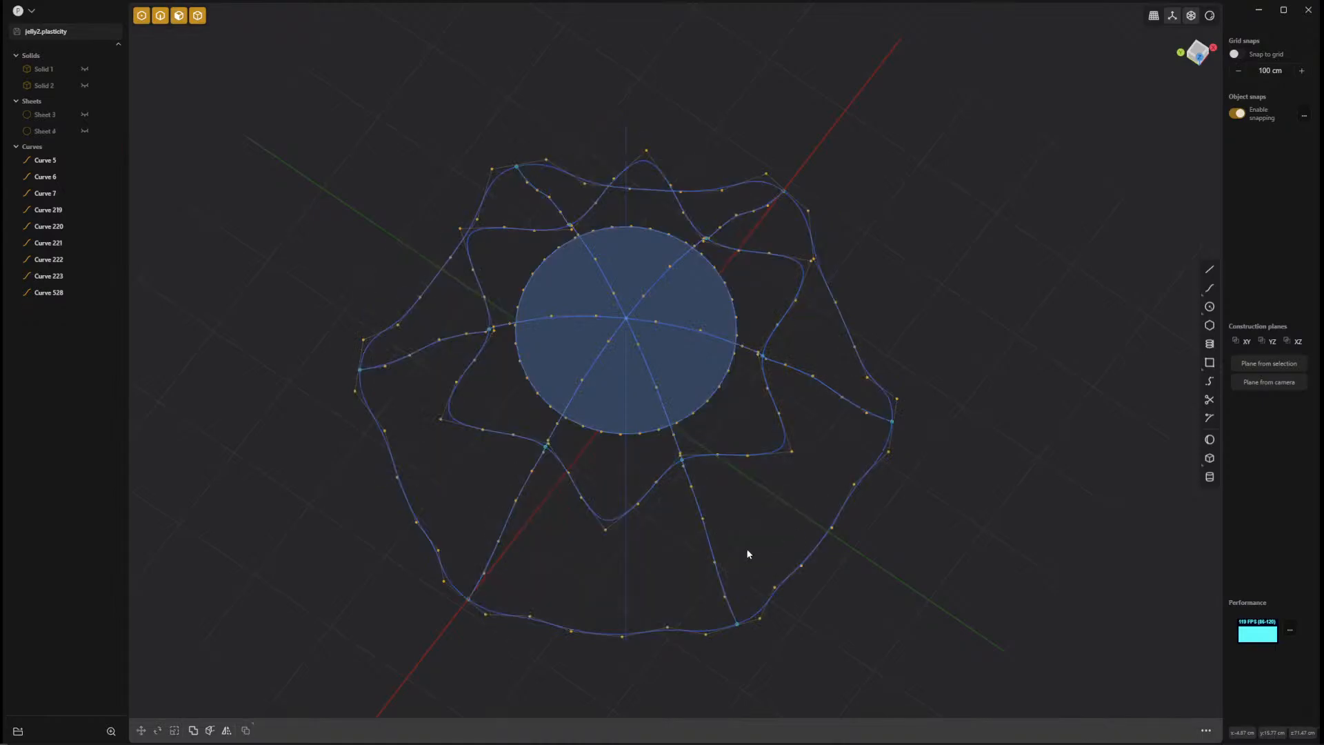
# Examine how the radial seam curves pass the circle and the crease loop from several angles.
pyautogui.moveTo(748, 554); pyautogui.dragTo(718, 453, button='middle')
pyautogui.scroll(5, 718, 453)
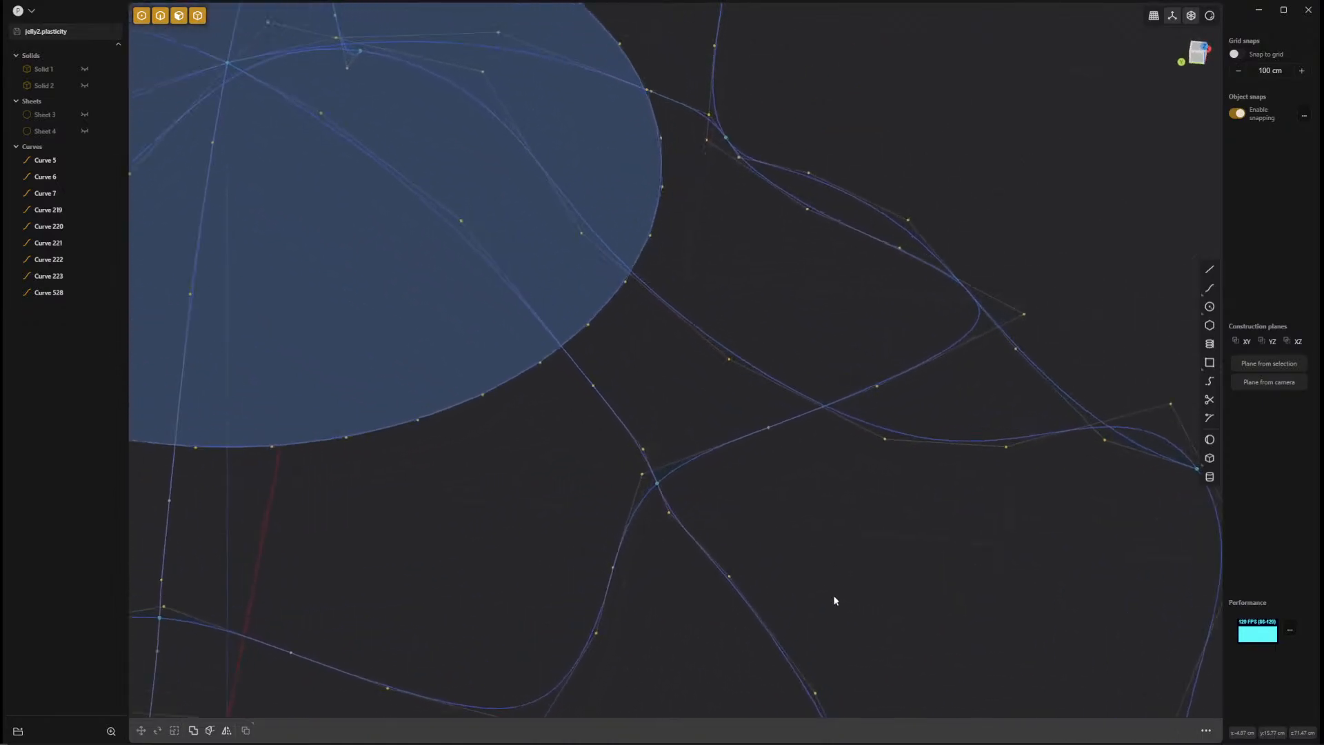
pyautogui.moveTo(834, 596); pyautogui.dragTo(608, 403, button='middle')
pyautogui.moveTo(935, 97); pyautogui.dragTo(707, 539, button='middle')
pyautogui.scroll(-10, 707, 539)
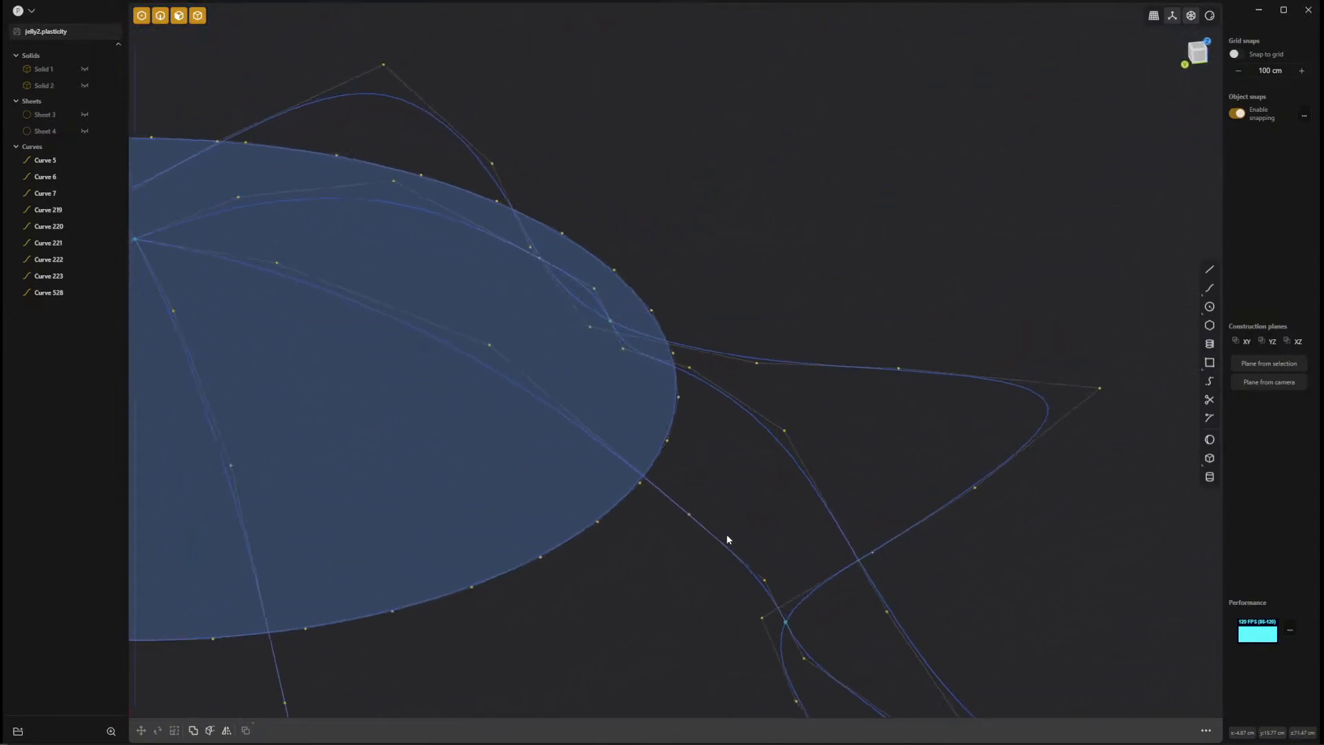
pyautogui.moveTo(524, 561); pyautogui.dragTo(489, 542, button='middle')
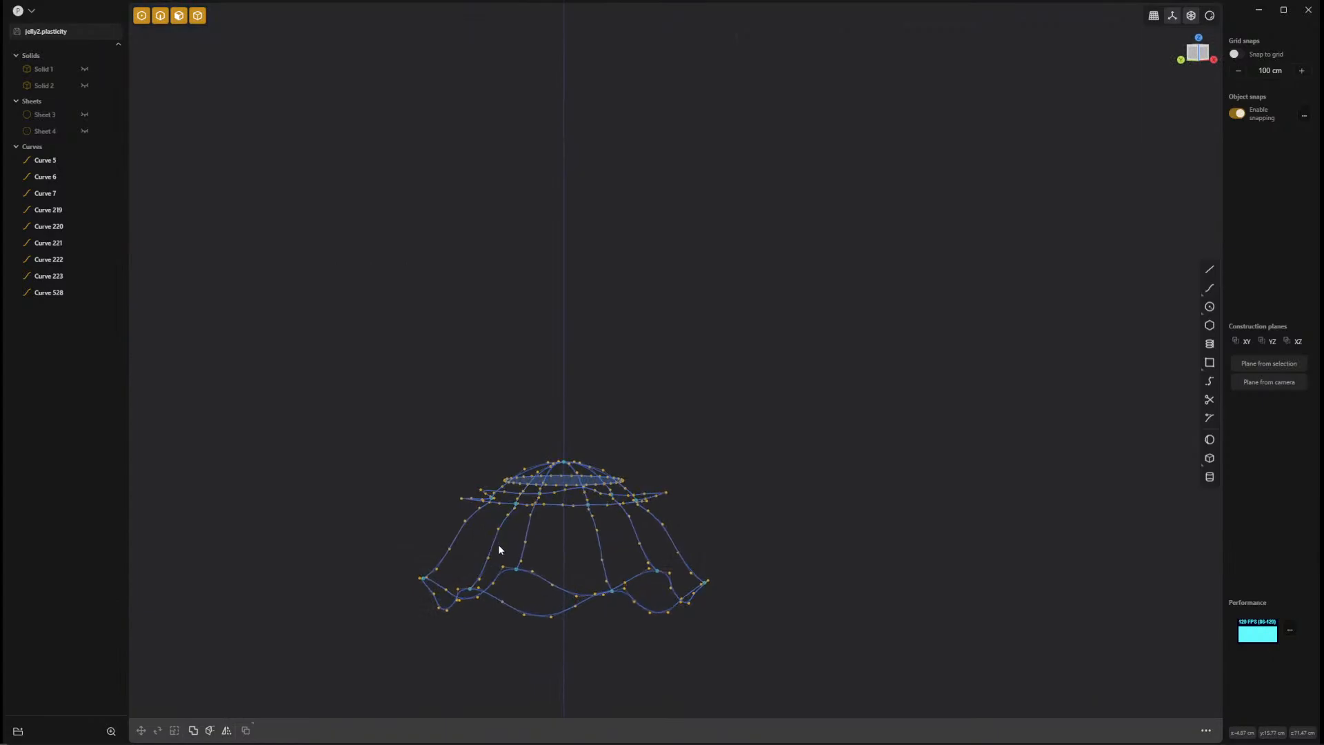
# Select the two radial seam curves on the positive Y side as edges and delete them.
pyautogui.press('2')
pyautogui.moveTo(581, 581); pyautogui.dragTo(662, 580, button='middle')
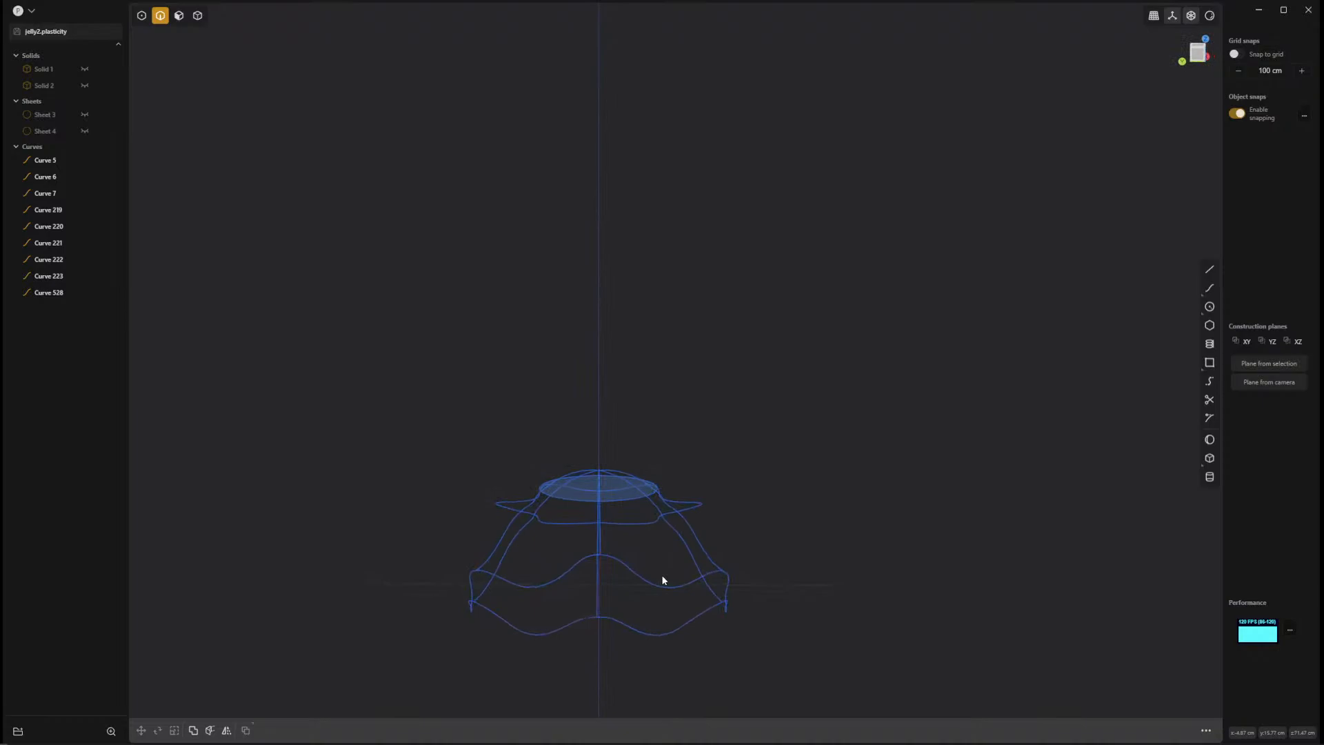
pyautogui.press('KP_1')
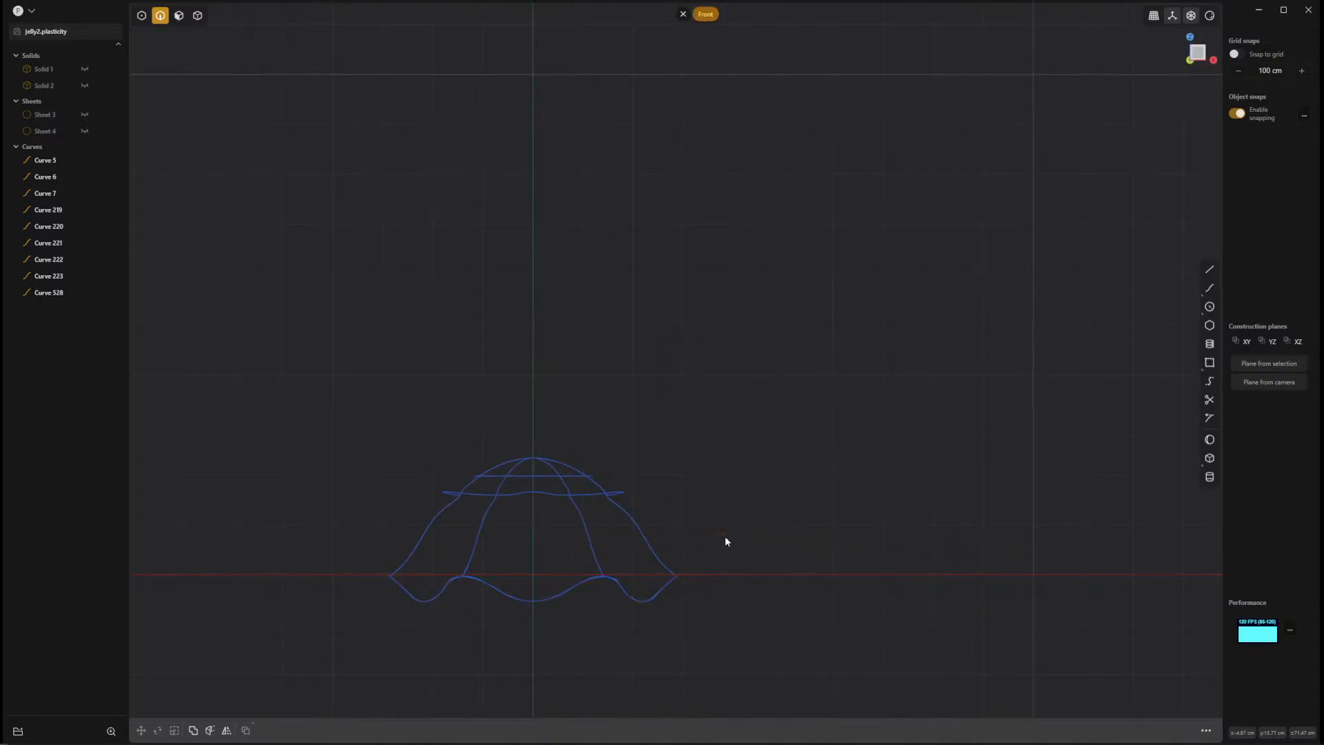
pyautogui.moveTo(695, 516); pyautogui.dragTo(579, 542)
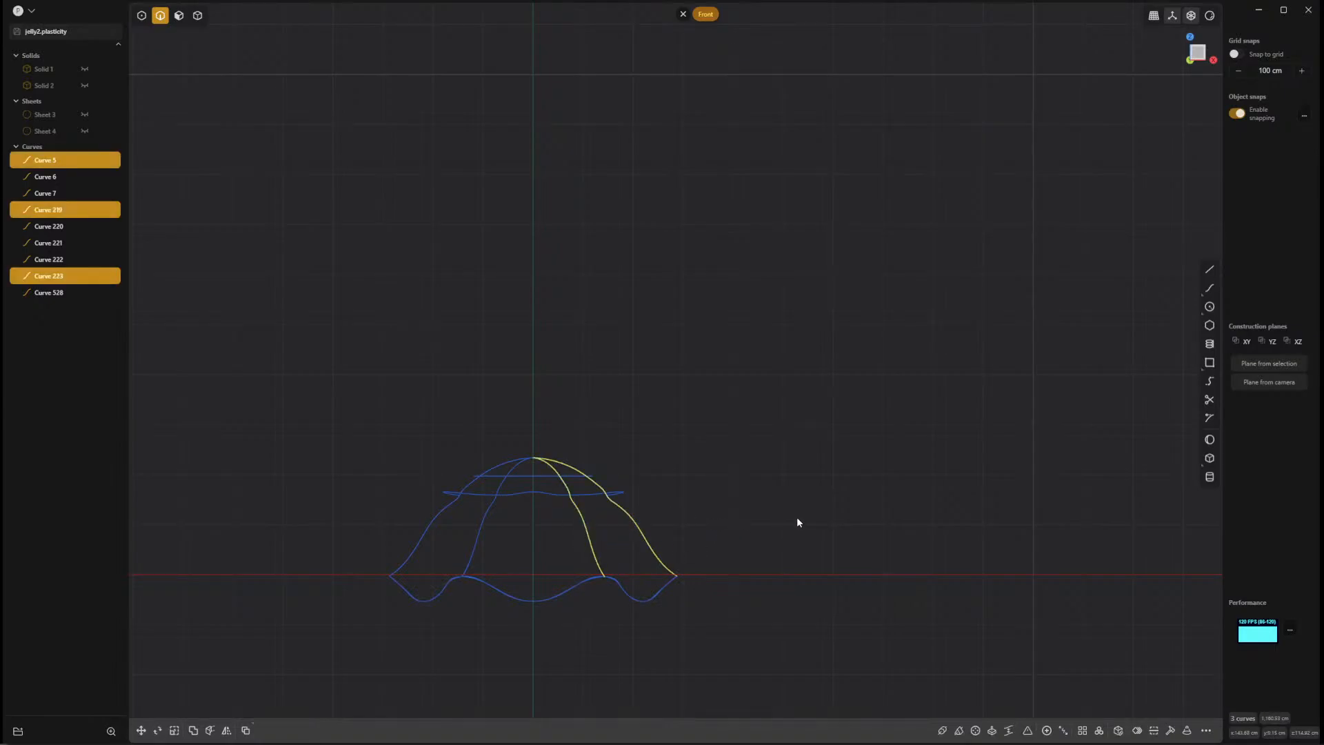
pyautogui.press('KP_3')
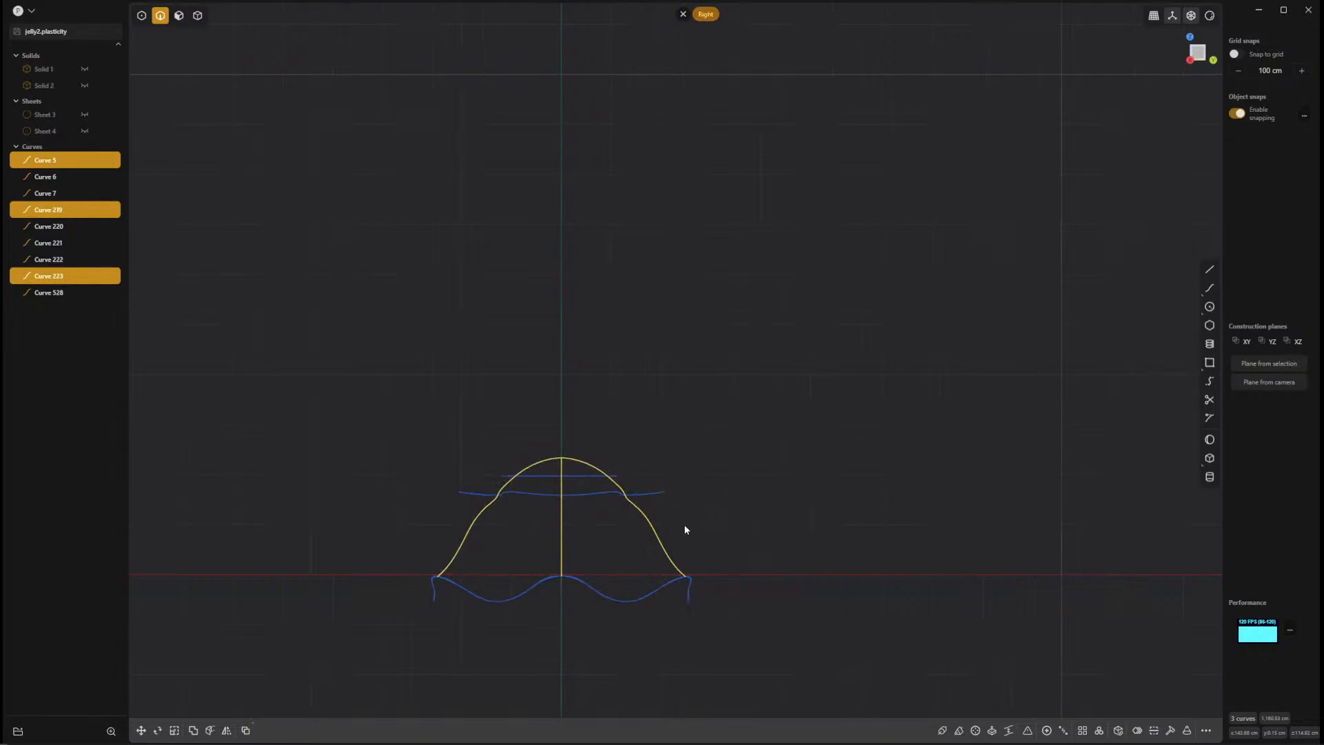
pyautogui.moveTo(639, 542); pyautogui.dragTo(636, 545)
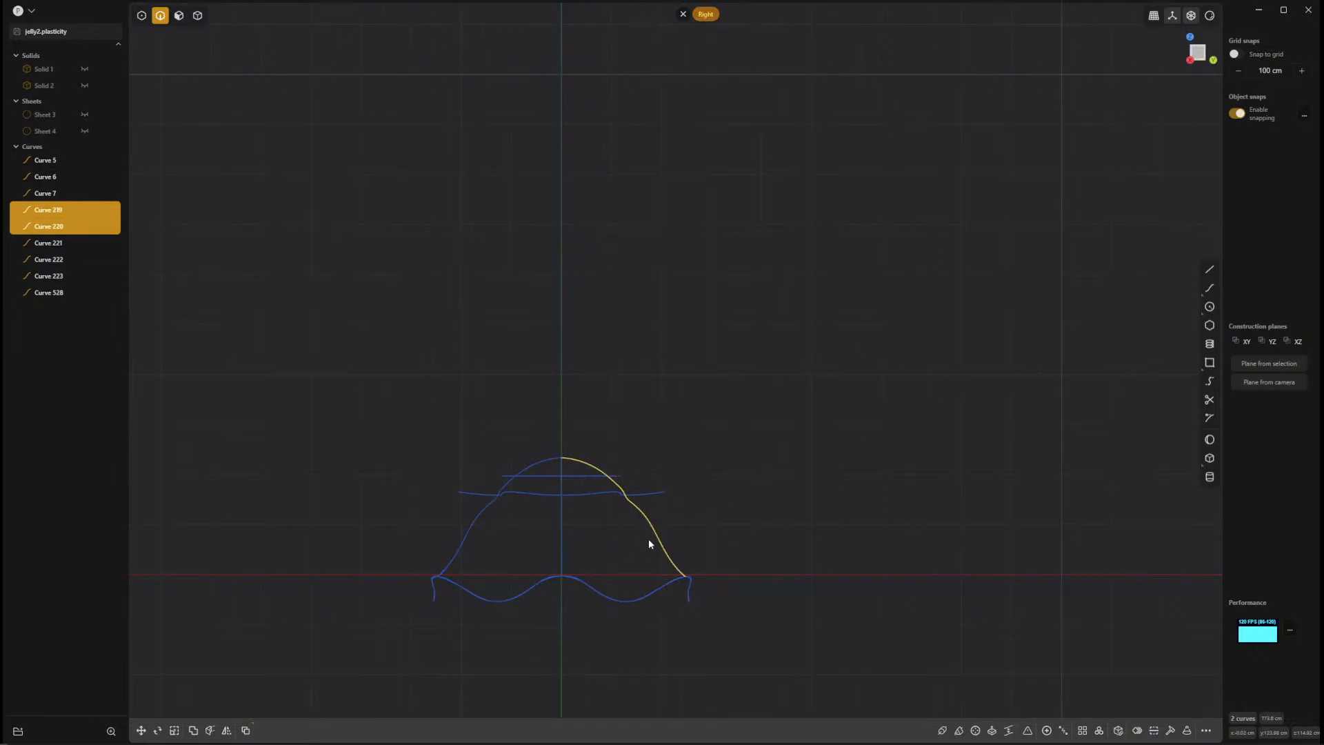
pyautogui.press('Delete')
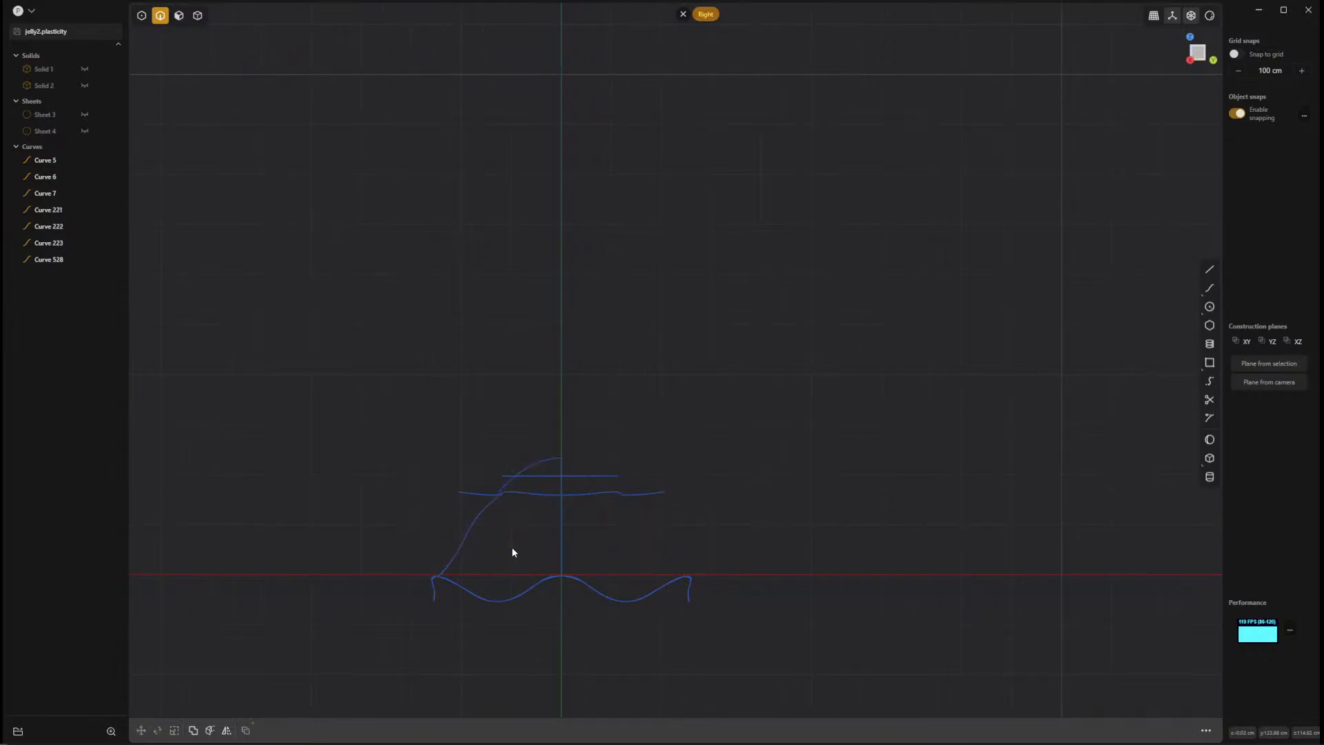
# Delete three more radial seam curves, keeping only the one in the front plane.
pyautogui.click(469, 534)
pyautogui.press('Delete')
pyautogui.moveTo(474, 556)
pyautogui.mouseDown(button='middle')
pyautogui.moveTo(549, 565)
pyautogui.moveTo(478, 541)
pyautogui.mouseUp(button='middle')
pyautogui.click(461, 539)
pyautogui.press('Delete')
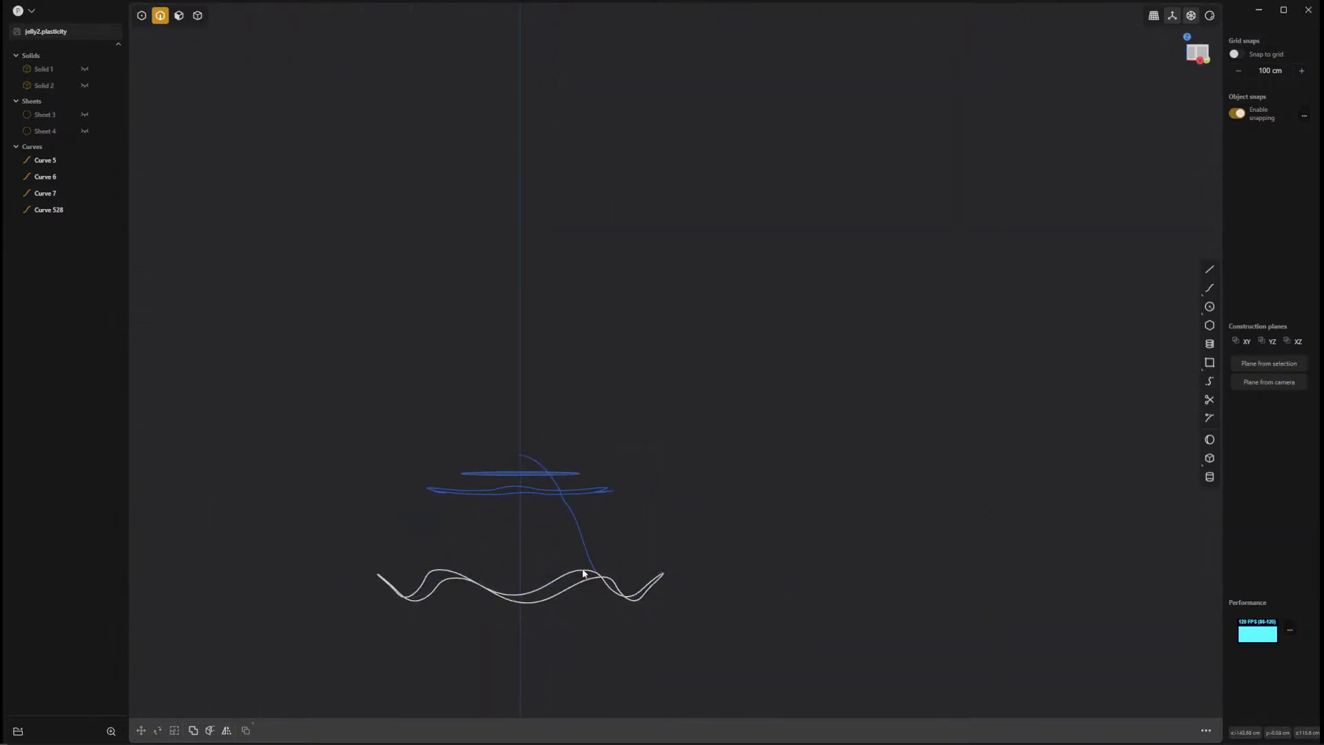
# Select the remaining seam curve and examine where it crosses the circle in the front view.
pyautogui.click(583, 545)
pyautogui.moveTo(535, 548); pyautogui.dragTo(647, 583, button='middle')
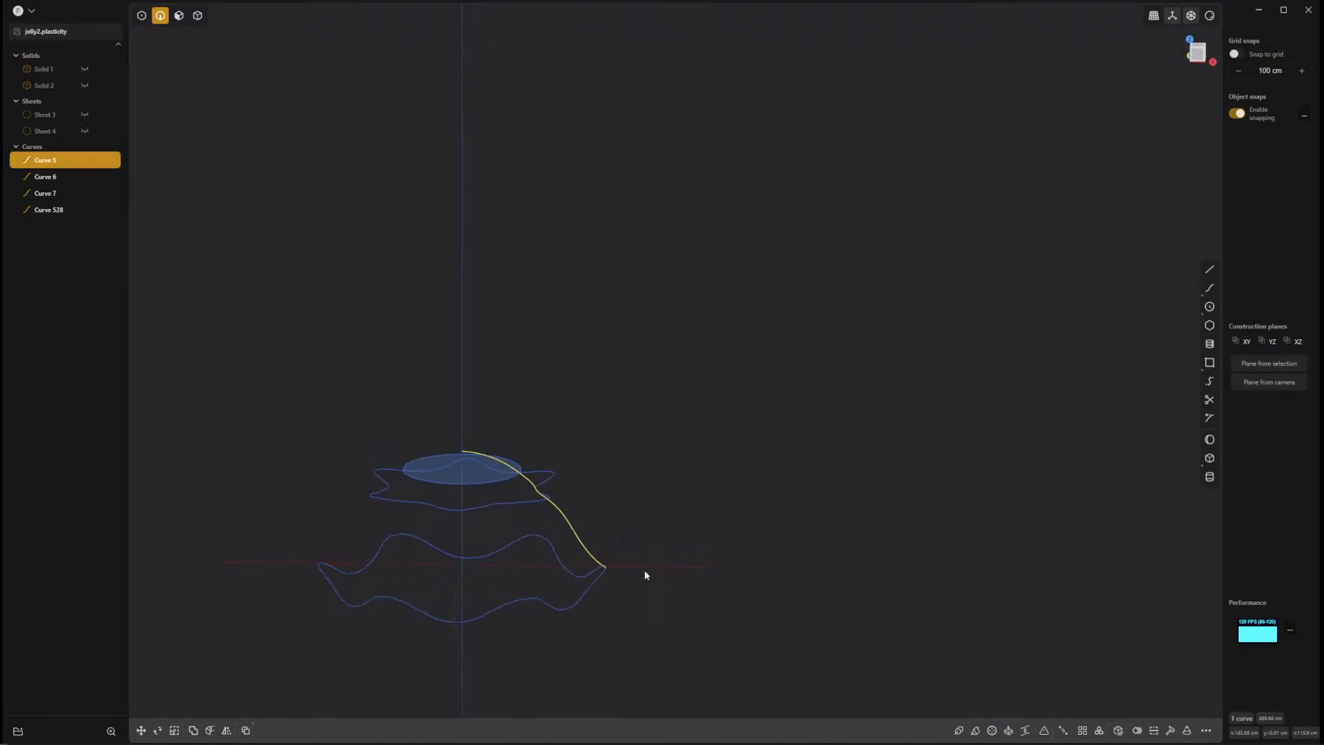
pyautogui.press('KP_3')
pyautogui.press('KP_1')
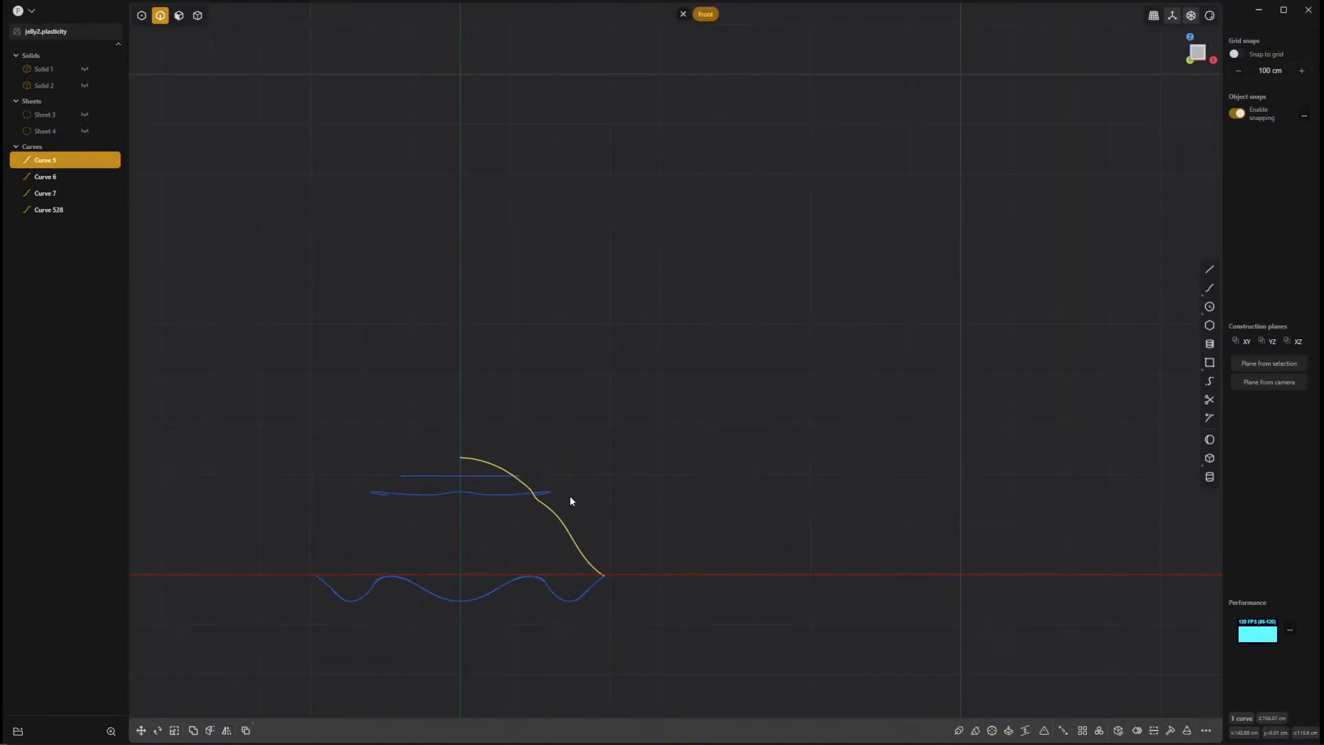
pyautogui.keyDown('ctrl'); pyautogui.moveTo(587, 455); pyautogui.dragTo(724, 687, button='middle'); pyautogui.keyUp('ctrl')
pyautogui.keyDown('shift'); pyautogui.moveTo(416, 558); pyautogui.dragTo(1003, 551, button='middle'); pyautogui.keyUp('shift')
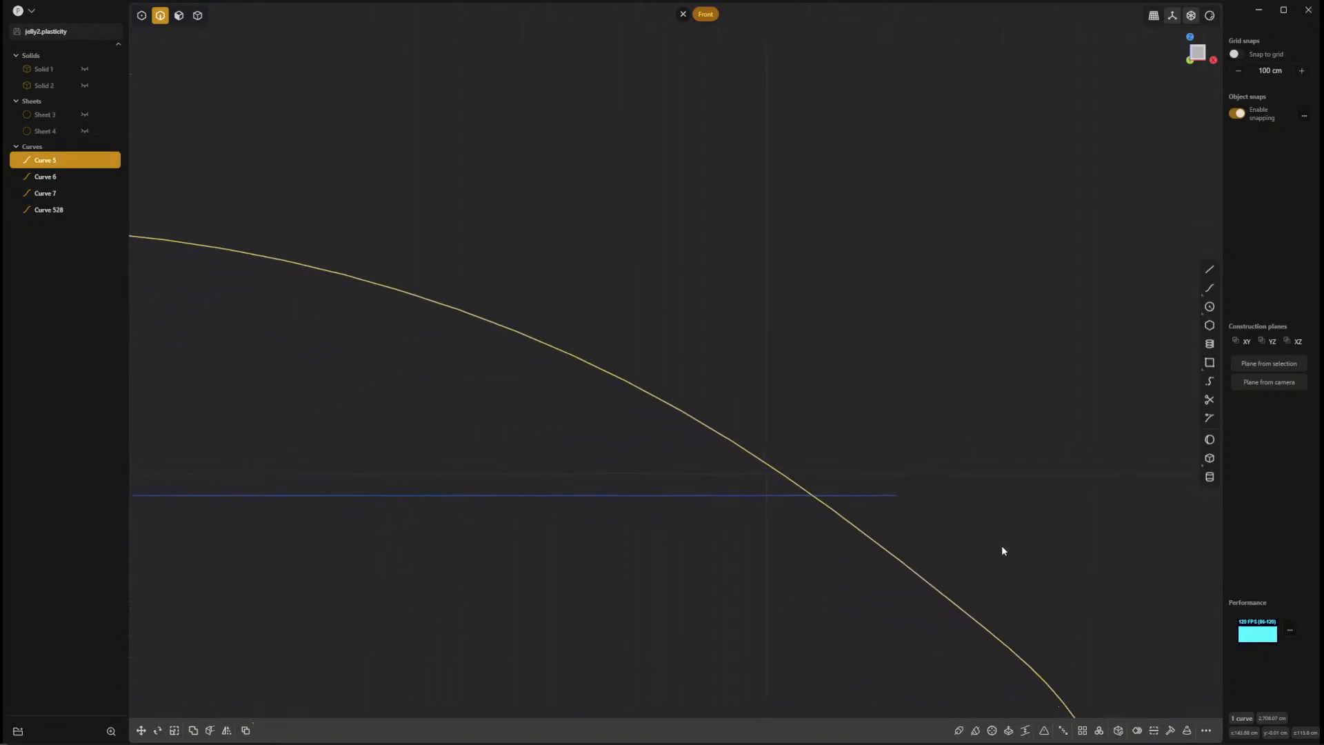
# Select the circle and scale it down in the horizontal plane to about 0.975.
pyautogui.click(729, 506)
pyautogui.moveTo(649, 535); pyautogui.dragTo(649, 559, button='middle')
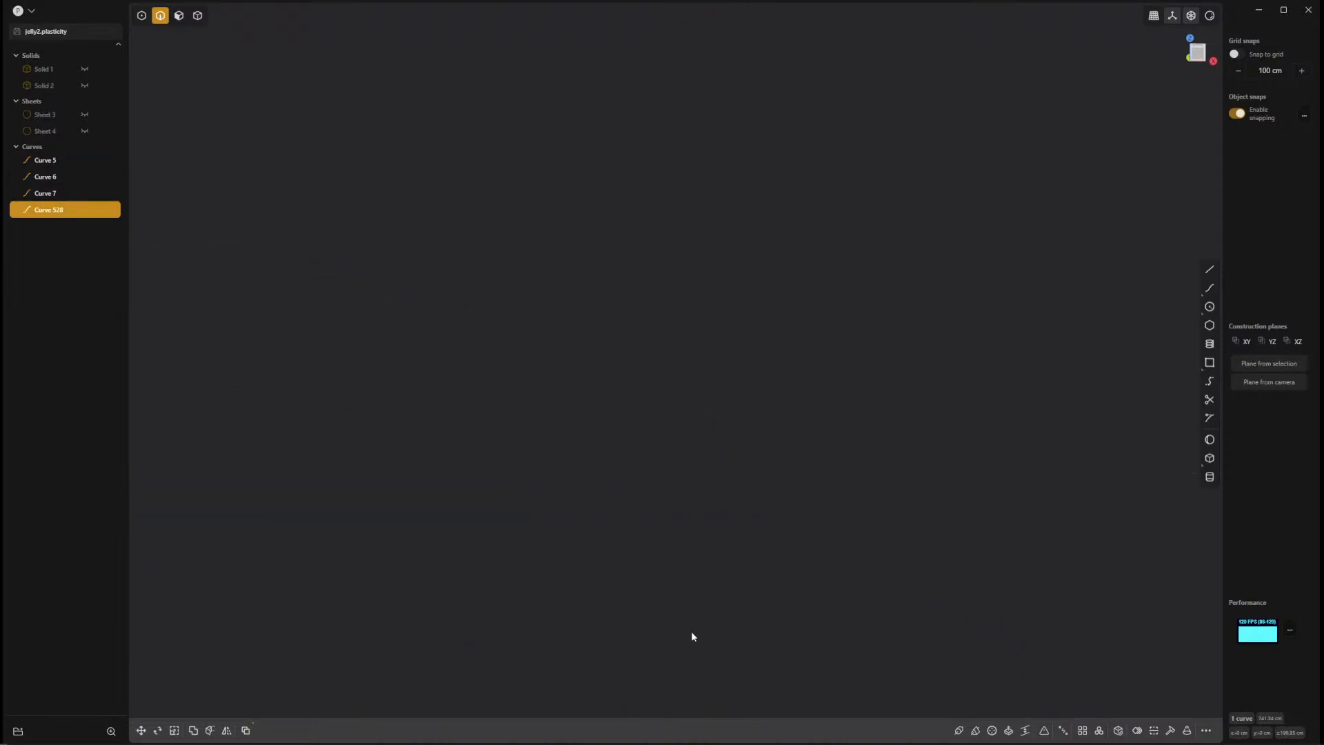
pyautogui.press('/')
pyautogui.moveTo(693, 492); pyautogui.dragTo(740, 477, button='middle')
pyautogui.press('s')
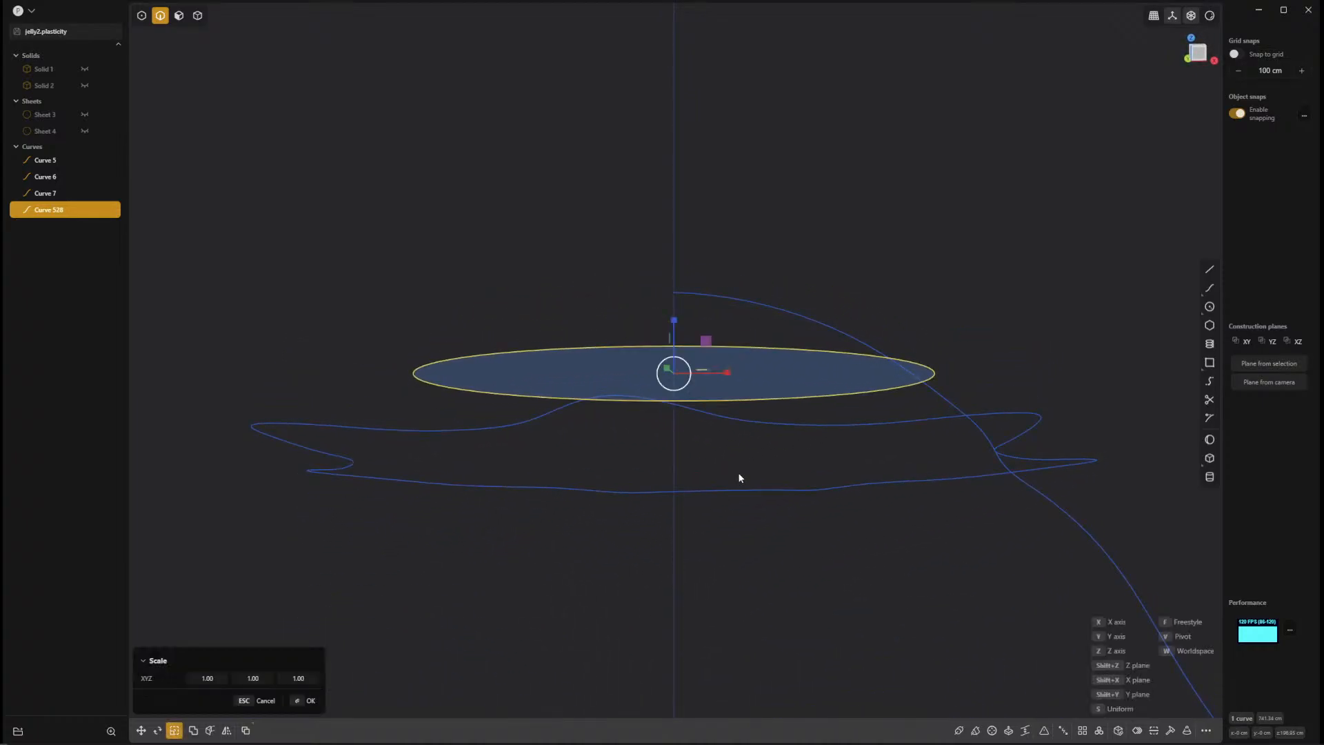
pyautogui.moveTo(745, 424); pyautogui.dragTo(739, 443, button='middle')
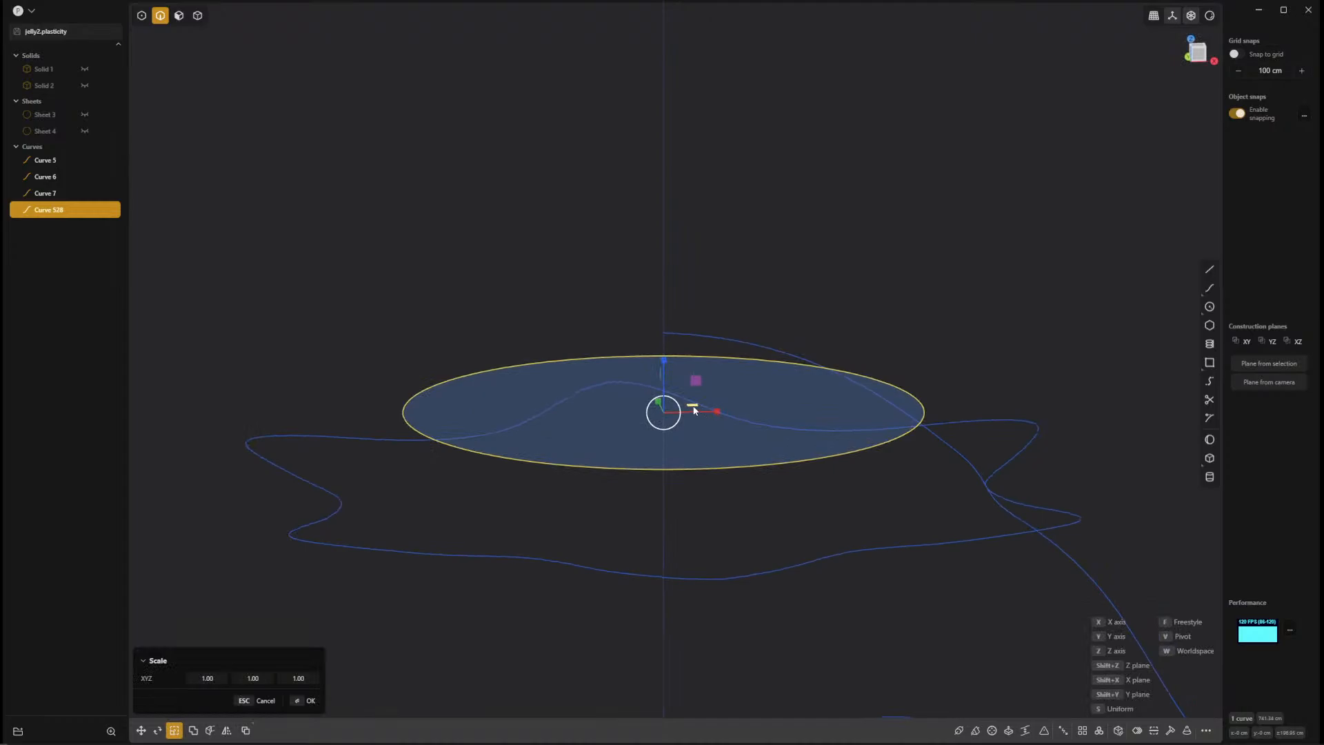
pyautogui.moveTo(694, 407); pyautogui.dragTo(691, 404)
# Set the circle's scale to 0.90 in X and Y so its edge meets the seam curve, and apply it.
pyautogui.press('KP_3')
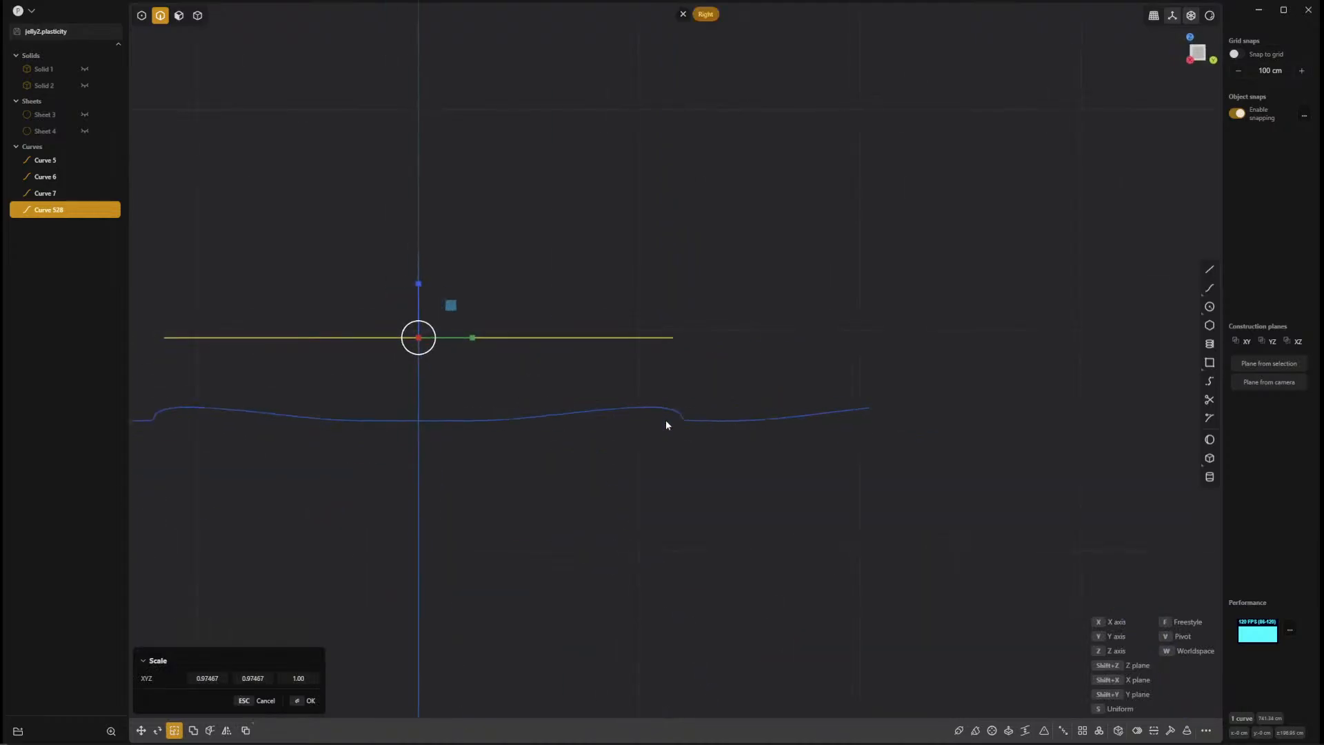
pyautogui.press('KP_1')
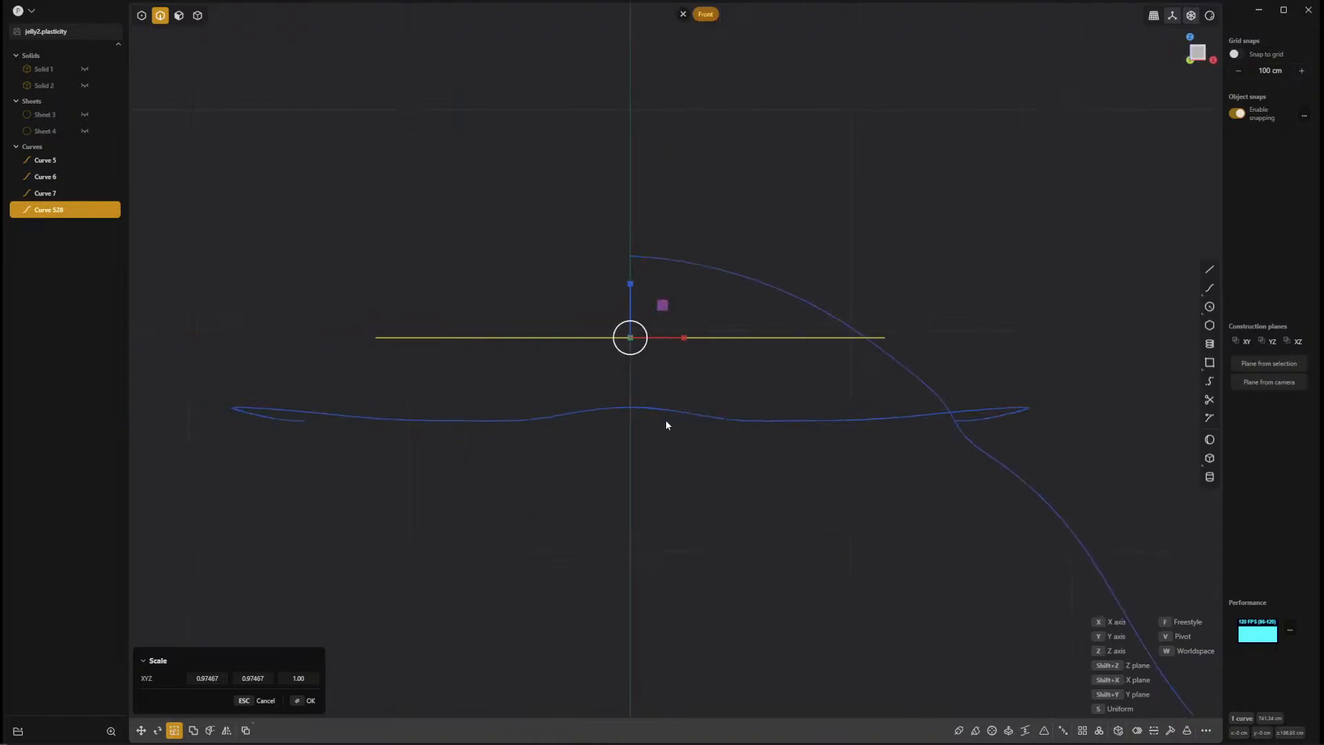
pyautogui.click(225, 680)
pyautogui.write('.9')
pyautogui.press('Tab')
pyautogui.press('Tab')
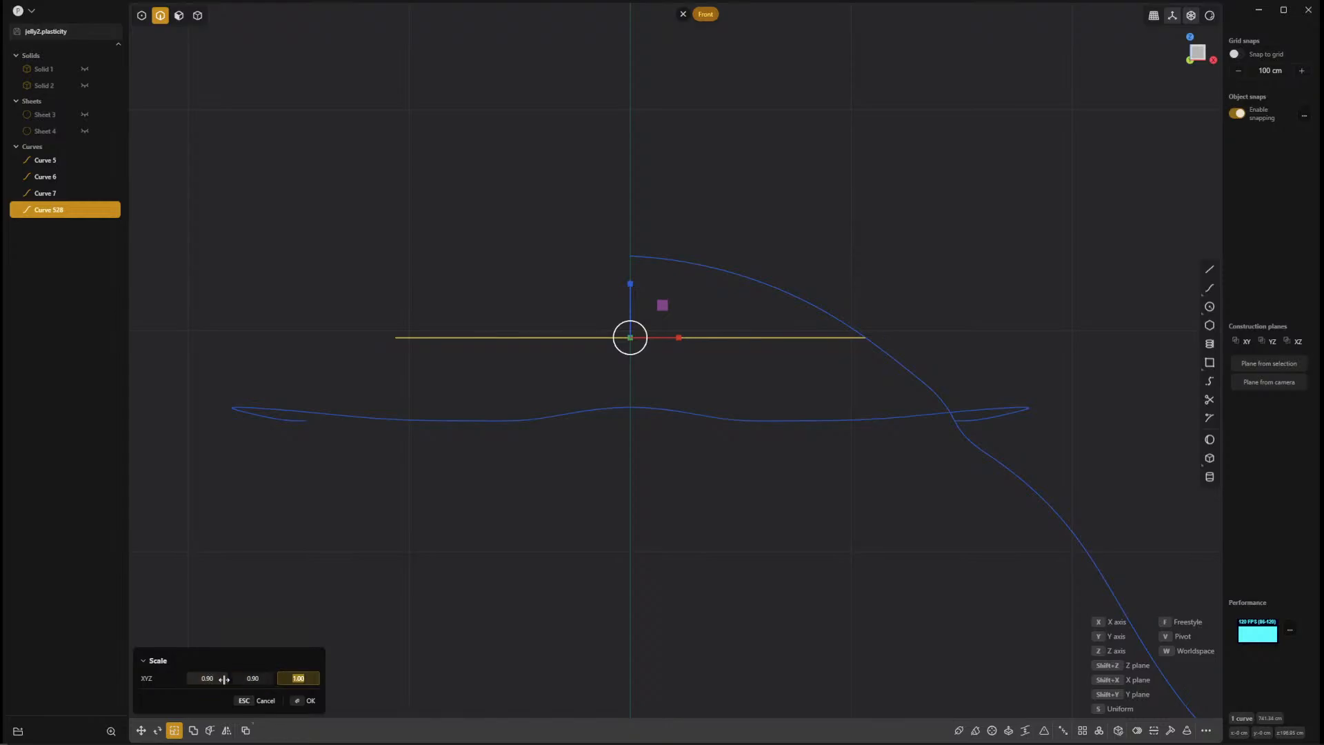
pyautogui.press('Return')
pyautogui.click(946, 328)
# Insert a split point on the seam curve beside the circle's edge and move that point onto the circle.
pyautogui.scroll(5, 903, 360)
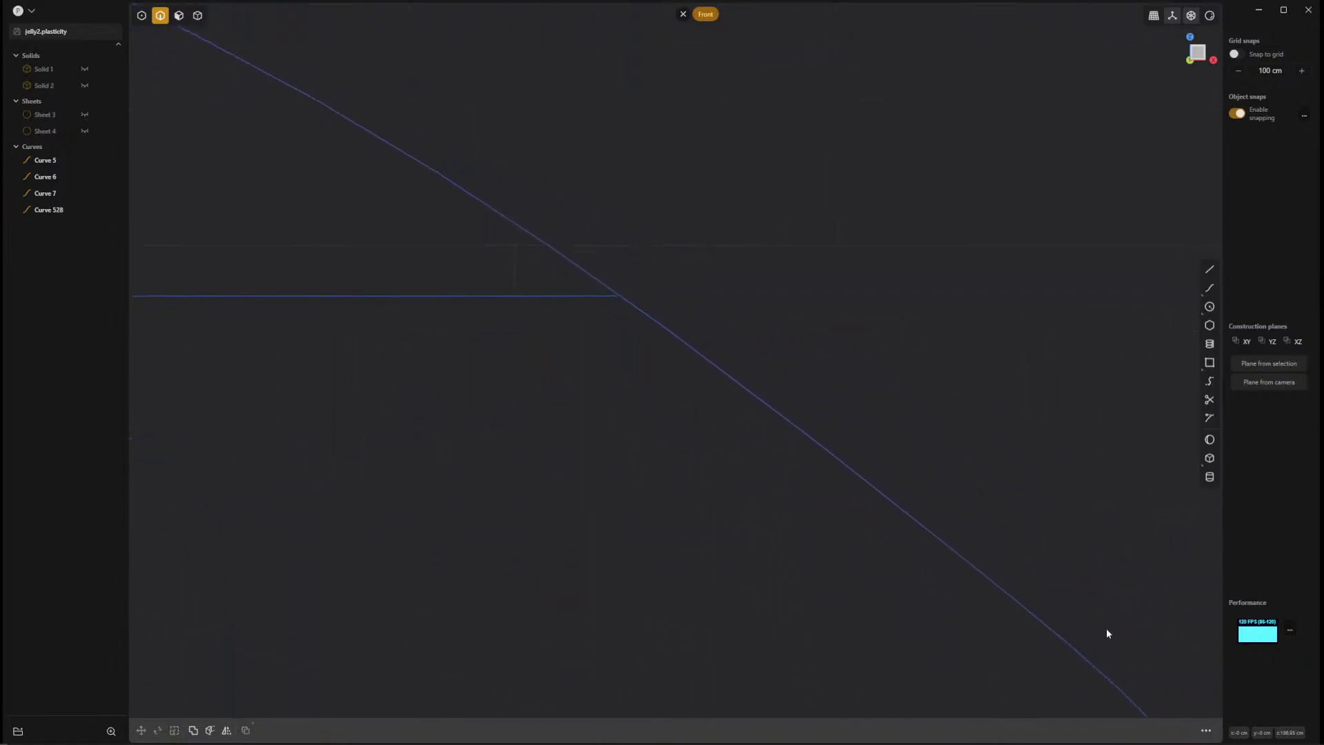
pyautogui.keyDown('shift'); pyautogui.moveTo(677, 431); pyautogui.dragTo(817, 517, button='middle'); pyautogui.keyUp('shift')
pyautogui.scroll(6, 810, 393)
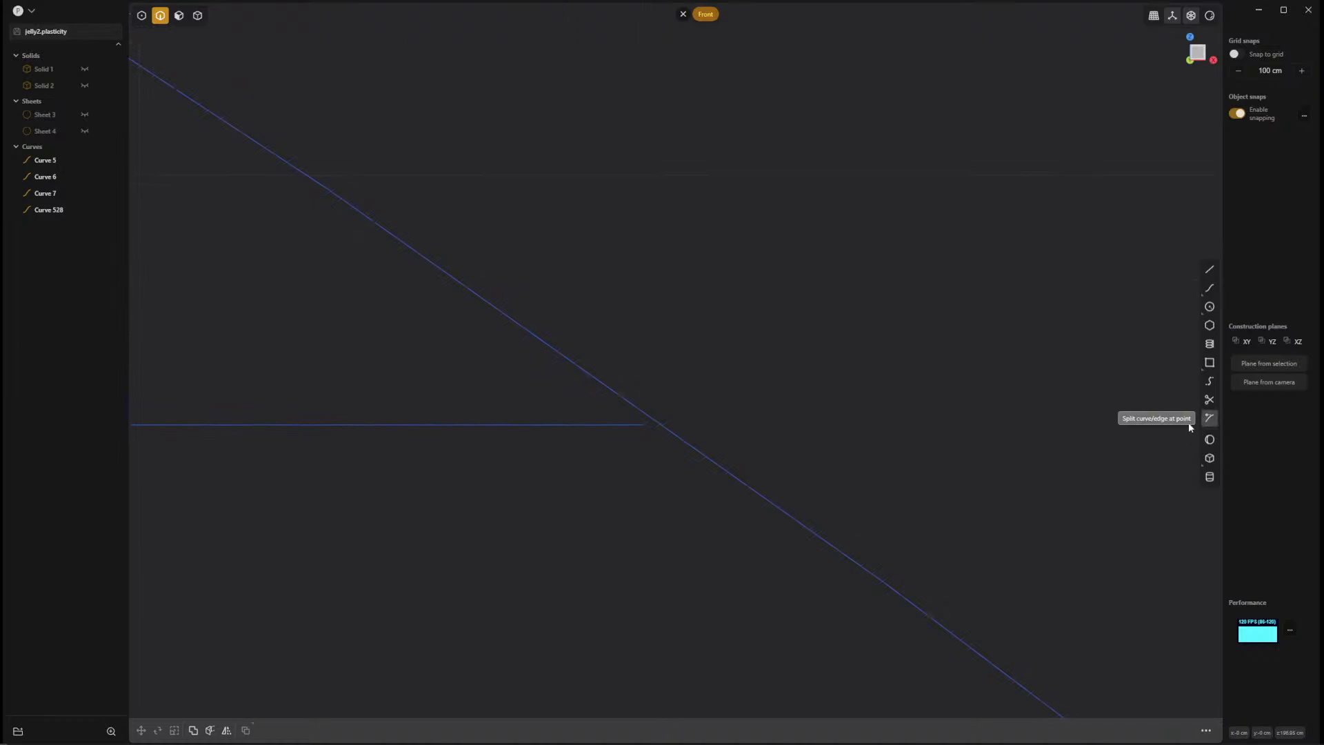
pyautogui.click(1210, 418)
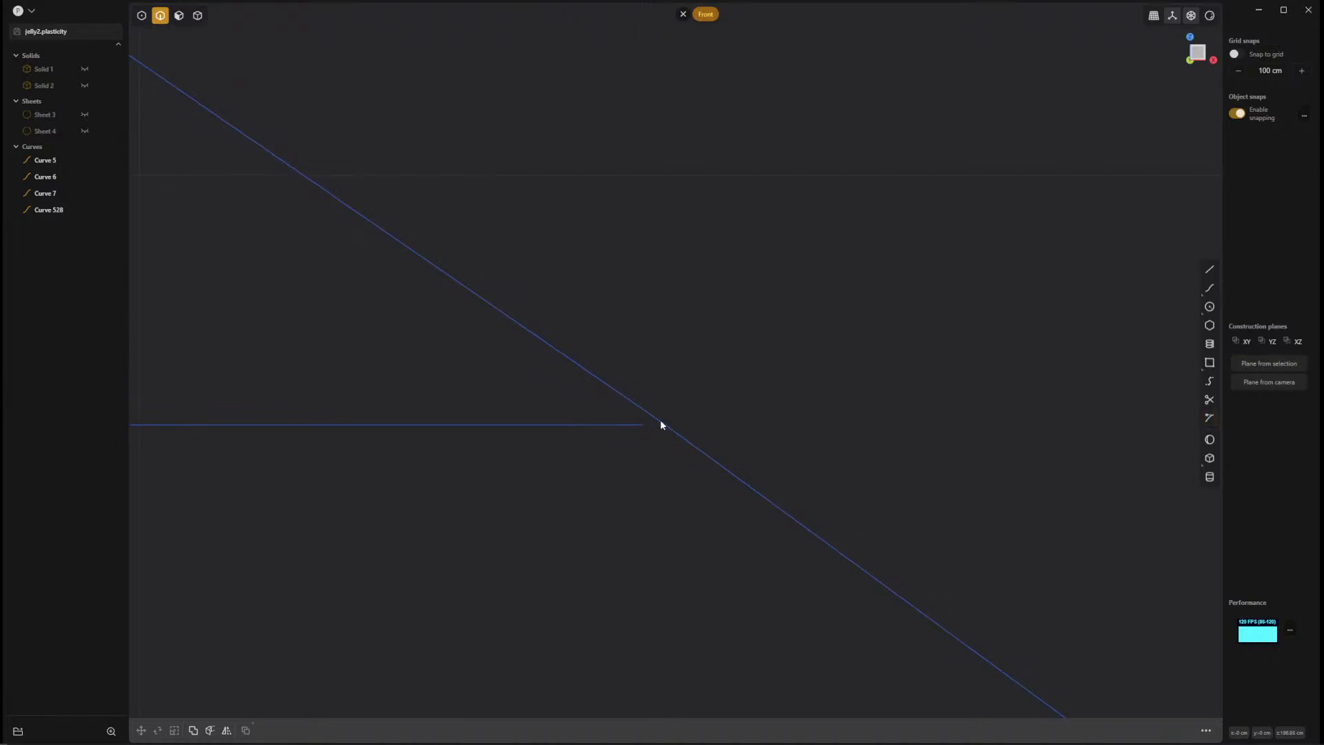
pyautogui.click(661, 420)
pyautogui.press('1')
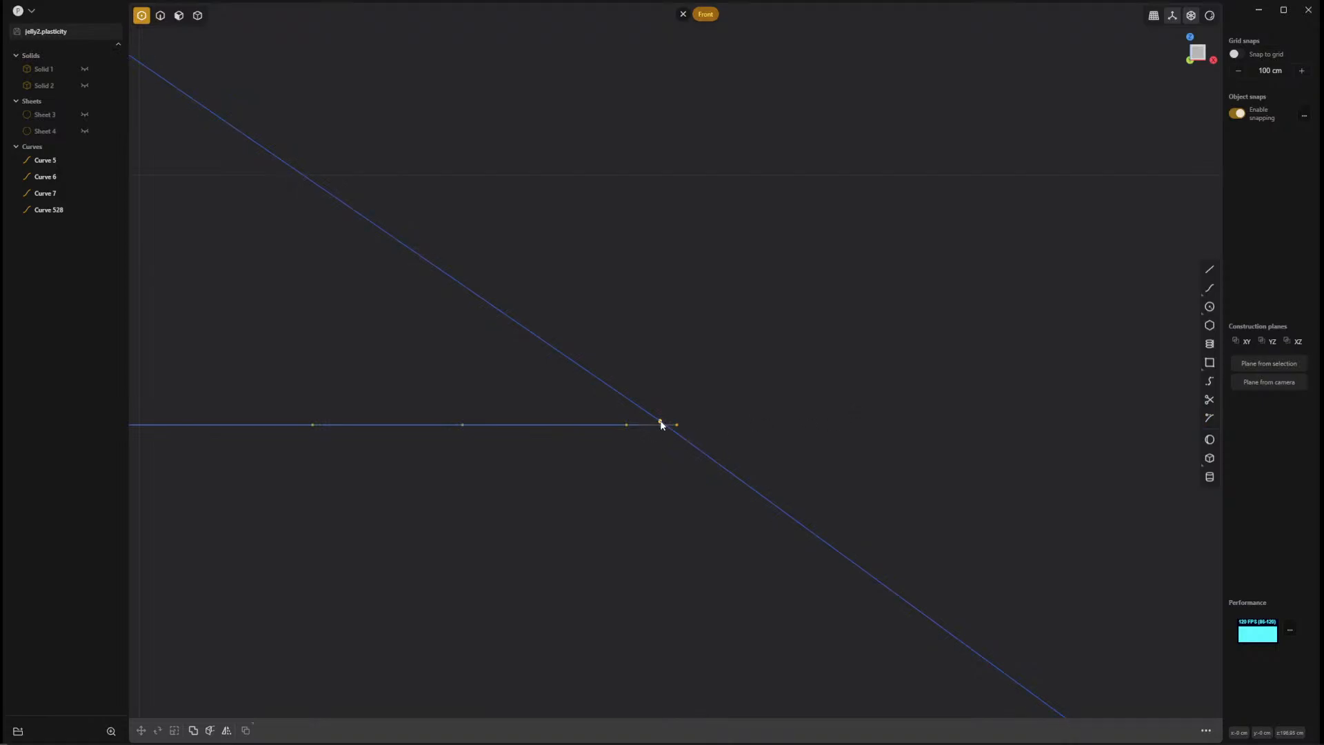
pyautogui.moveTo(660, 423); pyautogui.dragTo(649, 426)
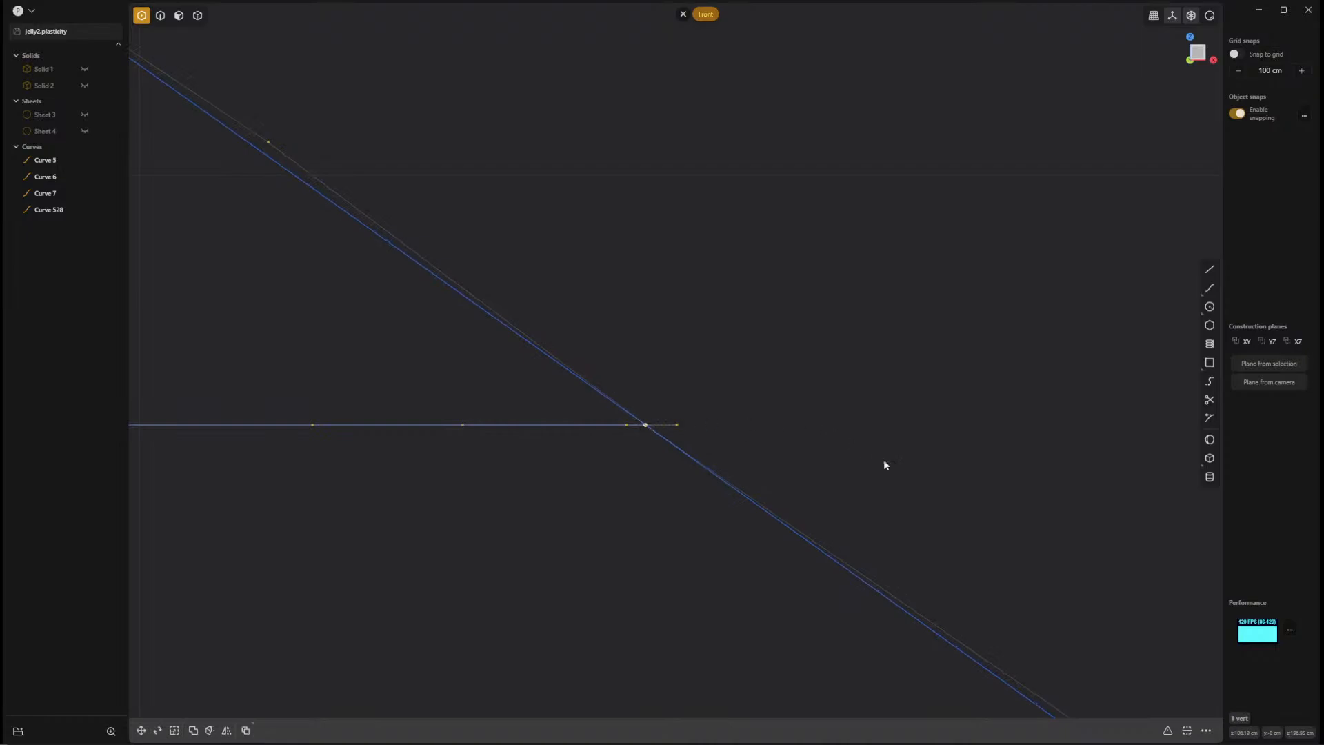
pyautogui.scroll(5, 884, 461)
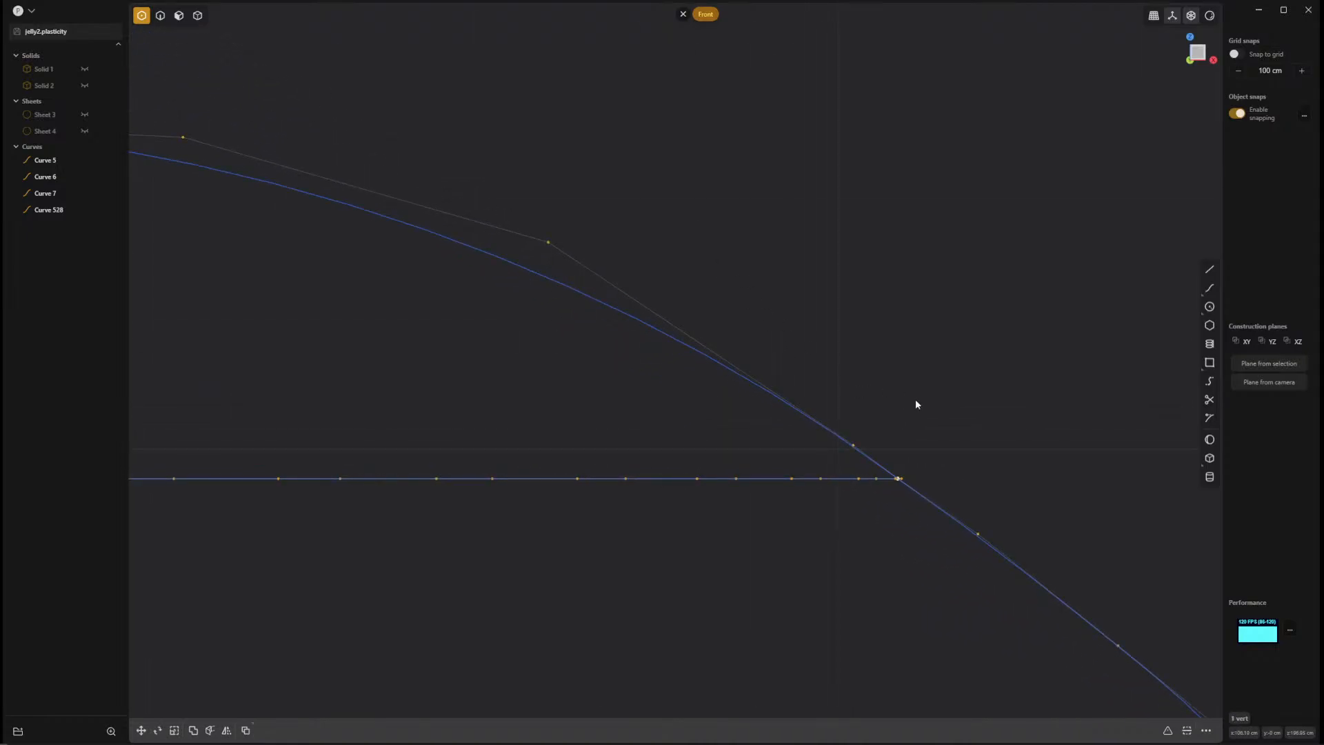
pyautogui.click(965, 417)
# Select the wavy bottom loop, the crease loop and the resized circle as edges.
pyautogui.moveTo(1008, 432)
pyautogui.mouseDown(button='middle')
pyautogui.moveTo(981, 453)
pyautogui.moveTo(989, 429)
pyautogui.mouseUp(button='middle')
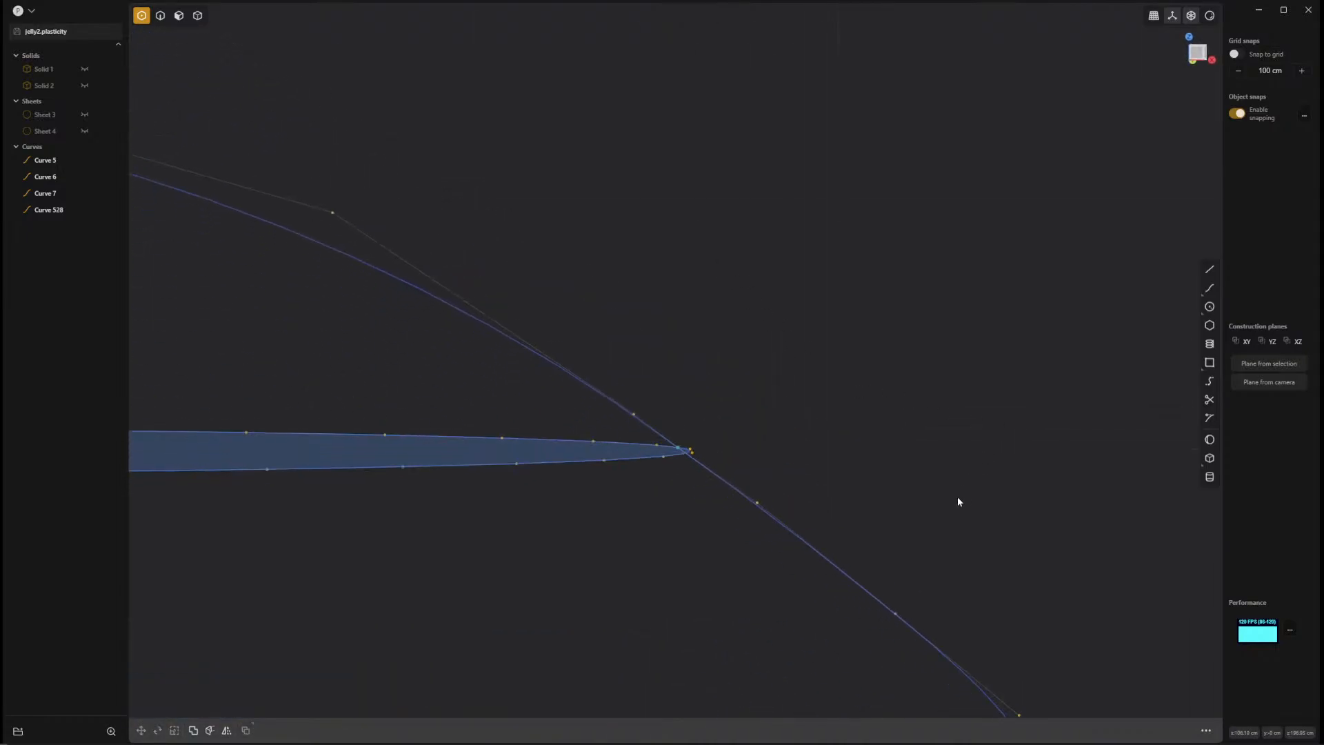
pyautogui.scroll(-8, 957, 502)
pyautogui.moveTo(932, 549); pyautogui.dragTo(815, 633, button='middle')
pyautogui.scroll(-2, 815, 633)
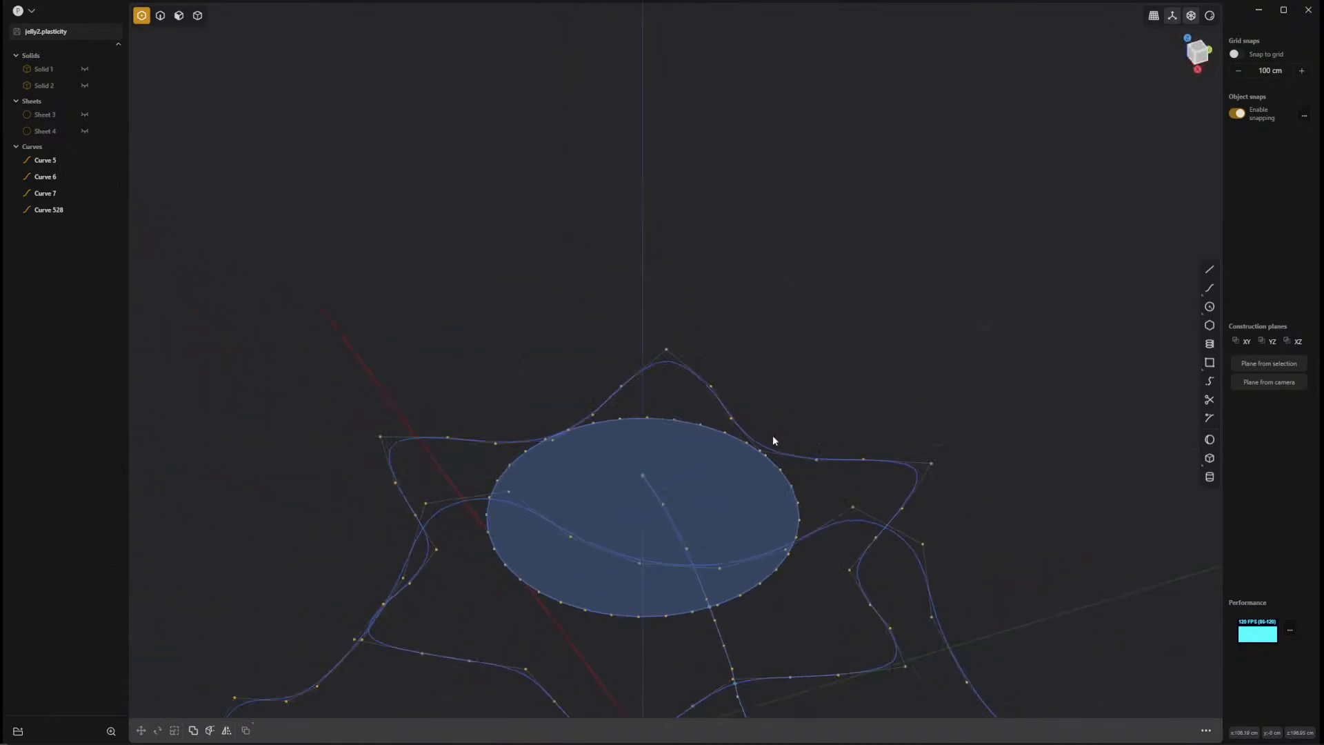
pyautogui.scroll(-5, 813, 632)
pyautogui.keyDown('shift'); pyautogui.moveTo(751, 528); pyautogui.dragTo(792, 328, button='middle'); pyautogui.keyUp('shift')
pyautogui.scroll(1, 792, 328)
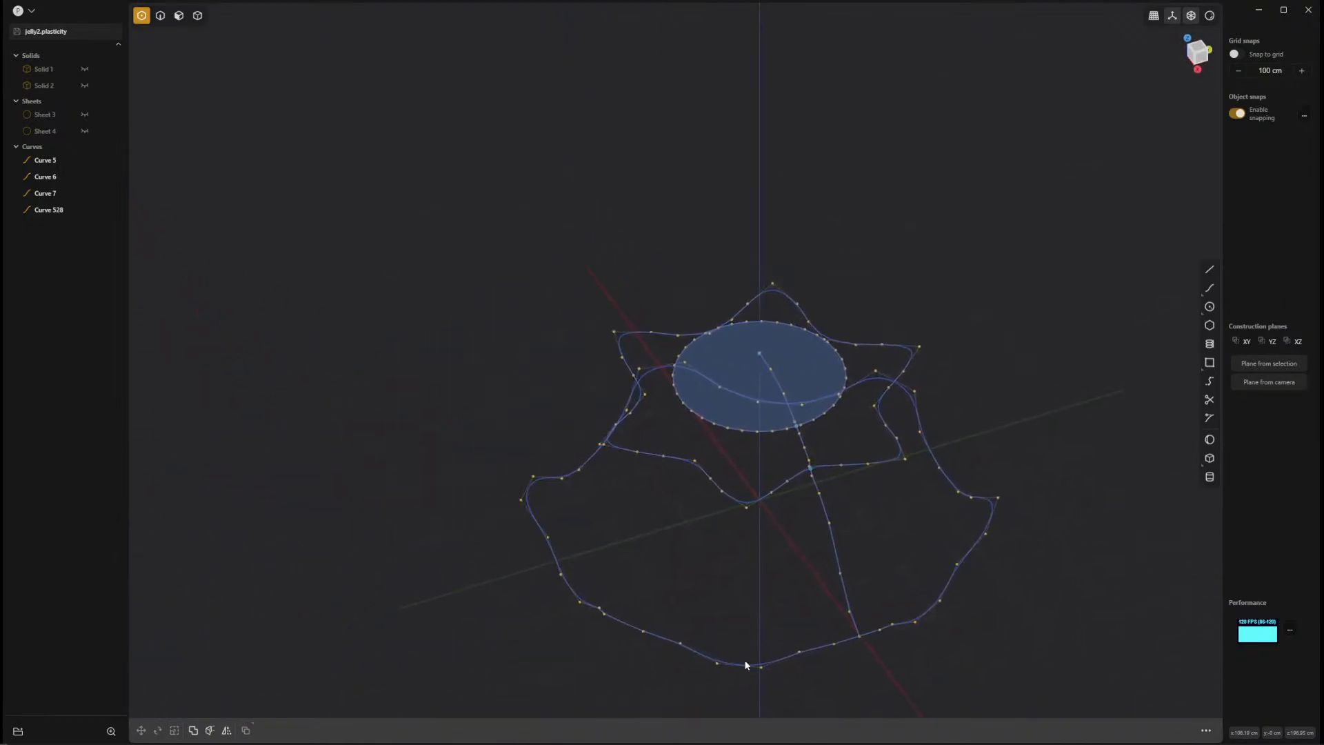
pyautogui.press('2')
pyautogui.click(752, 667)
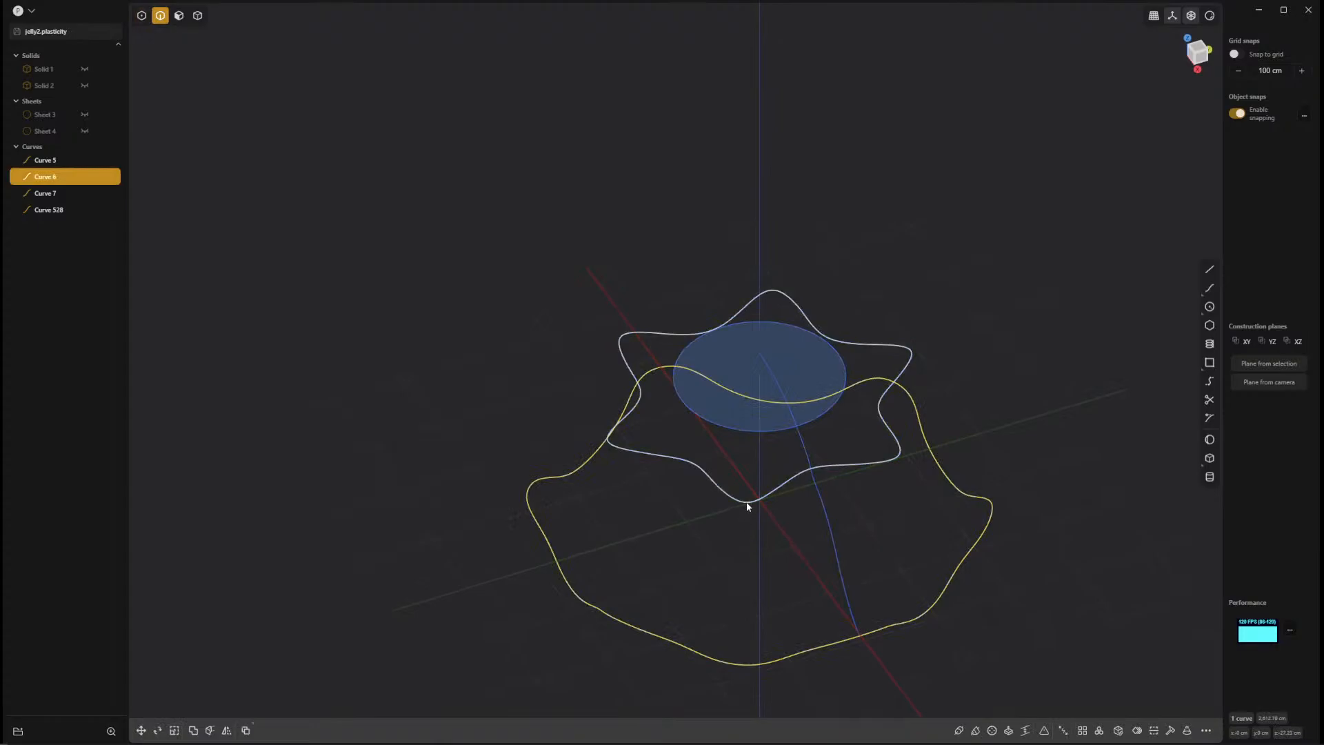
pyautogui.click(747, 502)
pyautogui.click(744, 432)
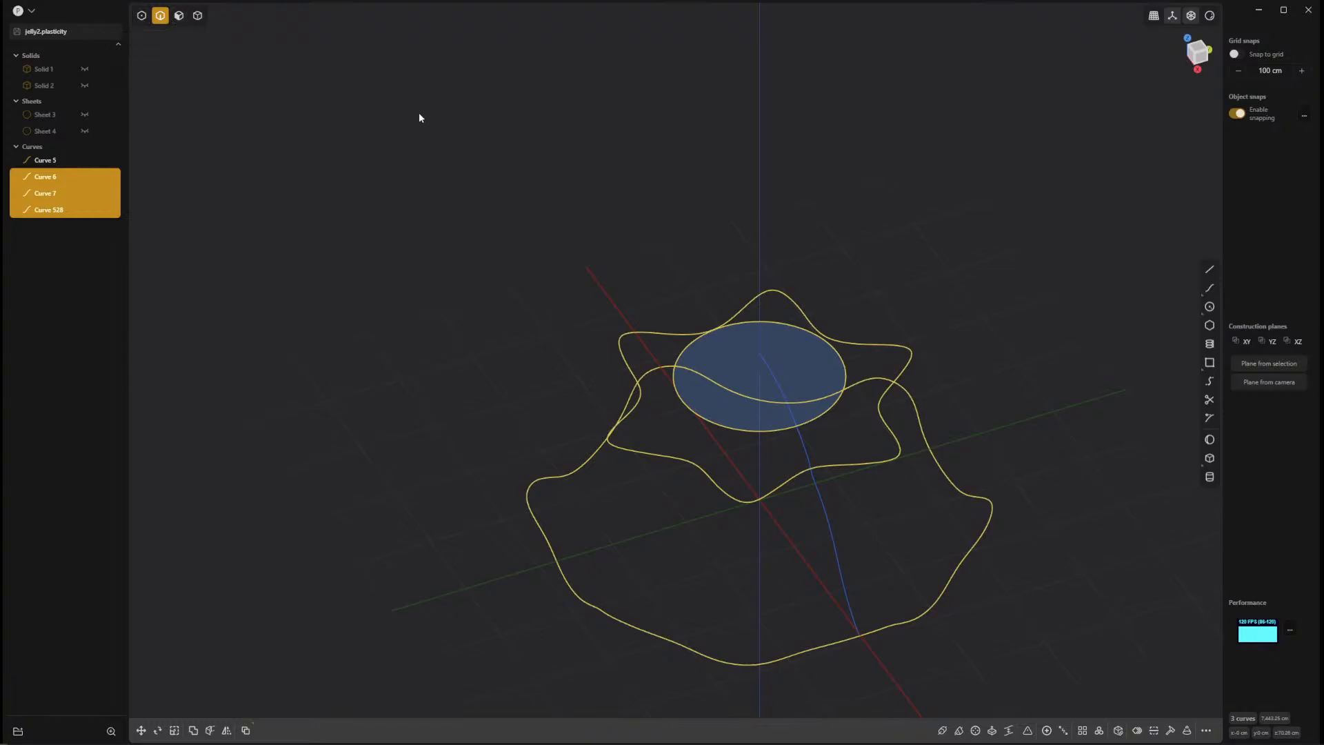
# Try to loft the three selected loops with the single seam curve as guide, and cancel the command.
pyautogui.press('5')
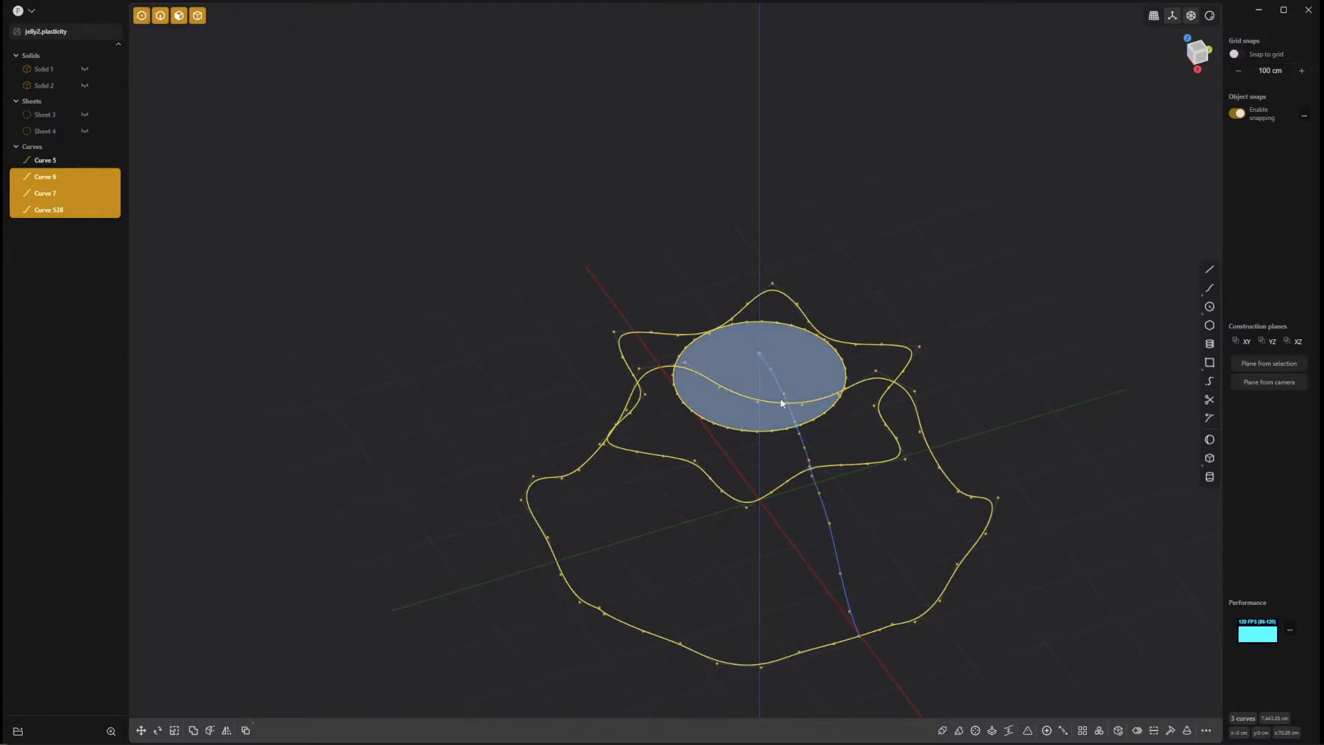
pyautogui.scroll(5, 825, 437)
pyautogui.moveTo(950, 570); pyautogui.dragTo(787, 414, button='middle')
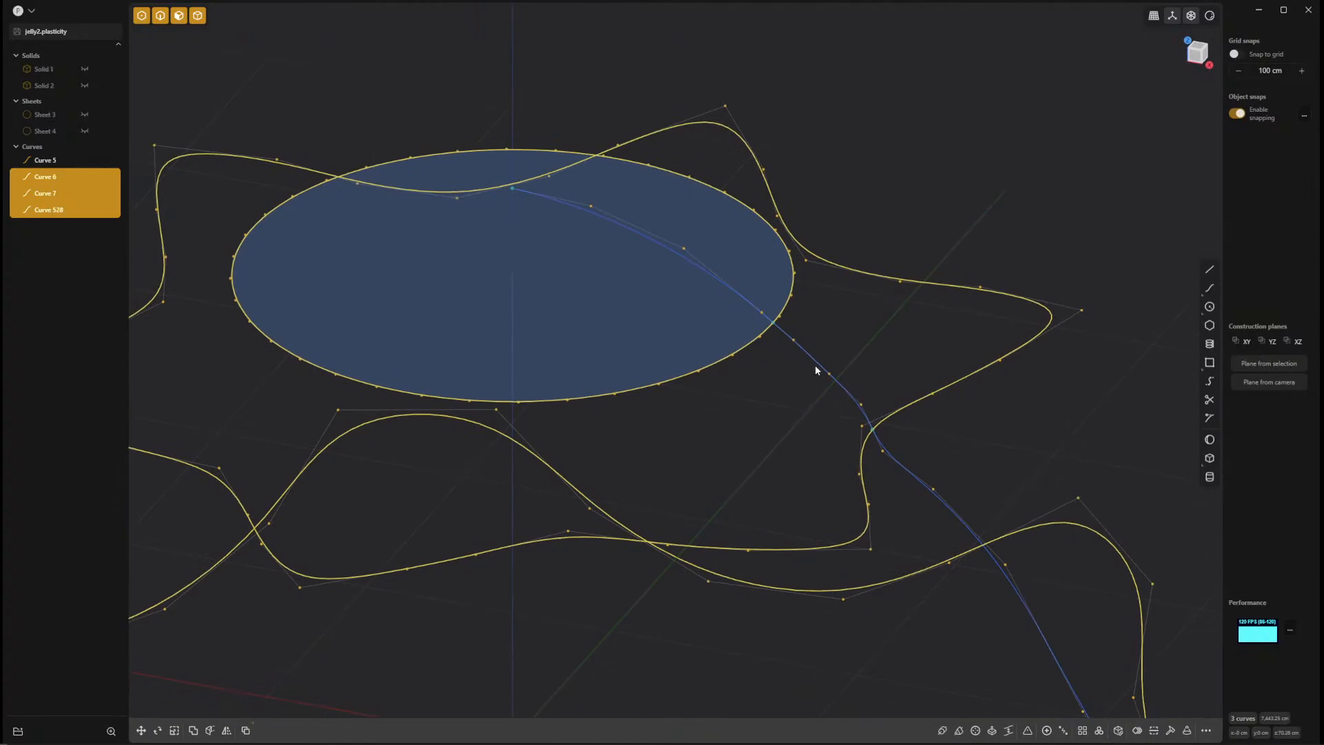
pyautogui.press('l')
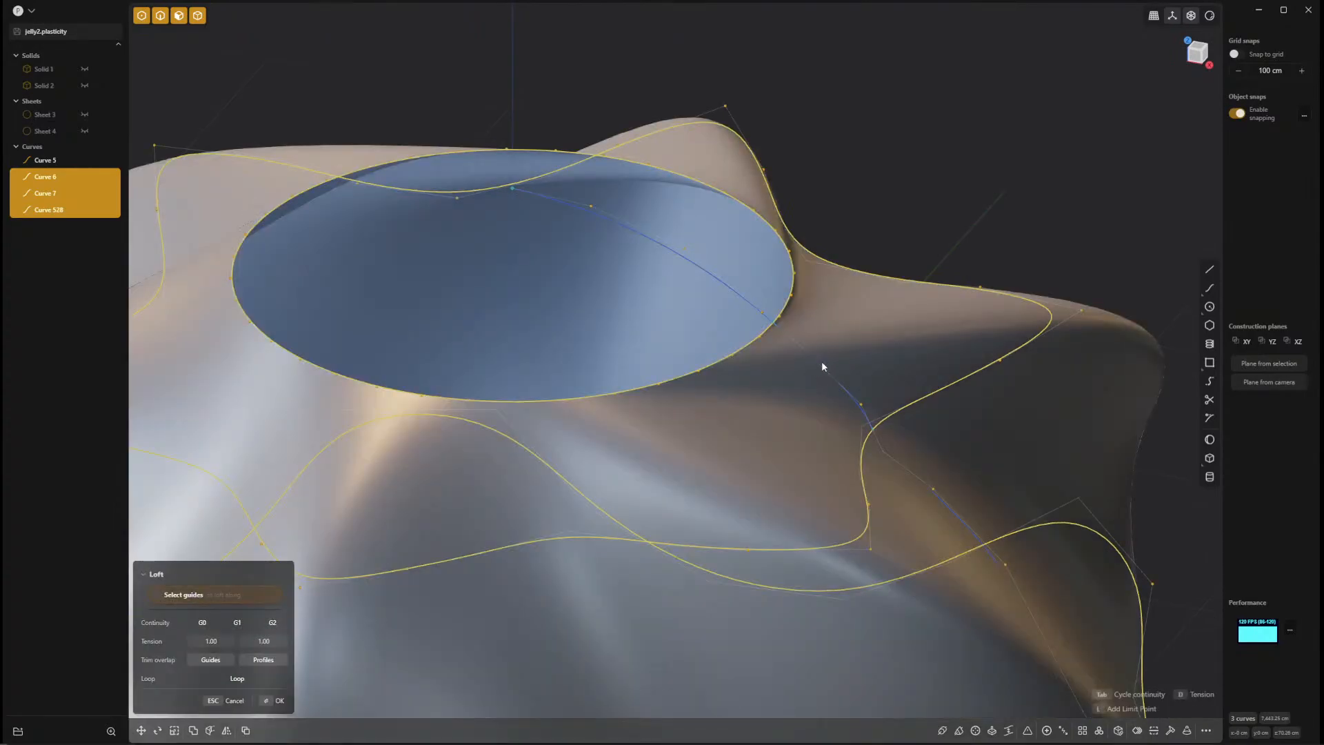
pyautogui.click(818, 371)
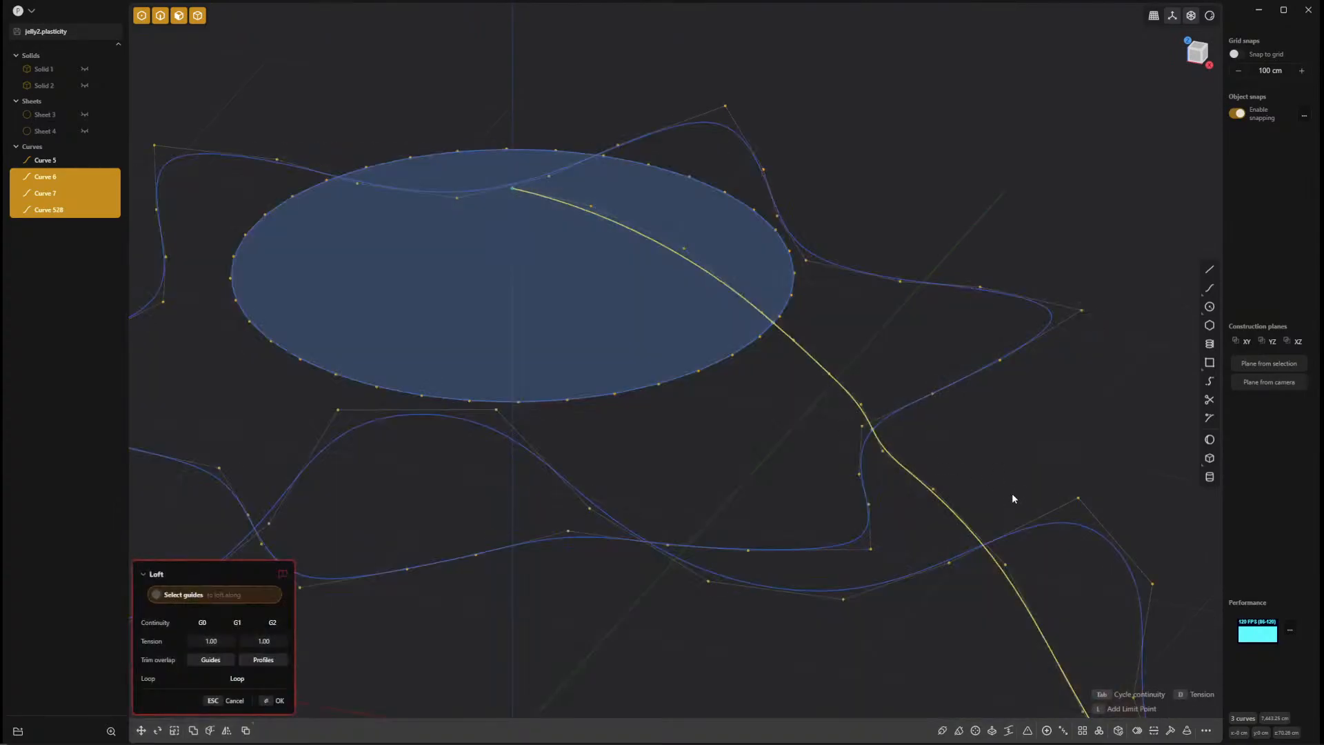
pyautogui.scroll(-3, 1009, 498)
pyautogui.keyDown('shift'); pyautogui.moveTo(961, 473); pyautogui.dragTo(763, 390, button='middle'); pyautogui.keyUp('shift')
pyautogui.press('Escape')
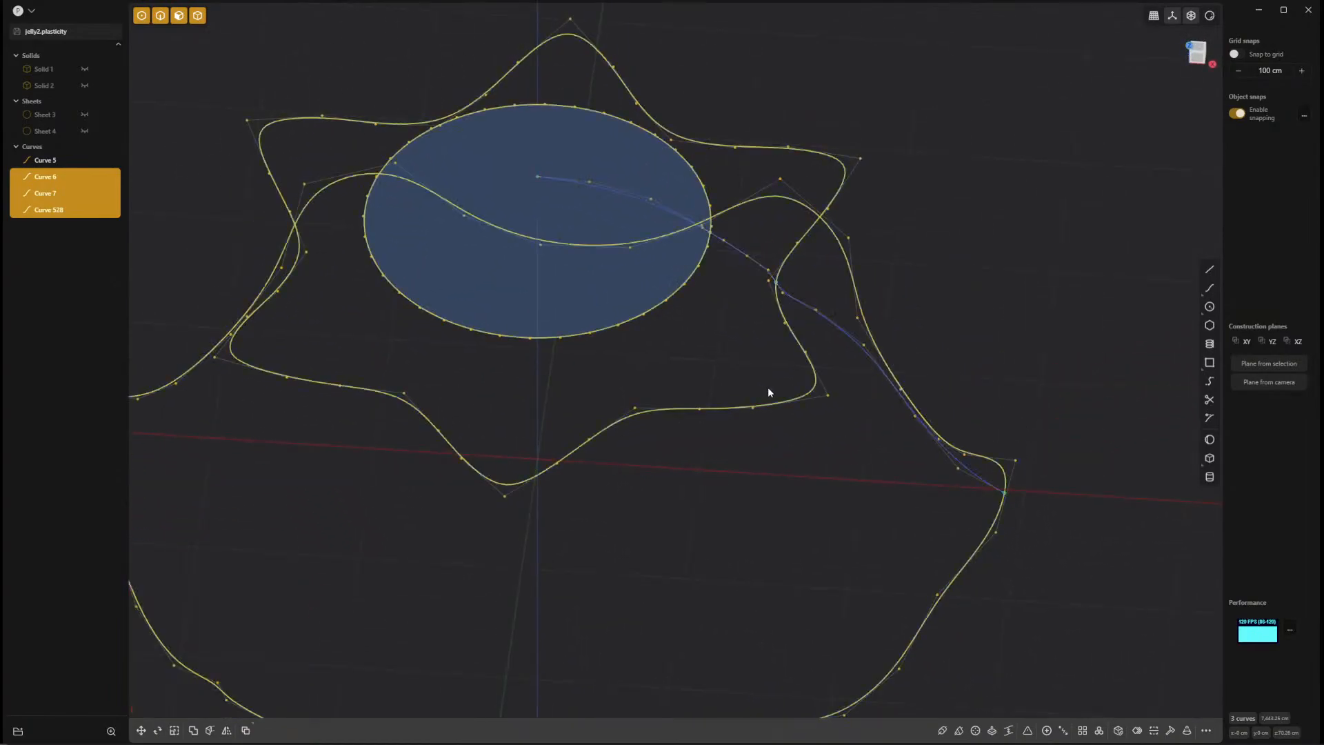
# Mirror the seam curve along the X axis to the opposite side of the form.
pyautogui.click(835, 327)
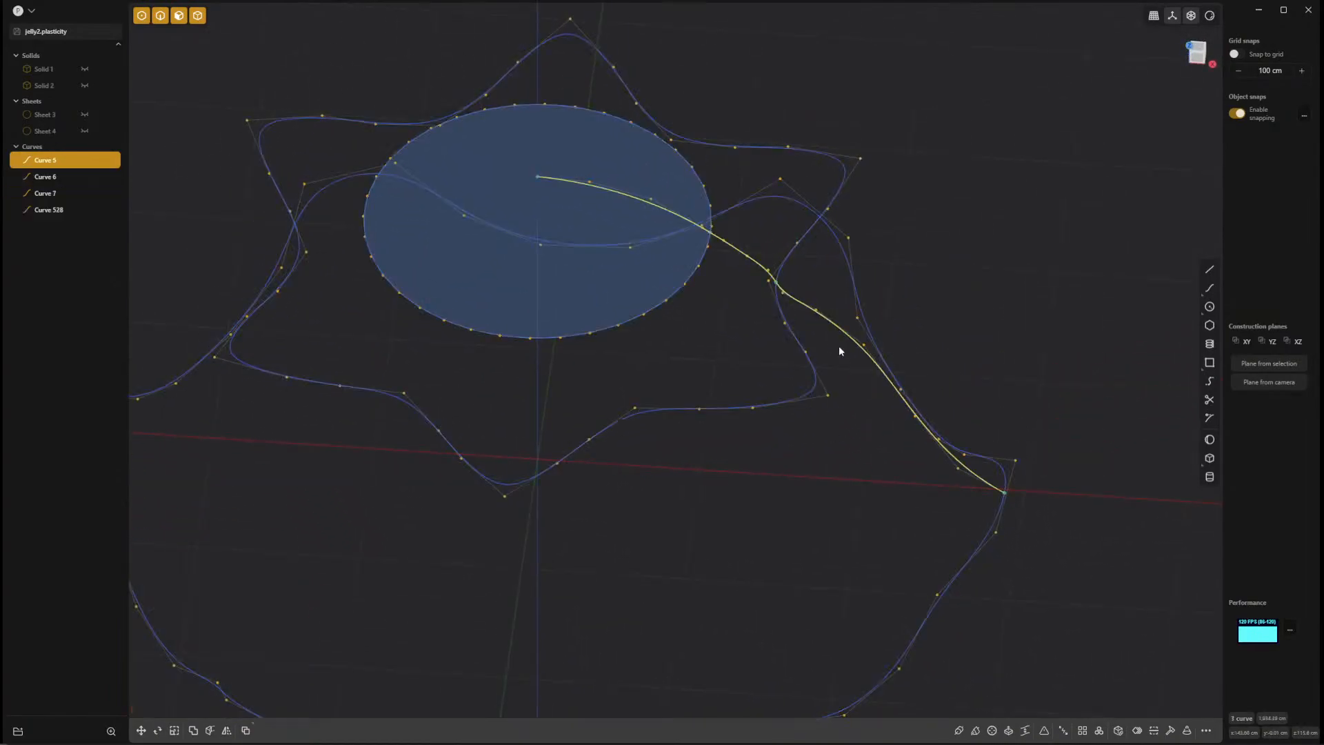
pyautogui.moveTo(839, 349); pyautogui.dragTo(895, 566, button='middle')
pyautogui.scroll(-5, 899, 563)
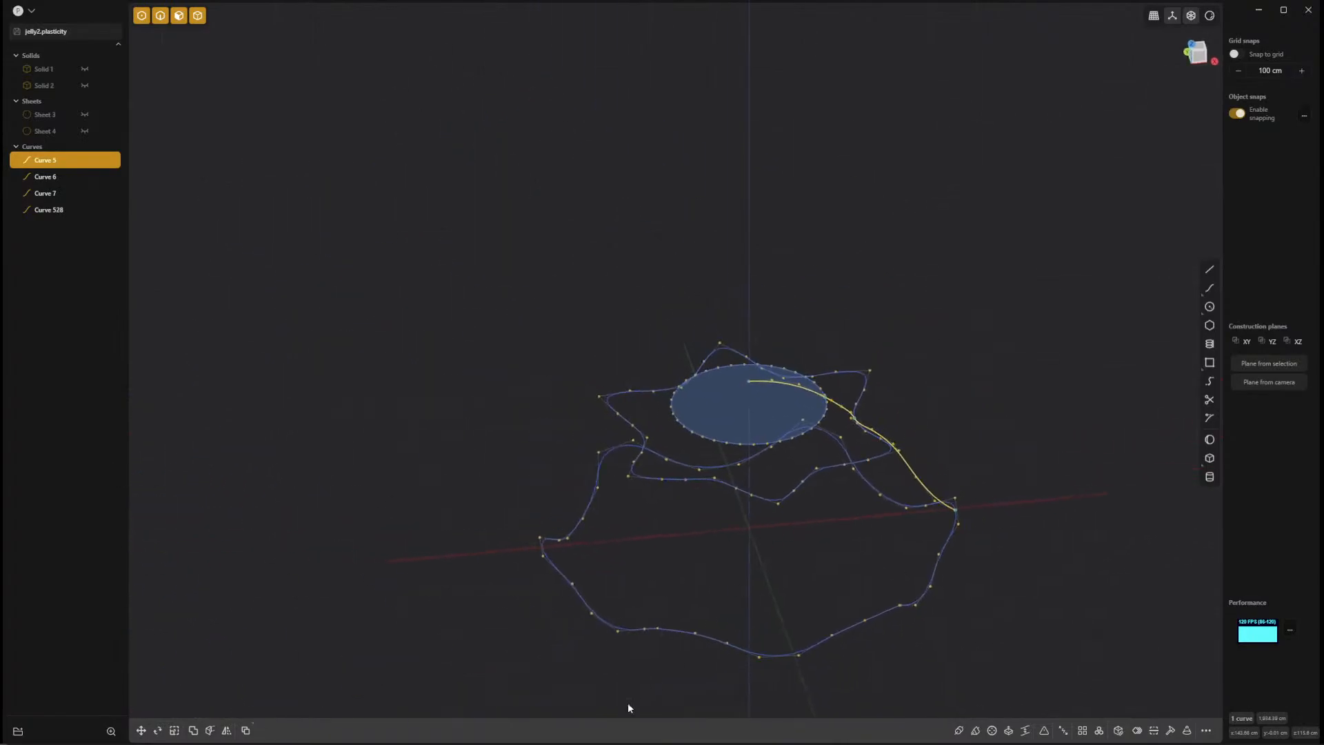
pyautogui.click(227, 731)
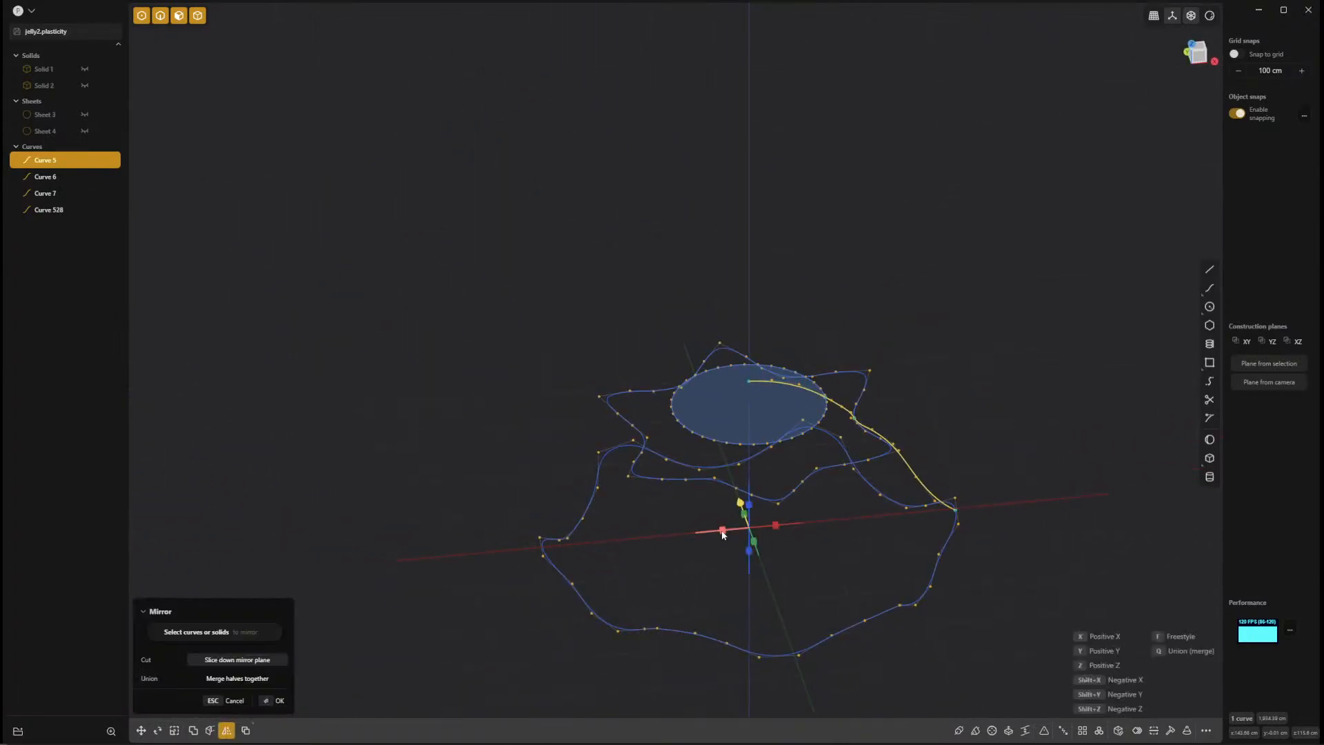
pyautogui.press('Return')
pyautogui.click(614, 564)
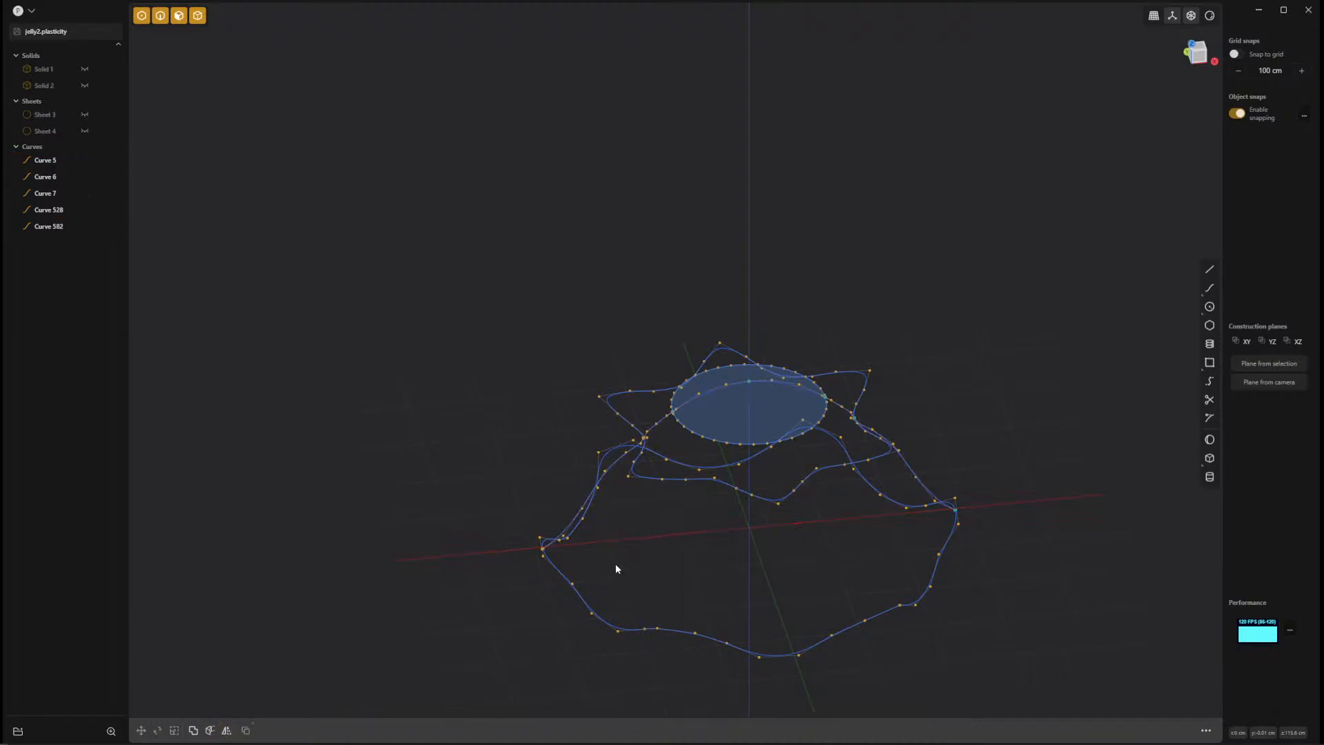
# Examine where the mirrored seam curve meets the bottom loop, the crease loop and the circle.
pyautogui.scroll(5, 617, 562)
pyautogui.scroll(1, 747, 639)
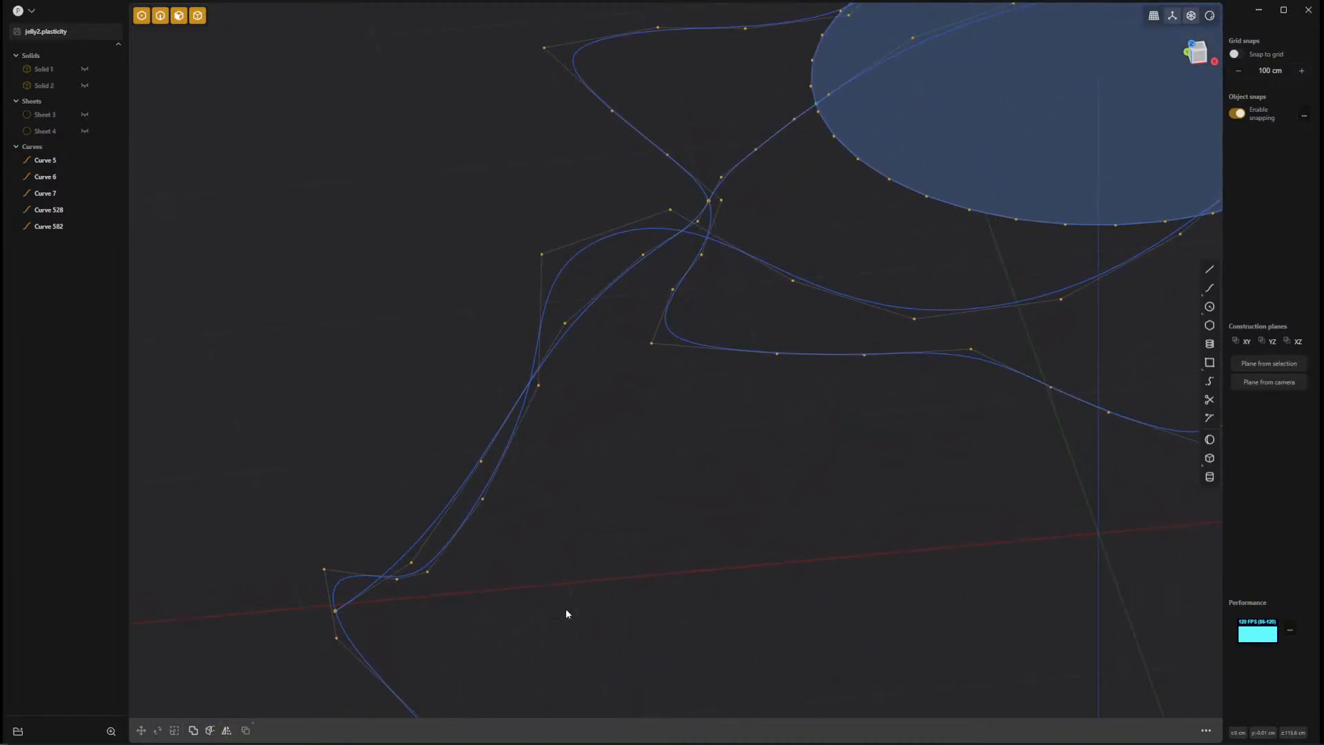
pyautogui.click(336, 612)
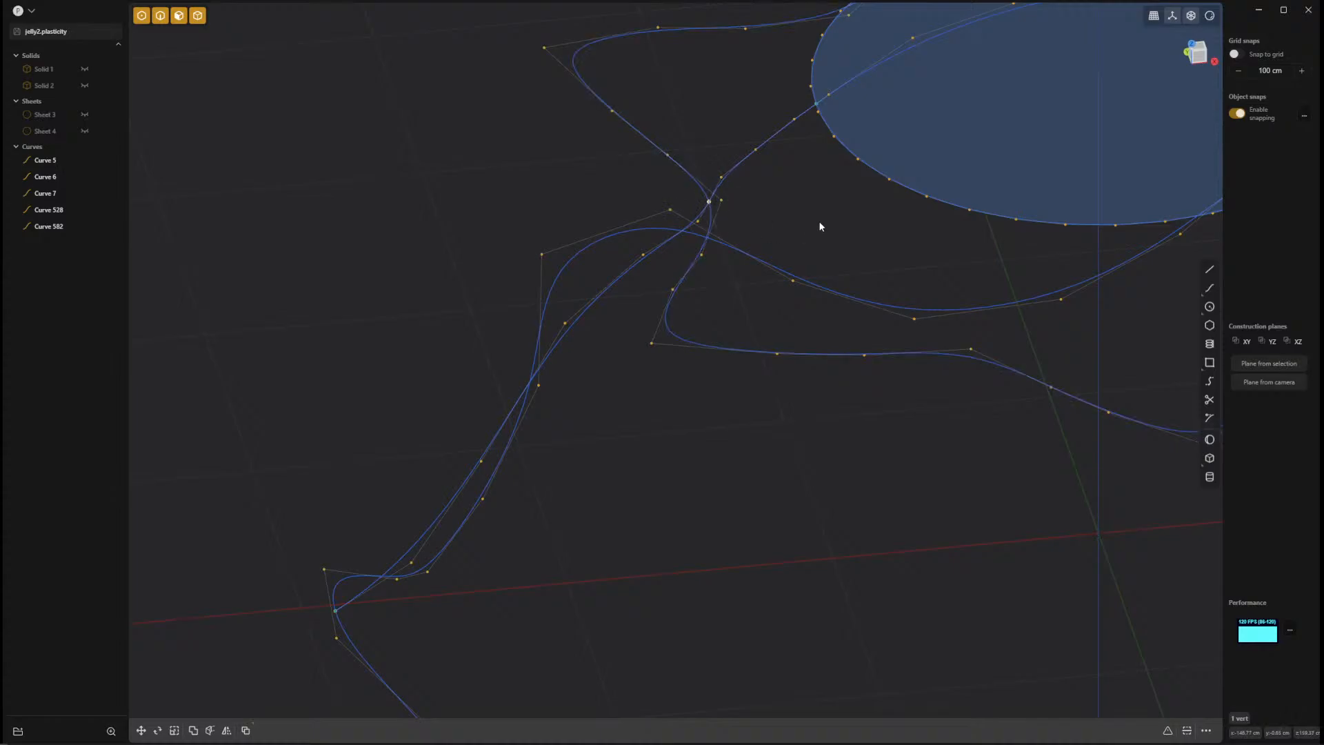
pyautogui.keyDown('shift'); pyautogui.moveTo(821, 224); pyautogui.dragTo(720, 378, button='middle'); pyautogui.keyUp('shift')
pyautogui.press('Escape')
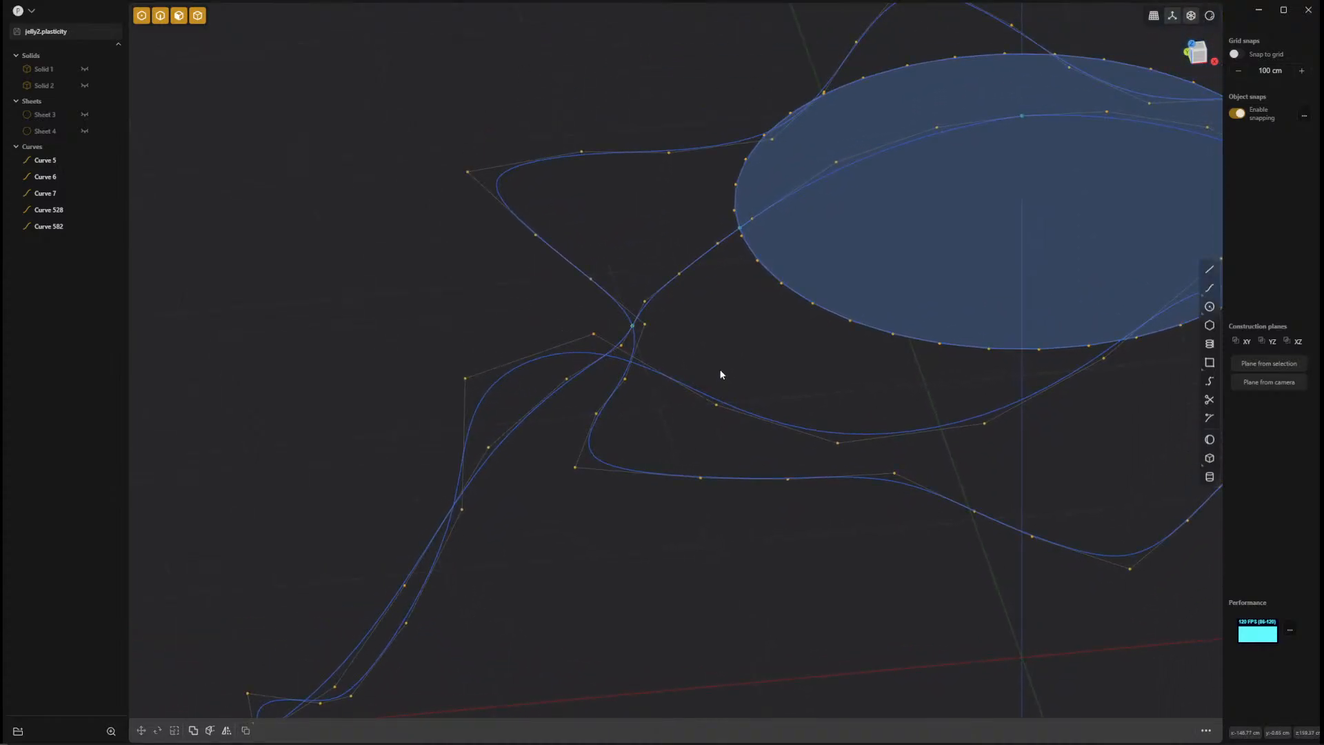
pyautogui.keyDown('shift'); pyautogui.moveTo(468, 605); pyautogui.dragTo(414, 482, button='middle'); pyautogui.keyUp('shift')
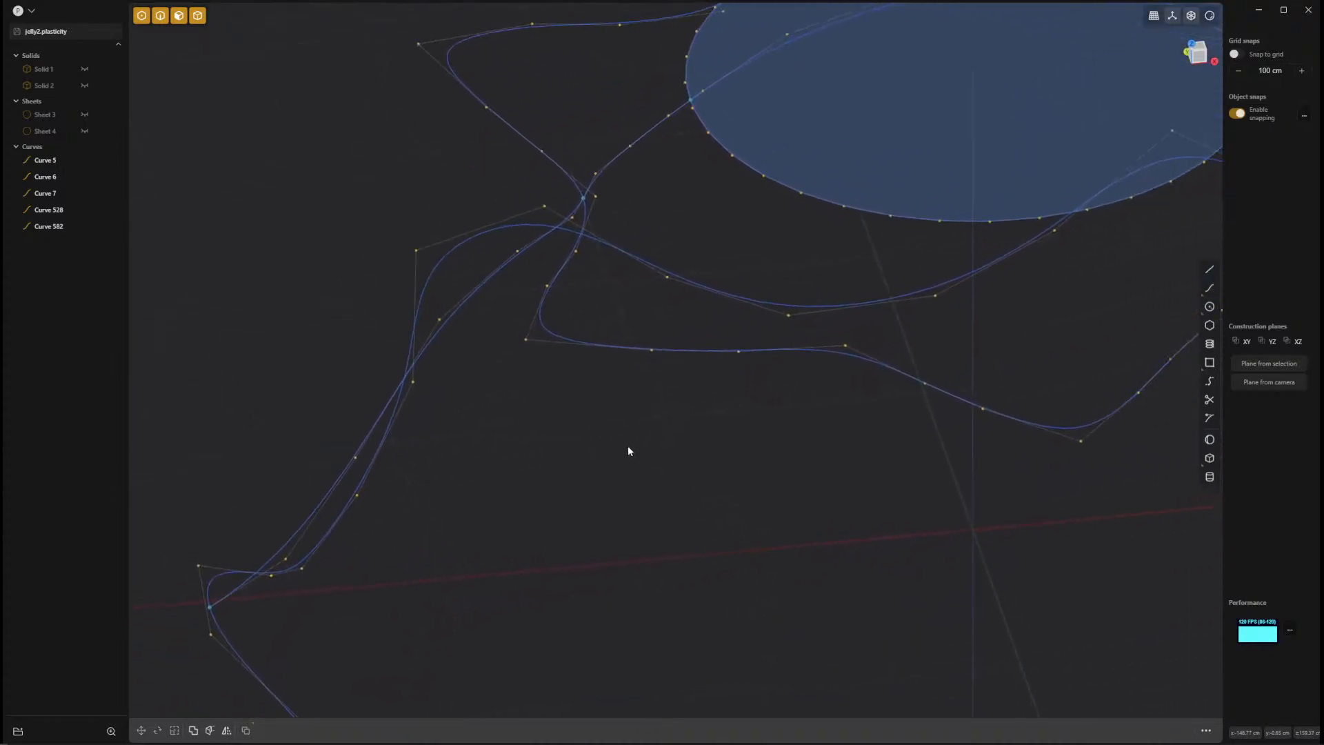
pyautogui.keyDown('shift'); pyautogui.moveTo(643, 448); pyautogui.dragTo(484, 589, button='middle'); pyautogui.keyUp('shift')
pyautogui.moveTo(684, 392); pyautogui.dragTo(663, 398, button='middle')
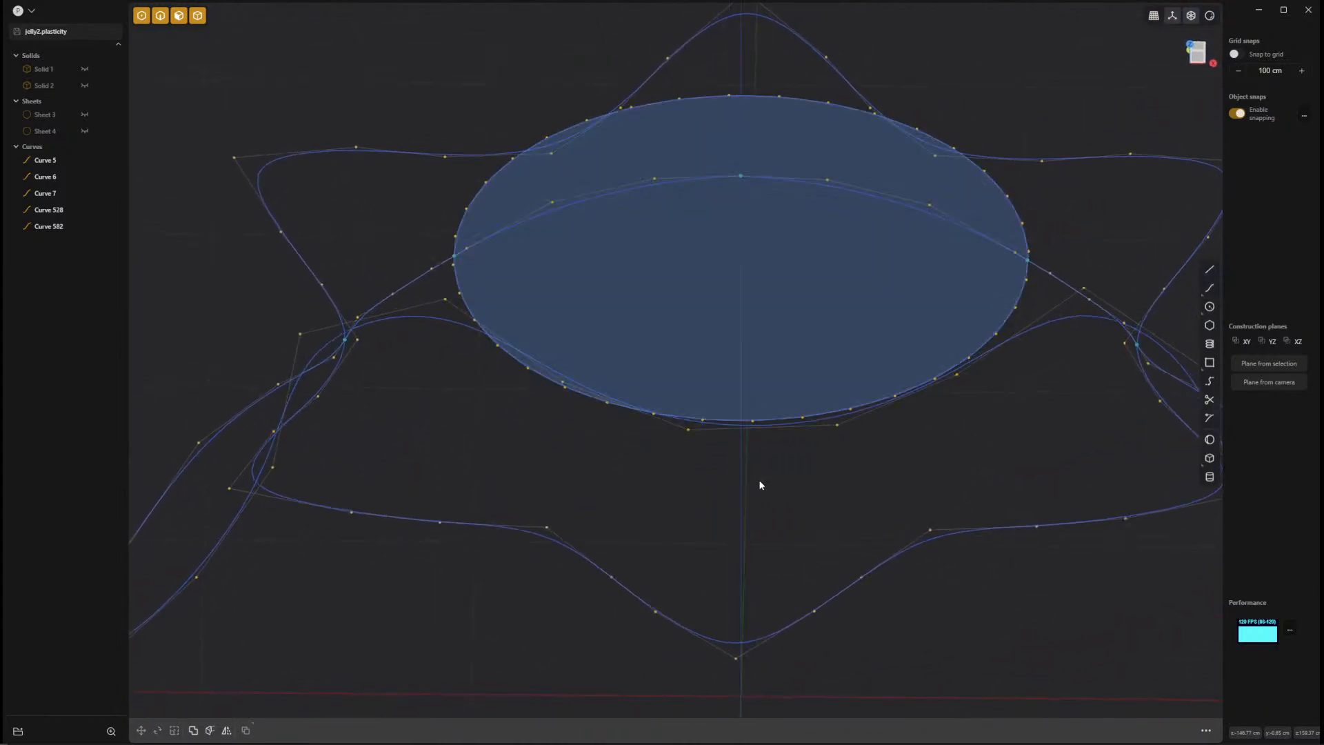
# Try to loft the bottom loop, the crease loop and the circle with both seam curves as guides, and cancel the command.
pyautogui.scroll(-7, 759, 479)
pyautogui.click(785, 626)
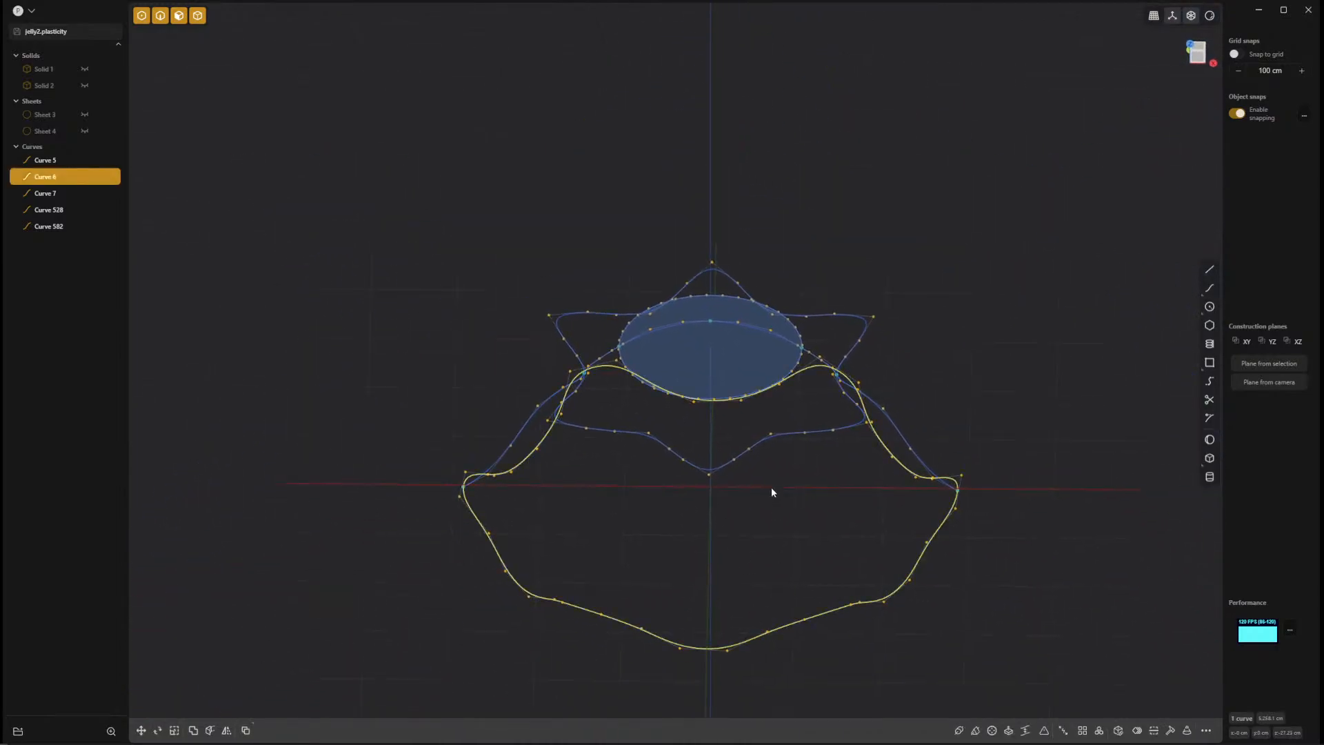
pyautogui.click(762, 447)
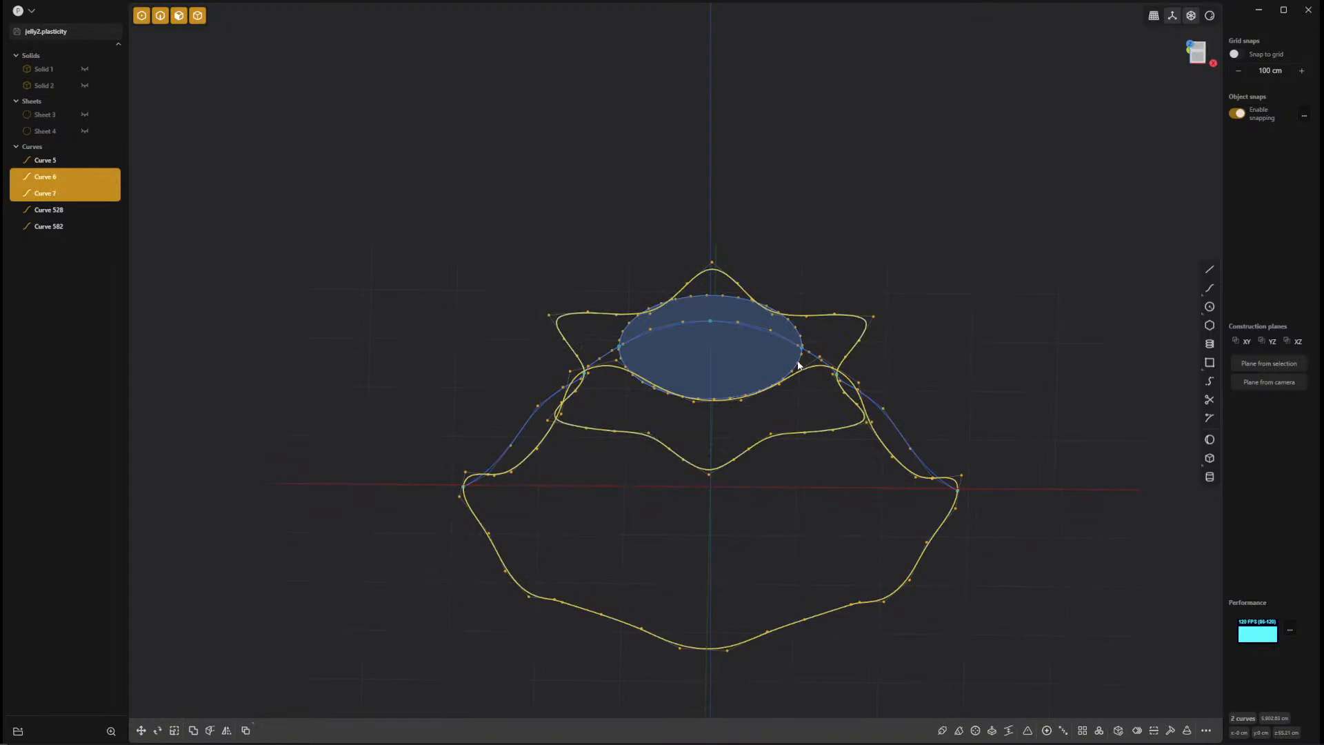
pyautogui.click(800, 362)
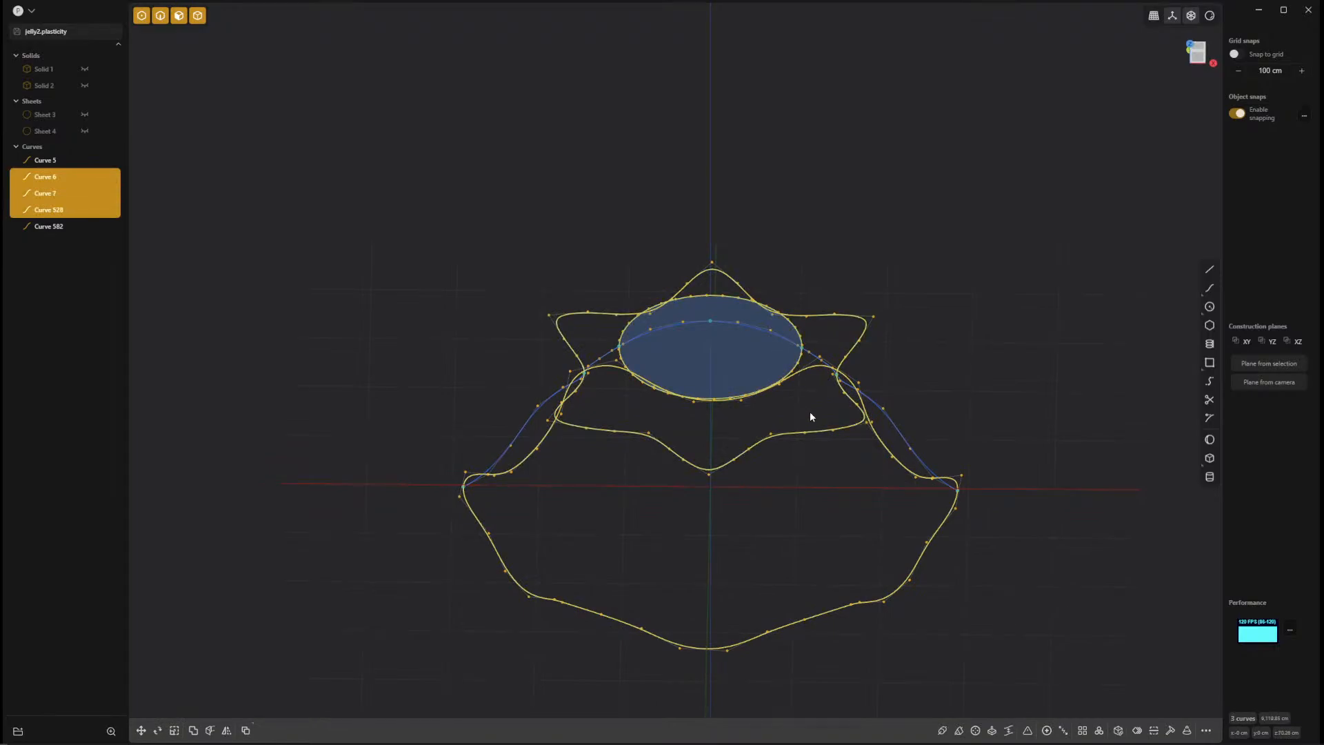
pyautogui.press('l')
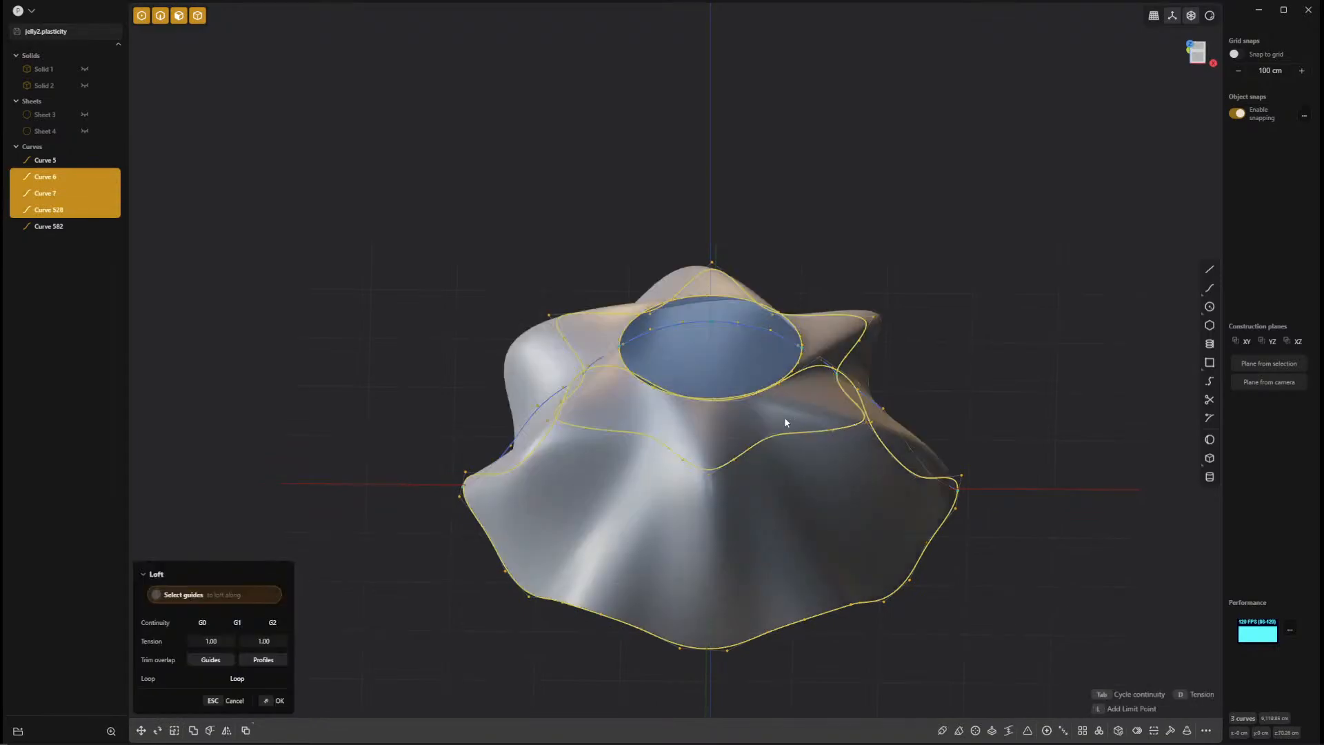
pyautogui.moveTo(858, 453); pyautogui.dragTo(974, 582, button='middle')
pyautogui.click(894, 456)
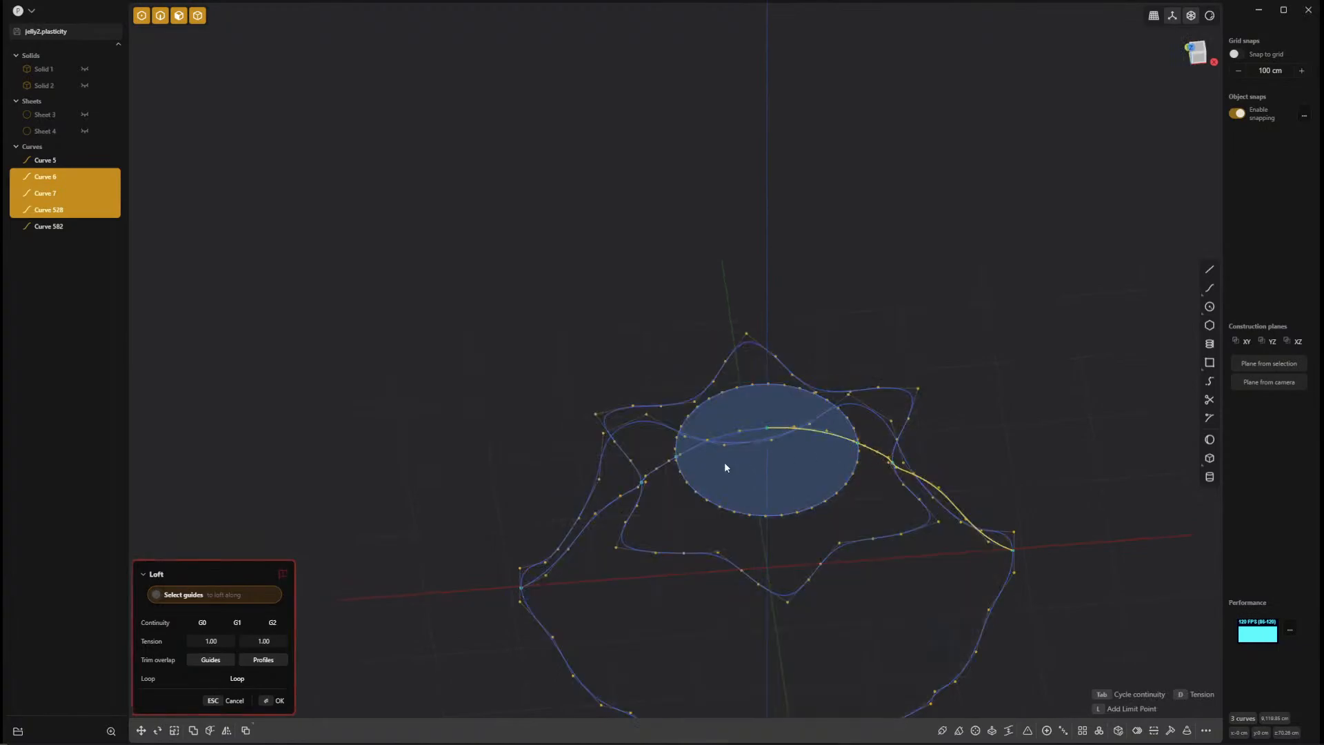
pyautogui.click(691, 454)
pyautogui.moveTo(1054, 495); pyautogui.dragTo(1009, 487, button='middle')
pyautogui.press('Escape')
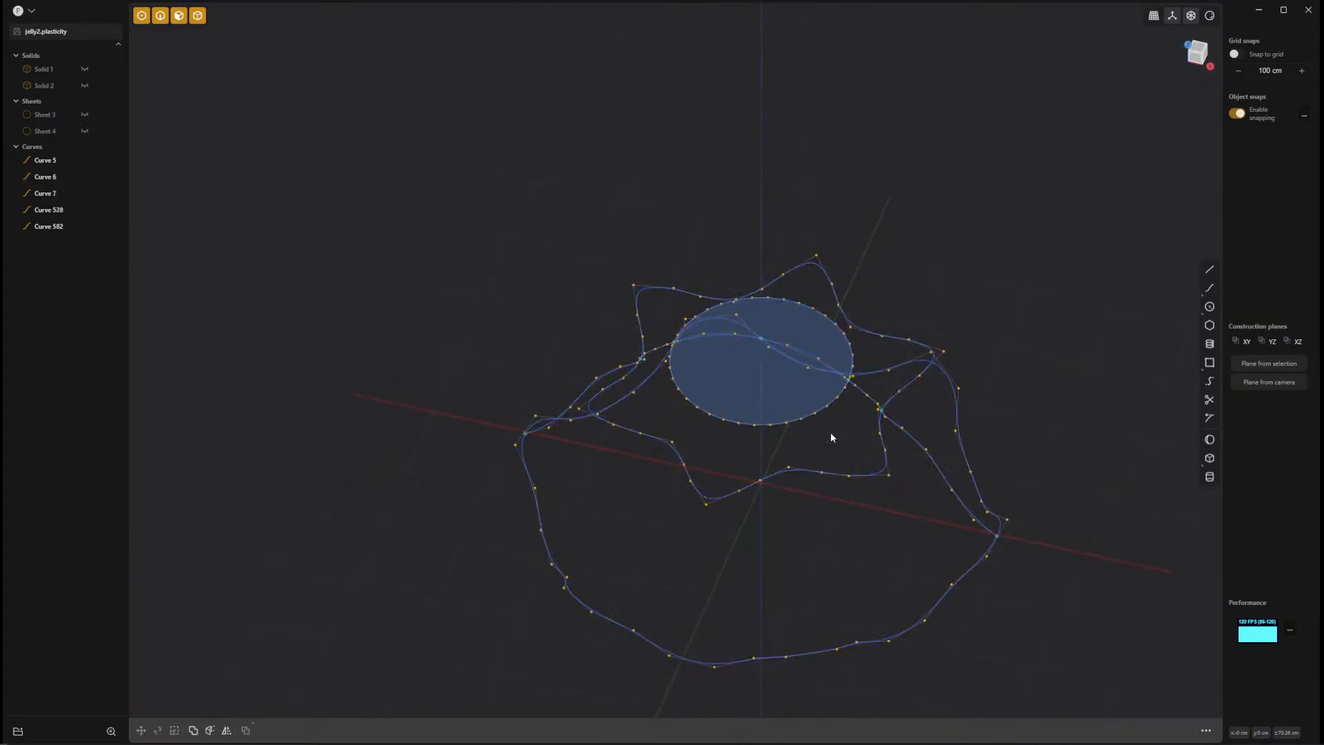
# Delete the mirrored seam curve.
pyautogui.click(643, 387)
pyautogui.moveTo(1049, 556); pyautogui.dragTo(868, 542, button='middle')
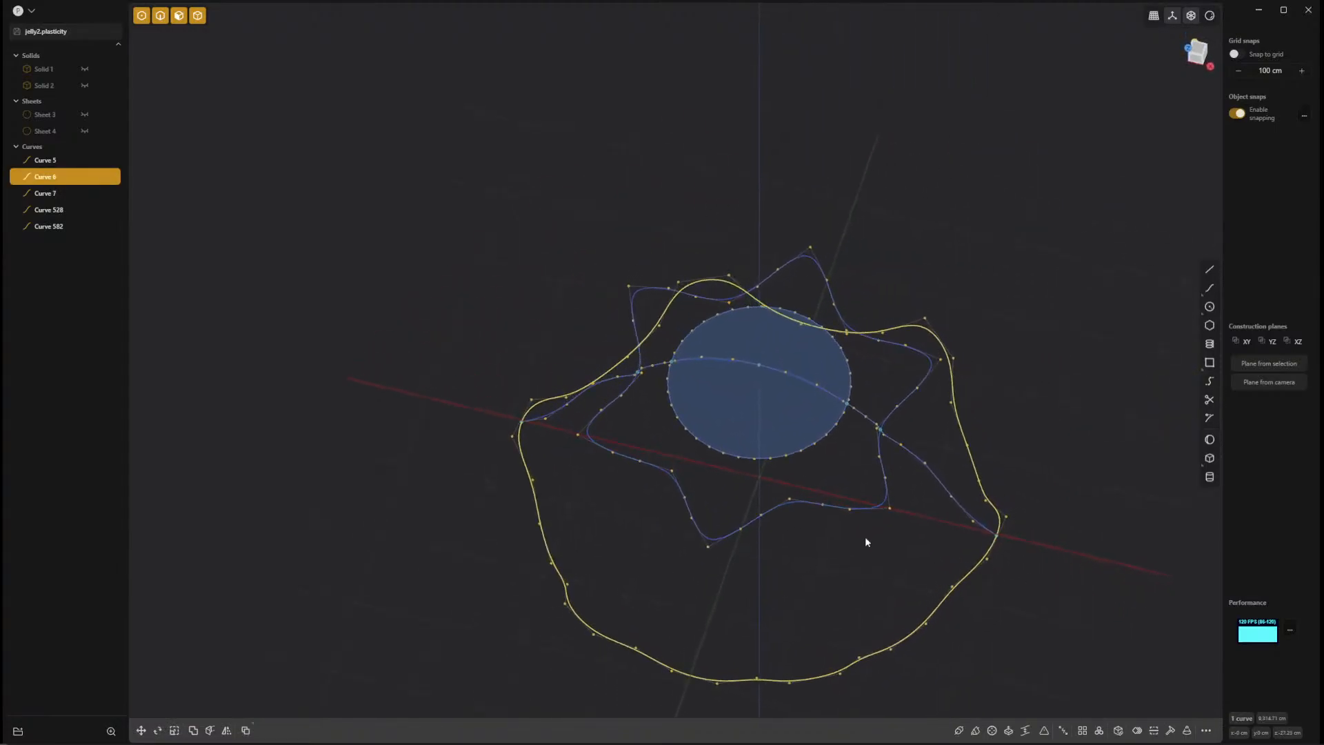
pyautogui.click(580, 397)
pyautogui.press('Delete')
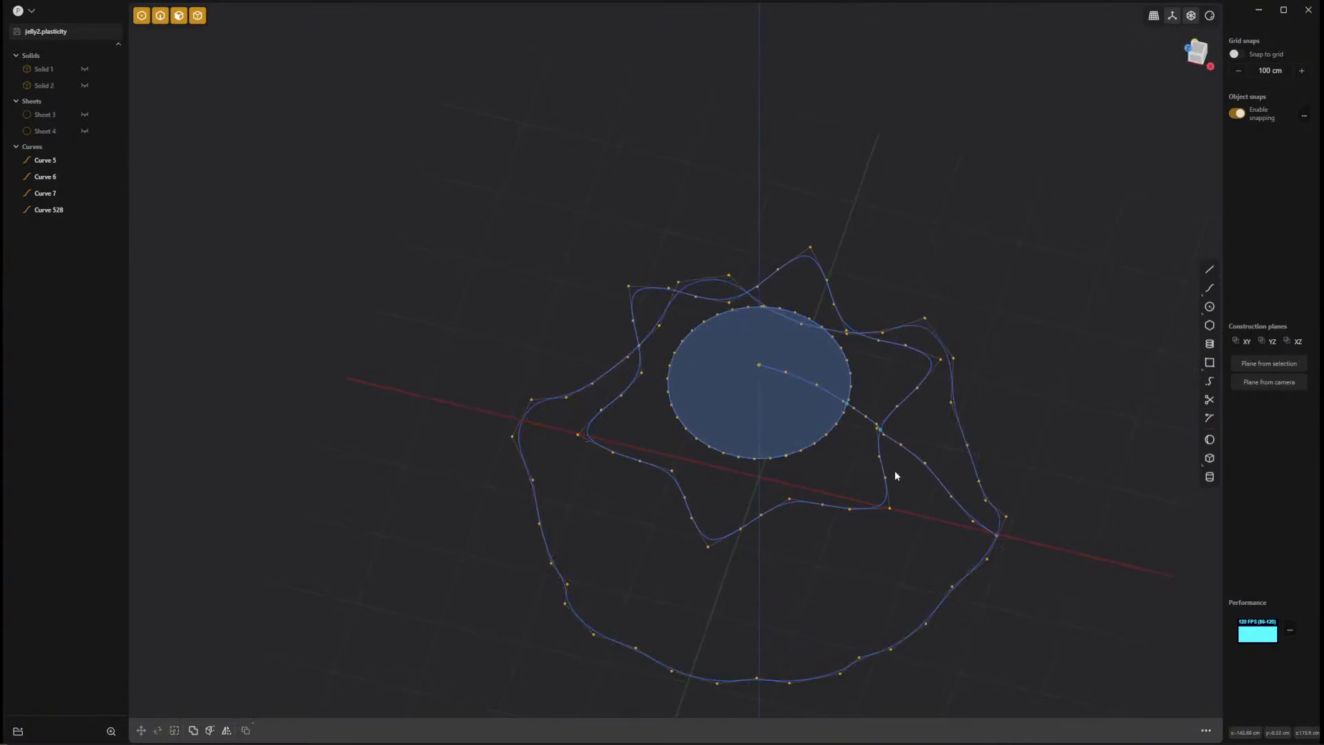
# Select the remaining seam curve, try a radial array around its inner endpoint in the perspective view, and cancel the command.
pyautogui.click(937, 478)
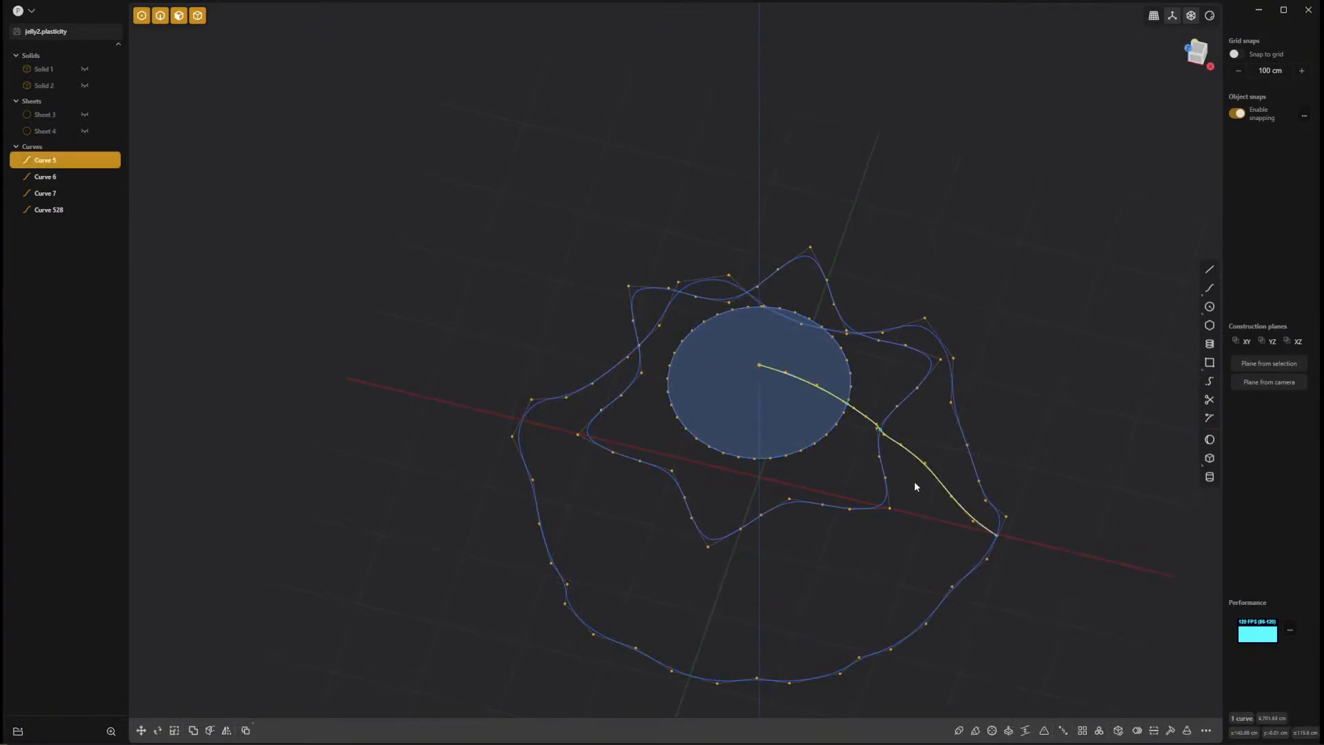
pyautogui.rightClick(915, 486)
pyautogui.write('arr')
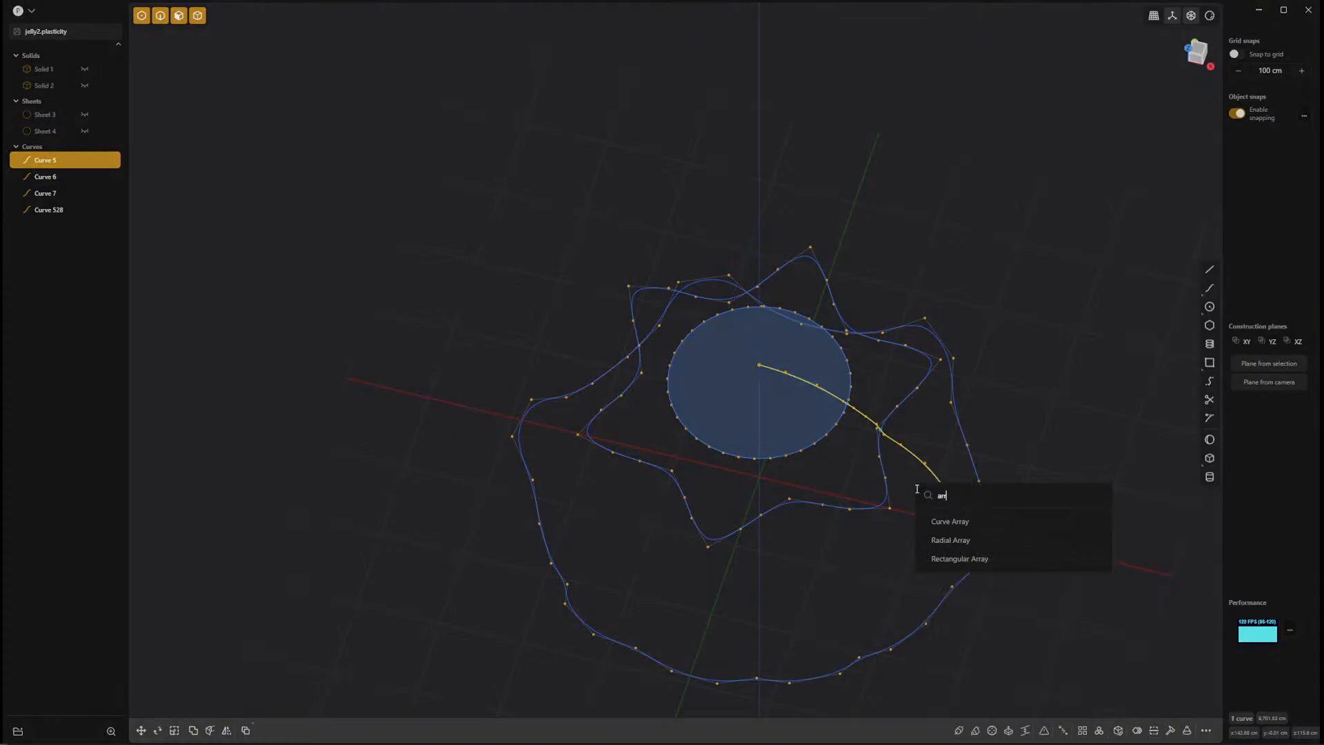
pyautogui.click(945, 539)
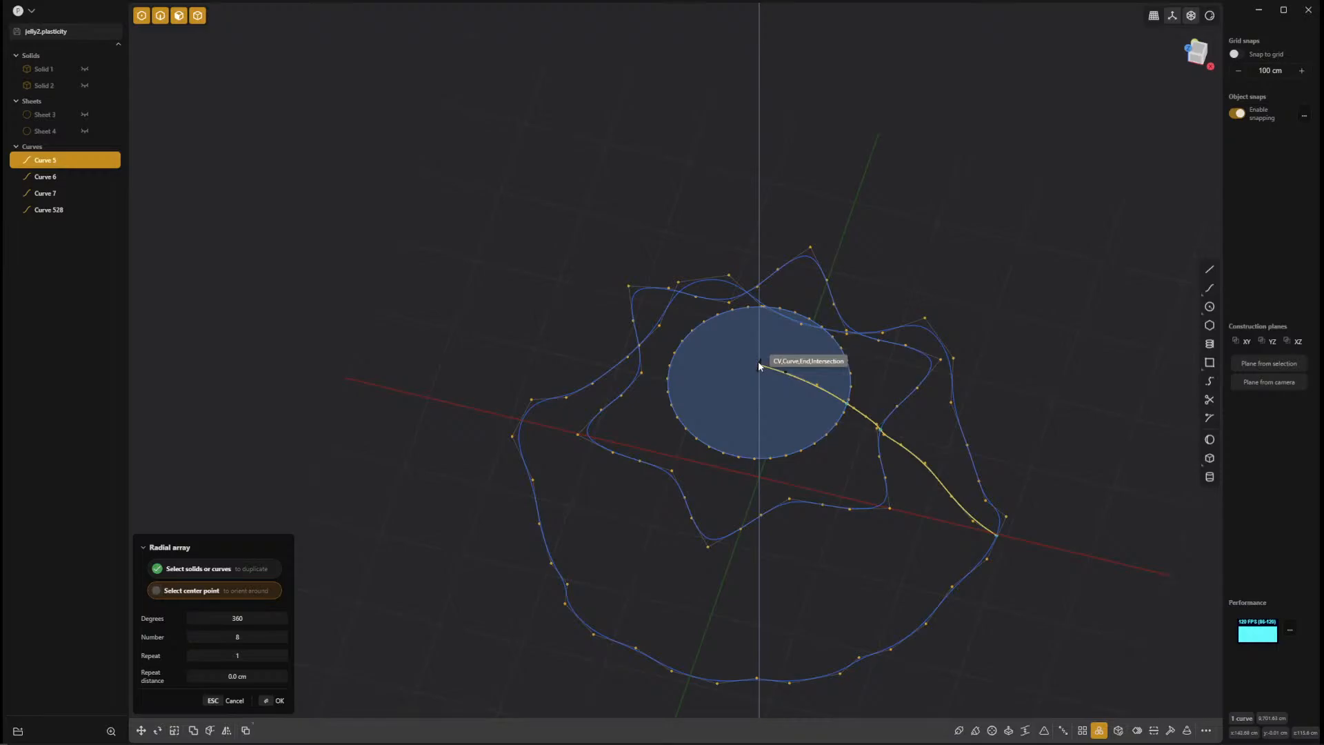
pyautogui.click(759, 362)
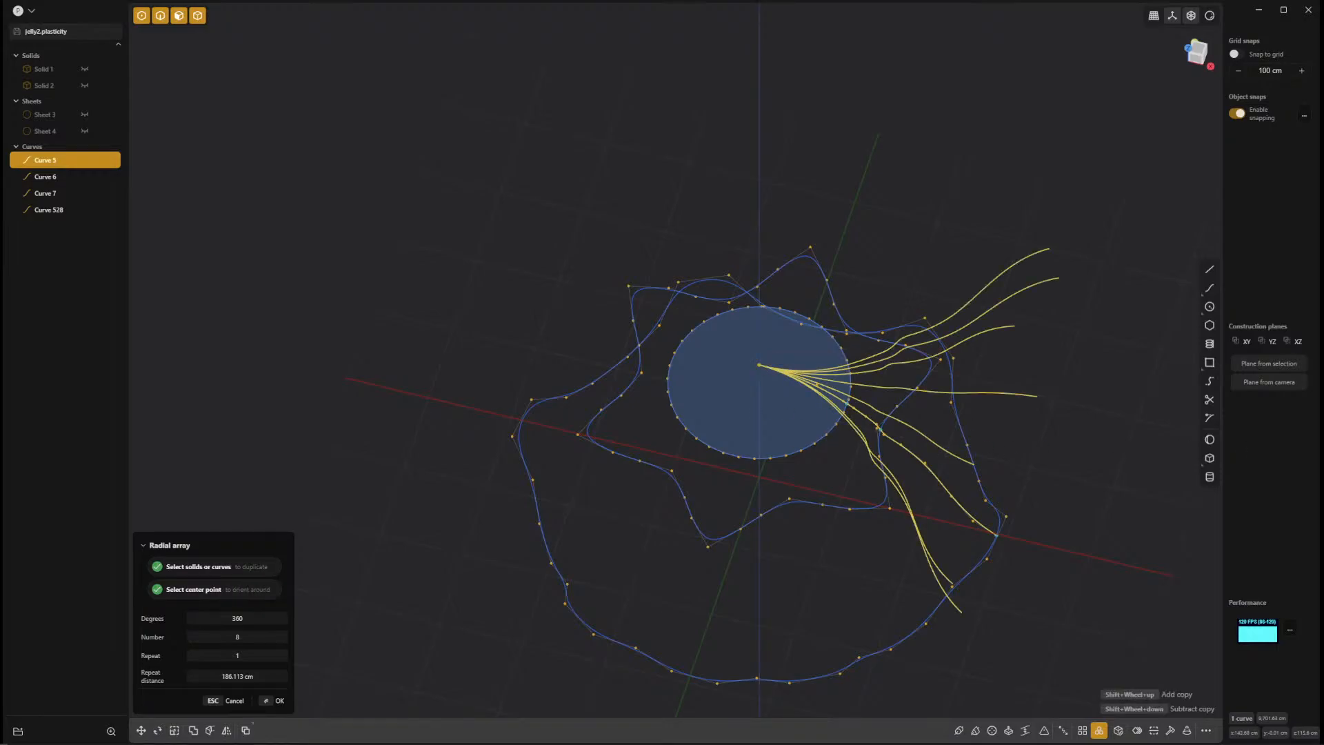
pyautogui.press('Escape')
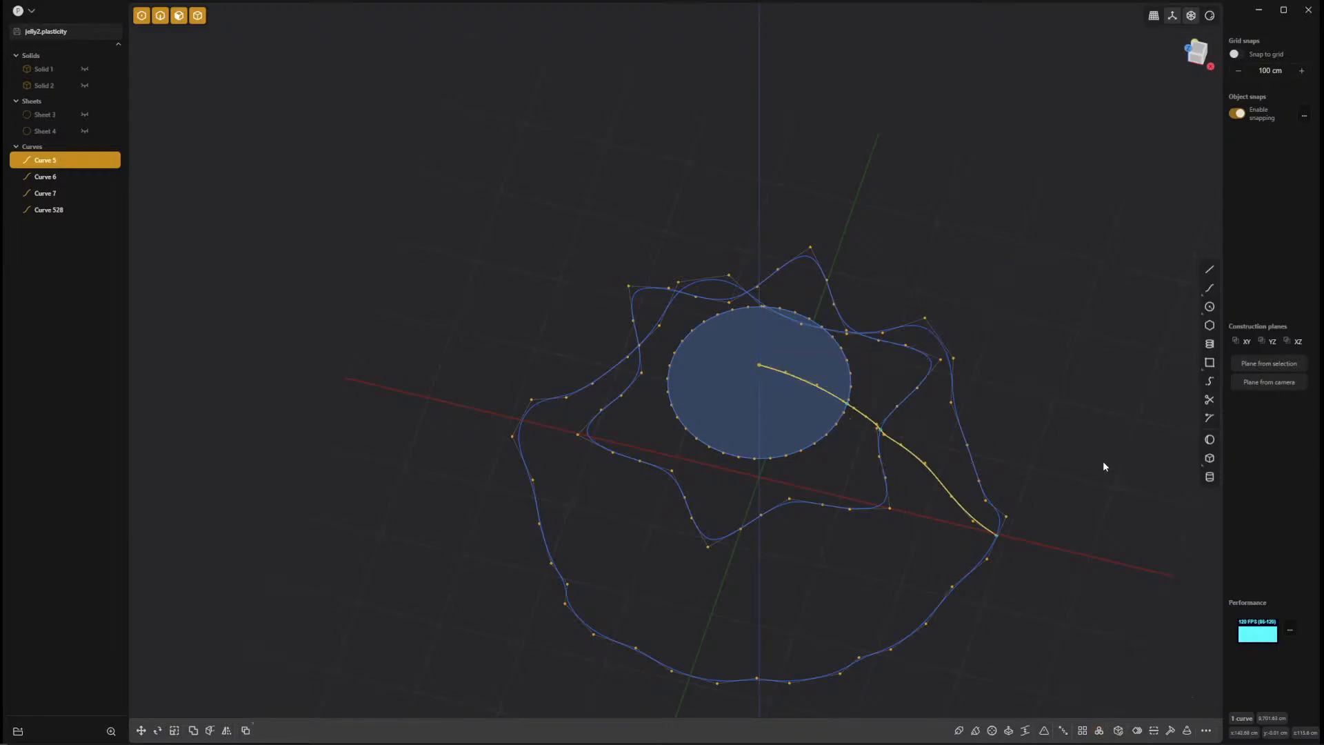
# In the top view, create a radial array of the seam curve around the circle's centre with the number set to 6.
pyautogui.press('7')
pyautogui.keyDown('shift'); pyautogui.moveTo(961, 547); pyautogui.dragTo(938, 429, button='middle'); pyautogui.keyUp('shift')
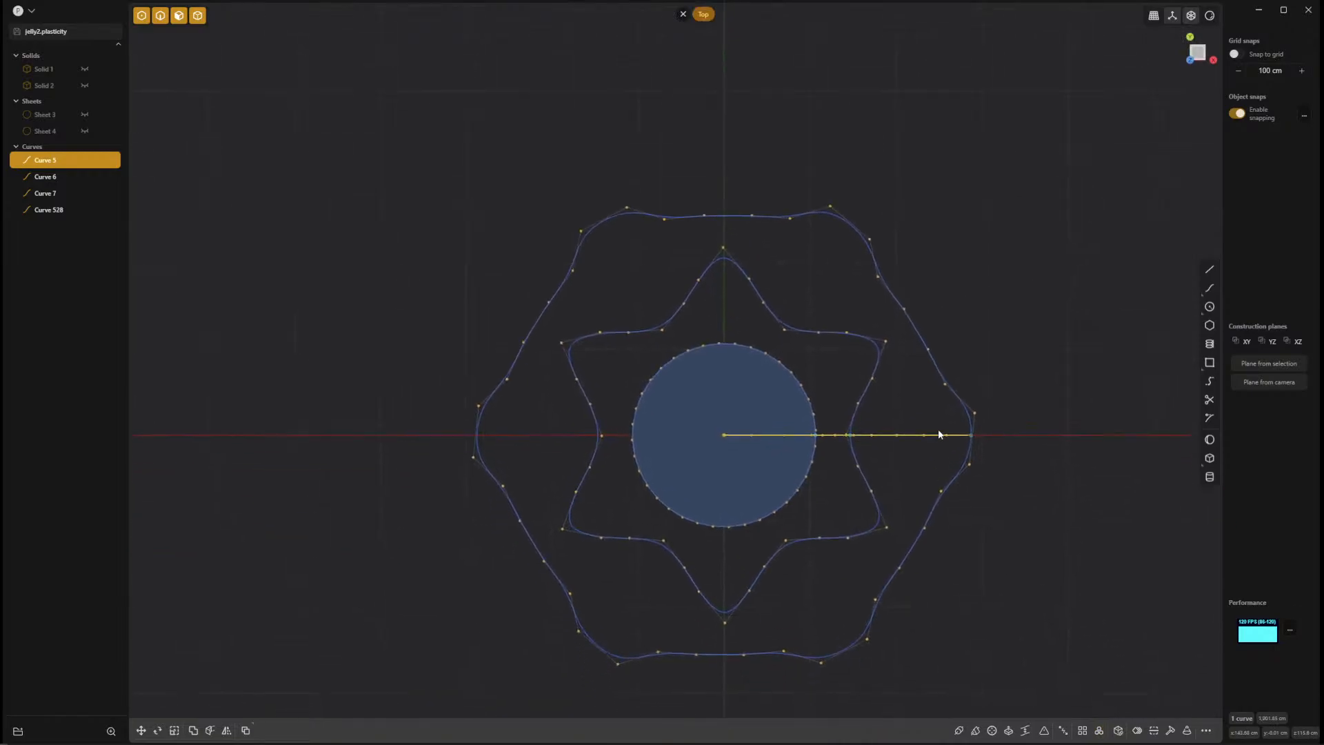
pyautogui.write('farr')
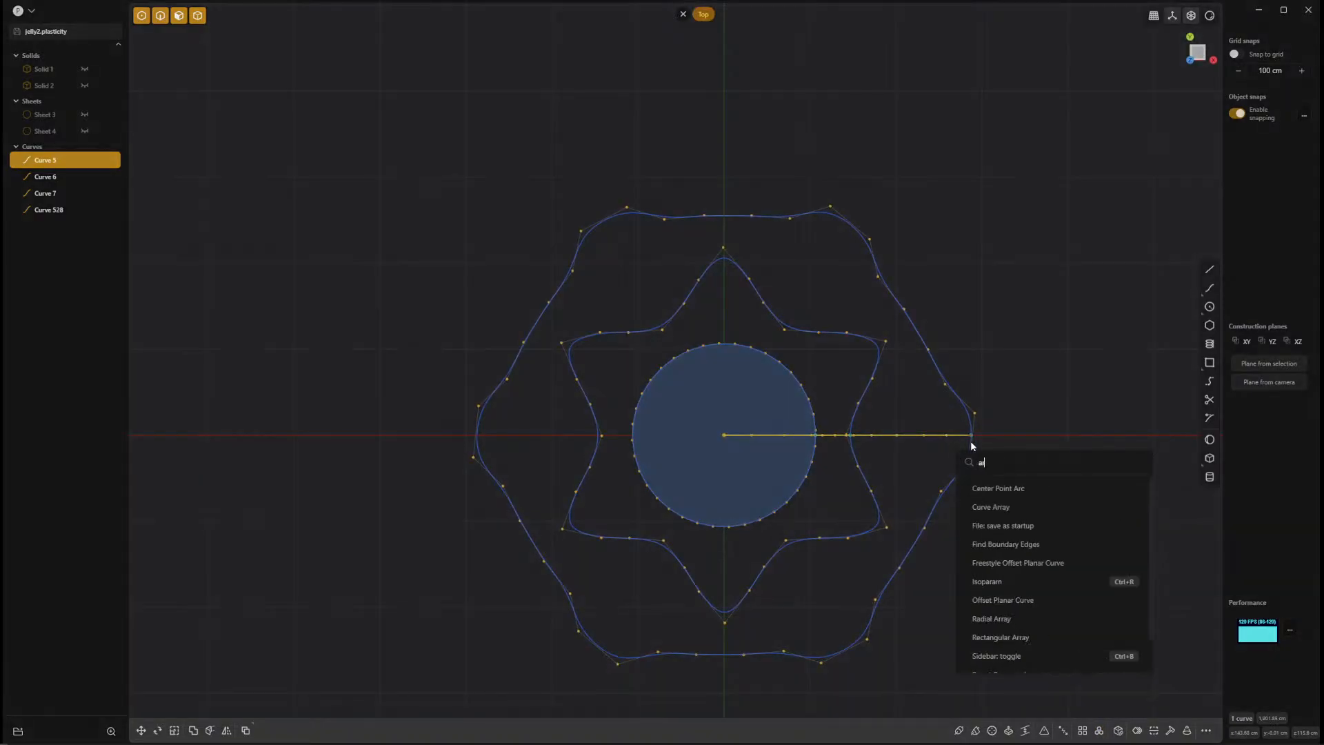
pyautogui.click(989, 511)
pyautogui.click(724, 435)
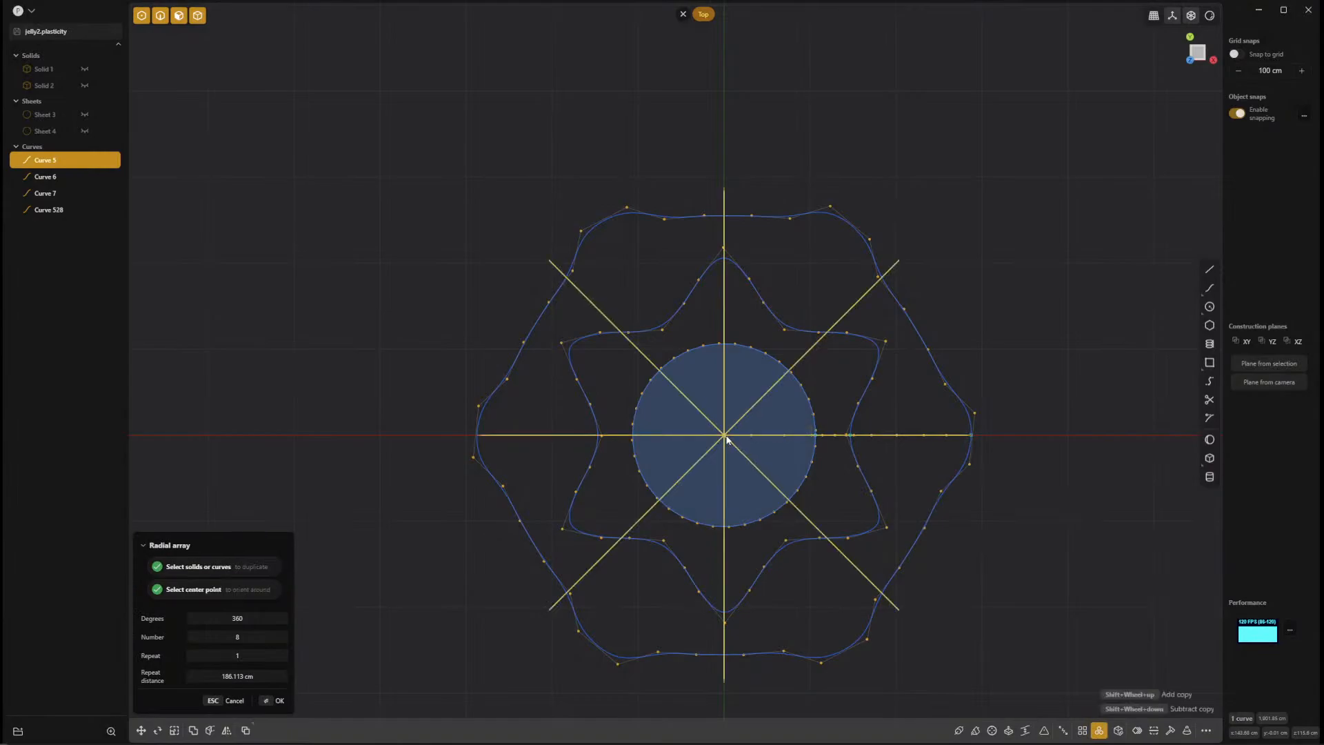
pyautogui.click(249, 636)
pyautogui.write('6')
pyautogui.press('Return')
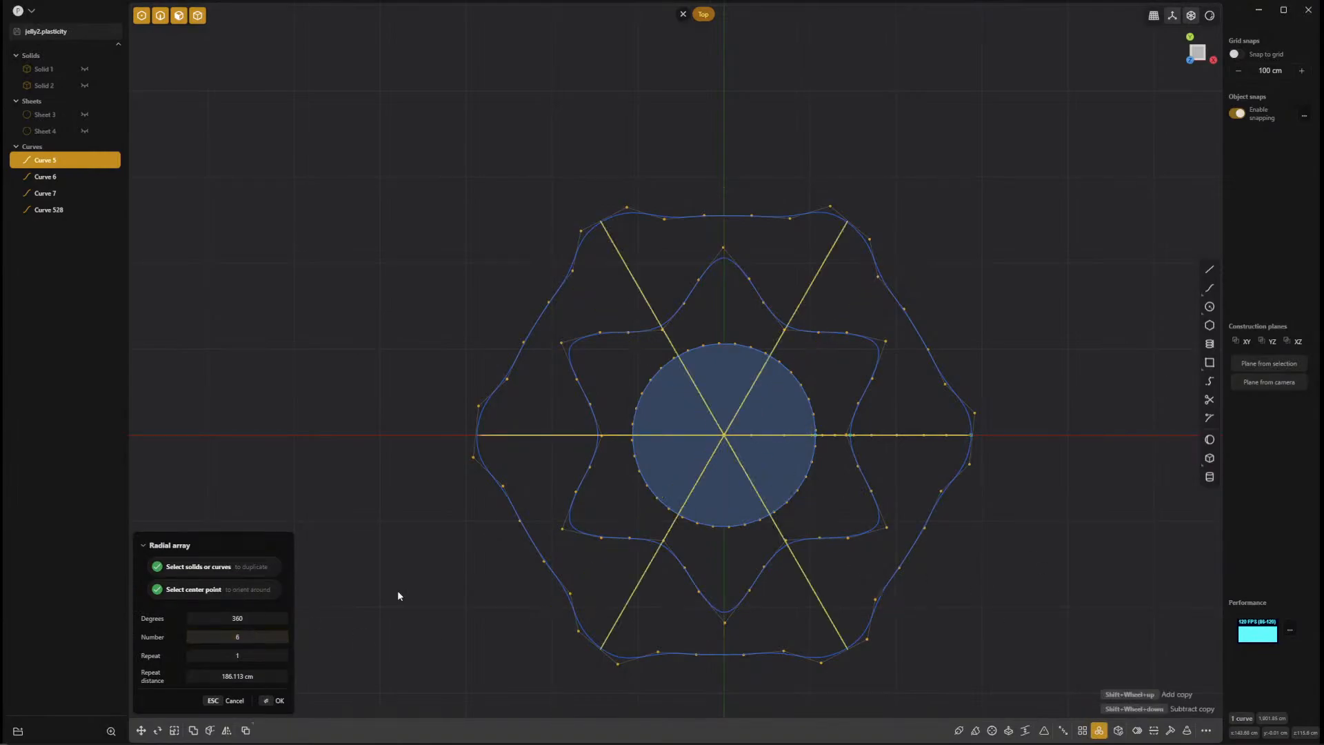
pyautogui.press('Return')
# Examine from several angles where the arrayed seam curves meet the crease loop and the wavy bottom loop.
pyautogui.moveTo(971, 561); pyautogui.dragTo(699, 495, button='middle')
pyautogui.moveTo(786, 486); pyautogui.dragTo(712, 452, button='middle')
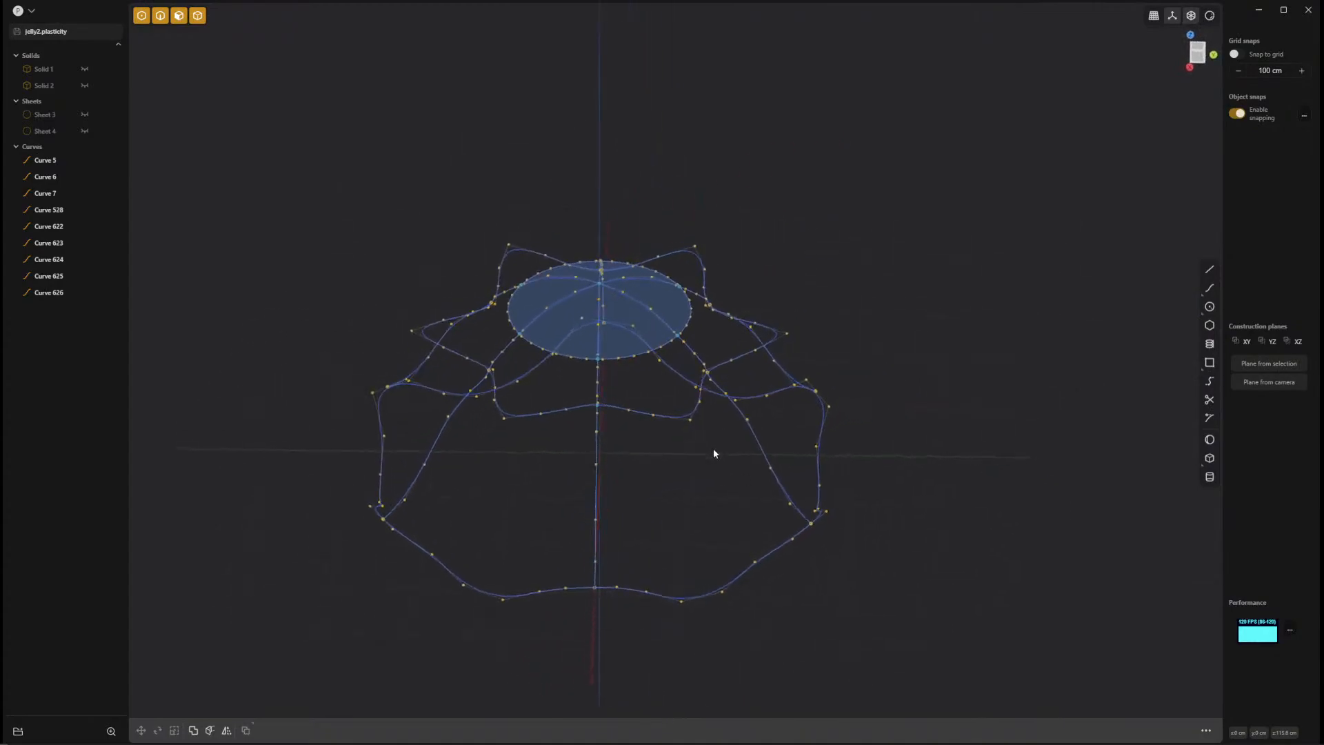
pyautogui.scroll(3, 713, 453)
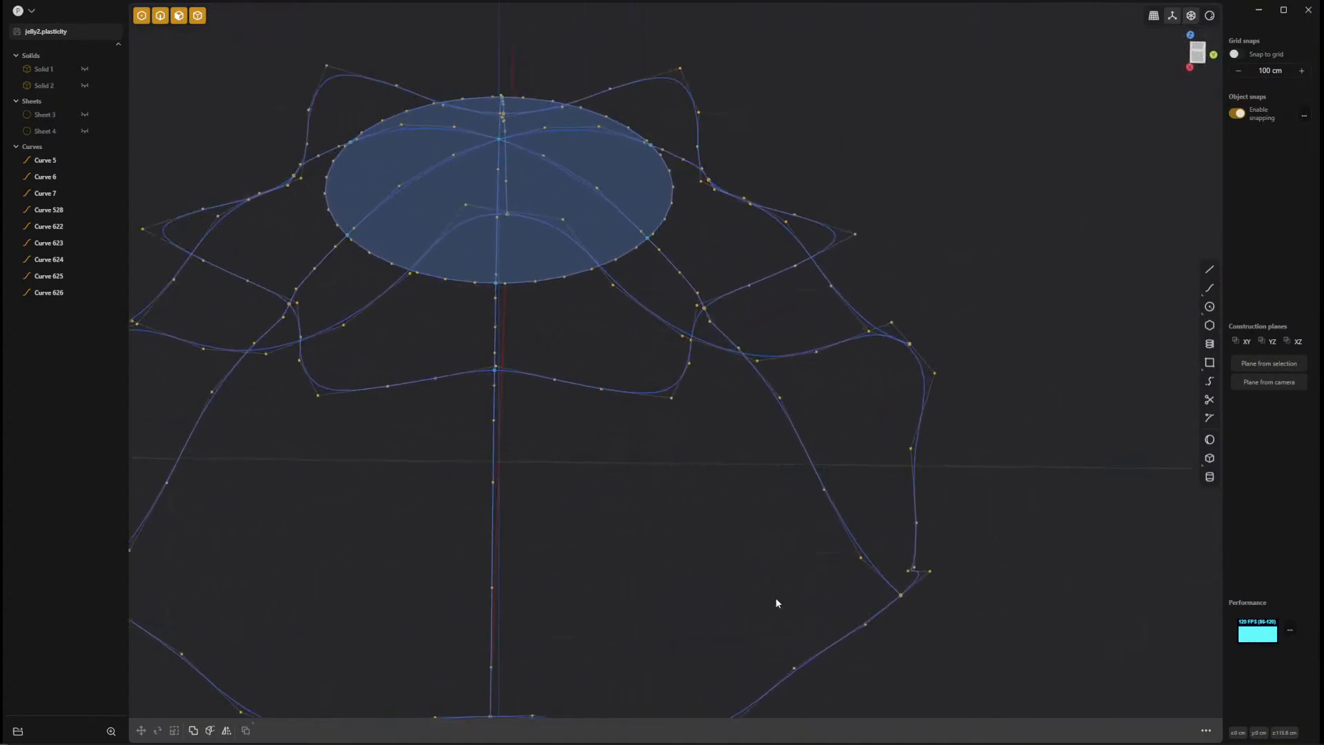
pyautogui.click(705, 309)
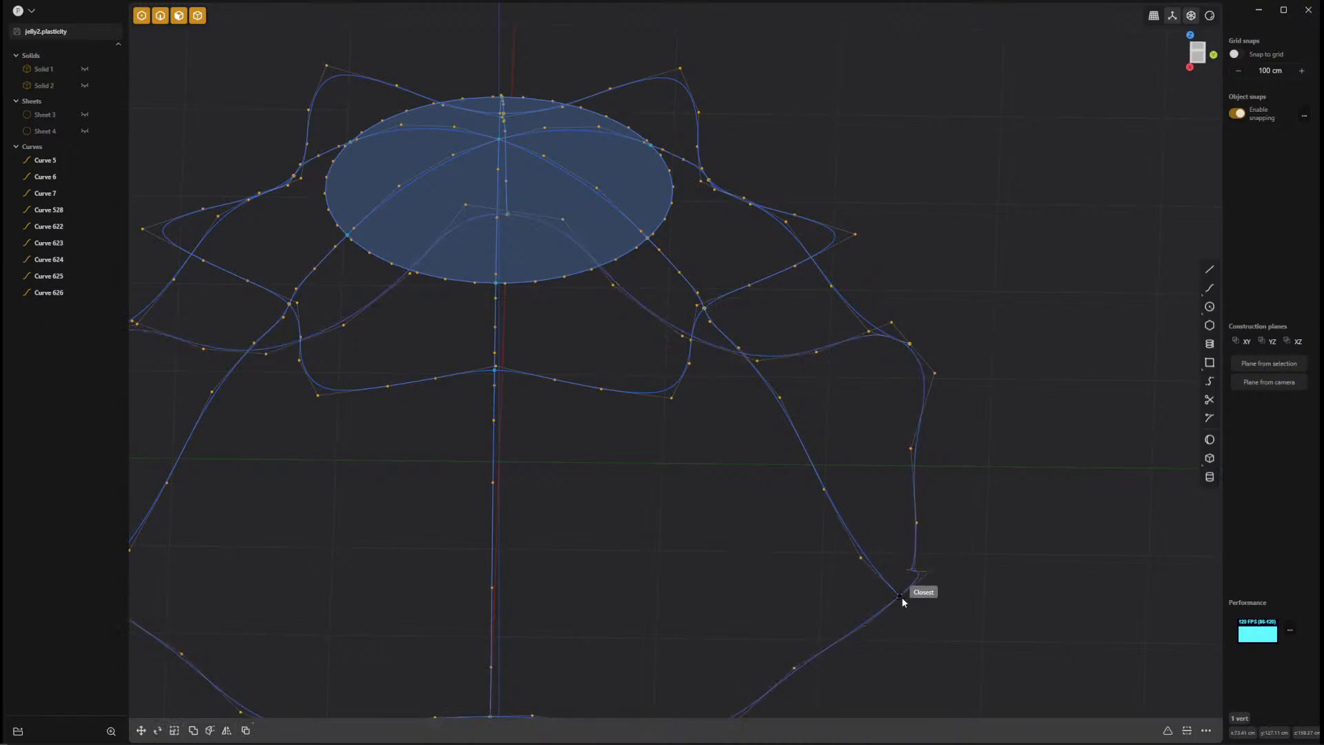
pyautogui.click(901, 597)
pyautogui.moveTo(926, 358); pyautogui.dragTo(668, 515, button='middle')
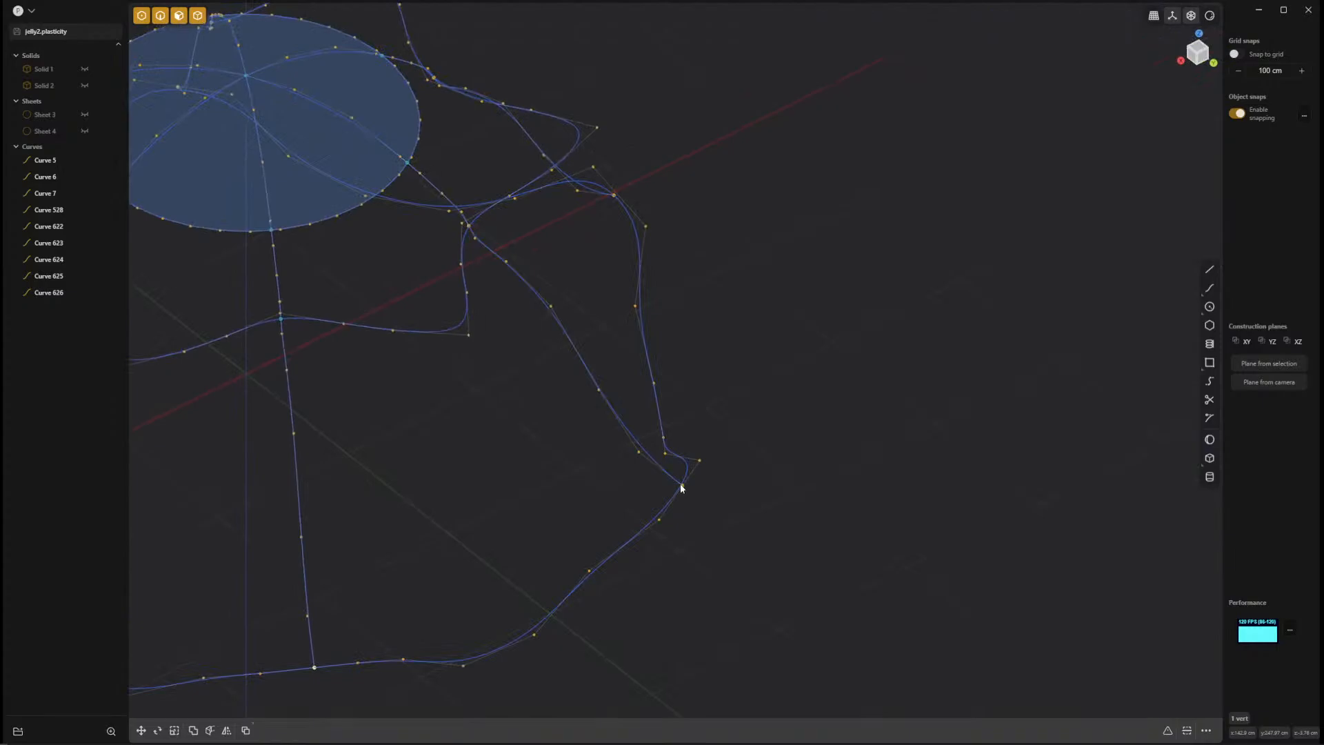
pyautogui.click(682, 487)
pyautogui.click(469, 227)
pyautogui.moveTo(598, 279); pyautogui.dragTo(785, 514, button='middle')
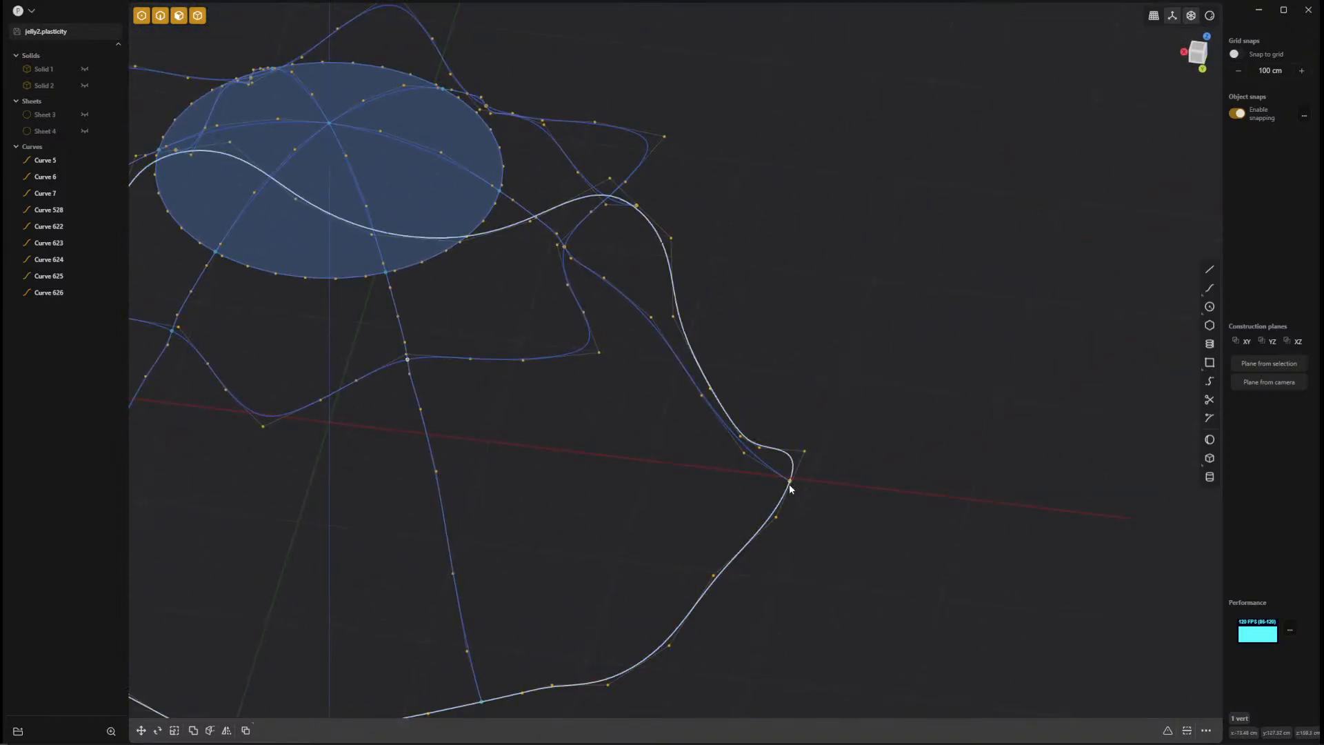
pyautogui.click(790, 482)
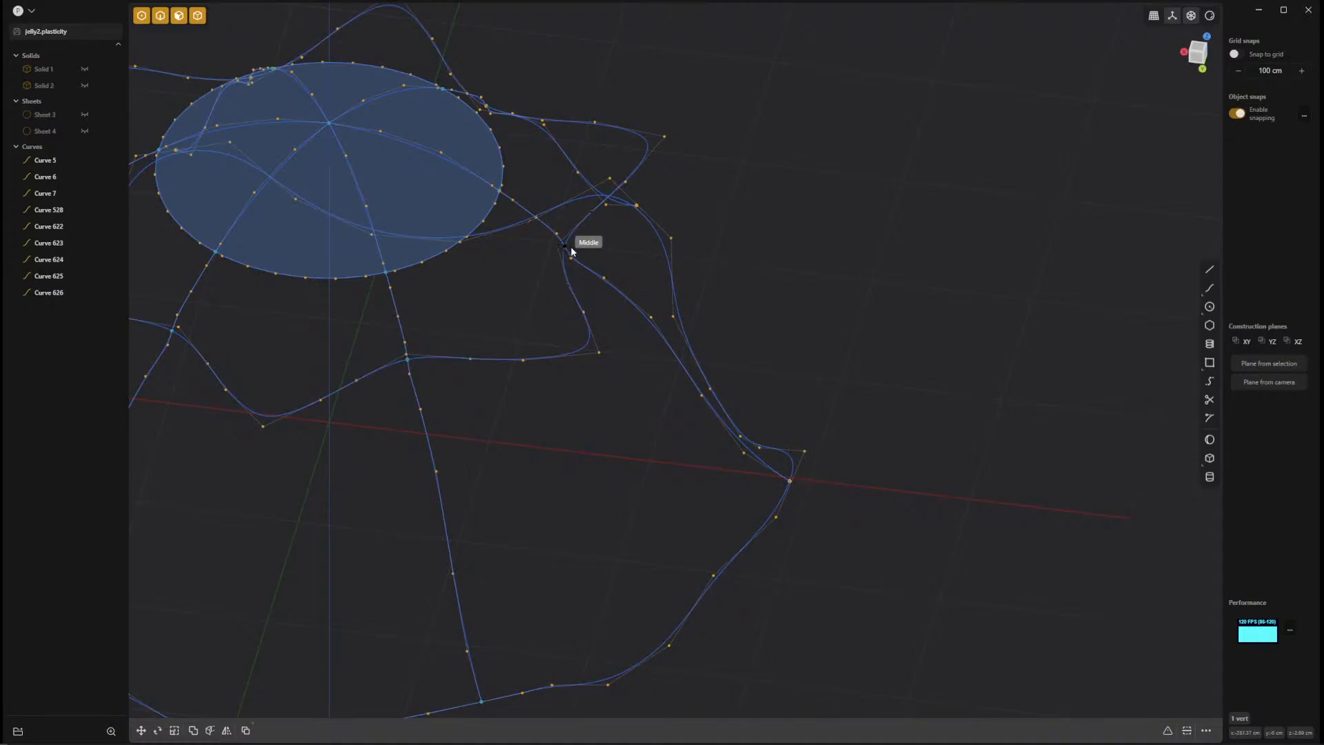
pyautogui.moveTo(743, 334); pyautogui.dragTo(510, 465, button='middle')
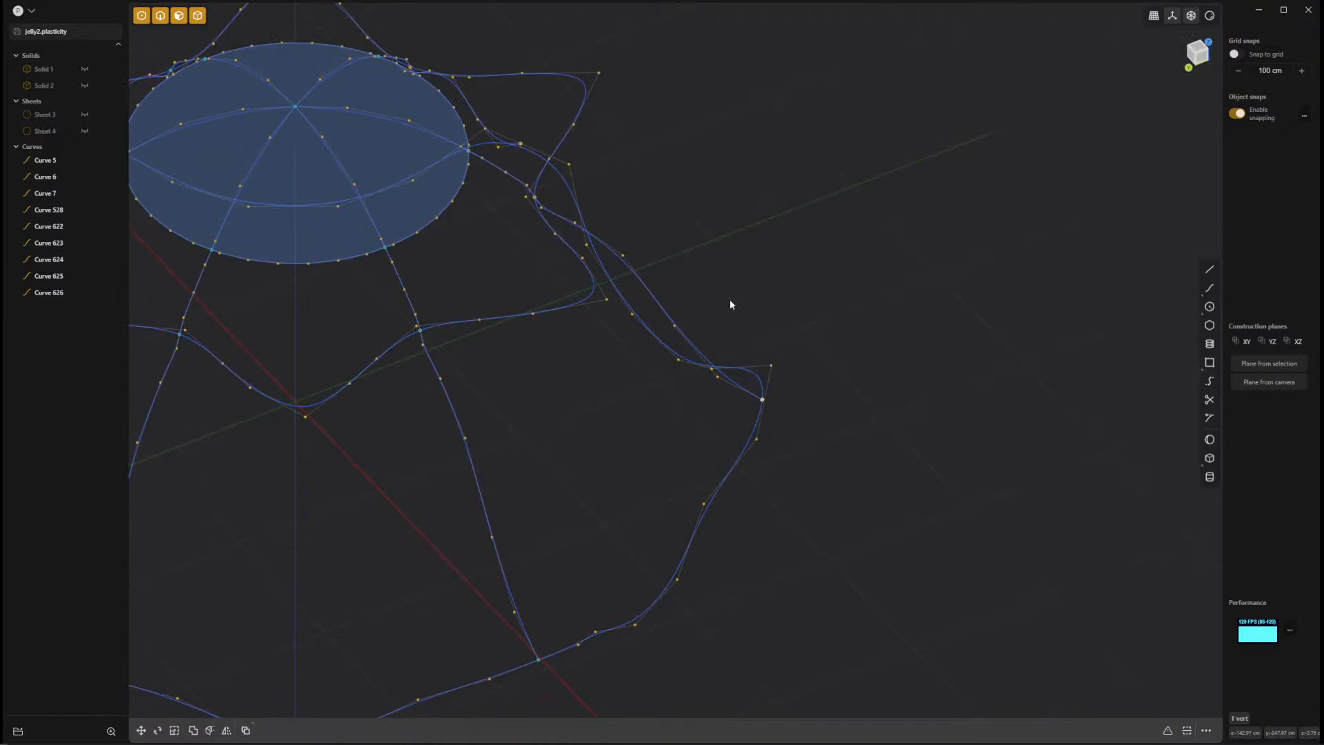
pyautogui.keyDown('shift'); pyautogui.moveTo(730, 300); pyautogui.dragTo(926, 579, button='middle'); pyautogui.keyUp('shift')
pyautogui.moveTo(752, 496); pyautogui.dragTo(665, 532, button='middle')
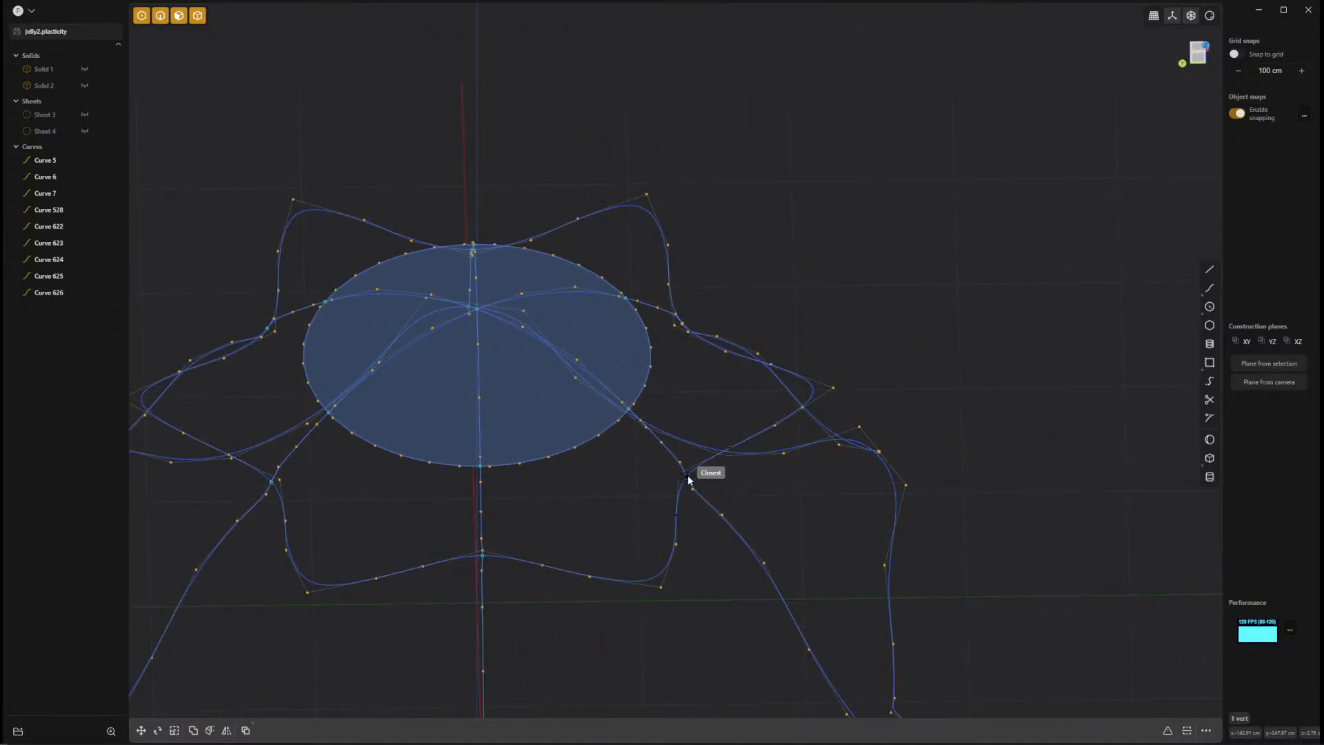
pyautogui.moveTo(816, 542); pyautogui.dragTo(449, 539, button='middle')
pyautogui.keyDown('shift'); pyautogui.moveTo(807, 584); pyautogui.dragTo(456, 358, button='middle'); pyautogui.keyUp('shift')
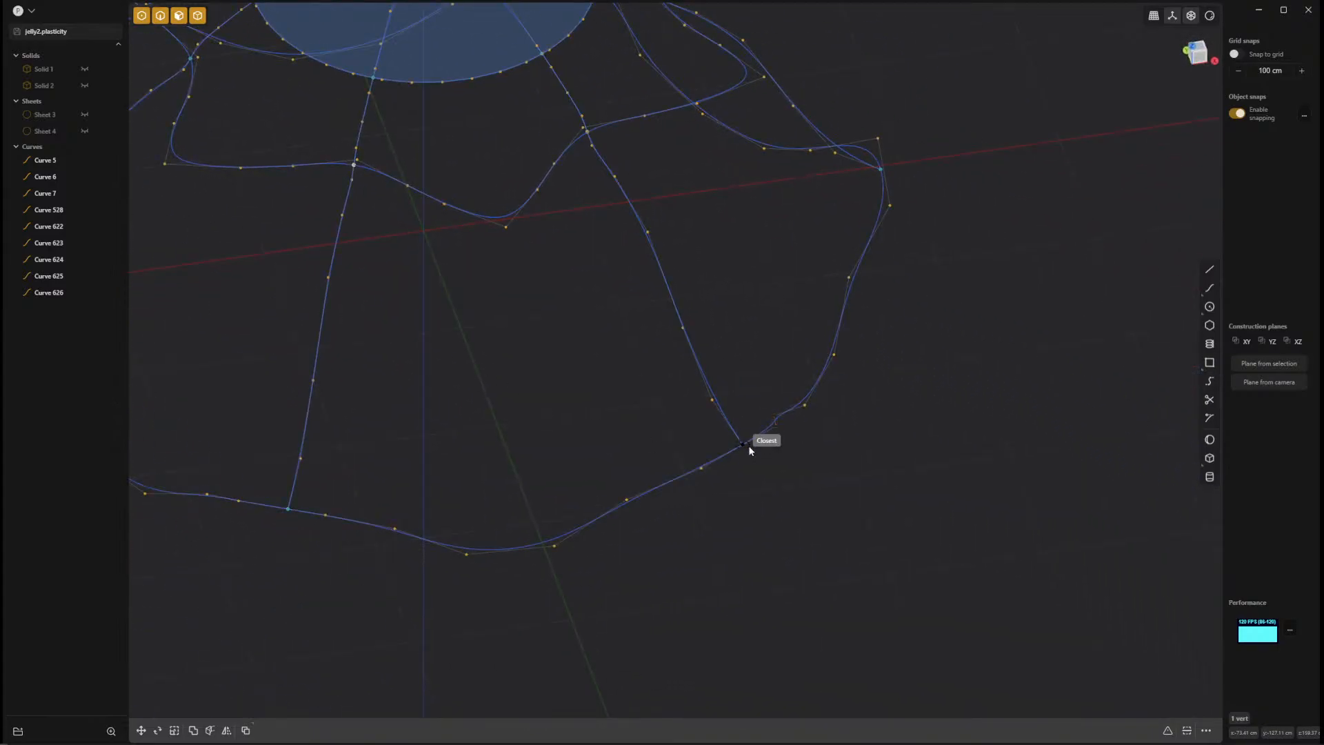
# Inspect the six seam curves from around the dome, checking their crossings with both wavy loops, and clear the selection.
pyautogui.moveTo(745, 447)
pyautogui.mouseDown(button='middle')
pyautogui.moveTo(804, 446)
pyautogui.moveTo(747, 473)
pyautogui.moveTo(724, 434)
pyautogui.mouseUp(button='middle')
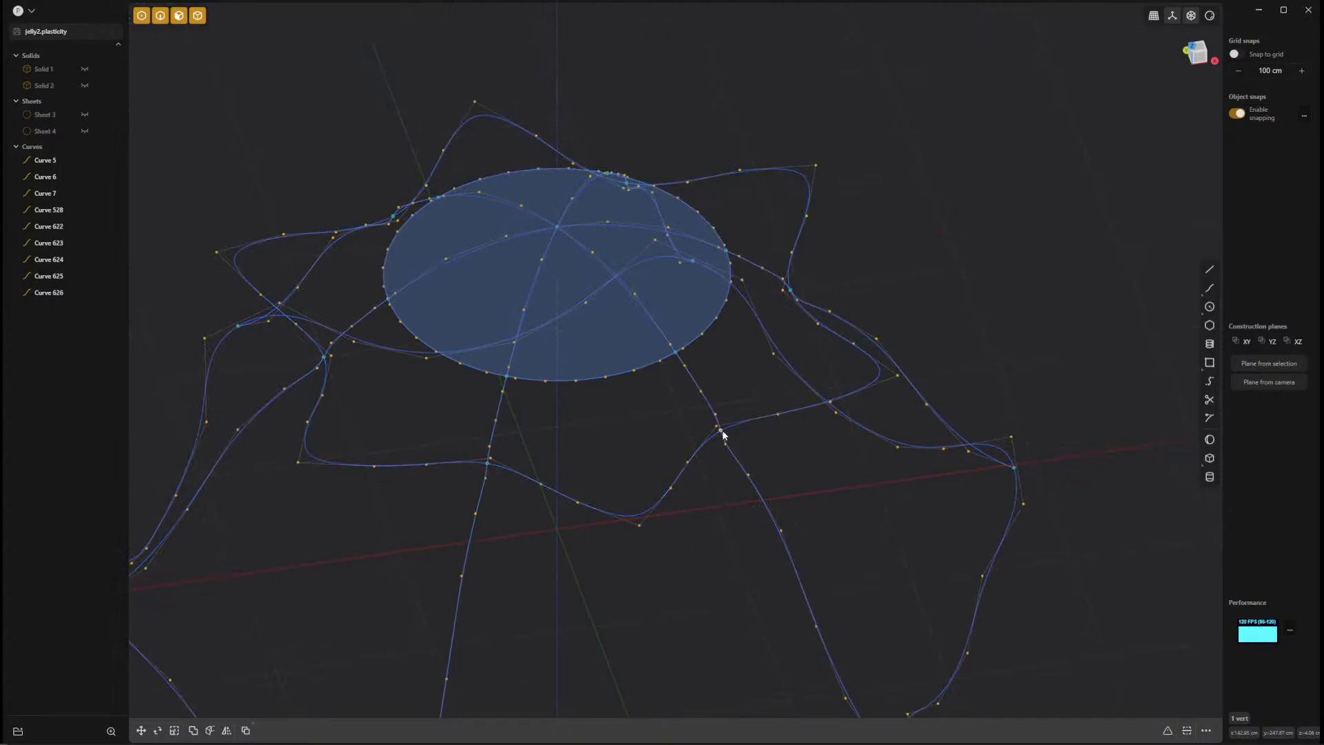
pyautogui.moveTo(845, 511); pyautogui.dragTo(411, 439, button='middle')
pyautogui.moveTo(547, 553); pyautogui.dragTo(472, 550, button='middle')
pyautogui.keyDown('shift'); pyautogui.moveTo(836, 563); pyautogui.dragTo(543, 653, button='middle'); pyautogui.keyUp('shift')
pyautogui.press('Escape')
pyautogui.keyDown('shift'); pyautogui.moveTo(655, 292); pyautogui.dragTo(660, 624, button='middle'); pyautogui.keyUp('shift')
pyautogui.keyDown('shift'); pyautogui.moveTo(709, 537); pyautogui.dragTo(703, 334, button='middle'); pyautogui.keyUp('shift')
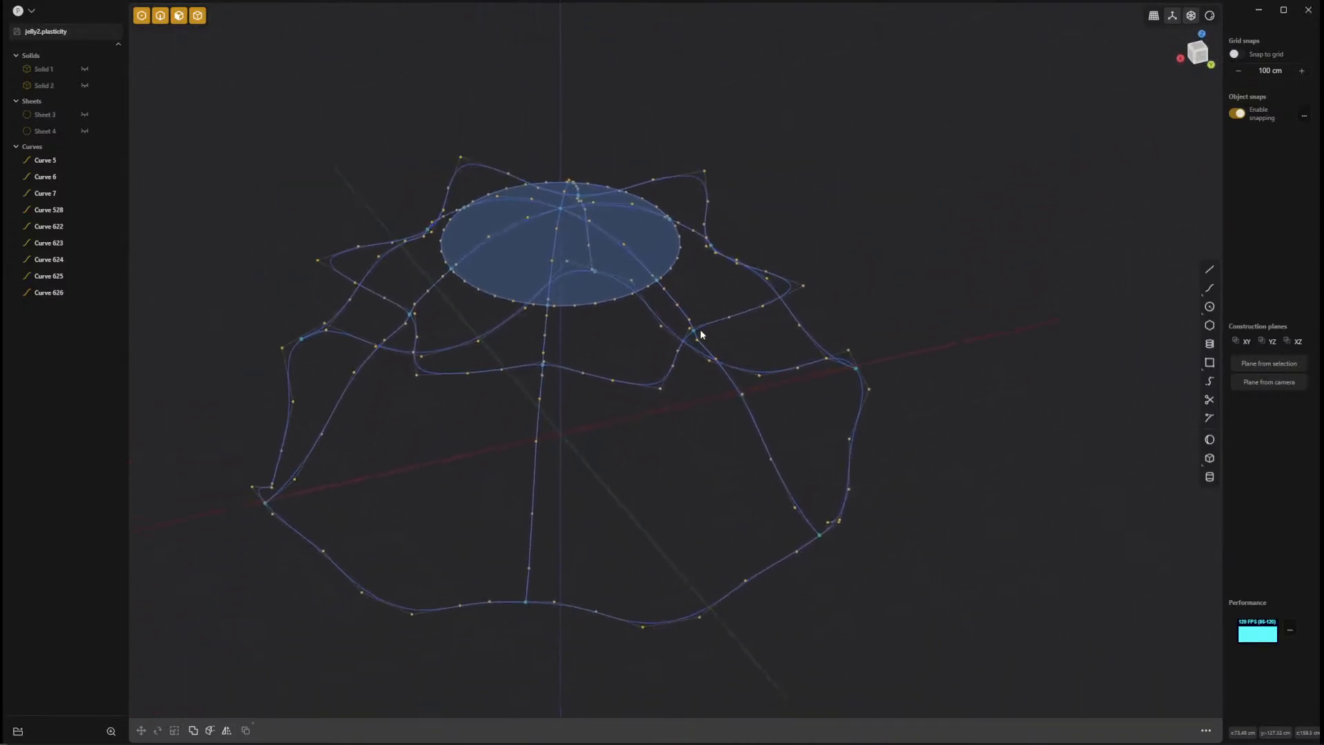
# Try to loft the wavy bottom loop, crease loop and upper circle with all six seam curves as guides.
pyautogui.click(769, 568)
pyautogui.click(630, 388)
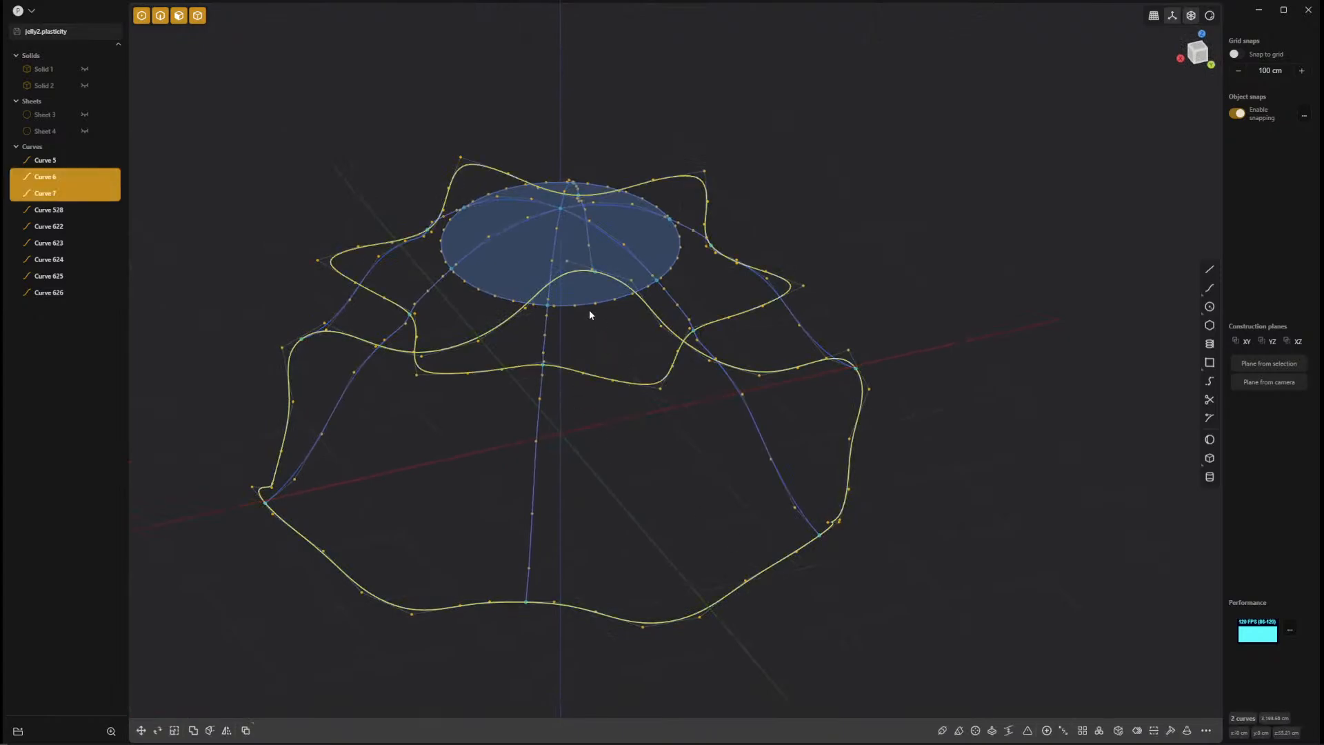
pyautogui.click(584, 303)
pyautogui.press('l')
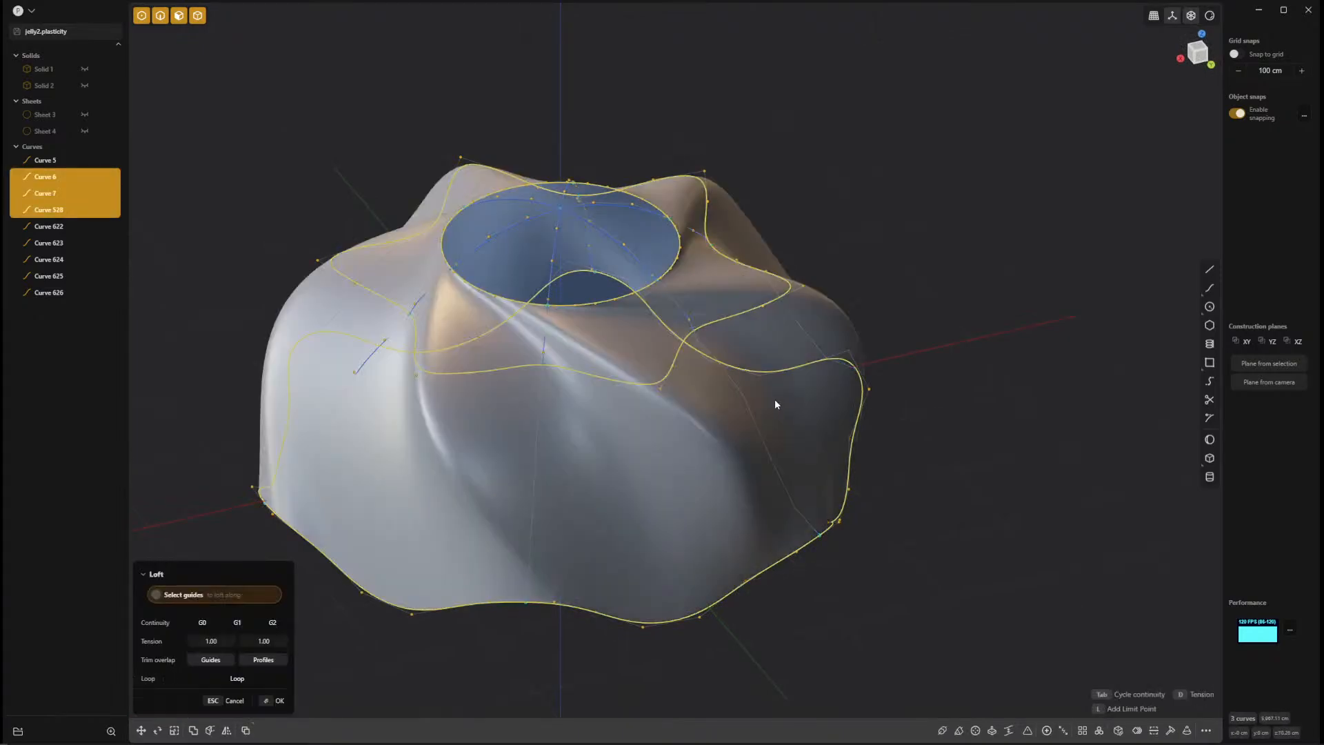
pyautogui.click(736, 394)
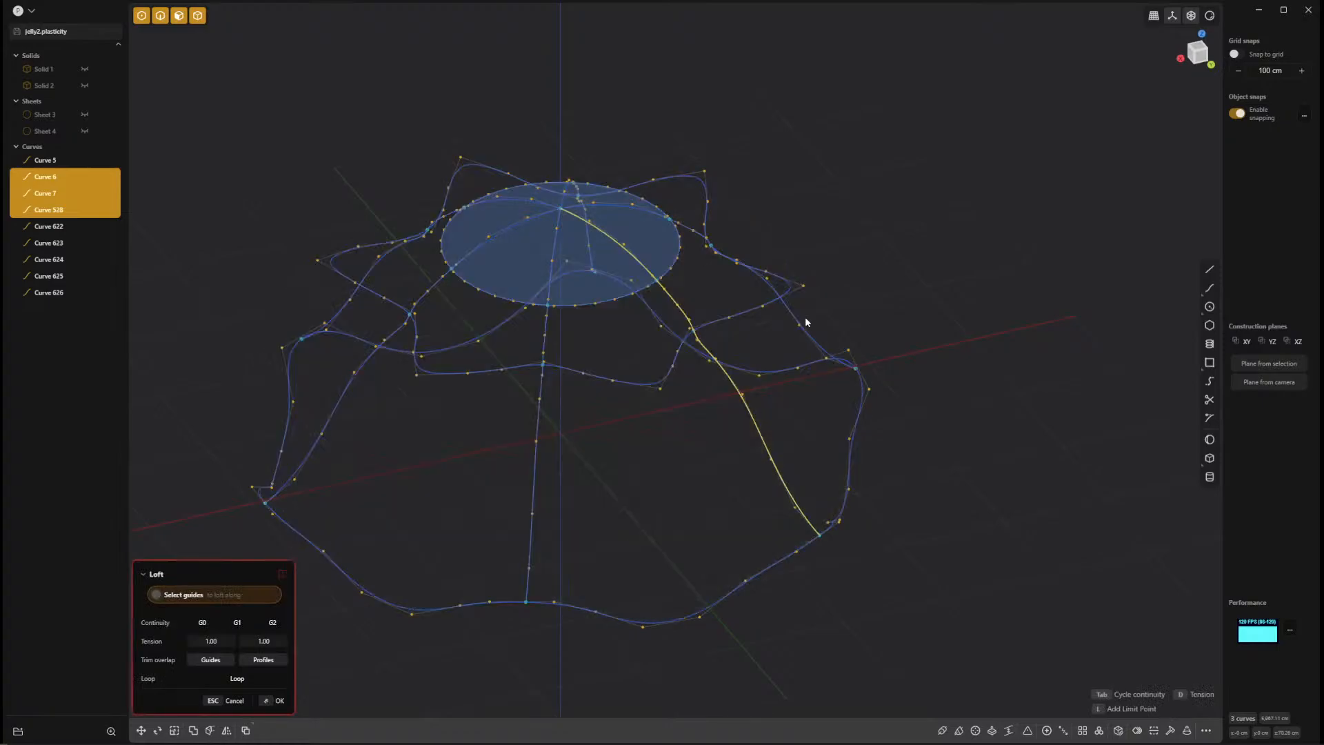
pyautogui.click(791, 314)
pyautogui.moveTo(853, 277); pyautogui.dragTo(1041, 216, button='middle')
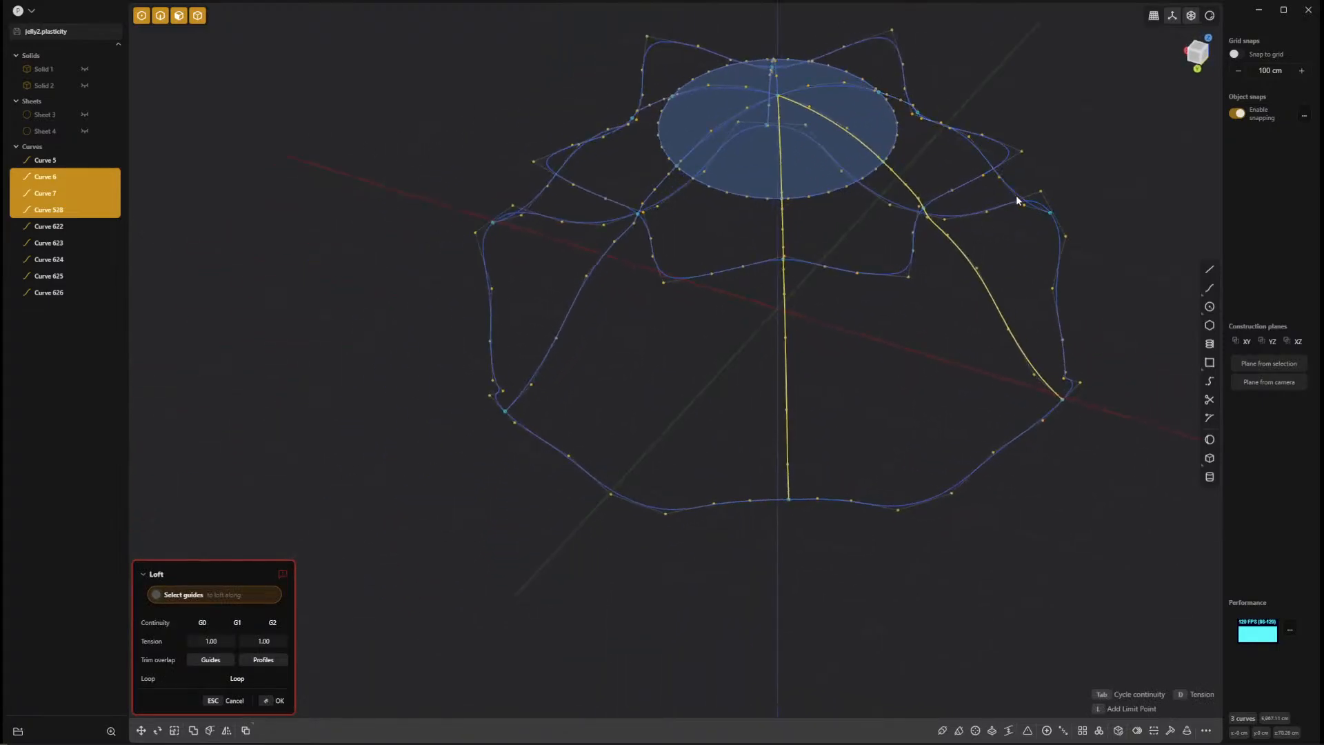
pyautogui.click(1017, 200)
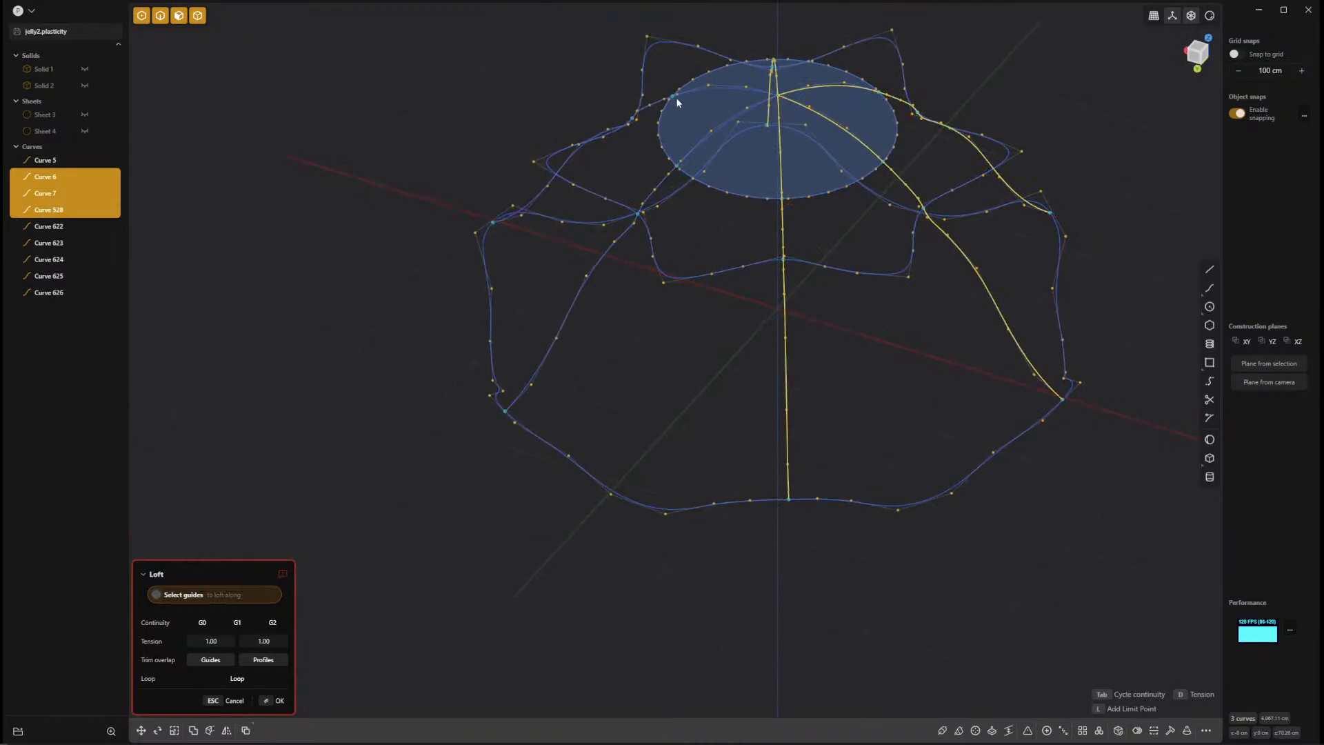
pyautogui.click(569, 318)
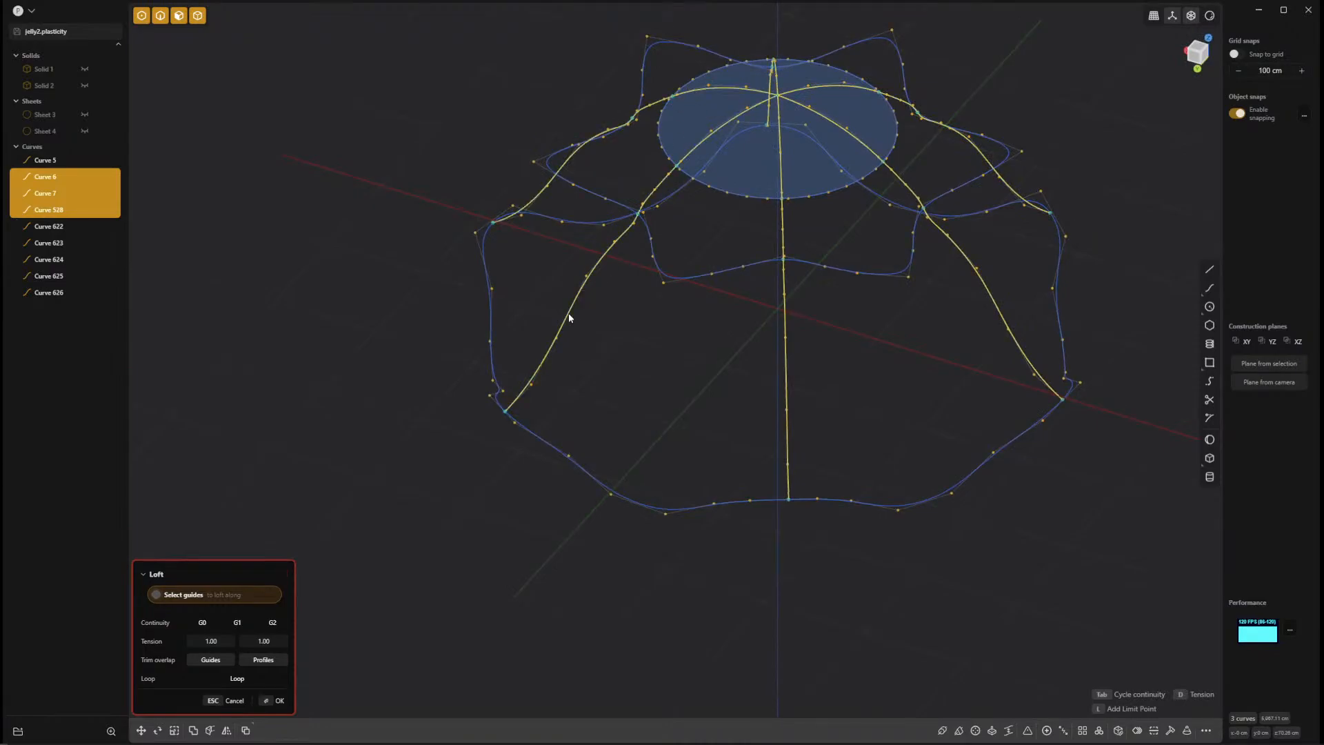
# Examine the selected guides and their crossings with the profiles from several angles, and cancel the loft.
pyautogui.moveTo(646, 385); pyautogui.dragTo(732, 527, button='middle')
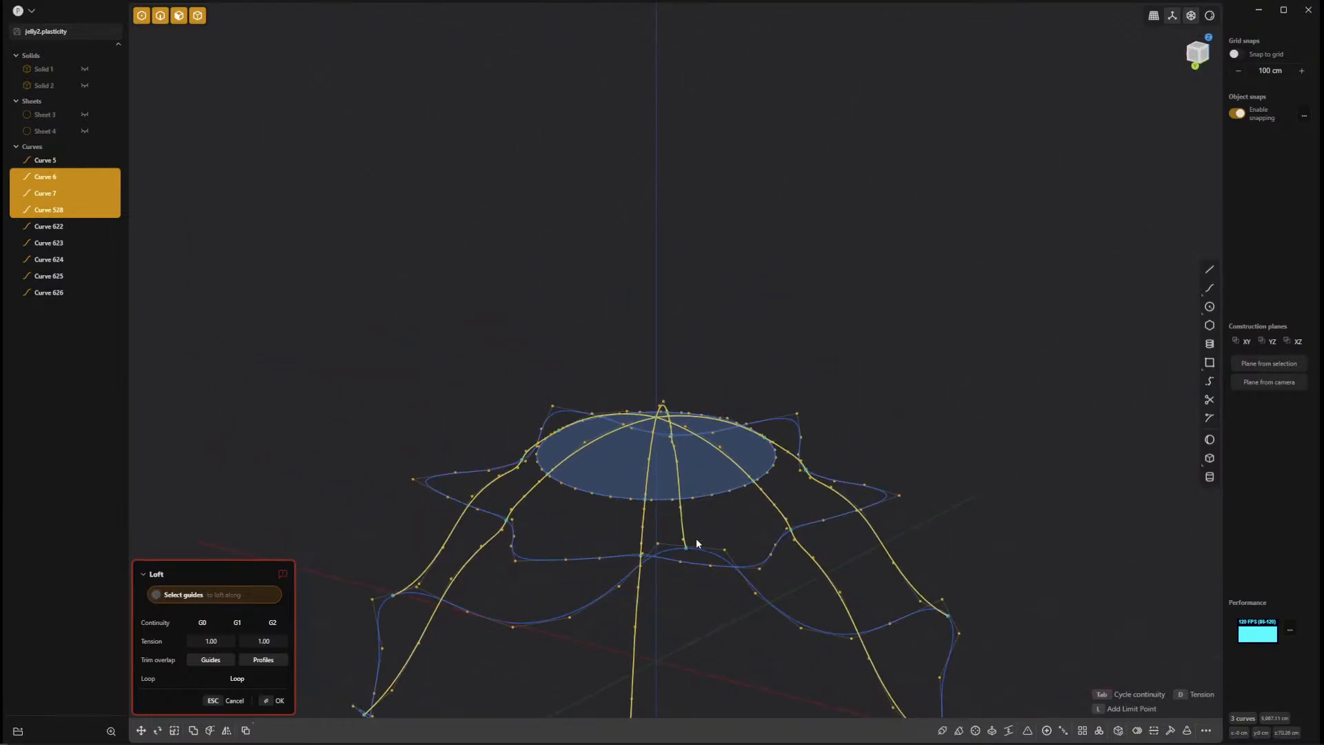
pyautogui.moveTo(696, 538); pyautogui.dragTo(767, 643, button='middle')
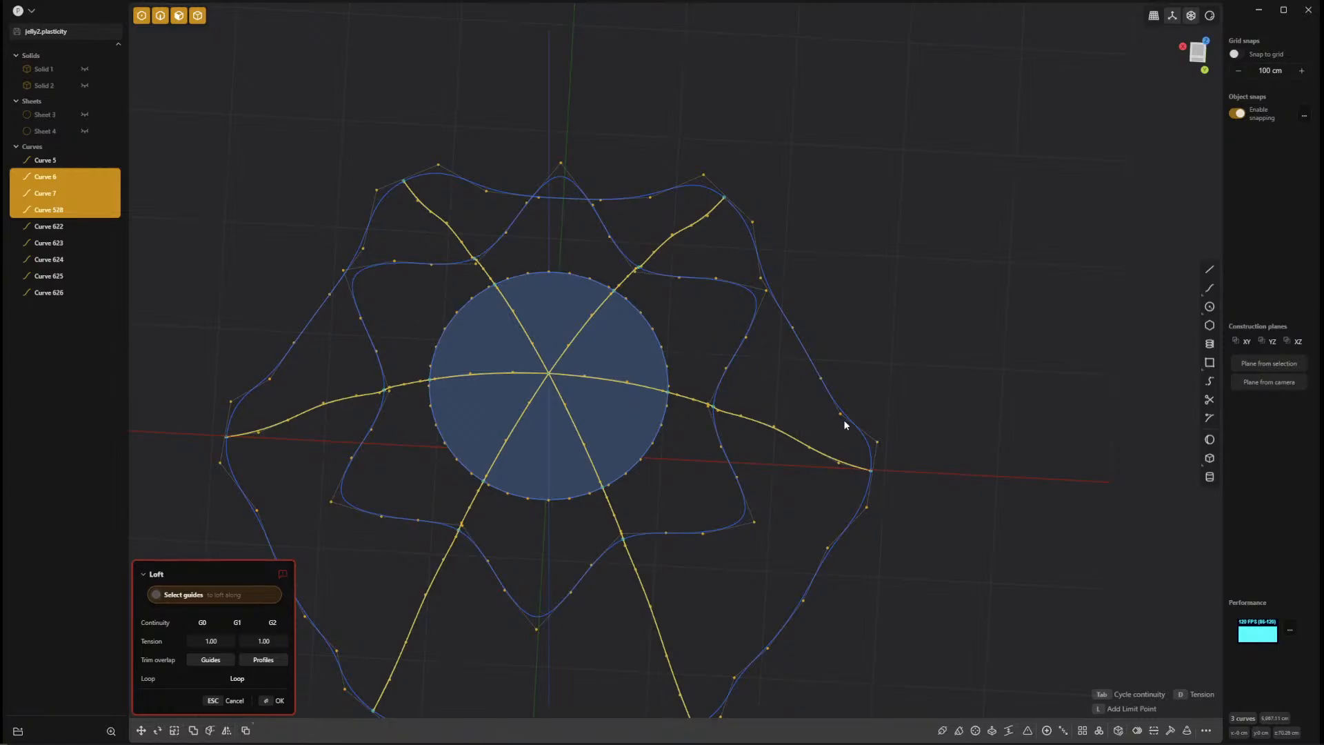
pyautogui.keyDown('shift'); pyautogui.moveTo(751, 552); pyautogui.dragTo(800, 410, button='middle'); pyautogui.keyUp('shift')
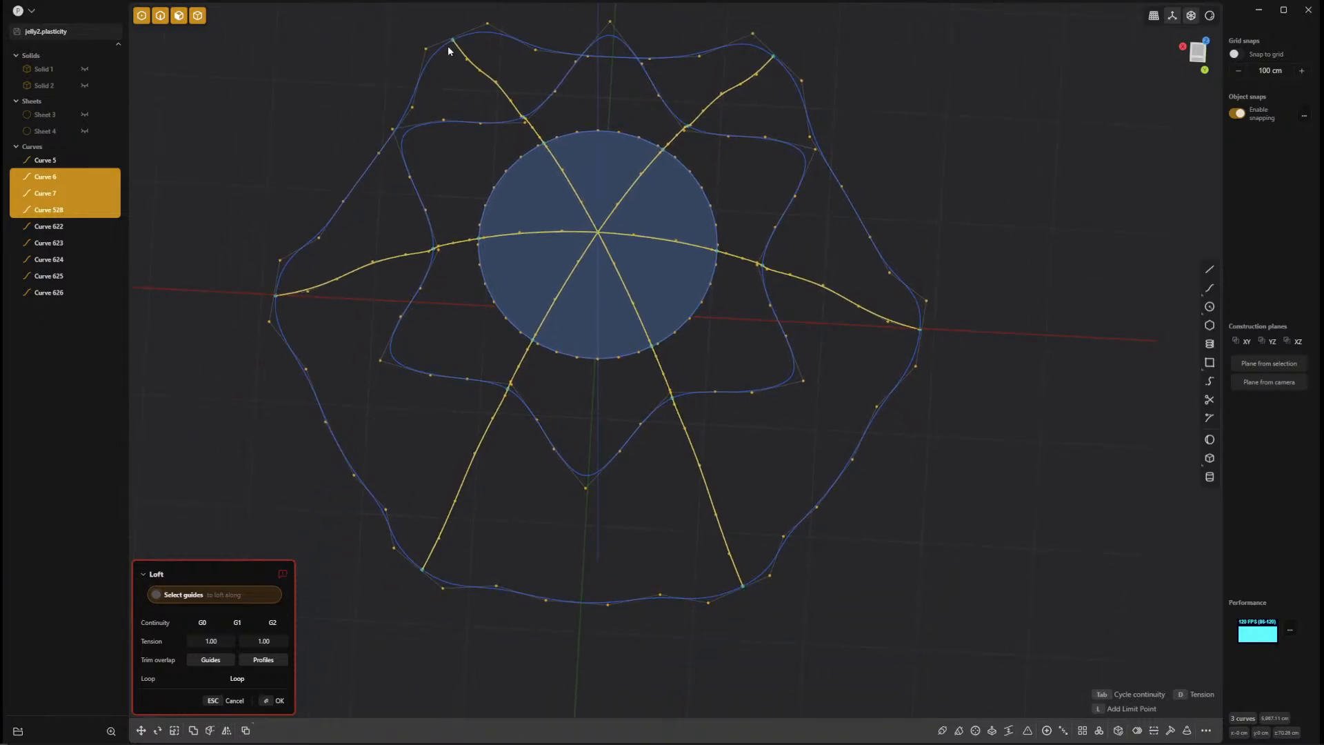
pyautogui.moveTo(449, 48); pyautogui.dragTo(936, 341, button='middle')
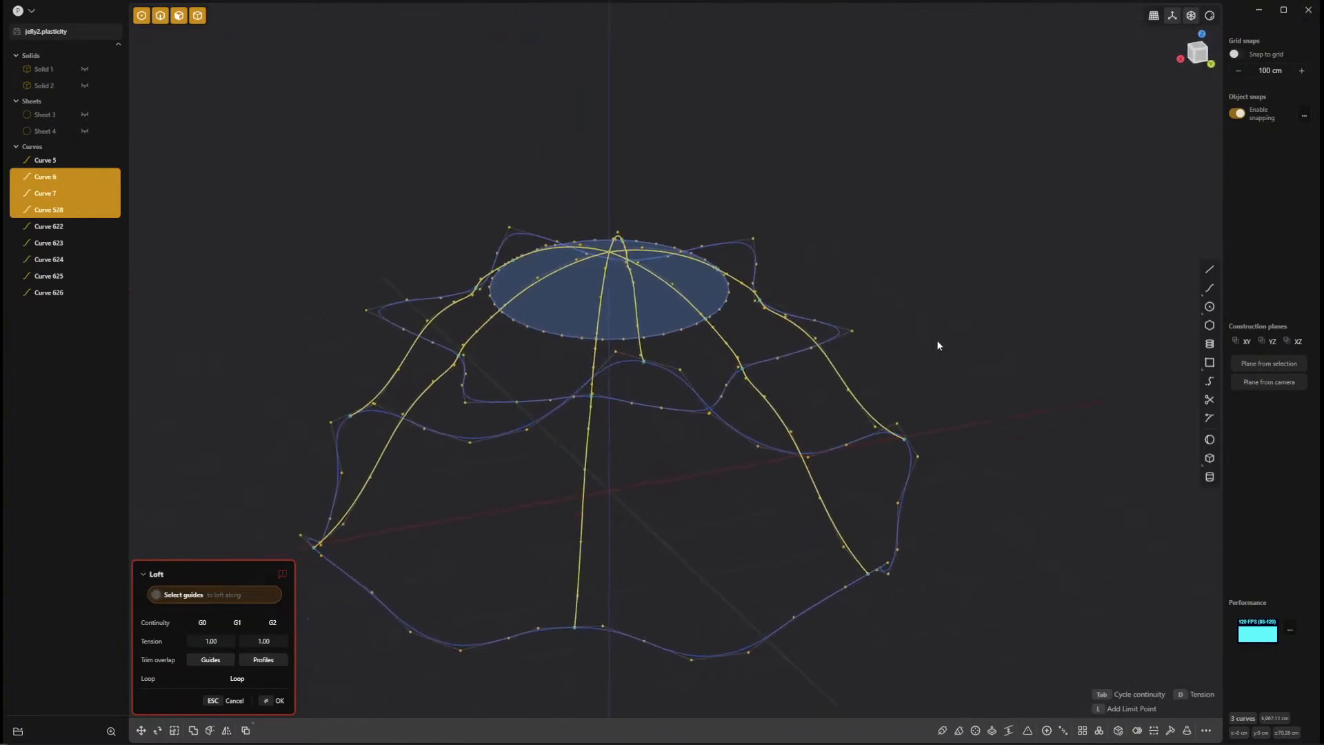
pyautogui.press('Escape')
# Hide the circle near the top of the dome.
pyautogui.click(680, 353)
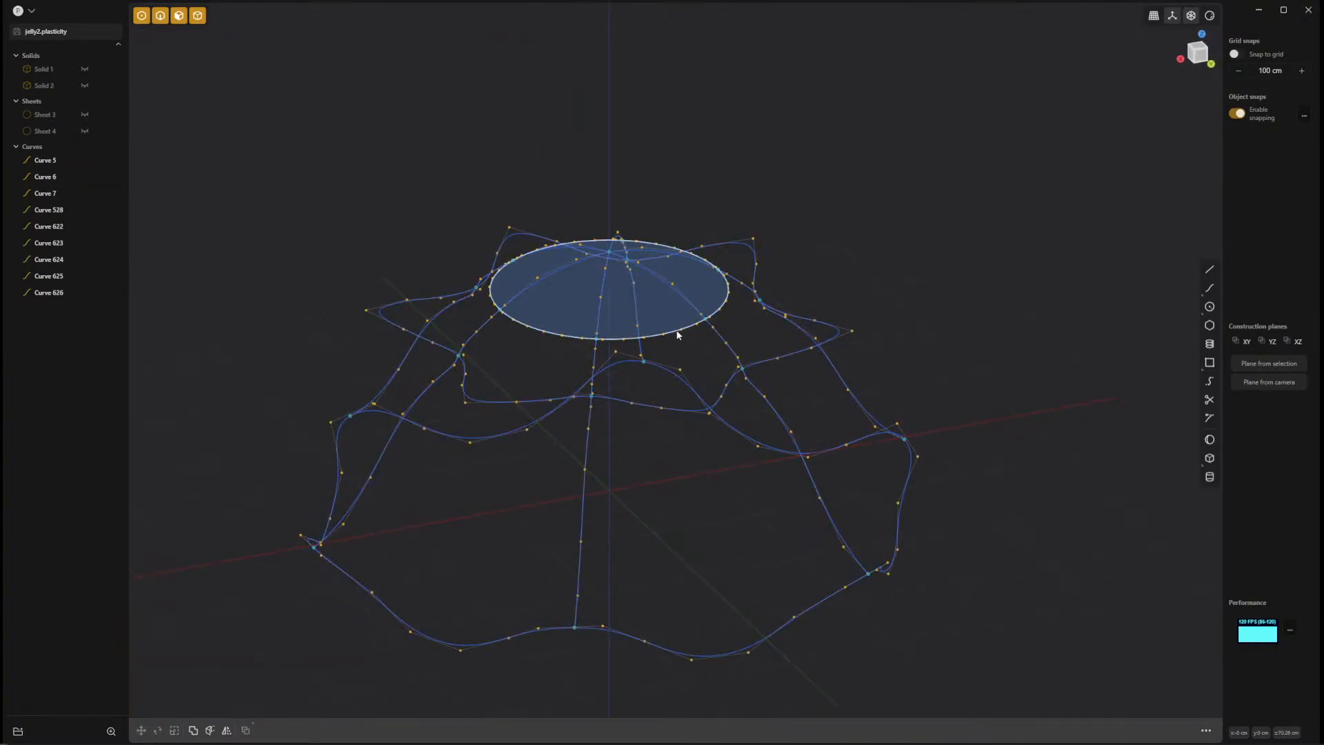
pyautogui.click(680, 334)
pyautogui.press('h')
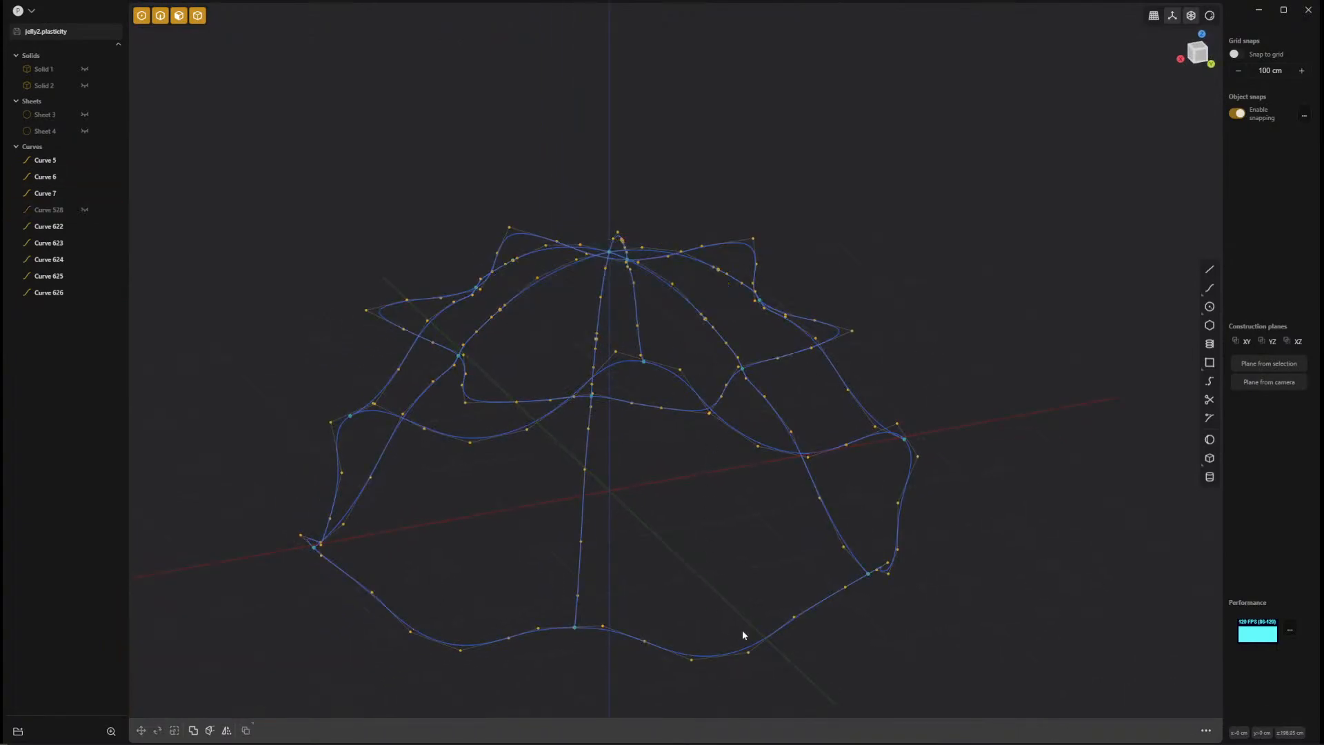
# Try to loft the wavy bottom loop and the crease loop along all six seam curves as guides.
pyautogui.click(768, 636)
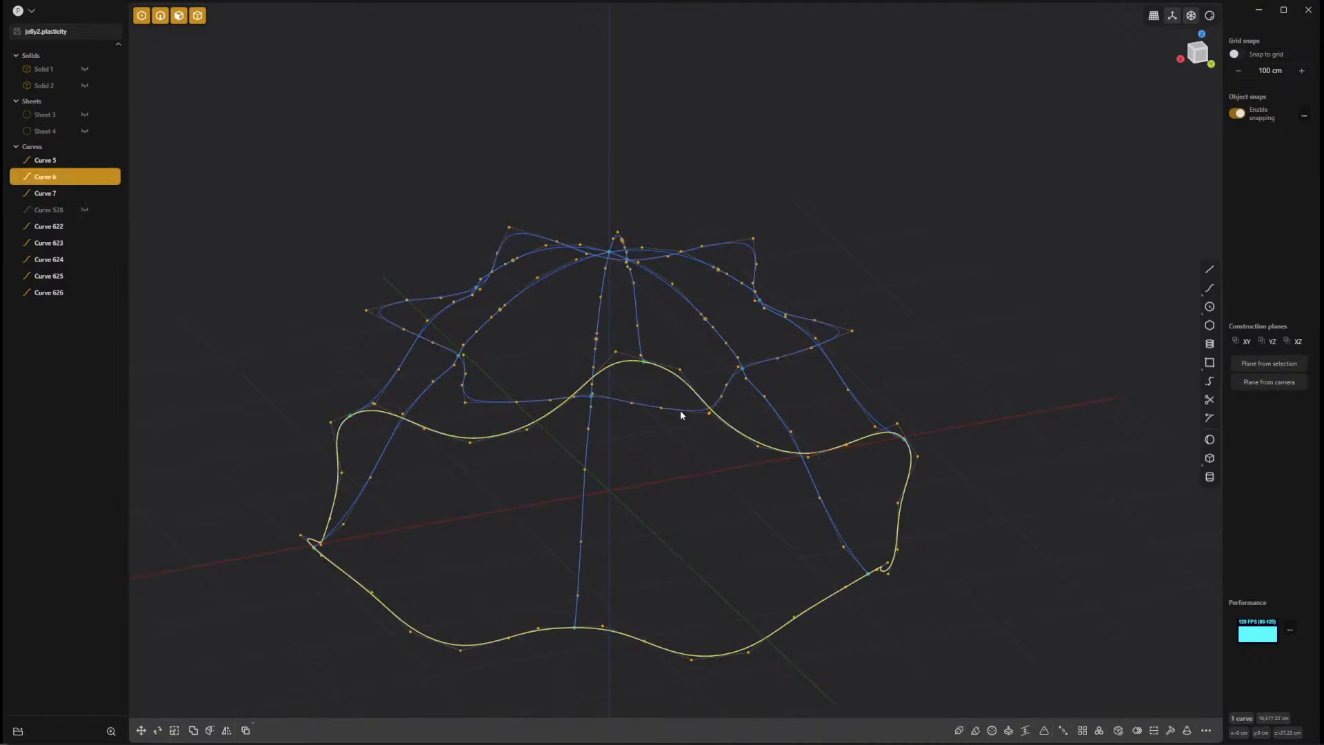
pyautogui.click(681, 411)
pyautogui.press('l')
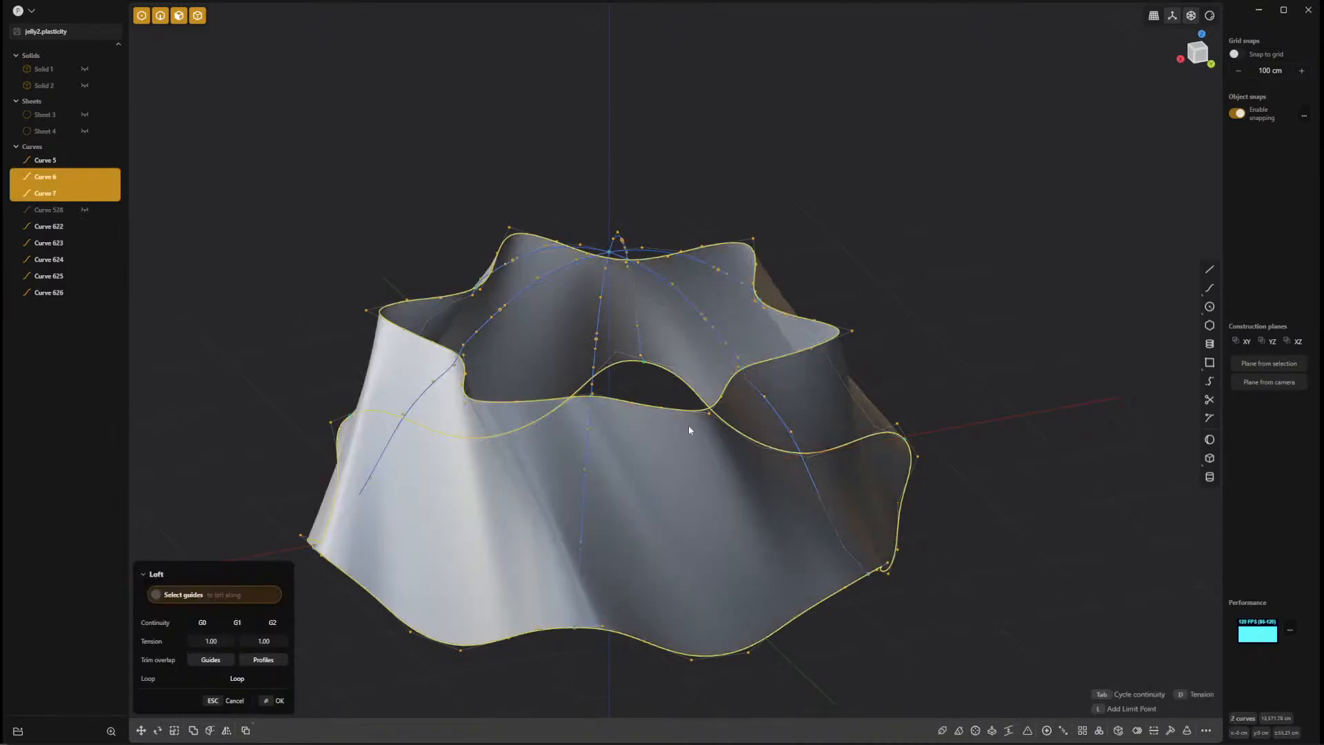
pyautogui.click(592, 434)
pyautogui.click(777, 417)
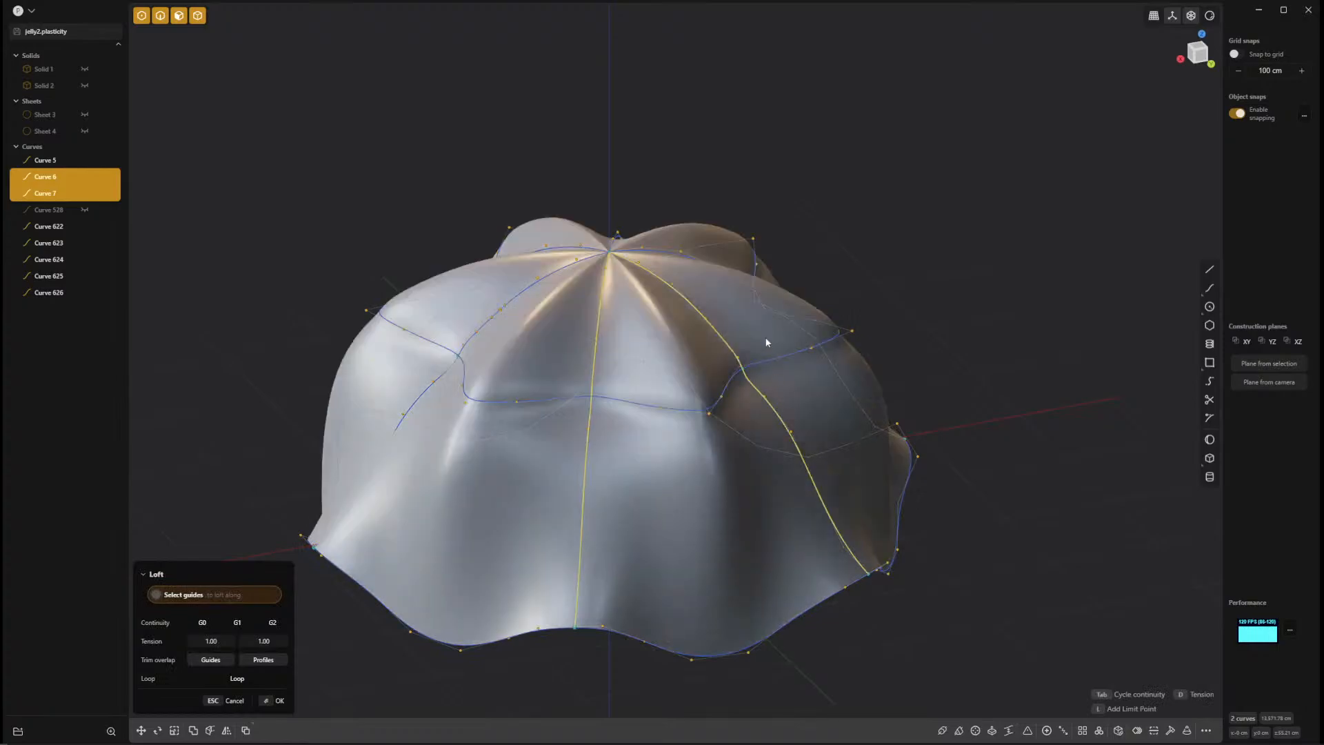
pyautogui.click(735, 281)
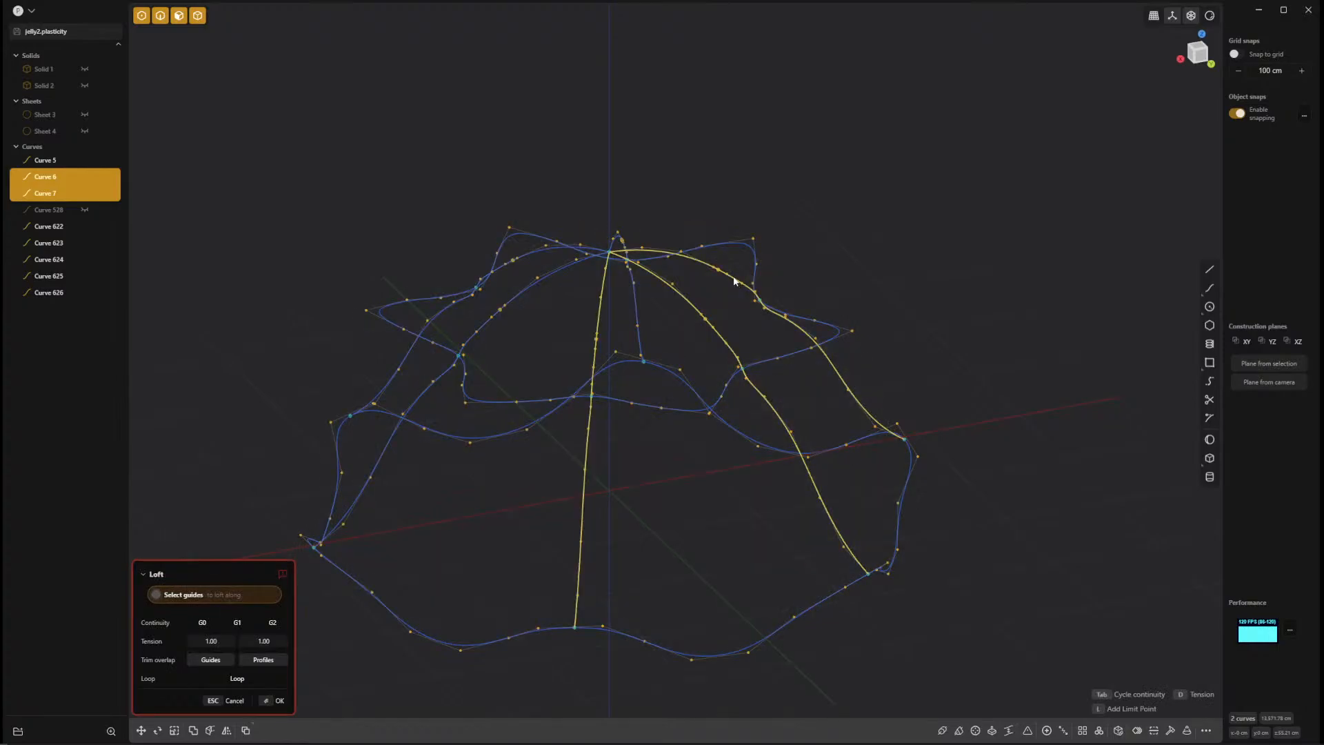
pyautogui.click(608, 249)
pyautogui.click(547, 254)
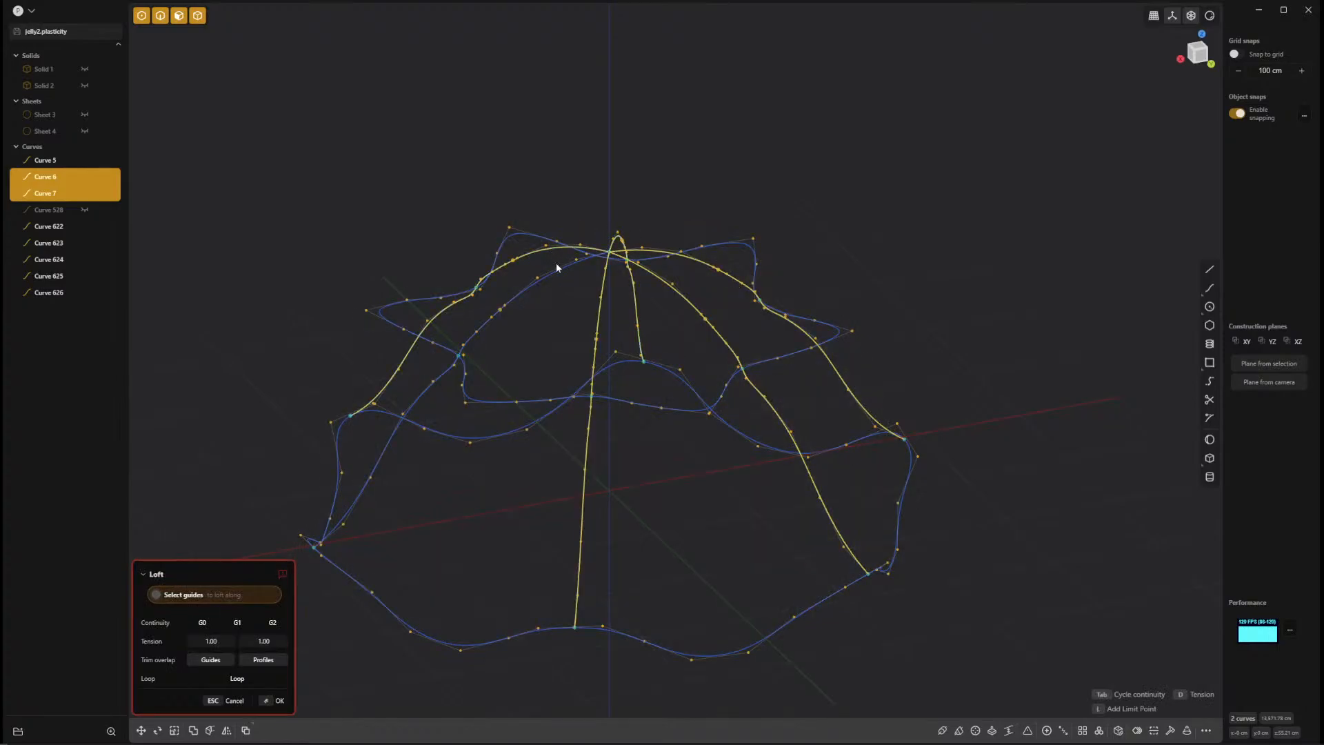
pyautogui.click(558, 272)
pyautogui.moveTo(692, 357); pyautogui.dragTo(639, 439, button='middle')
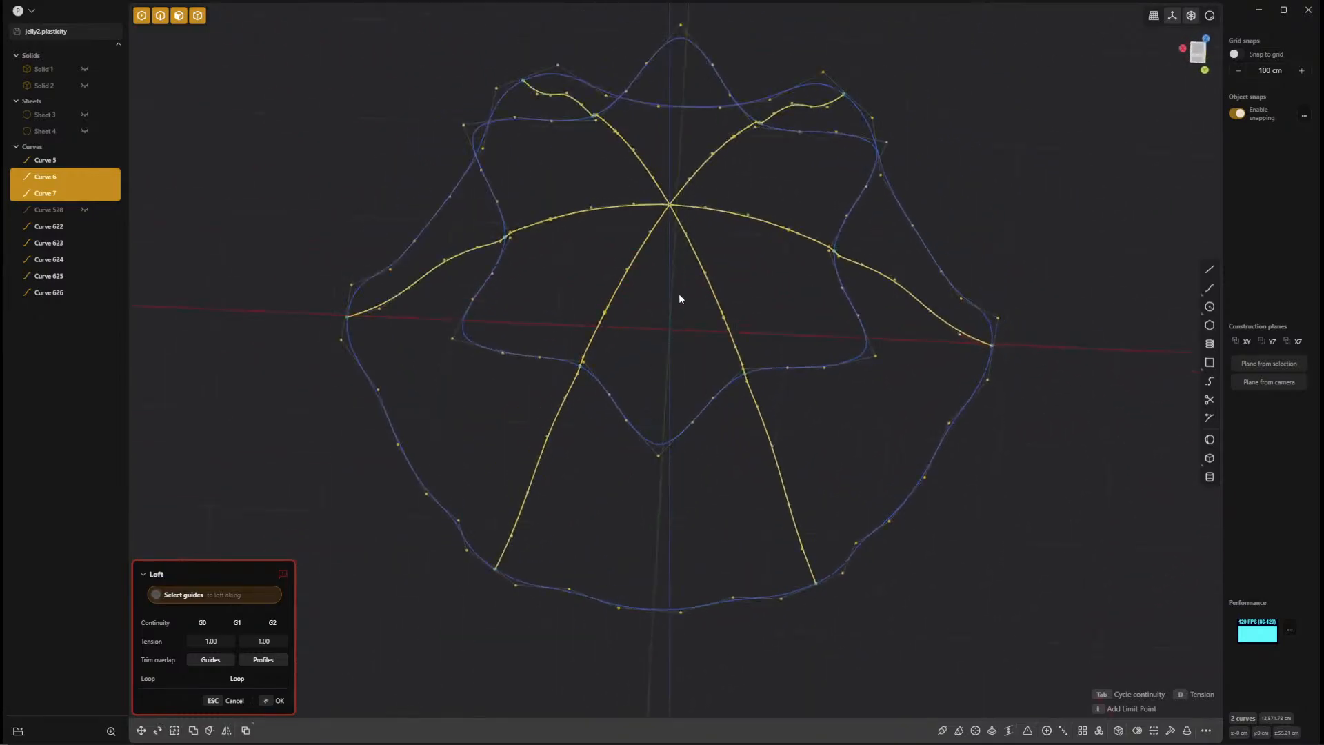
pyautogui.press('Return')
# Inspect the apex where the six seam curves meet in the top view, selecting their shared end vertices.
pyautogui.scroll(5, 748, 299)
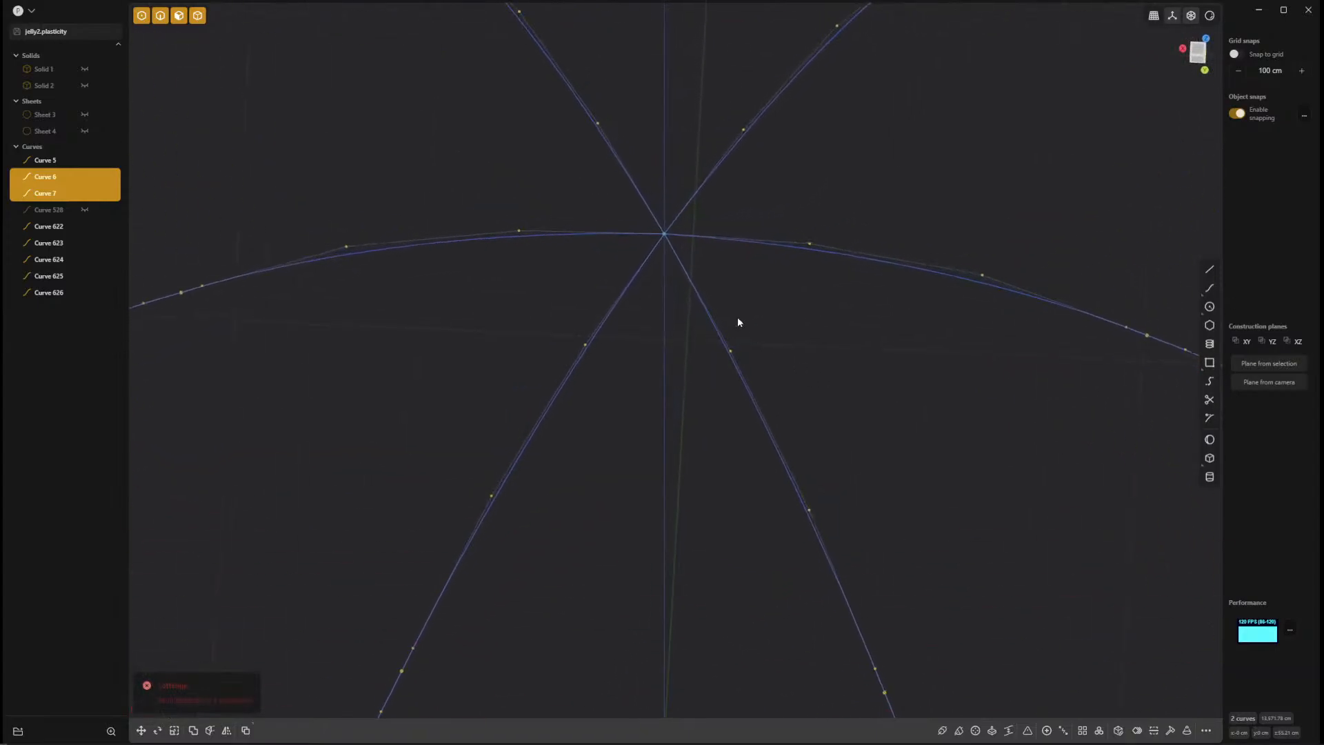
pyautogui.press('7')
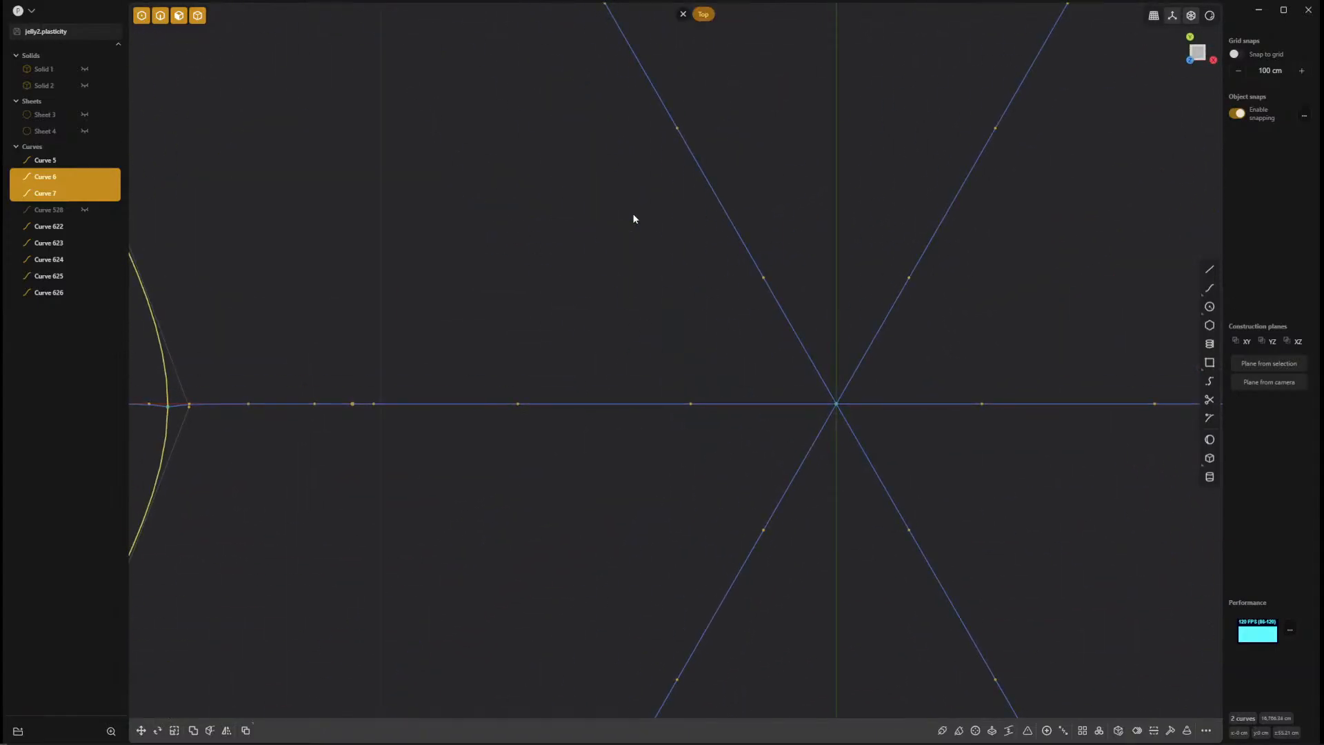
pyautogui.scroll(10, 879, 435)
pyautogui.keyDown('shift'); pyautogui.moveTo(863, 495); pyautogui.dragTo(1087, 633, button='middle'); pyautogui.keyUp('shift')
pyautogui.keyDown('shift'); pyautogui.moveTo(1076, 343); pyautogui.dragTo(581, 710, button='middle'); pyautogui.keyUp('shift')
pyautogui.keyDown('ctrl'); pyautogui.moveTo(679, 438); pyautogui.dragTo(633, 382, button='middle'); pyautogui.keyUp('ctrl')
pyautogui.click(676, 419)
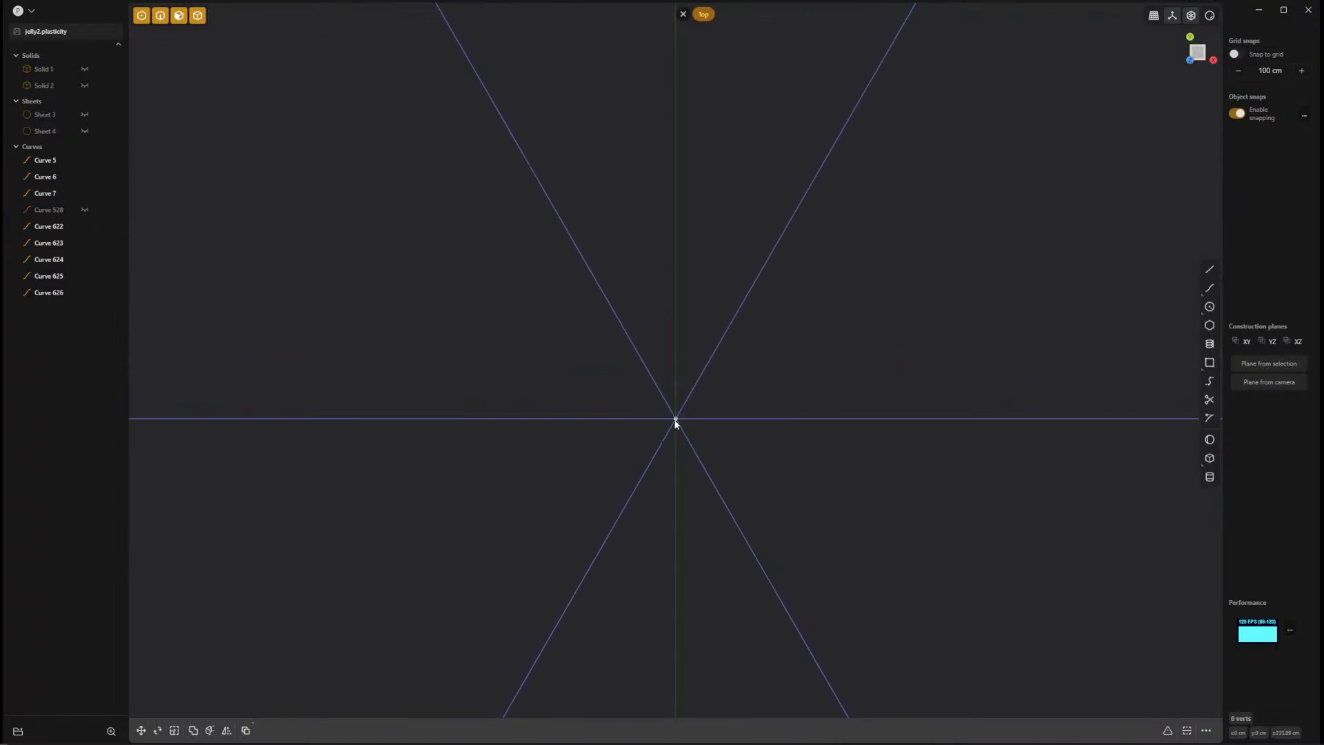
pyautogui.moveTo(676, 420)
pyautogui.mouseDown()
pyautogui.moveTo(697, 416)
pyautogui.moveTo(679, 416)
pyautogui.mouseUp()
pyautogui.moveTo(872, 556); pyautogui.dragTo(827, 578, button='middle')
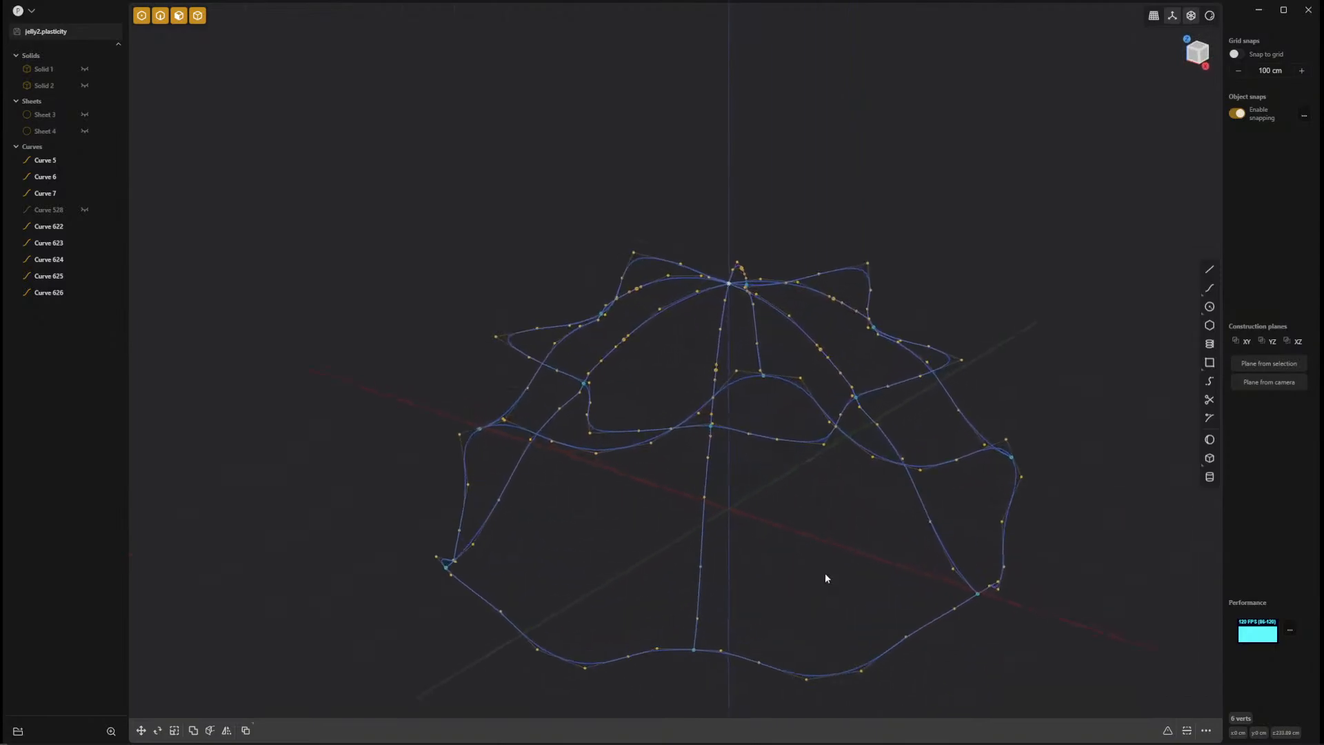
# Try a loft between the wavy bottom loop and the crease loop guided by two adjacent seam curves, and cancel it.
pyautogui.click(838, 674)
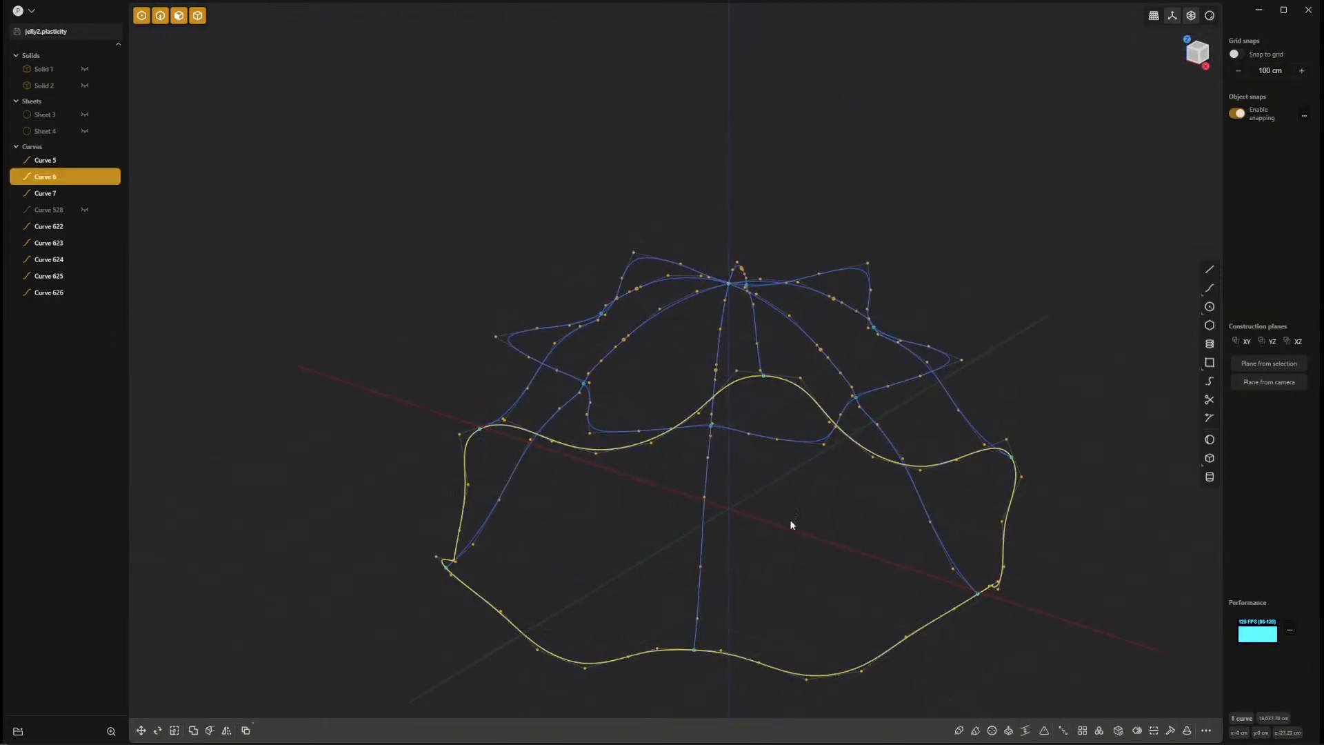
pyautogui.click(803, 445)
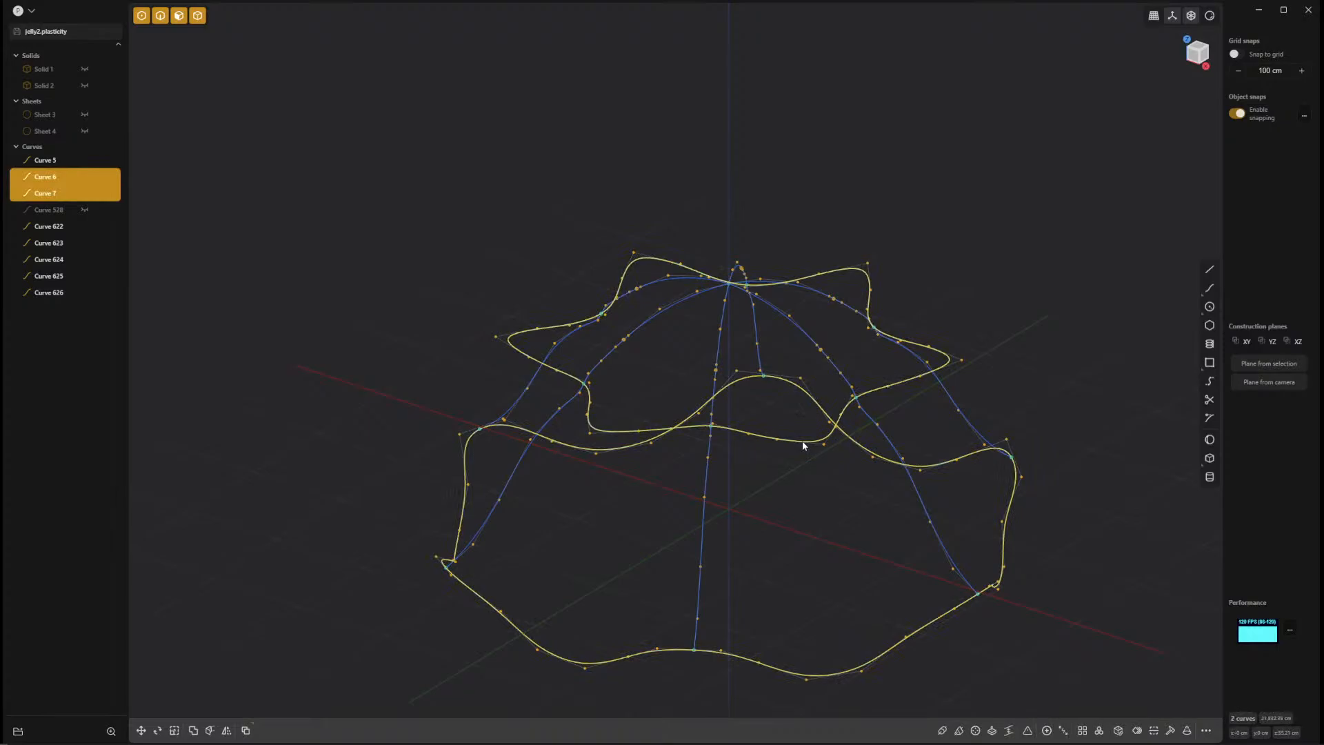
pyautogui.press('l')
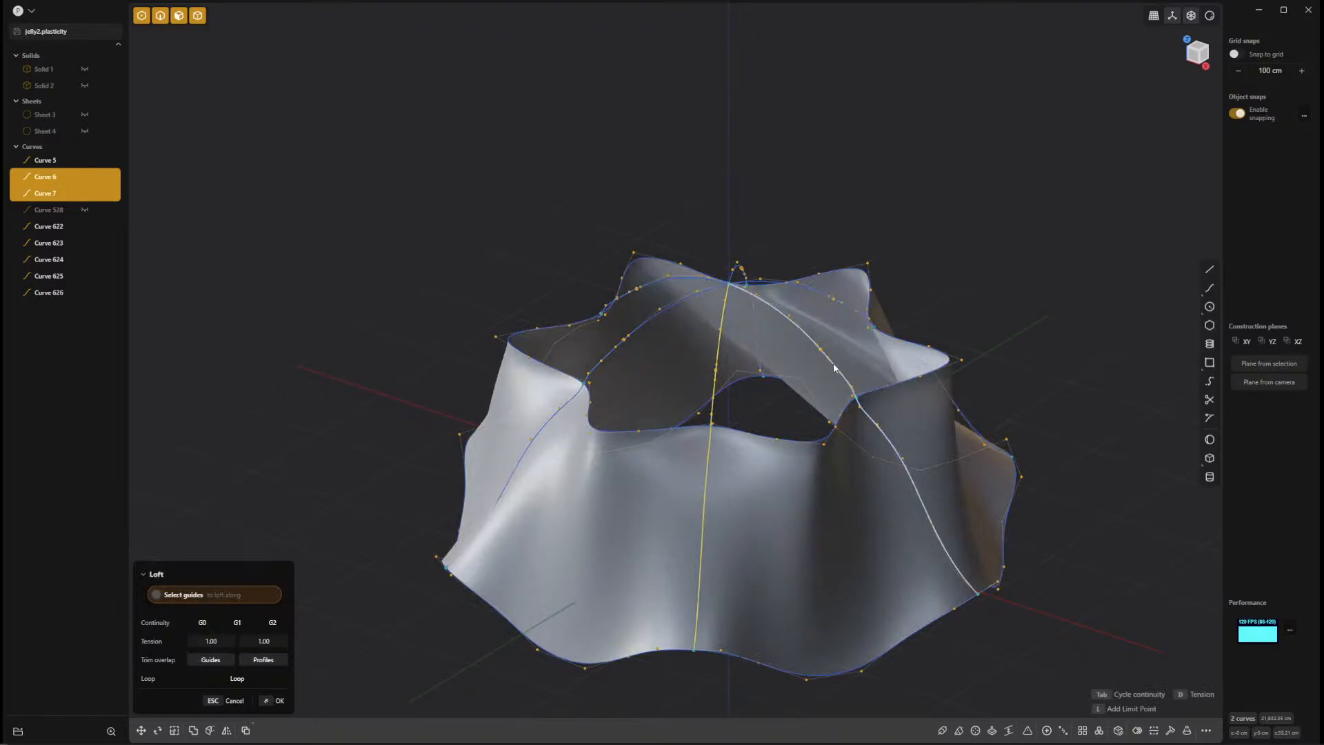
pyautogui.click(834, 367)
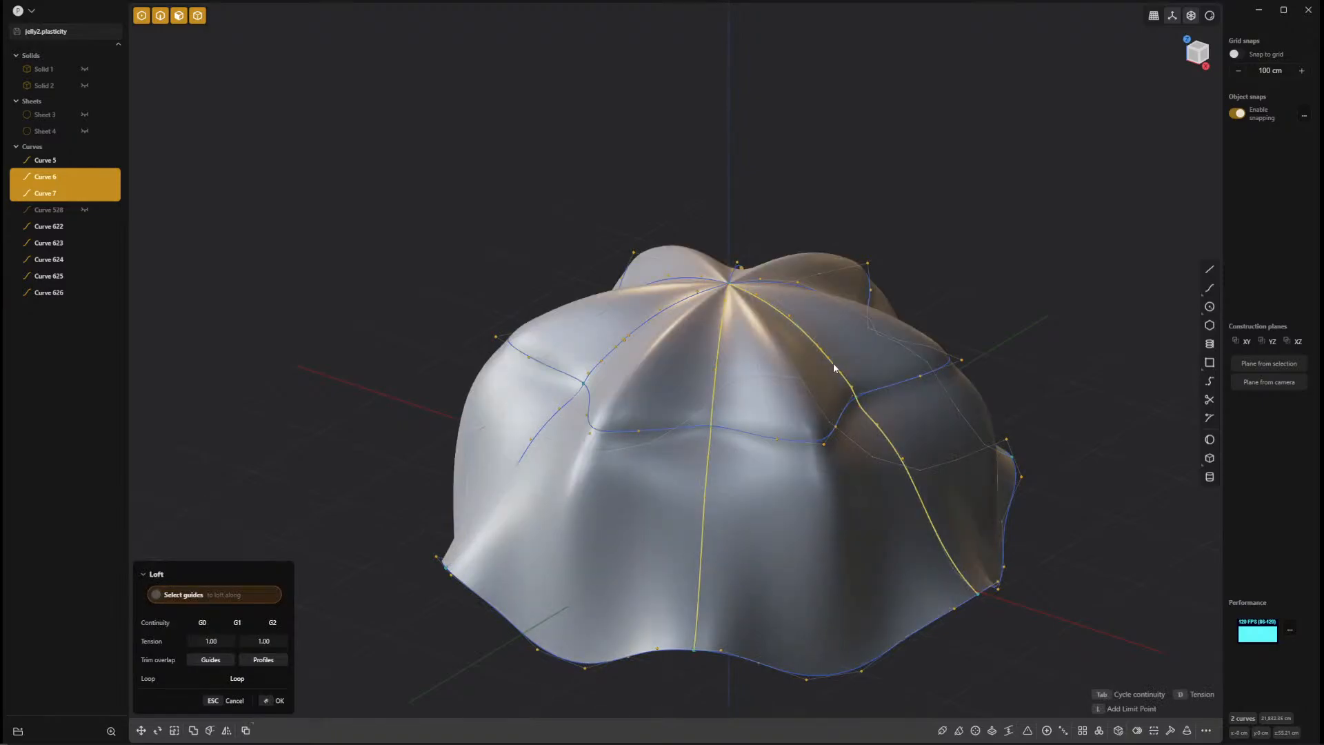
pyautogui.moveTo(834, 367); pyautogui.dragTo(683, 375, button='right')
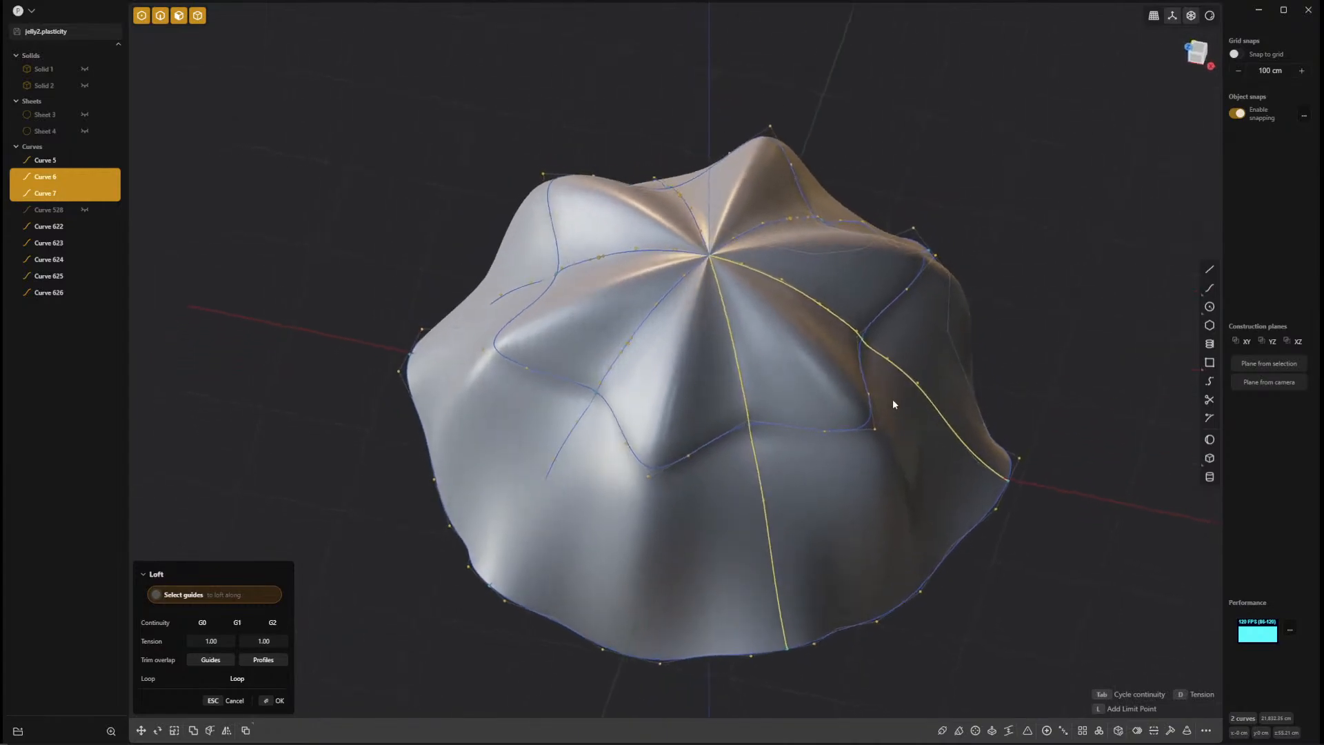
pyautogui.press('Escape')
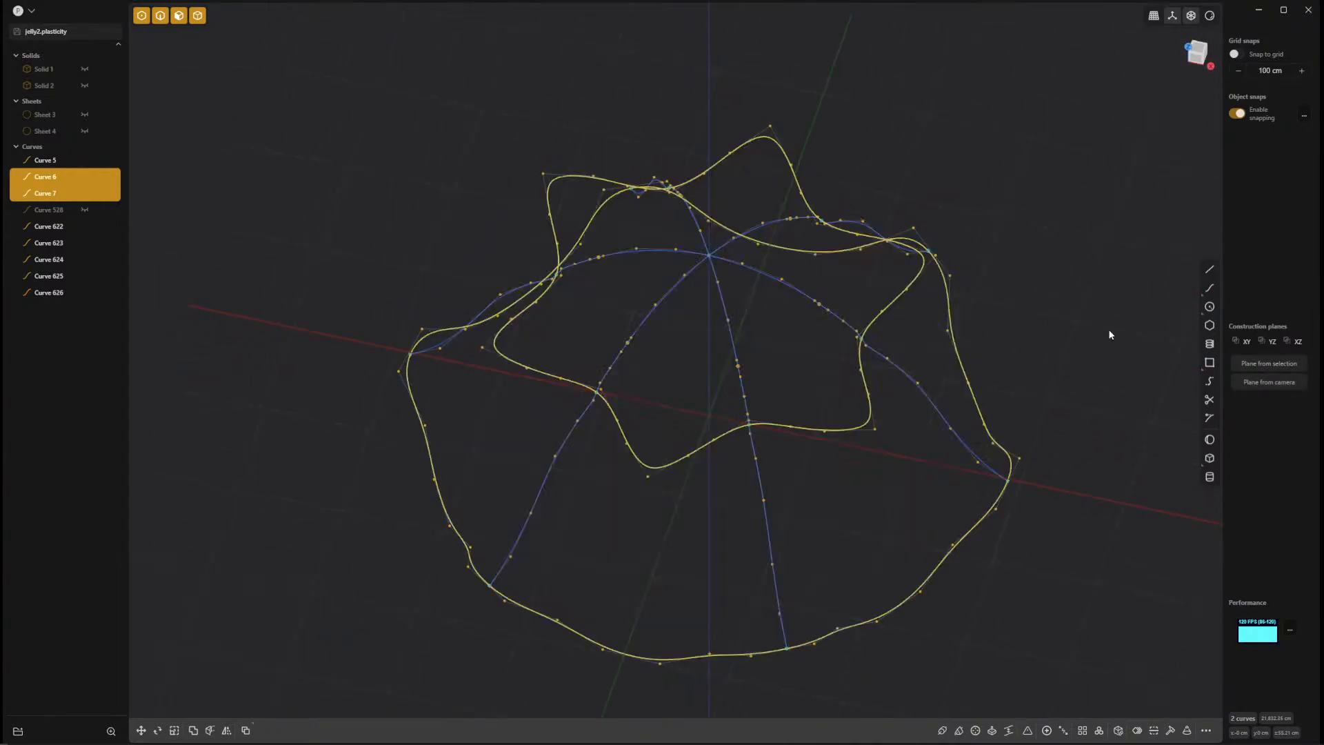
pyautogui.press('Escape')
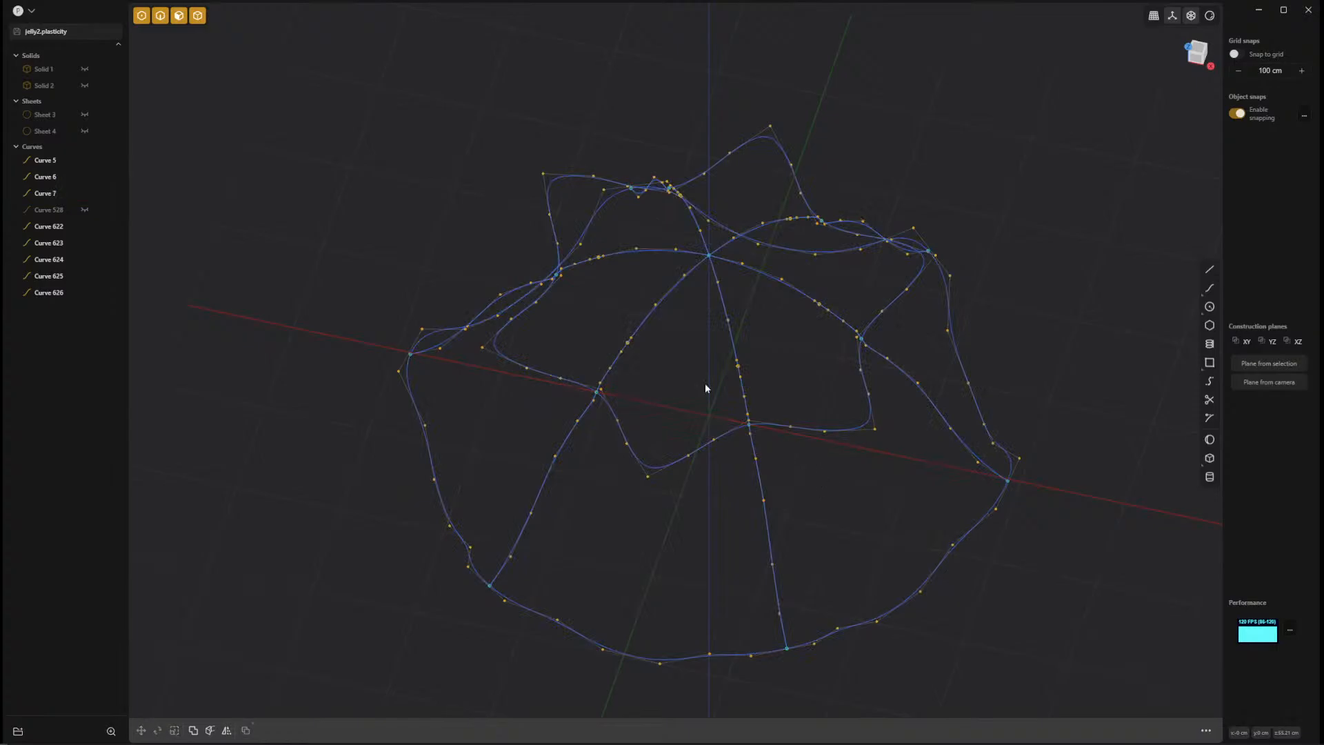
# Show the hidden circle and loft the bottom loop, crease loop and circle with two adjacent seam curves as guides, and check it from the top.
pyautogui.click(85, 210)
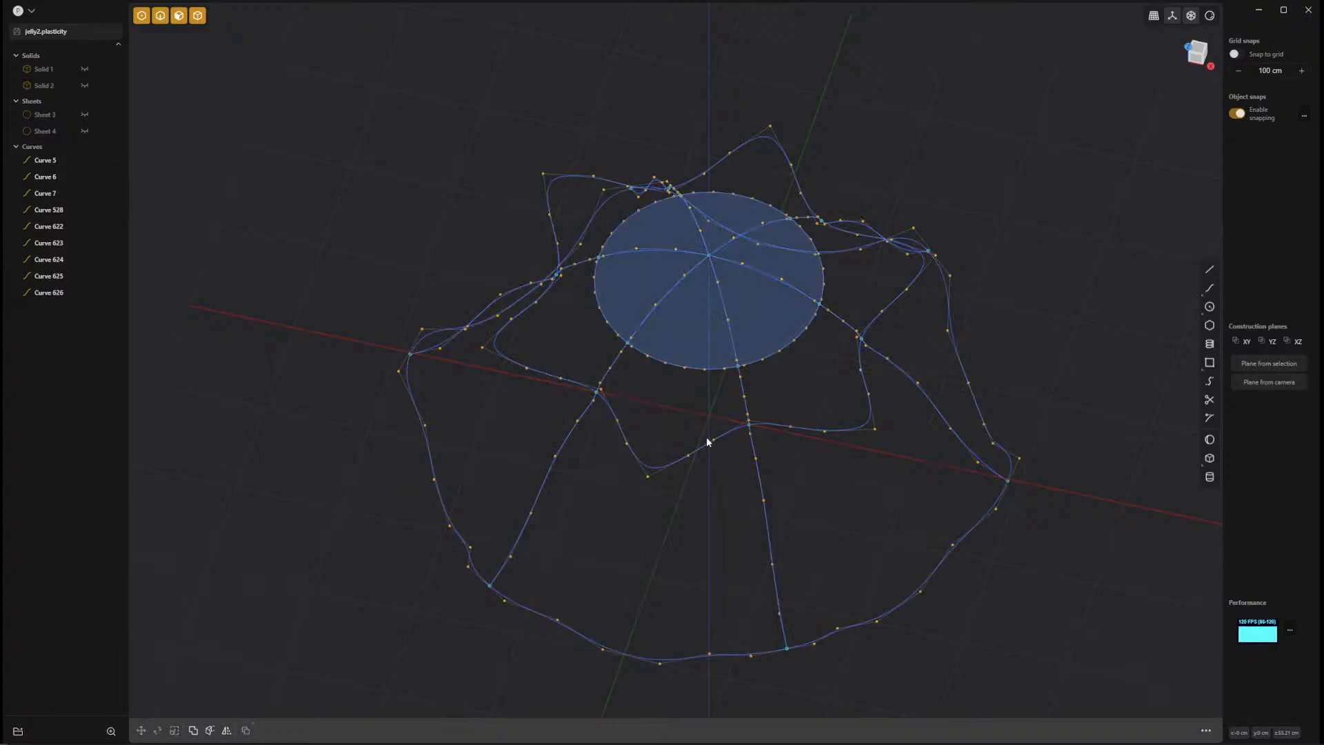
pyautogui.click(887, 615)
pyautogui.click(811, 433)
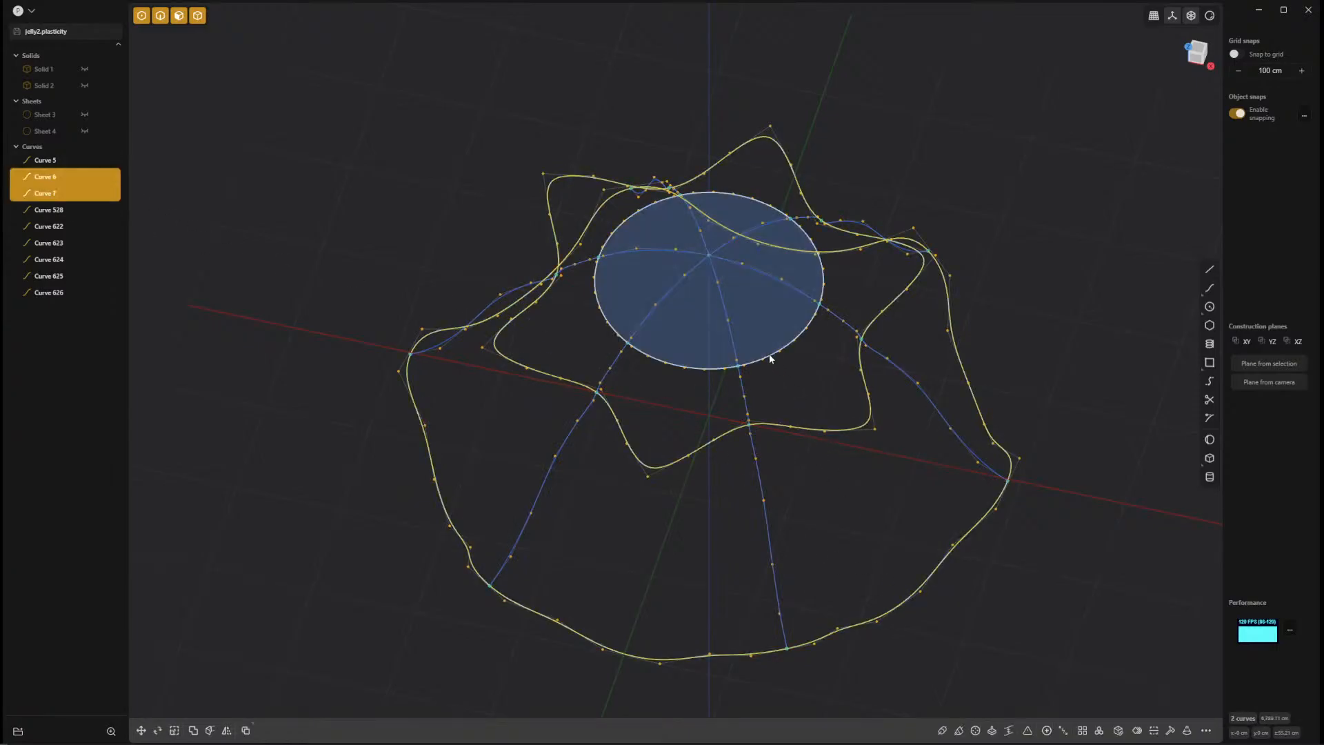
pyautogui.click(769, 354)
pyautogui.press('l')
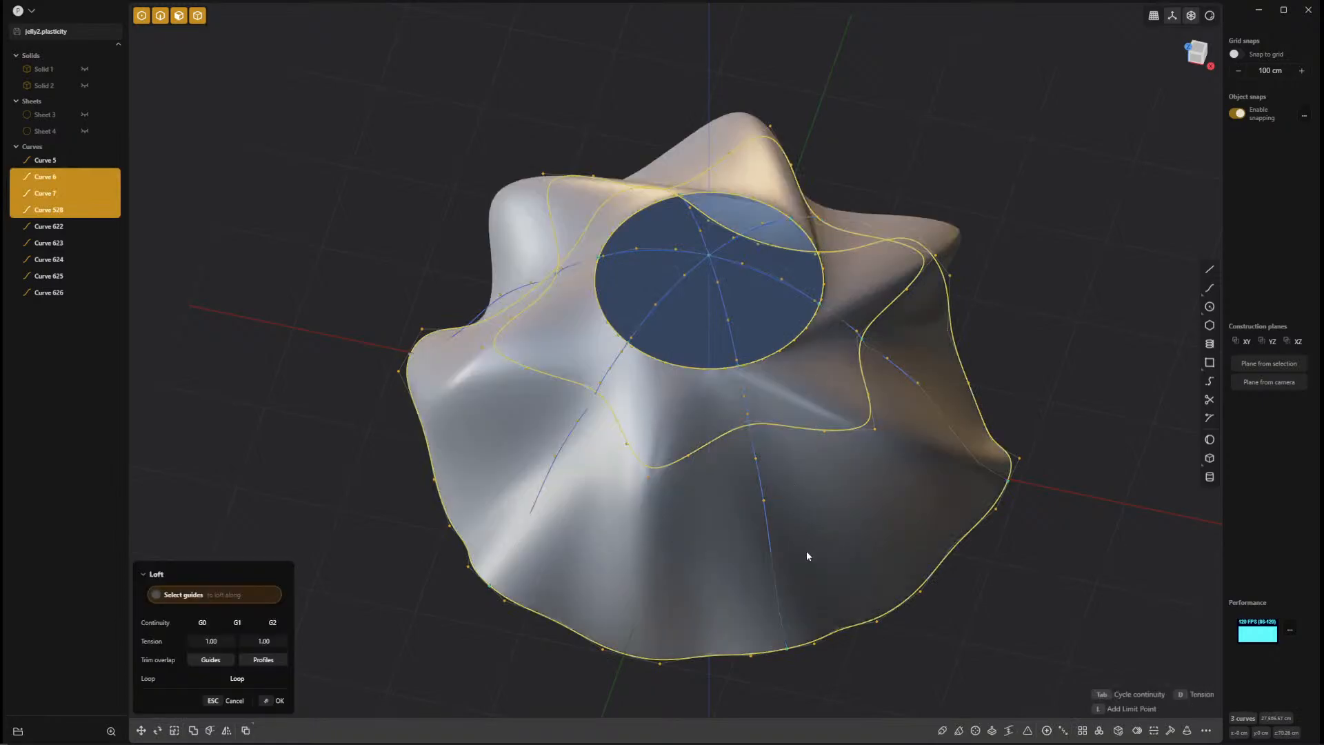
pyautogui.click(766, 524)
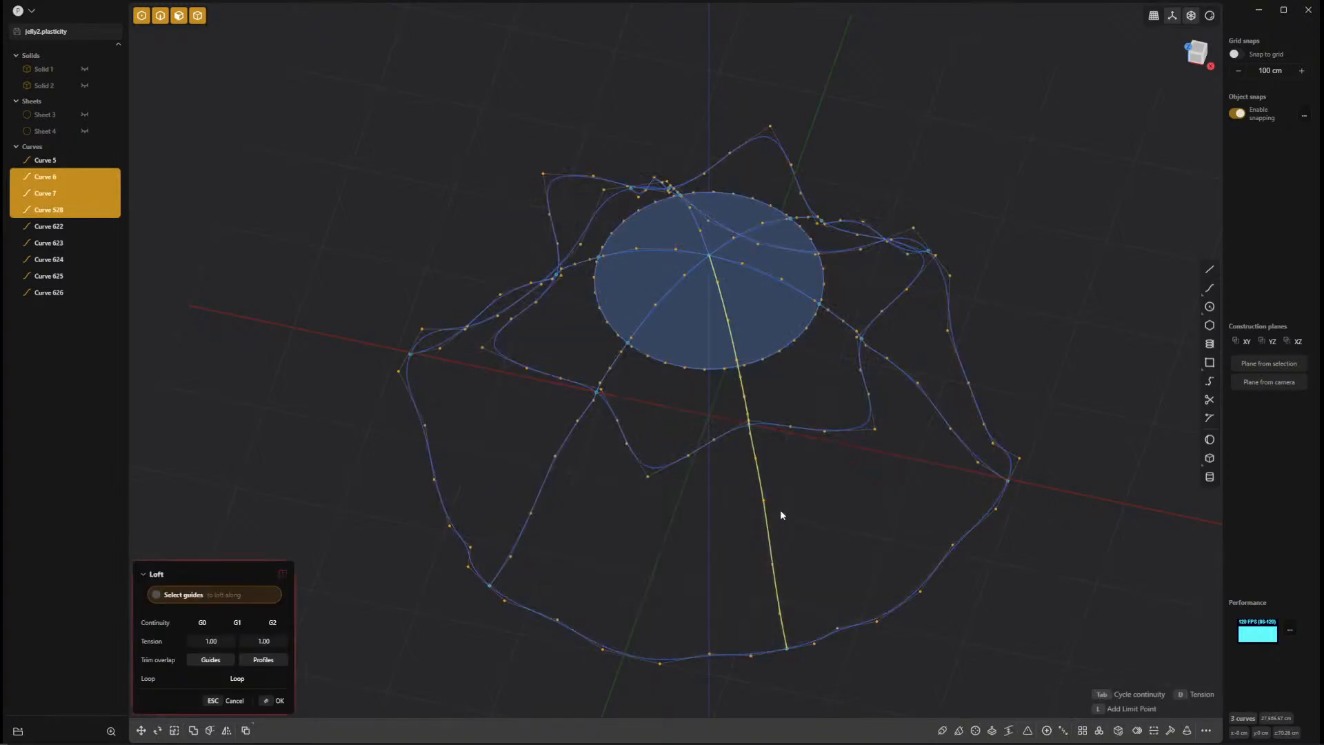
pyautogui.click(898, 370)
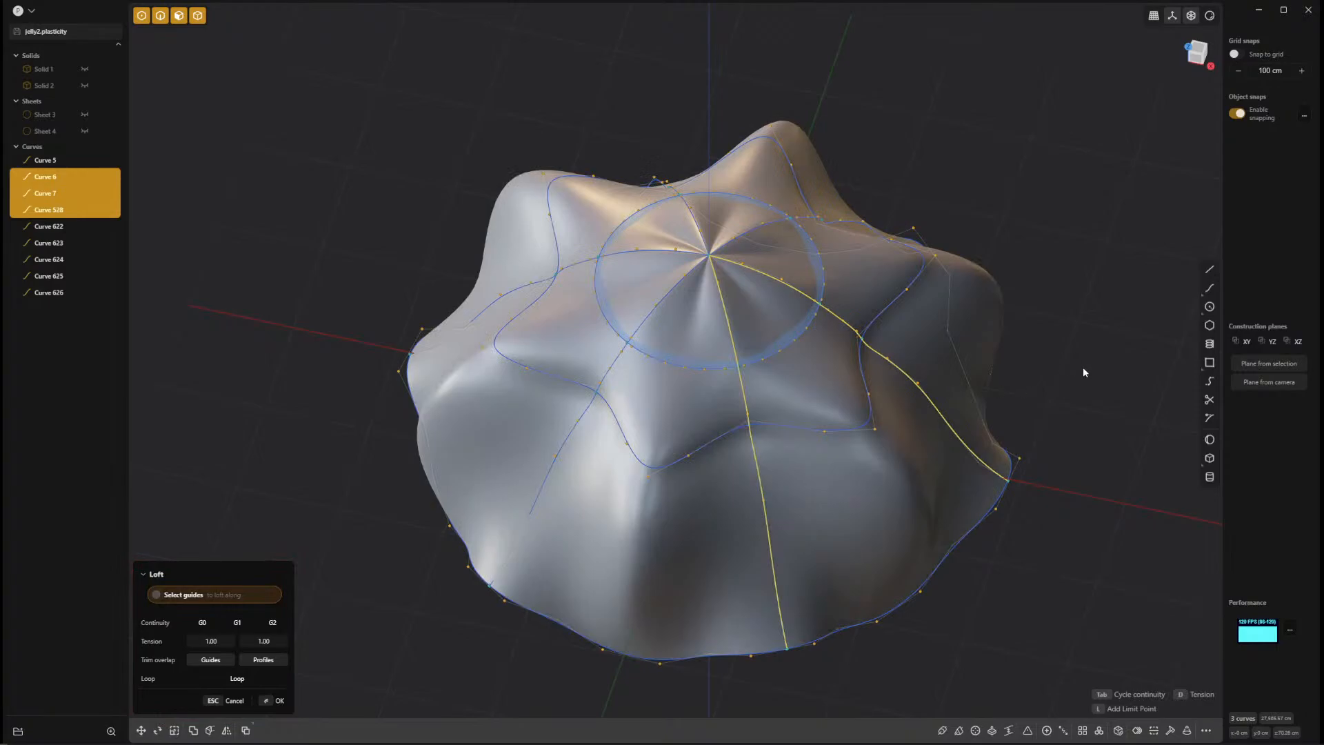
pyautogui.moveTo(1083, 368); pyautogui.dragTo(1112, 341, button='middle')
pyautogui.press('Return')
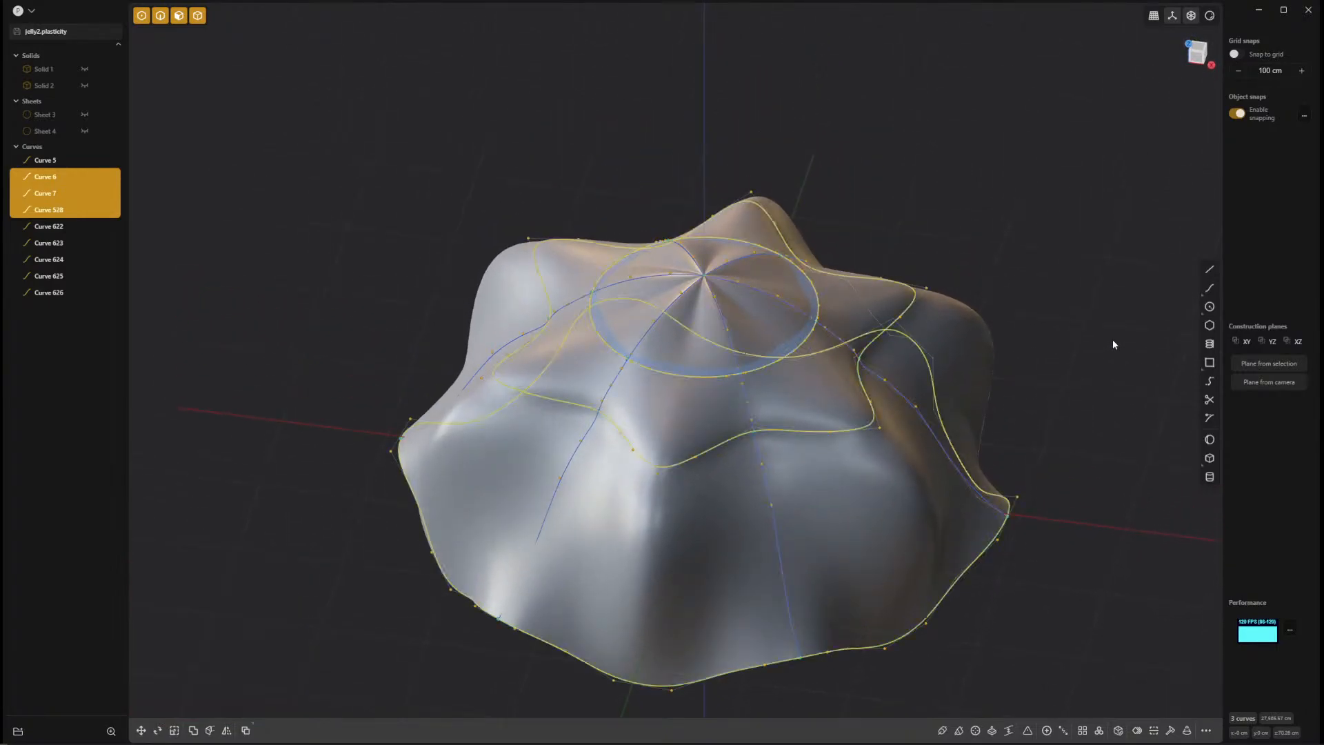
pyautogui.moveTo(1085, 292); pyautogui.dragTo(1090, 362, button='middle')
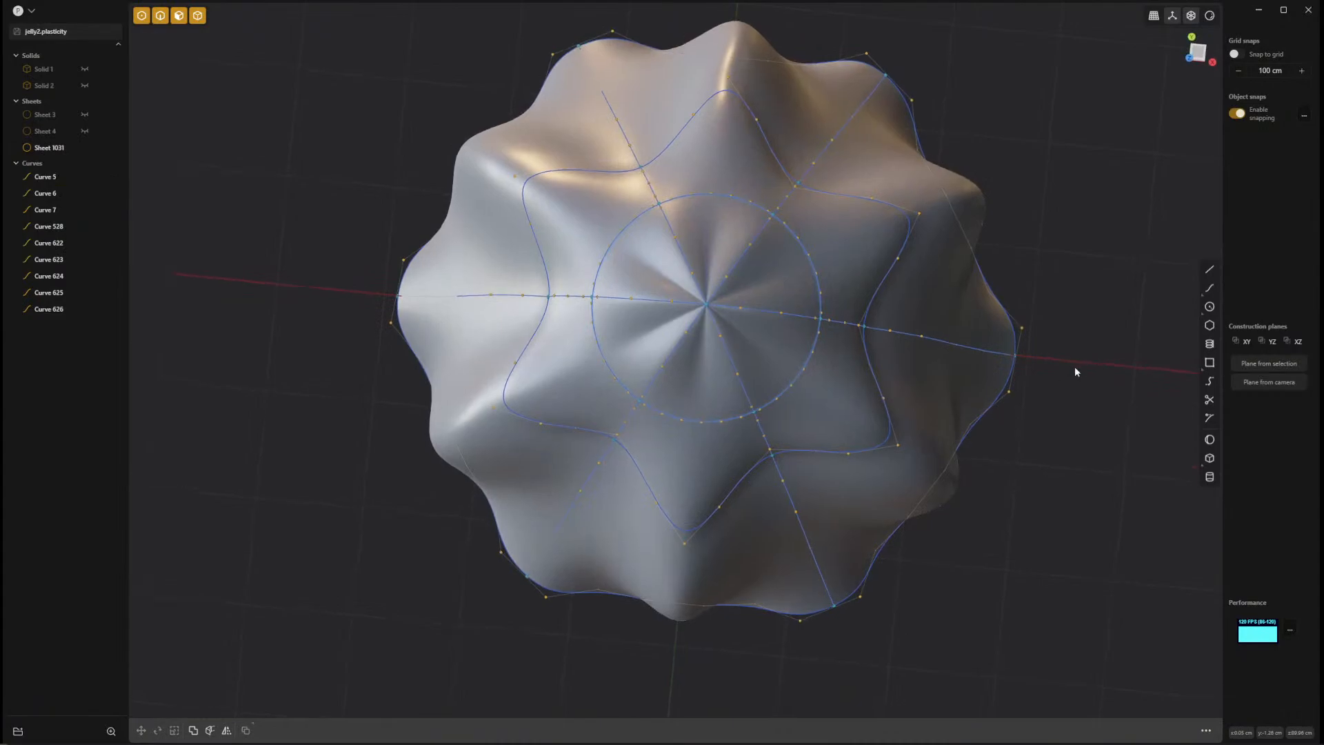
pyautogui.press('KP_7')
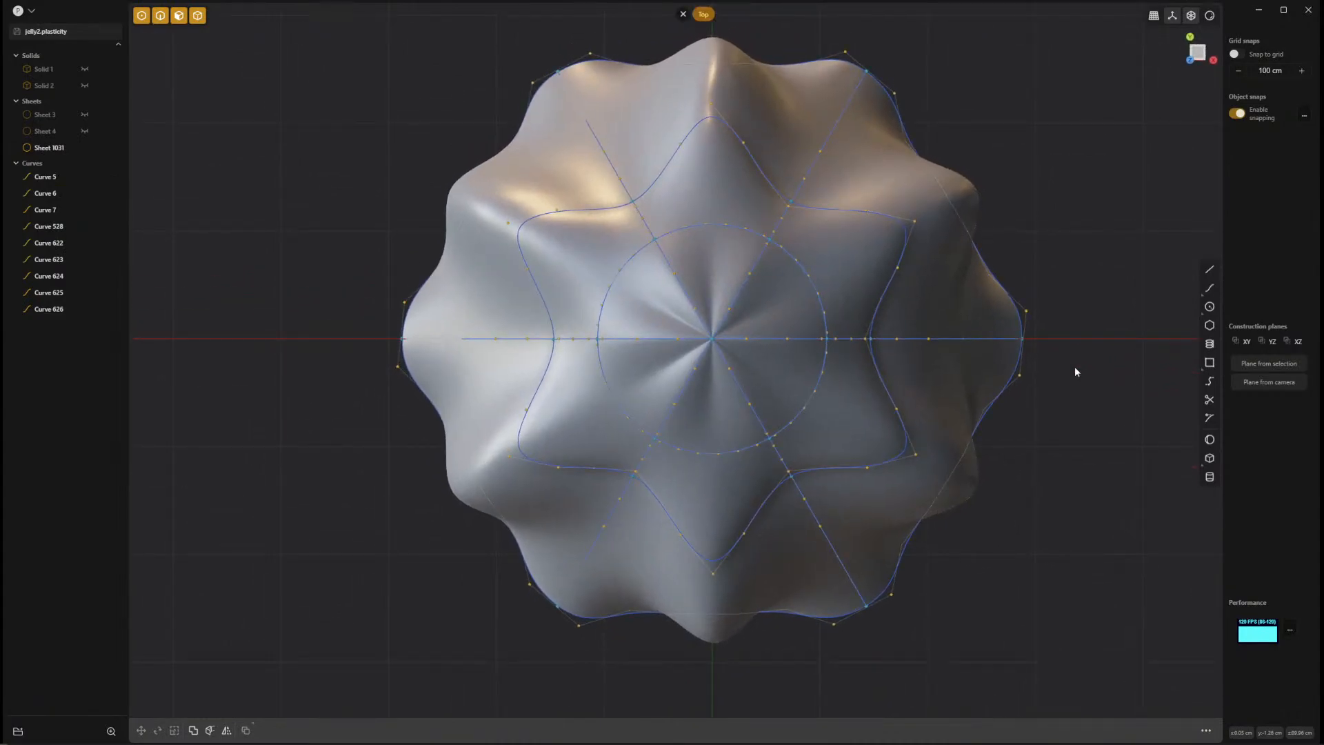
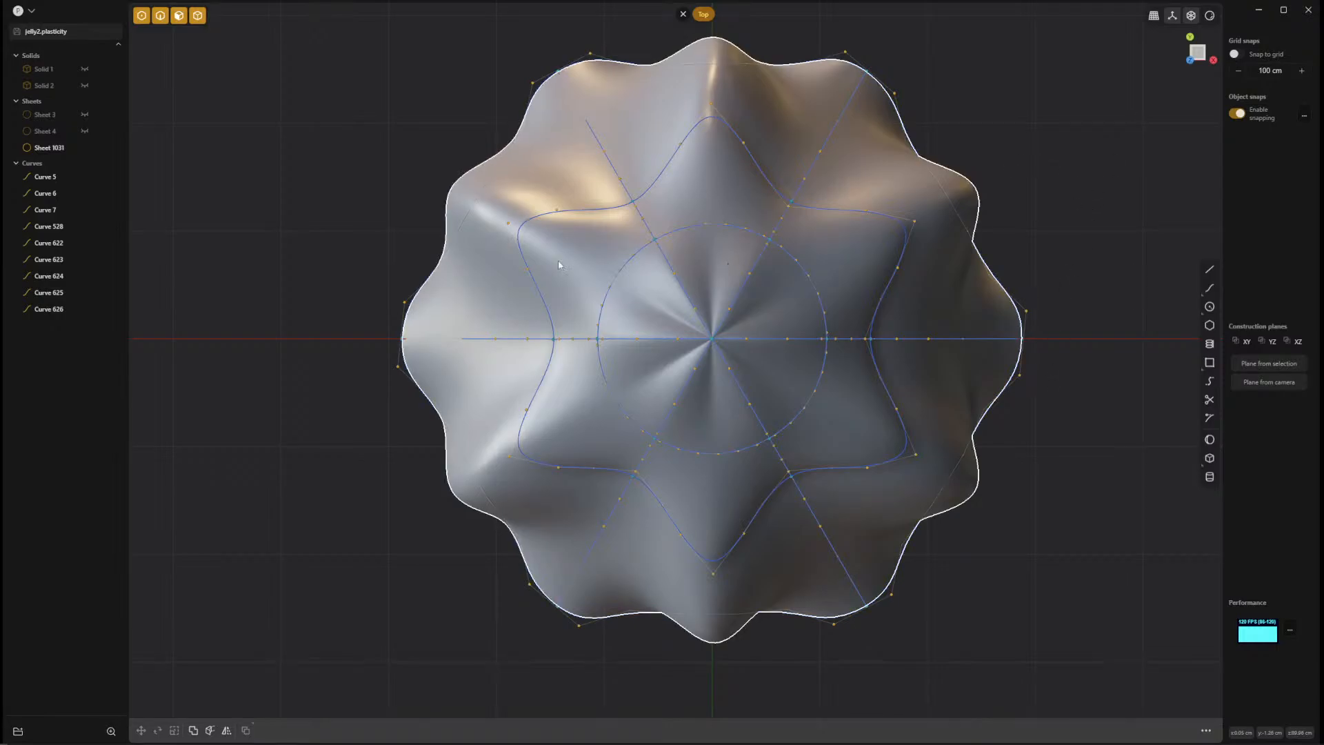
# Group all the construction curves together and hide the group, leaving only the lofted sheet visible.
pyautogui.click(56, 178)
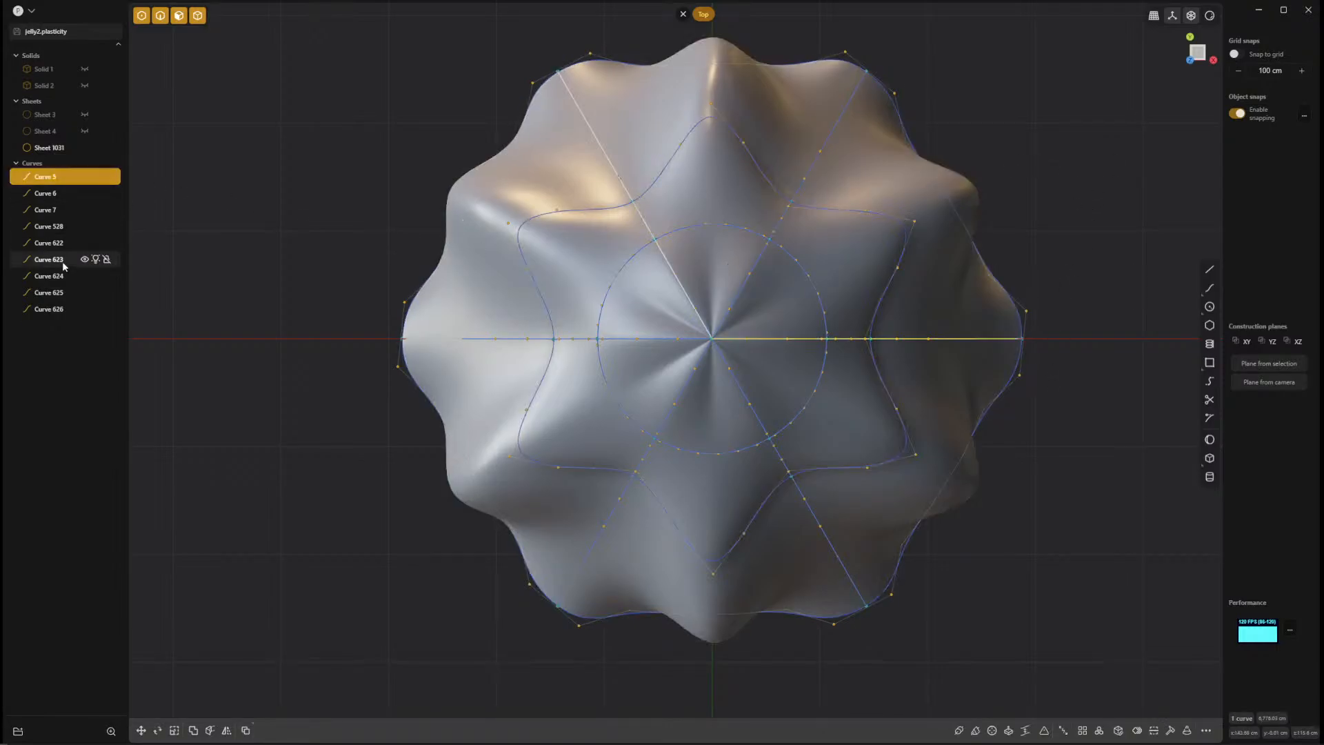
pyautogui.keyDown('shift'); pyautogui.click(60, 308); pyautogui.keyUp('shift')
pyautogui.hotkey('ctrl', 'g')
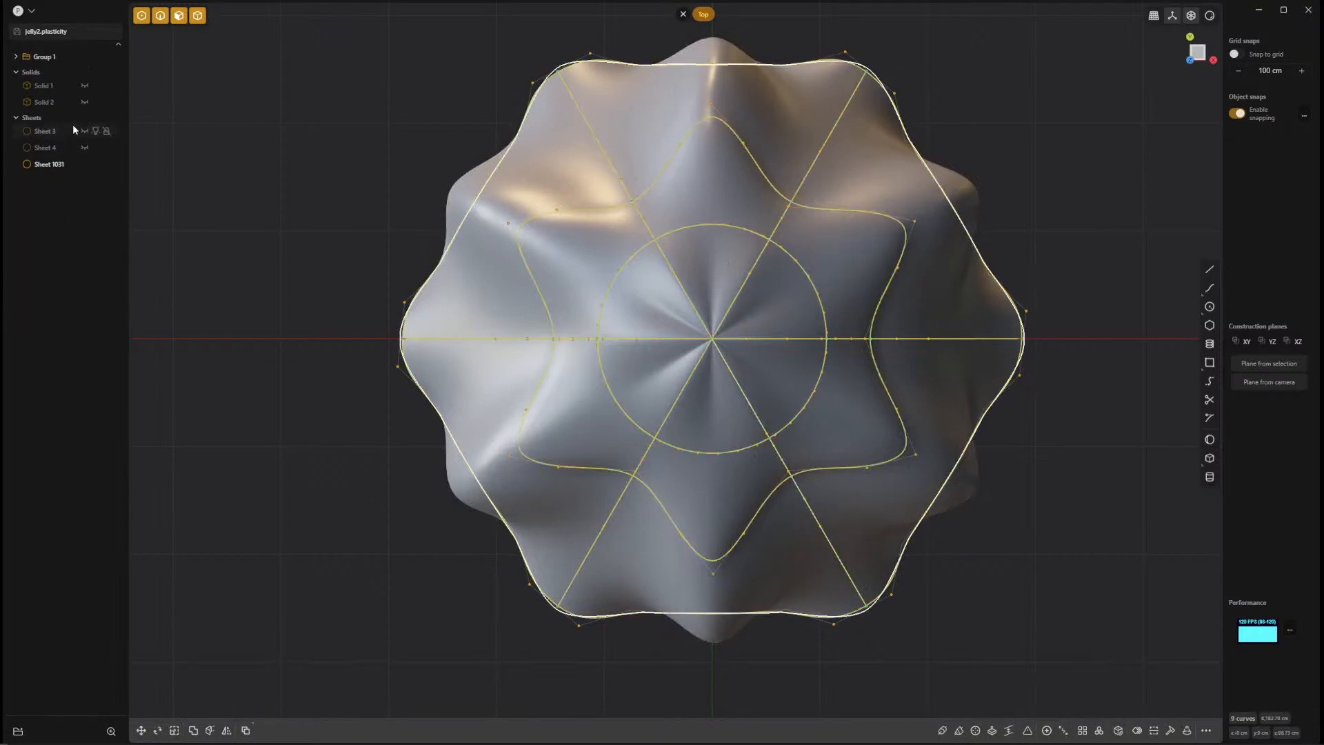
pyautogui.click(85, 57)
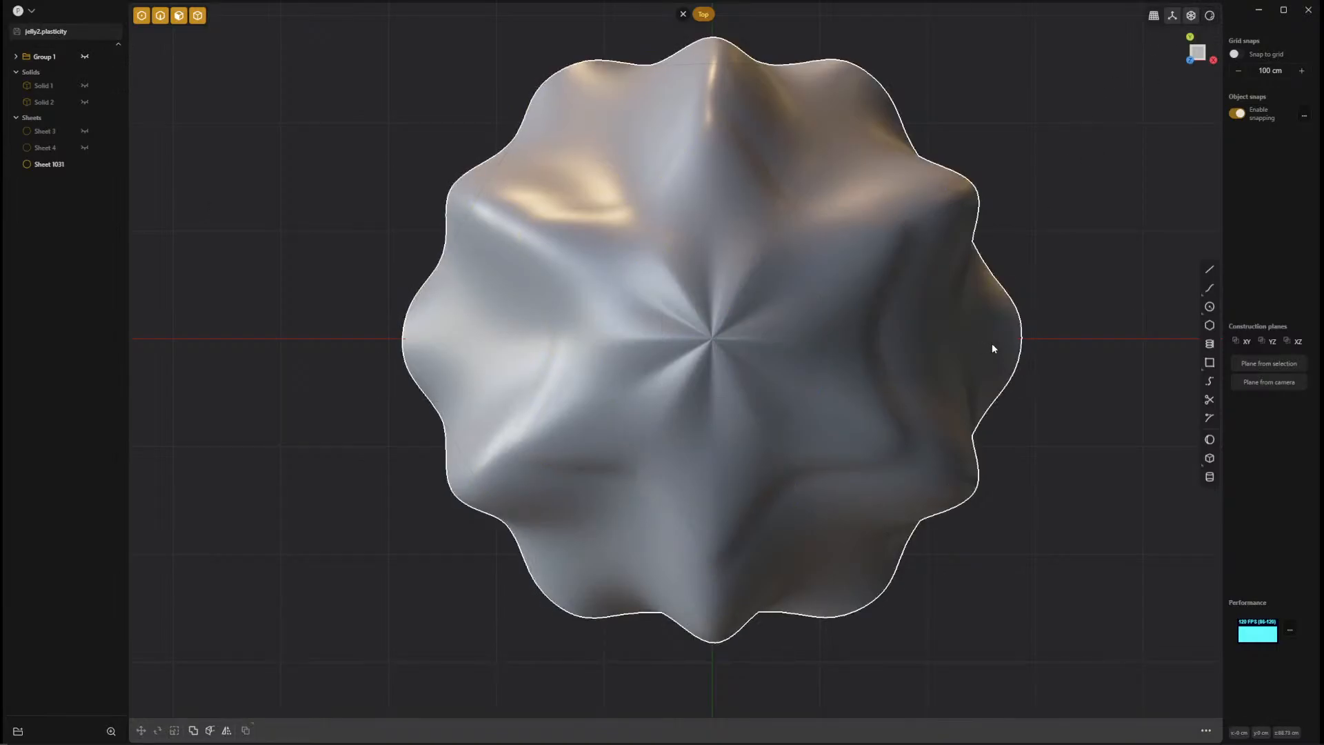
# Examine the lofted bell's surface from above and at an angle, toggling render mode and the edge display.
pyautogui.moveTo(1087, 301)
pyautogui.mouseDown(button='middle')
pyautogui.moveTo(1076, 189)
pyautogui.moveTo(934, 263)
pyautogui.moveTo(931, 201)
pyautogui.mouseUp(button='middle')
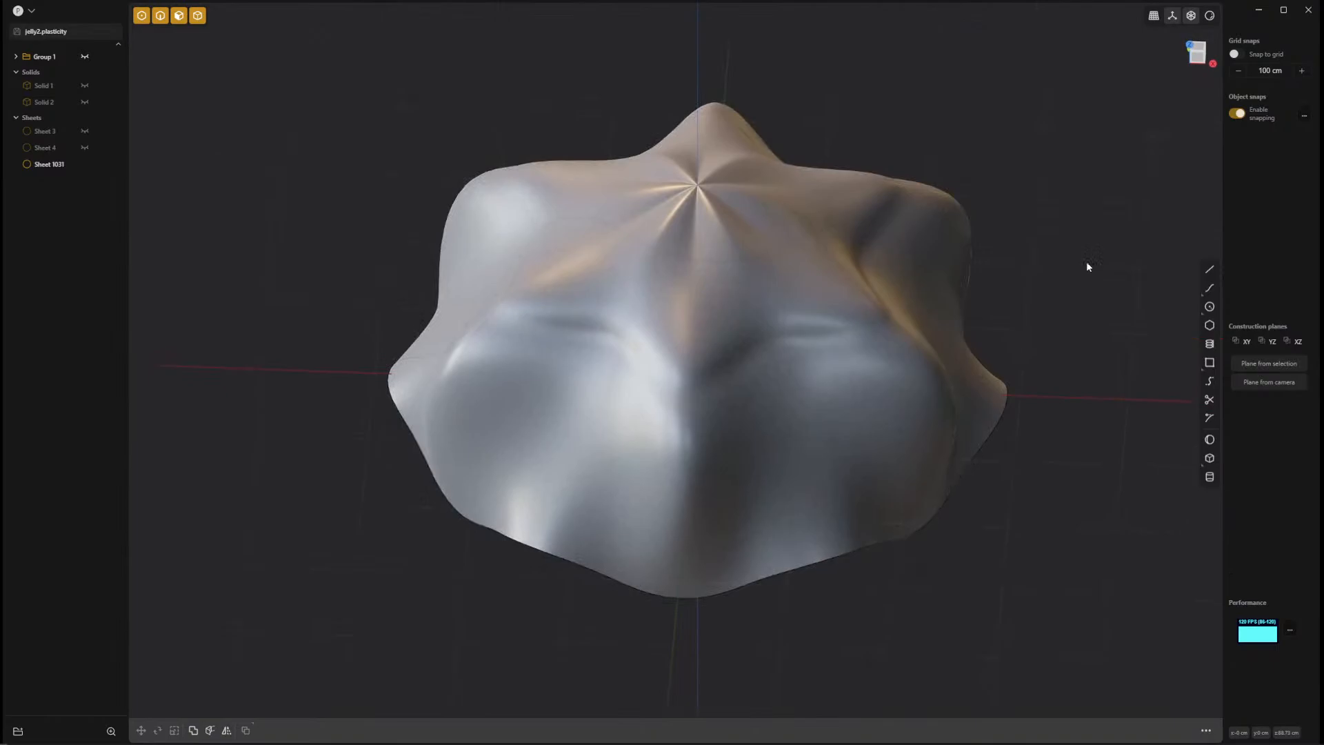
pyautogui.moveTo(1086, 263)
pyautogui.mouseDown(button='middle')
pyautogui.moveTo(515, 320)
pyautogui.moveTo(603, 242)
pyautogui.moveTo(573, 112)
pyautogui.moveTo(529, 50)
pyautogui.moveTo(409, 85)
pyautogui.moveTo(467, 235)
pyautogui.moveTo(529, 276)
pyautogui.moveTo(757, 163)
pyautogui.moveTo(849, 267)
pyautogui.moveTo(854, 241)
pyautogui.mouseUp(button='middle')
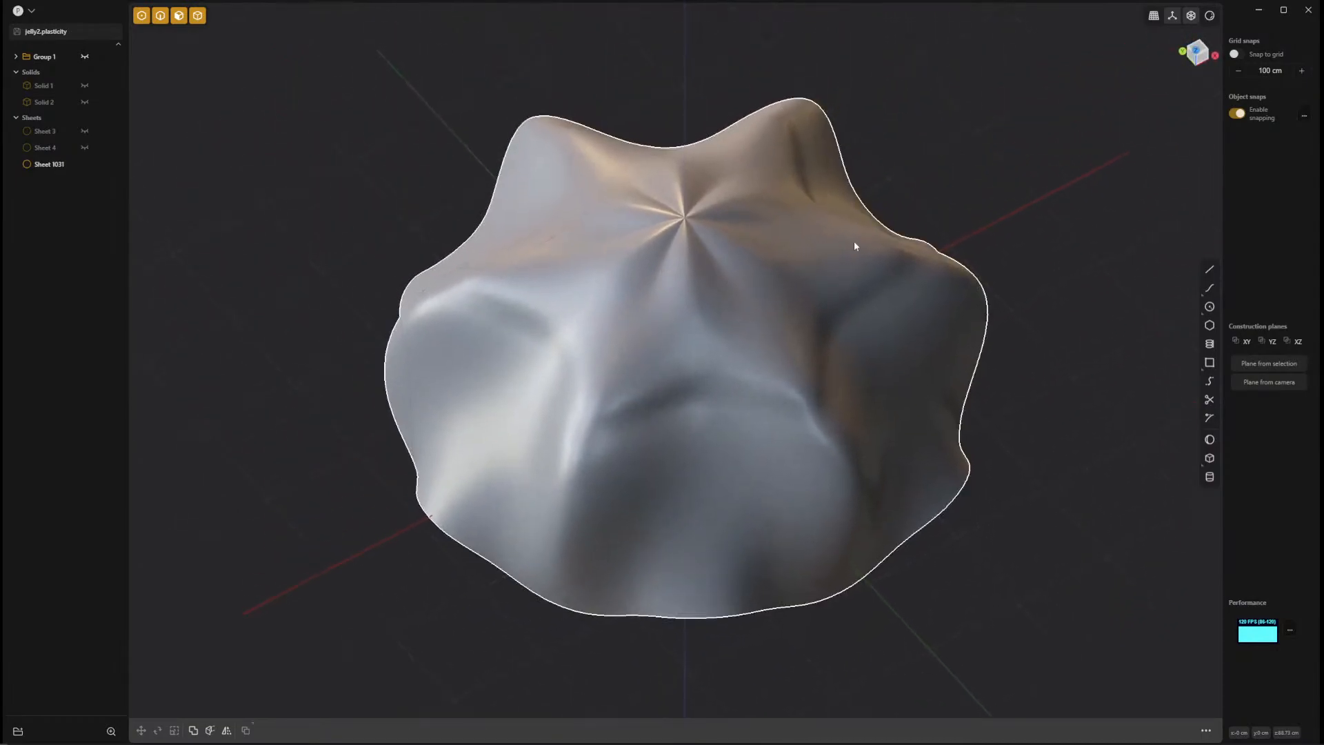
pyautogui.click(1211, 16)
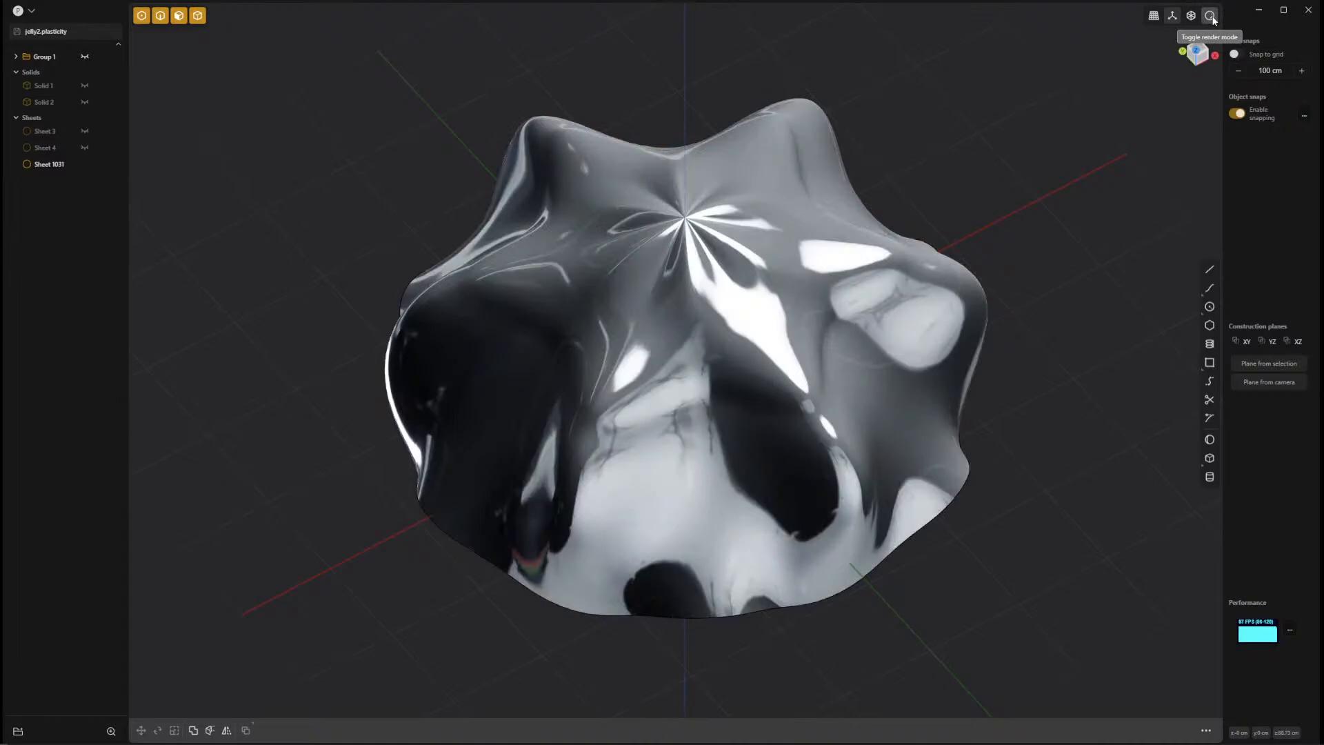
pyautogui.click(1212, 17)
pyautogui.rightClick(1211, 16)
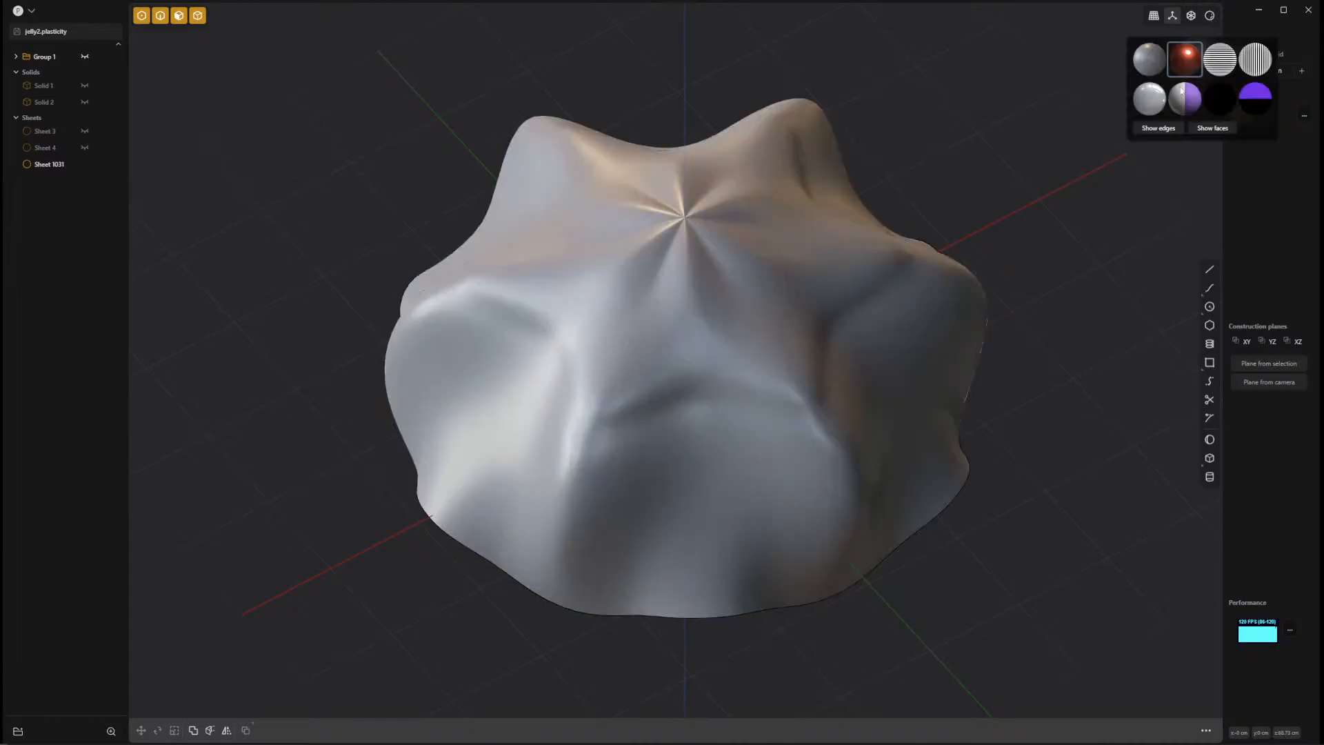
pyautogui.click(1162, 132)
pyautogui.click(1161, 133)
pyautogui.moveTo(1010, 198); pyautogui.dragTo(1057, 228, button='middle')
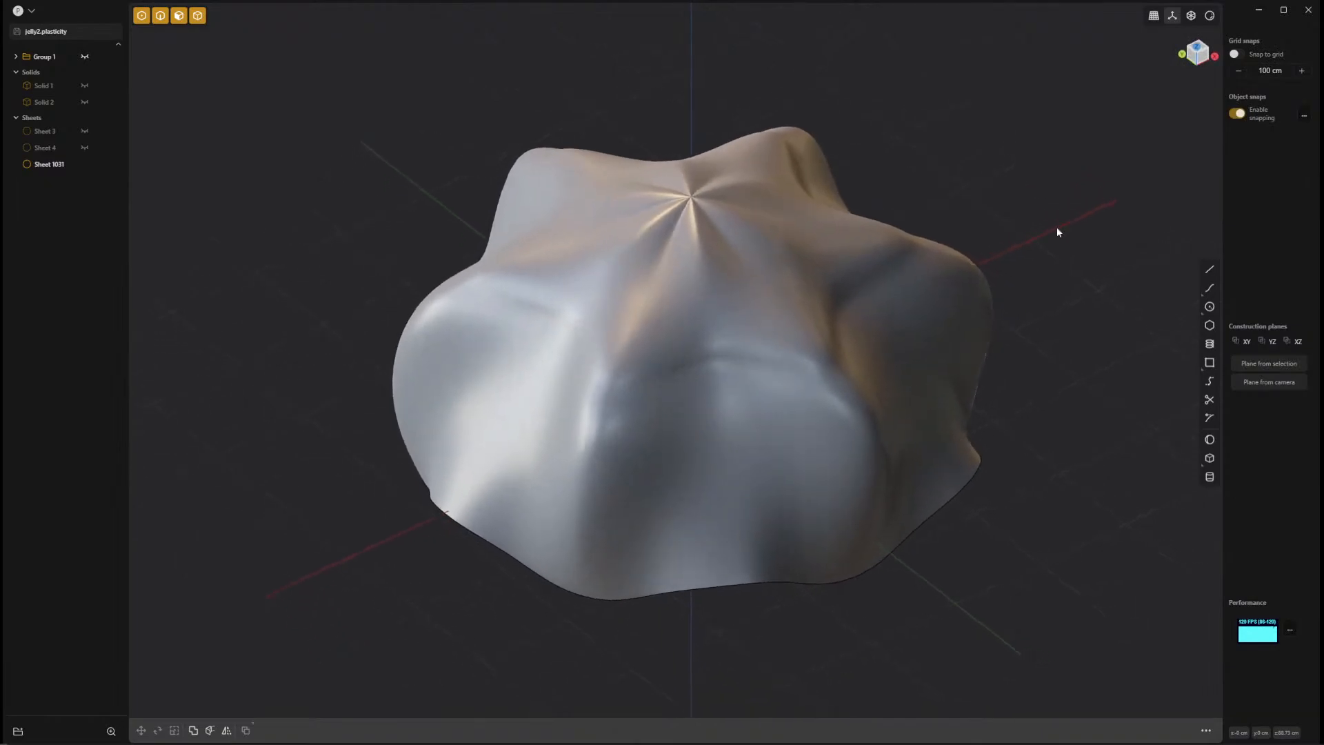
pyautogui.click(1210, 459)
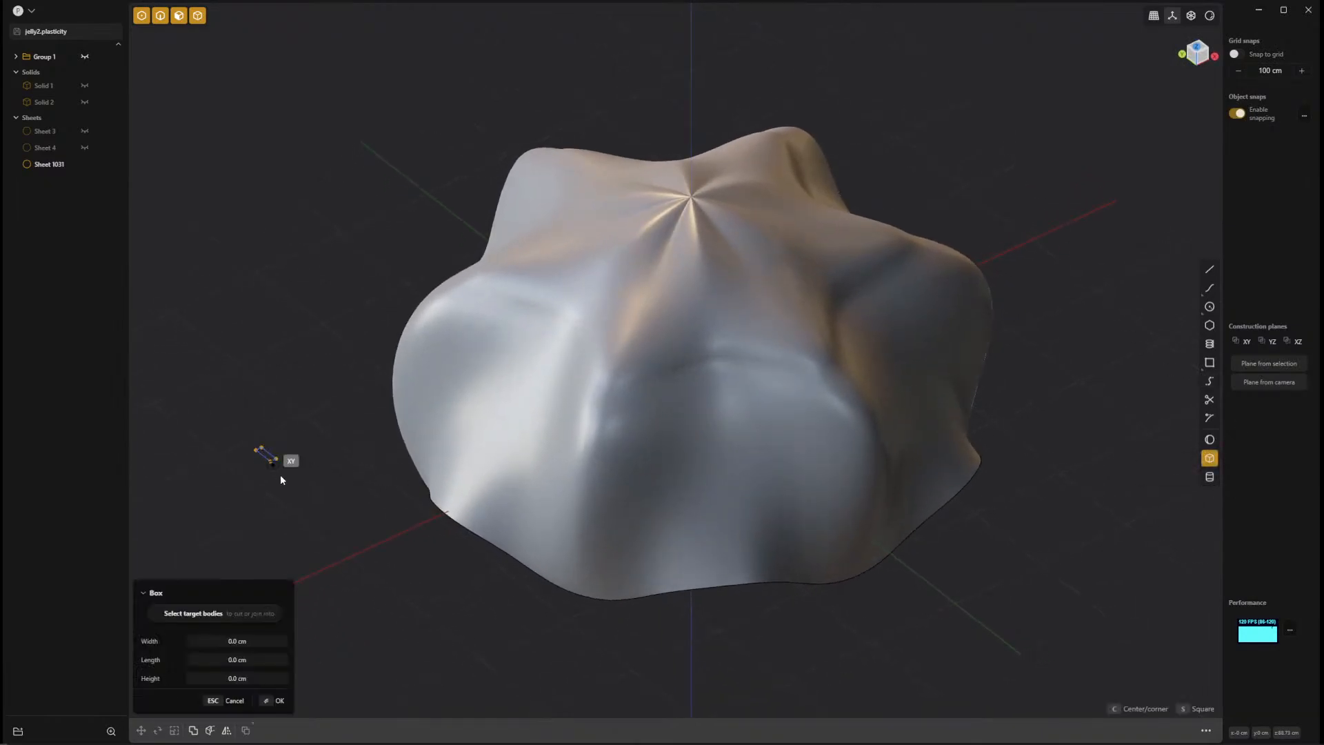
pyautogui.click(261, 446)
pyautogui.click(380, 542)
pyautogui.click(298, 576)
pyautogui.click(287, 458)
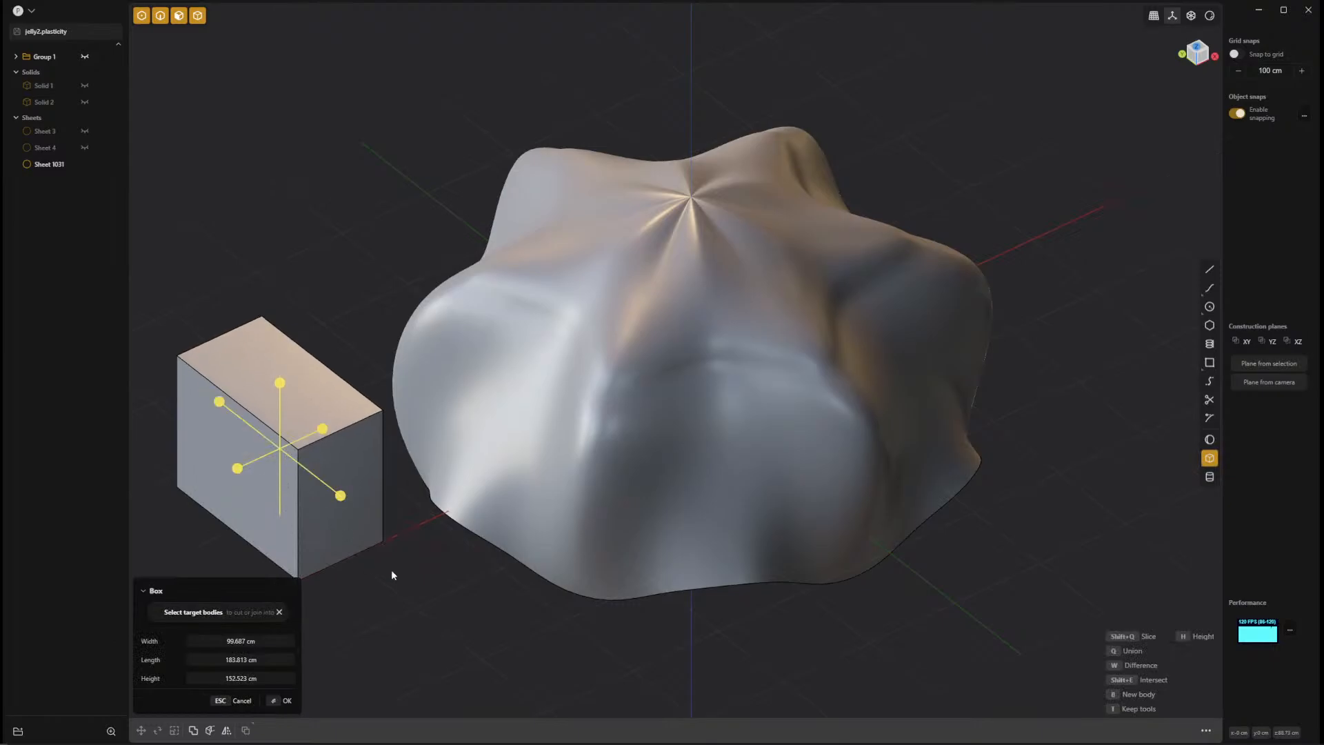
pyautogui.press('Escape')
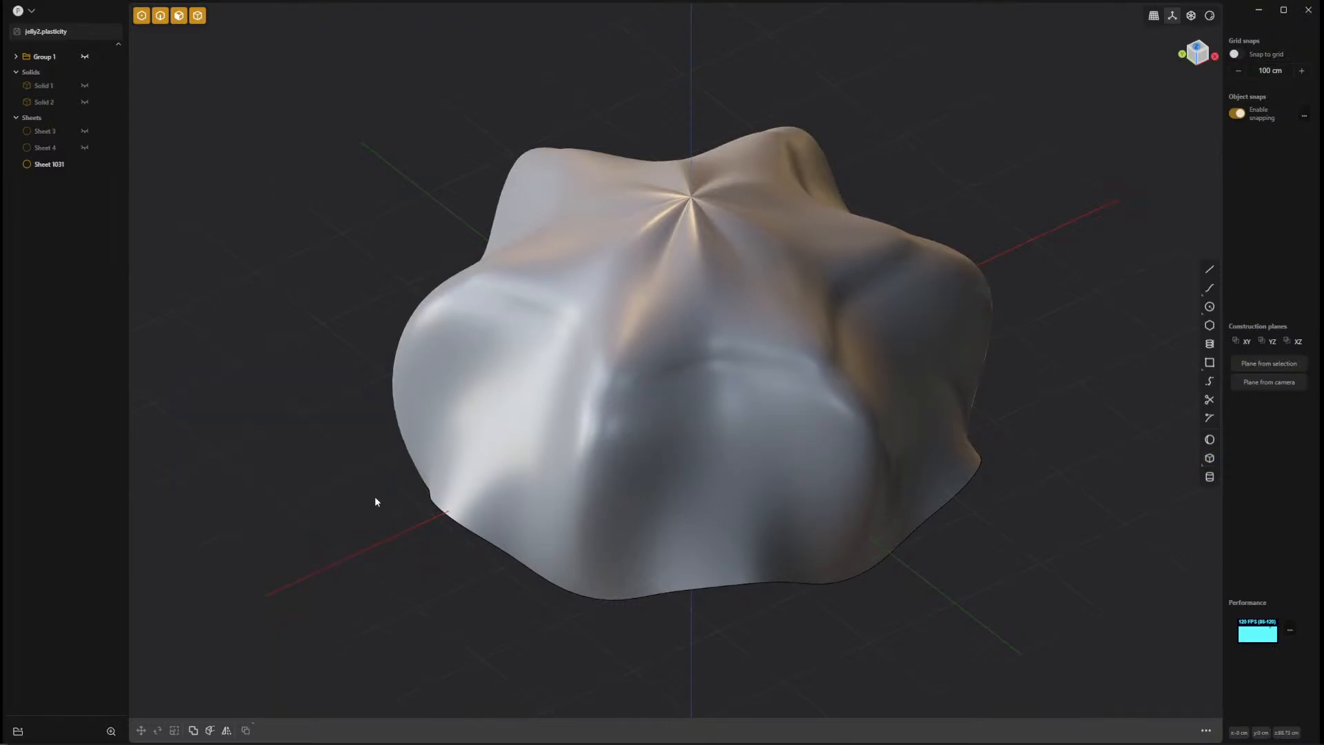
# Inspect the pinched apex of the lofted sheet and show the grouped curves over it again.
pyautogui.click(852, 480)
pyautogui.moveTo(917, 447); pyautogui.dragTo(706, 322, button='middle')
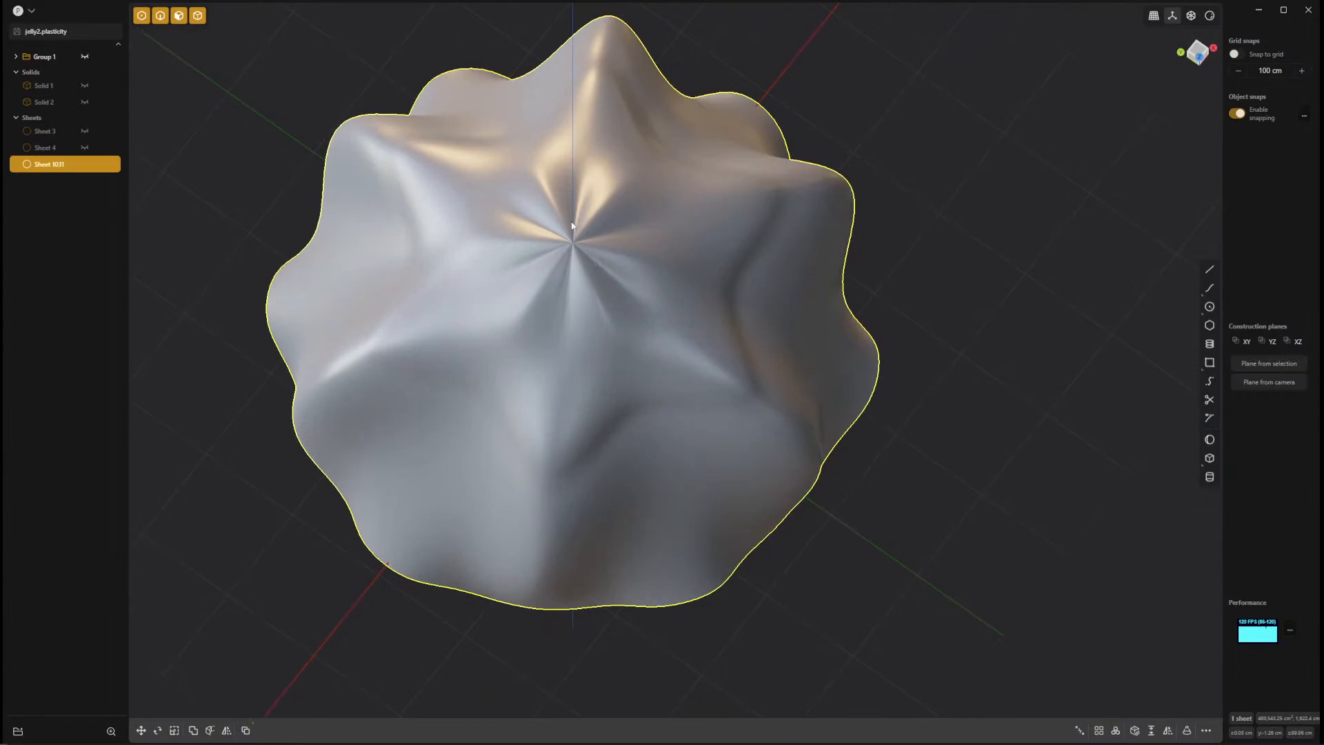
pyautogui.moveTo(633, 289); pyautogui.dragTo(627, 233, button='middle')
pyautogui.click(605, 284)
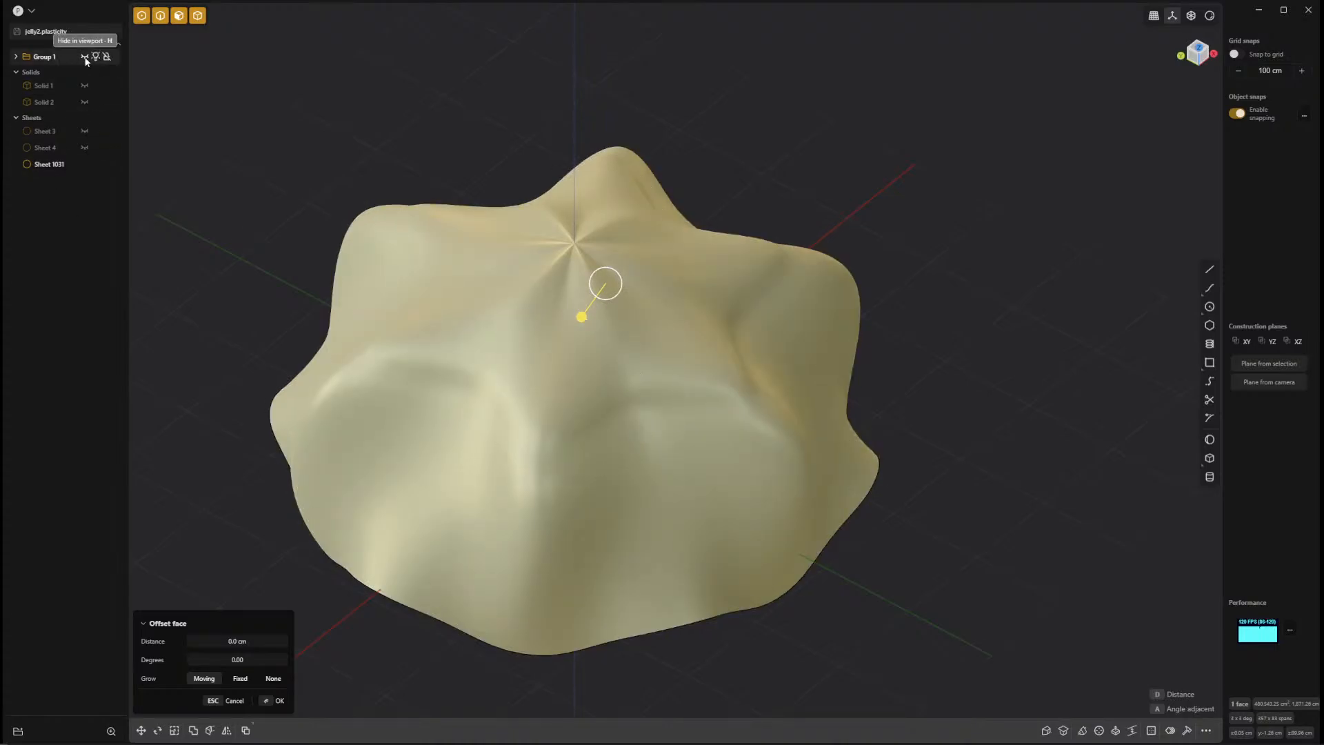
pyautogui.moveTo(635, 494); pyautogui.dragTo(1080, 314, button='middle')
pyautogui.press('Escape')
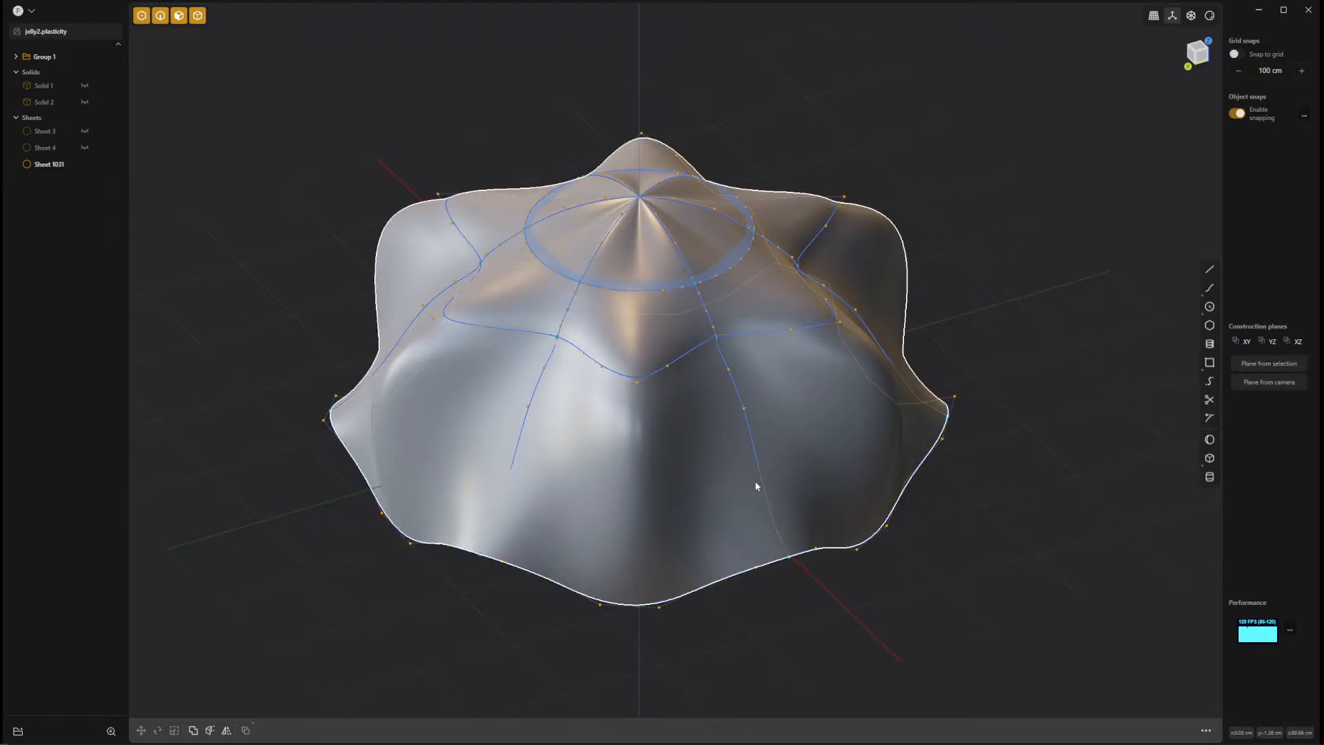
# Show the hidden Solid 1 and Solid 2 and check them against the bell from below.
pyautogui.moveTo(730, 433); pyautogui.dragTo(624, 266, button='middle')
pyautogui.click(84, 86)
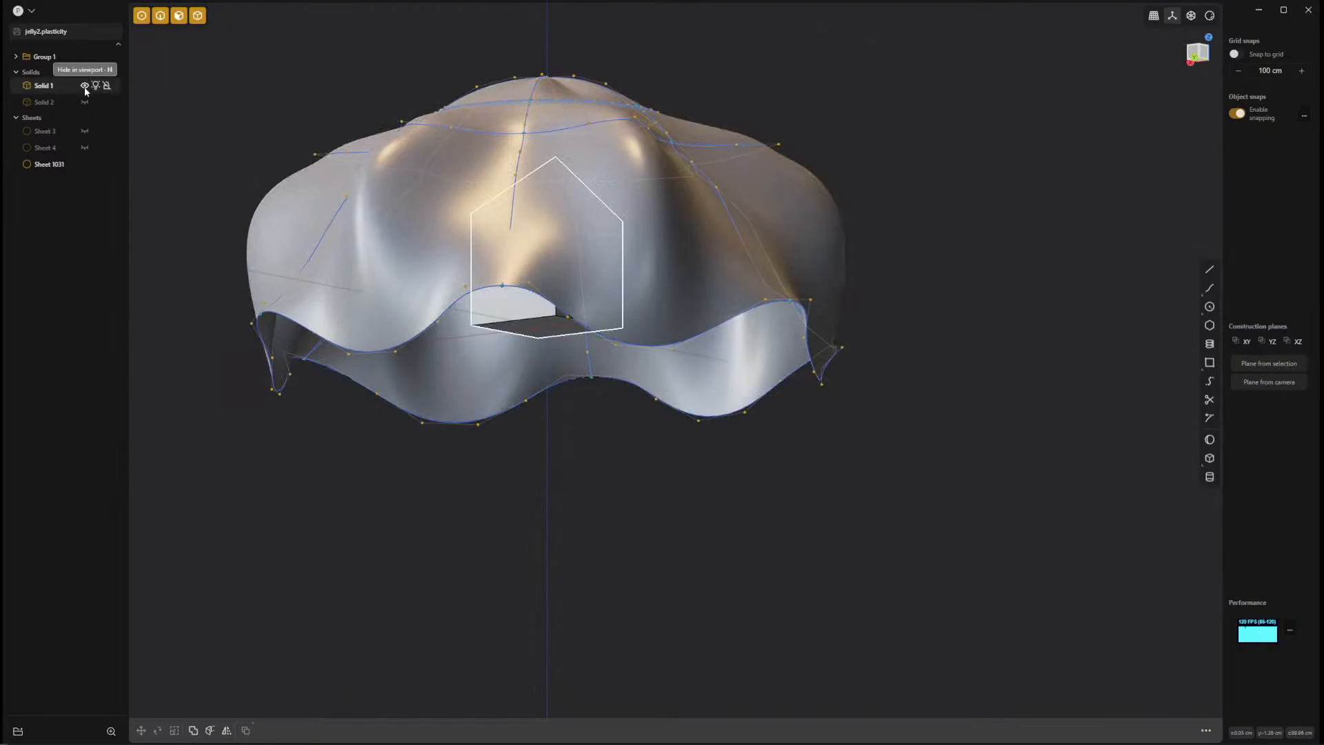
pyautogui.click(84, 102)
pyautogui.moveTo(621, 400); pyautogui.dragTo(778, 536, button='middle')
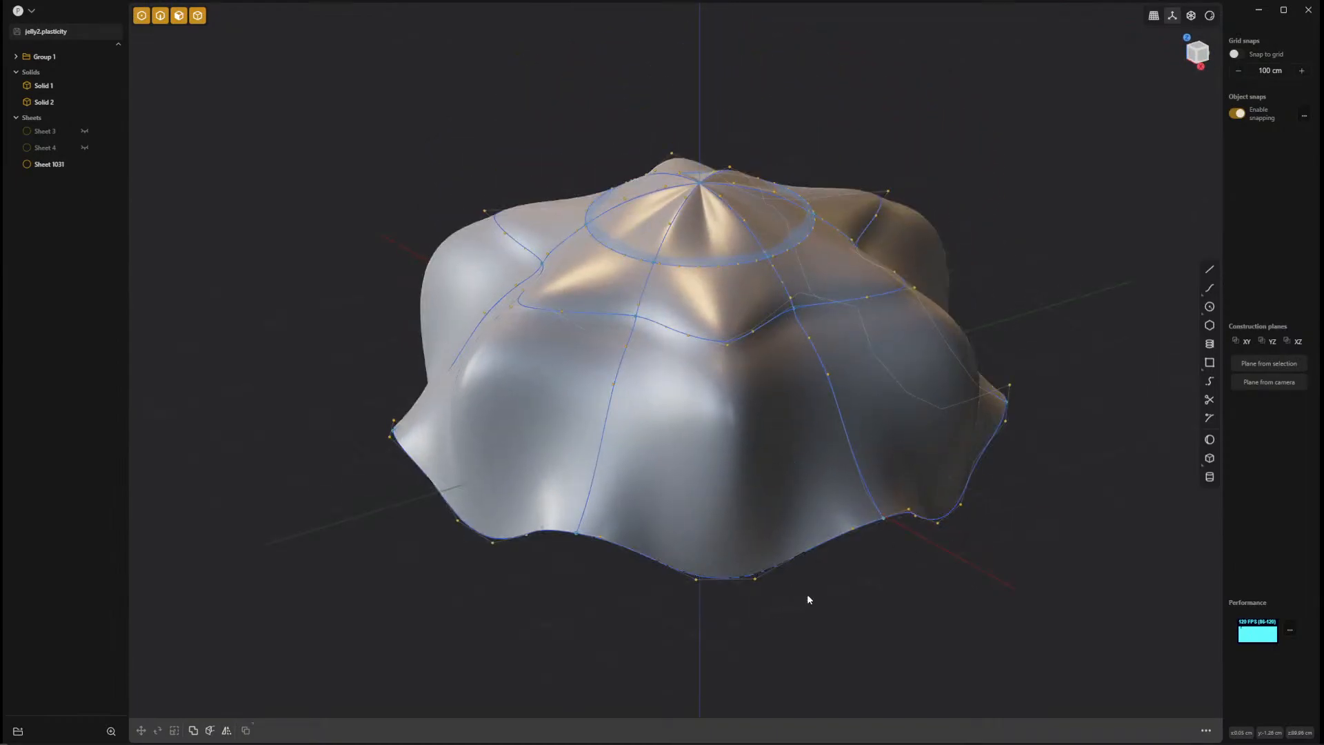
# Examine the bell and its guide curves from all sides, including the right and front views.
pyautogui.moveTo(807, 600); pyautogui.dragTo(428, 619, button='middle')
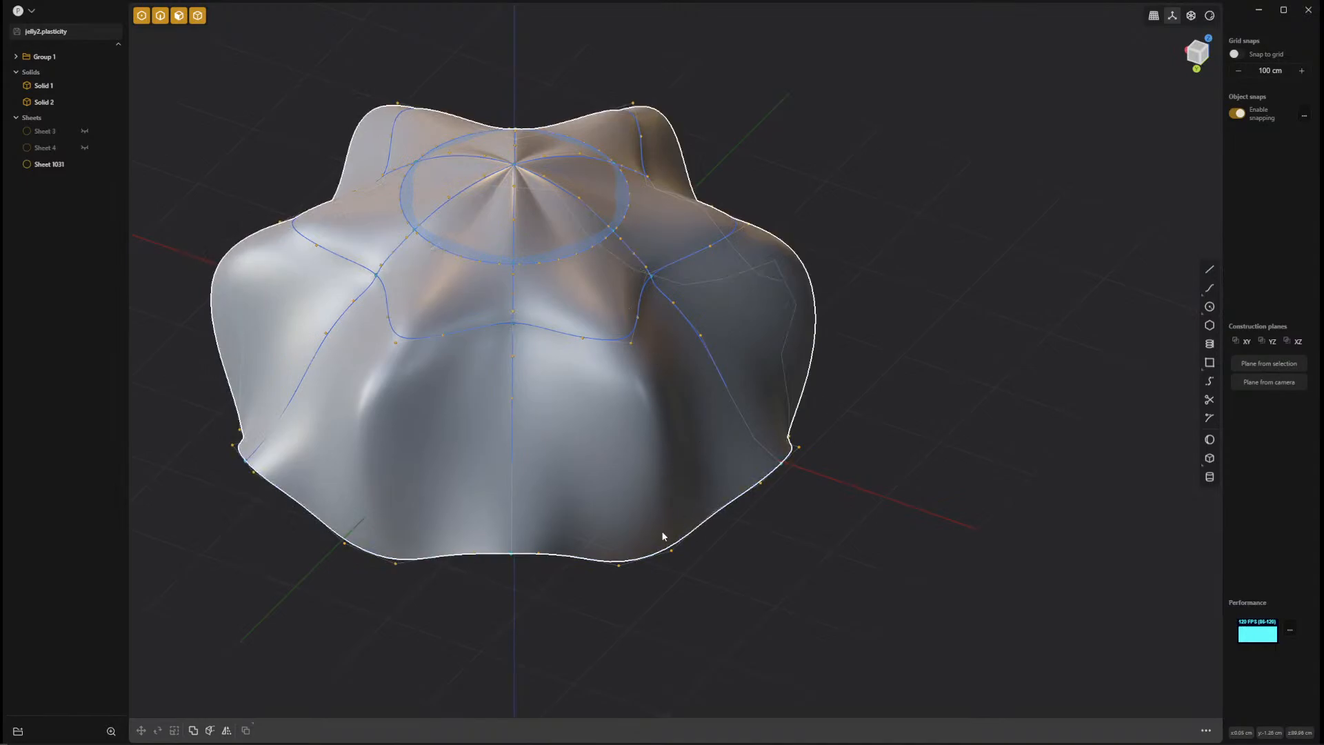
pyautogui.moveTo(748, 440); pyautogui.dragTo(996, 582, button='middle')
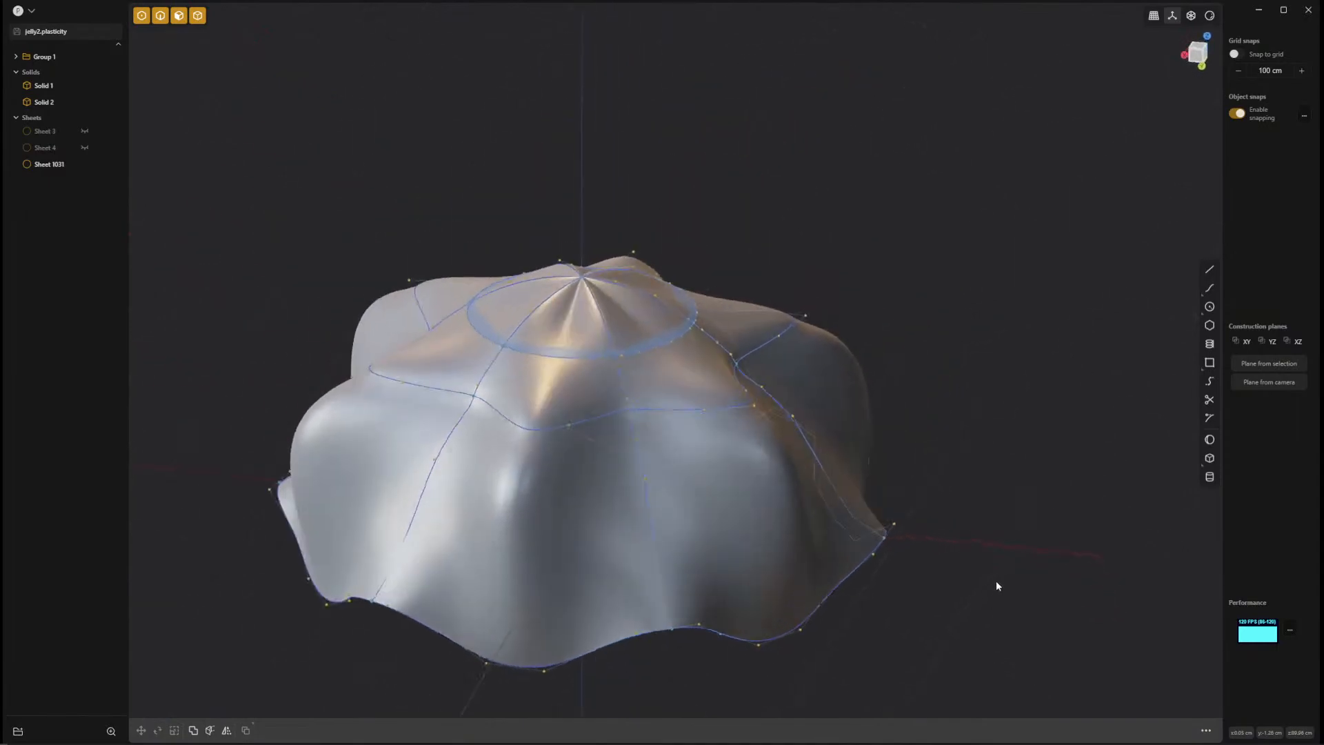
pyautogui.moveTo(955, 621); pyautogui.dragTo(731, 449, button='middle')
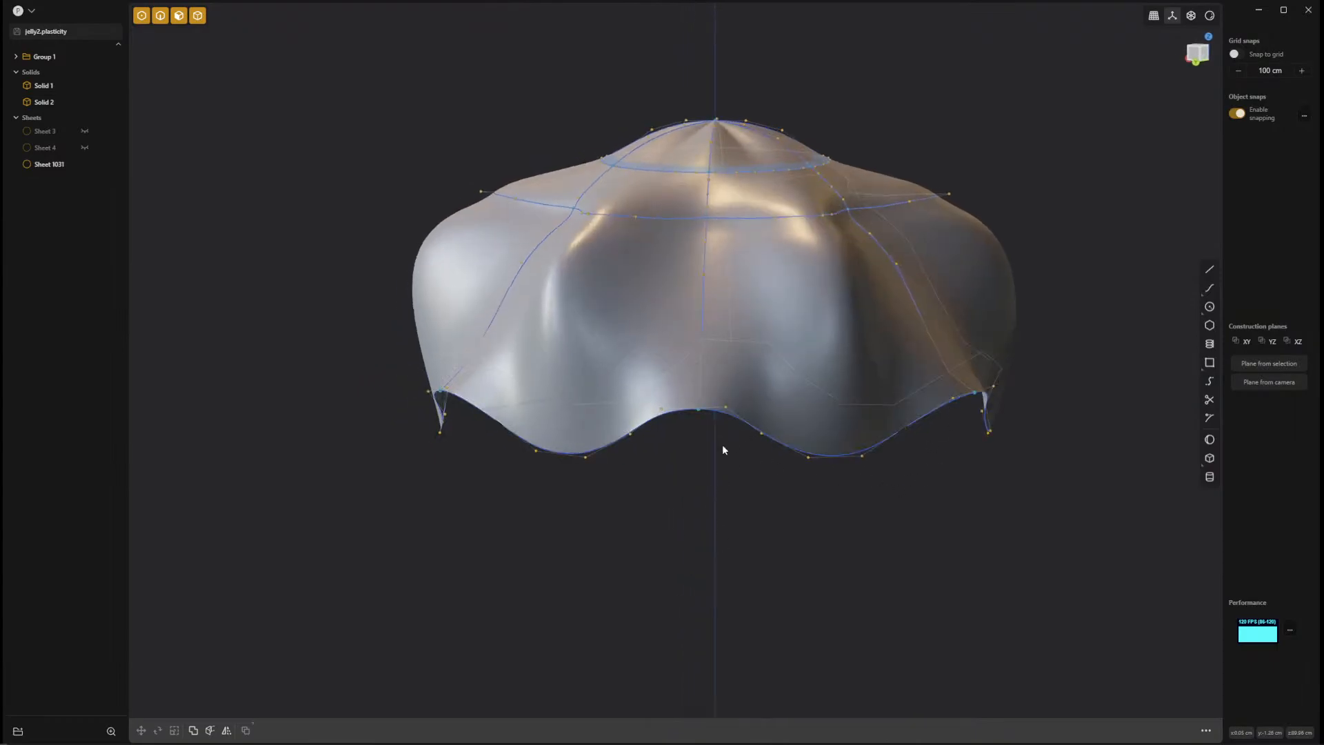
pyautogui.moveTo(667, 578); pyautogui.dragTo(697, 497, button='middle')
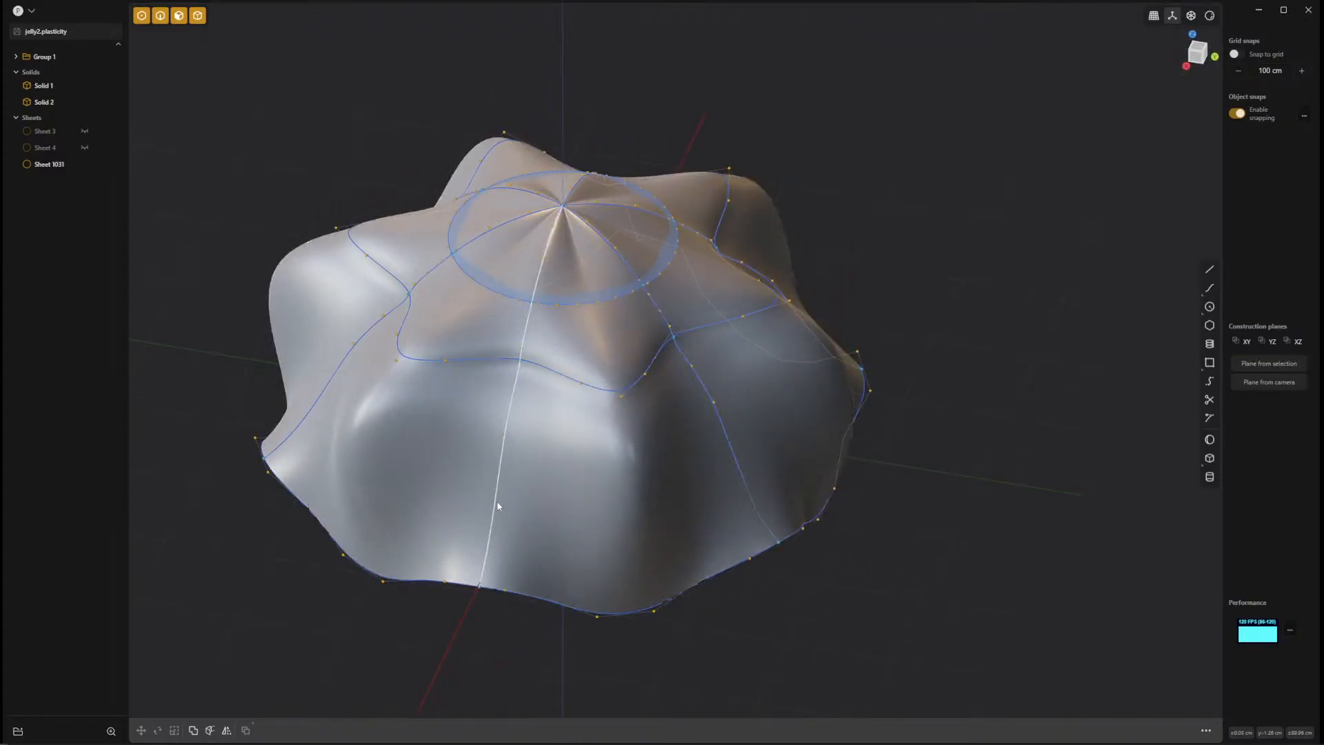
pyautogui.moveTo(1096, 537); pyautogui.dragTo(896, 590, button='middle')
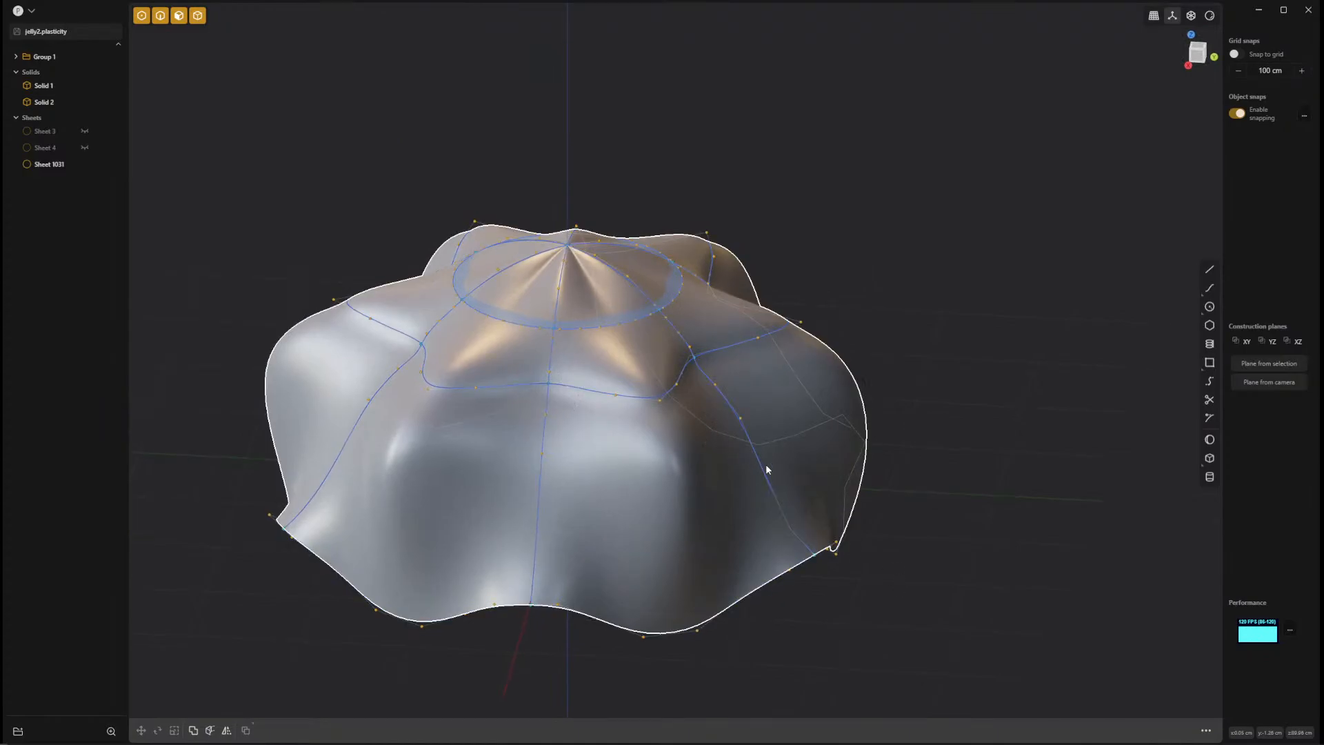
pyautogui.moveTo(1016, 503); pyautogui.dragTo(987, 497, button='middle')
pyautogui.press('KP_3')
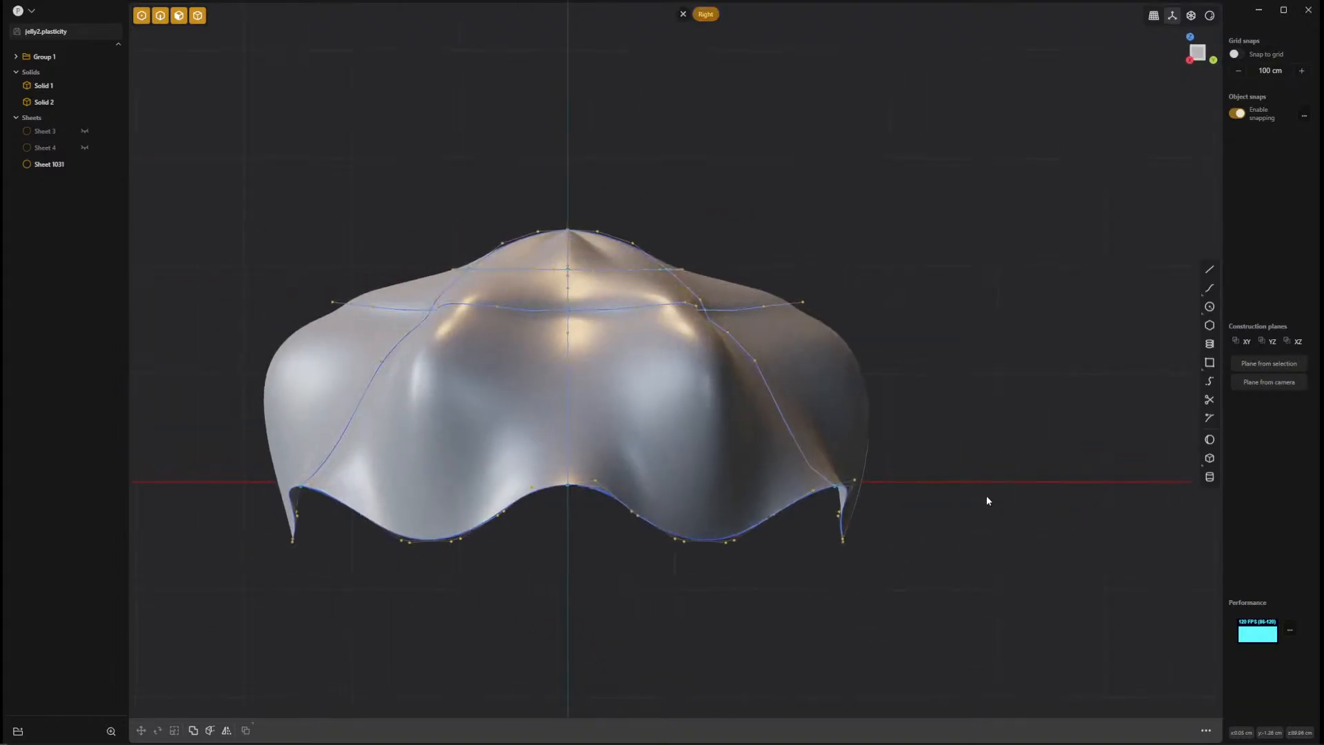
pyautogui.press('KP_1')
pyautogui.keyDown('shift'); pyautogui.moveTo(974, 407); pyautogui.dragTo(545, 407, button='middle'); pyautogui.keyUp('shift')
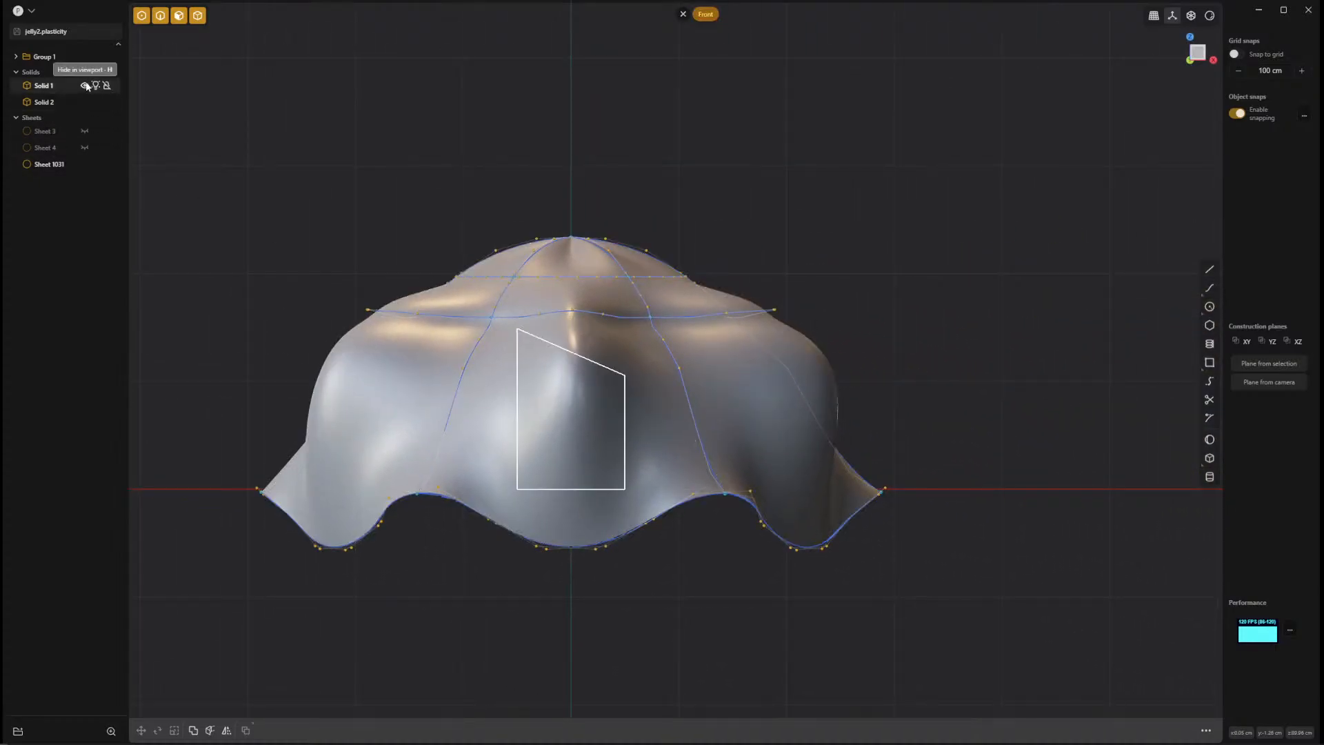
# Hide both solids and compare the curve framework with the lofted sheet turned off and on, also from underneath.
pyautogui.click(85, 87)
pyautogui.click(86, 102)
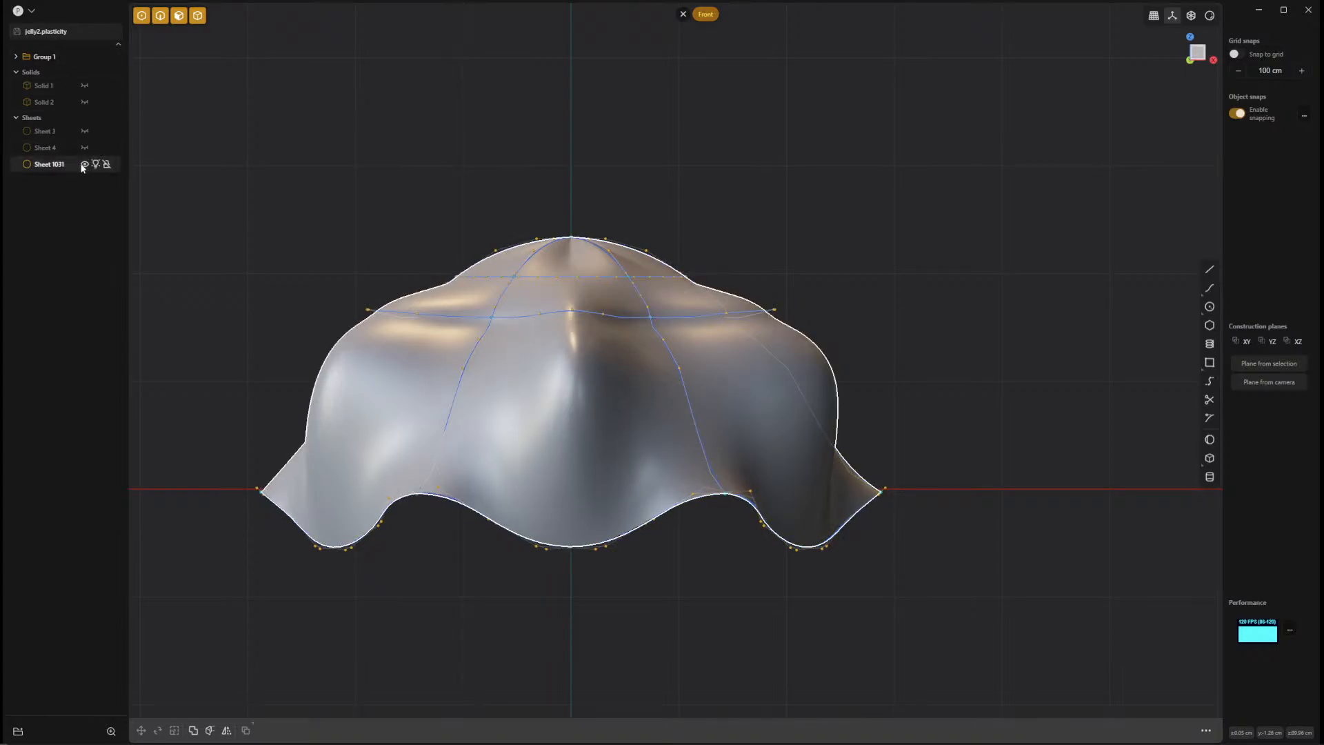
pyautogui.click(85, 164)
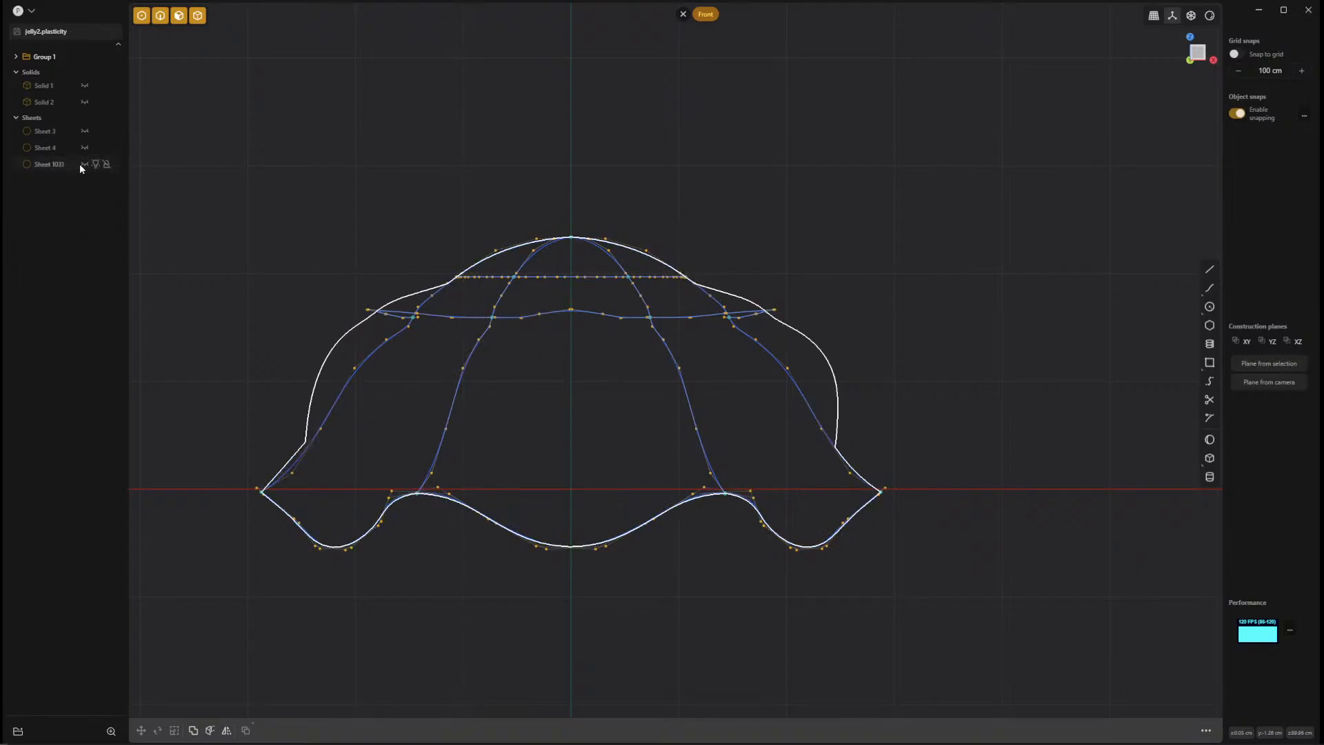
pyautogui.click(83, 164)
pyautogui.moveTo(577, 458); pyautogui.dragTo(603, 377, button='middle')
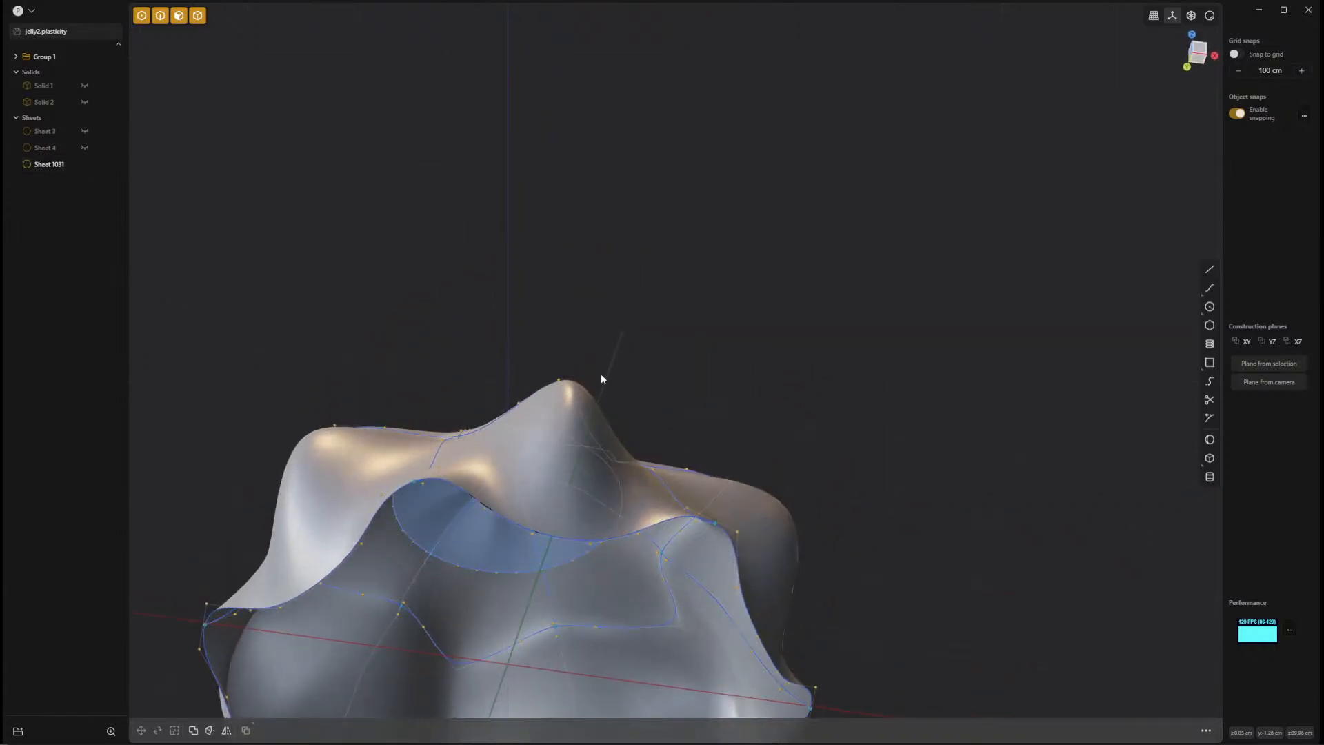
pyautogui.moveTo(542, 582); pyautogui.dragTo(125, 200, button='middle')
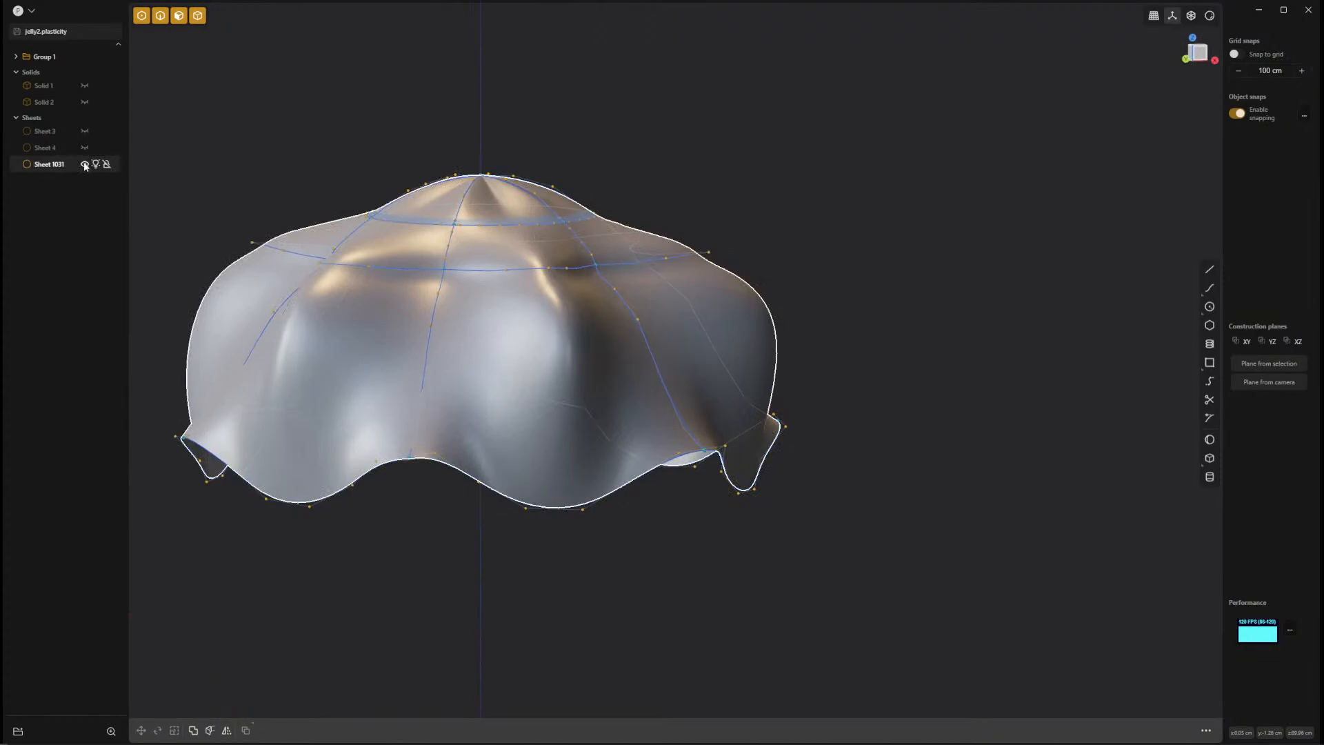
# Hide the lofted sheet and briefly show Solid 2 inside the curve framework, leaving only the curves visible.
pyautogui.click(84, 164)
pyautogui.click(84, 102)
pyautogui.moveTo(127, 138)
pyautogui.mouseDown(button='middle')
pyautogui.moveTo(579, 364)
pyautogui.moveTo(538, 600)
pyautogui.moveTo(524, 309)
pyautogui.moveTo(538, 402)
pyautogui.moveTo(644, 375)
pyautogui.moveTo(1012, 467)
pyautogui.moveTo(1035, 416)
pyautogui.moveTo(1196, 387)
pyautogui.moveTo(1020, 447)
pyautogui.moveTo(827, 357)
pyautogui.moveTo(913, 415)
pyautogui.moveTo(599, 487)
pyautogui.moveTo(562, 449)
pyautogui.mouseUp(button='middle')
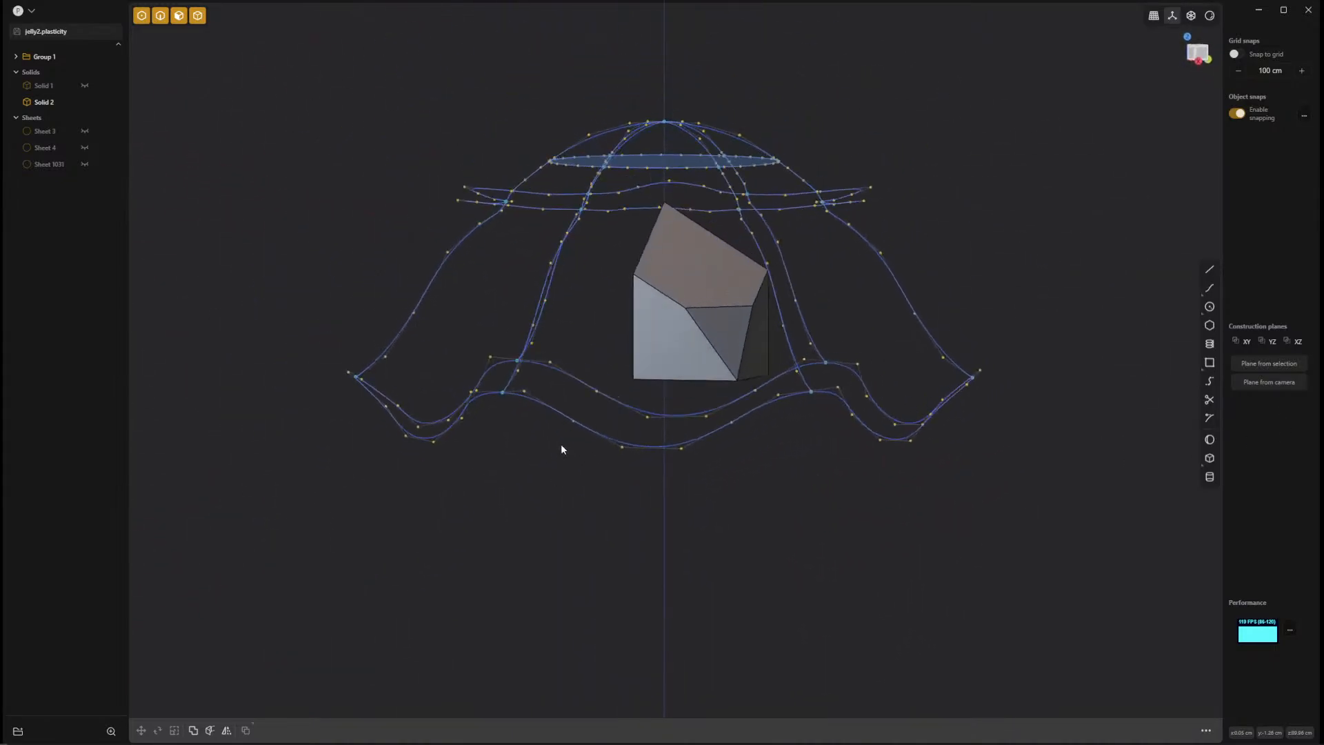
pyautogui.click(84, 102)
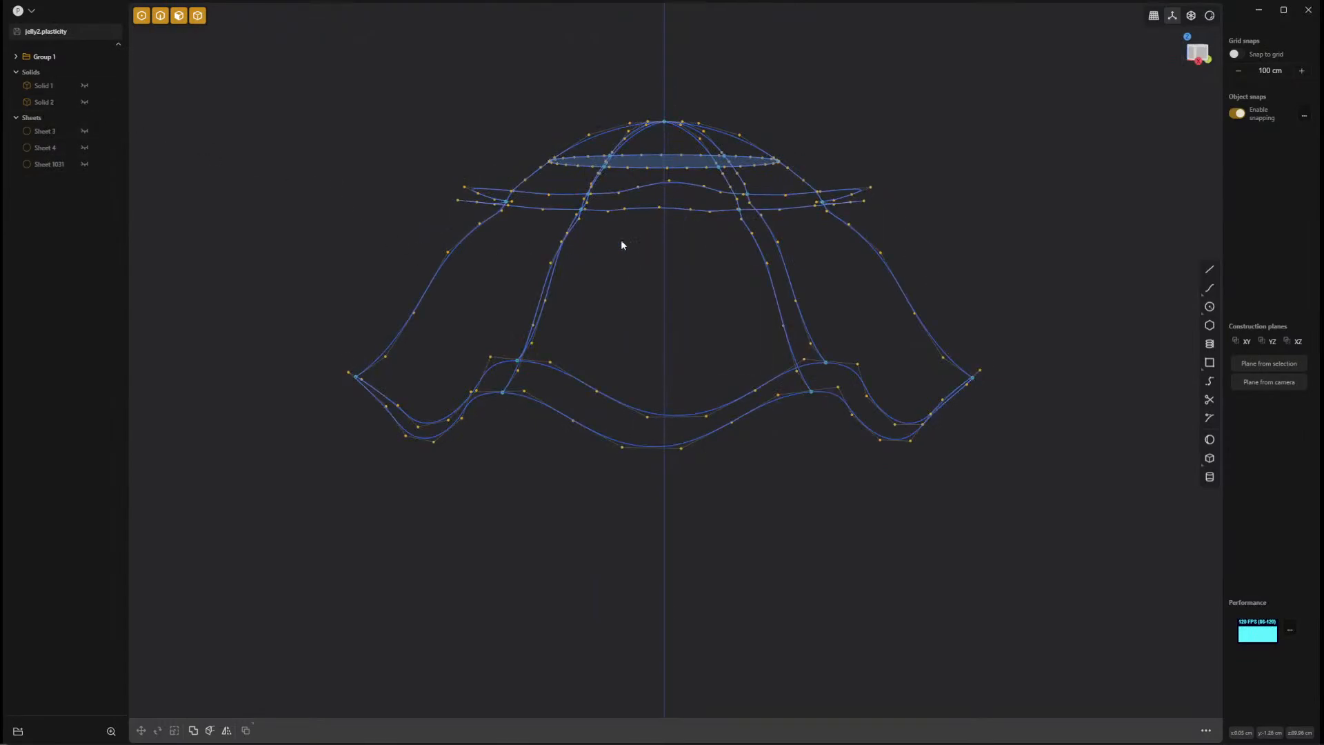
# In the right view, move the seam curve off the framework by about 7.5 cm in Y and 7.2 cm in Z.
pyautogui.keyDown('shift'); pyautogui.moveTo(958, 288); pyautogui.dragTo(783, 377, button='middle'); pyautogui.keyUp('shift')
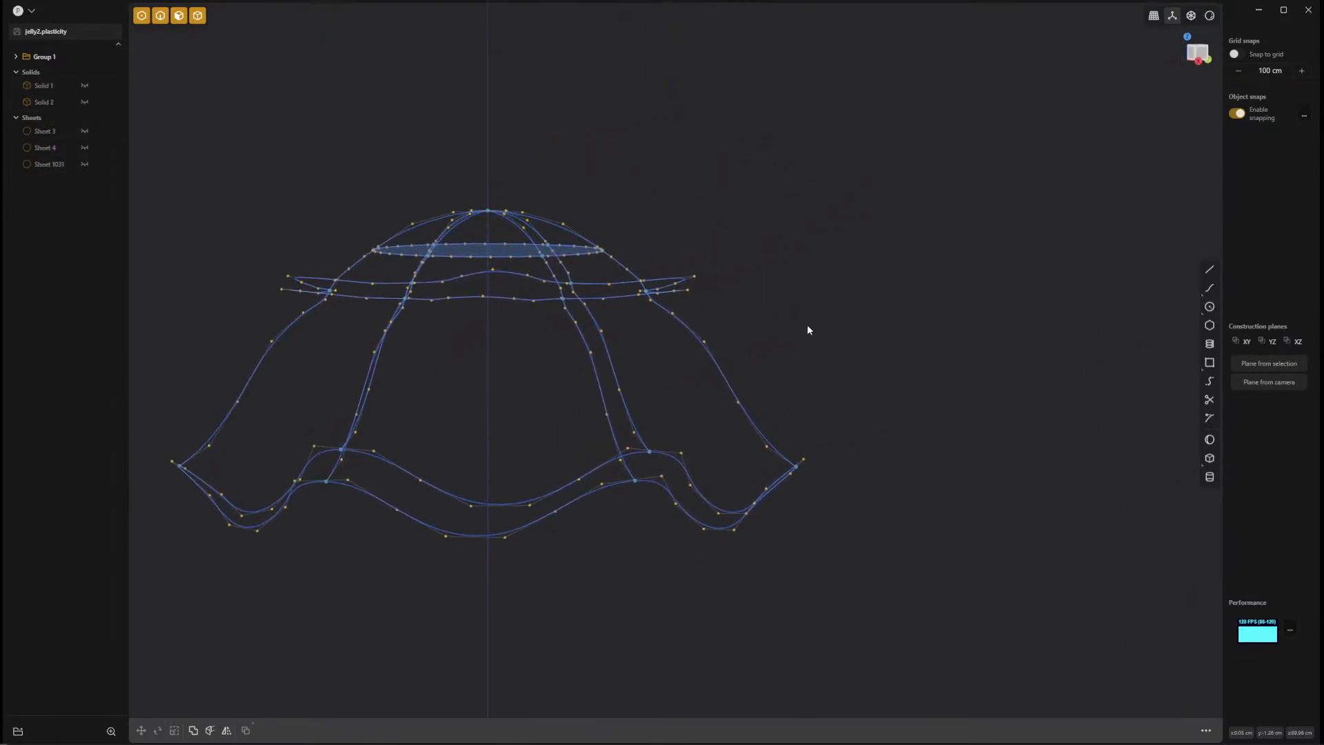
pyautogui.scroll(5, 808, 324)
pyautogui.click(657, 407)
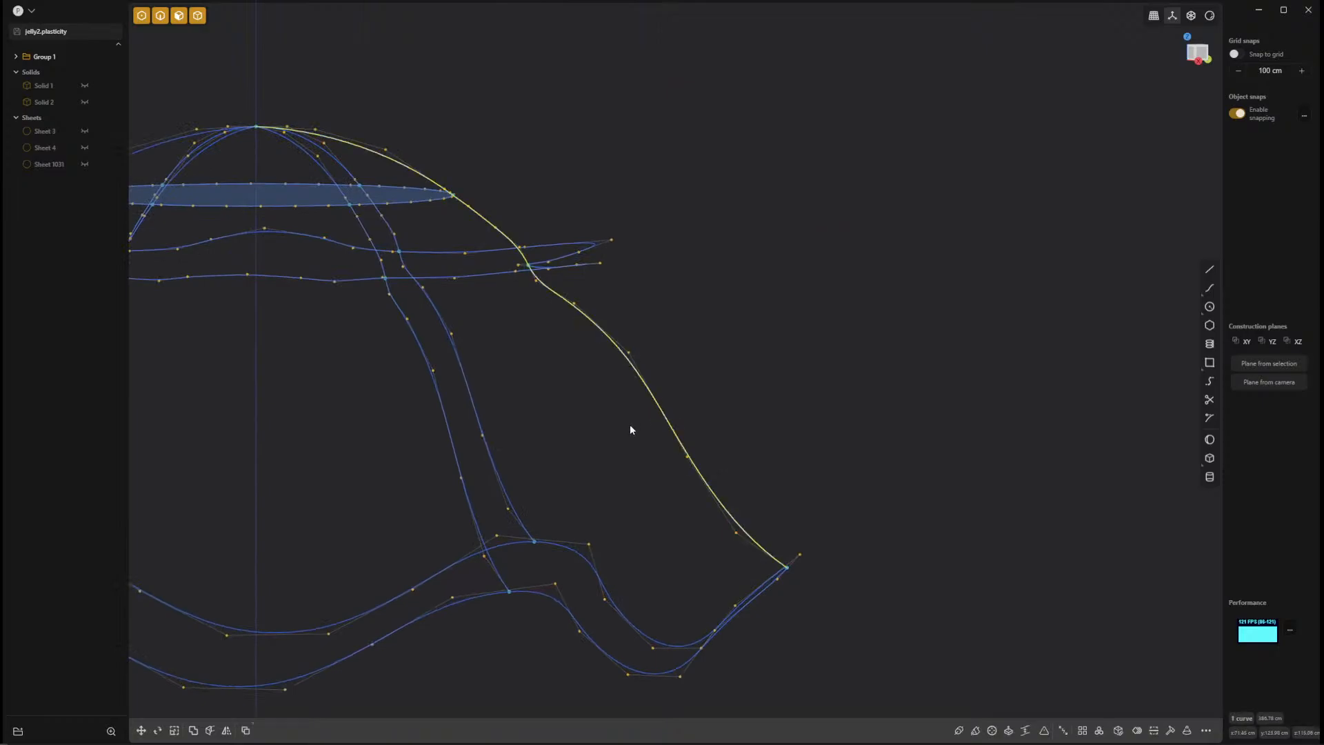
pyautogui.scroll(4, 703, 372)
pyautogui.moveTo(694, 386); pyautogui.dragTo(713, 363, button='middle')
pyautogui.press('KP_1')
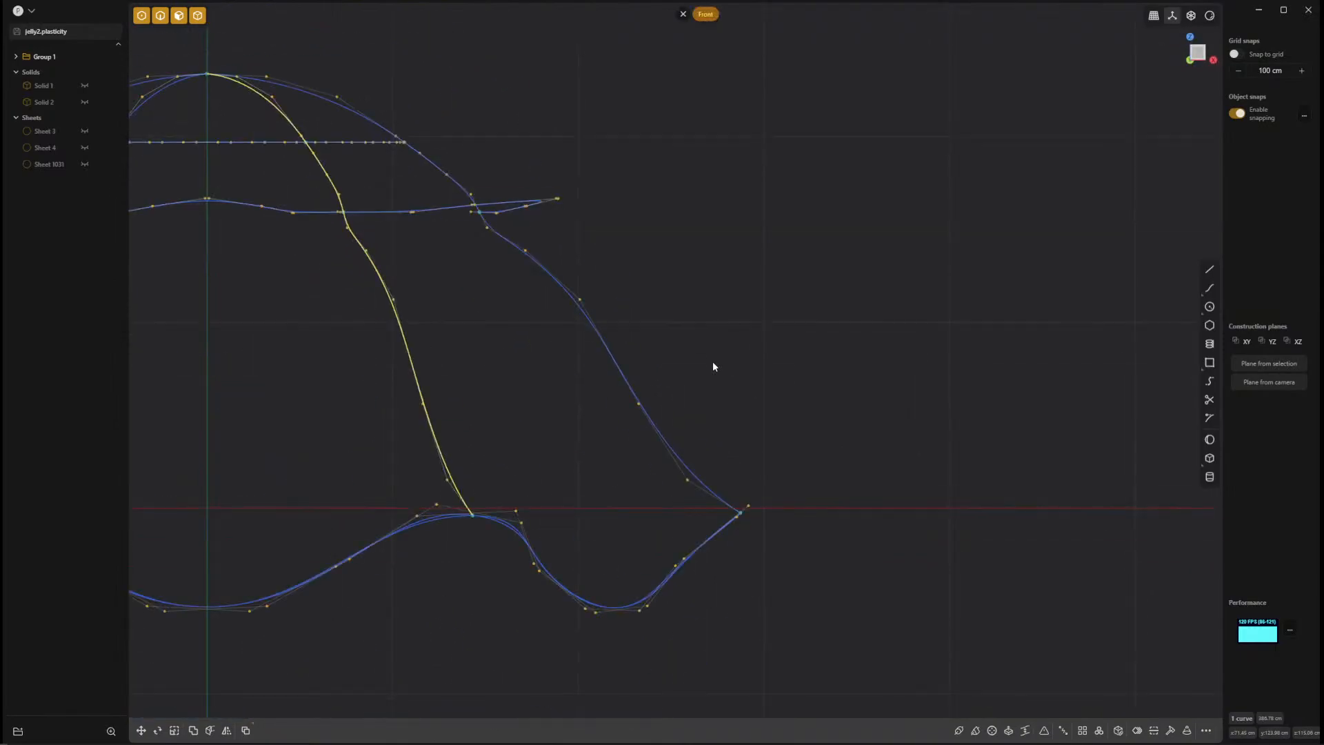
pyautogui.press('KP_3')
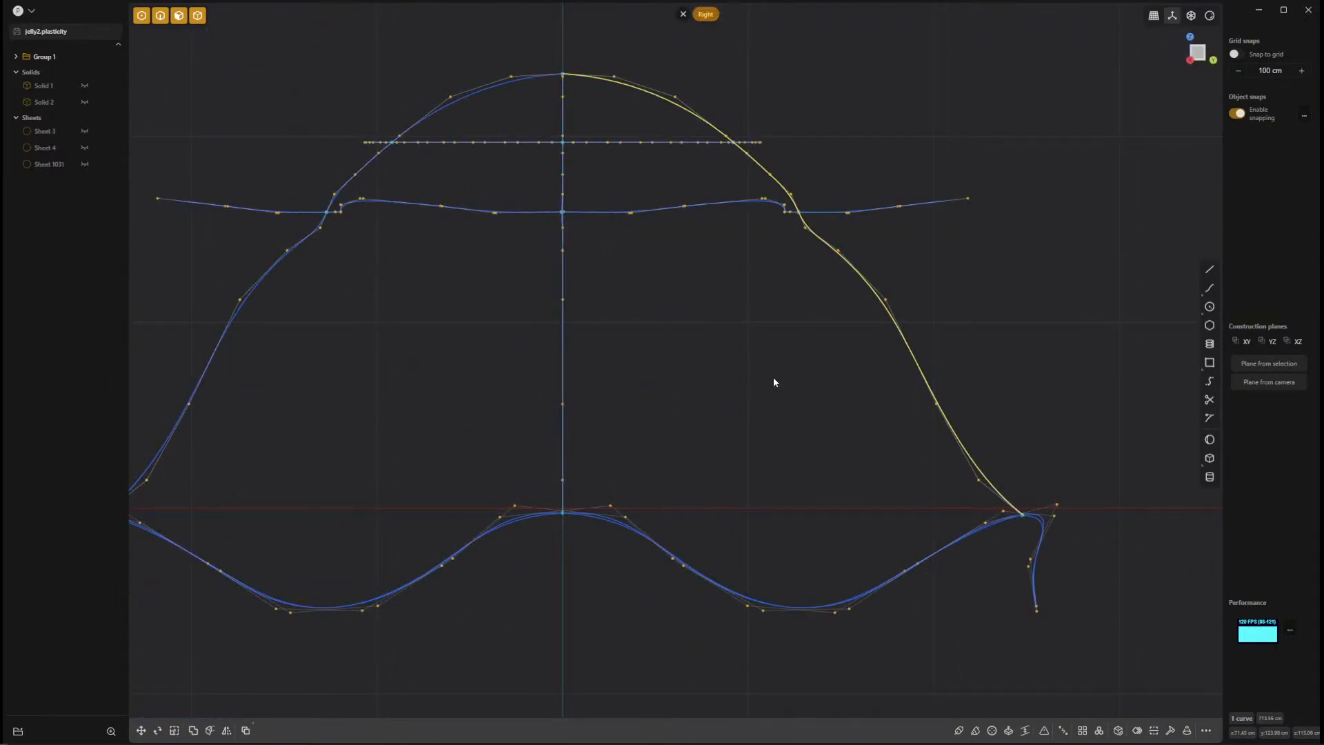
pyautogui.keyDown('shift'); pyautogui.moveTo(774, 377); pyautogui.dragTo(644, 487, button='middle'); pyautogui.keyUp('shift')
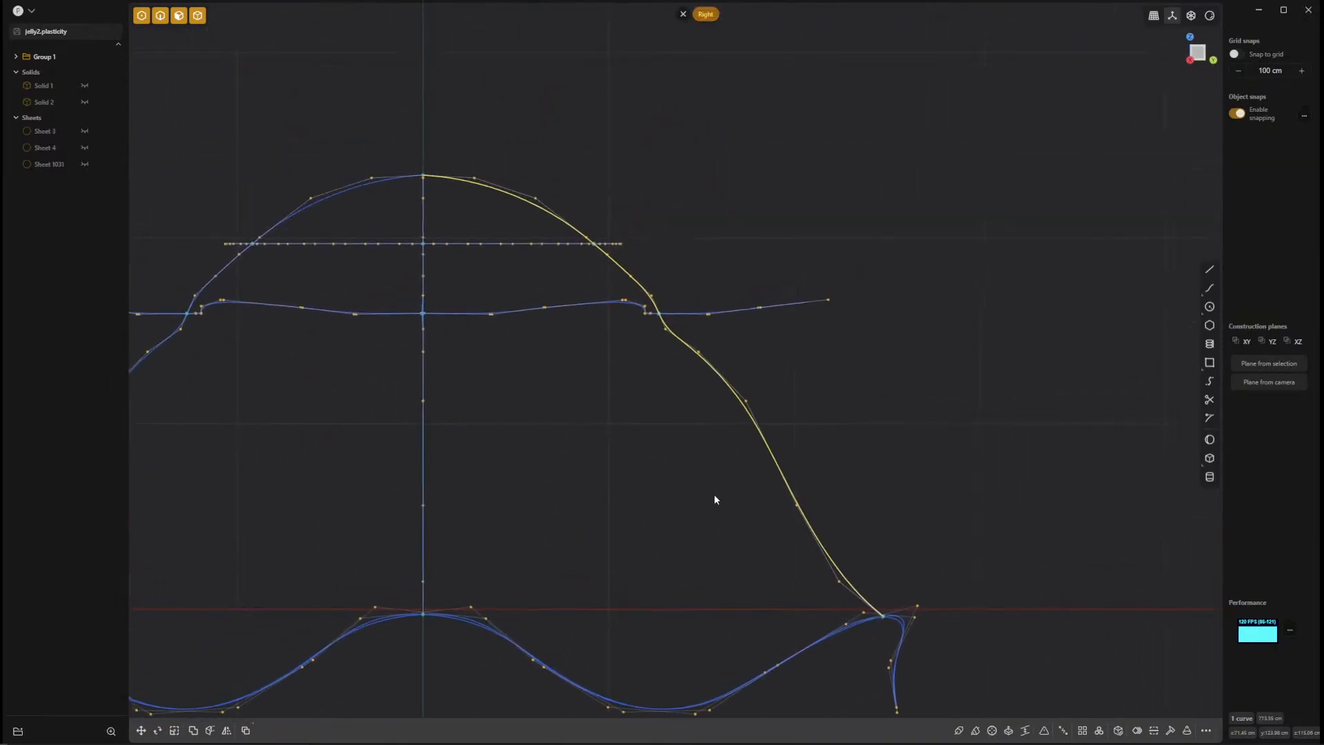
pyautogui.press('g')
pyautogui.moveTo(689, 367); pyautogui.dragTo(703, 354)
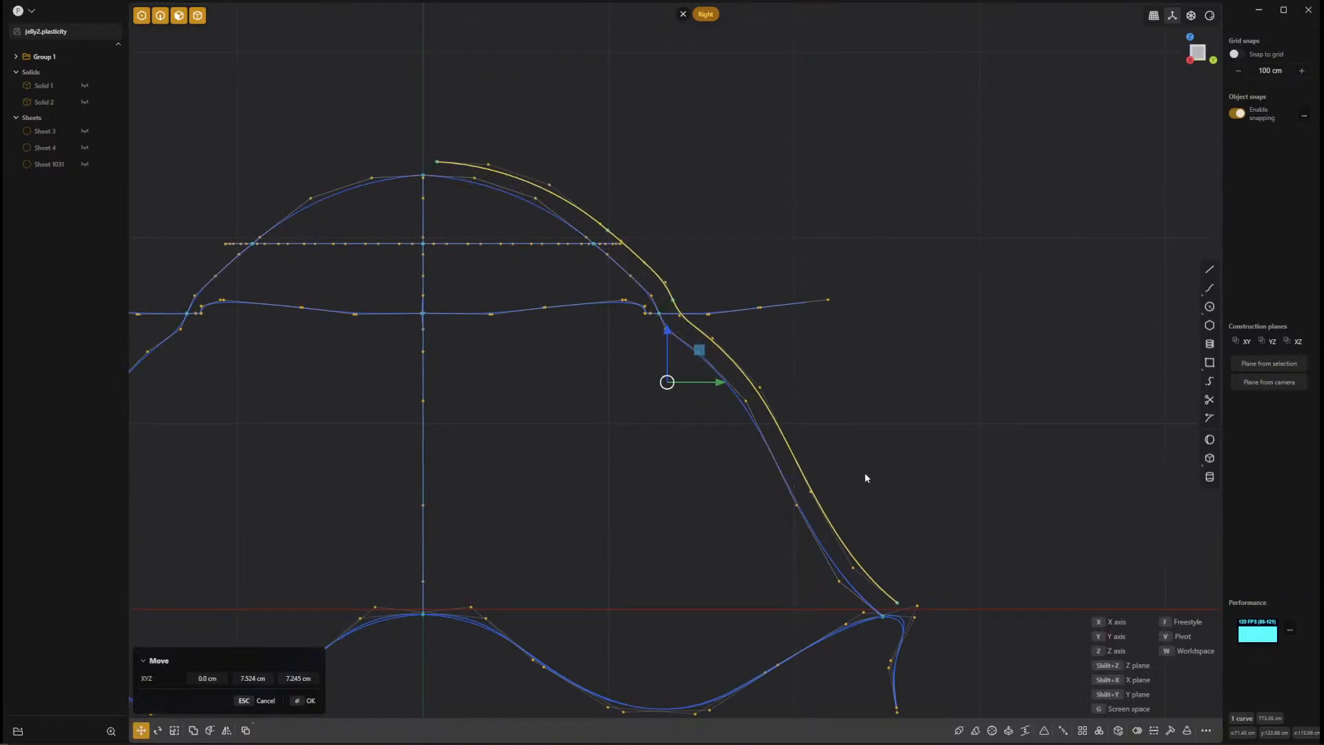
pyautogui.click(893, 606)
# Snap the moved seam curve's lower end vertex back onto the seam endpoint at the wavy rim.
pyautogui.click(899, 604)
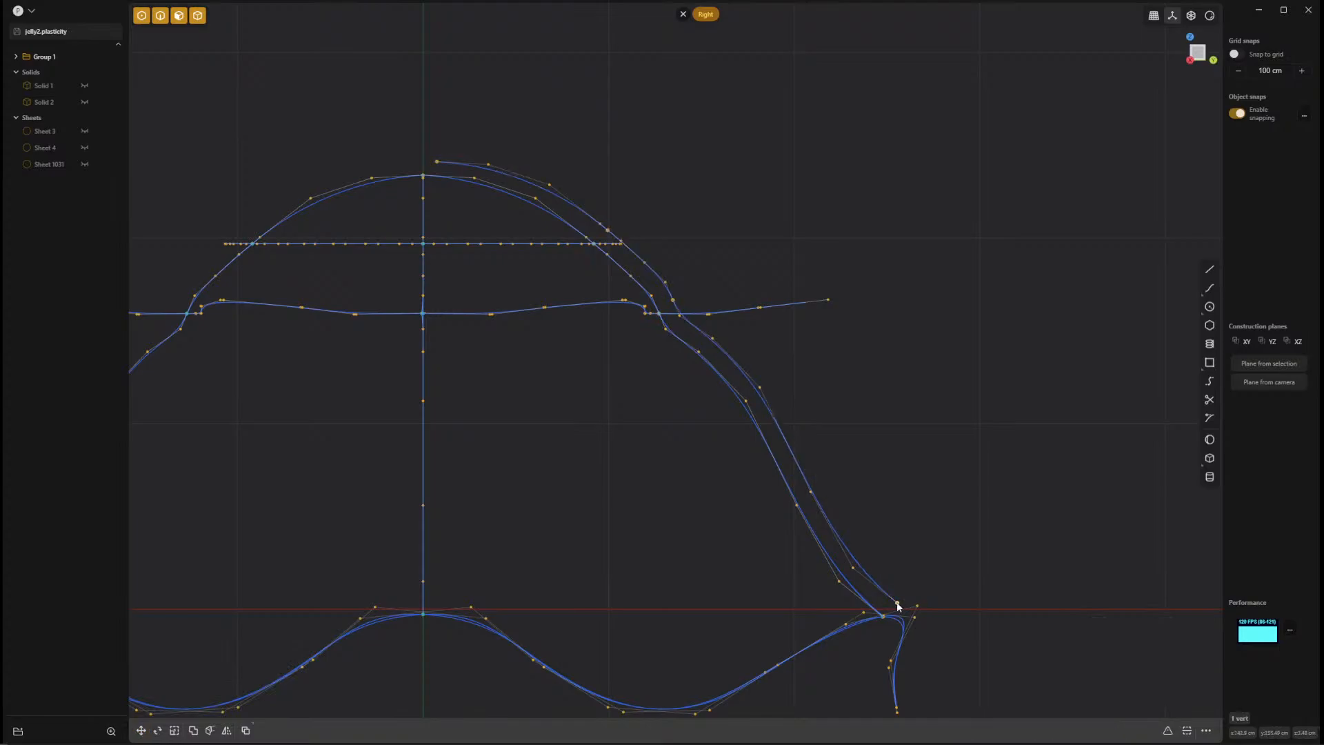
pyautogui.press('Escape')
pyautogui.moveTo(898, 605); pyautogui.dragTo(885, 616)
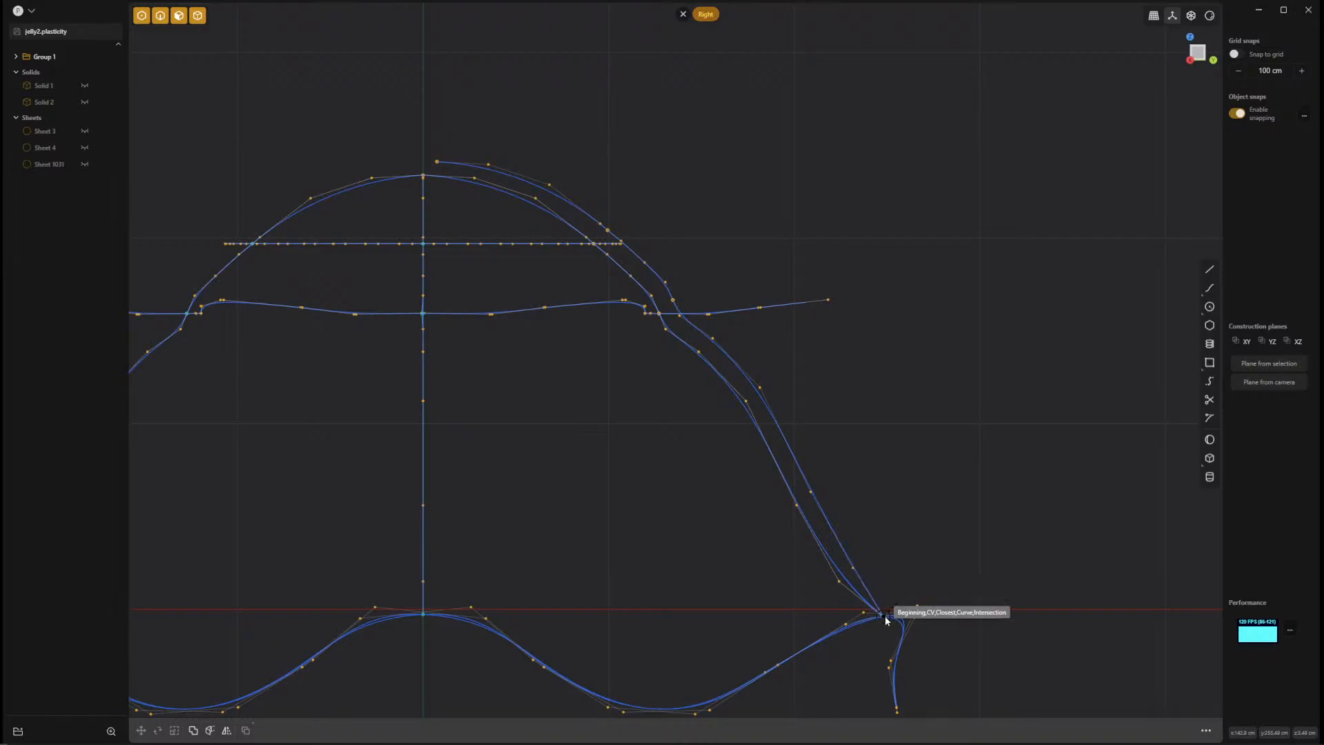
pyautogui.click(884, 616)
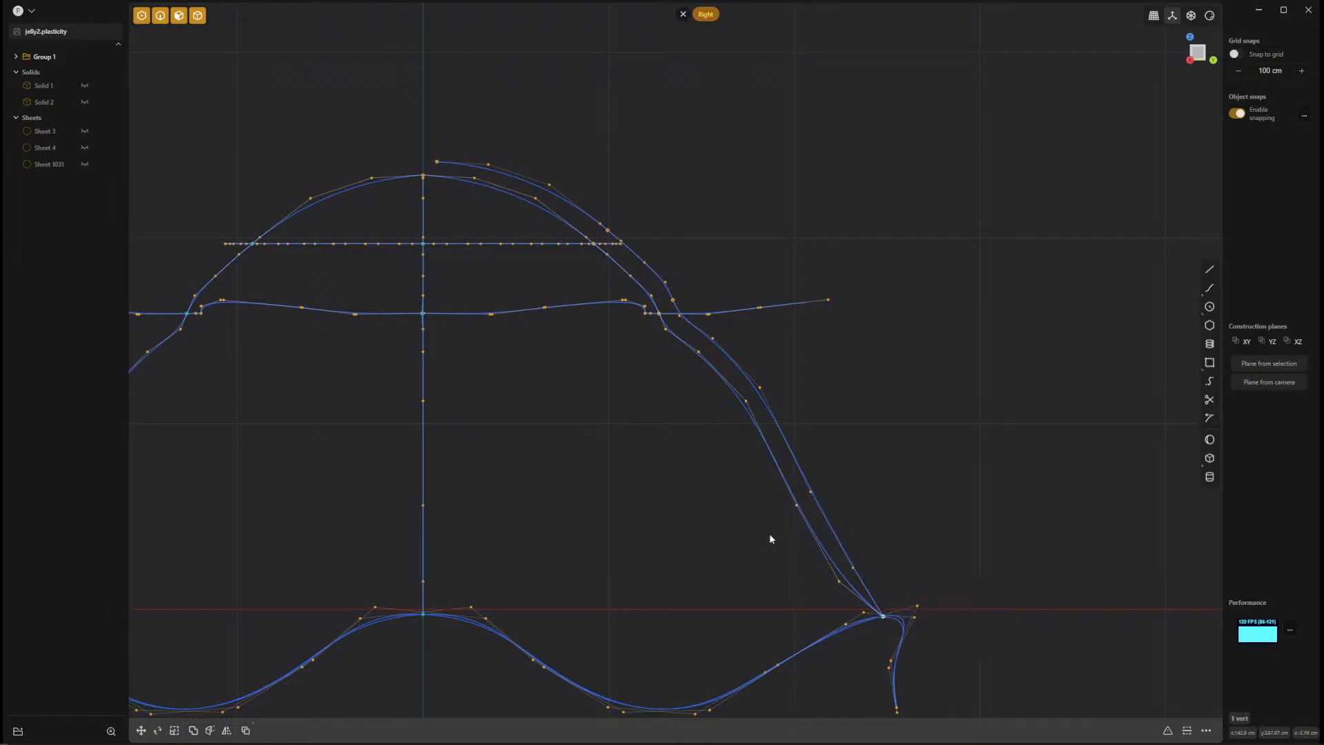
# Move the seam curve's upper end vertex by -7.524 cm along Y onto the central axis, checking it in perspective.
pyautogui.click(437, 163)
pyautogui.press('g')
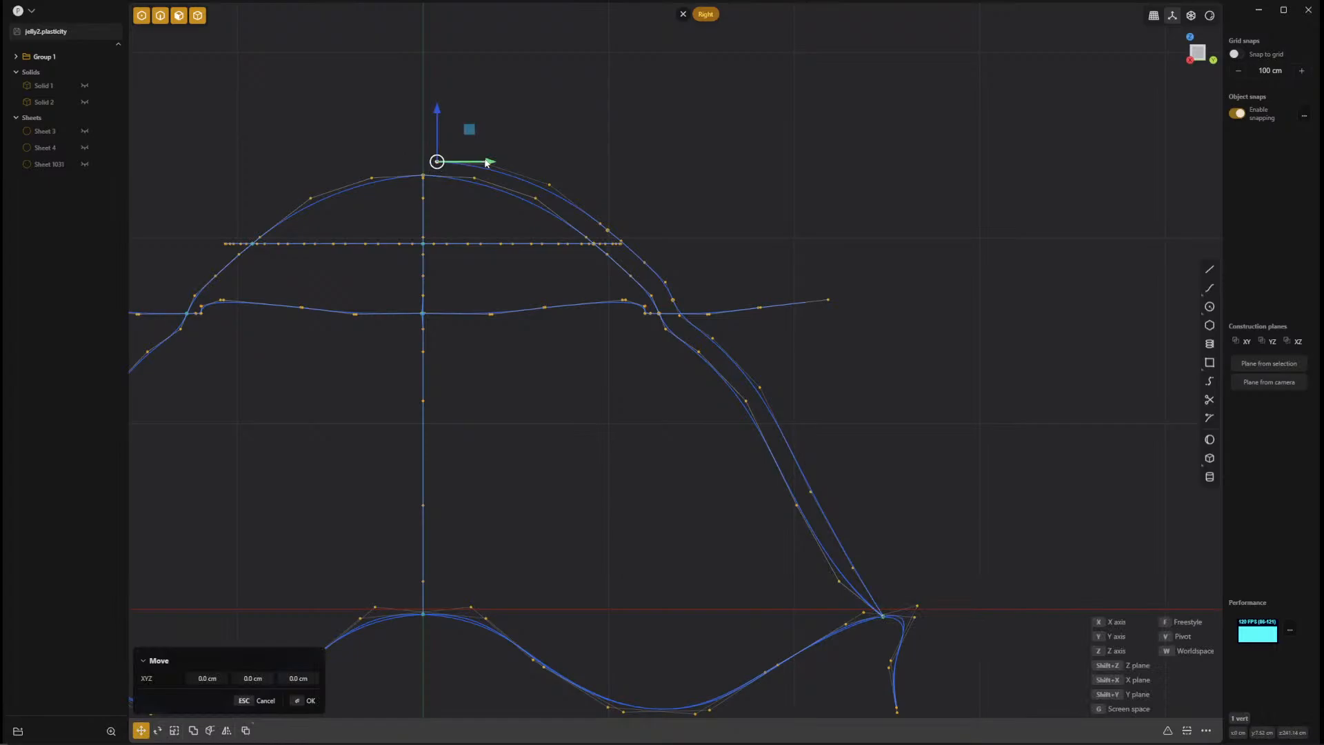
pyautogui.moveTo(487, 162)
pyautogui.mouseDown()
pyautogui.moveTo(434, 156)
pyautogui.moveTo(477, 161)
pyautogui.mouseUp()
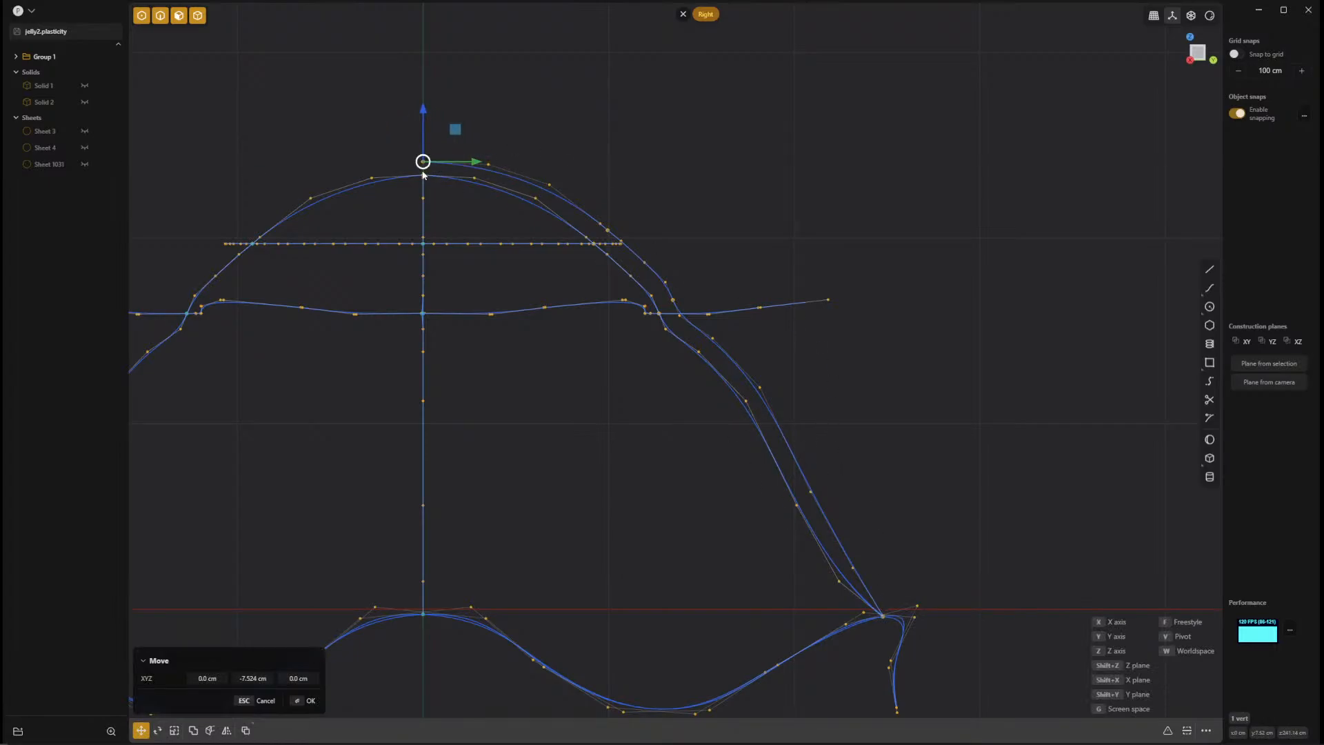
pyautogui.moveTo(969, 452); pyautogui.dragTo(863, 545, button='middle')
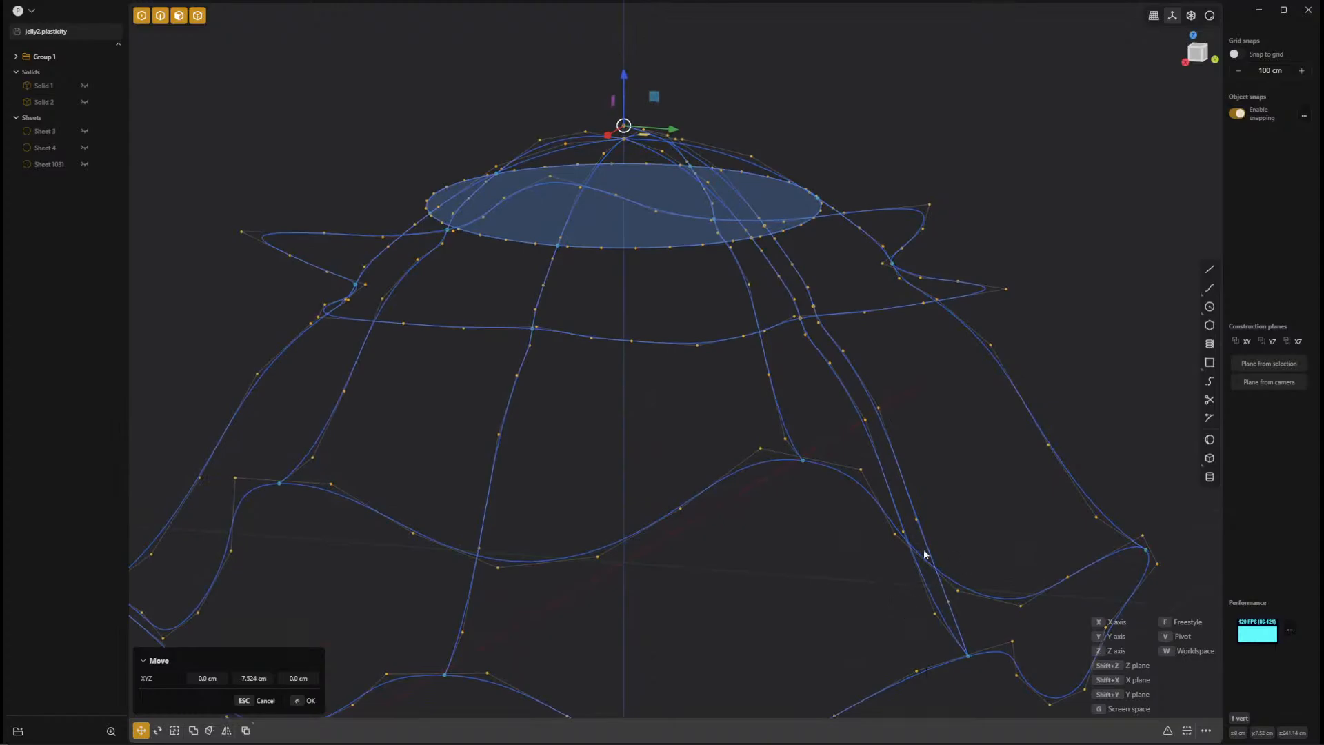
pyautogui.moveTo(840, 597); pyautogui.dragTo(880, 607, button='middle')
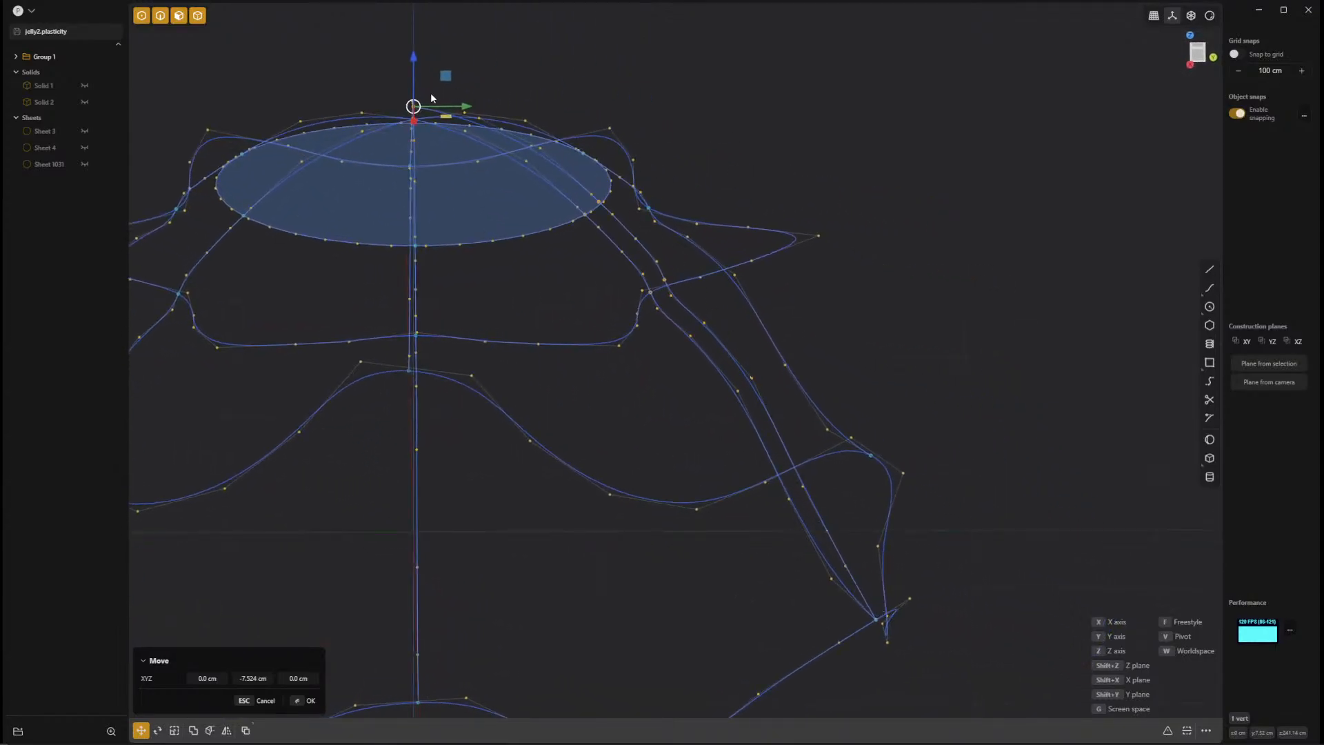
pyautogui.keyDown('shift'); pyautogui.moveTo(821, 577); pyautogui.dragTo(708, 256, button='middle'); pyautogui.keyUp('shift')
pyautogui.scroll(8, 774, 344)
pyautogui.keyDown('shift'); pyautogui.moveTo(775, 344); pyautogui.dragTo(918, 454, button='middle'); pyautogui.keyUp('shift')
pyautogui.press('Return')
pyautogui.press('KP_1')
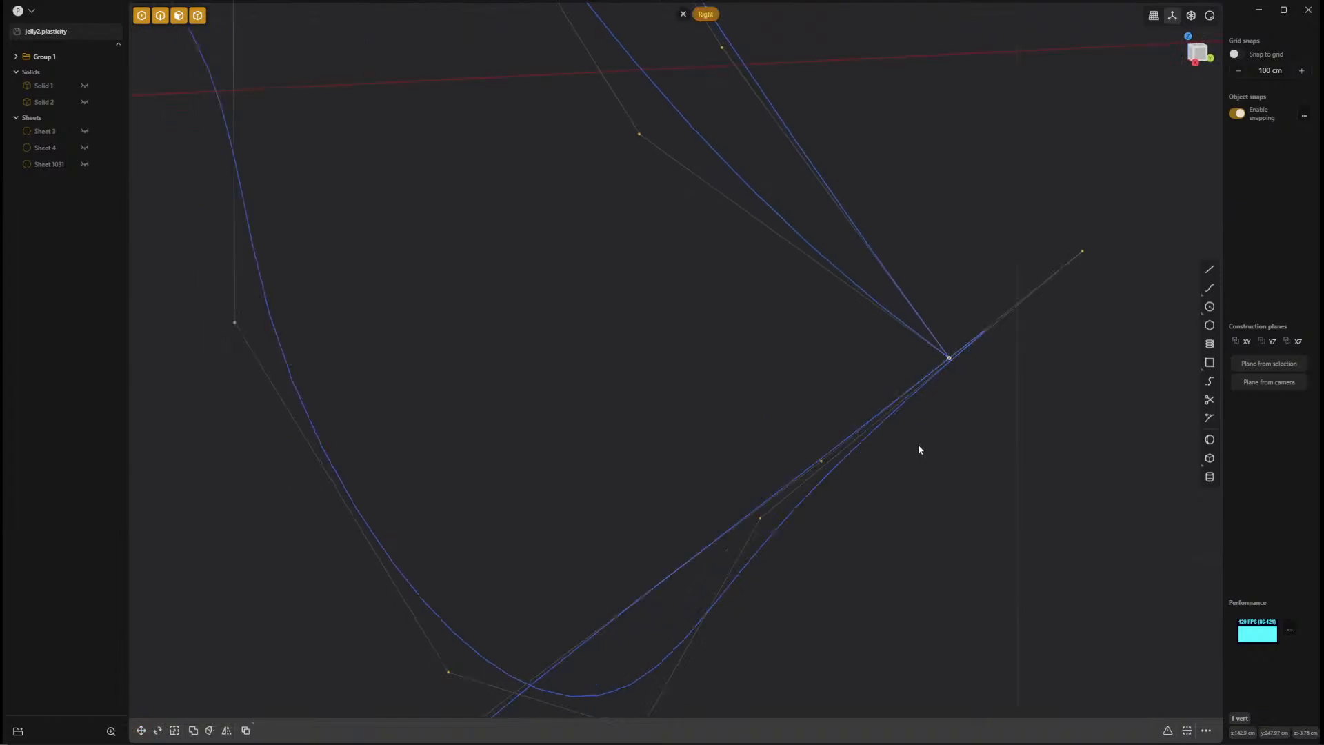
pyautogui.press('KP_3')
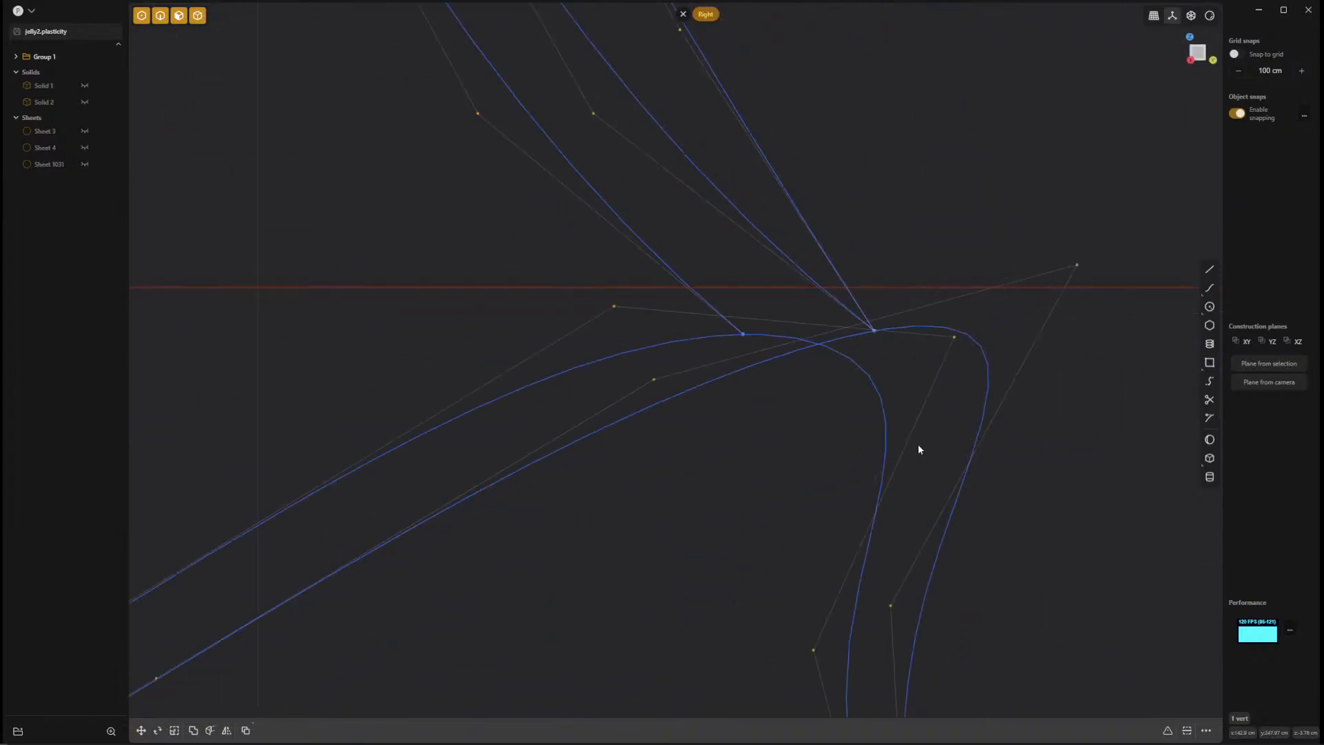
pyautogui.scroll(3, 951, 392)
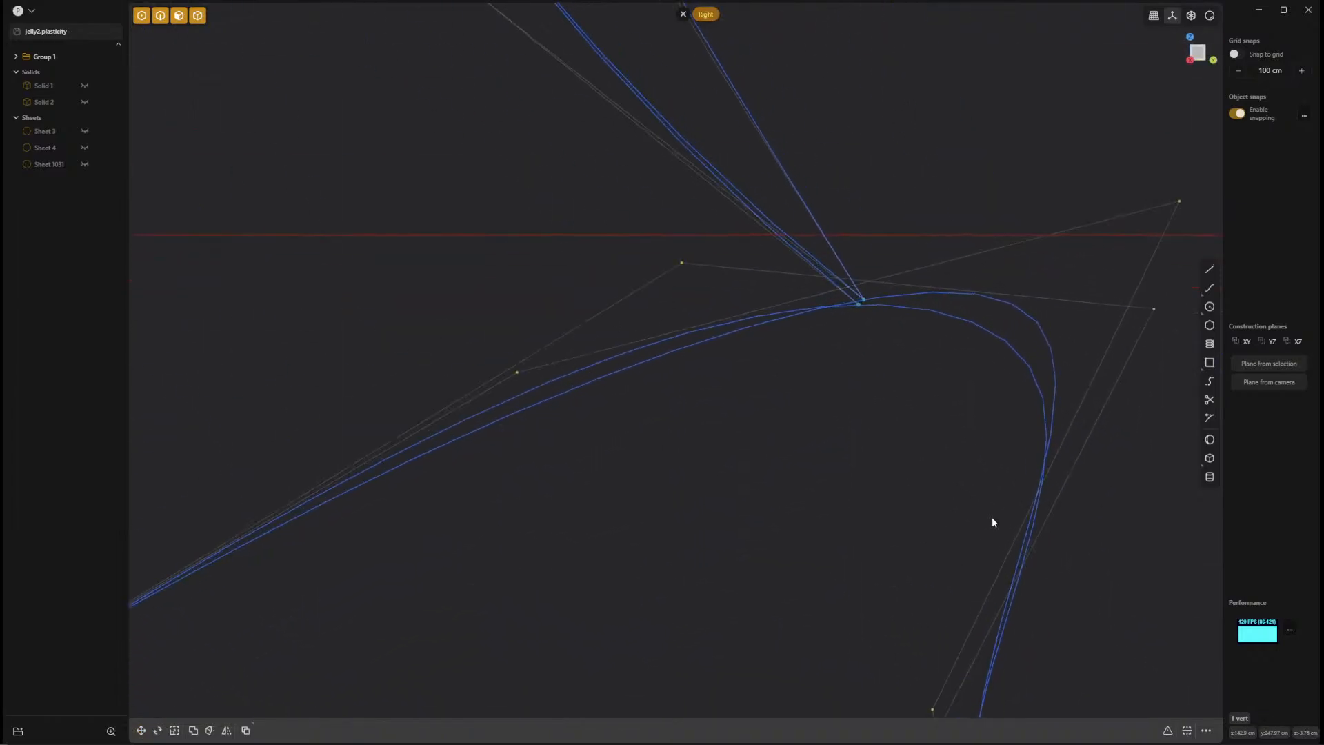
pyautogui.press('g')
pyautogui.moveTo(897, 268); pyautogui.dragTo(899, 236)
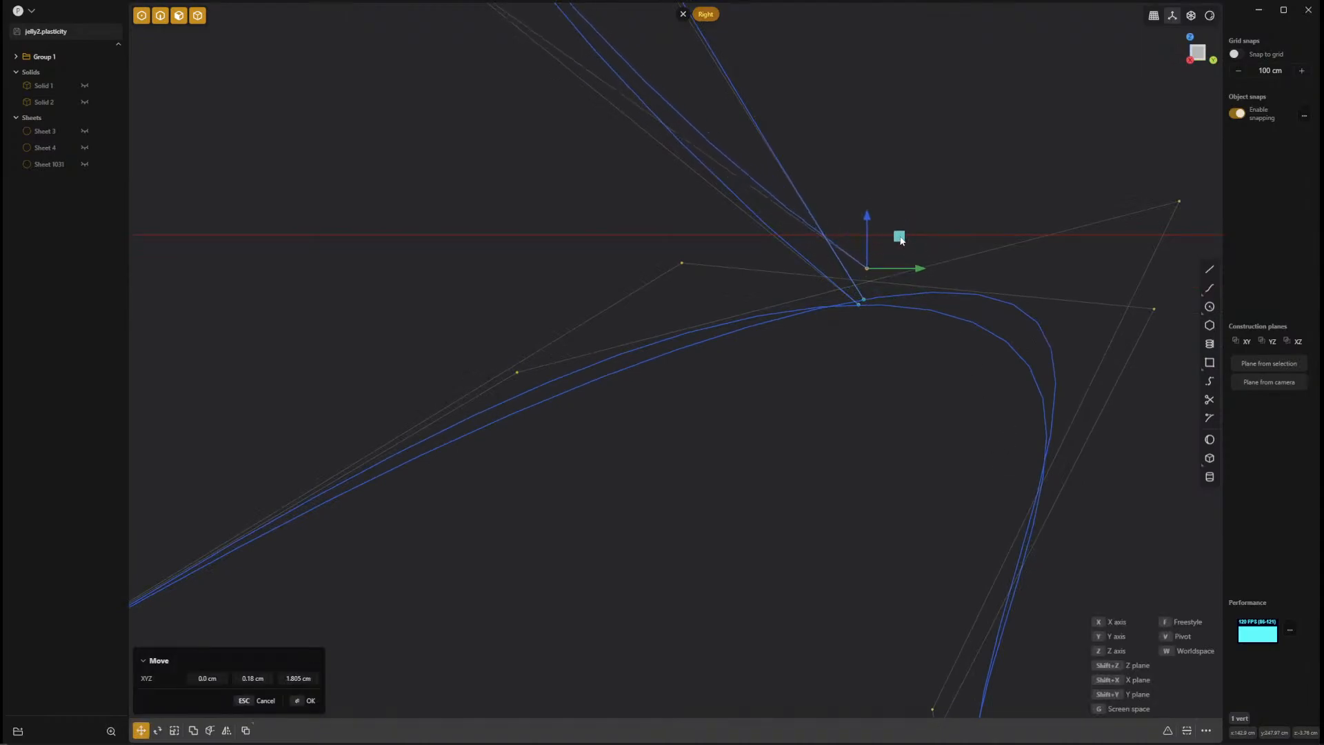
pyautogui.press('Escape')
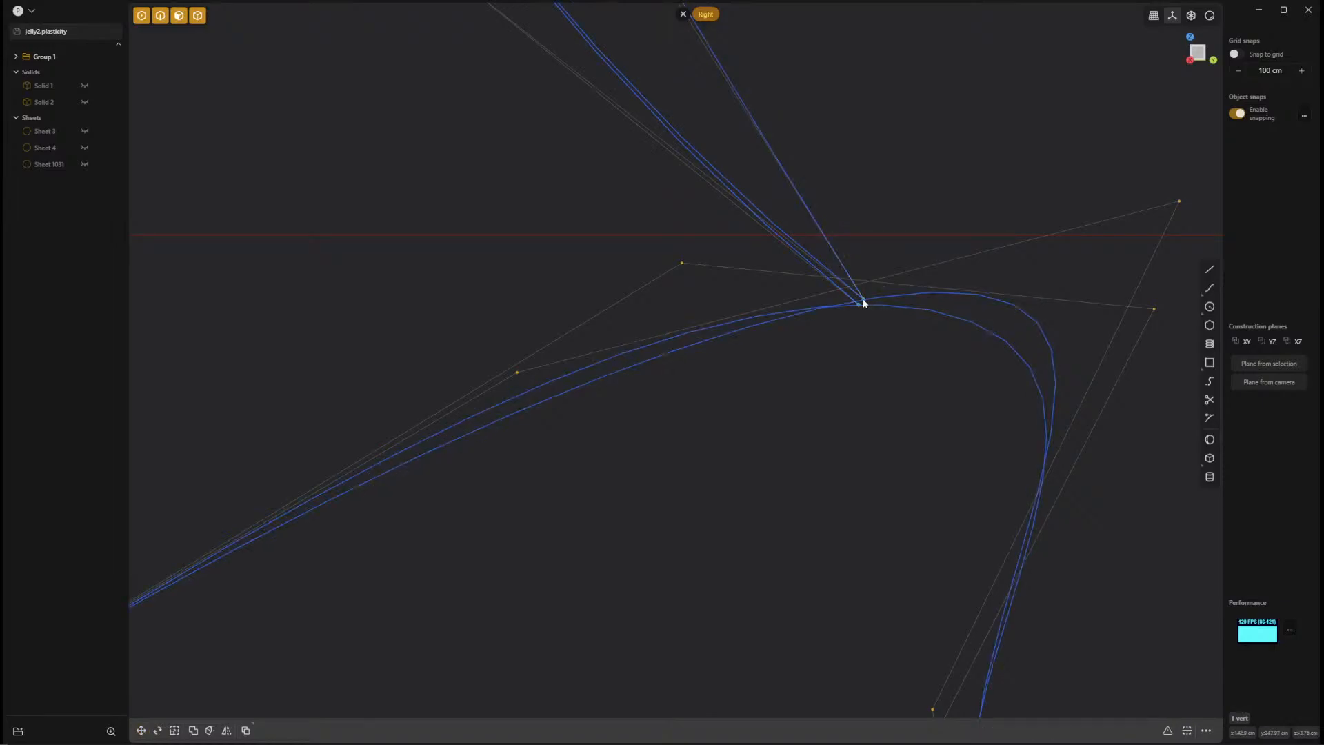
# Restrict selection to points for the closely spaced seam ends at the wavy rim.
pyautogui.click(866, 303)
pyautogui.moveTo(884, 292); pyautogui.dragTo(1057, 475, button='middle')
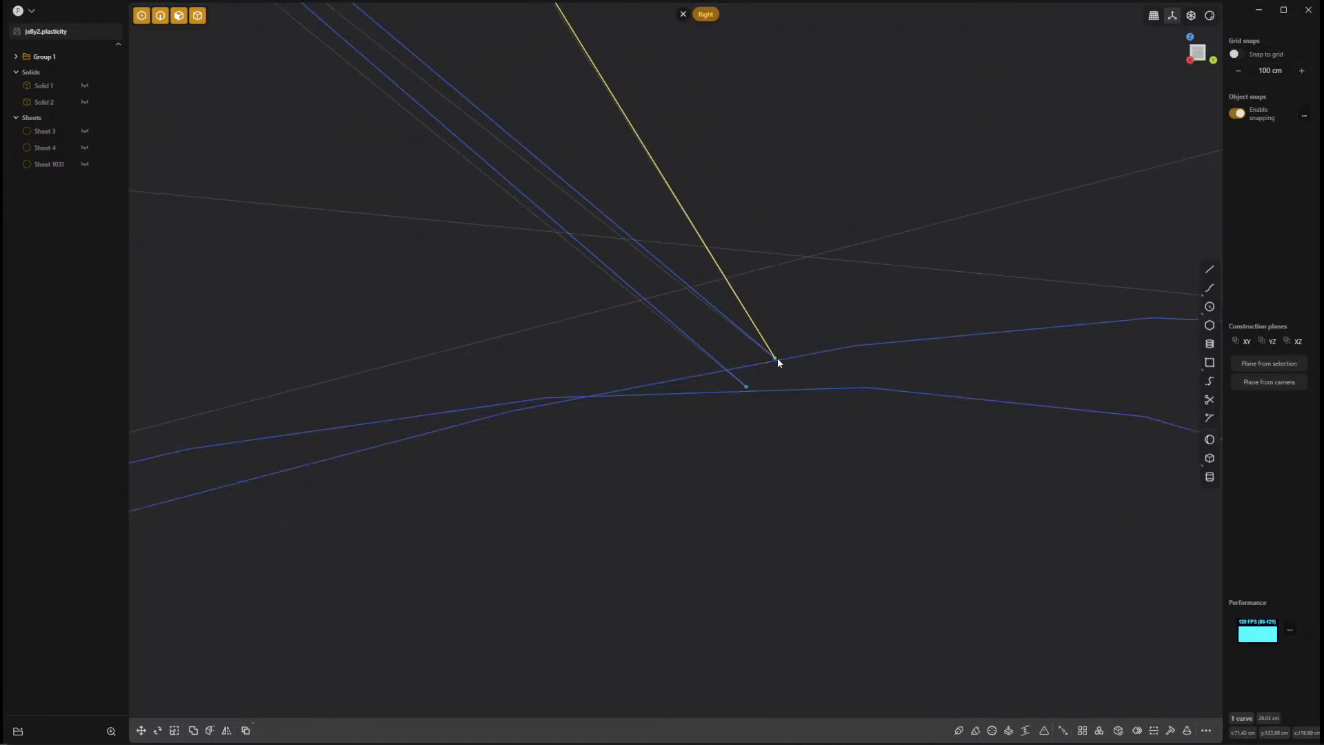
pyautogui.press('1')
pyautogui.click(791, 301)
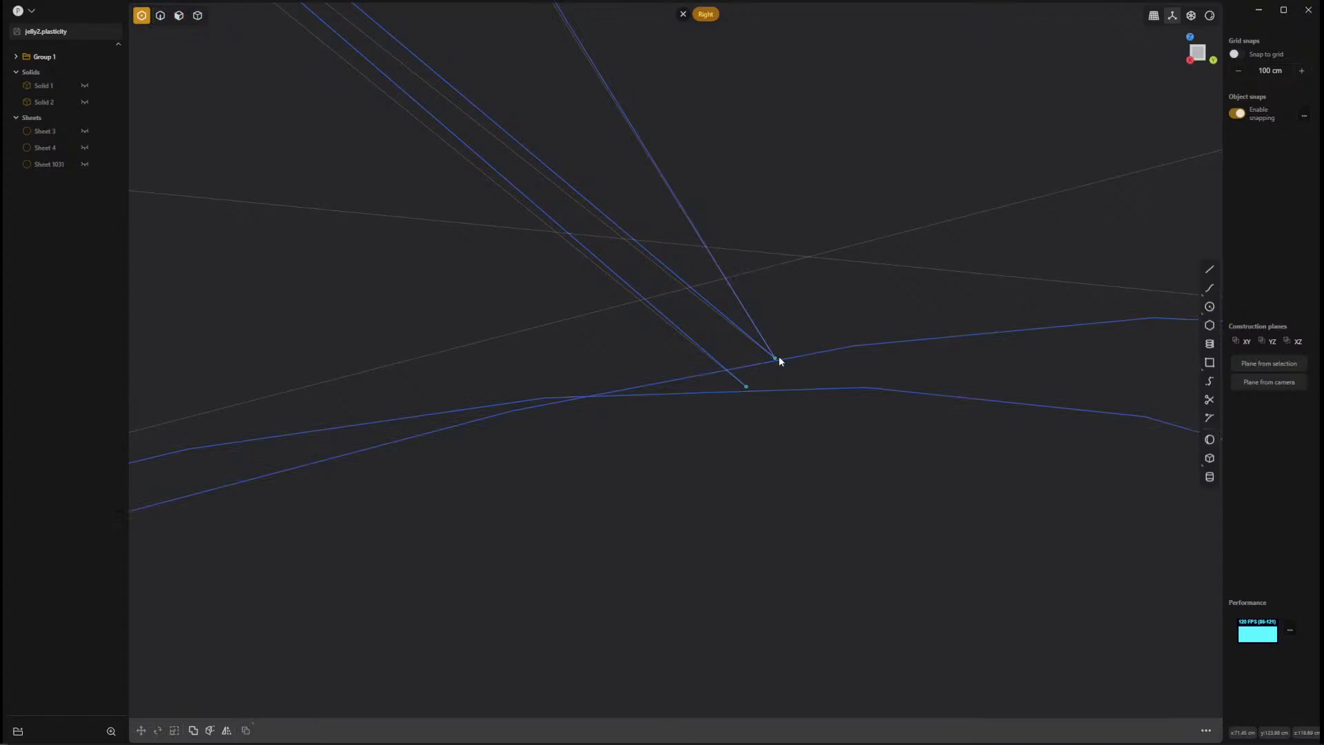
pyautogui.click(776, 360)
pyautogui.press('g')
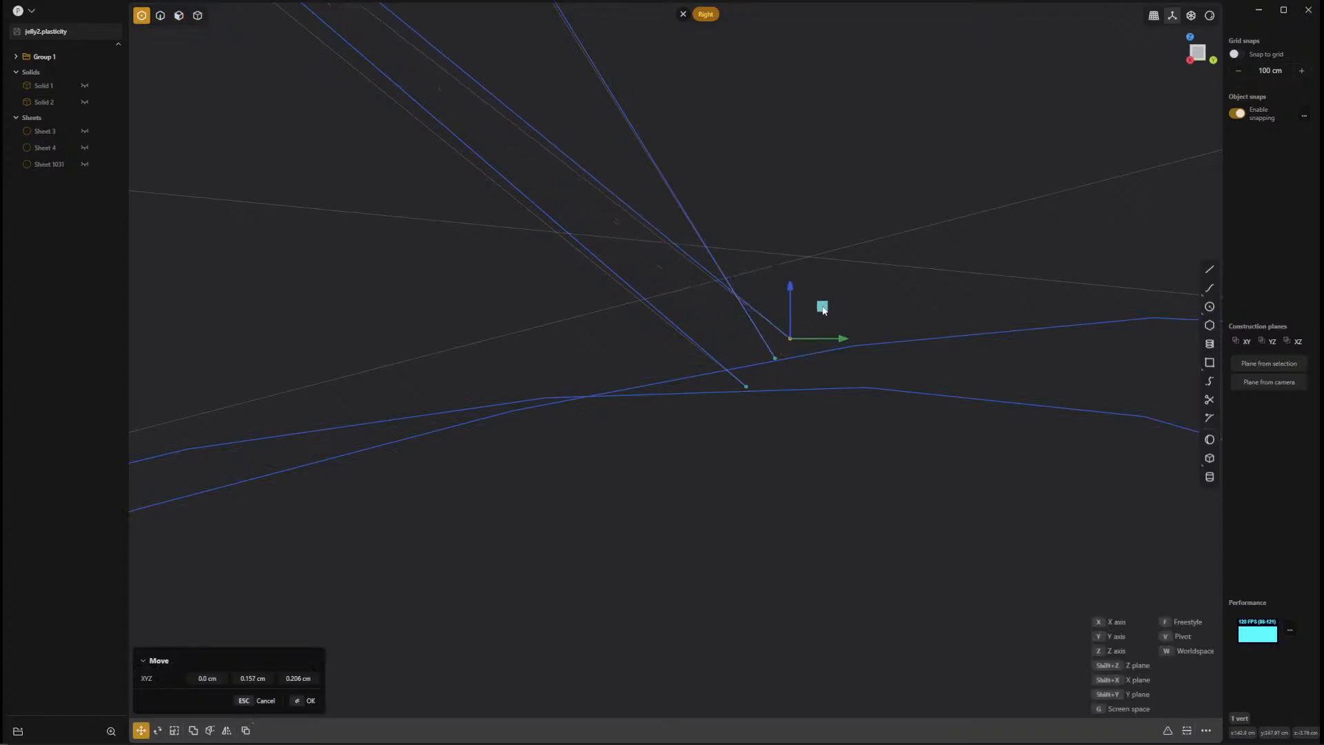
pyautogui.press('Escape')
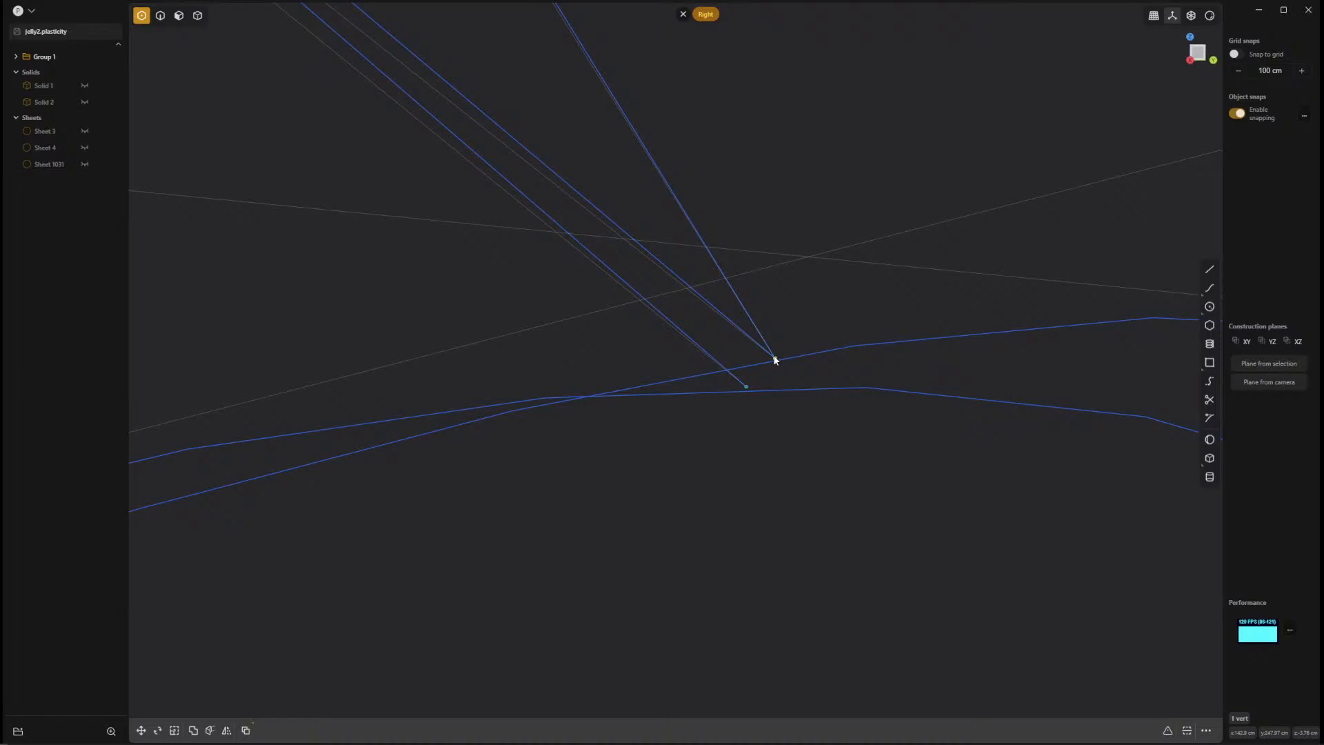
# Move the steeper seam curve's lower end vertex off the junction by about 0.206 cm in Y and 0.217 cm in Z.
pyautogui.press('g')
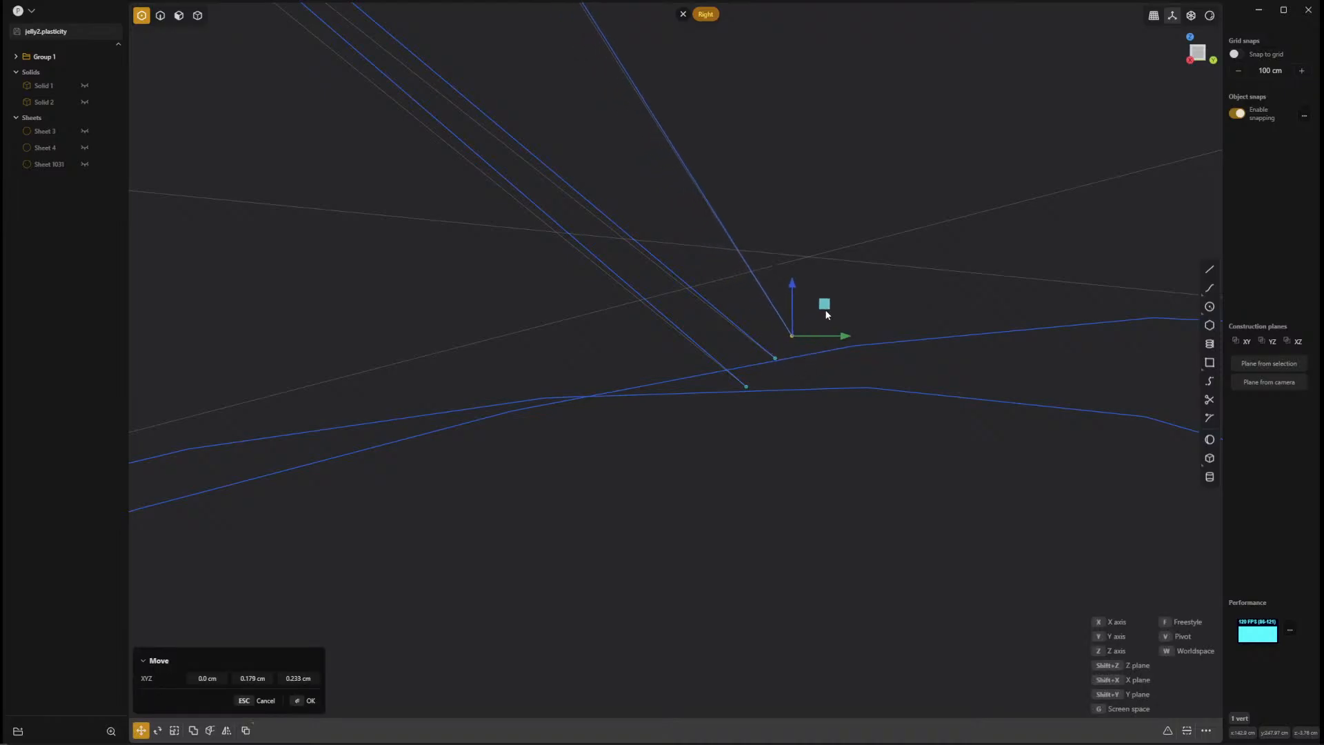
pyautogui.moveTo(823, 289); pyautogui.dragTo(827, 326)
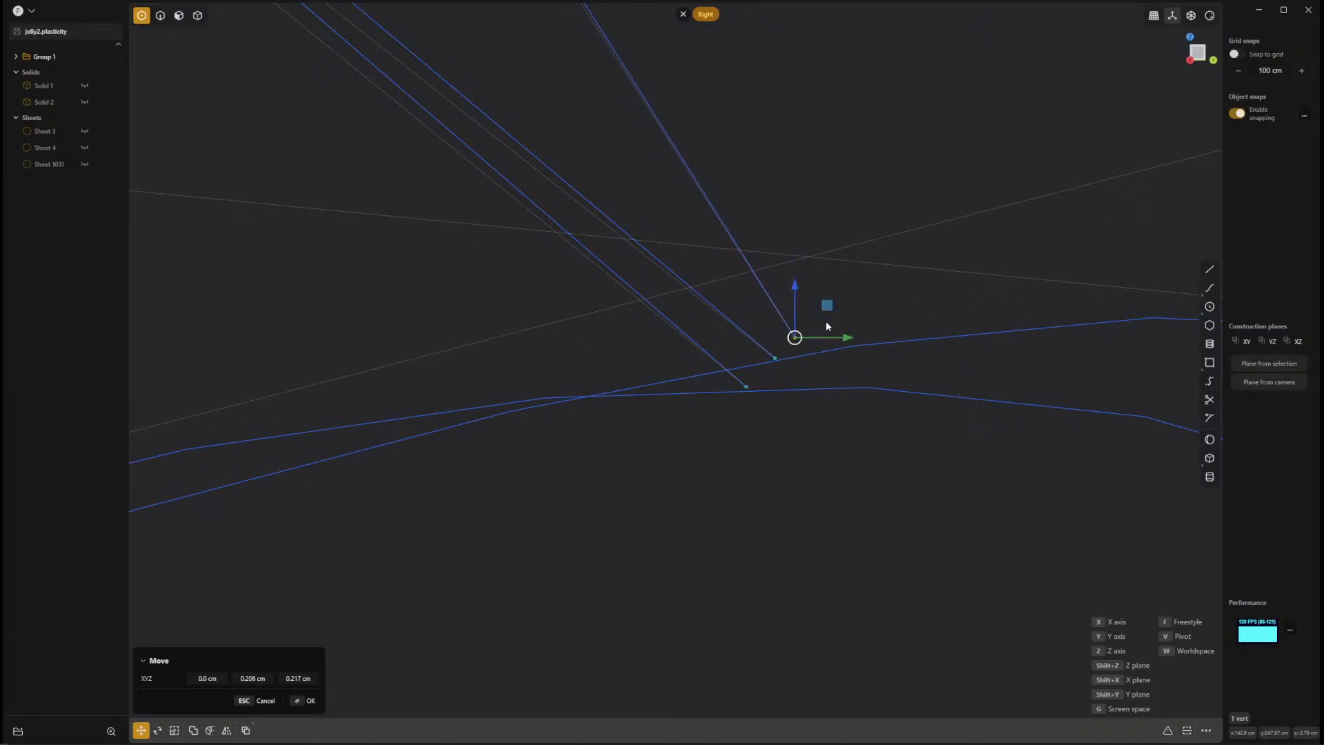
pyautogui.scroll(3, 802, 362)
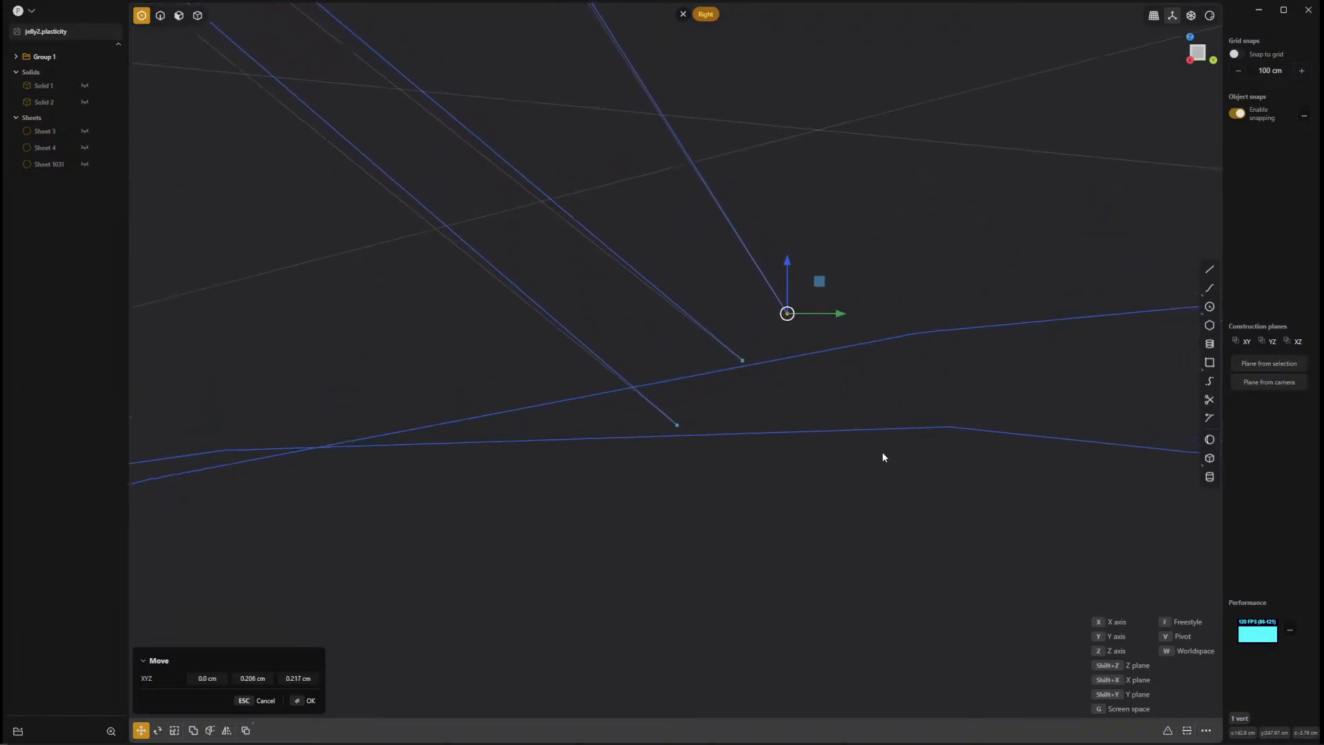
# Bridge the two separated seam end vertices using Bridge Vertex with G2 curvature at both ends and all tensions at 1.00.
pyautogui.click(745, 364)
pyautogui.keyDown('shift'); pyautogui.click(743, 362); pyautogui.keyUp('shift')
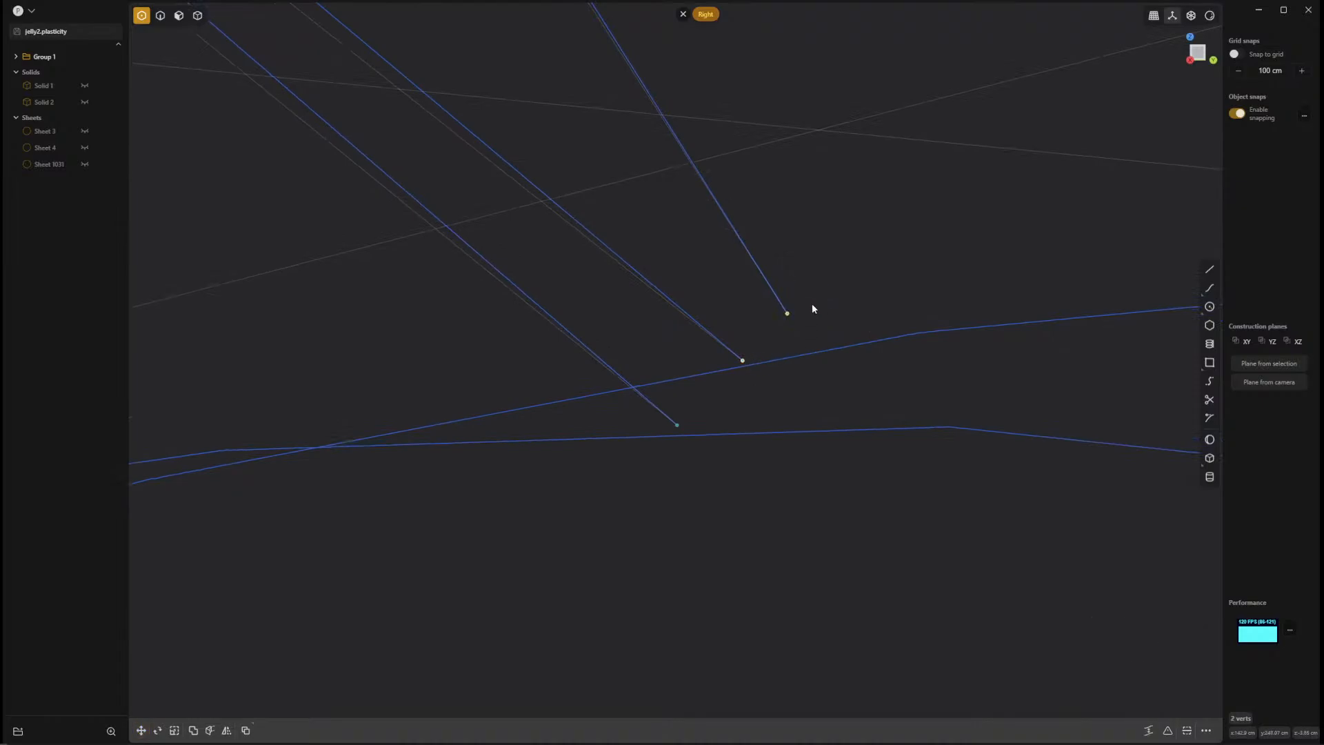
pyautogui.press('b')
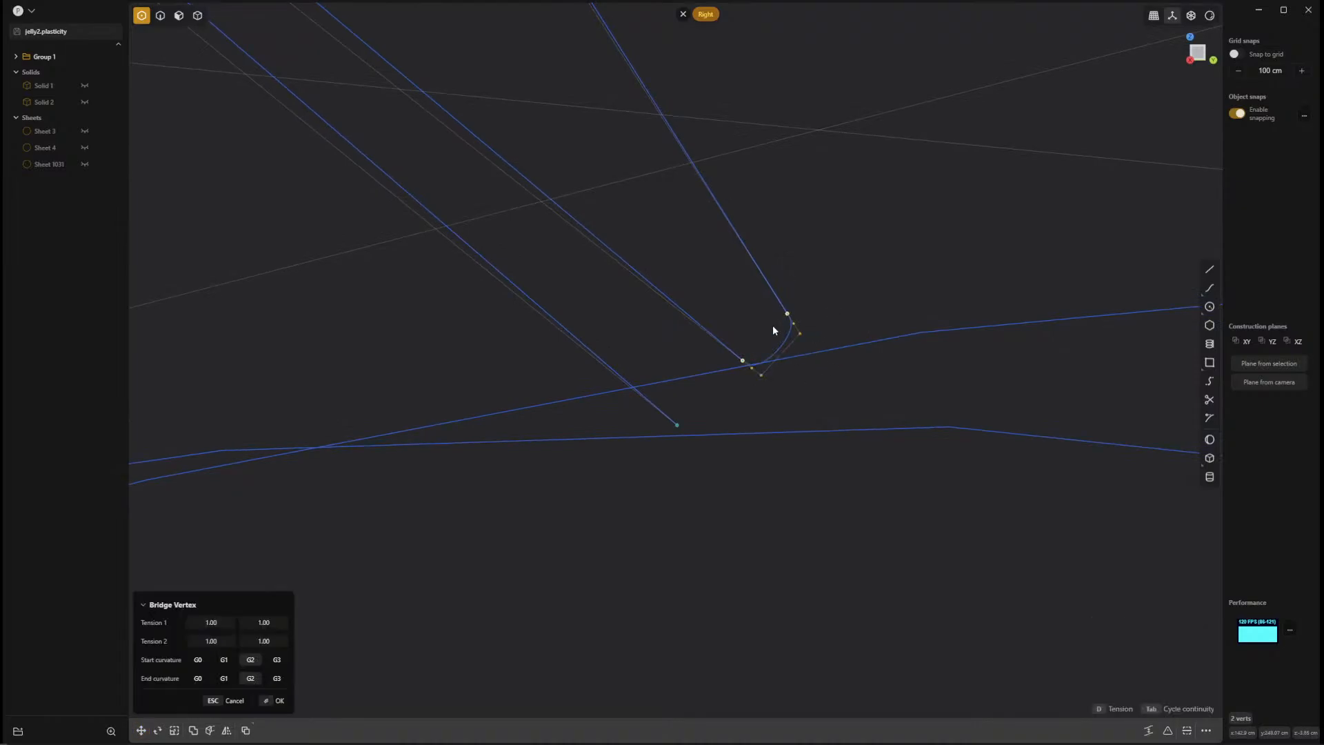
pyautogui.press('Escape')
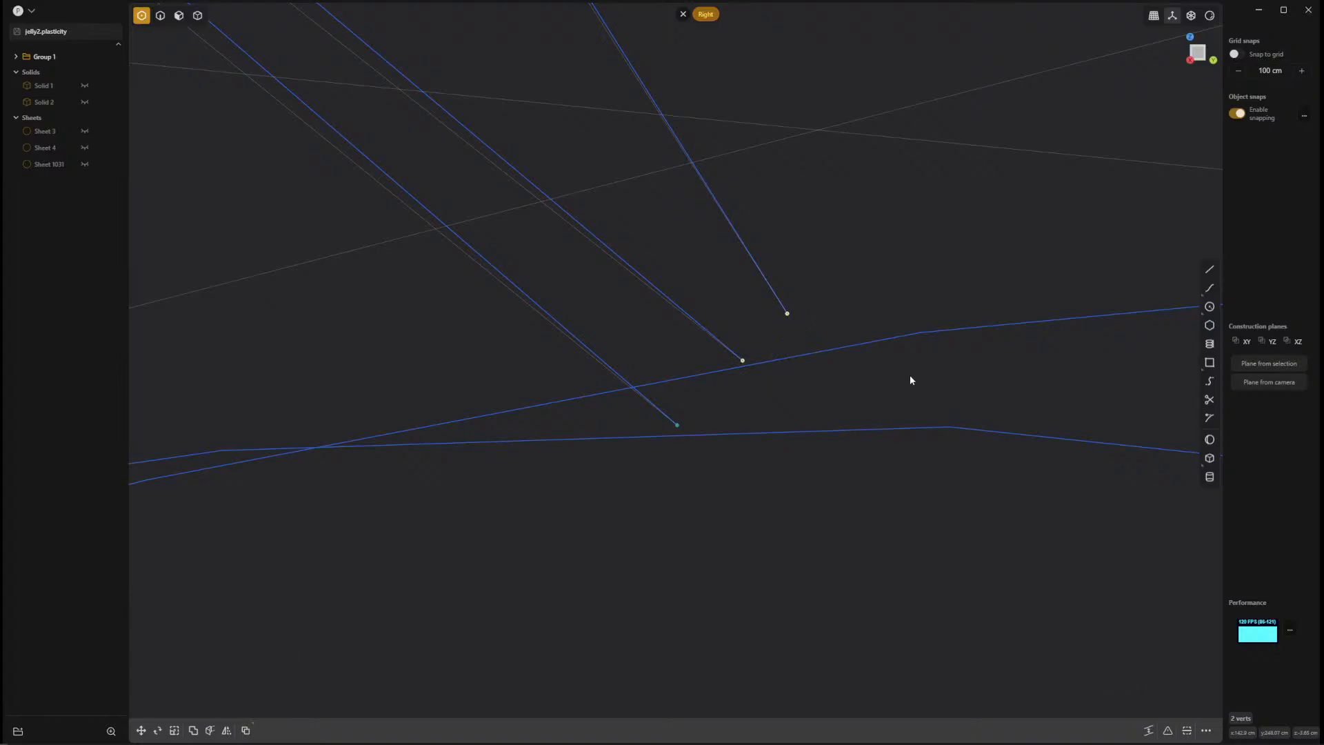
pyautogui.press('f')
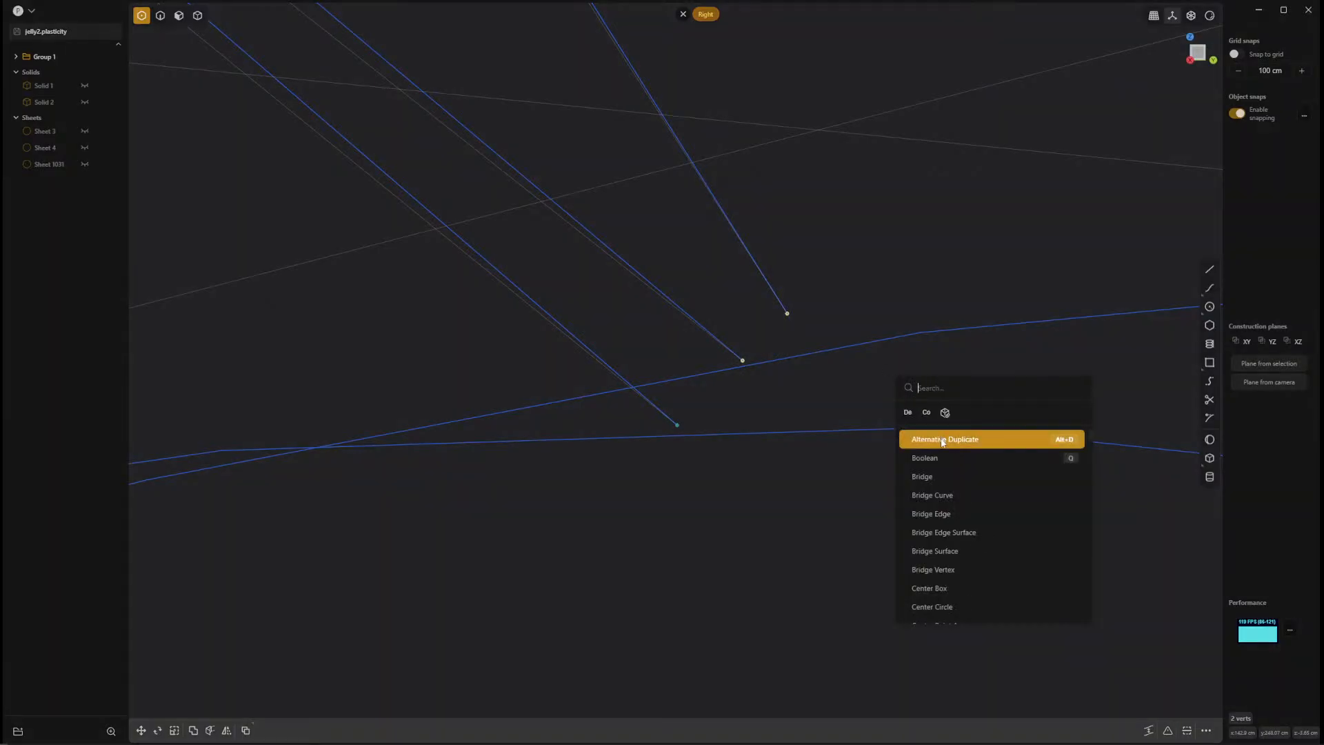
pyautogui.write('exte')
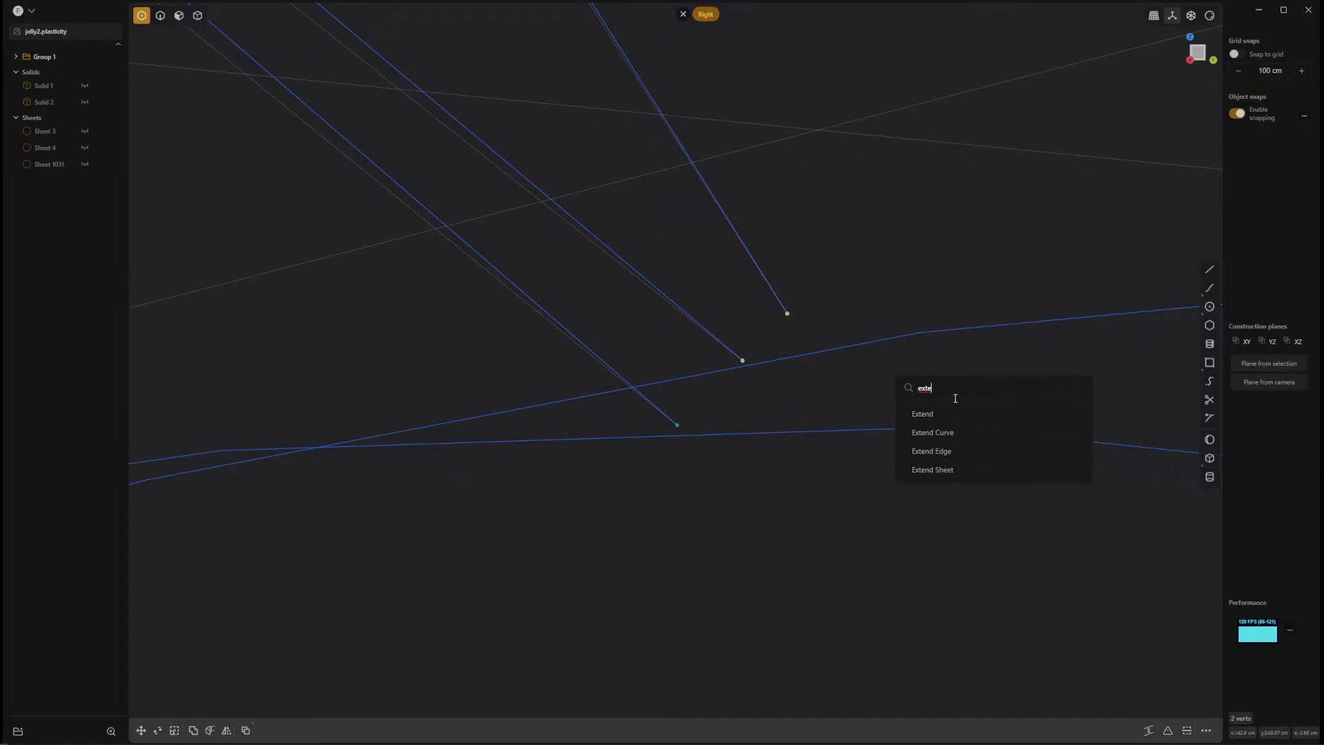
pyautogui.press('BackSpace')
pyautogui.press('BackSpace')
pyautogui.press('BackSpace')
pyautogui.press('BackSpace')
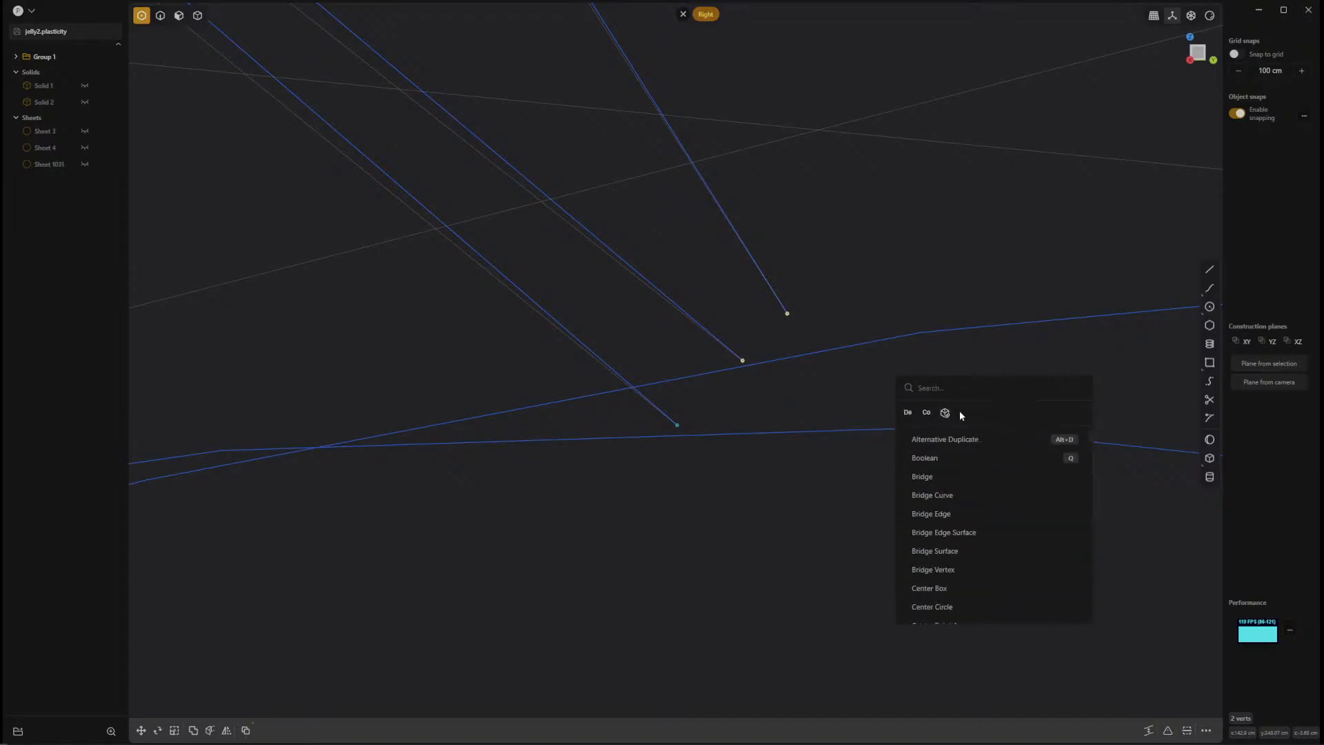
pyautogui.write('bri')
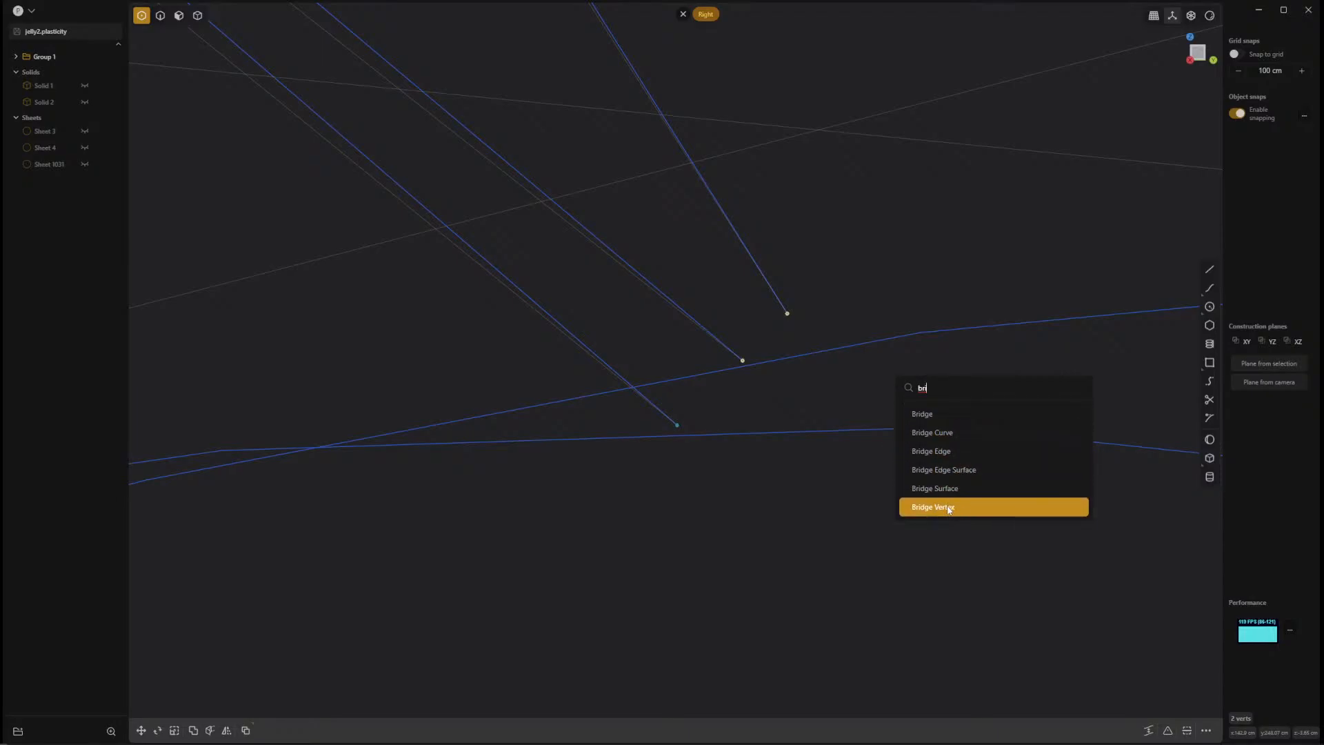
pyautogui.click(948, 509)
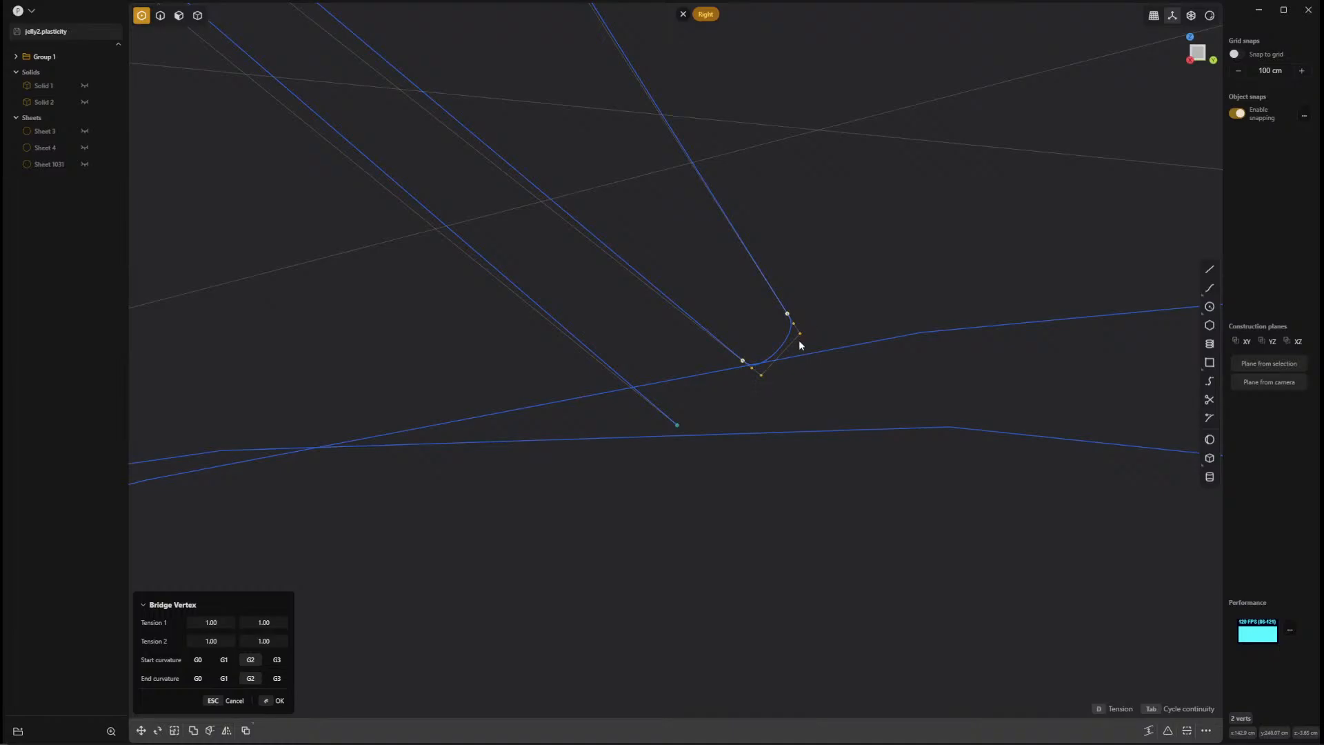
pyautogui.press('Return')
# Move the bridge curve's two outer control points about 0.189 cm along Y and downward in Z to deepen the rounded end.
pyautogui.click(794, 367)
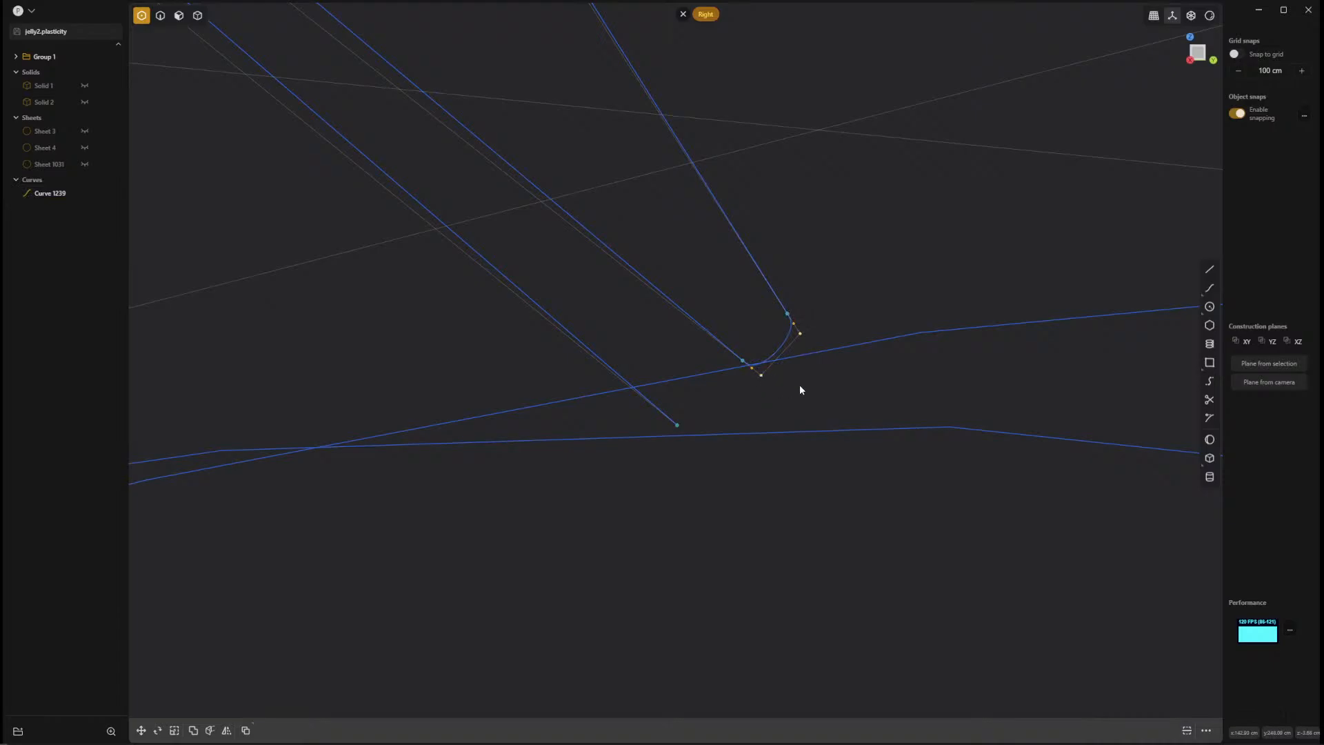
pyautogui.press('g')
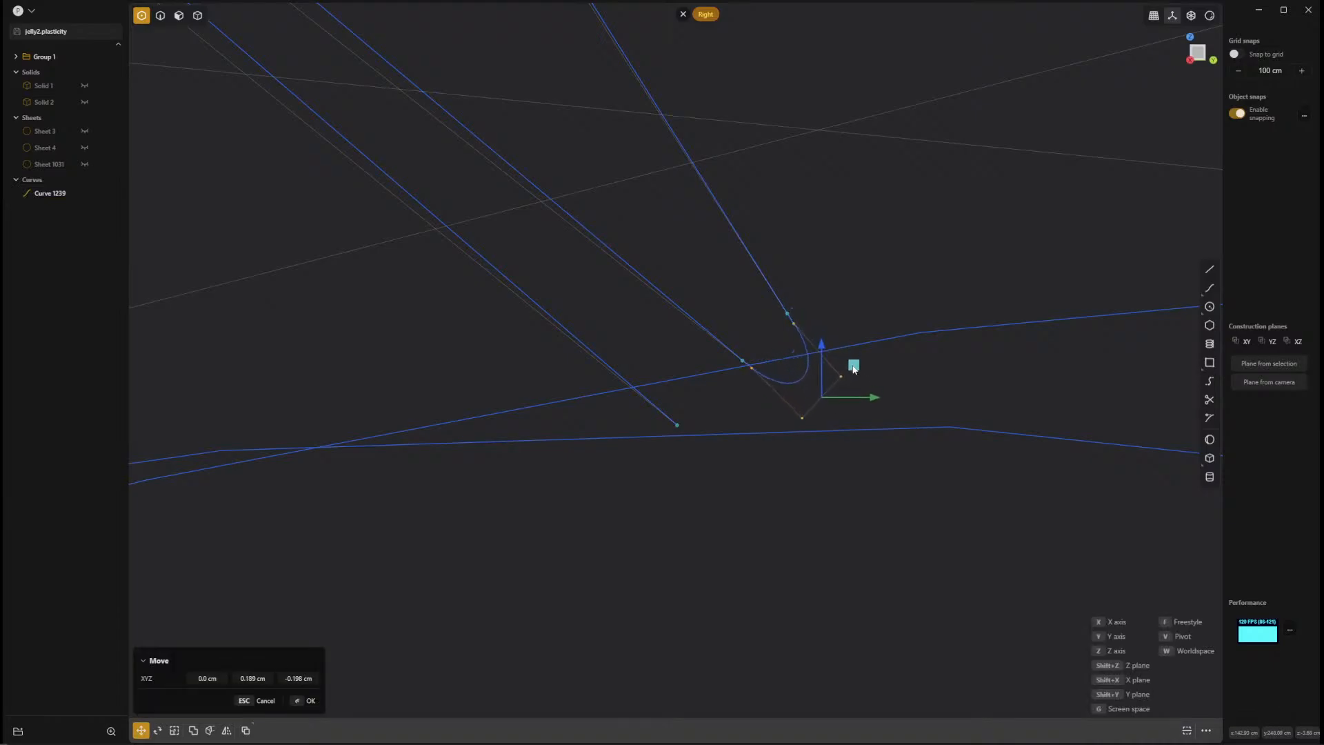
pyautogui.click(854, 380)
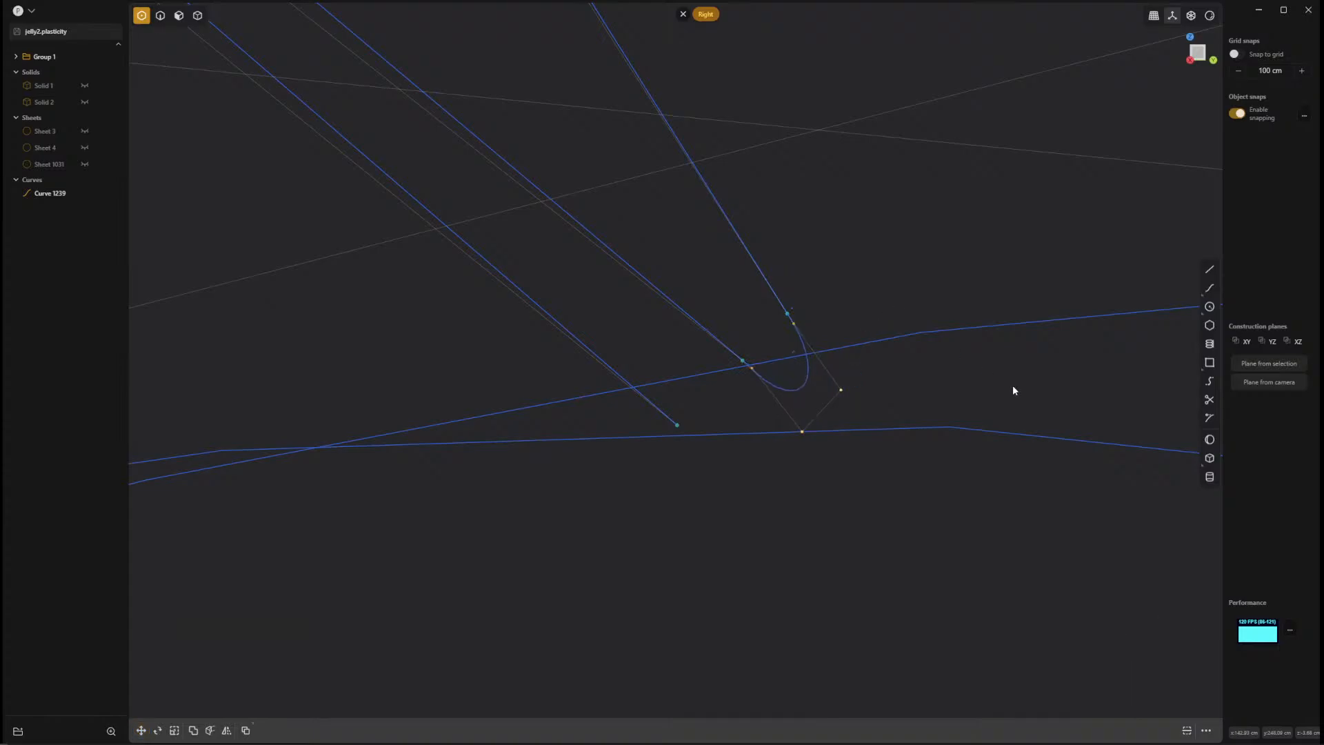
pyautogui.moveTo(1012, 390); pyautogui.dragTo(754, 645, button='middle')
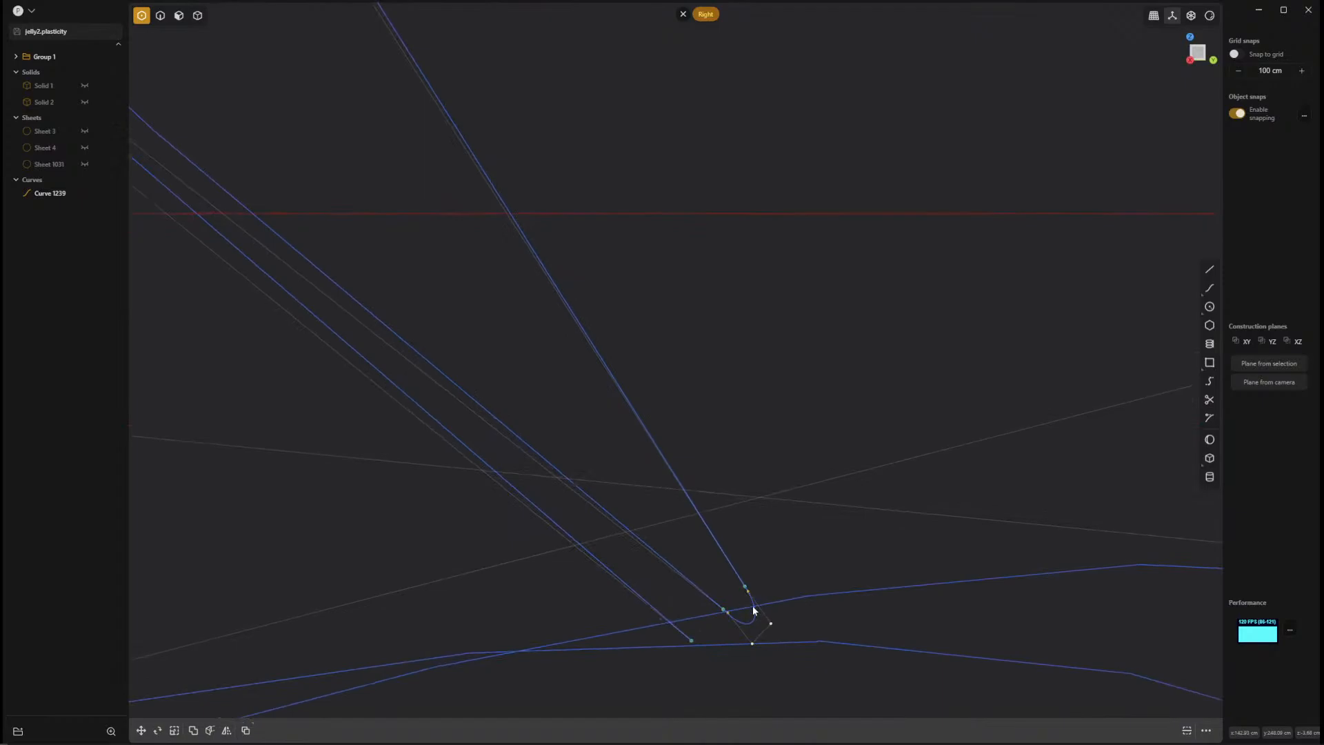
pyautogui.moveTo(887, 614); pyautogui.dragTo(774, 444, button='middle')
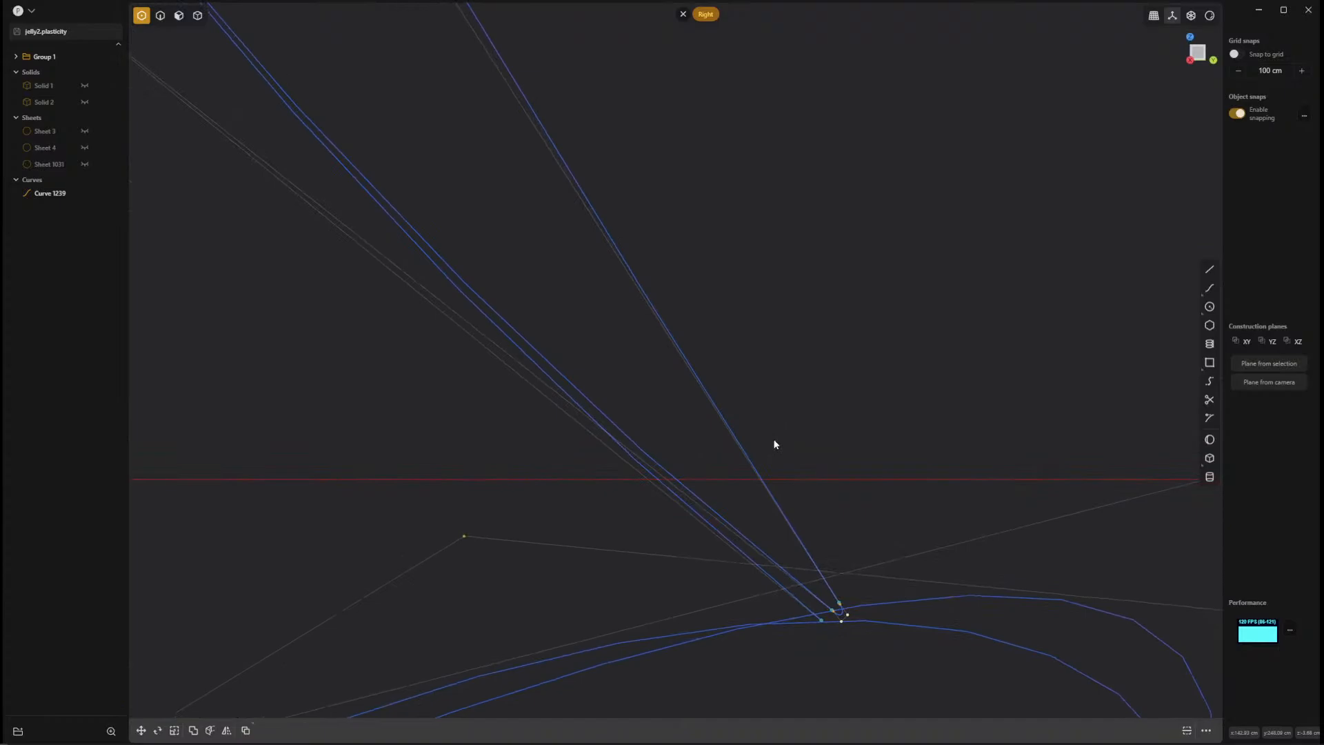
pyautogui.press('Escape')
pyautogui.moveTo(849, 447); pyautogui.dragTo(821, 402, button='middle')
pyautogui.keyDown('shift'); pyautogui.moveTo(733, 297); pyautogui.dragTo(810, 297, button='middle'); pyautogui.keyUp('shift')
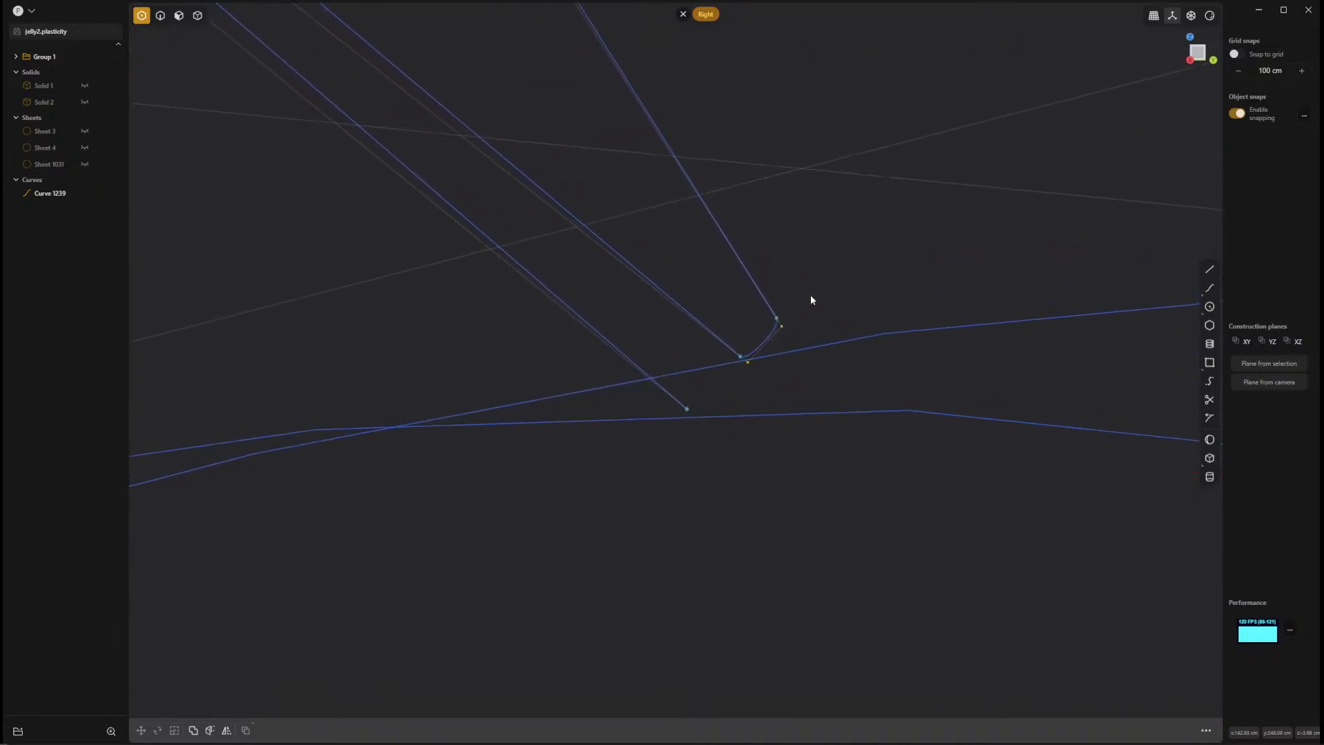
# Delete the bridge curve together with the steeper seam curve it joins, leaving the original seam curves and wavy rims.
pyautogui.moveTo(820, 273); pyautogui.dragTo(761, 346)
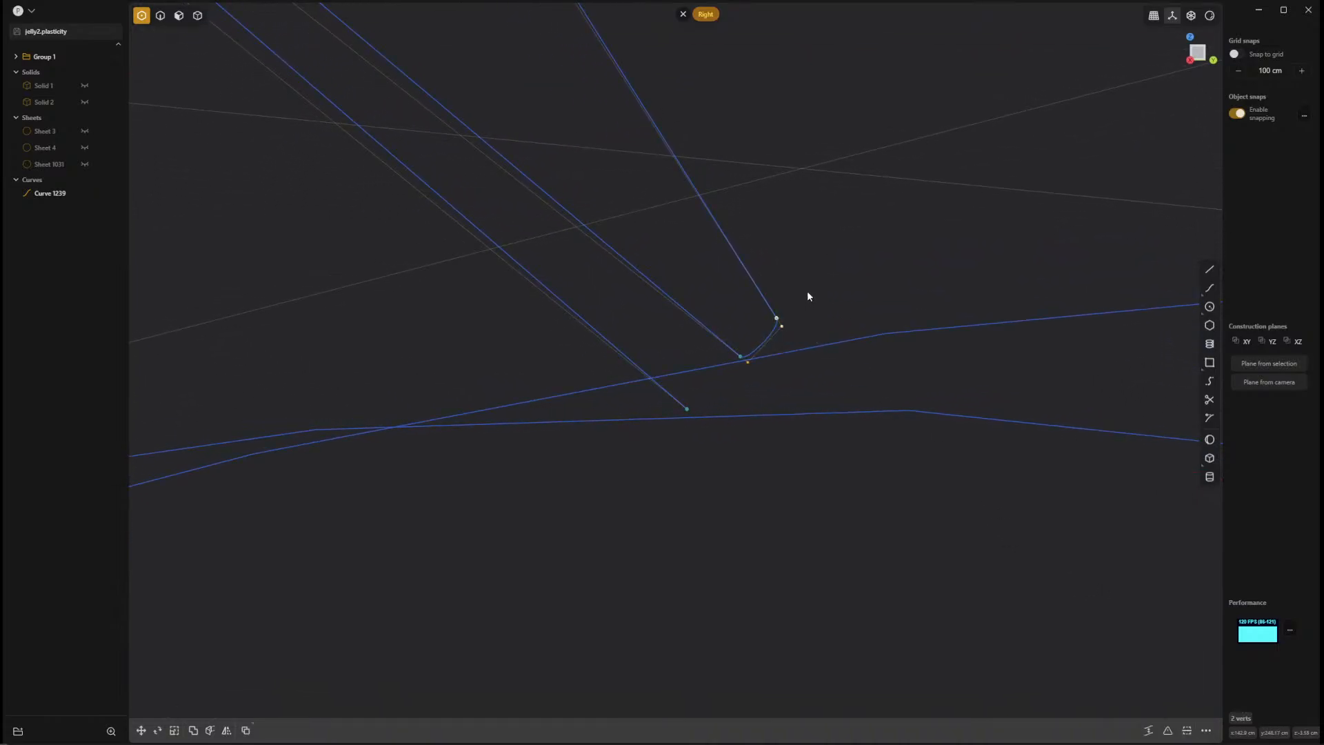
pyautogui.press('2')
pyautogui.moveTo(806, 275); pyautogui.dragTo(741, 337)
pyautogui.press('Delete')
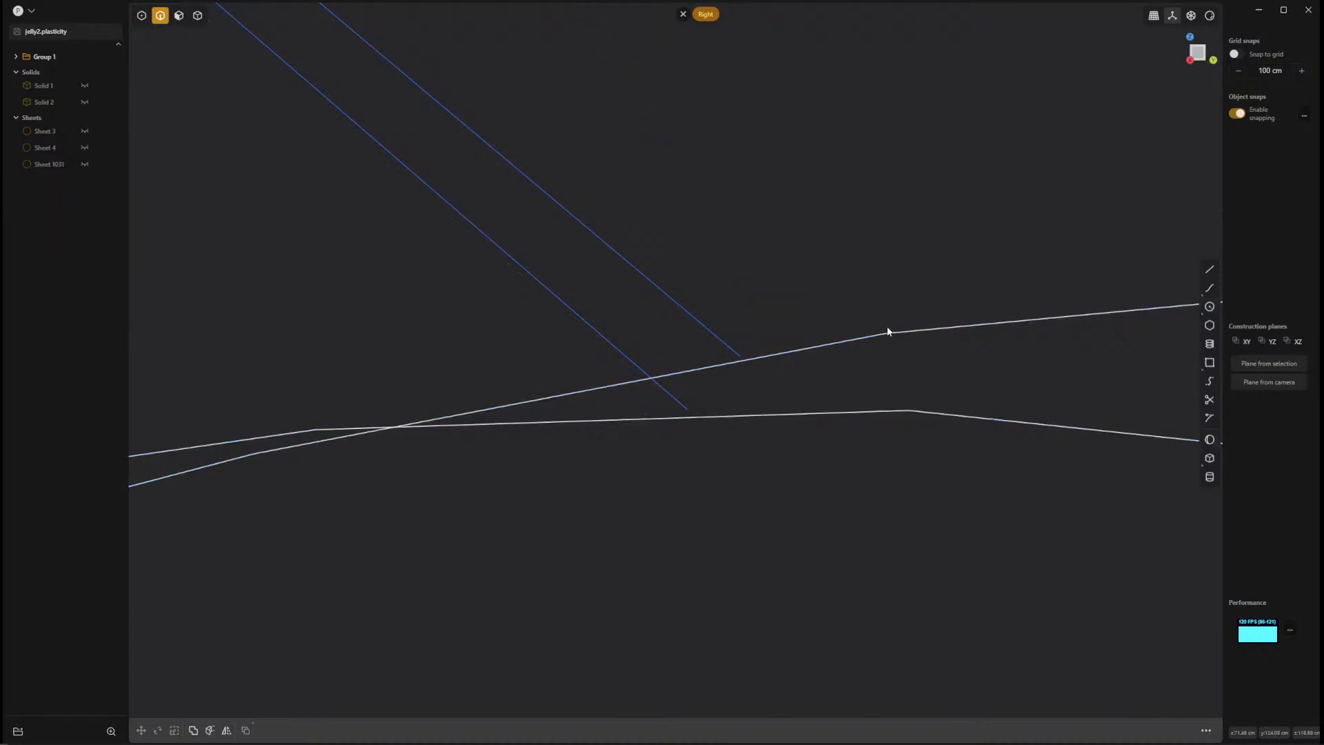
# Examine the whole bell wireframe in perspective and in the right view, checking how the seam curves meet the wavy rim.
pyautogui.scroll(-10, 885, 329)
pyautogui.scroll(-5, 878, 326)
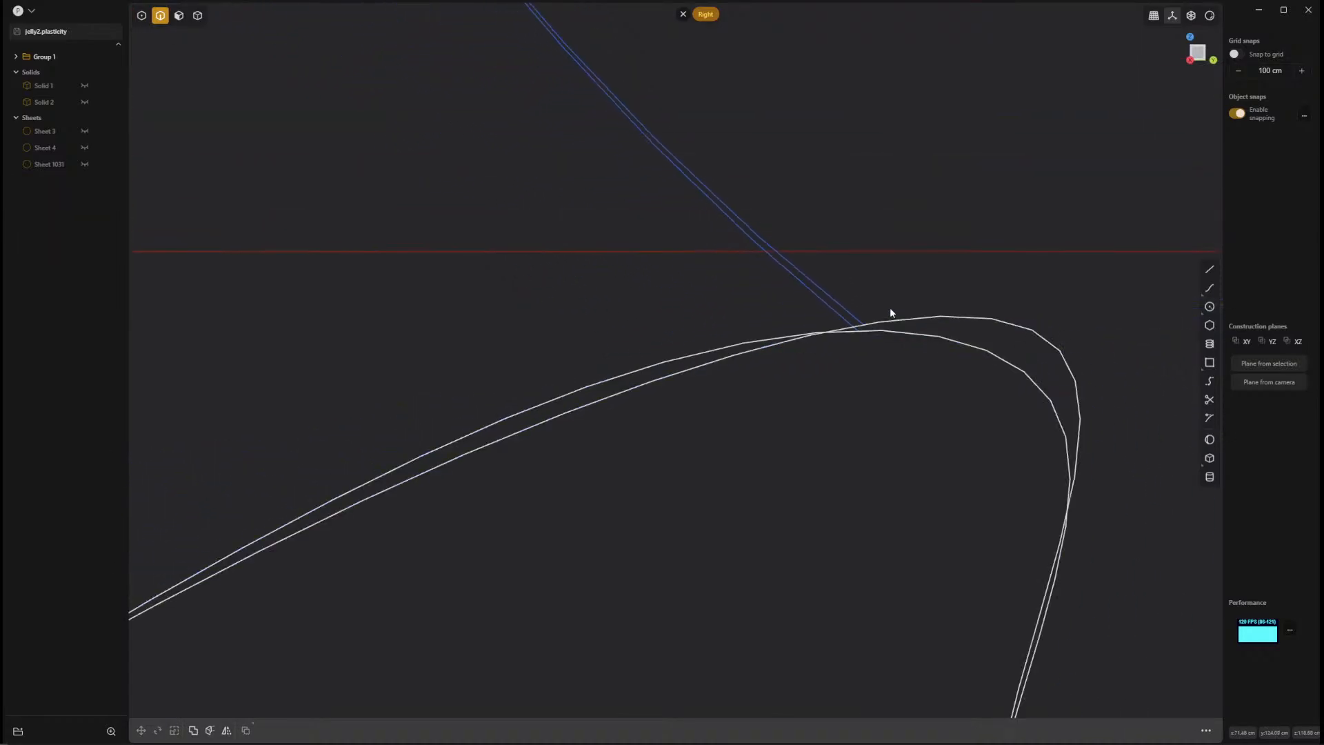
pyautogui.moveTo(899, 379)
pyautogui.mouseDown(button='middle')
pyautogui.moveTo(863, 409)
pyautogui.moveTo(895, 384)
pyautogui.mouseUp(button='middle')
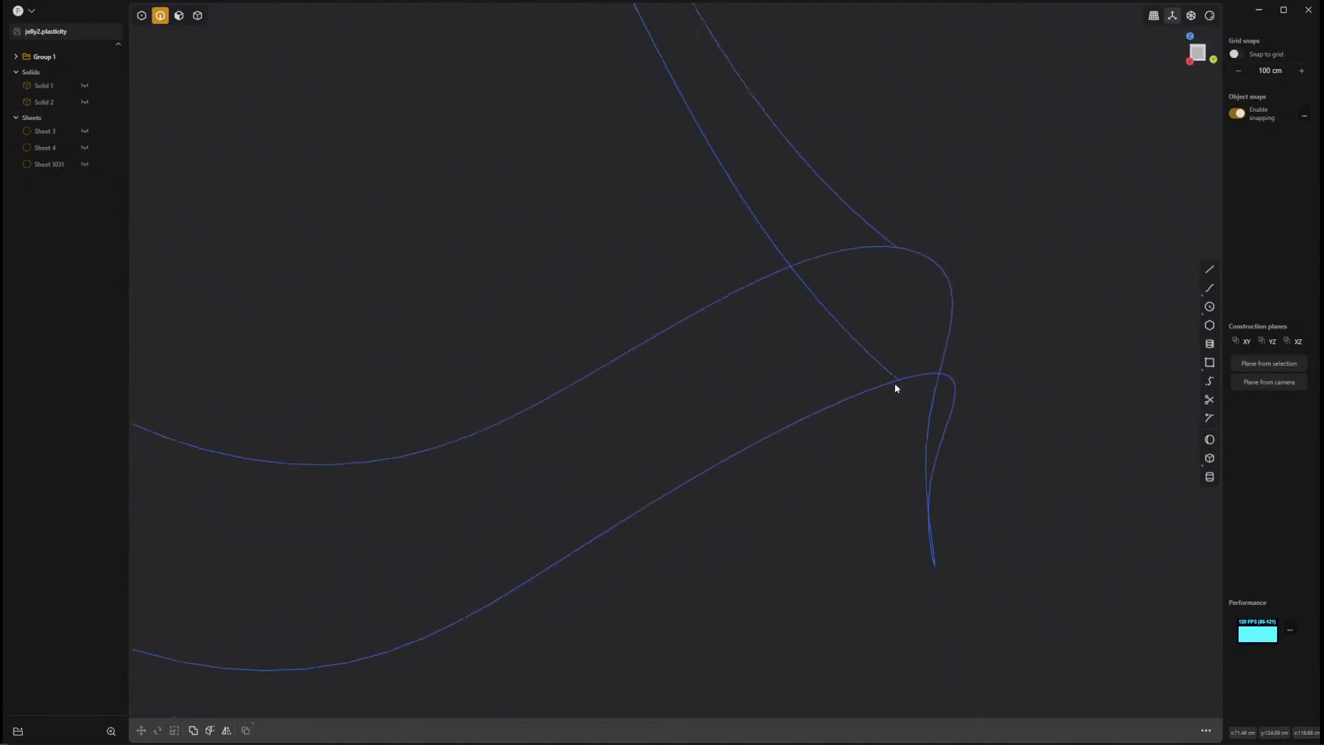
pyautogui.scroll(-10, 895, 384)
pyautogui.keyDown('shift'); pyautogui.moveTo(722, 221); pyautogui.dragTo(813, 299, button='middle'); pyautogui.keyUp('shift')
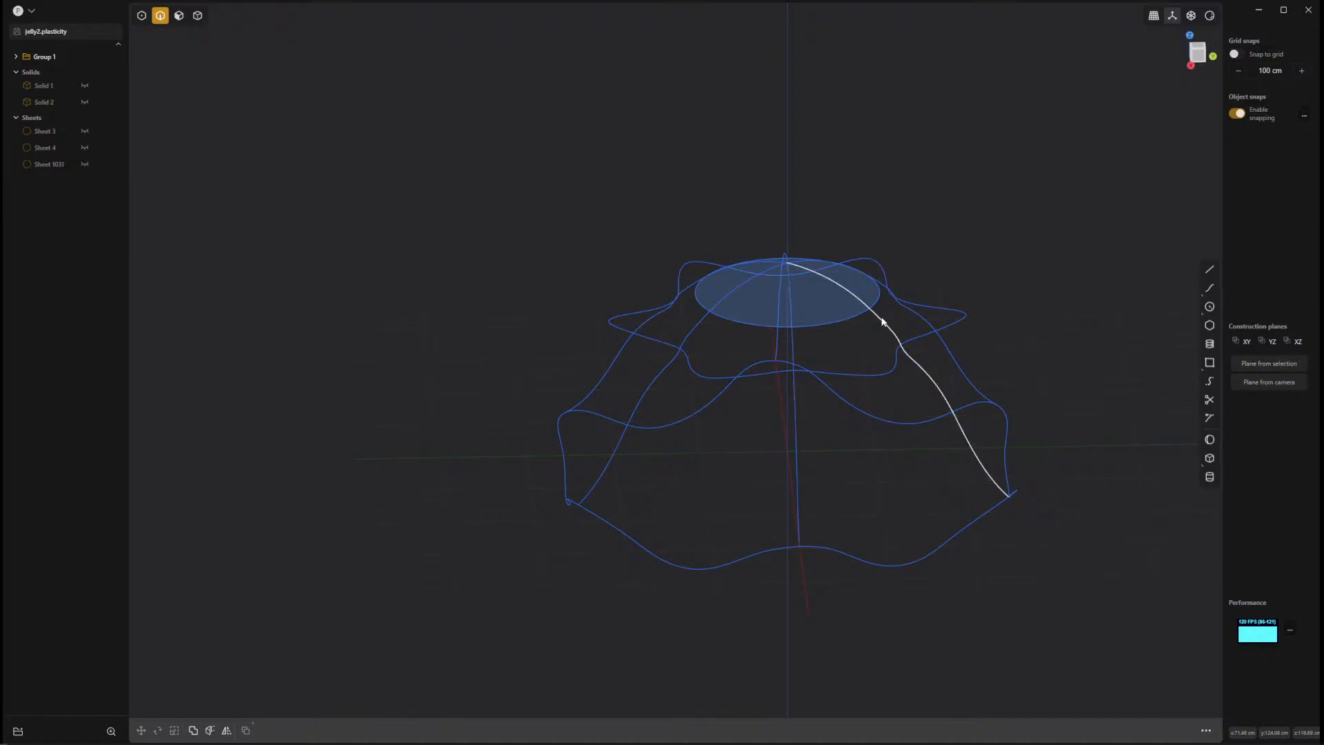
pyautogui.moveTo(1032, 544); pyautogui.dragTo(1029, 626, button='middle')
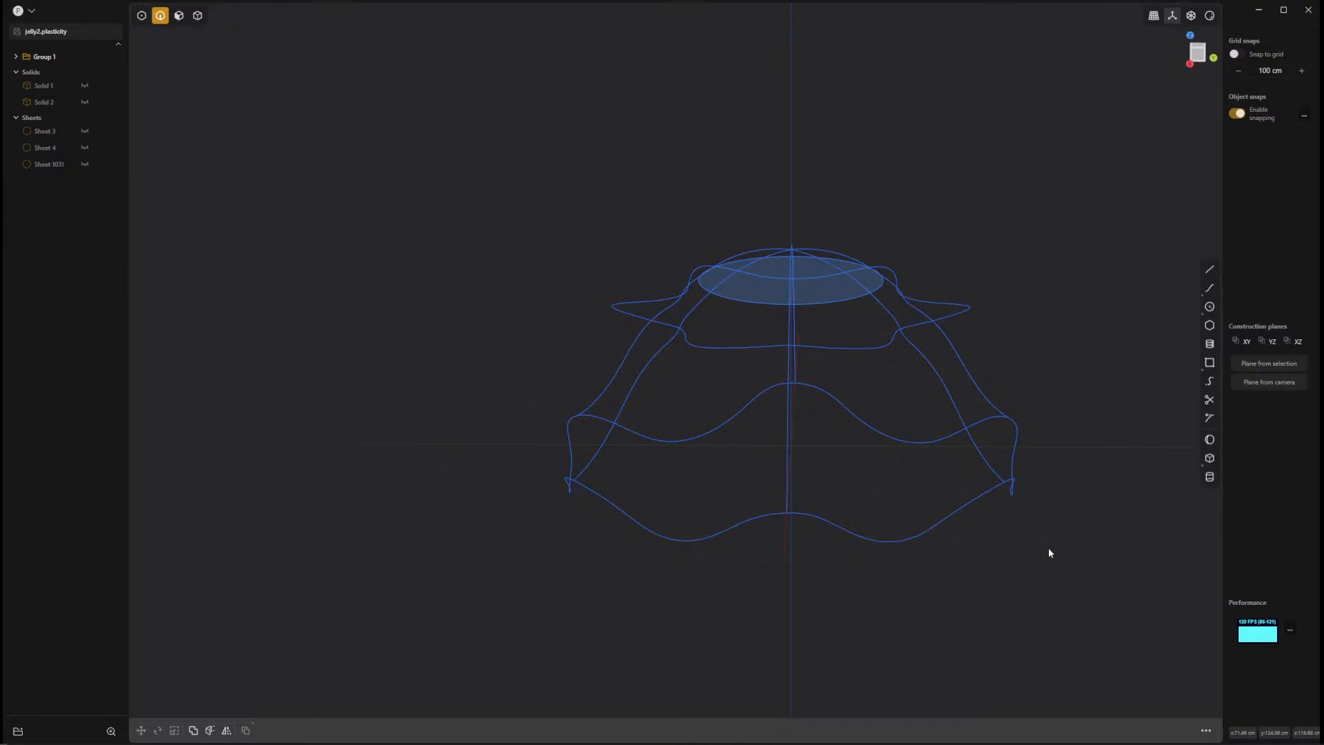
pyautogui.press('KP_3')
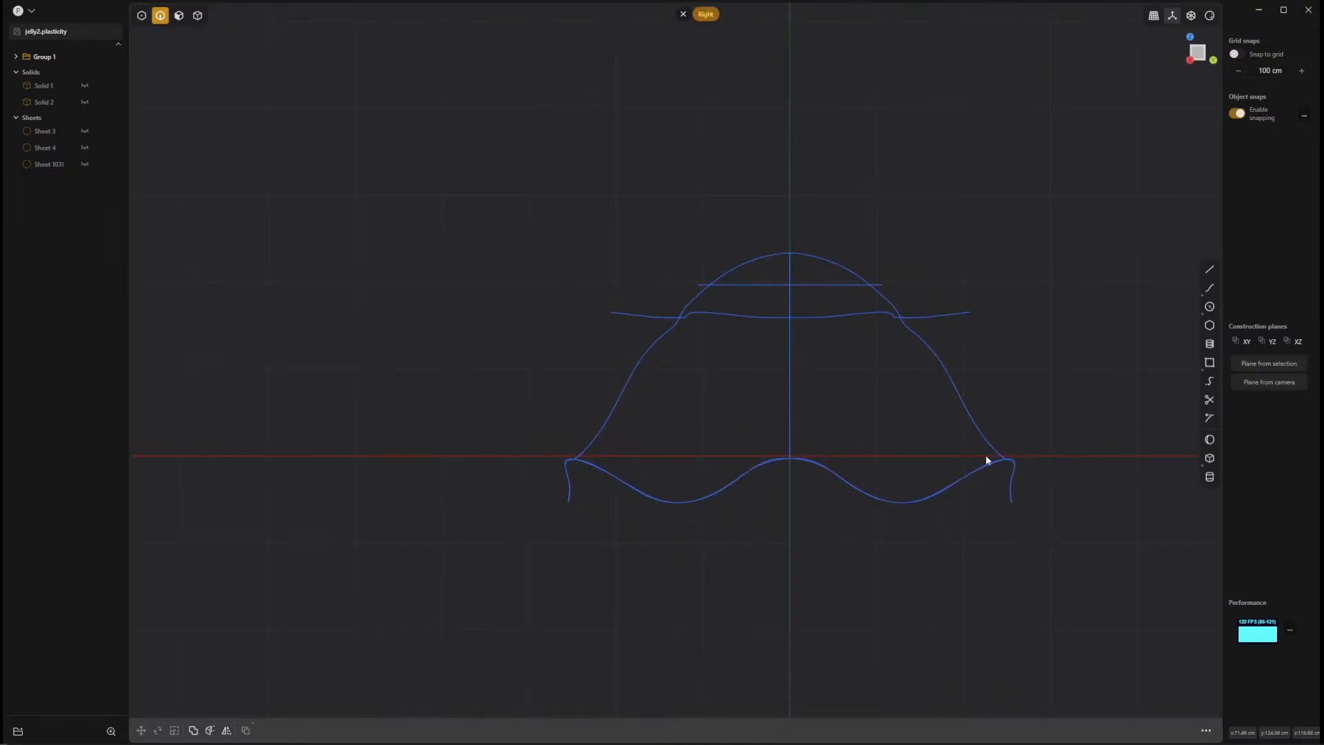
pyautogui.moveTo(991, 458); pyautogui.dragTo(964, 467, button='middle')
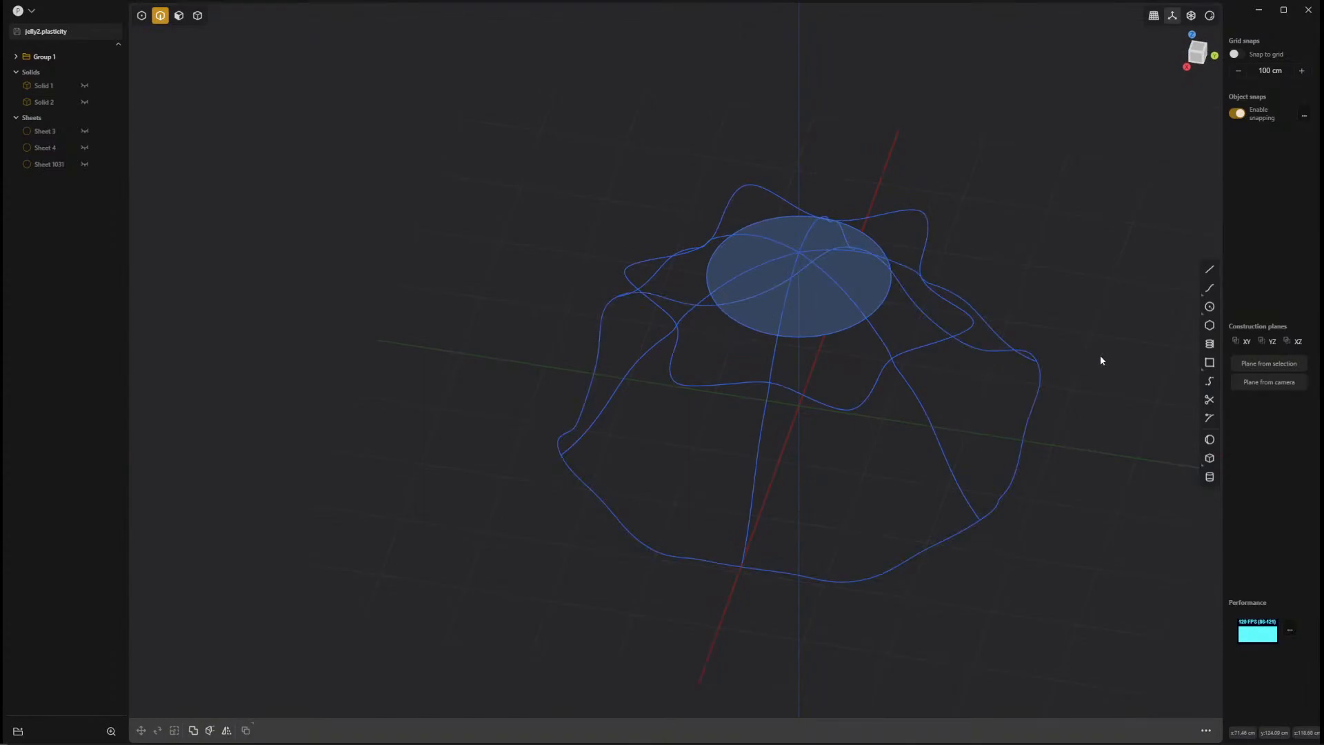
pyautogui.moveTo(1112, 486); pyautogui.dragTo(967, 429, button='middle')
# Select one seam curve running from the apex to the rim and examine its path past the star-shaped middle curve.
pyautogui.click(825, 440)
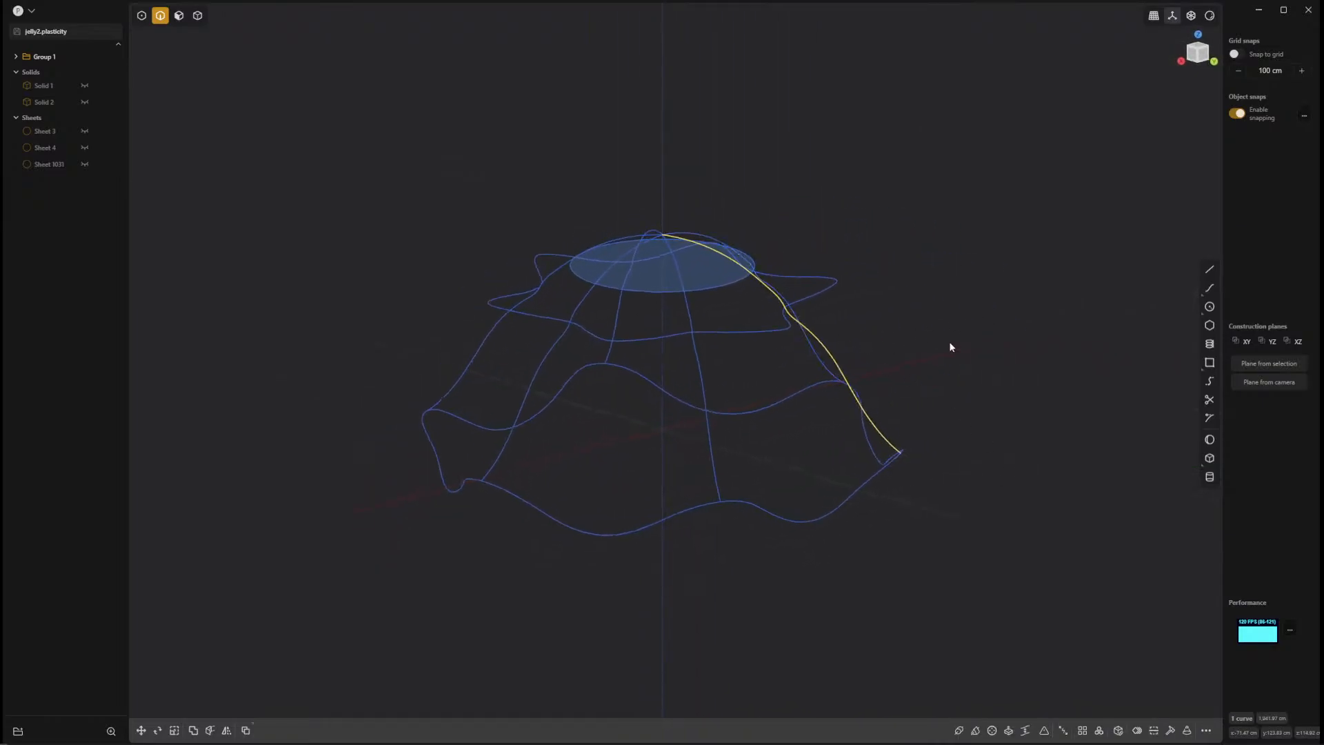
pyautogui.moveTo(967, 523)
pyautogui.mouseDown(button='middle')
pyautogui.moveTo(931, 562)
pyautogui.moveTo(961, 544)
pyautogui.moveTo(952, 538)
pyautogui.mouseUp(button='middle')
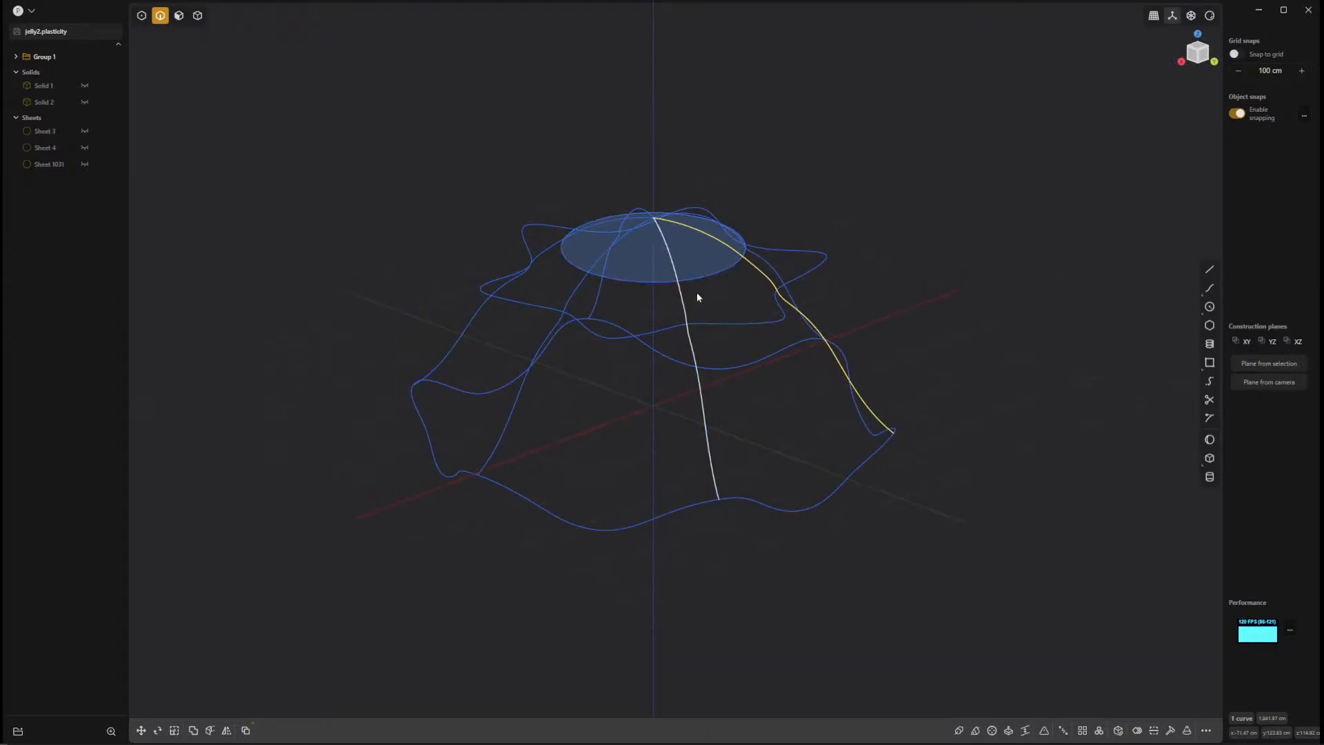
pyautogui.moveTo(697, 296); pyautogui.dragTo(935, 350, button='middle')
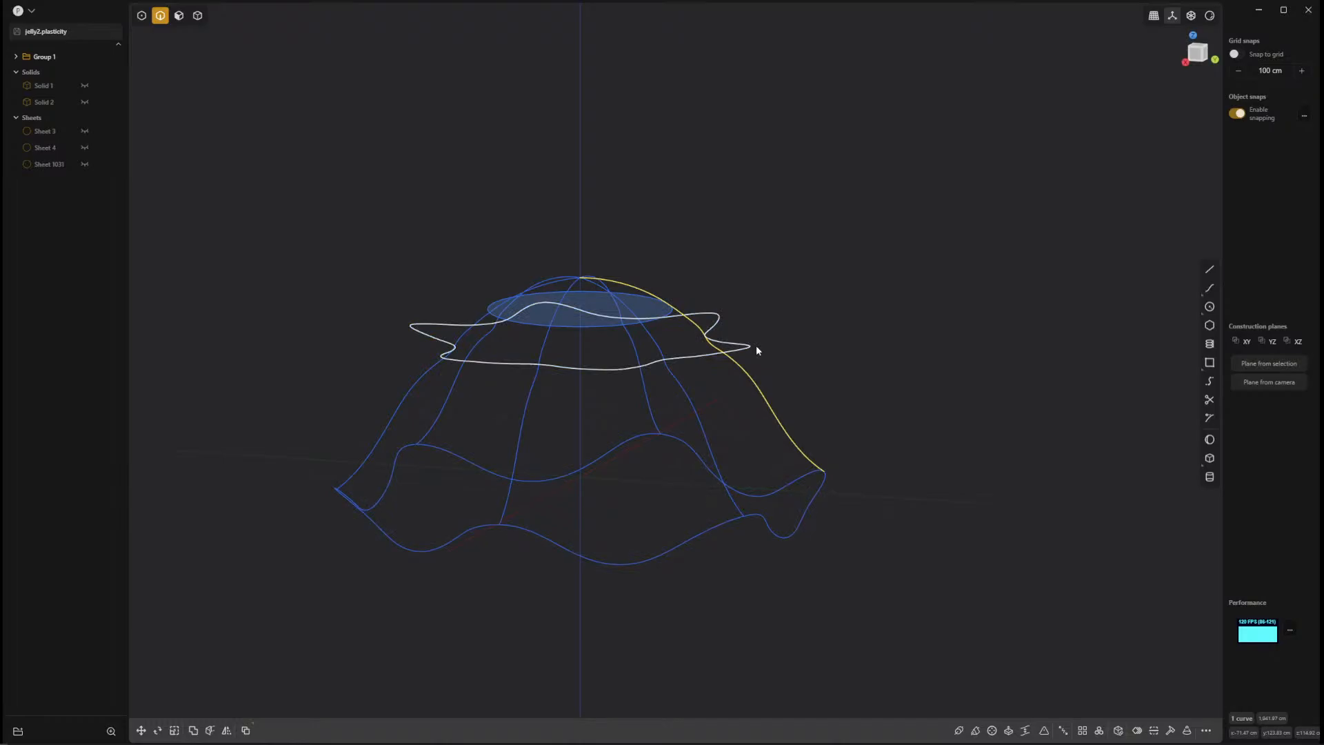
pyautogui.moveTo(968, 463); pyautogui.dragTo(910, 462, button='middle')
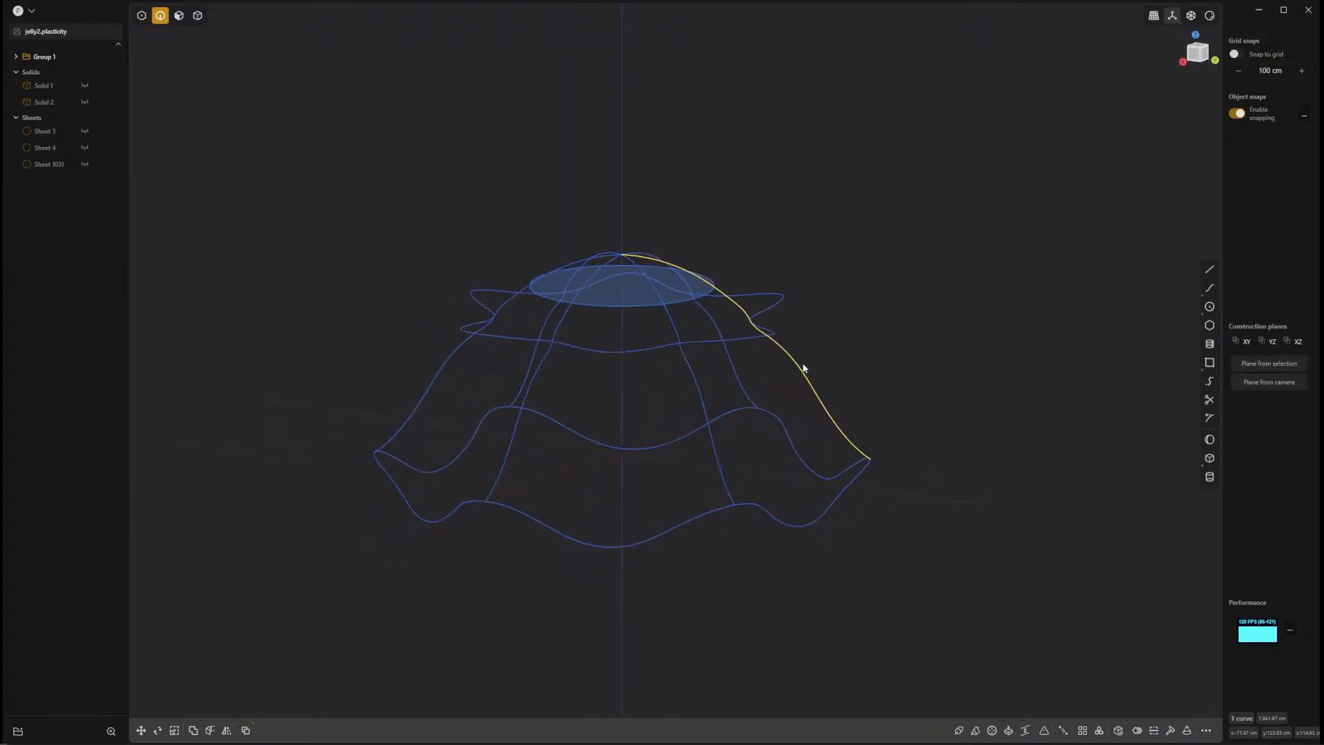
pyautogui.moveTo(940, 350); pyautogui.dragTo(901, 539, button='middle')
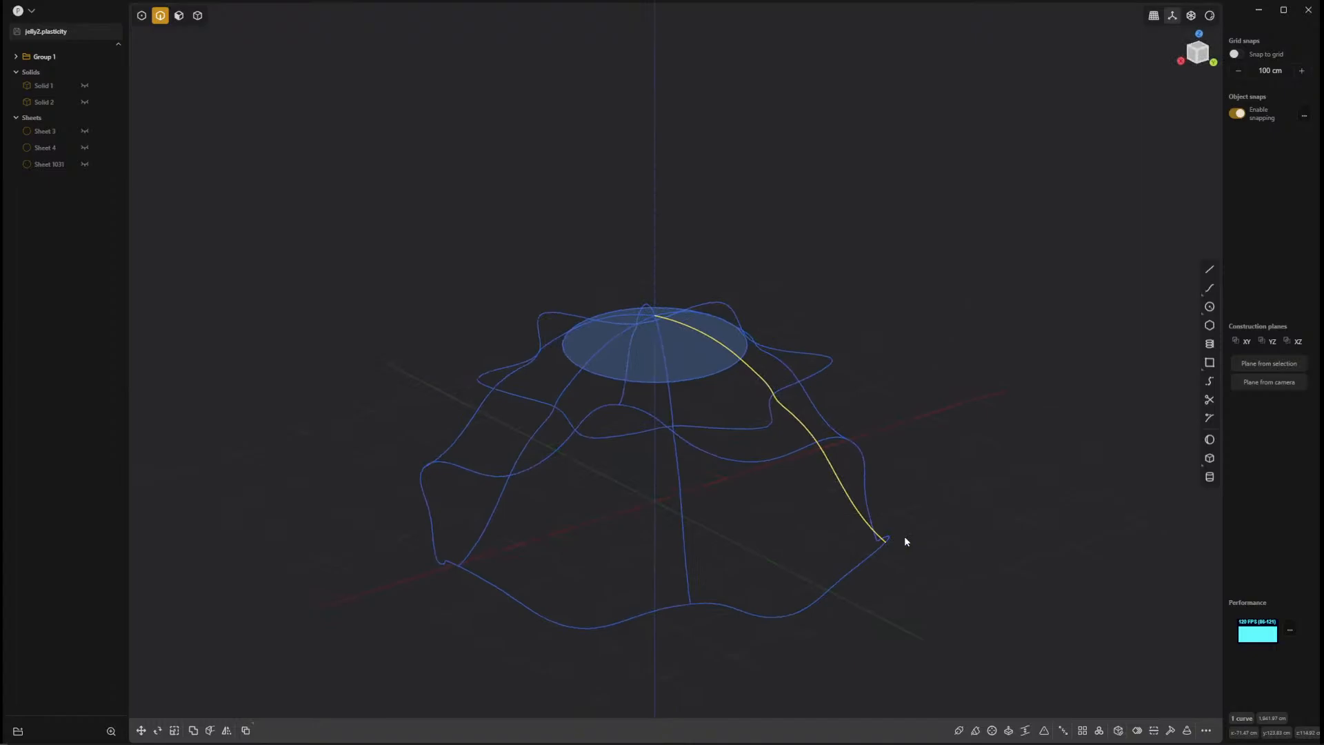
pyautogui.moveTo(940, 529); pyautogui.dragTo(1075, 516, button='middle')
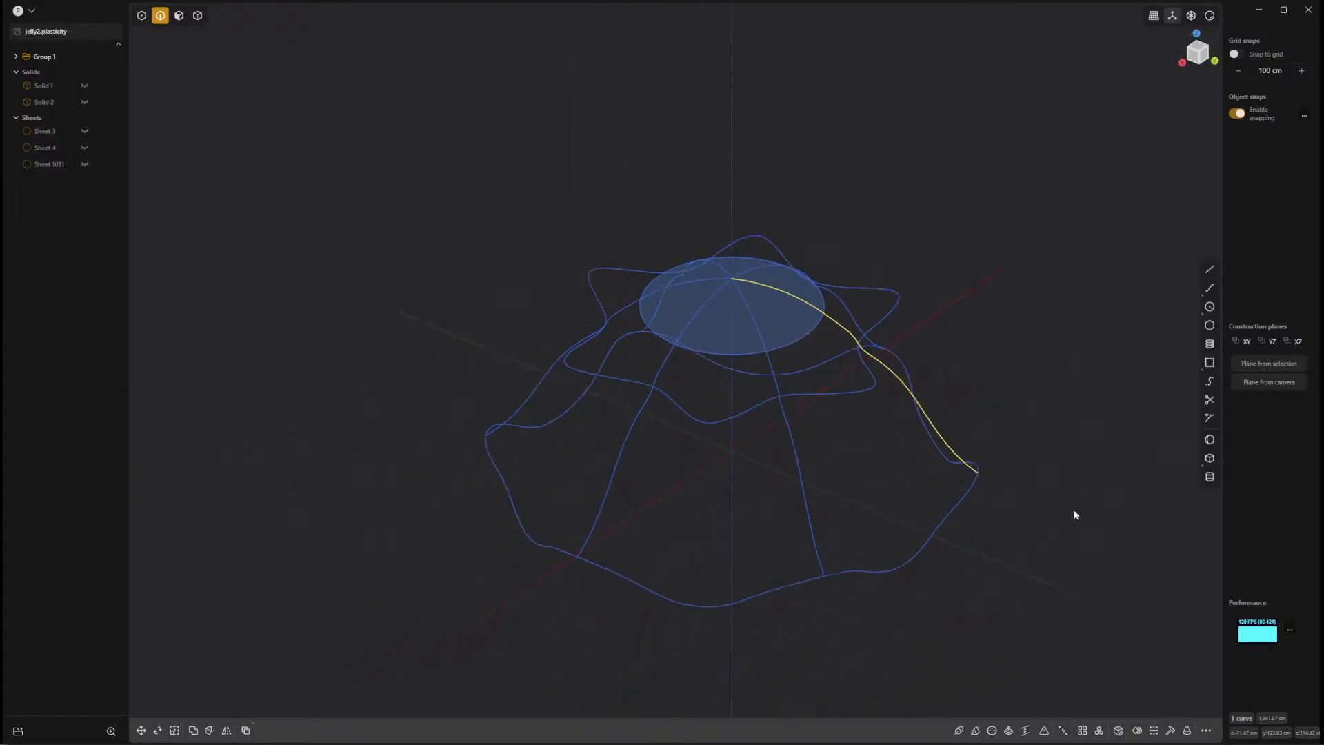